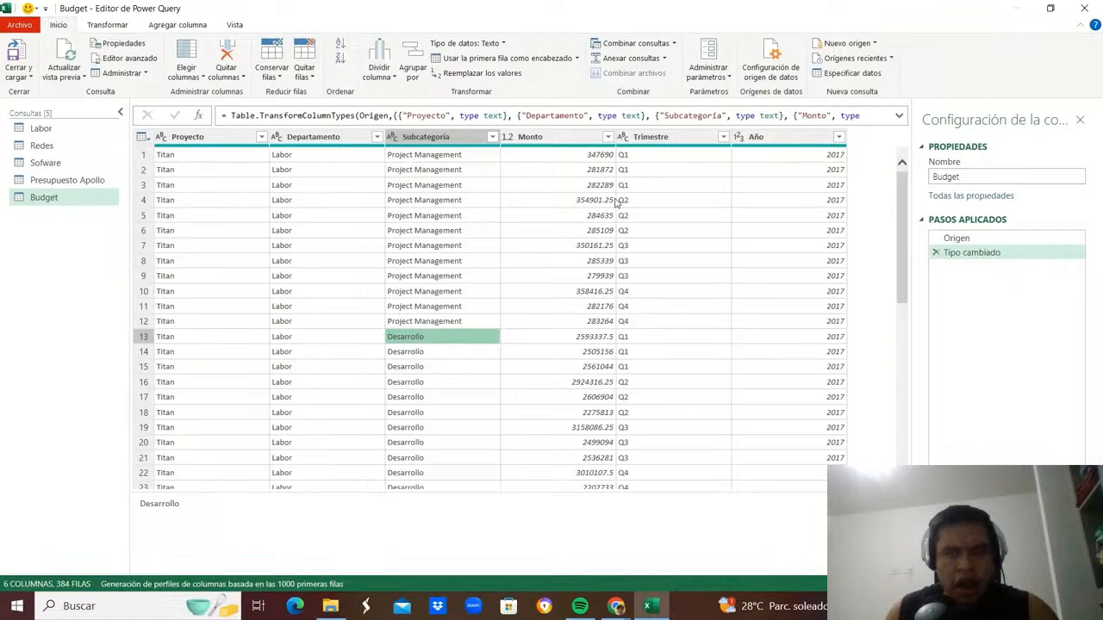
Rename the Budget query to BudgetTitan and load it to the workbook as a connection only.
click(982, 176)
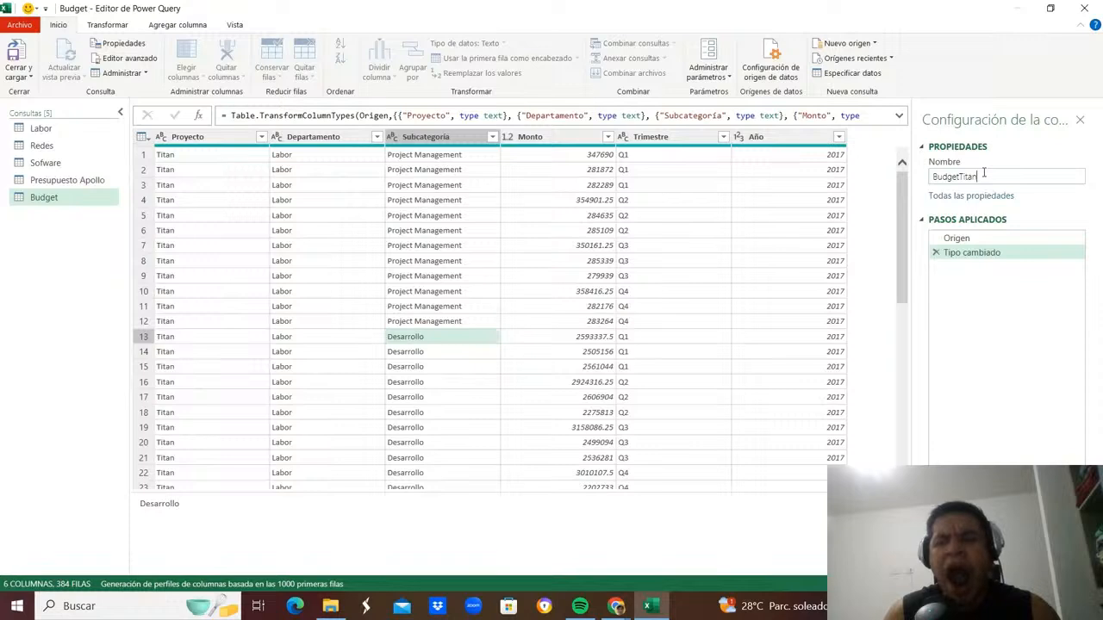
key(Return)
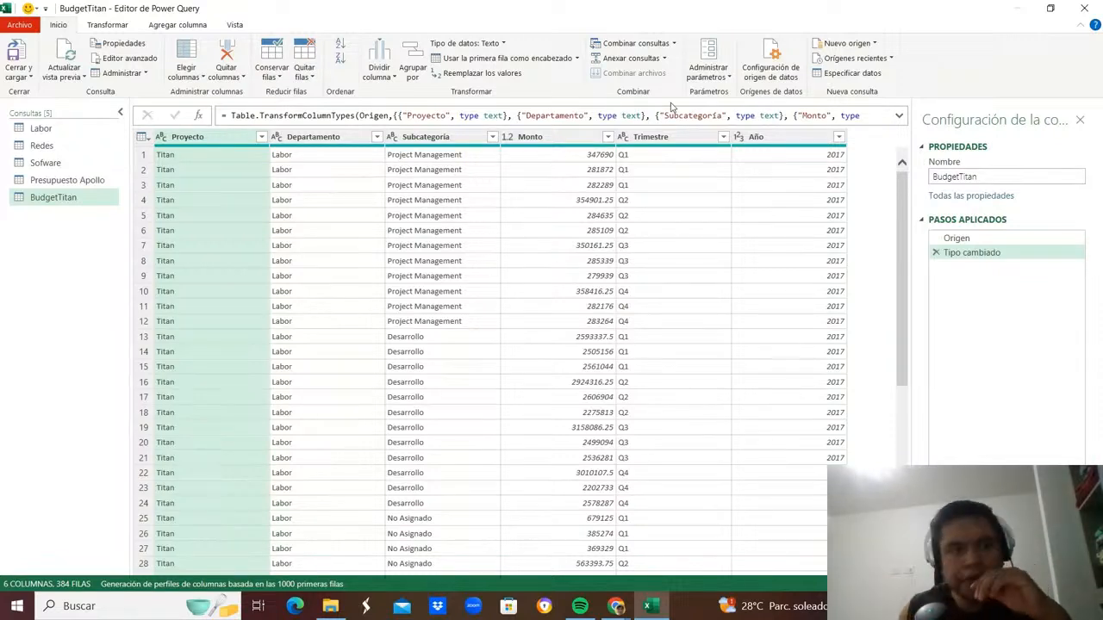
click(21, 75)
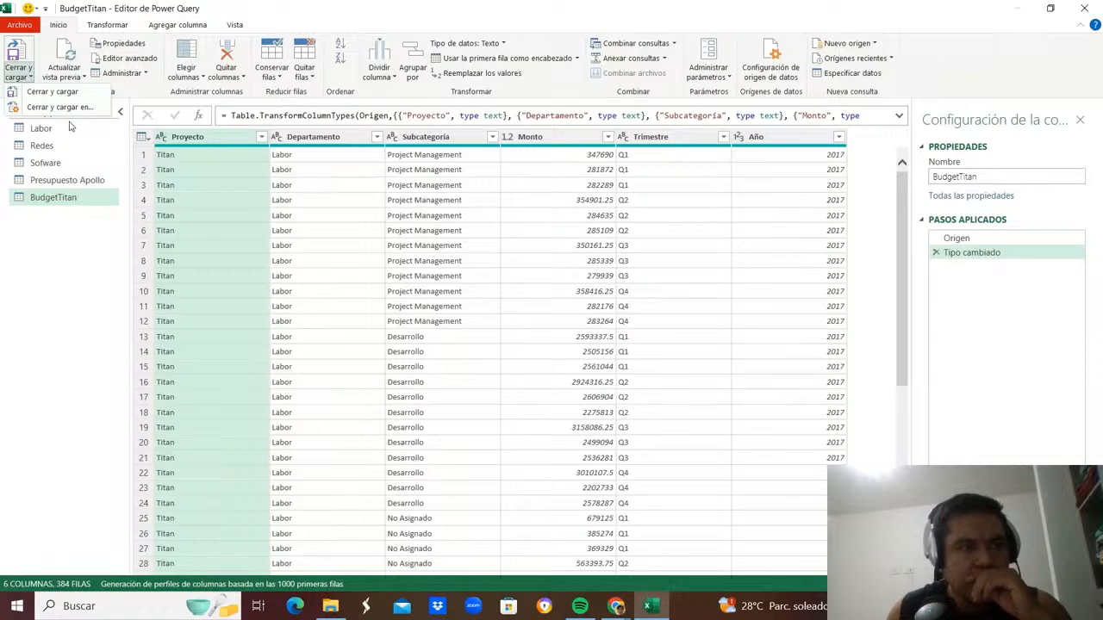
click(70, 110)
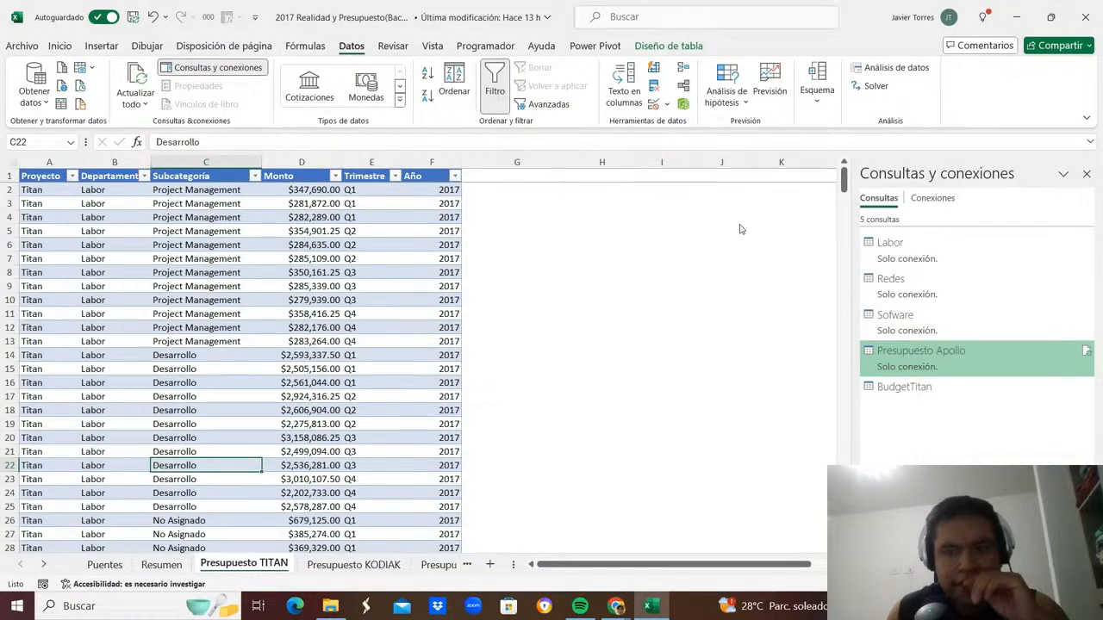
click(528, 203)
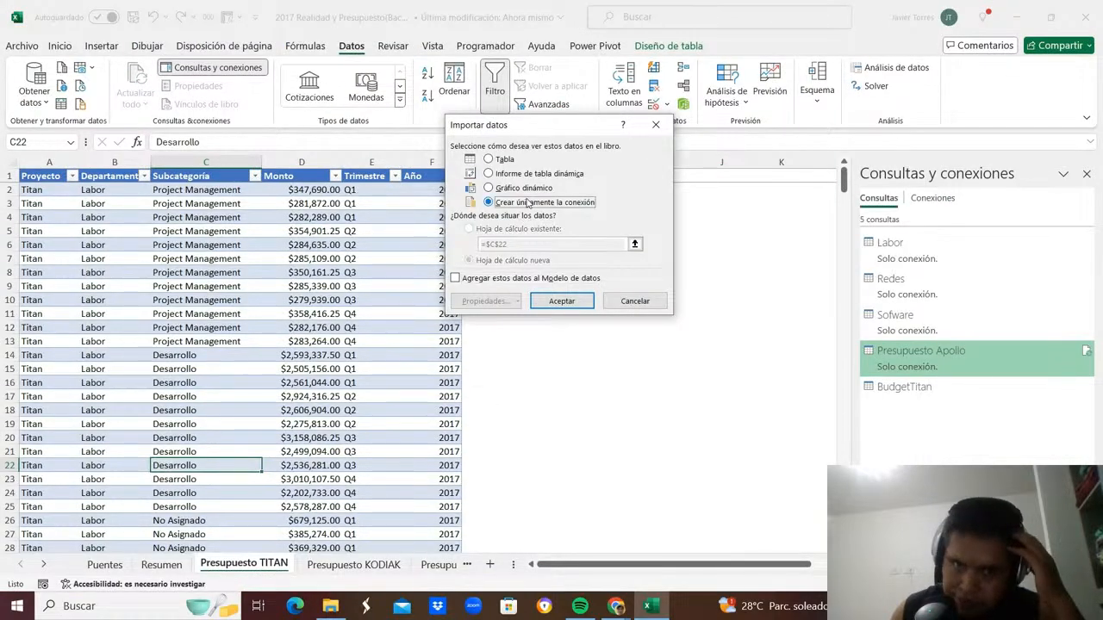
click(562, 300)
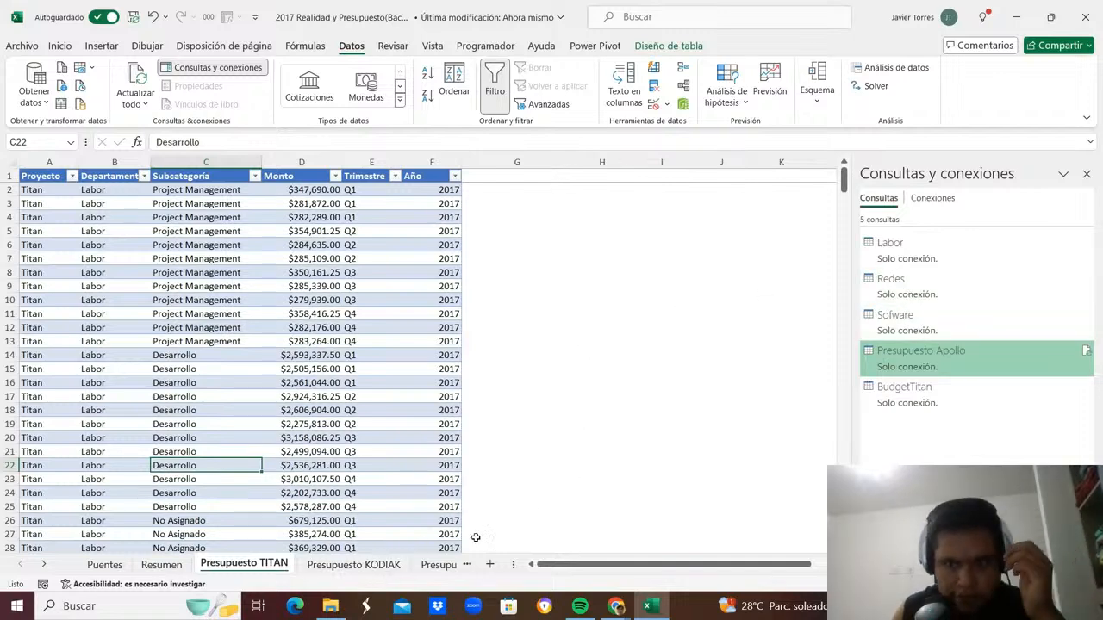
Import the table on the Presupuesto KODIAK sheet into Power Query as a new query.
click(376, 566)
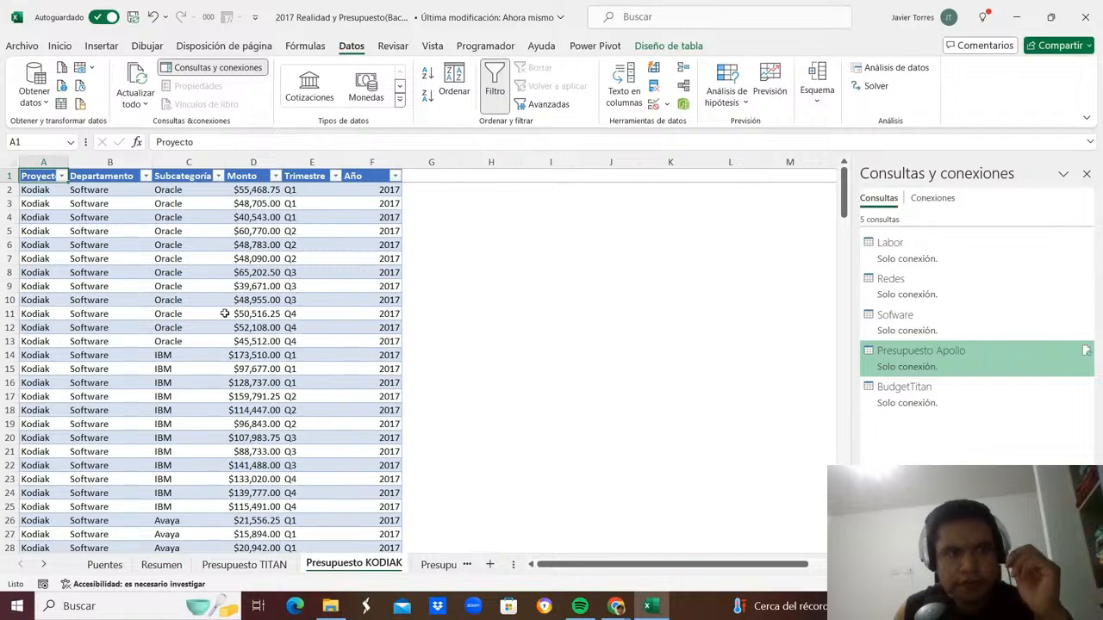
drag(224, 314, 198, 299)
click(60, 46)
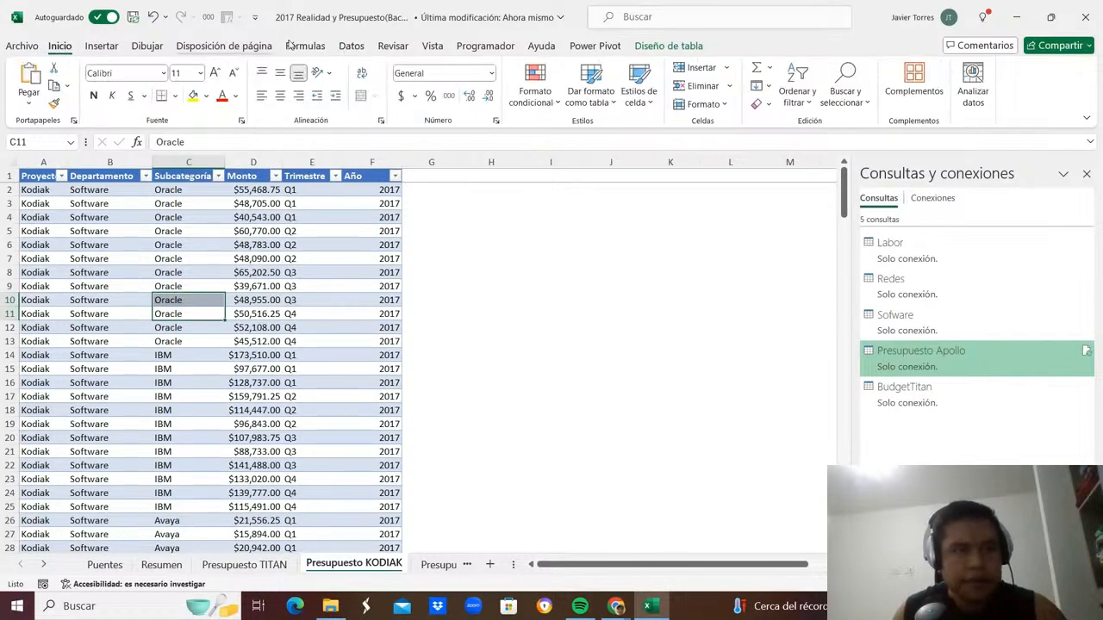
click(351, 46)
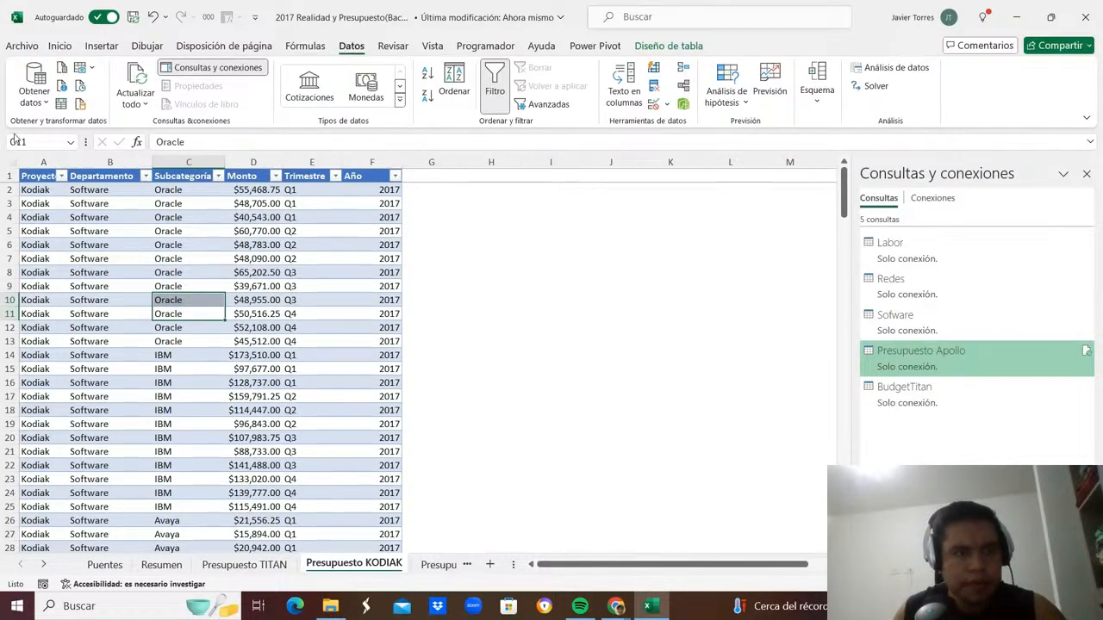
click(60, 105)
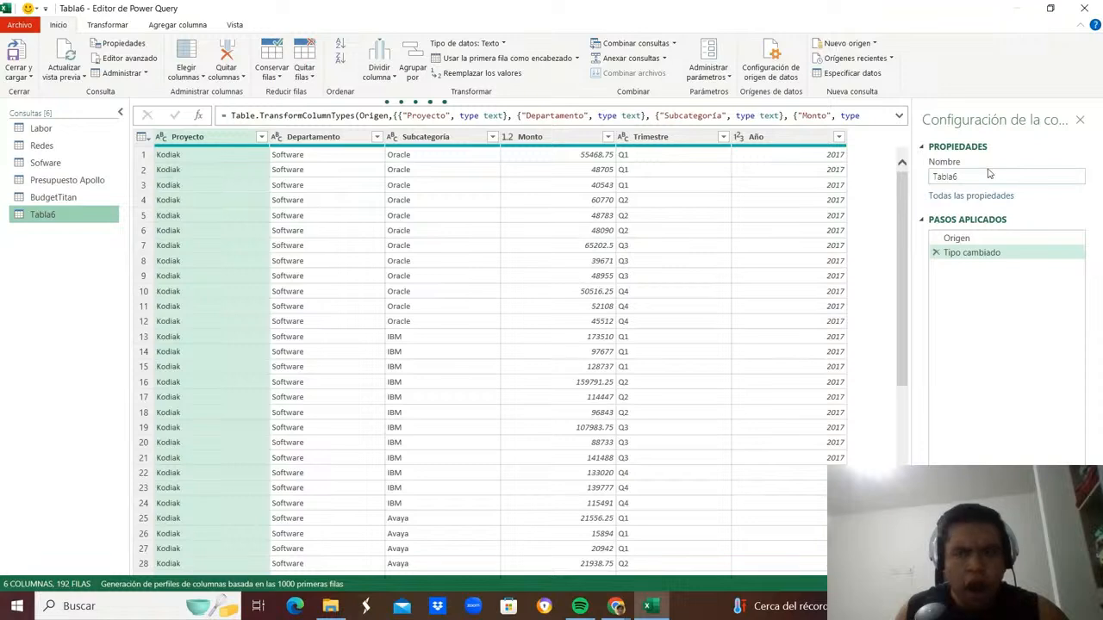
Rename the new Kodiak table query to BudgetKodiak.
drag(989, 174, 912, 182)
click(993, 173)
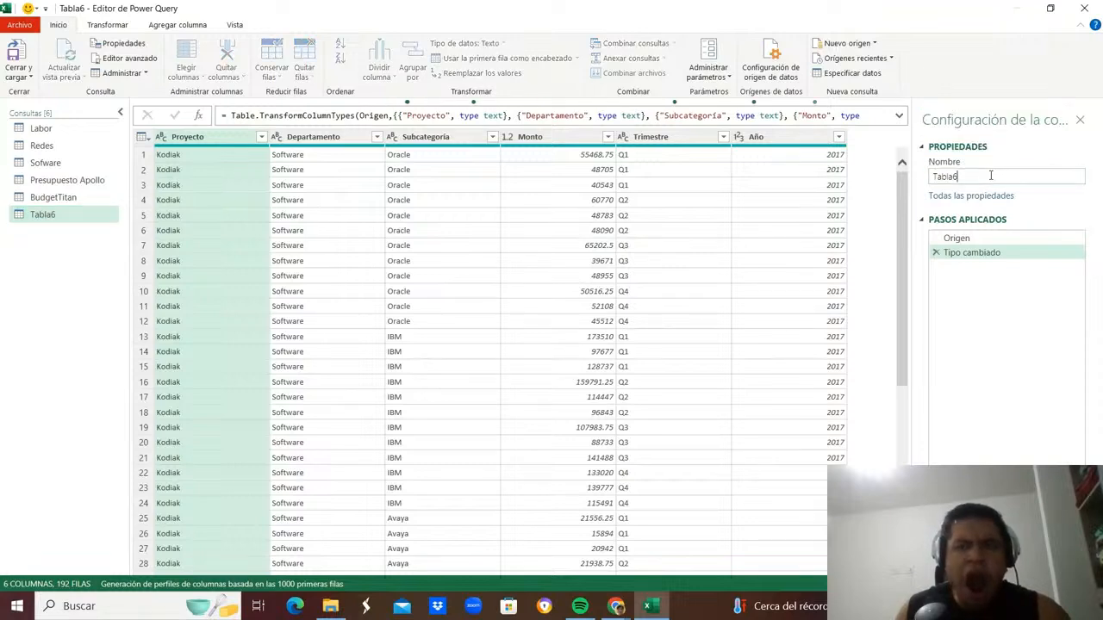
double_click(972, 177)
text(B)
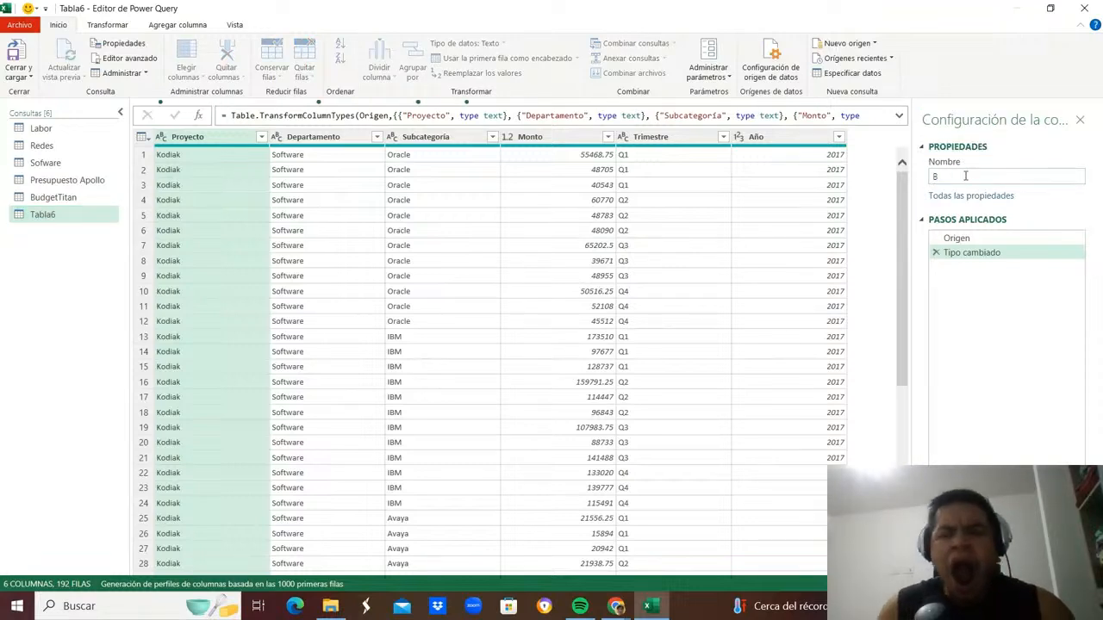
text(udgetK)
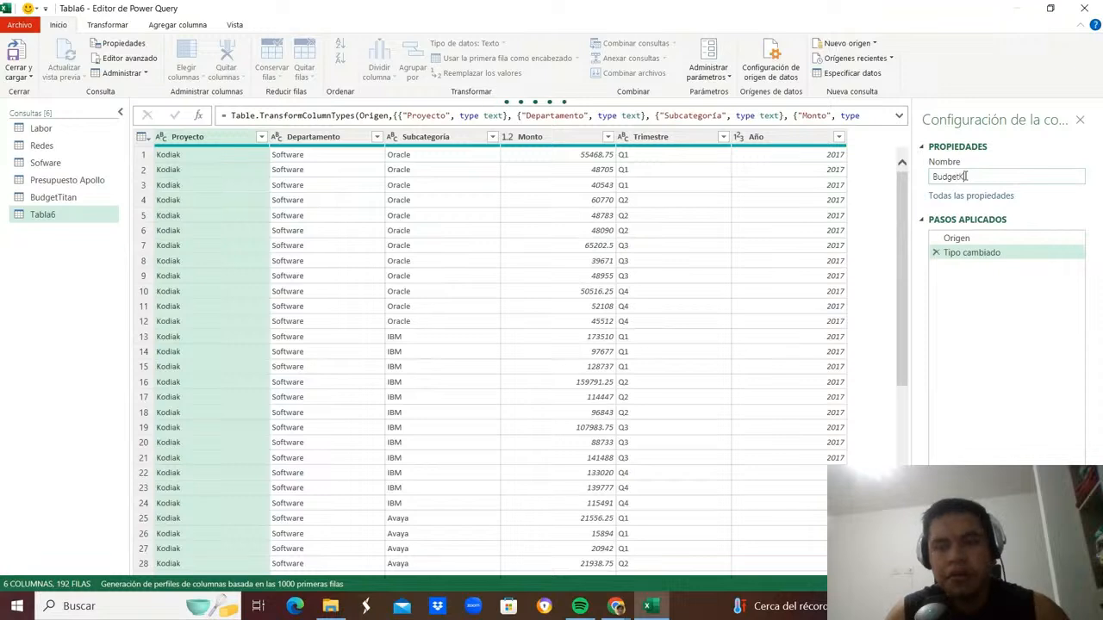
text(o)
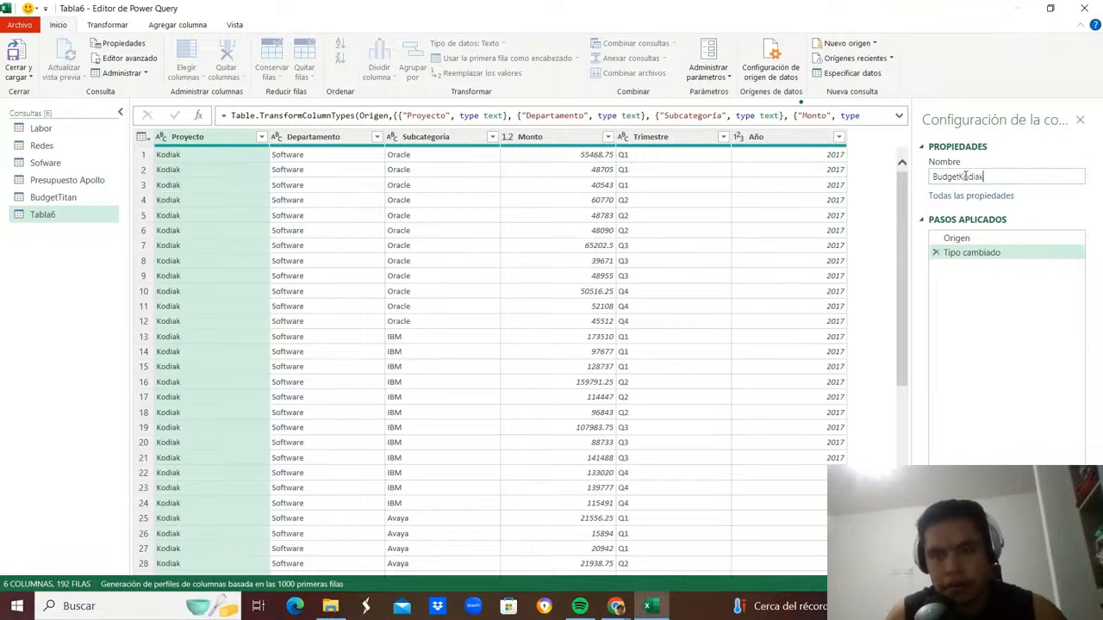
text(diak)
key(Return)
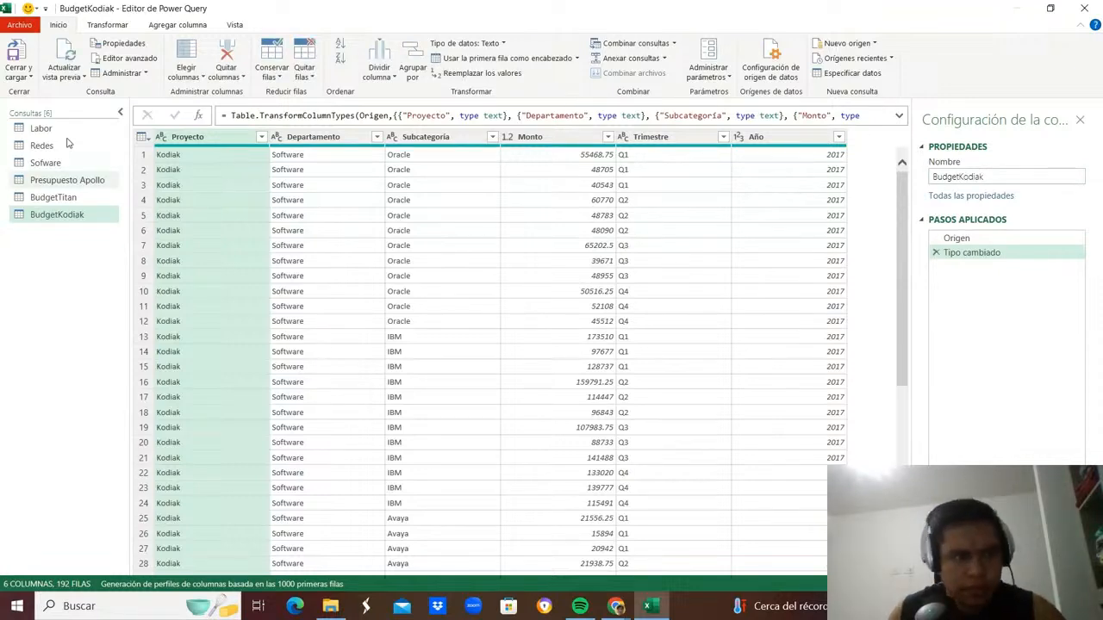
Close the query editor and load BudgetKodiak as a connection only.
click(29, 80)
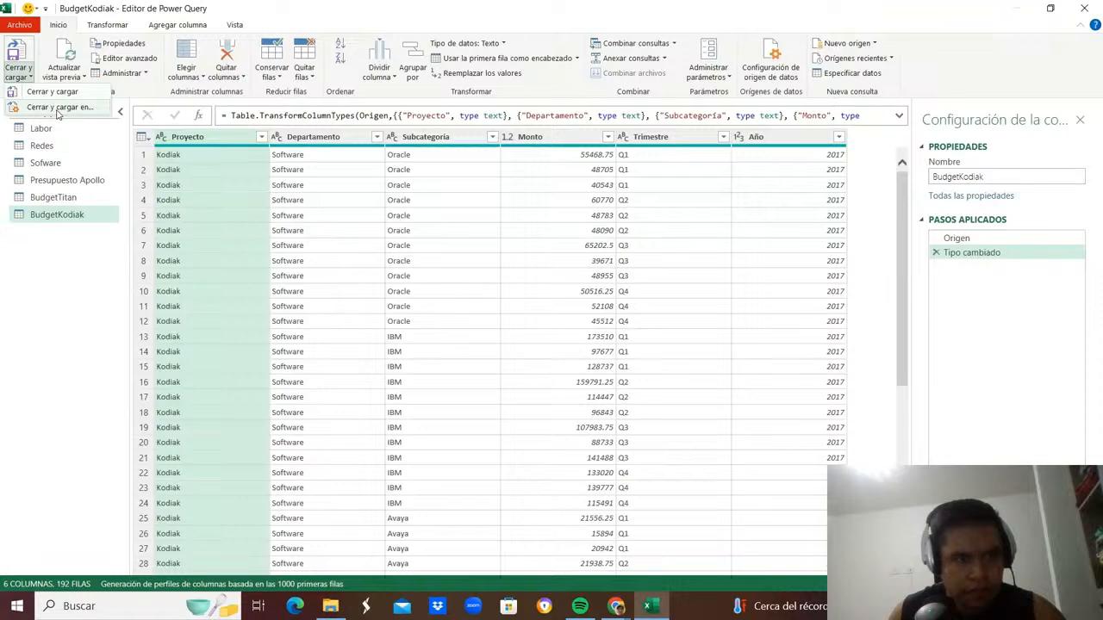
click(58, 112)
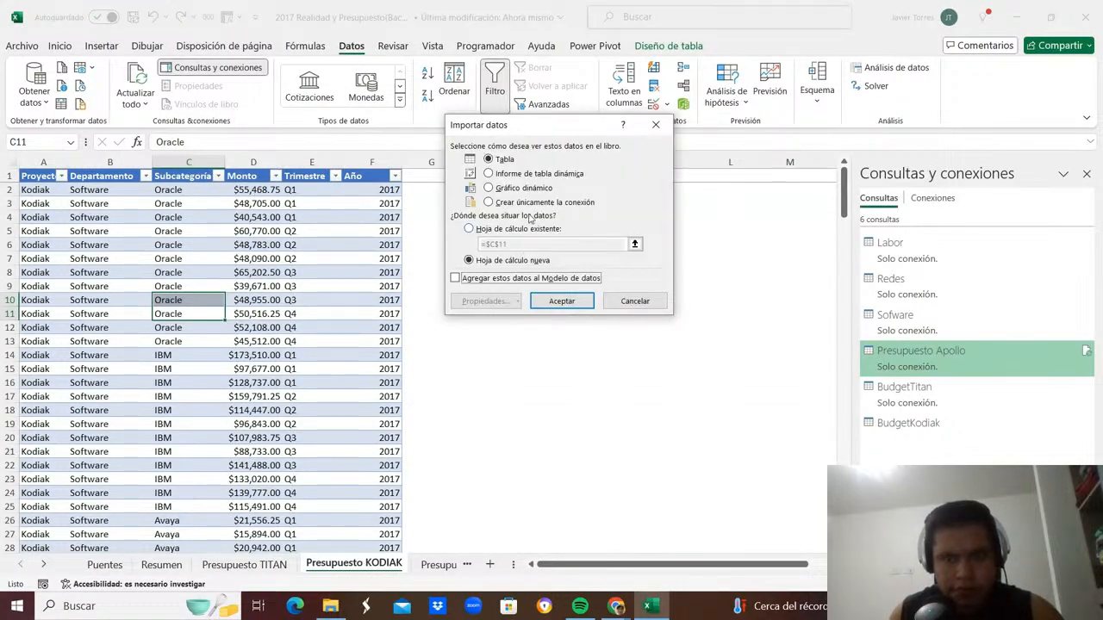
click(534, 202)
click(561, 301)
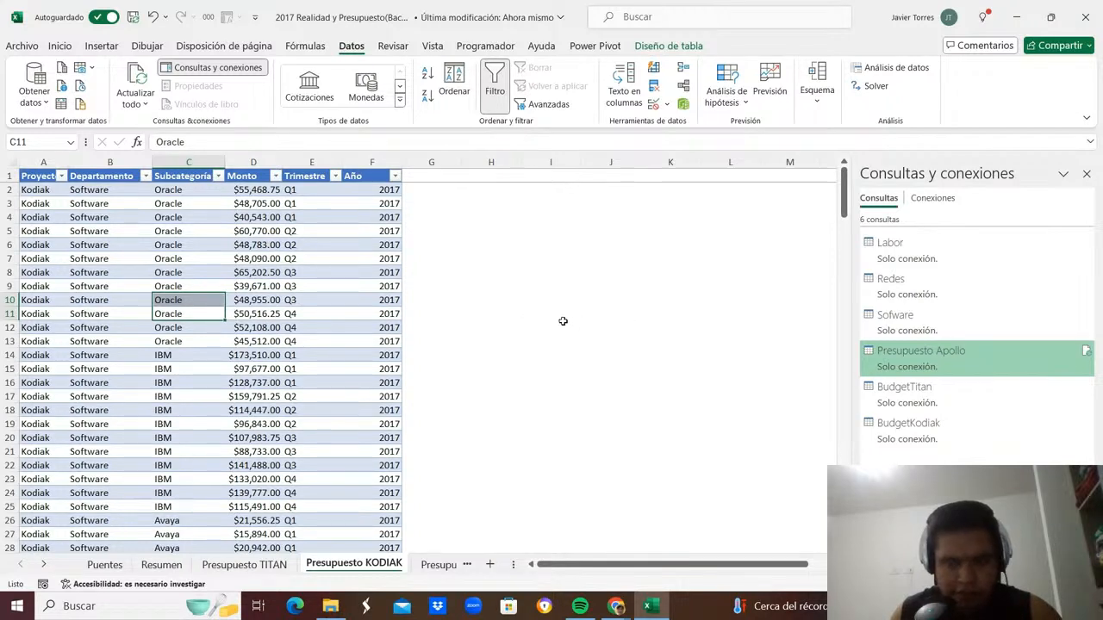
click(301, 286)
scroll(323, 308, down, 3)
scroll(293, 317, up, 3)
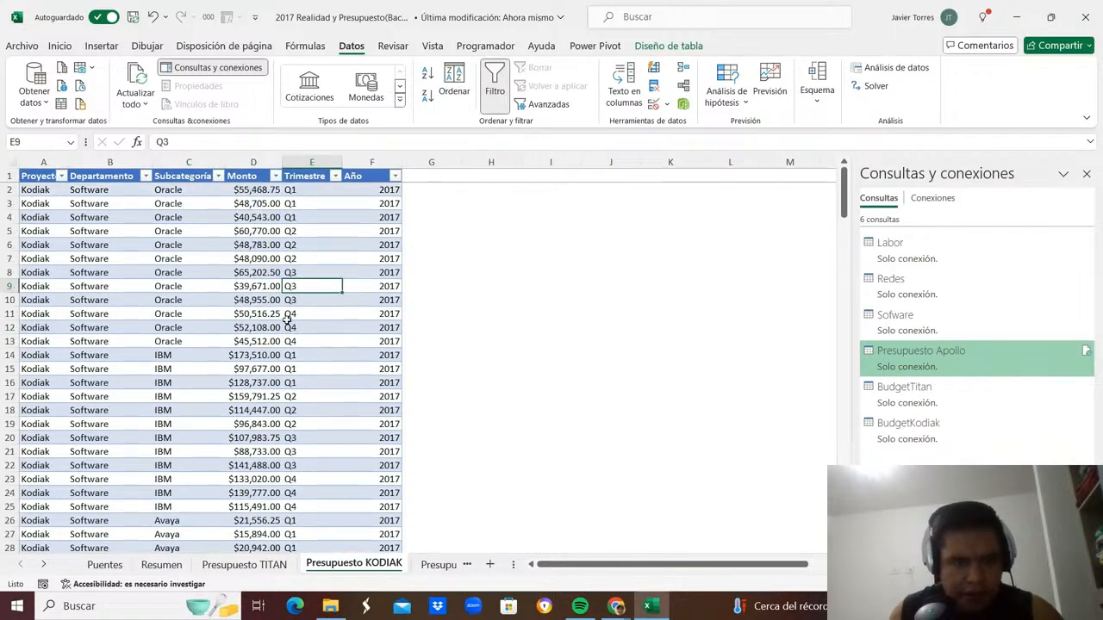
click(83, 190)
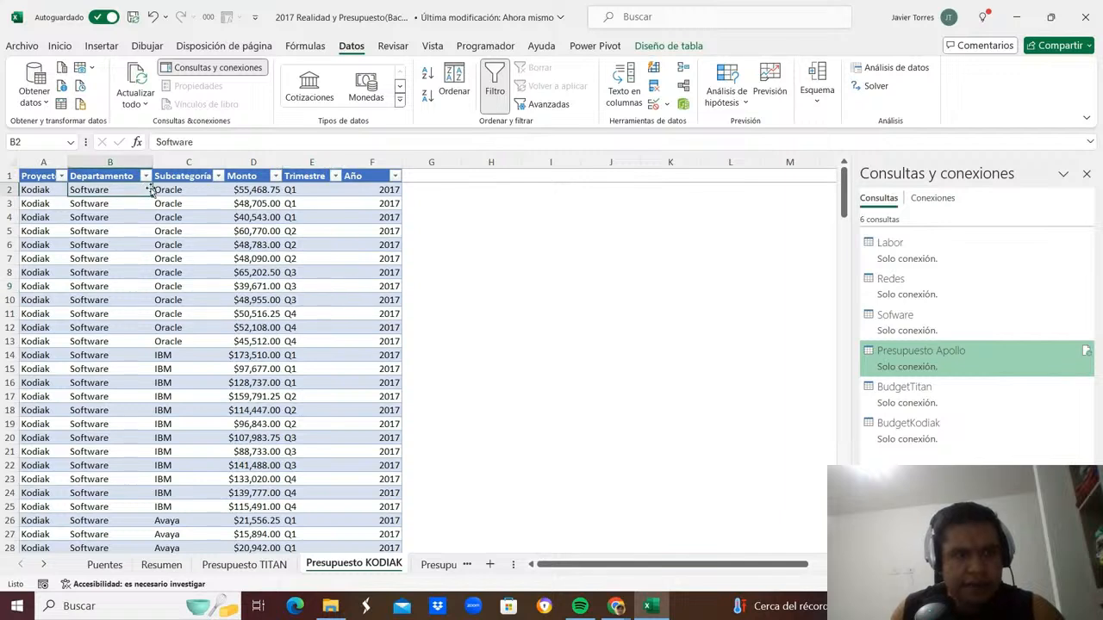
Append three or more tables into a new query, combining Presupuesto Apollo, BudgetTitan and BudgetKodiak.
right_click(967, 359)
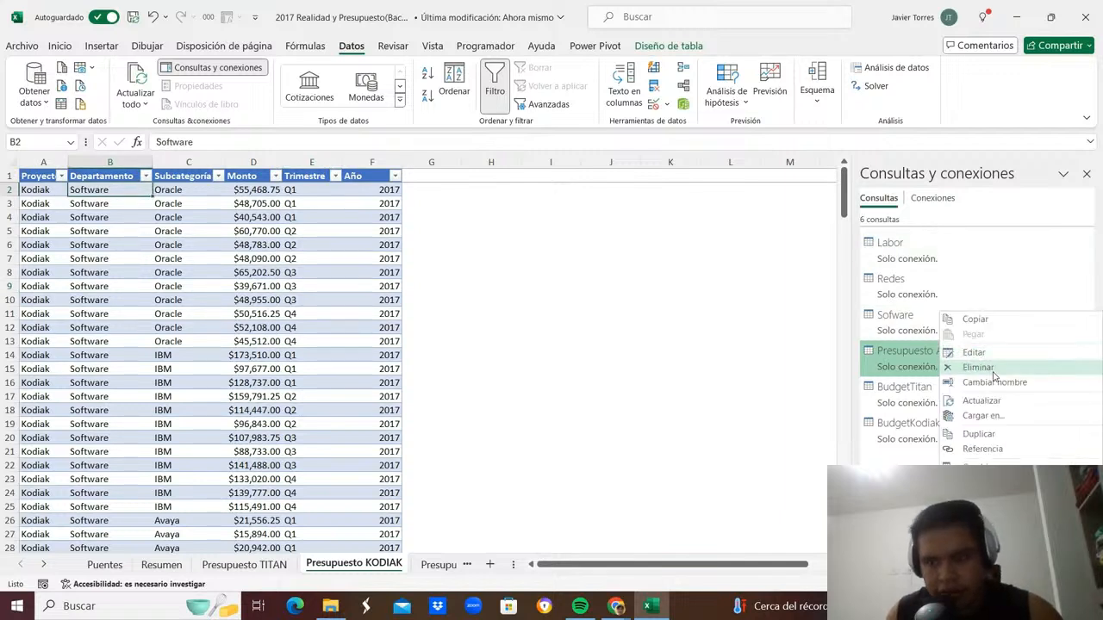
click(982, 434)
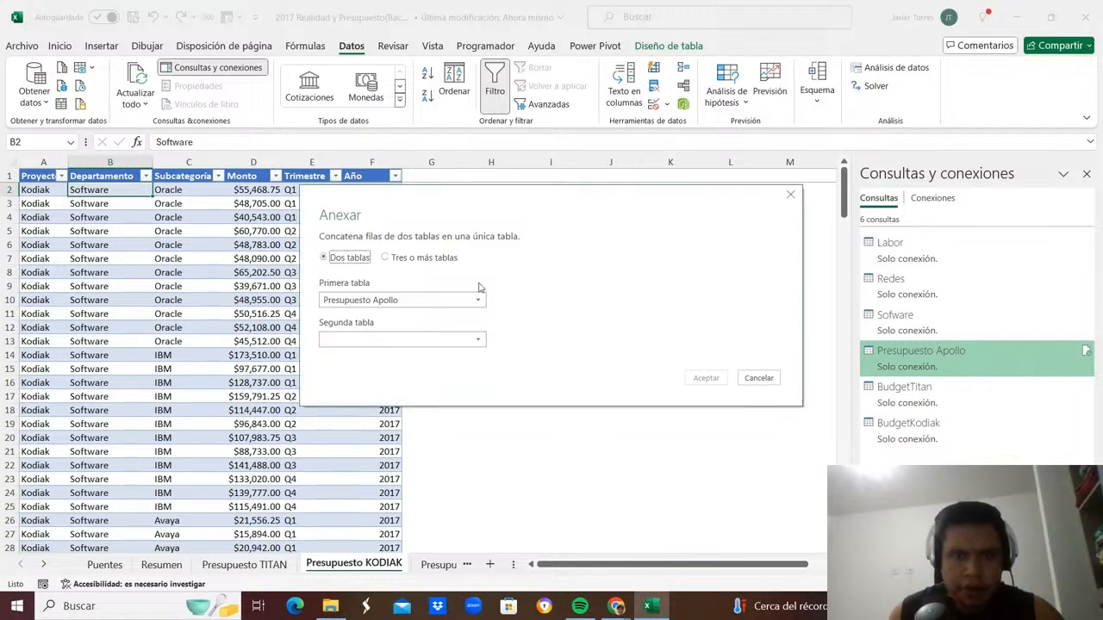
click(402, 257)
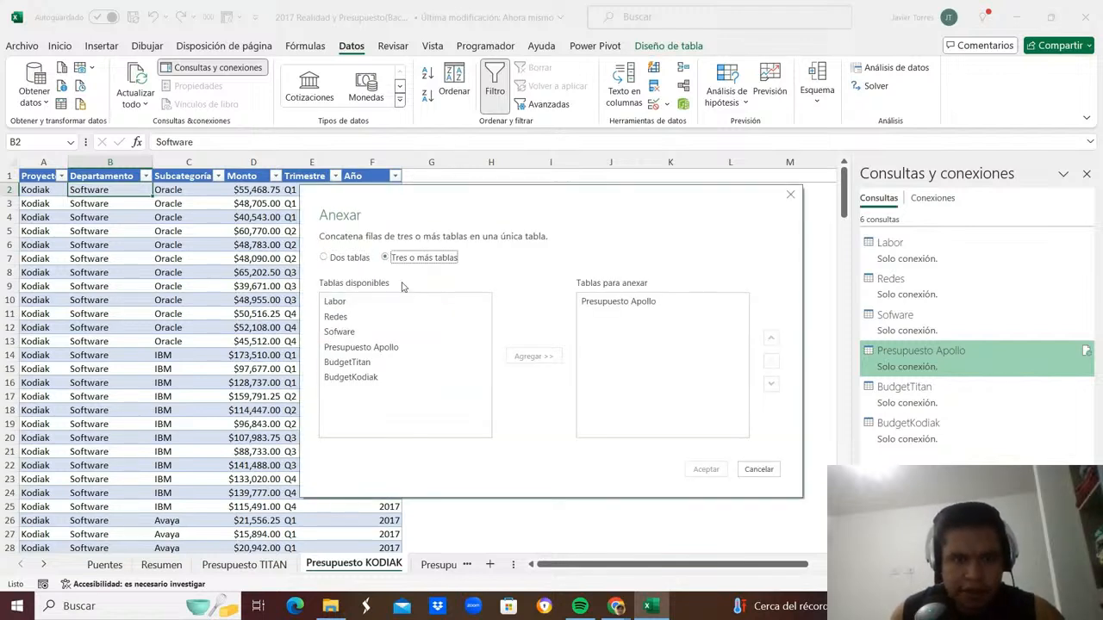
click(362, 363)
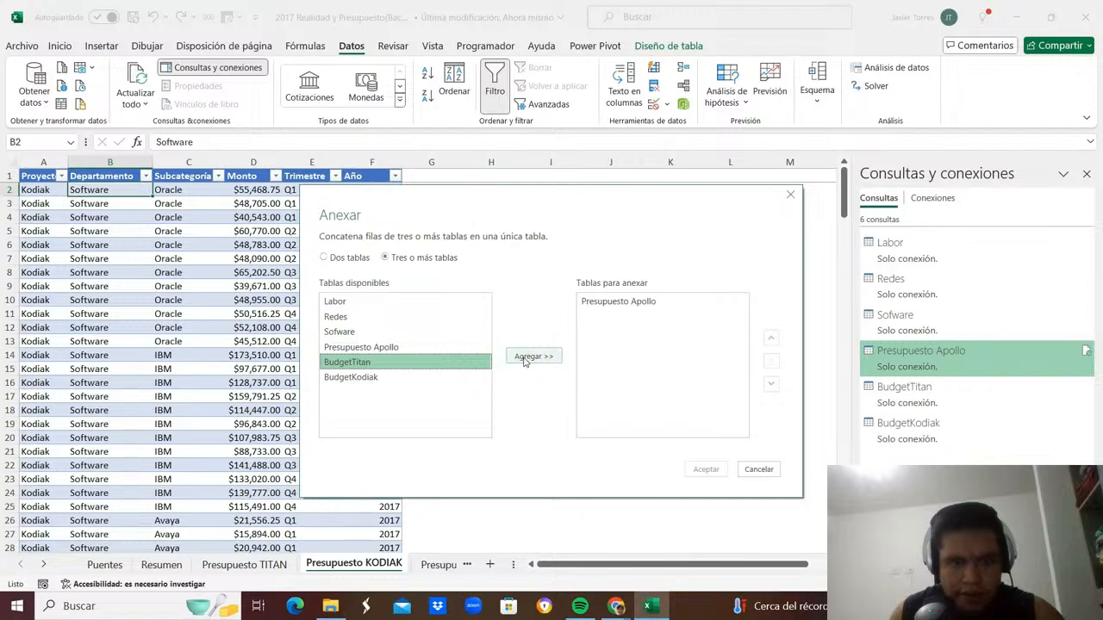
click(527, 356)
click(414, 376)
click(548, 359)
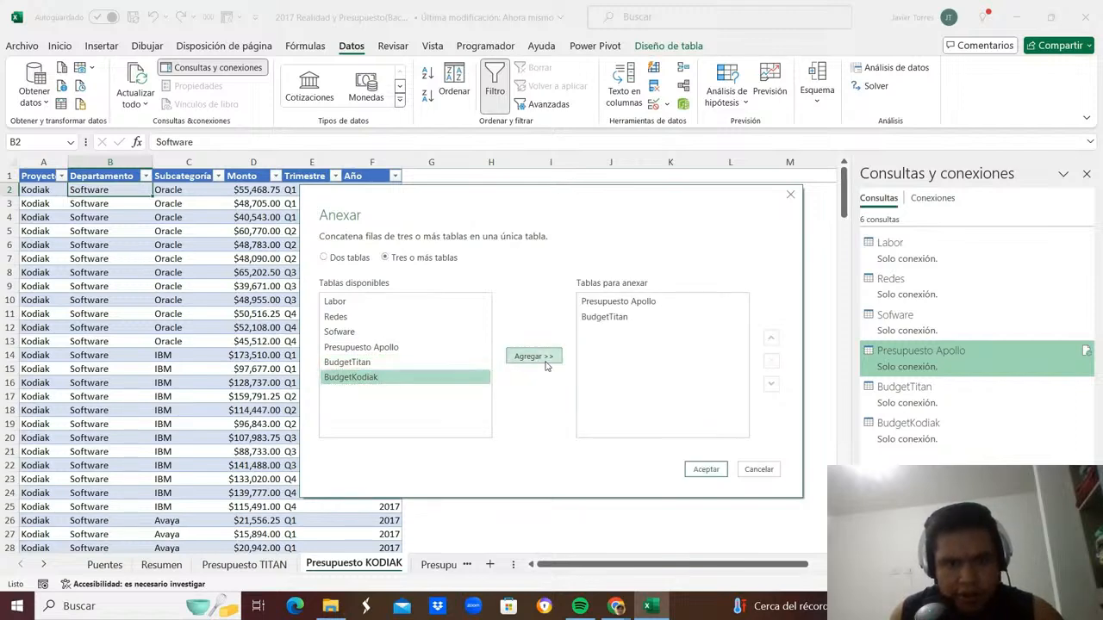
click(713, 476)
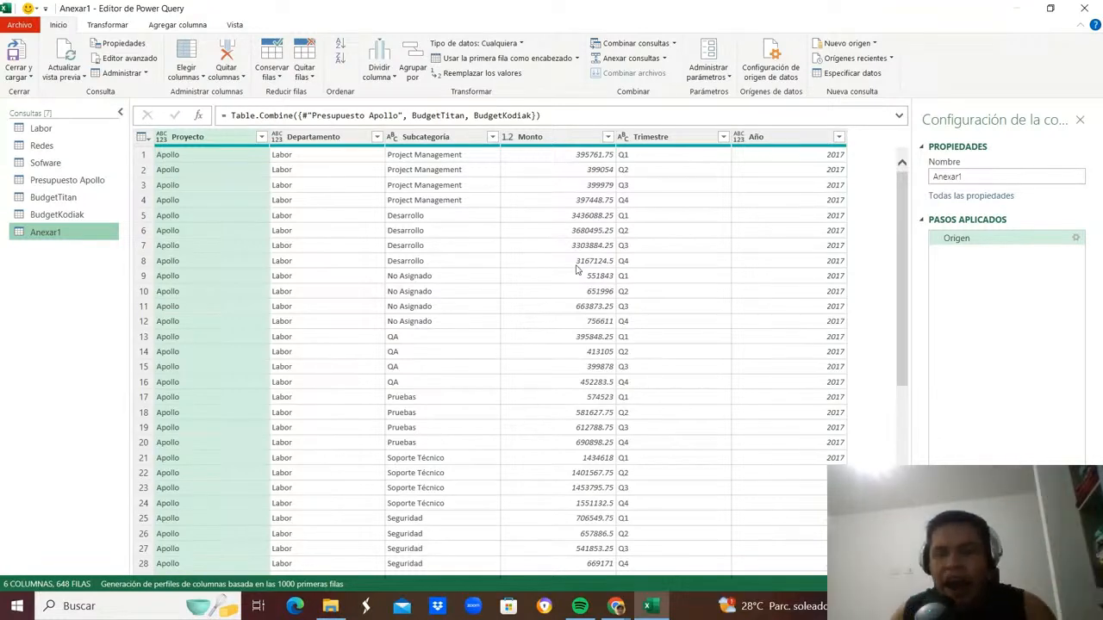
Rename the appended query to BudgetSemi.
click(985, 173)
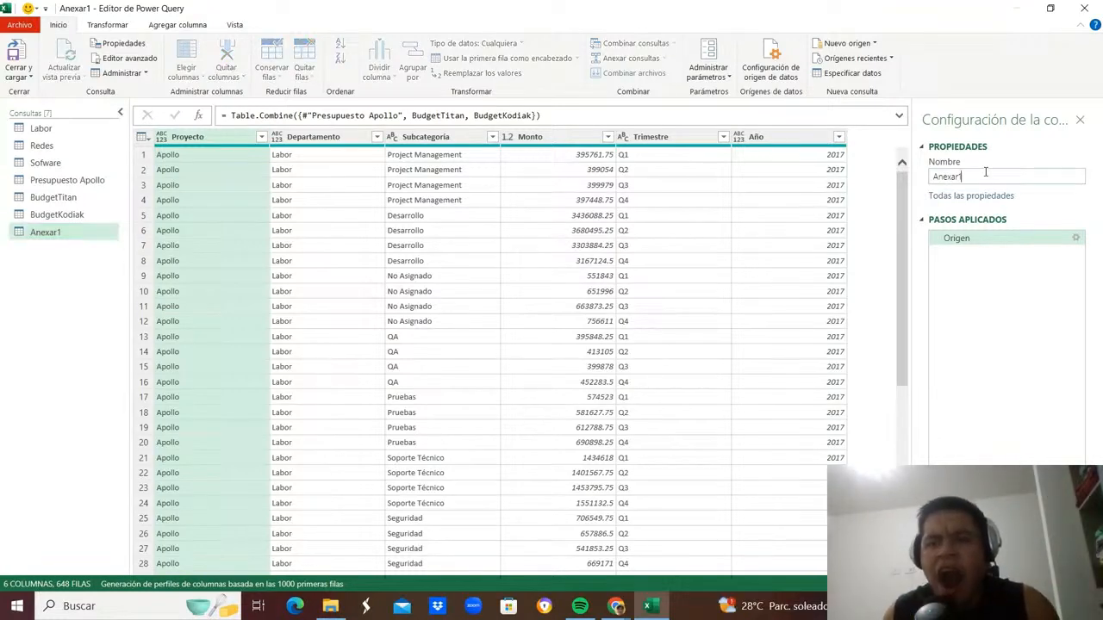
double_click(987, 176)
text(B)
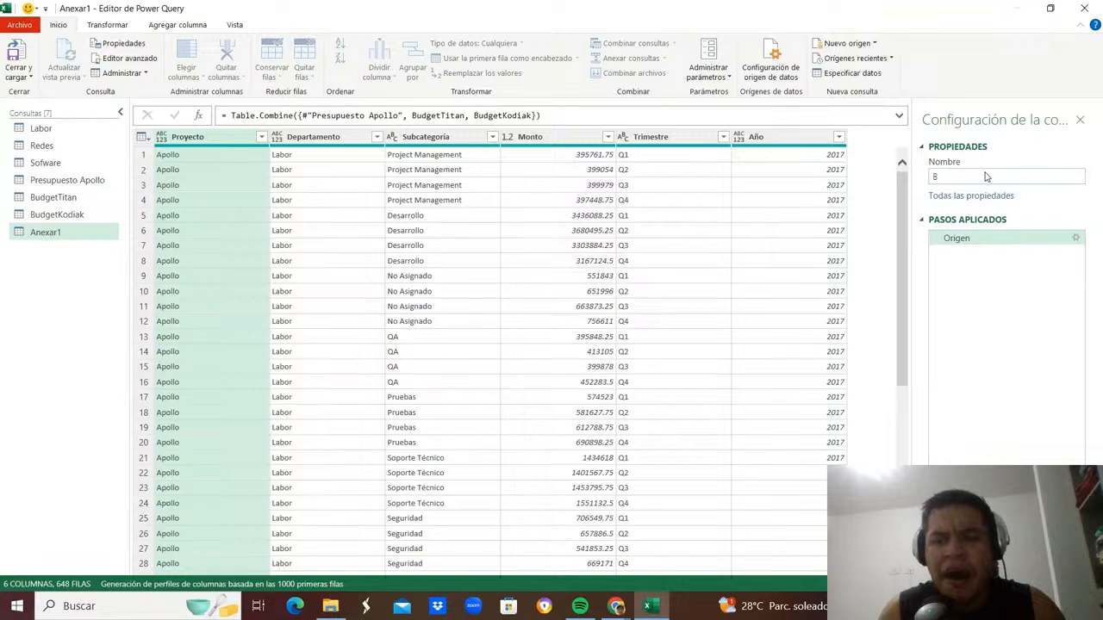
text(udgetSemi)
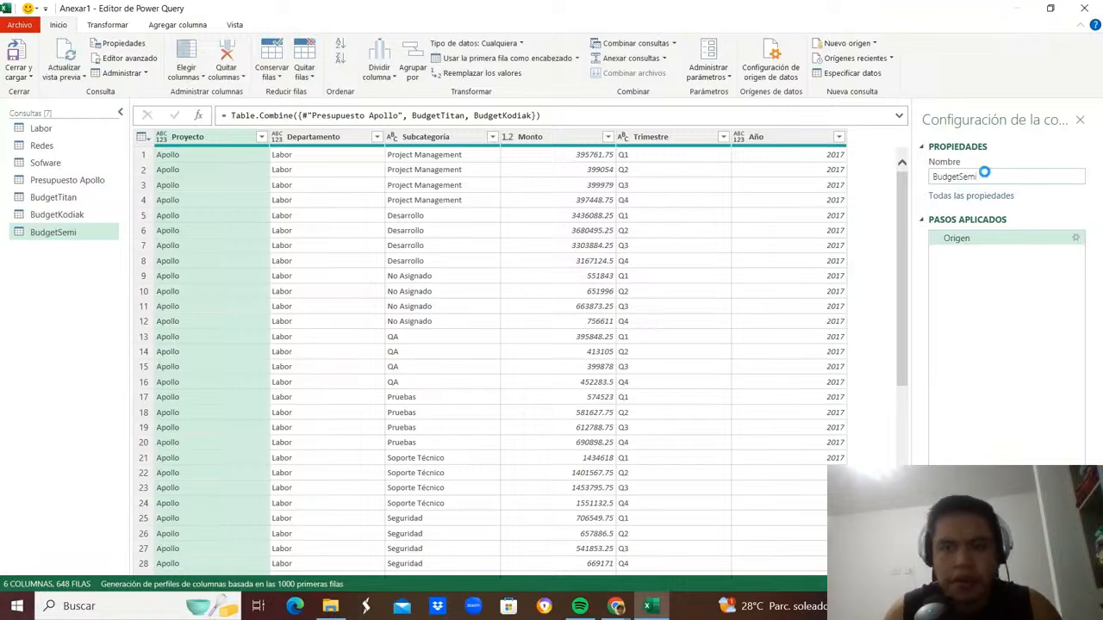
key(Return)
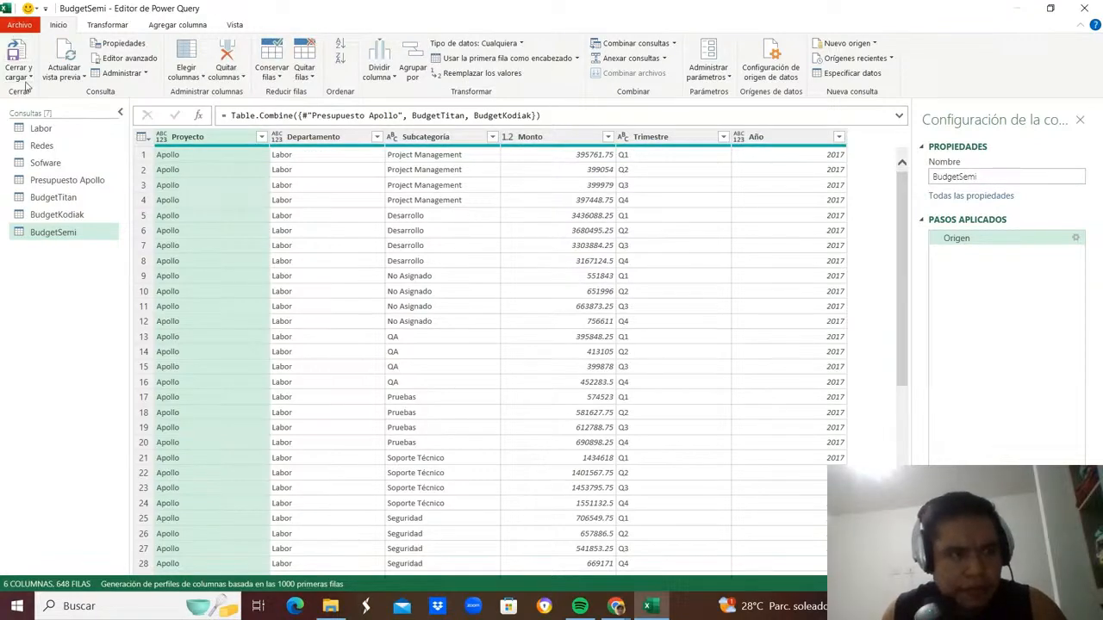
Close the query editor and load BudgetSemi as a connection only.
click(19, 74)
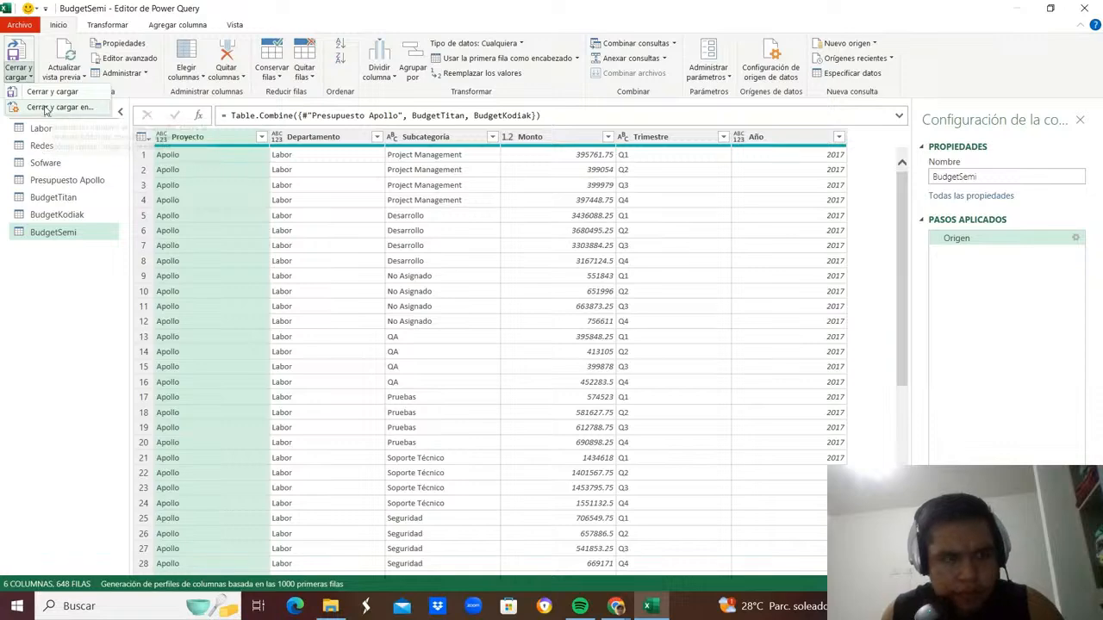
click(47, 110)
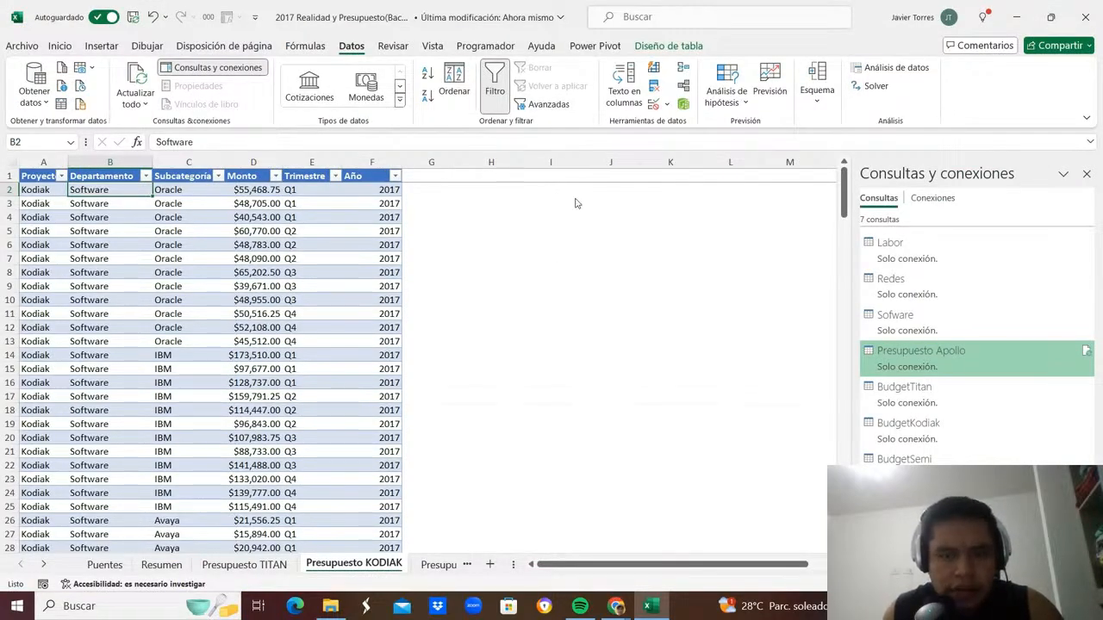
click(544, 202)
click(561, 301)
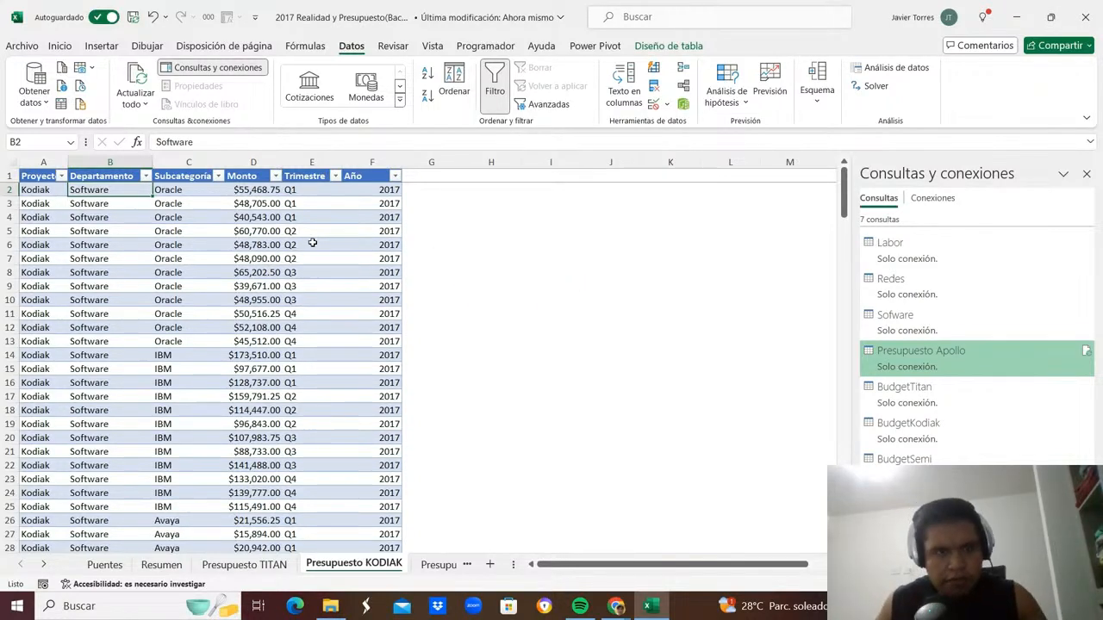
click(535, 434)
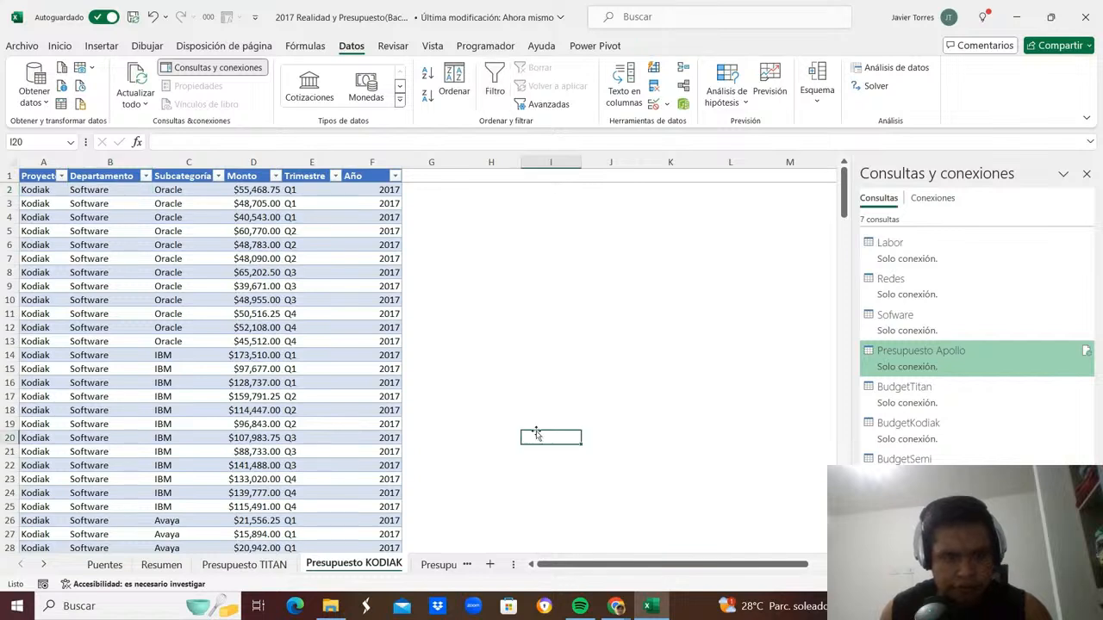
scroll(509, 312, down, 2)
scroll(374, 342, up, 2)
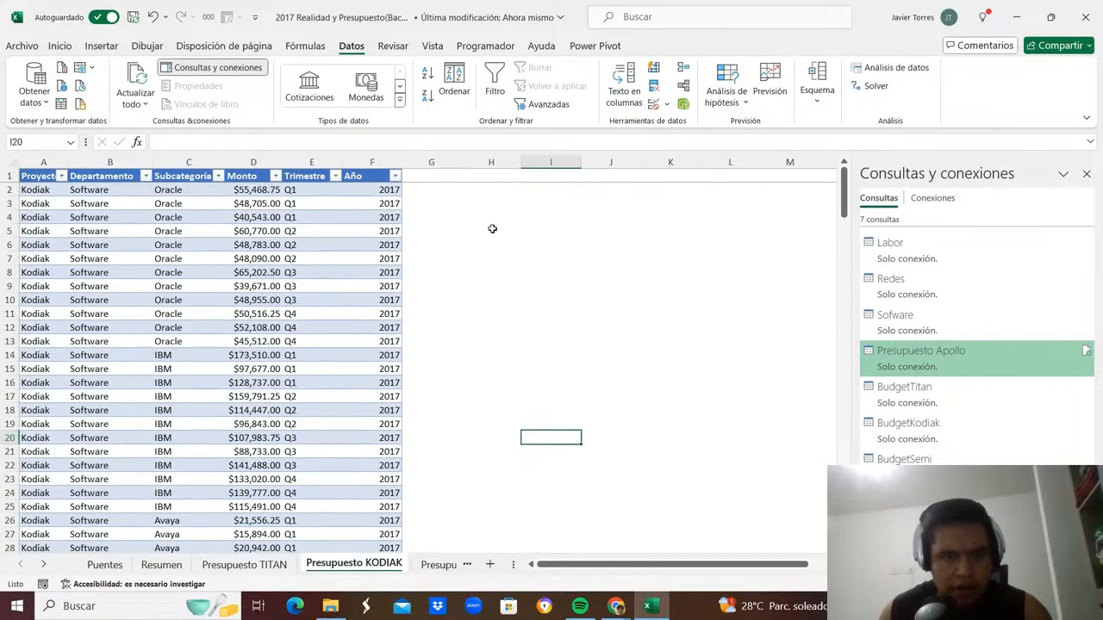
Enter the header Trimestre in cell H2, beside the Kodiak budget table.
click(485, 202)
key(Up)
key(Down)
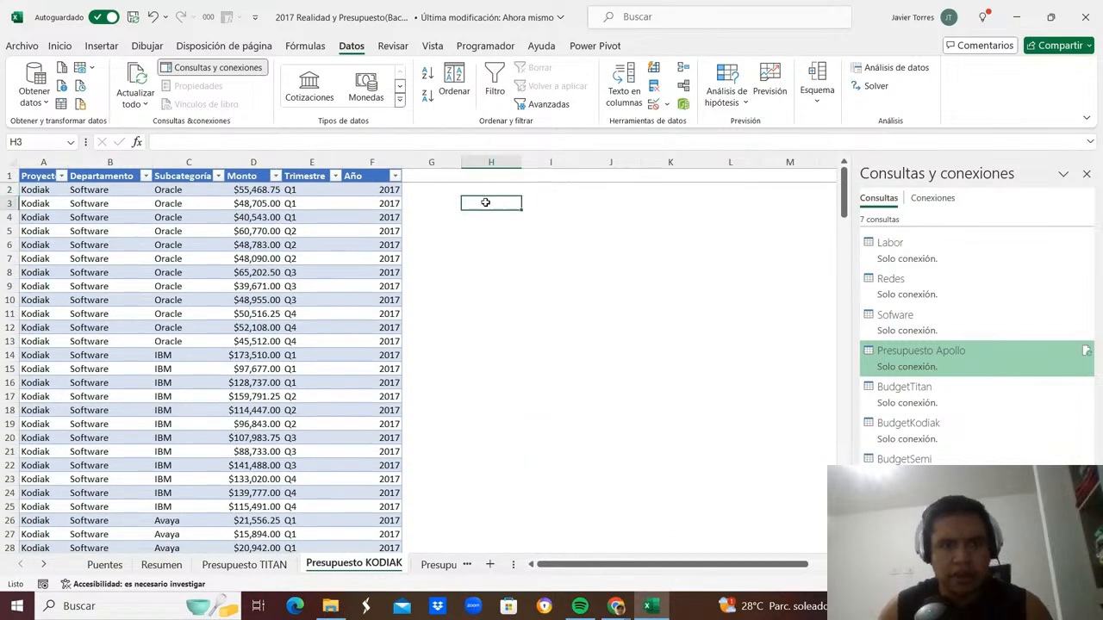
key(Up)
text(Tr)
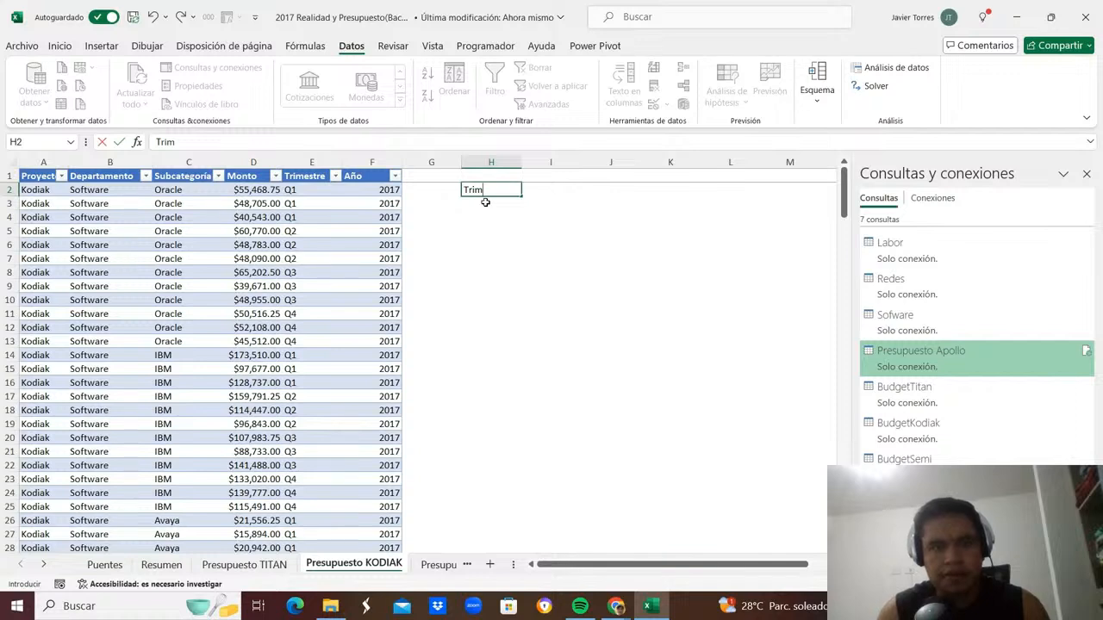
key(BackSpace)
key(BackSpace)
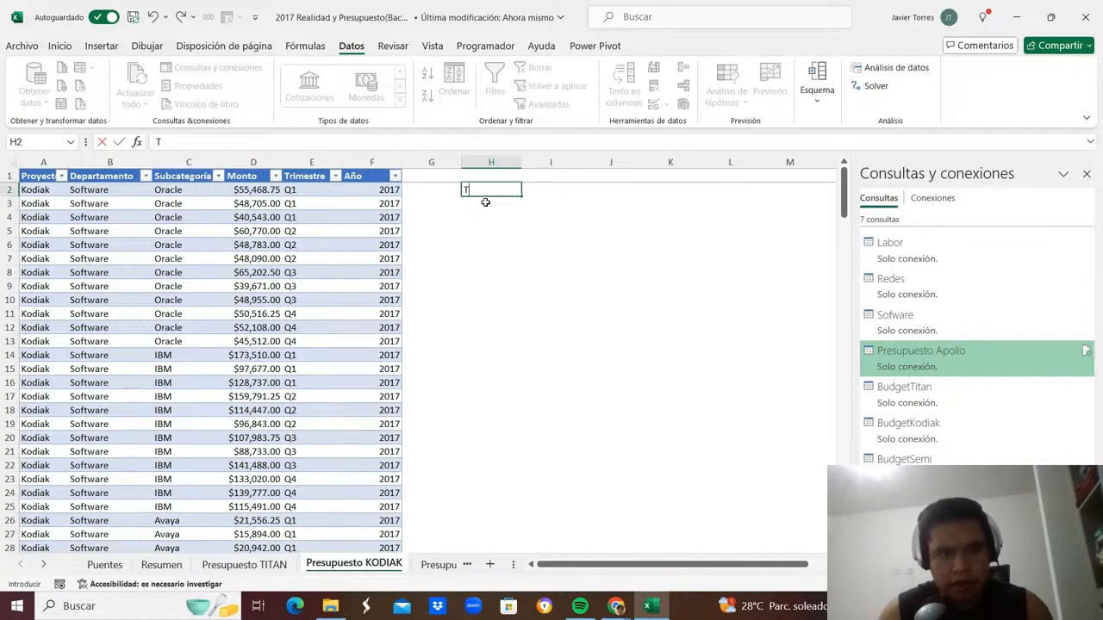
text(rimestre)
key(Tab)
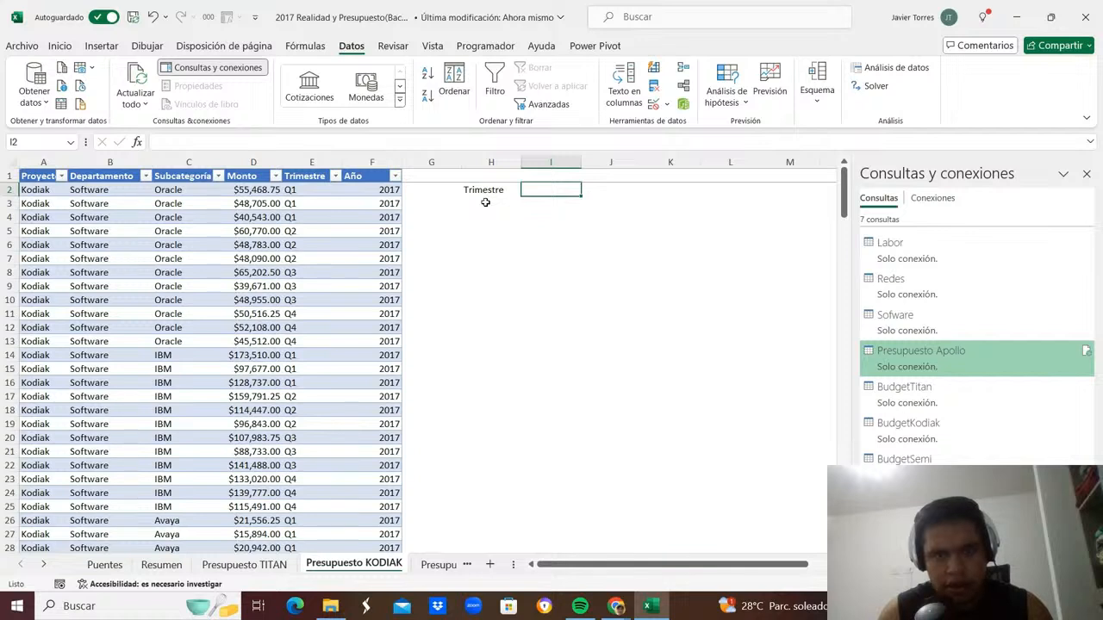
Enter the header Date in cell I2.
text(dAT)
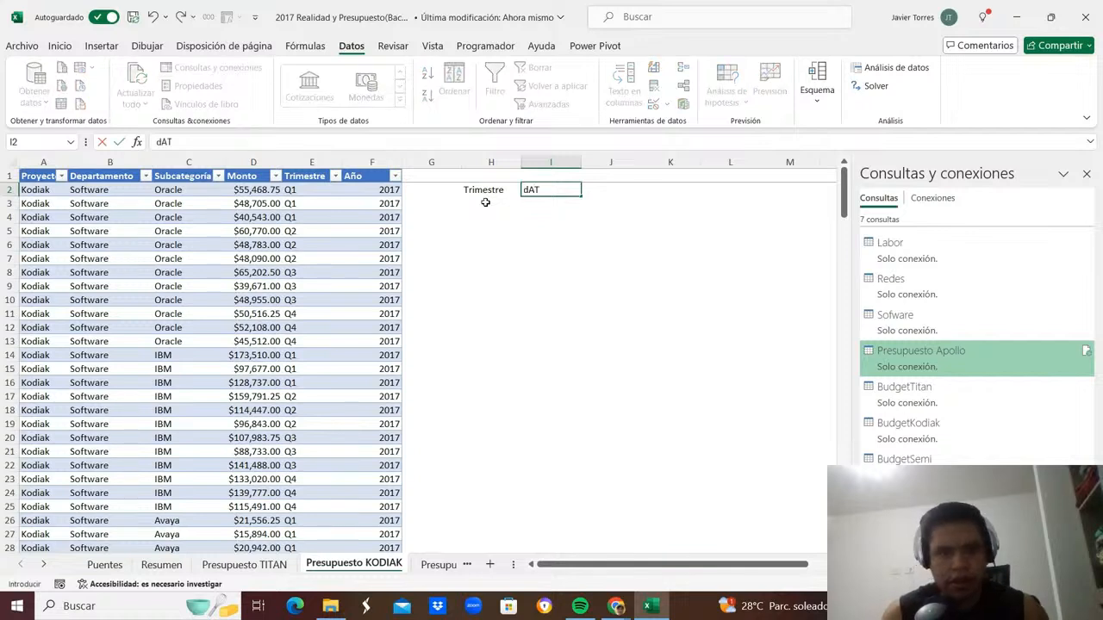
key(BackSpace)
key(BackSpace)
key(BackSpace)
text(Date)
key(Return)
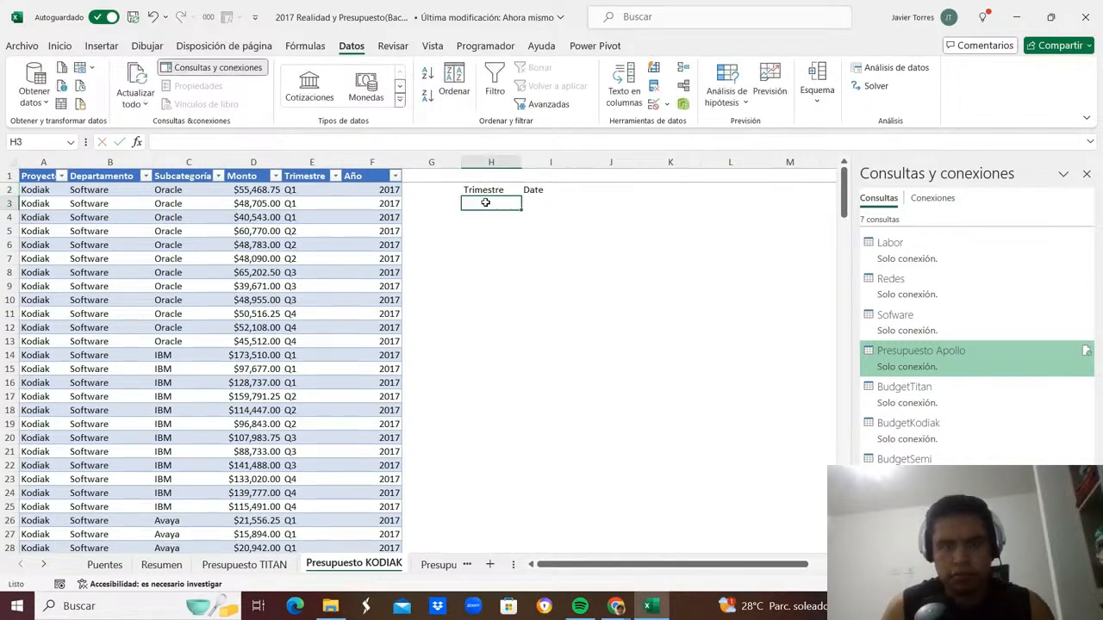
Fill cells H3:H6 under Trimestre with Q1, Q2, Q3 and Q4.
text(Q1)
key(Return)
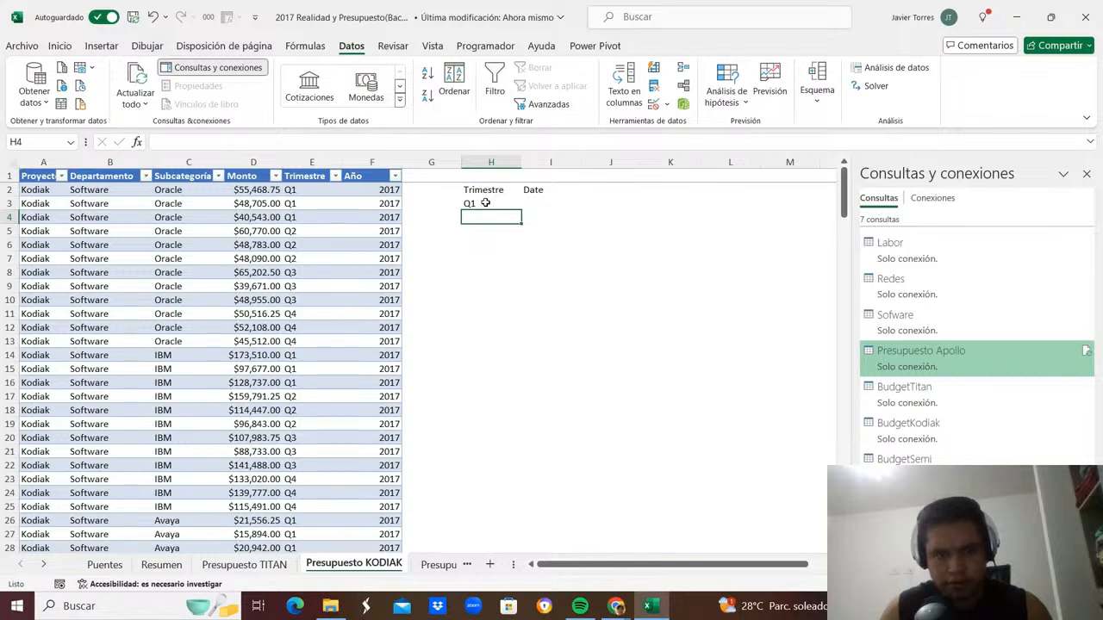
text(Q2)
key(Return)
text(Q3)
key(Return)
text(Q)
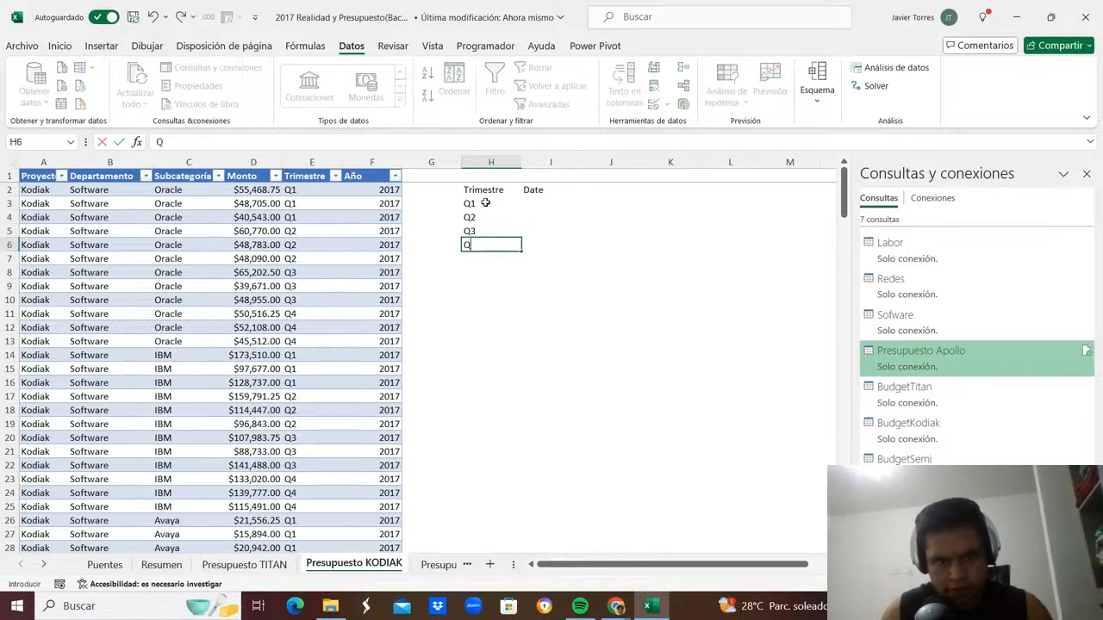
key(Tab)
Enter the dates 1/1/2017 for Q1 in cell I3 and 1/4/27 for Q2 in cell I4.
key(Up)
key(Up)
key(Up)
key(Up)
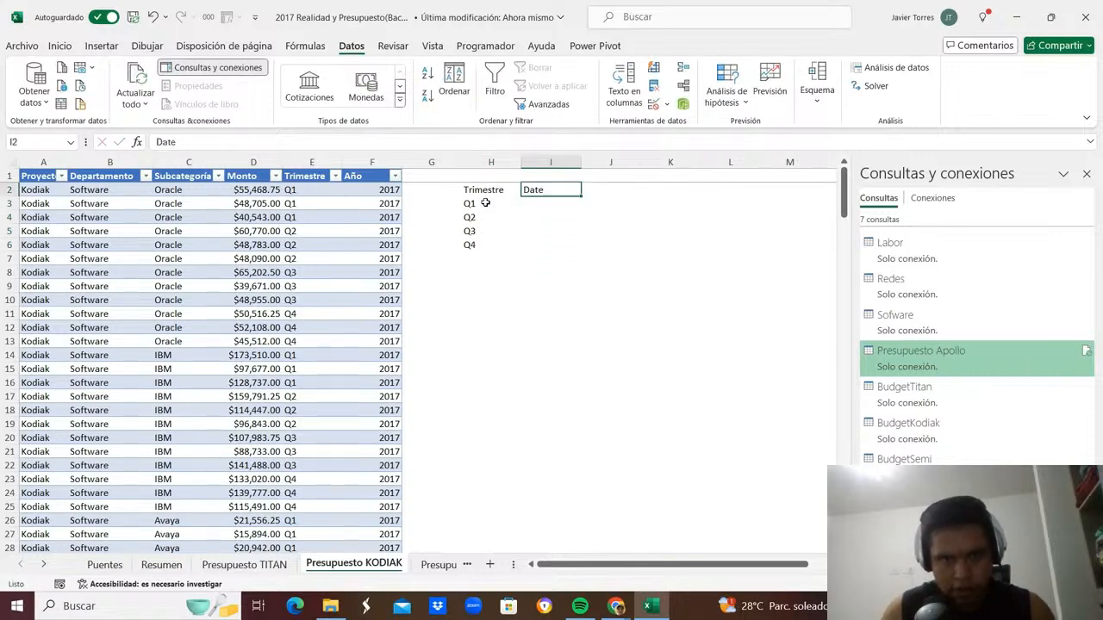
key(Down)
text(1/1/2)
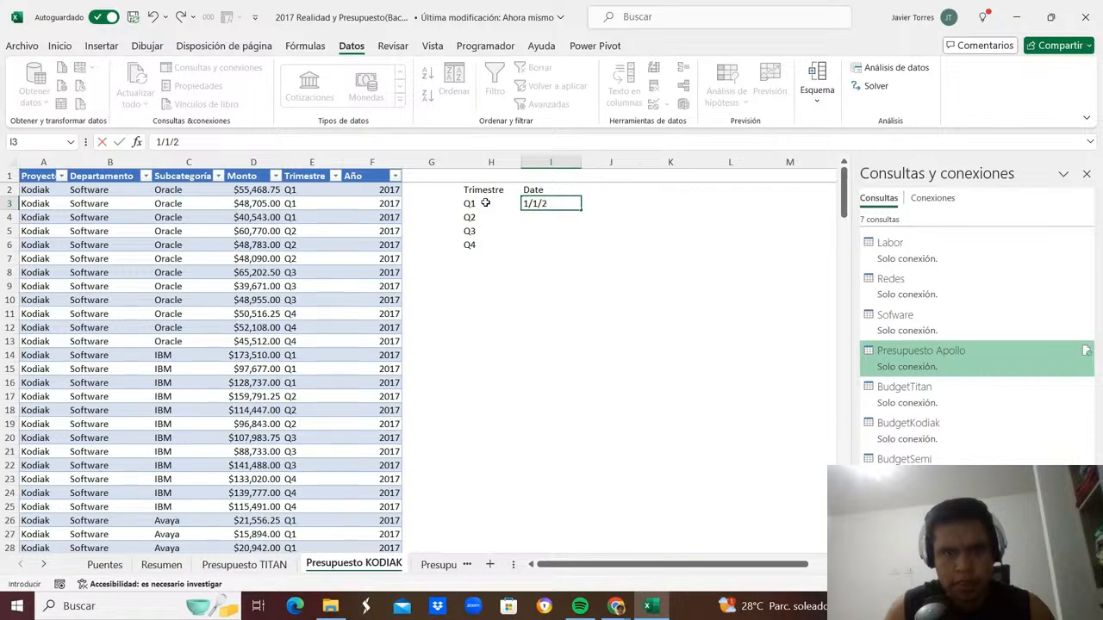
text(017)
key(Return)
text(1/)
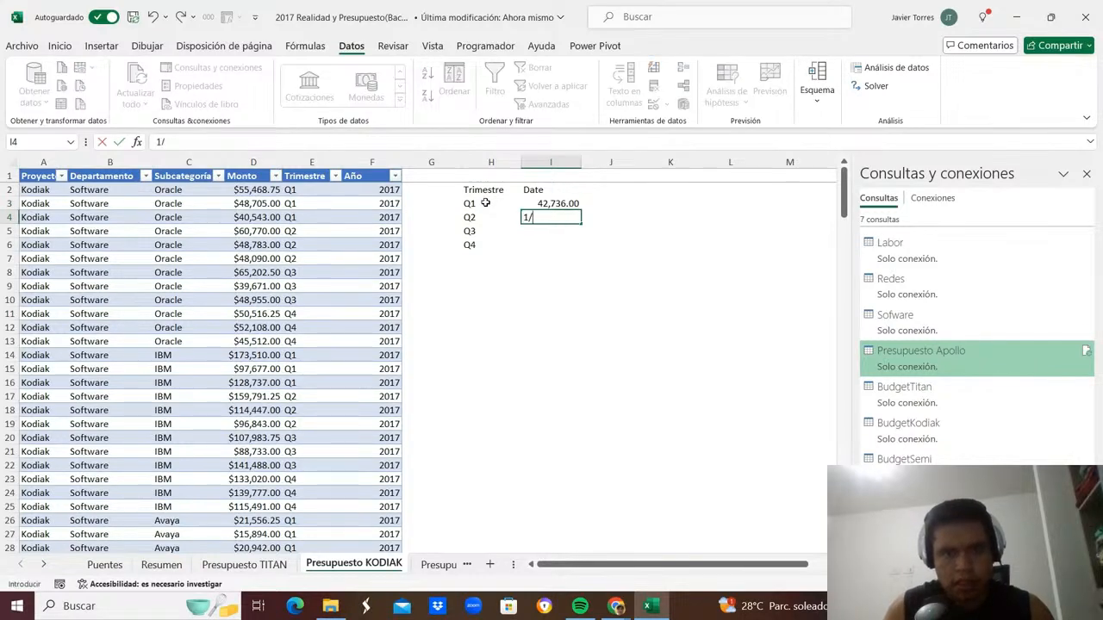
text(4/27)
key(Return)
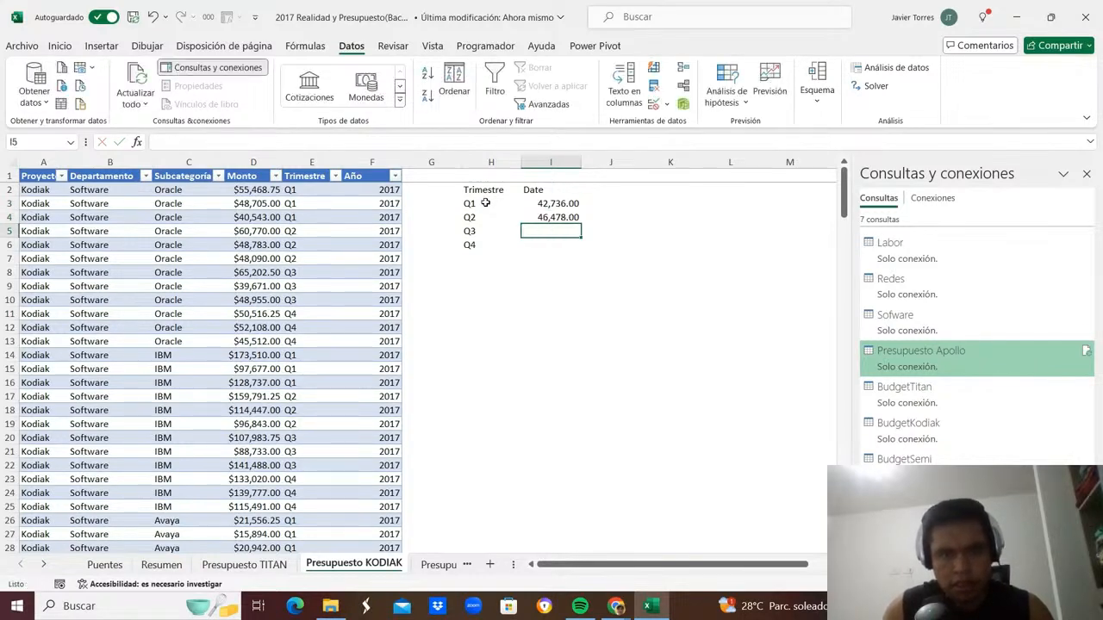
Change the Q2 value in cell I4 to 46417.
key(Up)
text(46,4)
text(1)
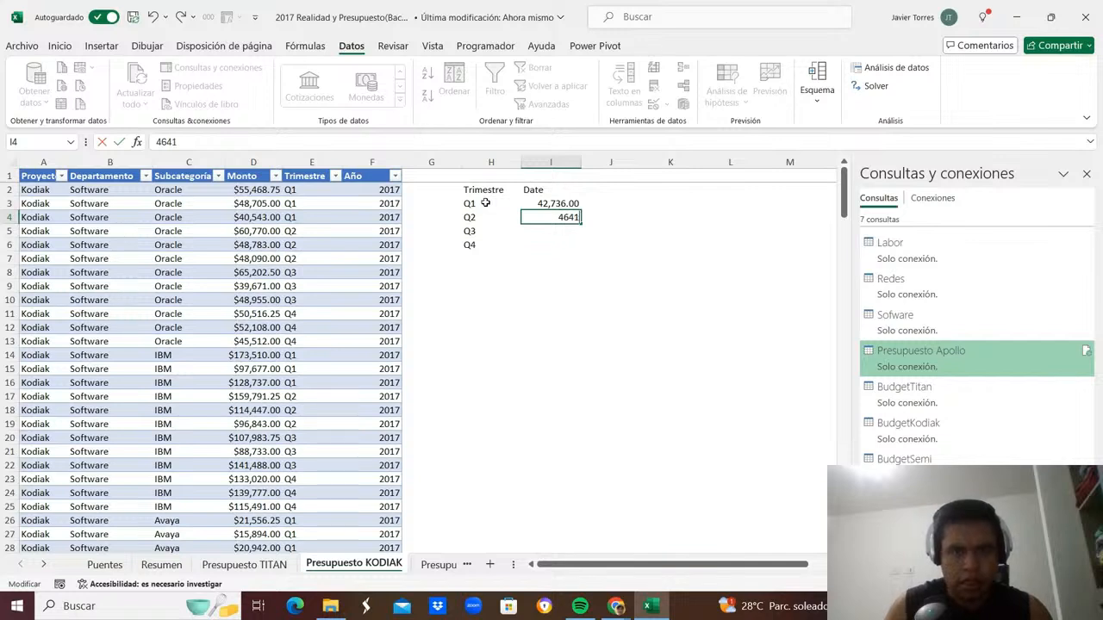
text(7)
key(Return)
Format cells I3:I6 of the Date column as dates (Fecha).
key(Up)
key(Up)
key(shift+Down)
key(shift+Down)
key(shift+Down)
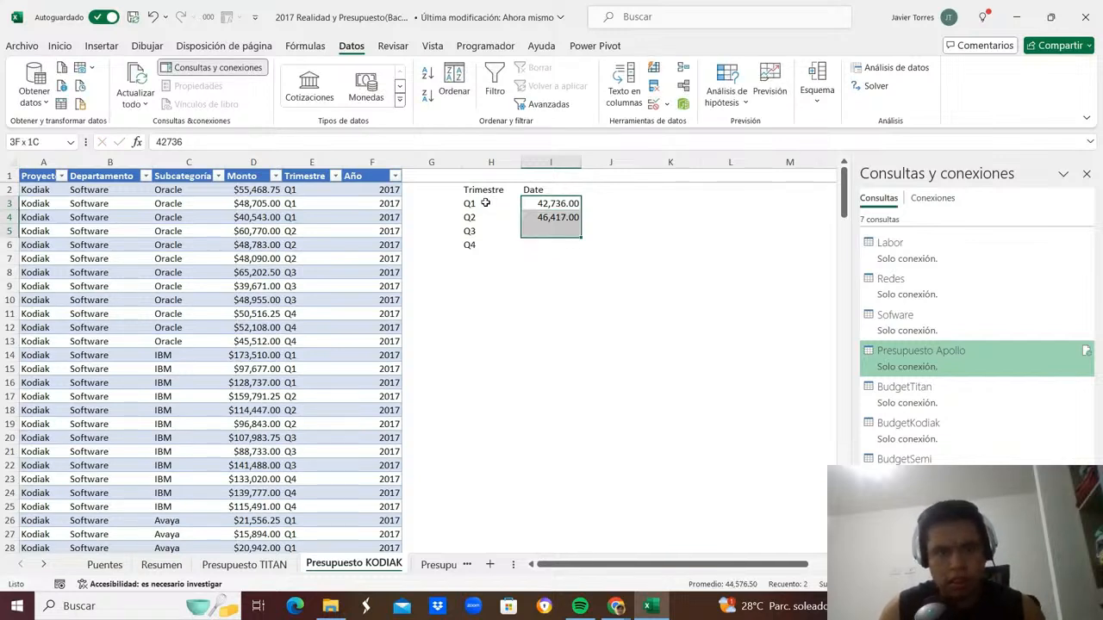
click(59, 45)
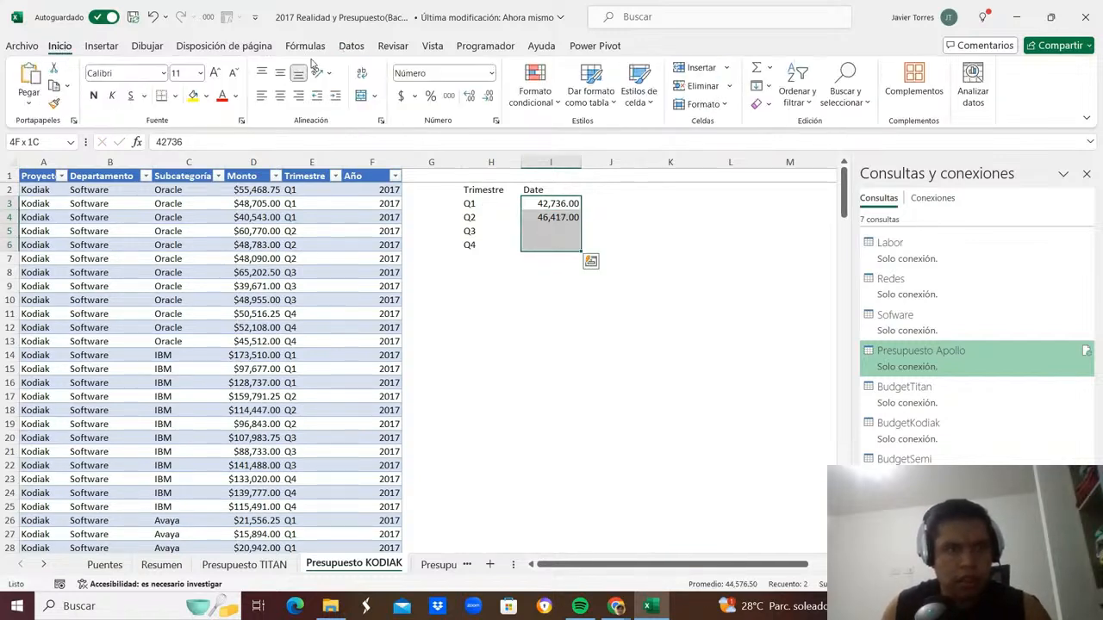
click(467, 74)
key(Return)
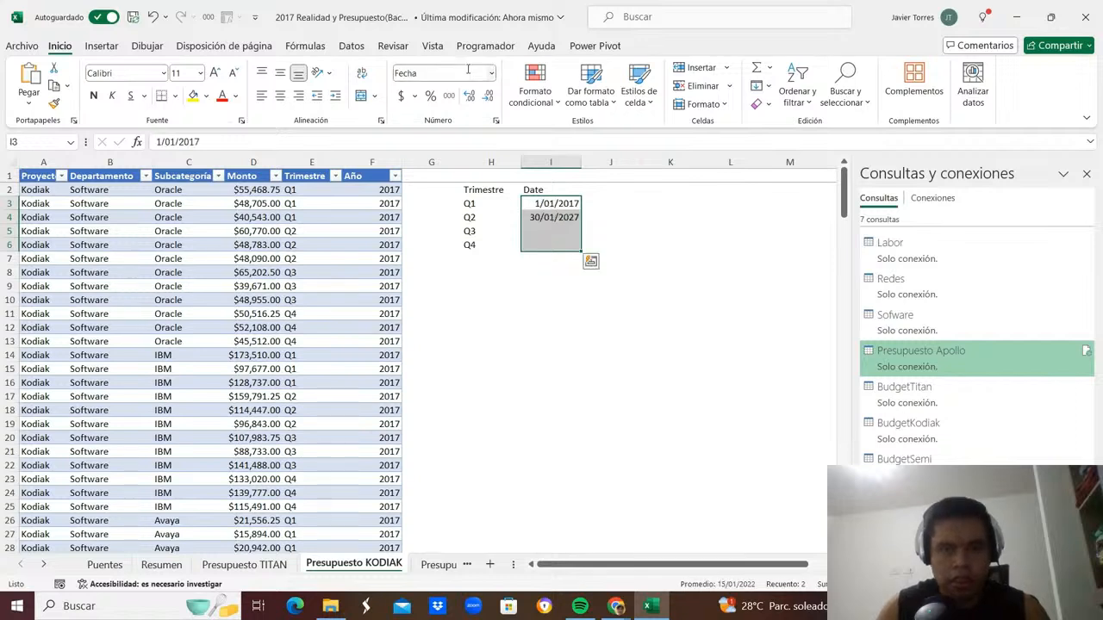
Edit the Q2 date in cell I4 to 02/04/2027.
key(Down)
key(F2)
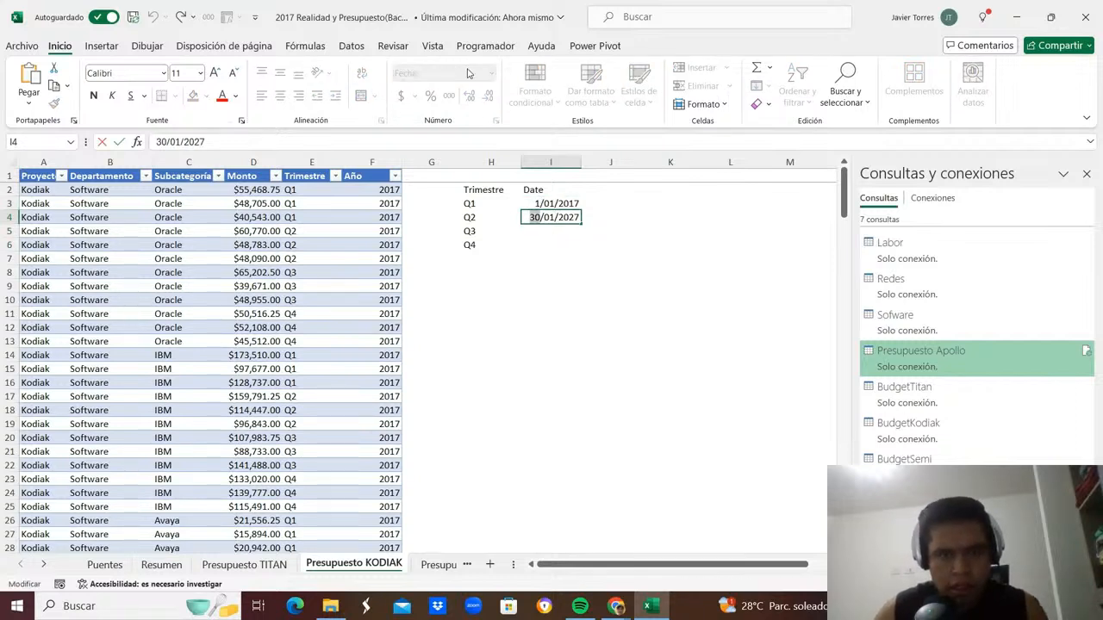
key(BackSpace)
key(BackSpace)
text(02)
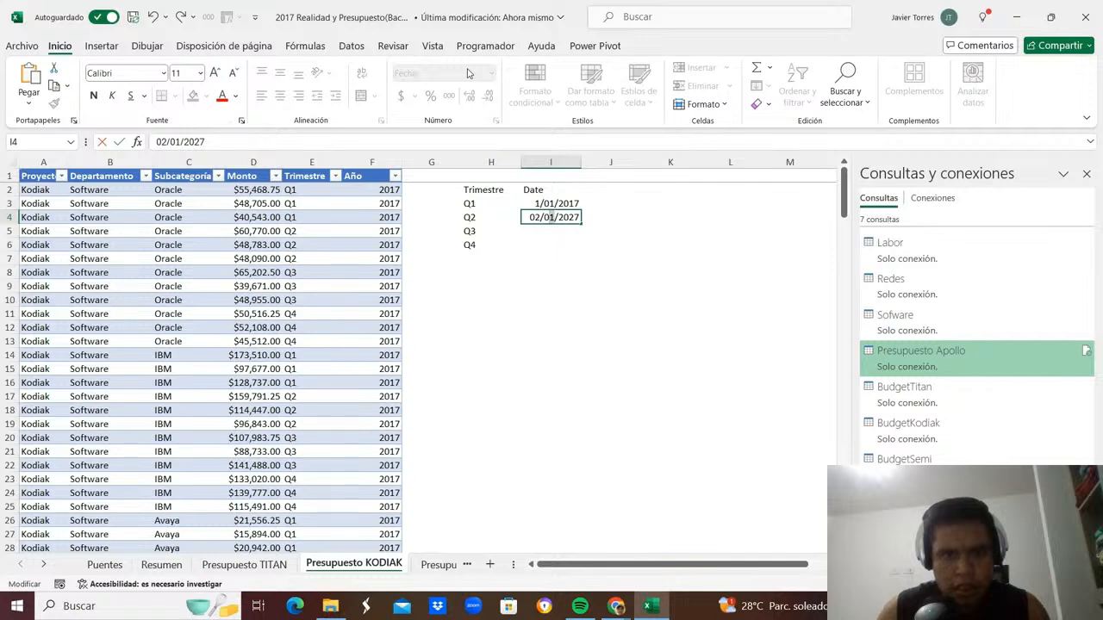
key(BackSpace)
text(4)
key(Return)
Enter the Q3 date 1/07/2017 in cell I5.
text(1)
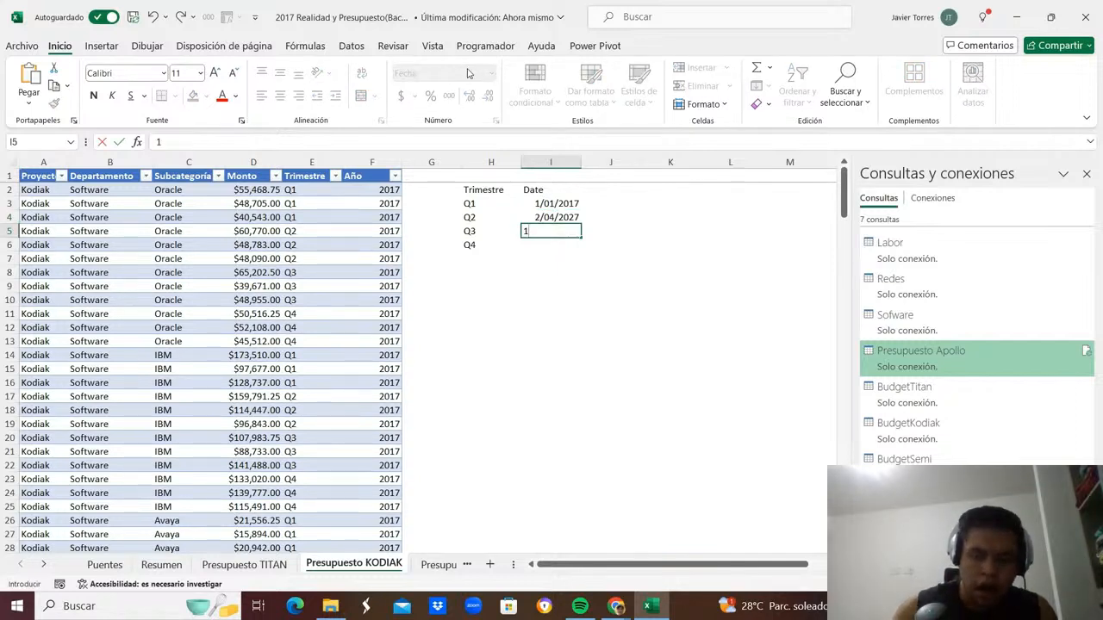
text(/)
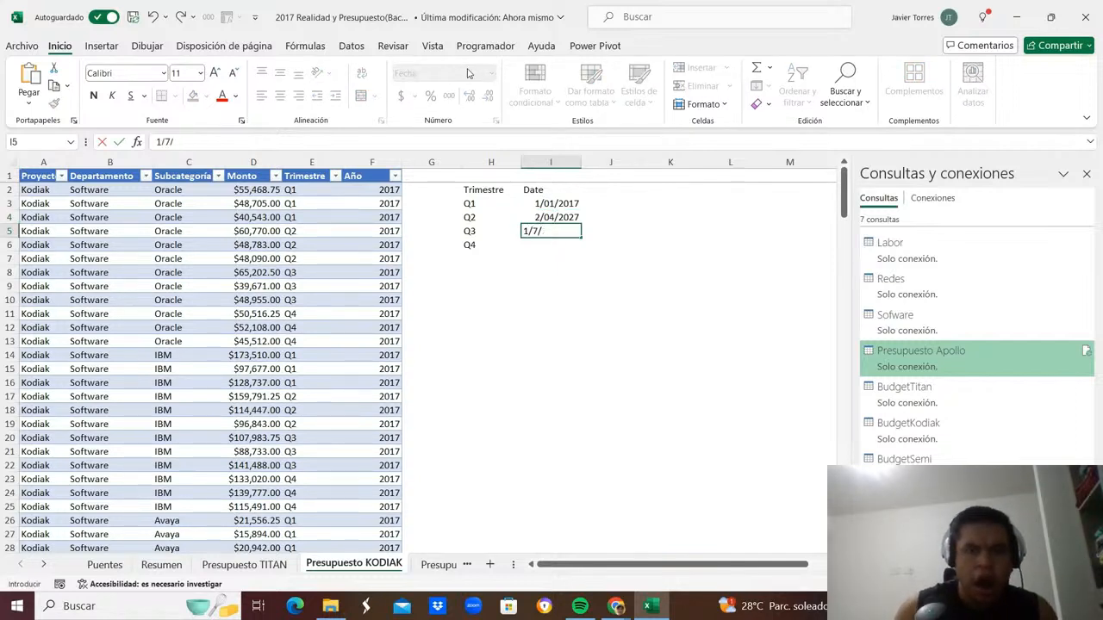
text(07/2017)
key(Return)
Correct the year of the Q2 date in cell I4 to 2017.
key(Up)
key(Up)
key(F2)
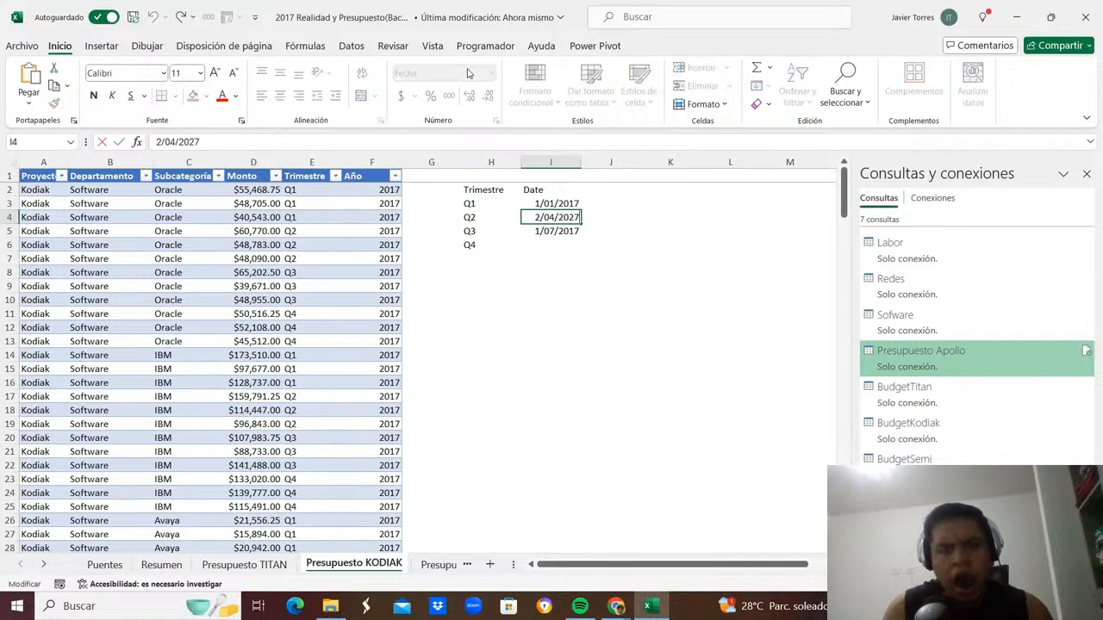
key(BackSpace)
key(BackSpace)
text(17)
key(Return)
key(Return)
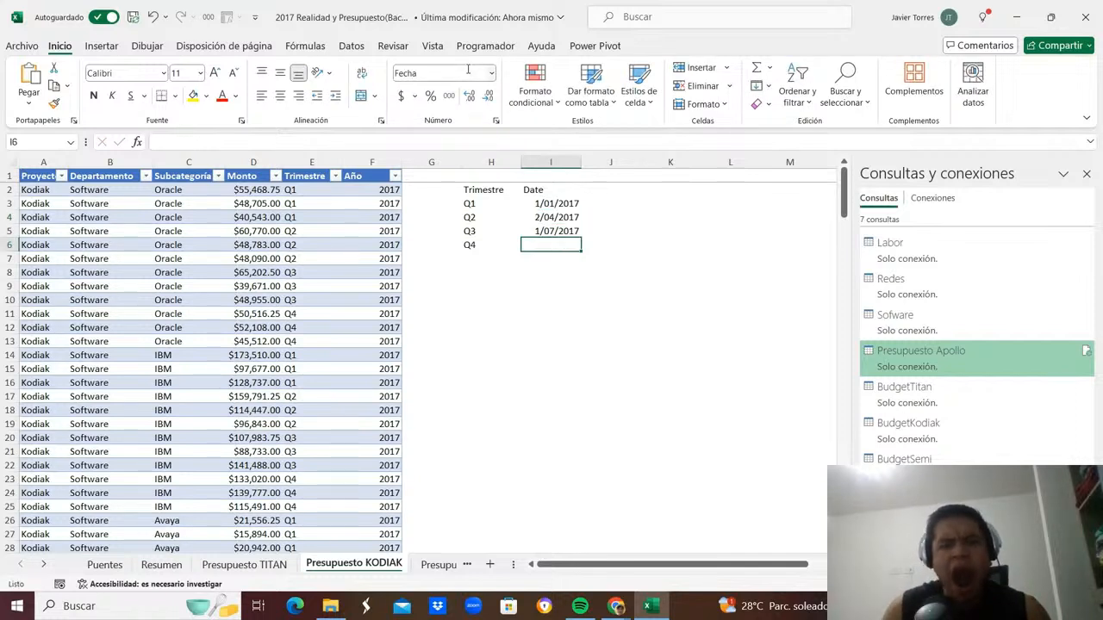
Enter the Q4 date 1/10/2017 in cell I6.
text(1/)
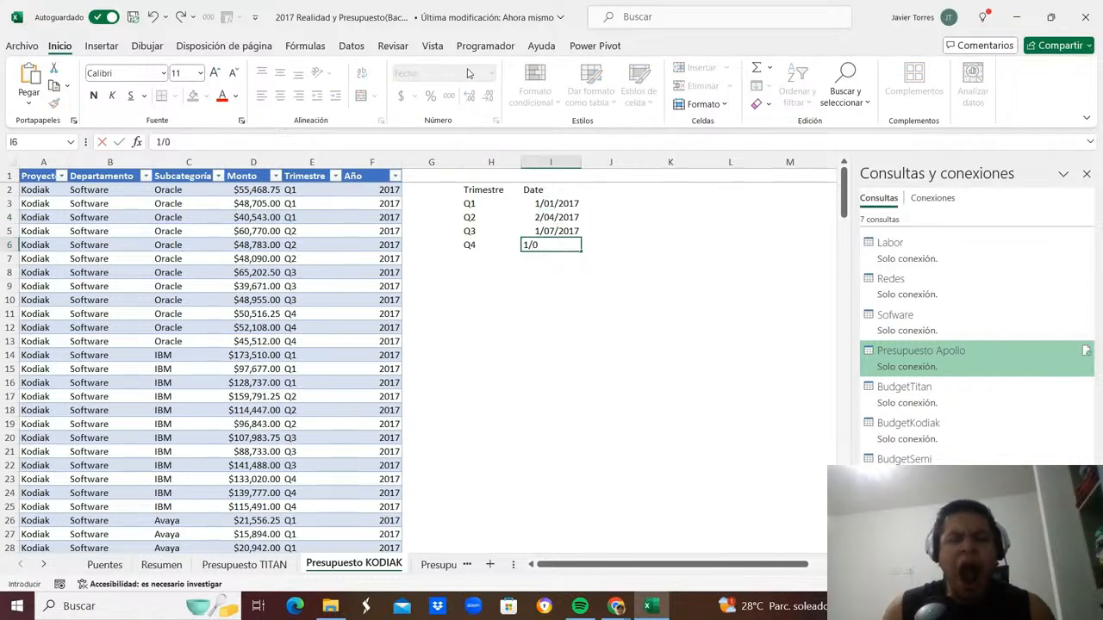
text(10/2017)
key(Return)
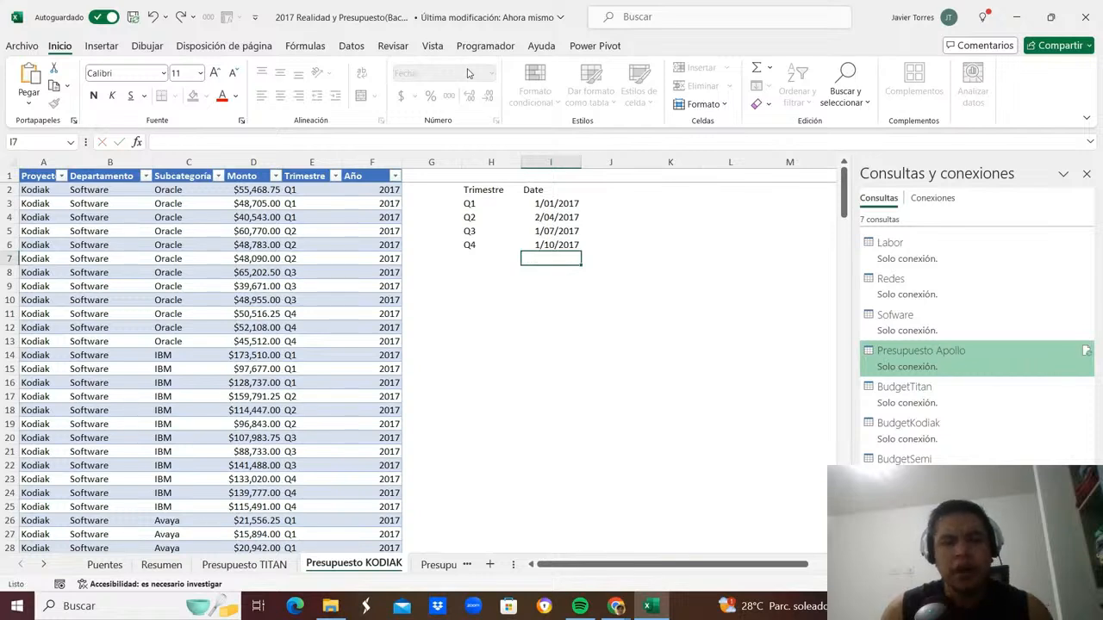
Correct the day of the Q2 date in cell I4 so that it reads 1/04/2017.
key(Up)
key(Up)
key(Up)
key(Up)
key(Left)
key(Up)
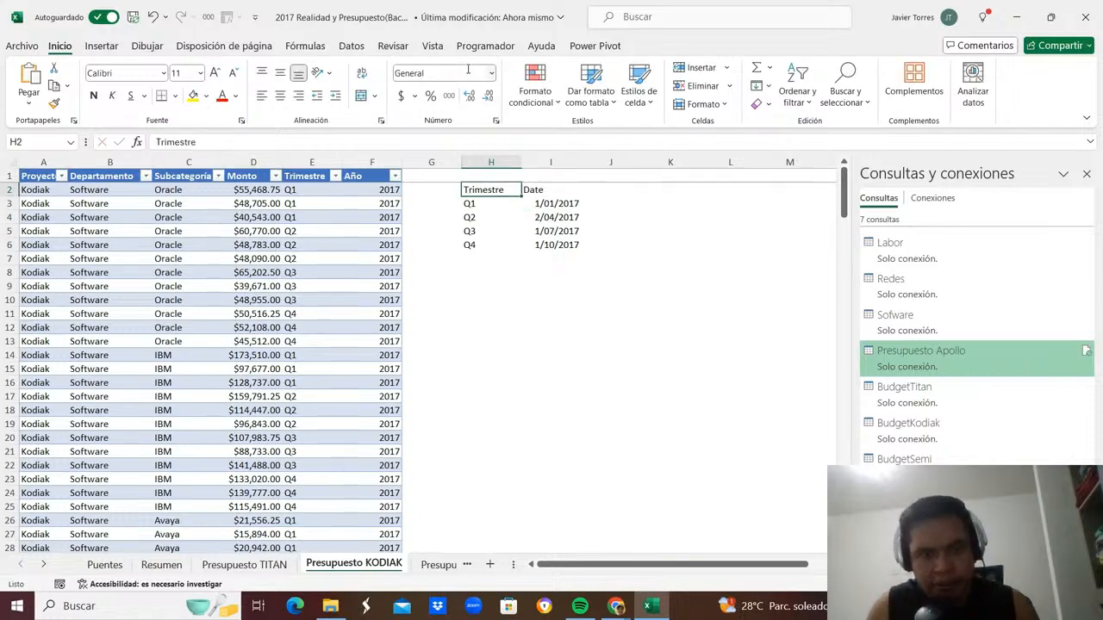
key(Right)
key(Down)
key(Down)
key(Down)
key(Up)
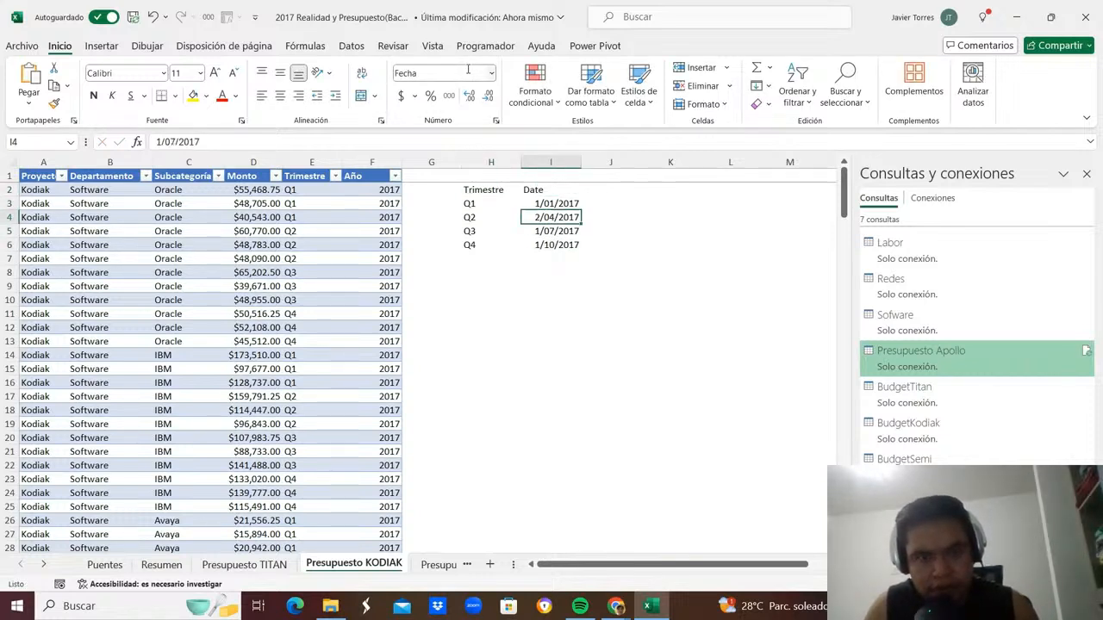
key(F2)
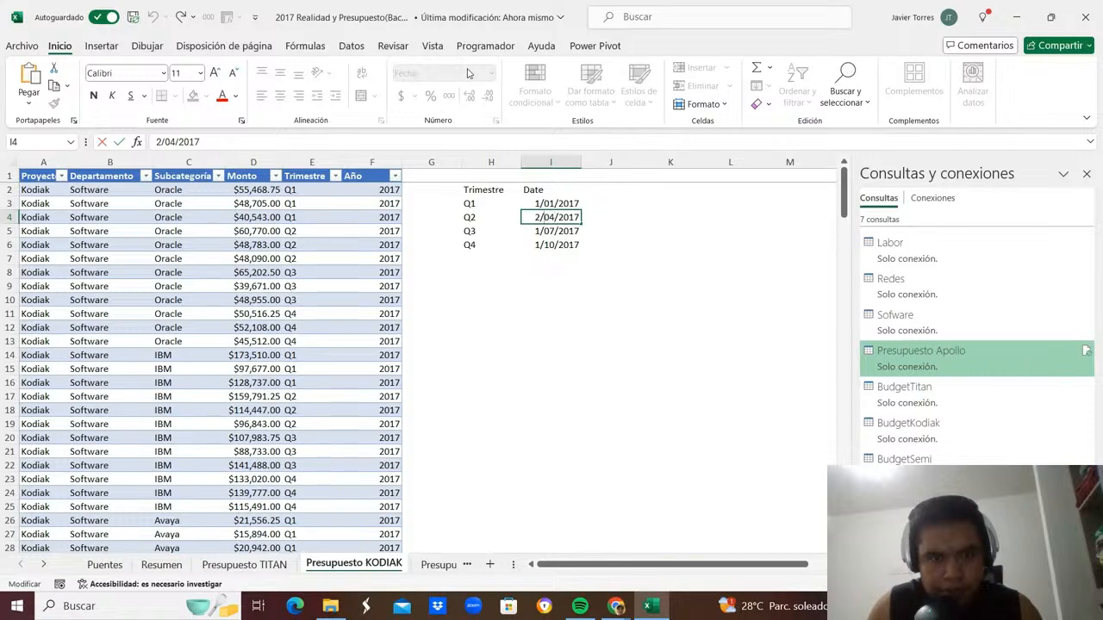
key(Return)
key(Up)
key(Down)
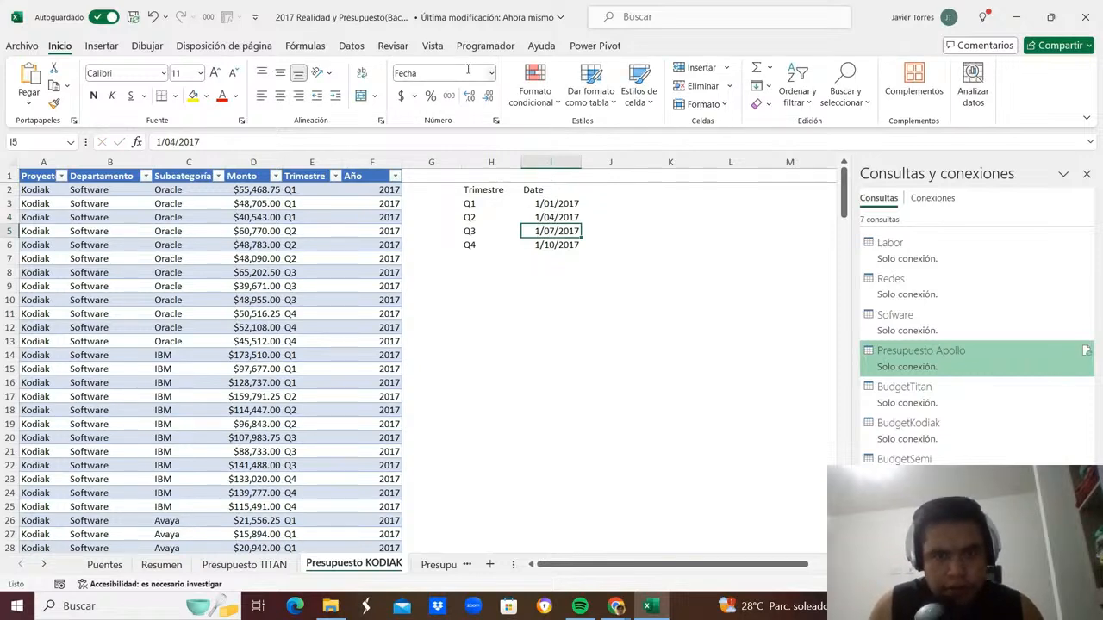
Convert the range H2:I6 into a table with headers.
key(Down)
key(Left)
key(Left)
key(ctrl+Up)
key(Right)
key(Down)
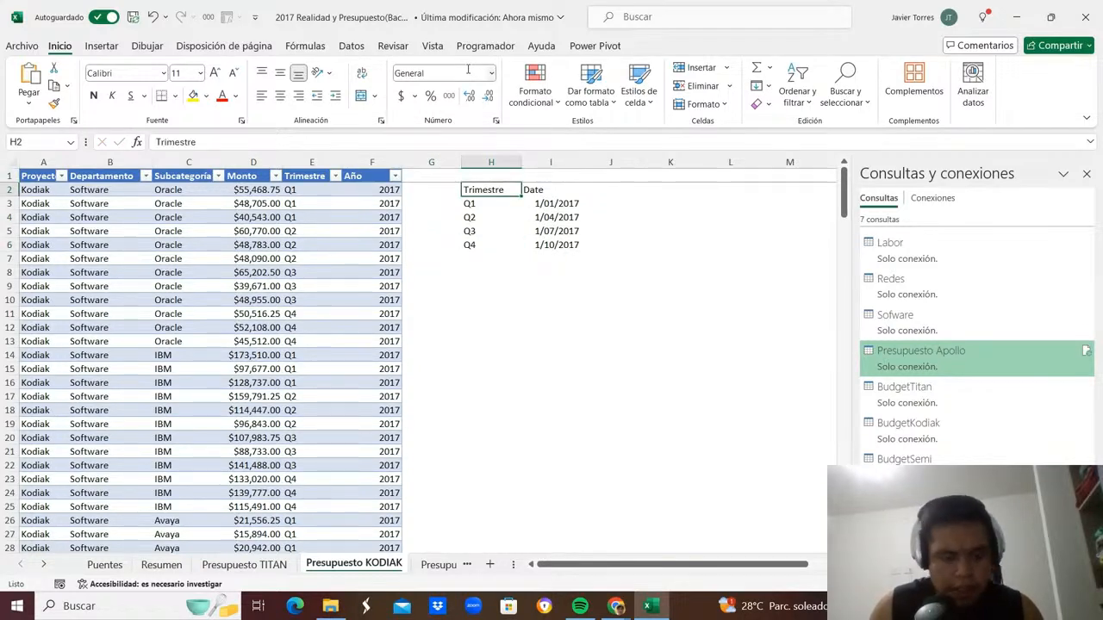
key(ctrl+t)
key(Return)
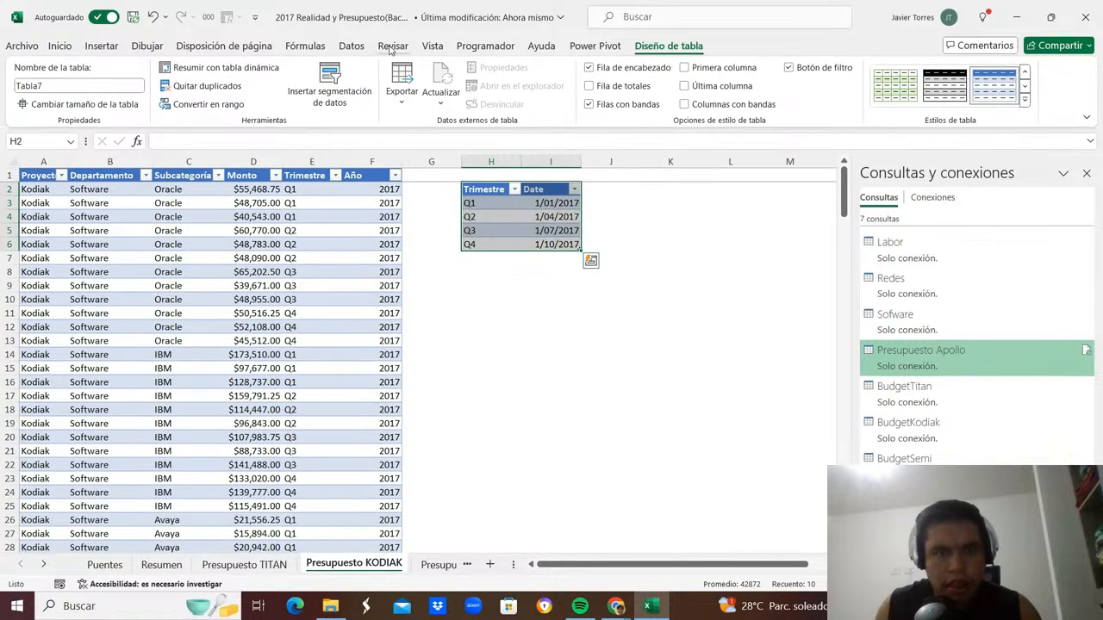
Name the new quarter-to-date table Trims.
click(54, 84)
text(t)
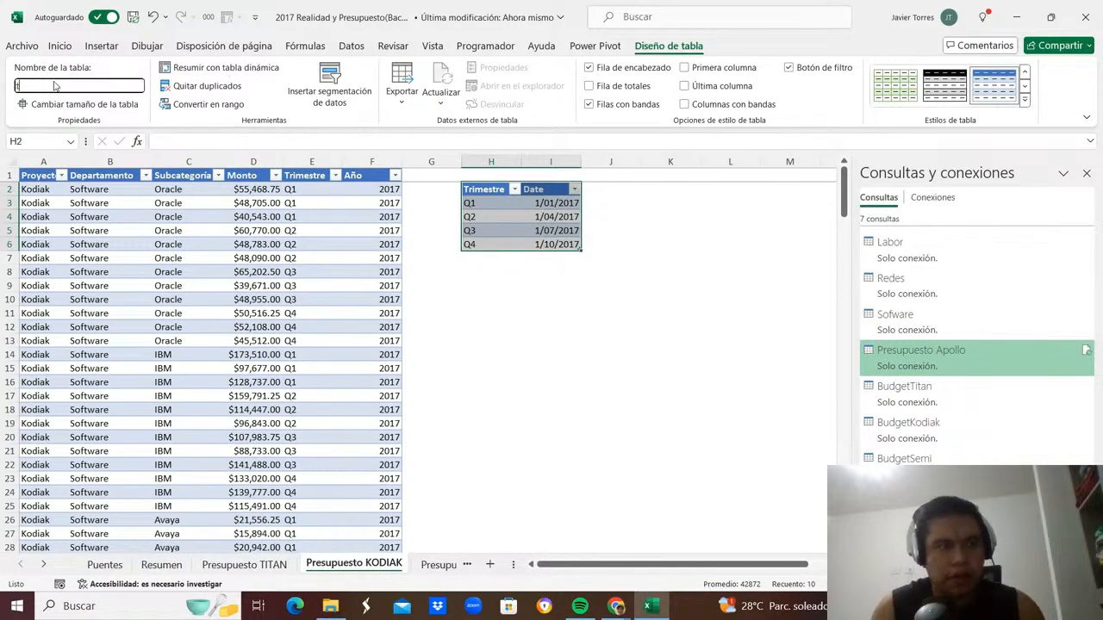
text(rims)
key(Return)
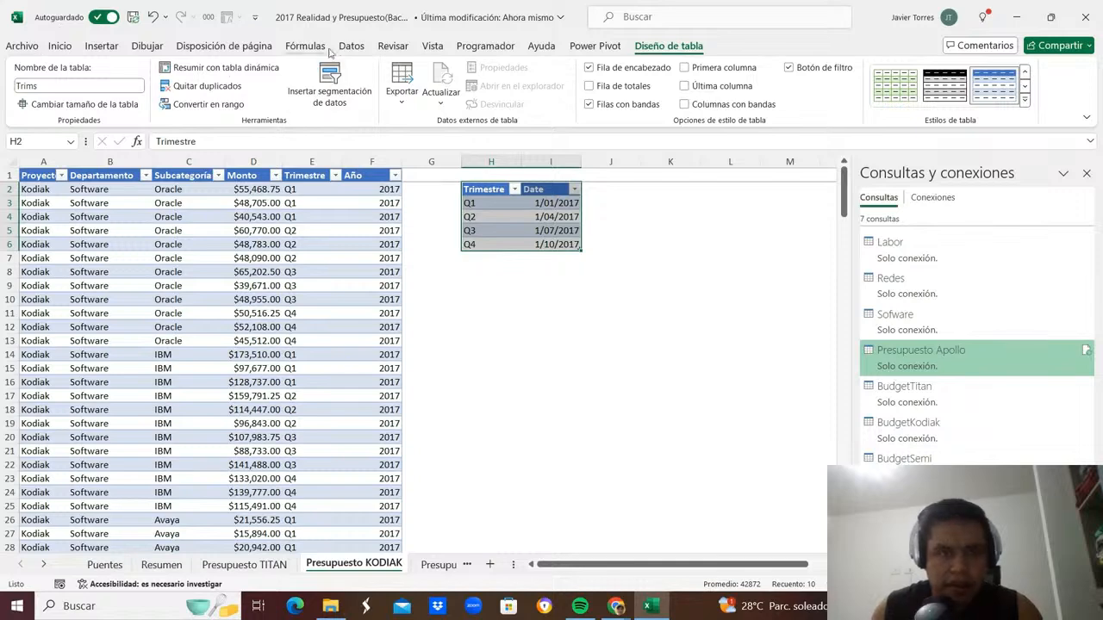
Load the Trims table into Power Query and rename its query Trimes.
click(349, 45)
click(62, 104)
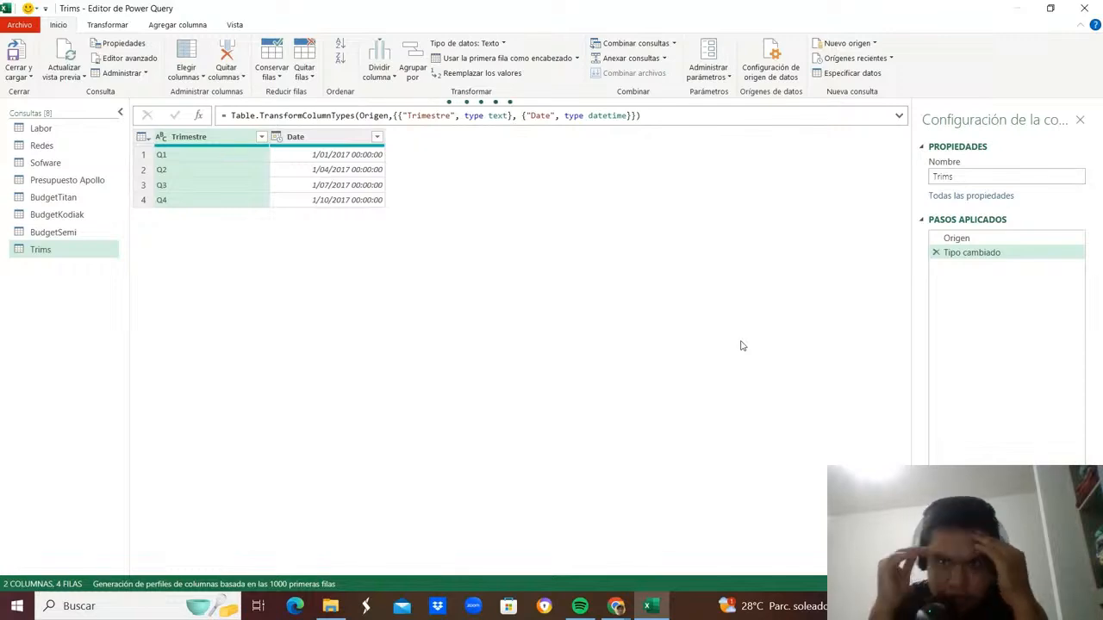
click(968, 177)
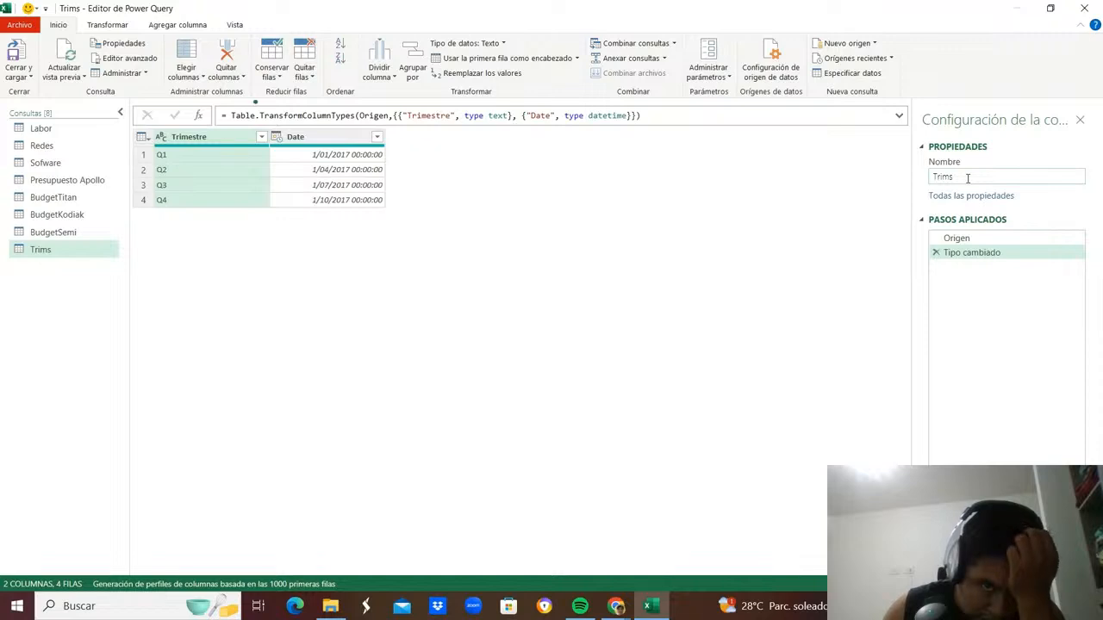
click(967, 178)
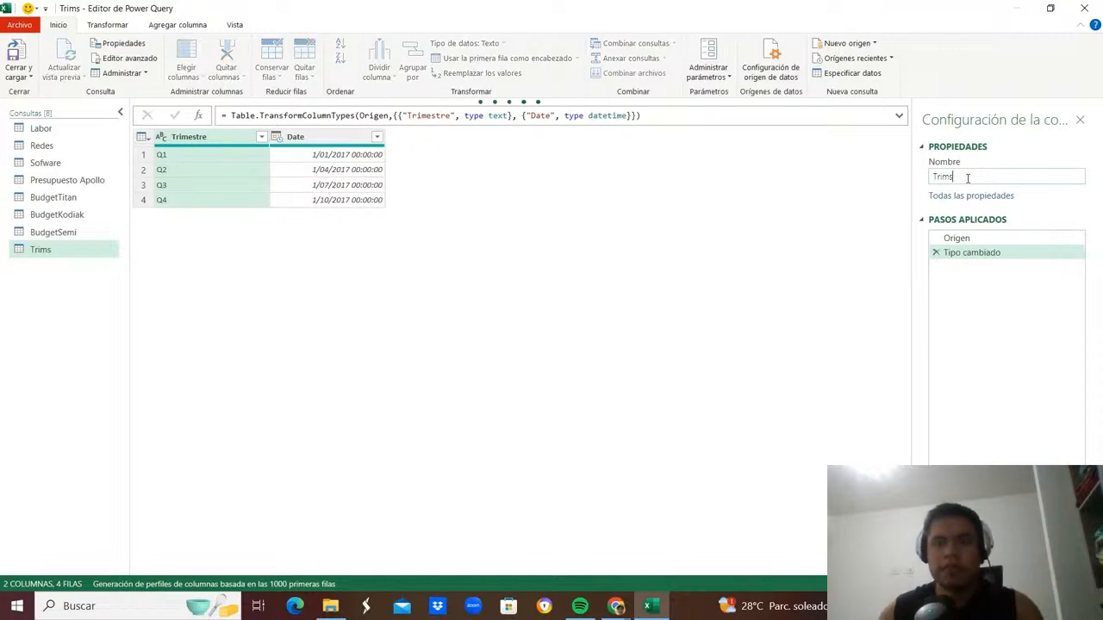
key(BackSpace)
text(es)
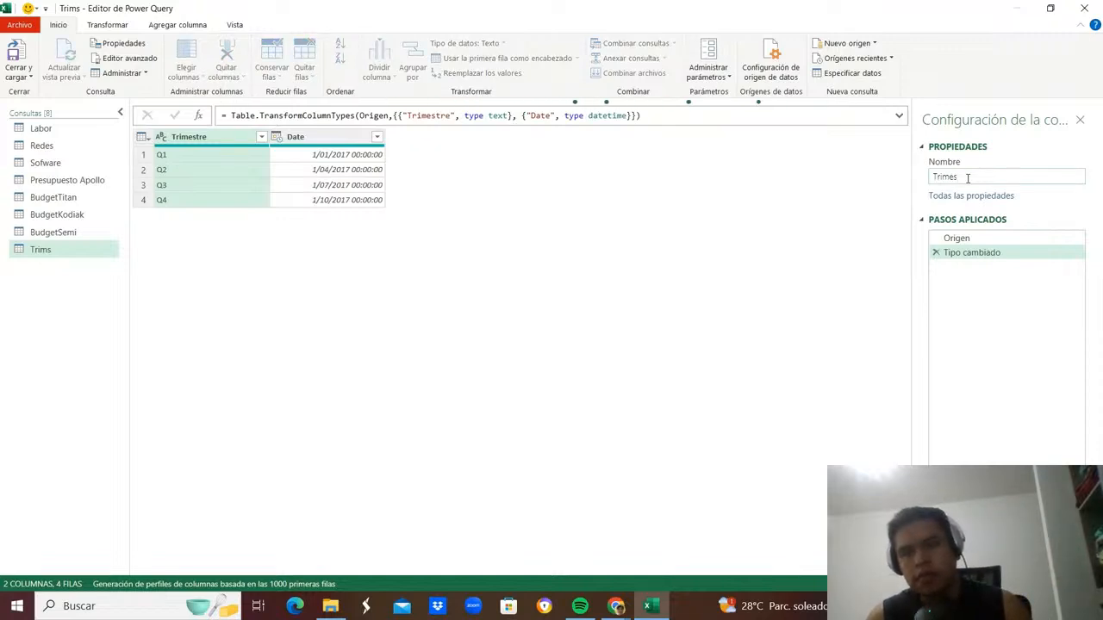
key(Return)
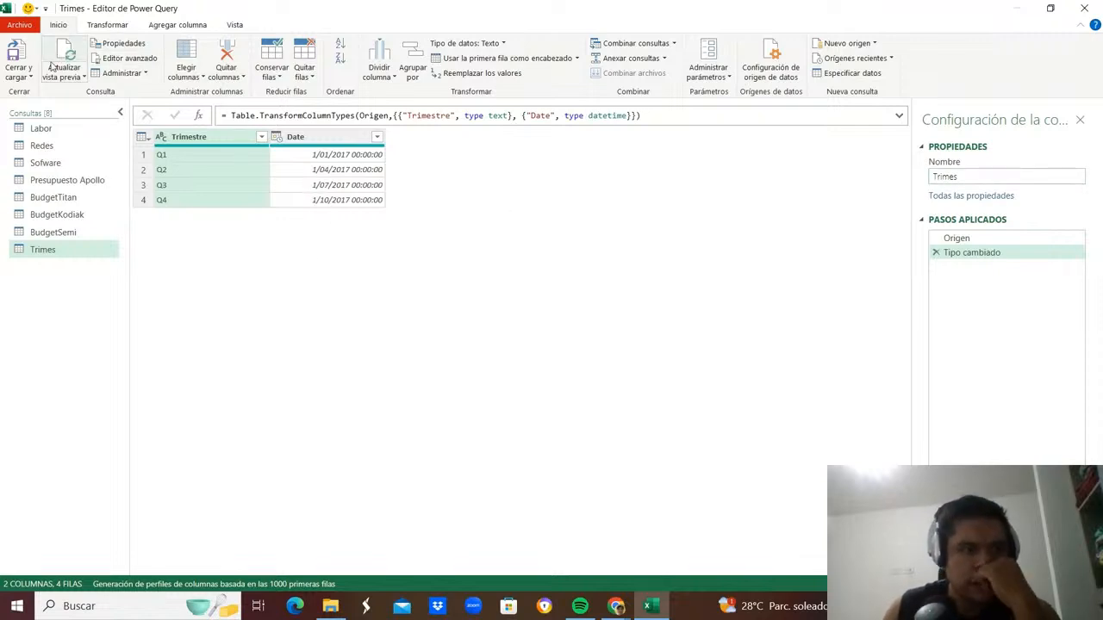
Close the query editor and load the Trimes query as a connection only.
click(19, 76)
click(43, 107)
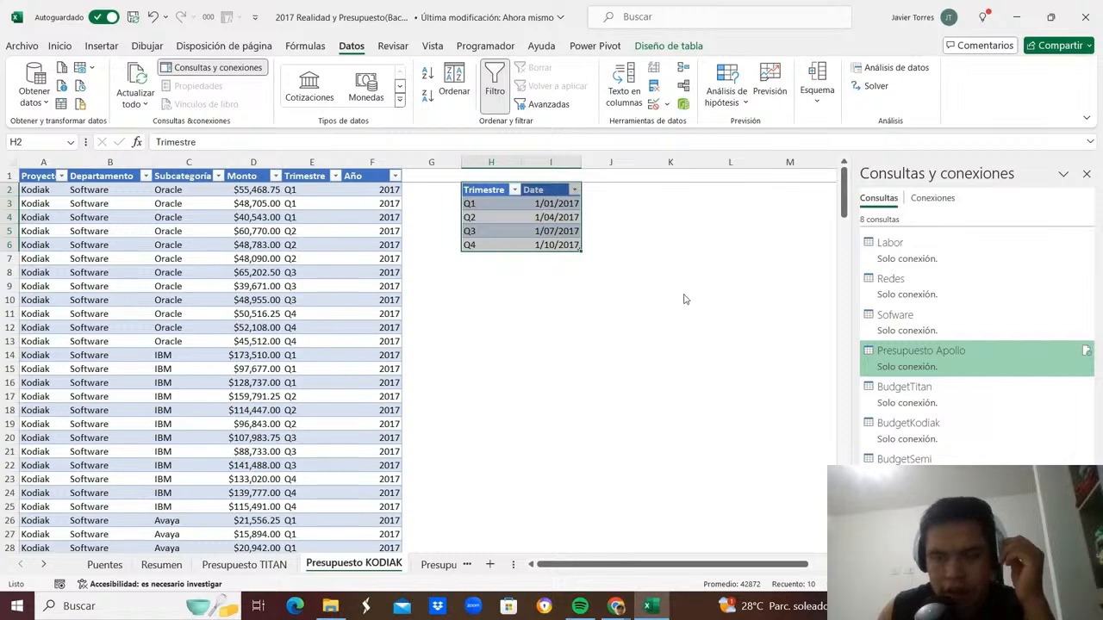
click(551, 204)
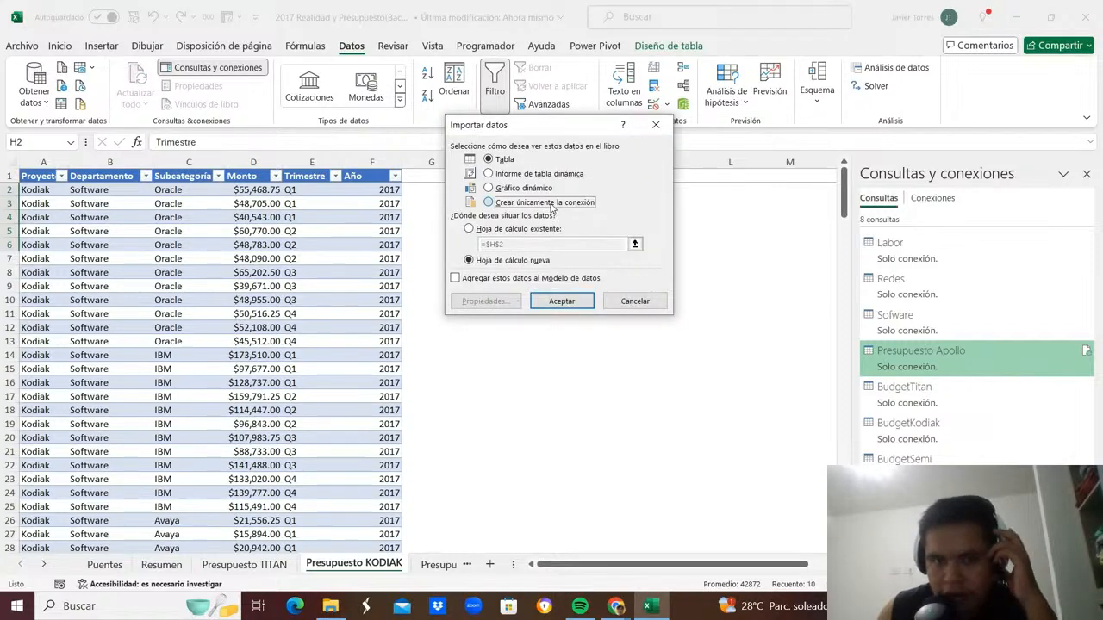
click(562, 301)
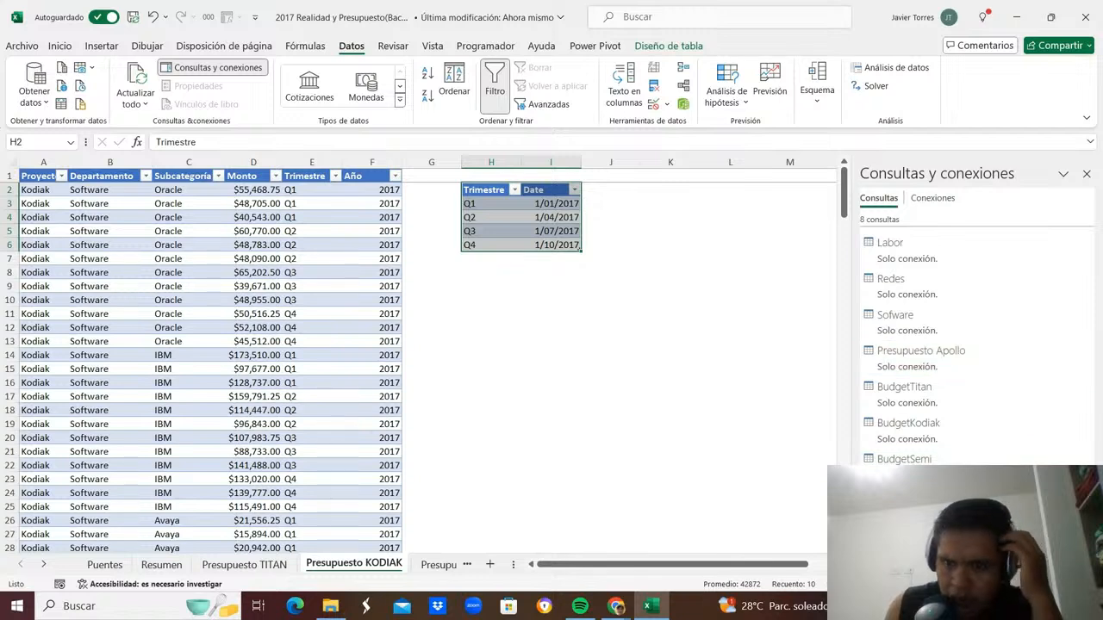
Merge the BudgetSemi query with Trimes, matching on their Trimestre columns with a left outer join.
right_click(937, 494)
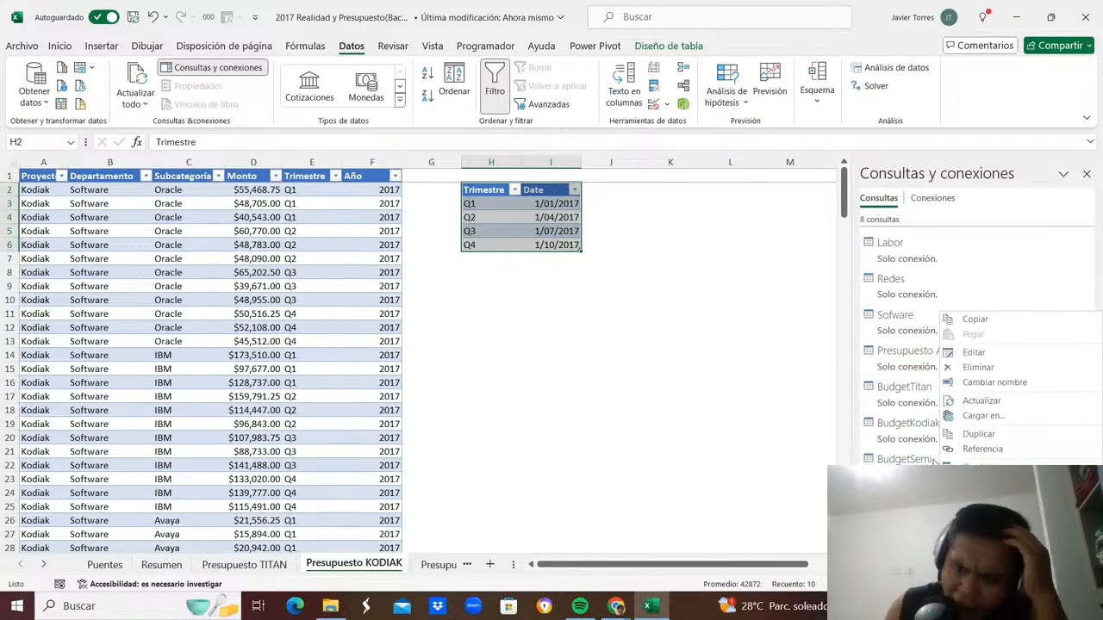
click(974, 481)
right_click(901, 472)
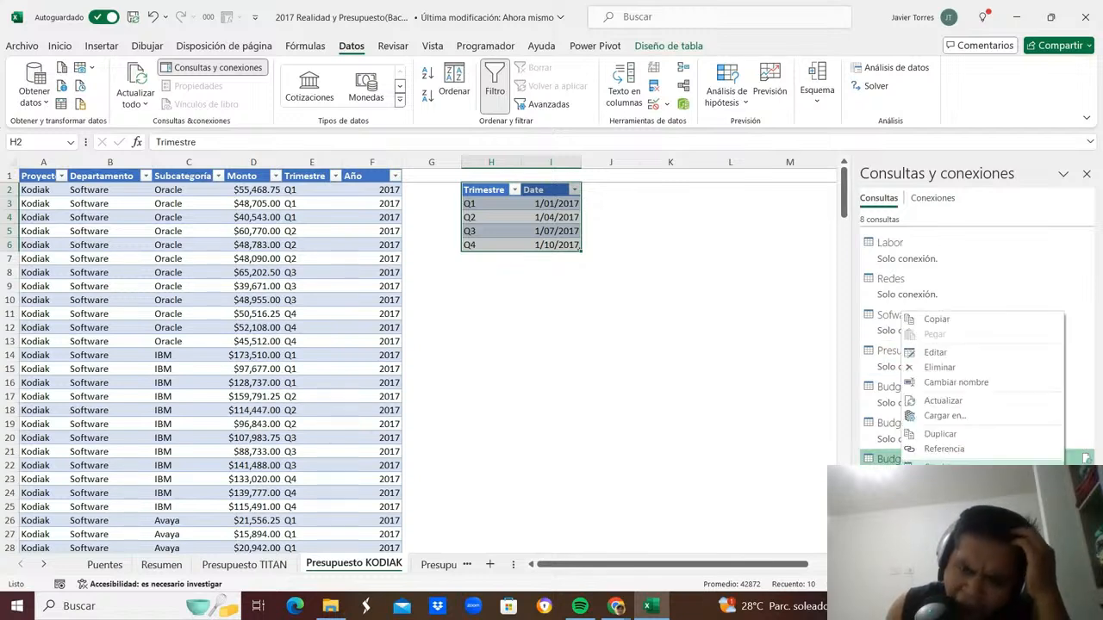
click(943, 466)
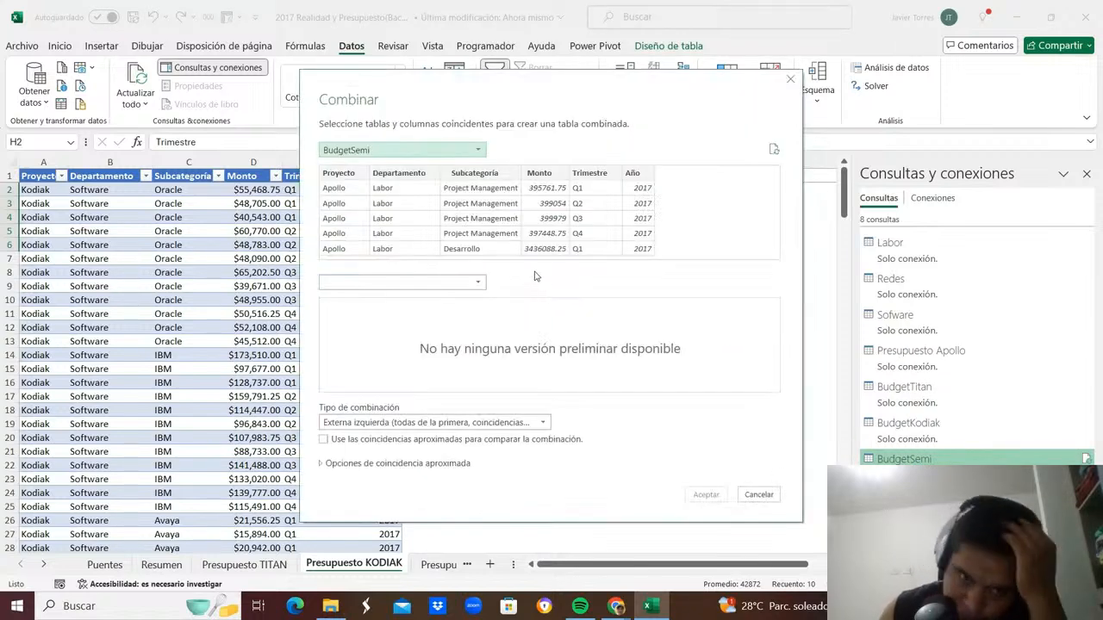
click(413, 283)
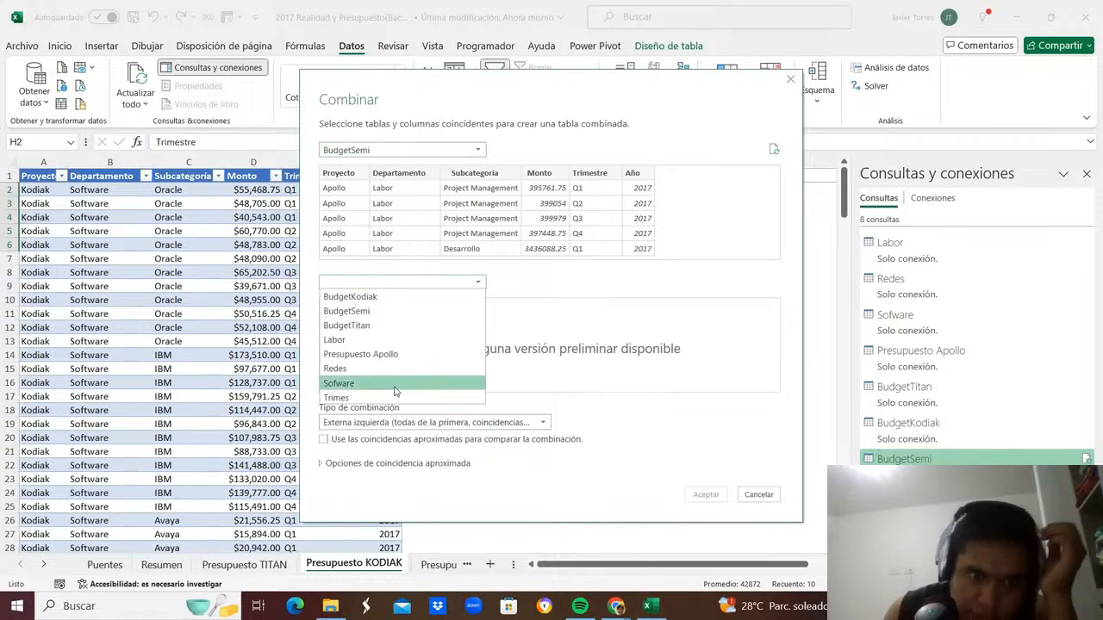
click(394, 403)
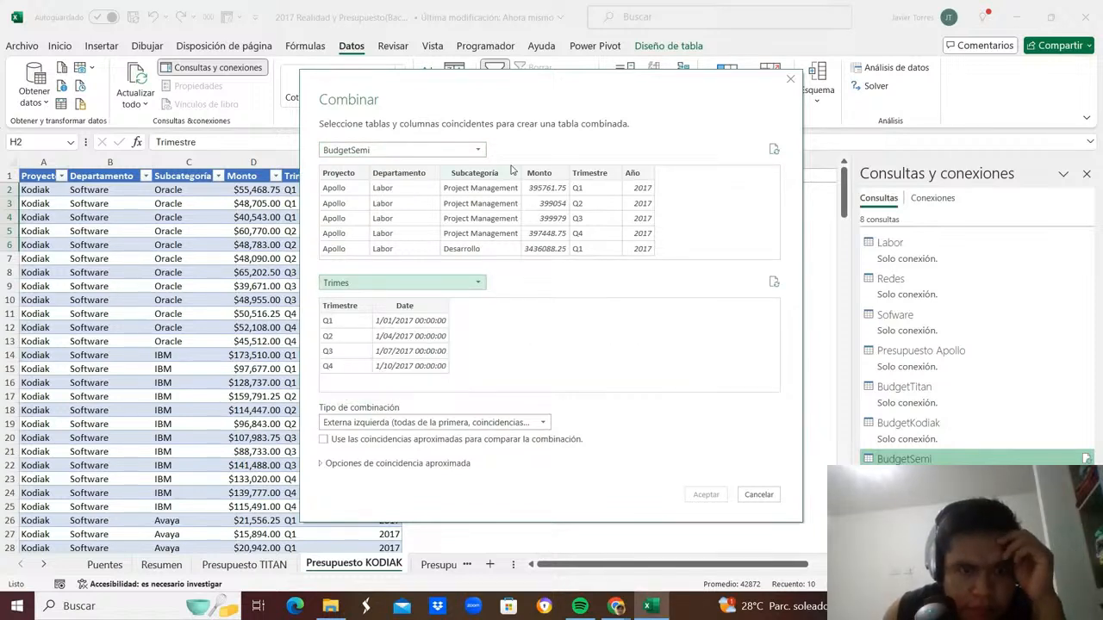
click(589, 180)
click(353, 310)
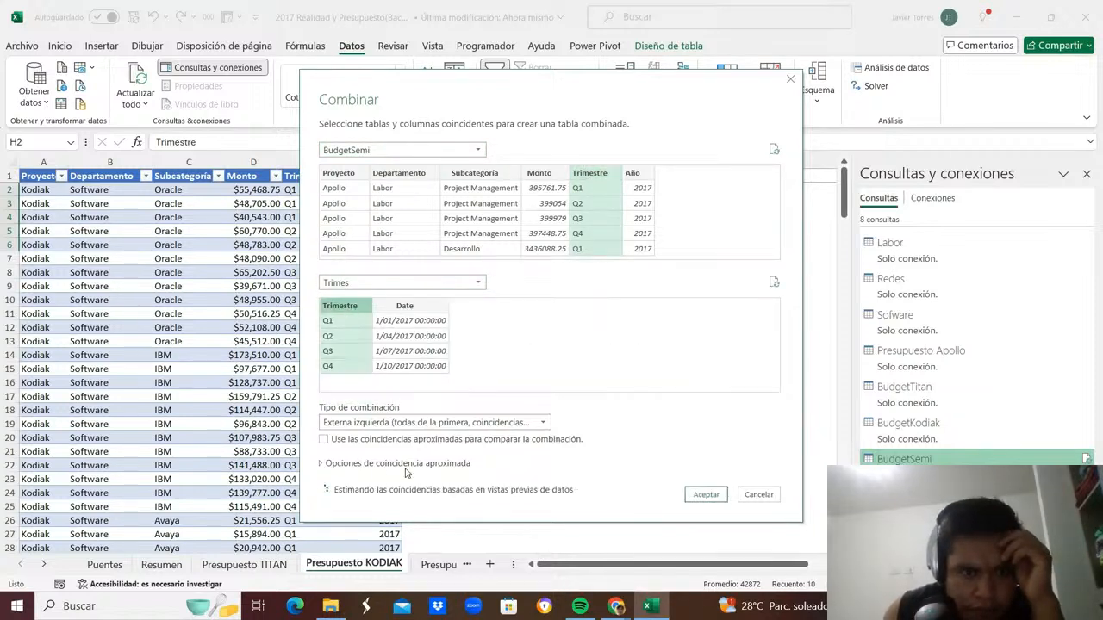
click(706, 495)
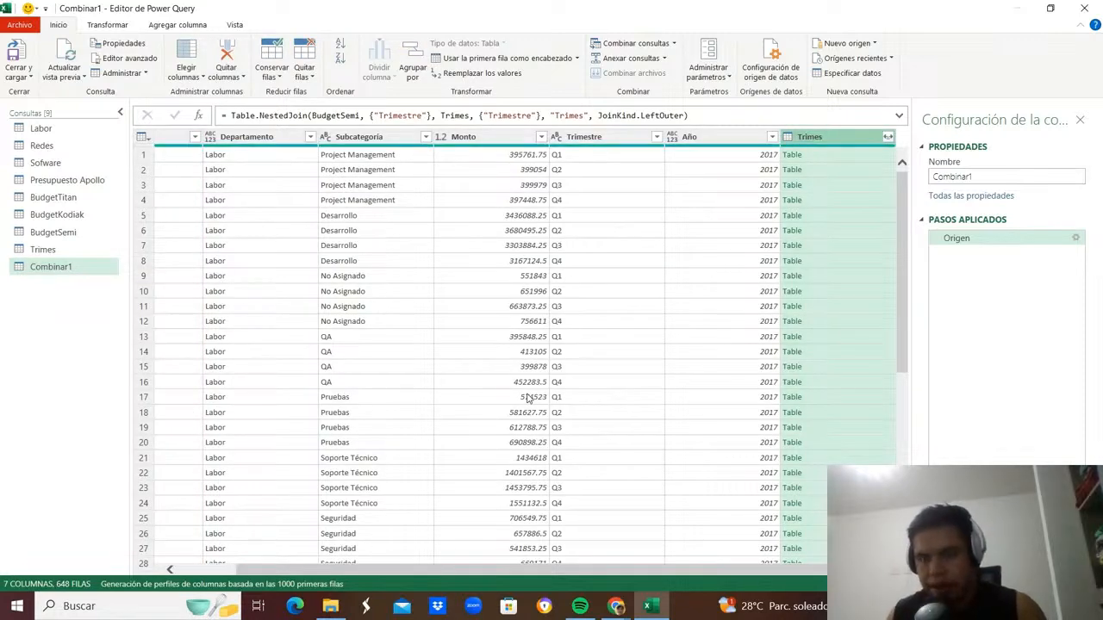
Expand only the Date field from the merged Trimes column, without the original column name as prefix.
click(888, 136)
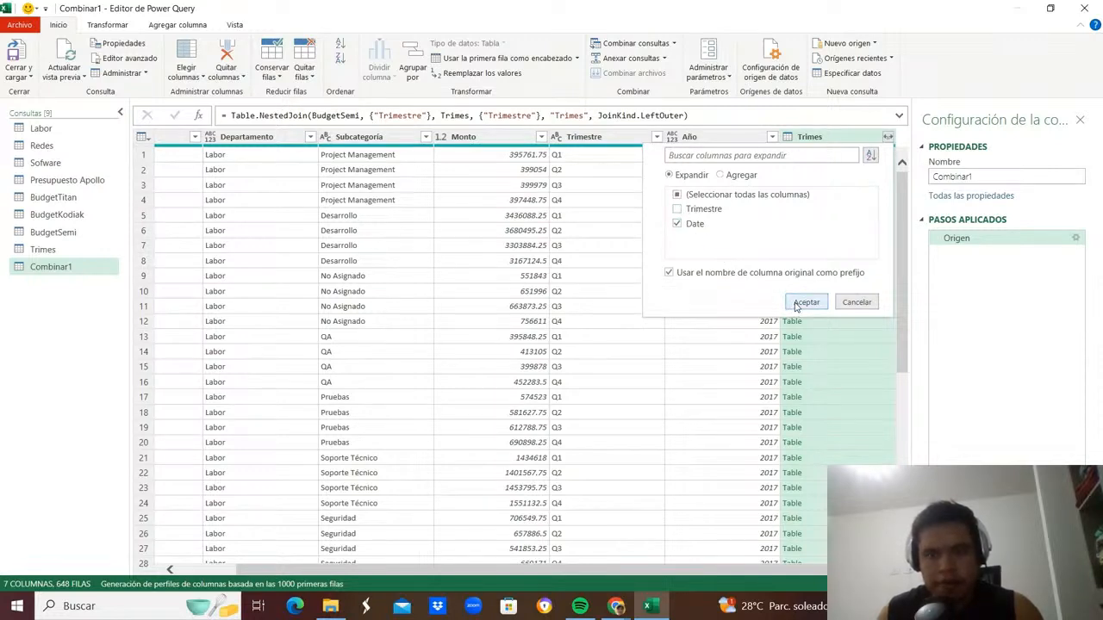
click(668, 273)
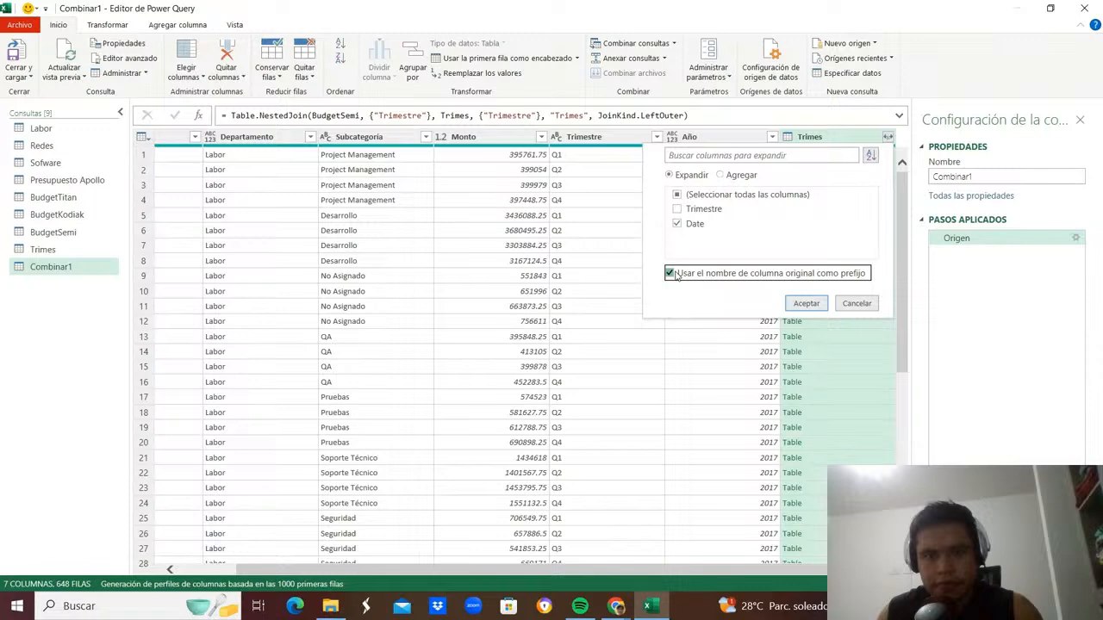
click(806, 304)
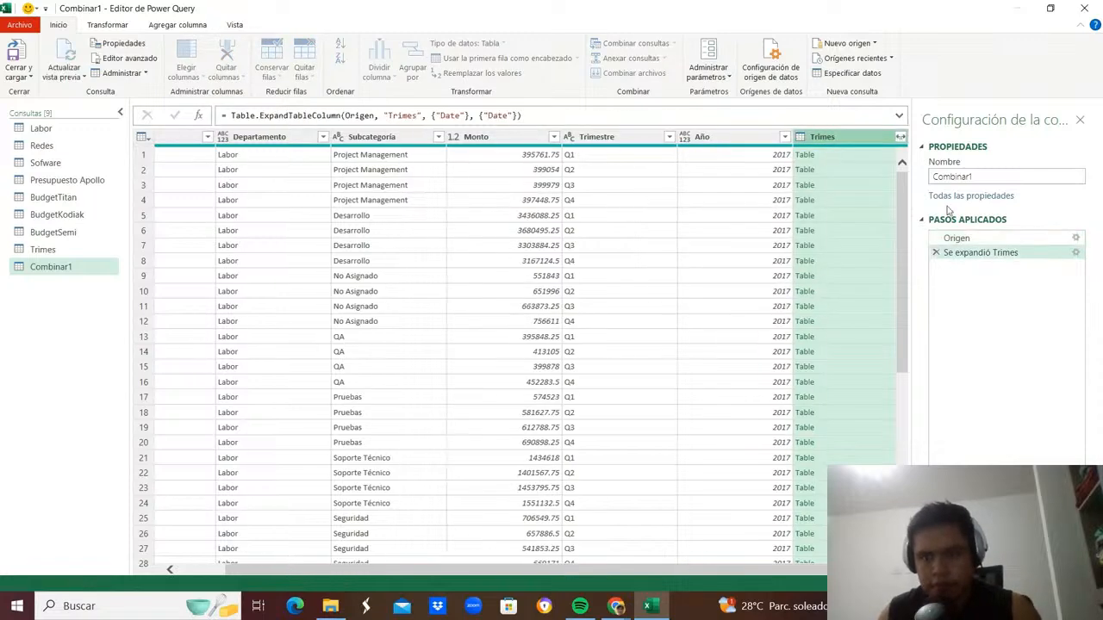
Rename the merged query Presupuesto and change its Date column to the Fecha data type.
double_click(989, 176)
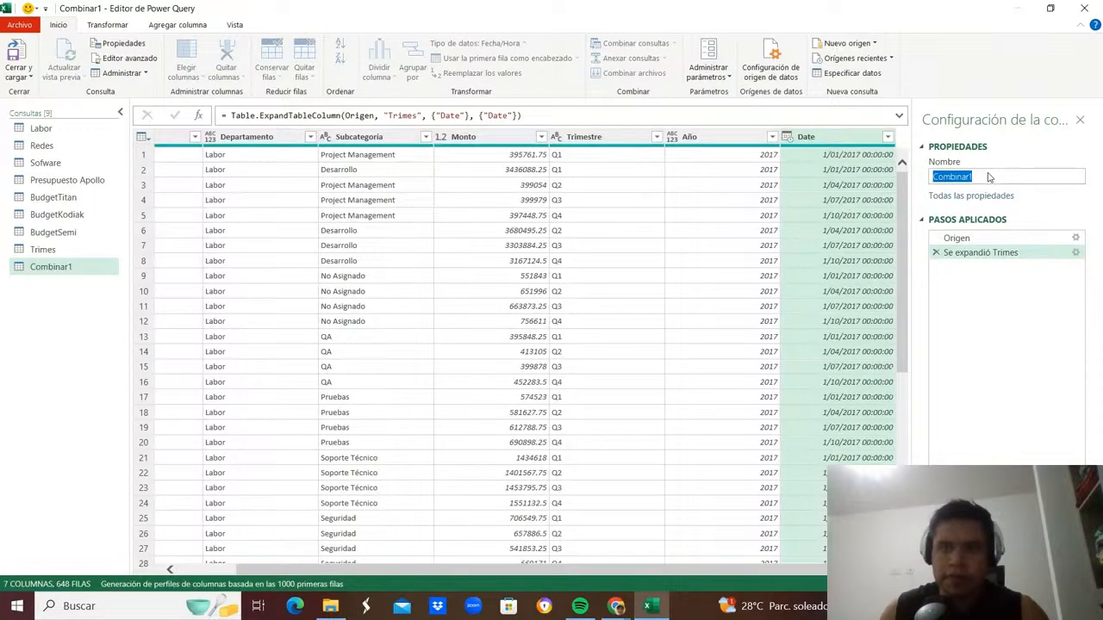
text(Pres)
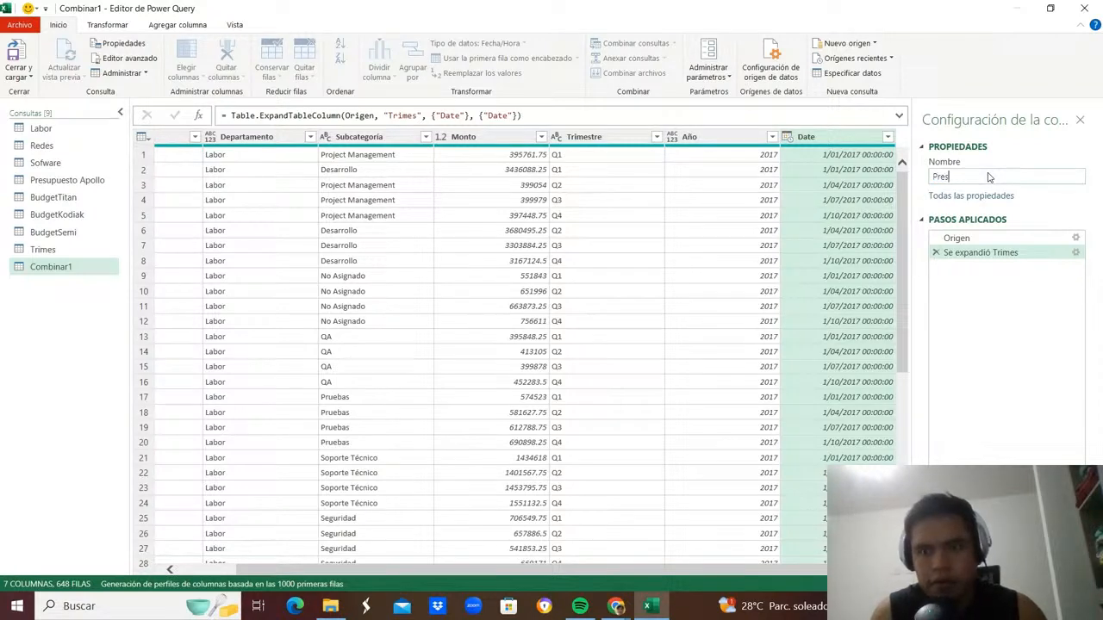
text(upuesto)
key(Return)
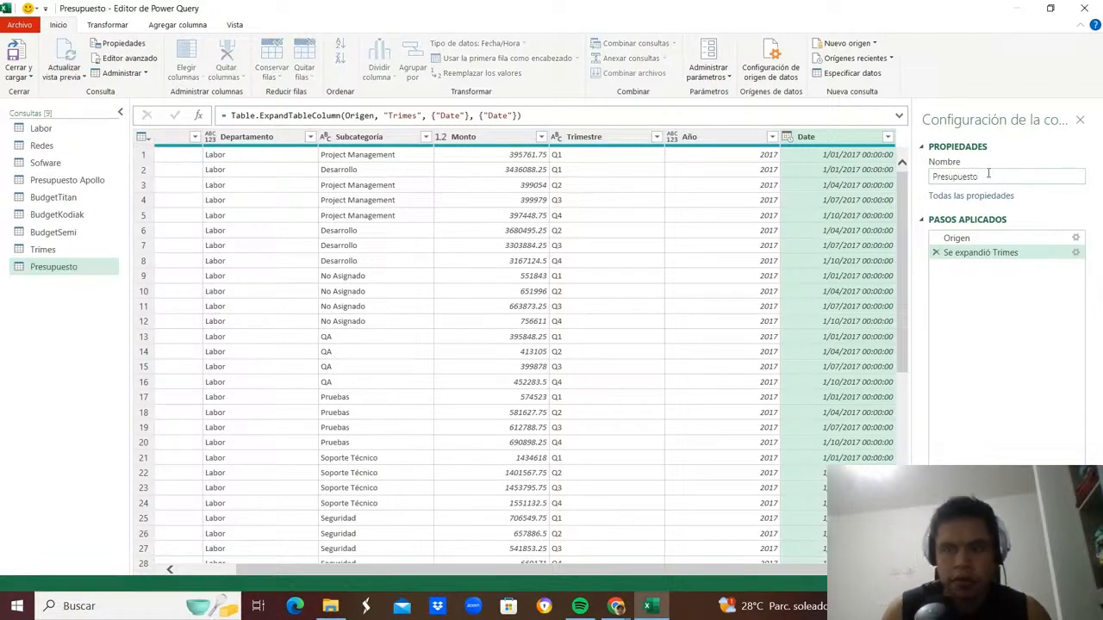
click(800, 137)
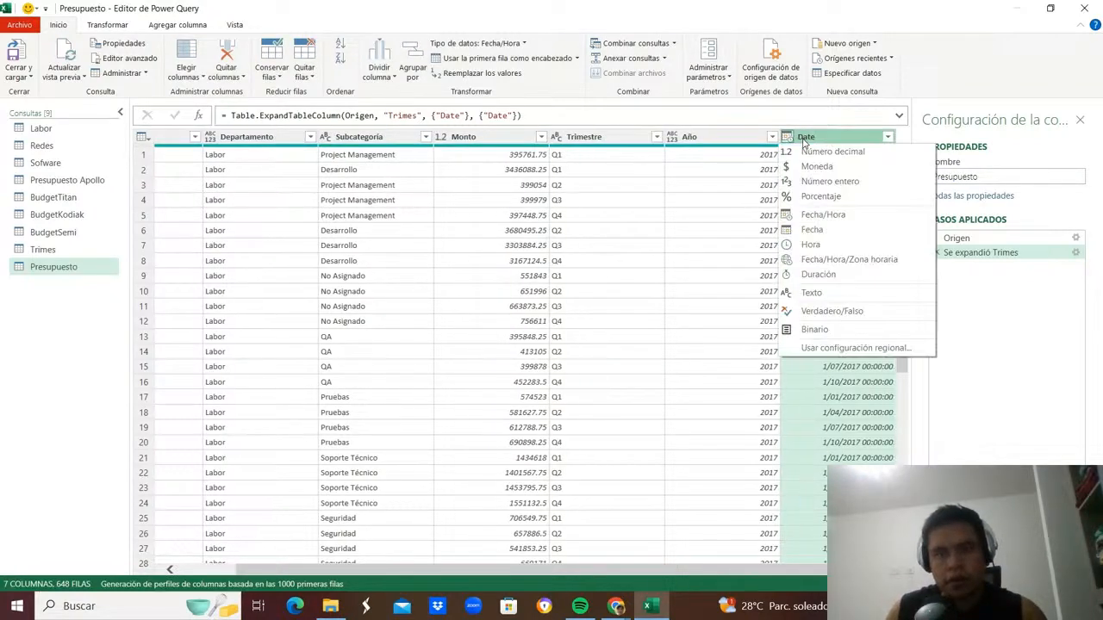
click(811, 230)
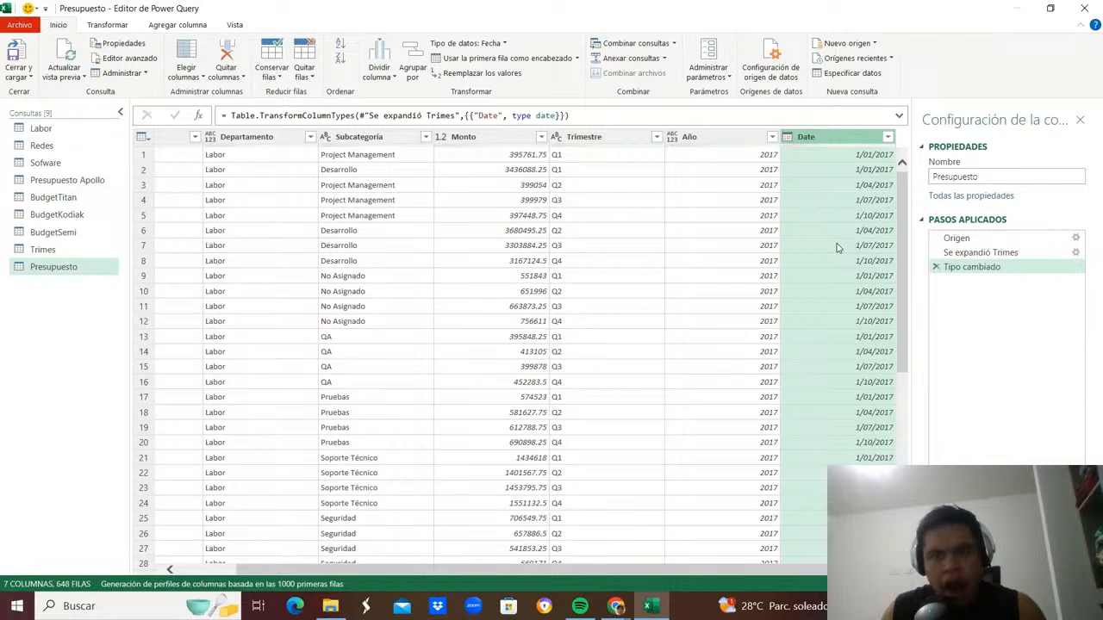
Review the rows of the Presupuesto query, checking the projects, quarters and their assigned dates.
scroll(836, 250, down, 3)
scroll(819, 290, up, 3)
scroll(795, 325, down, 13)
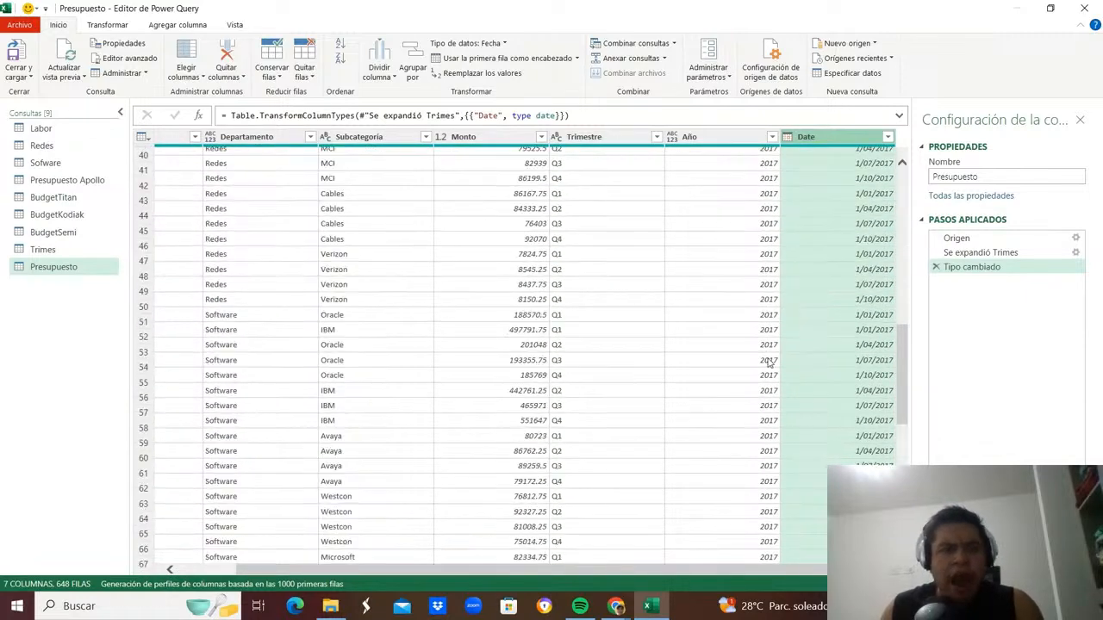
scroll(767, 370, down, 20)
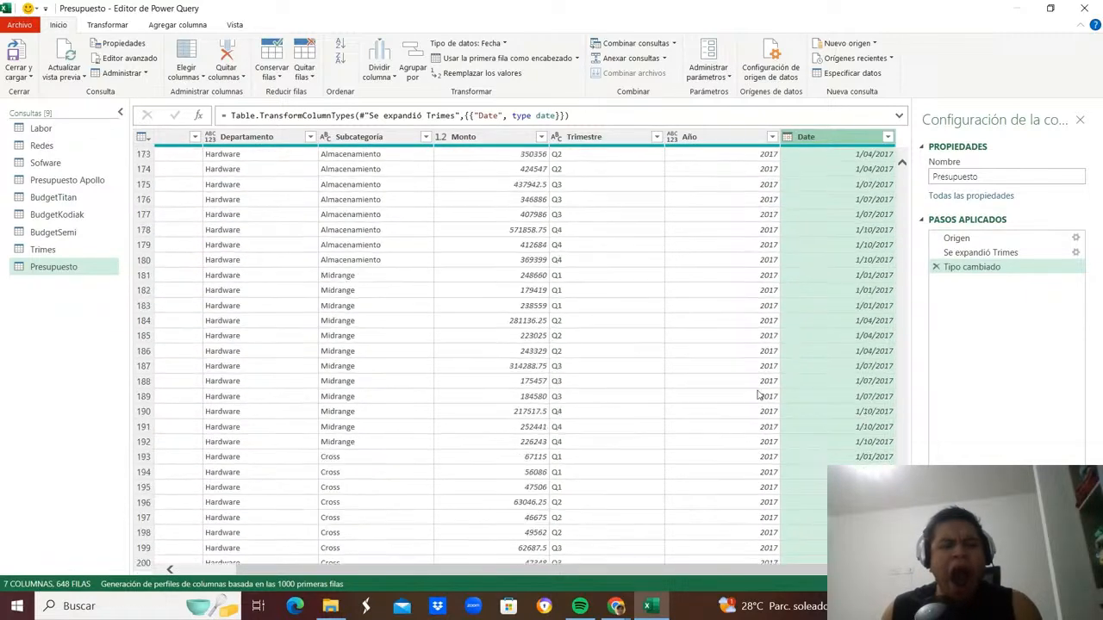
scroll(758, 396, down, 20)
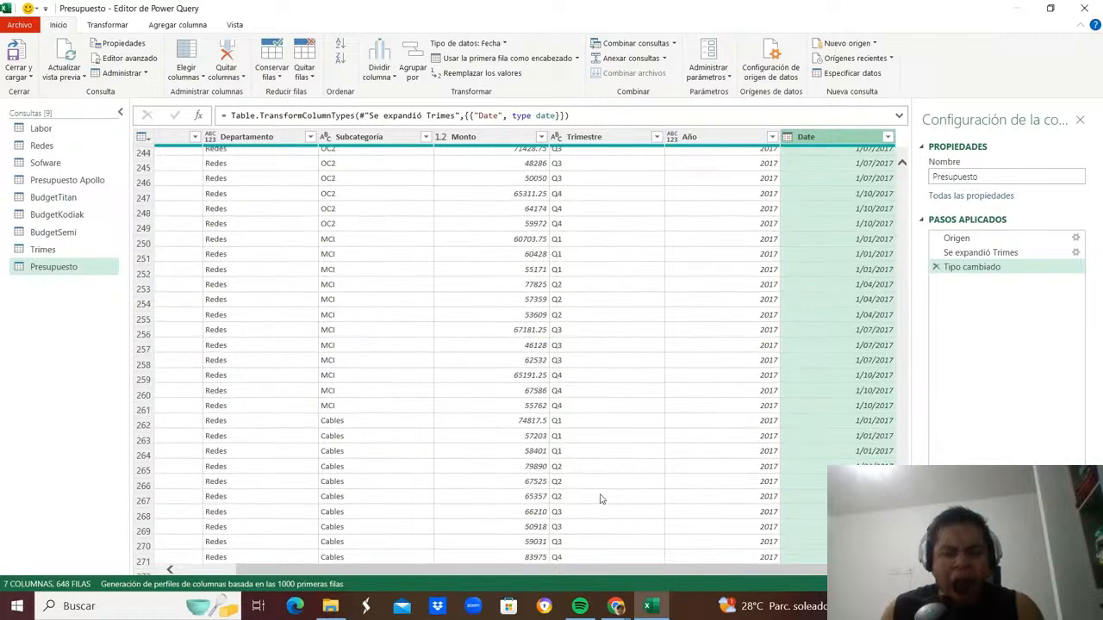
scroll(601, 499, down, 2)
scroll(457, 387, left, 3)
scroll(716, 399, down, 11)
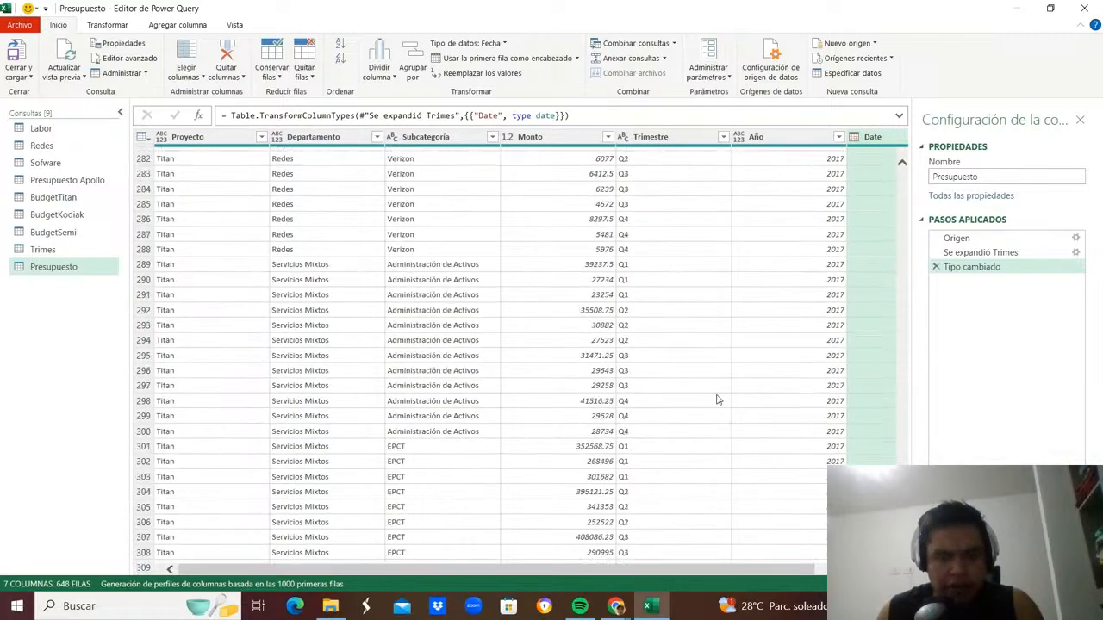
scroll(716, 399, down, 15)
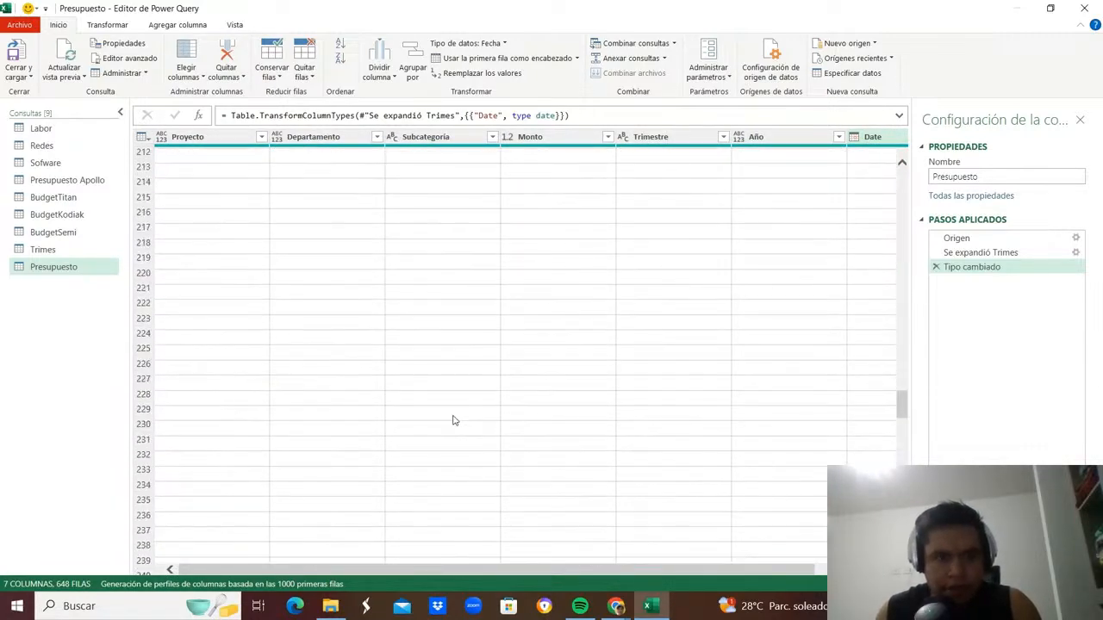
scroll(480, 357, up, 20)
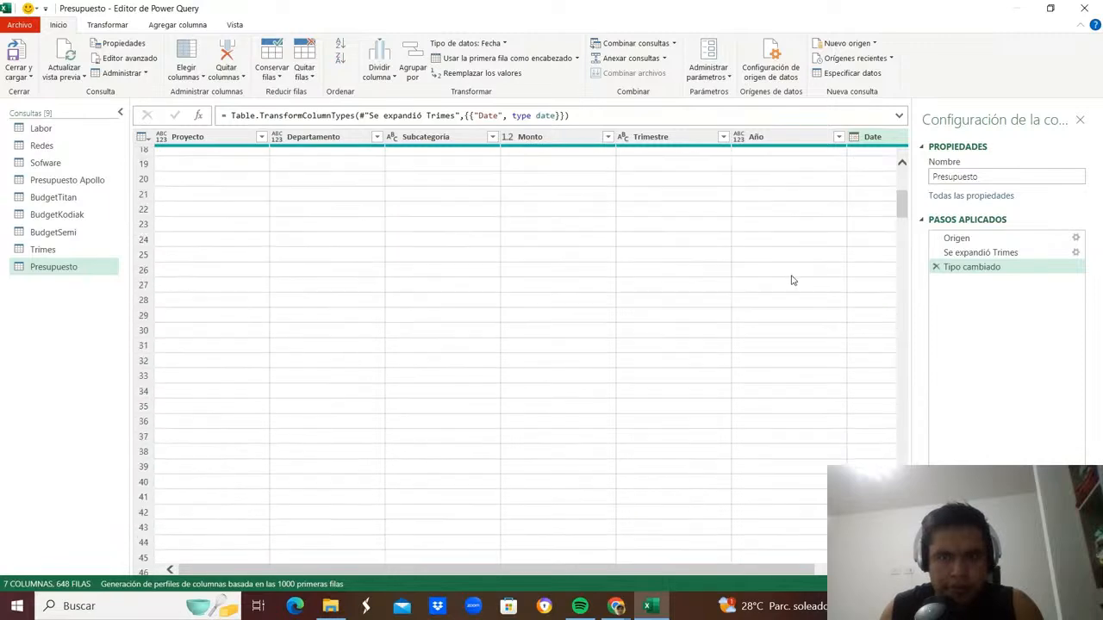
scroll(792, 280, up, 6)
Load the Presupuesto query as a table on a new worksheet and add it to the data model.
click(19, 77)
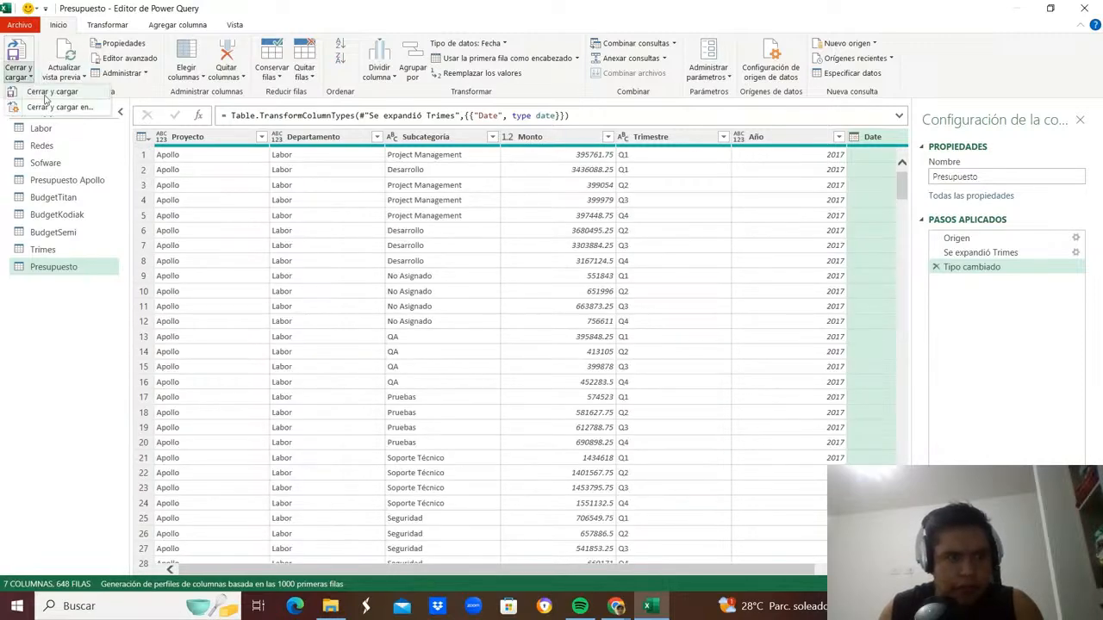
click(50, 92)
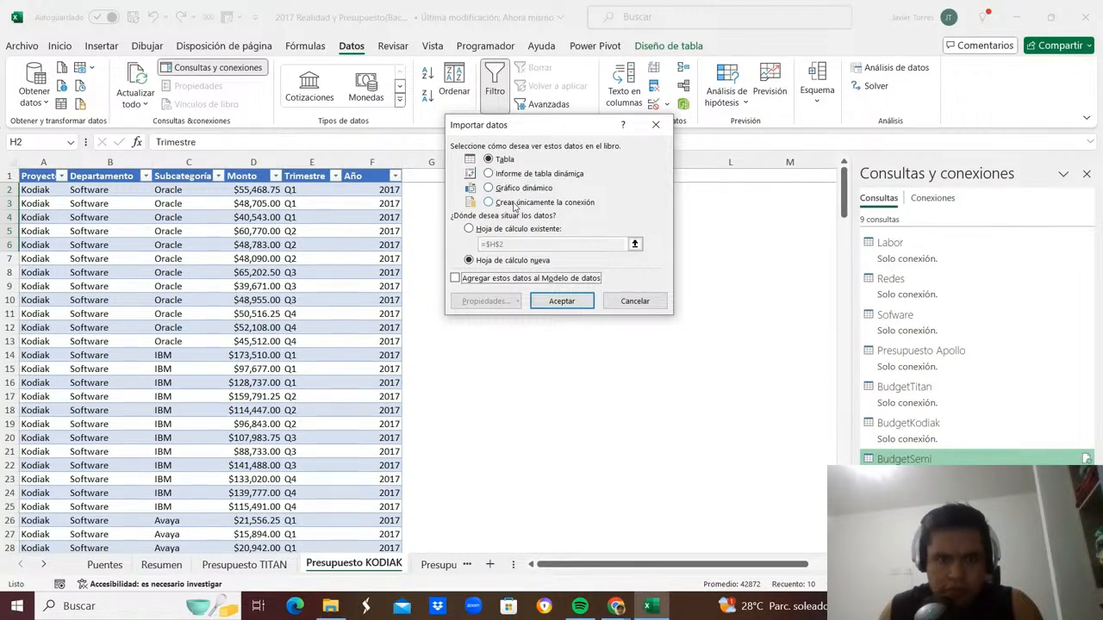
click(456, 278)
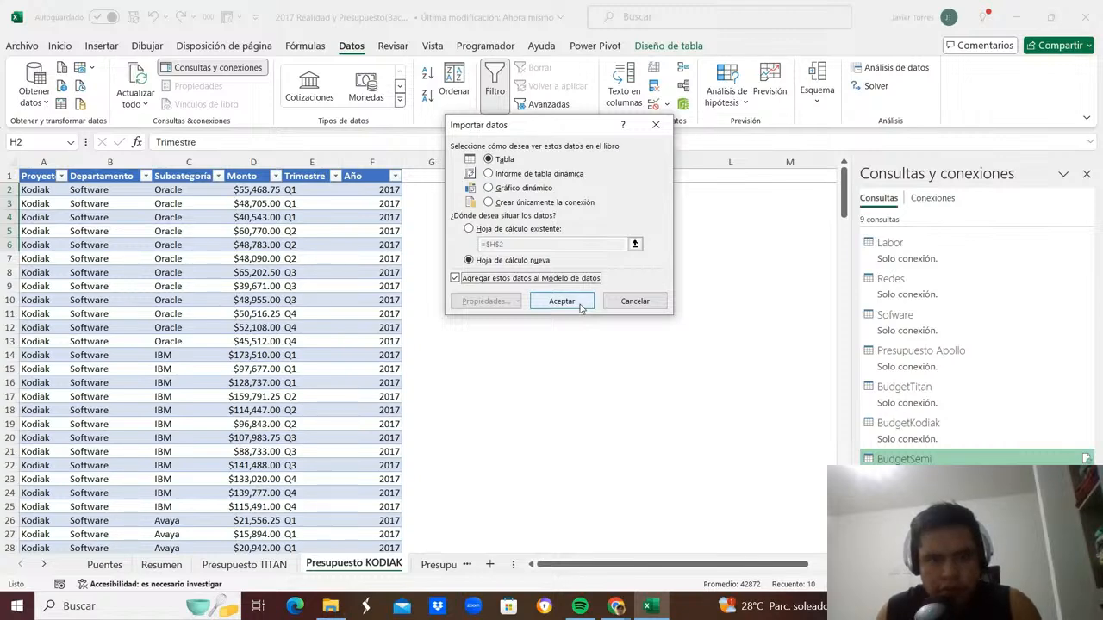
click(576, 312)
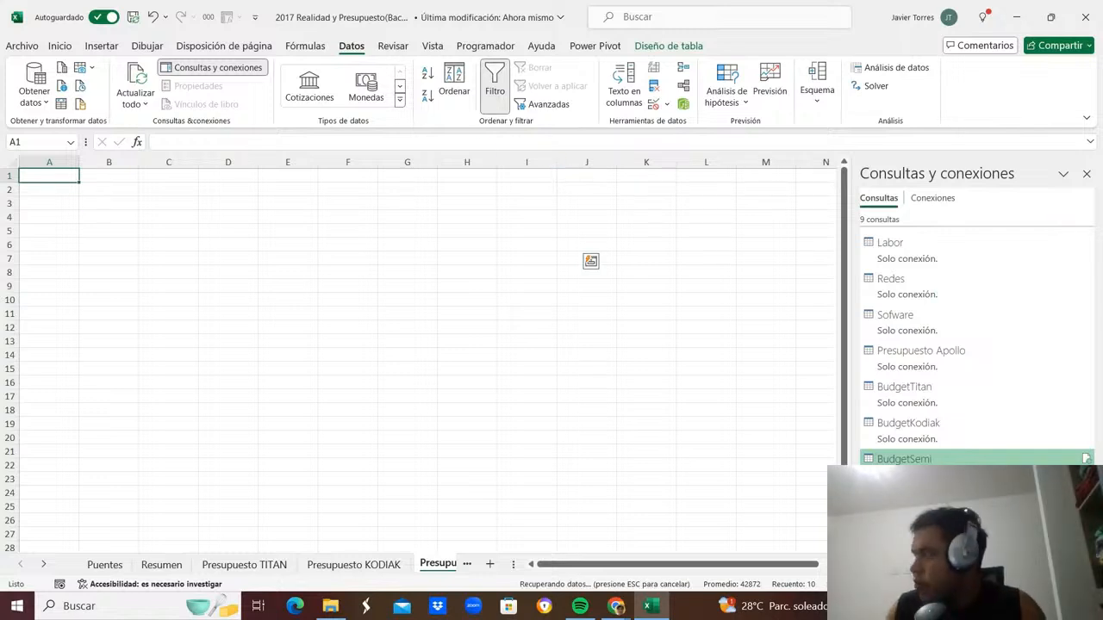
key(alt+Tab)
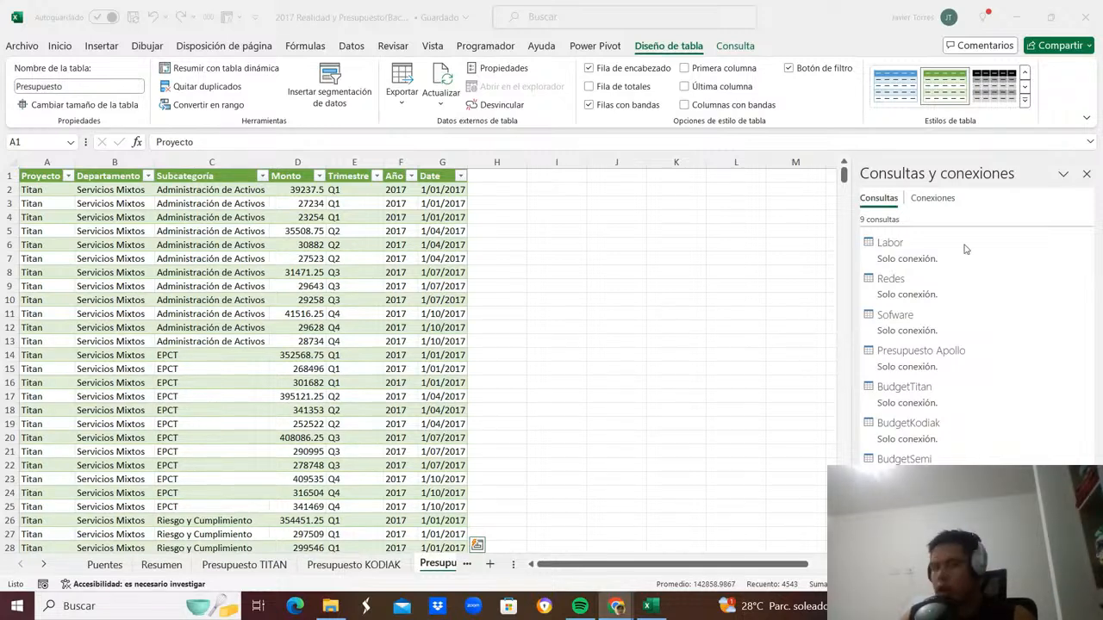
click(515, 273)
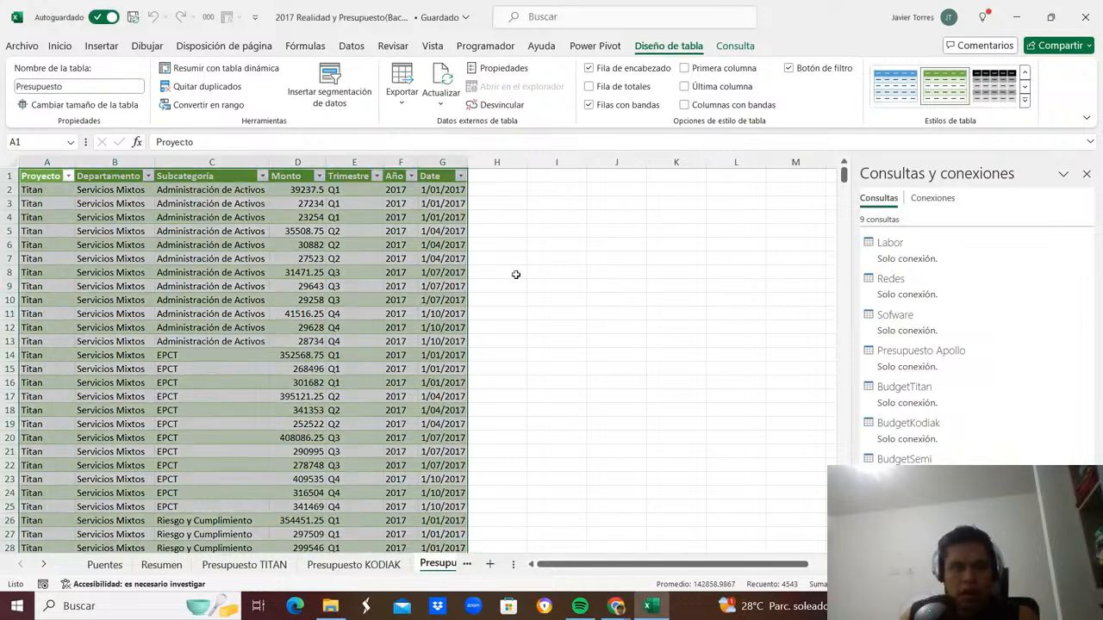
Hide the gridlines on the Presupuesto and Realidad worksheets.
click(432, 46)
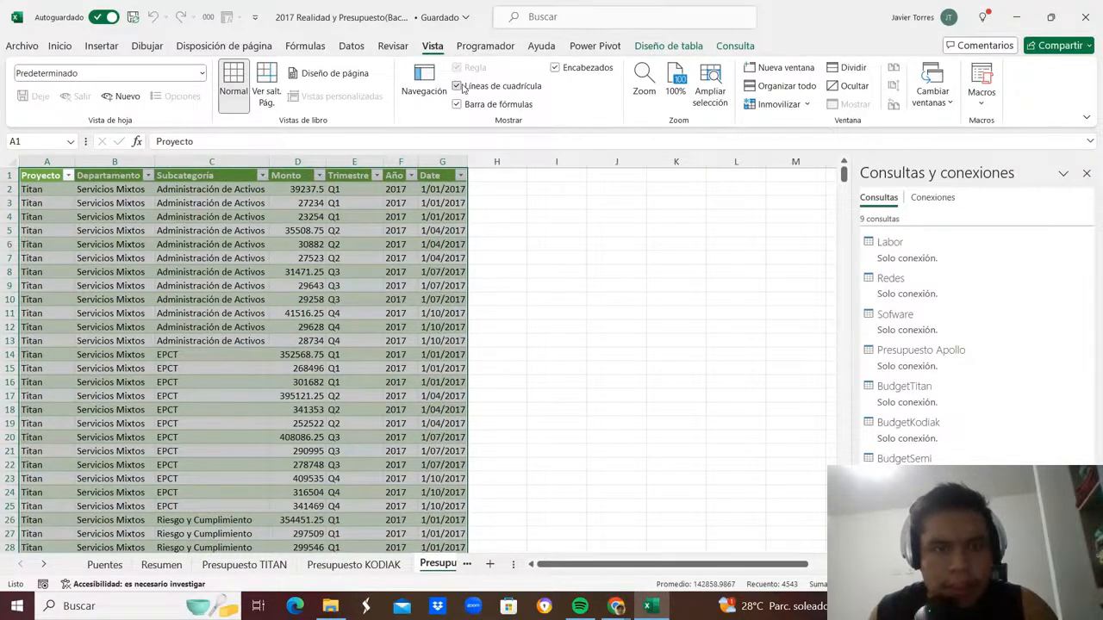
click(462, 87)
click(454, 230)
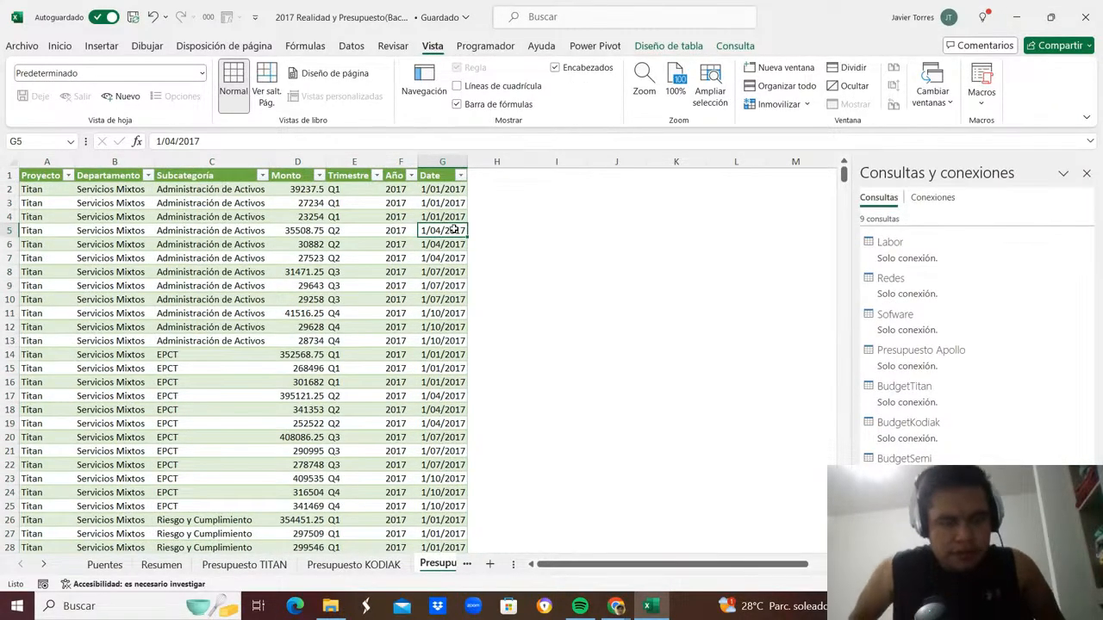
right_click(335, 245)
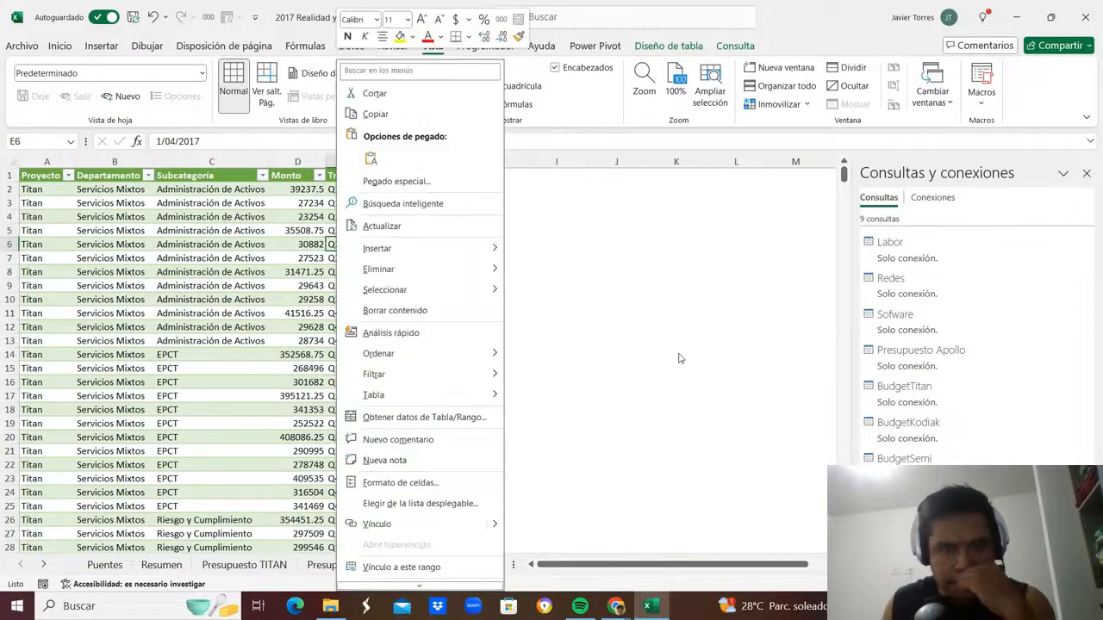
click(680, 359)
scroll(385, 318, down, 4)
scroll(385, 318, up, 4)
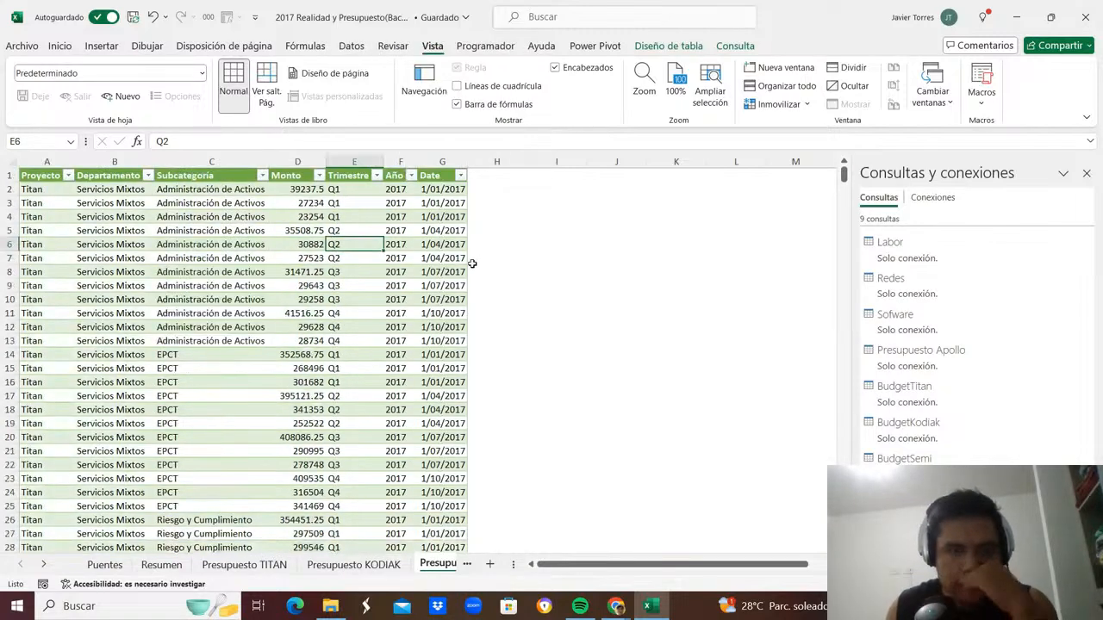
click(487, 506)
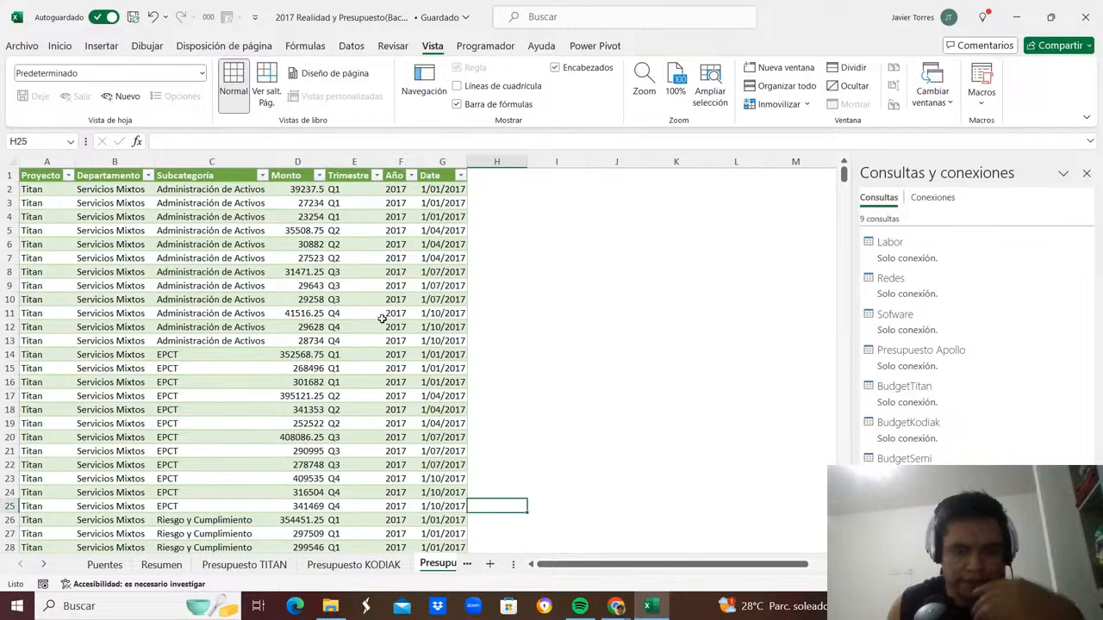
key(ctrl+Page_Down)
key(ctrl+Page_Down)
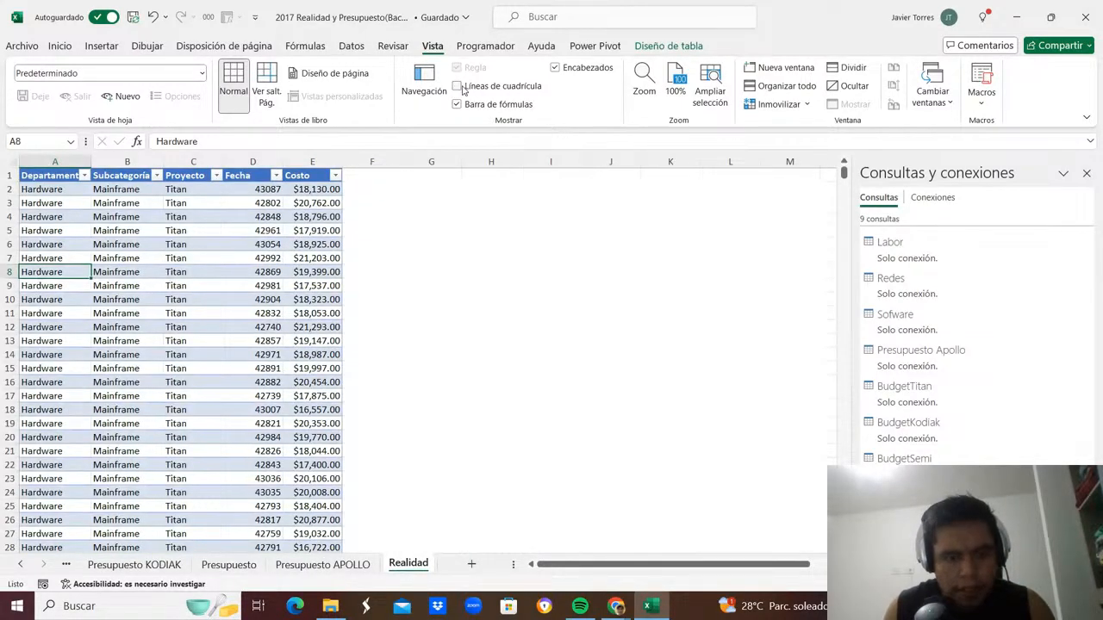
Move the Presupuesto worksheet between the Presupuesto APOLLO and Realidad worksheets.
click(239, 570)
drag(349, 554, 388, 552)
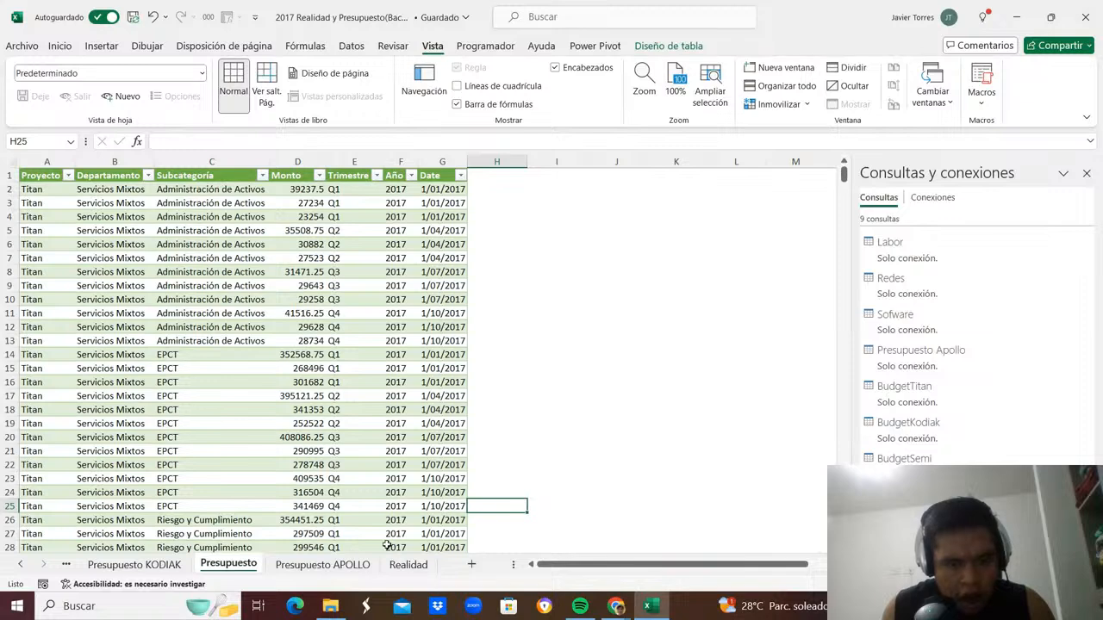
click(407, 566)
click(372, 570)
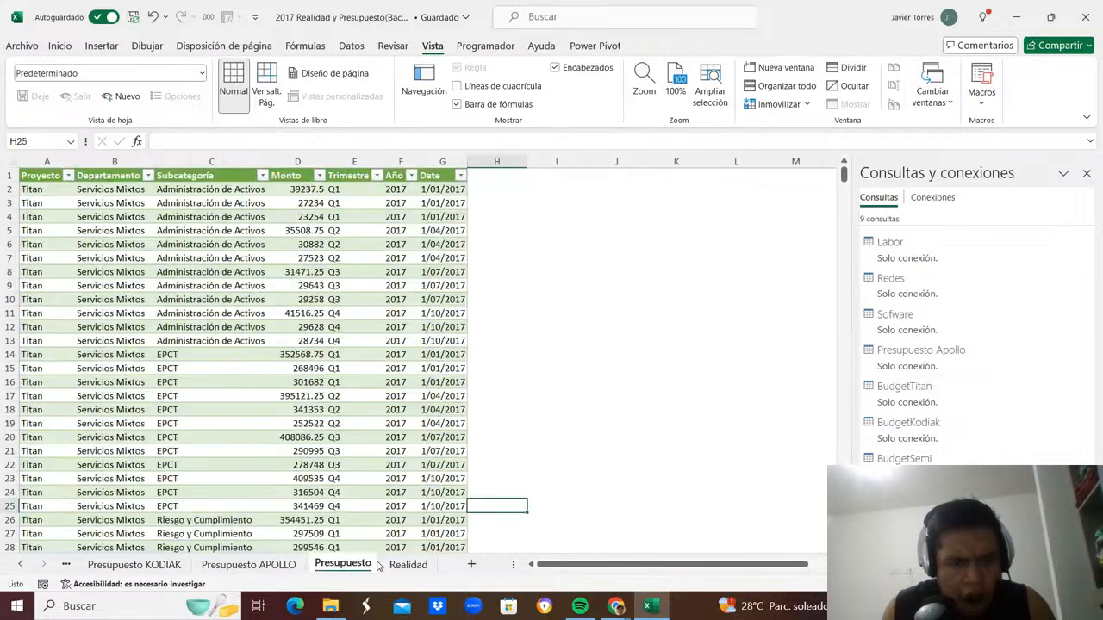
click(417, 566)
click(362, 568)
click(405, 566)
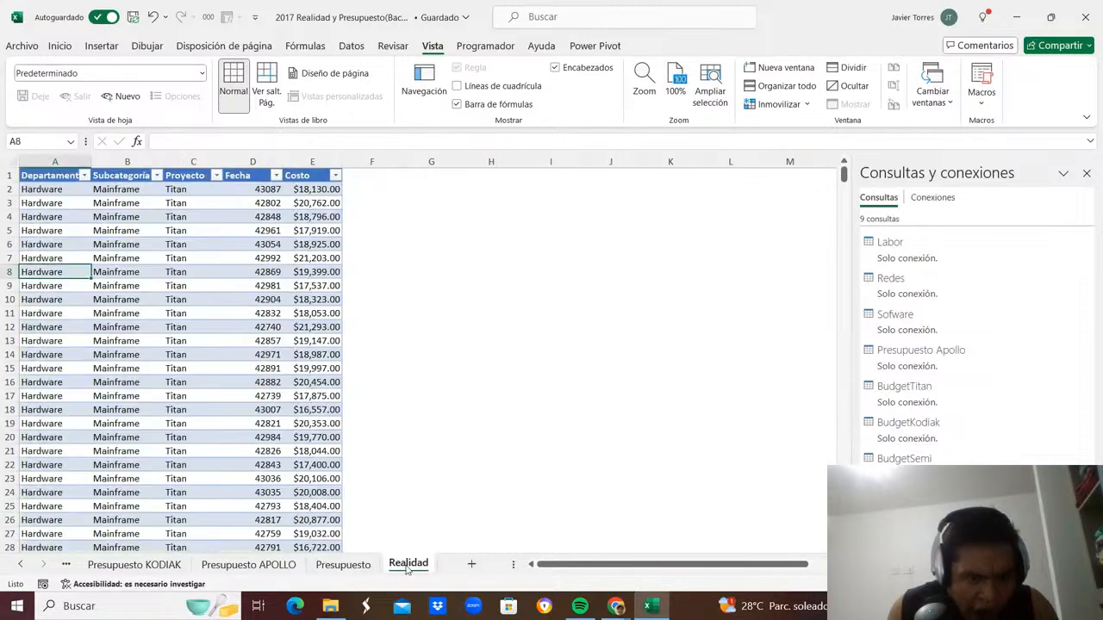
click(353, 567)
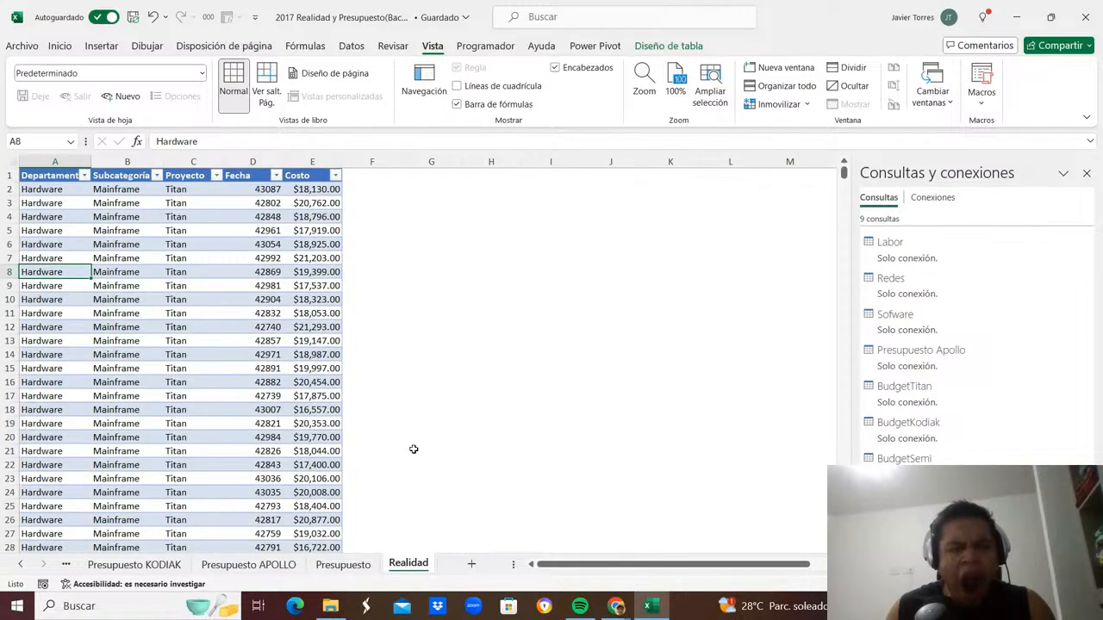
Rename the table on the Realidad worksheet as Realidad and add it to the data model.
click(217, 311)
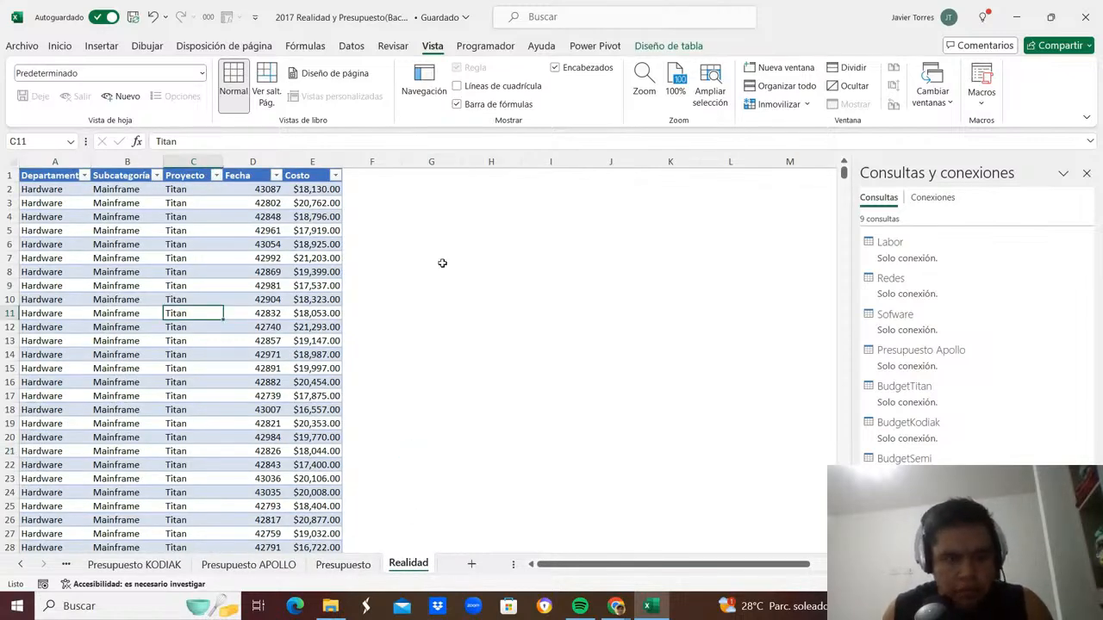
click(687, 43)
click(108, 84)
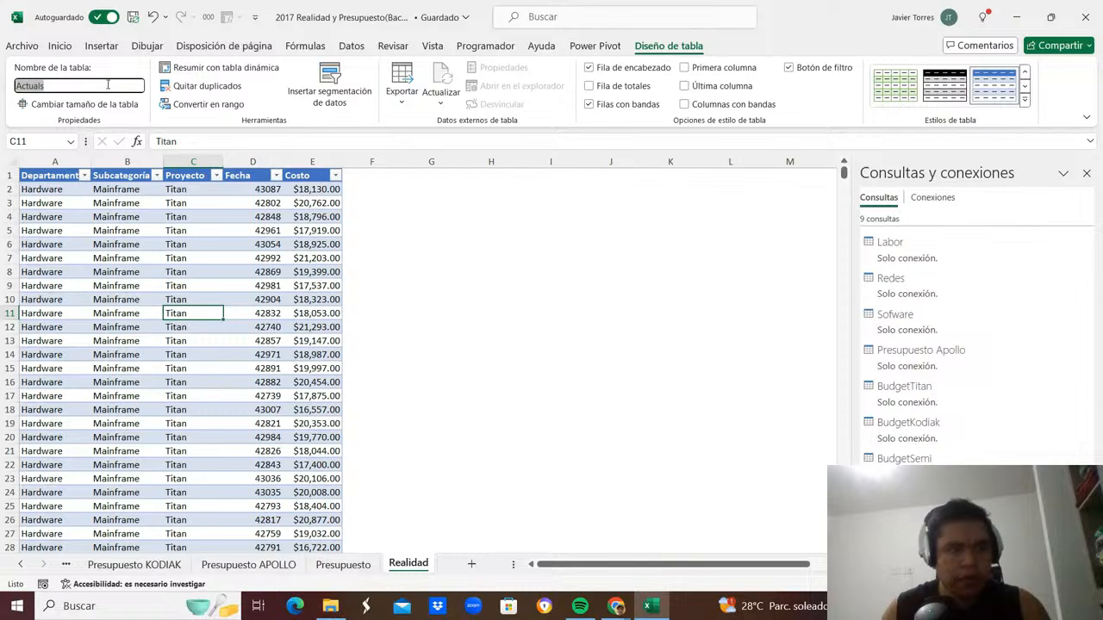
text(Realidad)
key(Return)
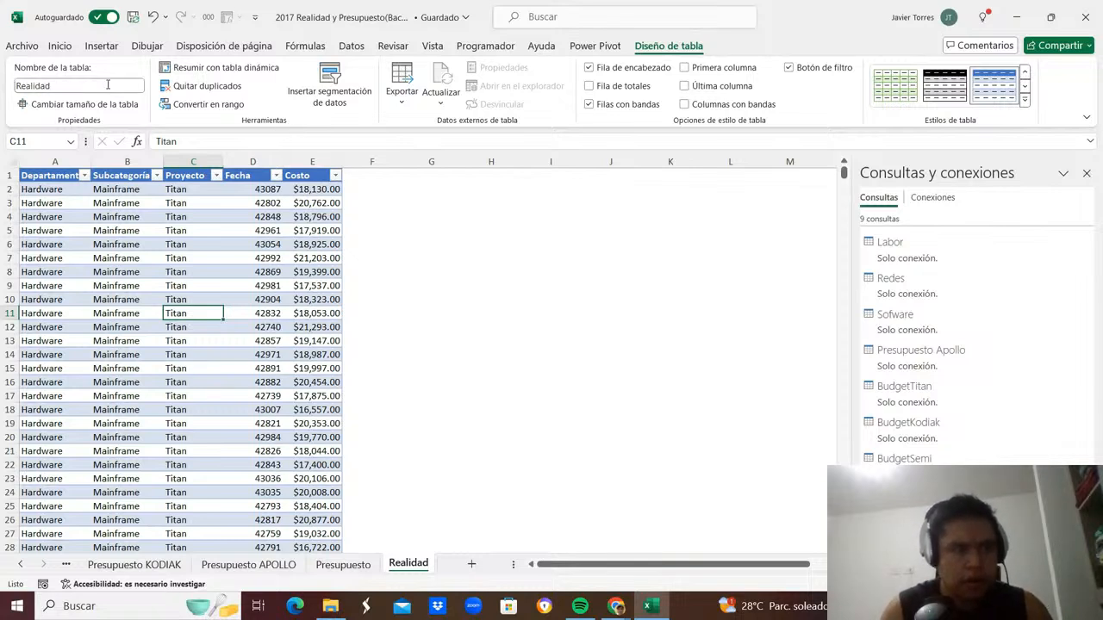
click(601, 47)
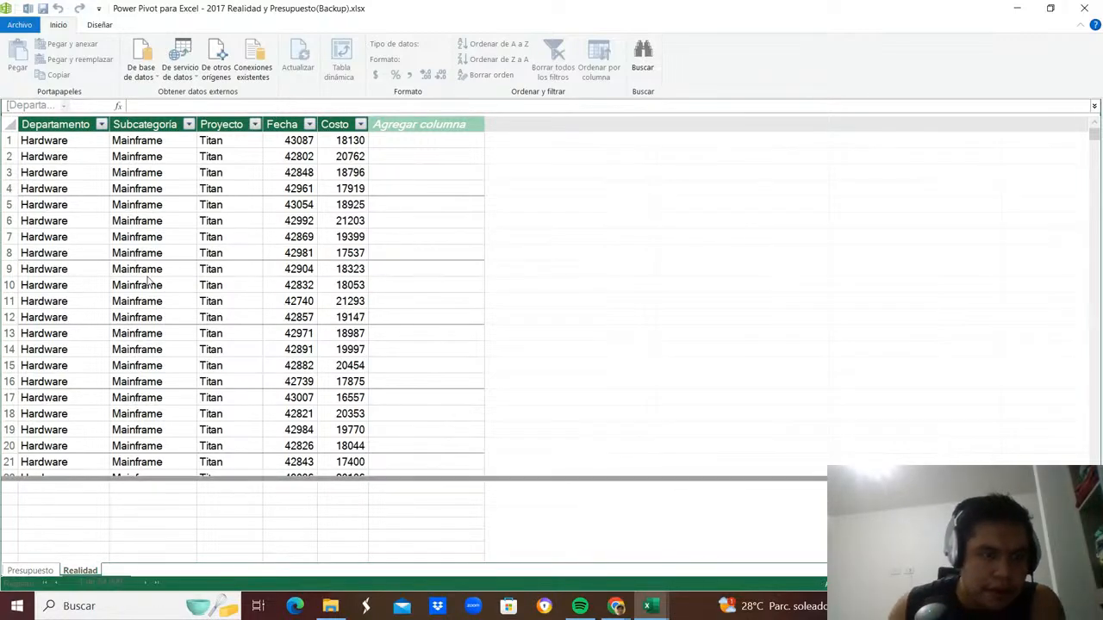
Compare the columns and date values of the Presupuesto and Realidad tables in the data model, and return to the workbook.
click(43, 575)
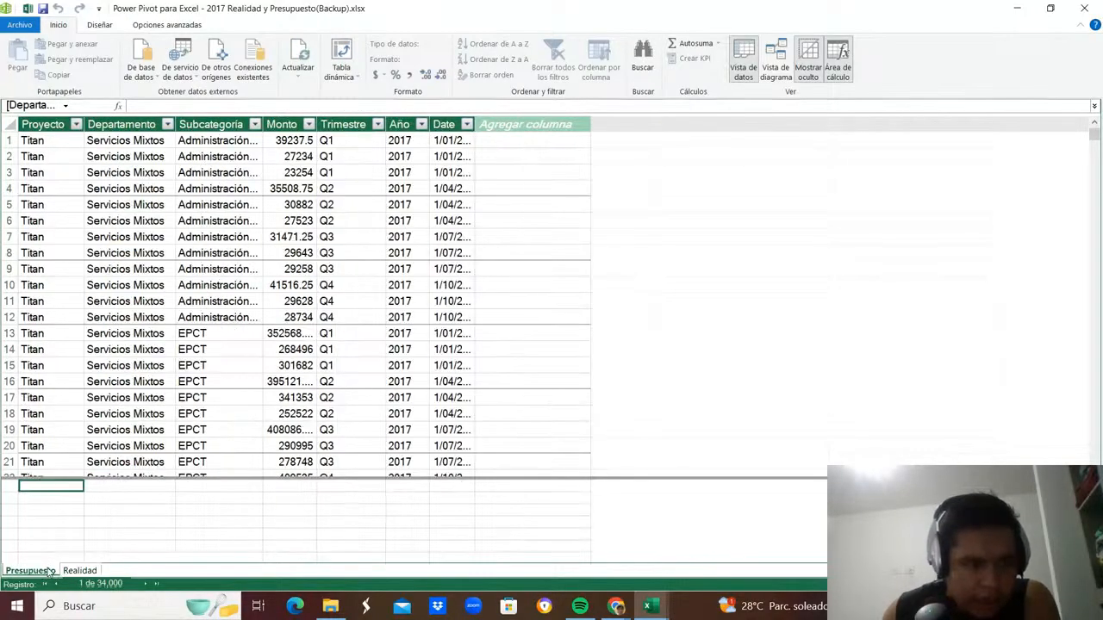
click(85, 572)
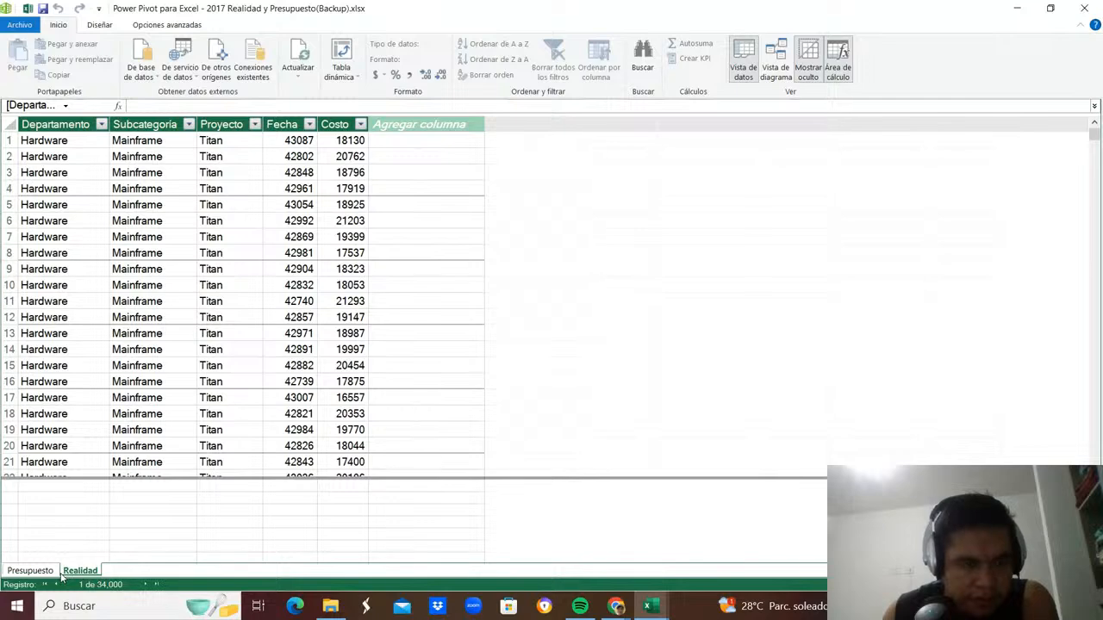
click(30, 571)
click(80, 572)
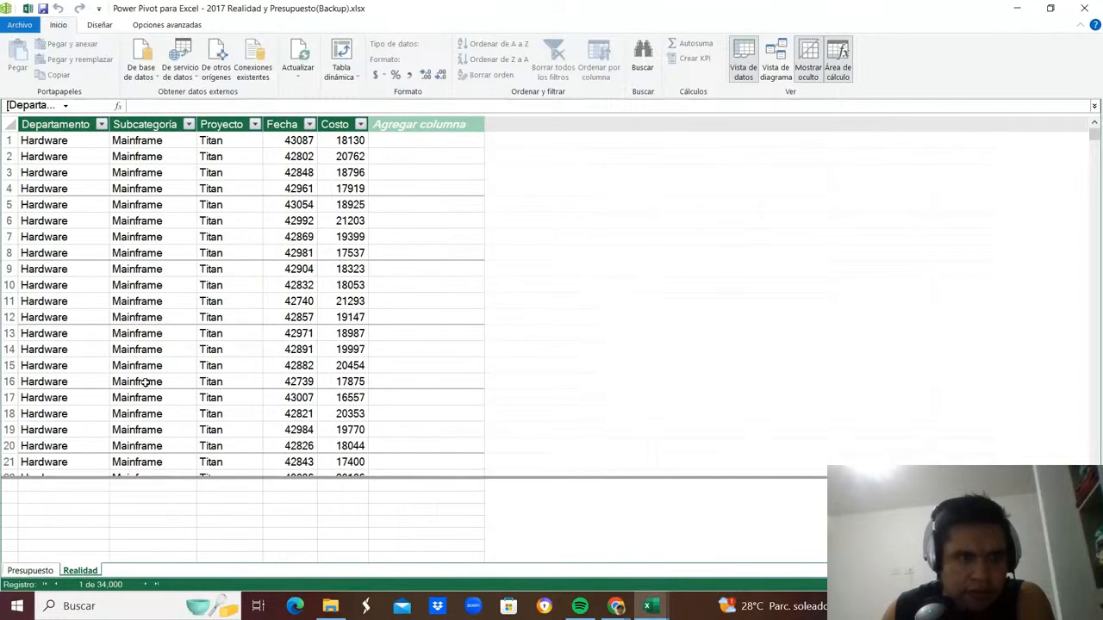
click(217, 255)
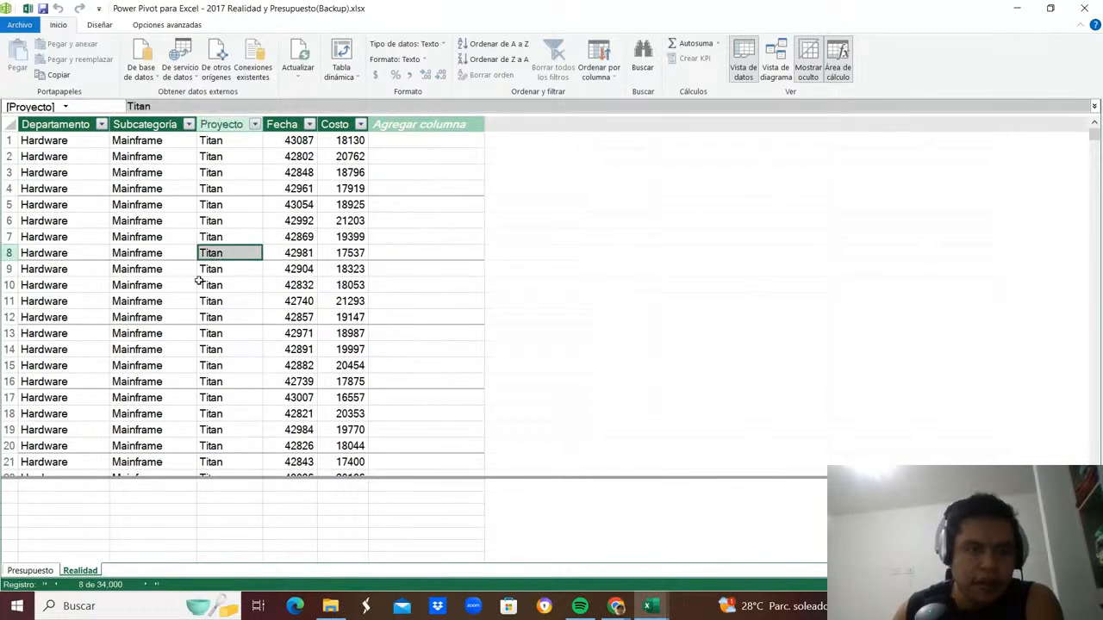
click(31, 571)
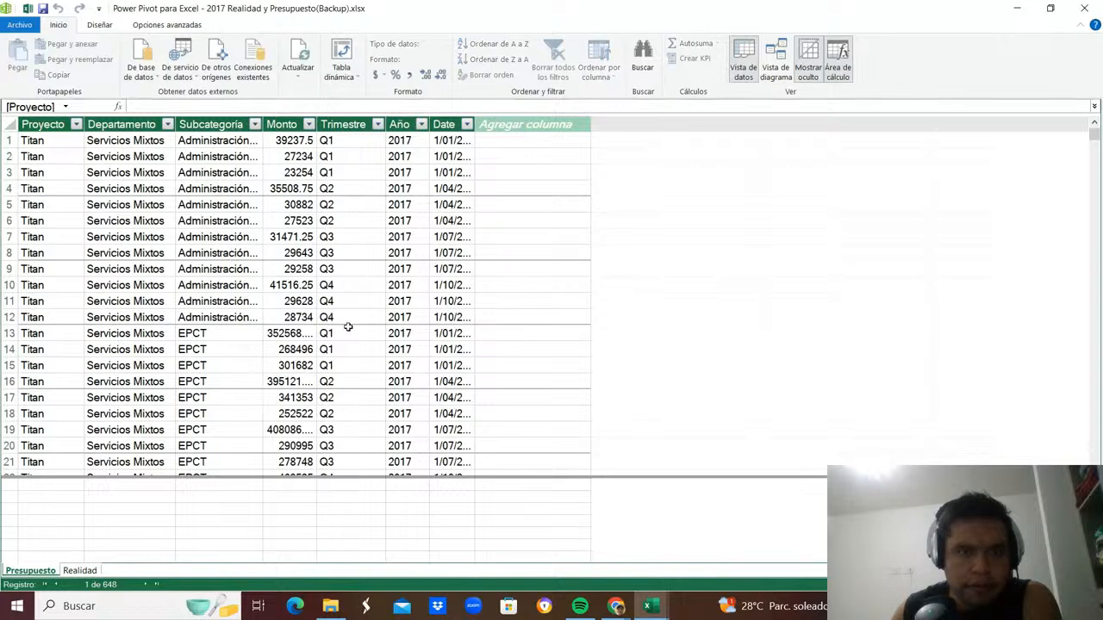
click(347, 331)
click(80, 571)
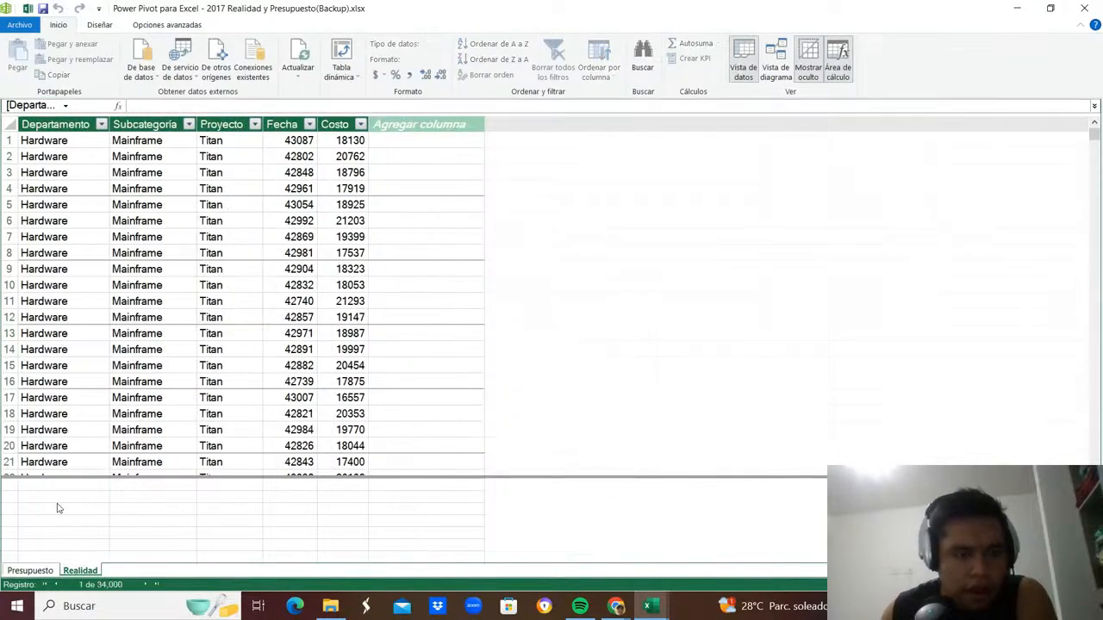
click(30, 571)
click(80, 571)
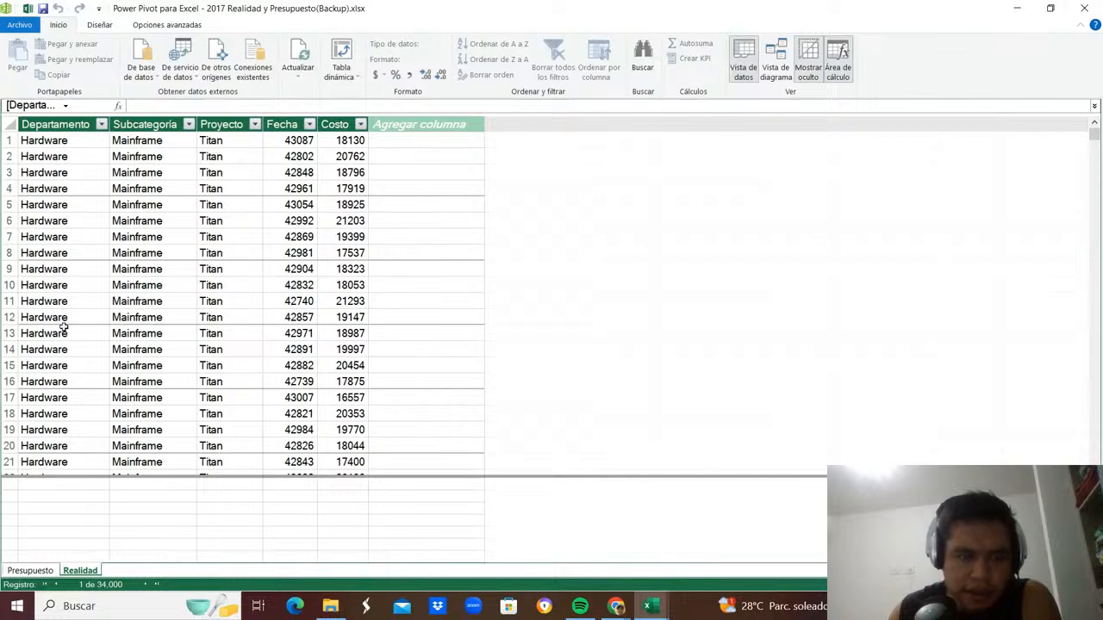
click(1085, 8)
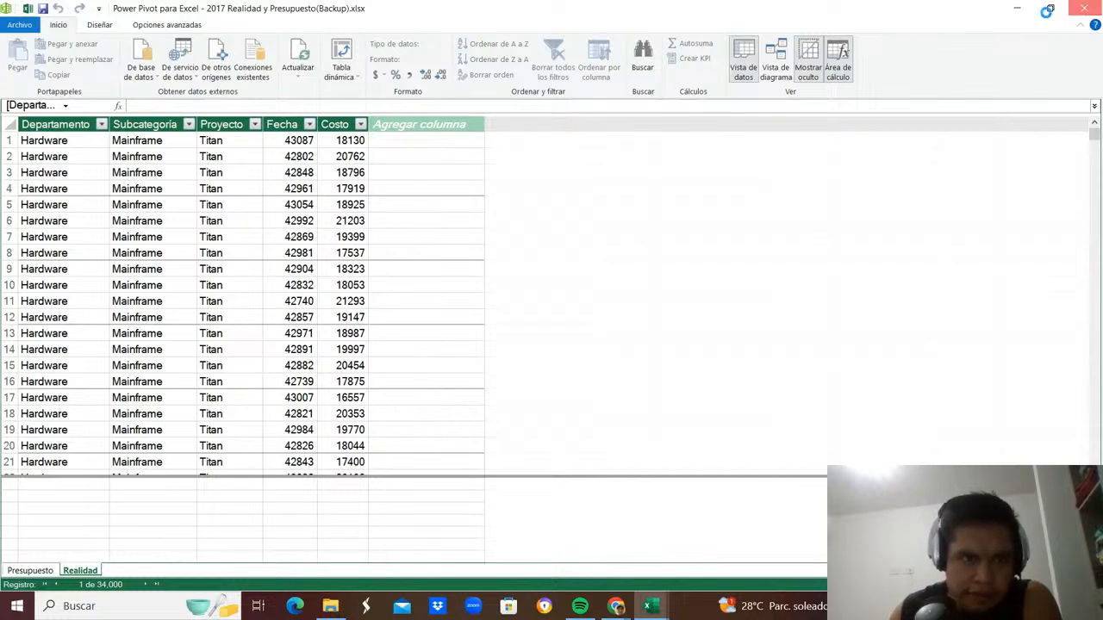
Format the Fecha column of the Realidad worksheet as Fecha corta.
click(248, 177)
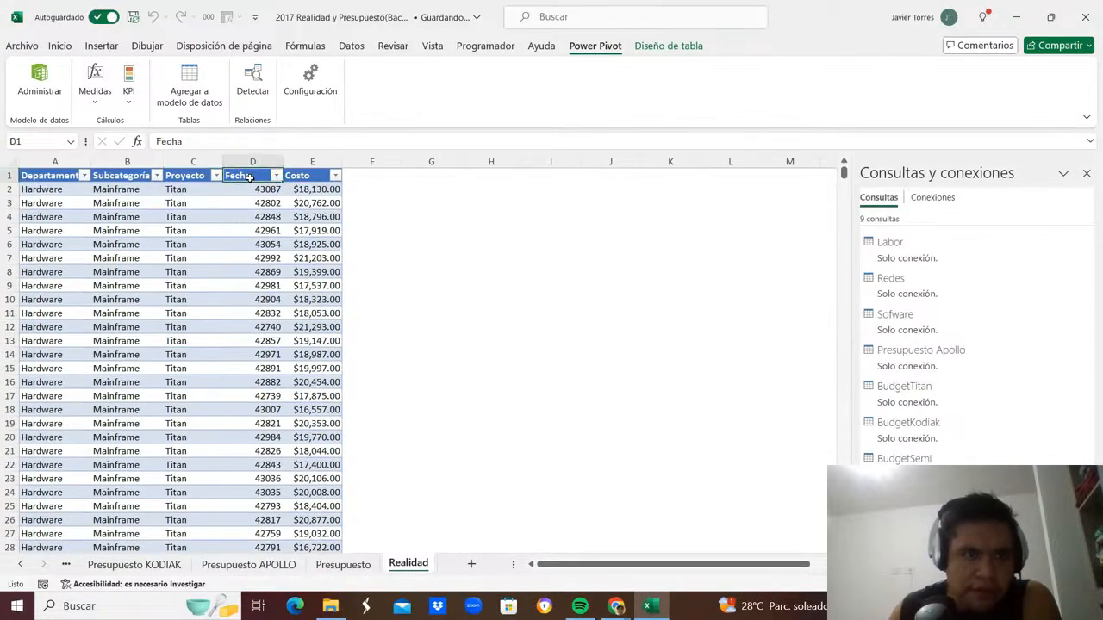
click(253, 161)
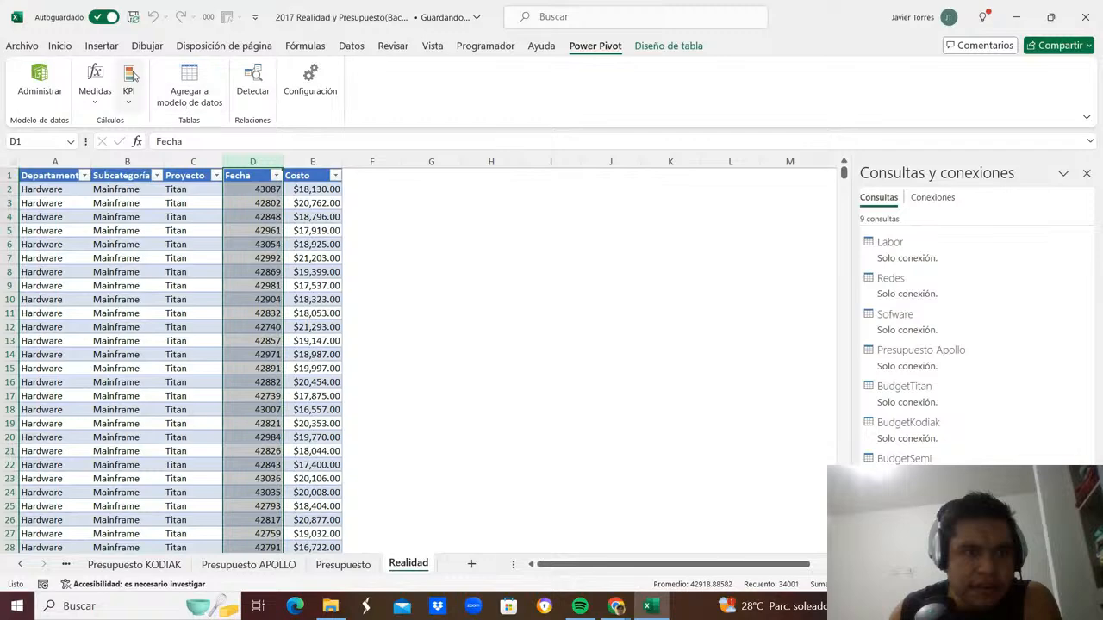
click(59, 46)
click(462, 73)
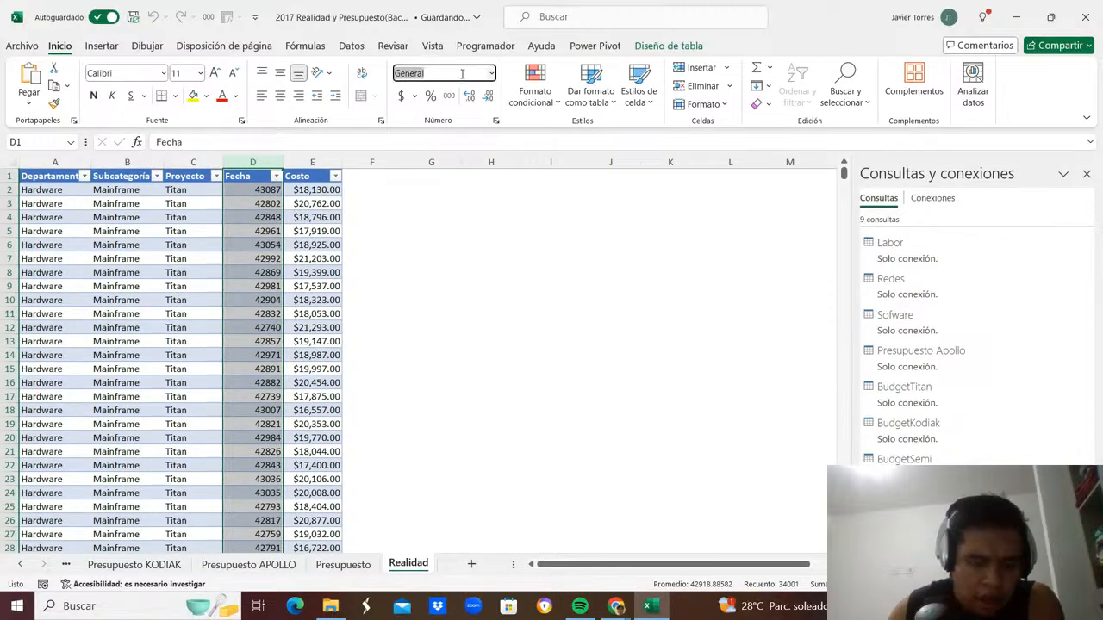
text(Fecha corta)
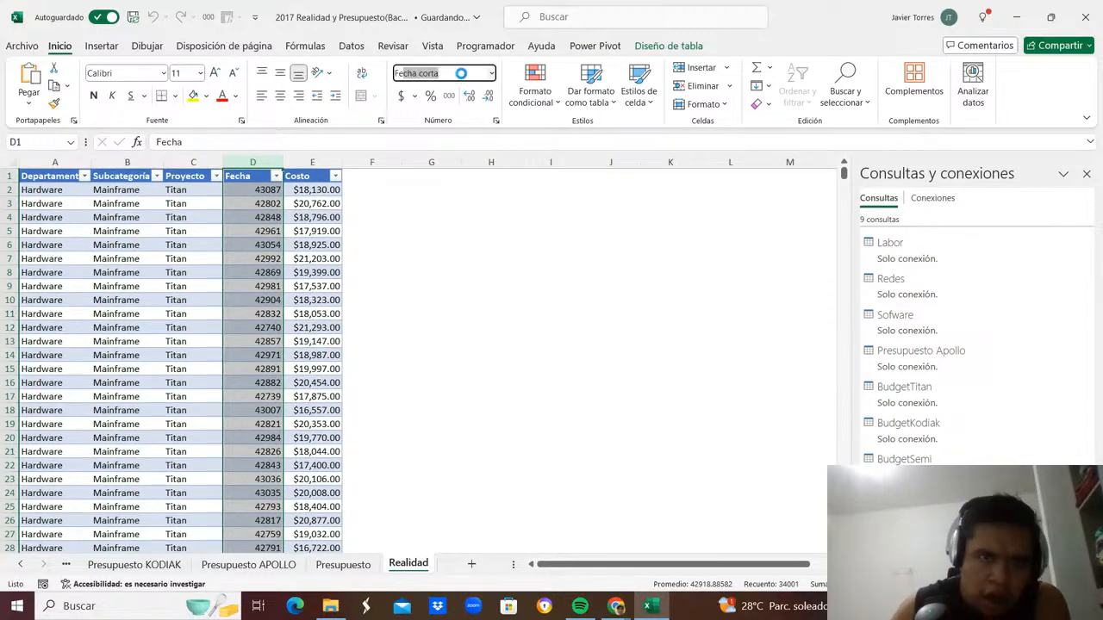
key(Return)
click(312, 230)
Open the Realidad table in the Power Pivot data model and refresh its data from the workbook.
click(594, 46)
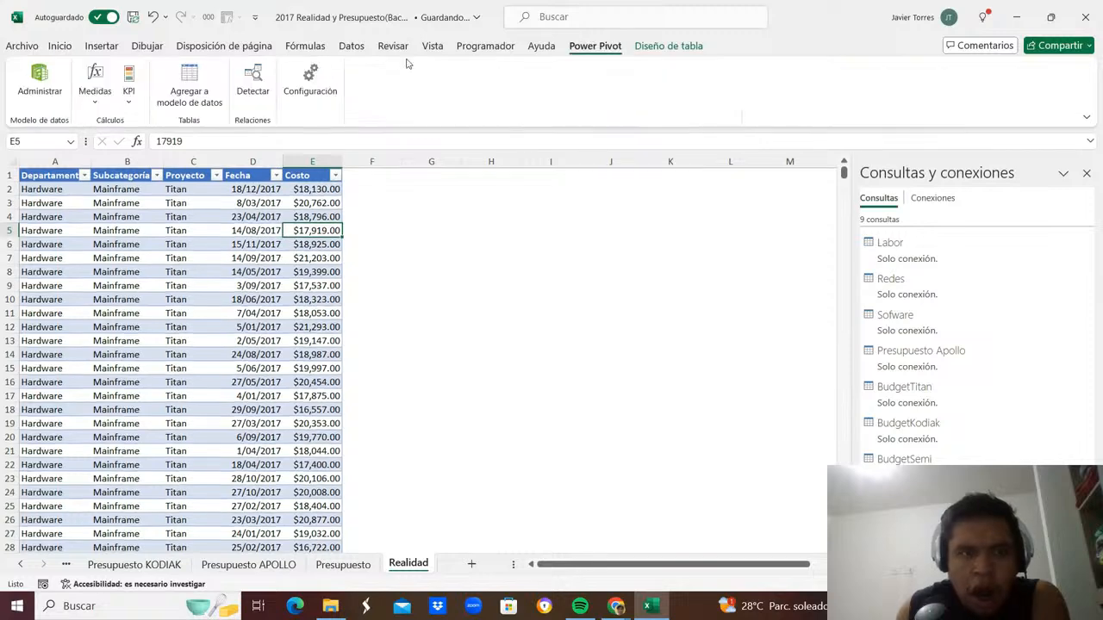
click(195, 86)
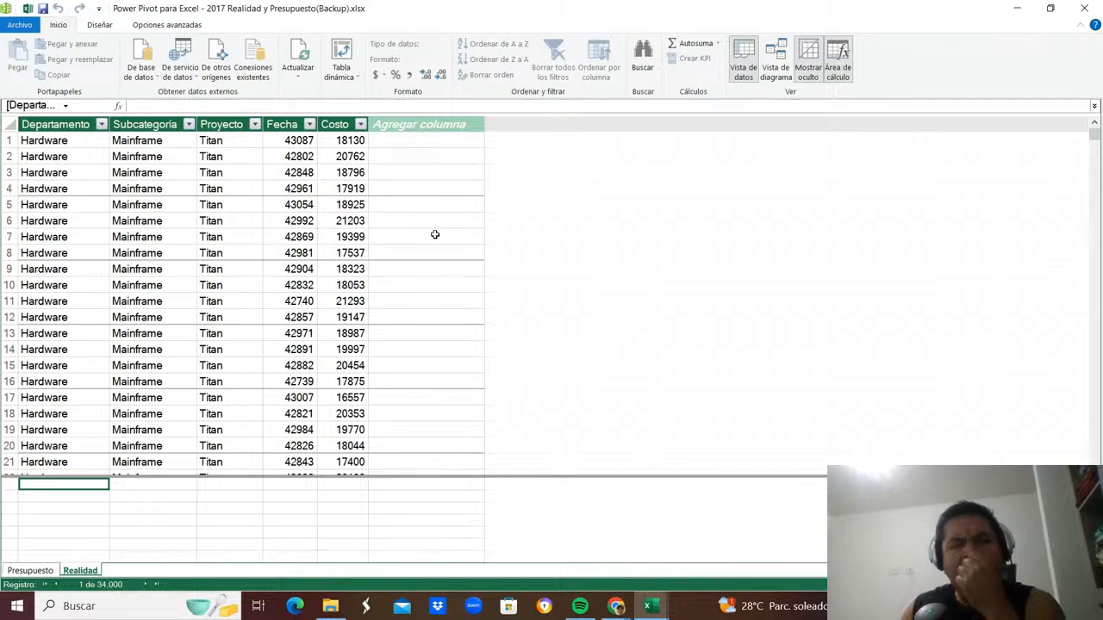
click(215, 270)
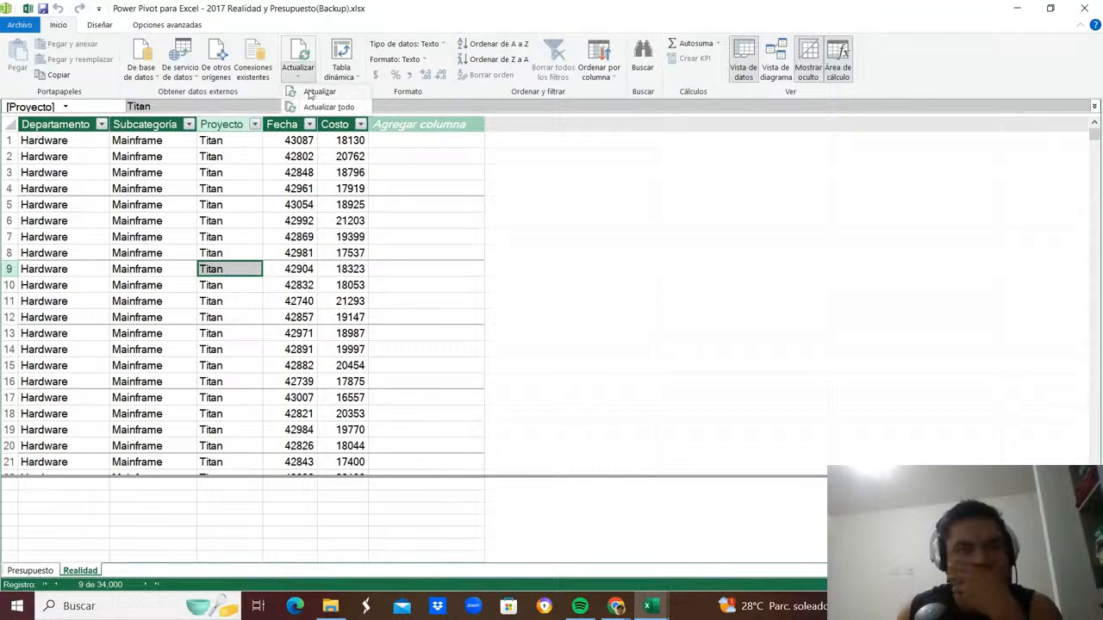
click(298, 62)
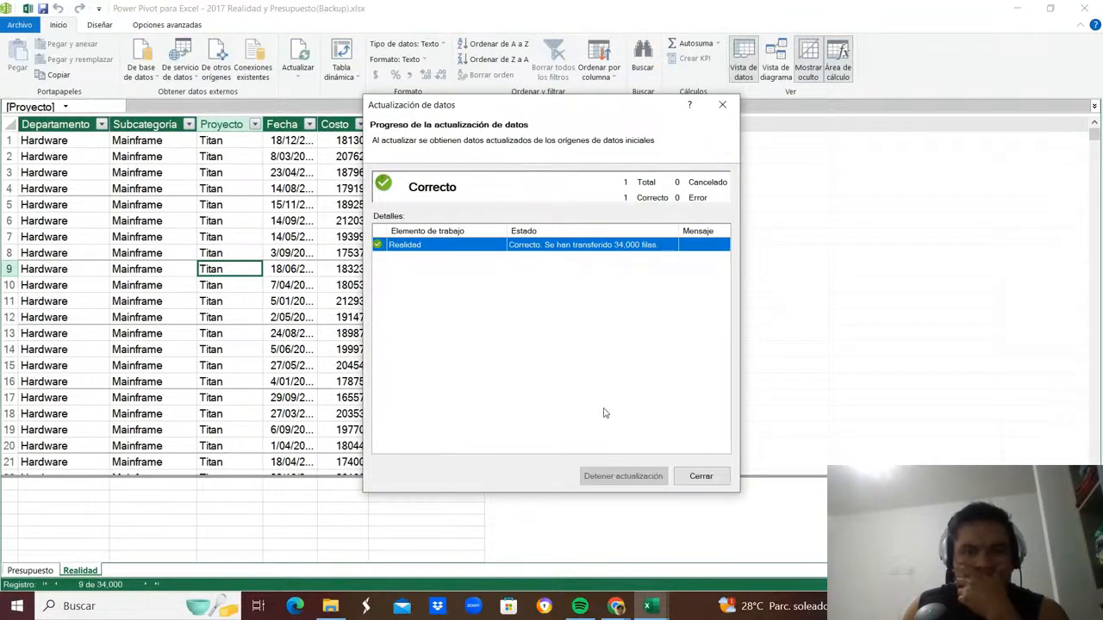
click(693, 475)
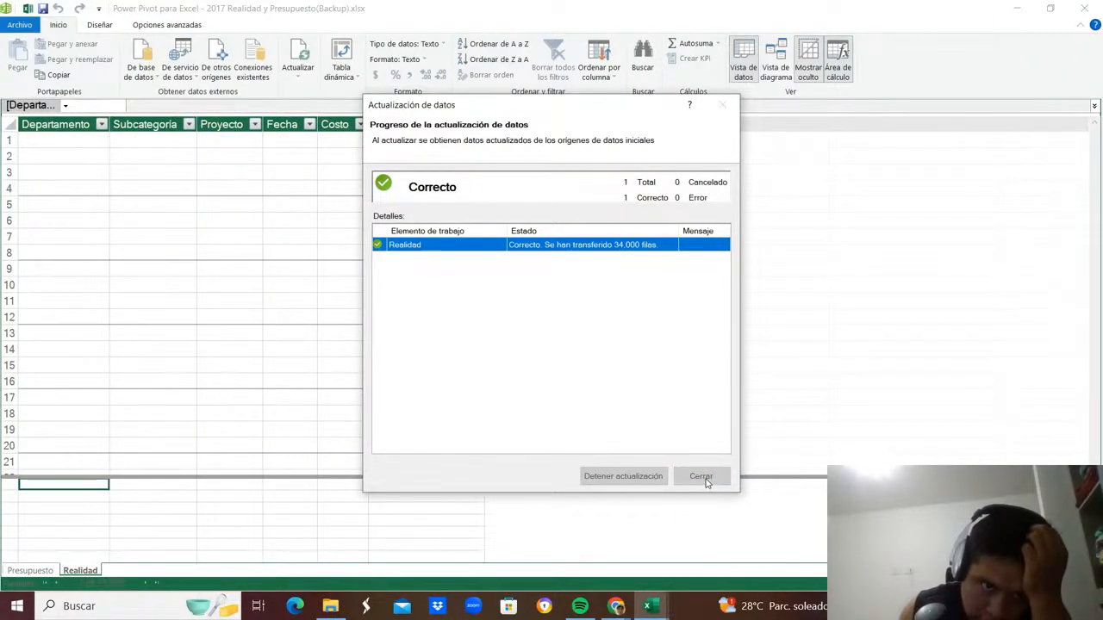
Check the Fecha column of the Realidad table and widen the Date column of the Presupuesto table.
click(330, 300)
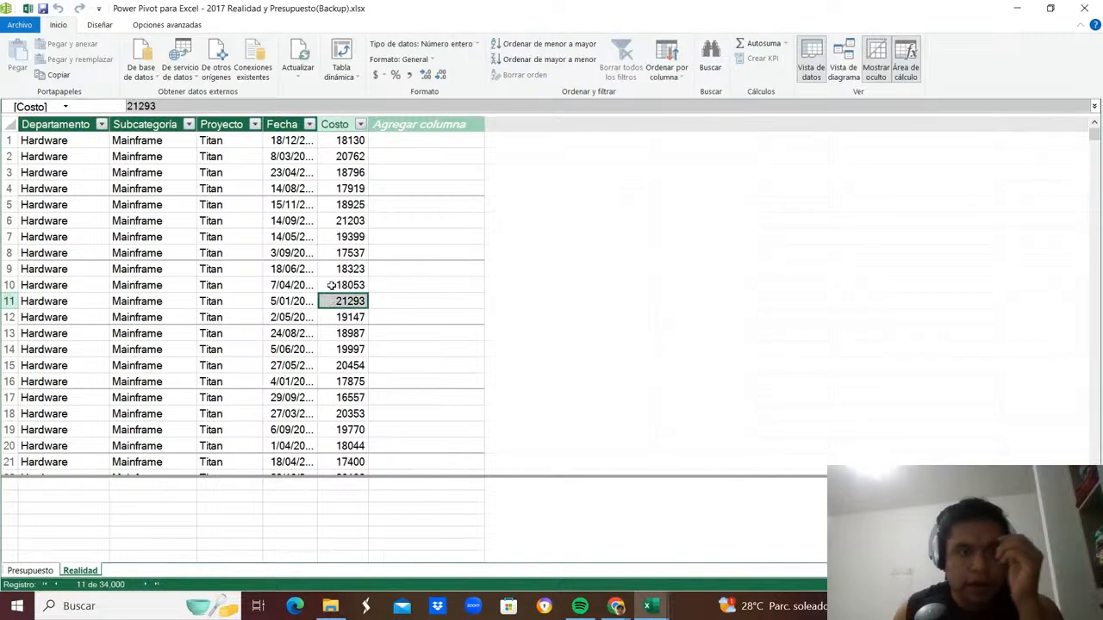
click(295, 117)
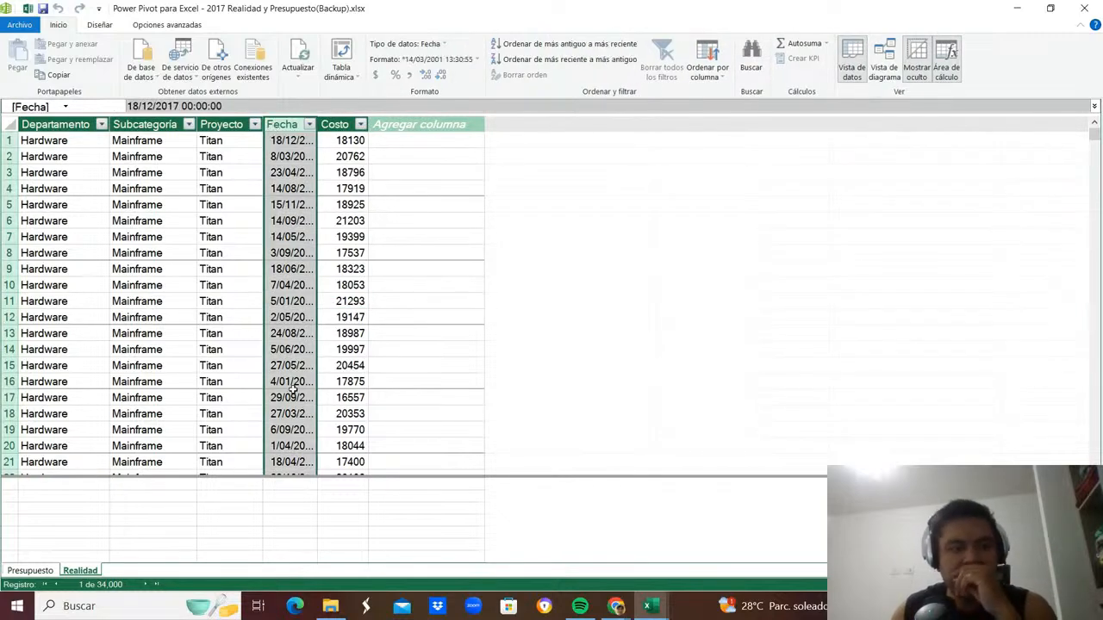
click(24, 571)
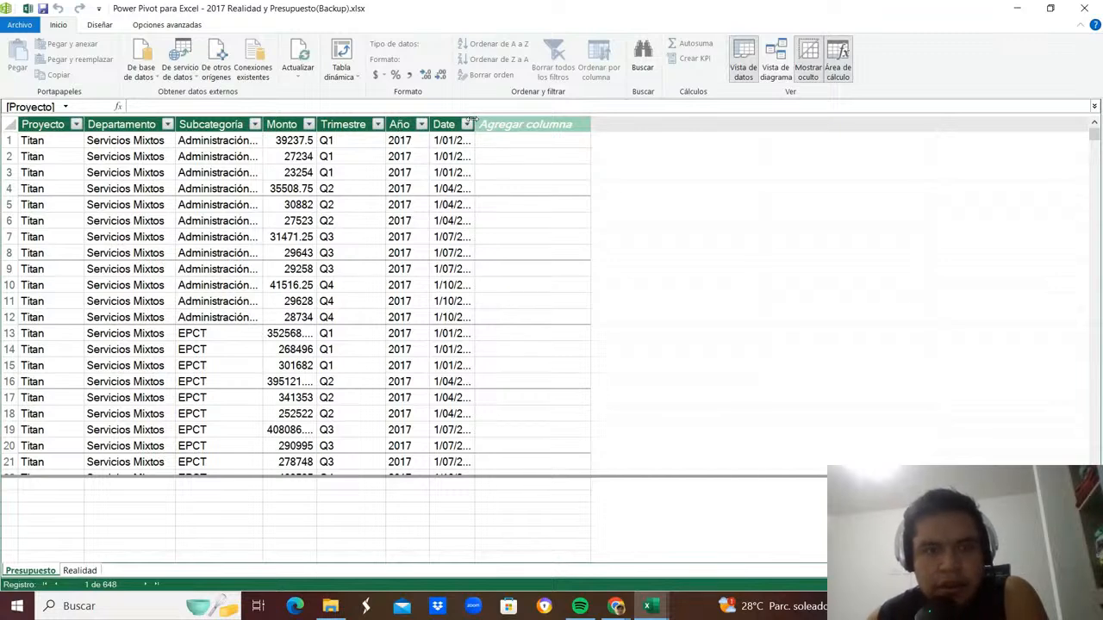
drag(475, 121, 522, 122)
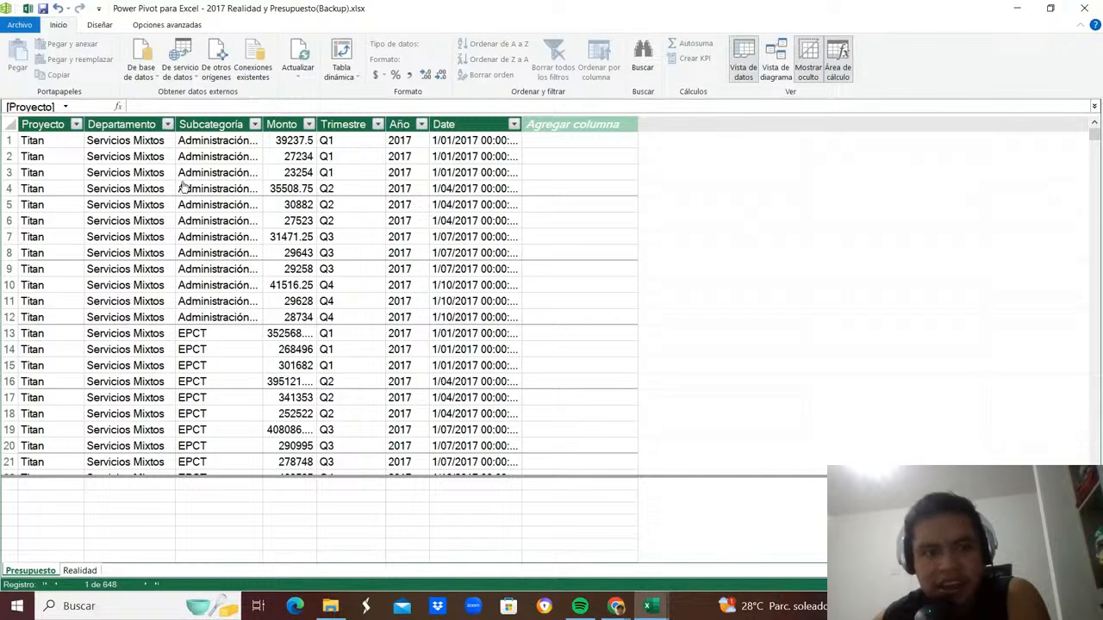
Format the Monto column of the Presupuesto table as currency, $ Inglés (Estados Unidos).
click(273, 124)
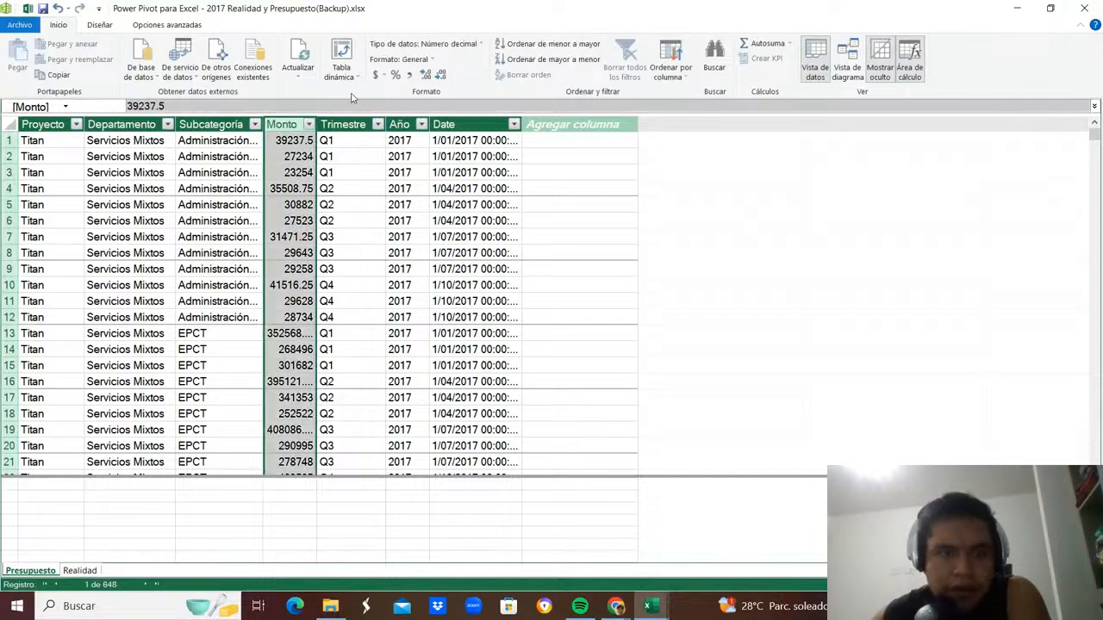
click(387, 75)
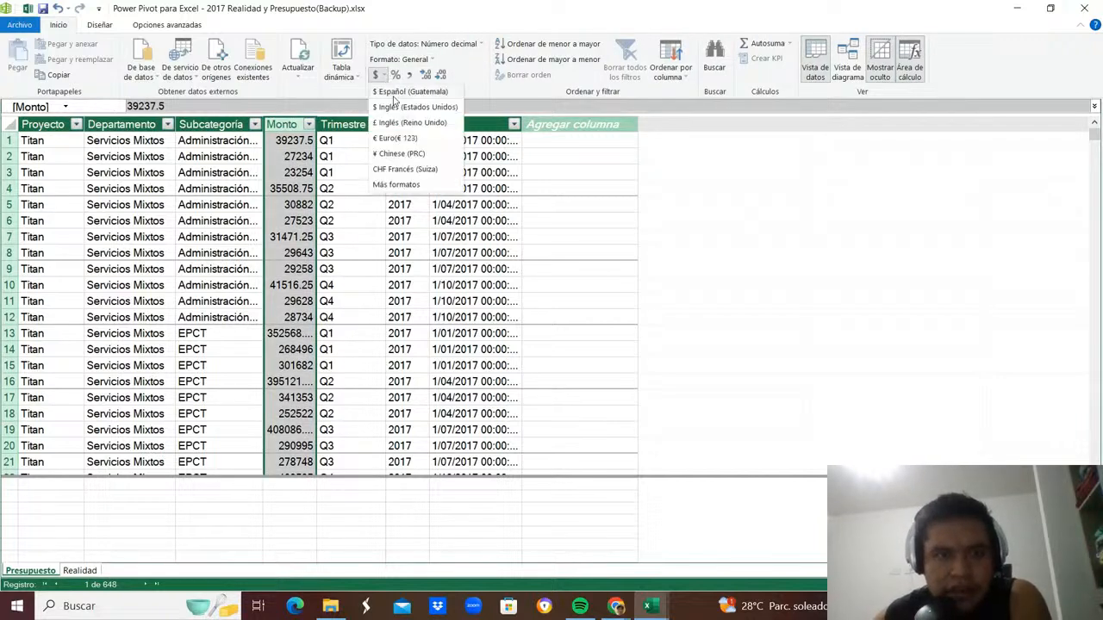
click(389, 109)
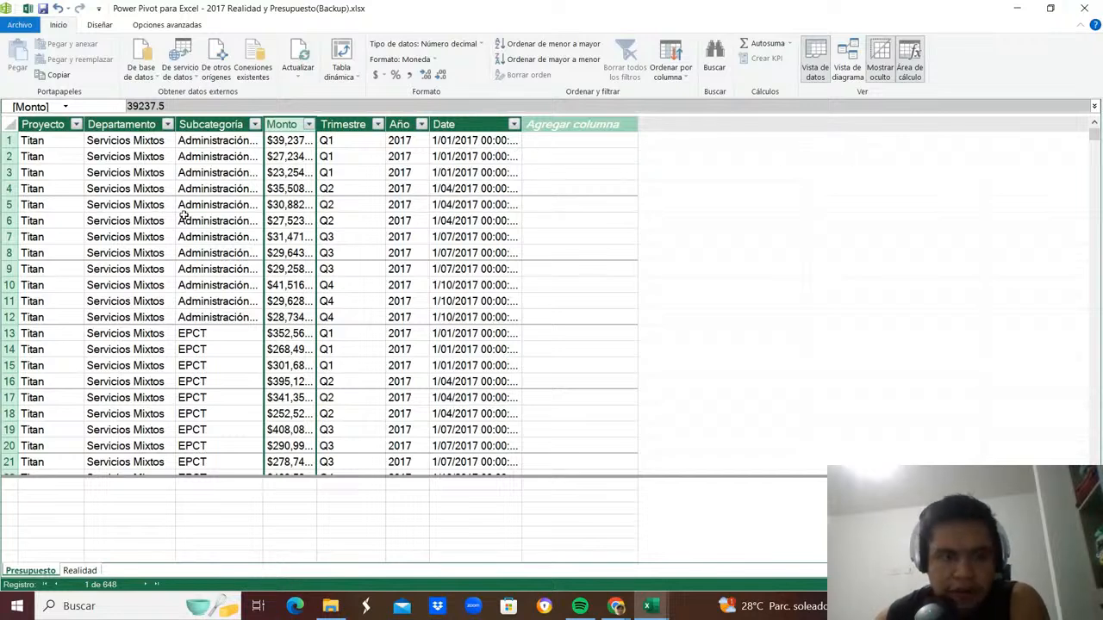
Format the Costo column of the Realidad table as $ Inglés (Estados Unidos) currency, and widen the Costo and Fecha columns to show full values.
click(80, 572)
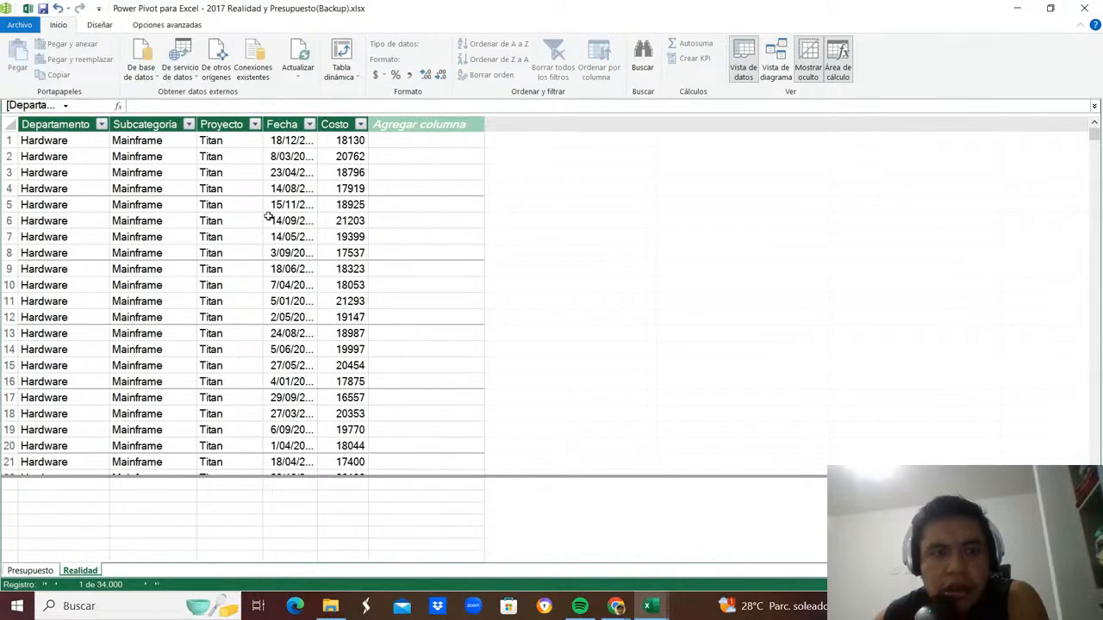
click(348, 190)
click(330, 125)
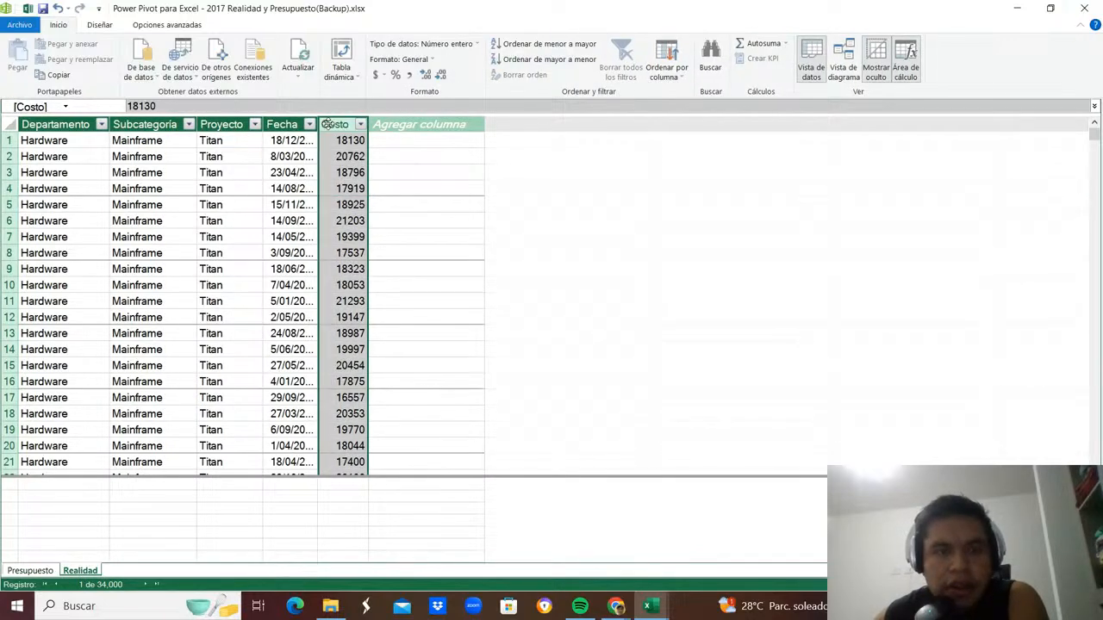
click(382, 75)
click(388, 107)
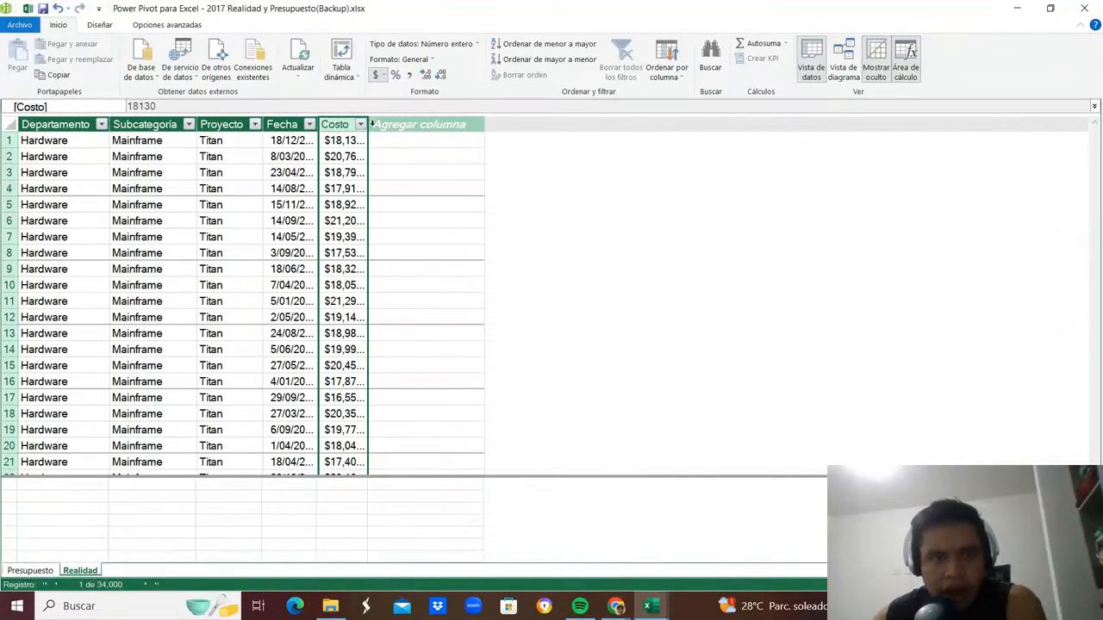
drag(367, 117, 429, 118)
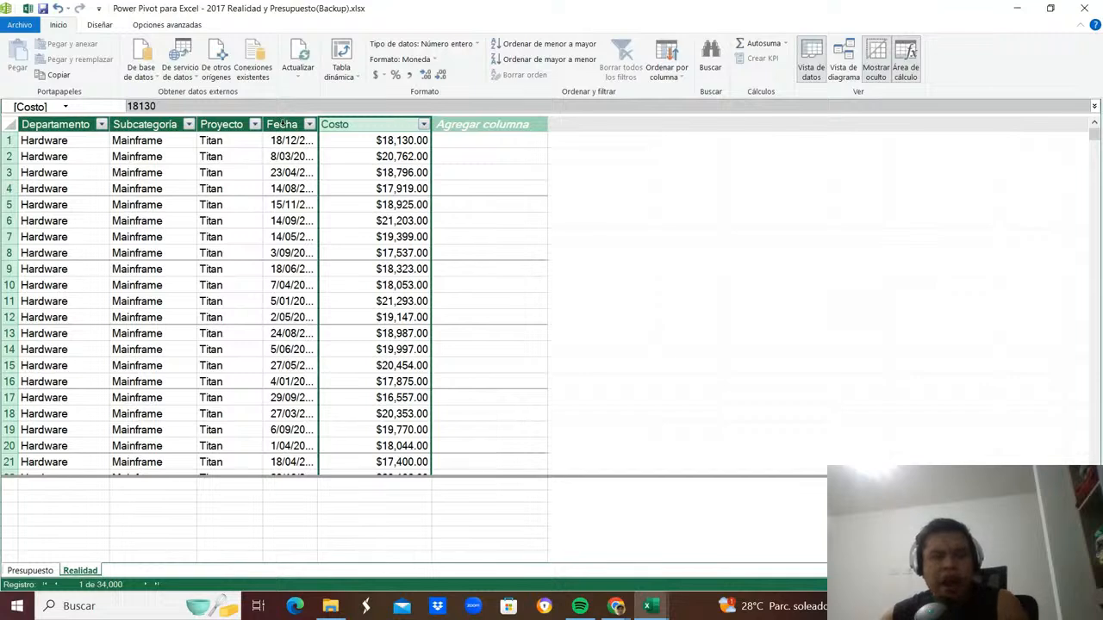
click(283, 124)
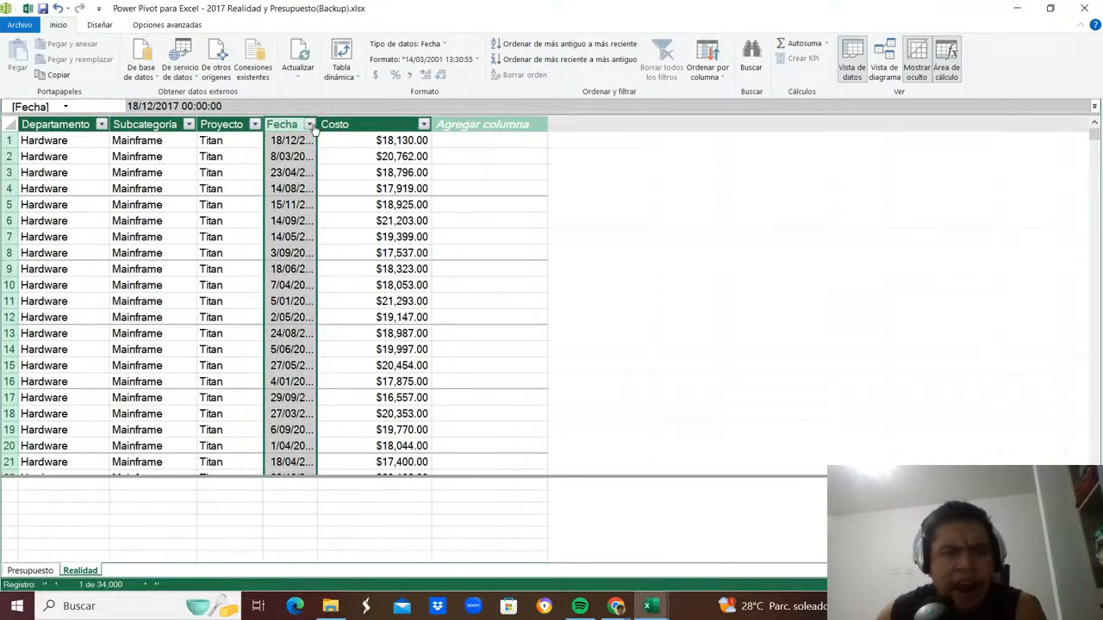
double_click(316, 124)
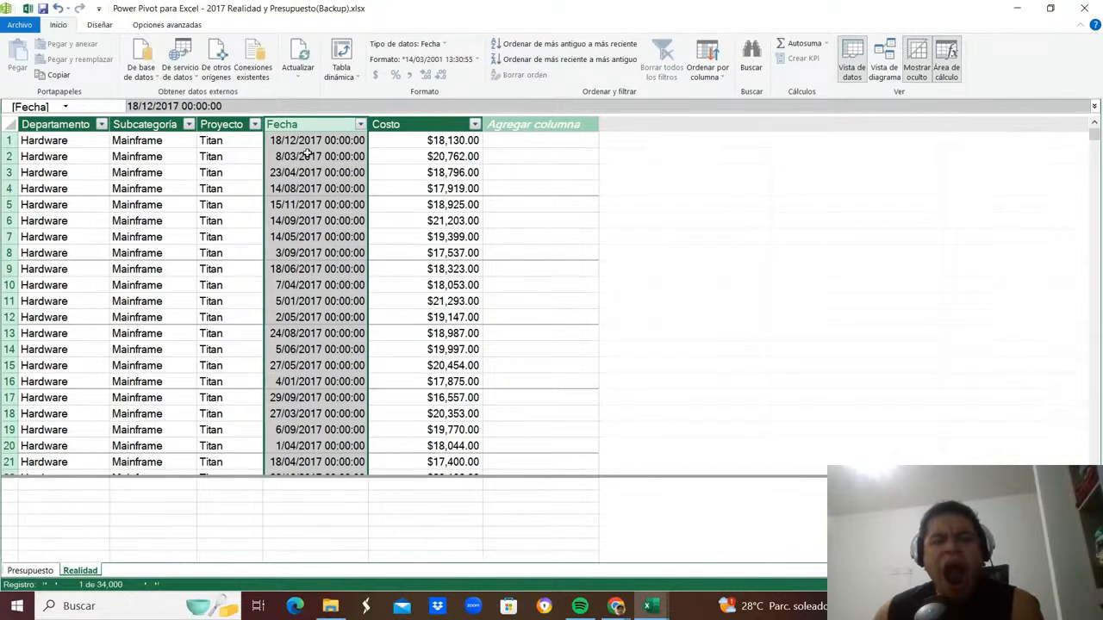
Create a new date table in the data model and check its generated calendar rows.
click(99, 24)
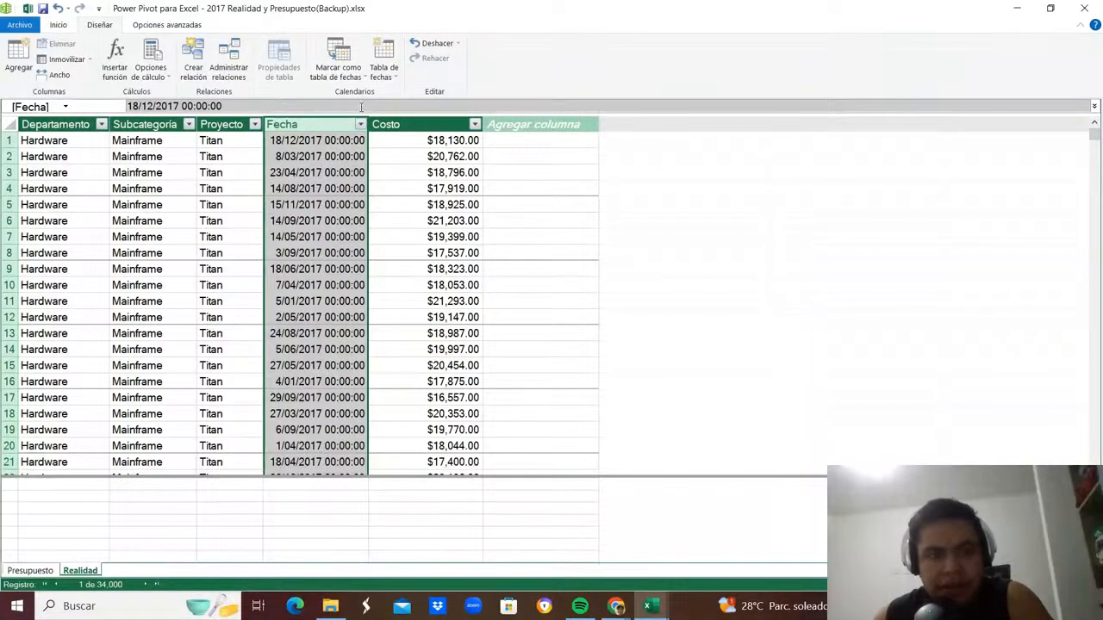
click(392, 85)
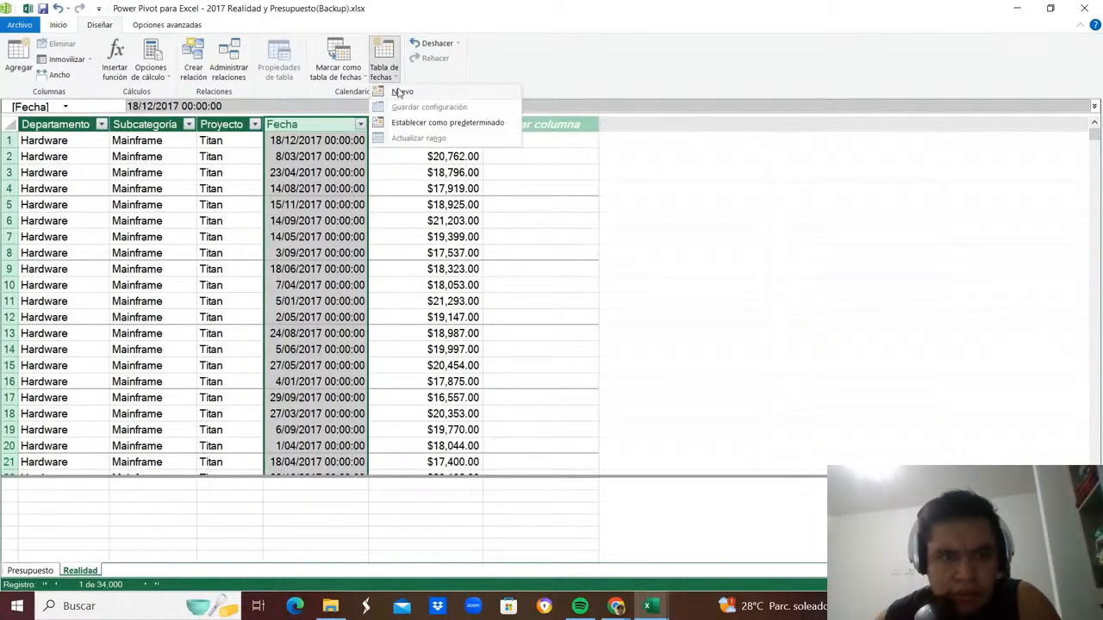
click(400, 92)
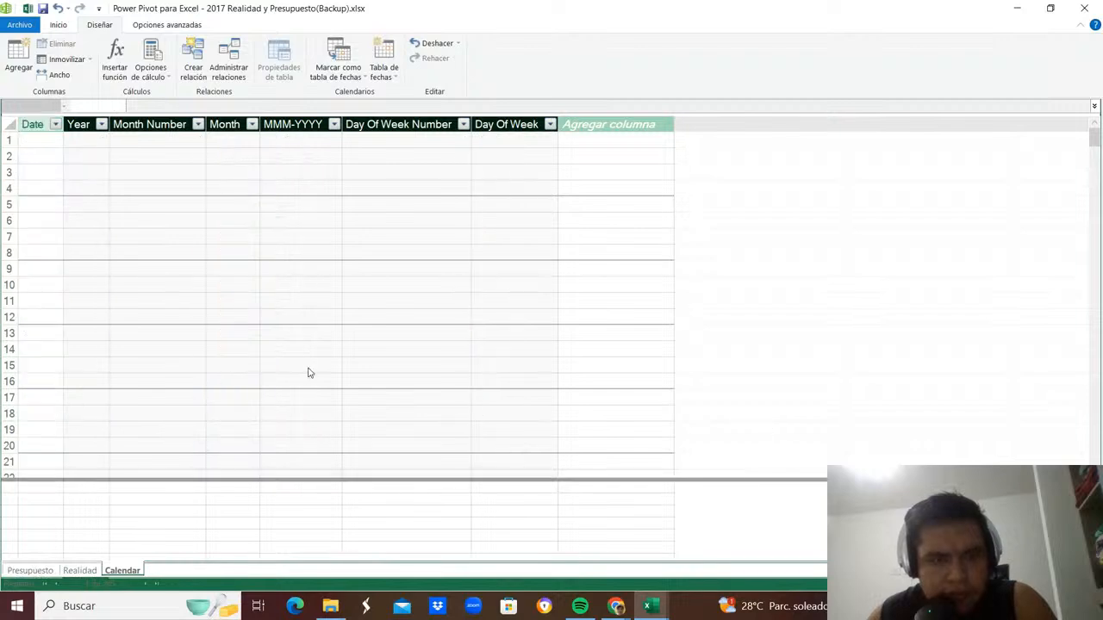
click(559, 303)
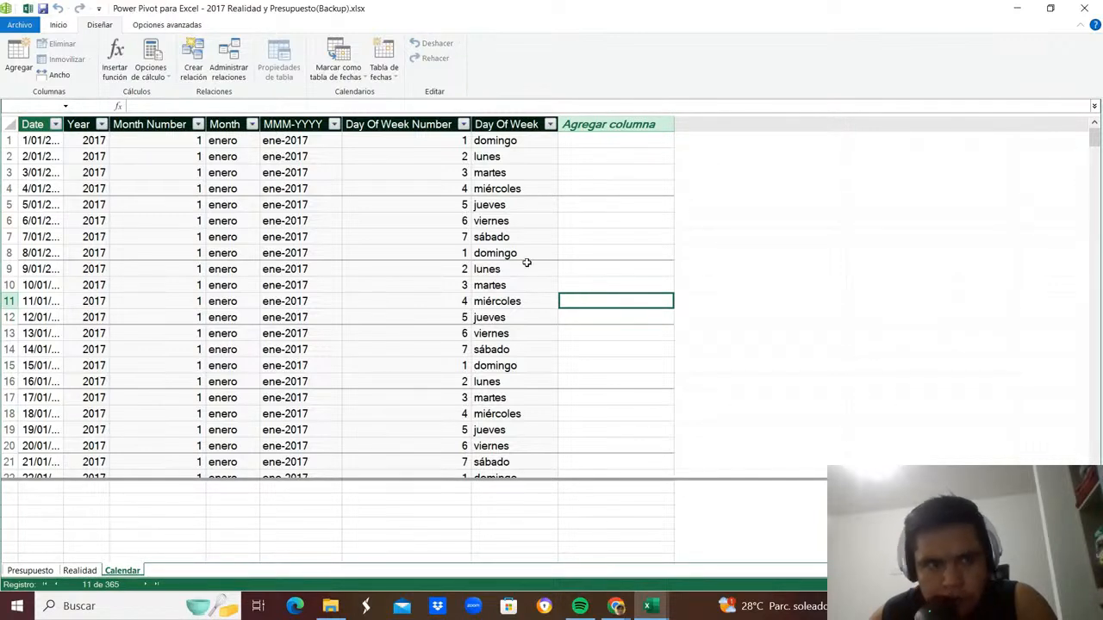
scroll(198, 353, down, 1)
scroll(198, 367, up, 1)
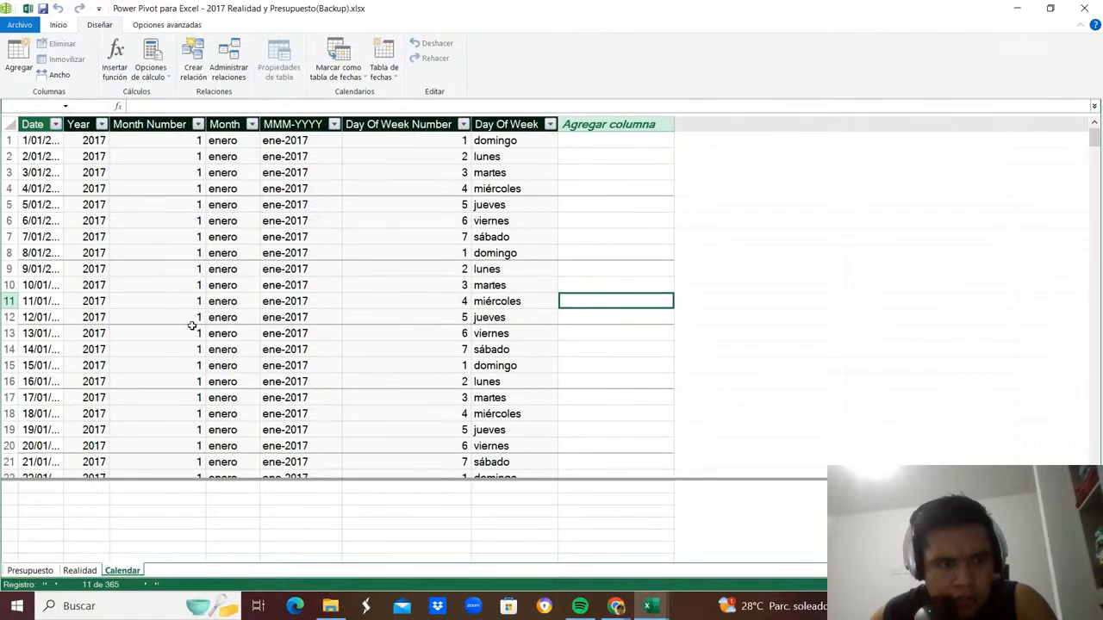
Show the data model as a diagram and move the Calendar table below the repositioned Realidad table.
click(33, 571)
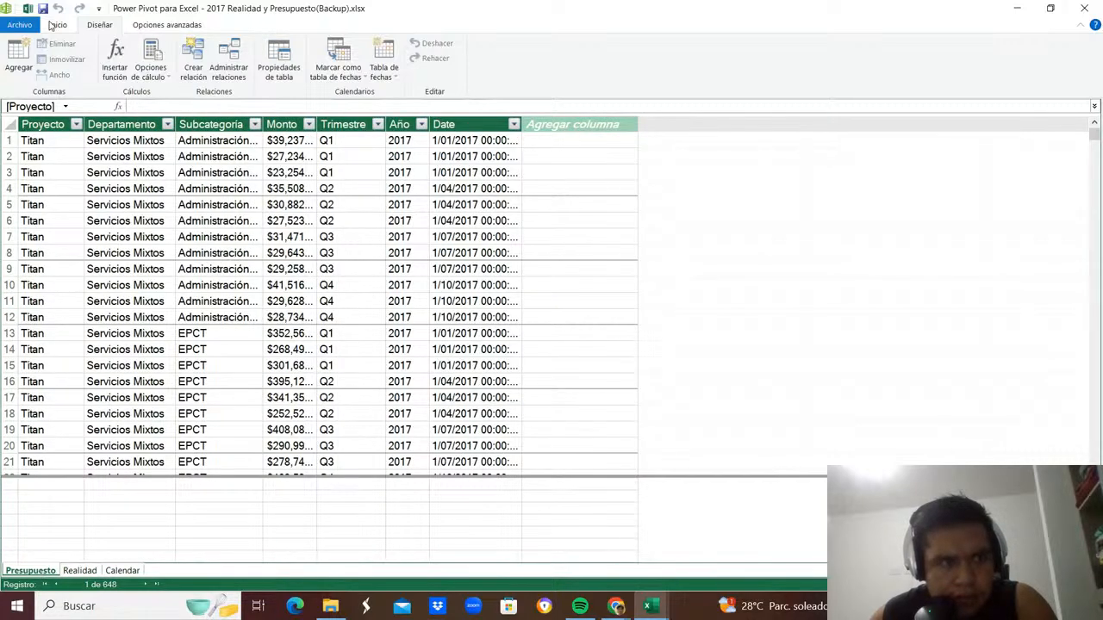
click(56, 26)
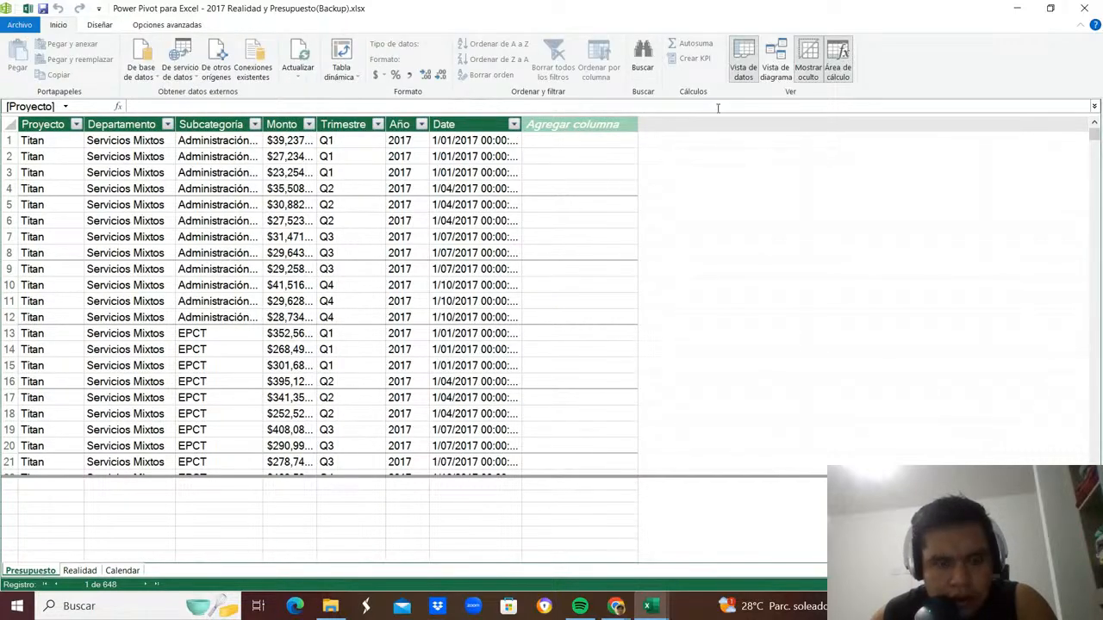
click(776, 58)
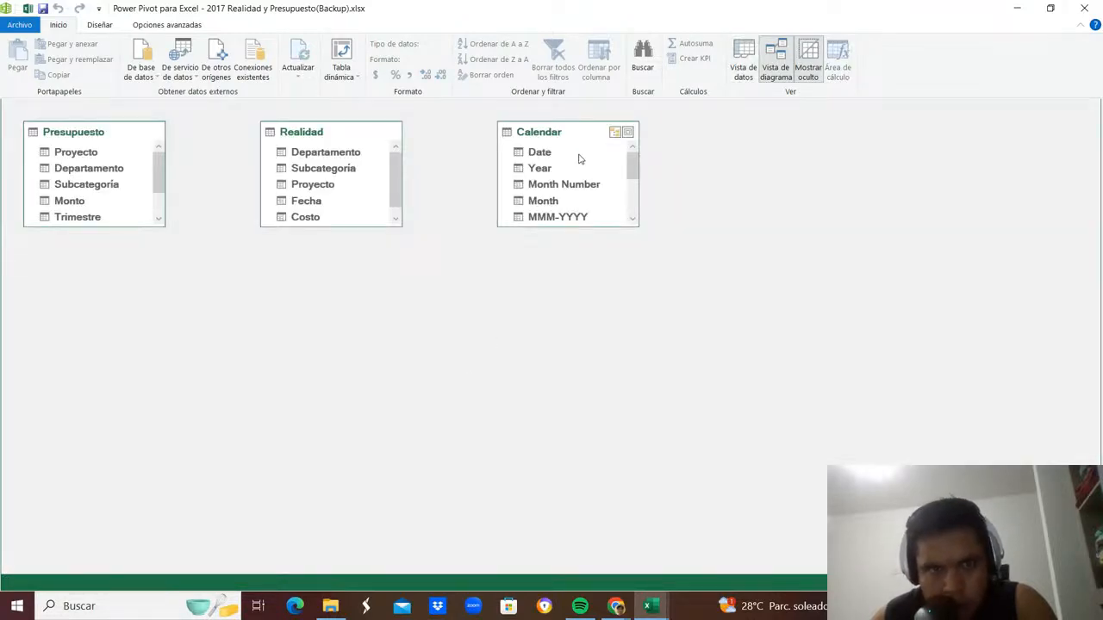
drag(580, 159, 478, 348)
drag(314, 136, 410, 150)
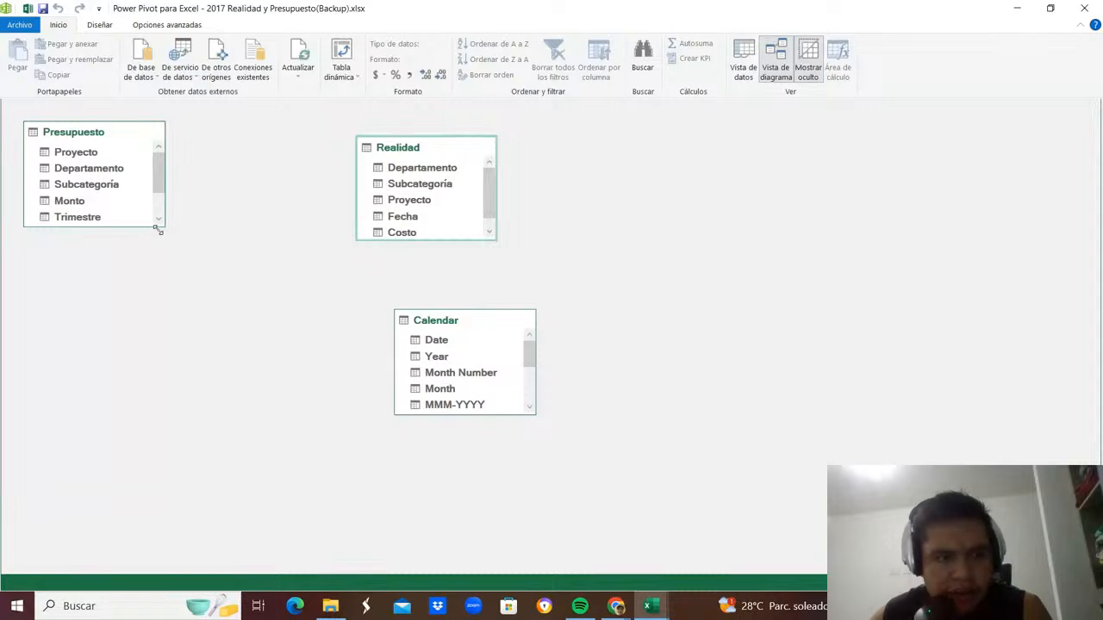
Enlarge the Presupuesto, Realidad and Calendar tables in the diagram so all their fields show.
drag(160, 230, 213, 280)
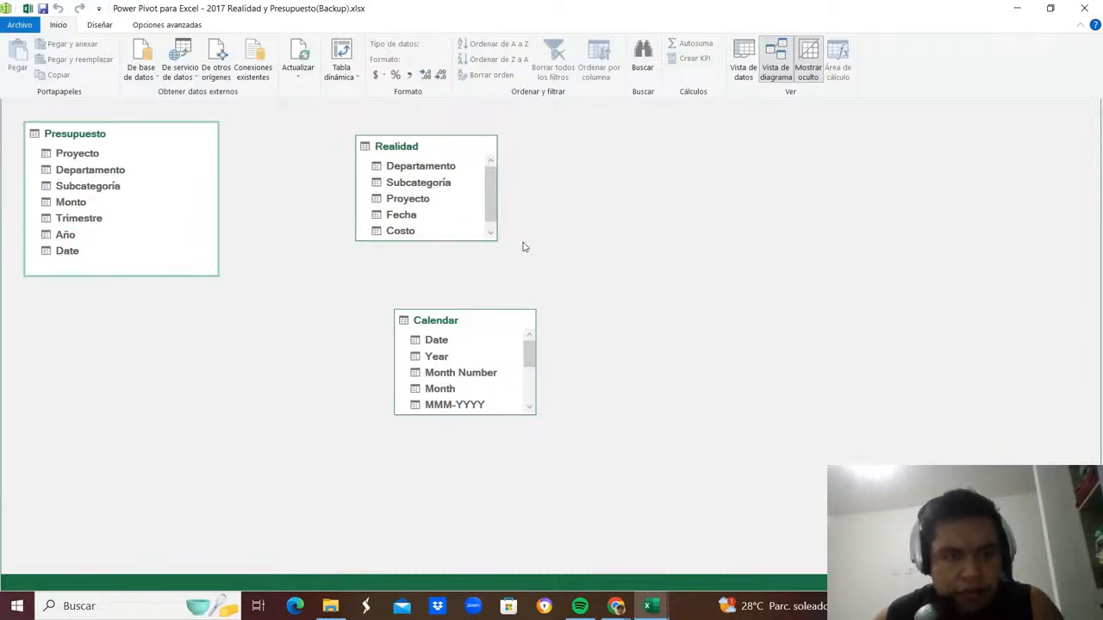
click(498, 237)
drag(495, 244, 487, 296)
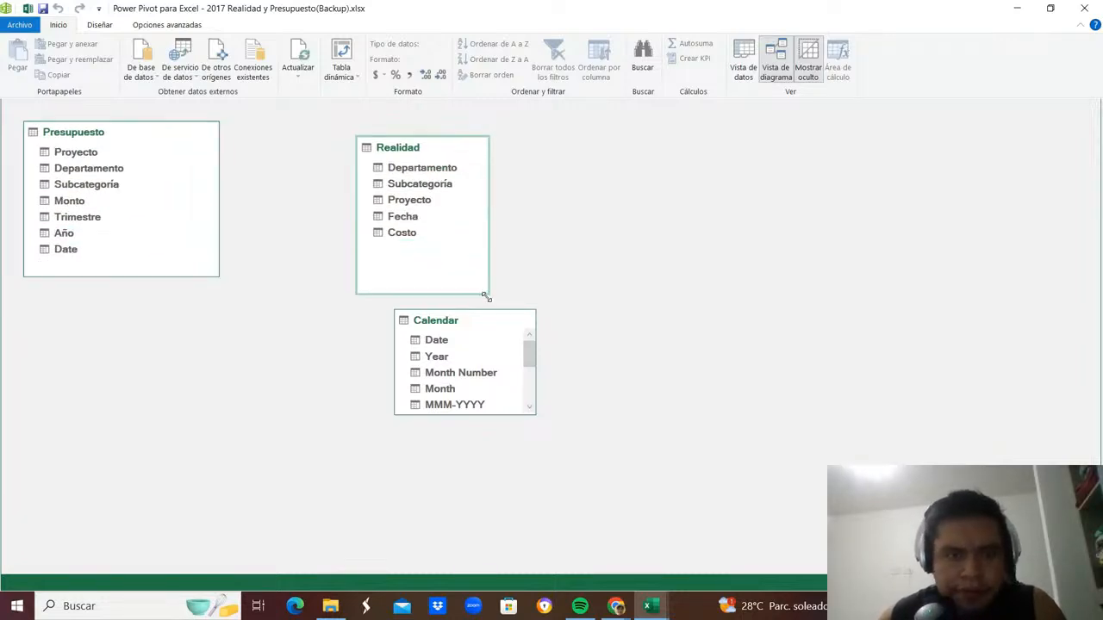
click(495, 340)
drag(532, 413, 569, 523)
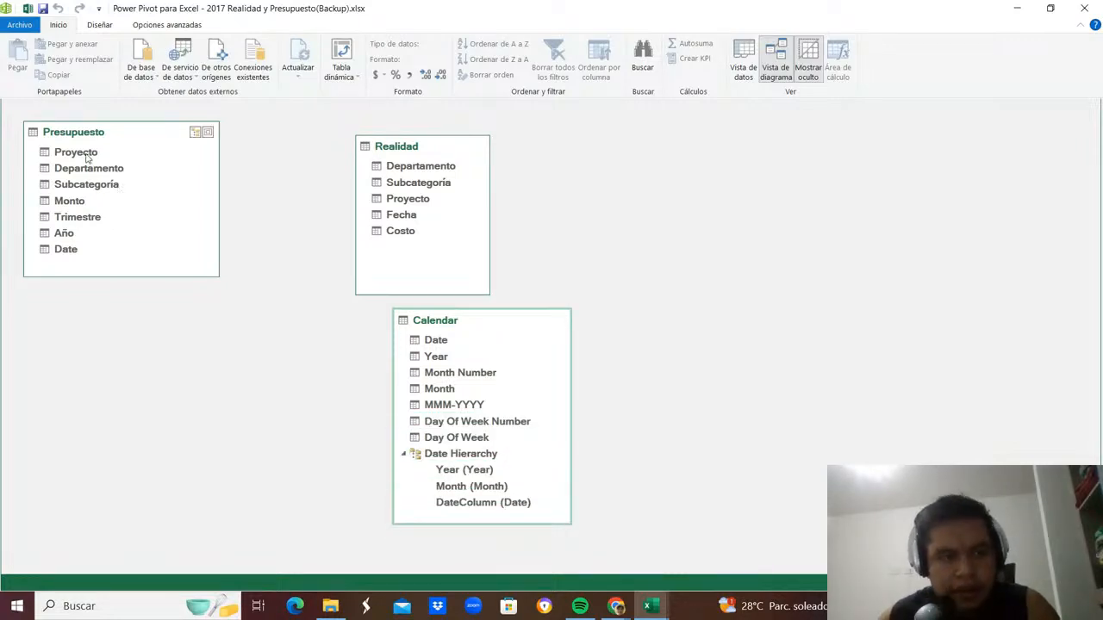
Try to relate the Proyecto and Departamento fields of Presupuesto to the matching fields of Realidad.
drag(87, 158, 405, 205)
click(705, 325)
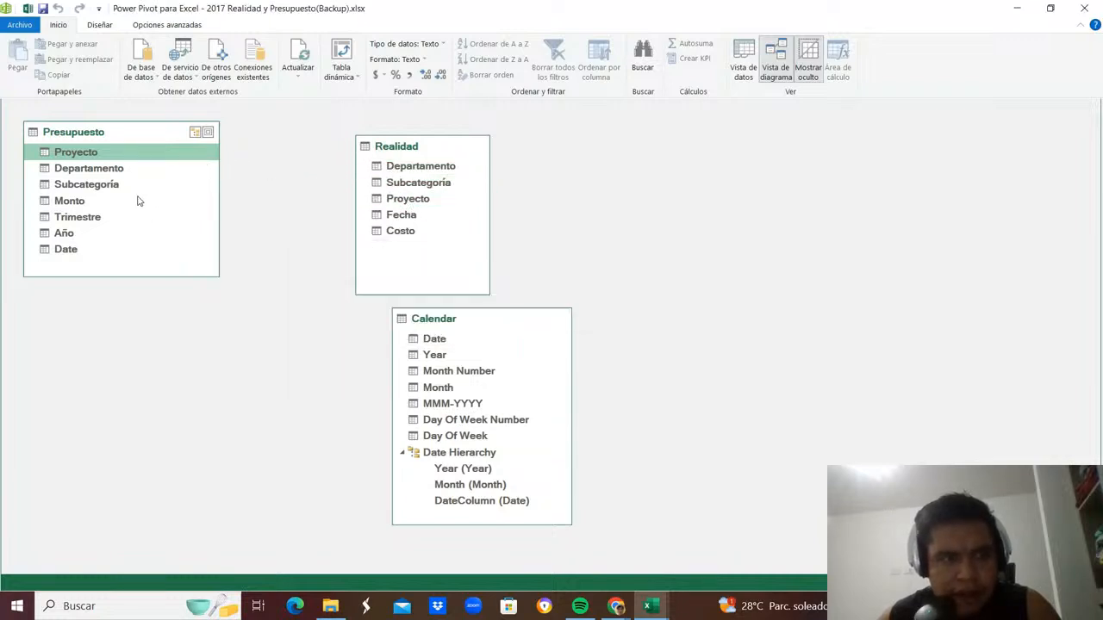
drag(118, 176, 403, 168)
click(705, 325)
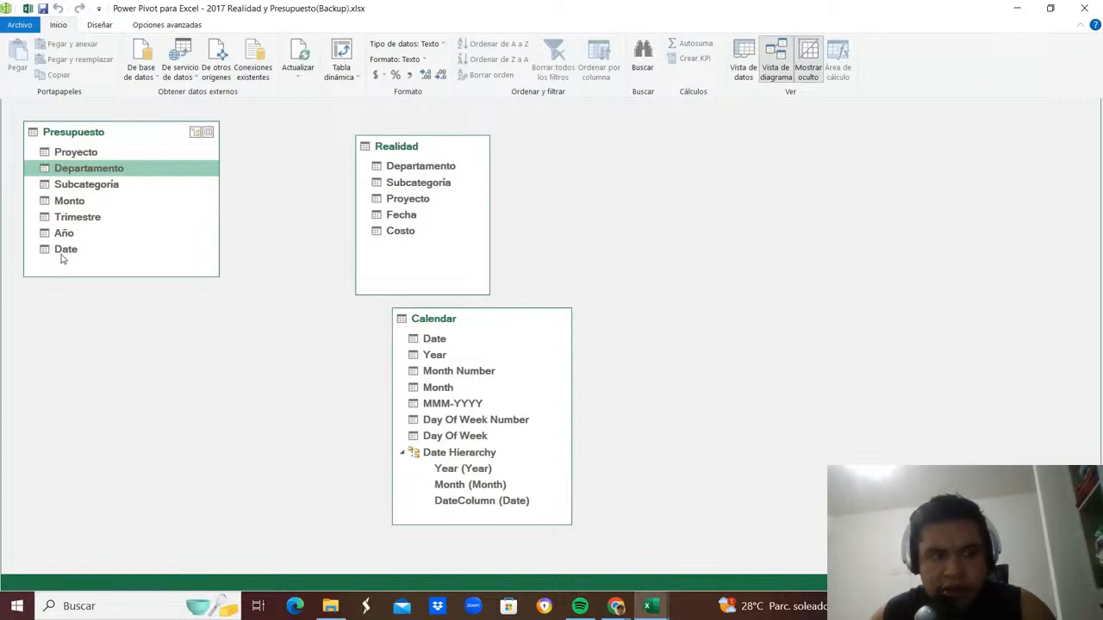
click(118, 252)
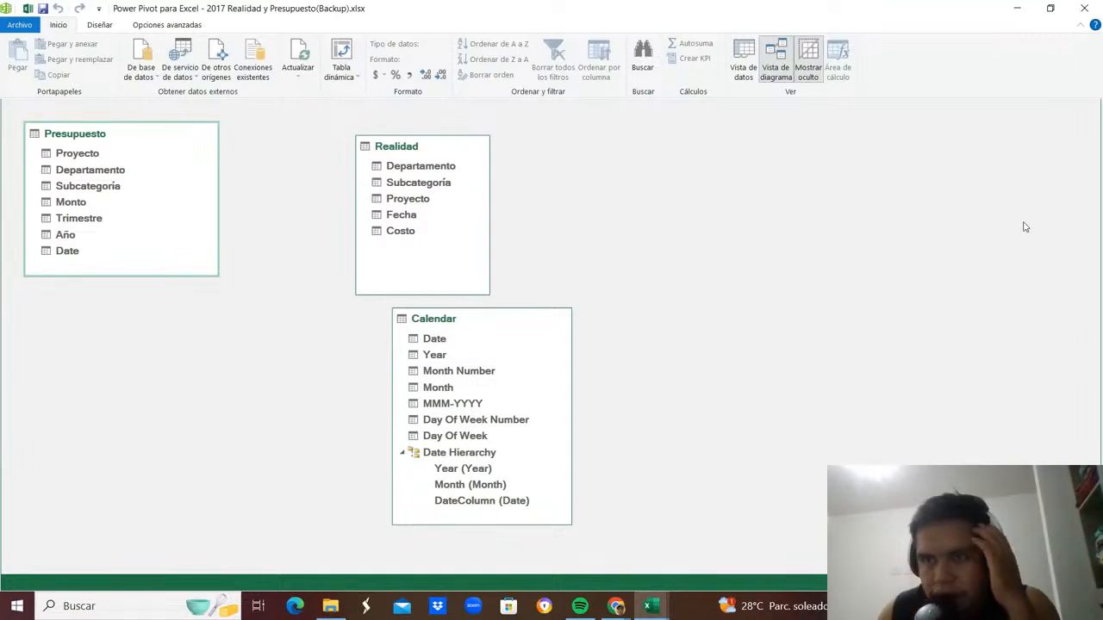
Close the data model window and return to the Realidad worksheet.
click(1084, 8)
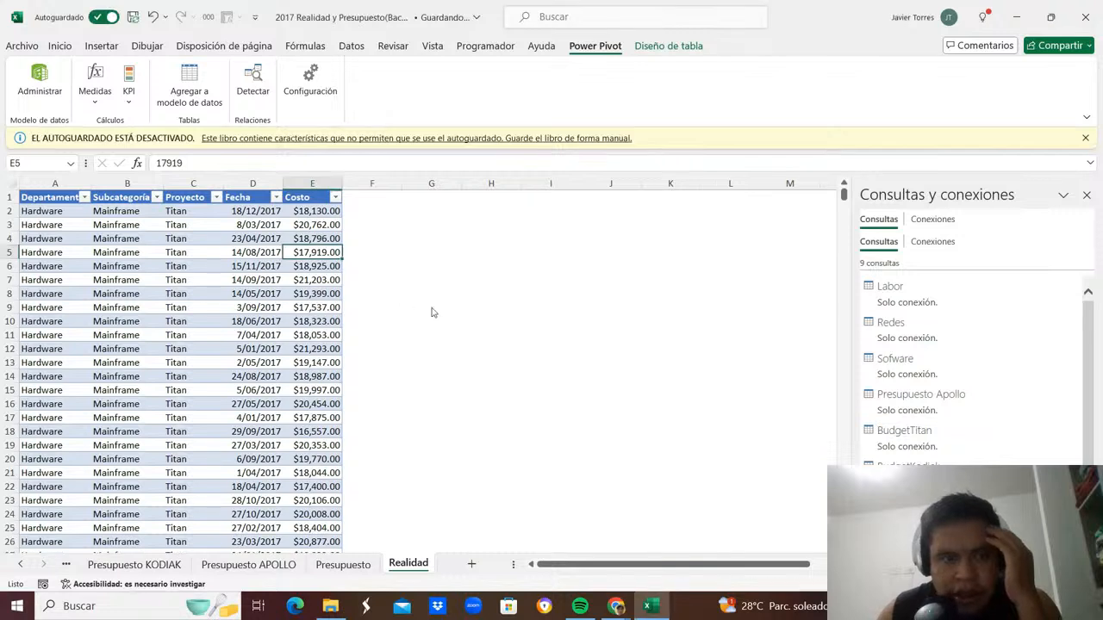
click(465, 310)
click(448, 312)
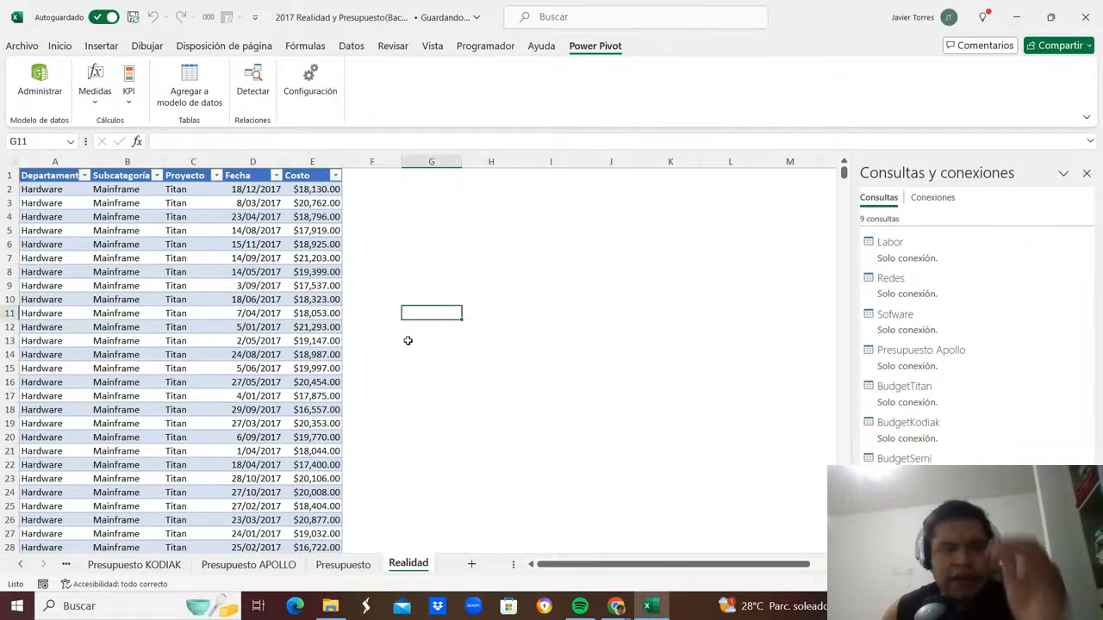
Copy the whole Departamento and Subcategoría columns of the Realidad table, including their headers.
click(145, 314)
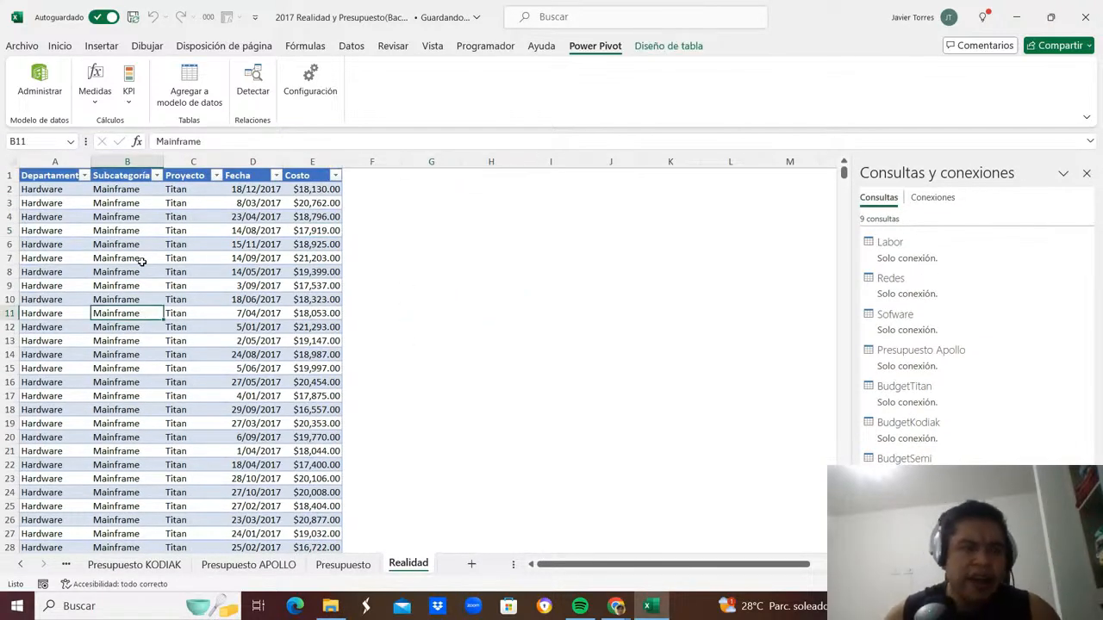
key(ctrl+Home)
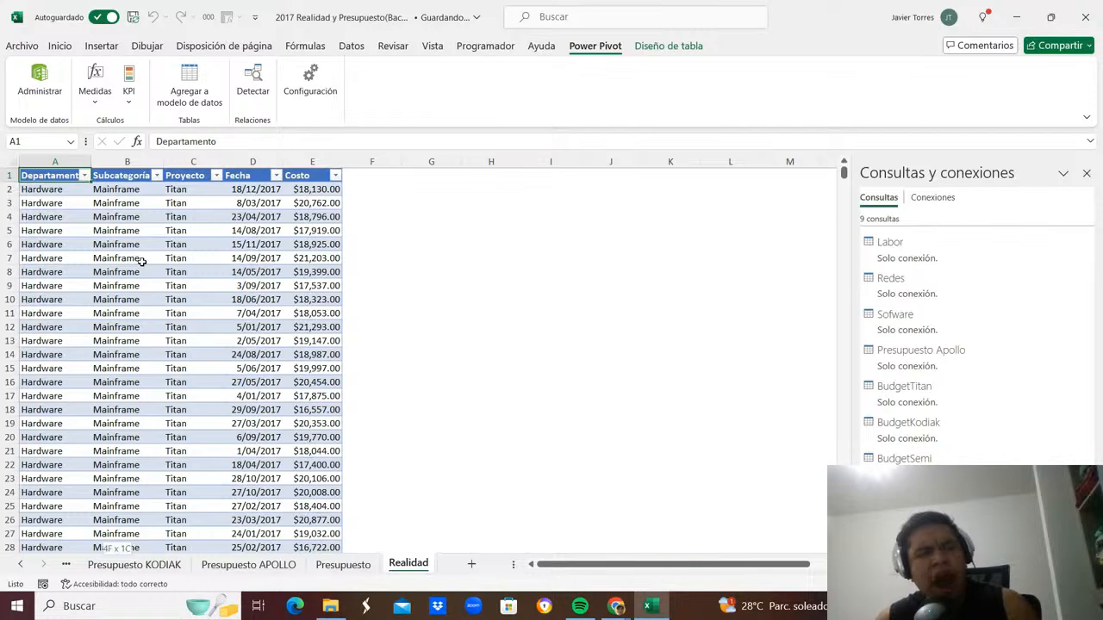
key(ctrl+shift+Down)
key(shift+Right)
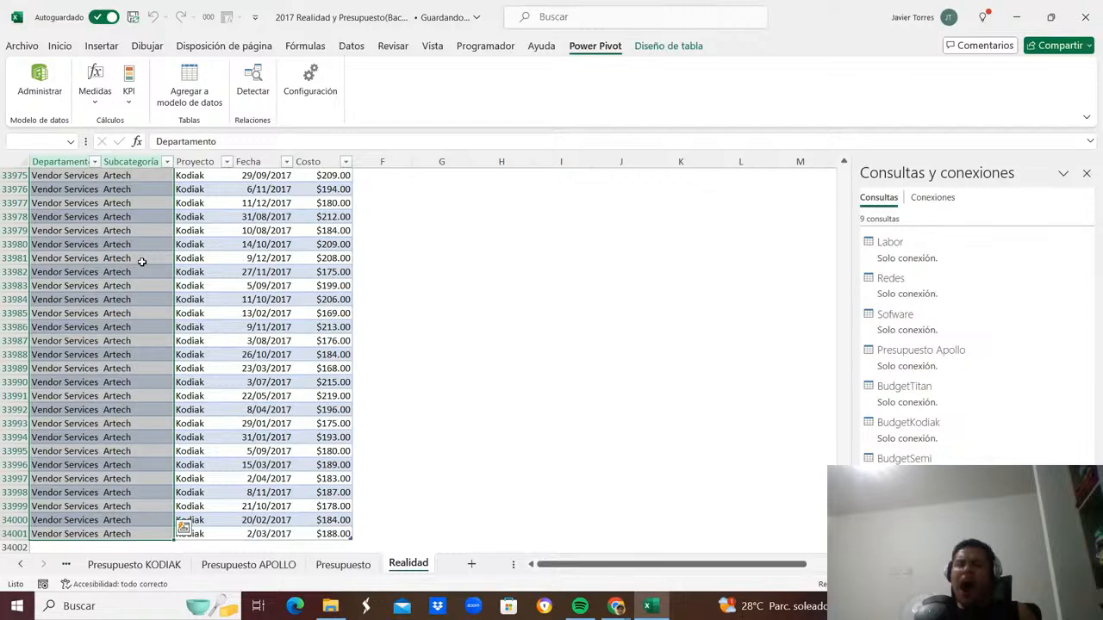
key(ctrl+c)
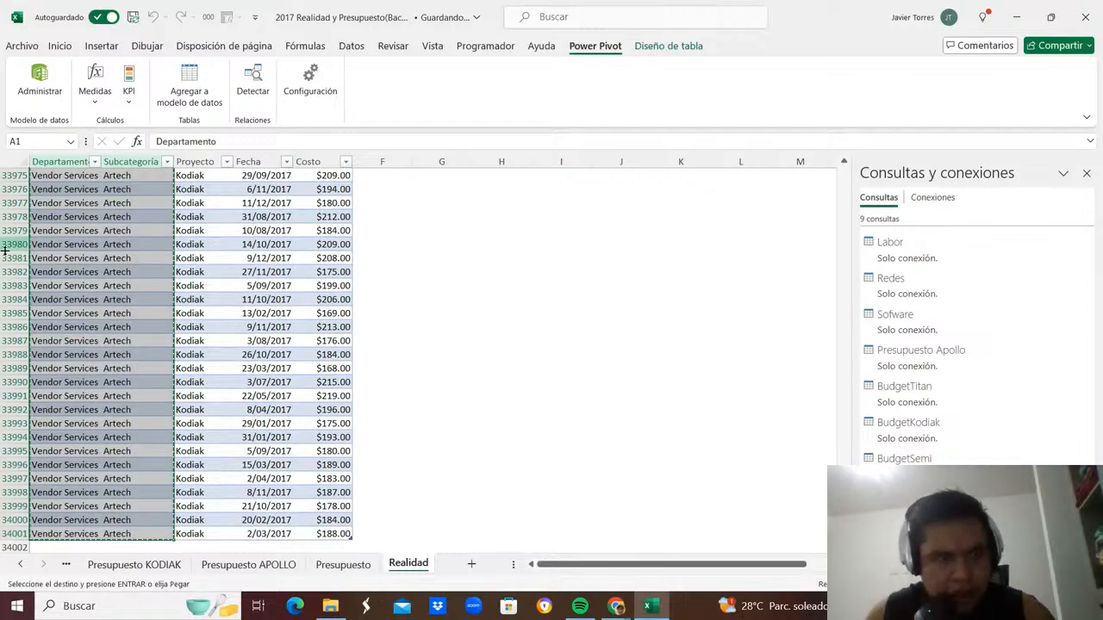
Look through the copied rows near the end of the Realidad table, and return to its first data row.
scroll(146, 293, up, 7)
scroll(153, 320, down, 12)
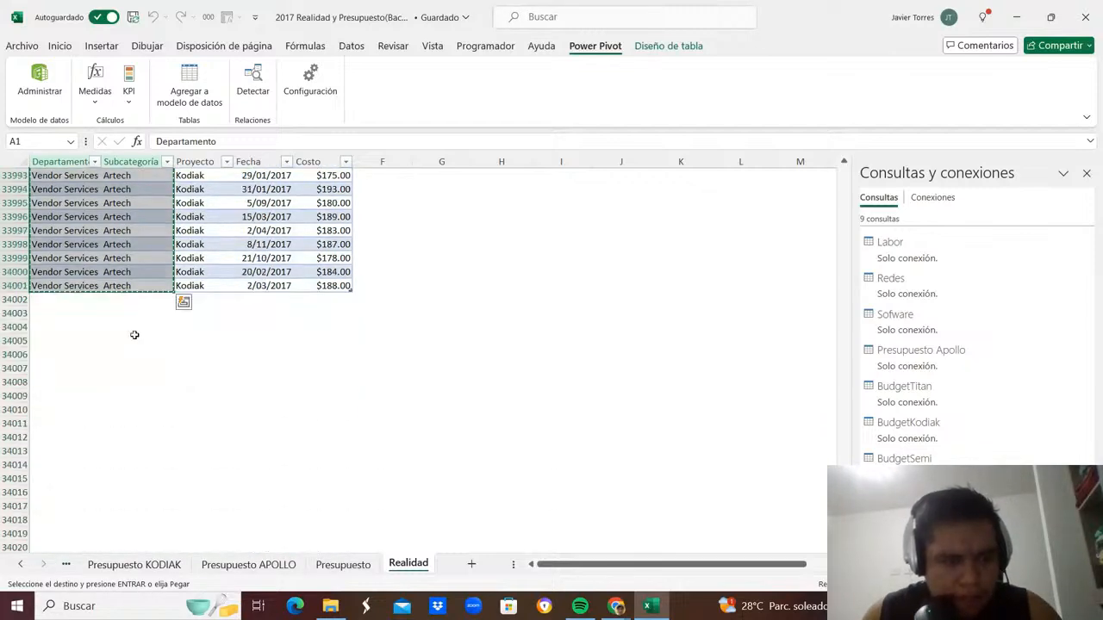
scroll(101, 211, up, 20)
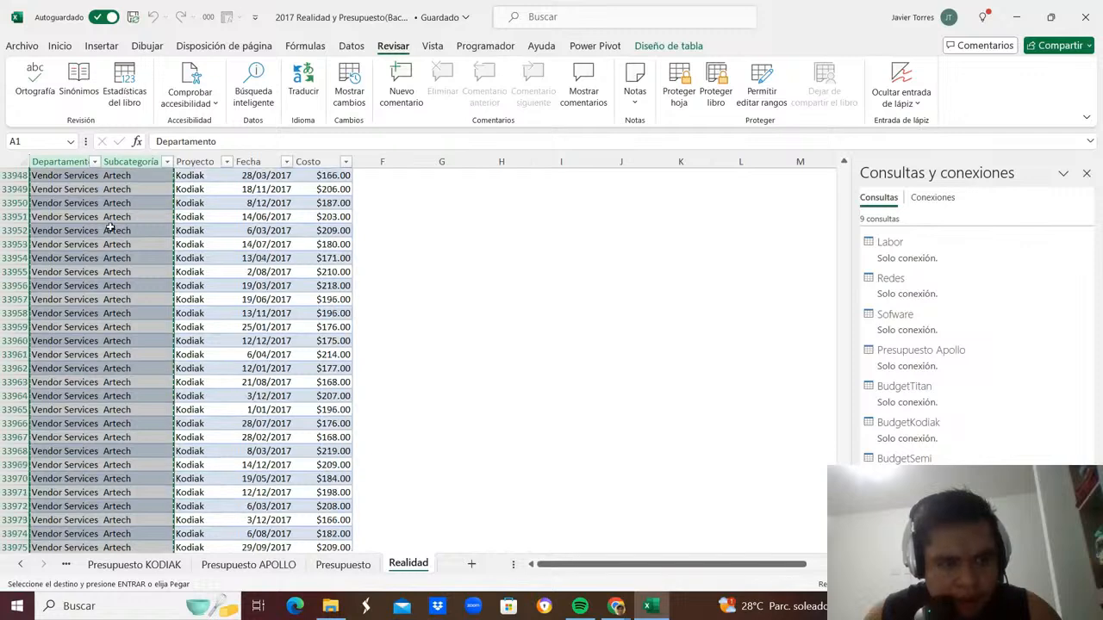
scroll(98, 211, up, 15)
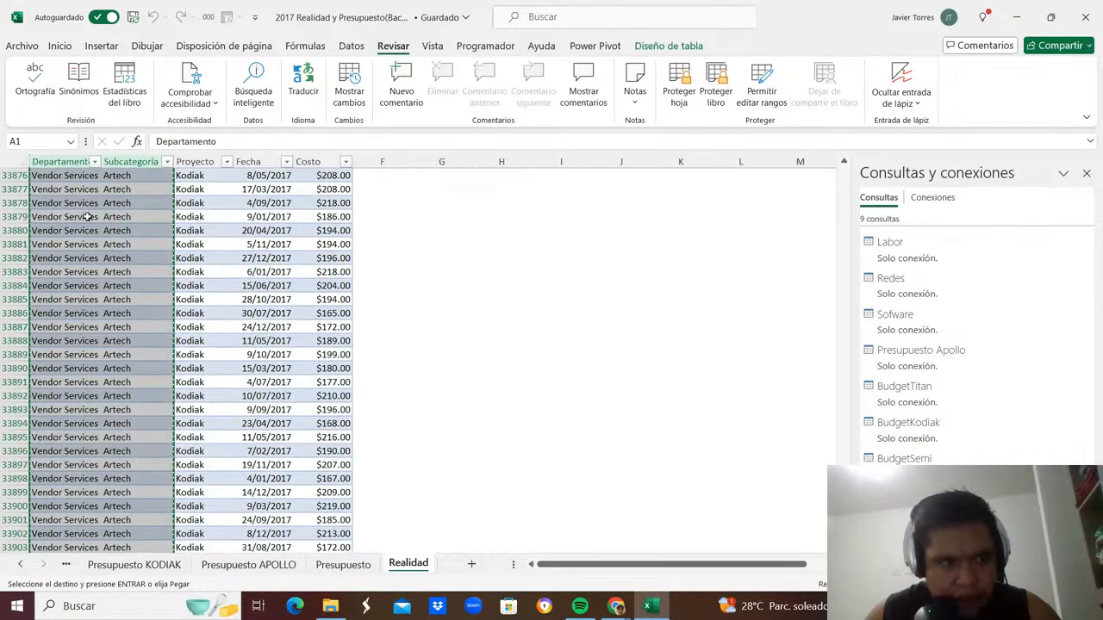
scroll(90, 218, up, 3)
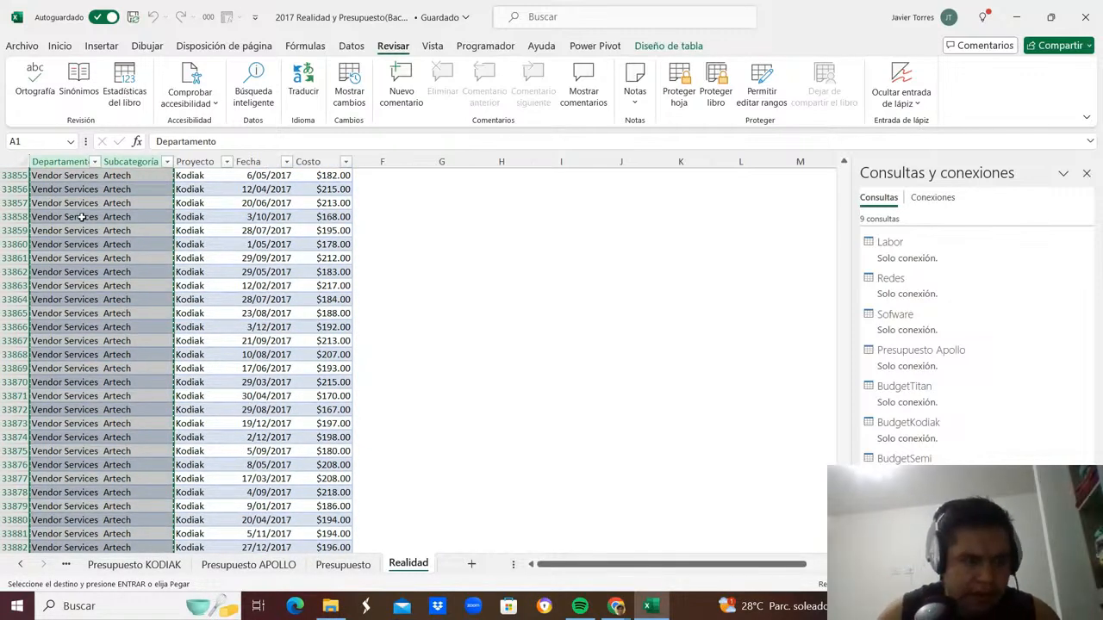
key(ctrl+Home)
key(Right)
key(Down)
key(Left)
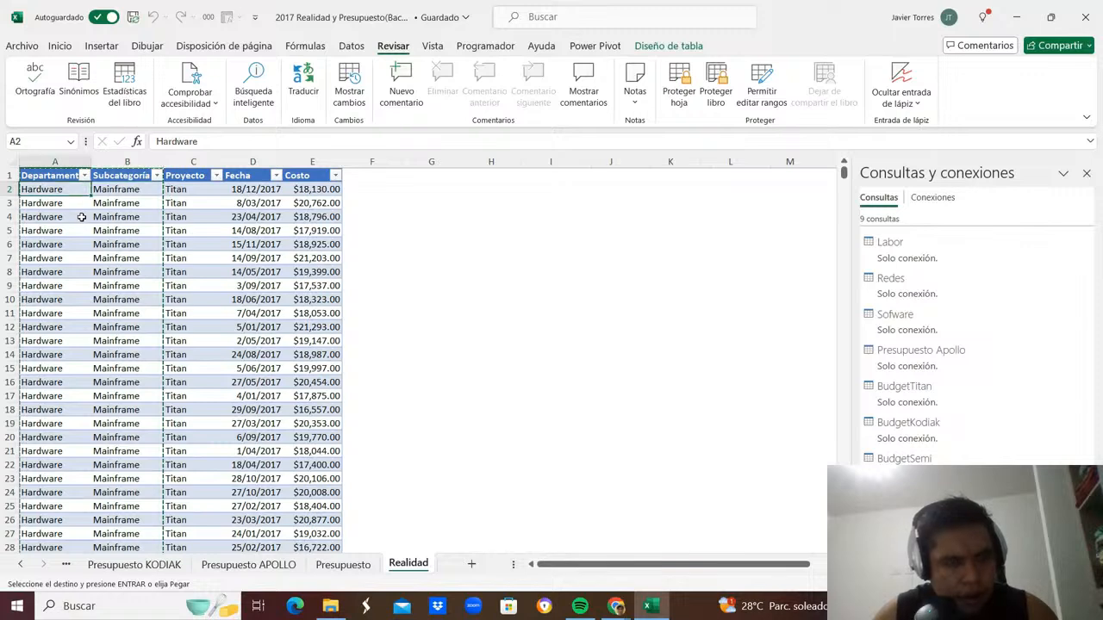
Examine the list of department values in the Departamento filter of the Realidad table, leaving every value selected.
key(Up)
key(Right)
key(alt+Down)
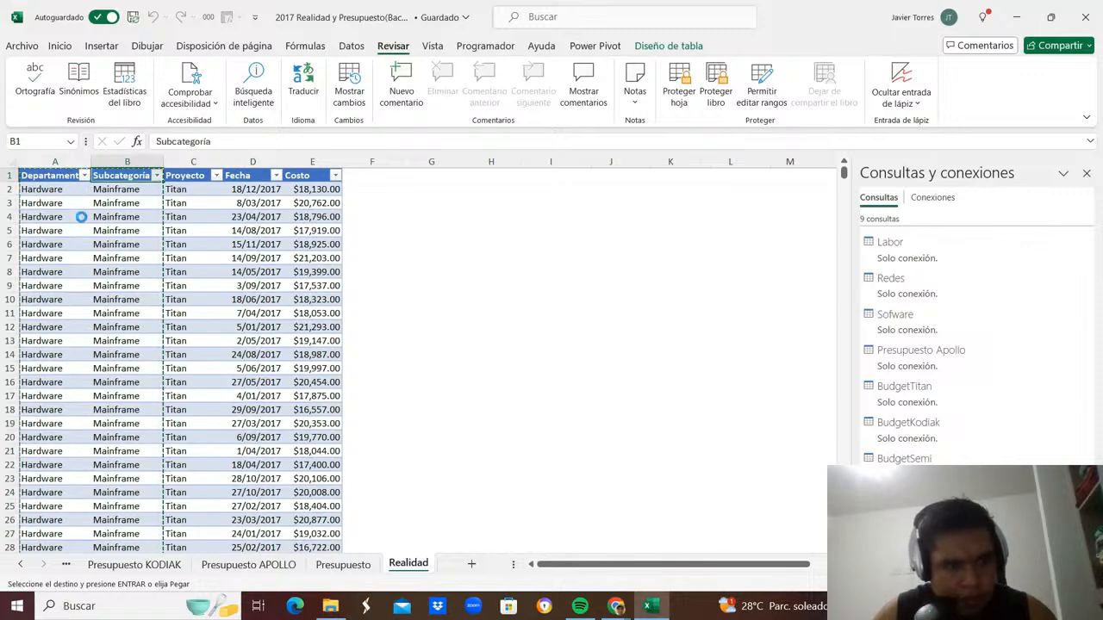
key(Escape)
key(Left)
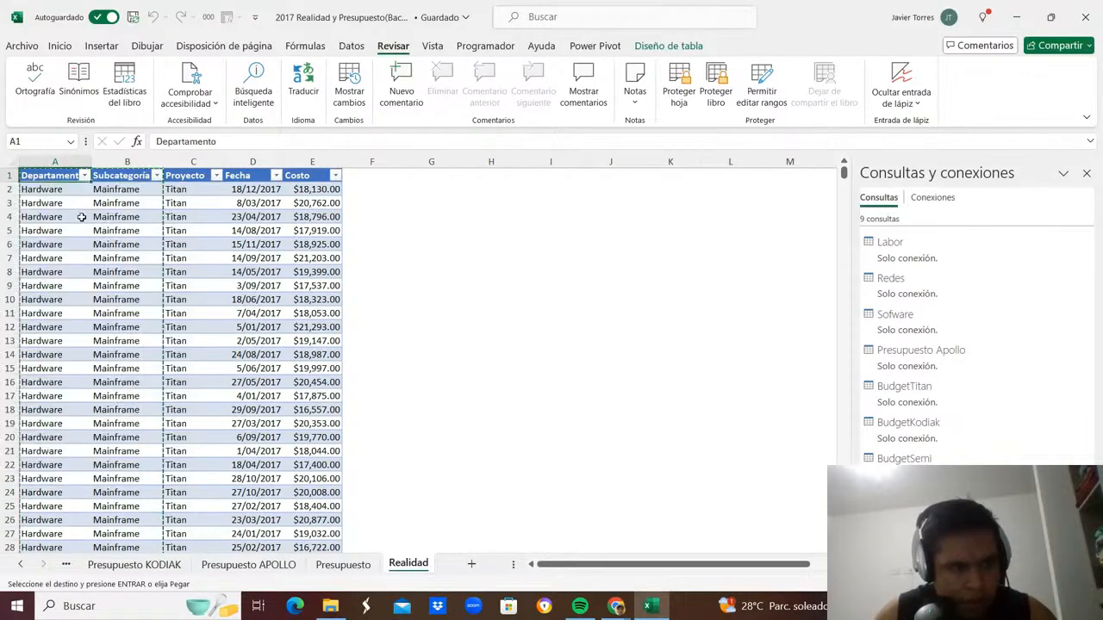
key(alt+Down)
key(Down)
key(Down)
key(Down)
key(Down)
key(Down)
key(Down)
key(Down)
key(Down)
key(Down)
key(Down)
key(Down)
key(Down)
key(Down)
key(Down)
key(Down)
key(Down)
key(Down)
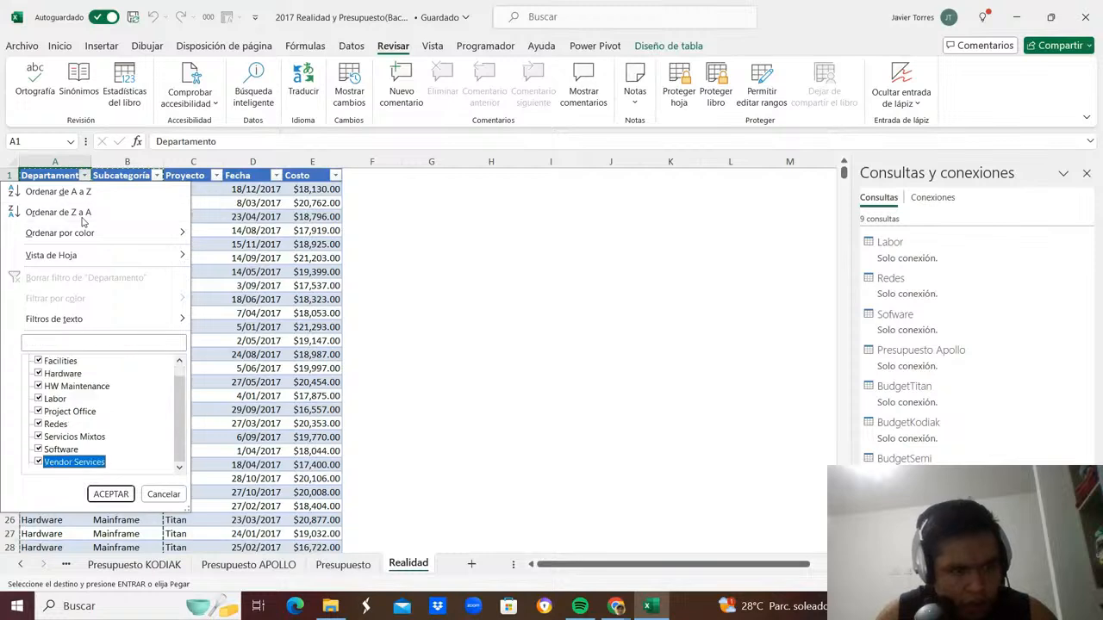
key(Return)
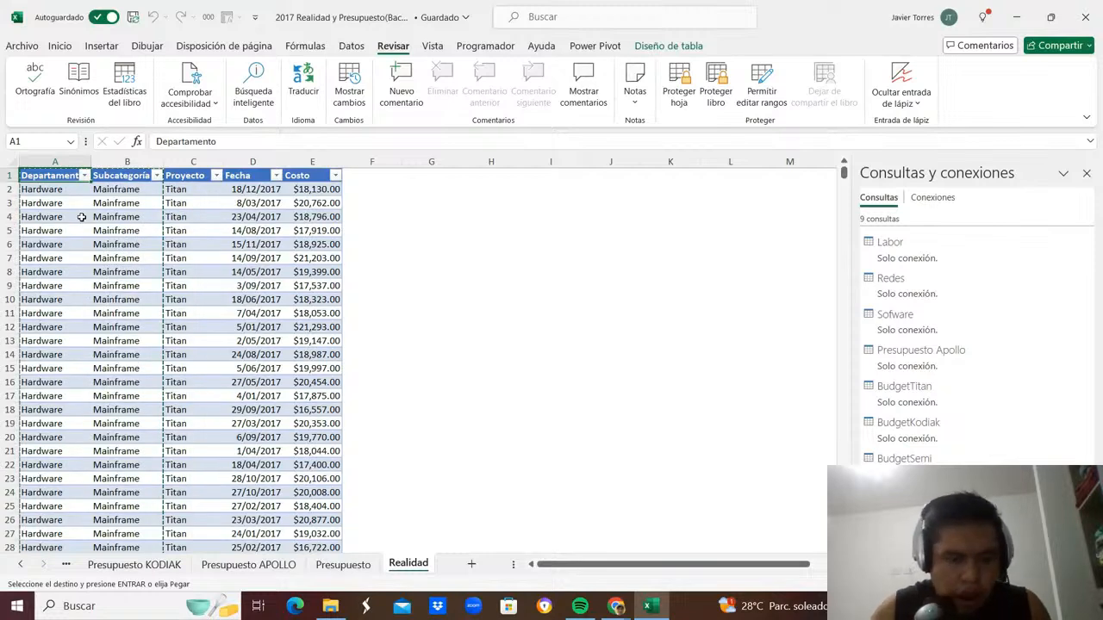
Add a new worksheet and paste the copied Departamento and Subcategoría columns starting at cell E2.
click(471, 563)
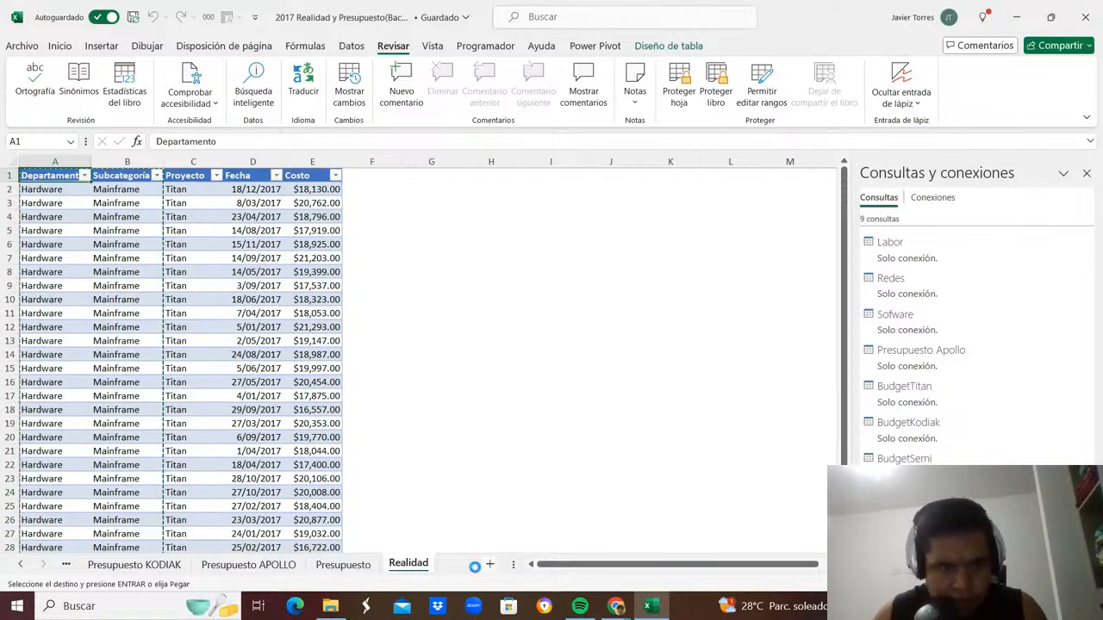
click(305, 189)
key(ctrl+v)
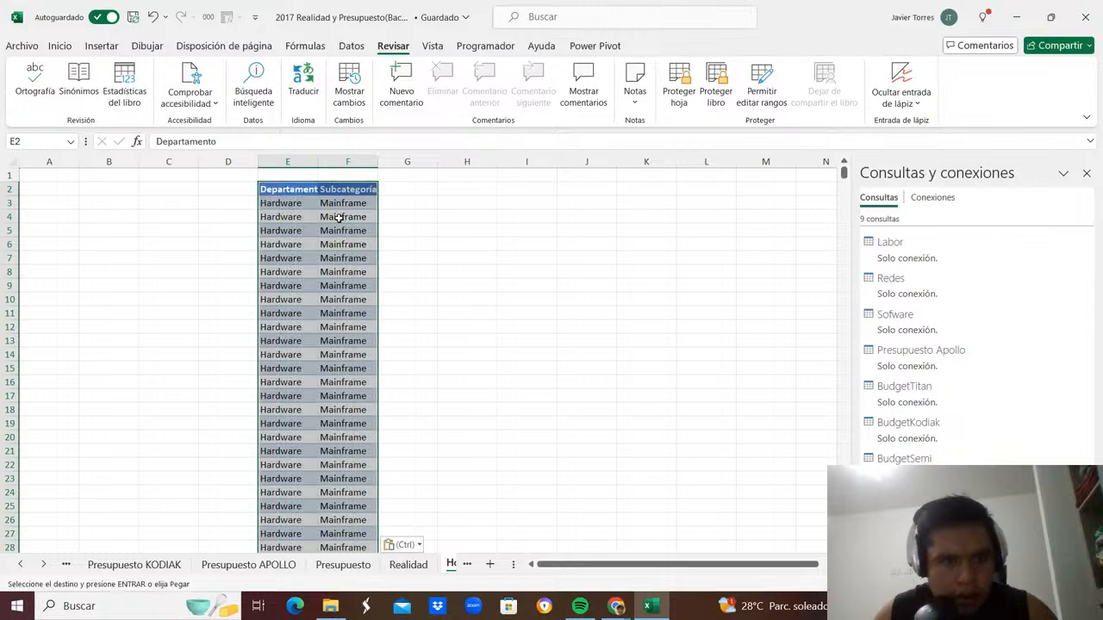
Delete the empty first row above the pasted columns on the new worksheet.
shift+click(298, 175)
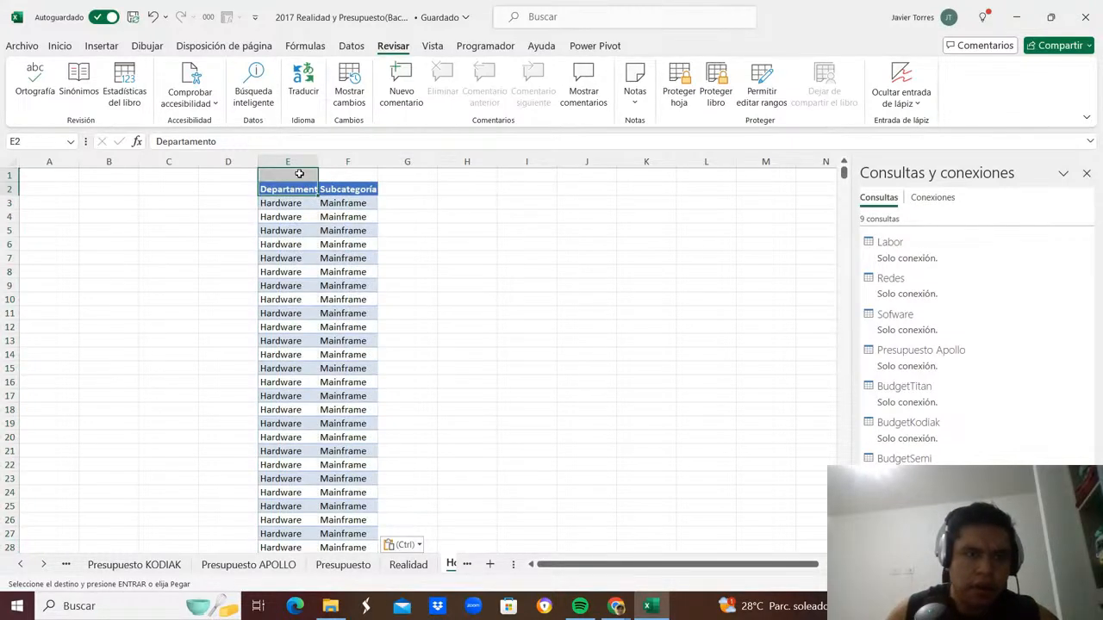
key(shift+space)
click(299, 174)
key(shift+space)
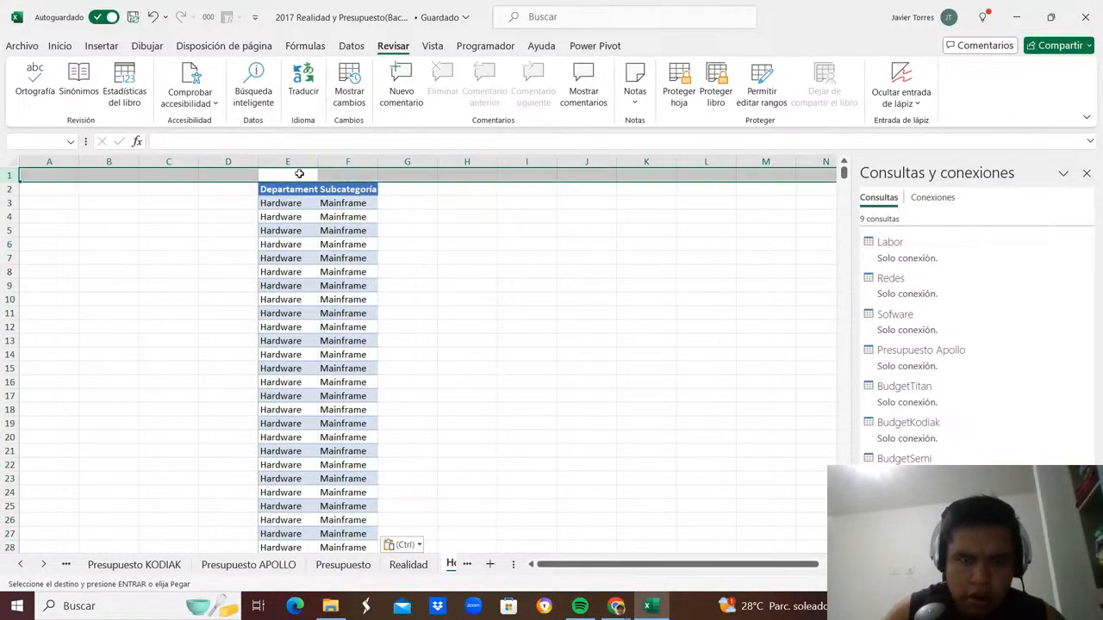
key(ctrl+minus)
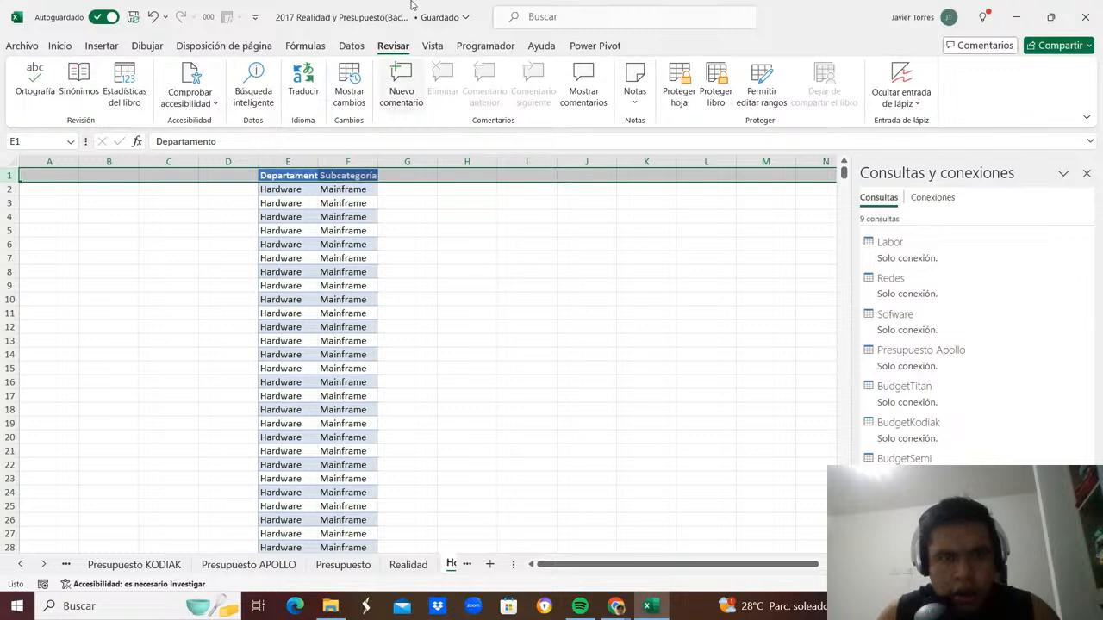
Hide the gridlines of the new worksheet and freeze its top row.
click(431, 46)
click(457, 86)
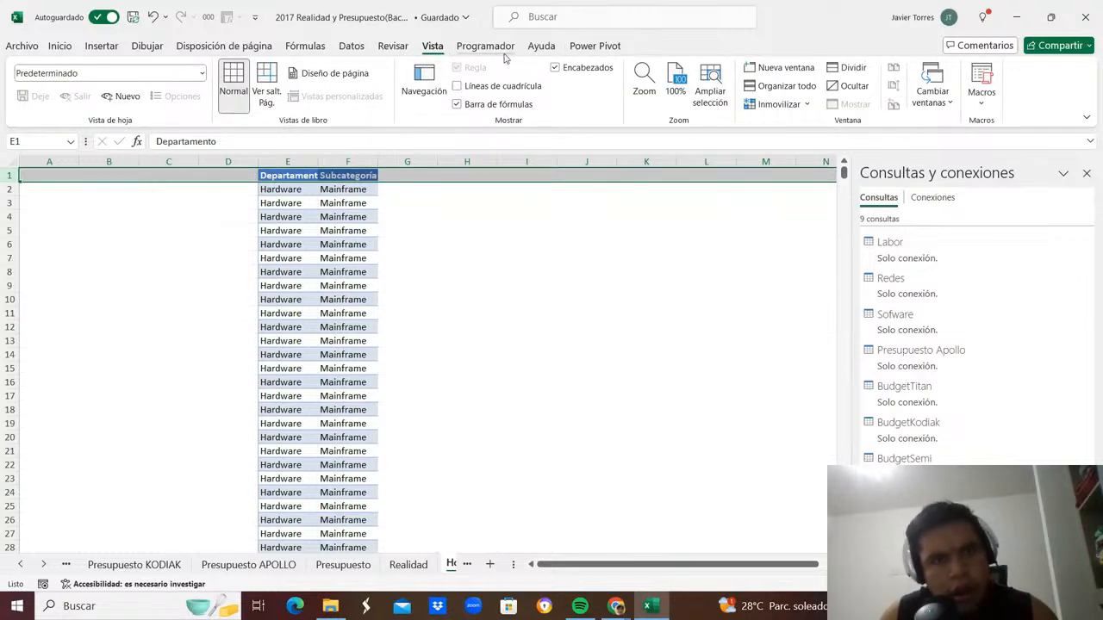
click(774, 105)
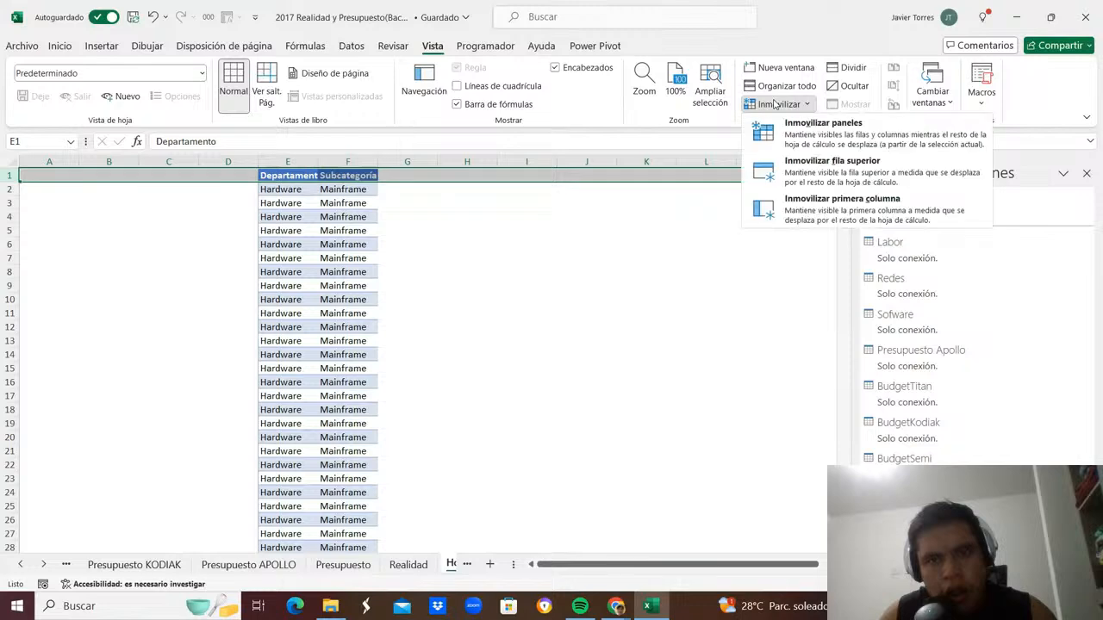
click(810, 168)
Select the first empty cell below the pasted Departamento data, E34002.
click(360, 298)
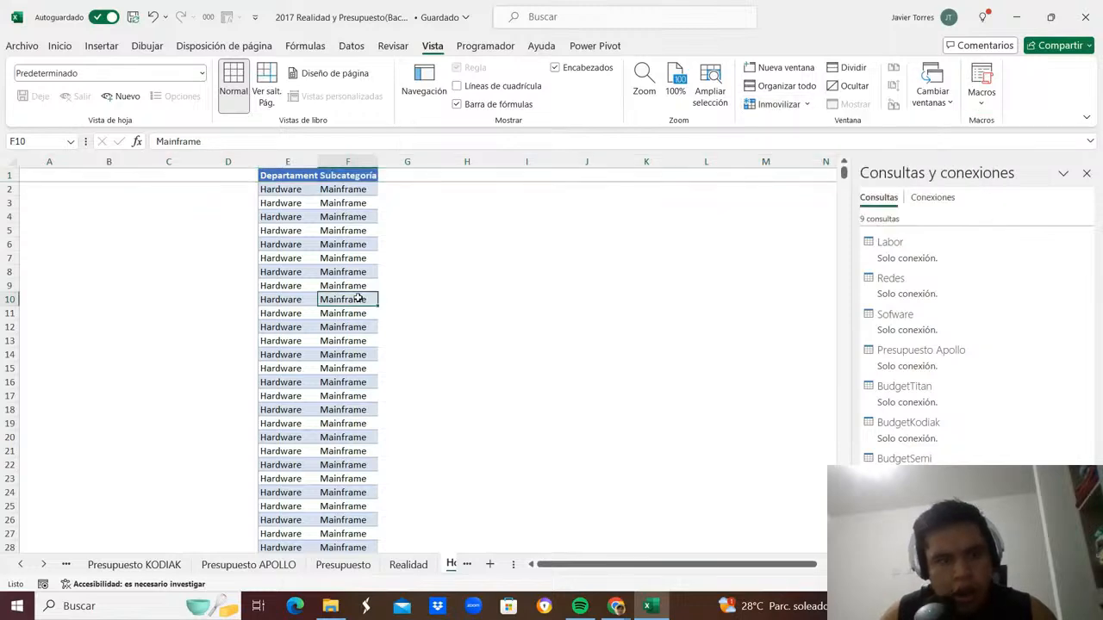
key(ctrl+Down)
key(Left)
key(Down)
key(Down)
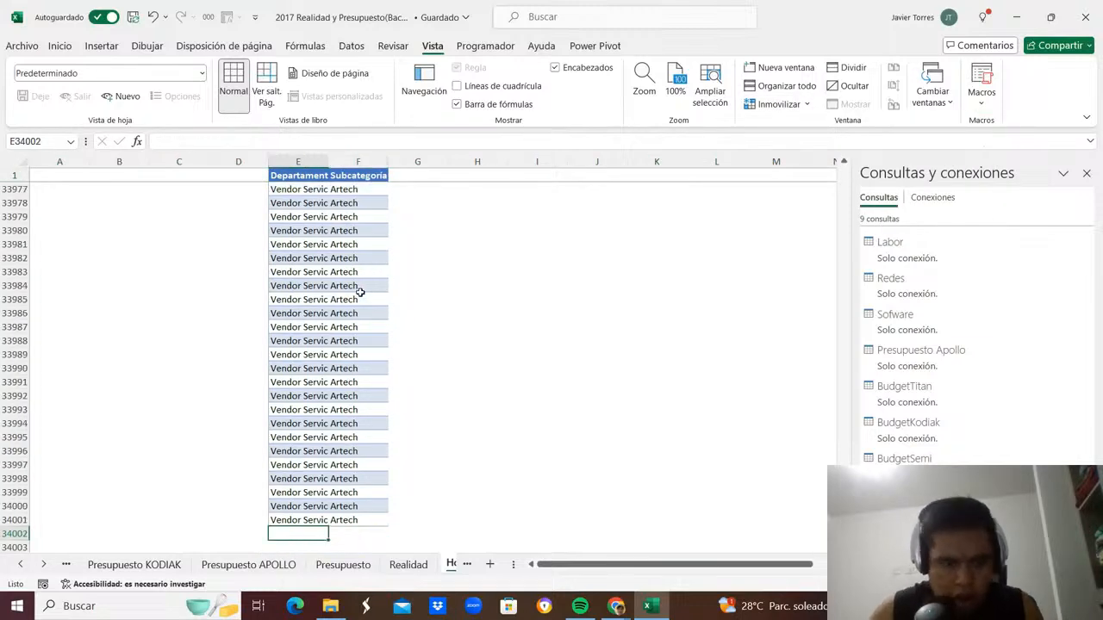
Copy all Departamento and Subcategoría data rows of the Presupuesto table, without their headers.
key(ctrl+Page_Up)
key(ctrl+Page_Up)
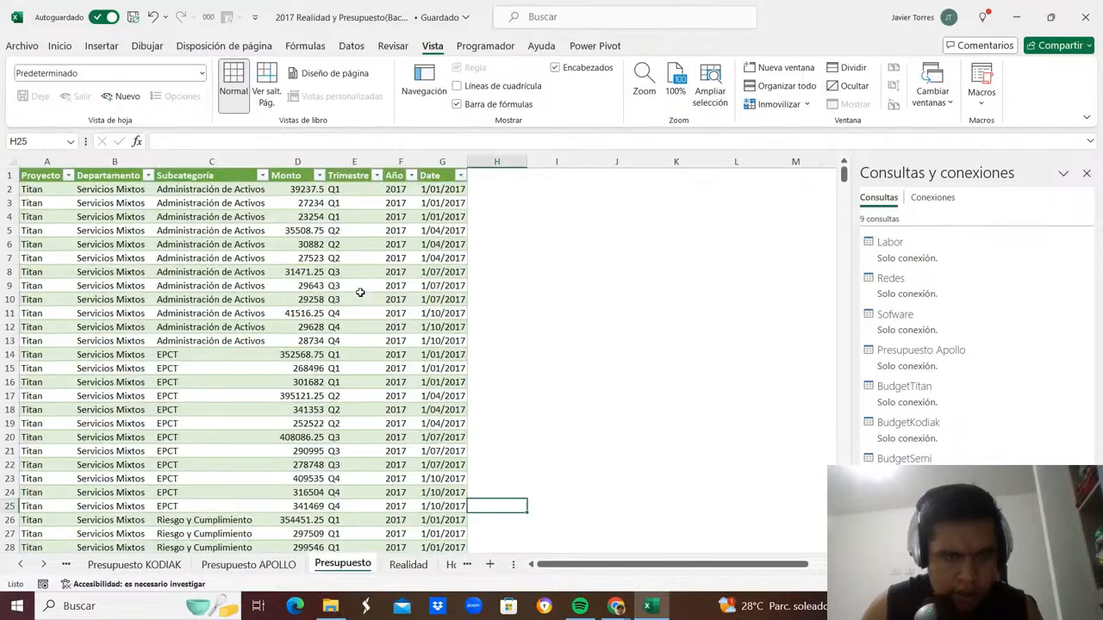
key(ctrl+Left)
key(ctrl+Left)
key(Right)
key(ctrl+Up)
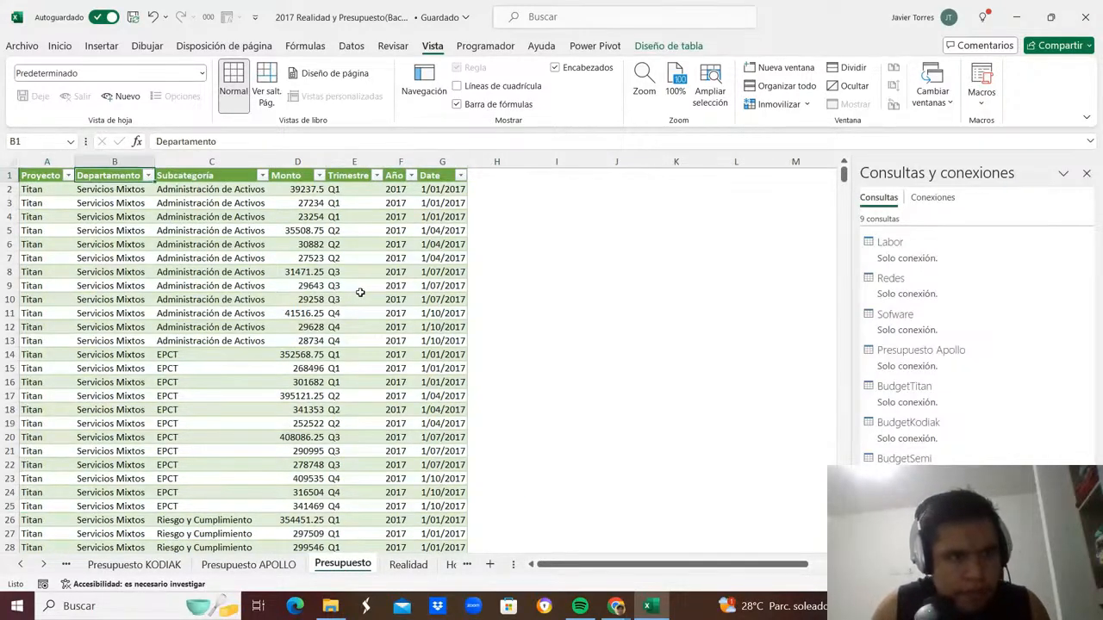
key(shift+Right)
key(ctrl+shift+Down)
key(ctrl+q)
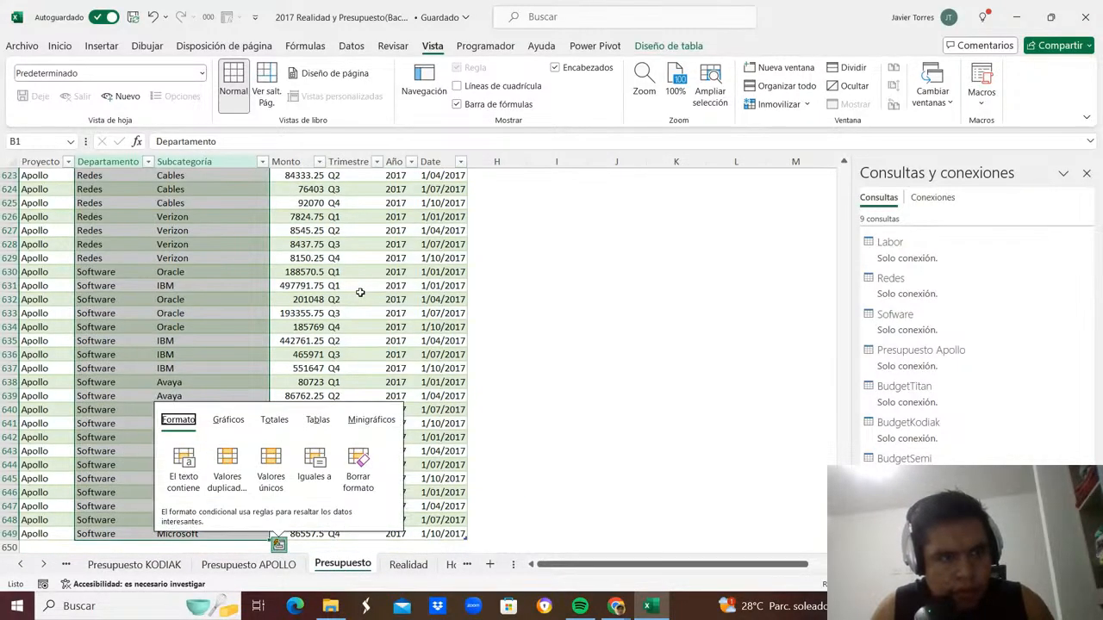
key(Escape)
key(Down)
key(shift+Right)
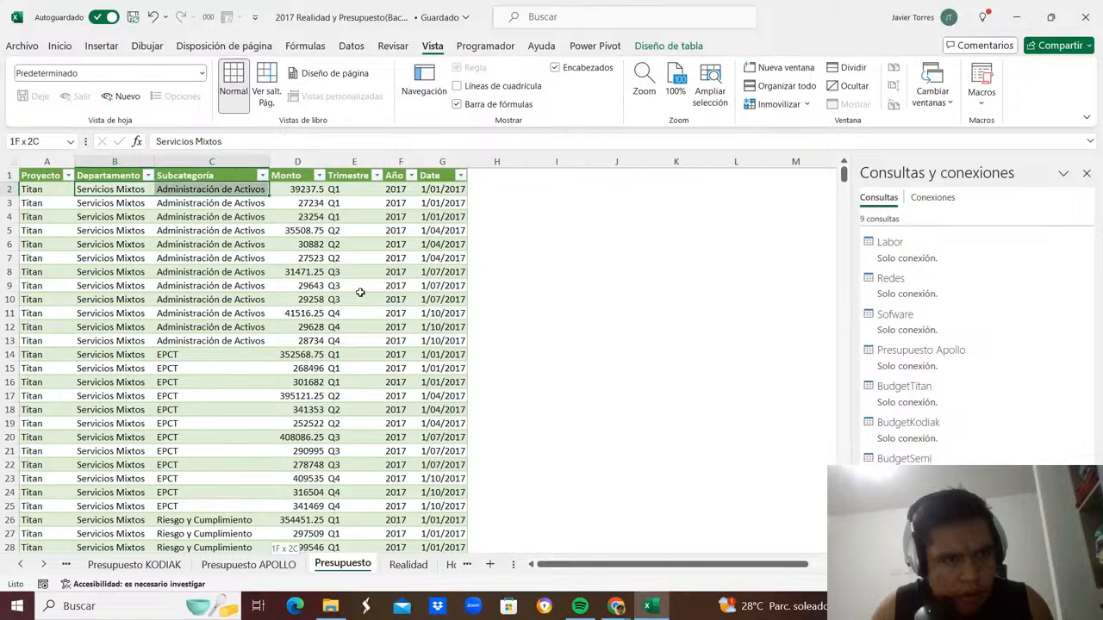
key(ctrl+shift+Down)
key(ctrl+c)
Append the copied Presupuesto rows on Hoja1 directly below the Realidad data, starting at cell E34002.
key(ctrl+Page_Down)
key(ctrl+Page_Down)
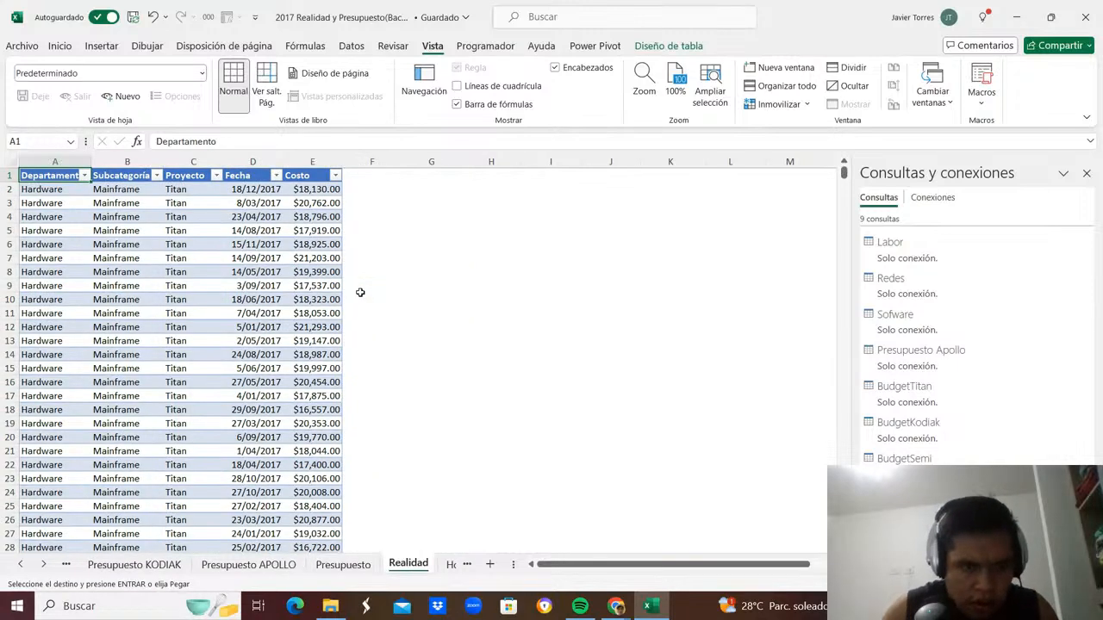
key(ctrl+Page_Down)
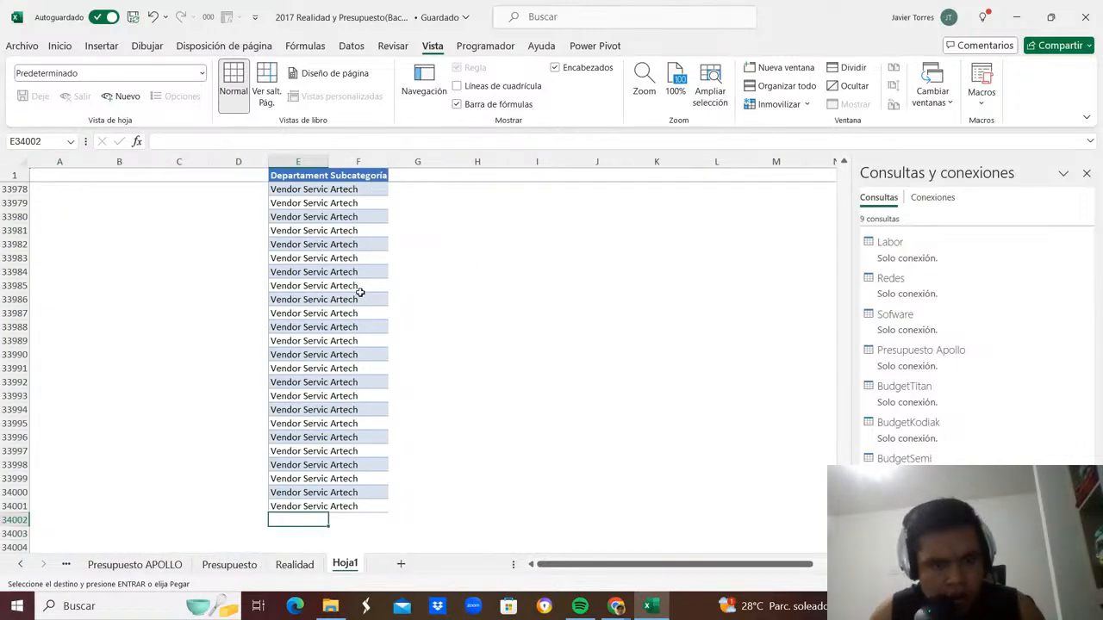
key(ctrl+v)
key(ctrl+Down)
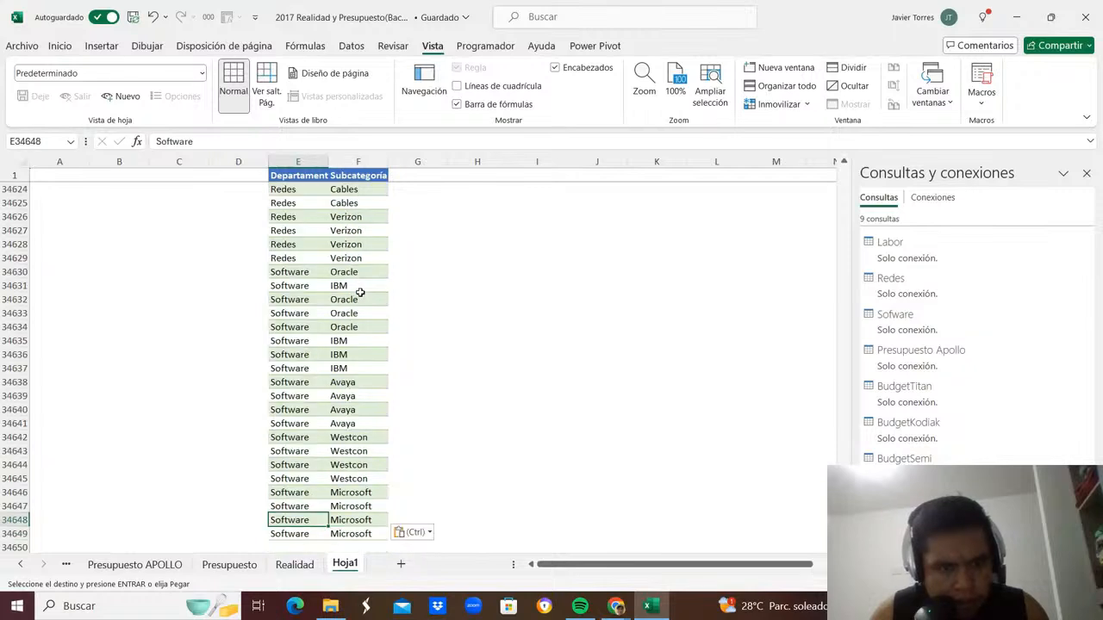
key(Up)
key(ctrl+Up)
key(Down)
key(Up)
key(ctrl+space)
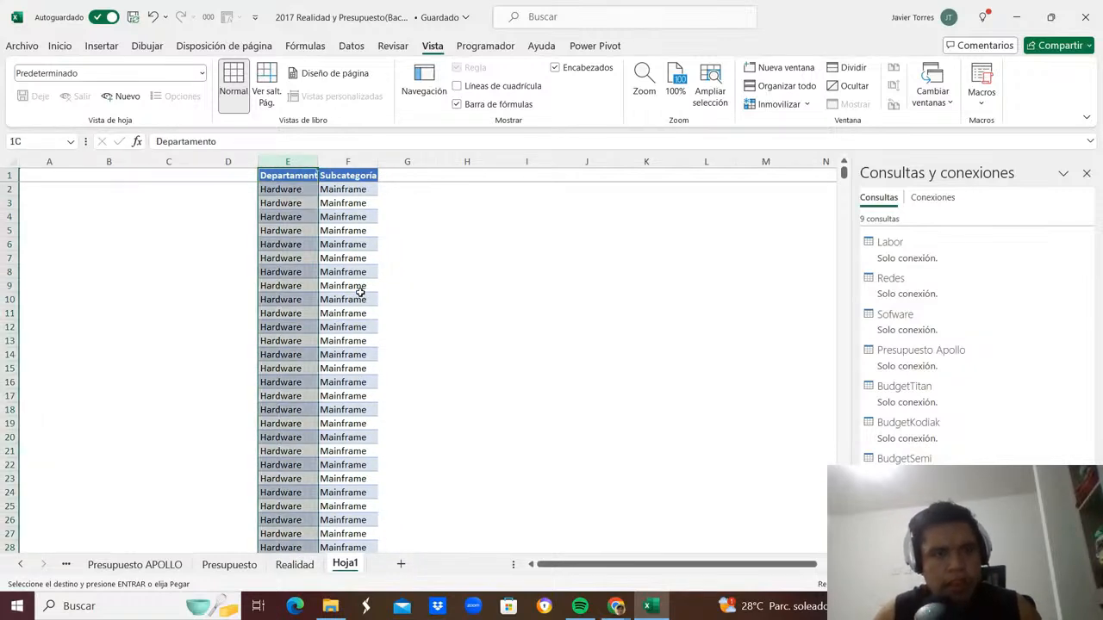
key(shift+Right)
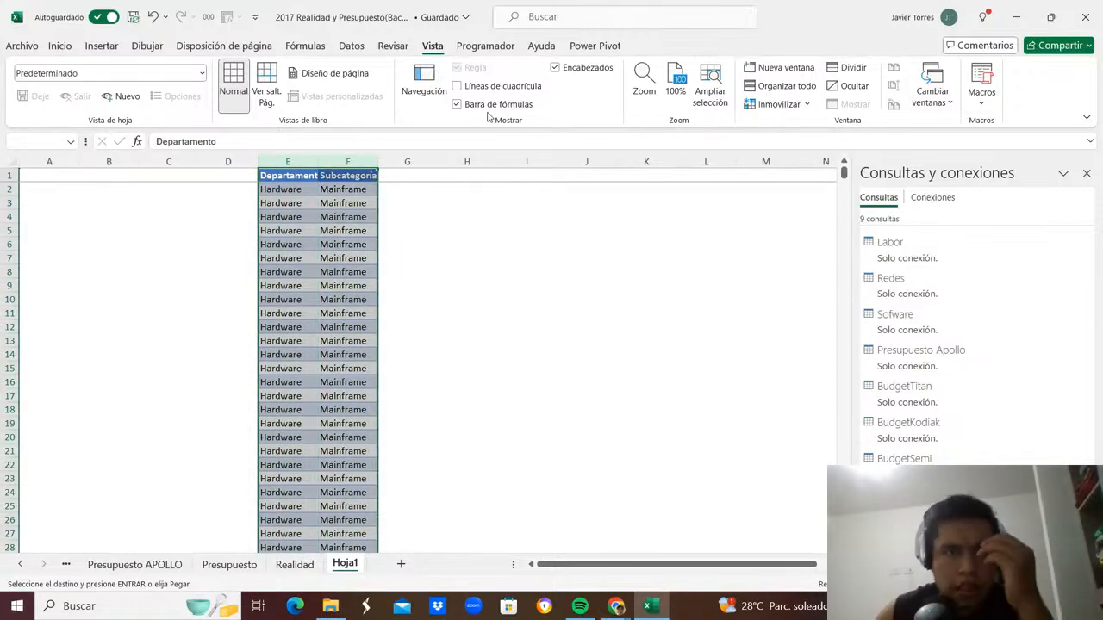
click(352, 46)
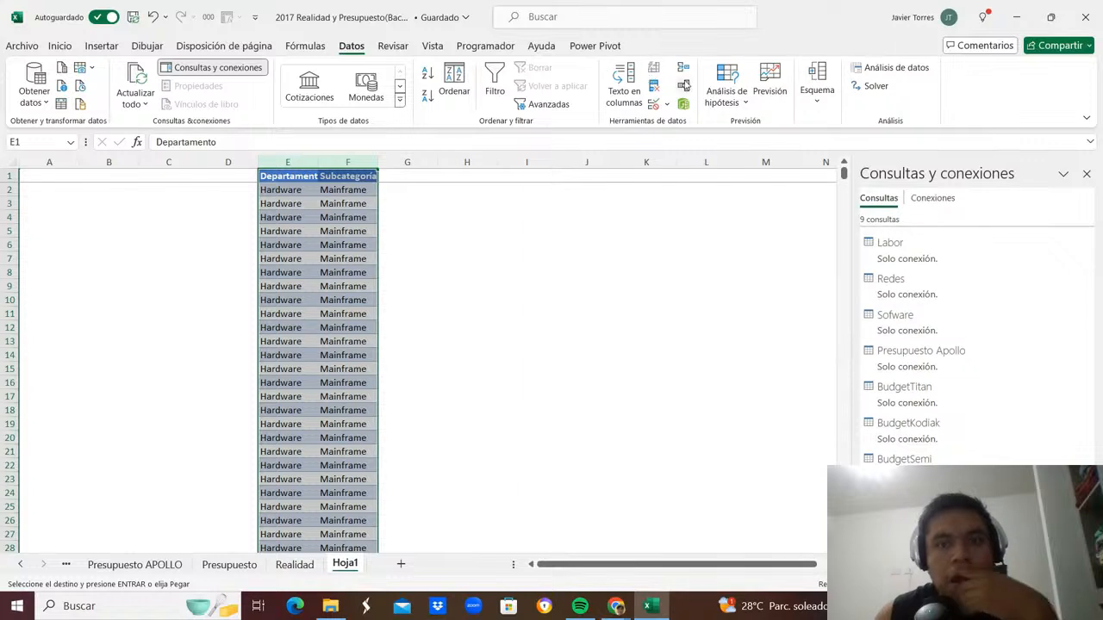
click(395, 229)
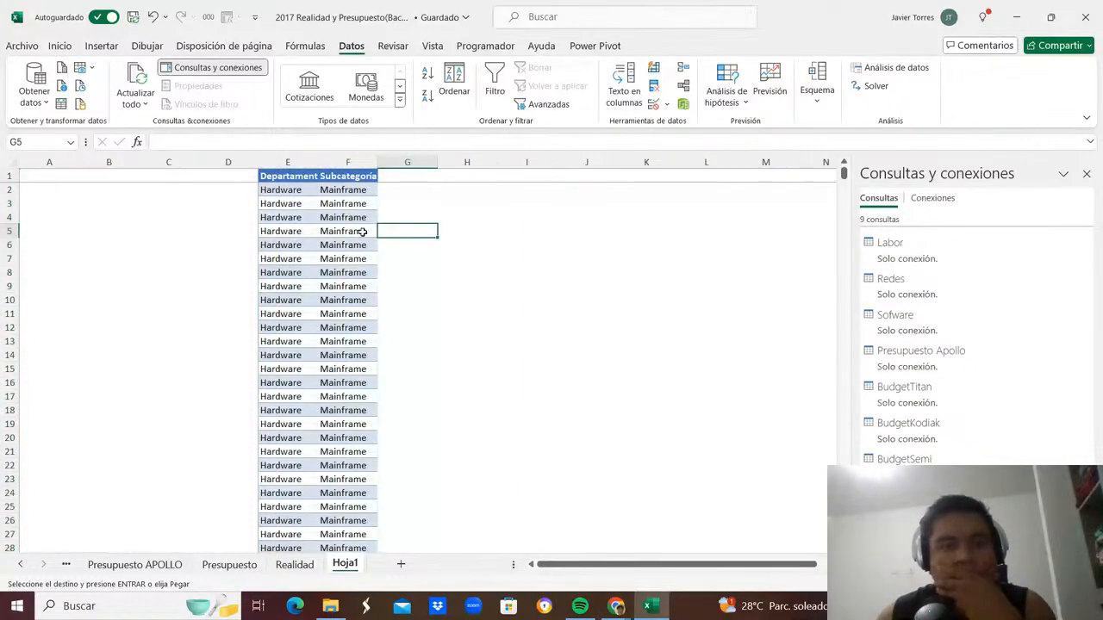
Move the whole Departamento column, including its header, from column E to column G, directly after Subcategoría.
click(339, 191)
key(Up)
key(Left)
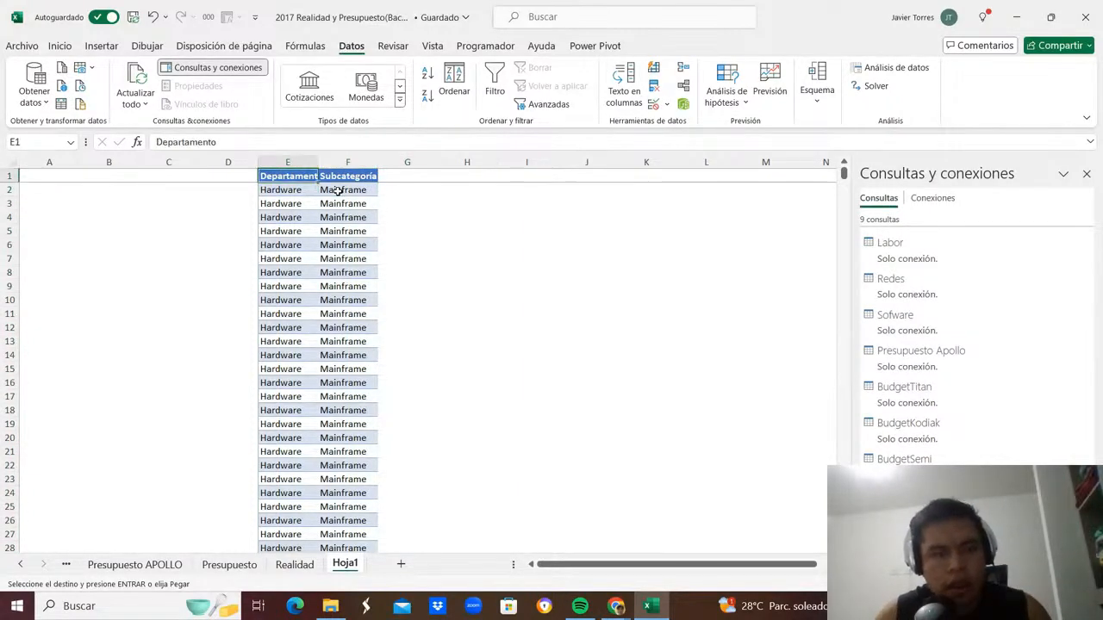
key(ctrl+shift+Down)
key(ctrl+c)
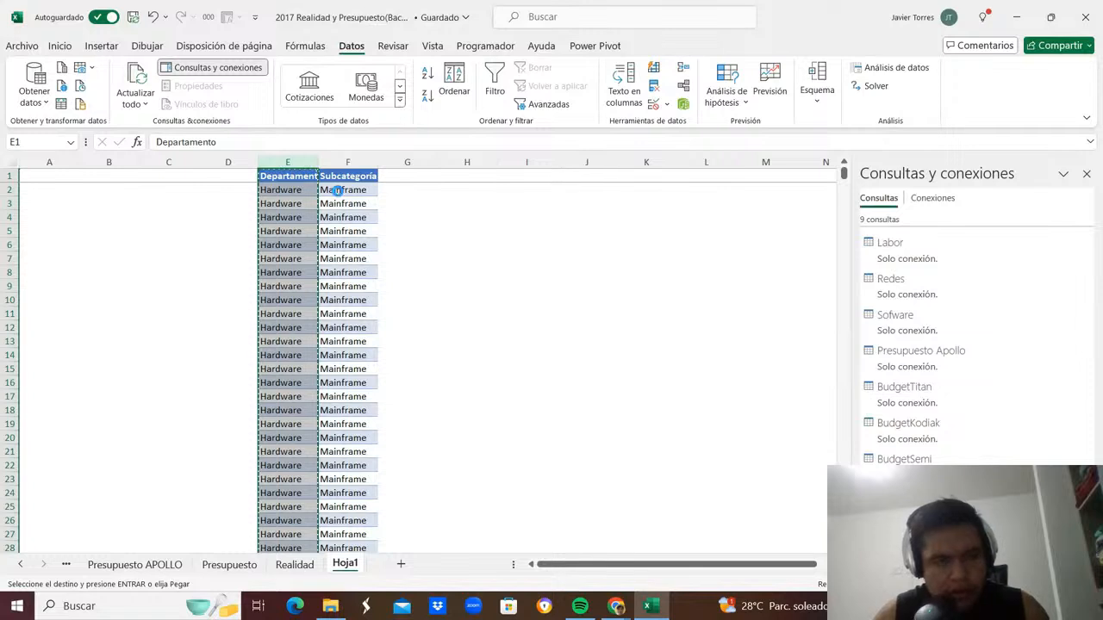
key(Right)
key(Right)
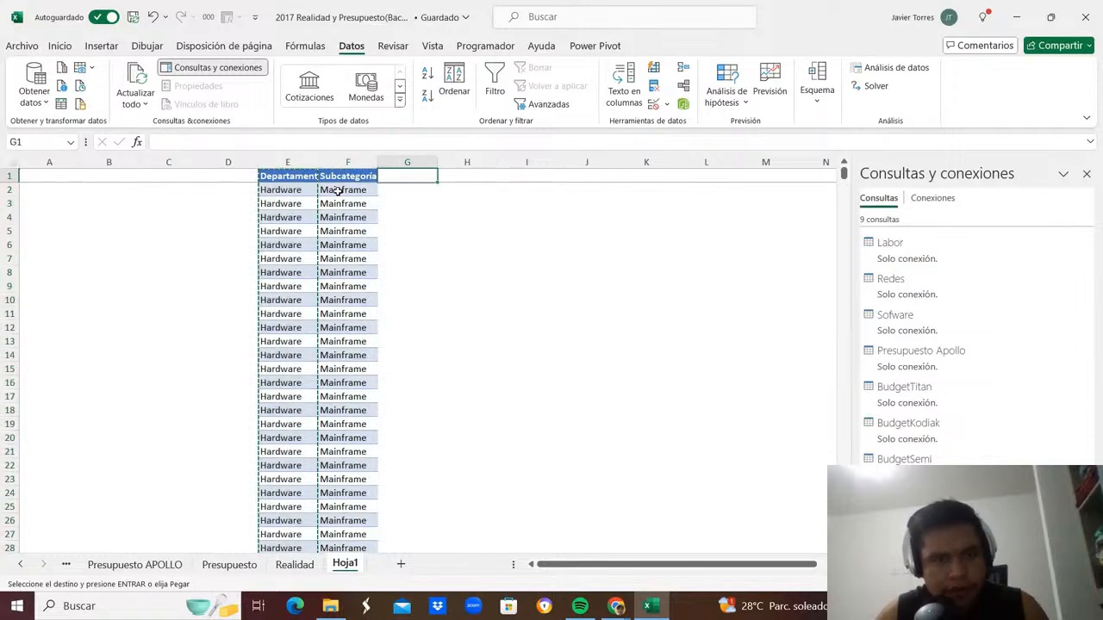
key(ctrl+v)
Remove the duplicate rows from the Subcategoría and Departamento columns, comparing both columns and treating the first row as headers.
key(Left)
key(shift+Right)
key(ctrl+shift+Down)
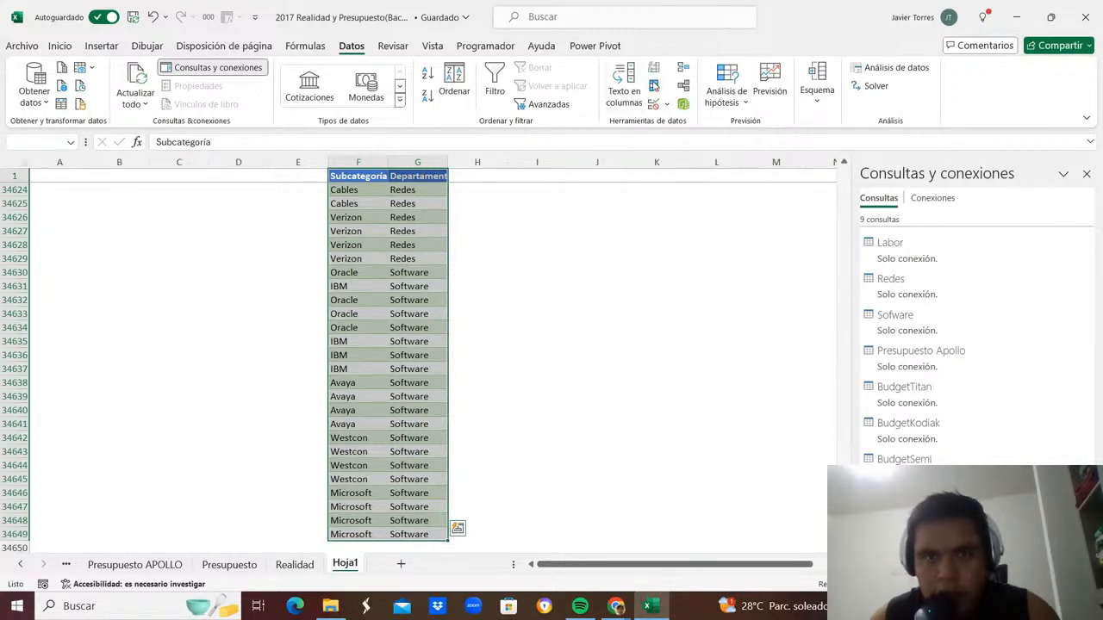
click(654, 86)
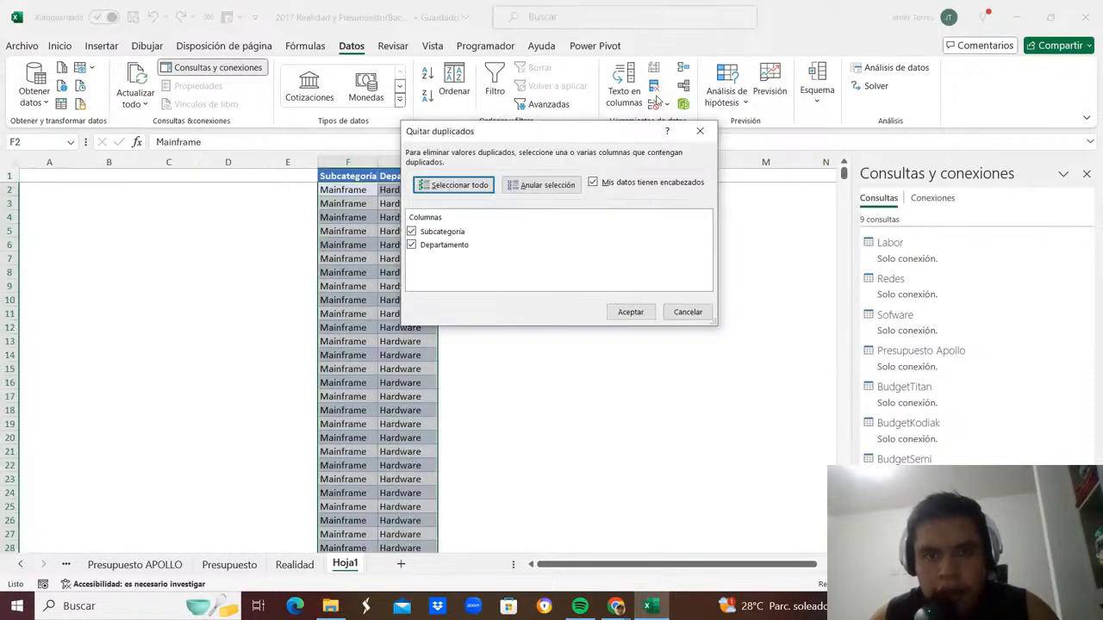
click(616, 316)
click(556, 343)
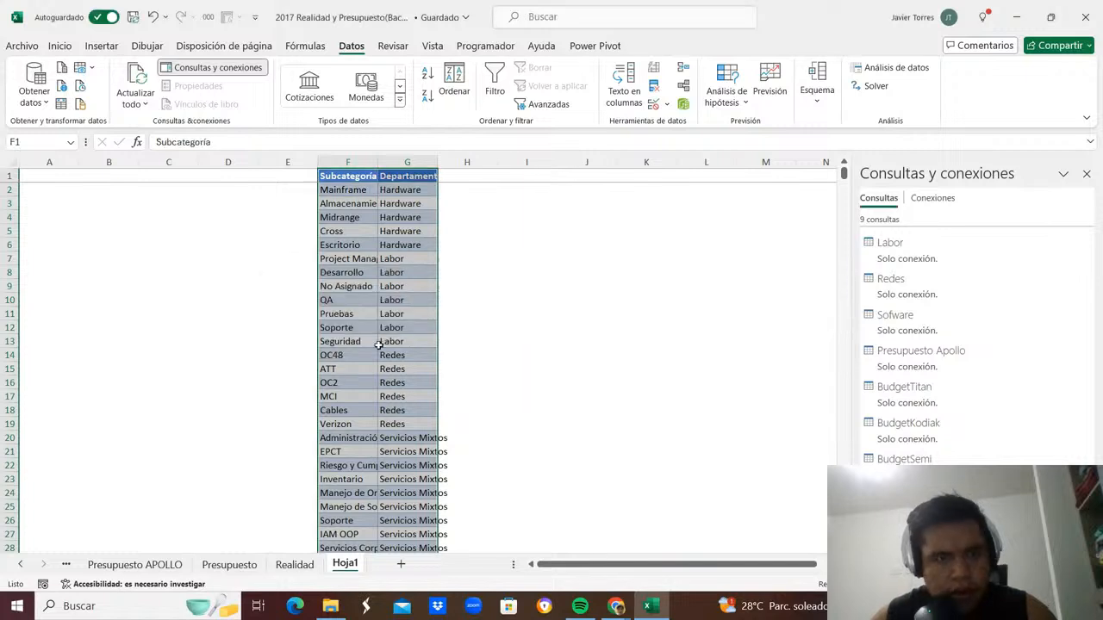
Examine the remaining Subcategoría and Departamento entries down to the last row, and return to the first data row.
click(321, 354)
key(ctrl+Up)
key(Down)
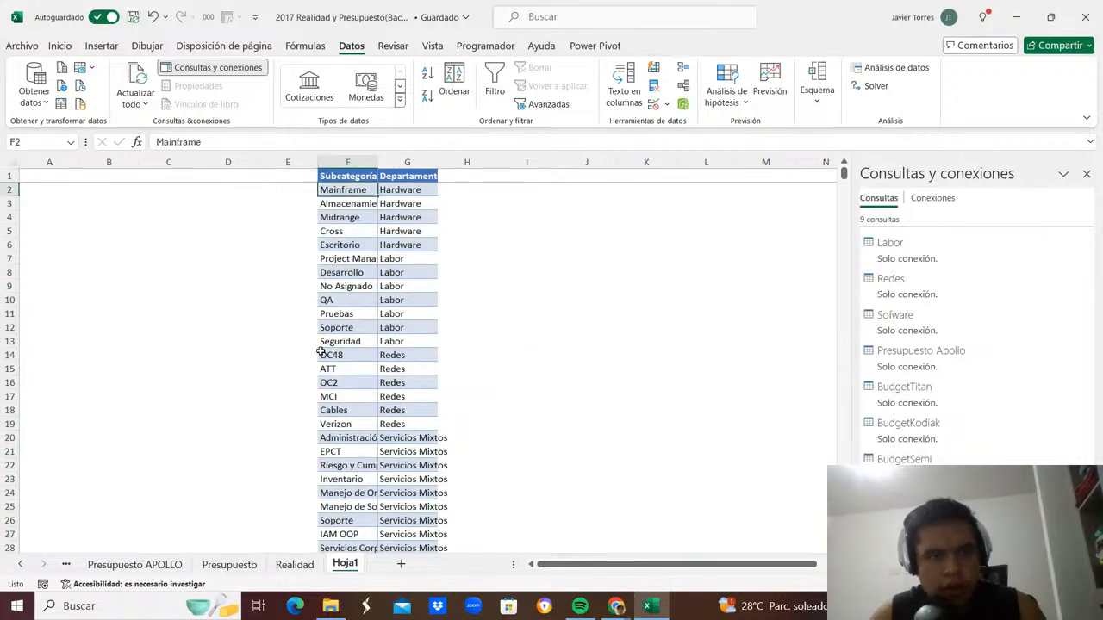
key(Up)
key(ctrl+shift+Down)
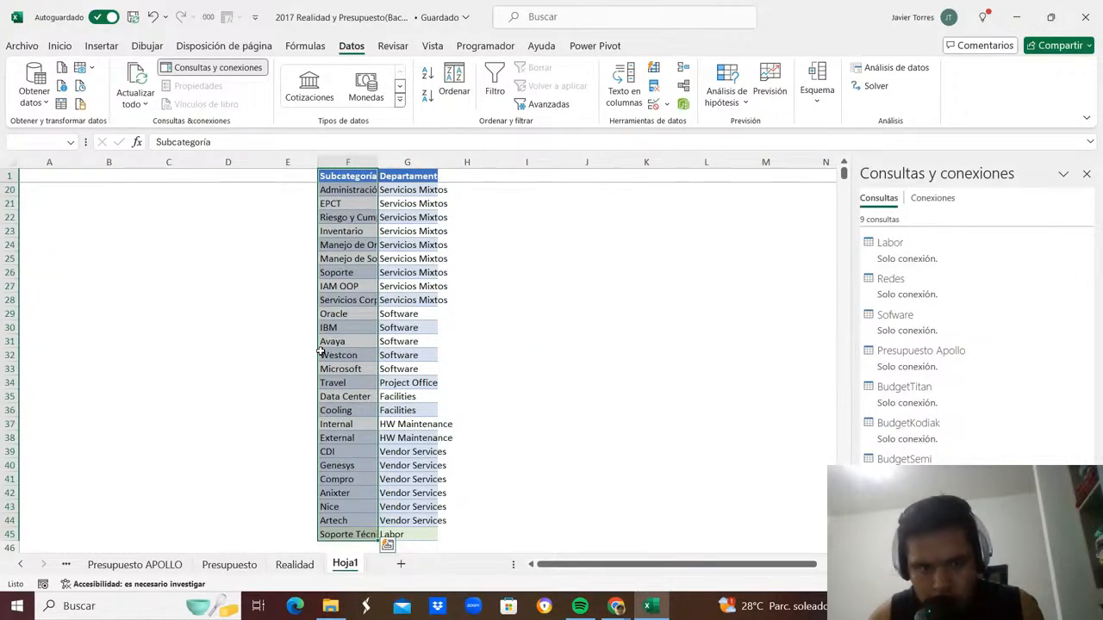
key(Down)
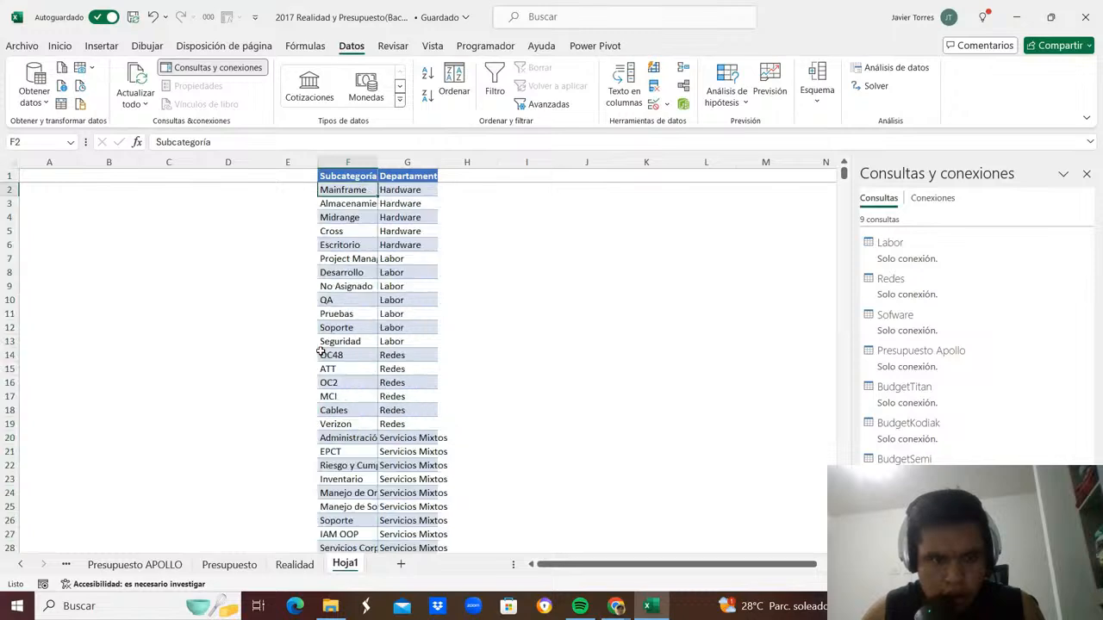
key(Up)
key(Right)
key(Down)
key(Up)
key(ctrl+shift+Down)
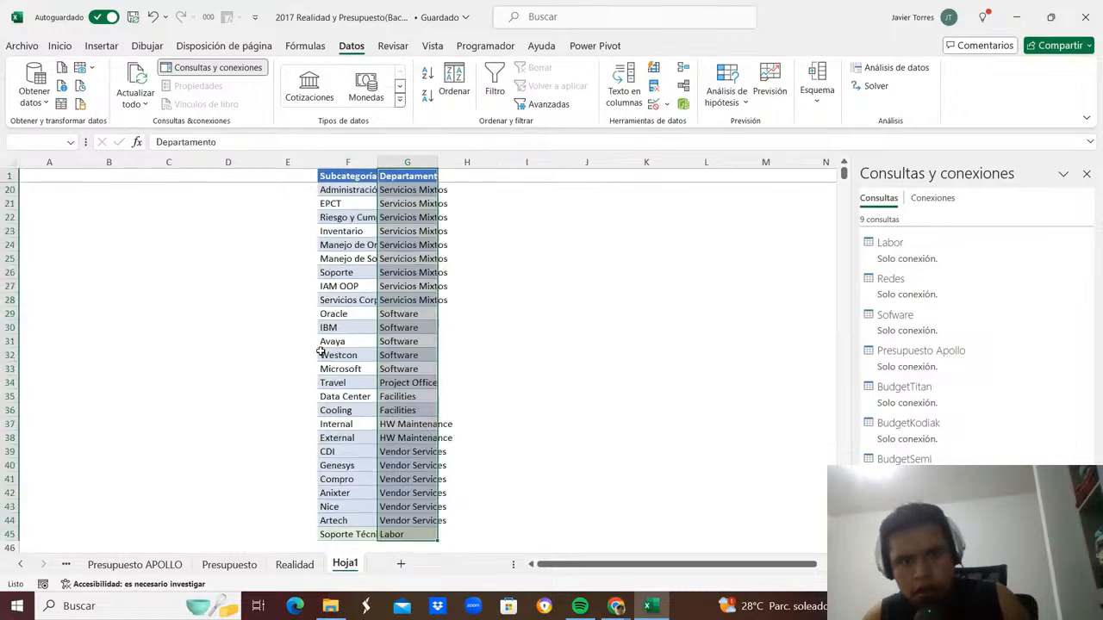
key(Left)
key(Down)
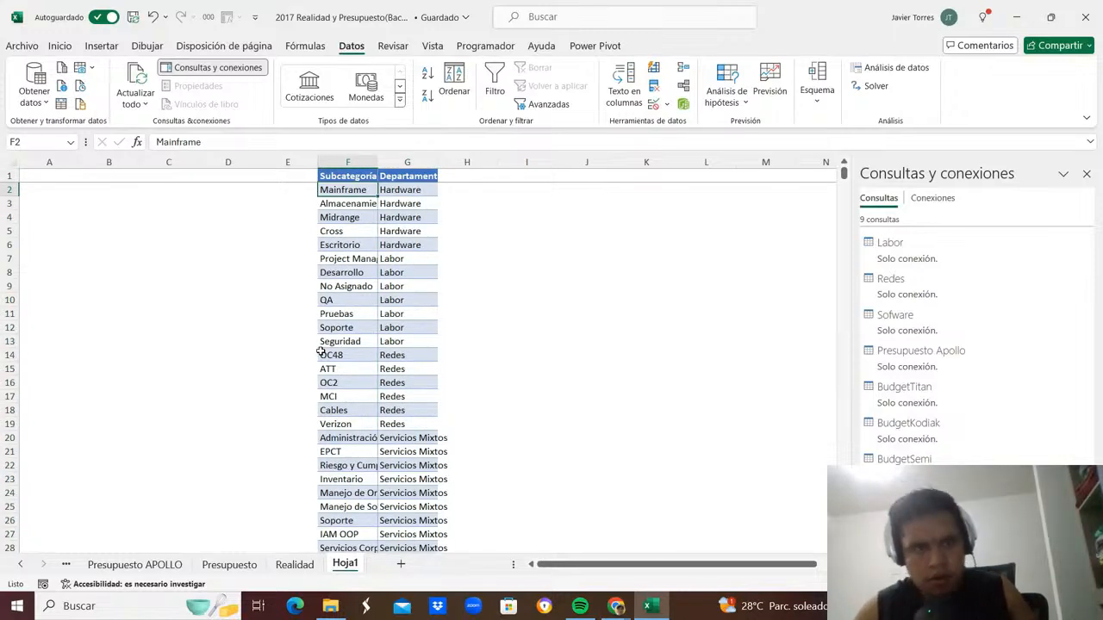
Highlight duplicate values in the Subcategoría column on Hoja1 with light red fill and dark red text.
key(Up)
key(ctrl+shift+Down)
key(shift+Right)
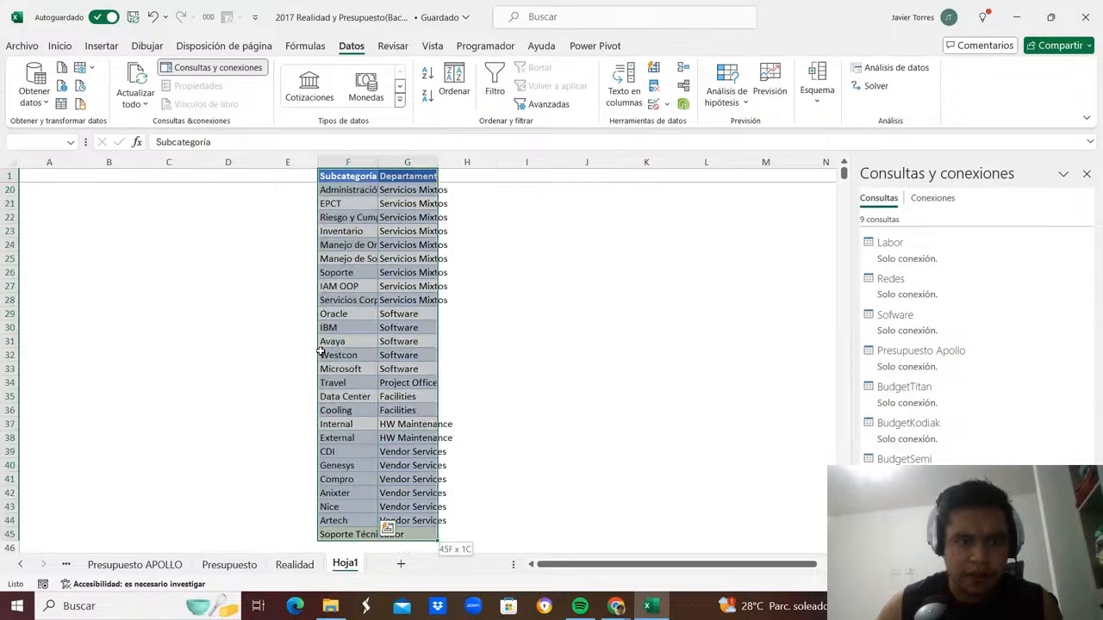
key(shift+Left)
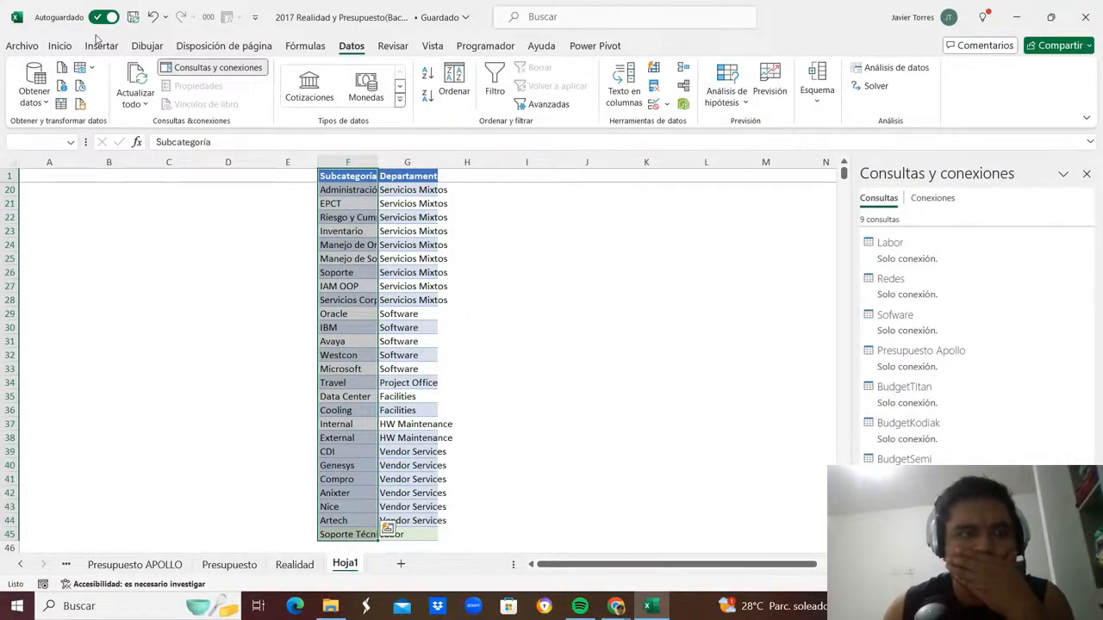
click(60, 46)
click(542, 111)
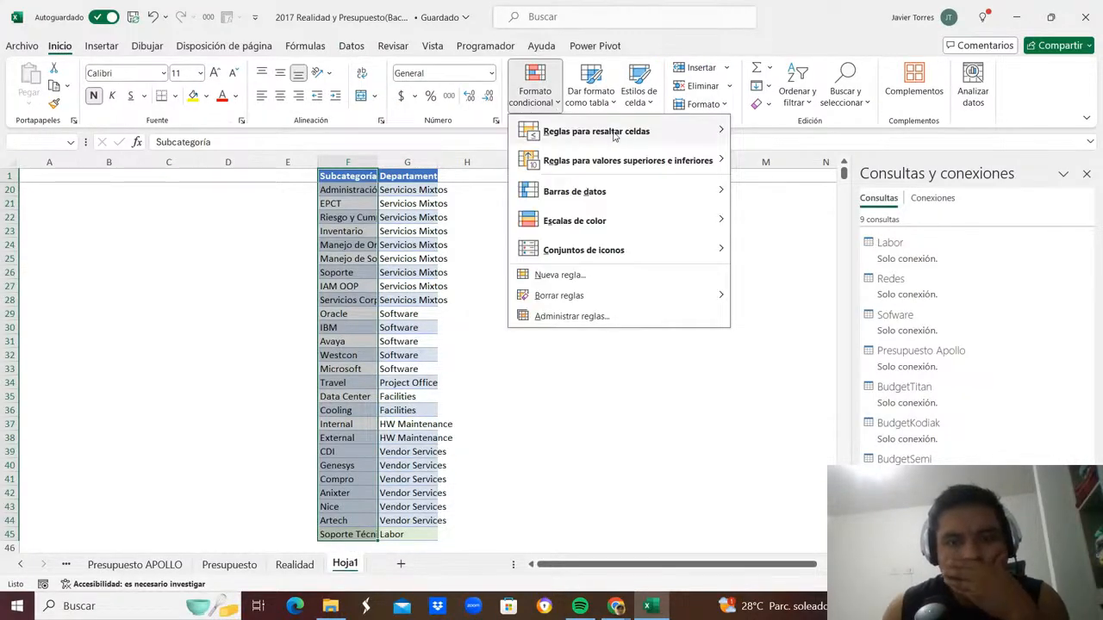
mouse_move(616, 133)
click(801, 307)
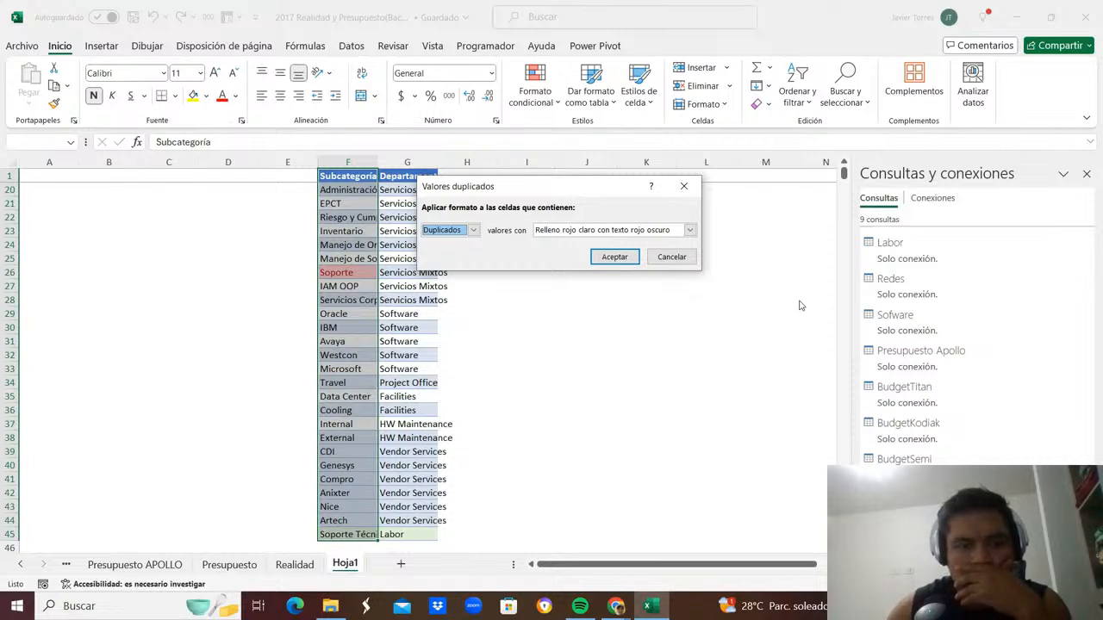
key(Return)
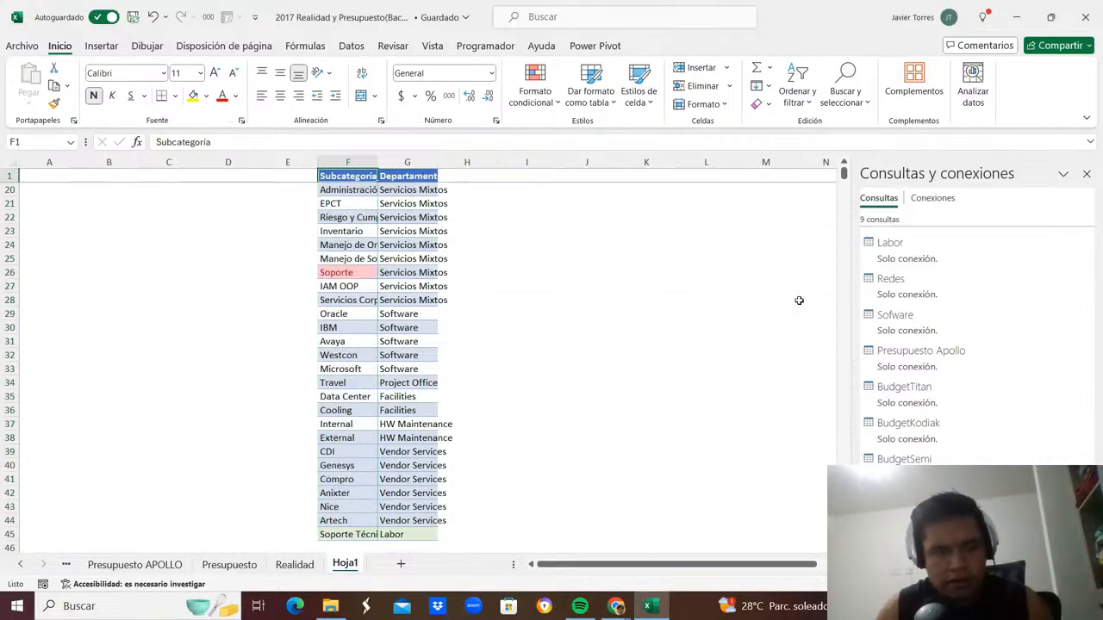
Add filter controls to the headers of the Subcategoría and Departamento columns on Hoja1.
key(shift+Right)
key(ctrl+shift+Down)
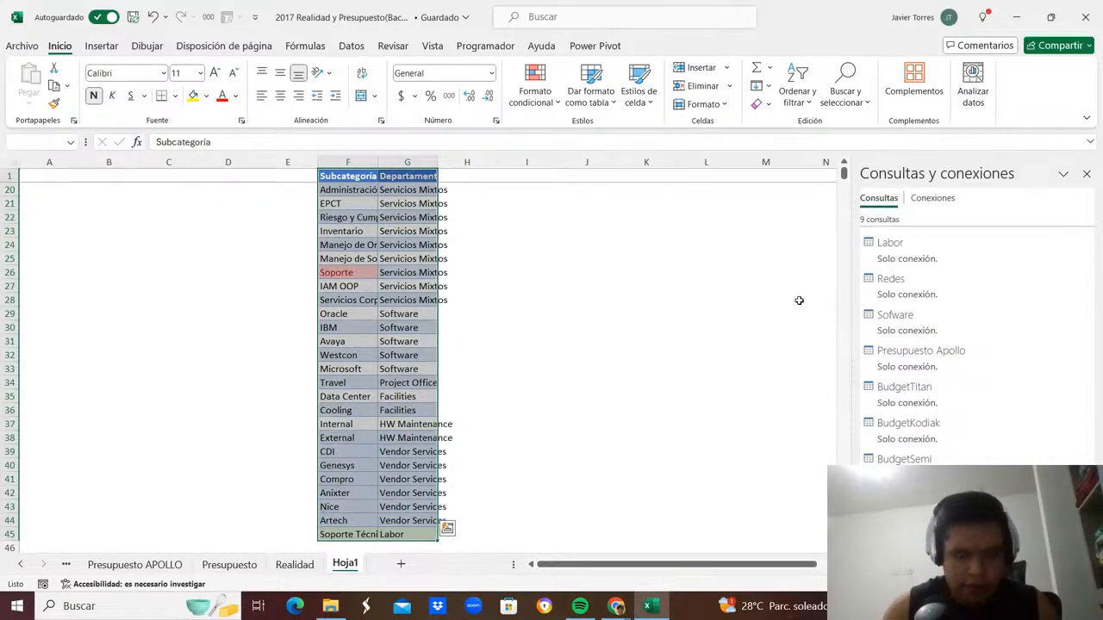
key(ctrl+t)
key(Return)
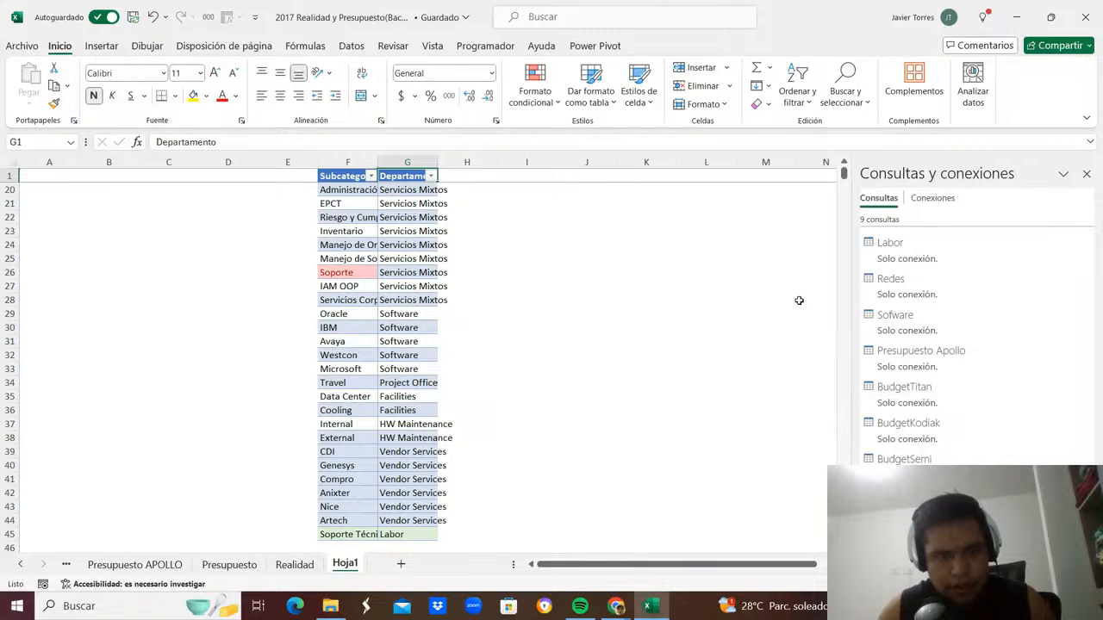
Filter the Subcategoría column by the light red cell colour to isolate the duplicated subcategories.
key(shift+Tab)
key(alt+Down)
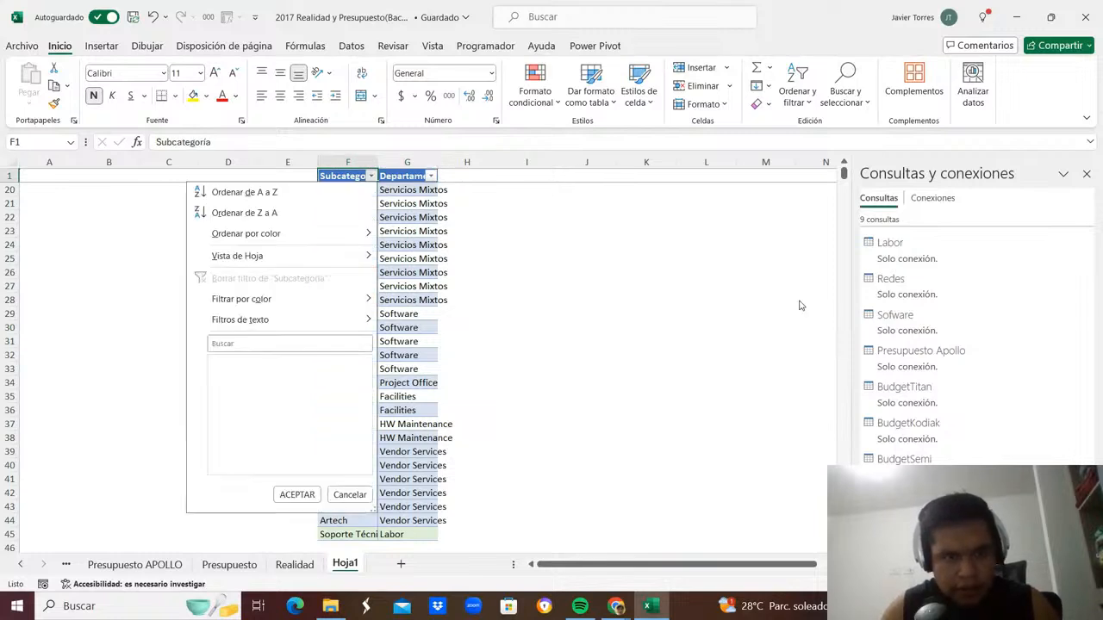
key(Down)
key(Right)
key(Left)
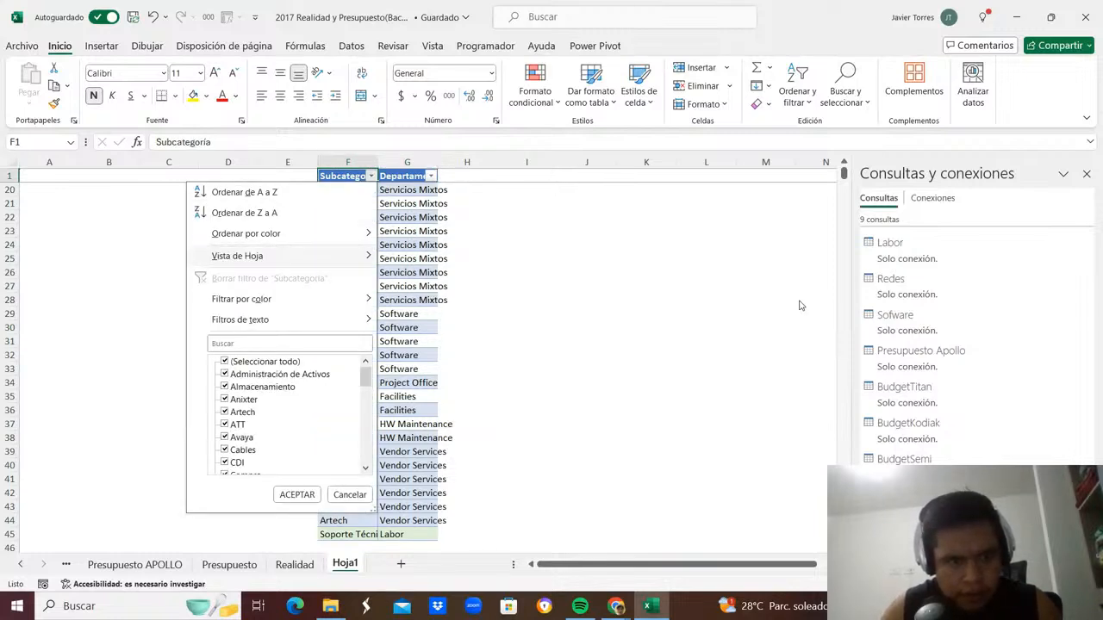
key(Down)
key(Down)
key(Right)
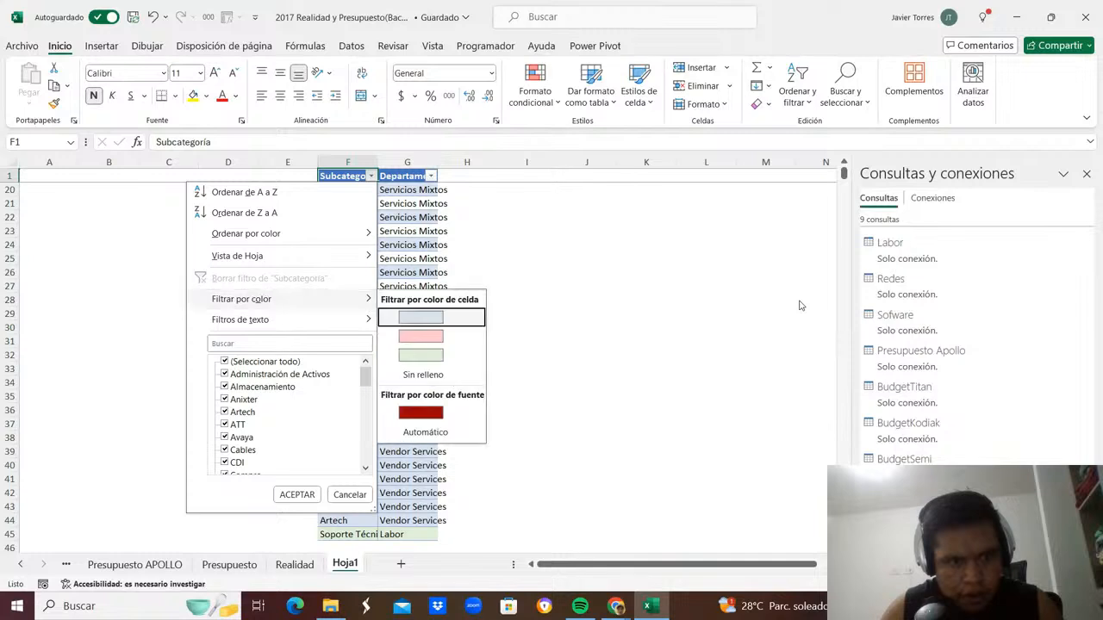
key(Down)
key(Escape)
key(Escape)
Compare the departments of the filtered duplicate rows and go to the Realidad sheet.
key(Down)
key(Right)
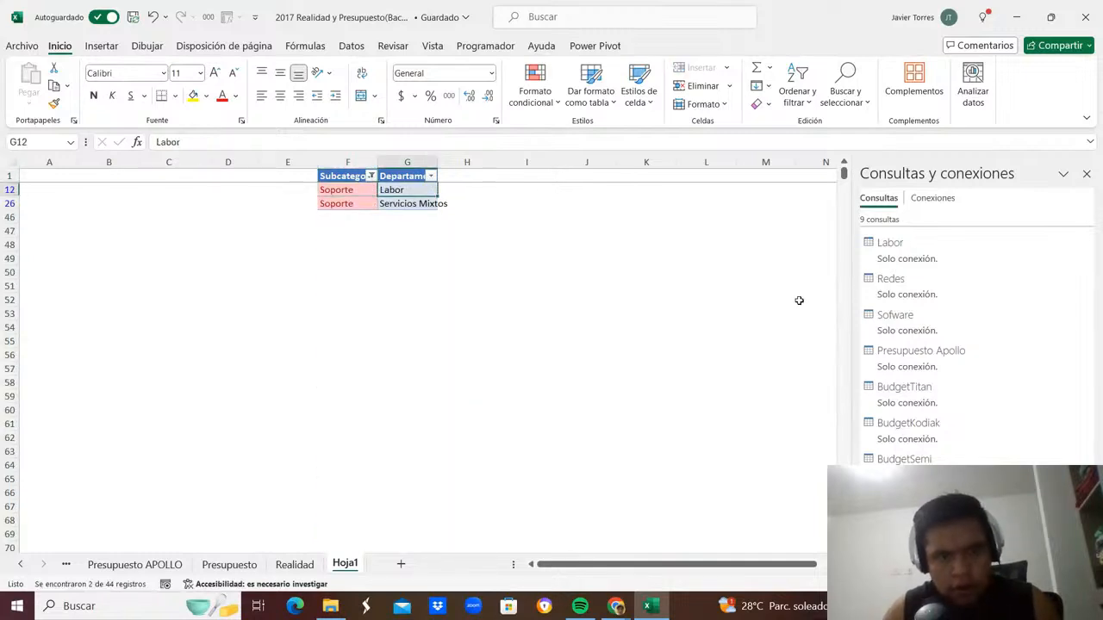
key(Down)
key(Left)
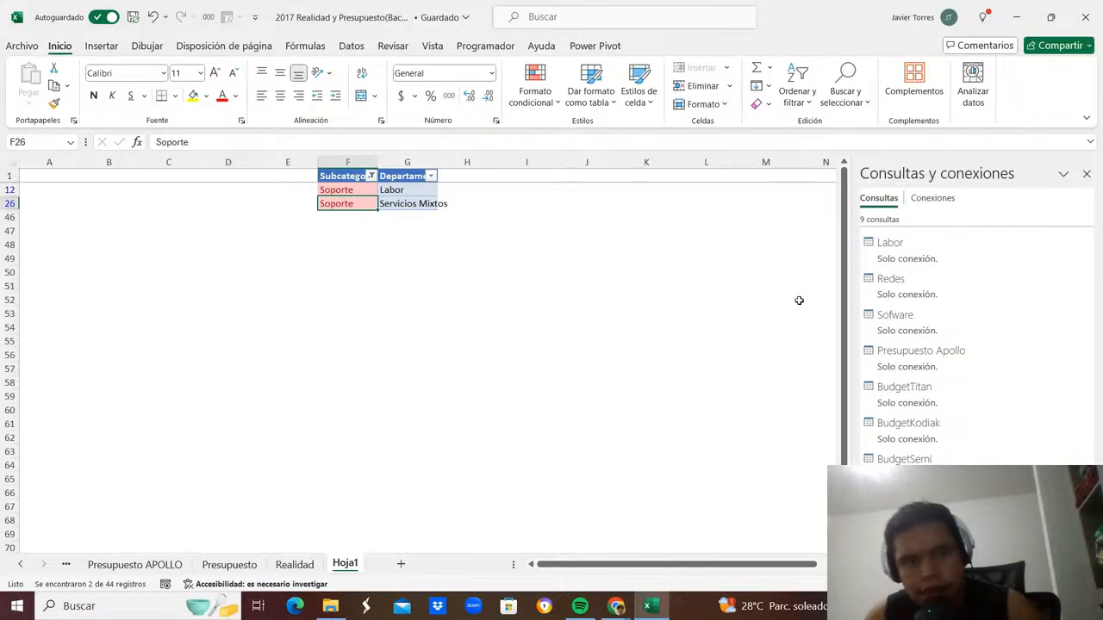
key(Up)
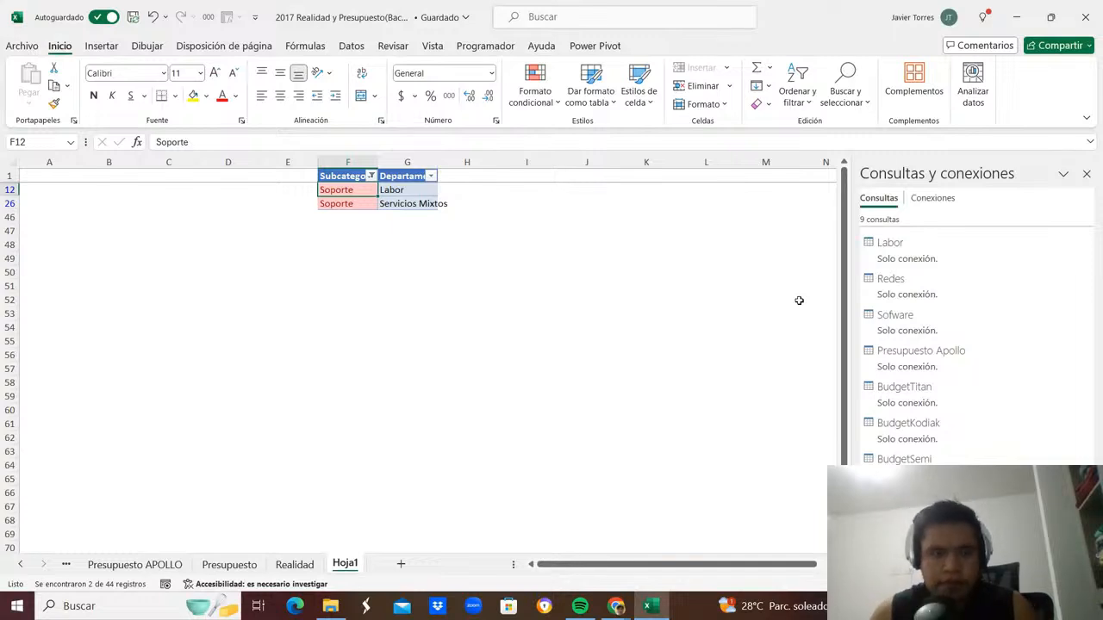
key(ctrl+Page_Up)
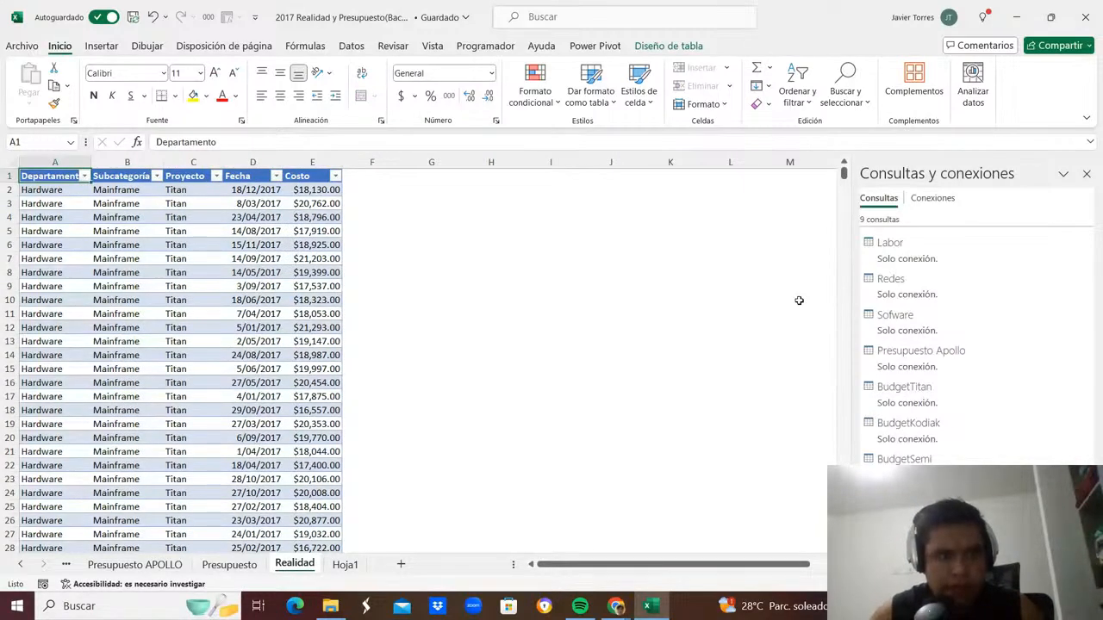
key(alt+Down)
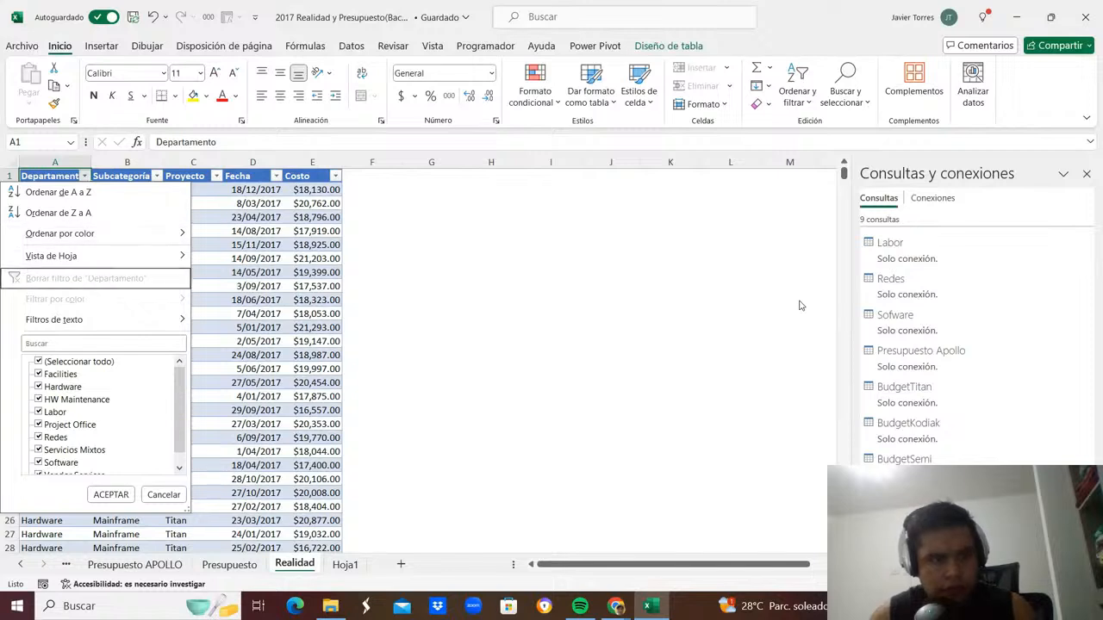
text(sopor)
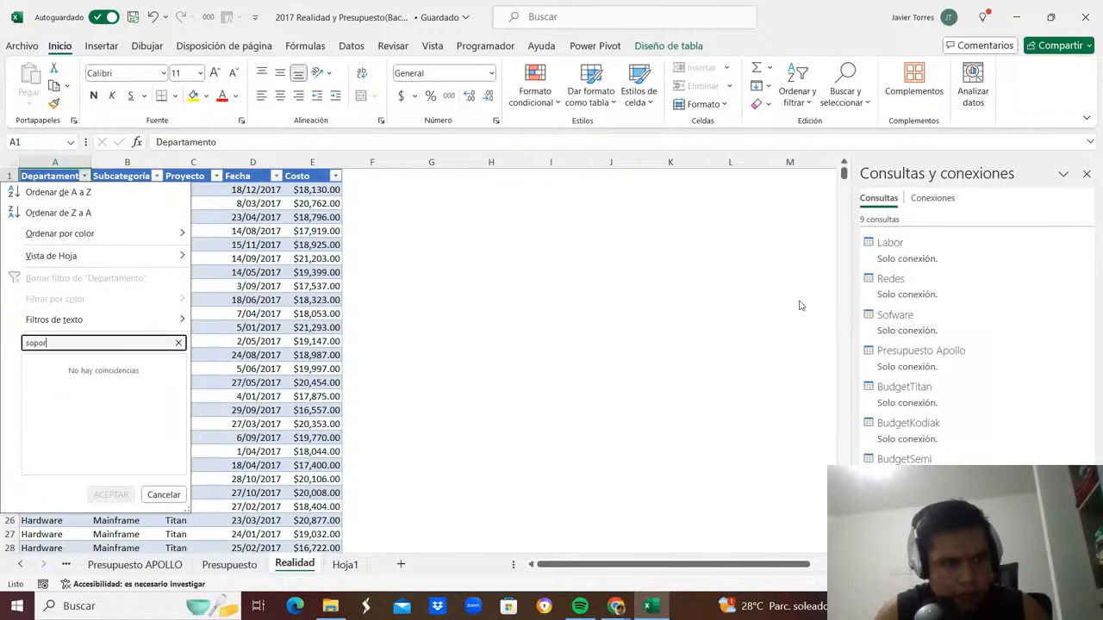
key(Escape)
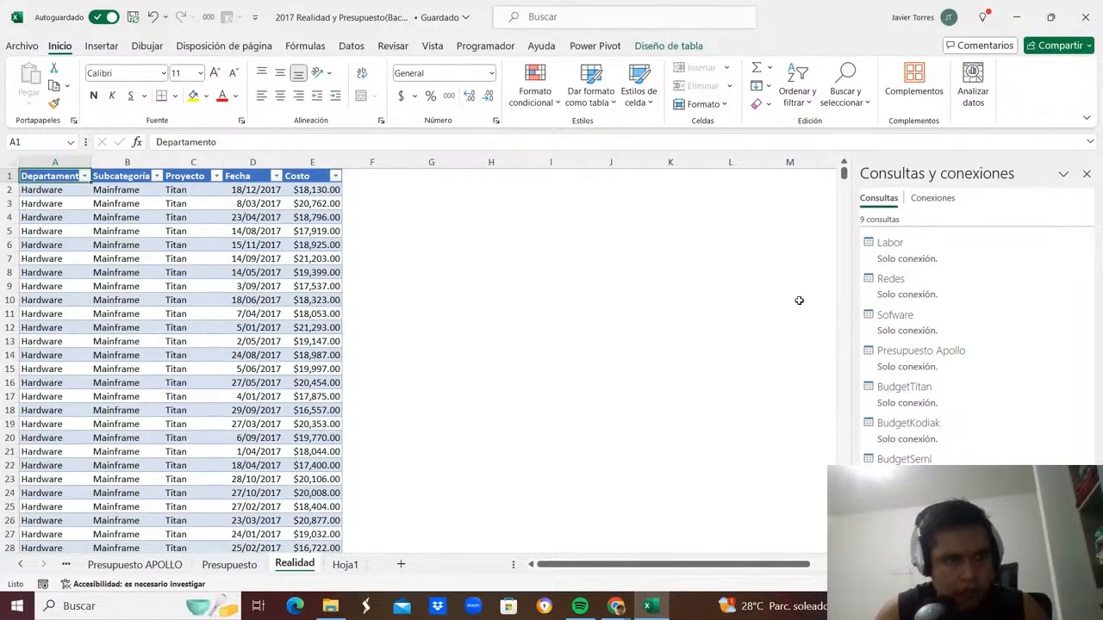
Filter the Realidad table's Subcategoría column with the search text "soporte" and check which departments its rows belong to.
key(Right)
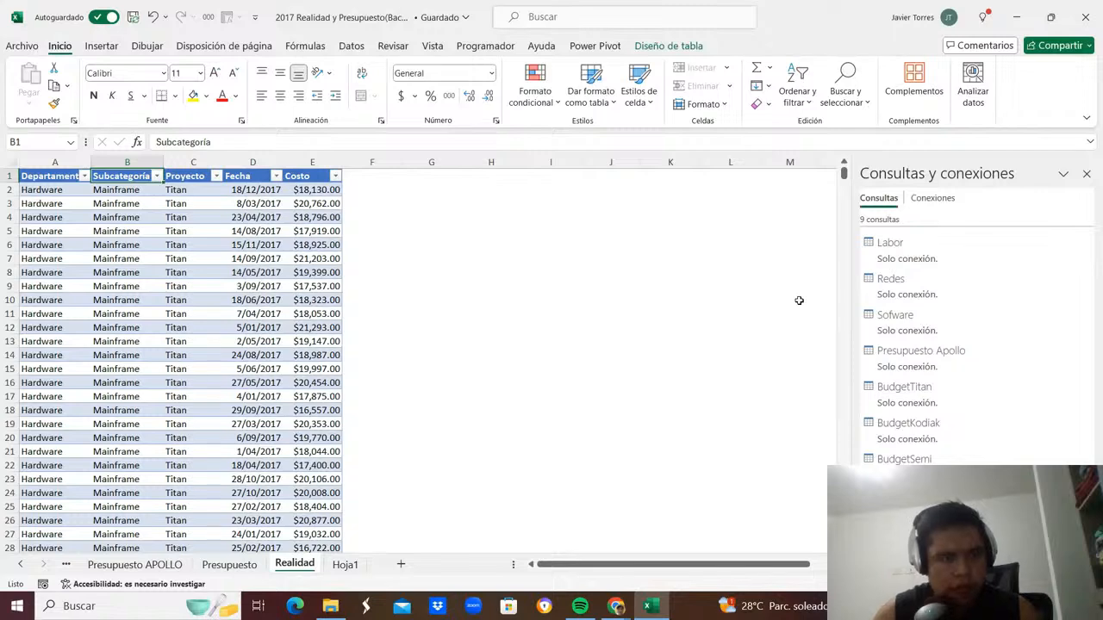
key(alt+Down)
key(Down)
key(Down)
key(Down)
key(Down)
key(Down)
key(Down)
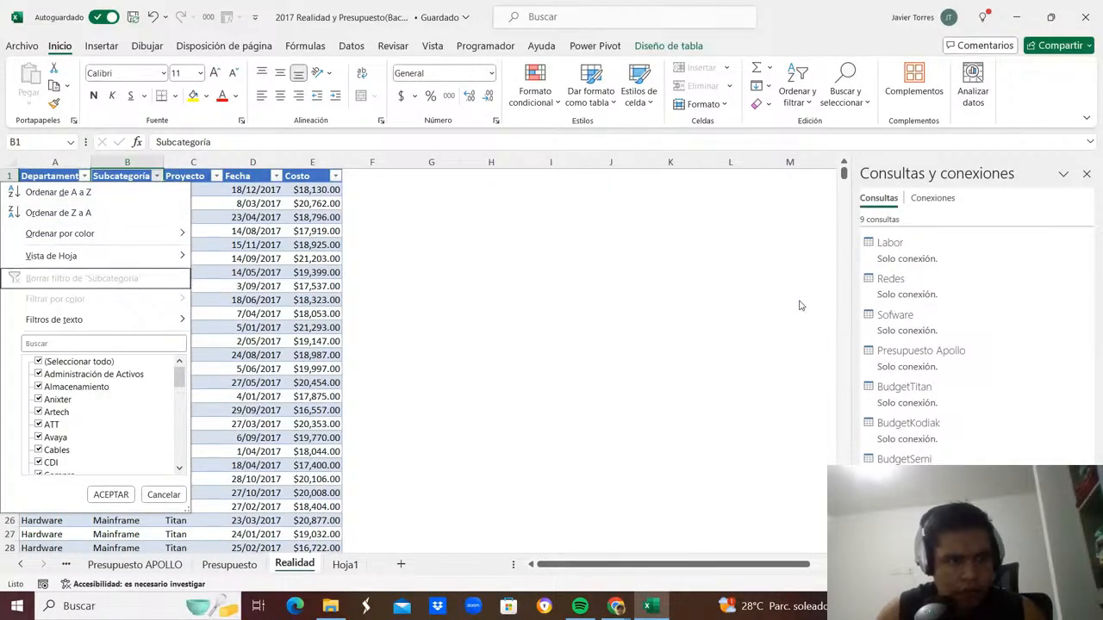
text(so)
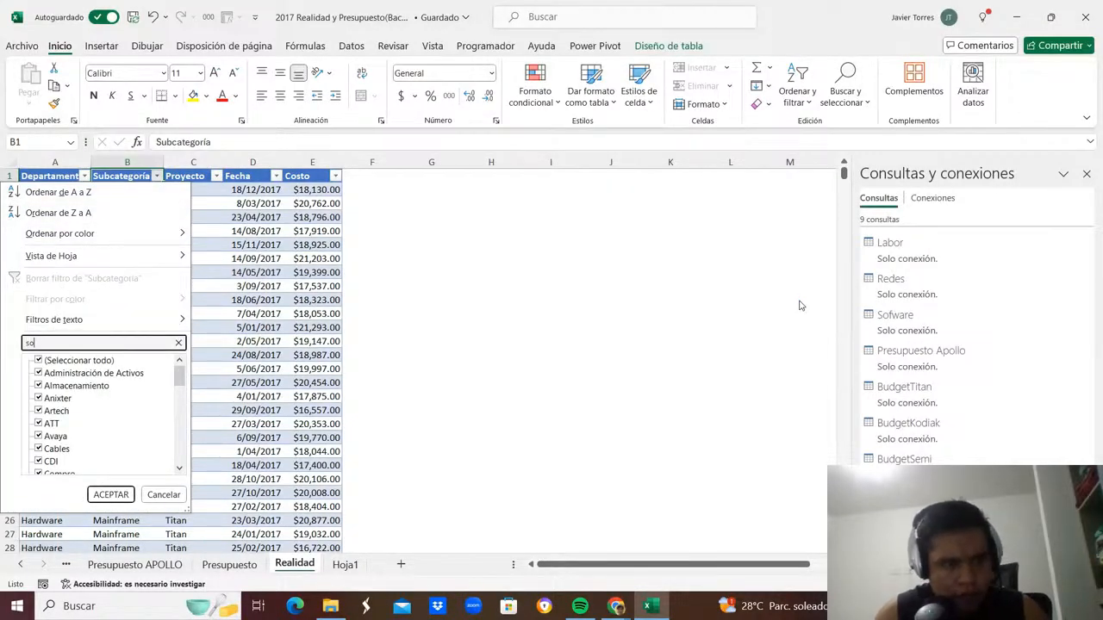
text(porte)
key(Left)
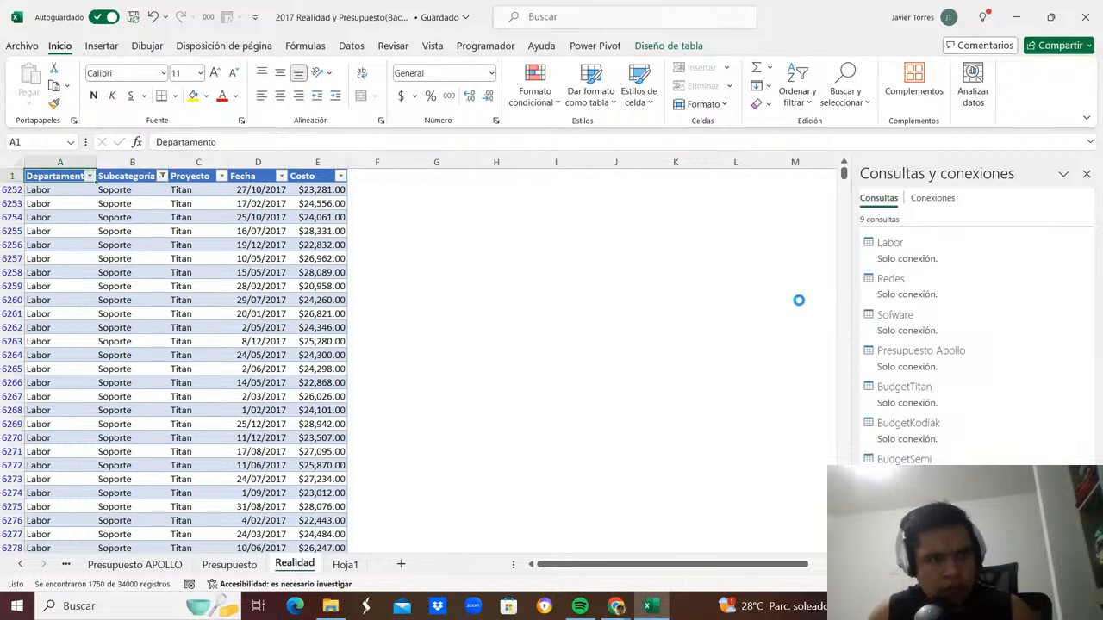
key(alt+Down)
key(Escape)
key(Right)
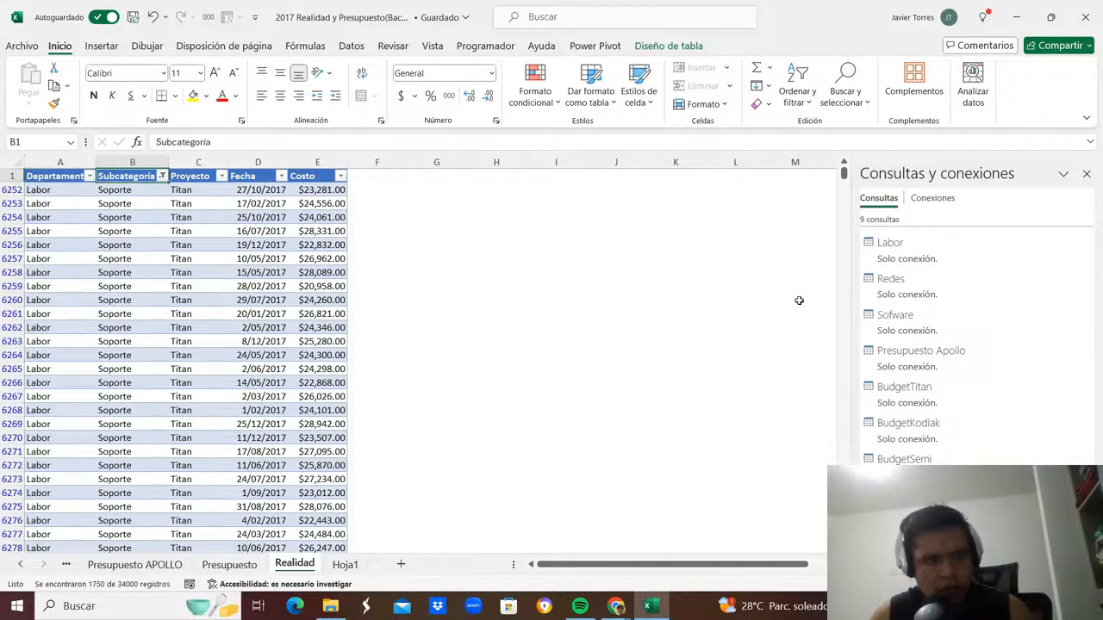
key(Left)
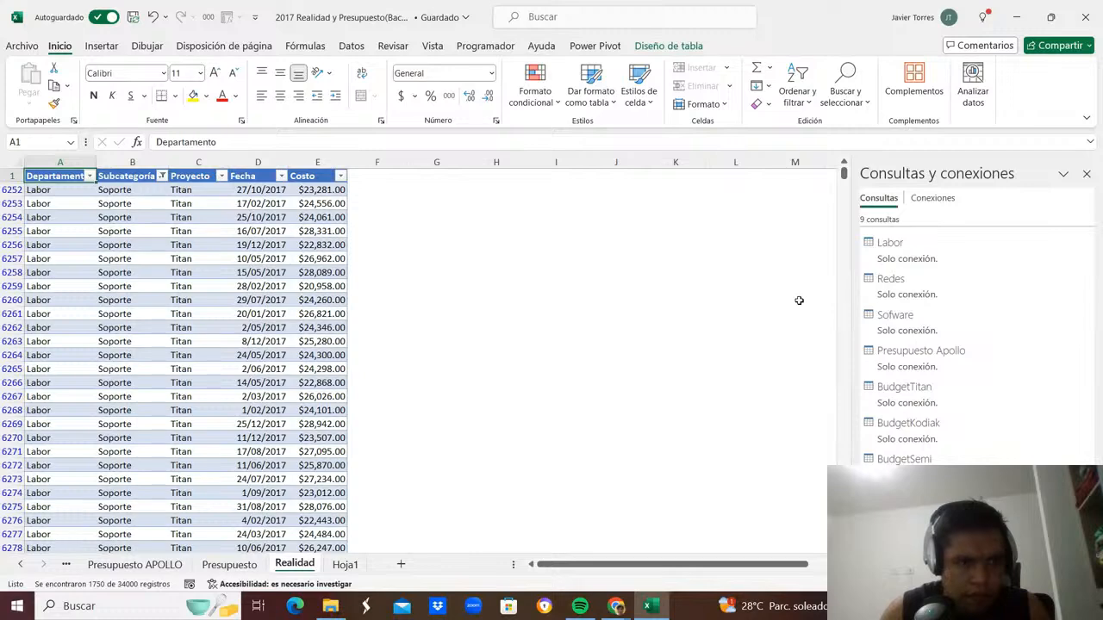
Filter the Presupuesto table's Subcategoría column with the search text "soporte".
key(ctrl+Page_Up)
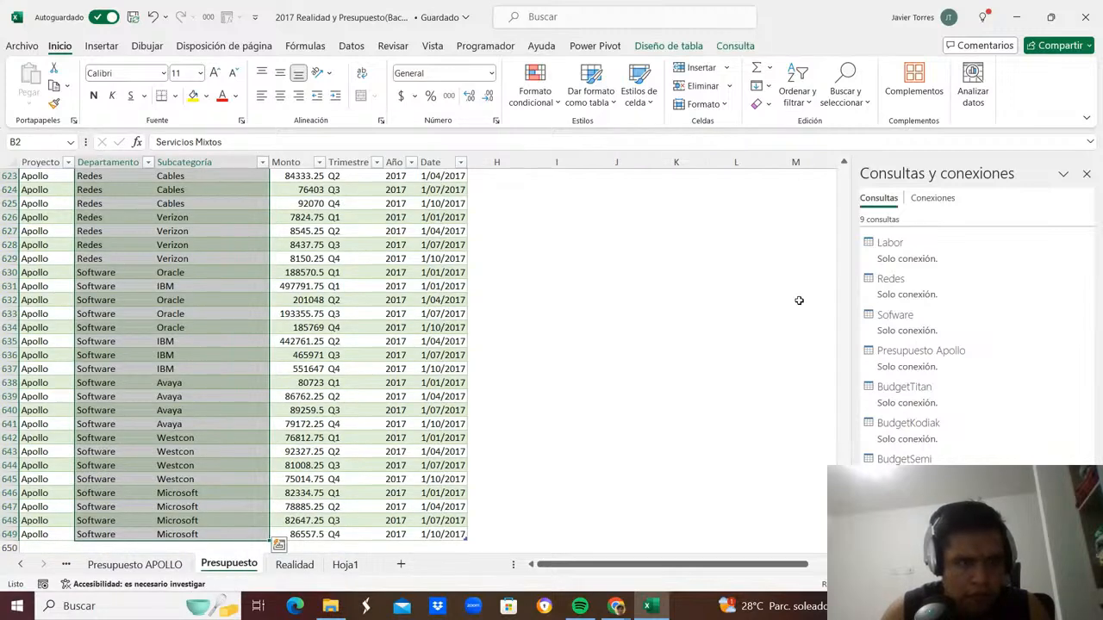
key(Up)
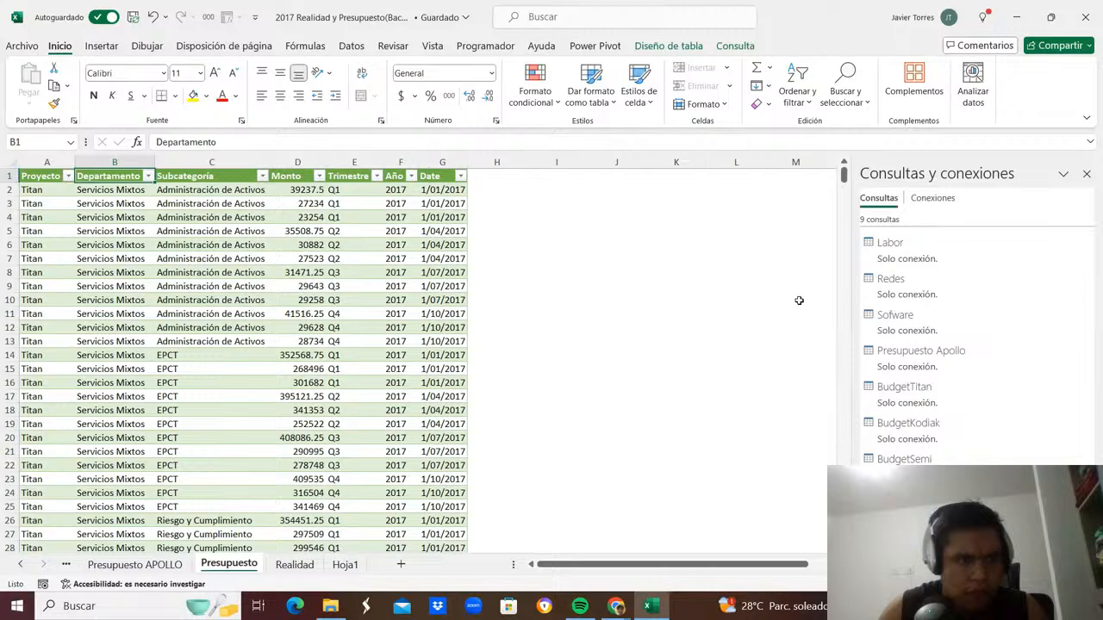
key(Right)
key(alt+Down)
text(sopor)
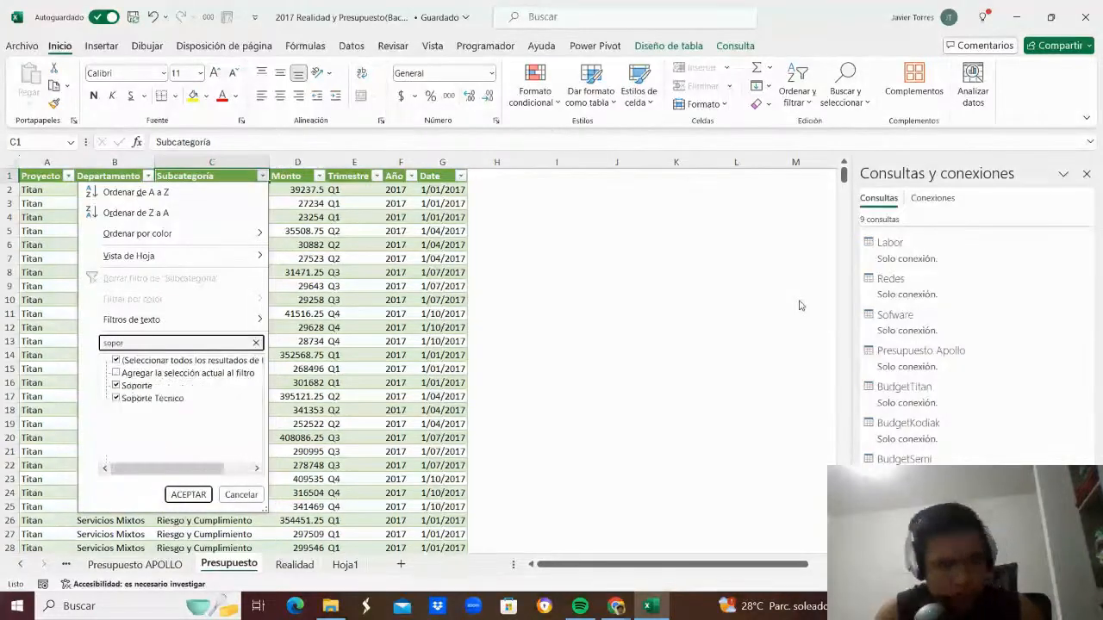
text(te)
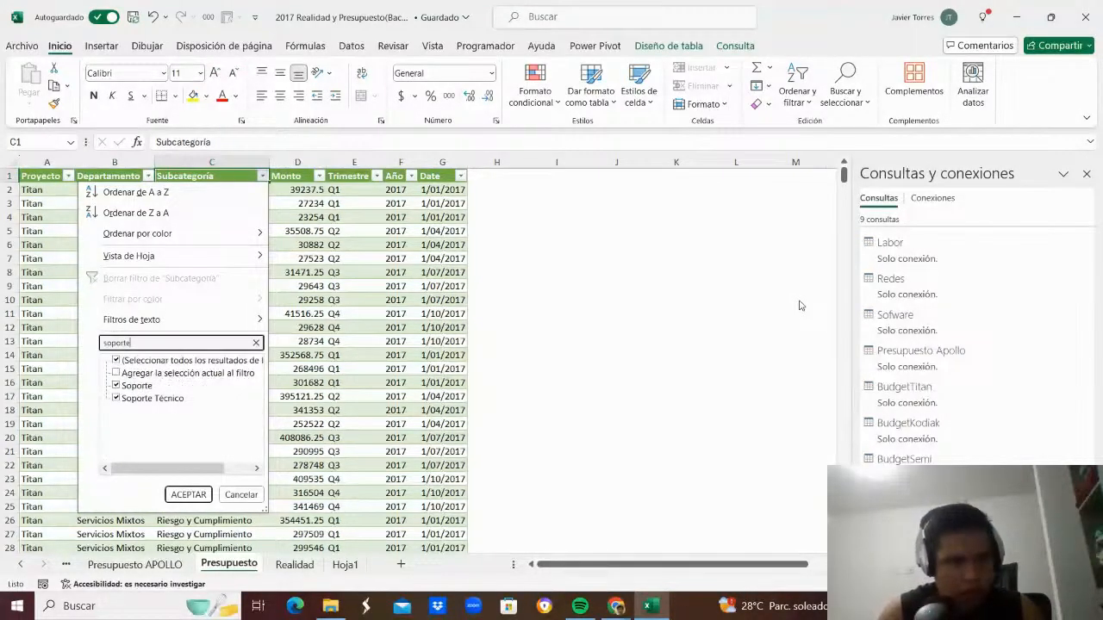
key(Return)
key(Down)
key(Left)
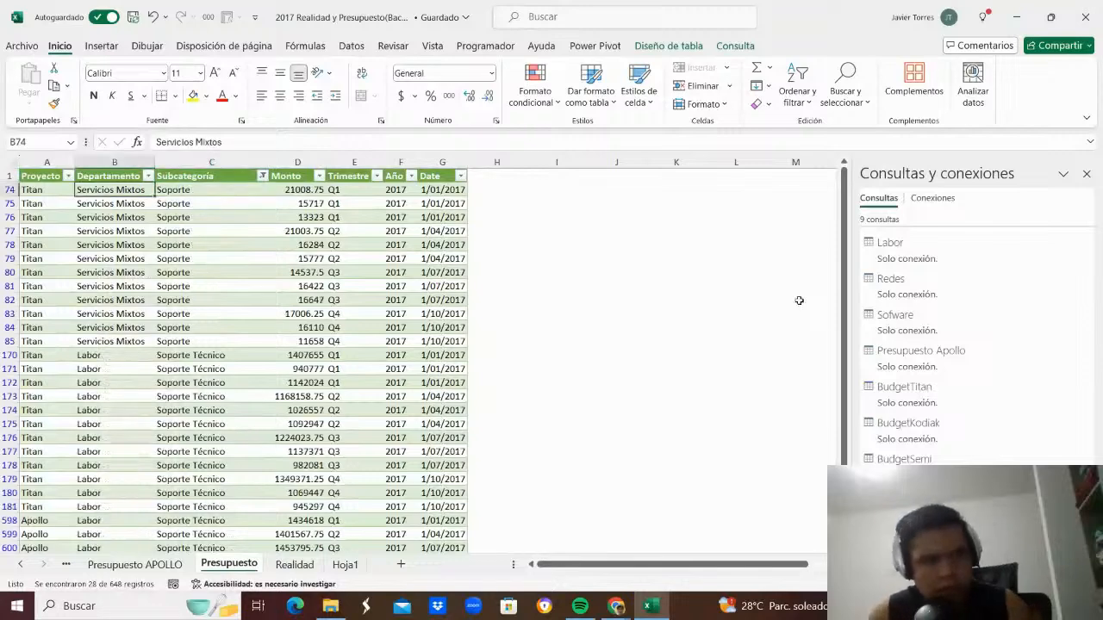
Examine the departments of the filtered Soporte and Soporte Técnico rows in Presupuesto and compare them with Realidad.
key(Down)
key(Down)
key(Down)
key(Down)
key(Down)
key(Down)
key(Down)
key(Down)
key(Down)
key(Down)
key(Down)
key(Down)
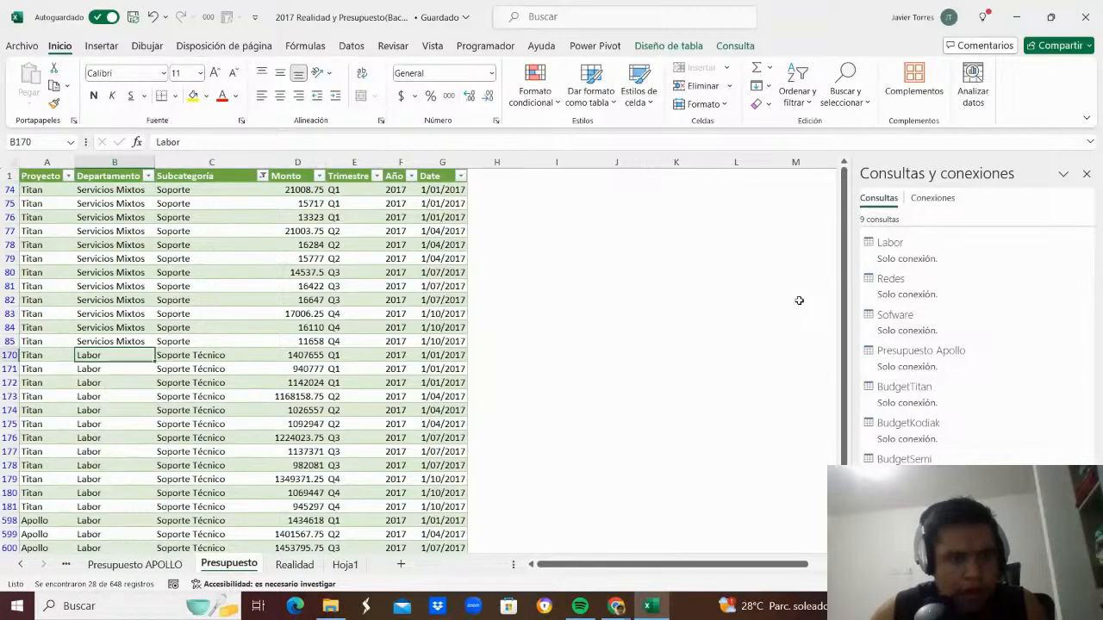
key(ctrl+Page_Down)
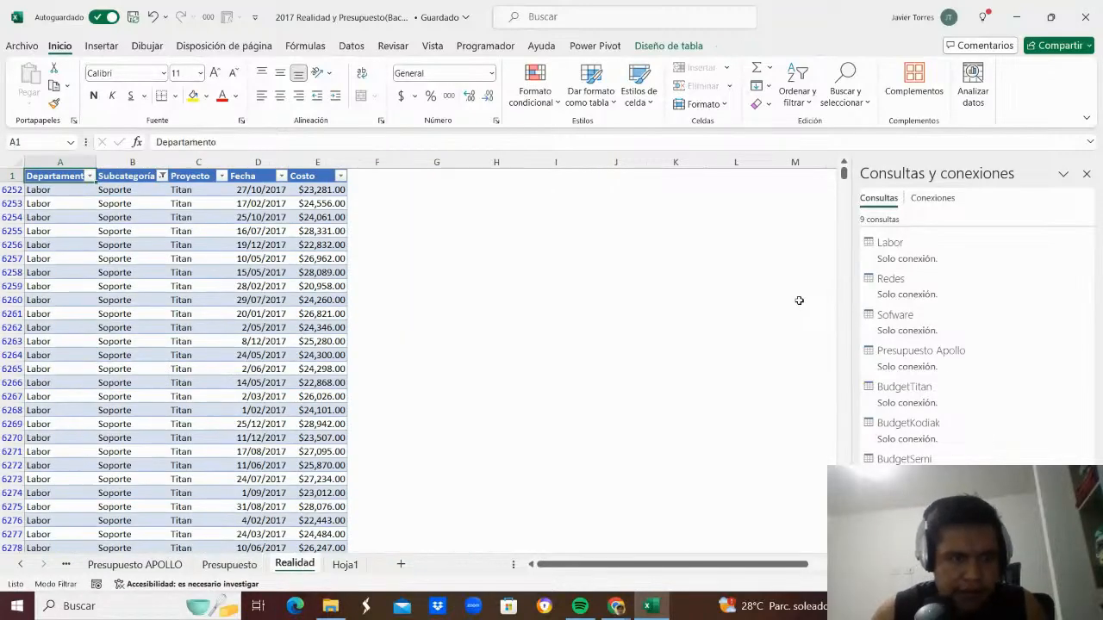
key(ctrl+Page_Up)
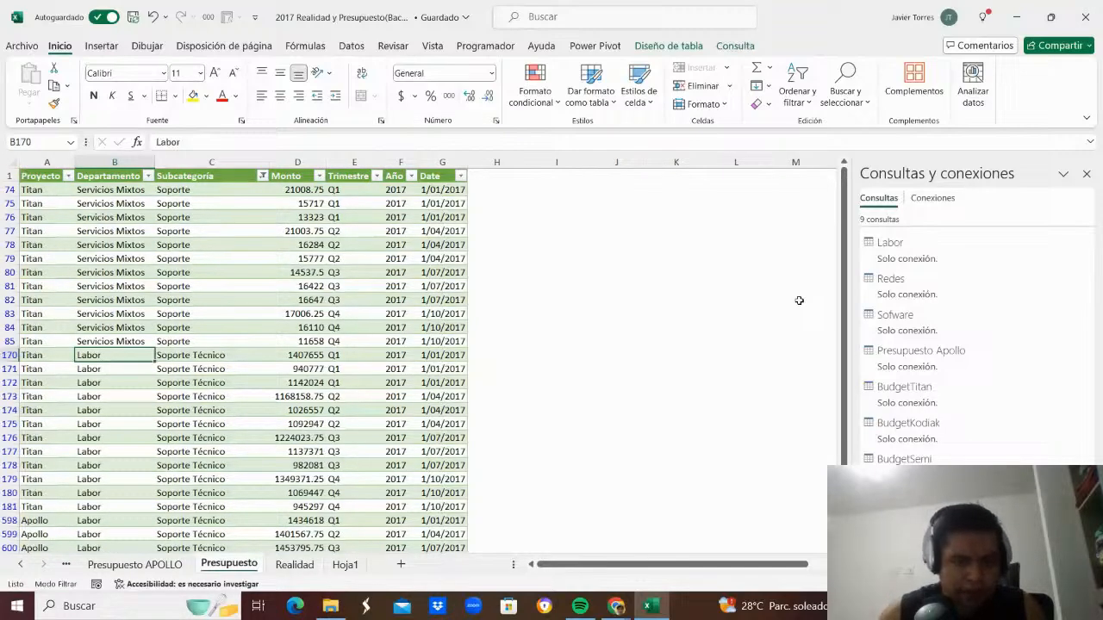
Search the Realidad table's Subcategoría filter again for "soporte" and reapply the filter.
key(ctrl+Page_Down)
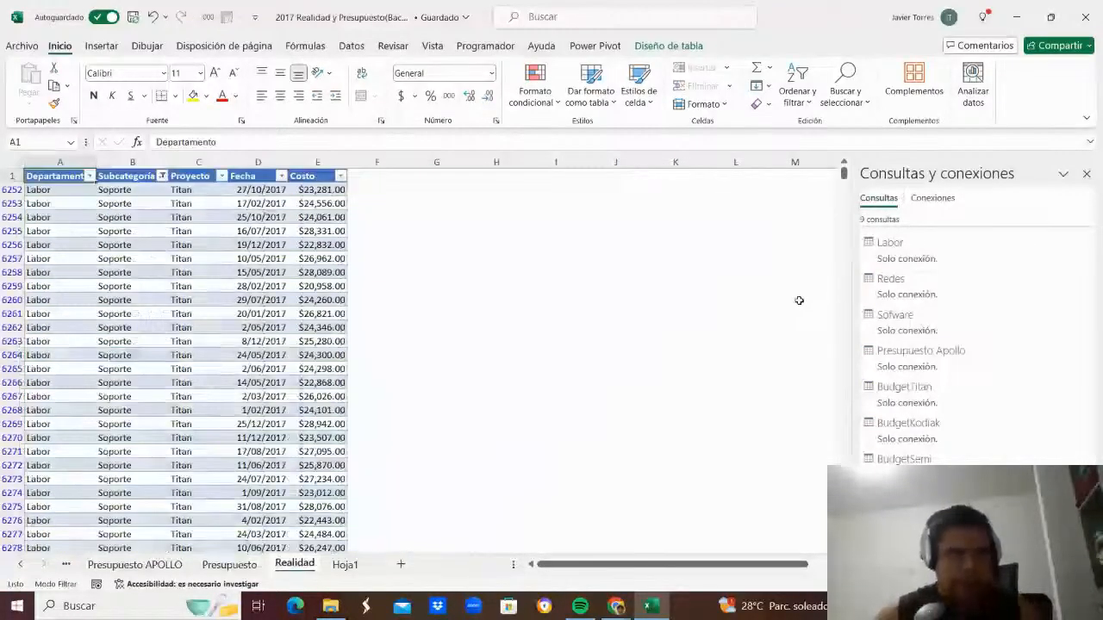
key(alt+Down)
key(Down)
key(Down)
key(Down)
key(Down)
key(Down)
key(Down)
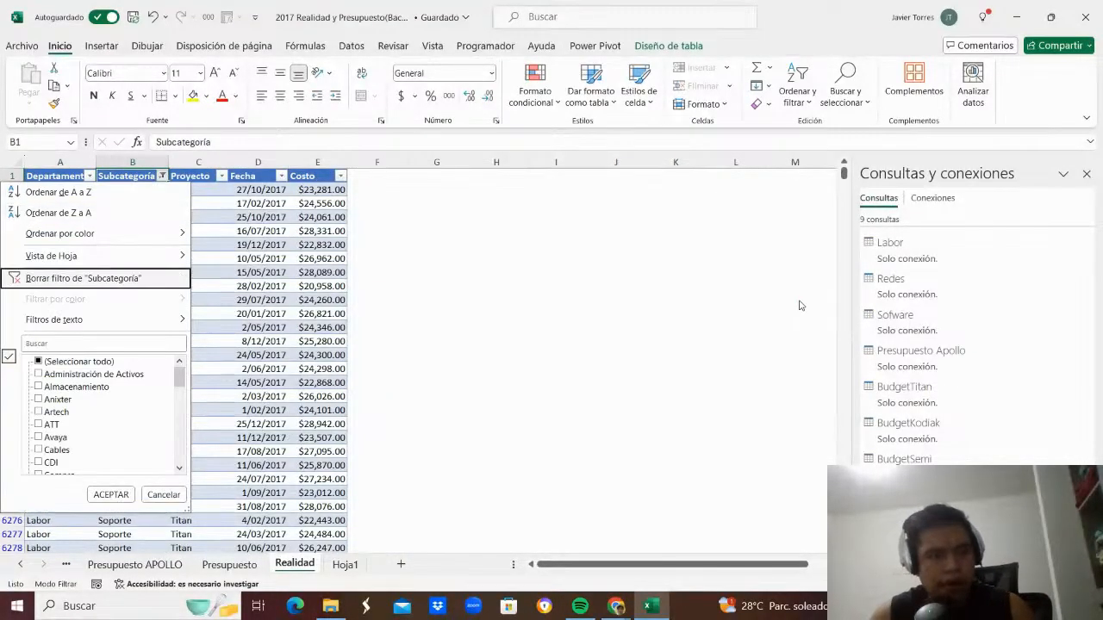
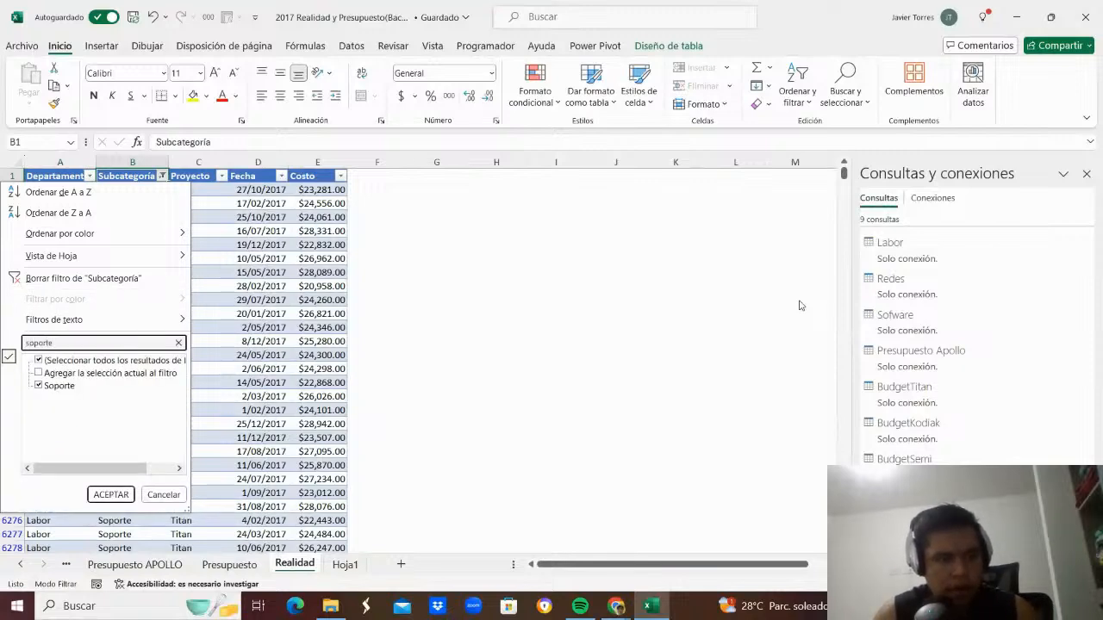
key(Return)
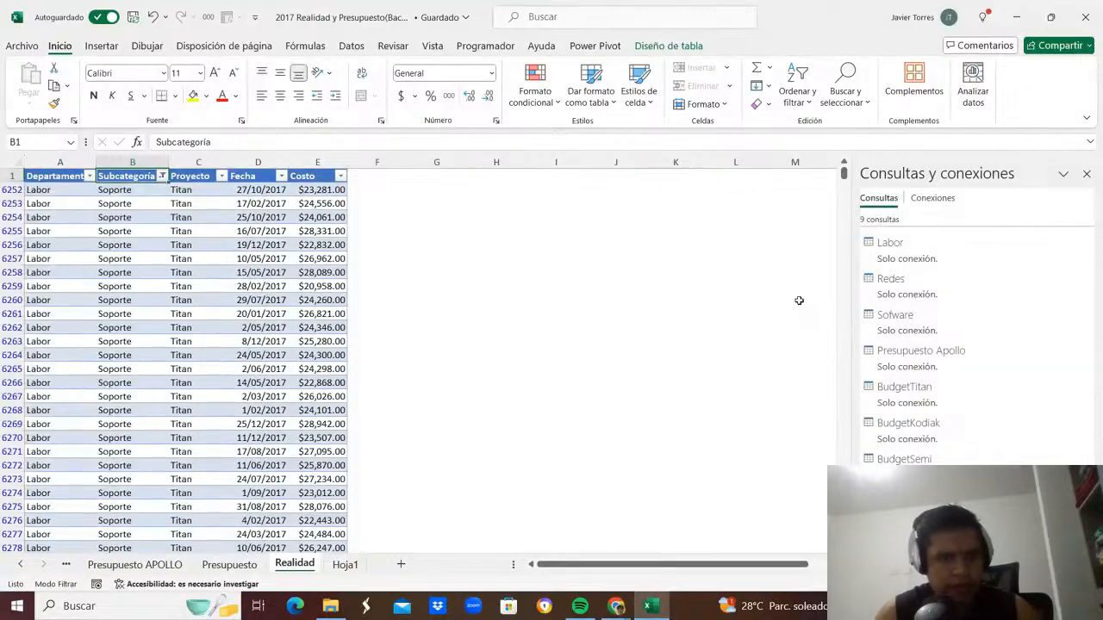
Copy the subcategory Soporte Técnico from a Labor row of Presupuesto and return to the Subcategoría header in Realidad.
key(ctrl+Page_Up)
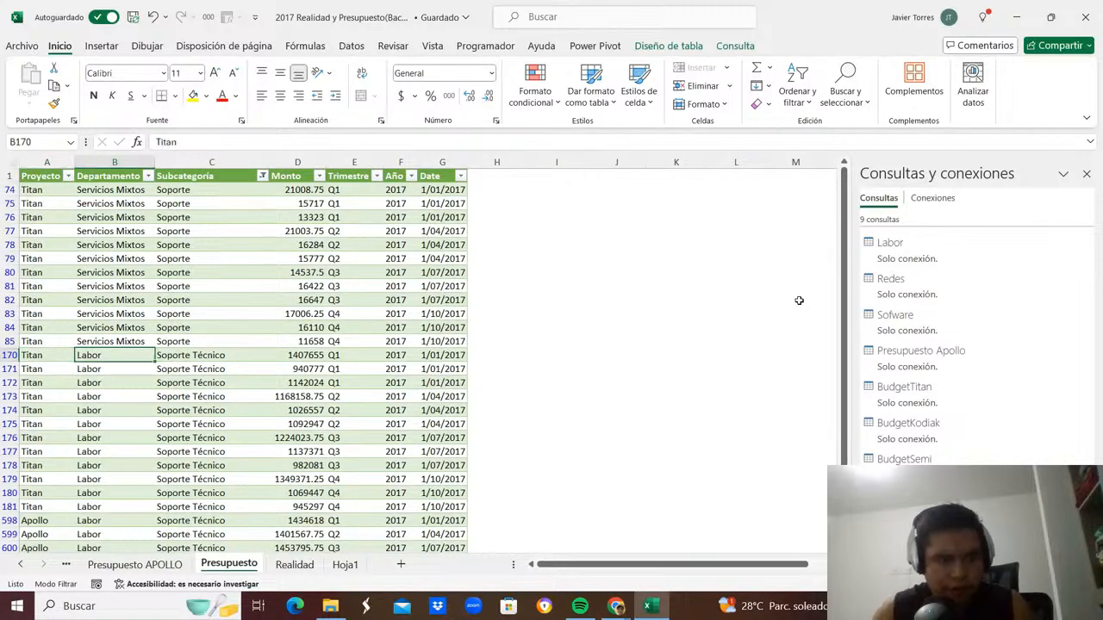
key(Right)
key(ctrl+c)
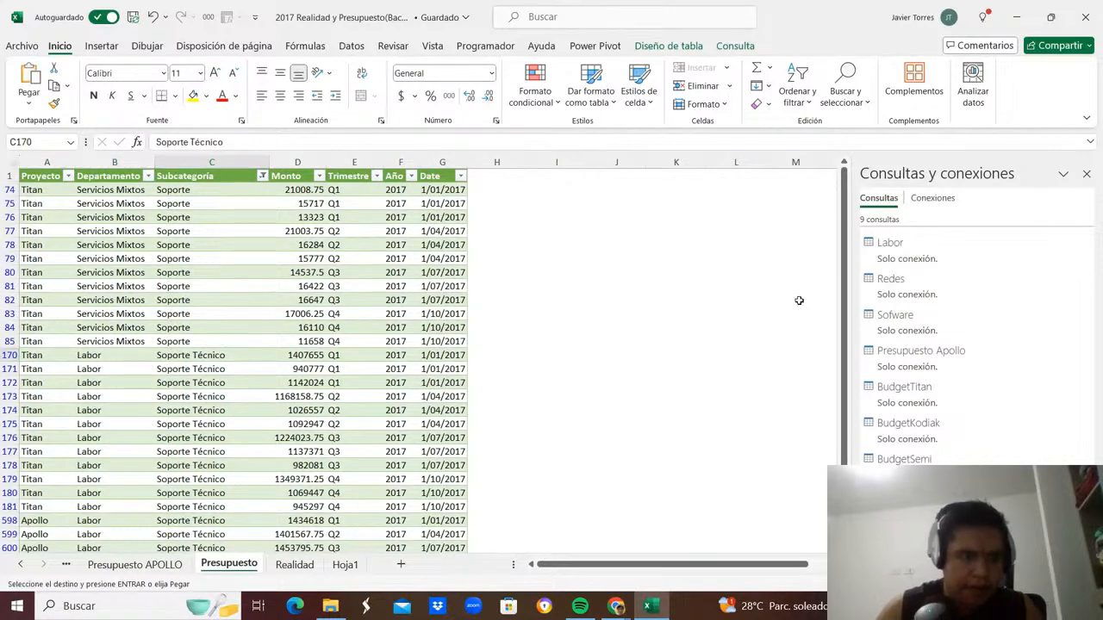
key(ctrl+Page_Down)
key(ctrl+Up)
key(Right)
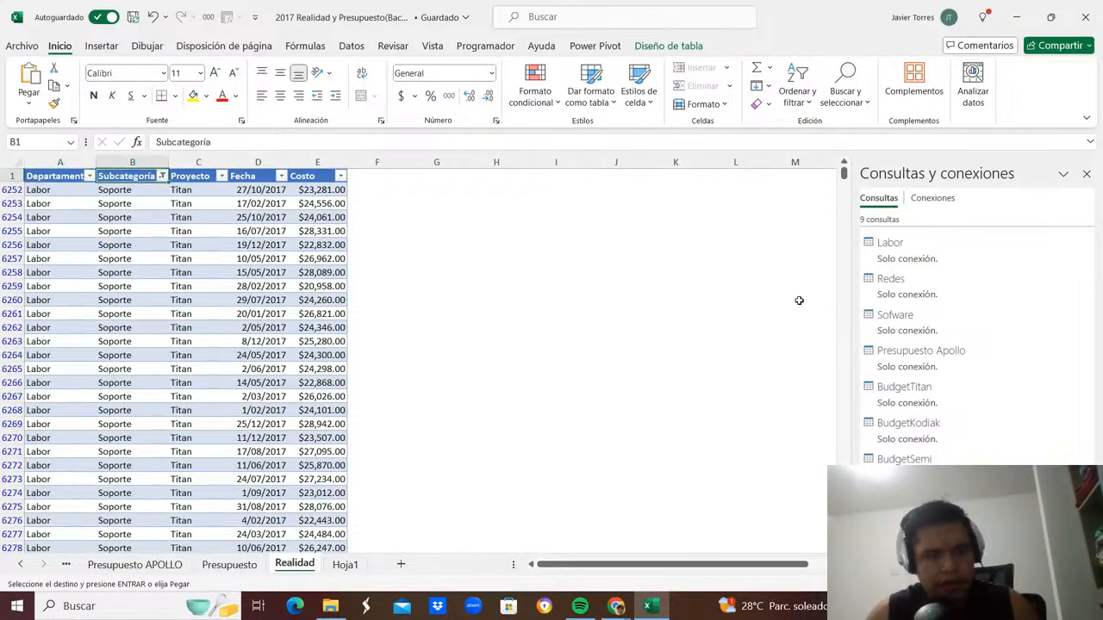
key(alt+Down)
key(Down)
key(Down)
key(Down)
key(Down)
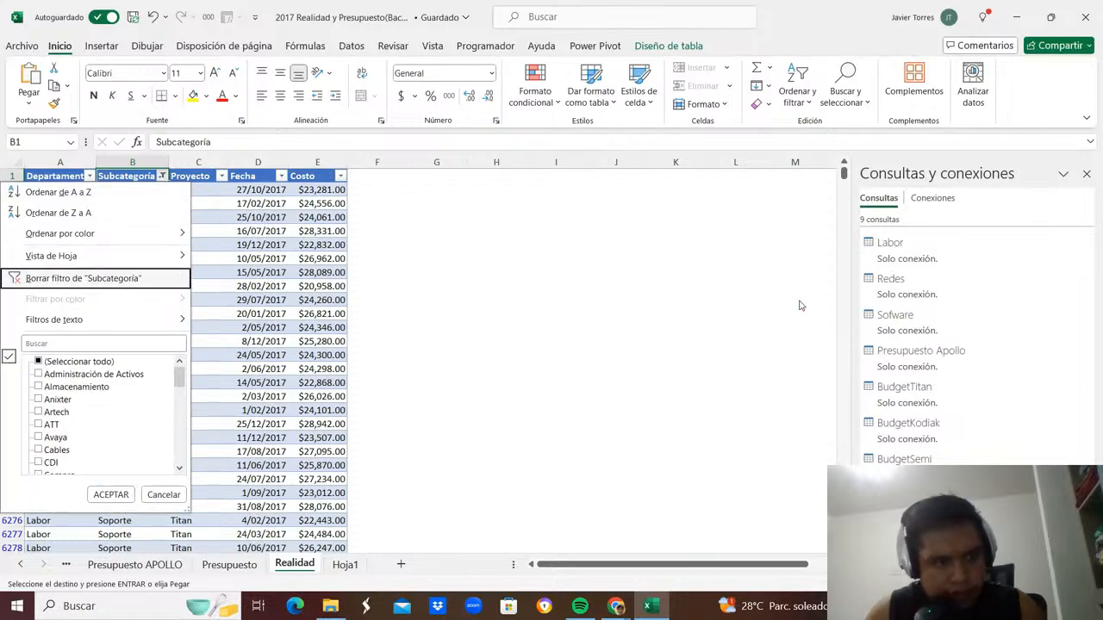
key(Escape)
key(Left)
key(Right)
key(alt+Down)
key(Down)
key(Down)
key(Down)
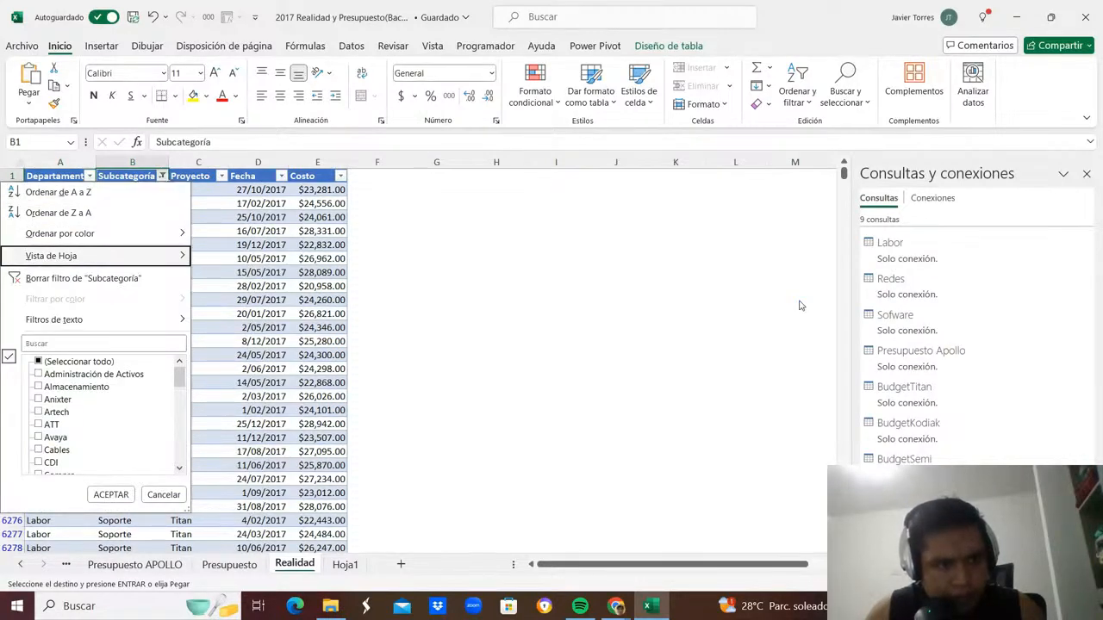
key(Down)
key(Down)
key(Down)
key(Down)
key(Escape)
key(Left)
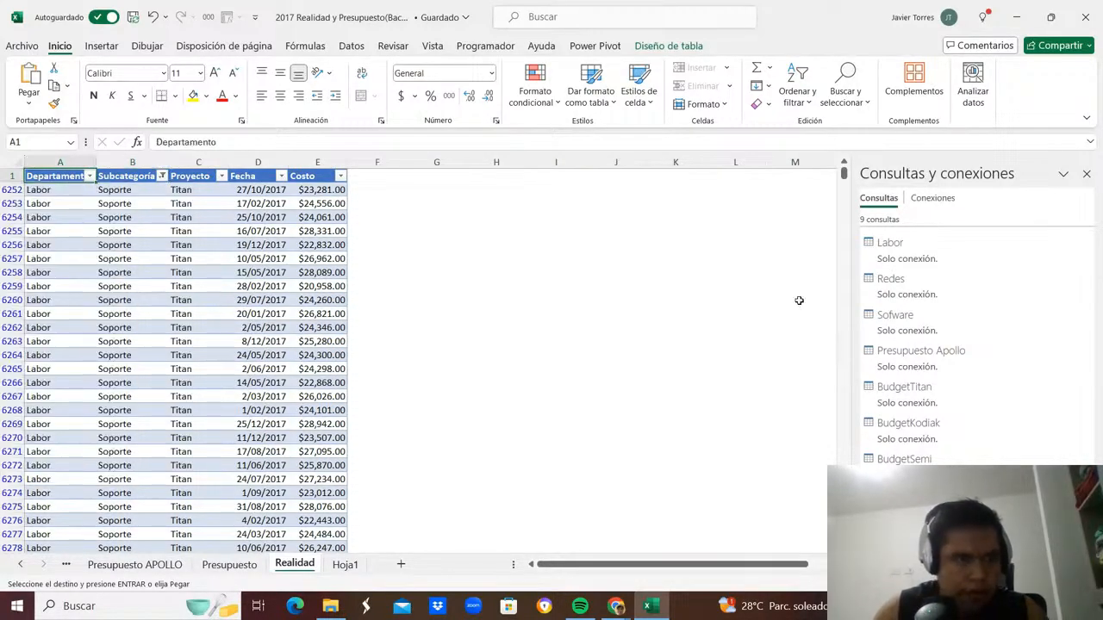
Filter the Departamento column of Realidad to Labor only and go to the first filtered Subcategoría cell.
key(alt+Down)
key(Down)
key(Down)
key(Down)
key(Down)
key(Down)
key(Down)
key(Down)
key(Down)
key(Down)
key(space)
key(Down)
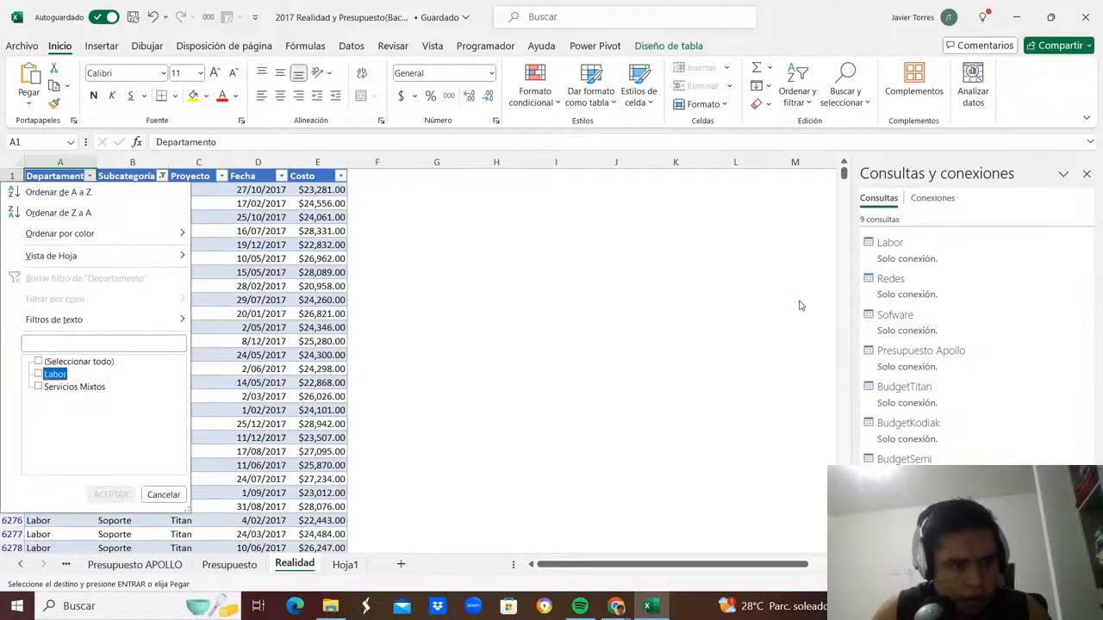
key(space)
key(Return)
key(Right)
key(Down)
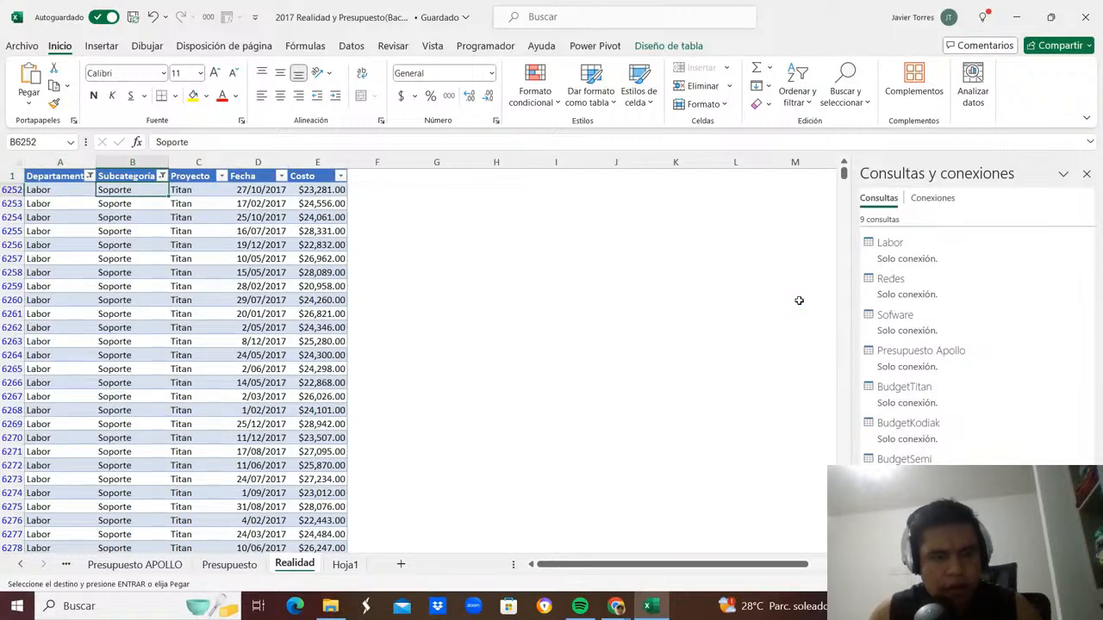
Replace the subcategory of all filtered Labor rows in Realidad with the copied Soporte Técnico value.
key(ctrl+Page_Up)
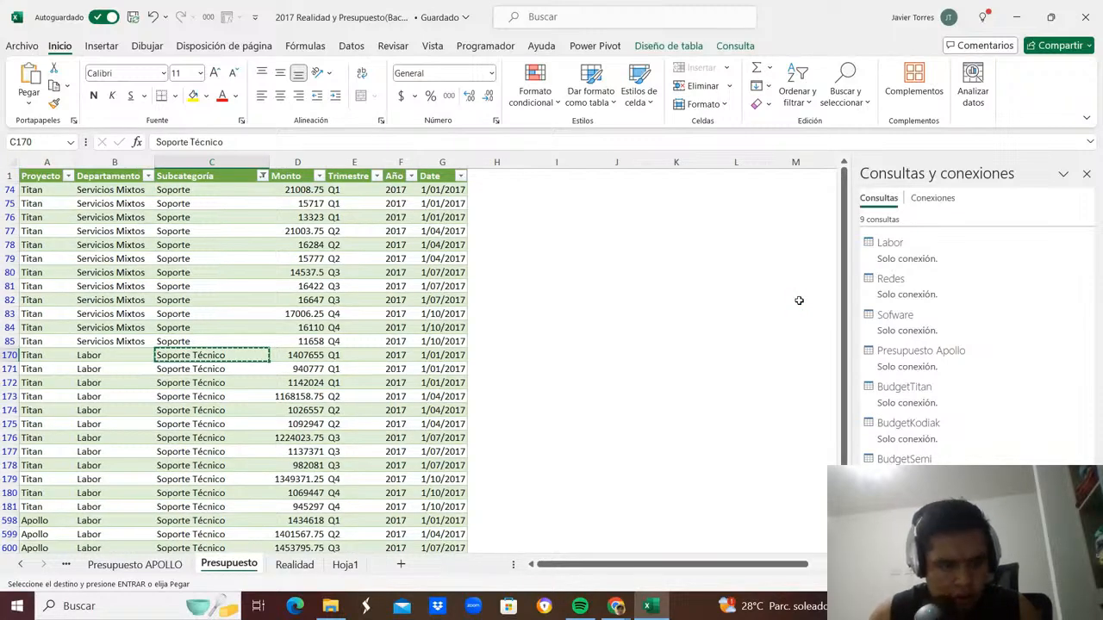
key(ctrl+Page_Down)
key(ctrl+alt+v)
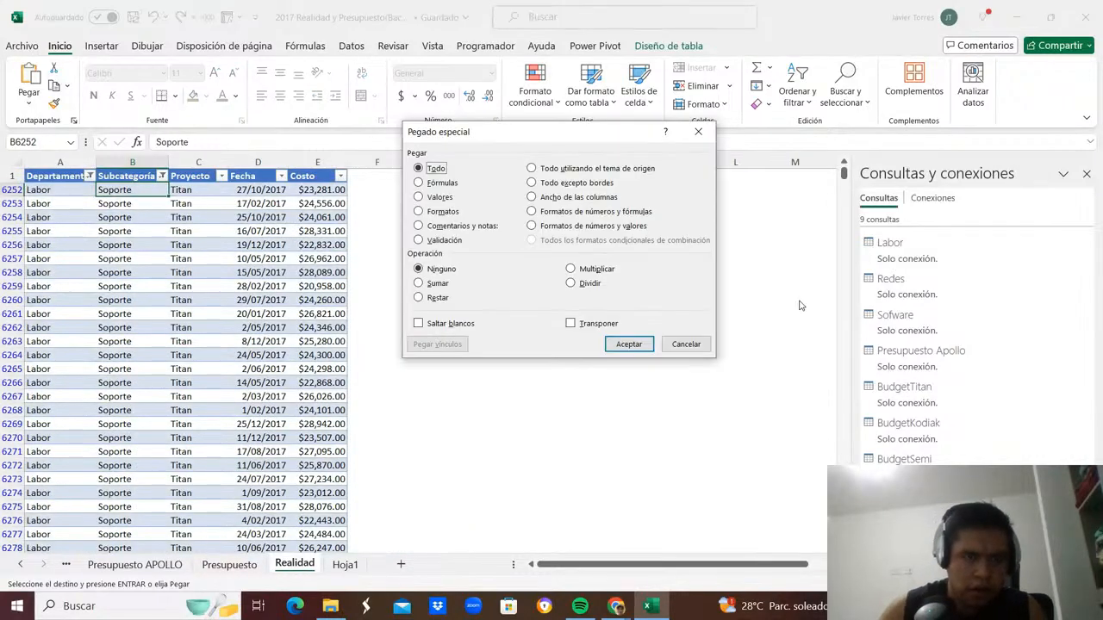
key(Down)
key(Down)
key(Return)
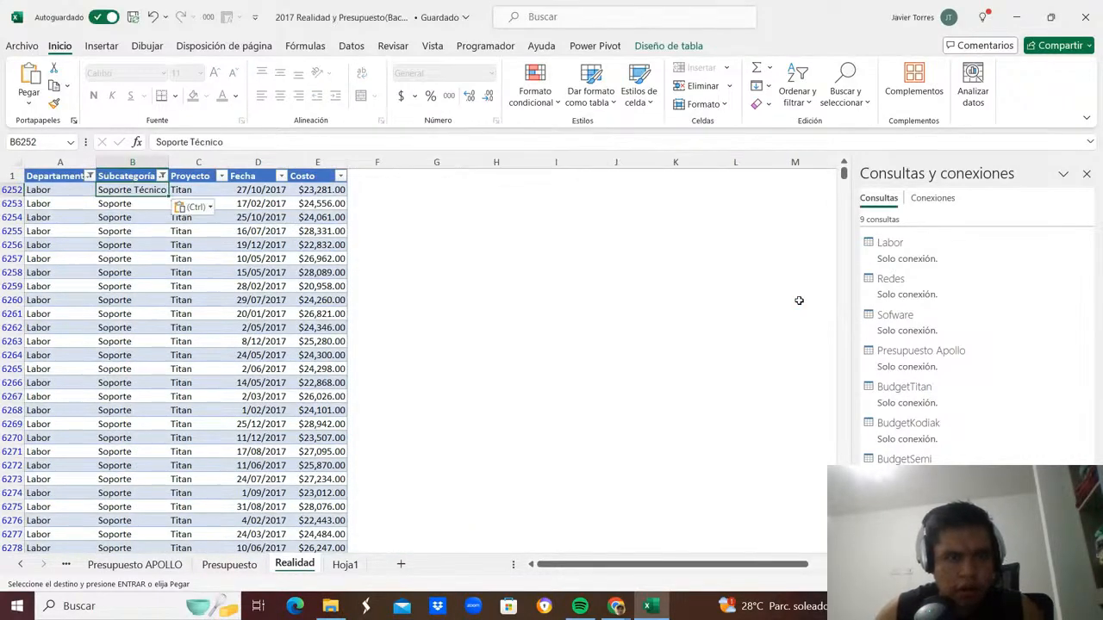
key(ctrl+shift+Down)
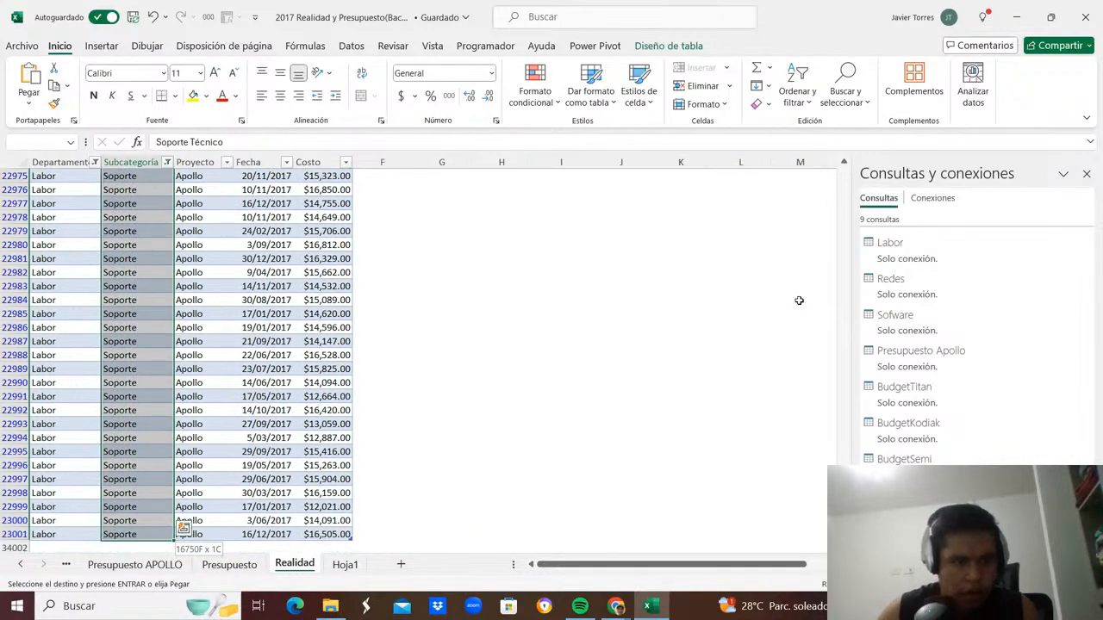
key(Return)
key(ctrl+Up)
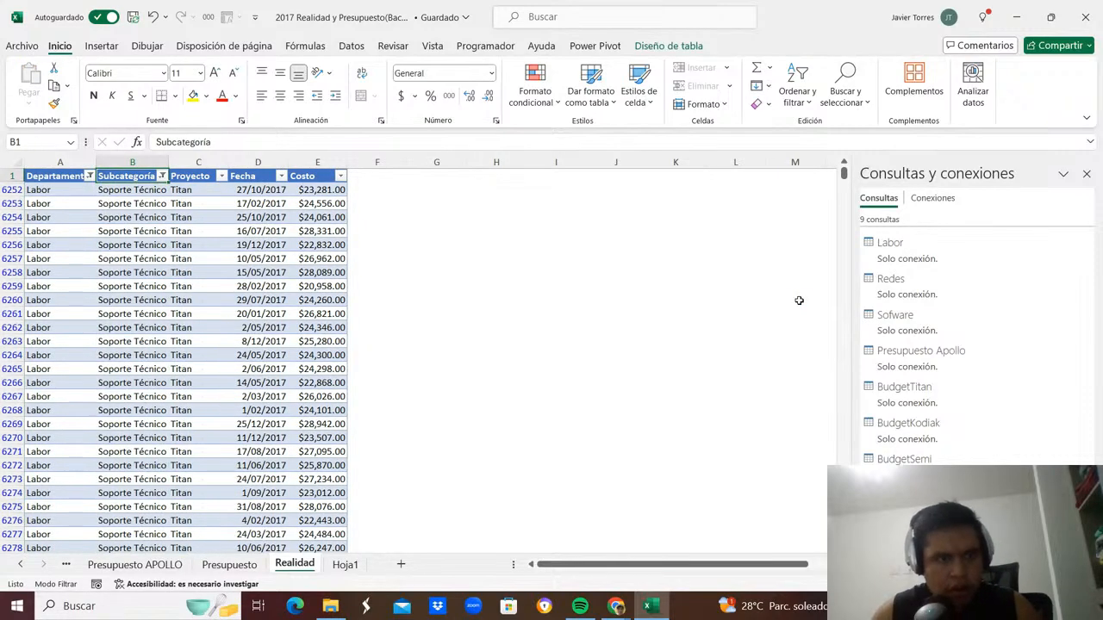
Clear the Subcategoría filter of the Realidad table.
key(alt+Down)
key(Down)
key(Down)
key(Down)
key(Down)
key(Return)
key(Left)
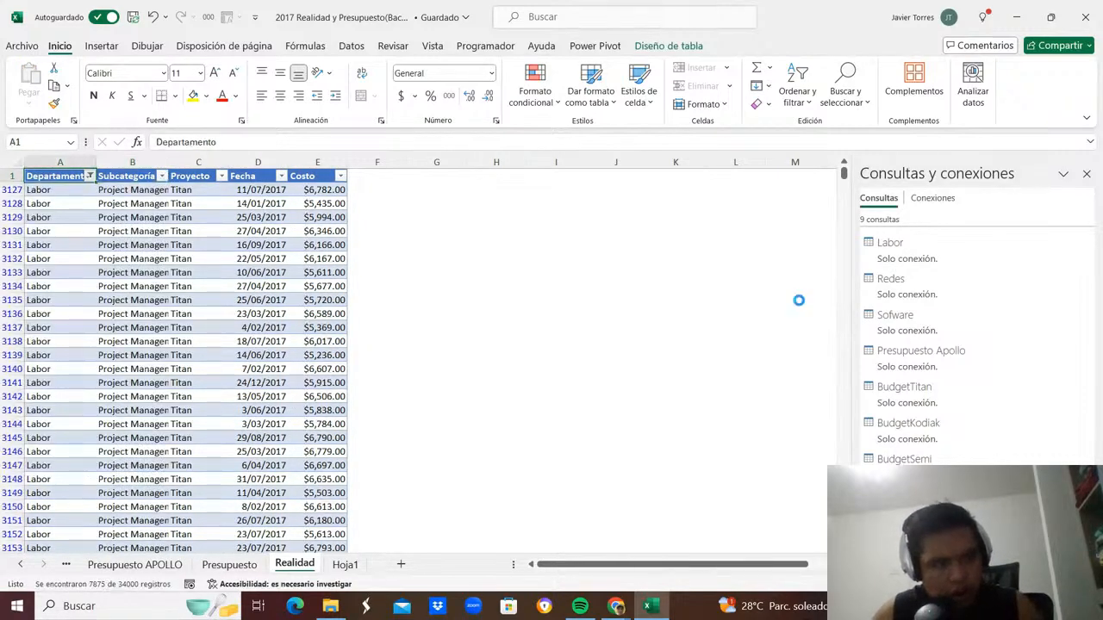
Clear the Departamento filter of the Realidad table.
key(alt+Down)
key(Down)
key(Down)
key(Down)
key(Down)
key(Return)
key(Down)
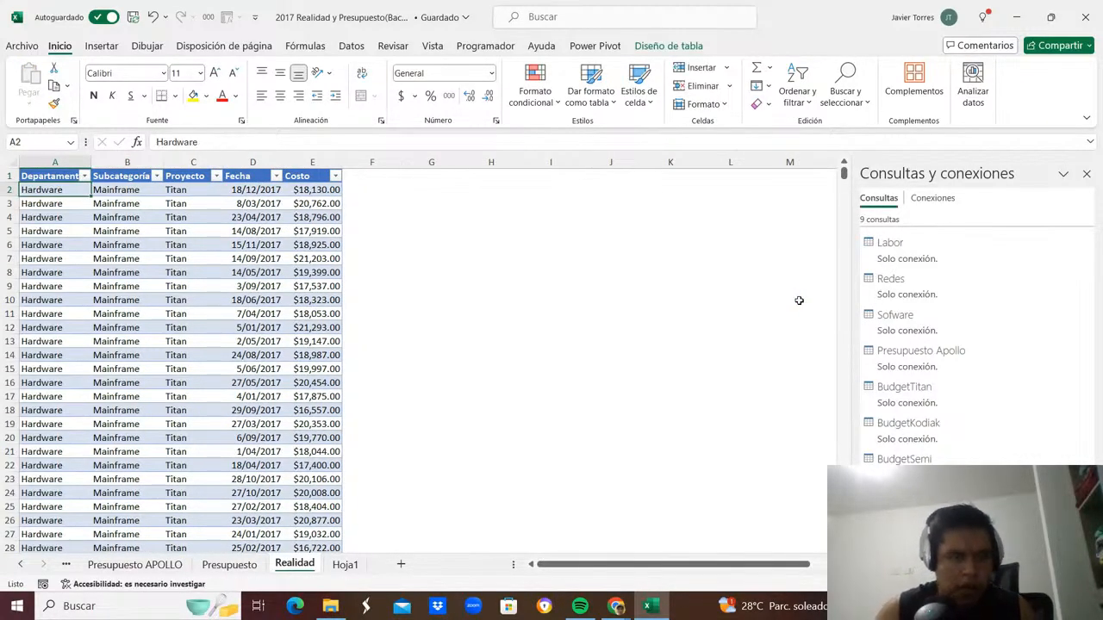
Clear the Subcategoría filter of the Presupuesto table and return to Realidad.
key(ctrl+Page_Up)
key(Up)
key(ctrl+Up)
key(alt+Down)
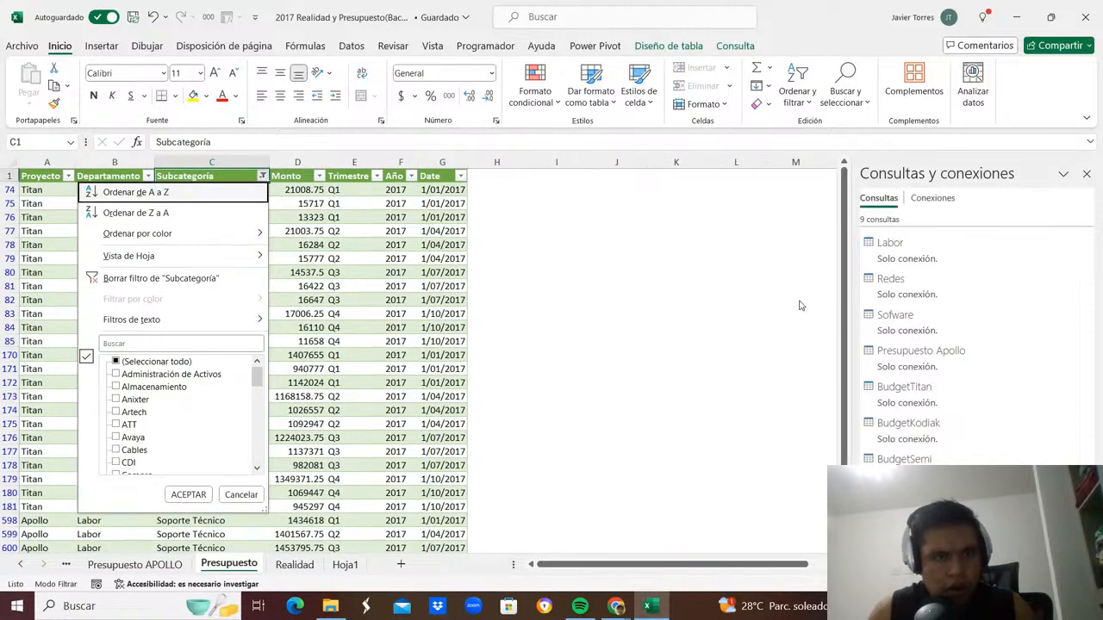
key(Down)
key(Down)
key(Down)
key(Down)
key(Return)
key(Down)
key(ctrl+Page_Down)
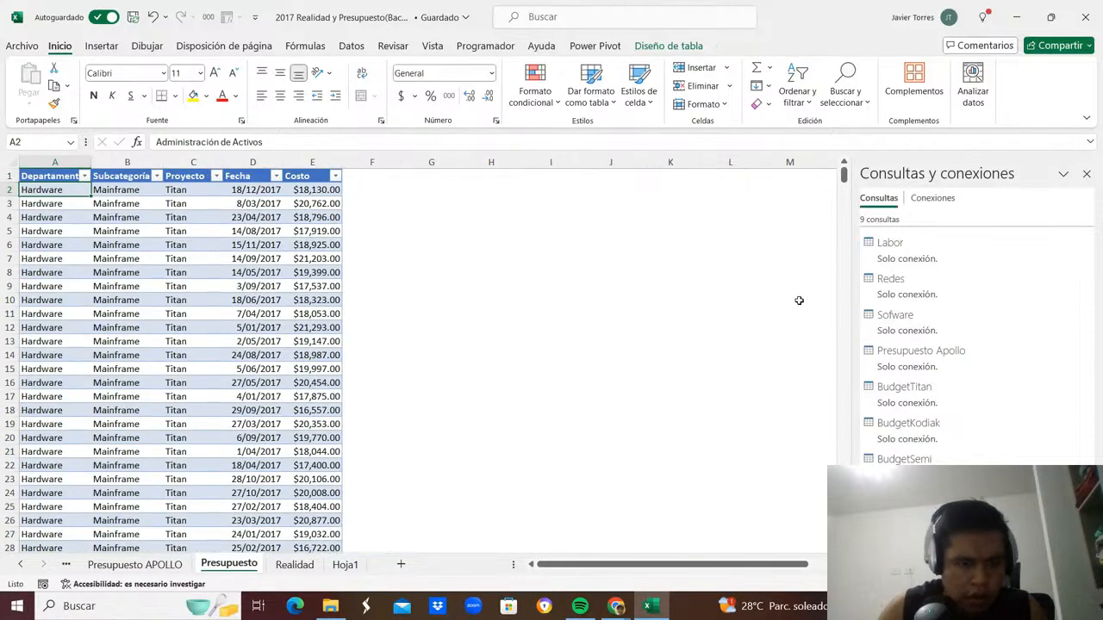
key(Right)
key(Left)
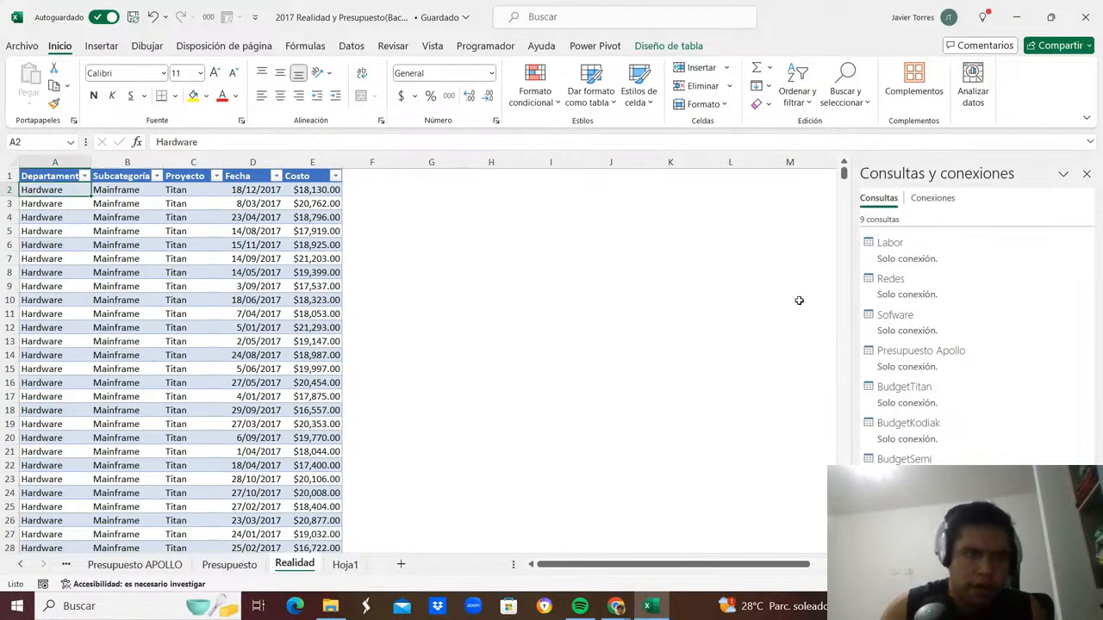
Clear the colour filter on the Subcategoría column of the list in Hoja1.
key(ctrl+Page_Down)
key(Up)
key(alt+Down)
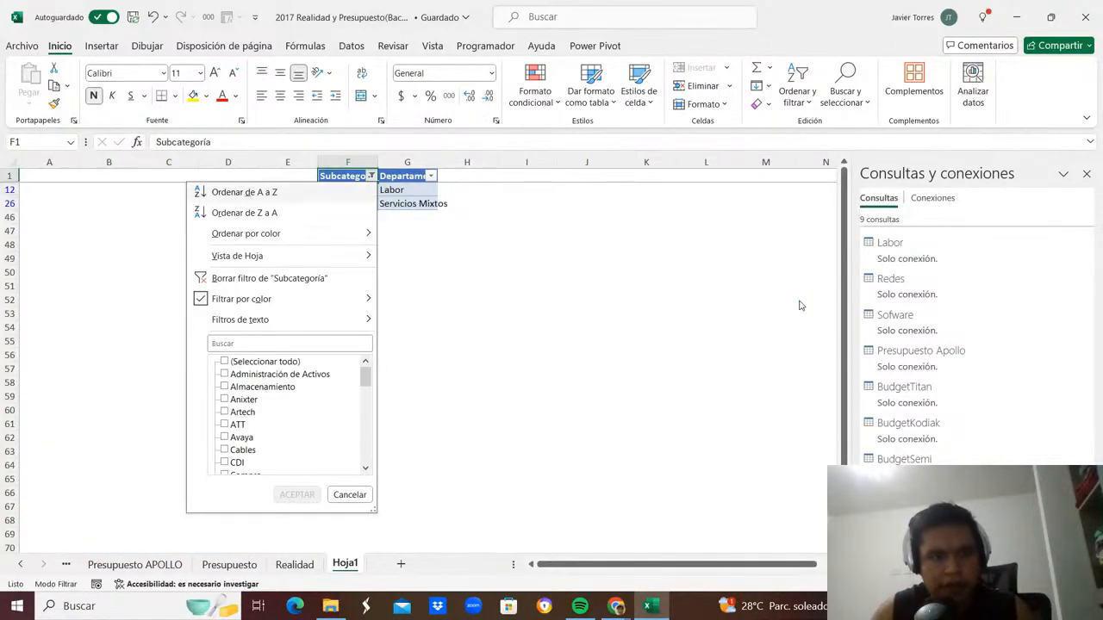
key(Down)
key(Down)
key(Down)
key(Return)
key(Down)
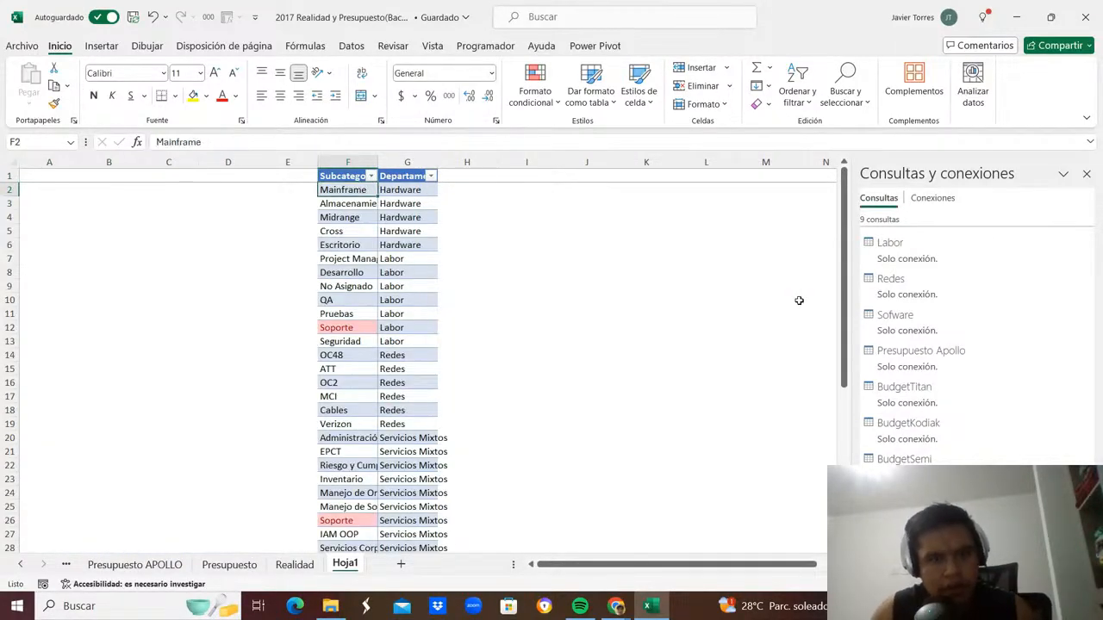
Delete all rows below the headers of the Subcategoría–Departamento list in Hoja1.
key(shift+space)
key(ctrl+shift+Down)
key(ctrl+minus)
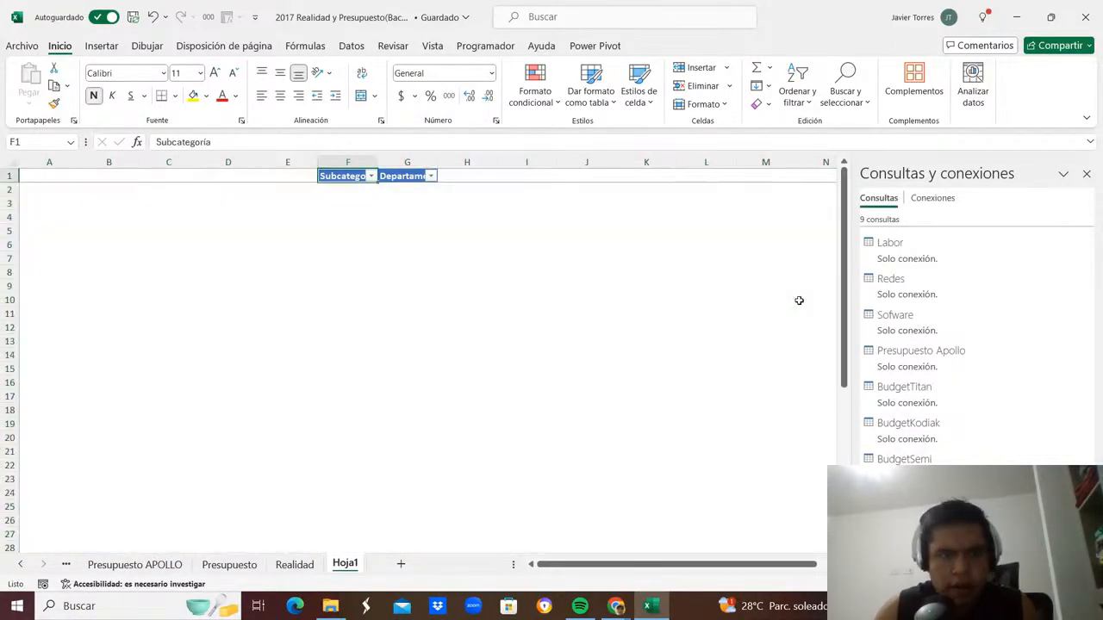
Copy the whole Departamento and Subcategoría columns of Realidad, headers included, over the list headers in Hoja1.
key(ctrl+Page_Up)
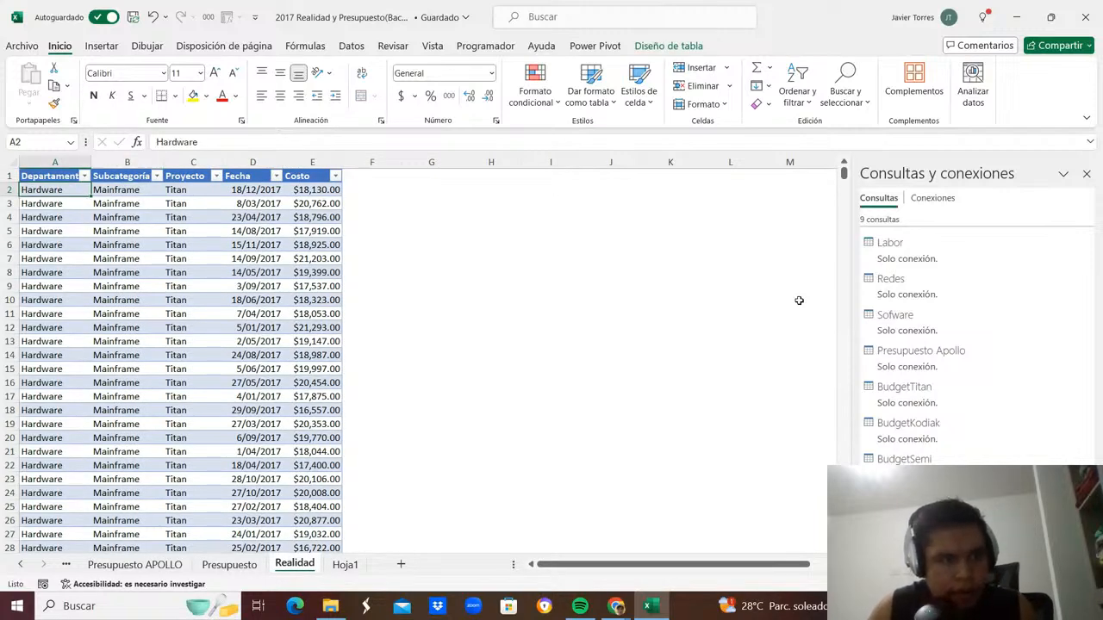
key(Up)
key(shift+Right)
key(ctrl+shift+Down)
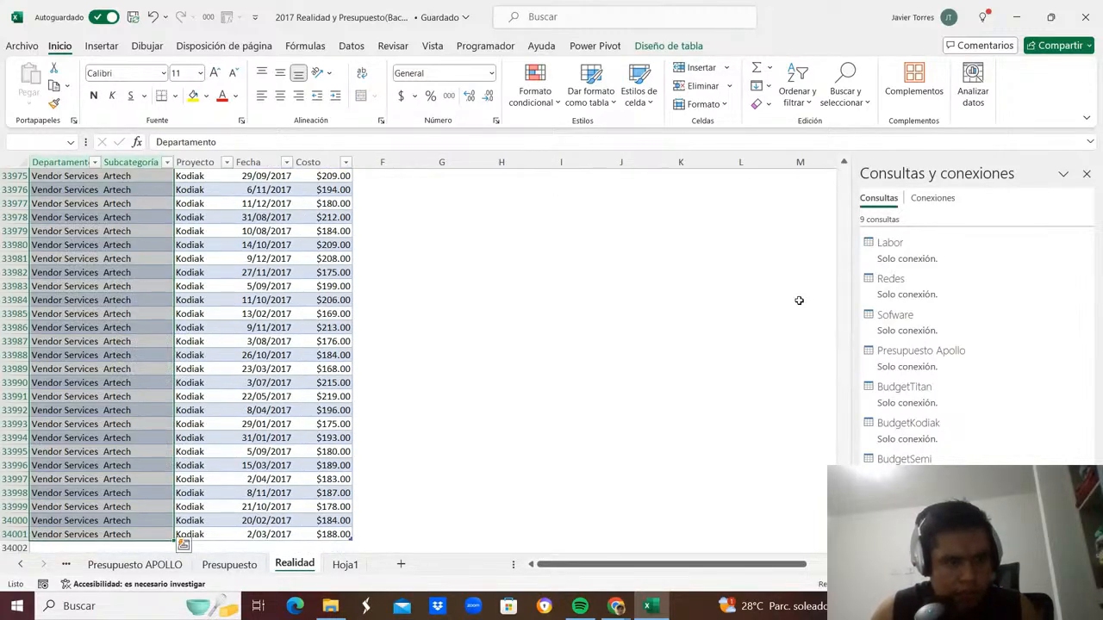
key(ctrl+c)
key(ctrl+Page_Down)
key(Return)
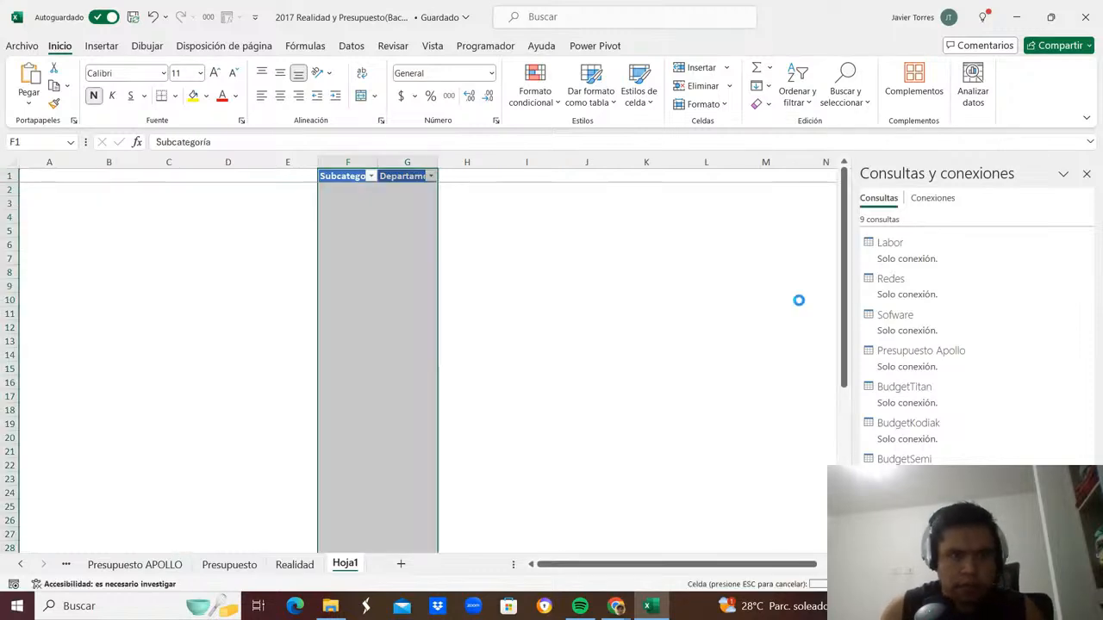
Go to the first empty row below the list in Hoja1, then copy Presupuesto's Departamento and Subcategoría data without headers.
key(Down)
key(Down)
key(ctrl+Down)
key(Down)
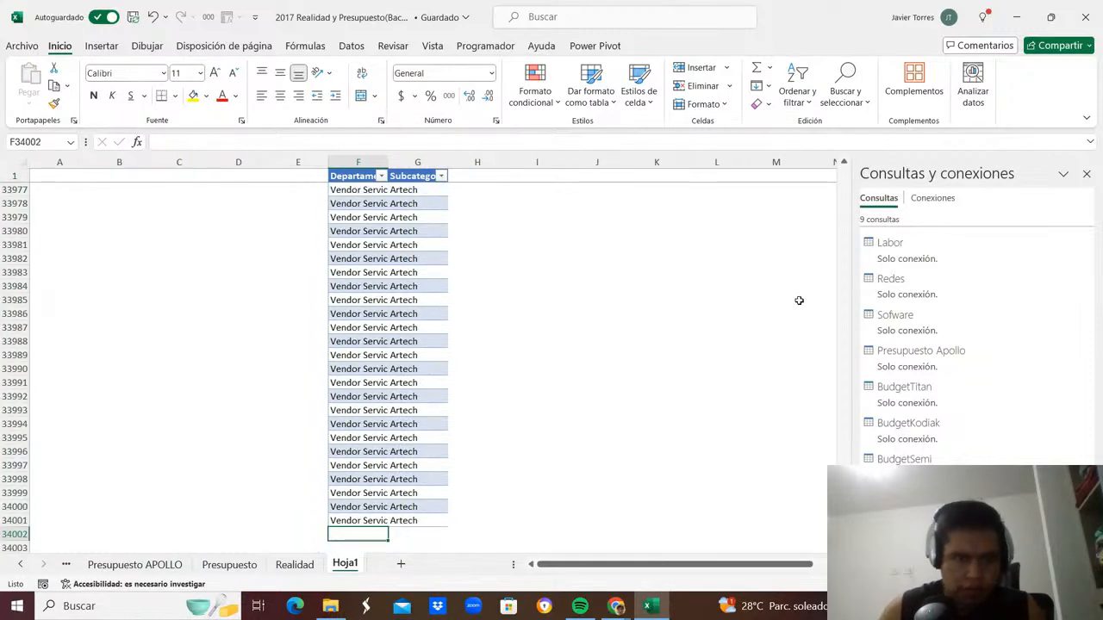
key(ctrl+Page_Up)
key(ctrl+Page_Up)
key(Left)
key(Left)
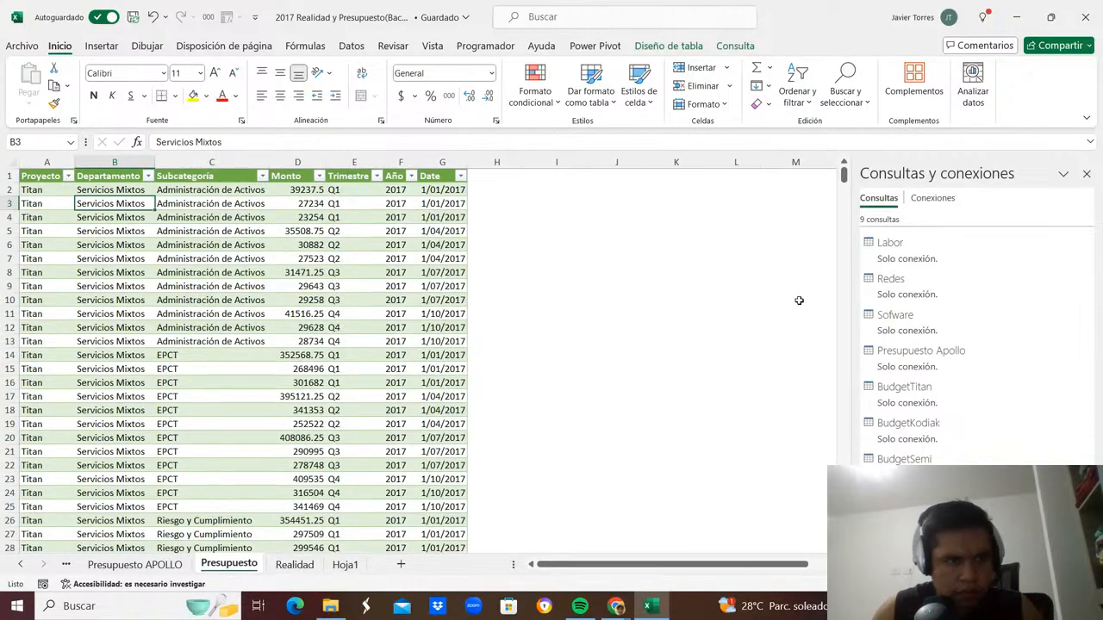
key(Right)
key(Up)
key(ctrl+shift+Down)
key(shift+Right)
key(Down)
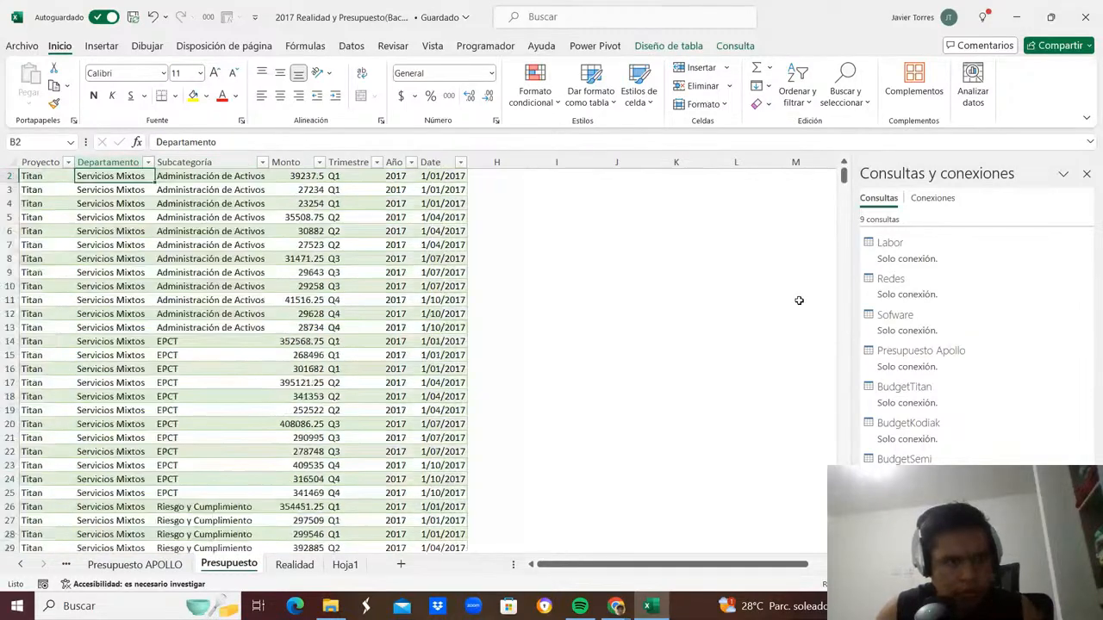
key(shift+Right)
key(ctrl+shift+Down)
key(Up)
key(Down)
key(shift+Right)
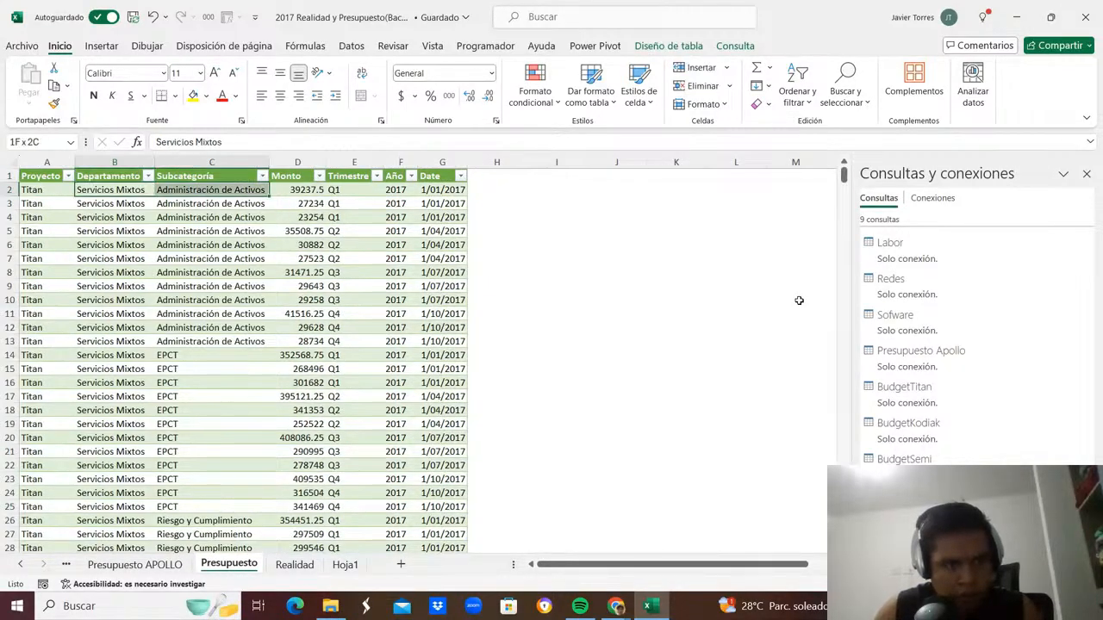
key(ctrl+shift+Down)
key(ctrl+c)
Paste the copied Presupuesto departments and subcategories directly below the Realidad rows in Hoja1.
key(ctrl+Page_Down)
key(ctrl+v)
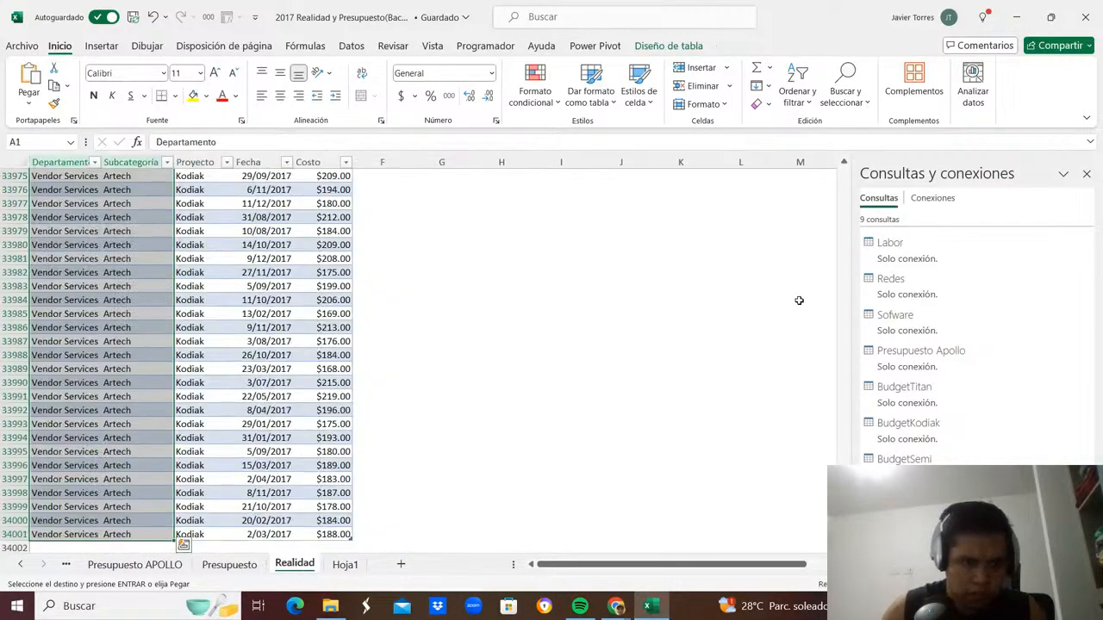
key(ctrl+Page_Down)
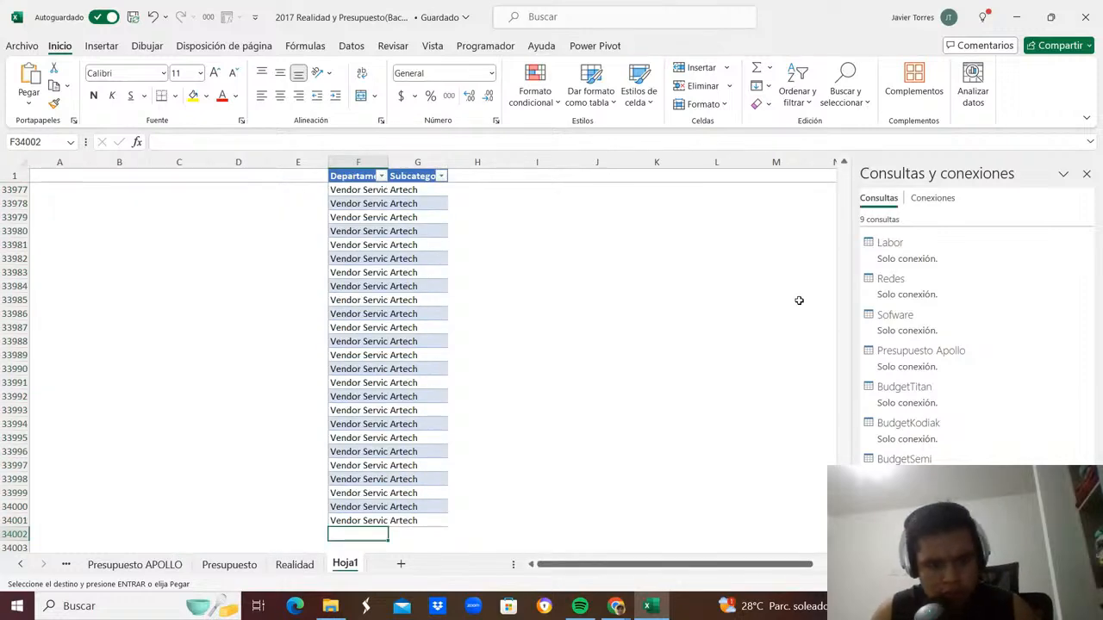
key(ctrl+v)
key(ctrl+Down)
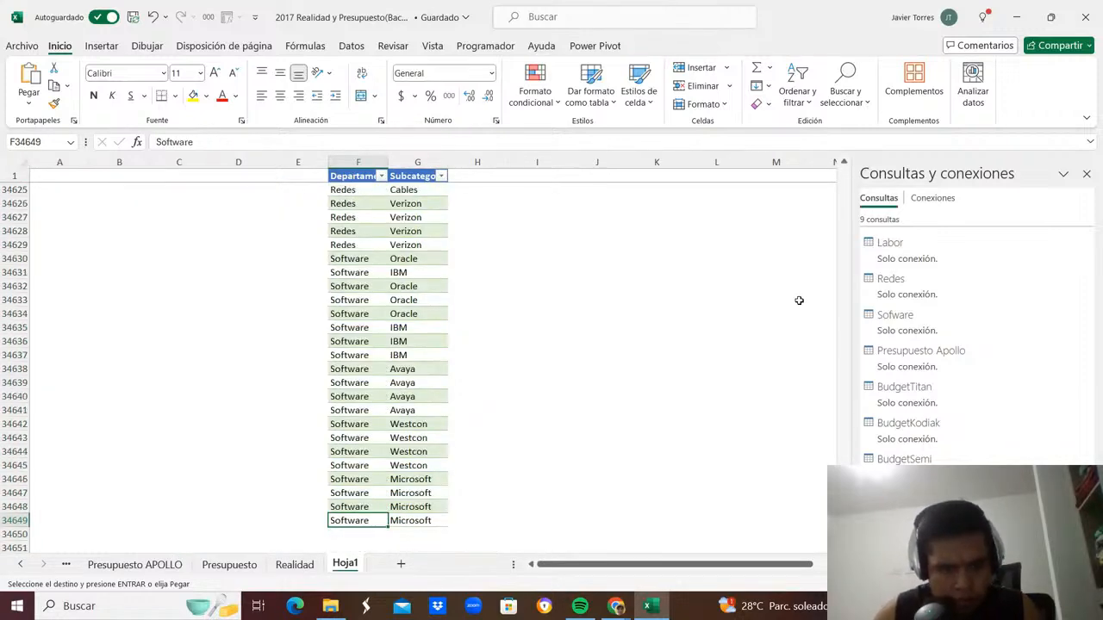
Remove the duplicate Departamento and Subcategoría combinations from the combined list in Hoja1.
key(ctrl+shift+Up)
key(shift+Right)
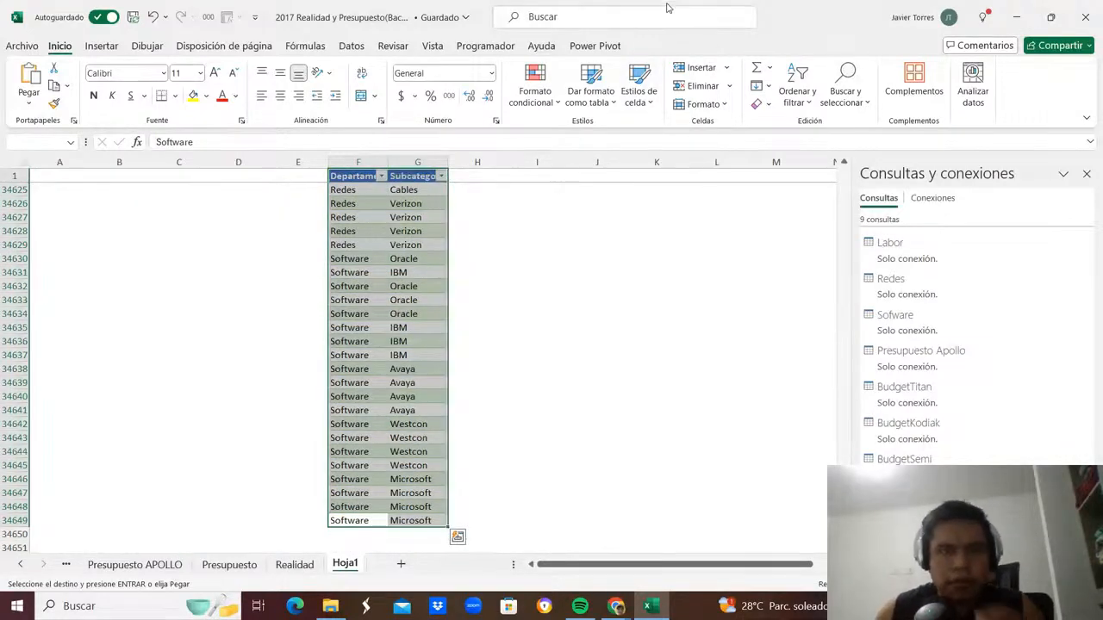
click(353, 48)
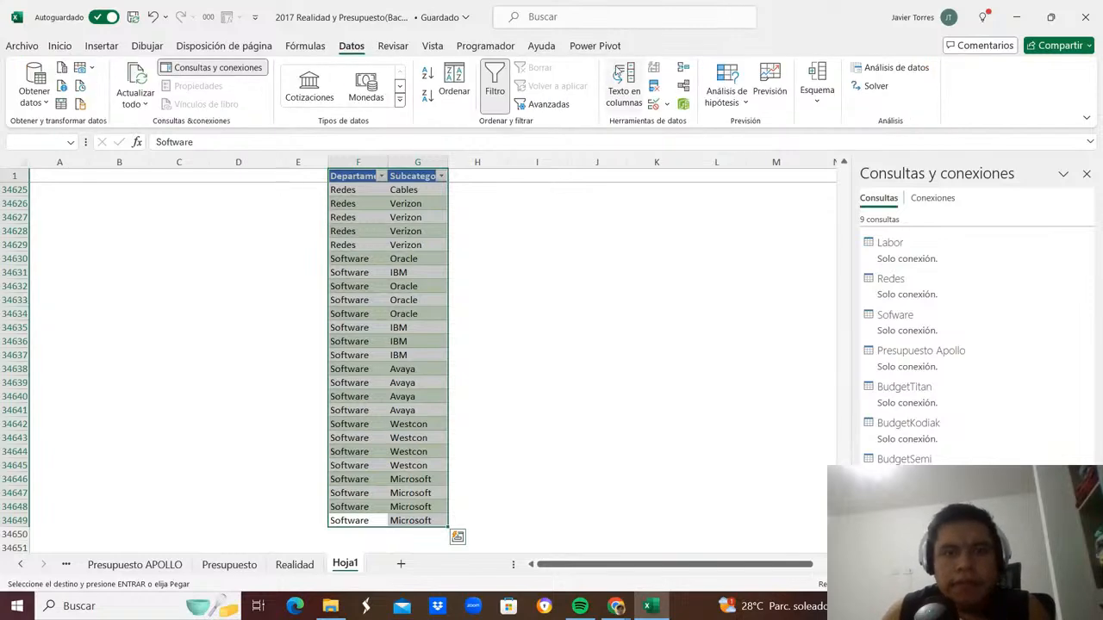
click(654, 88)
click(631, 315)
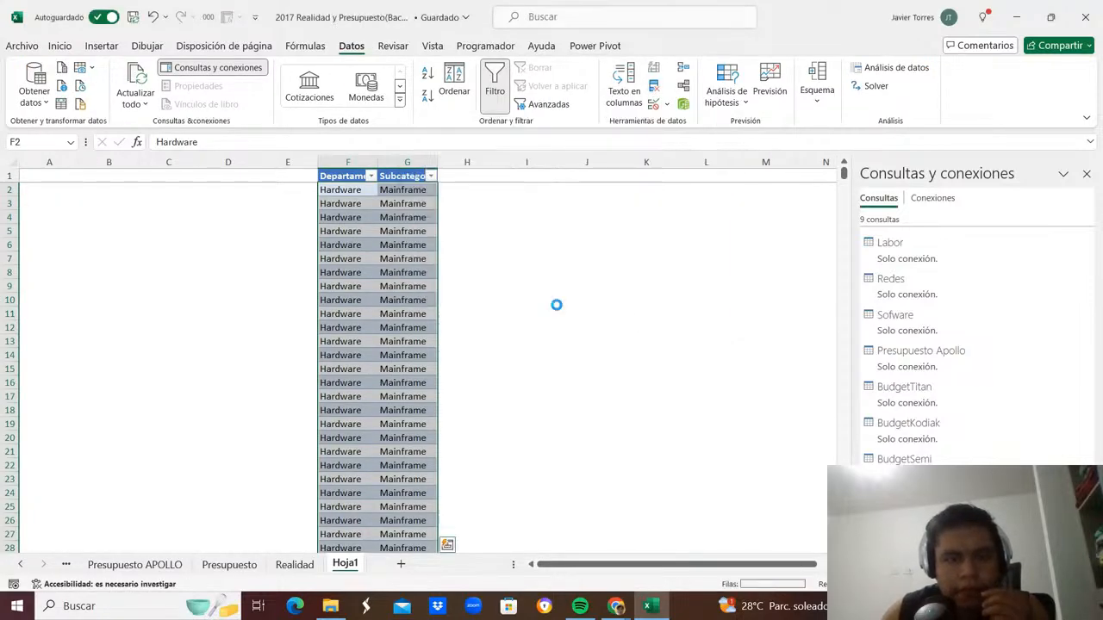
click(555, 343)
click(367, 342)
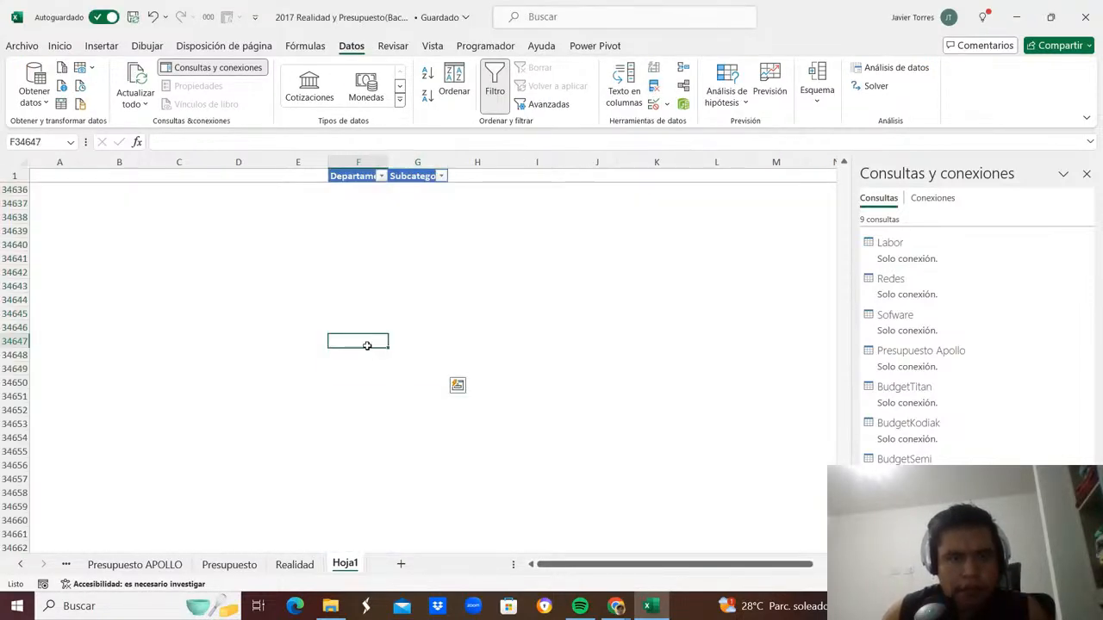
Examine the deduplicated Departamento and Subcategoría columns in Hoja1 from header to last row, saving the workbook.
key(ctrl+Up)
key(ctrl+Up)
key(Down)
key(ctrl+shift+Down)
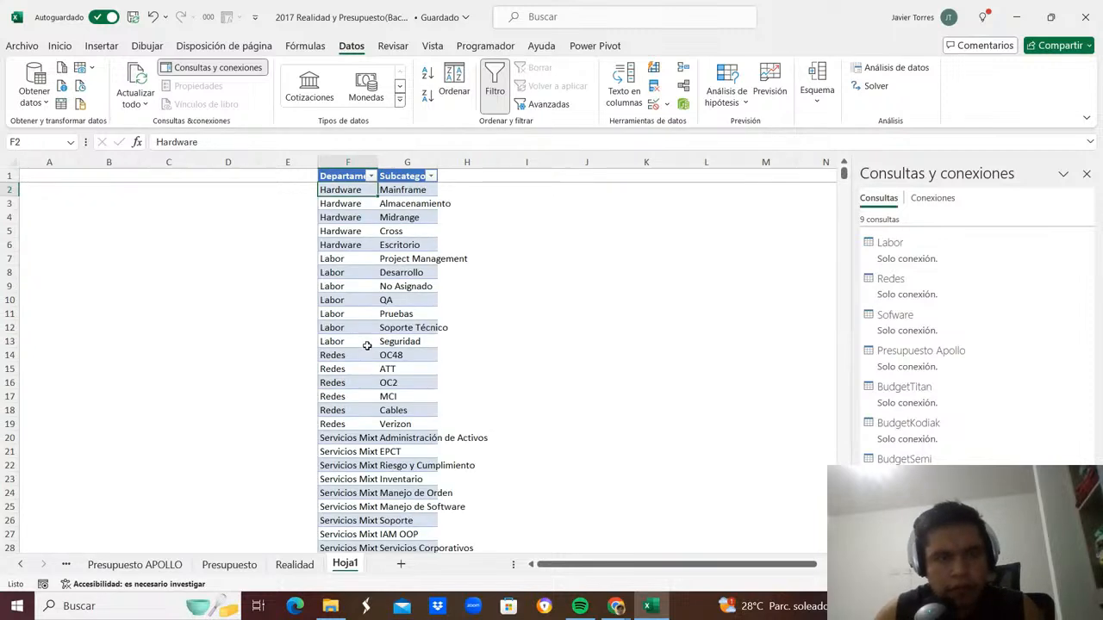
key(ctrl+Up)
key(ctrl+shift+Down)
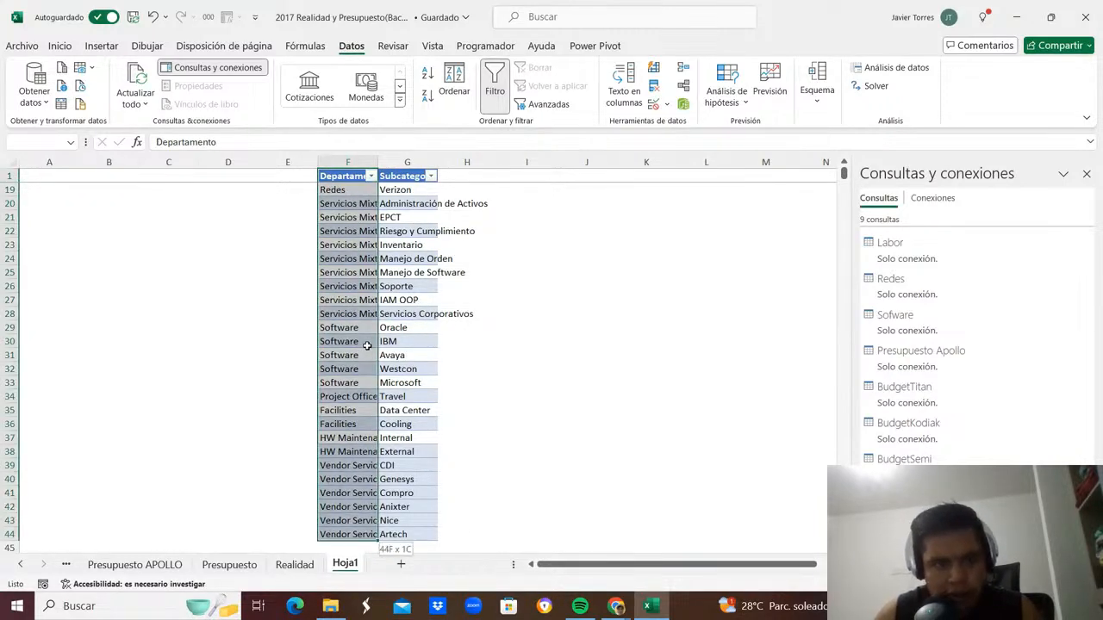
key(Right)
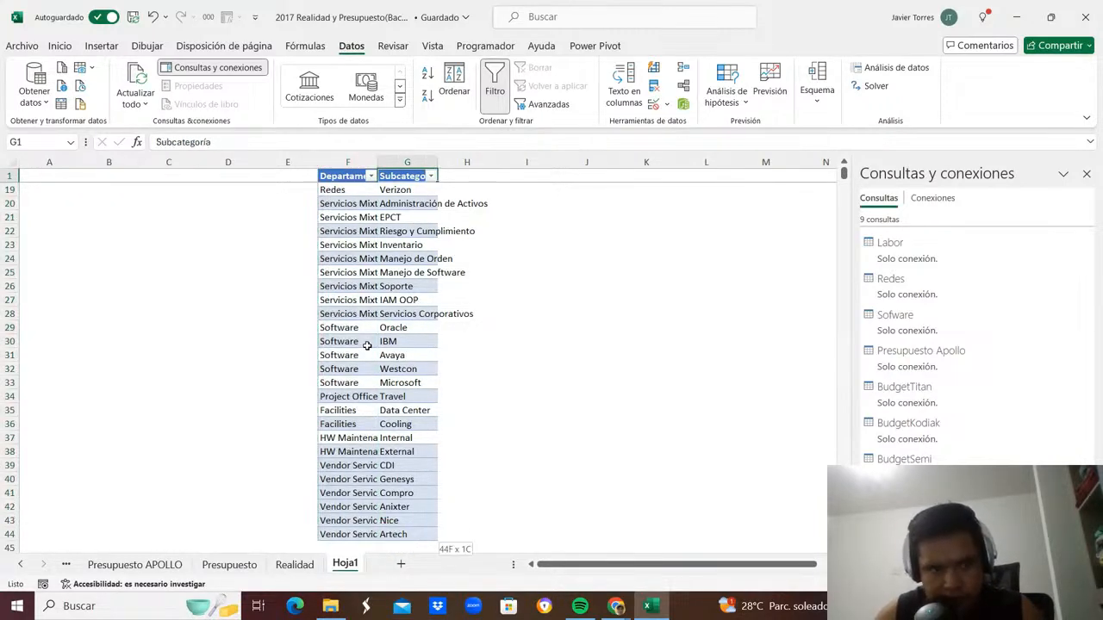
key(ctrl+shift+Down)
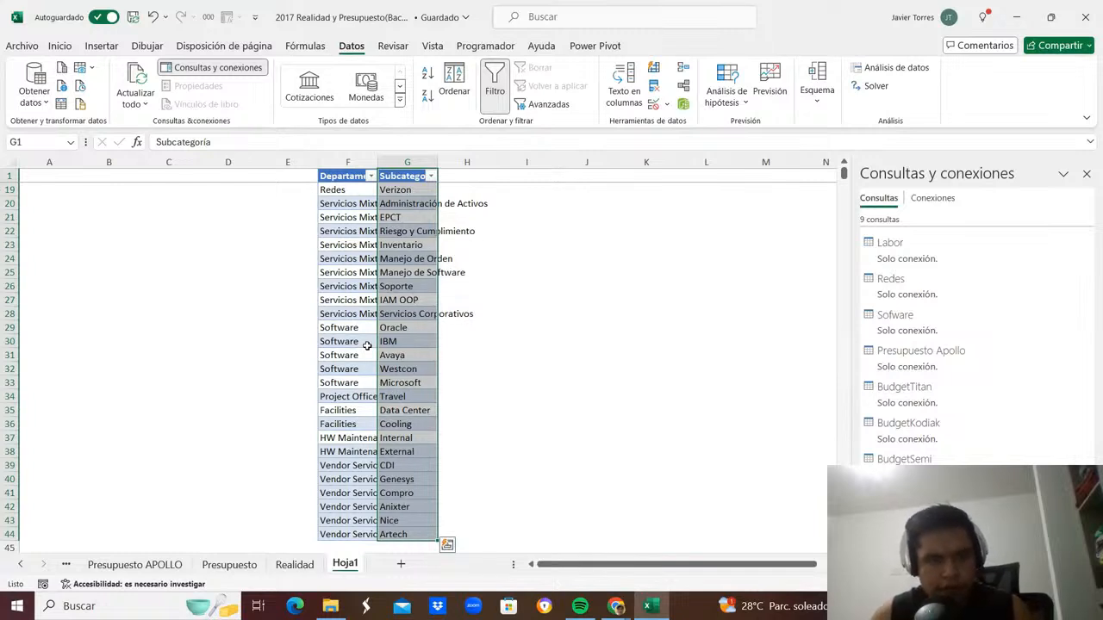
key(ctrl+s)
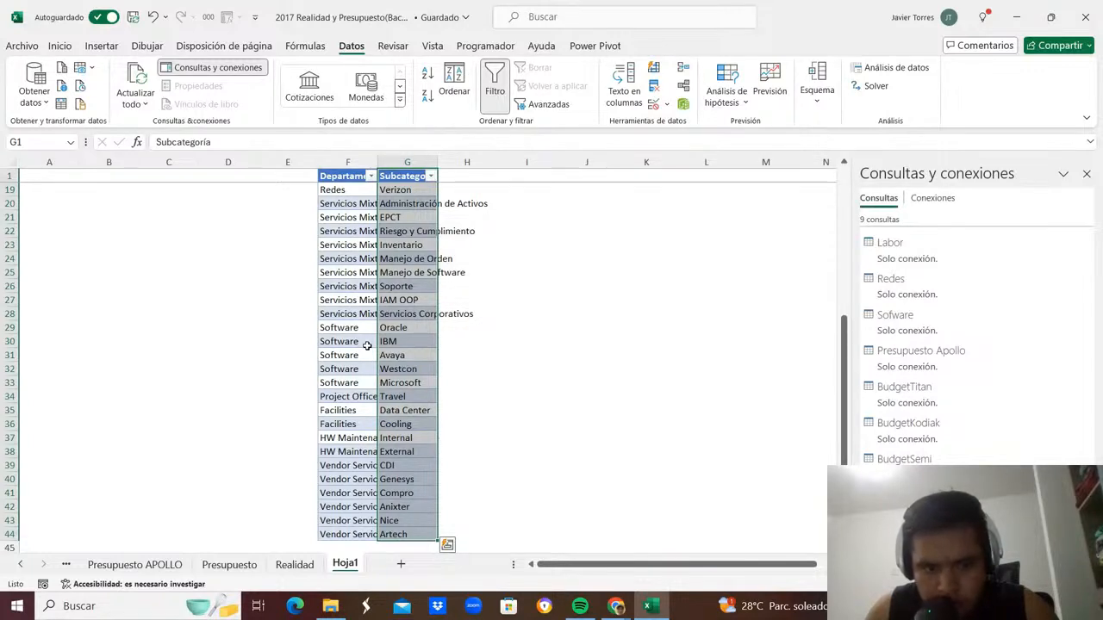
key(Left)
key(Right)
key(Down)
key(Up)
key(Left)
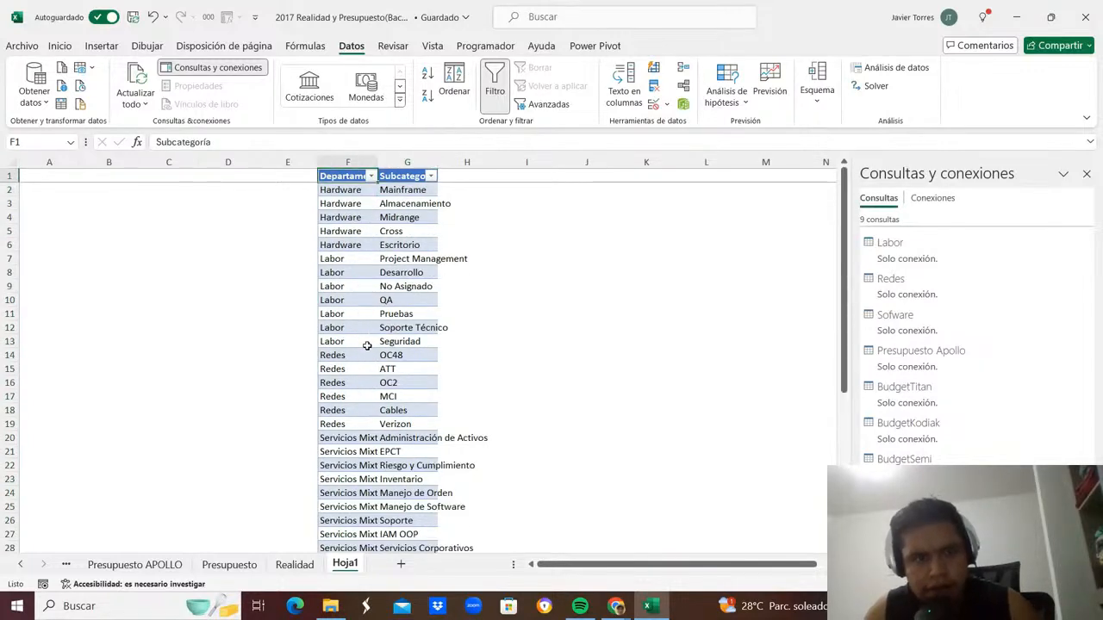
Check which departments the Departamento header's filter list offers in Hoja1, leaving the filter unchanged.
key(alt+Down)
key(Down)
key(Down)
key(Down)
key(Down)
key(Down)
key(Down)
key(Down)
key(Down)
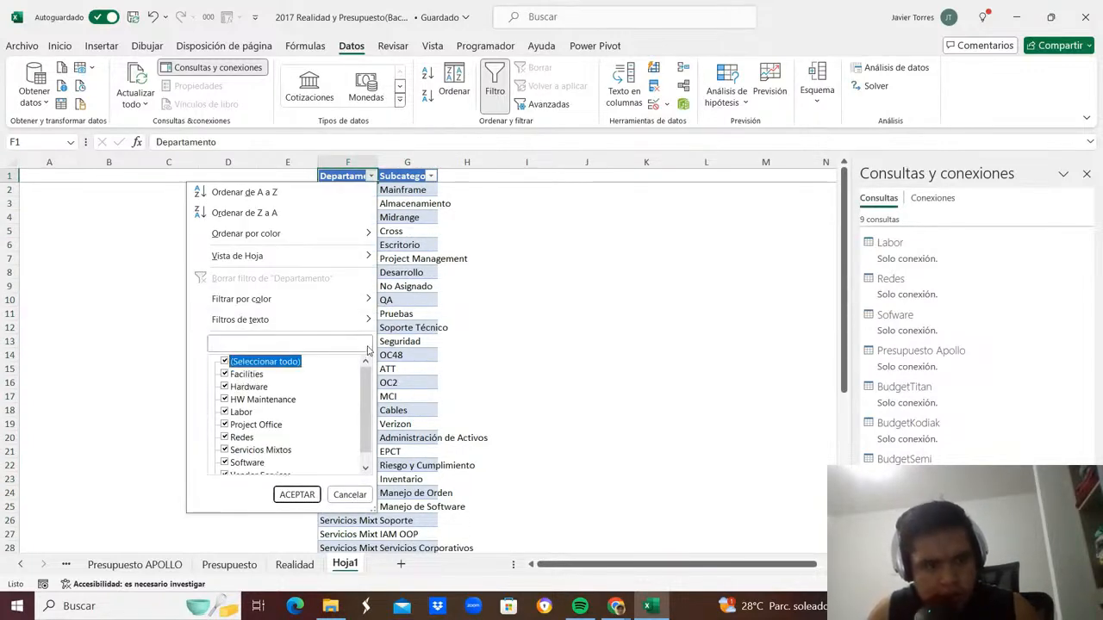
key(Escape)
key(Down)
key(Down)
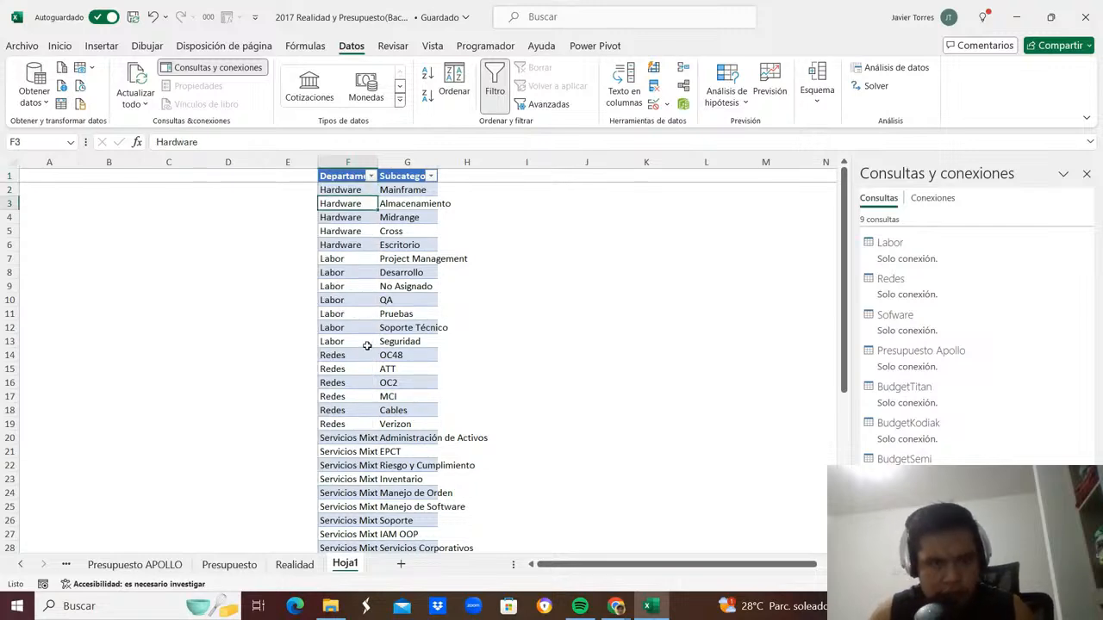
Undo the duplicate removal and the earlier pastes in Hoja1 back to empty columns F and G.
key(ctrl+z)
key(ctrl+z)
key(ctrl+z)
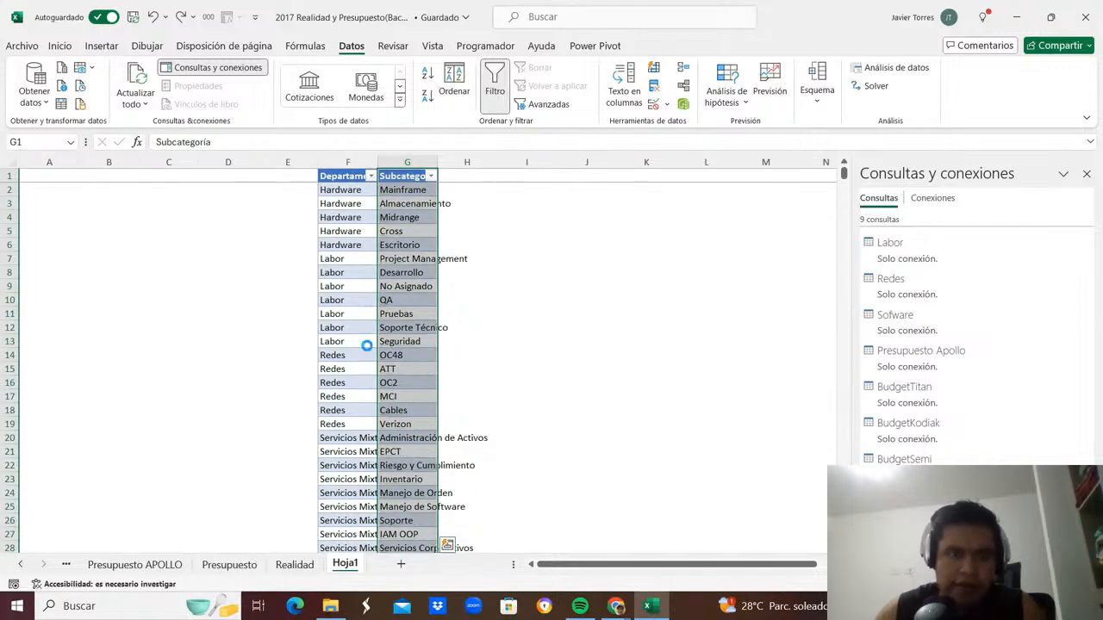
key(ctrl+z)
key(ctrl+z)
key(ctrl+z)
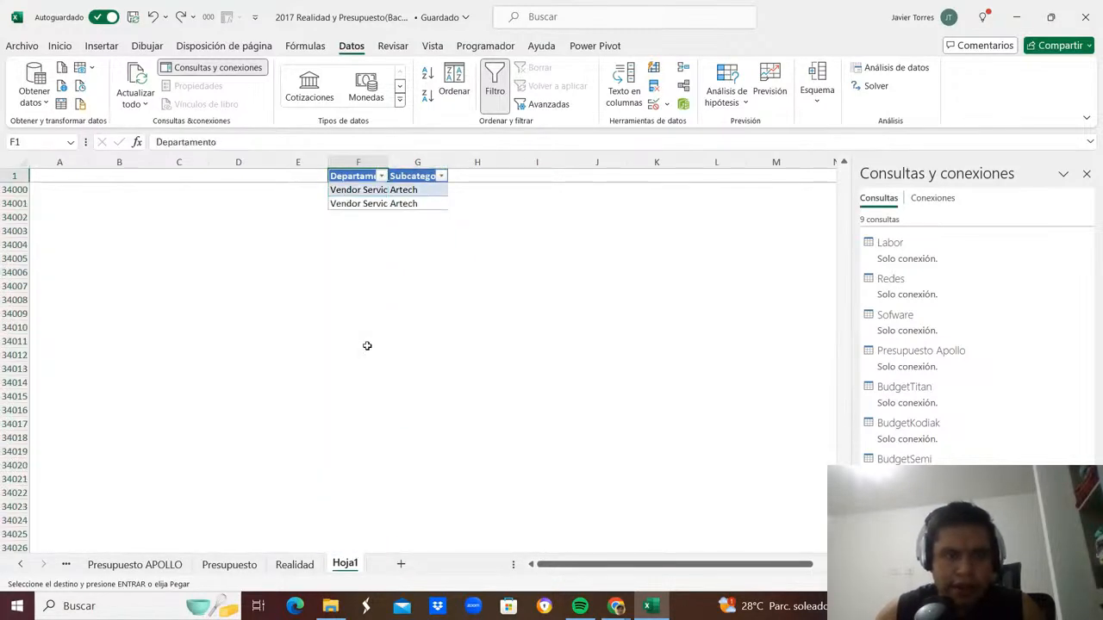
key(ctrl+z)
key(ctrl+z)
key(ctrl+z)
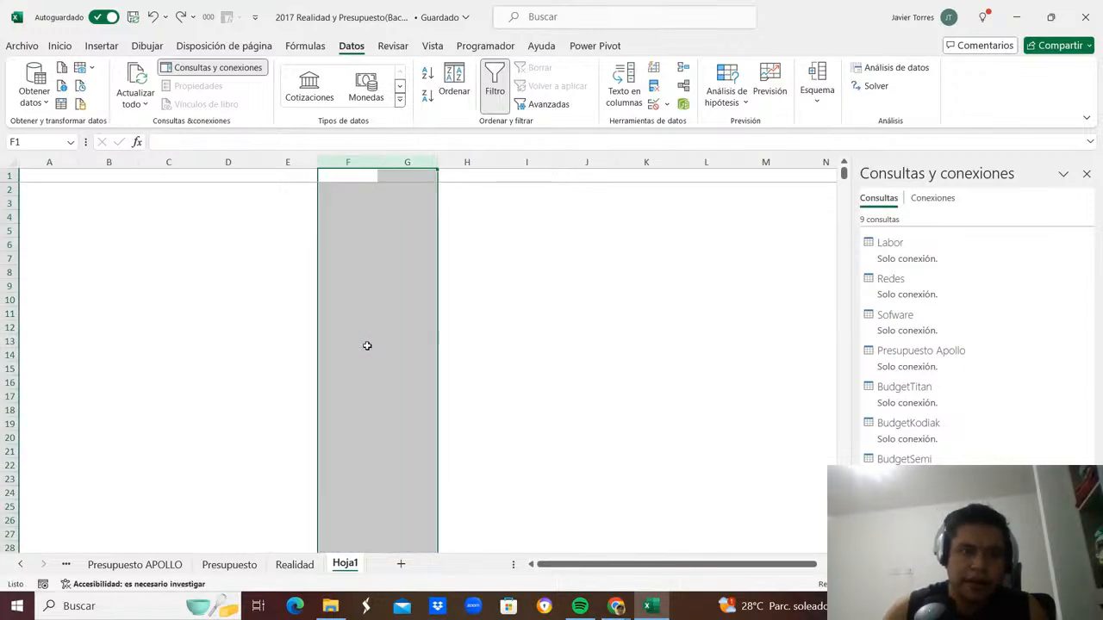
Copy Presupuesto's whole Departamento and Subcategoría columns, headers included, into Hoja1 starting at F1.
key(ctrl+Page_Up)
key(ctrl+Page_Up)
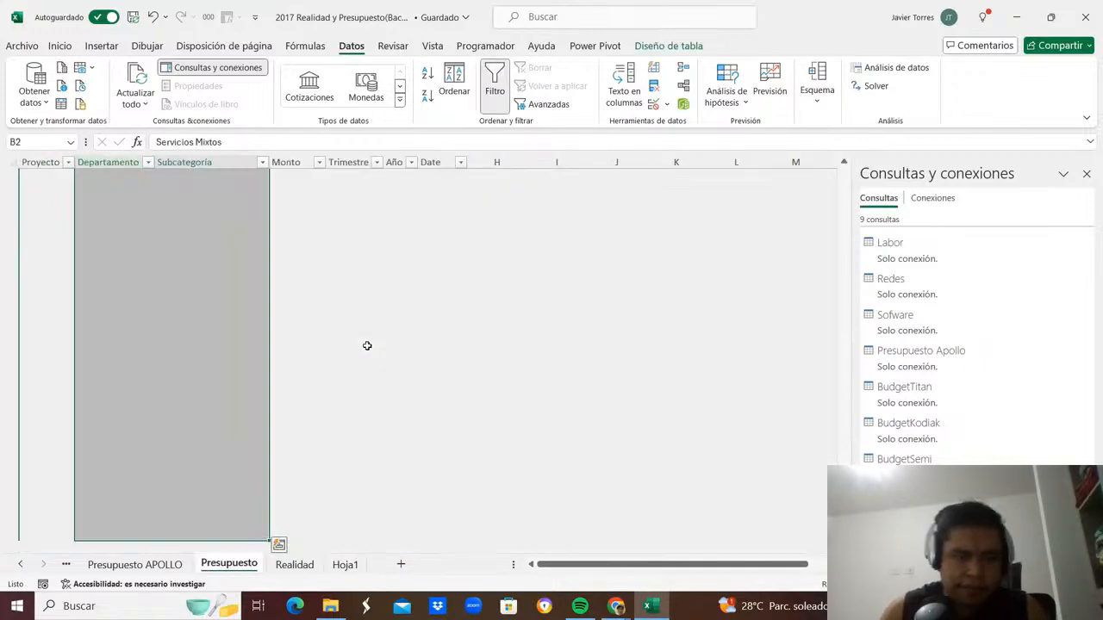
key(ctrl+shift+Down)
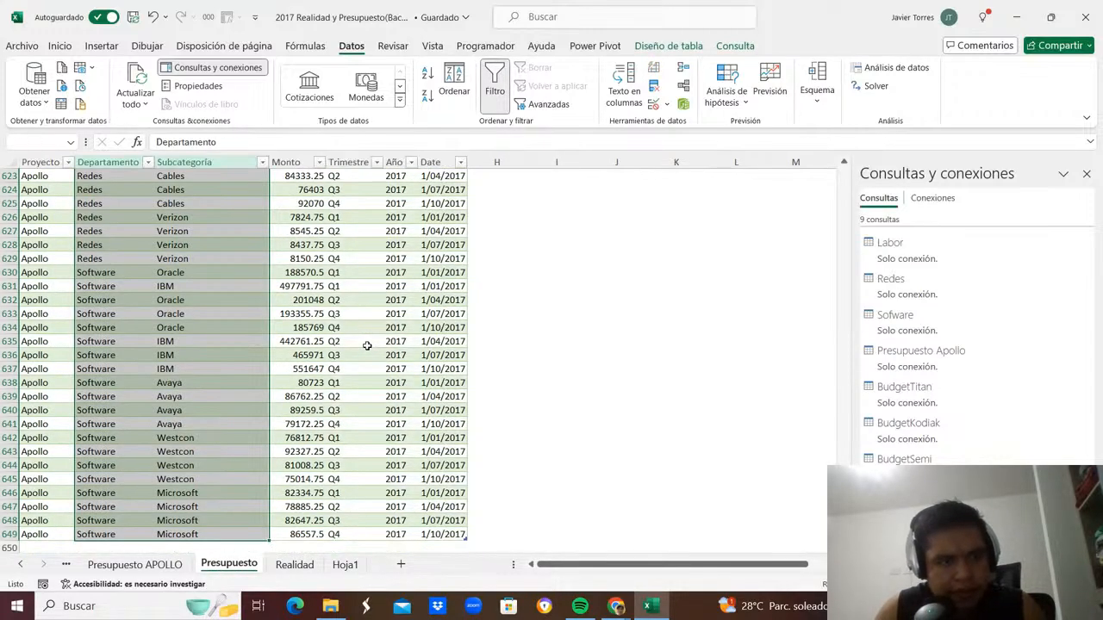
key(ctrl+c)
key(ctrl+Page_Down)
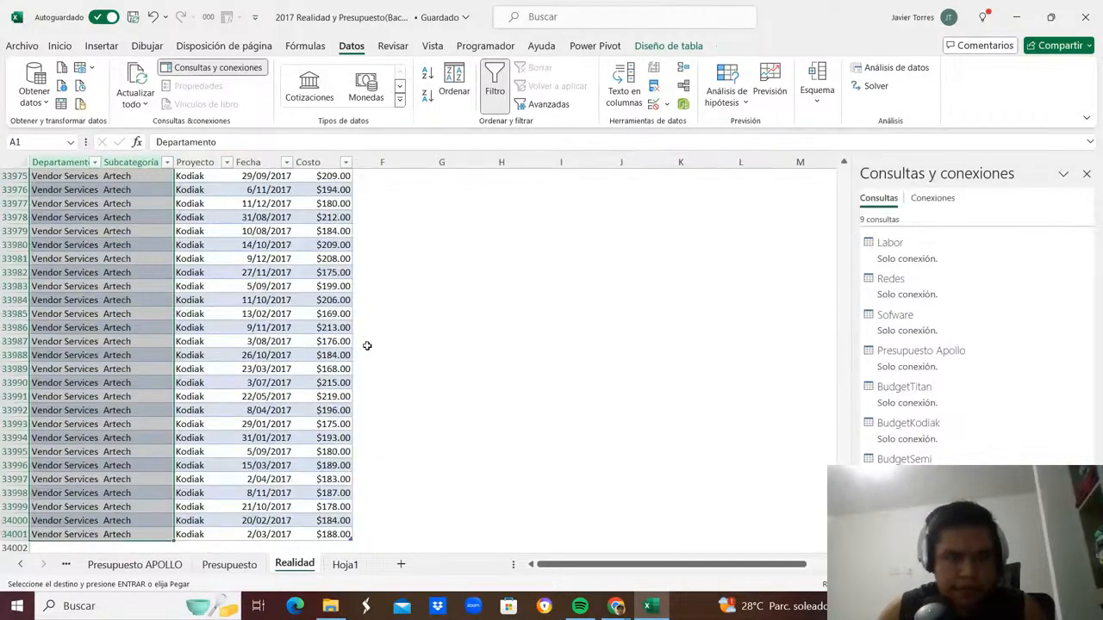
key(ctrl+Page_Down)
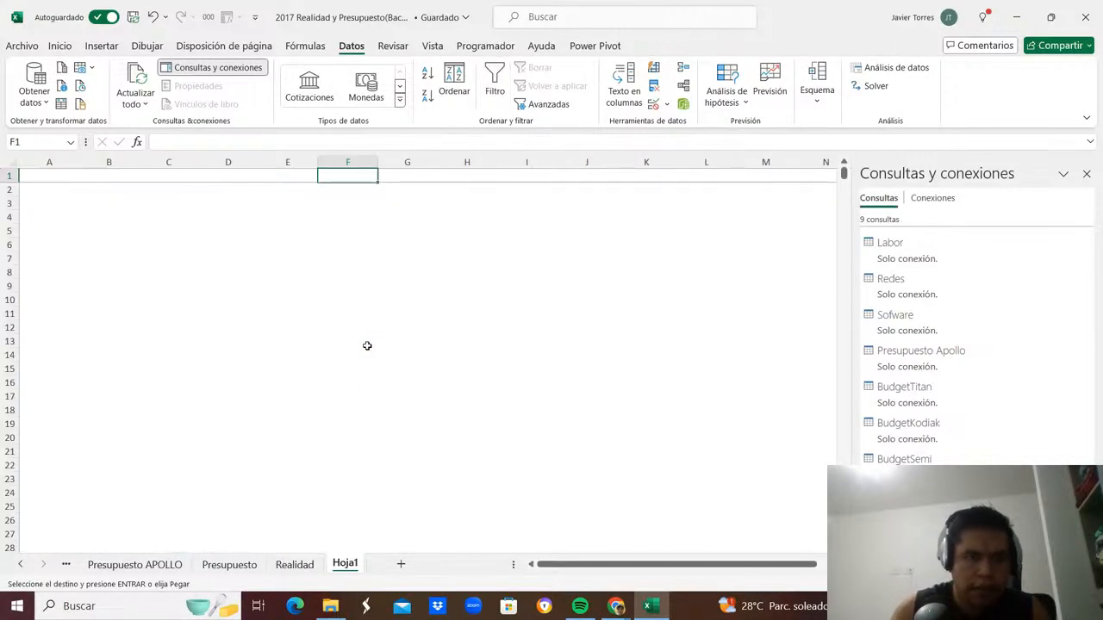
key(ctrl+v)
key(Down)
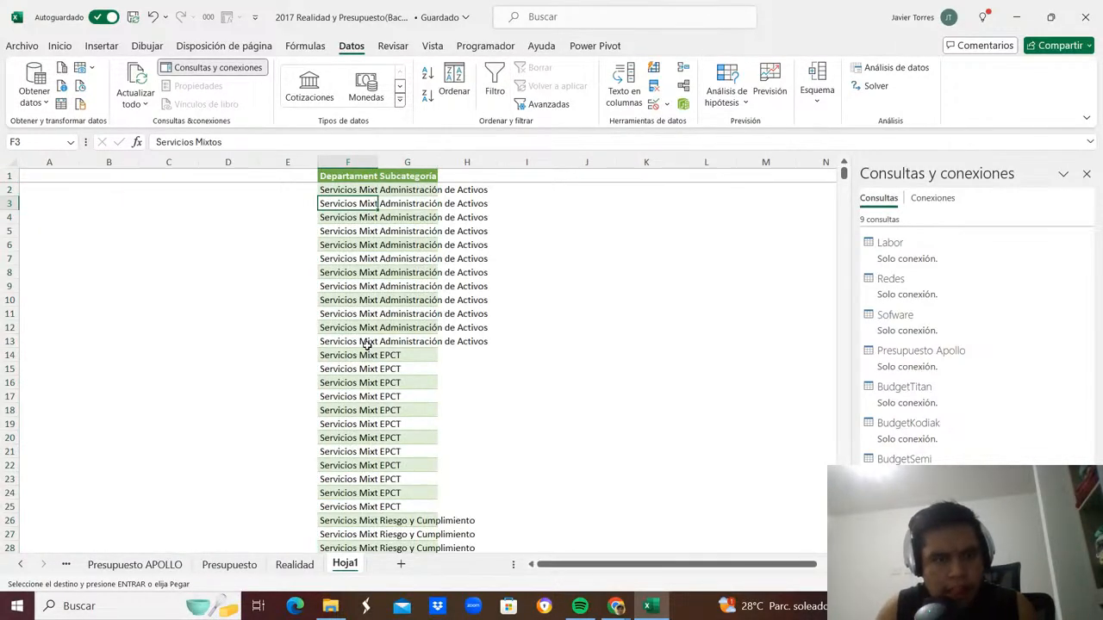
Copy Realidad's Departamento and Subcategoría data without headers and paste it directly below the Presupuesto rows in Hoja1.
key(ctrl+Down)
key(Down)
key(ctrl+Page_Up)
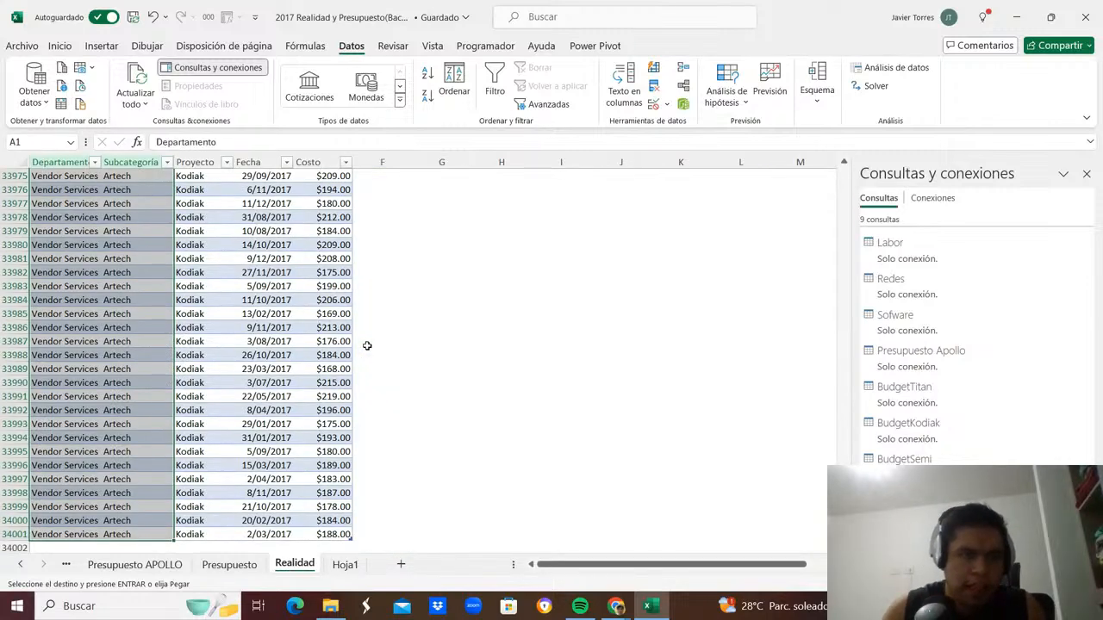
key(Right)
key(Left)
key(Right)
key(Left)
key(Down)
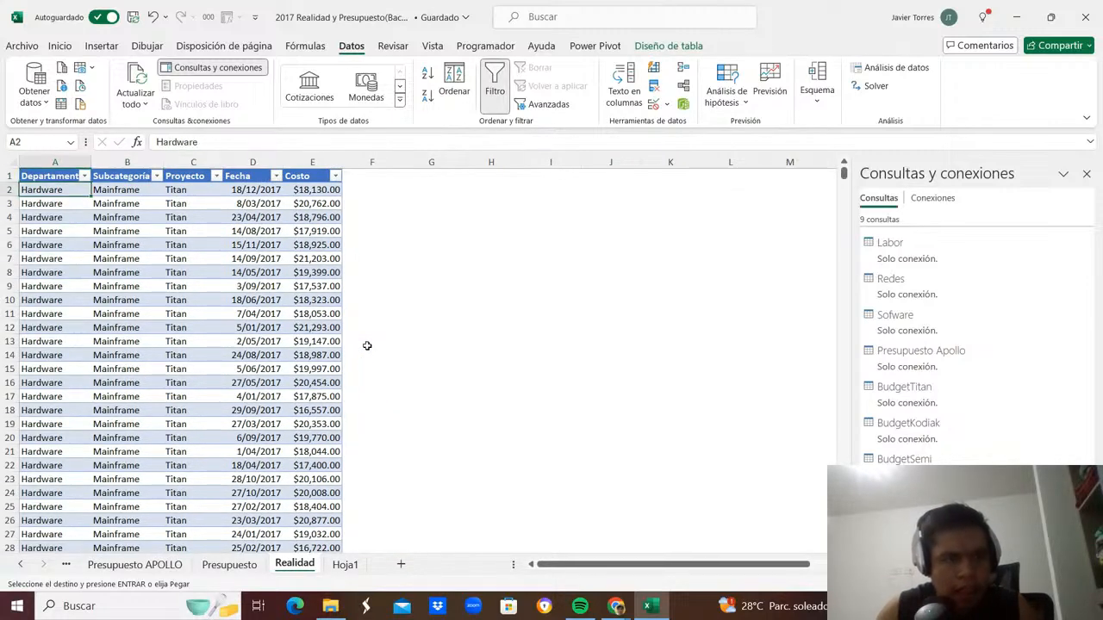
key(shift+Right)
key(ctrl+shift+Down)
key(ctrl+c)
key(ctrl+Page_Down)
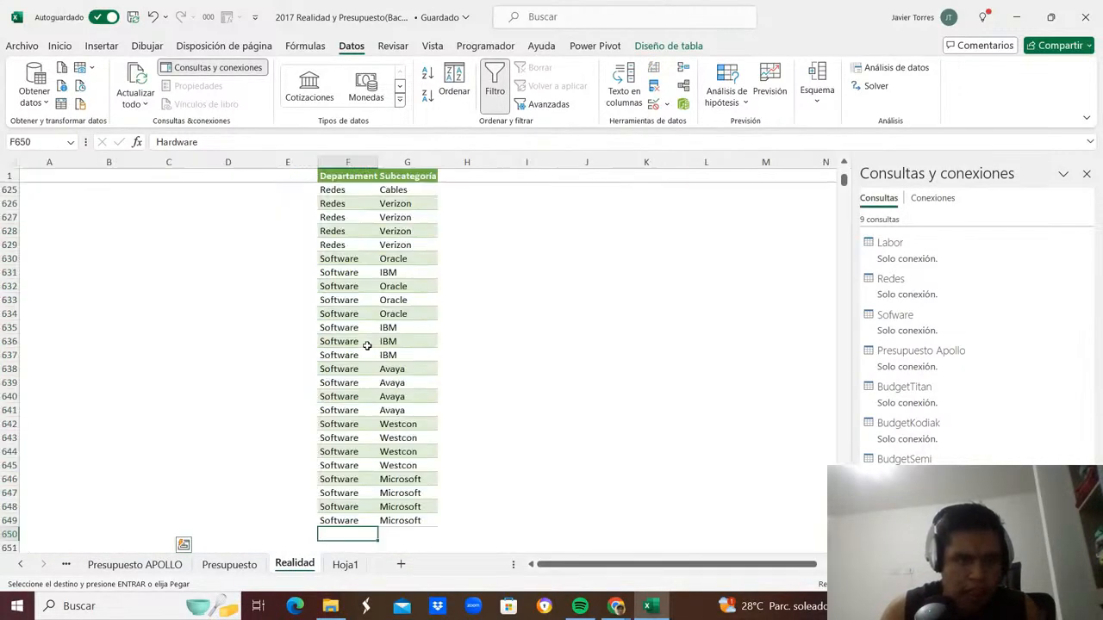
key(ctrl+v)
key(Down)
key(Down)
Remove the duplicate rows from the combined Hoja1 list, comparing both Departamento and Subcategoría and treating row 1 as headers.
key(ctrl+Up)
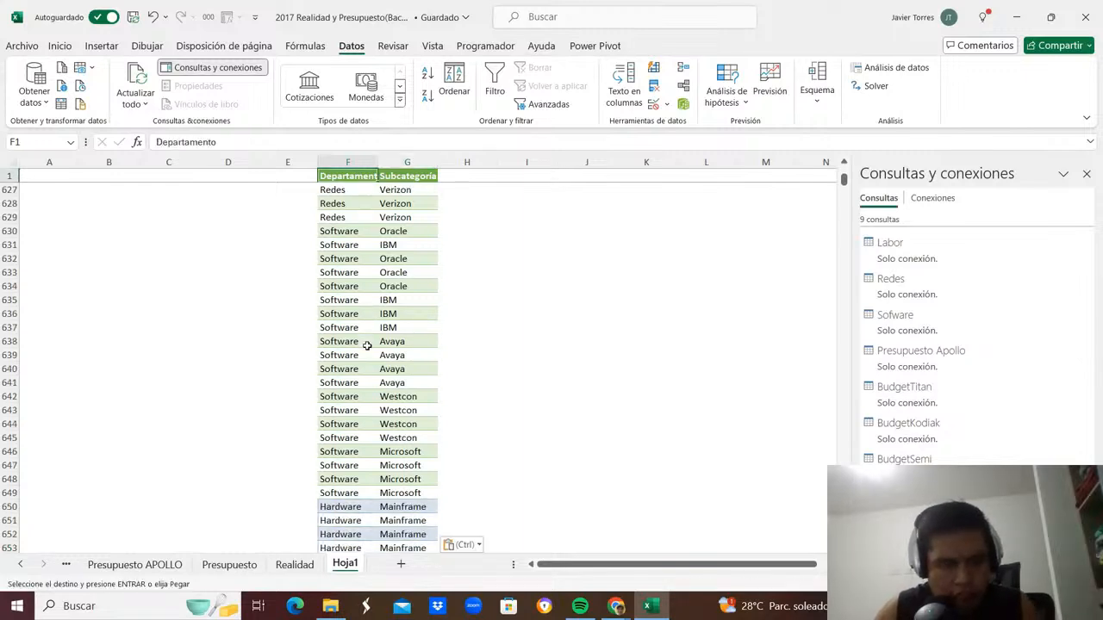
key(shift+Right)
key(ctrl+shift+Down)
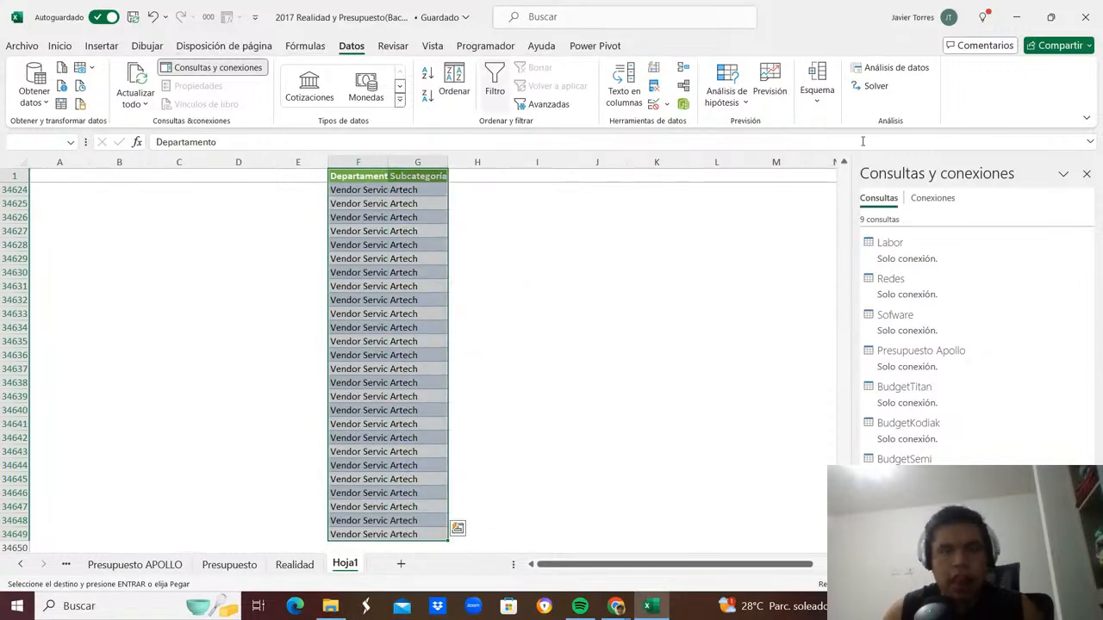
click(655, 86)
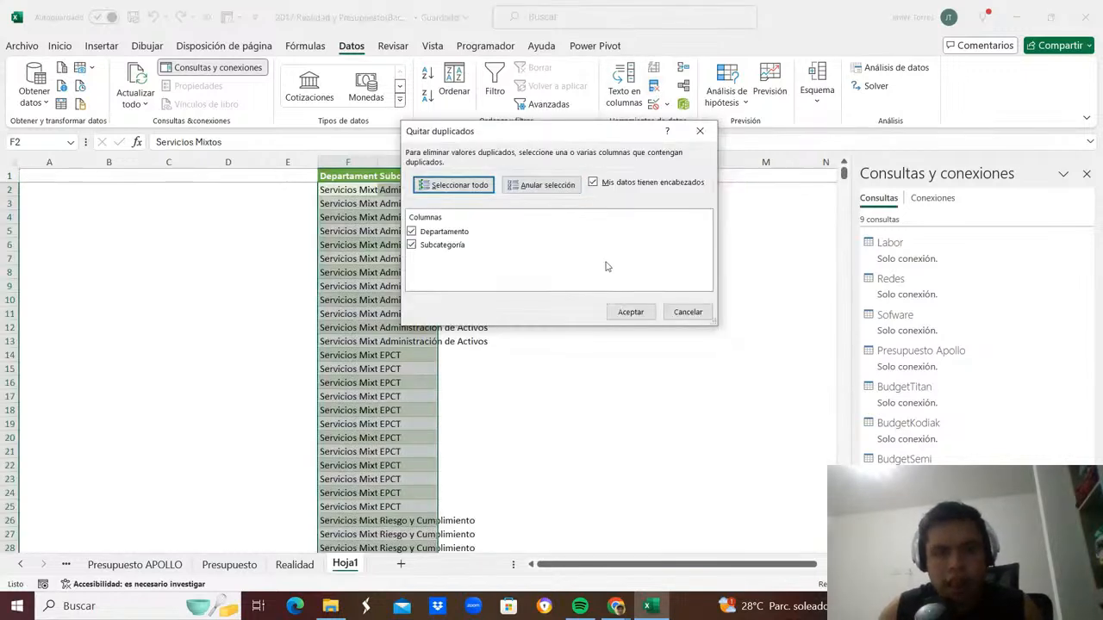
click(629, 312)
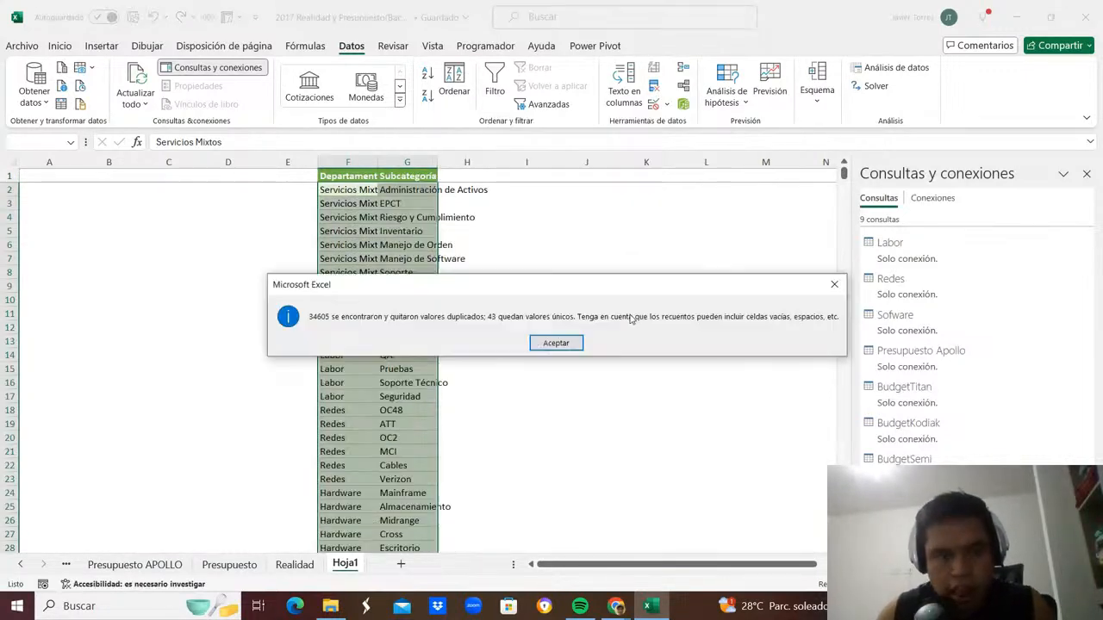
click(552, 344)
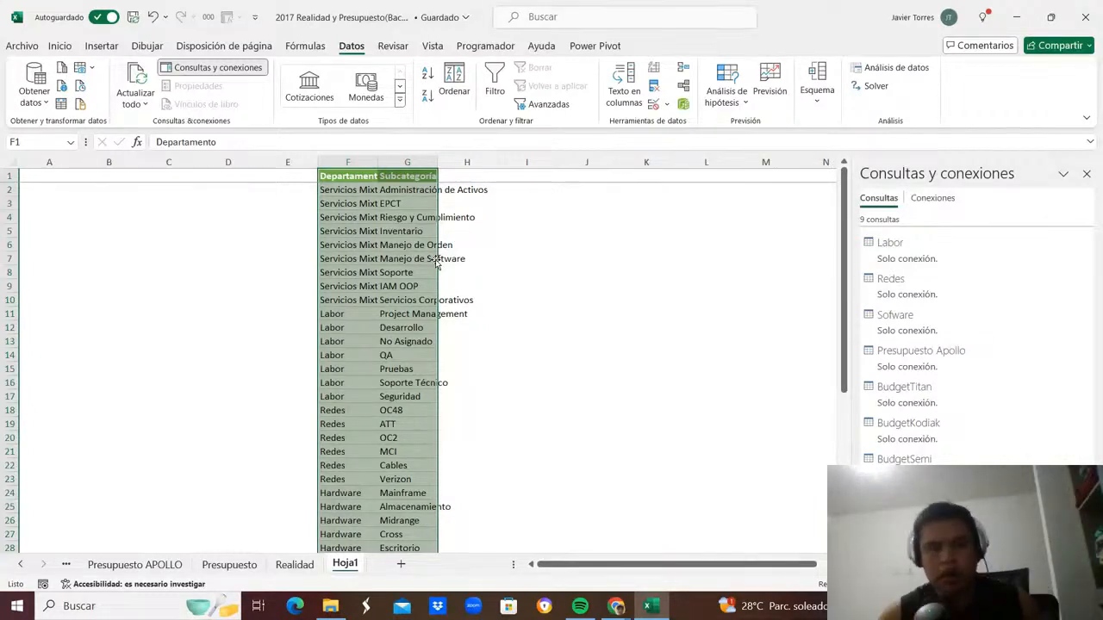
key(Down)
key(Up)
key(Down)
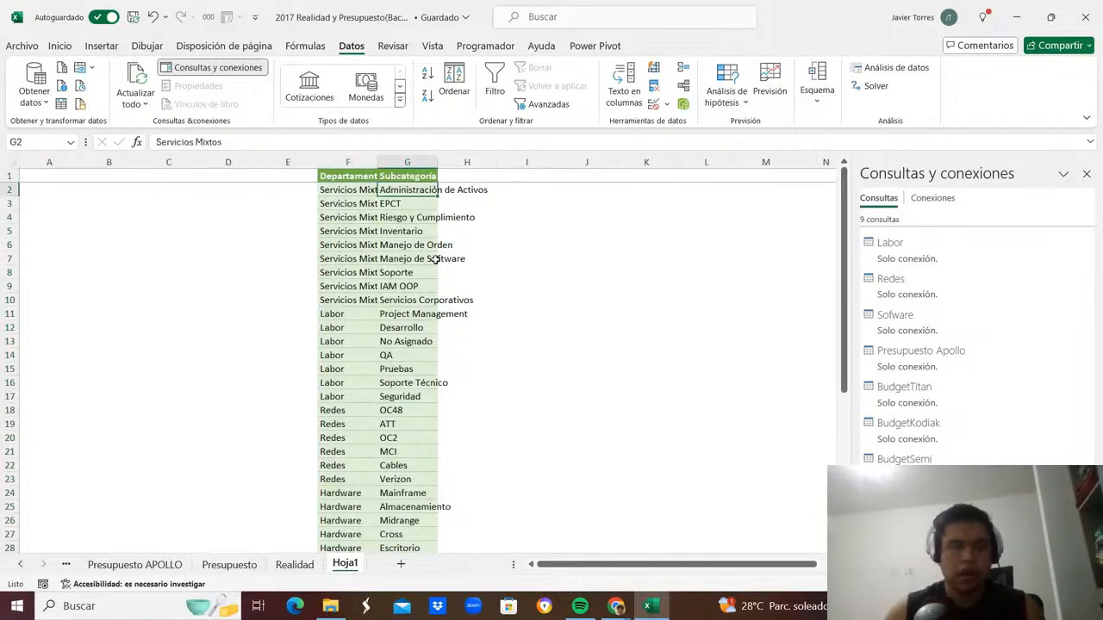
key(Up)
key(Right)
key(Left)
key(Down)
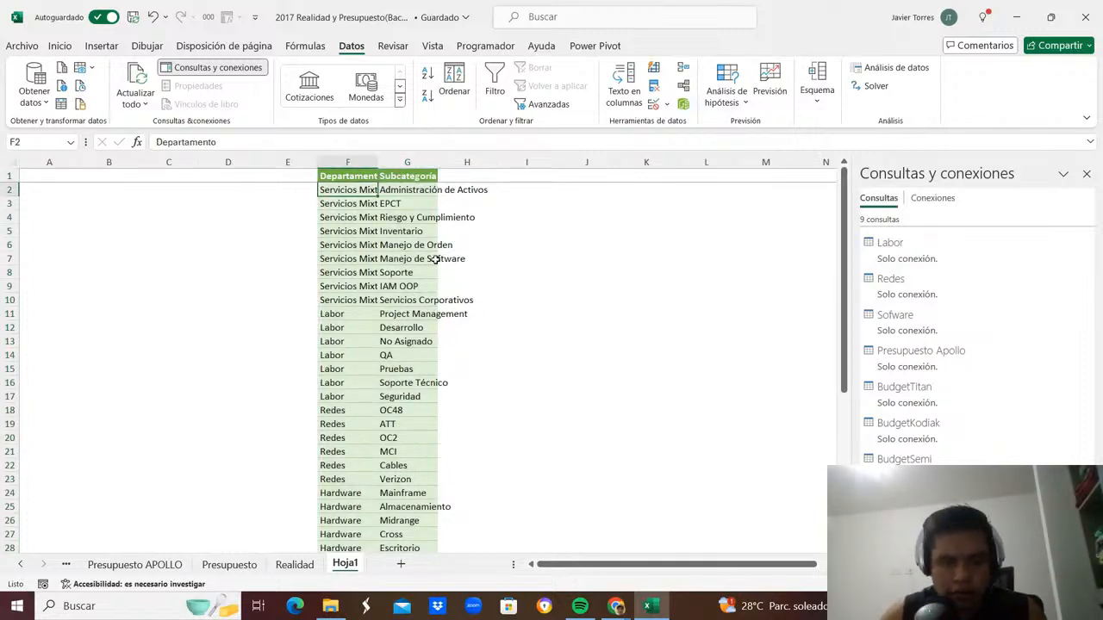
key(Right)
key(Left)
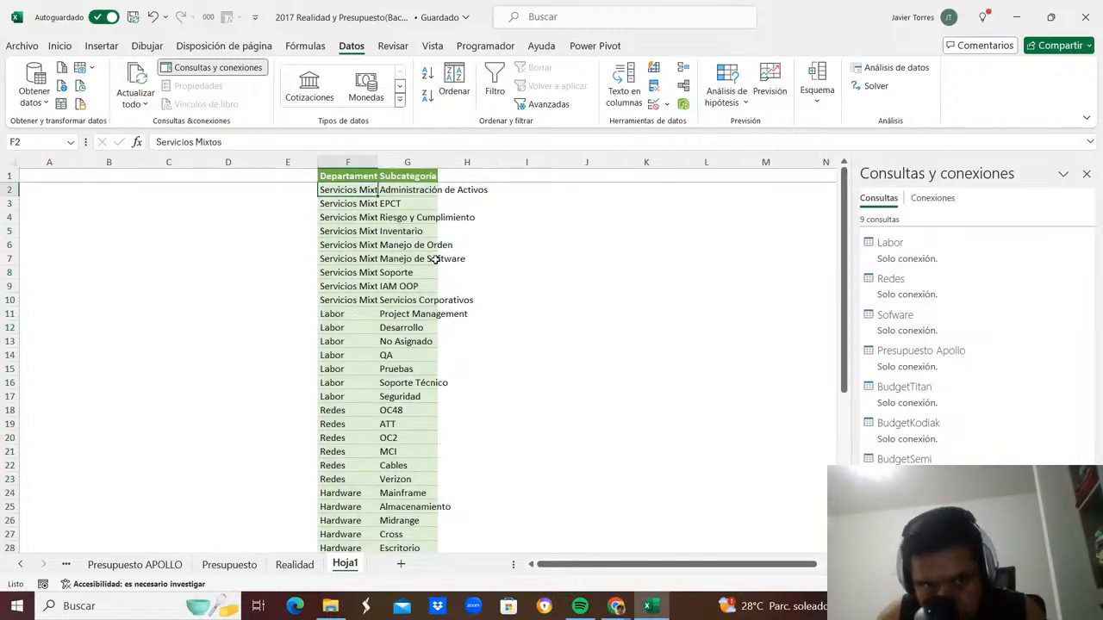
key(Up)
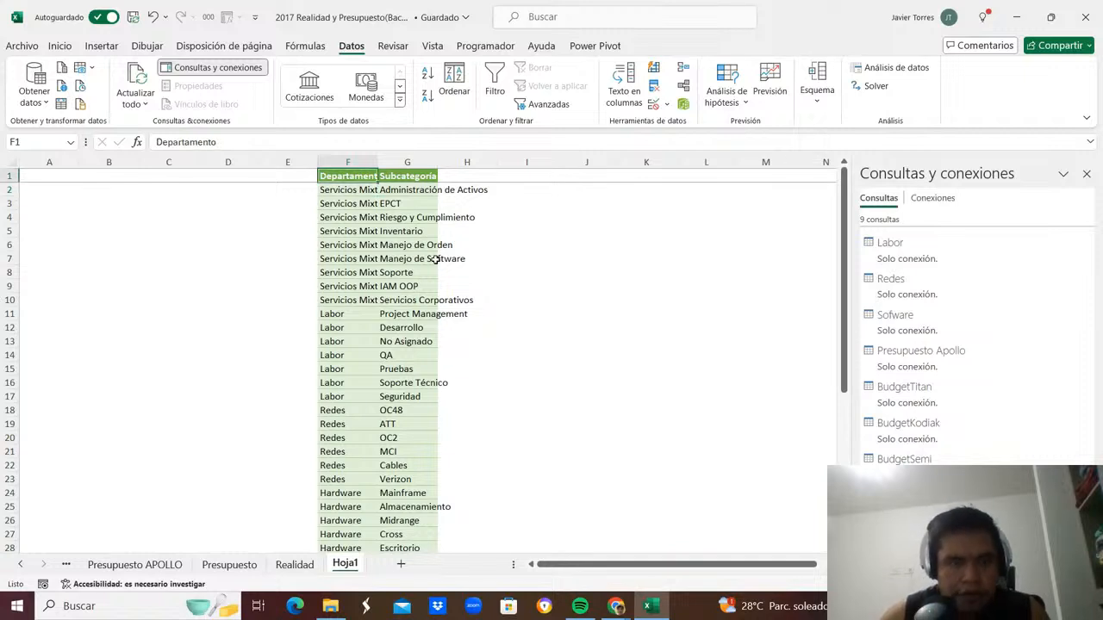
Delete the whole Departamento and Subcategoría list from Hoja1, headers included.
key(ctrl+shift+Down)
key(shift+Right)
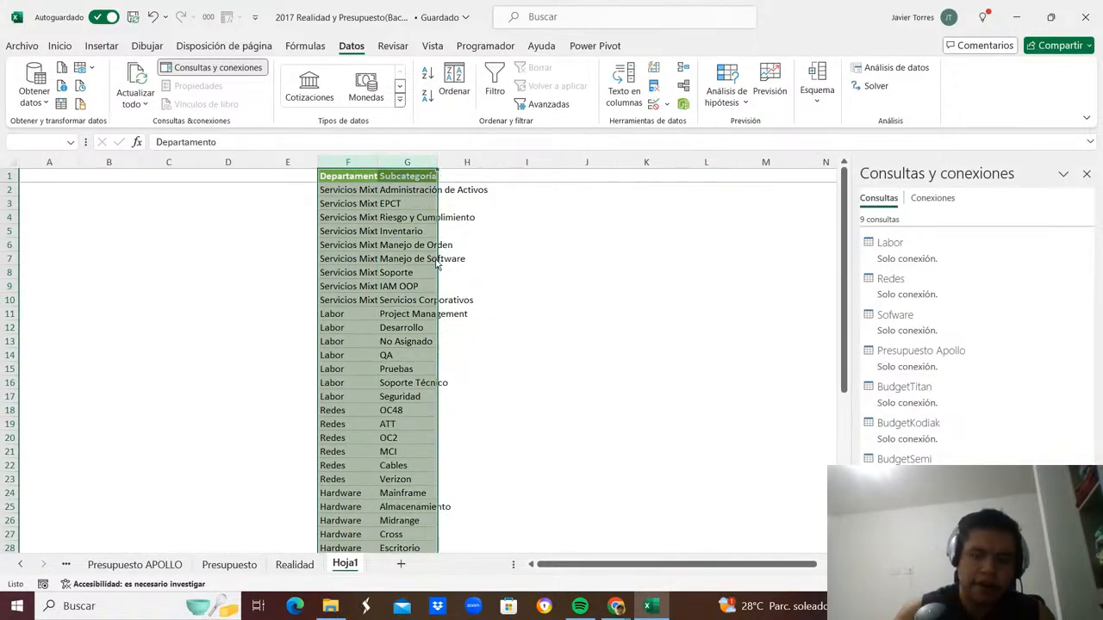
key(Delete)
key(Up)
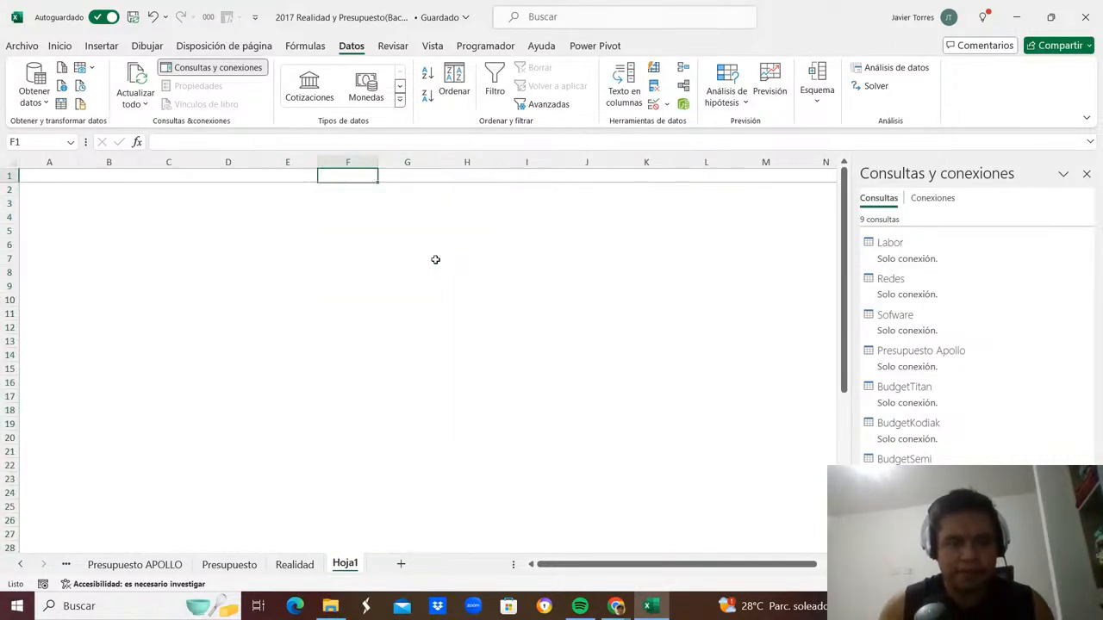
Copy the Departamento and Subcategoría columns with headers from Presupuesto again and paste them at F1 in the empty Hoja1.
key(ctrl+Page_Up)
key(ctrl+Page_Up)
key(ctrl+c)
key(ctrl+Page_Down)
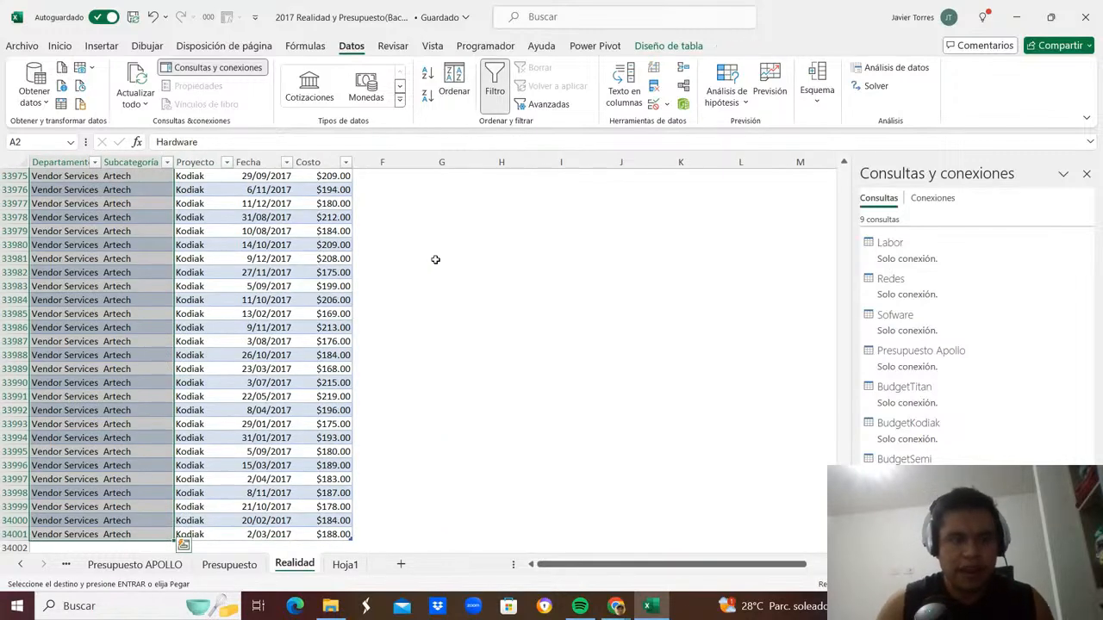
key(ctrl+Page_Down)
key(ctrl+v)
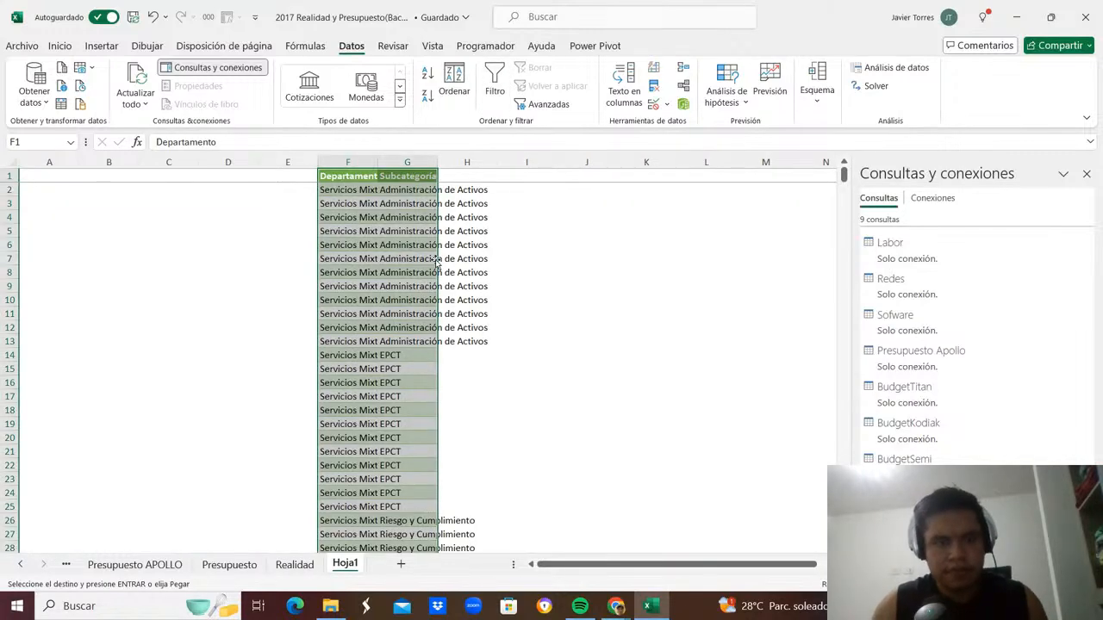
Append all Departamento and Subcategoría rows from the Realidad sheet below the existing list on Hoja1, starting at cell F650.
key(Down)
key(ctrl+Down)
key(Down)
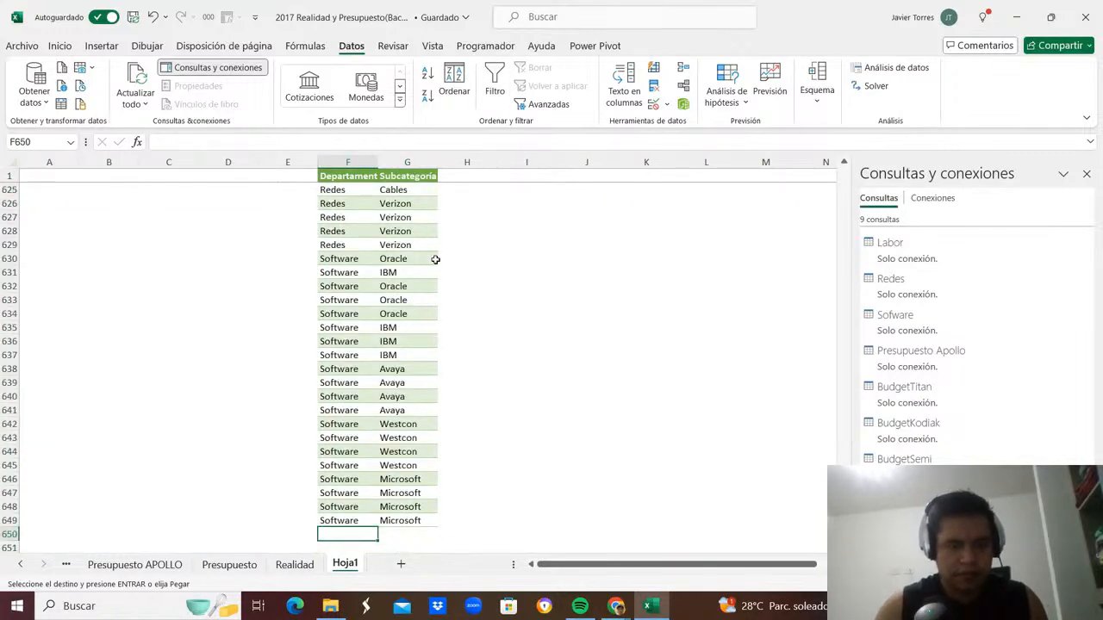
key(ctrl+Page_Up)
key(ctrl+Up)
key(Down)
key(shift+Right)
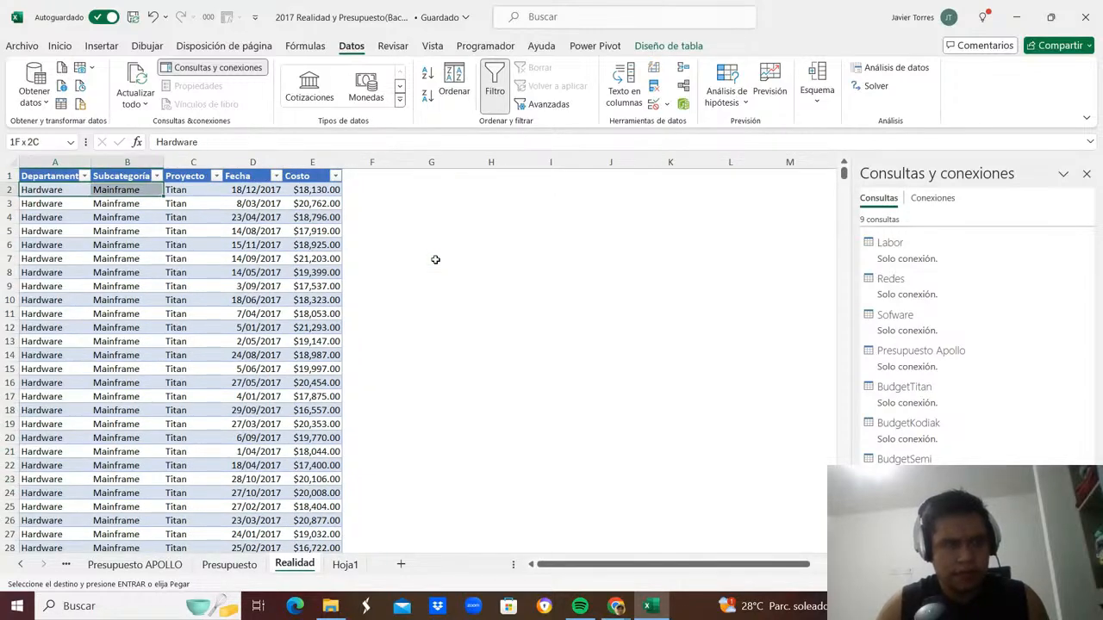
key(ctrl+shift+Down)
key(ctrl+c)
key(ctrl+Page_Down)
key(ctrl+v)
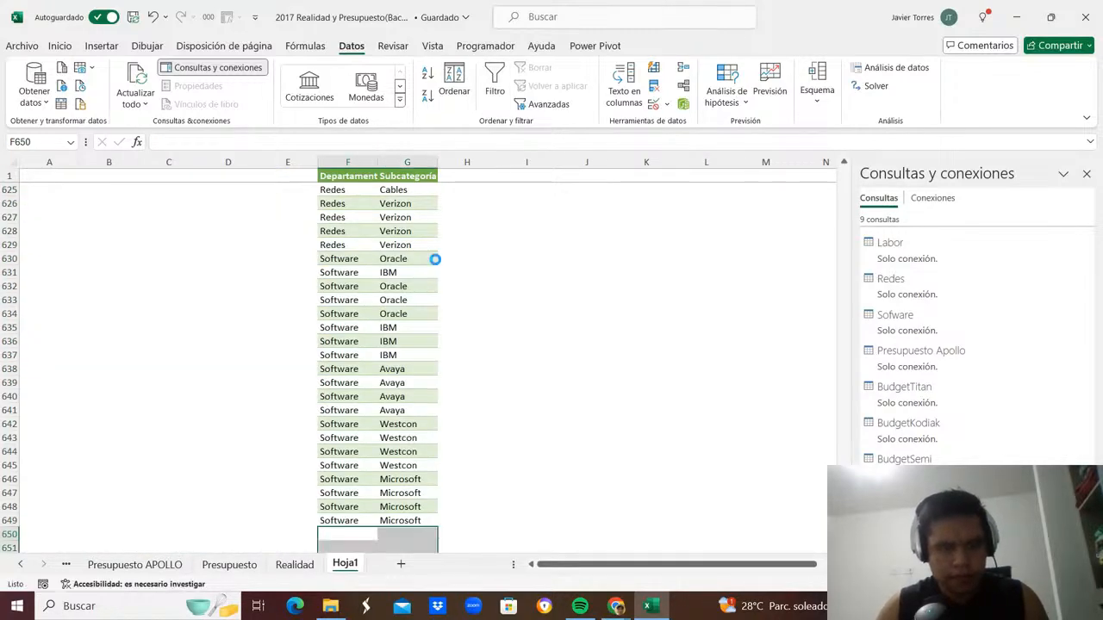
Move the Departamento column after Subcategoría on Hoja1, so Subcategoría stays in column G and Departamento goes in column H.
key(Tab)
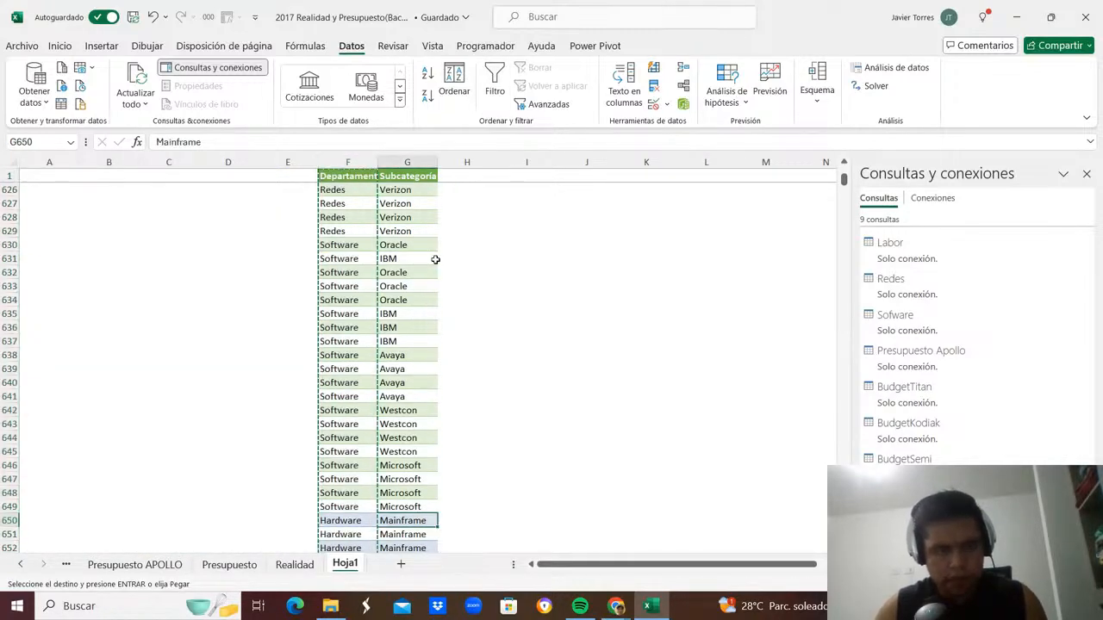
key(Tab)
key(ctrl+space)
key(ctrl+v)
key(Left)
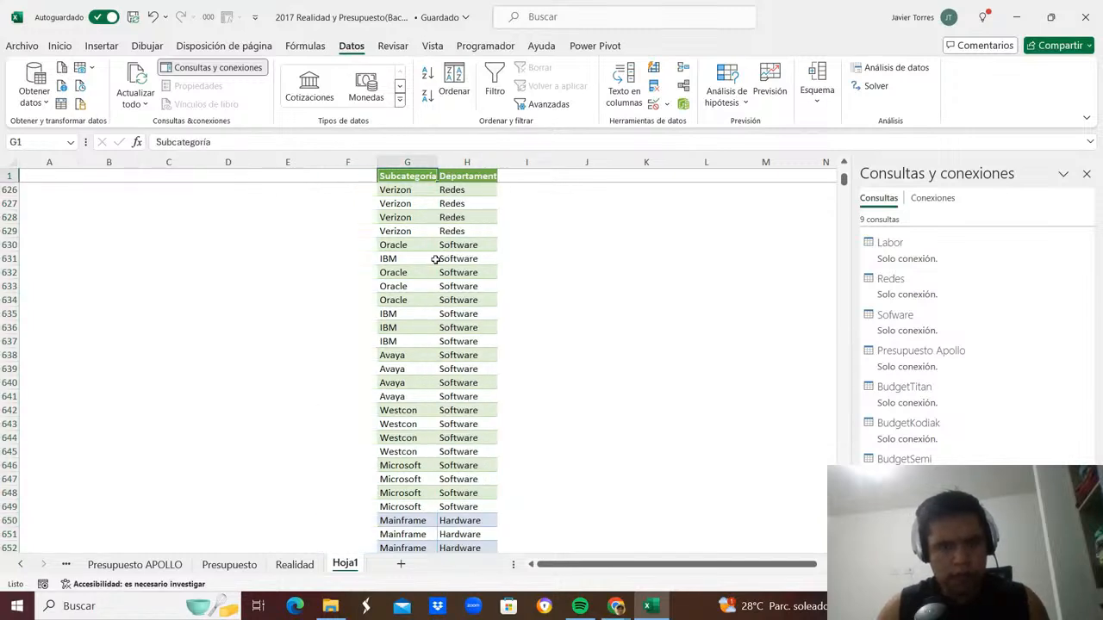
Remove duplicate rows from the combined list in columns G and H, comparing both Subcategoría and Departamento and treating row 1 as headers.
key(shift+Right)
key(ctrl+shift+Down)
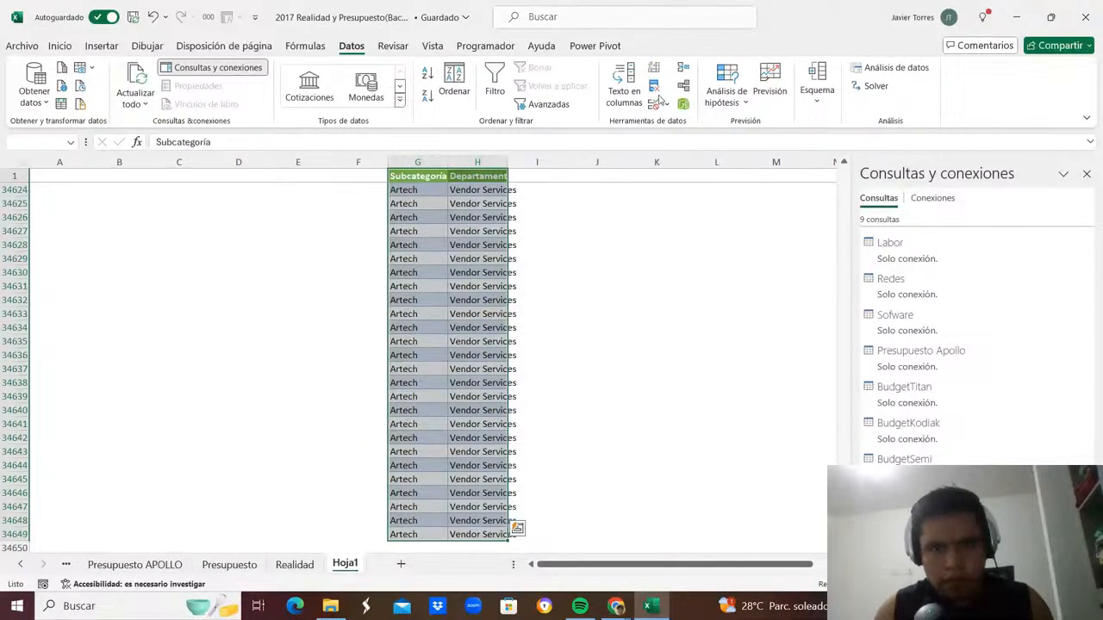
click(653, 87)
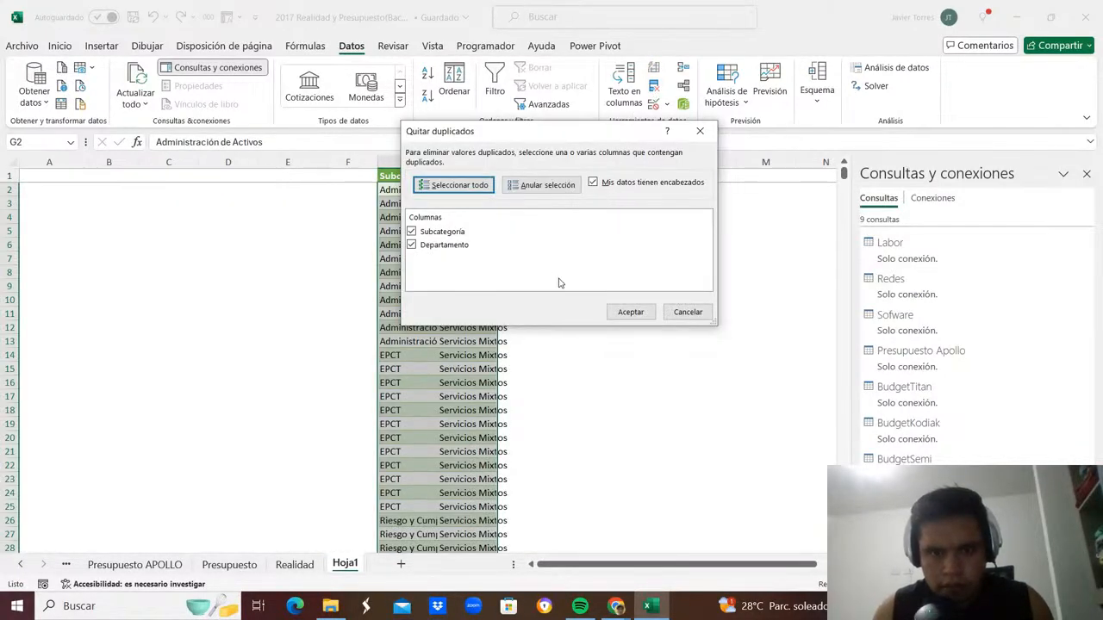
click(620, 313)
click(554, 341)
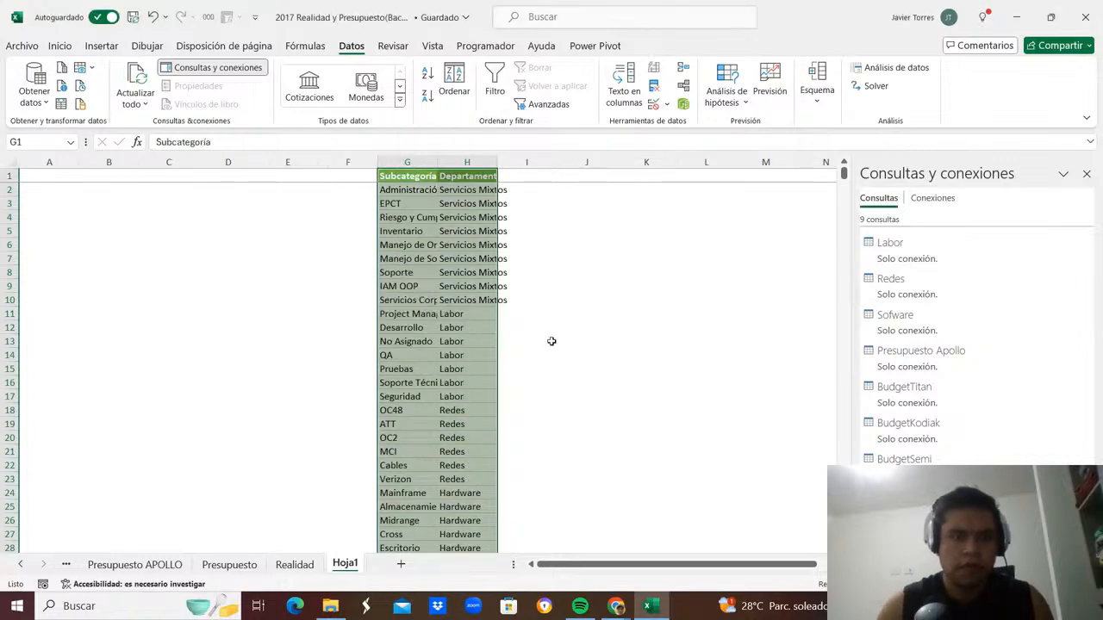
Review the deduplicated Subcategoría and Departamento list from its first row to its last.
key(Down)
key(Down)
key(ctrl+Down)
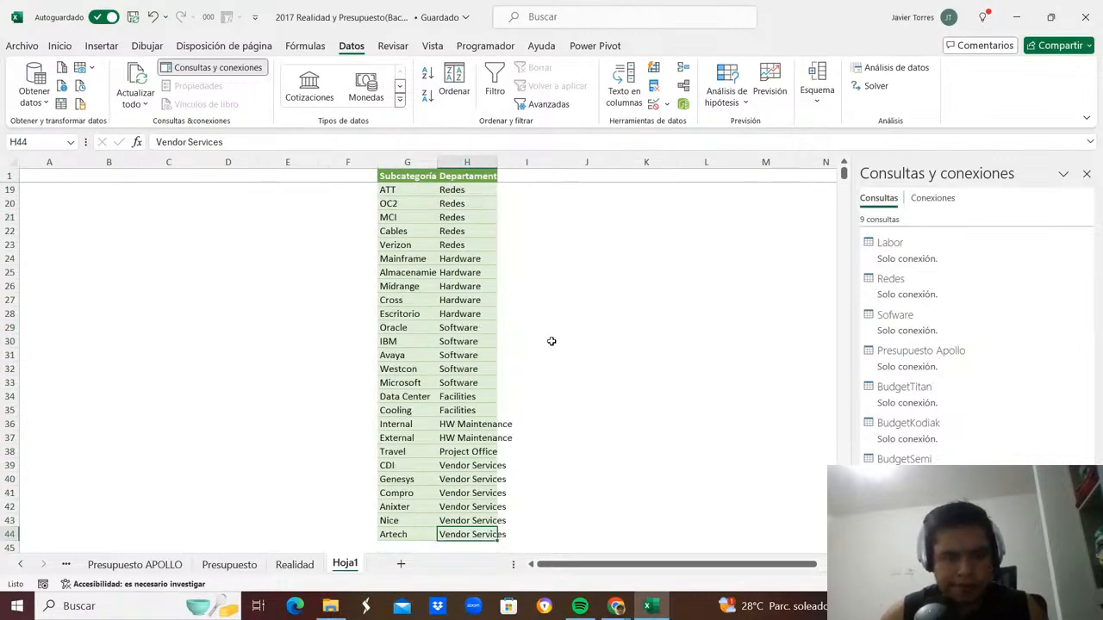
key(Left)
key(Up)
key(Up)
key(ctrl+Up)
key(Down)
key(Down)
key(Down)
key(Down)
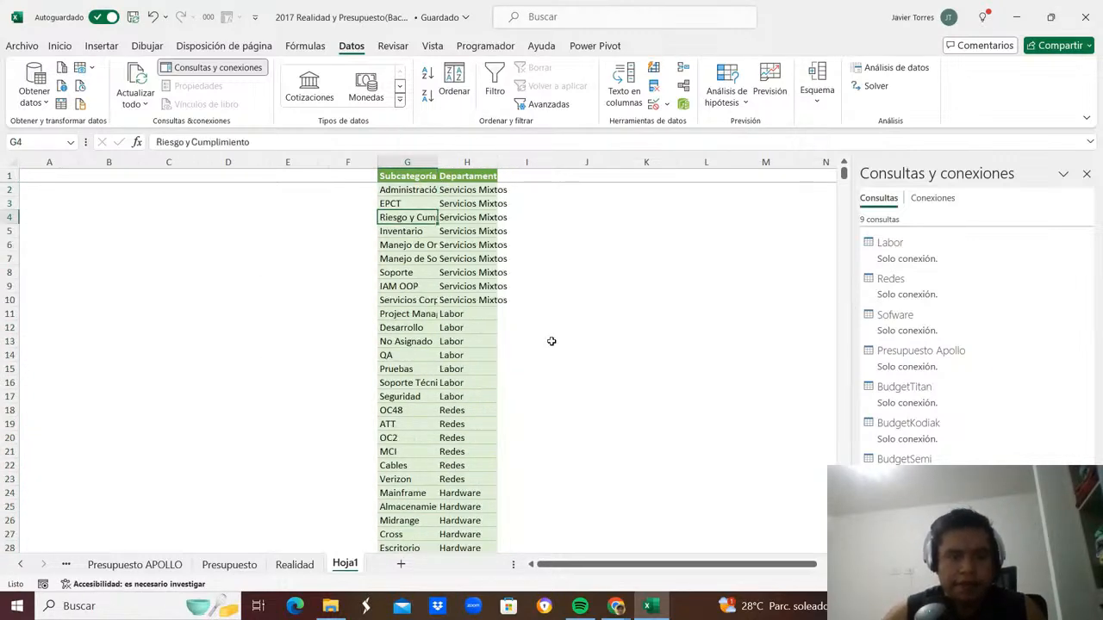
key(ctrl+Down)
key(Right)
key(ctrl+Up)
key(Left)
key(Down)
key(Right)
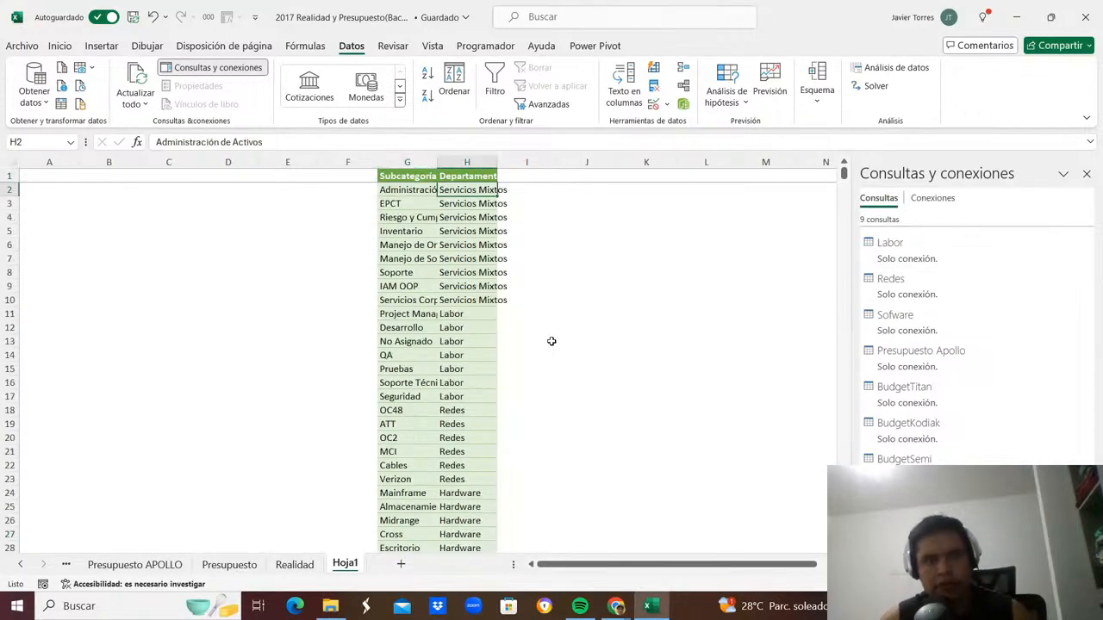
key(Left)
key(shift+Down)
key(shift+Down)
key(Up)
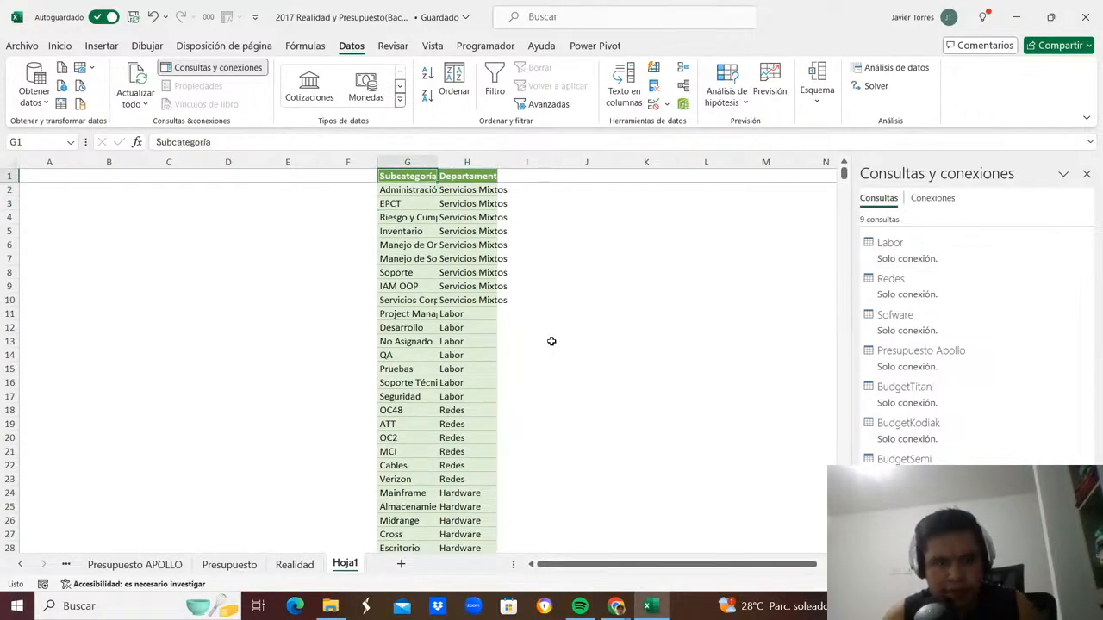
key(Down)
key(ctrl+shift+Down)
key(Right)
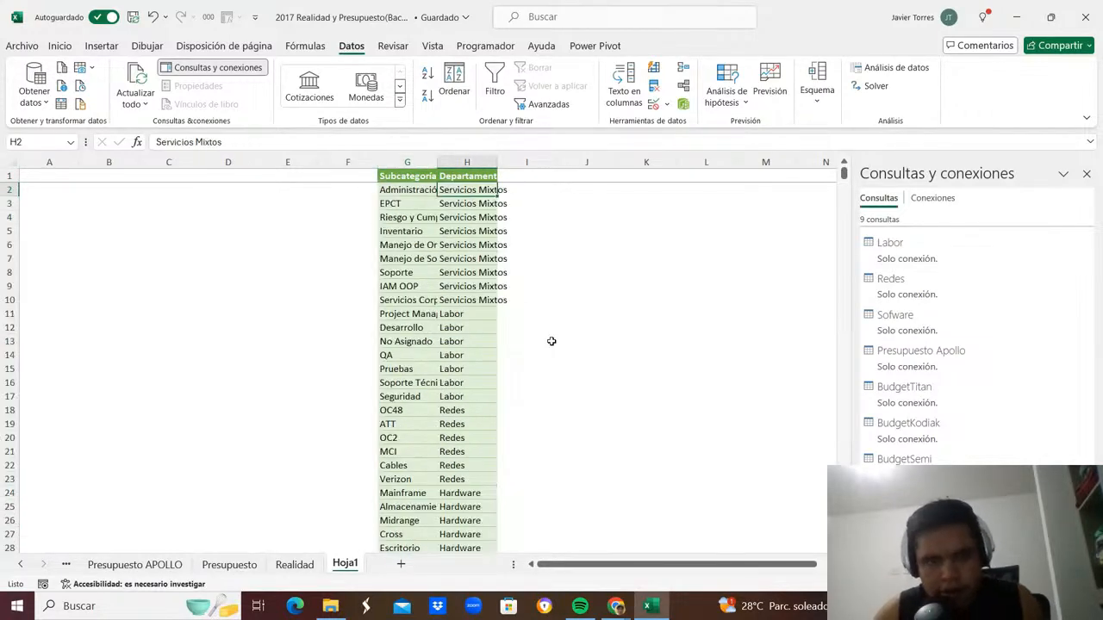
key(ctrl+shift+Down)
Convert the Subcategoría and Departamento list into a table and name it Subcats.
key(Up)
key(Left)
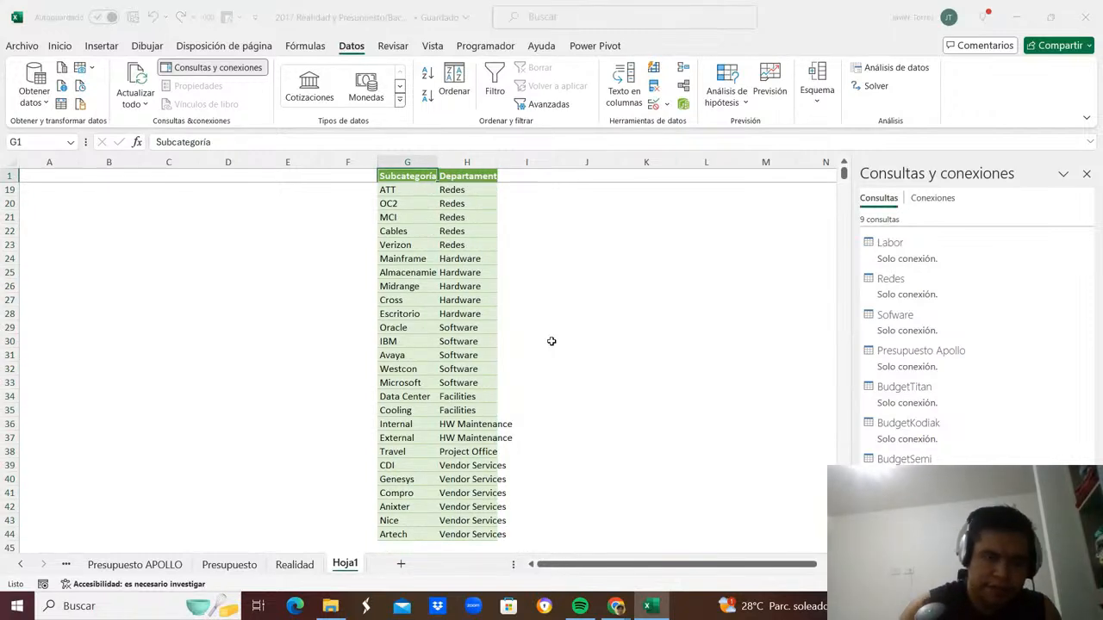
key(ctrl+t)
key(Return)
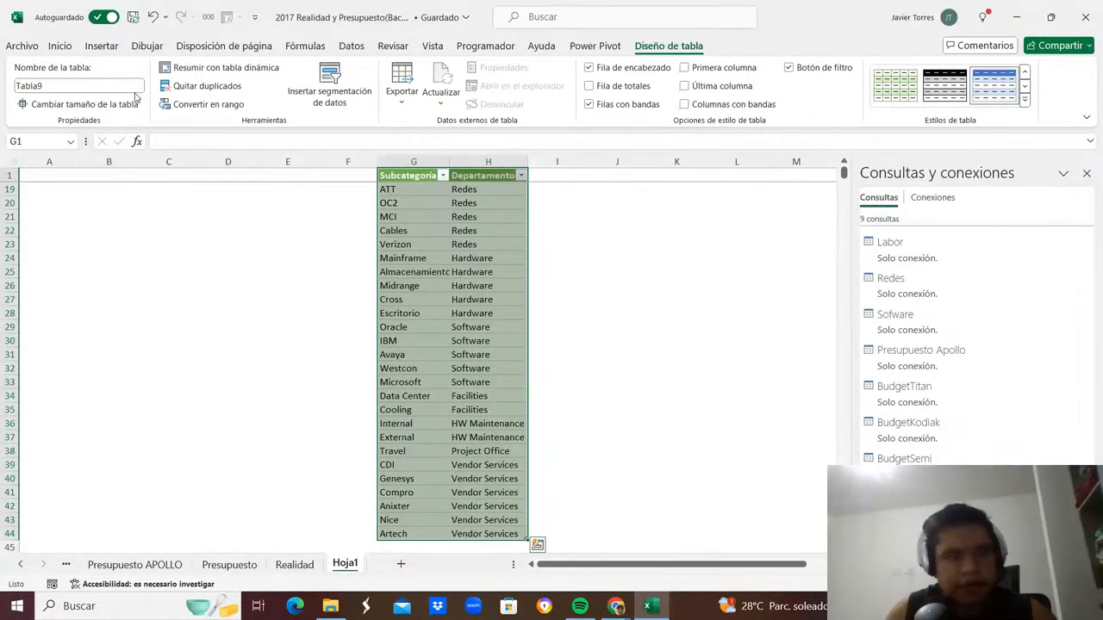
click(105, 83)
text(Subca)
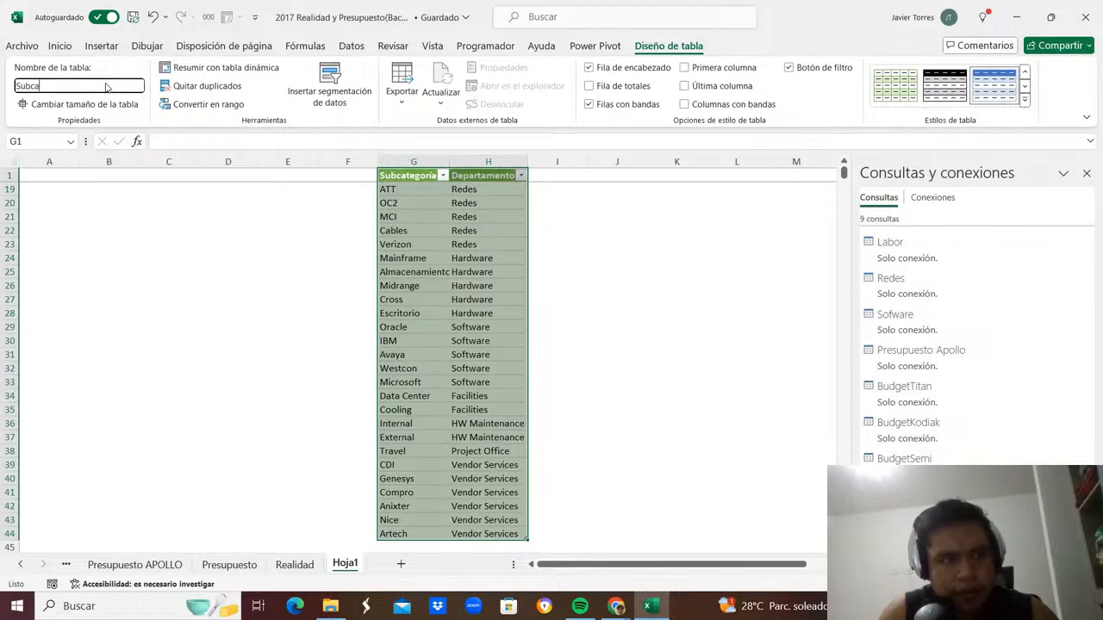
text(ts)
key(Return)
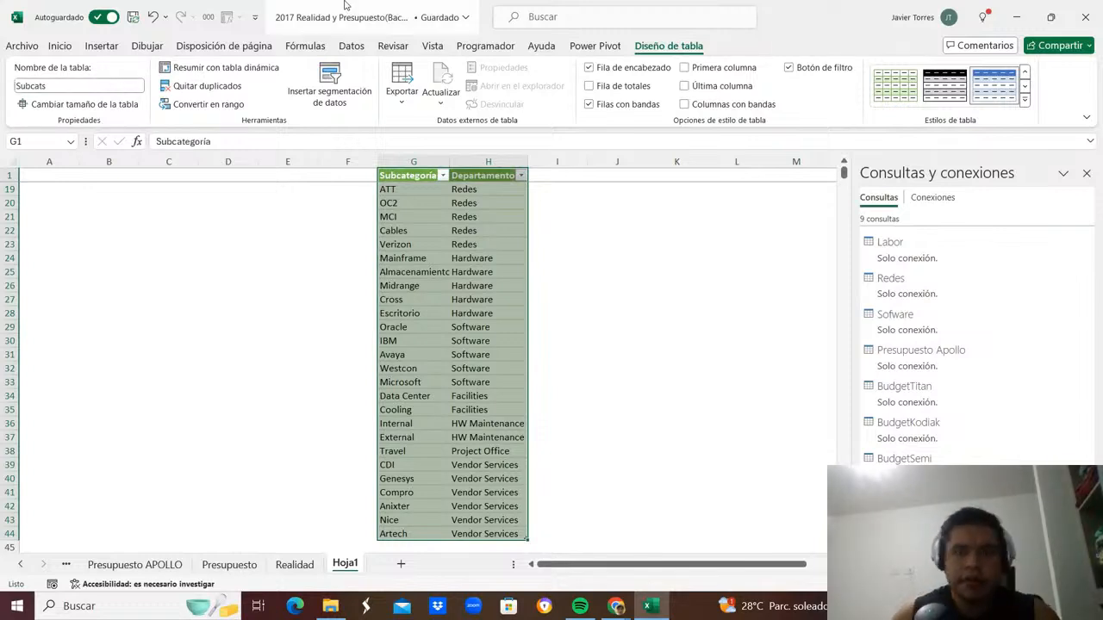
Add the Subcats table to the data model and show the model in diagram view.
click(595, 46)
click(192, 97)
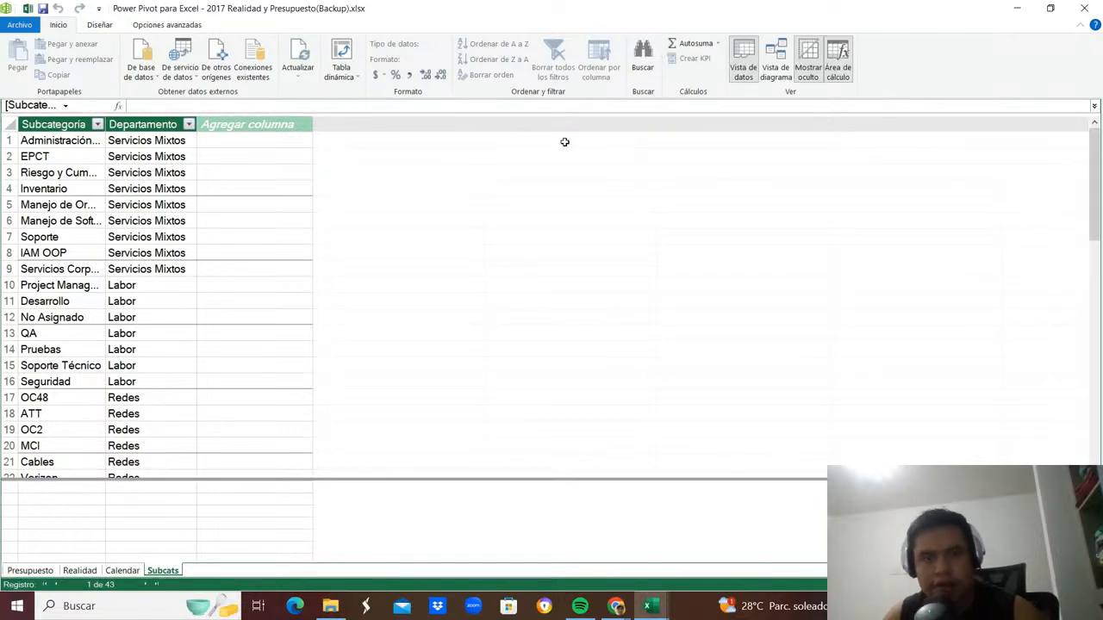
click(785, 55)
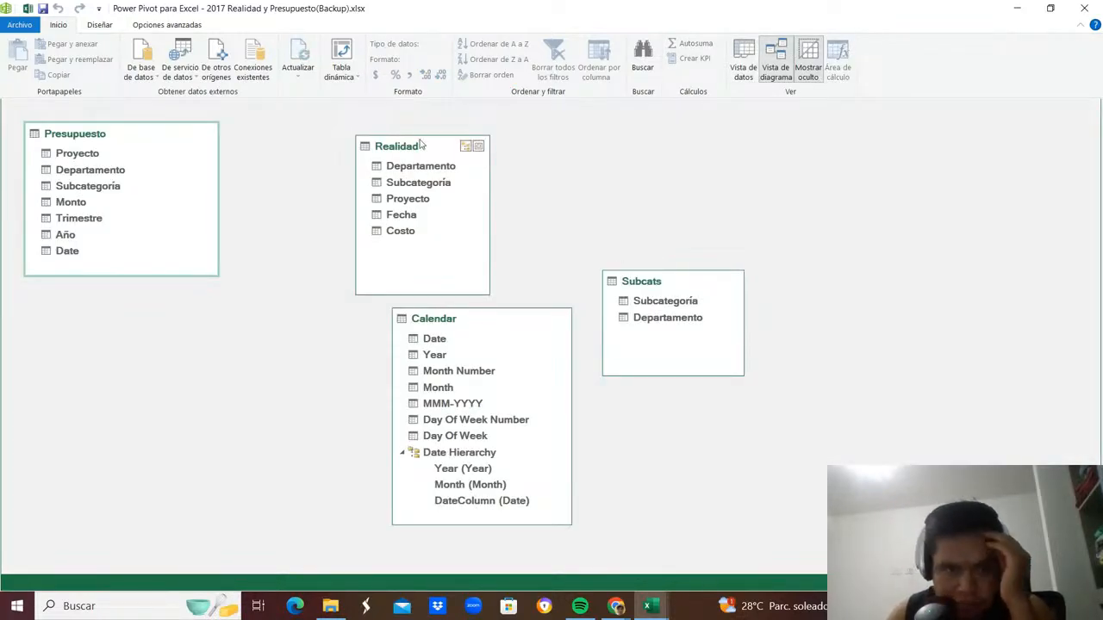
Arrange the diagram so Subcats sits between Presupuesto and Realidad in one row, with space for relationship lines.
drag(443, 158, 548, 162)
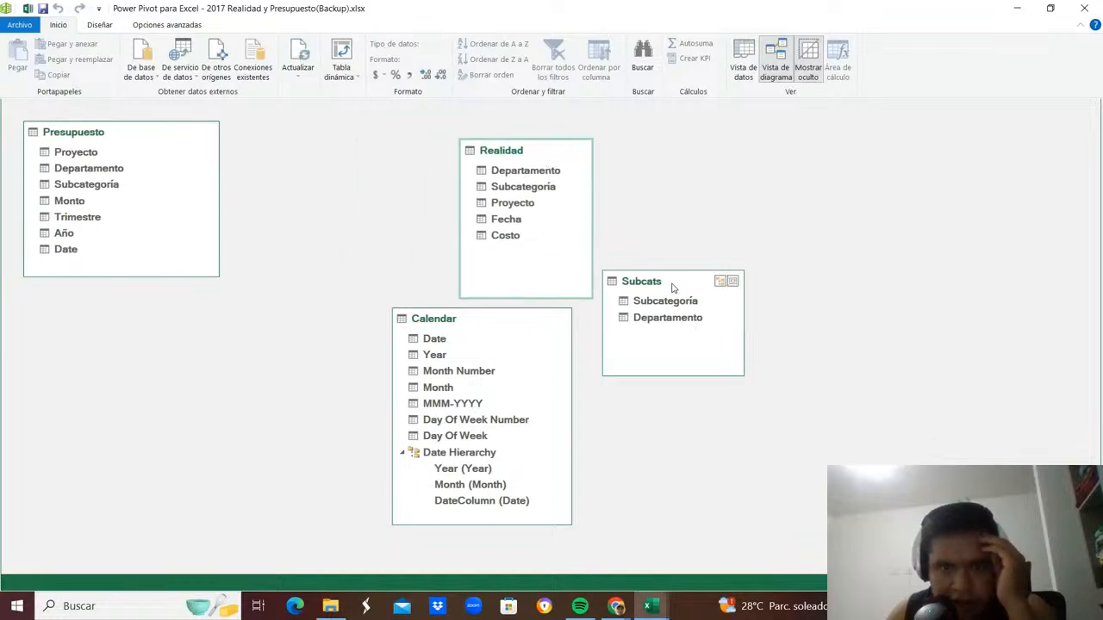
drag(674, 288, 335, 152)
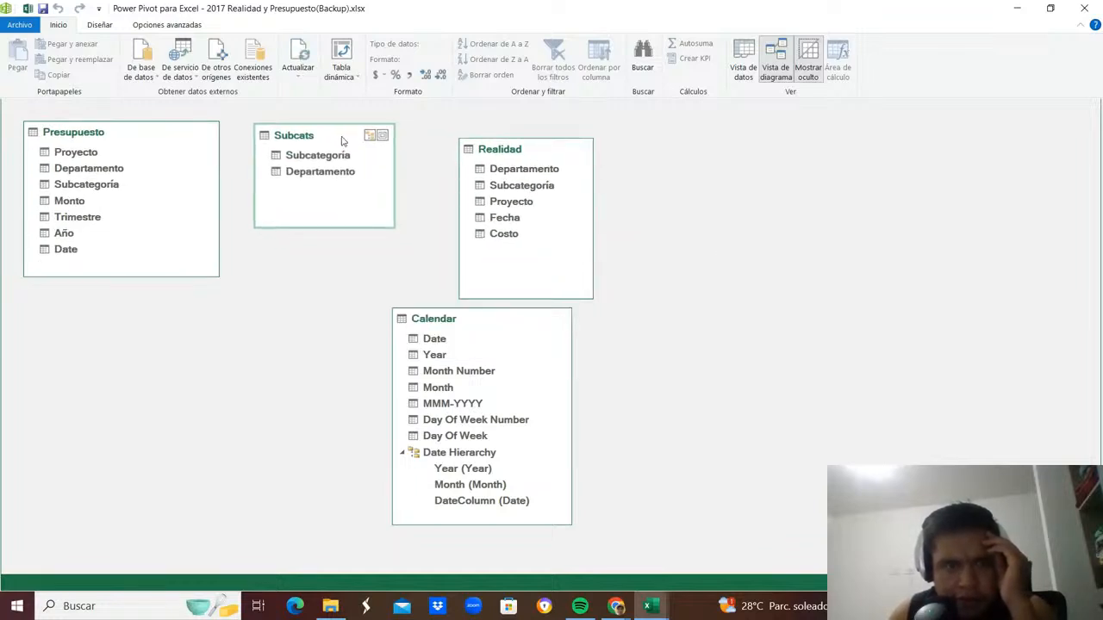
mouse_move(517, 149)
mouse_down()
mouse_move(478, 147)
mouse_move(532, 133)
mouse_up()
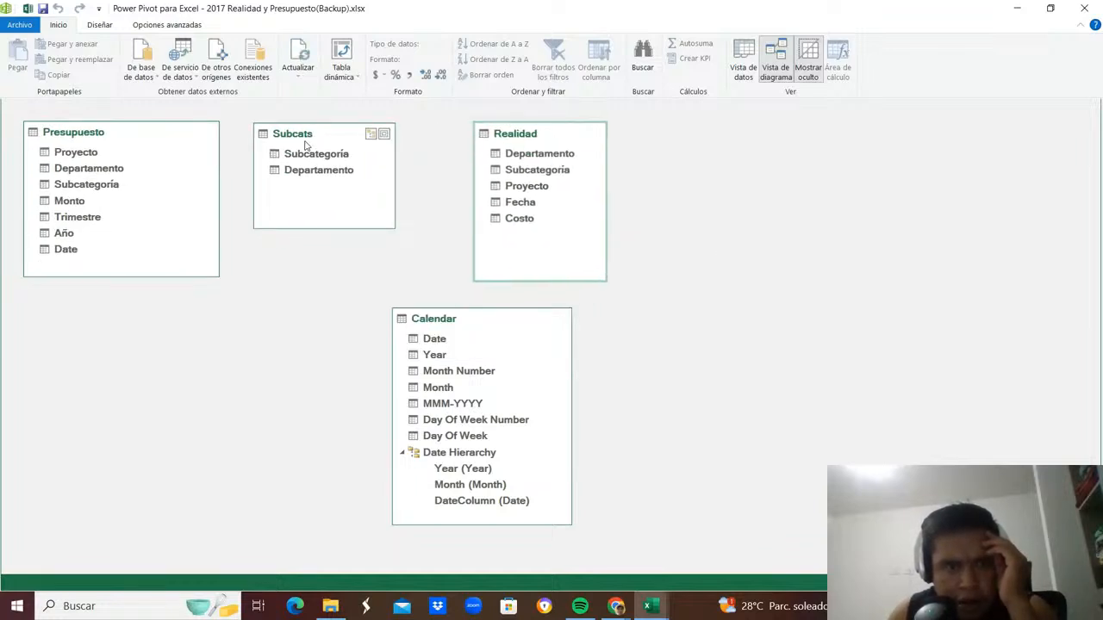
drag(305, 146, 349, 144)
drag(547, 131, 668, 130)
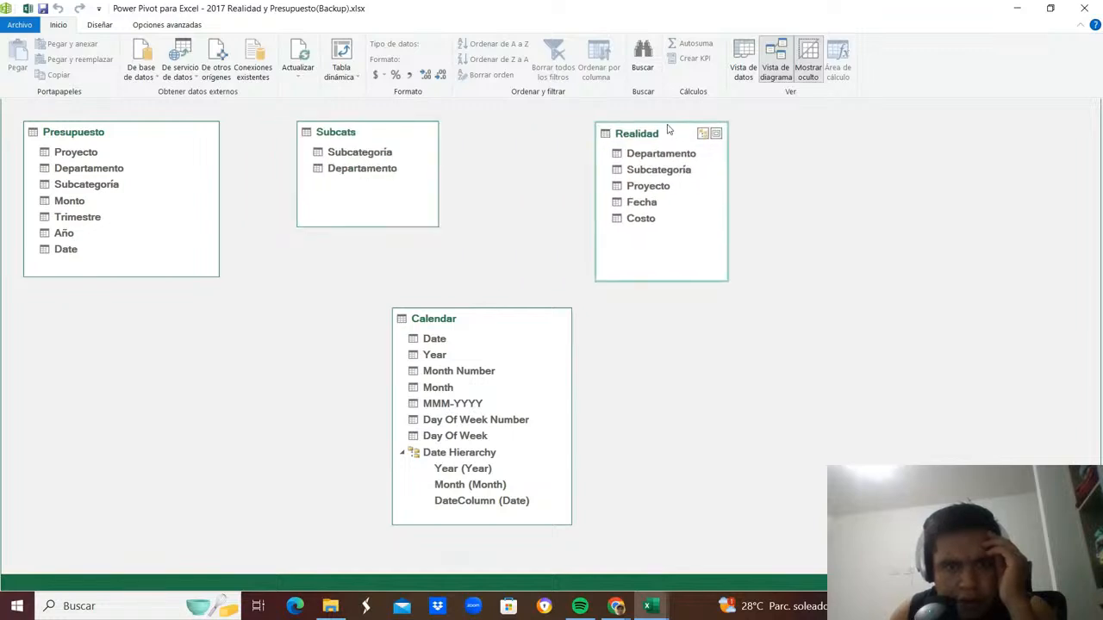
drag(364, 130, 405, 131)
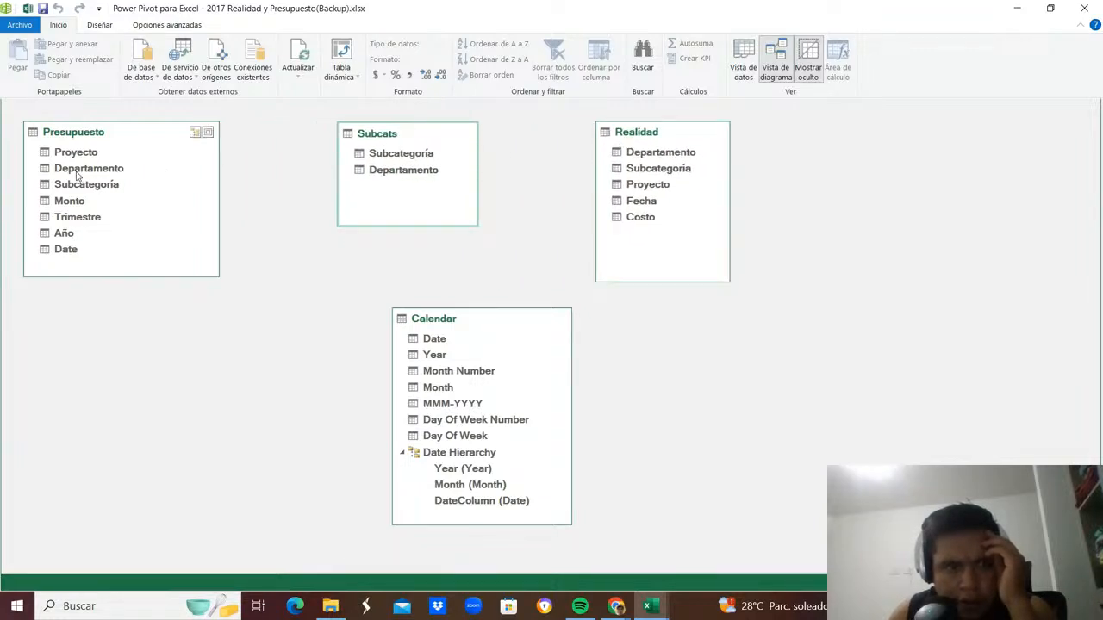
Relate the Subcategoría field of Subcats to the Subcategoría fields of both Presupuesto and Realidad.
drag(82, 185, 429, 149)
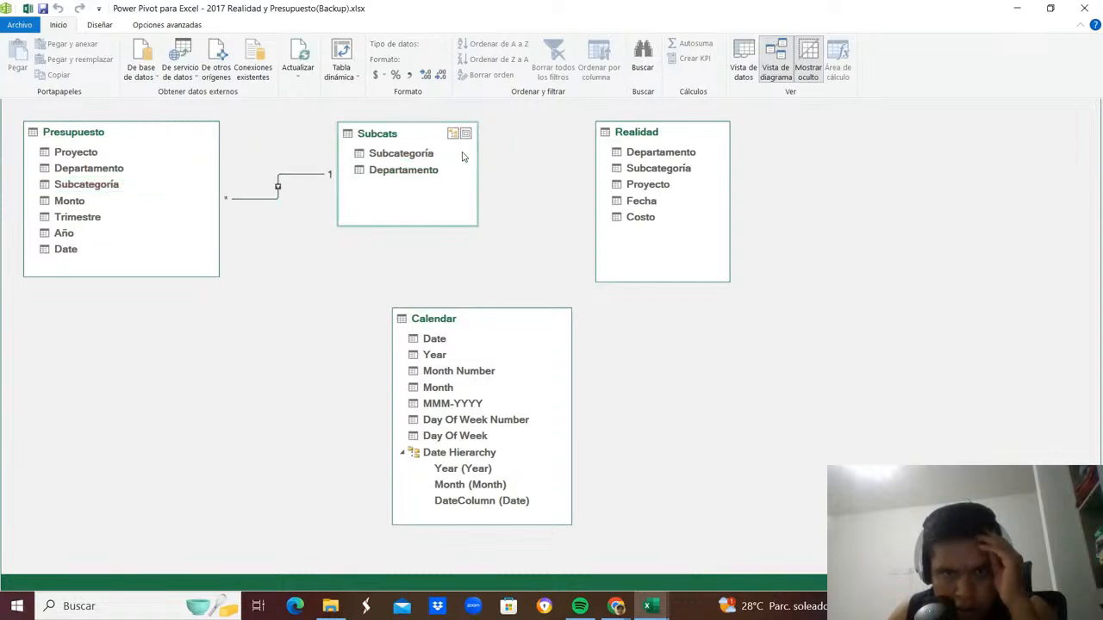
drag(412, 153, 617, 168)
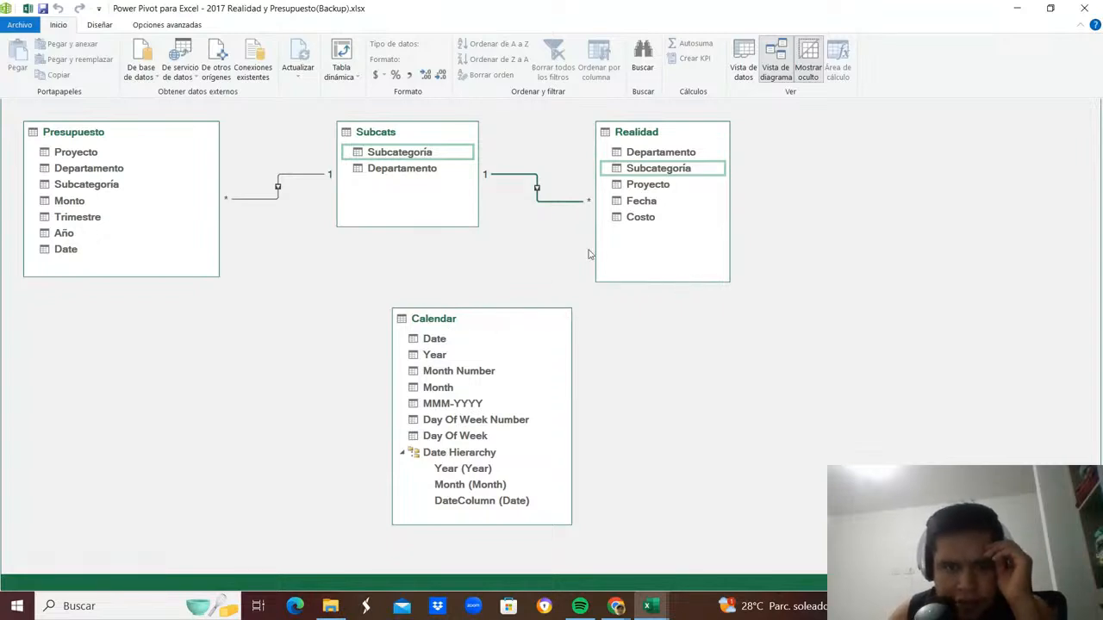
Relate Realidad's Fecha field to Calendar's Date, shorten the Calendar table box, and return to the workbook.
drag(654, 203, 474, 359)
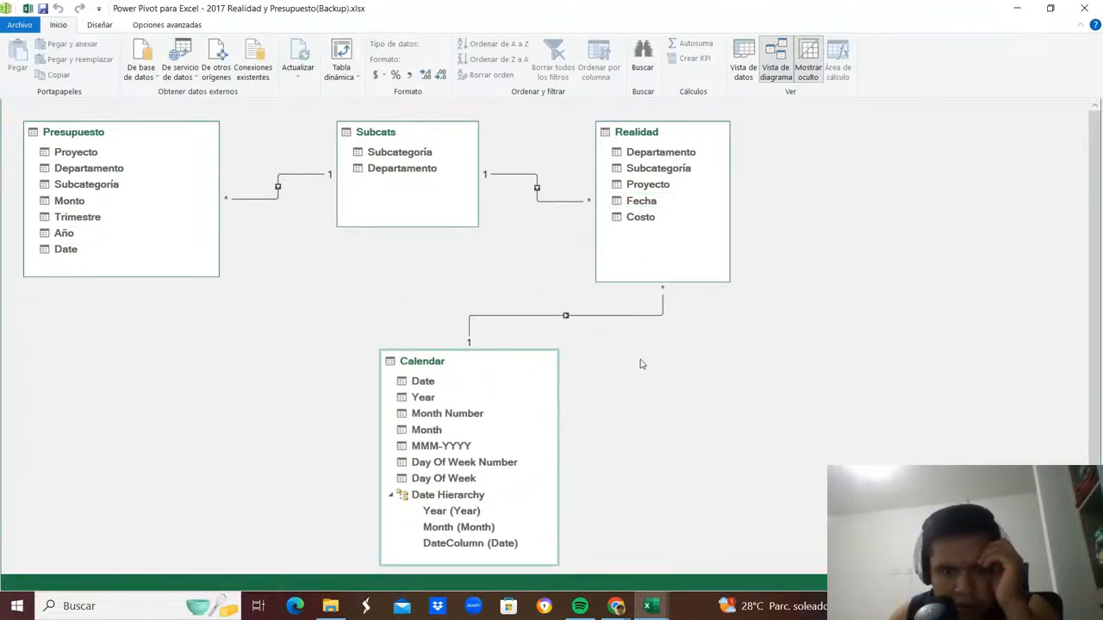
drag(557, 562, 547, 488)
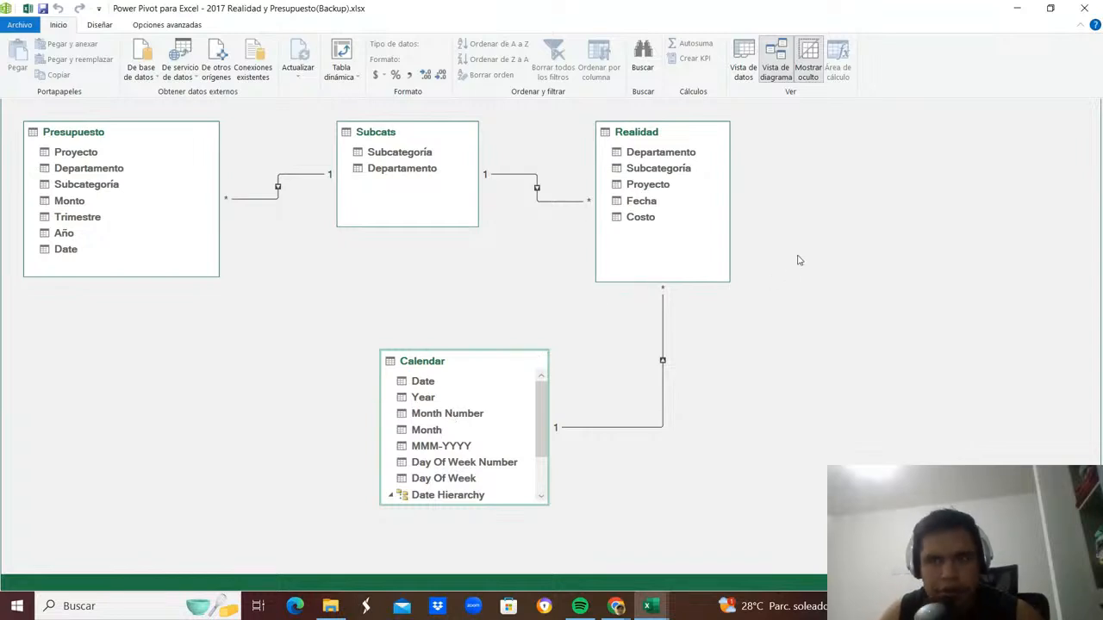
click(1084, 8)
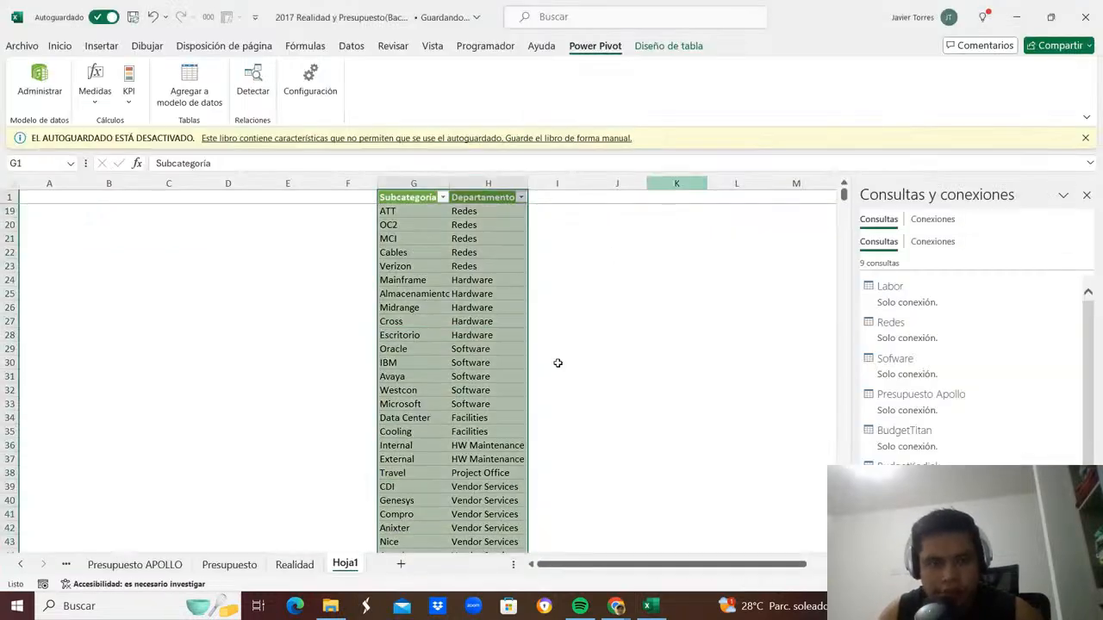
Enter the headers Número Mes in J1 and Trimestre in K1 on Hoja1.
click(608, 331)
scroll(591, 337, up, 2)
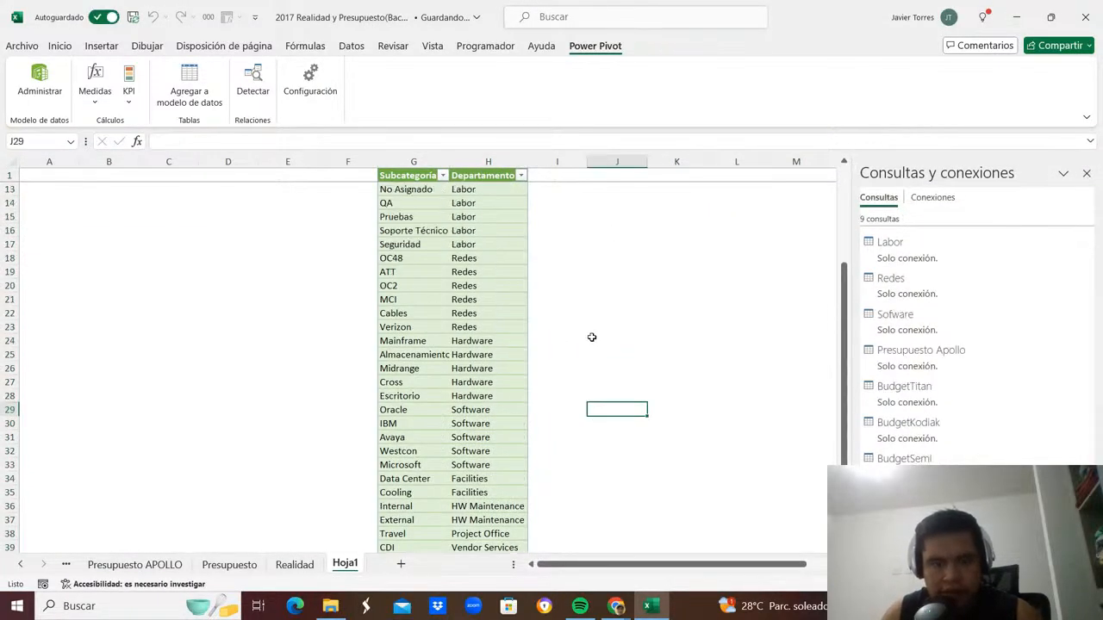
click(622, 231)
key(ctrl+Up)
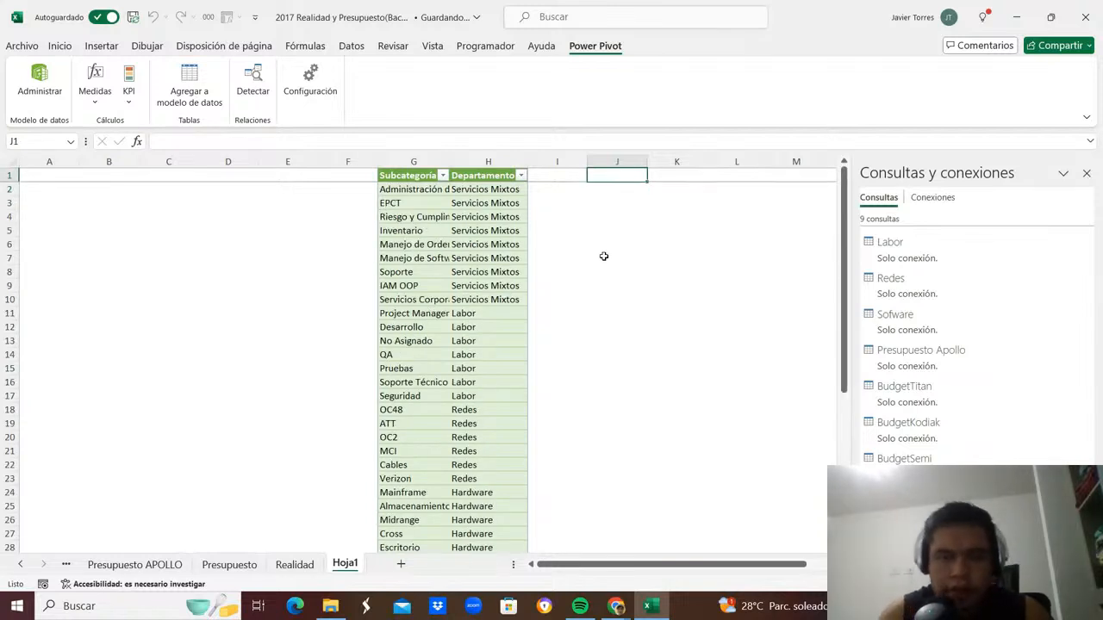
text(Número Mes)
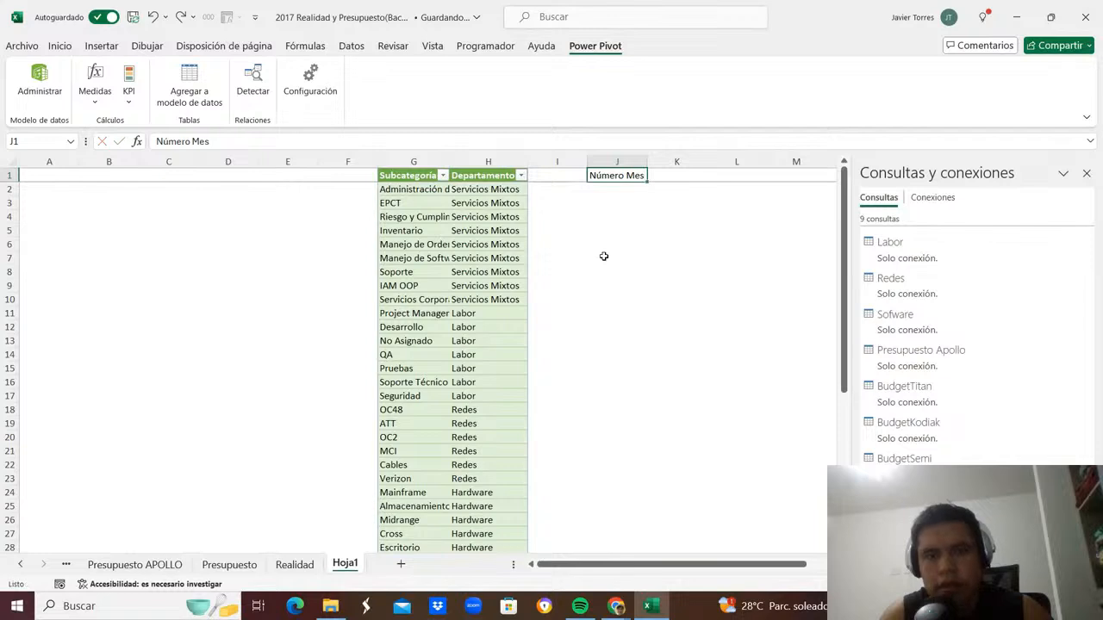
key(Right)
text(Trim)
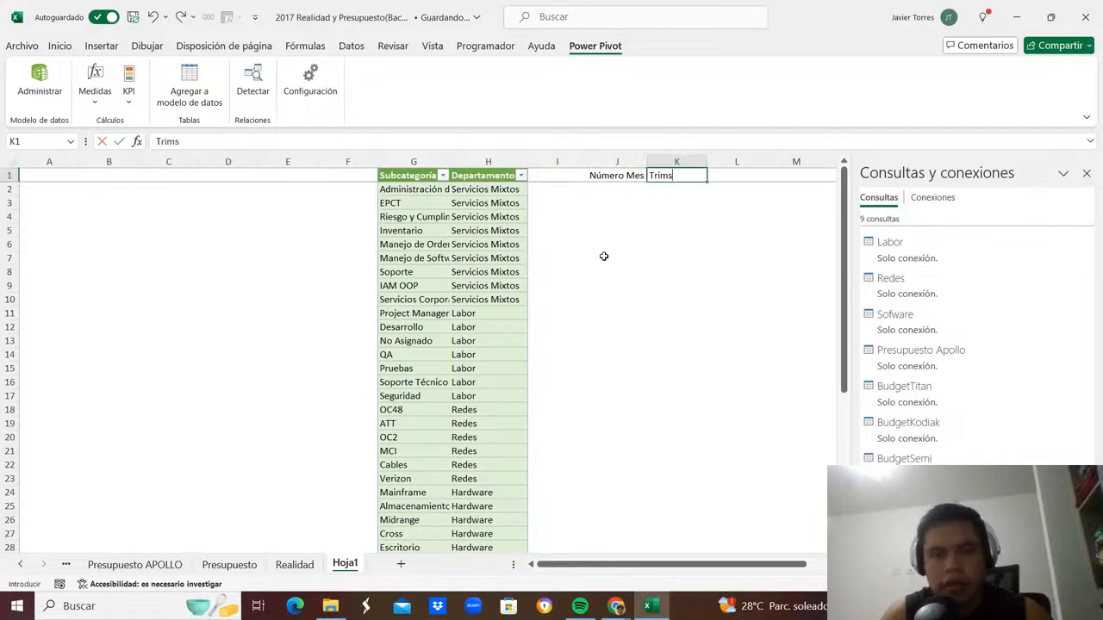
key(Return)
key(Return)
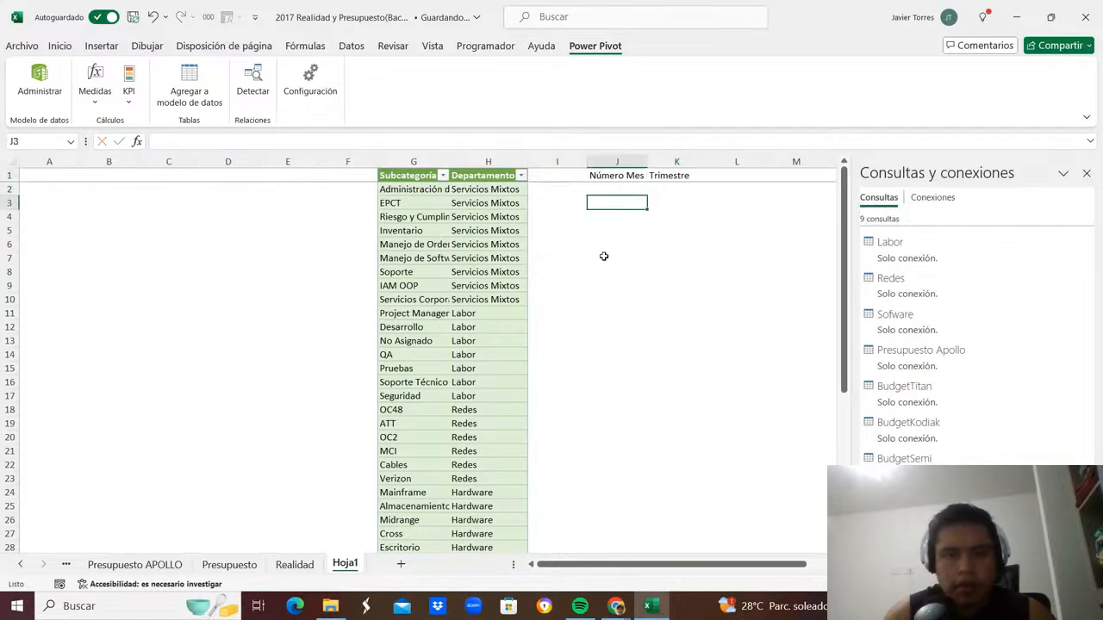
Enter 1 in J2 and the formula =+J2+1 in J3 to start the month numbering.
key(Up)
text(1)
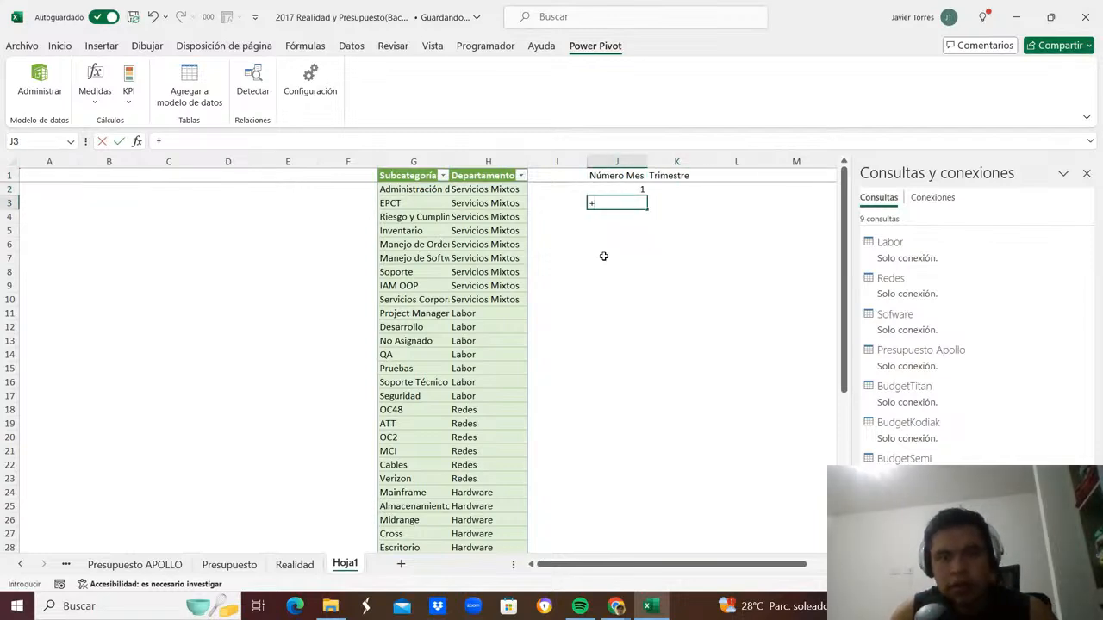
key(Return)
text(=J2+1)
key(Return)
key(Up)
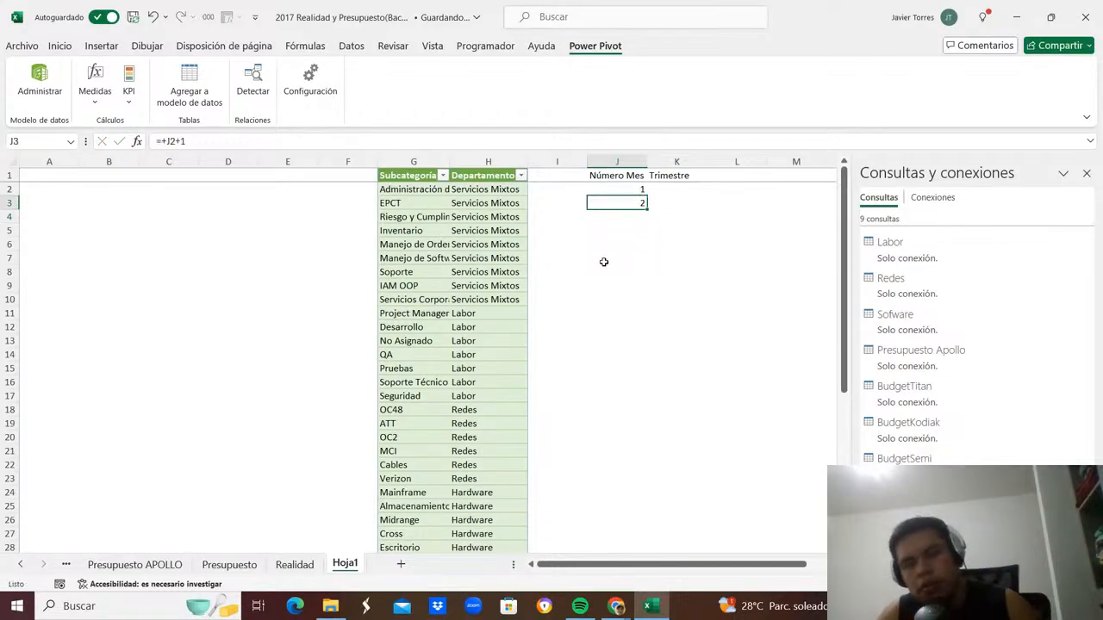
Copy the J3 formula down the column and clear the excess cells below J13, leaving month numbers 1 to 12.
key(ctrl+c)
key(shift+Down)
key(shift+Down)
key(shift+Down)
key(shift+Down)
key(shift+Down)
key(shift+Down)
key(shift+Down)
key(shift+Down)
key(shift+Down)
key(shift+Down)
key(shift+Down)
key(shift+Down)
key(ctrl+v)
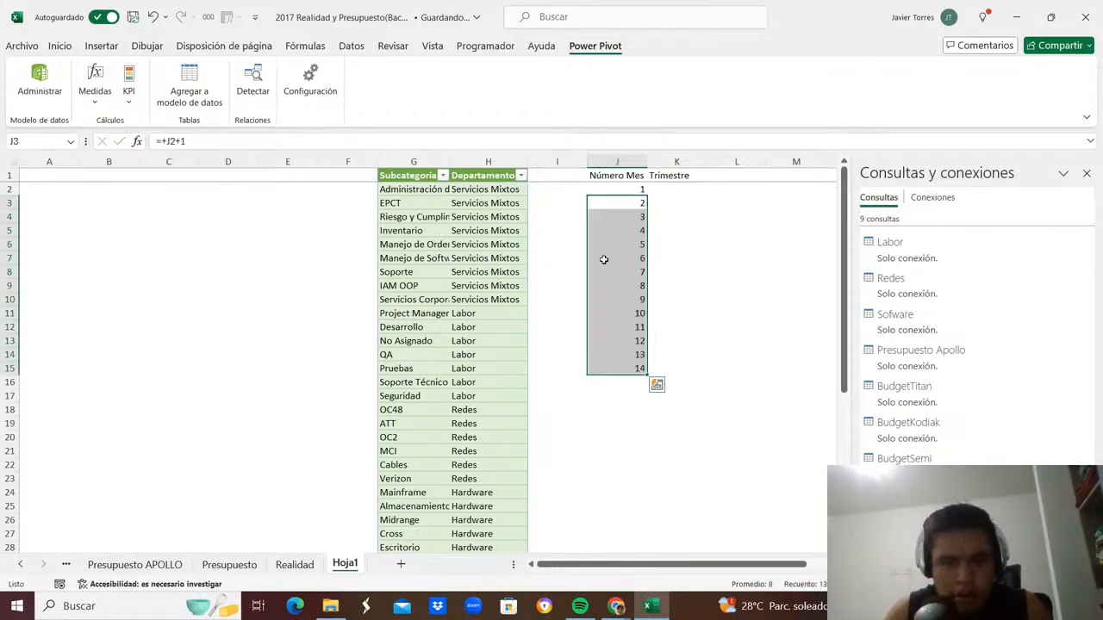
key(ctrl+Down)
key(shift+Up)
key(Delete)
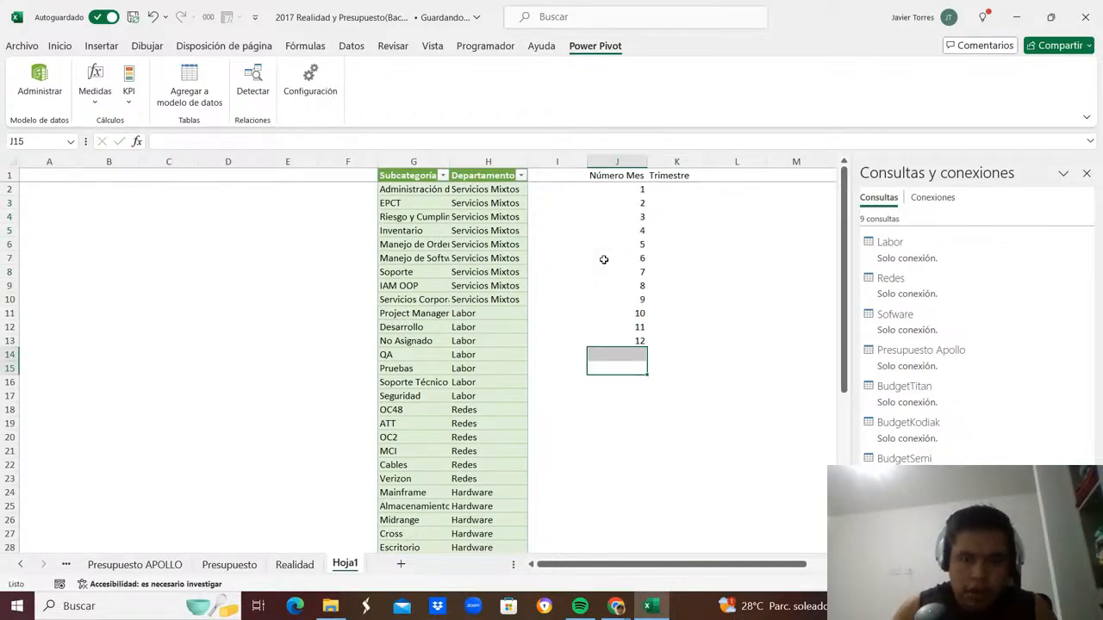
Enter Q1 in the Trimestre column for months 1 to 3 (K2:K4).
key(Right)
key(ctrl+Up)
key(Down)
text(Q1)
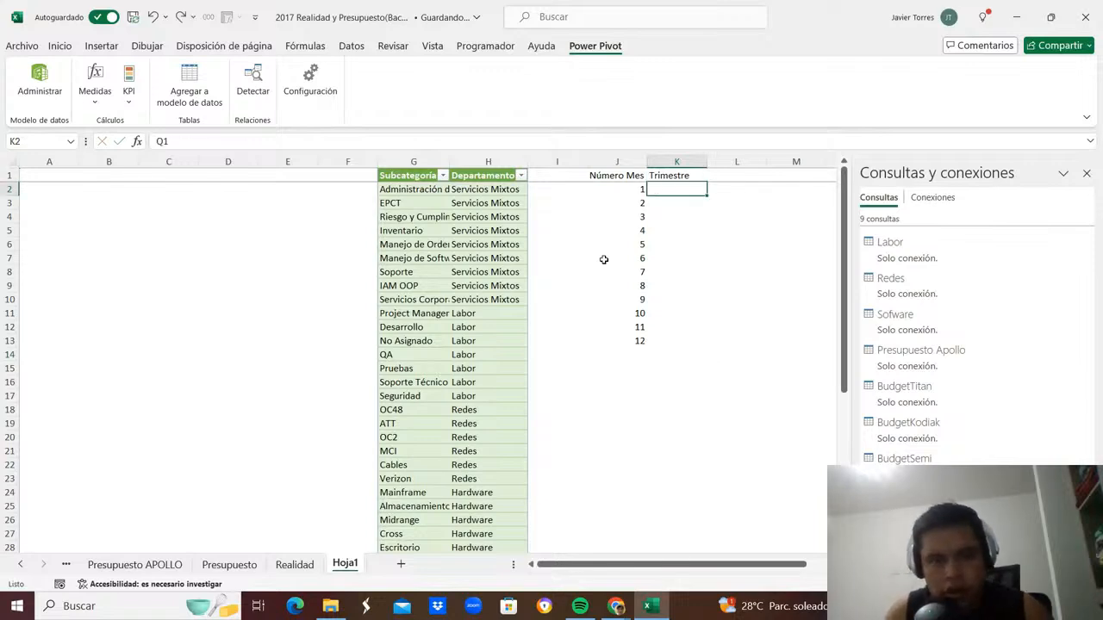
key(Return)
text(Q1)
key(Return)
text(Q1)
key(Return)
Enter Q2 in the Trimestre column for months 4 to 6 (K5:K7).
text(Q2)
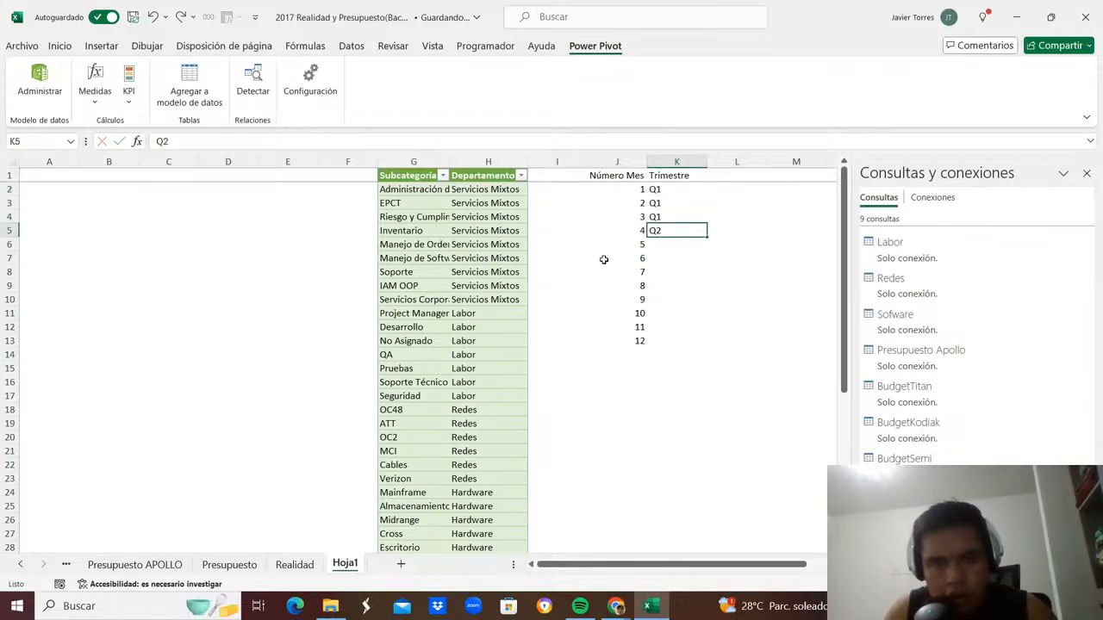
key(Return)
text(Q2)
key(Return)
text(Q2)
key(Return)
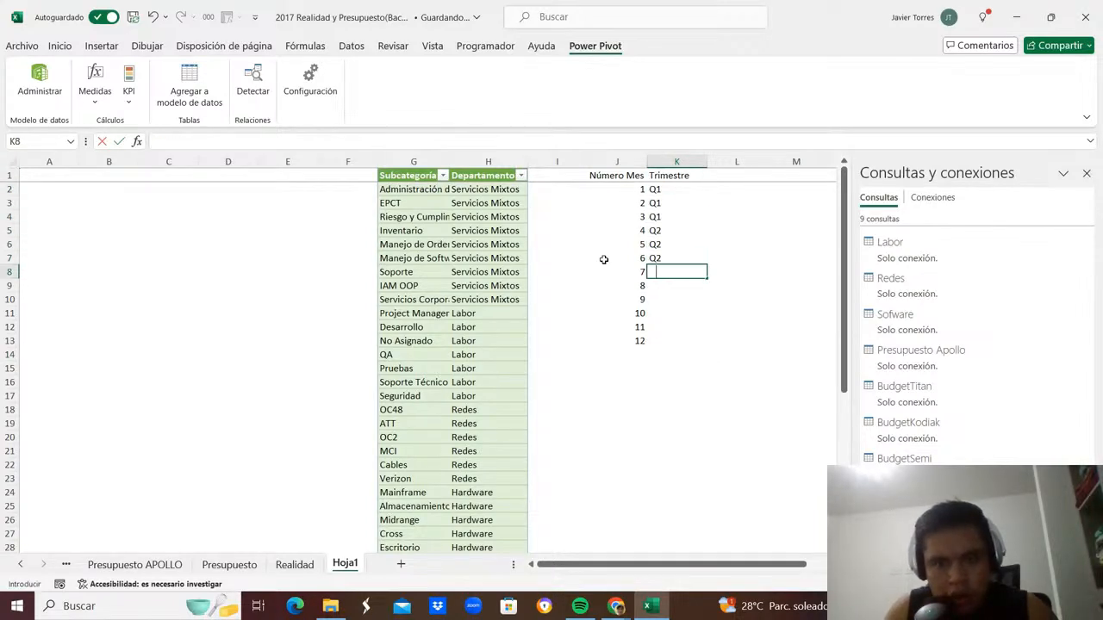
Enter Q3 in the Trimestre column for months 7 to 9 (K8:K10).
text(Q3)
key(Return)
text(Q3)
key(Return)
text(Q3)
key(Return)
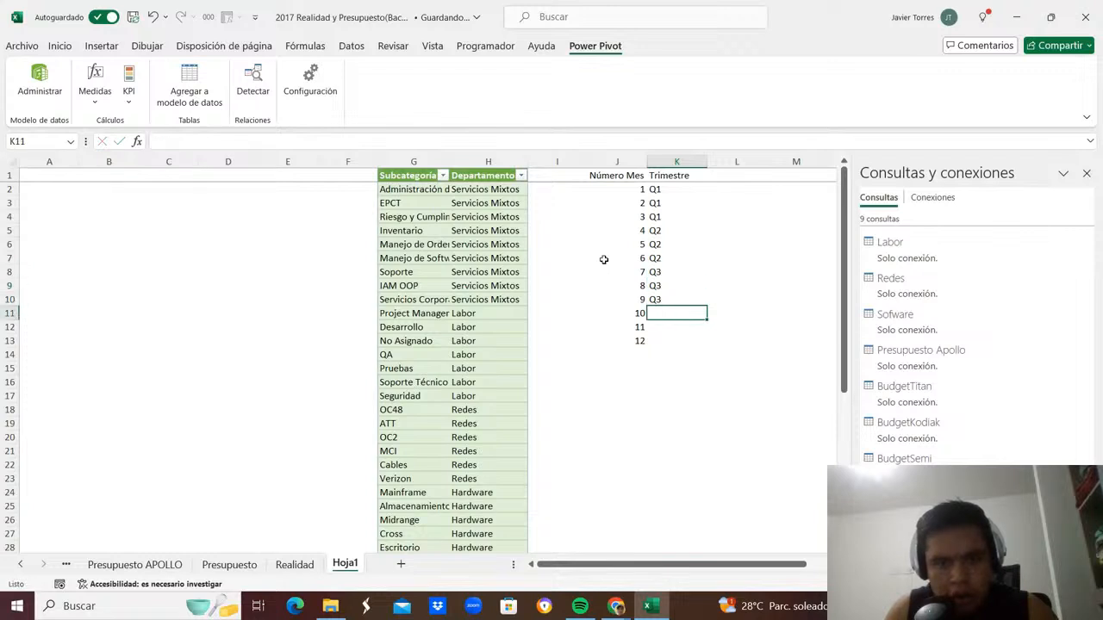
Enter Q4 in the Trimestre column for months 10 to 12 (K11:K13).
text(Q4)
key(Escape)
key(Return)
text(Q4)
key(Return)
text(Q4)
key(Return)
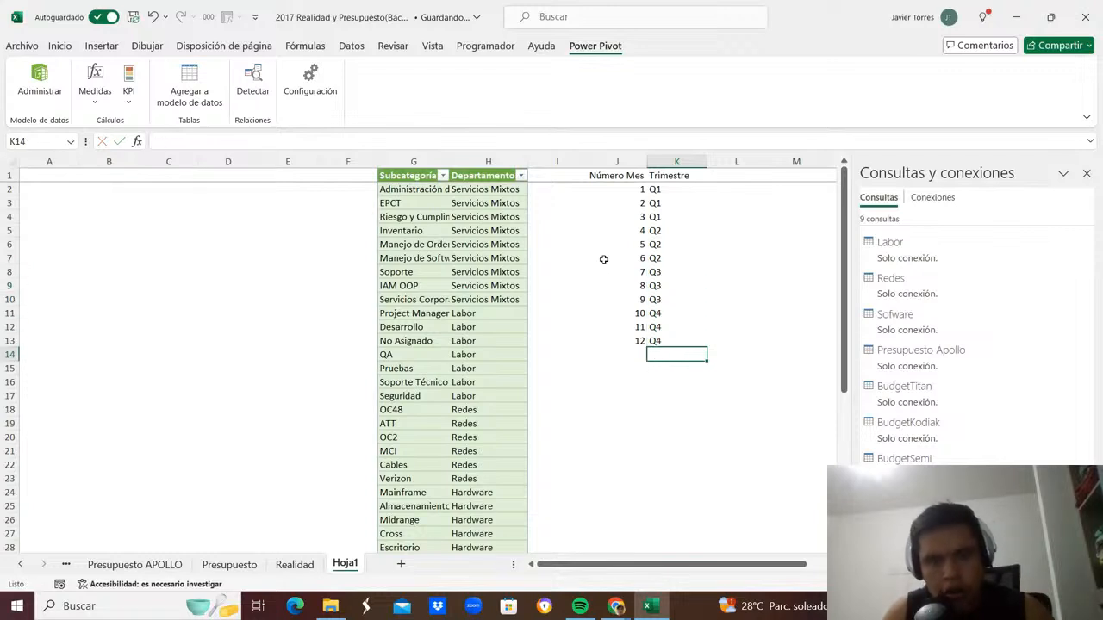
Convert the range J1:K13 into a table with headers and name it Trim.
key(Up)
key(Up)
key(ctrl+Up)
key(Left)
key(ctrl+shift+Down)
key(shift+Right)
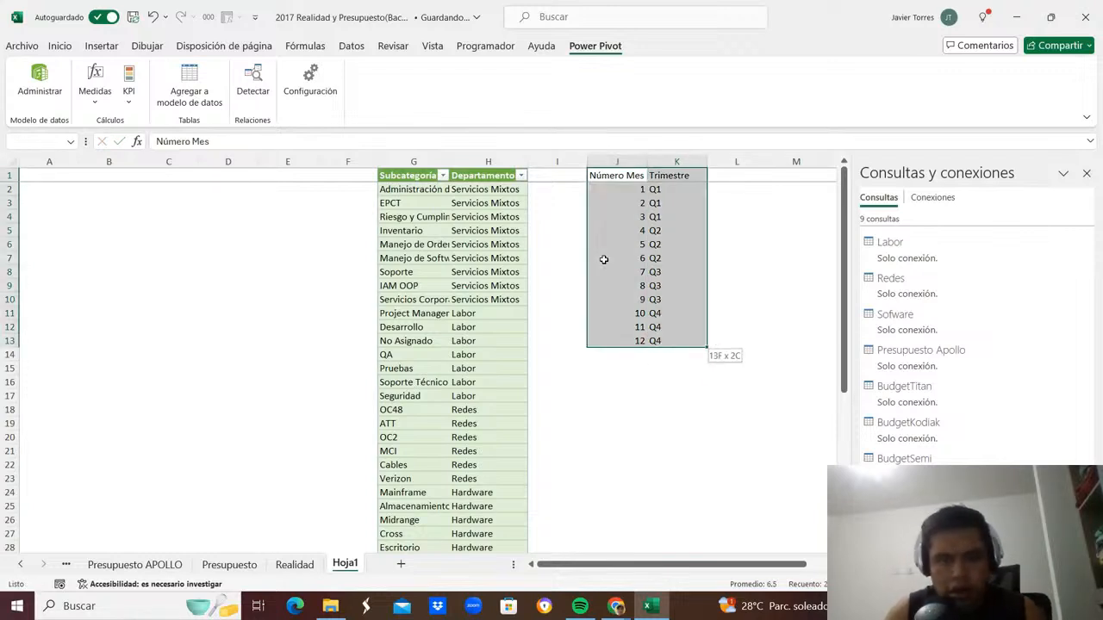
key(ctrl+t)
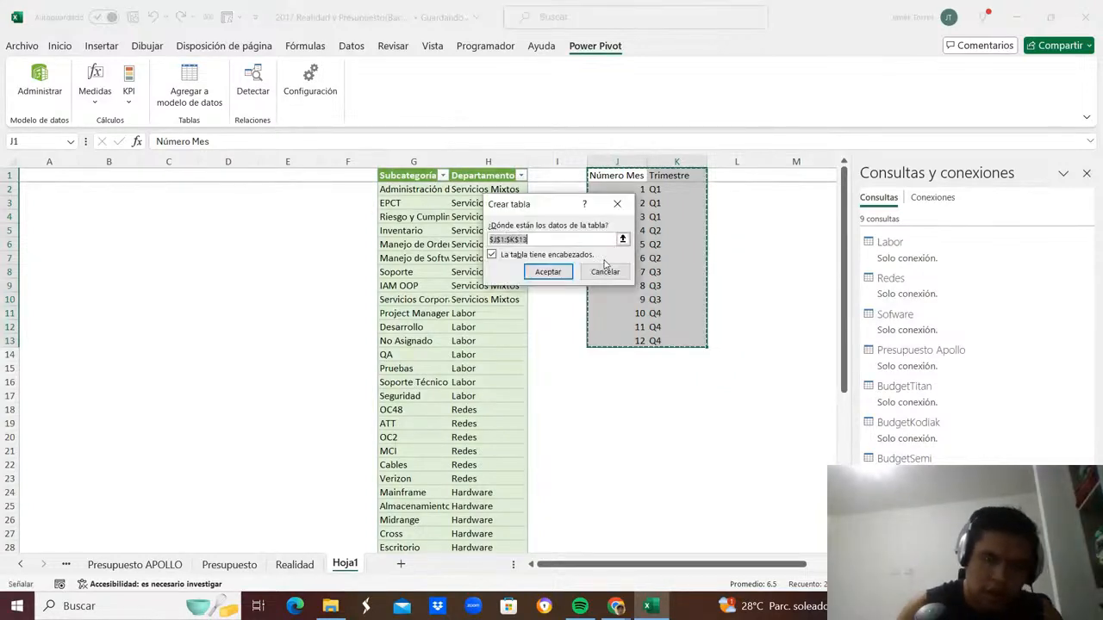
key(Return)
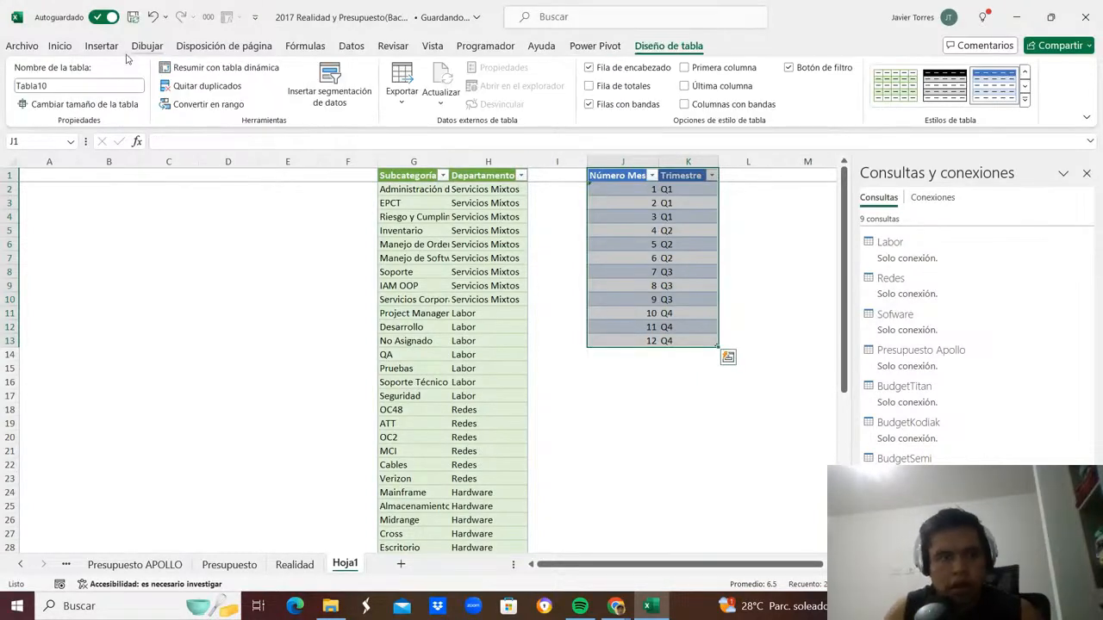
click(110, 84)
text(t)
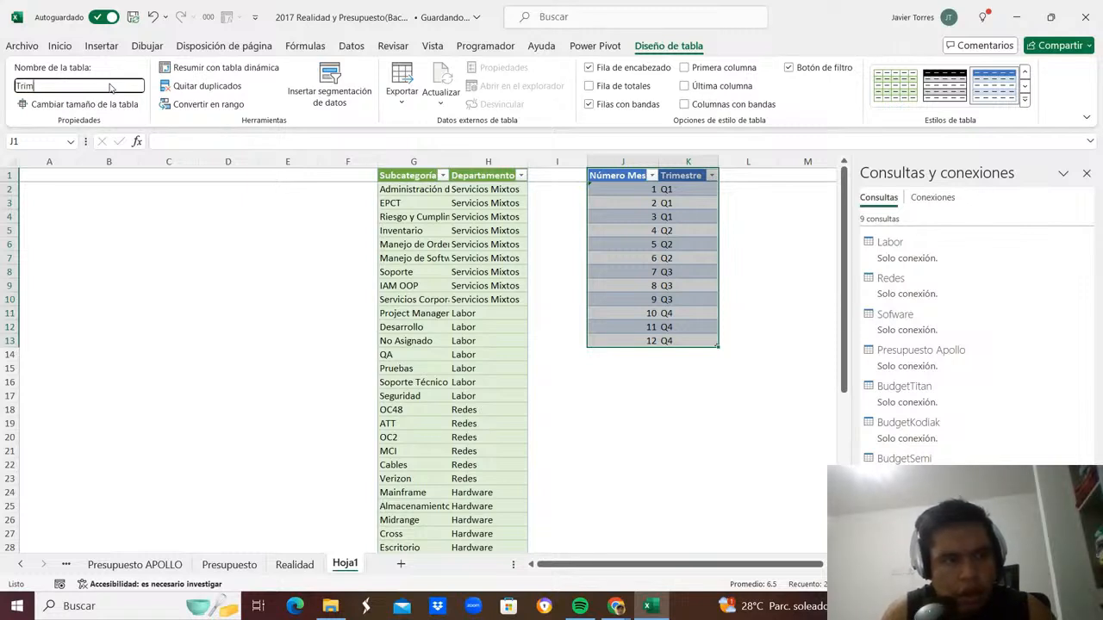
key(Return)
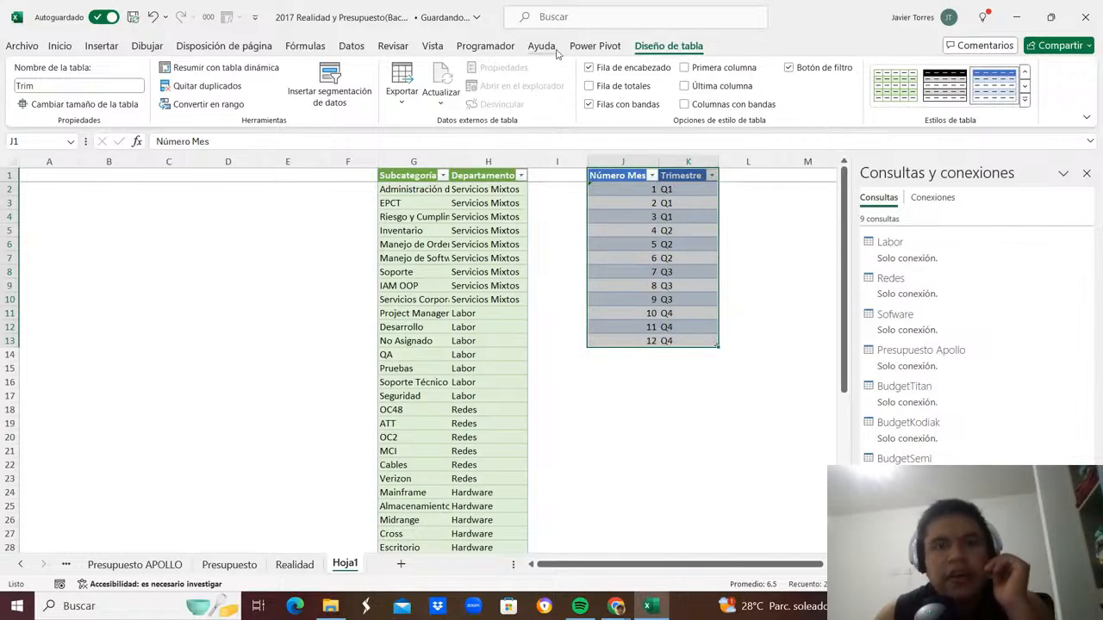
Add the Trim table to the data model and enlarge the calculation area under the Realidad table.
click(595, 45)
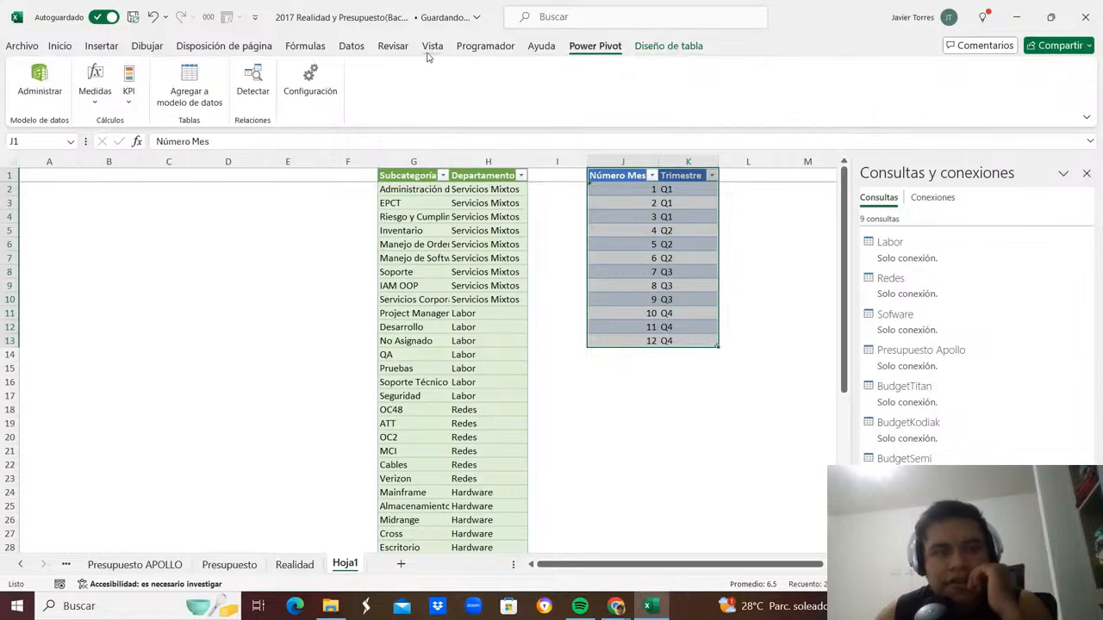
click(198, 79)
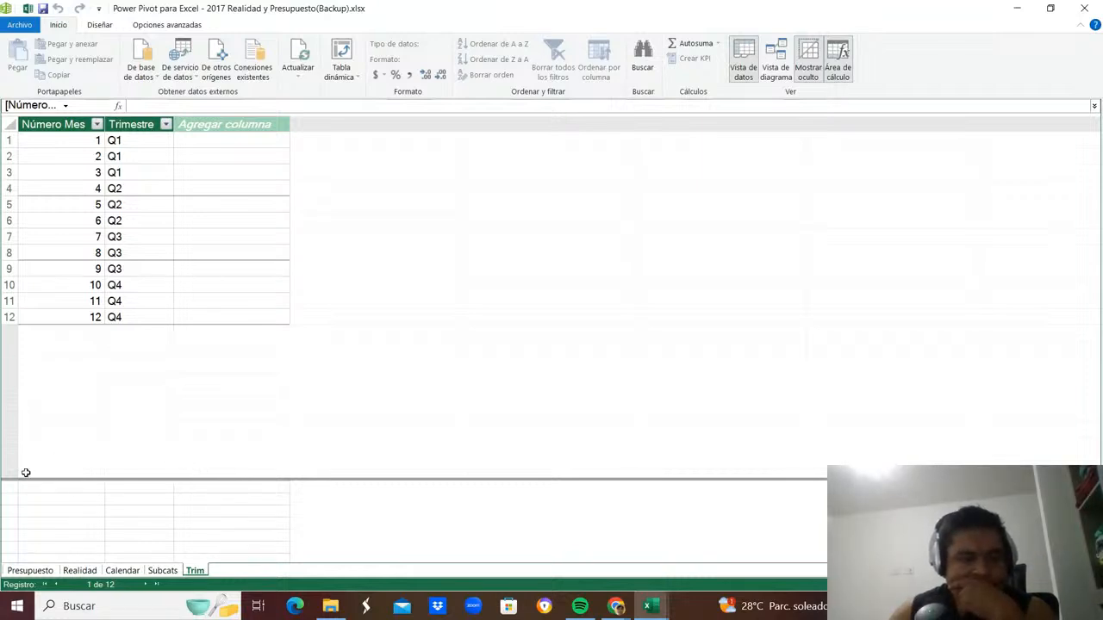
drag(14, 478, 30, 338)
click(162, 570)
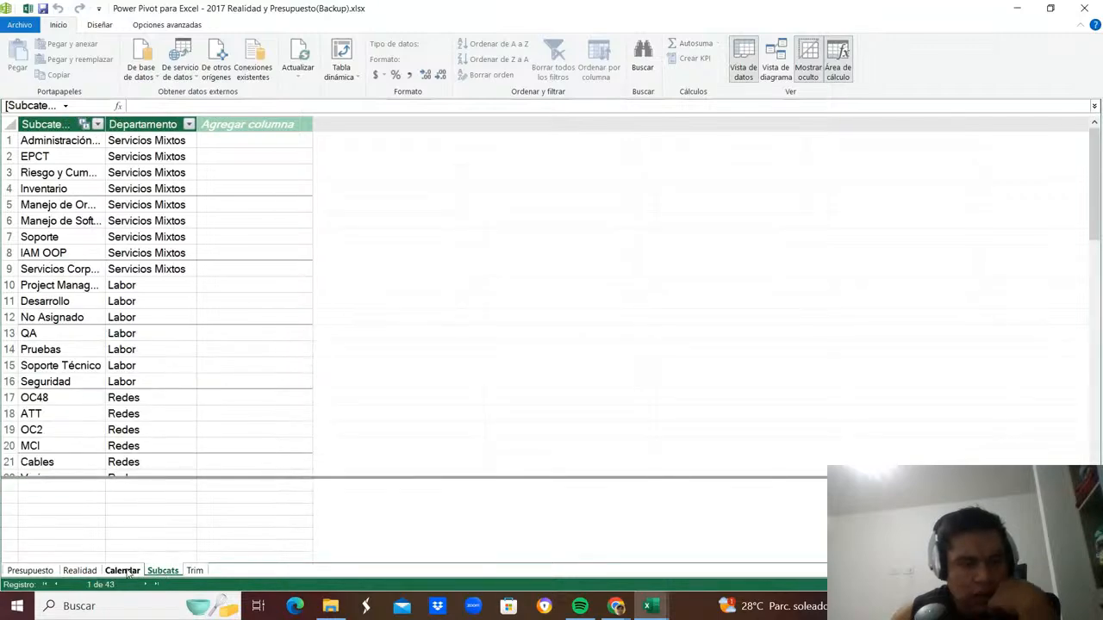
click(122, 571)
click(80, 570)
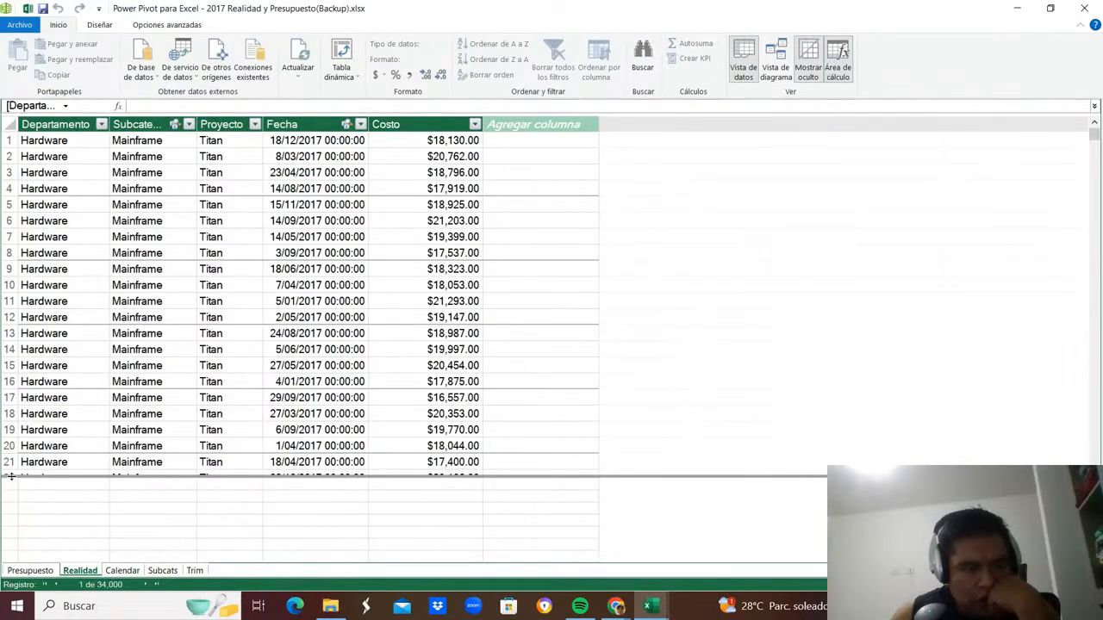
drag(11, 476, 42, 206)
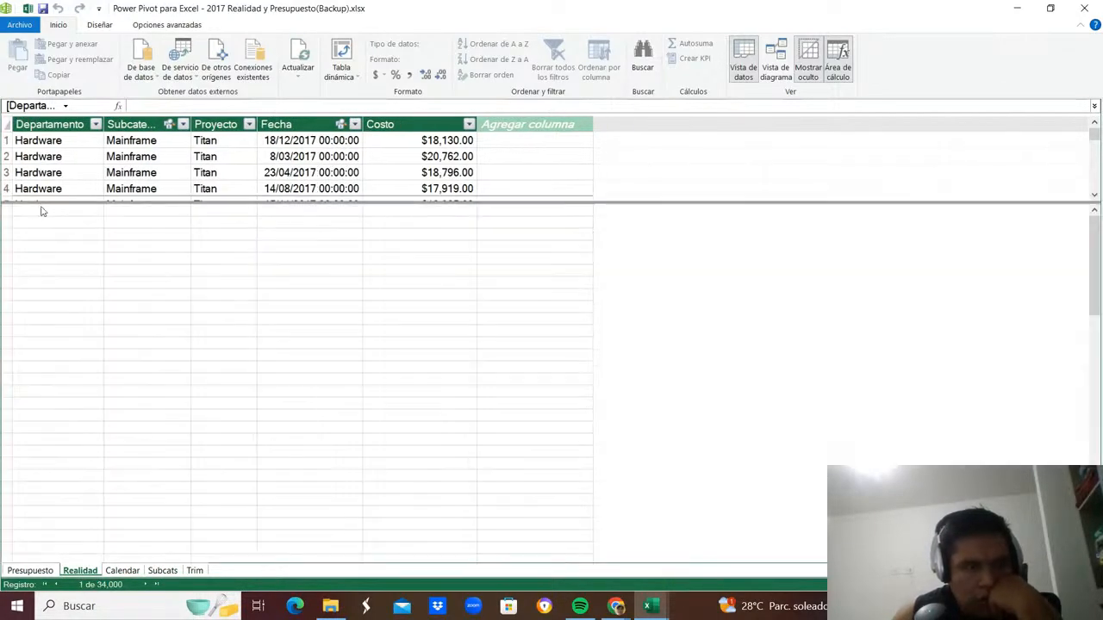
Place the Trim box beside Calendar in the diagram and relate its Número Mes field to Calendar's Month Number.
click(775, 62)
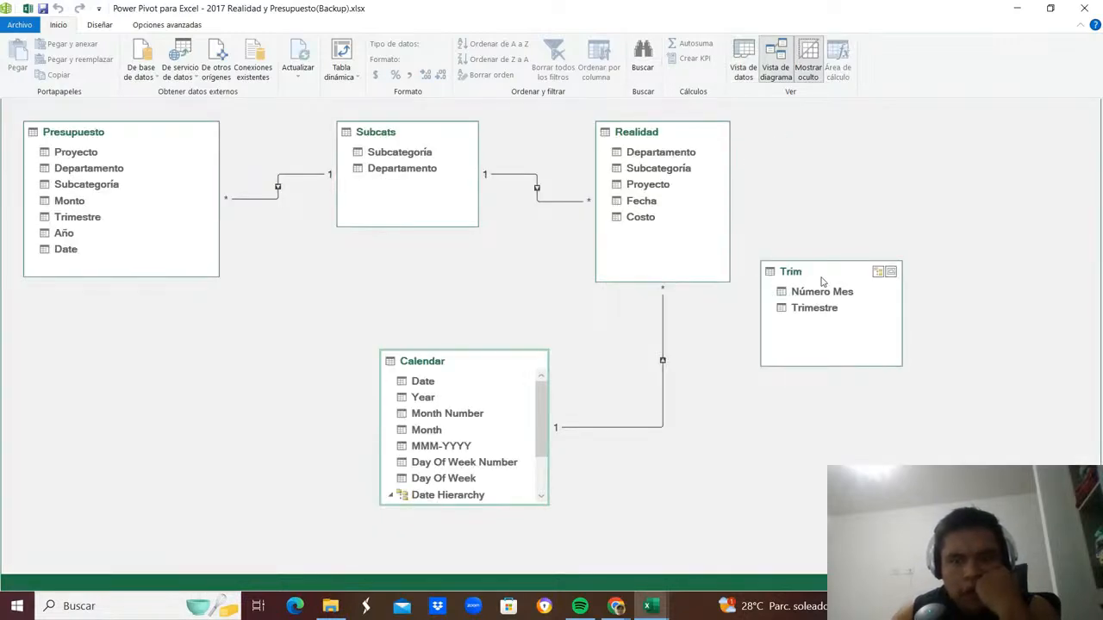
drag(822, 280, 137, 445)
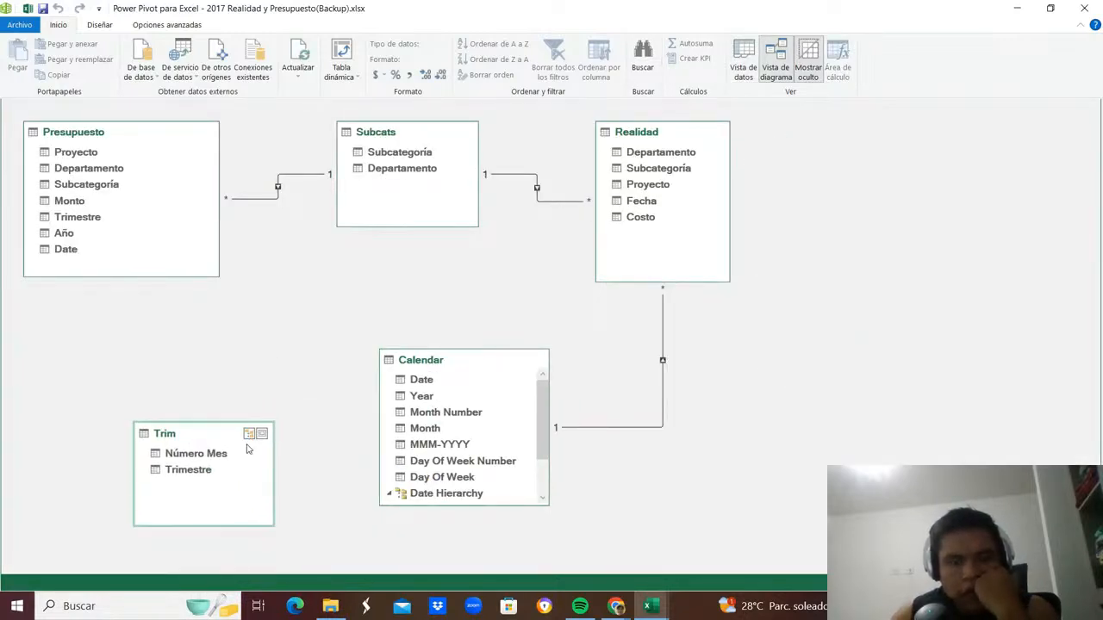
mouse_move(231, 459)
mouse_down()
mouse_move(293, 458)
mouse_move(449, 416)
mouse_move(435, 414)
mouse_up()
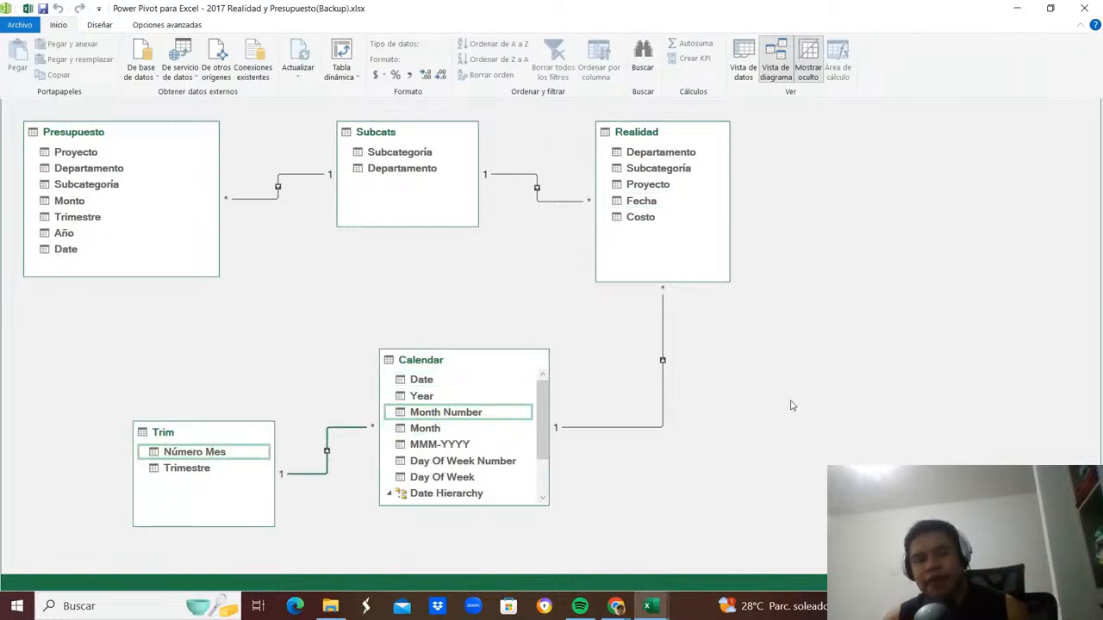
Add a calculated column named Trimestre to the Realidad table in the data view.
click(746, 58)
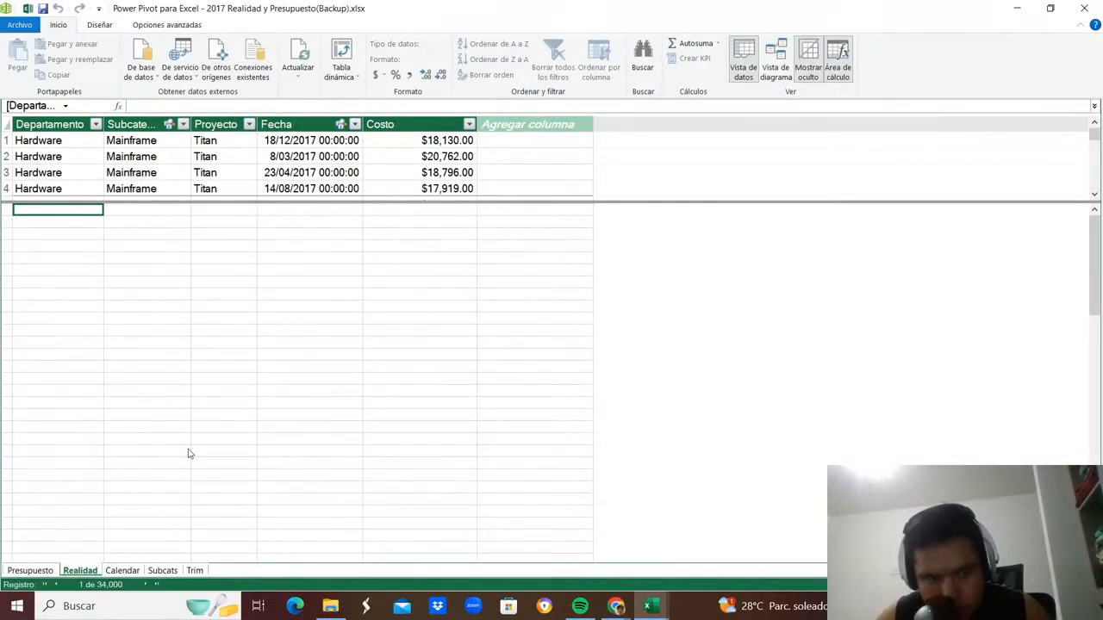
click(499, 168)
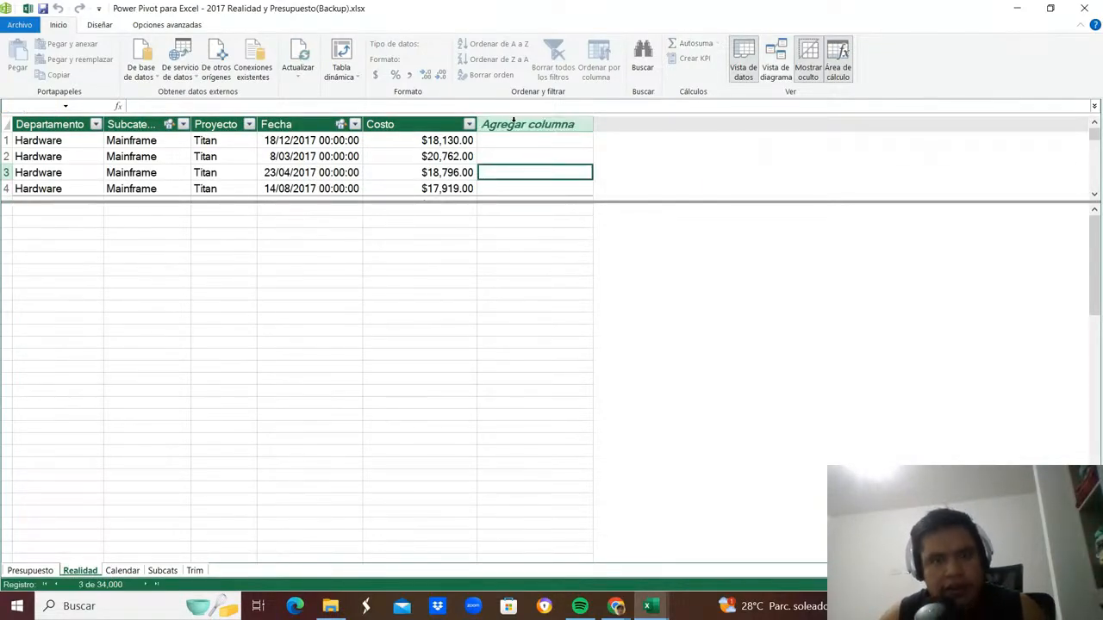
double_click(513, 123)
text(Trimestre)
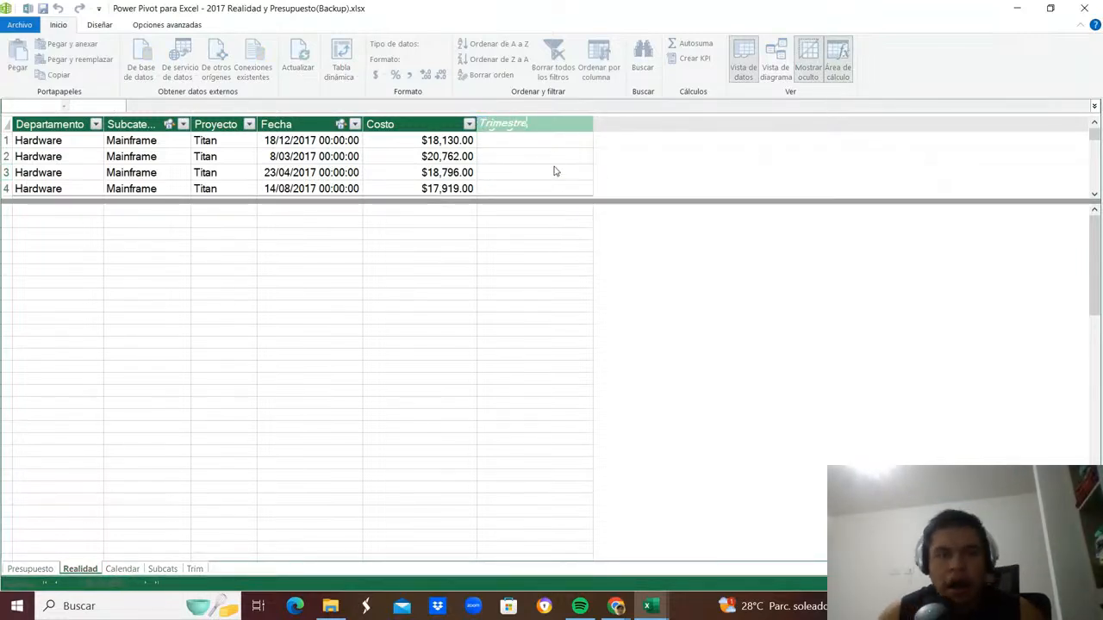
key(Return)
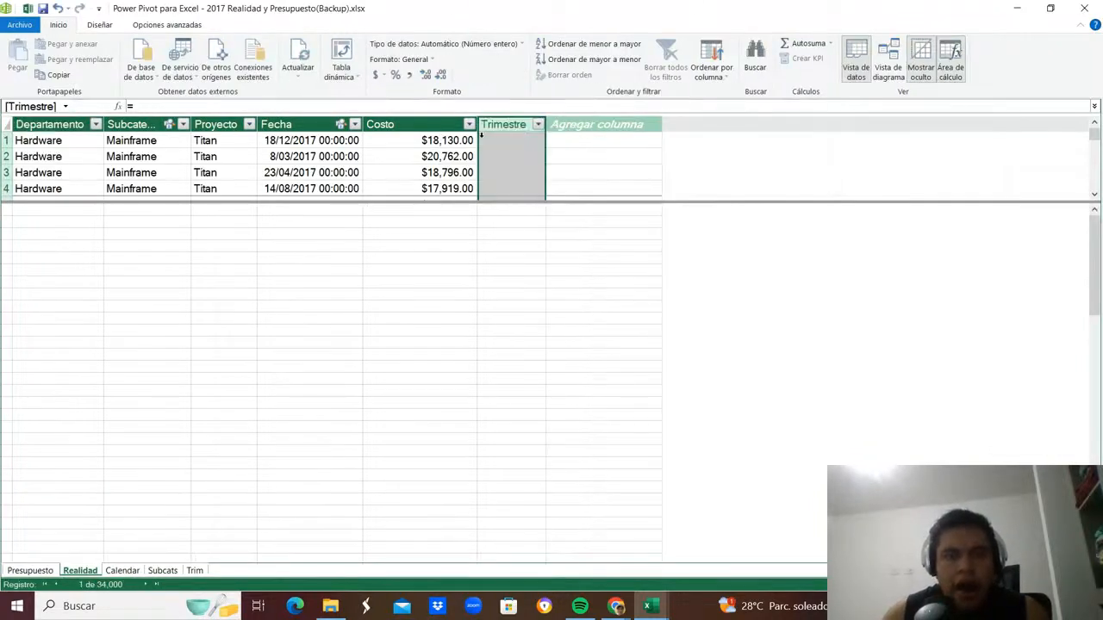
Define Realidad's Trimestre column with the formula =RELATED('Trim'[Trimestre]).
key(Up)
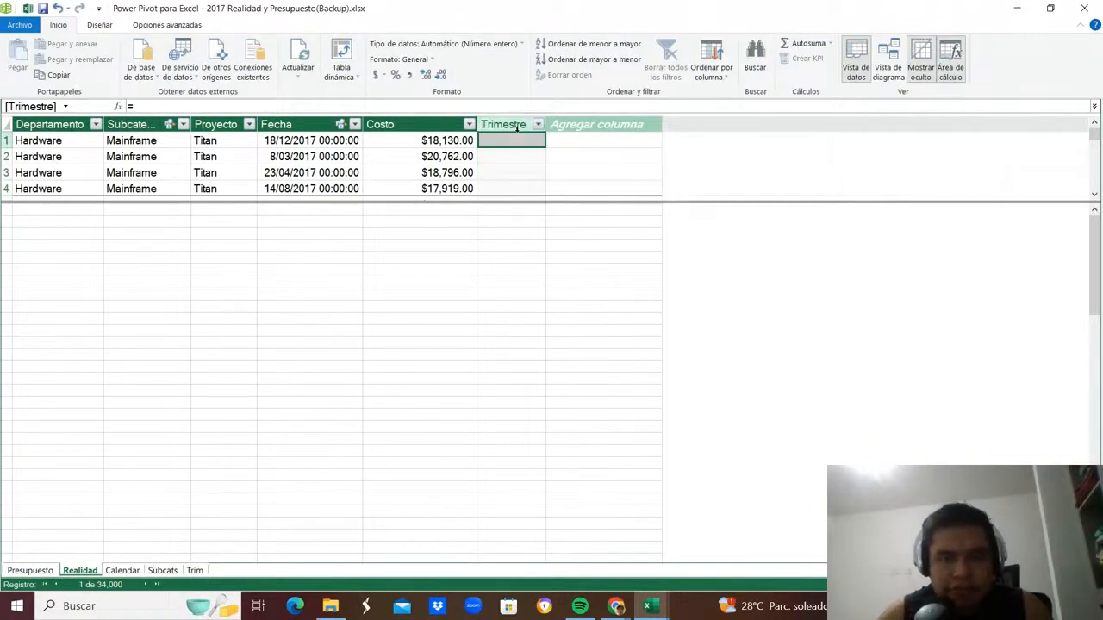
text(RELATED()
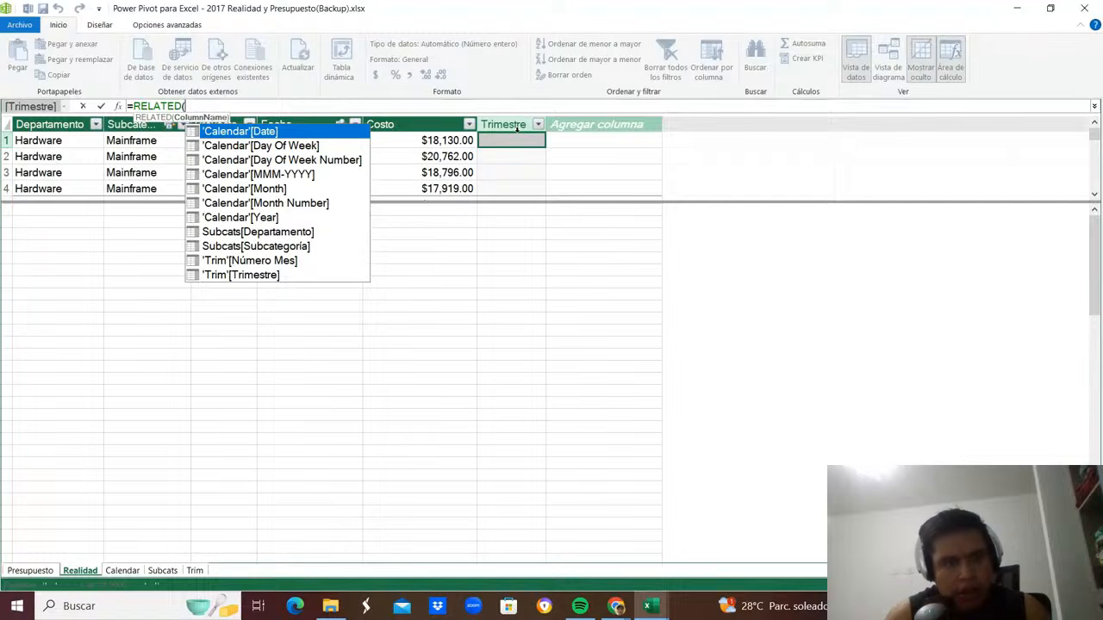
key(Down)
key(Down)
key(Down)
key(Down)
key(Down)
key(Down)
key(Down)
key(Down)
key(Down)
key(Down)
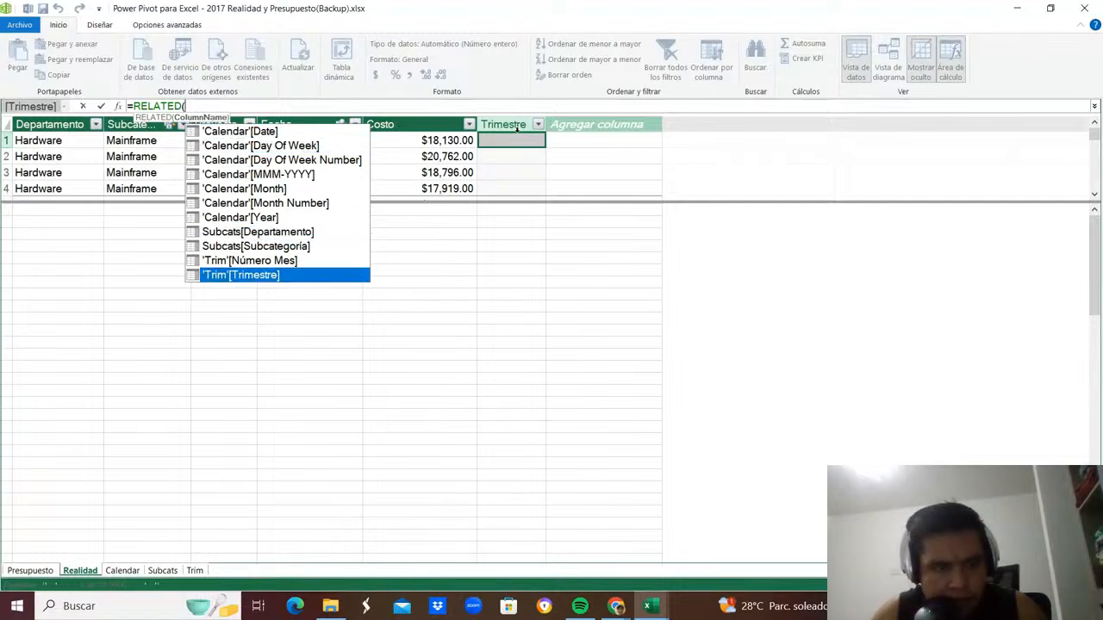
key(Tab)
text())
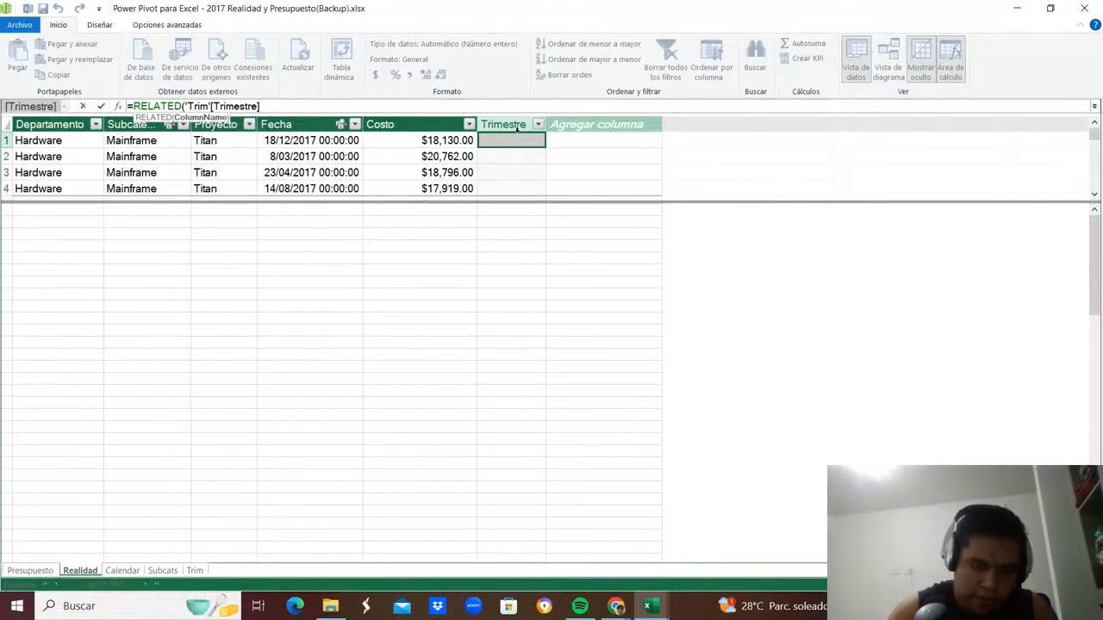
text())
key(Return)
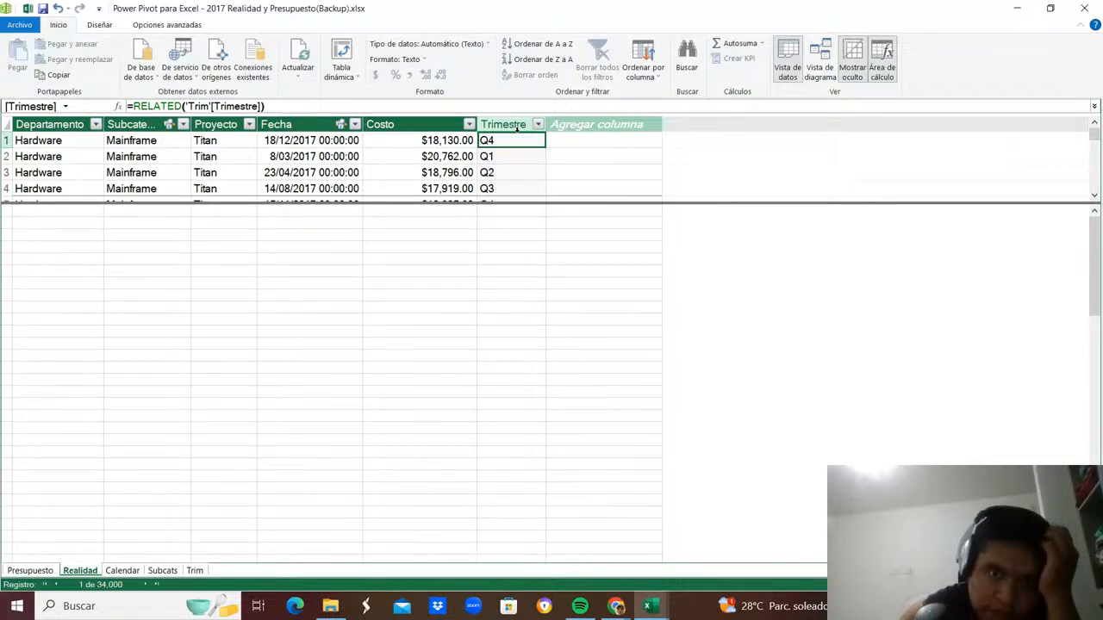
Close the data model window and select an empty cell below the Trim table on Hoja1.
click(509, 274)
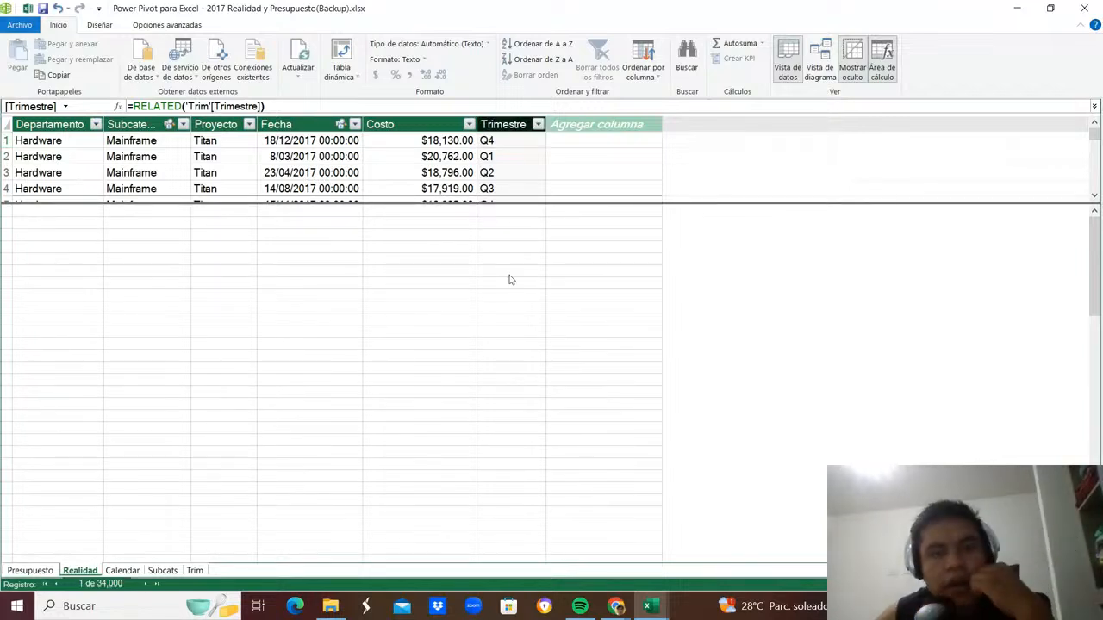
click(501, 176)
click(430, 244)
click(172, 237)
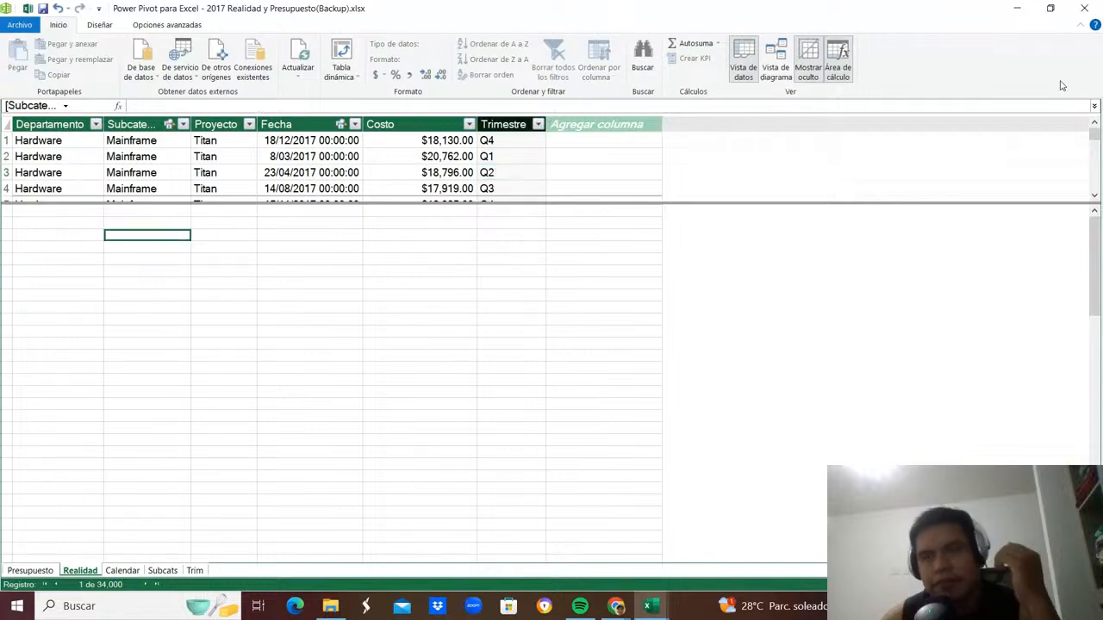
click(1083, 7)
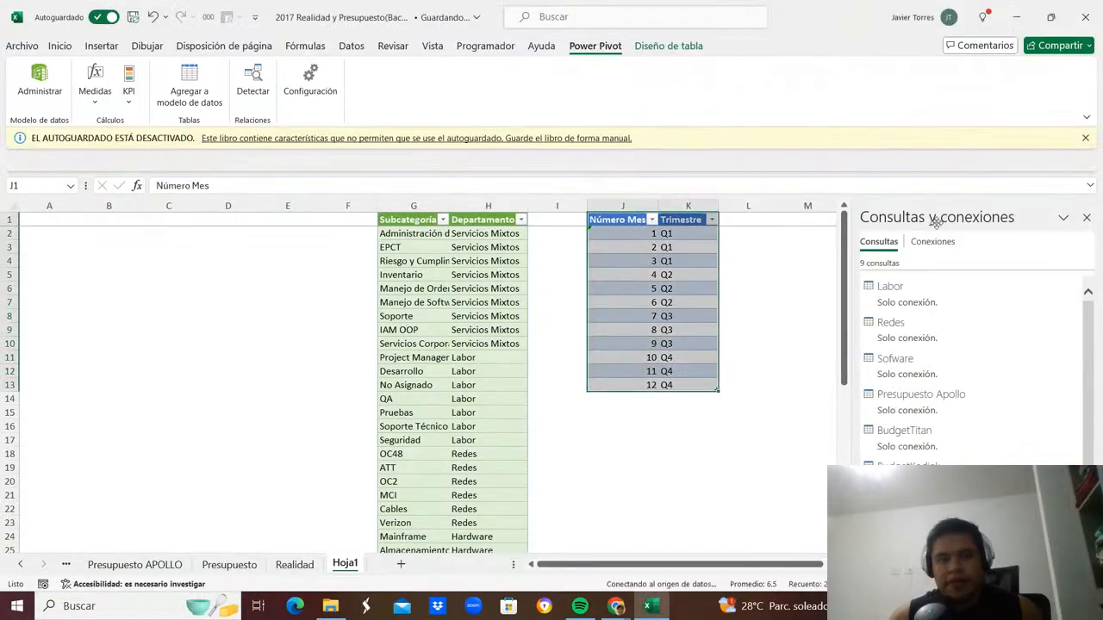
click(681, 480)
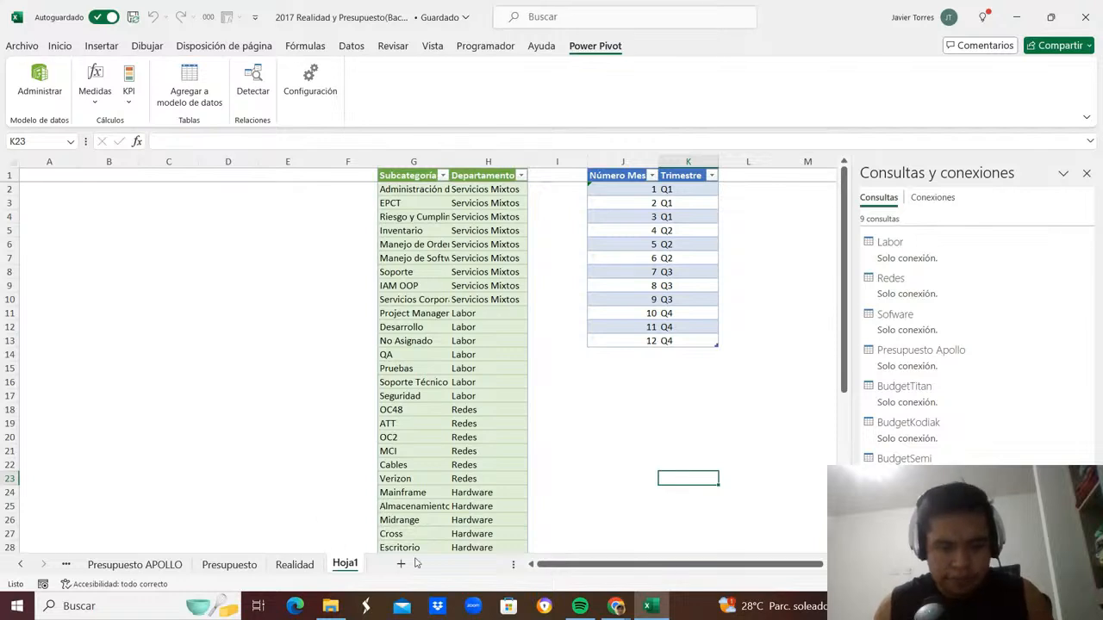
Rename the Hoja1 sheet containing the lookup tables as Others.
text(O)
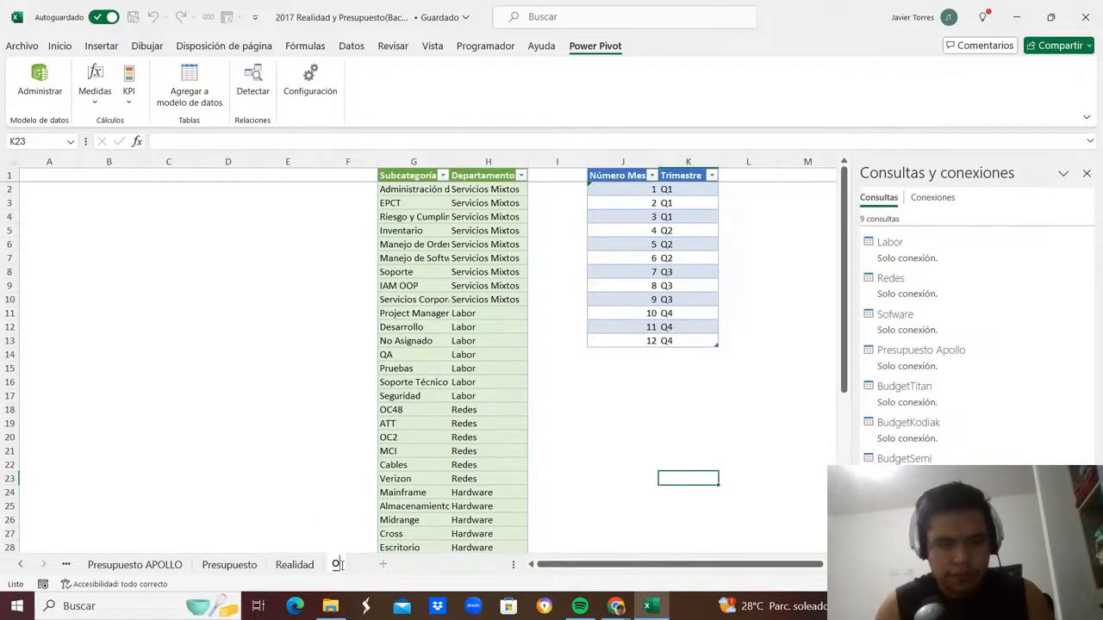
text(thers)
key(Return)
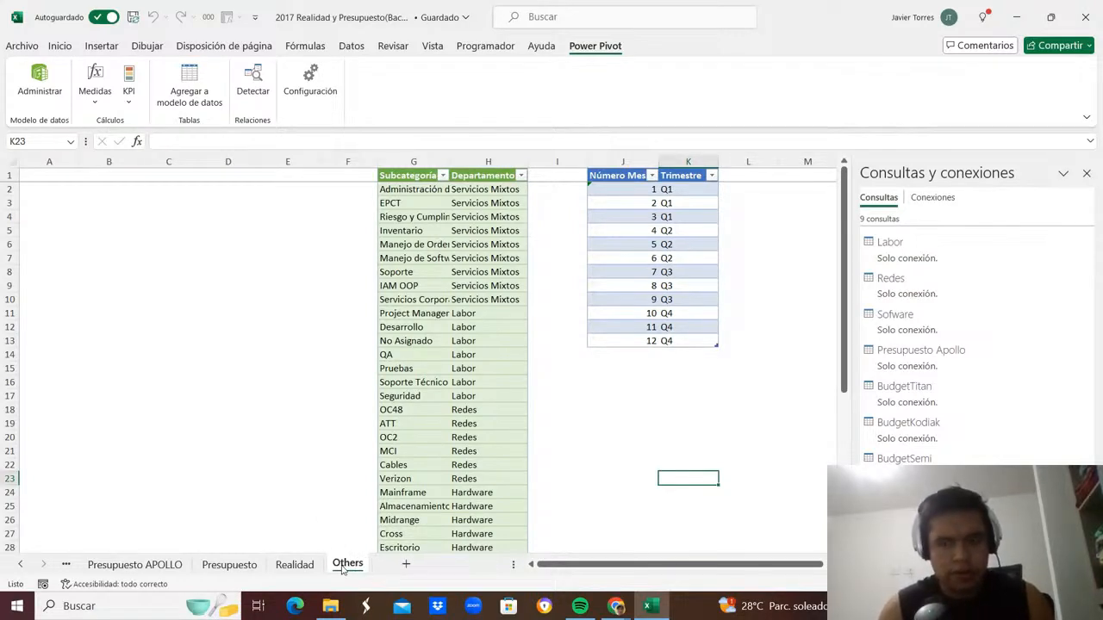
Go to the Puentes sheet at the start of the workbook and insert a new sheet after it.
key(ctrl+Page_Up)
key(ctrl+Page_Up)
key(ctrl+Page_Up)
key(ctrl+Page_Up)
key(ctrl+Page_Up)
key(ctrl+Page_Up)
key(ctrl+Page_Up)
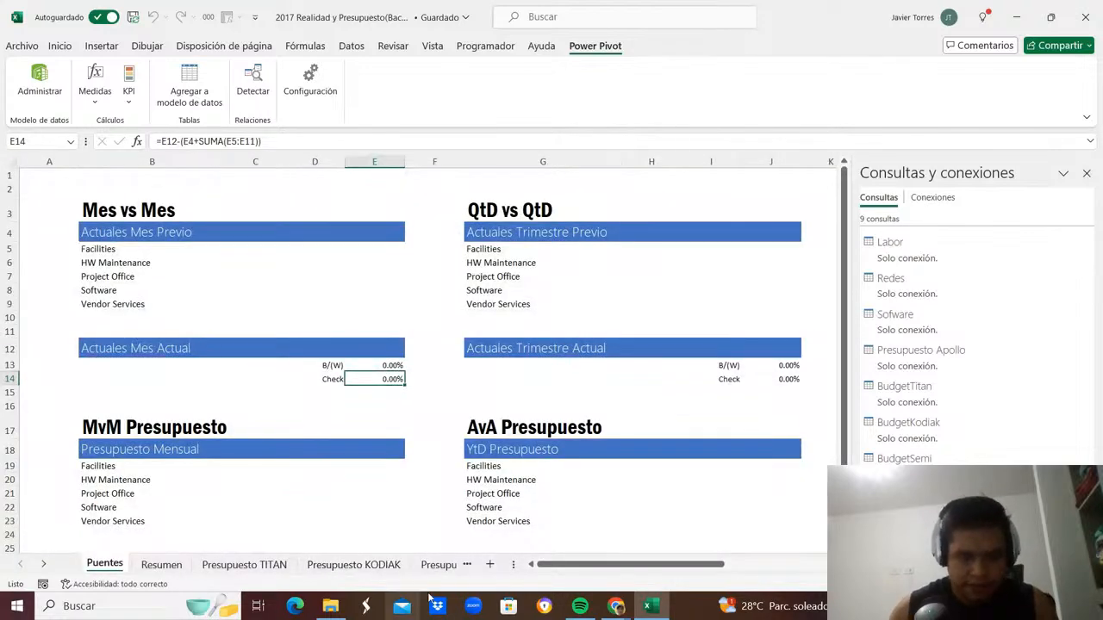
click(491, 565)
Rename the newly inserted sheet as Análisis.
double_click(157, 564)
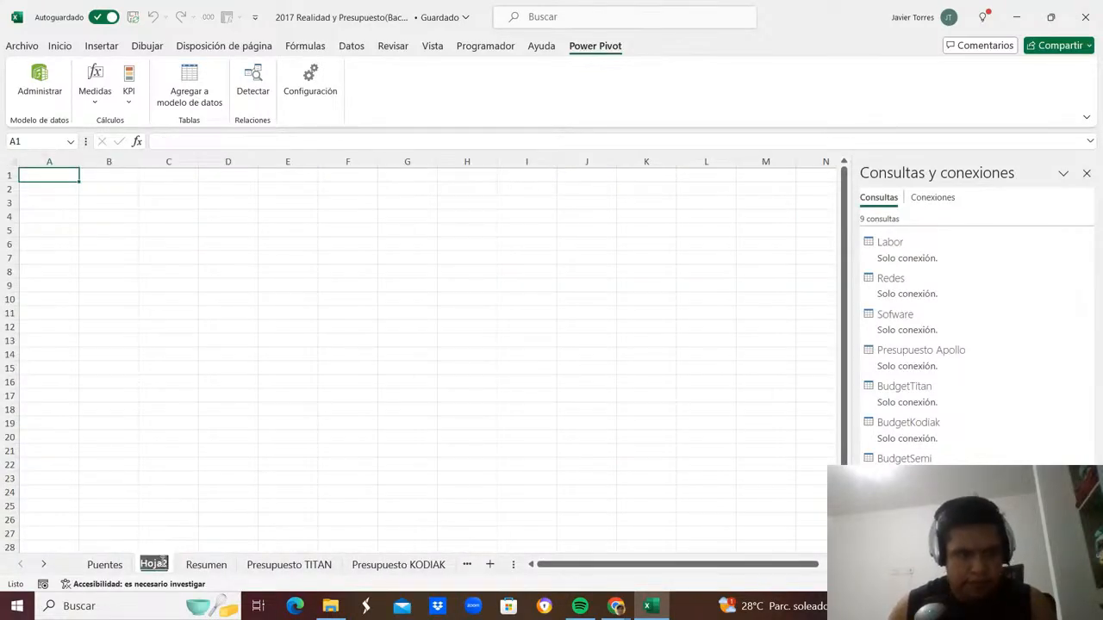
text(Ana´lisis)
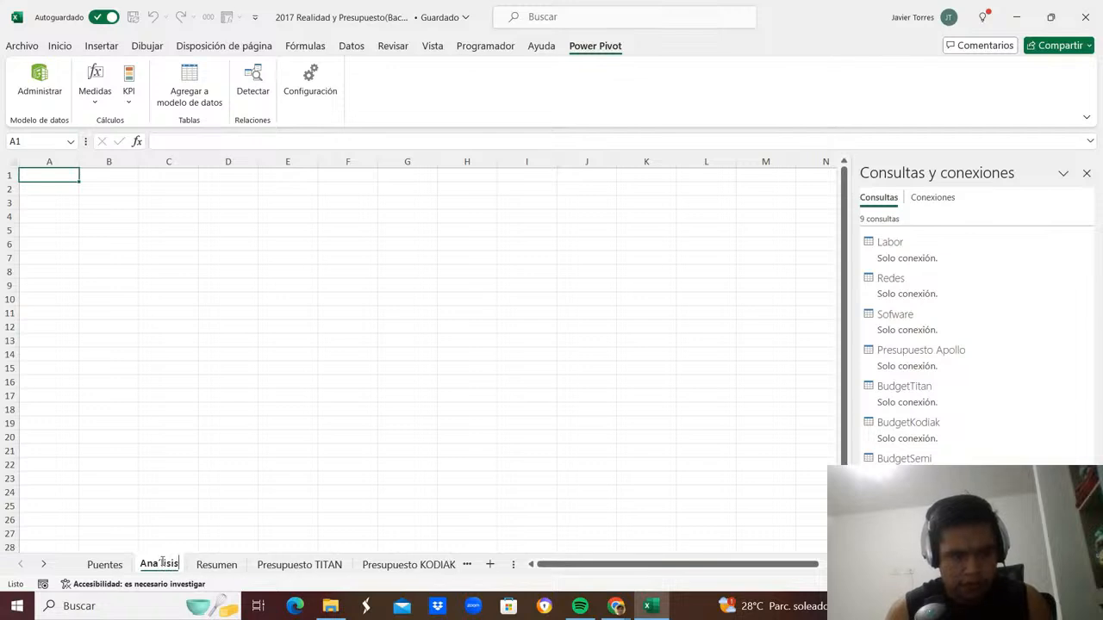
key(BackSpace)
key(BackSpace)
key(BackSpace)
key(BackSpace)
key(BackSpace)
key(BackSpace)
key(BackSpace)
key(BackSpace)
text(álisis)
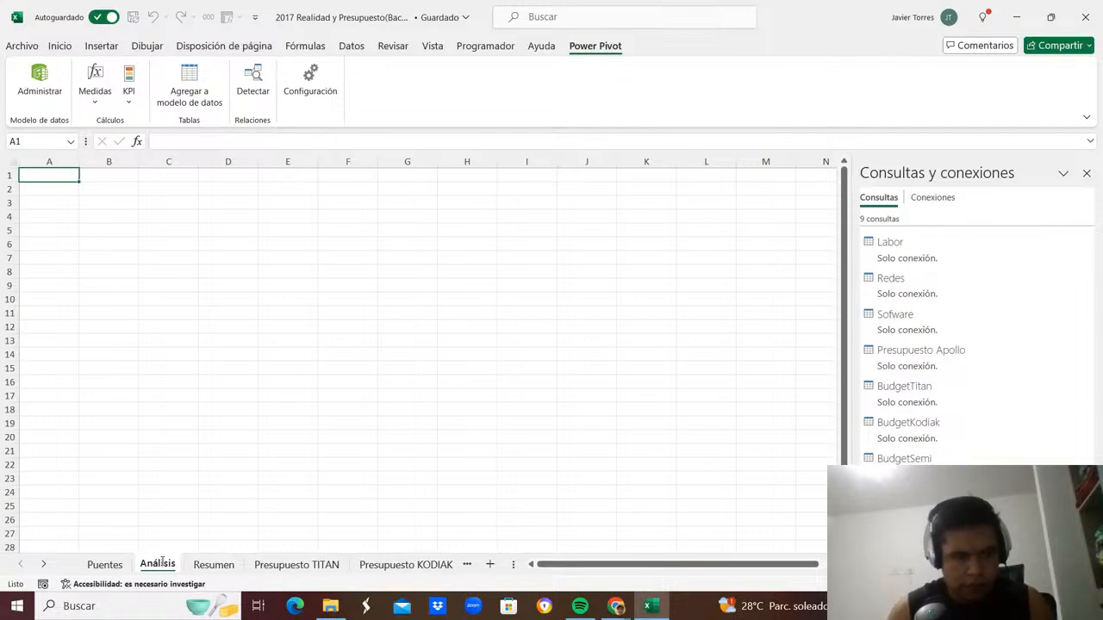
key(Return)
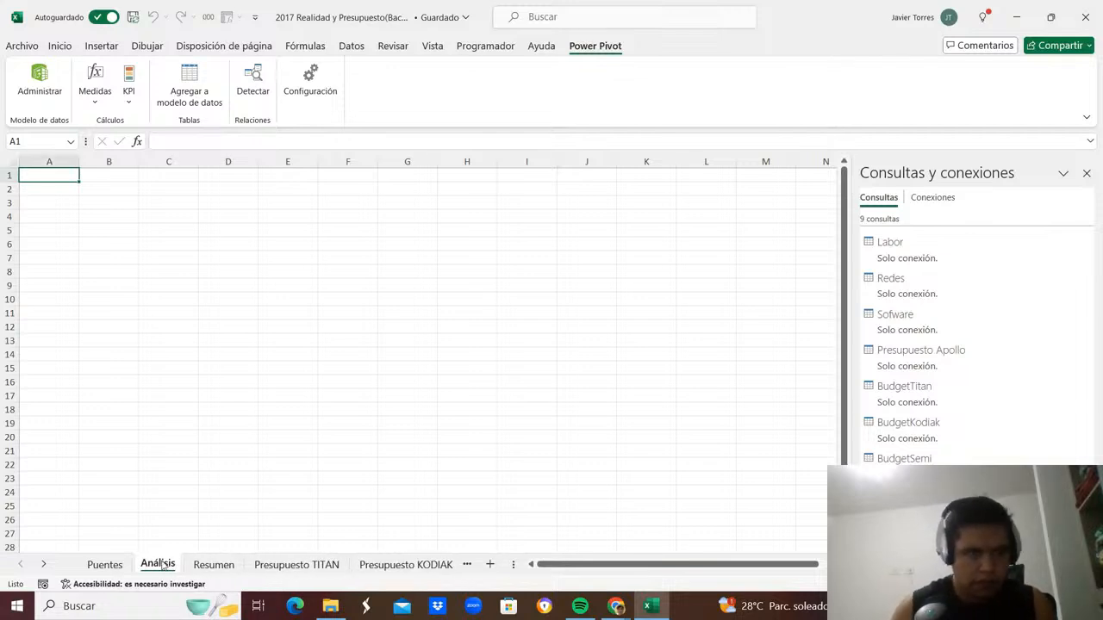
Hide the gridlines on the Análisis sheet and move it before Puentes.
click(432, 45)
click(457, 85)
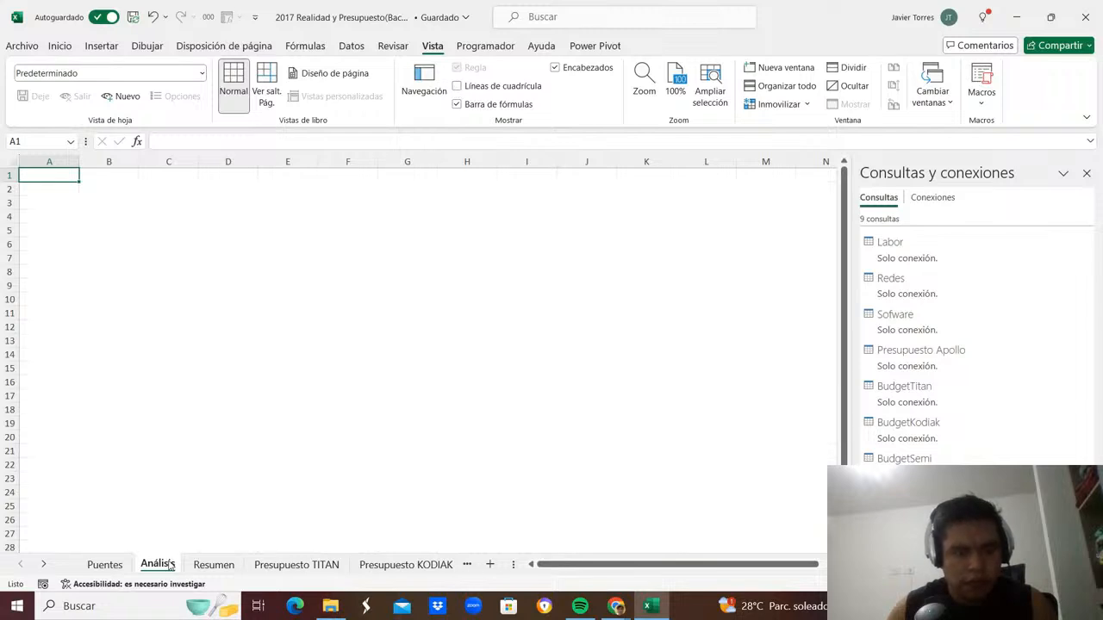
drag(158, 564, 95, 565)
Open the Puentes sheet and review its month, quarter and budget comparison layouts.
click(157, 563)
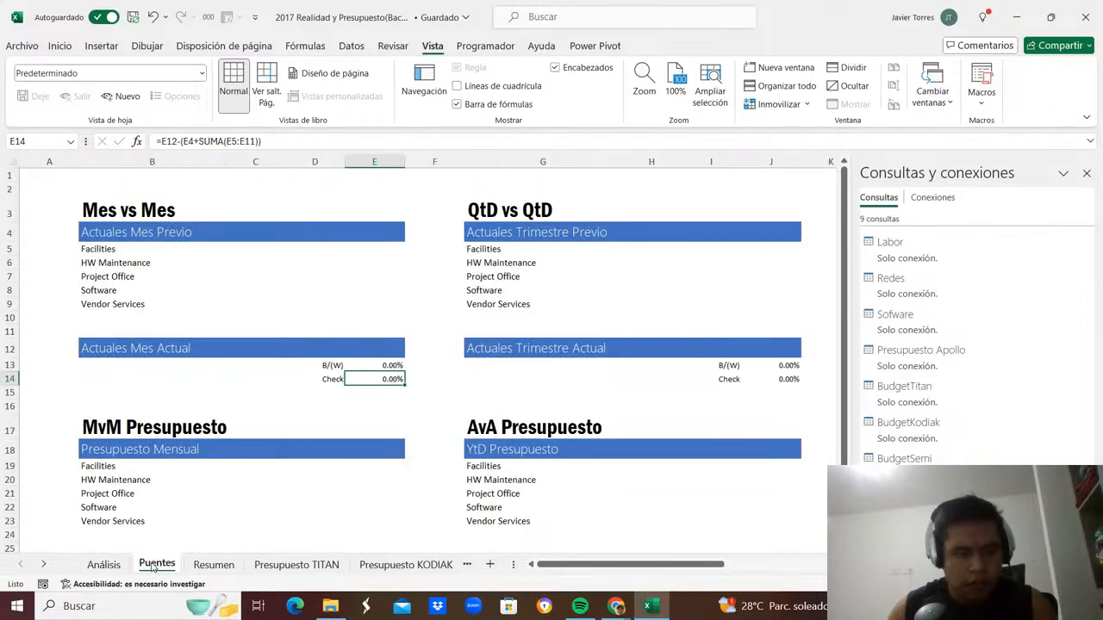
click(298, 517)
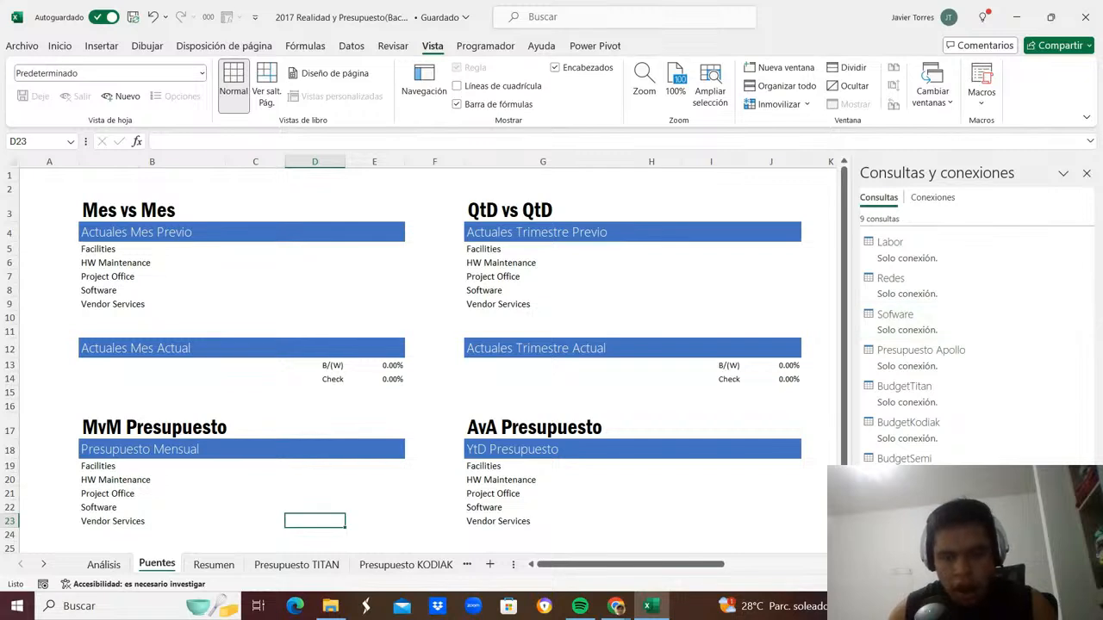
ctrl+scroll(422, 353, down, 1)
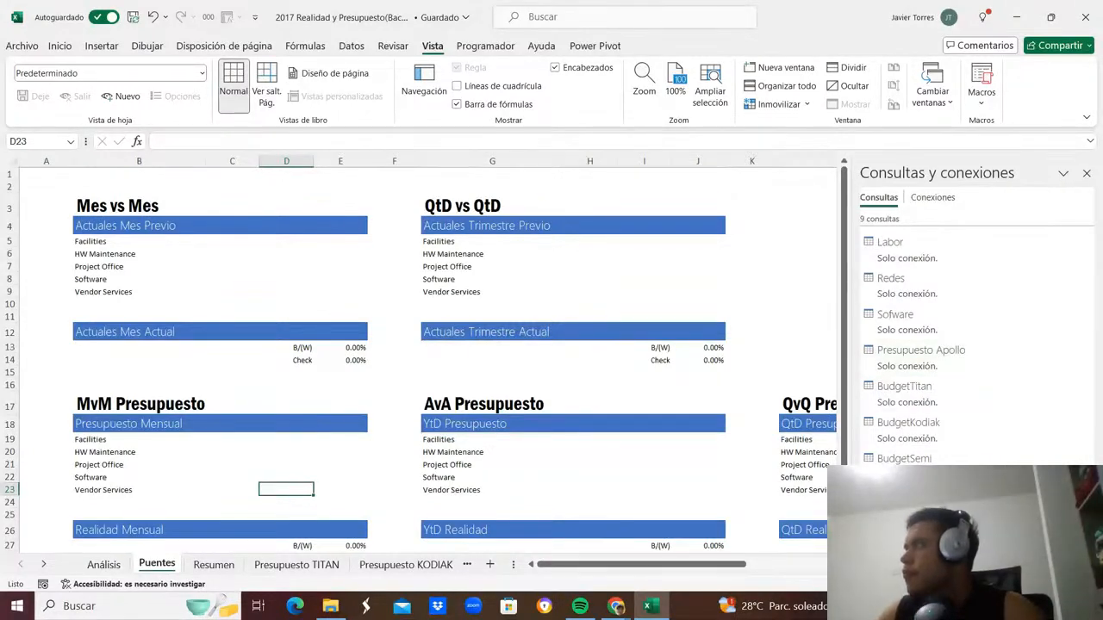
key(alt+Tab)
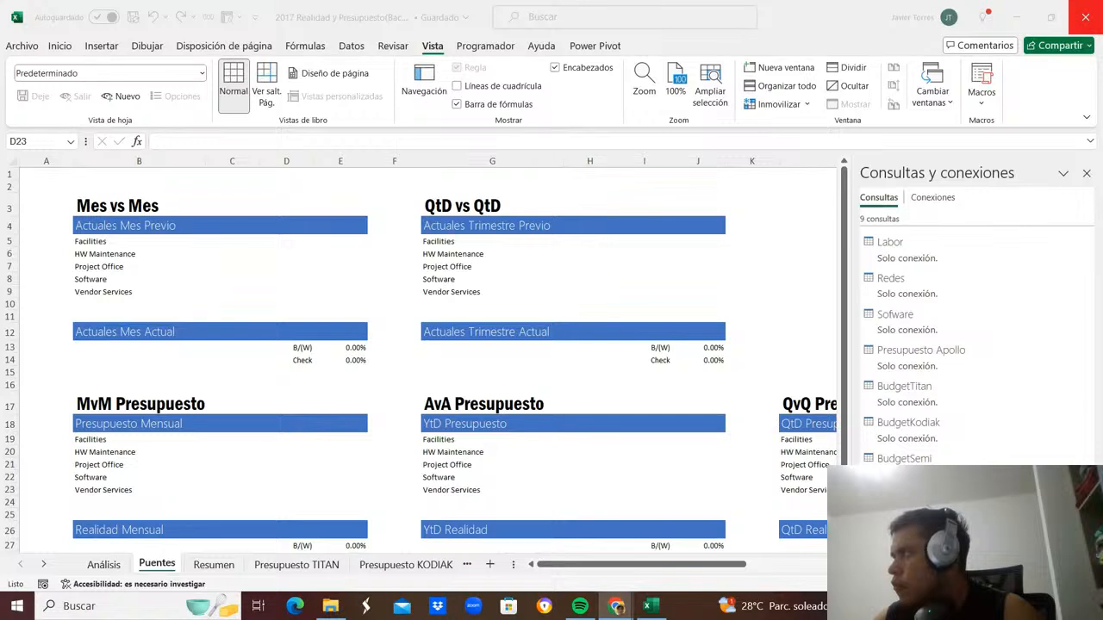
click(788, 251)
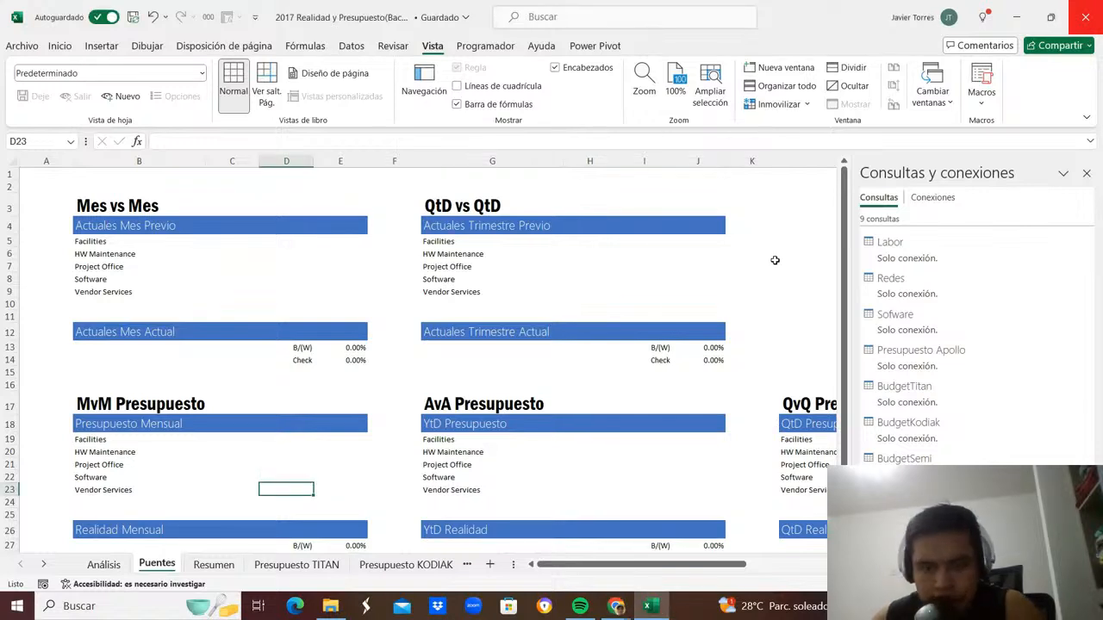
click(774, 264)
key(alt+Tab)
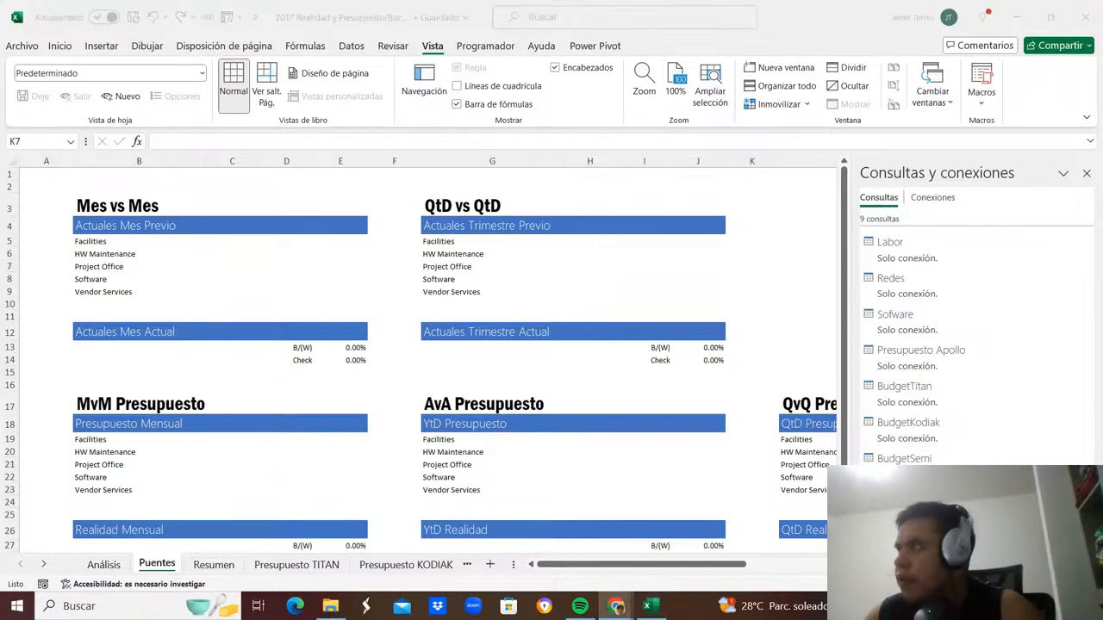
key(alt+Tab)
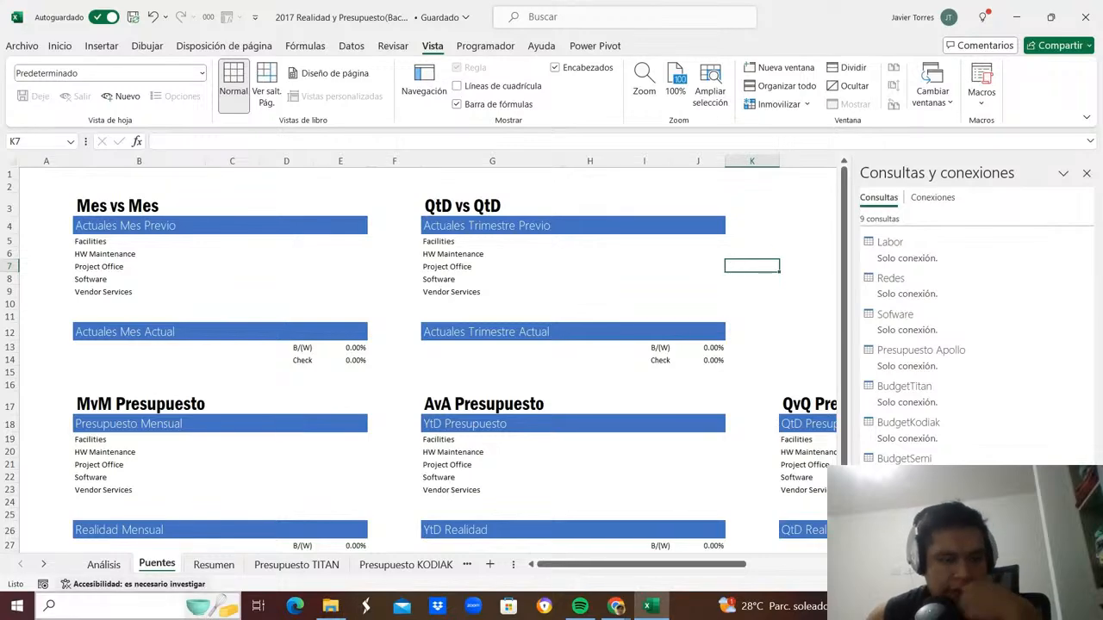
Examine the Puentes sheet across its full width, including the QvQ Presupuesto block.
click(105, 565)
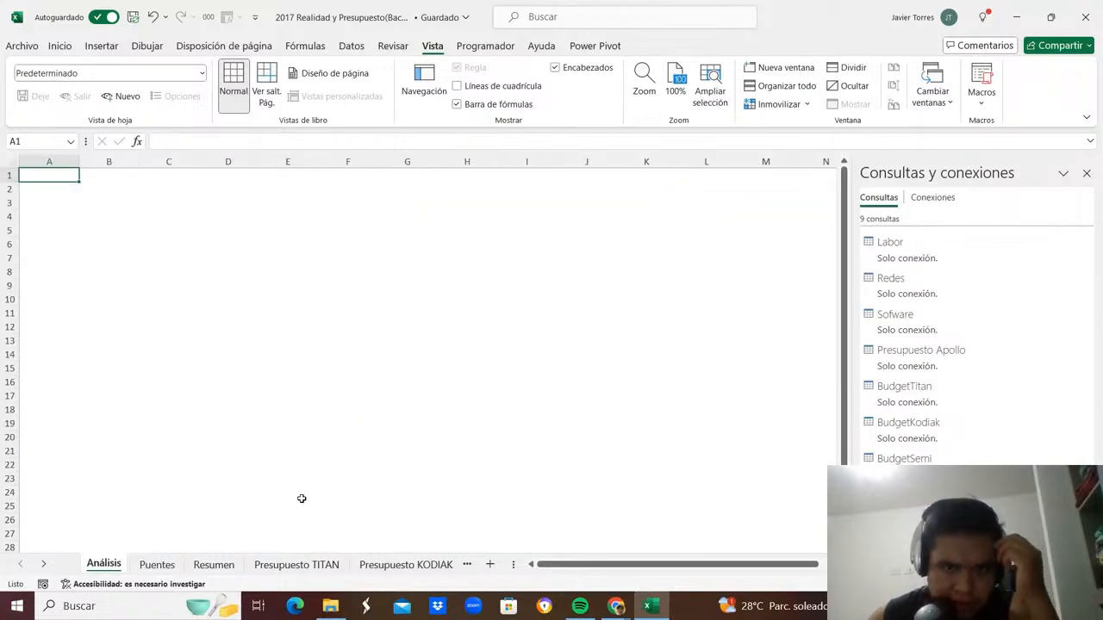
click(157, 564)
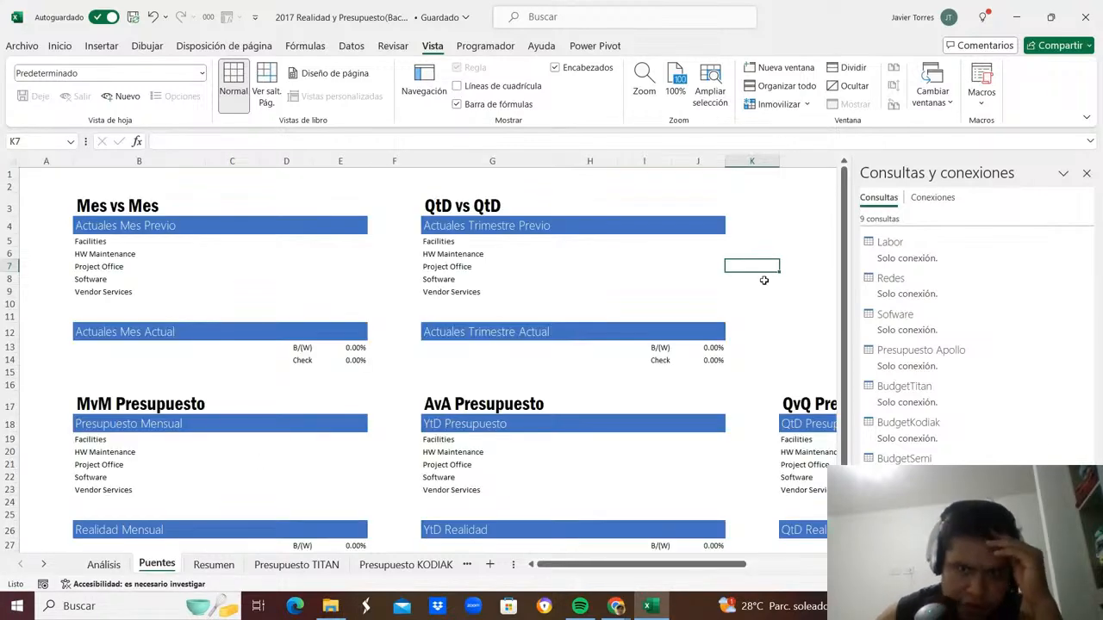
key(Right)
key(Right)
key(Right)
key(Right)
key(Right)
key(Right)
key(Right)
key(Right)
key(Right)
key(Right)
key(Right)
key(Right)
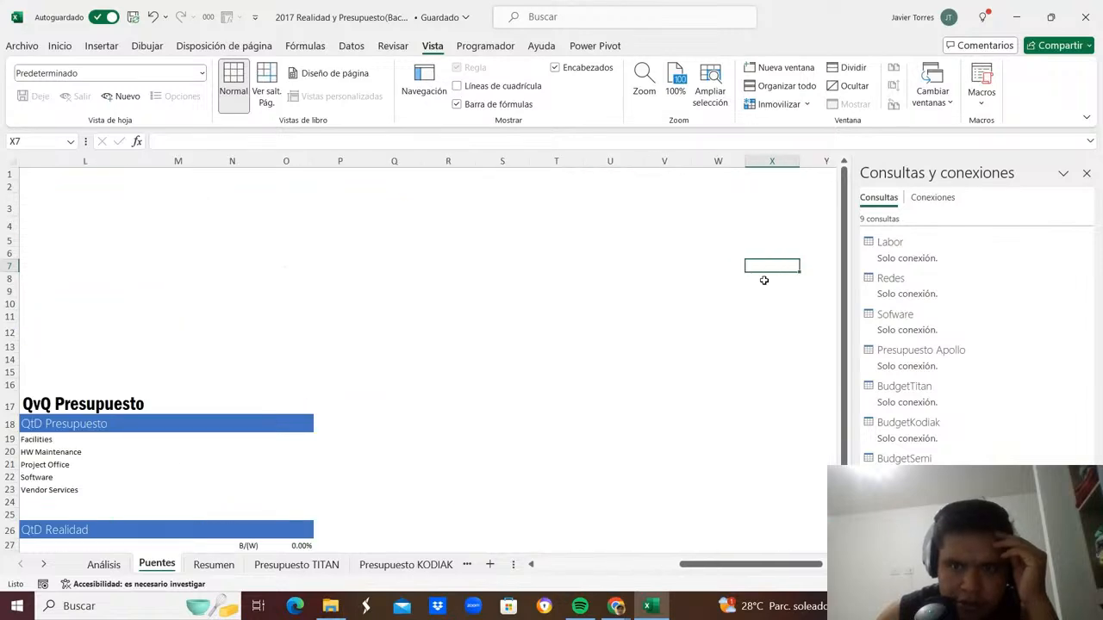
key(Left)
key(Left)
key(Left)
key(Left)
key(Left)
key(Left)
key(Left)
key(Left)
key(Left)
key(Left)
key(Left)
key(Left)
key(Left)
key(Left)
key(Left)
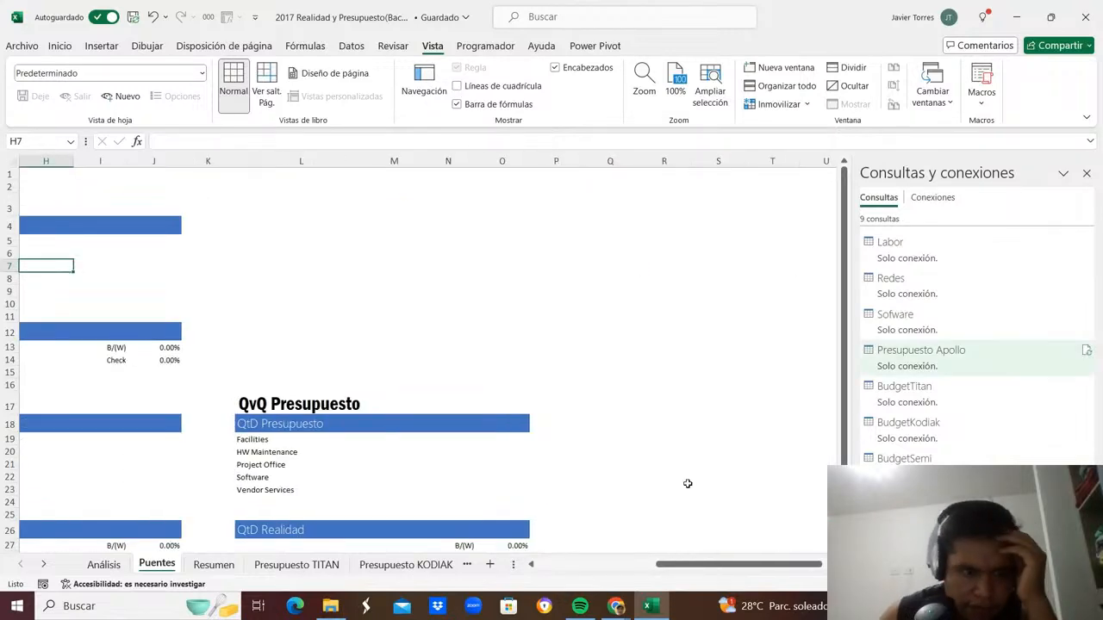
Open the Resumen sheet, close the queries and connections pane, and select the picture listing the measures.
click(214, 564)
click(671, 315)
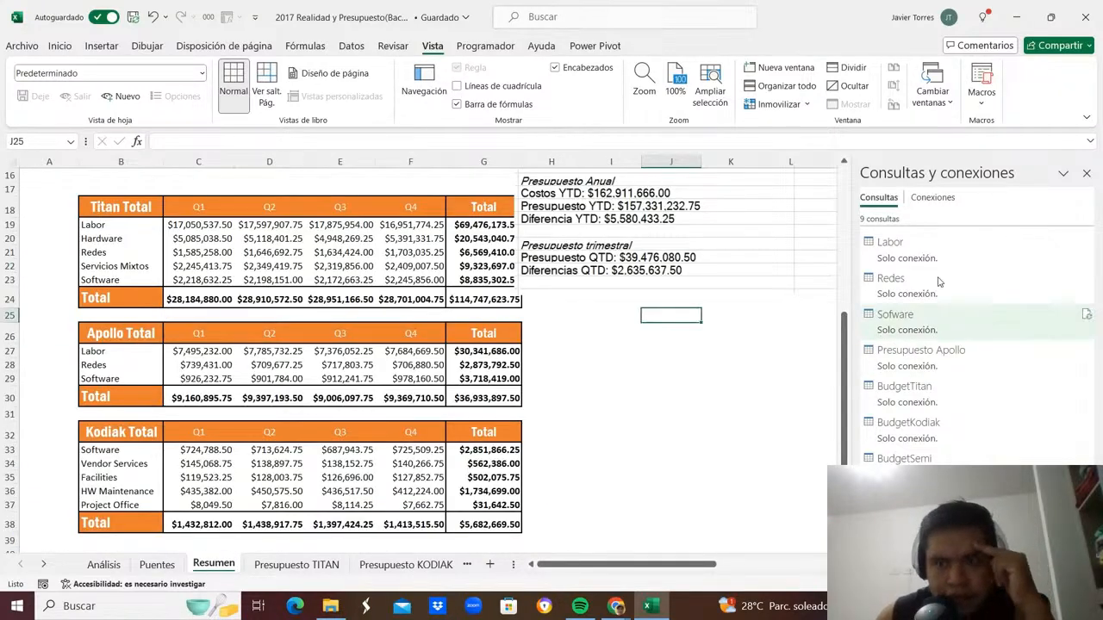
click(1085, 173)
scroll(821, 380, up, 4)
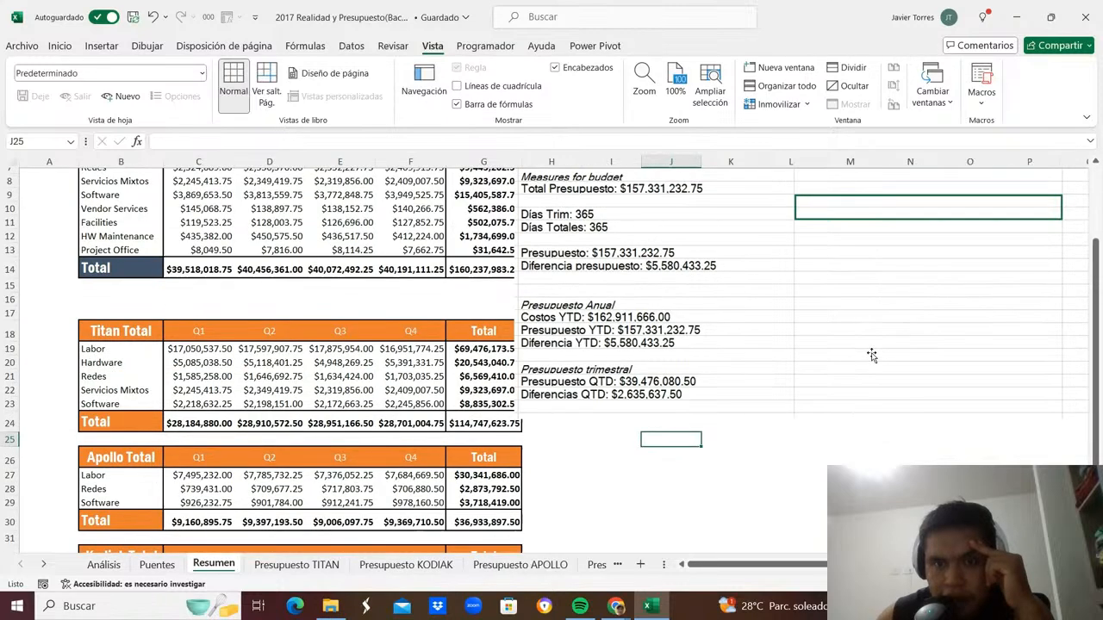
scroll(821, 380, up, 2)
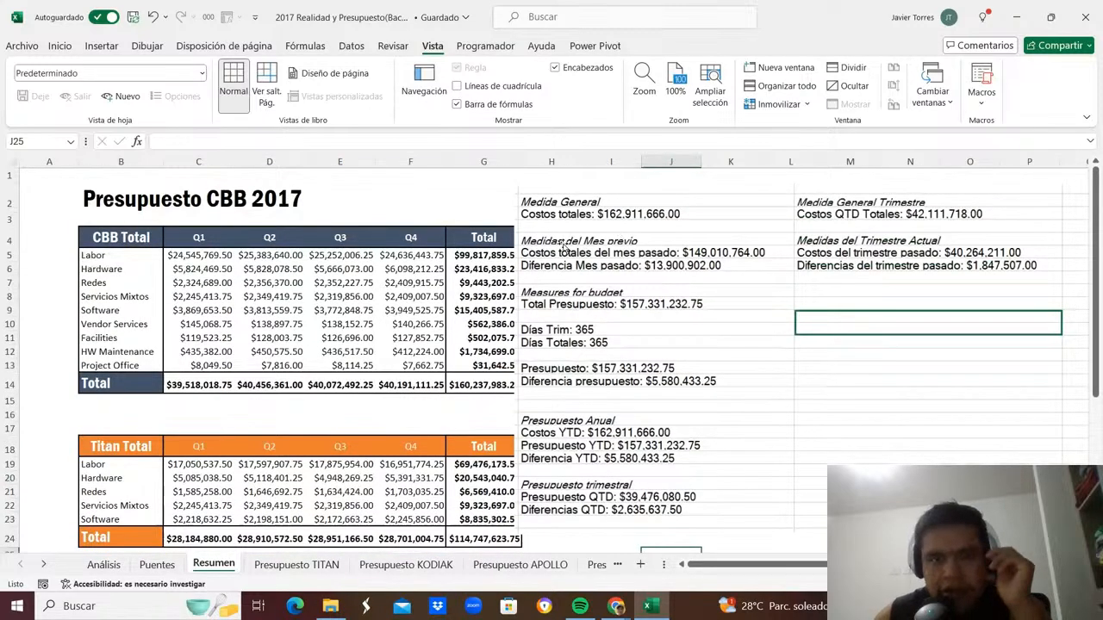
click(671, 193)
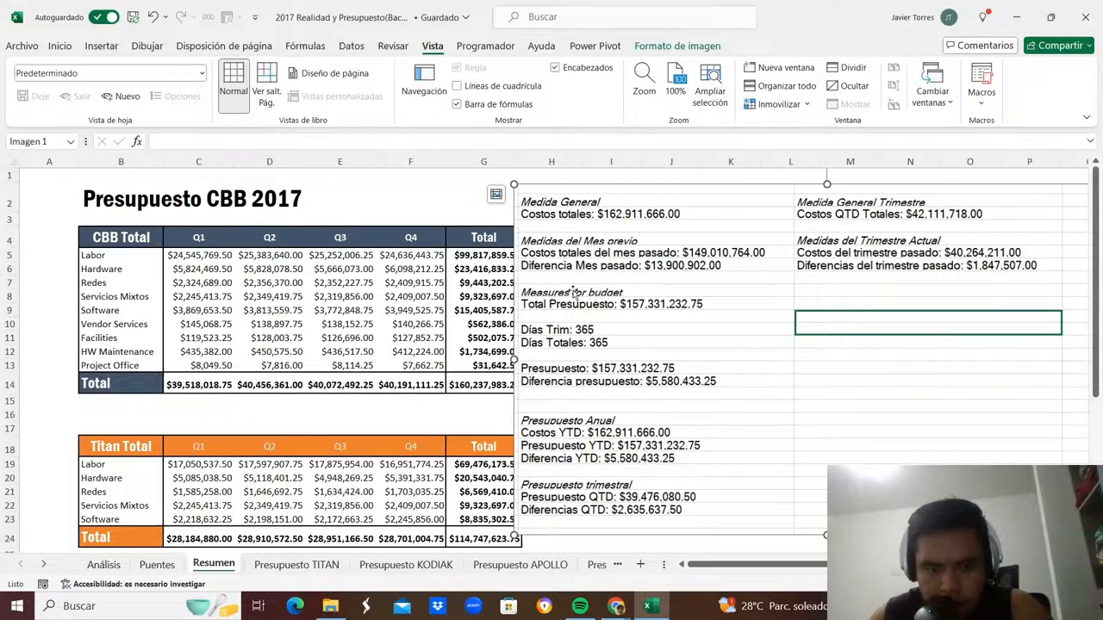
Open Word, create a blank document and move its window to the other display.
key(super)
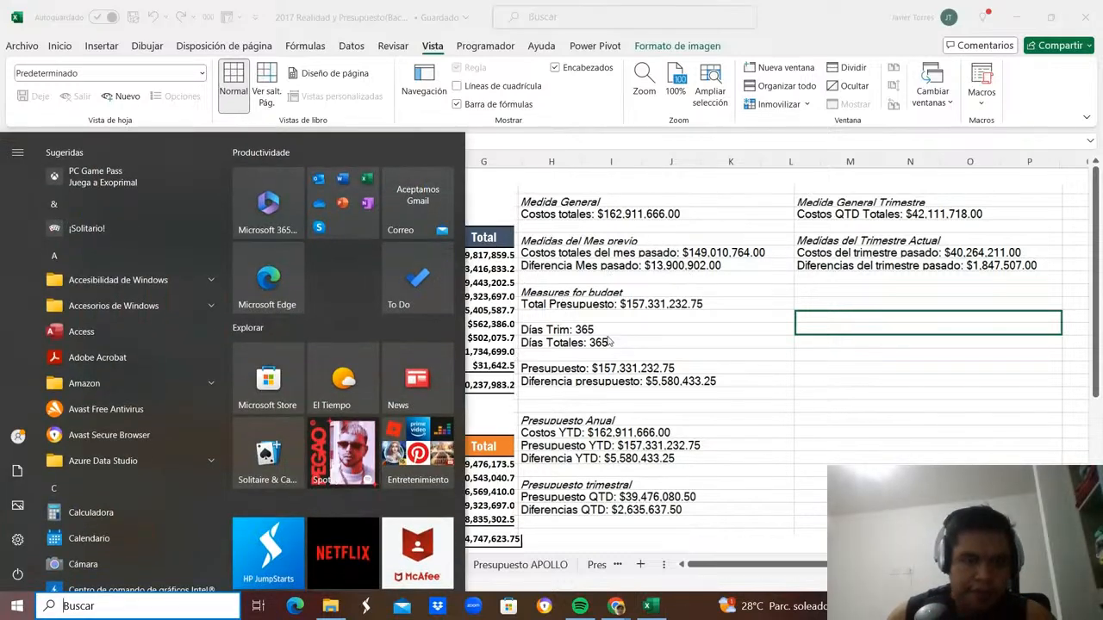
text(wor)
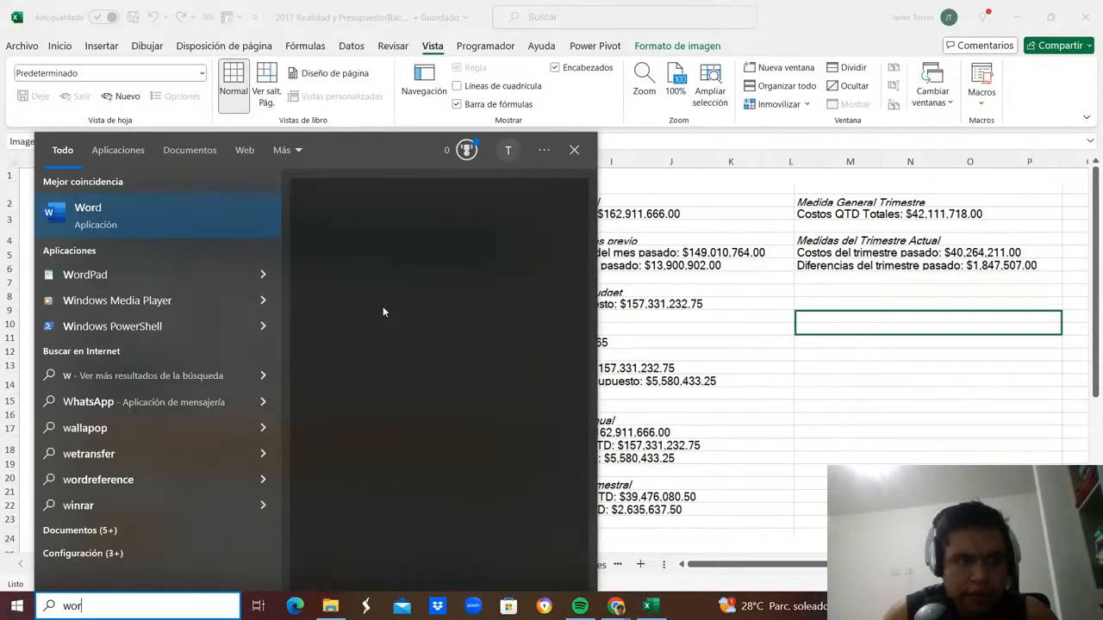
key(Return)
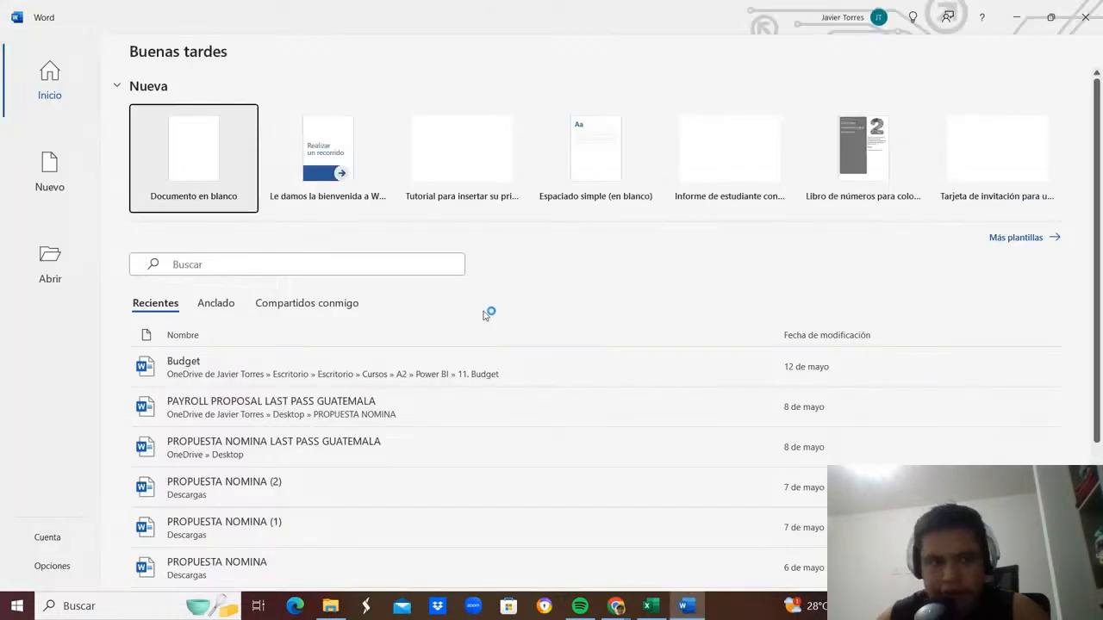
click(172, 151)
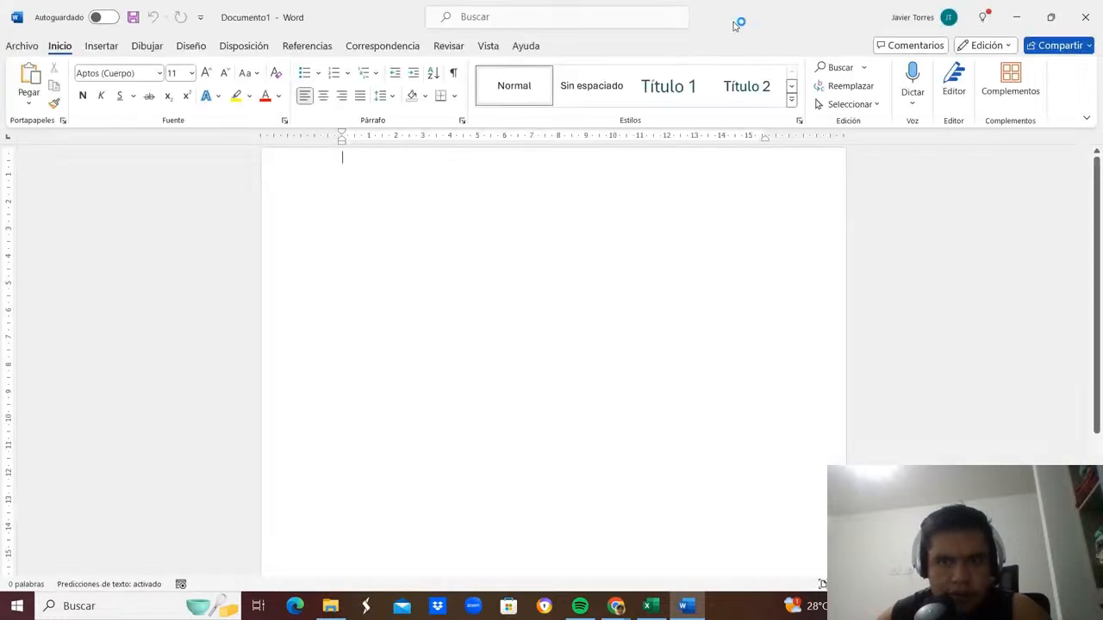
double_click(737, 24)
drag(737, 21, 1102, 21)
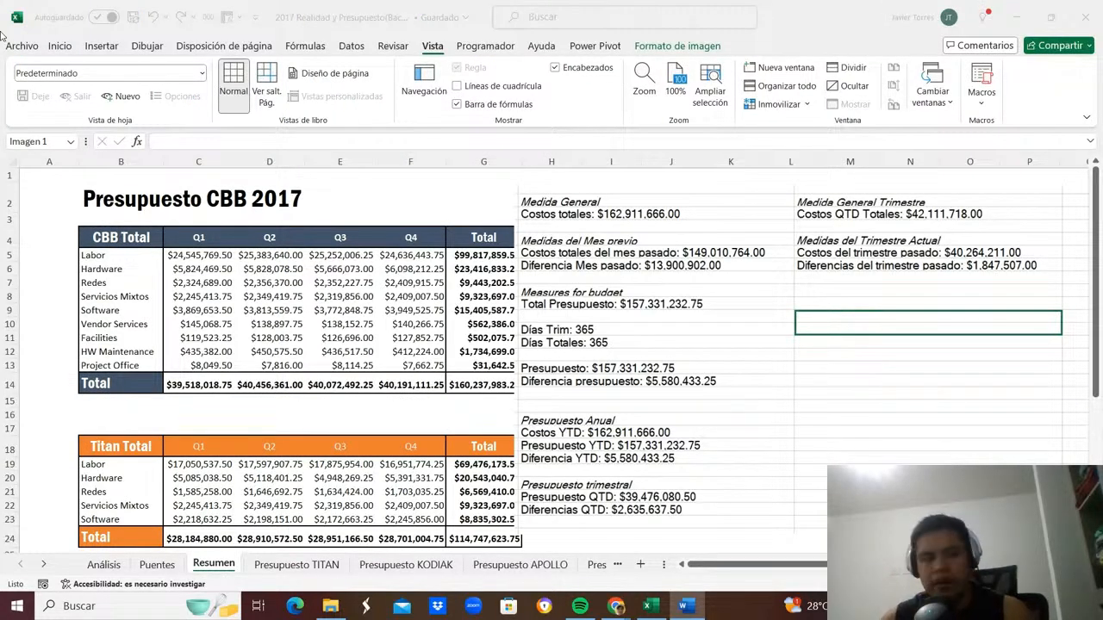
click(772, 247)
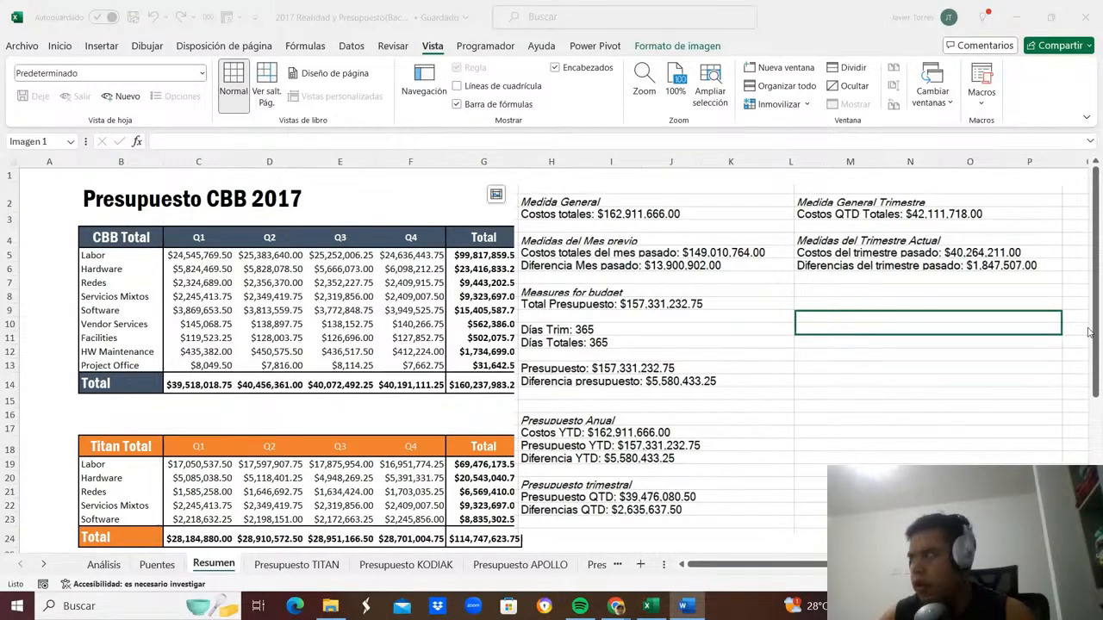
click(680, 331)
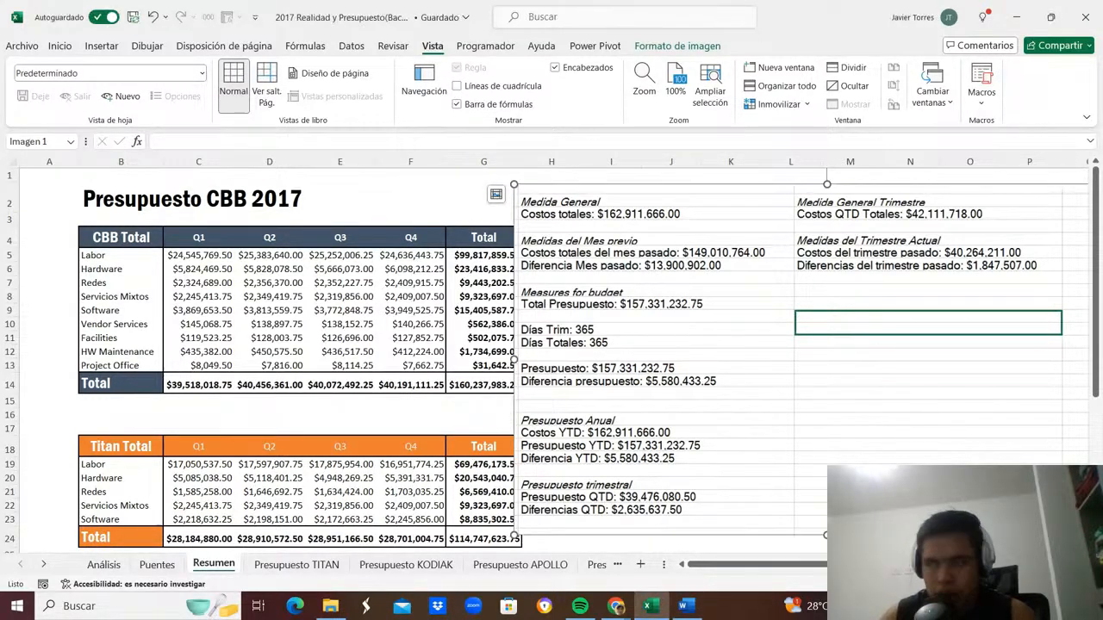
key(alt+Tab)
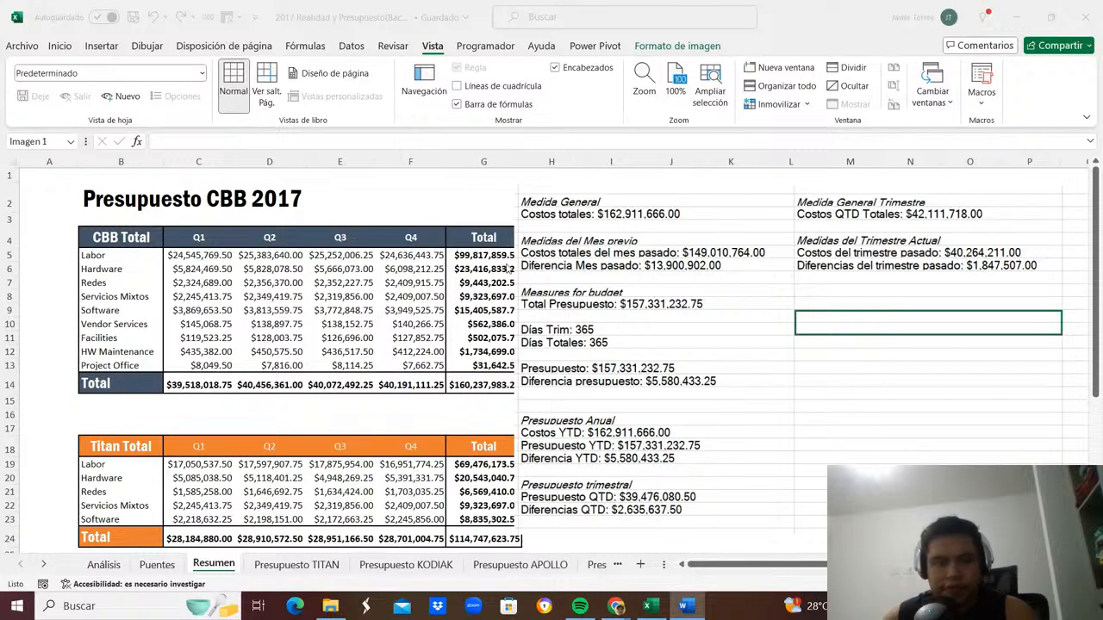
key(alt+Tab)
Check the Puentes sheet against the blank Análisis sheet and return to Análisis.
click(173, 565)
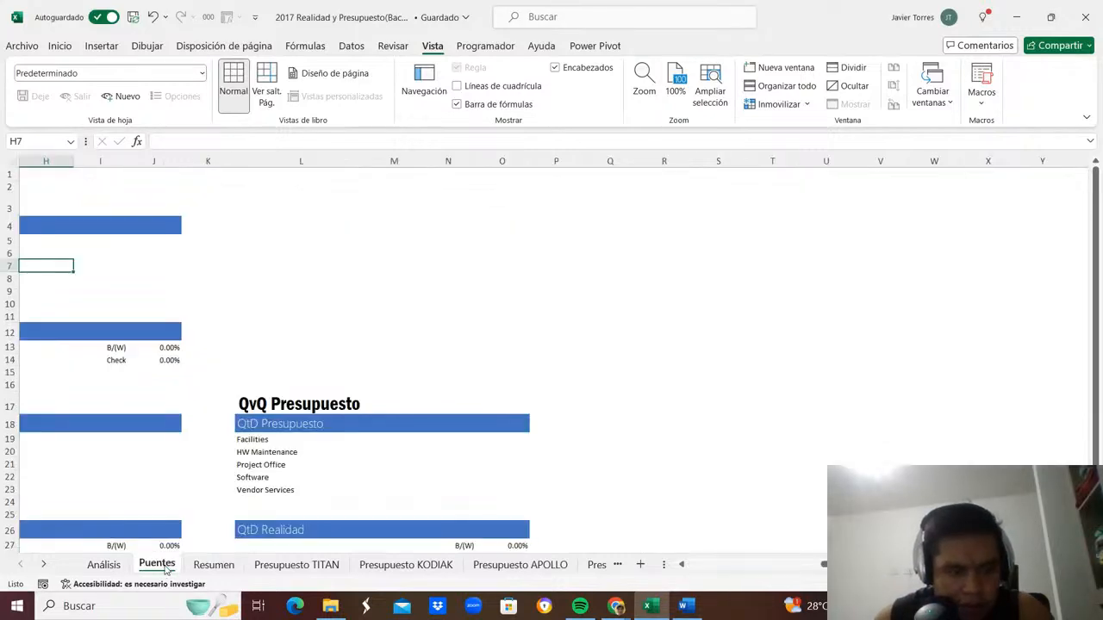
click(103, 564)
click(501, 237)
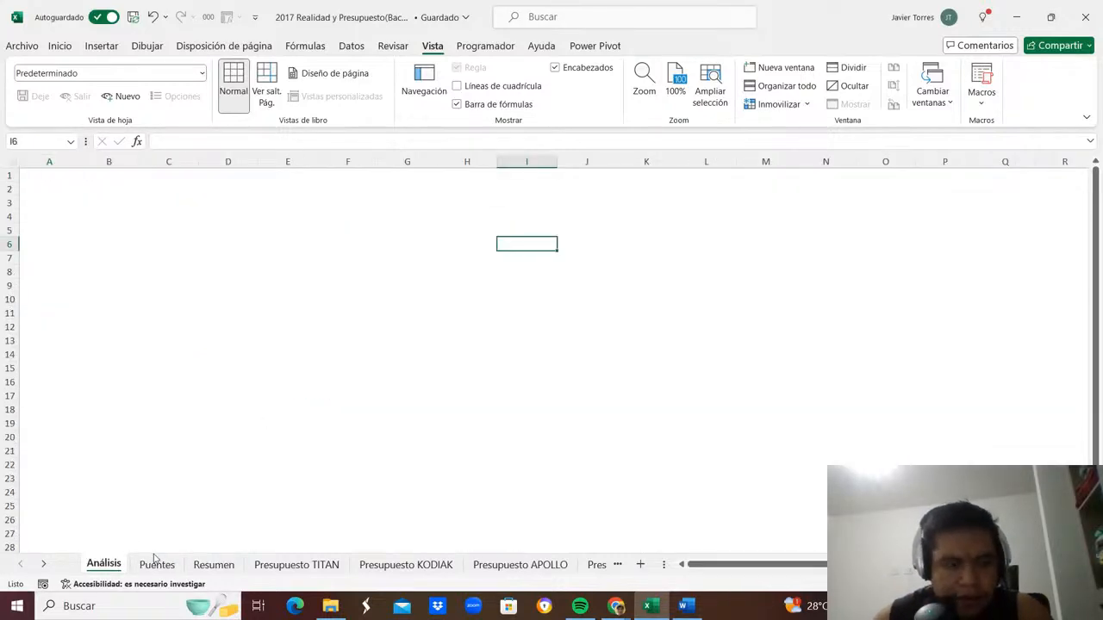
click(157, 564)
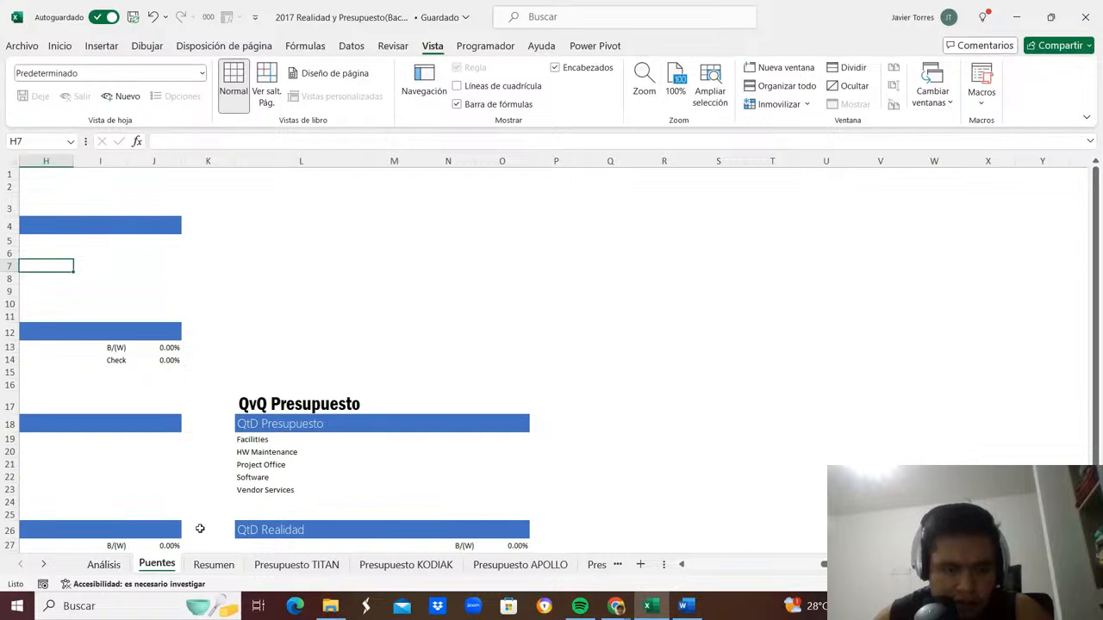
click(105, 565)
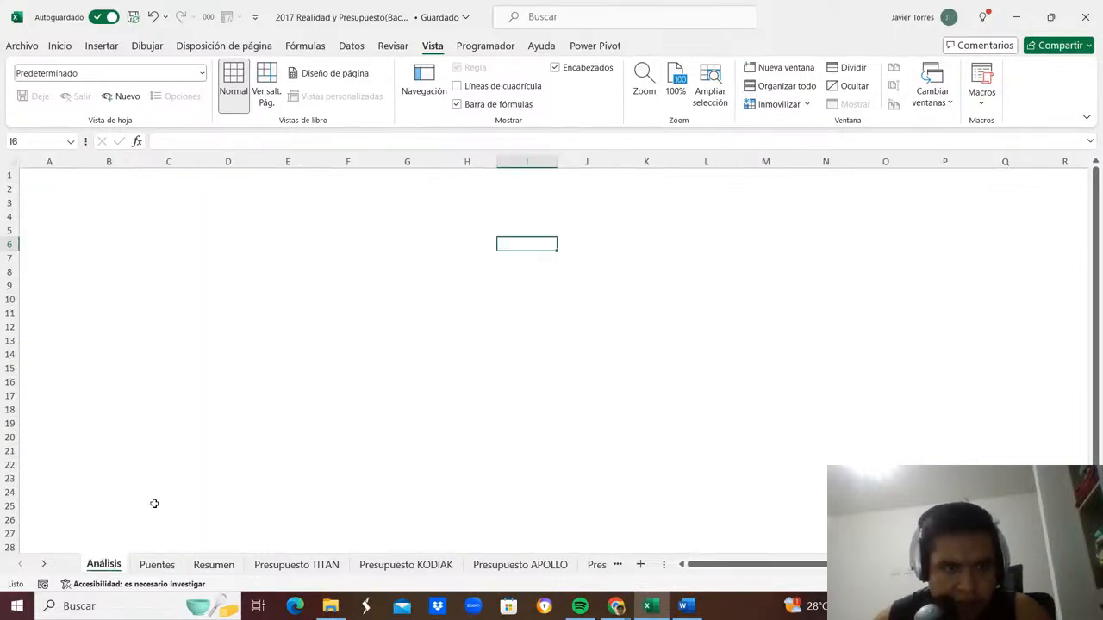
Move the Análisis sheet so it follows Puentes, and select cell A4 on it.
drag(112, 564, 166, 564)
click(127, 368)
click(61, 216)
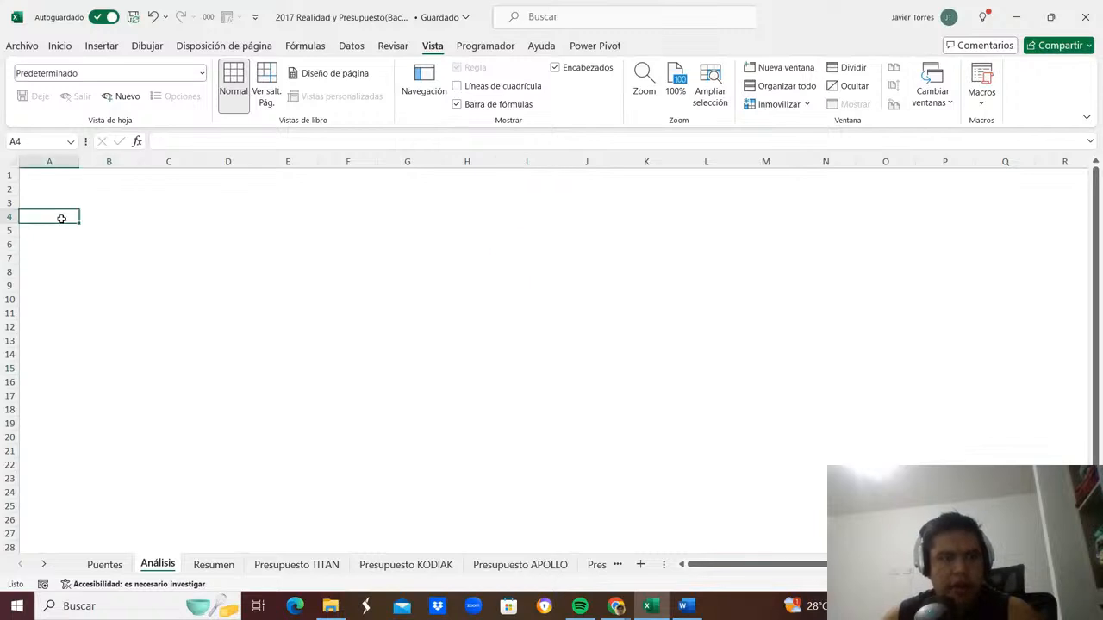
click(45, 186)
click(42, 217)
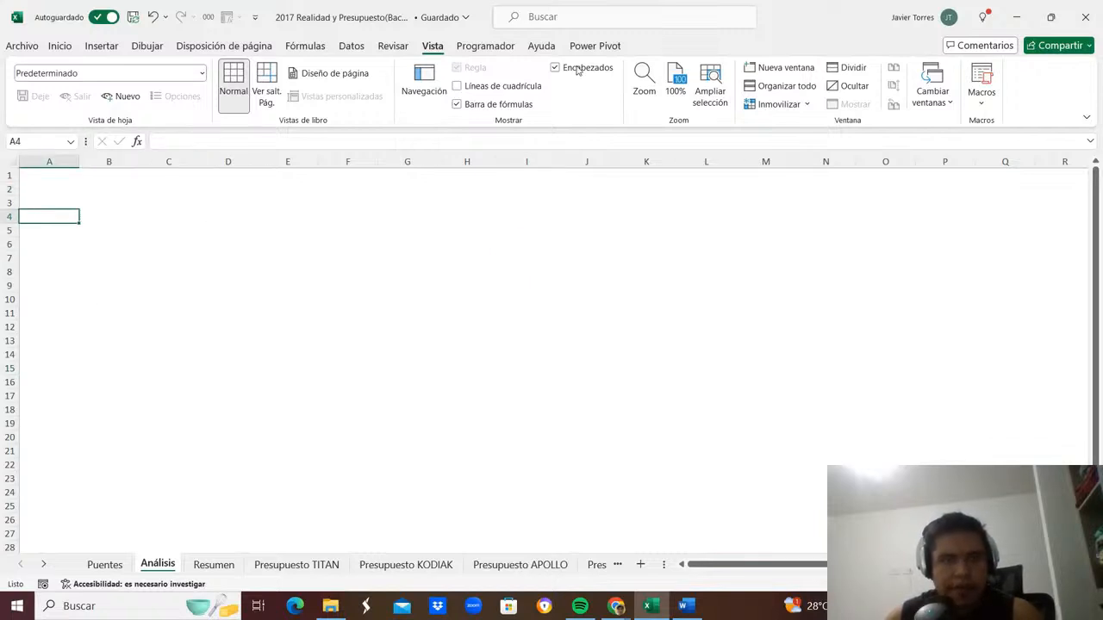
Open the Power Pivot data model and enter the label "Medida General" in the Realidad calculation area, under Departamento.
click(594, 46)
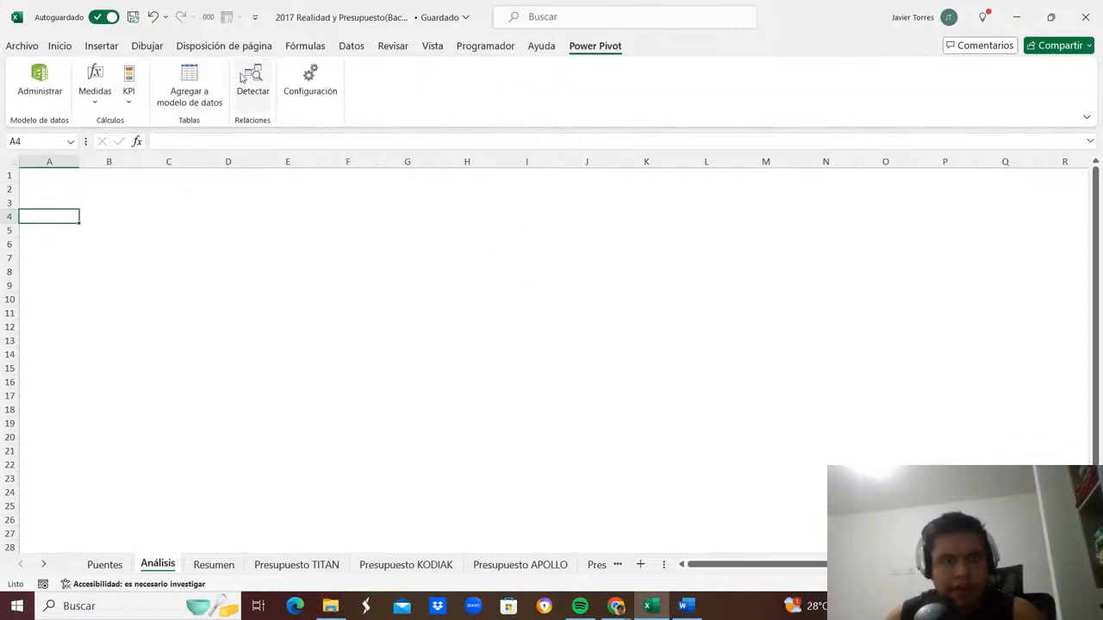
click(48, 78)
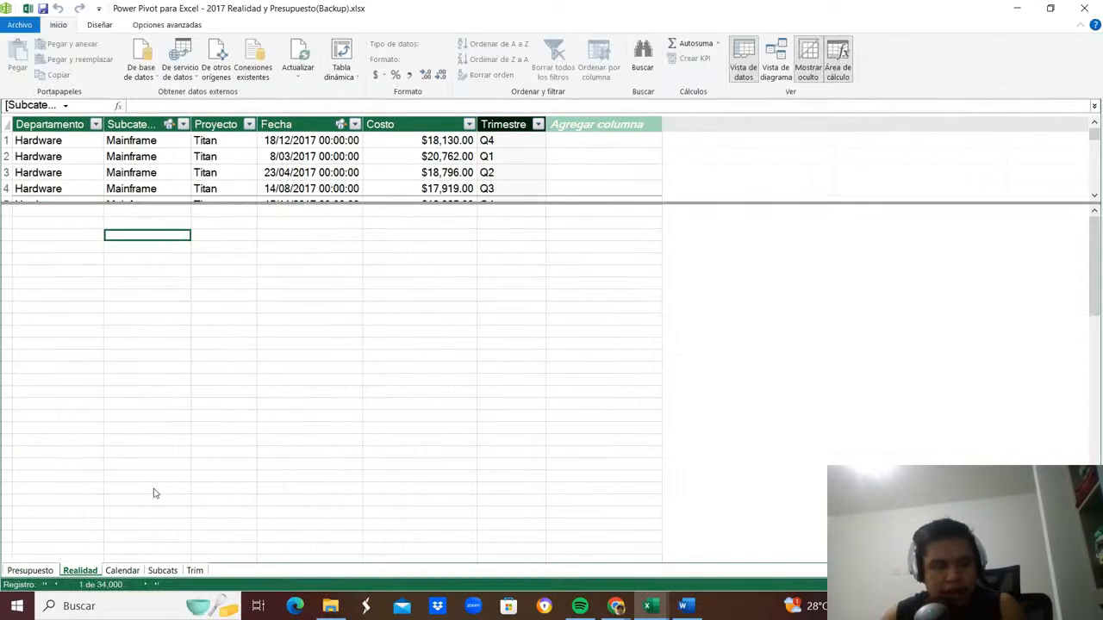
click(92, 225)
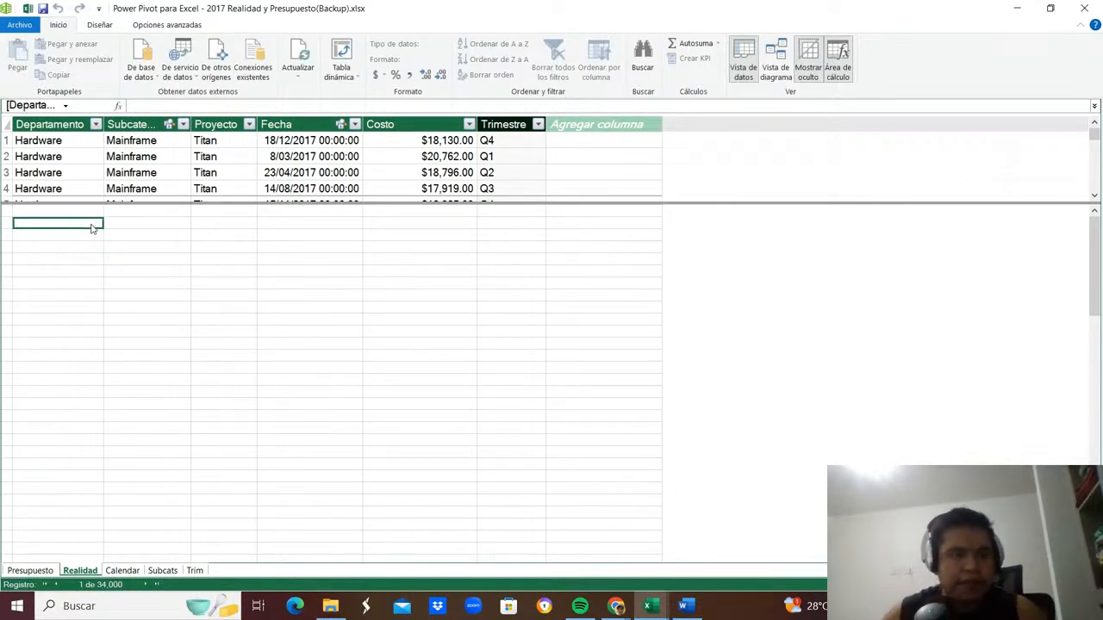
text(Medida General)
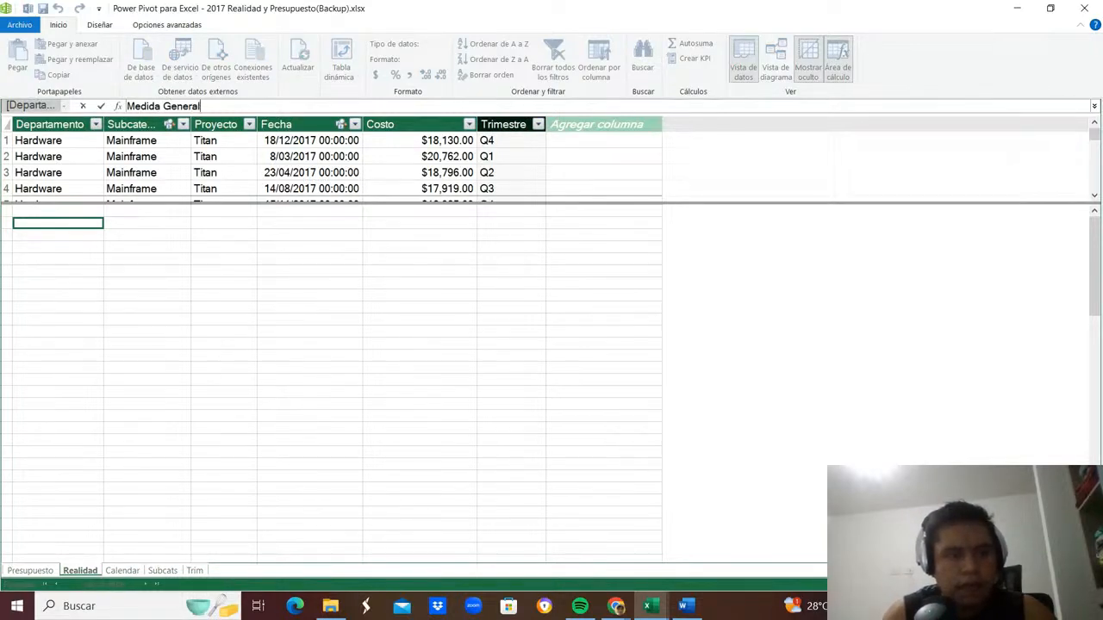
key(Return)
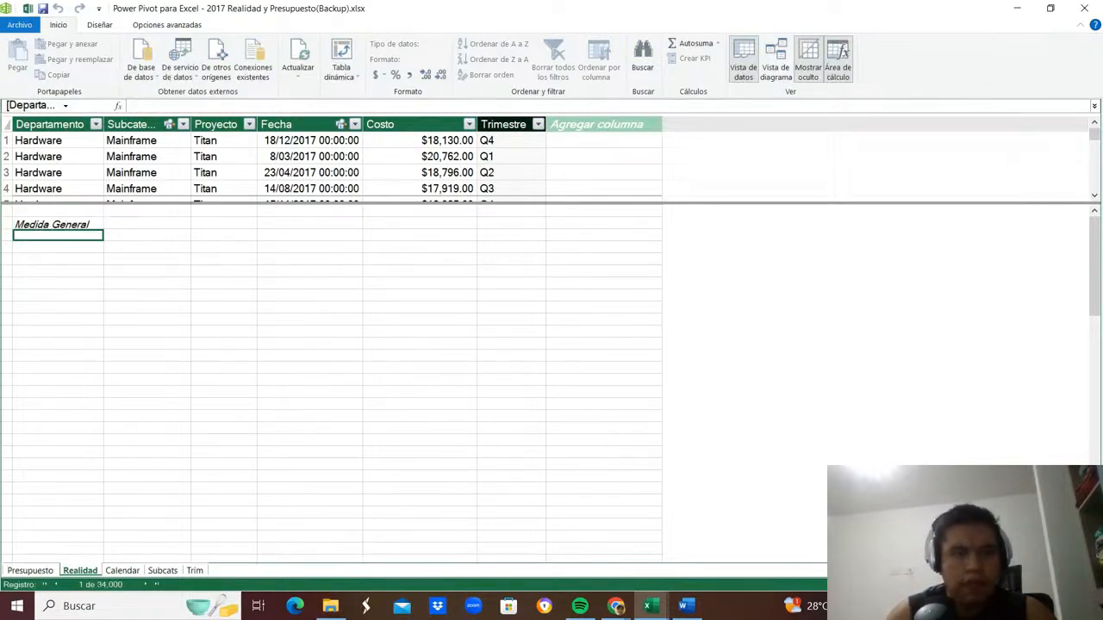
Create the measure Costos Totales:=SUM([Costo]) directly below the Medida General label.
text(Sum)
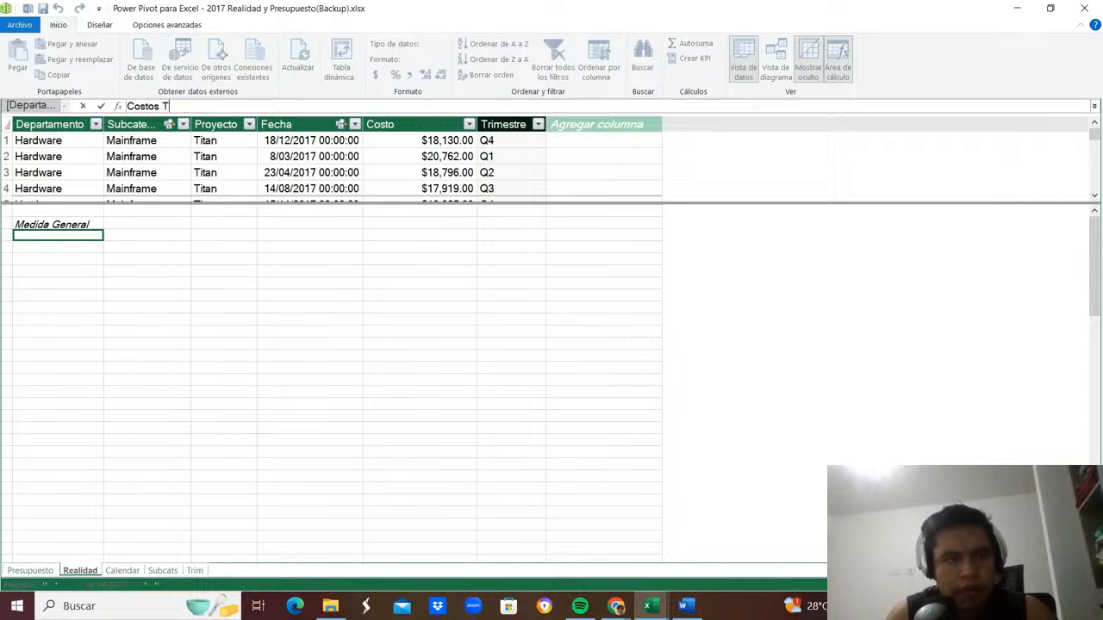
text(:=sum)
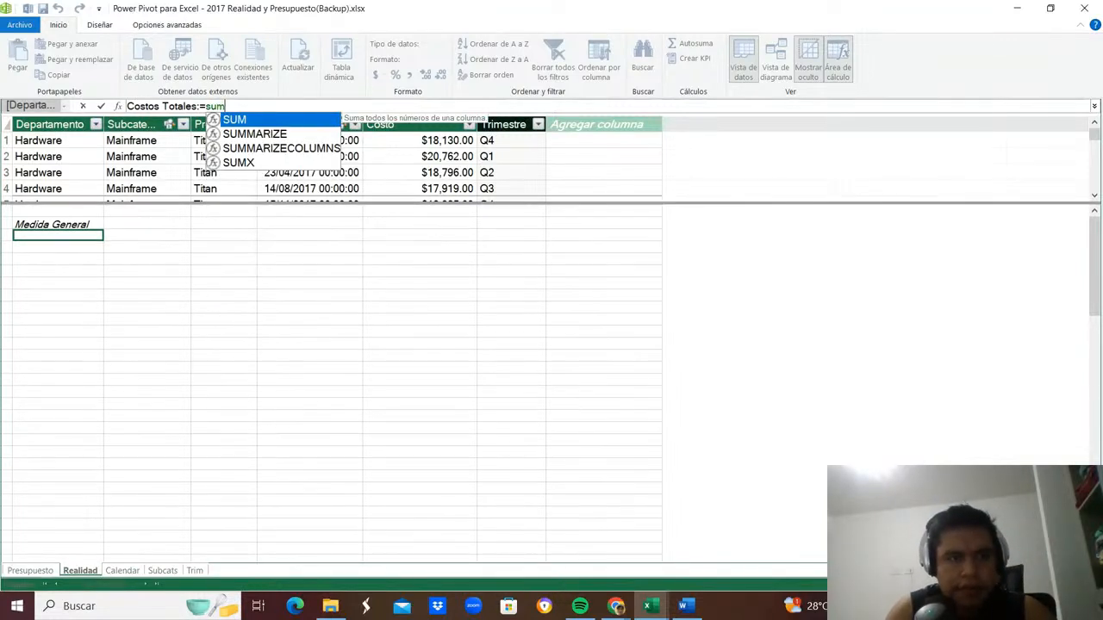
key(Tab)
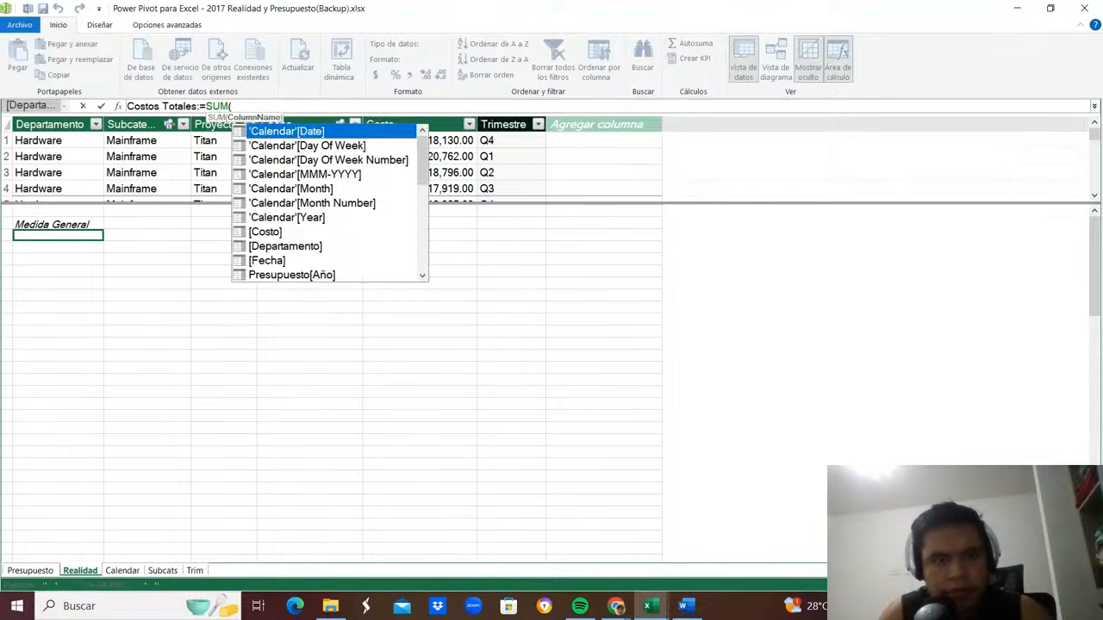
text([Costo])
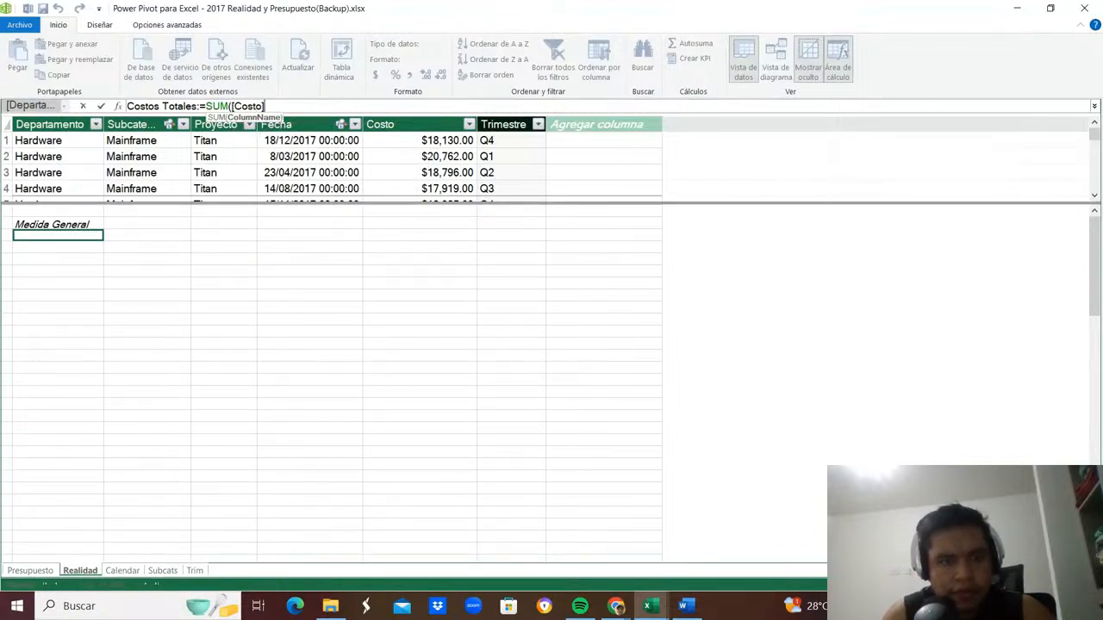
text())
key(Return)
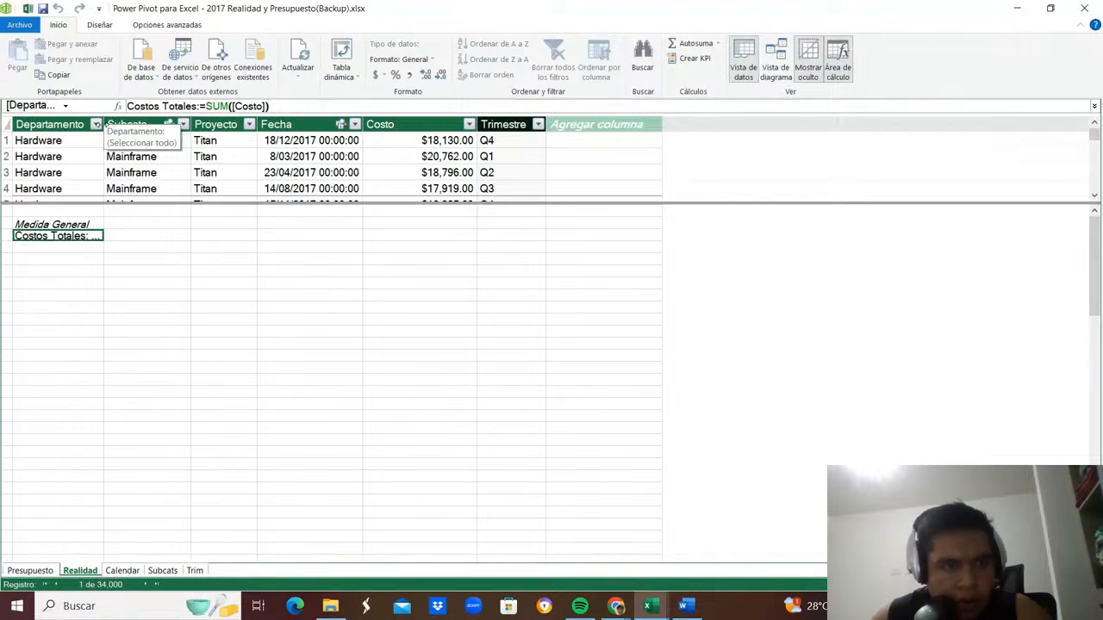
Widen the Departamento column, format the Costos Totales measure as dollar currency, and close the data model window.
drag(102, 126, 279, 126)
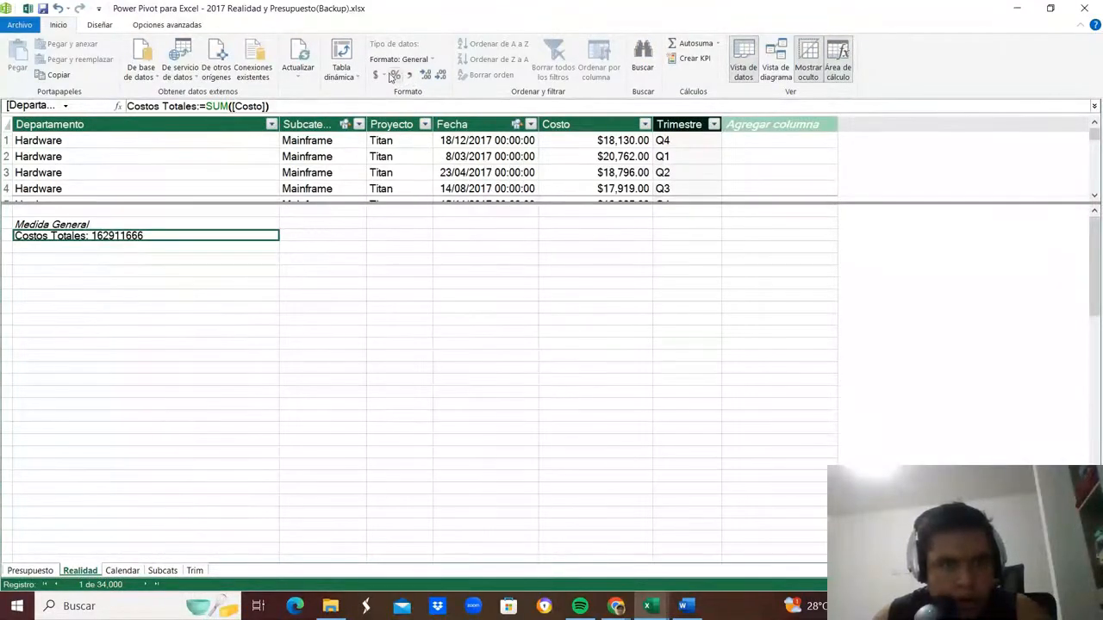
click(388, 76)
click(405, 111)
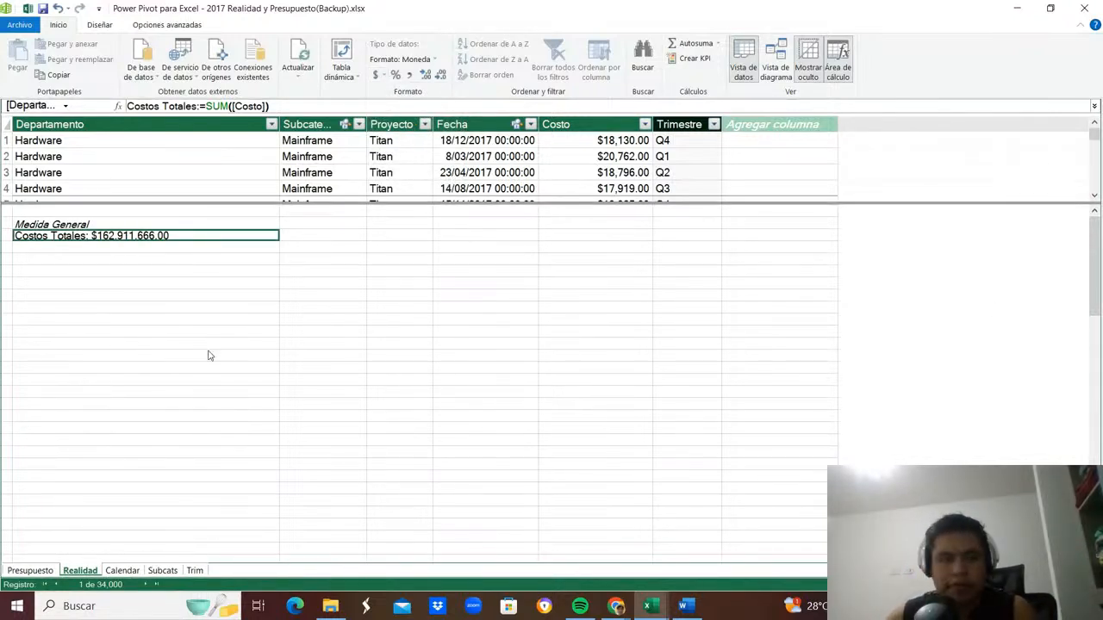
click(239, 288)
click(1084, 8)
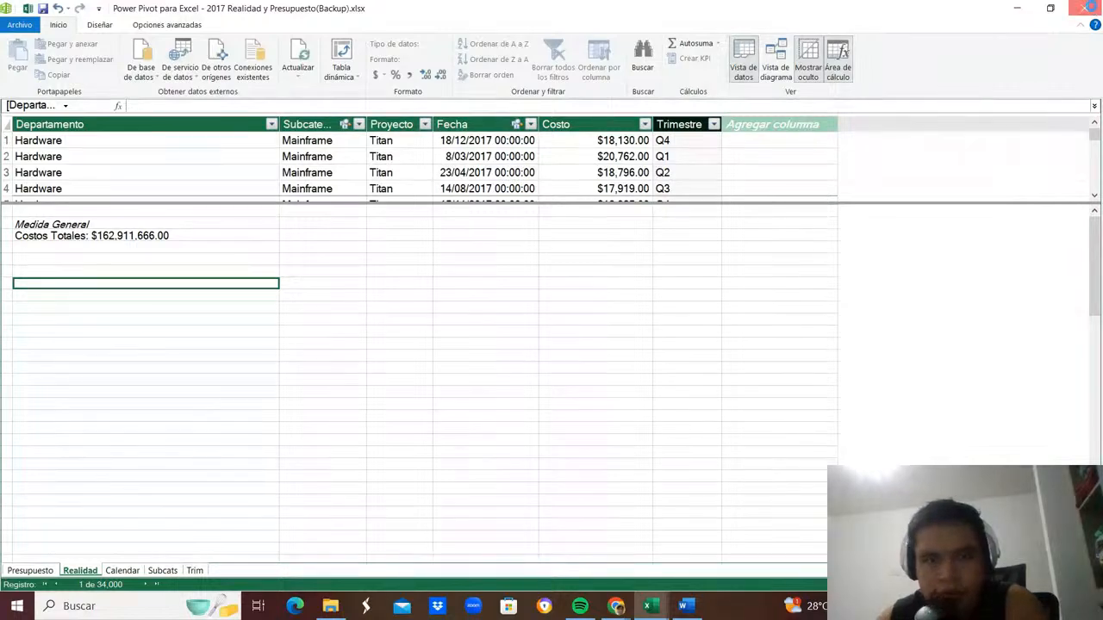
Insert a PivotTable from the data model at cell B4 of the Análisis sheet.
click(534, 237)
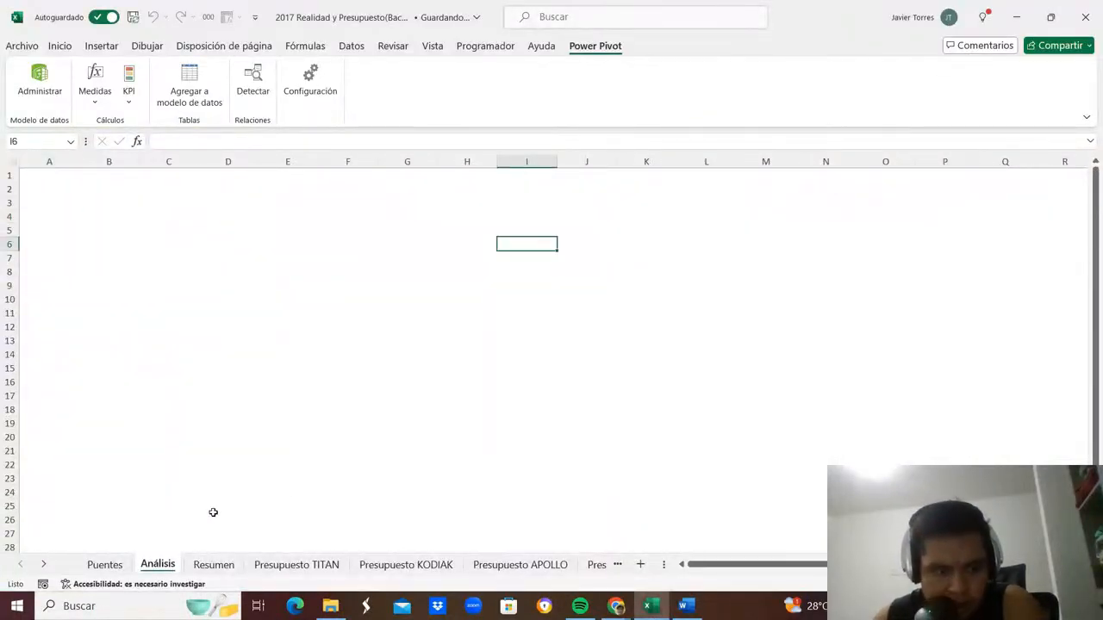
click(110, 569)
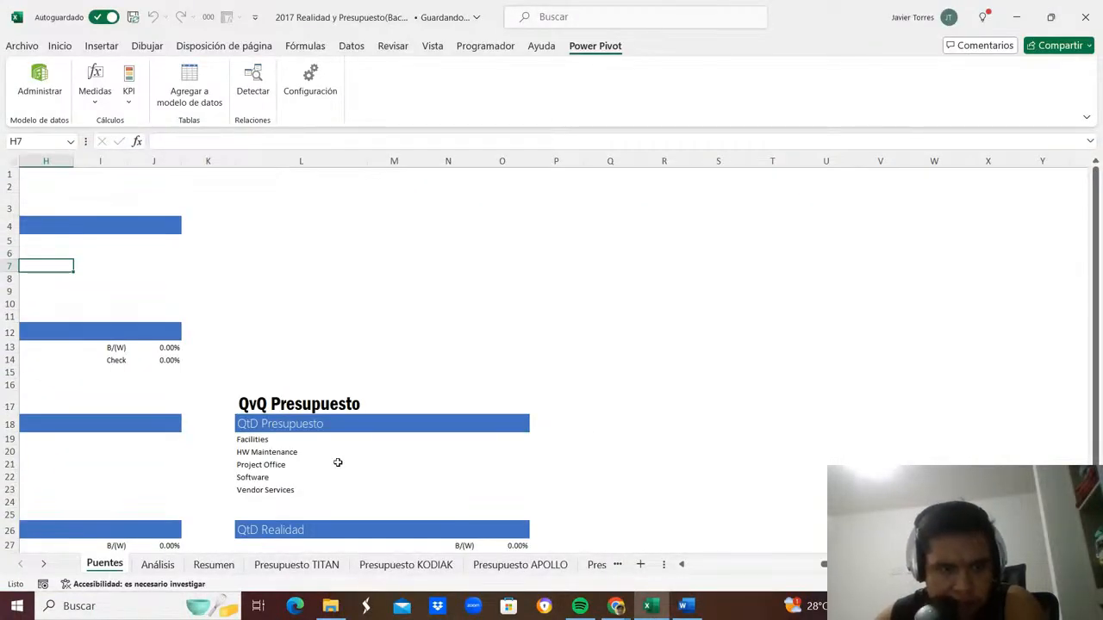
click(157, 564)
click(72, 202)
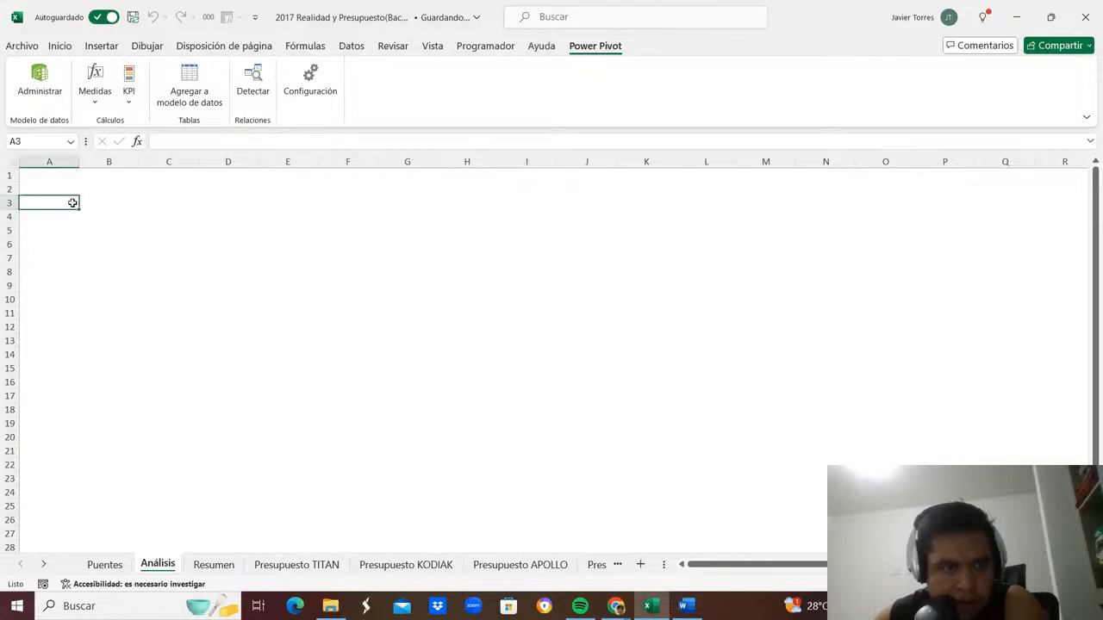
click(87, 217)
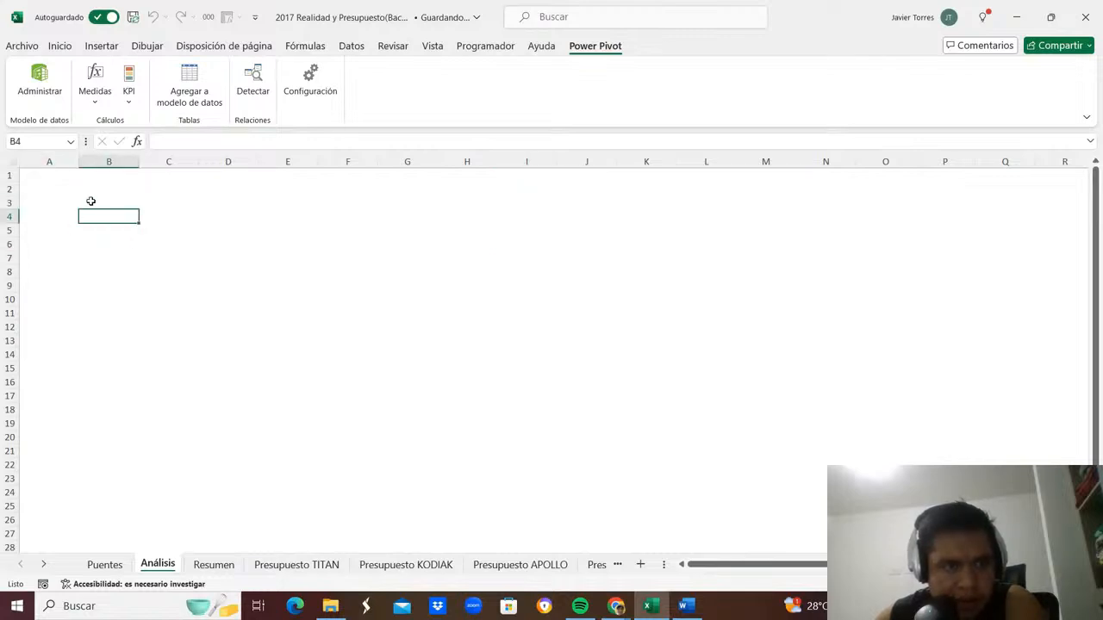
click(101, 46)
click(40, 104)
click(93, 167)
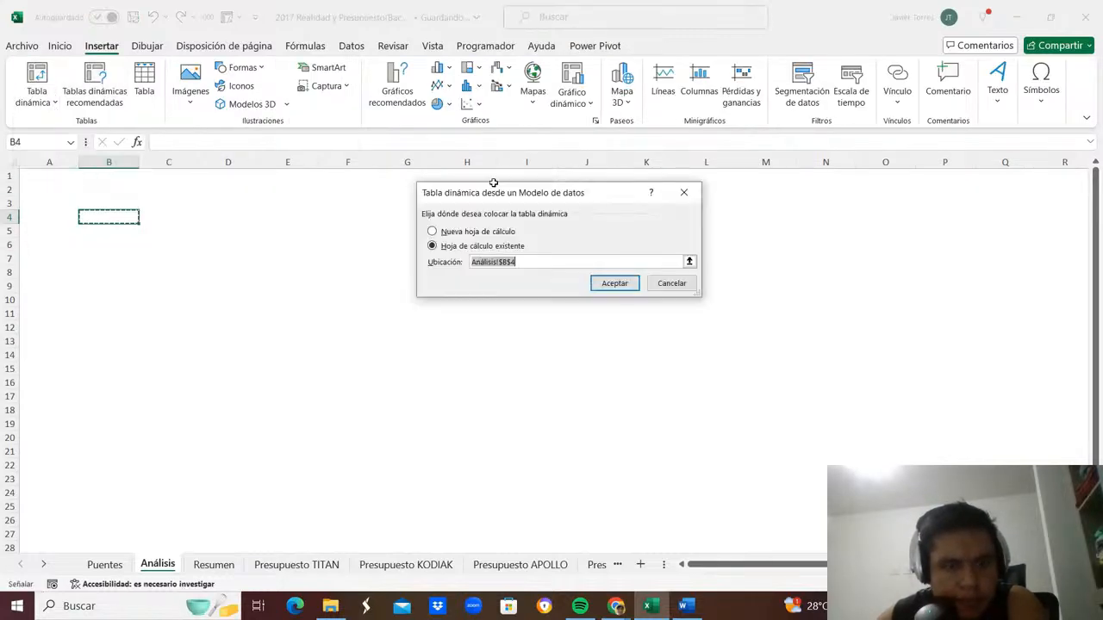
key(Return)
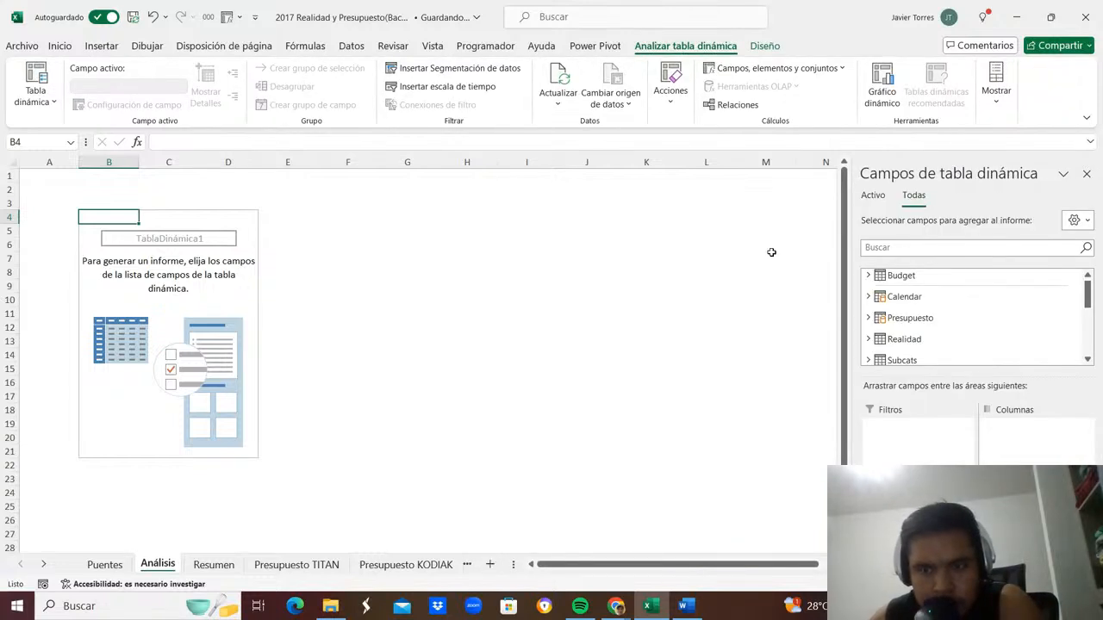
Add the Costos Totales measure from the Realidad table to the PivotTable.
scroll(982, 323, down, 5)
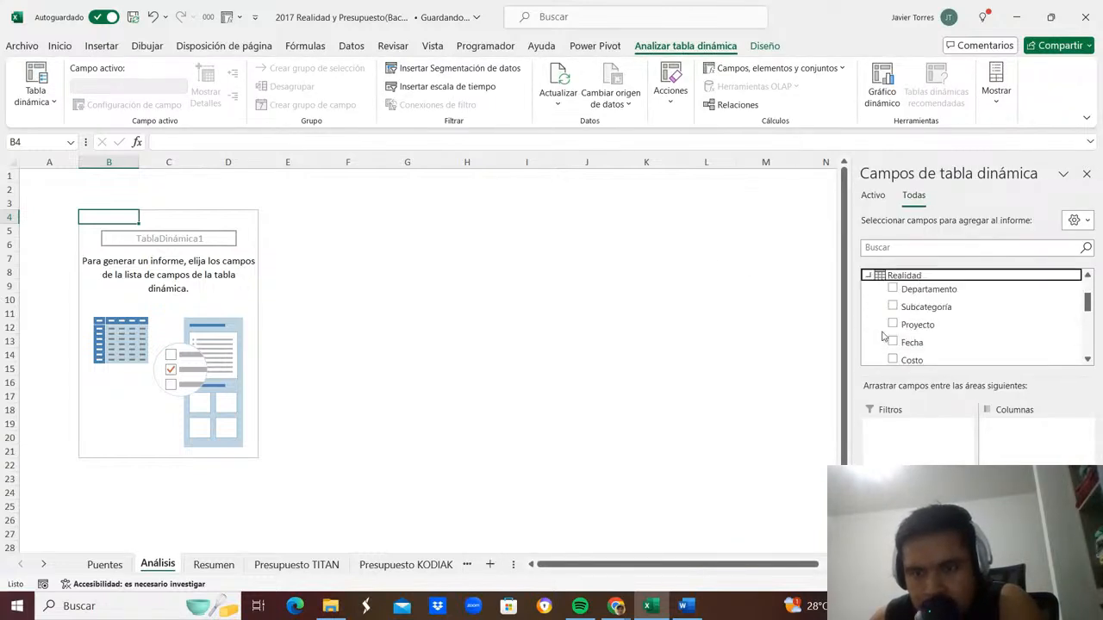
scroll(947, 332, down, 2)
click(939, 336)
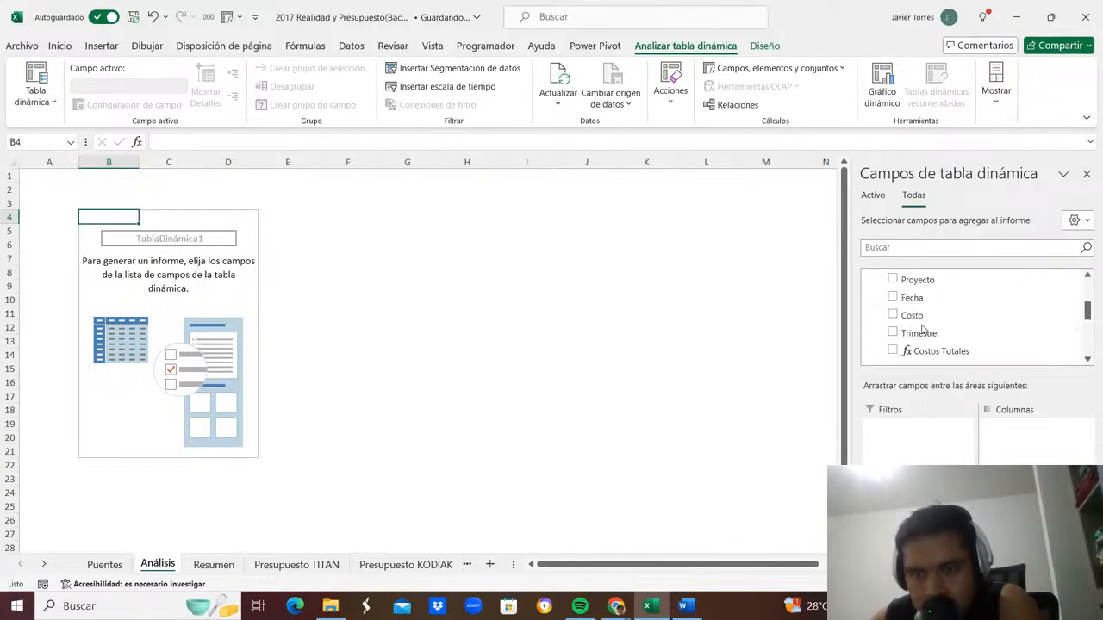
click(923, 350)
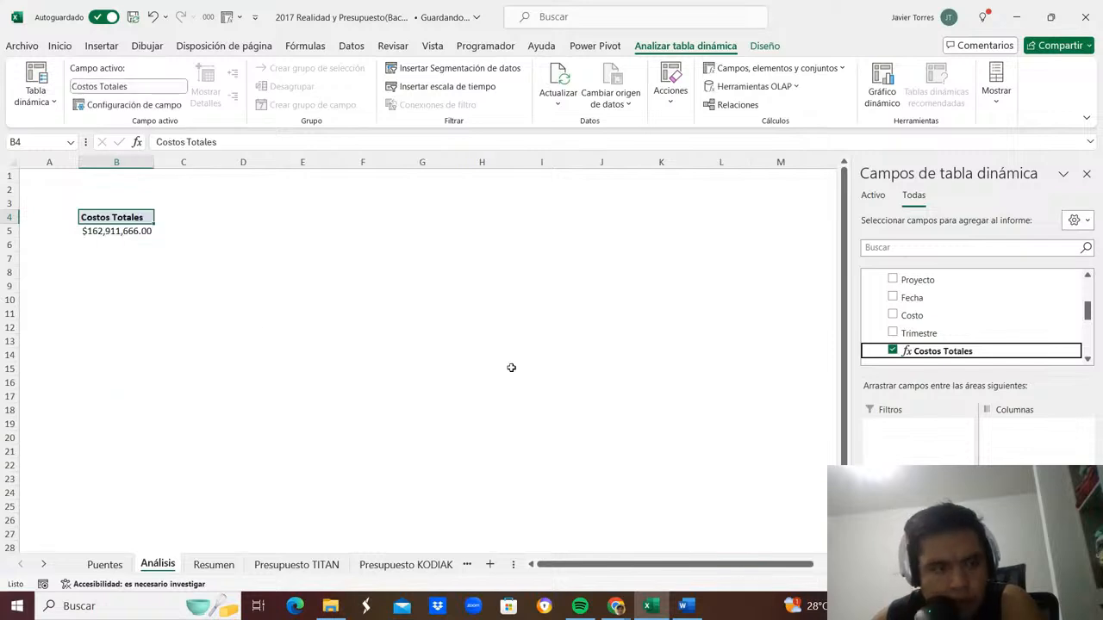
click(133, 231)
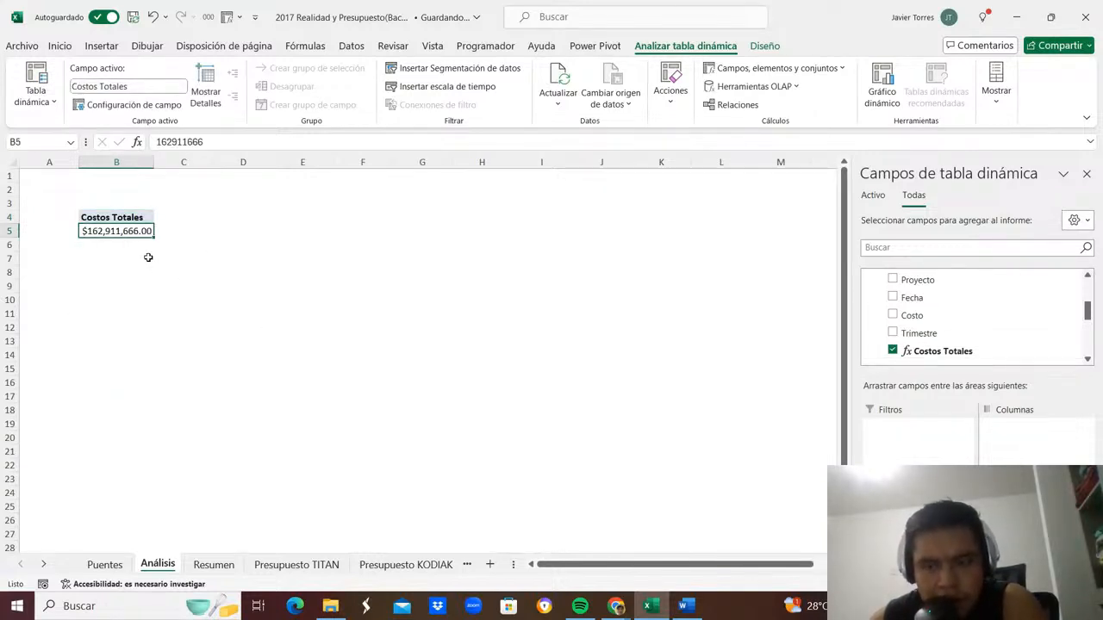
Examine the previous-month and current-month actuals rows of the Mes vs Mes block on Puentes, and return to Análisis.
click(103, 565)
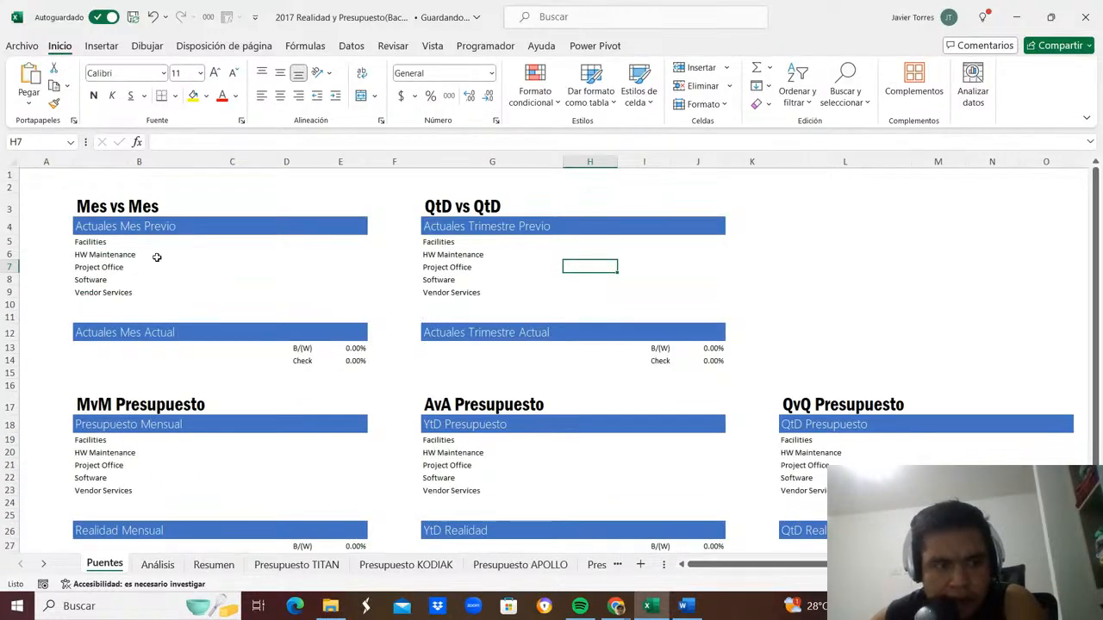
click(209, 225)
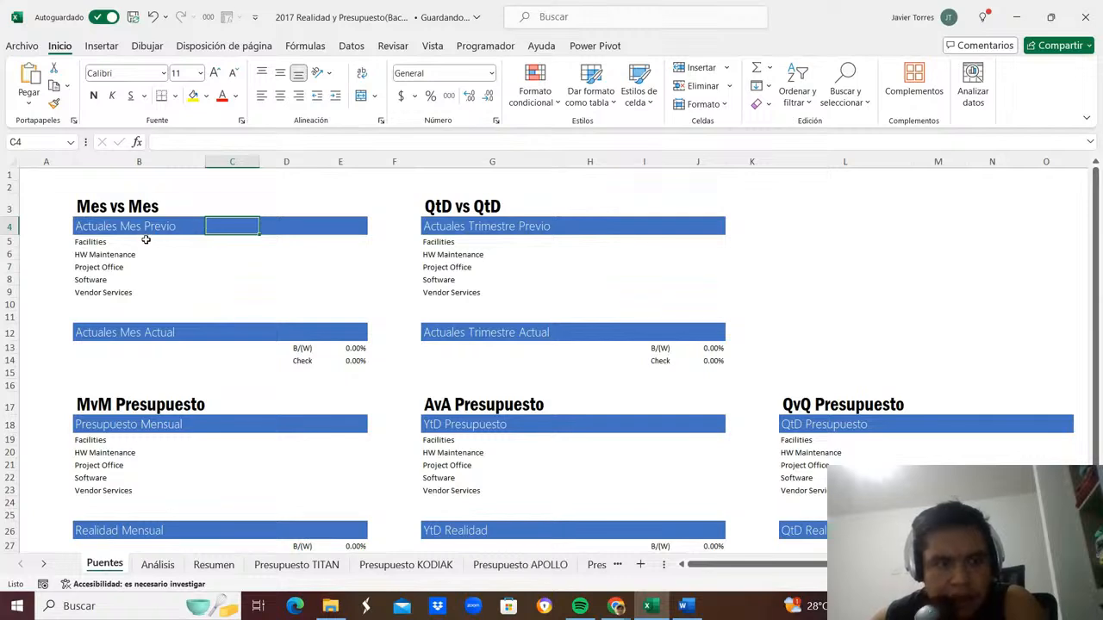
click(319, 231)
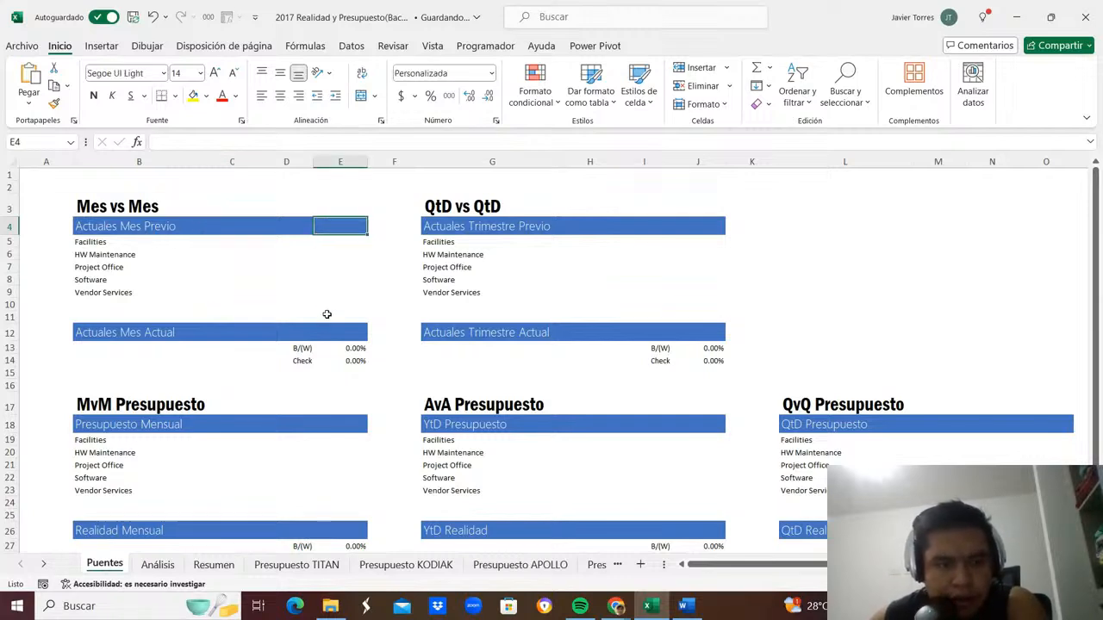
click(327, 331)
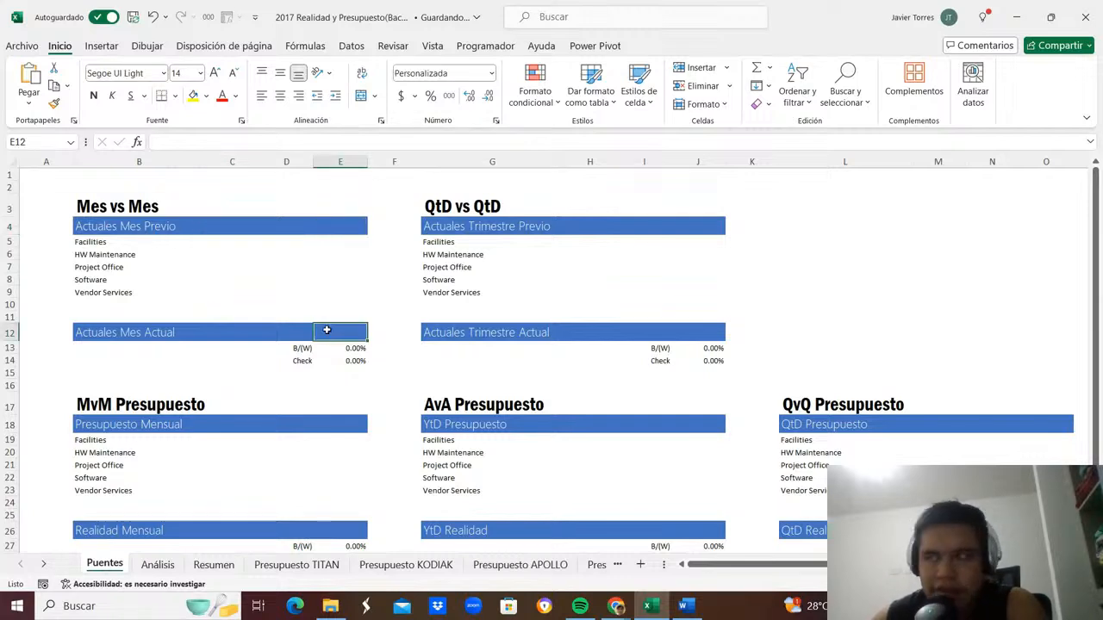
click(315, 229)
click(157, 564)
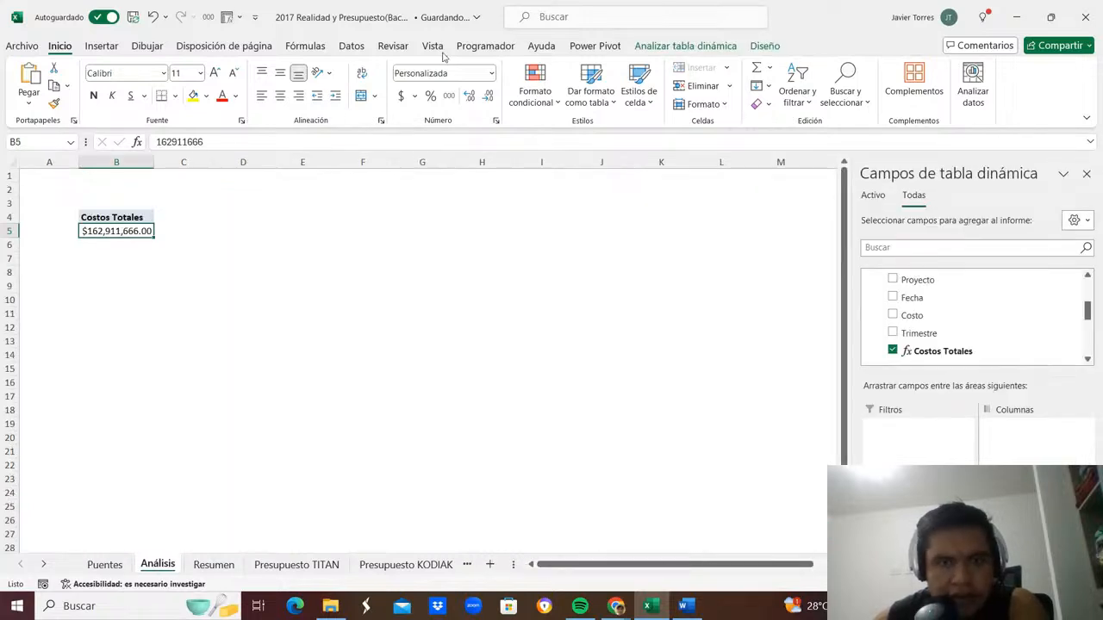
Open the data model's Realidad table and add the heading "Medidas del mes previo" below the Costos Totales measure, leaving one blank row.
click(665, 48)
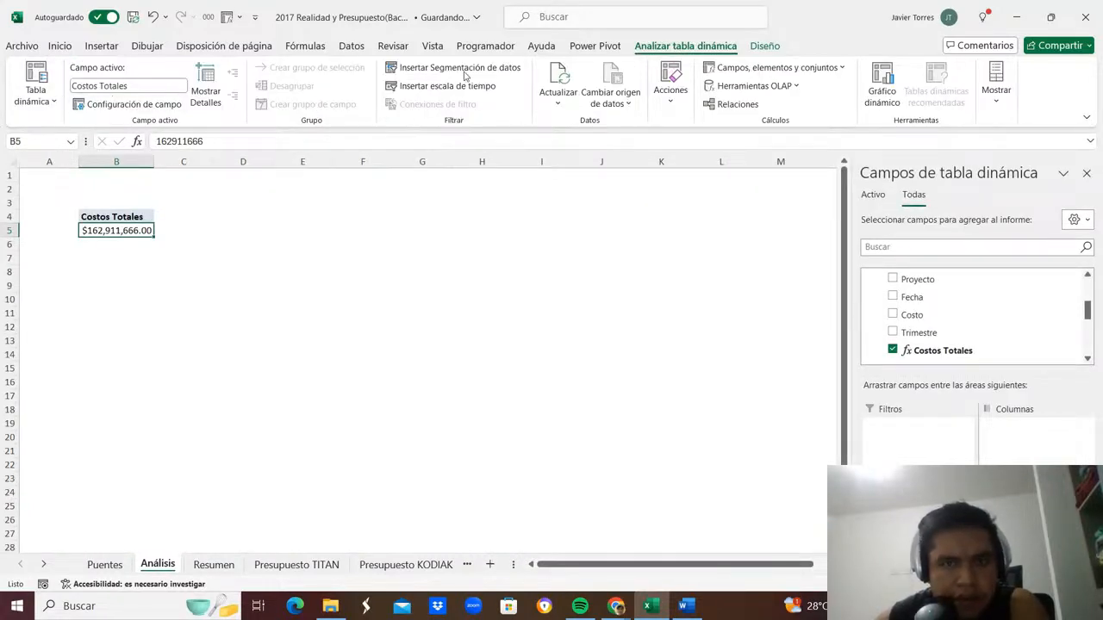
click(595, 46)
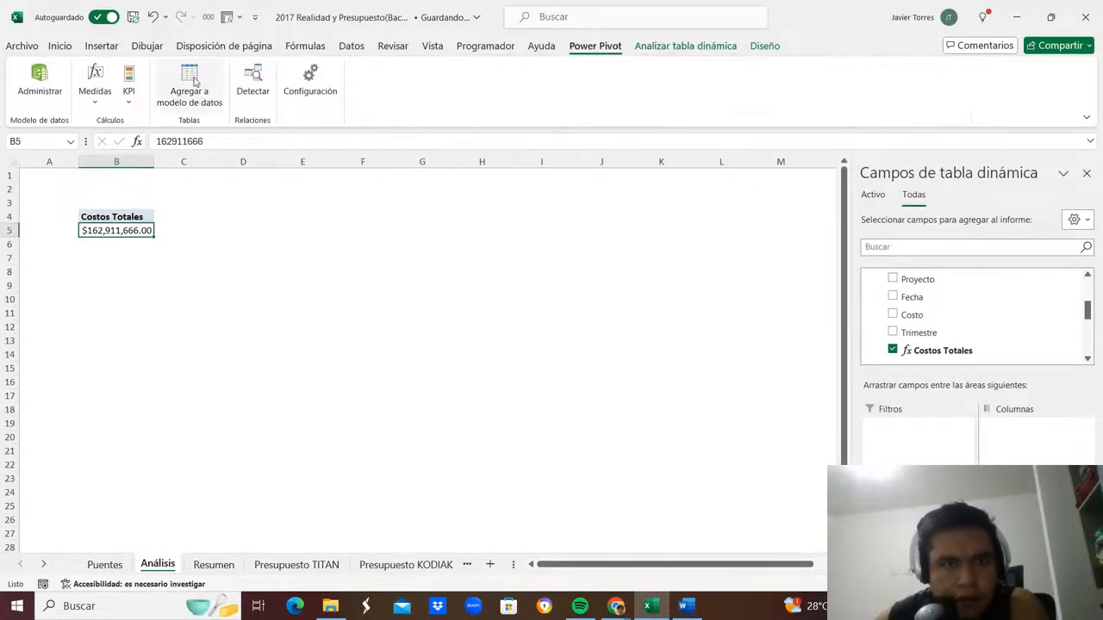
click(39, 81)
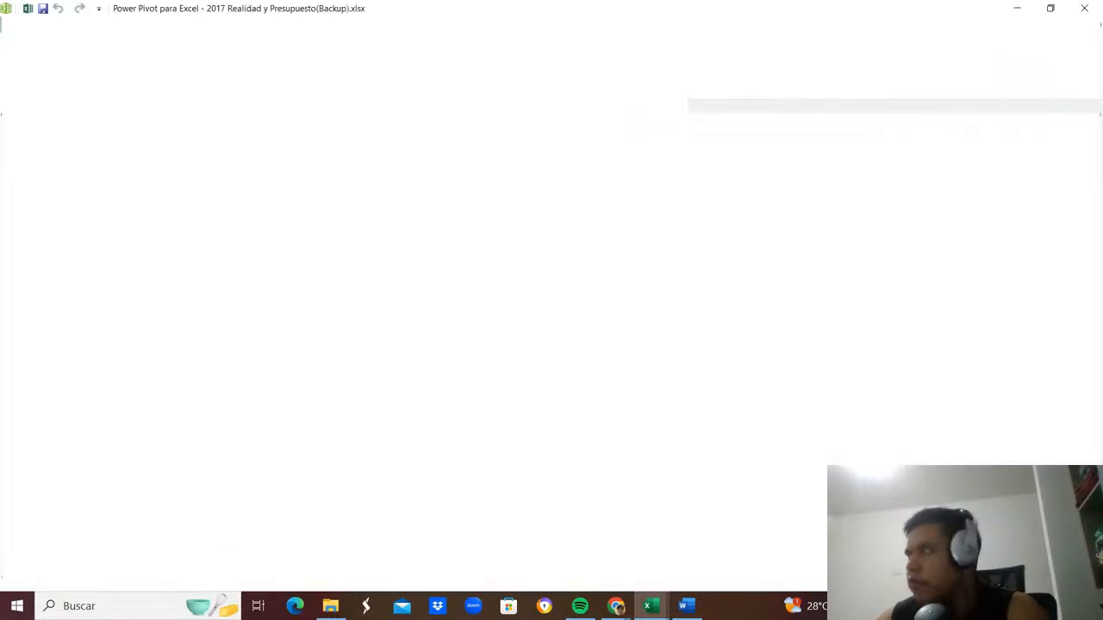
click(80, 571)
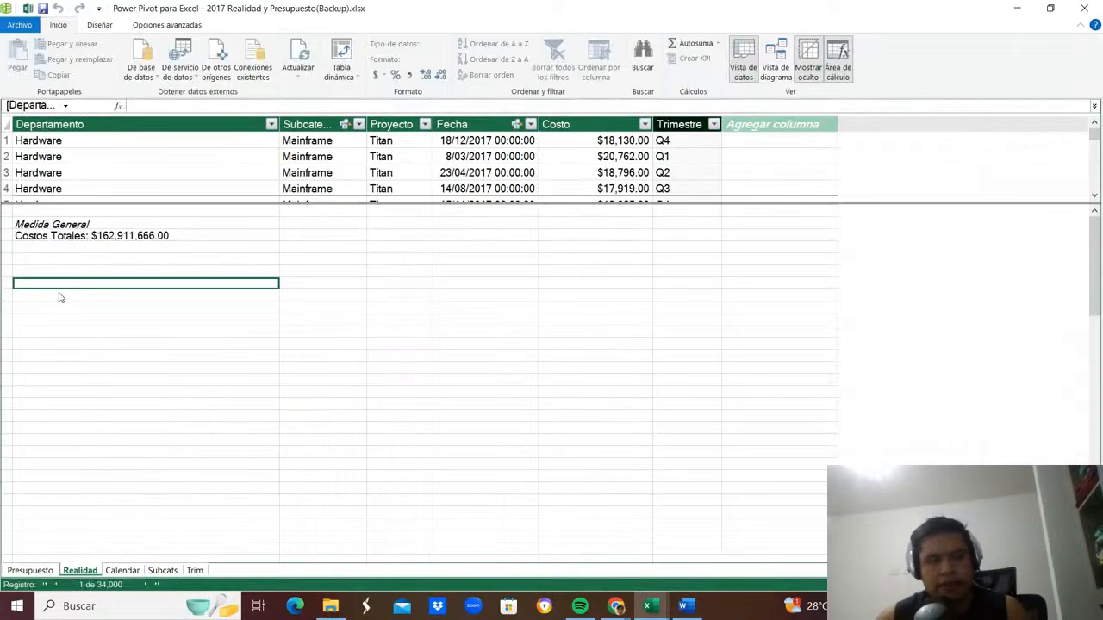
click(56, 261)
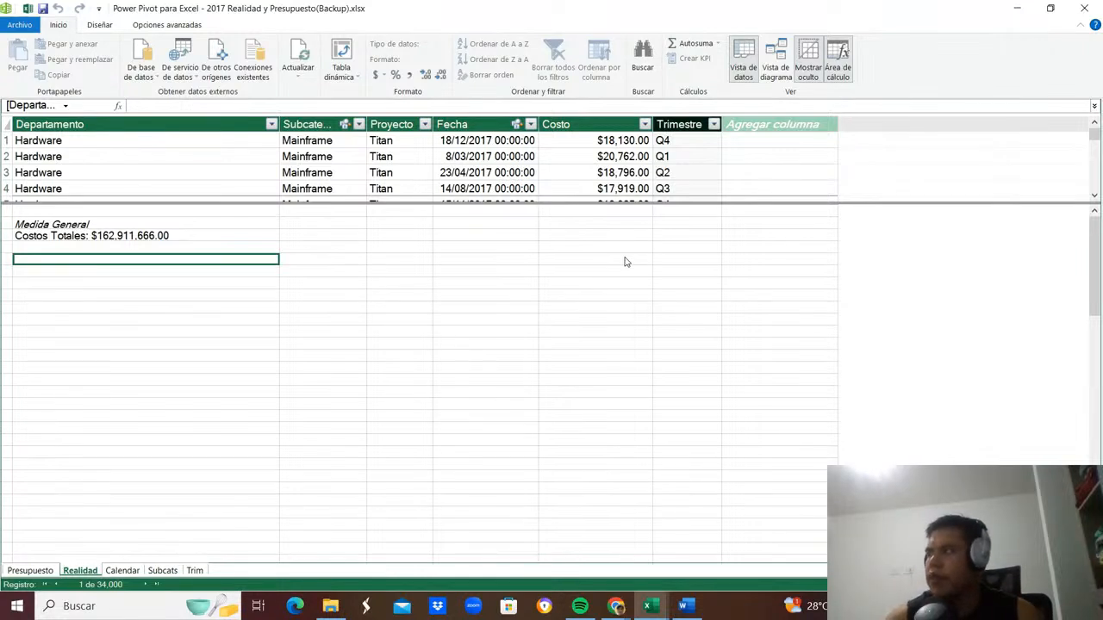
text(Medidas del)
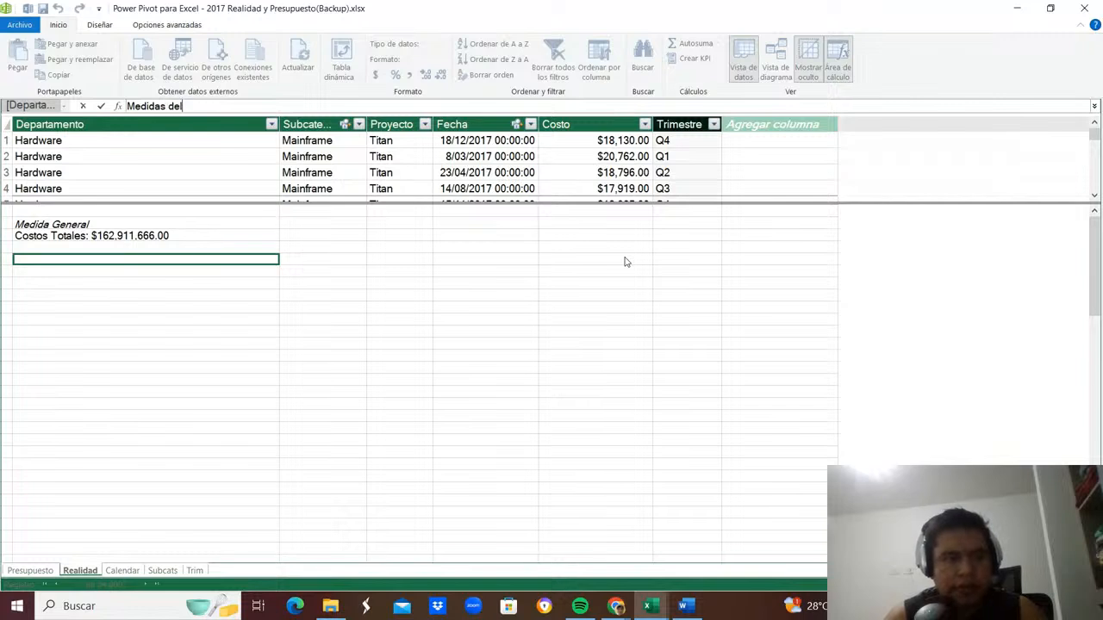
text(mes previo)
key(Return)
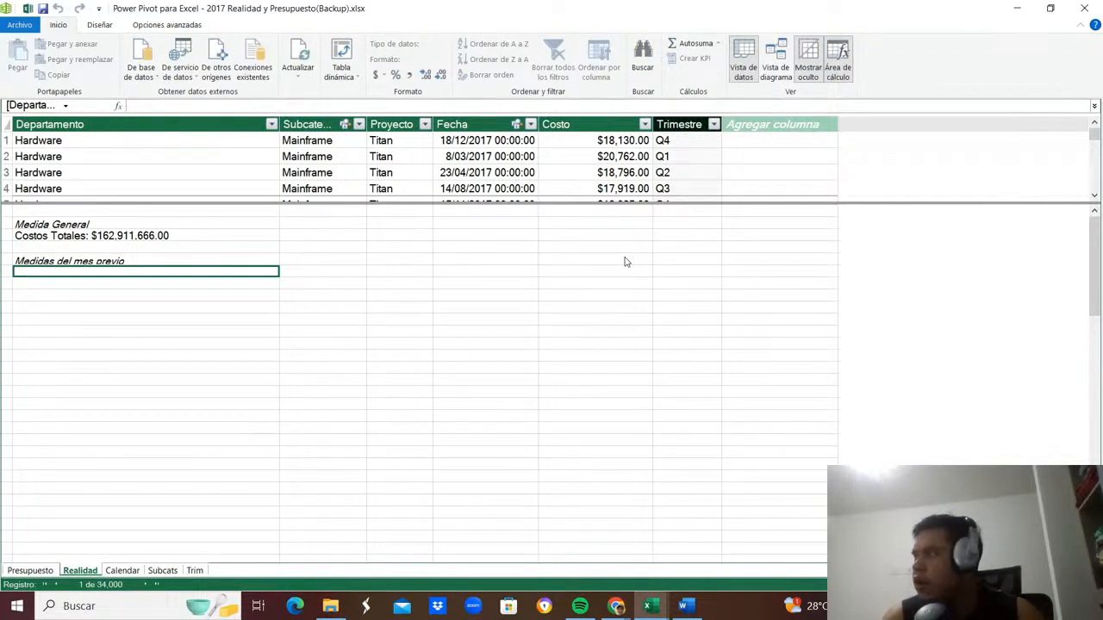
Under the heading, create the measure Costos totales mes pasado:=CALCULATE([Costos Totales],DATEADD('Calendar'[Date],-1,MONTH)).
text(Costos totales mes pasa)
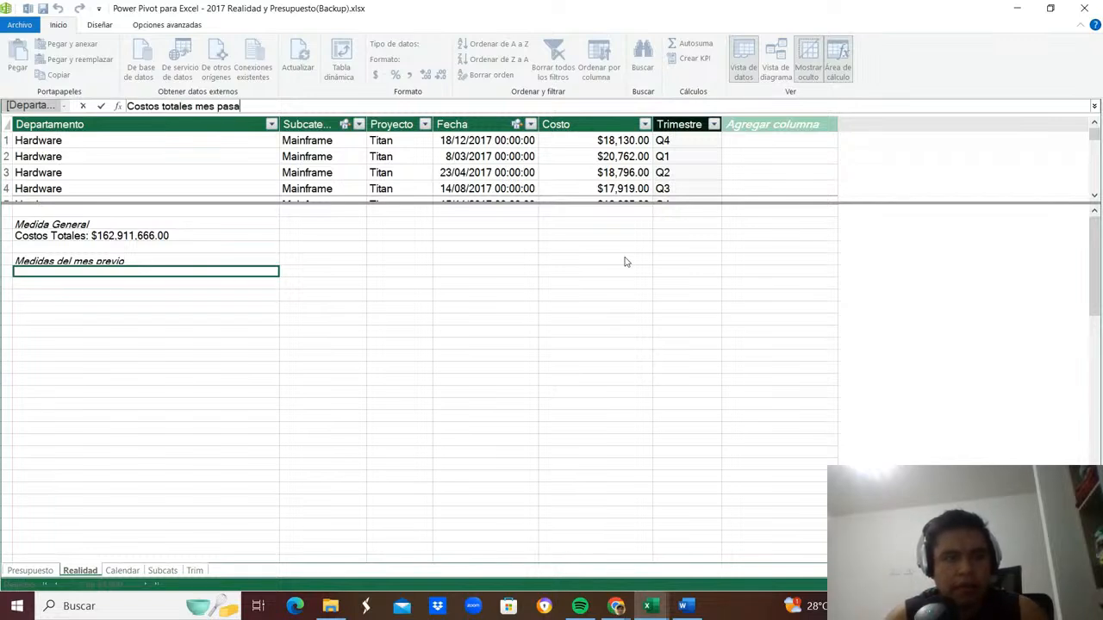
text(do:=)
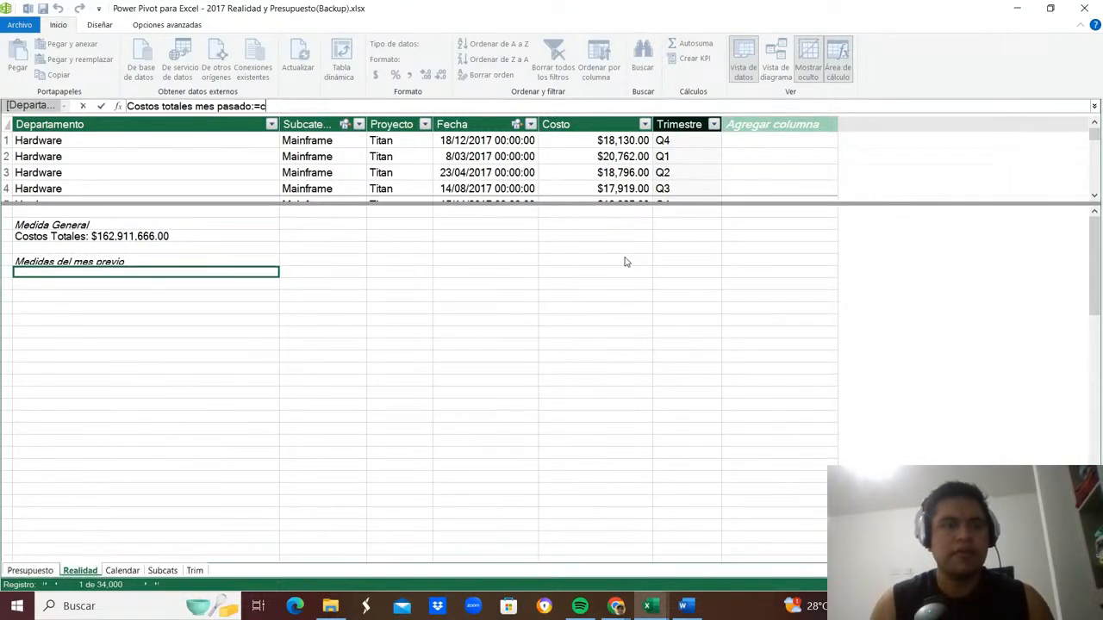
text(CALCULATE()
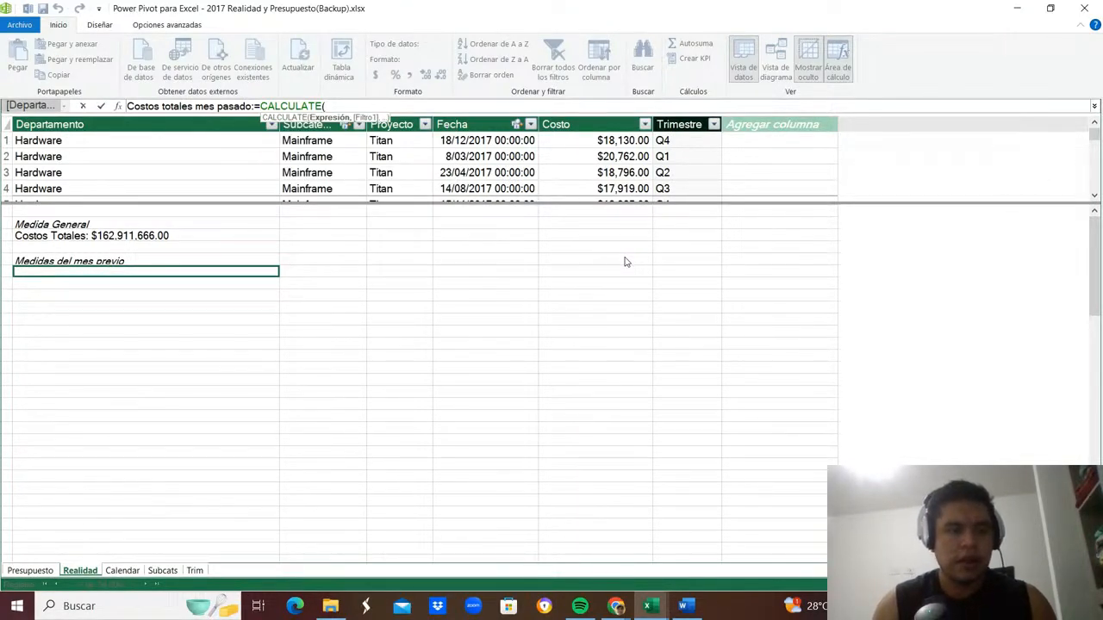
text(costos)
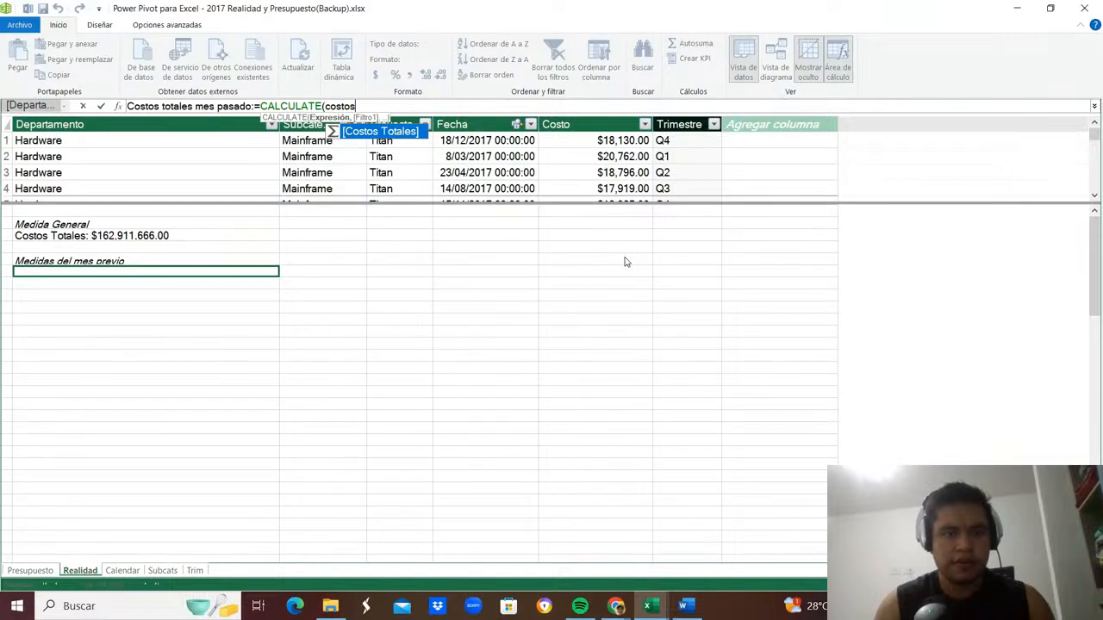
key(Tab)
text(,d)
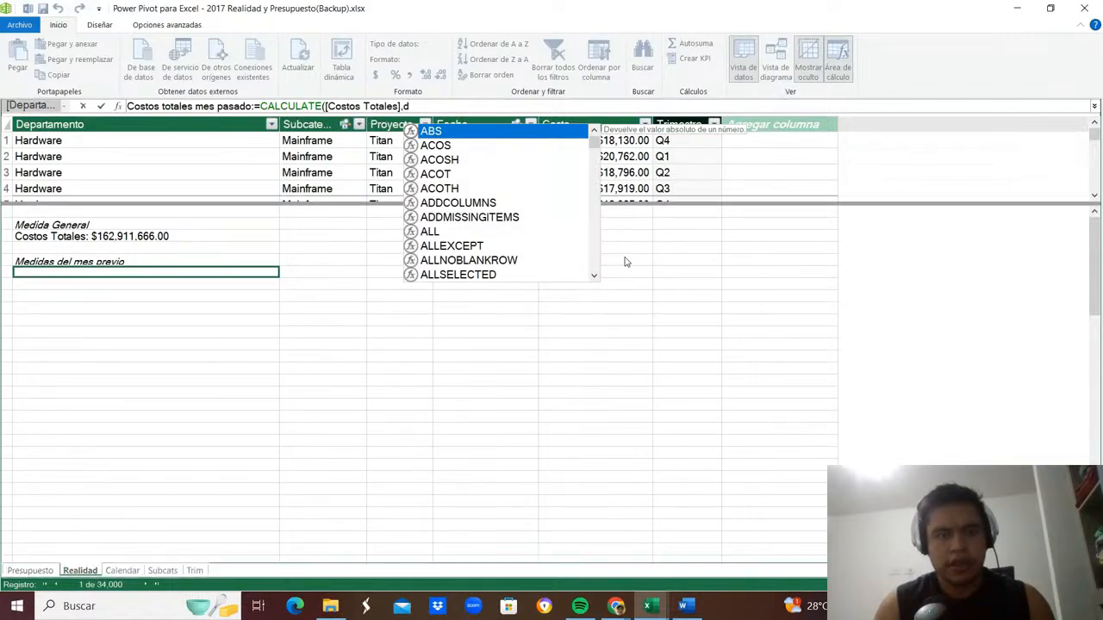
text(ateadd)
key(Tab)
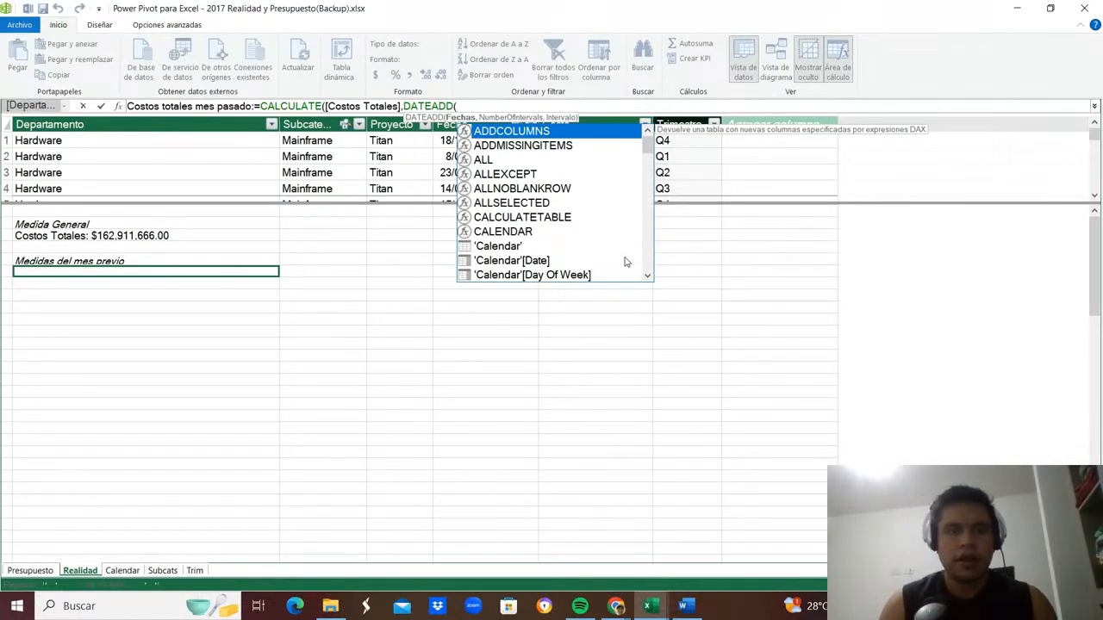
text(calen)
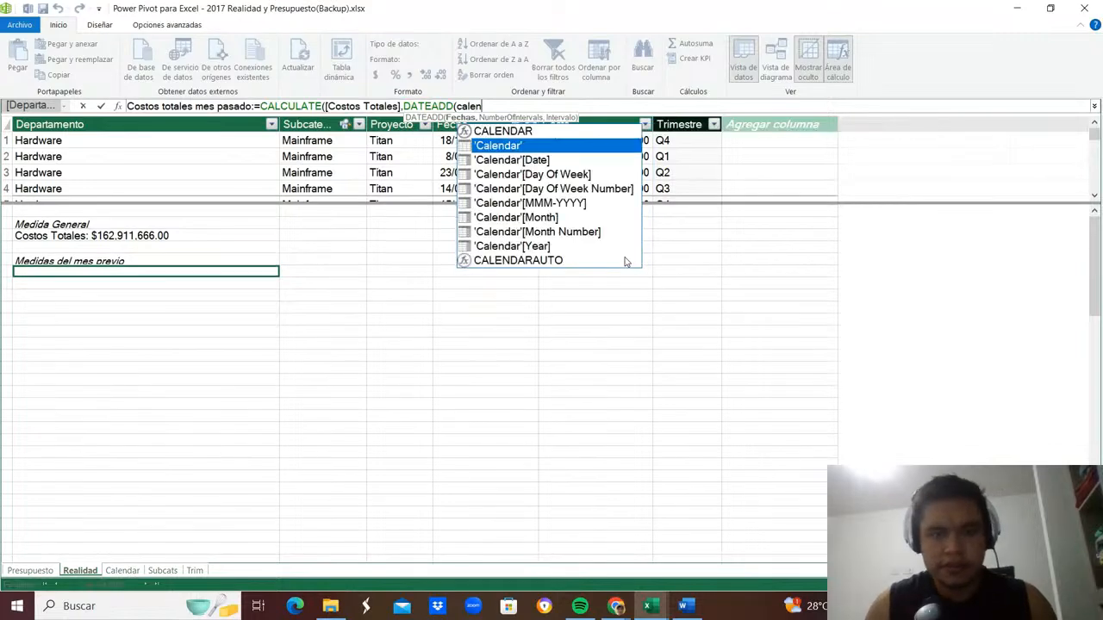
key(Down)
key(Tab)
text(,-)
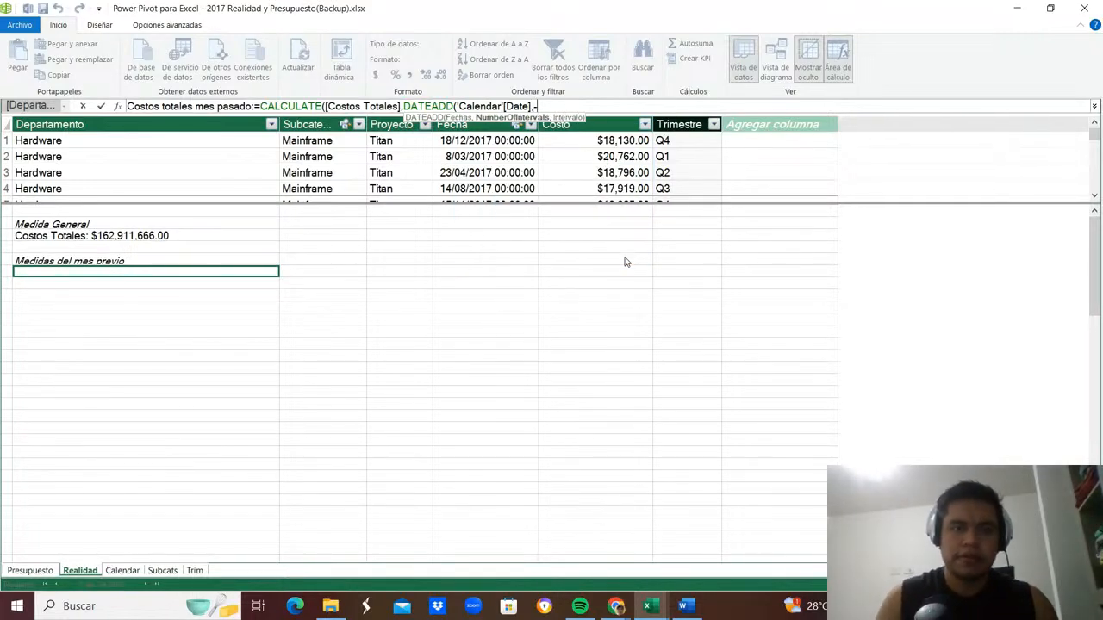
text(1,m)
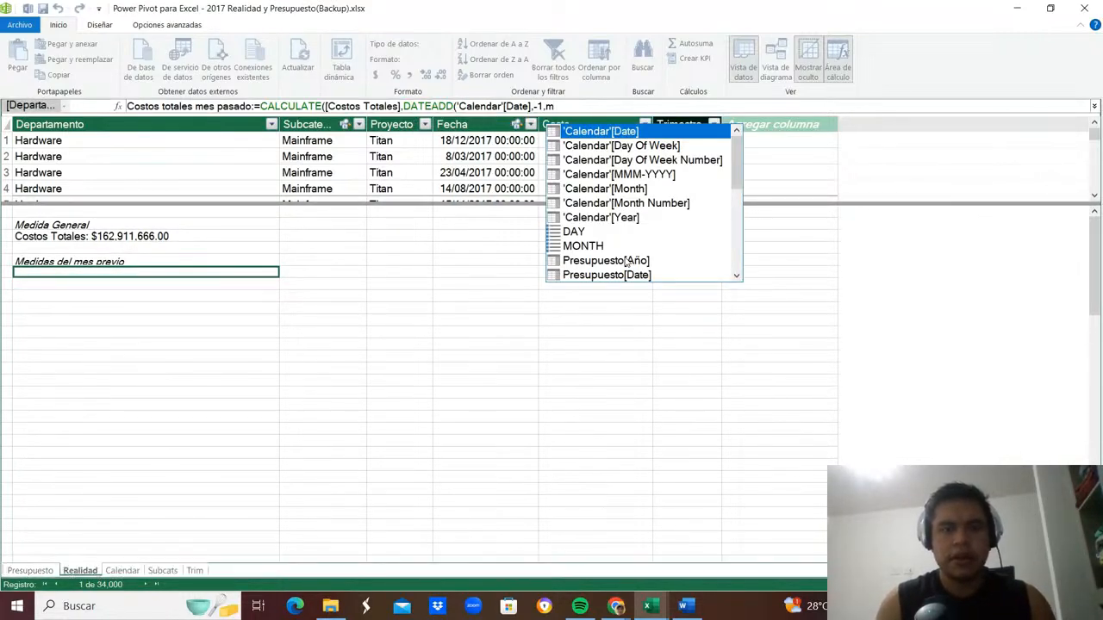
text(o)
key(Down)
key(Down)
key(Tab)
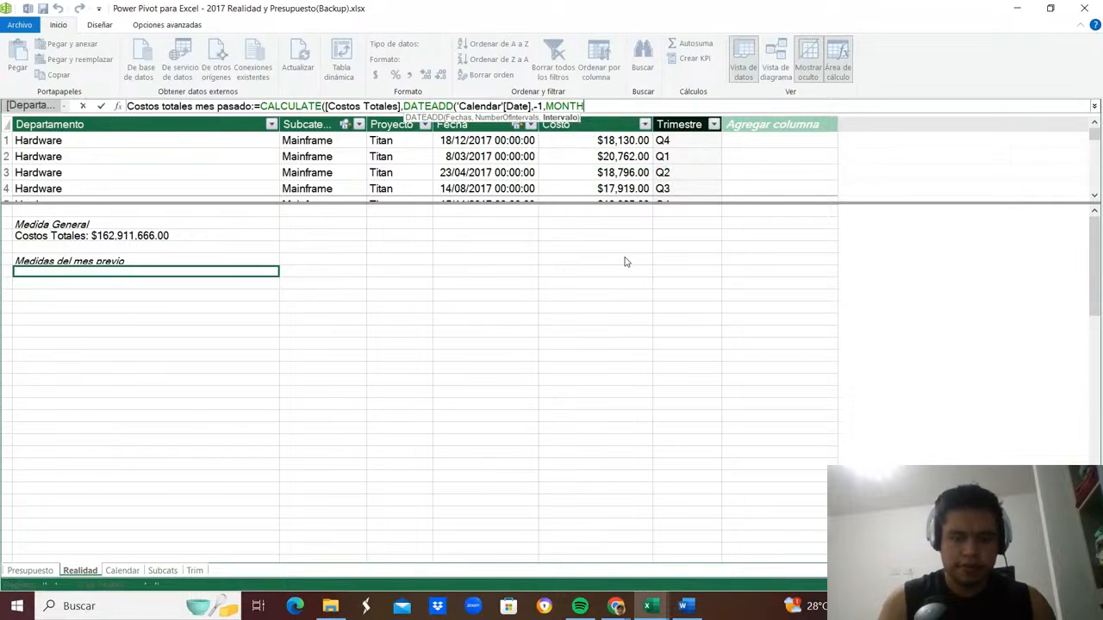
text()))
key(Return)
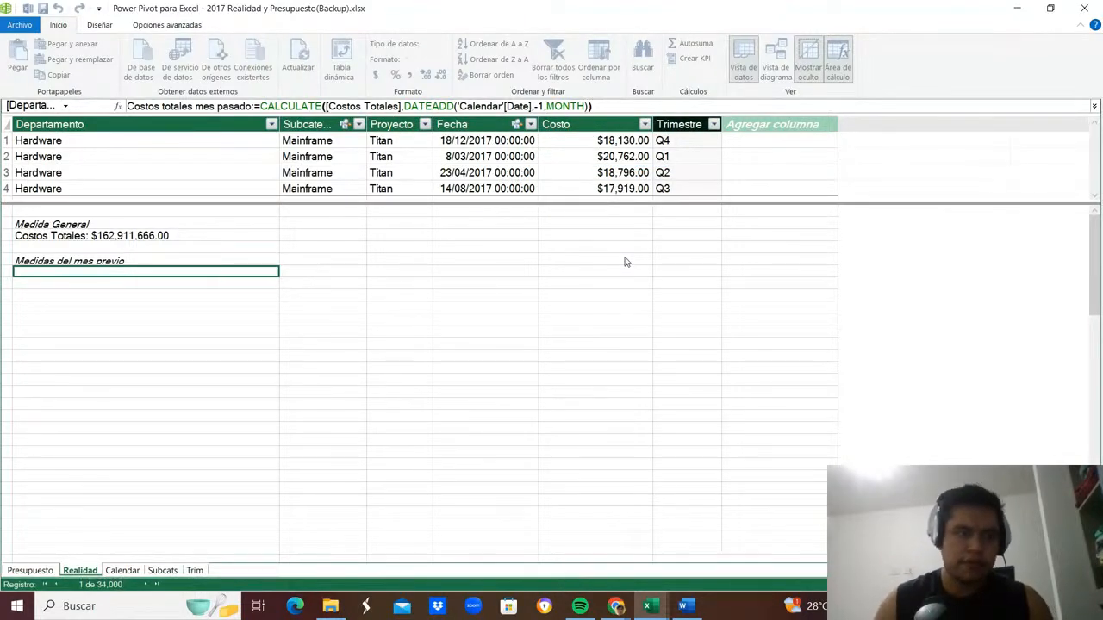
In the row below, create the measure Diferencia Mes pasado:=[Costos Totales]-[Costos totales mes pasado].
key(Down)
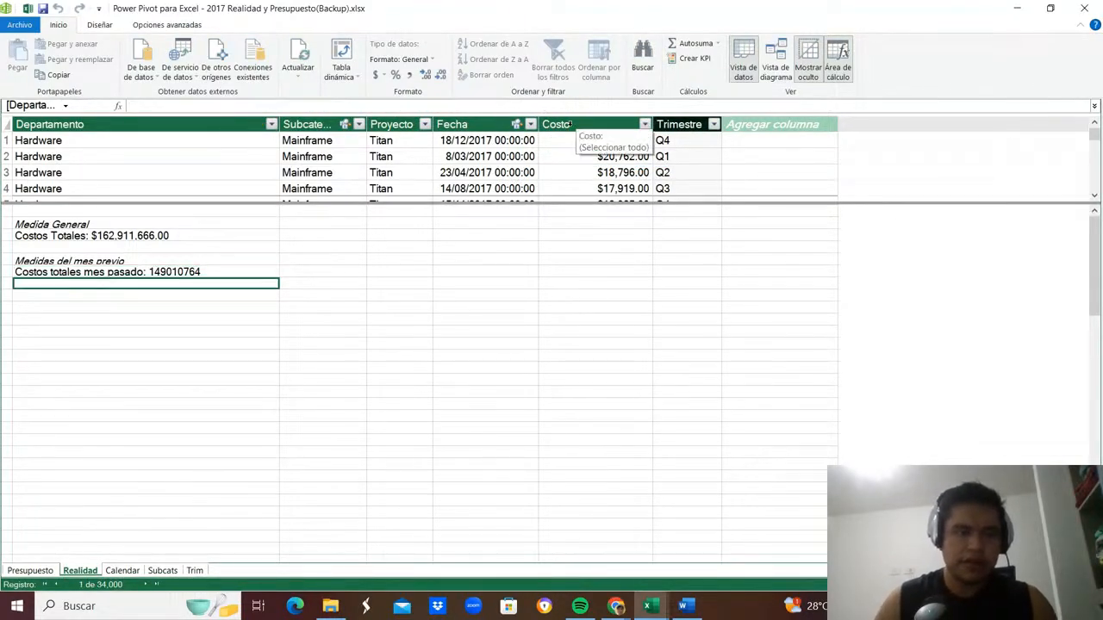
text(Diferencia)
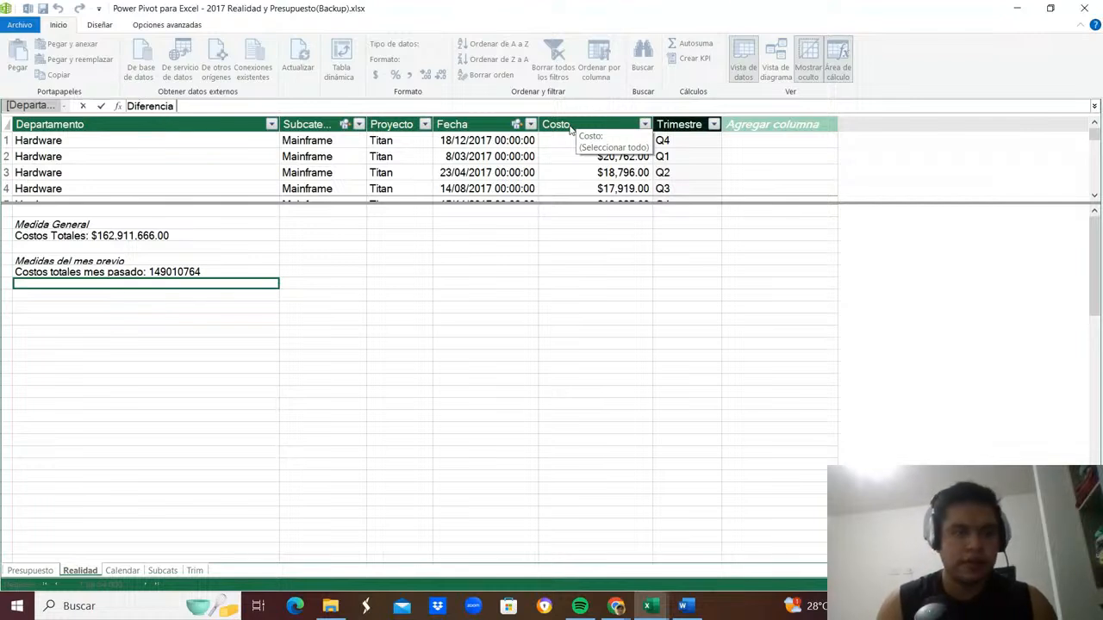
text( Mes P)
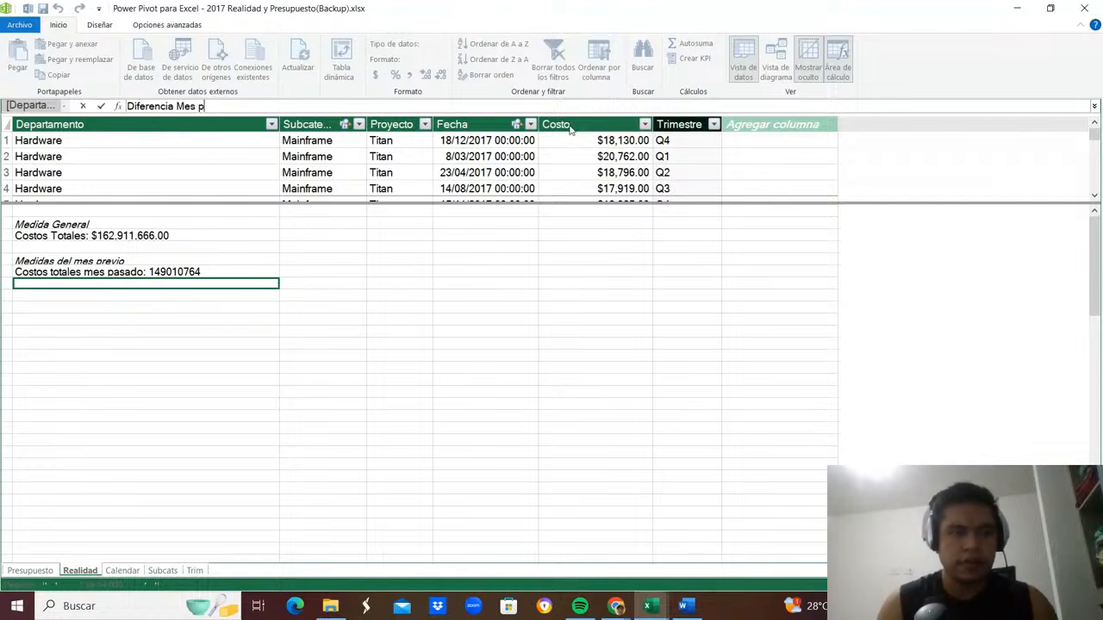
text(asado:=)
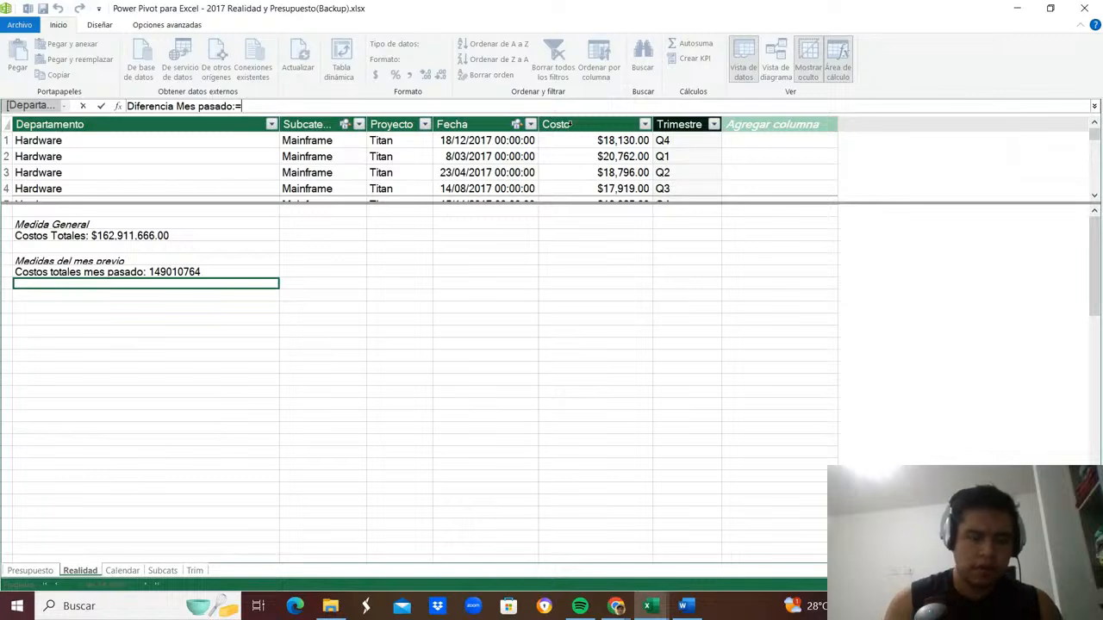
text(costos)
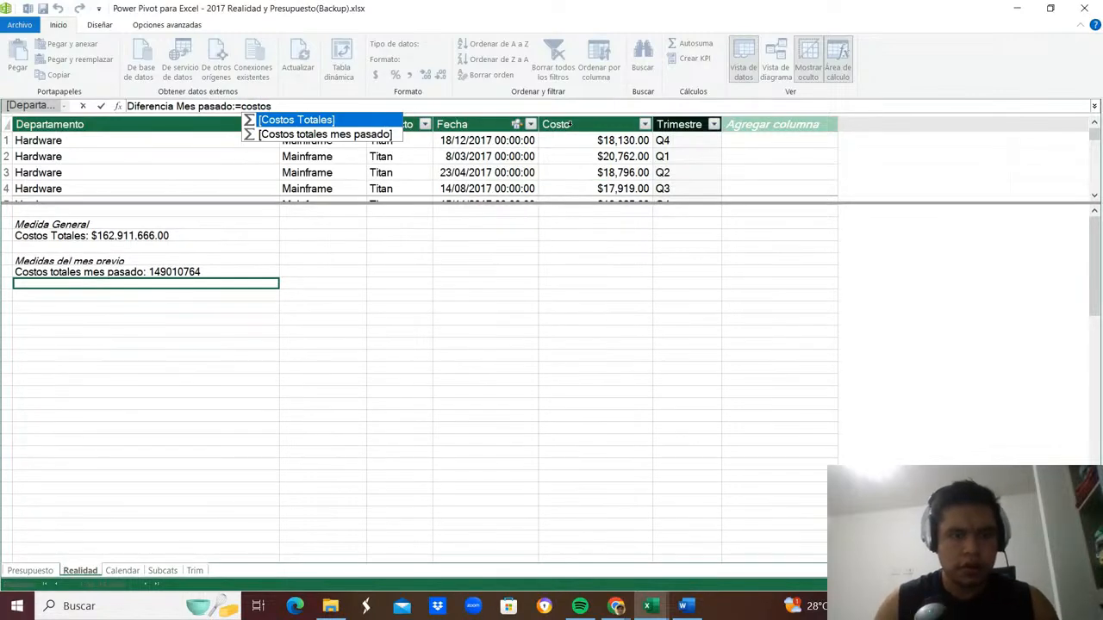
key(Tab)
text(-)
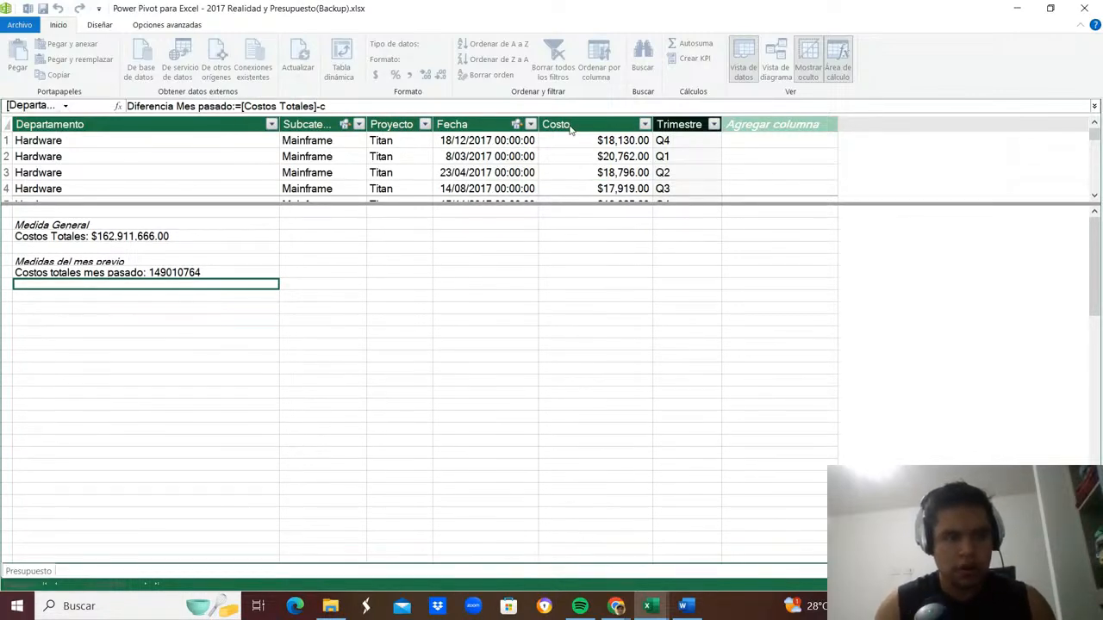
text(c)
key(BackSpace)
text(pasado)
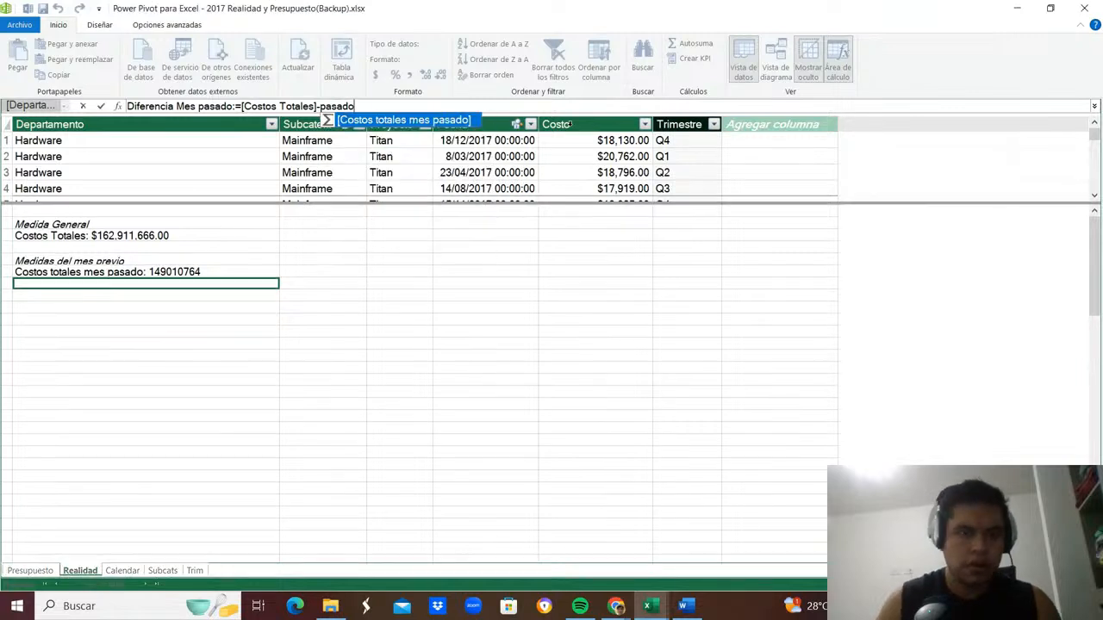
key(Tab)
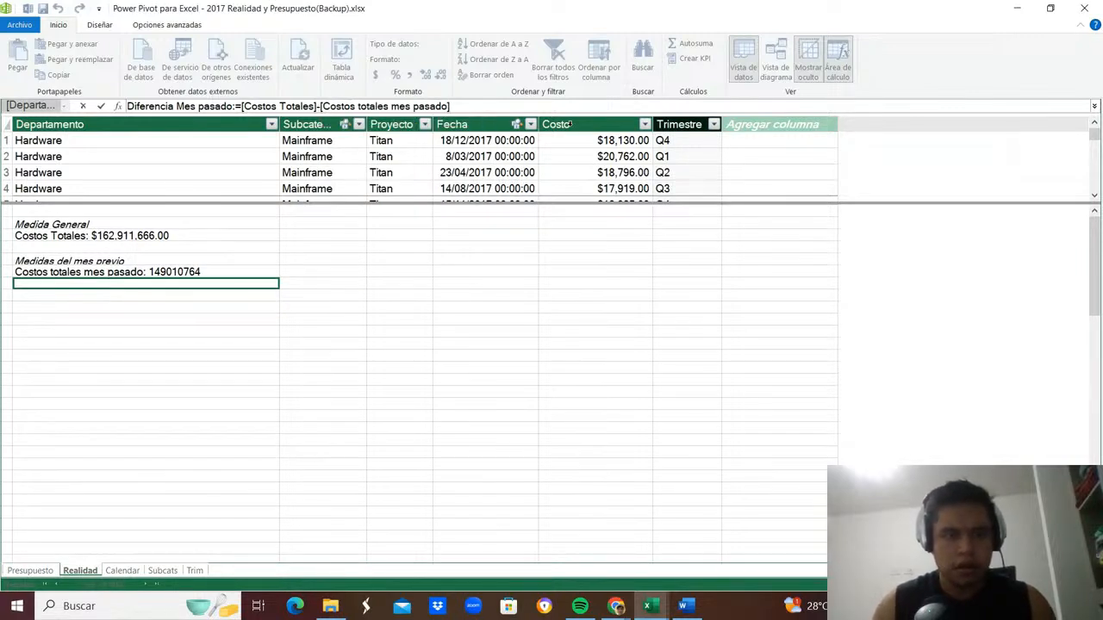
key(Return)
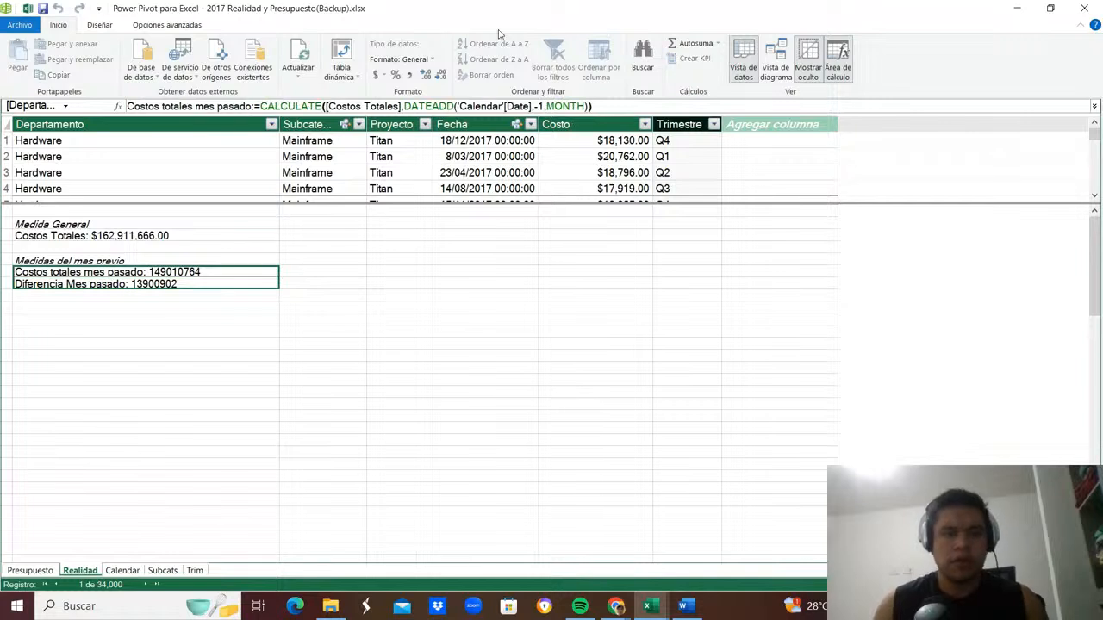
Format the Costos totales mes pasado and Diferencia Mes pasado measures as dollar currency and close the data model window.
click(385, 76)
click(405, 107)
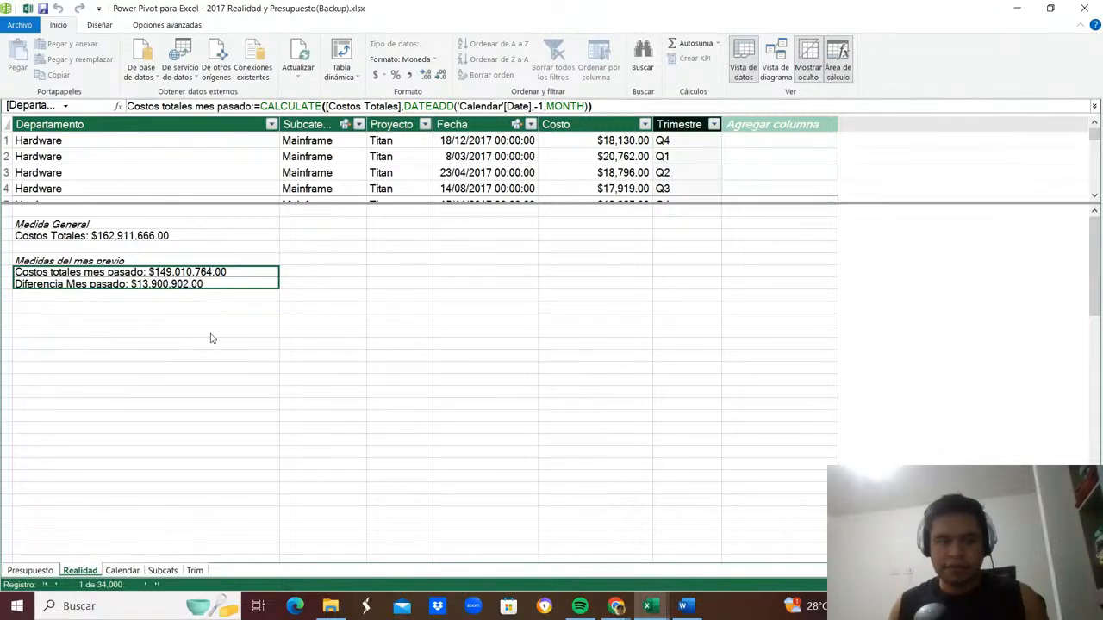
click(121, 329)
click(99, 307)
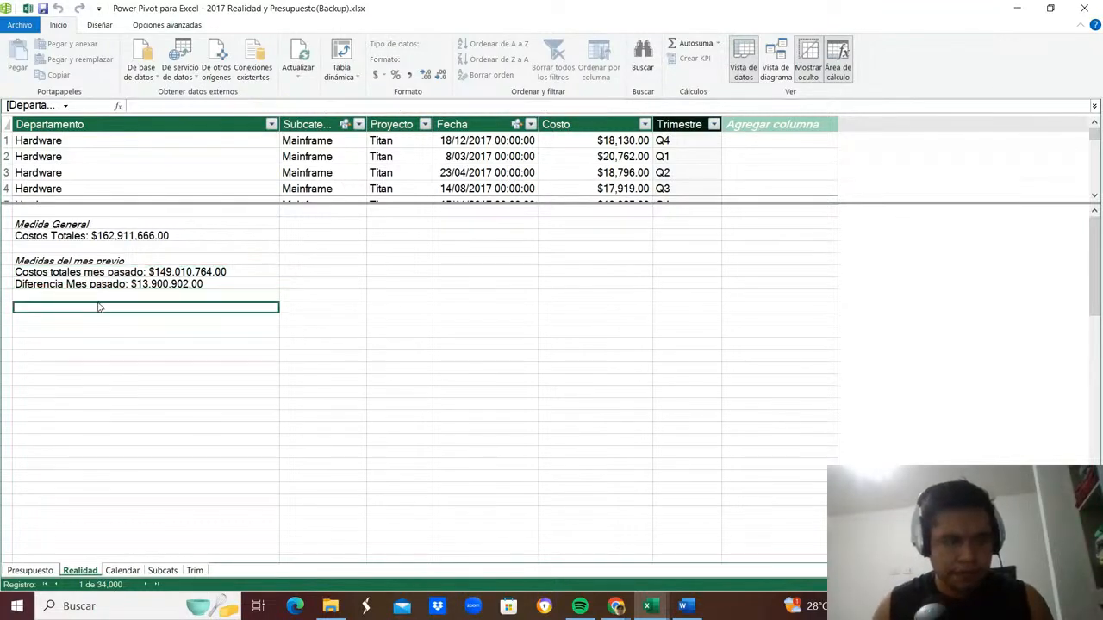
click(118, 296)
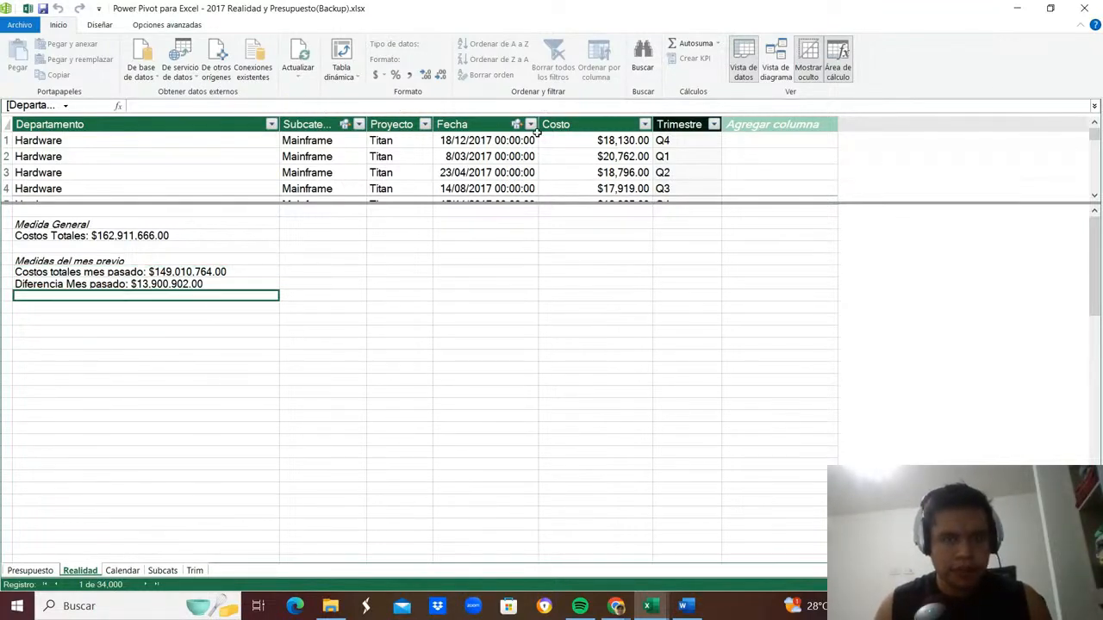
click(1092, 8)
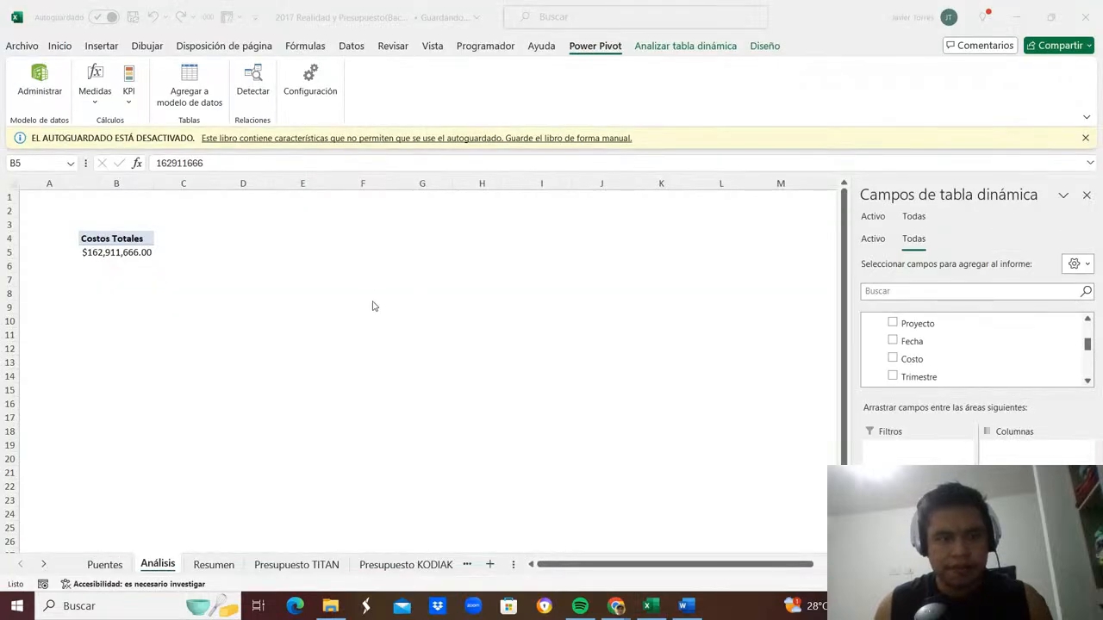
Add the Costos totales mes pasado measure from the Realidad table to the Análisis PivotTable.
click(160, 251)
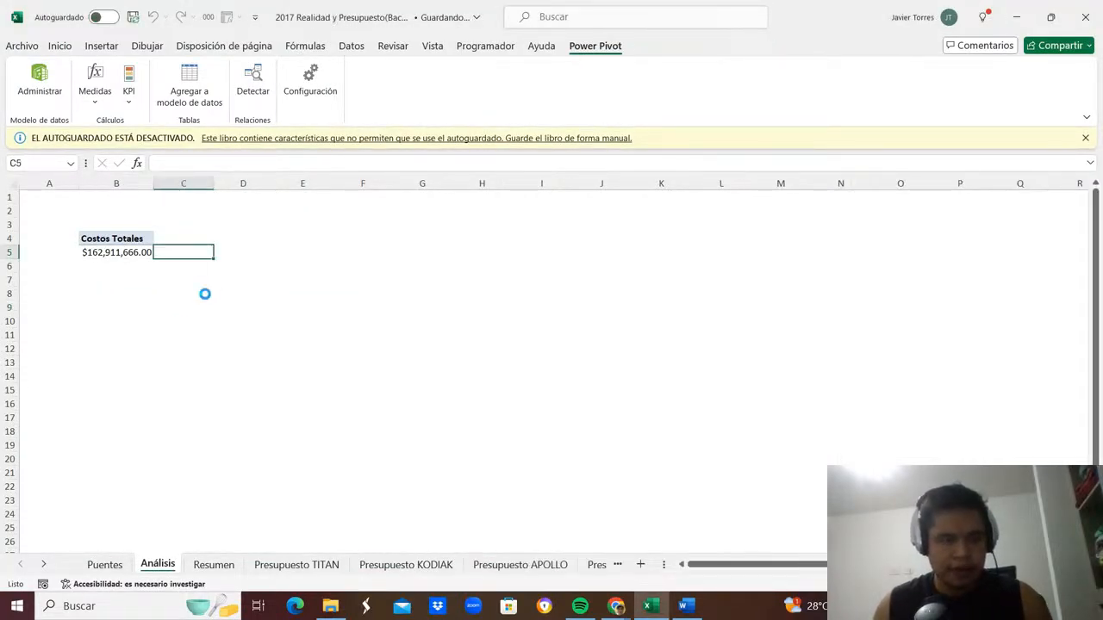
click(124, 252)
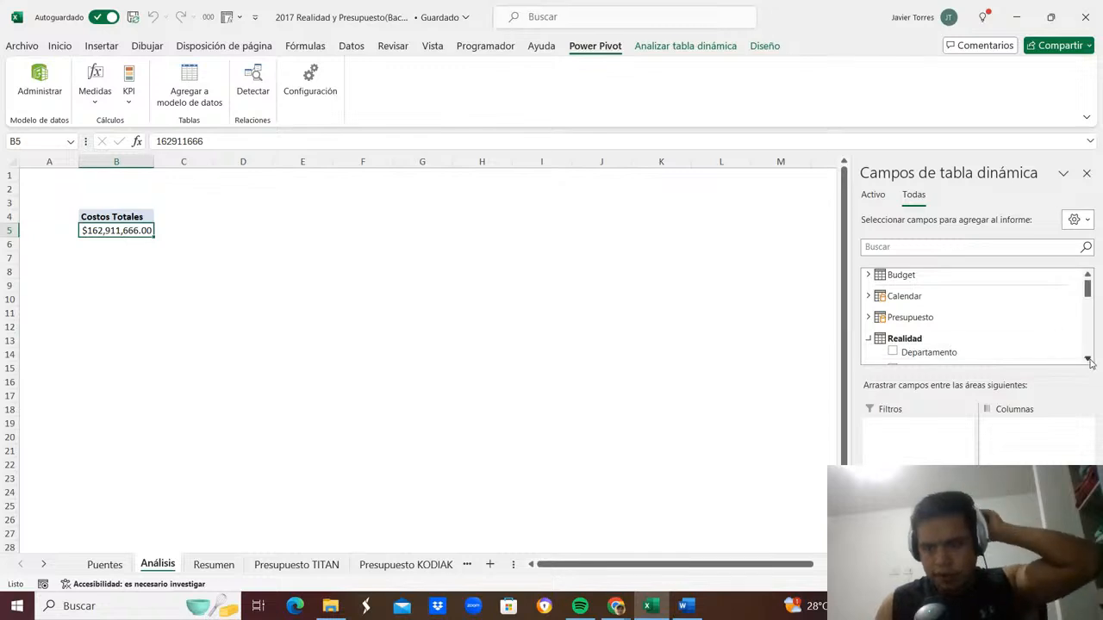
scroll(1088, 359, down, 2)
scroll(1089, 362, down, 5)
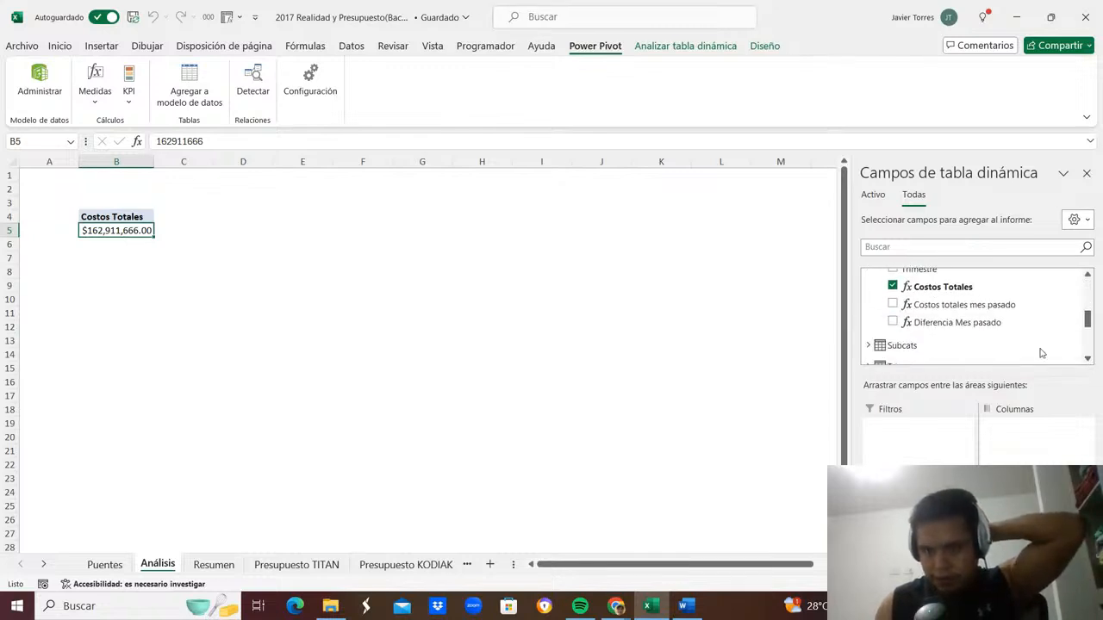
click(891, 304)
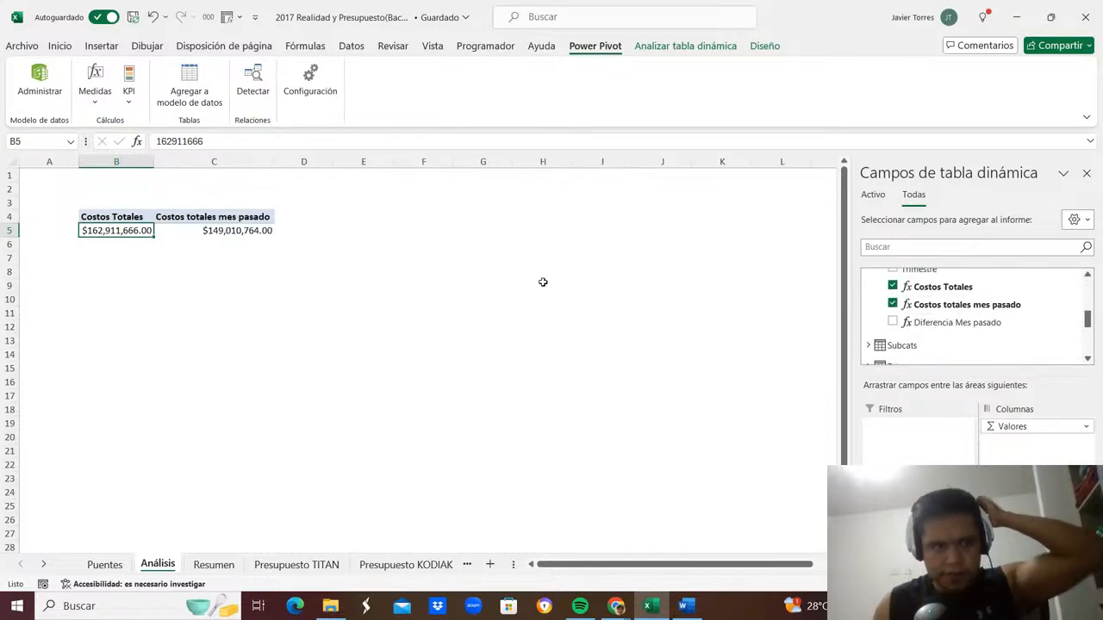
Insert a PivotTable from the data model at B8 of Análisis and add Realidad's Diferencia Mes pasado measure.
click(206, 269)
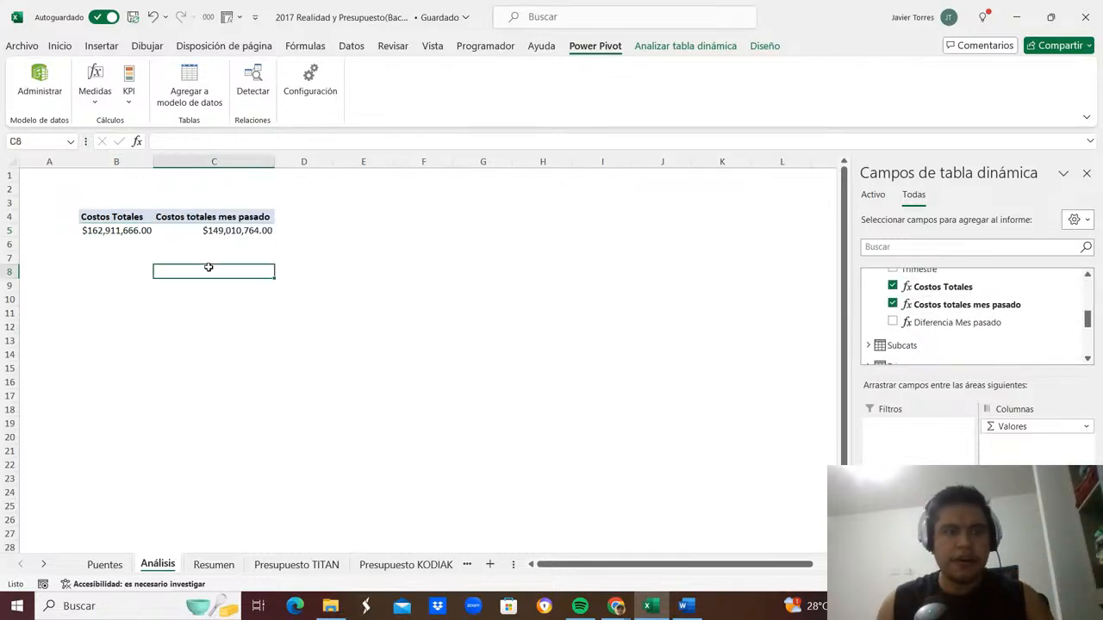
click(125, 228)
click(77, 260)
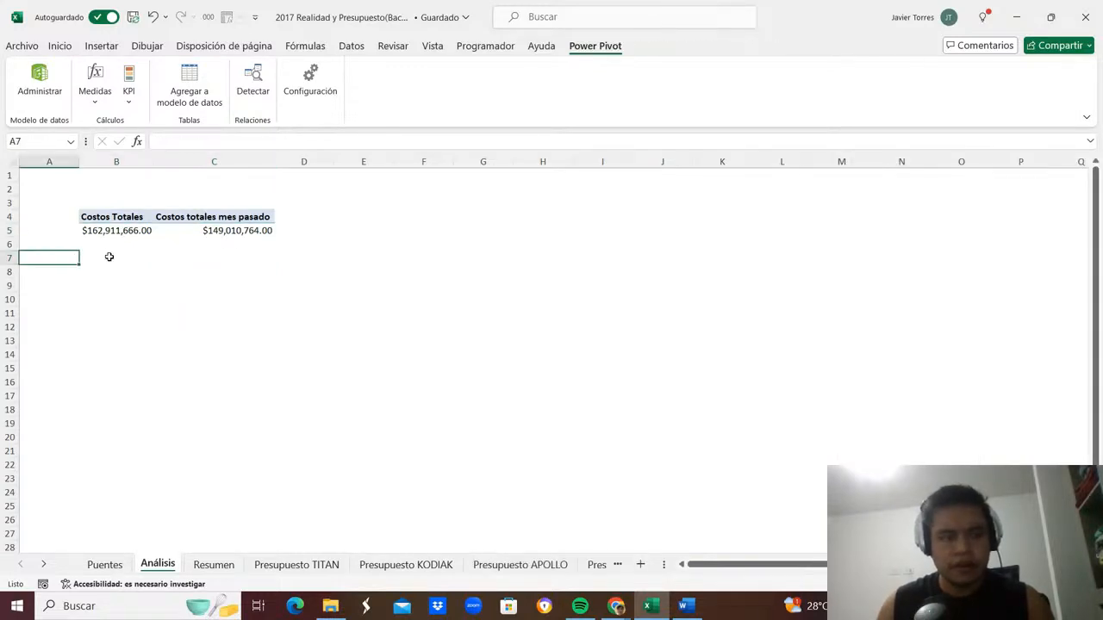
click(112, 259)
click(113, 268)
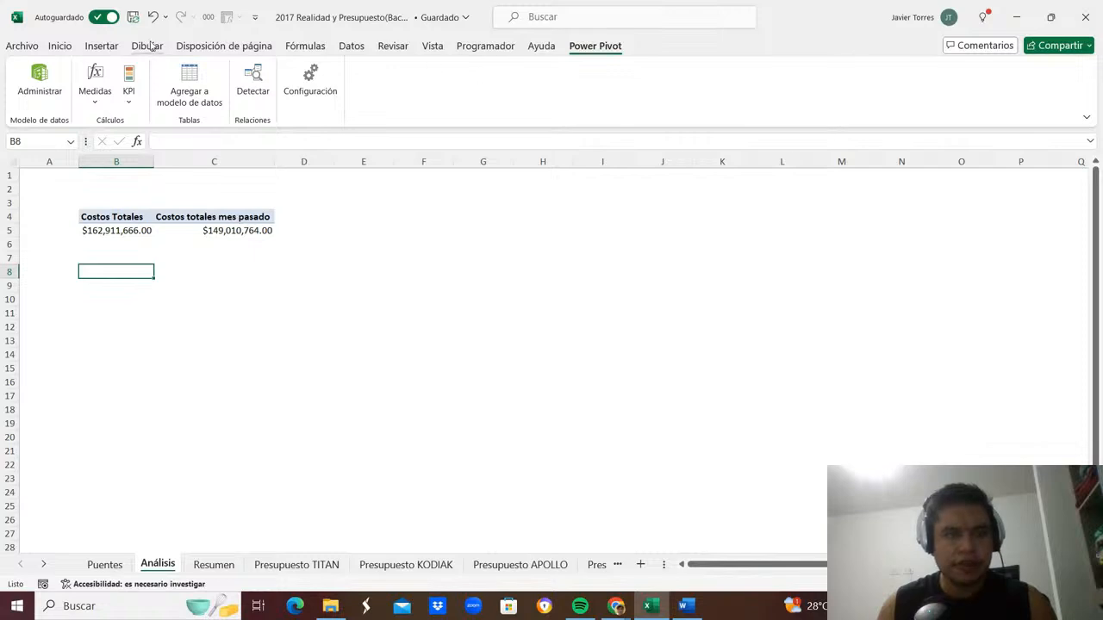
click(147, 45)
click(101, 46)
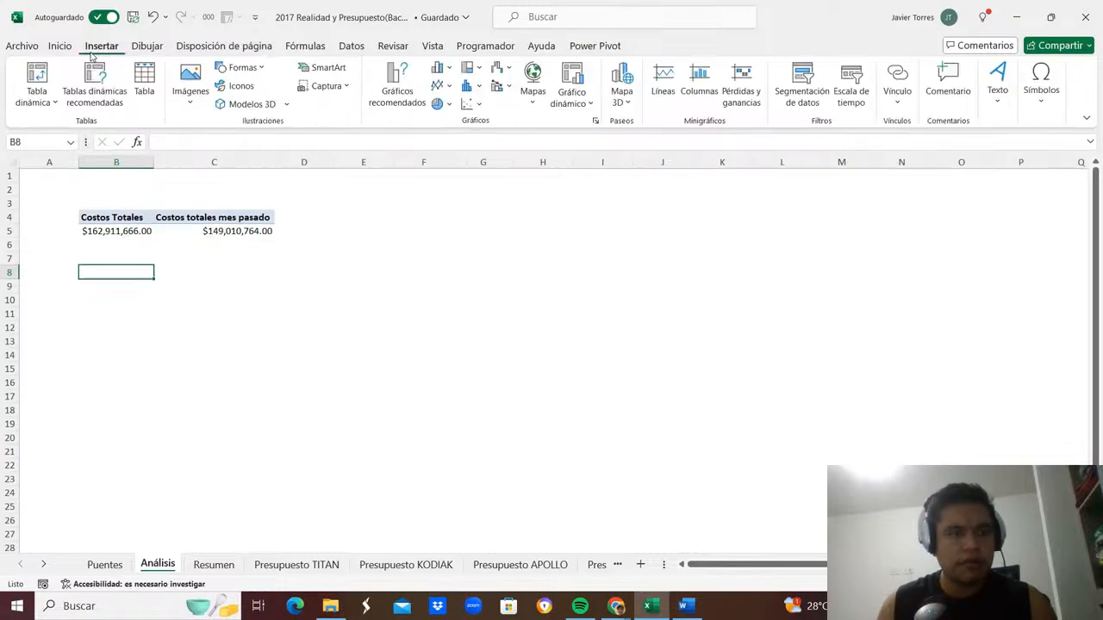
click(36, 99)
click(68, 169)
key(Return)
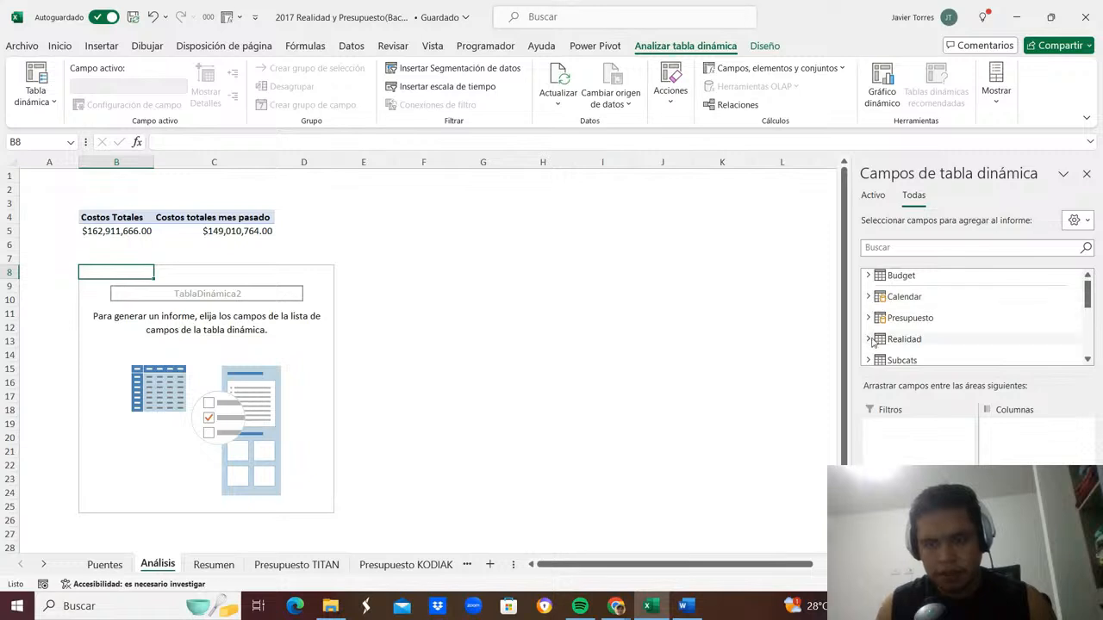
click(869, 340)
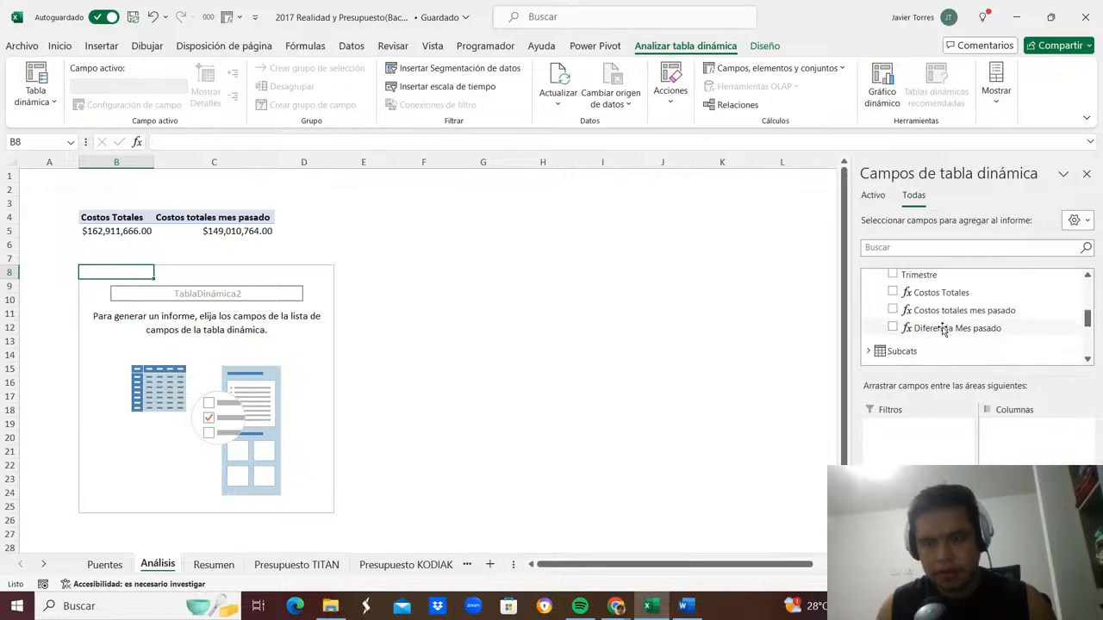
click(960, 328)
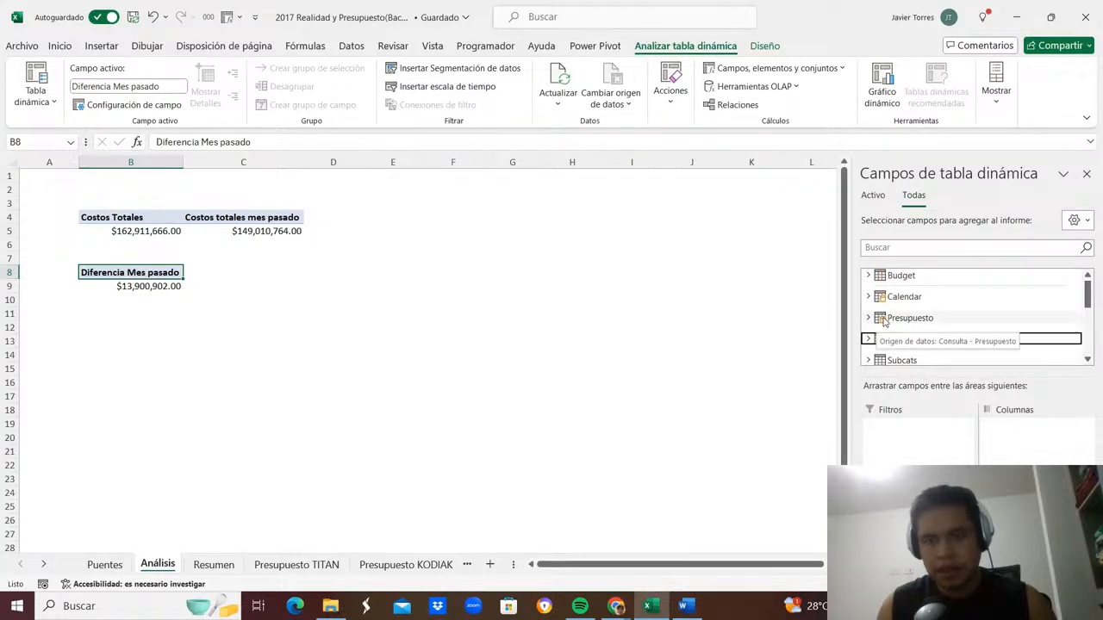
Try Subcategoría from the Subcats table as the row field of the difference PivotTable, and remove it again.
click(869, 326)
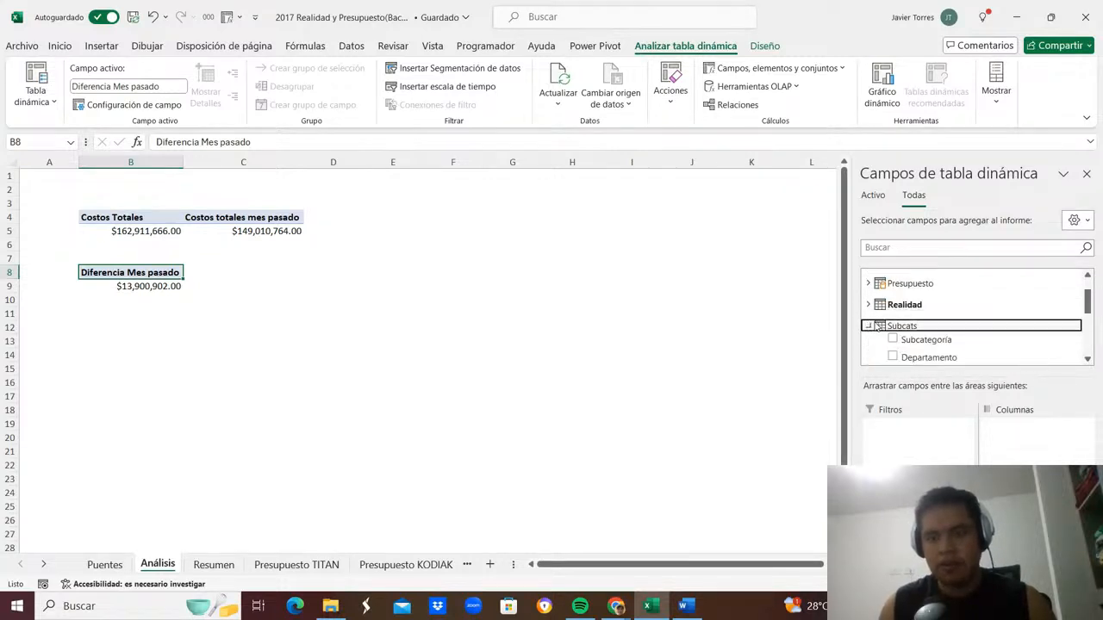
click(929, 341)
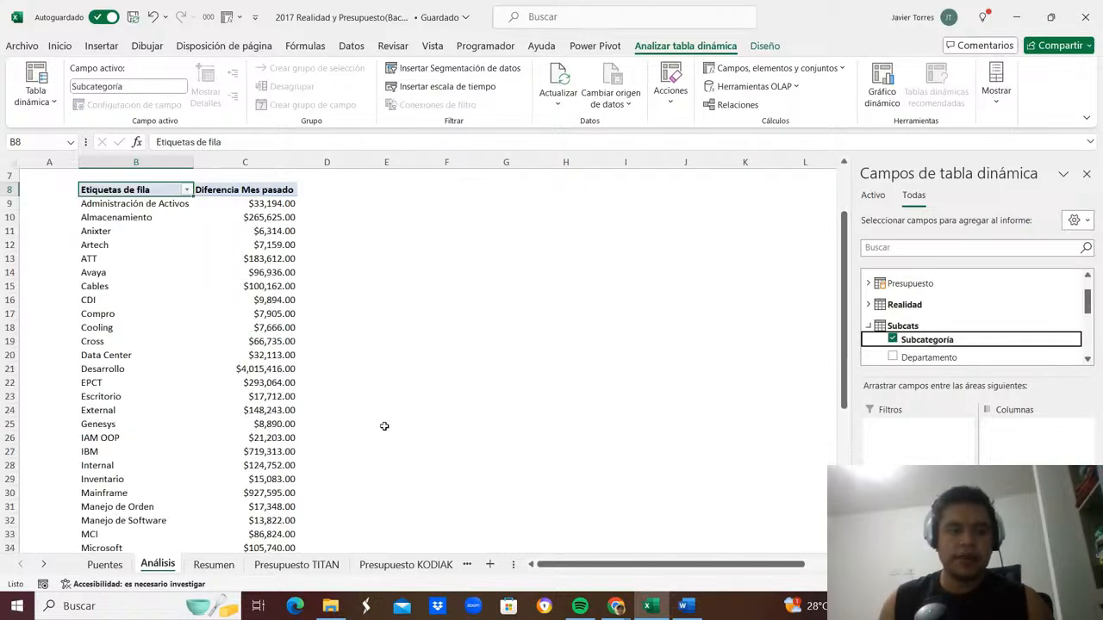
scroll(397, 474, down, 2)
scroll(517, 512, up, 4)
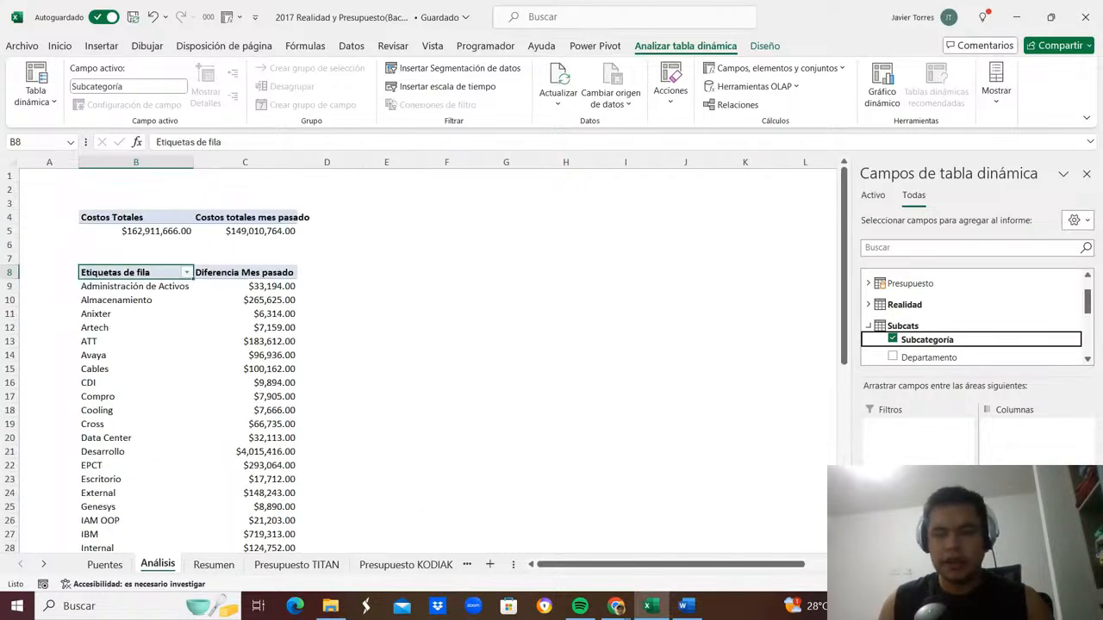
drag(927, 340, 763, 460)
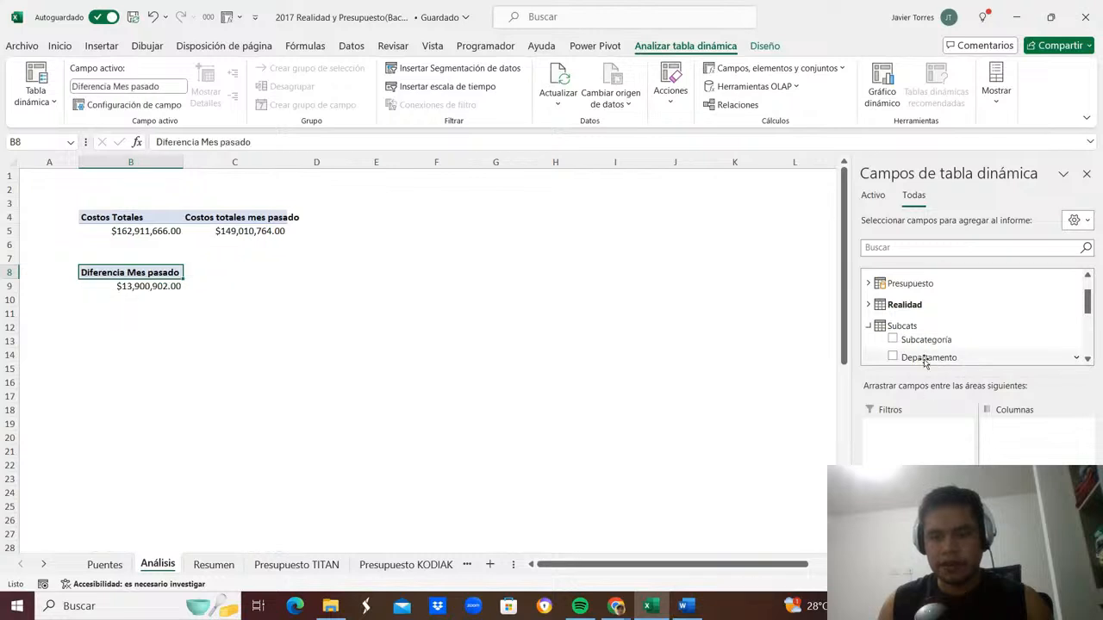
Break the Diferencia Mes pasado PivotTable down by Departamento from the Subcats table as rows.
drag(926, 357, 924, 533)
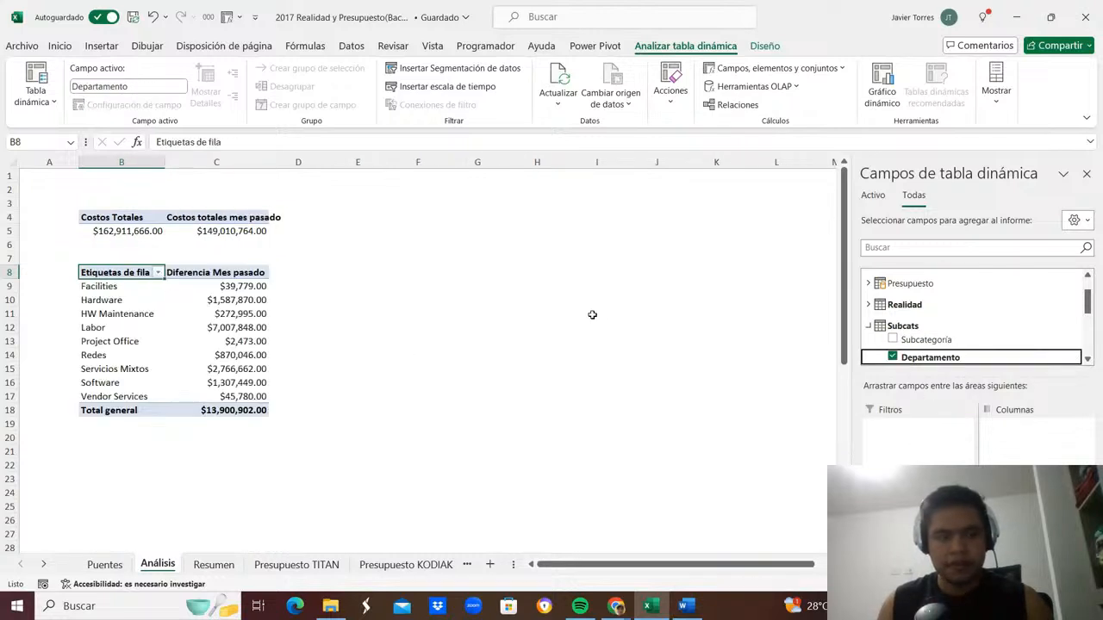
click(488, 333)
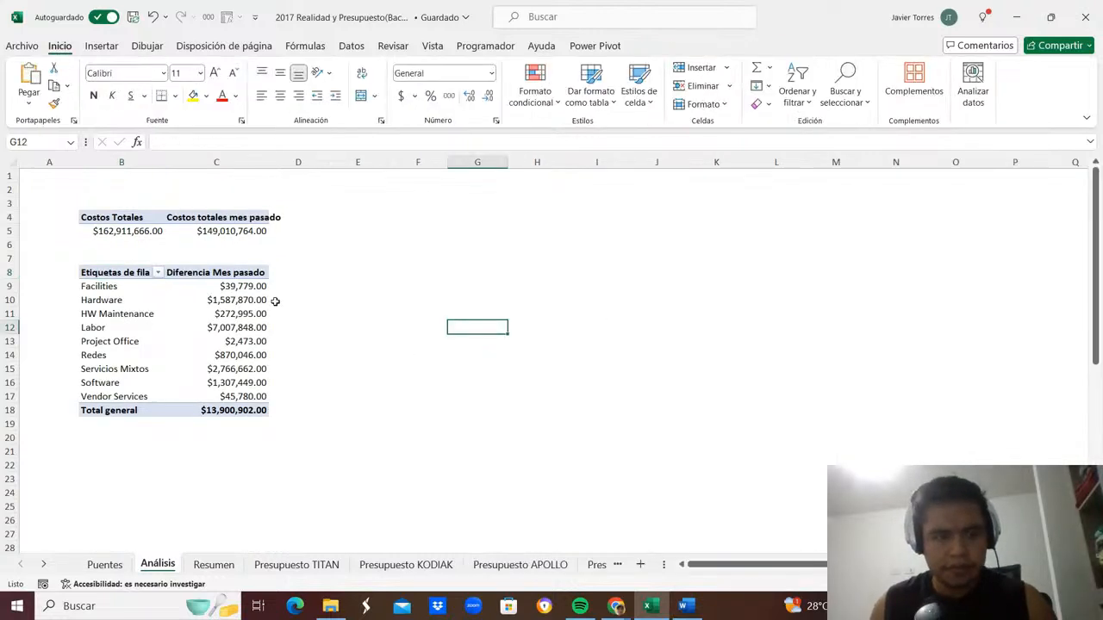
click(252, 311)
click(250, 288)
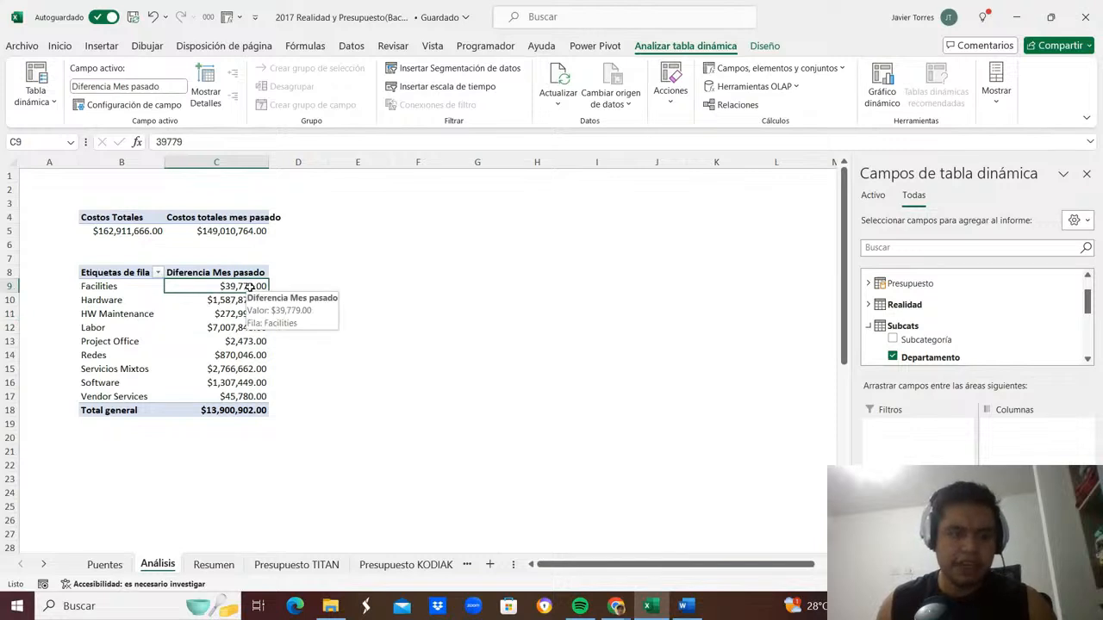
Enter a check formula in E5 subtracting Costos totales mes pasado from Costos Totales, in number format with two decimals.
click(297, 229)
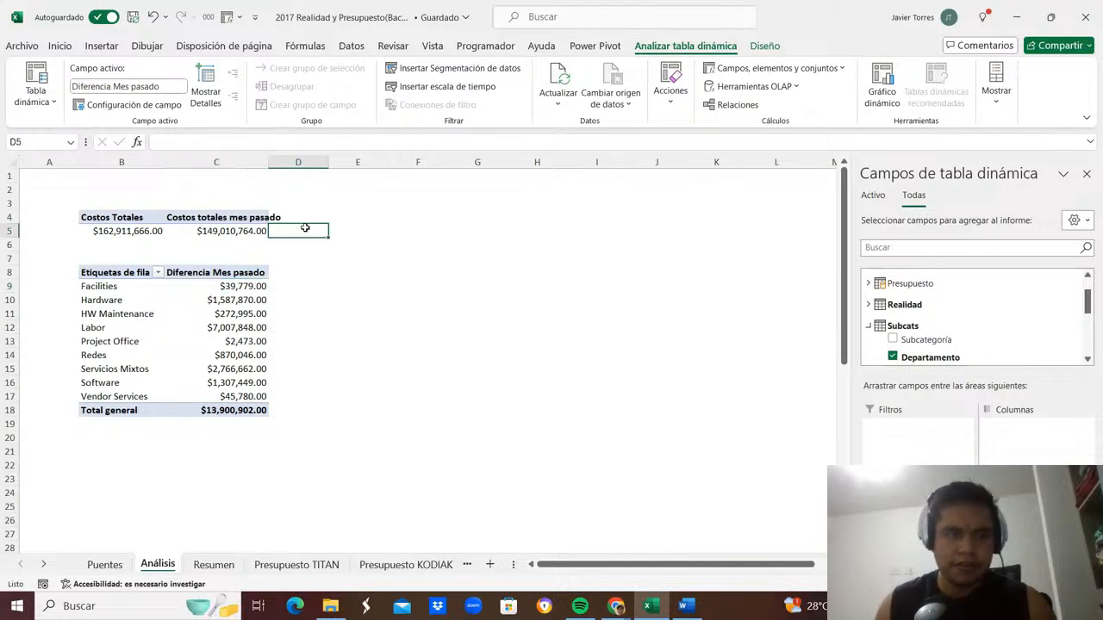
key(Right)
text(+)
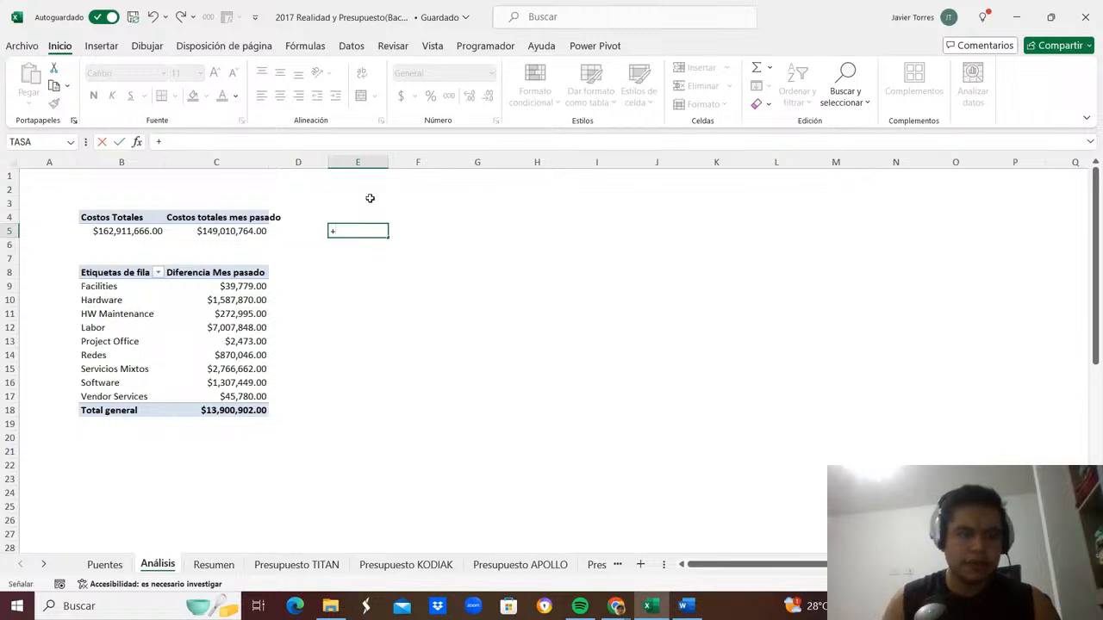
key(Left)
key(Left)
key(Left)
text(-)
key(Left)
key(Left)
key(Left)
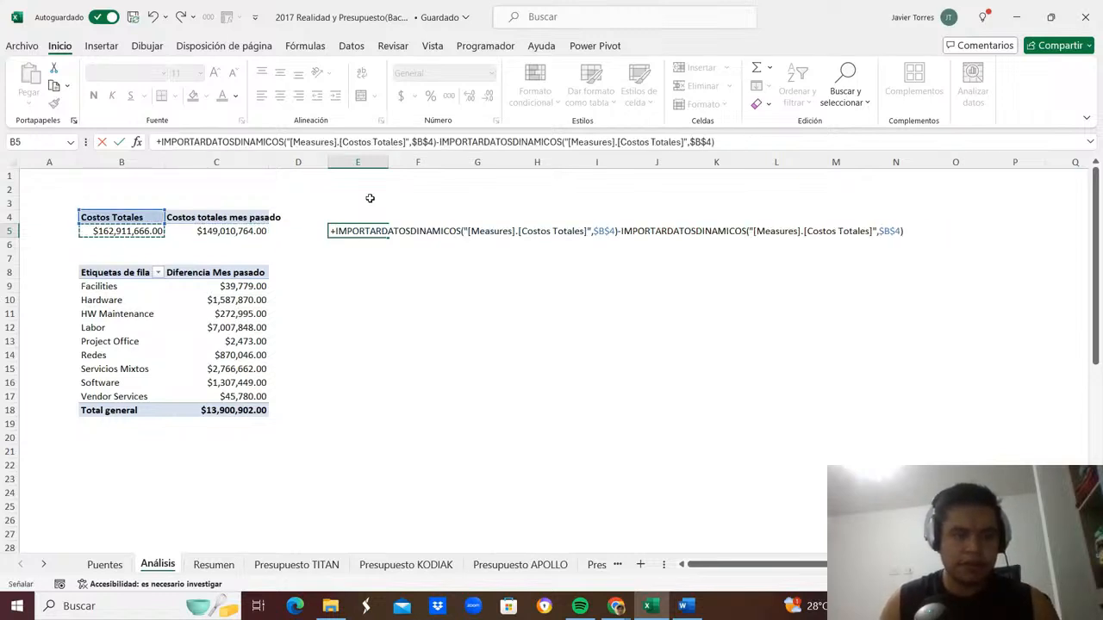
key(Right)
text(.)
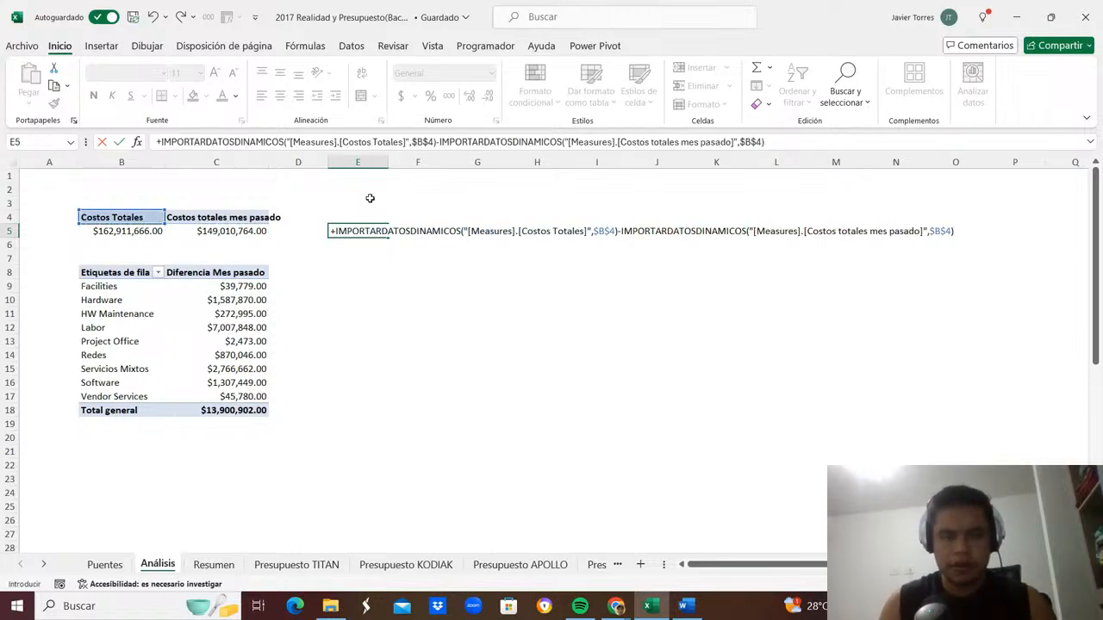
key(Return)
key(Up)
key(ctrl+shift+1)
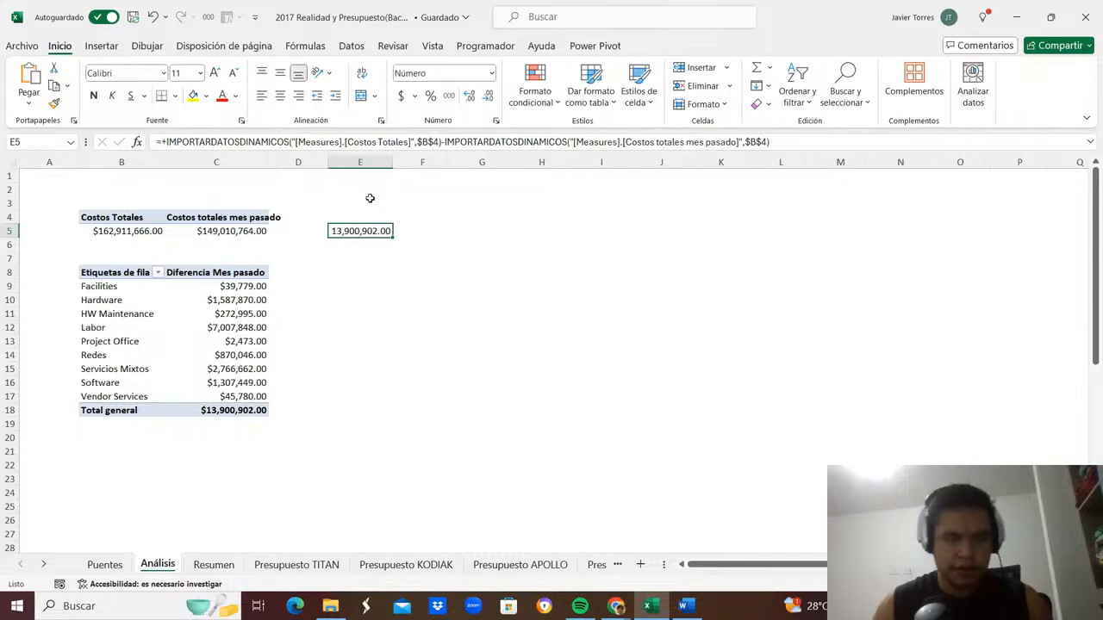
Clear the check formula from E5 and return to the Diferencia Mes pasado PivotTable.
key(Delete)
key(Left)
key(Left)
key(Down)
key(Down)
key(Down)
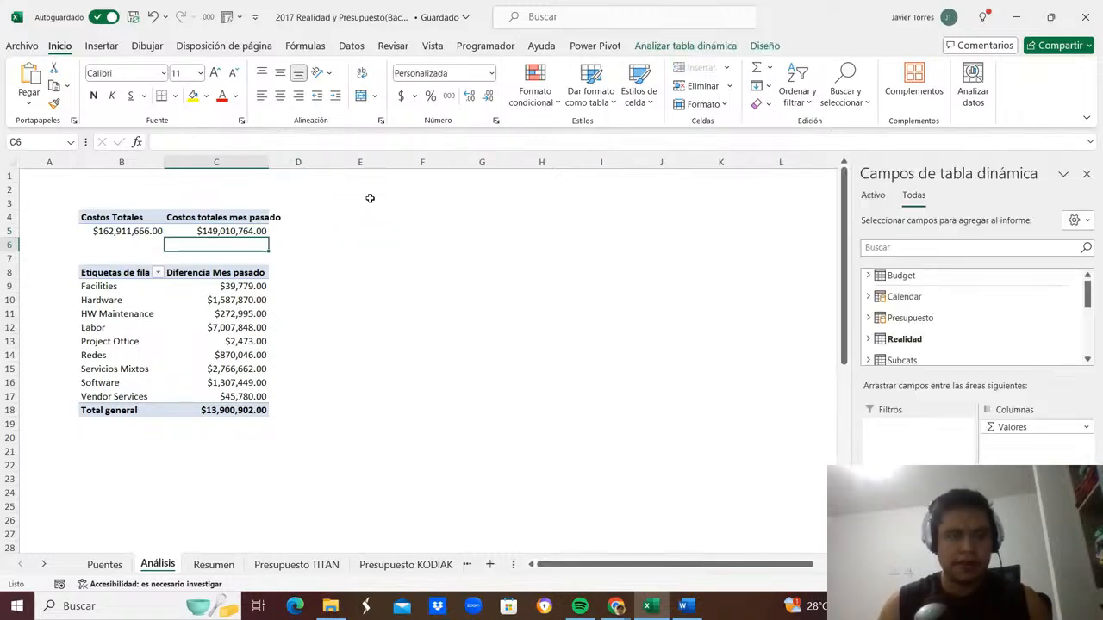
key(Down)
key(Down)
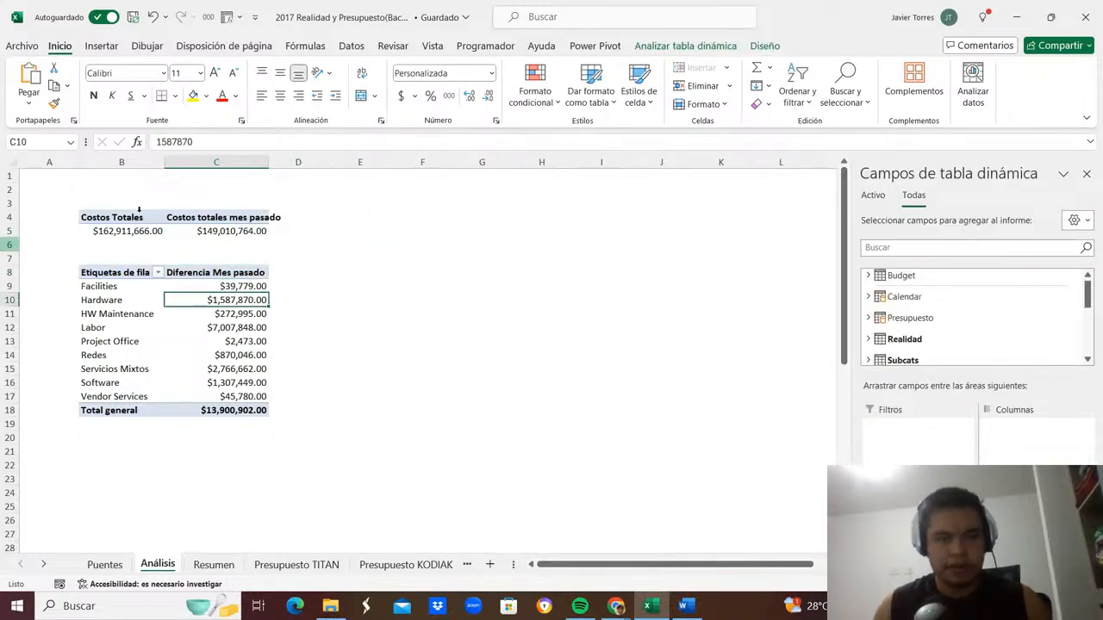
Insert a slicer for Month from the Calendar table's Date Hierarchy on the Costos Totales PivotTable.
click(197, 225)
click(685, 46)
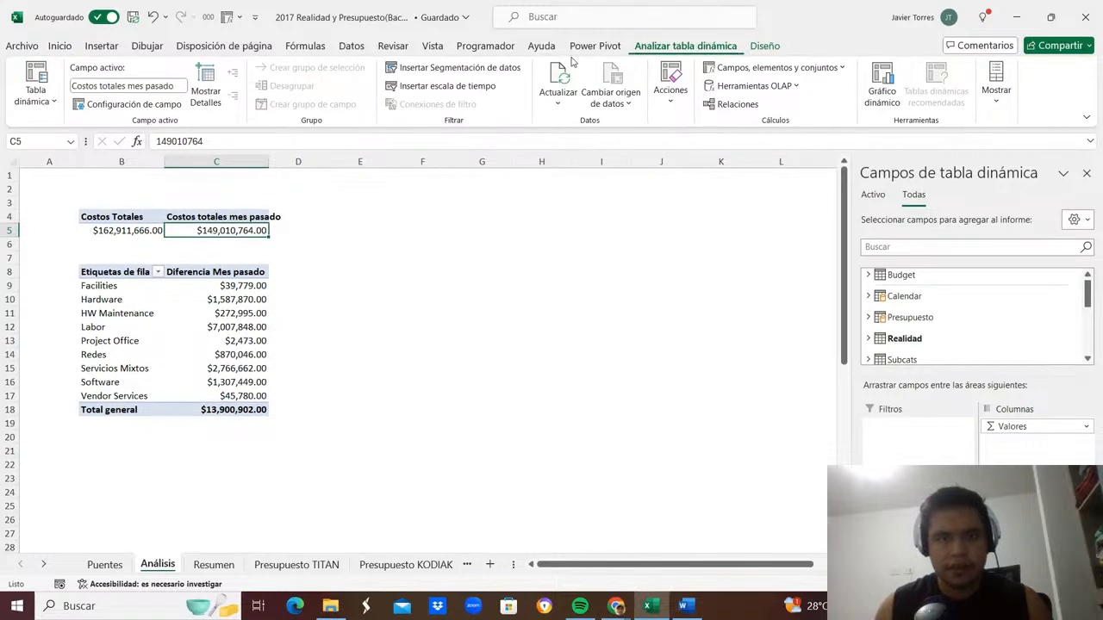
click(450, 68)
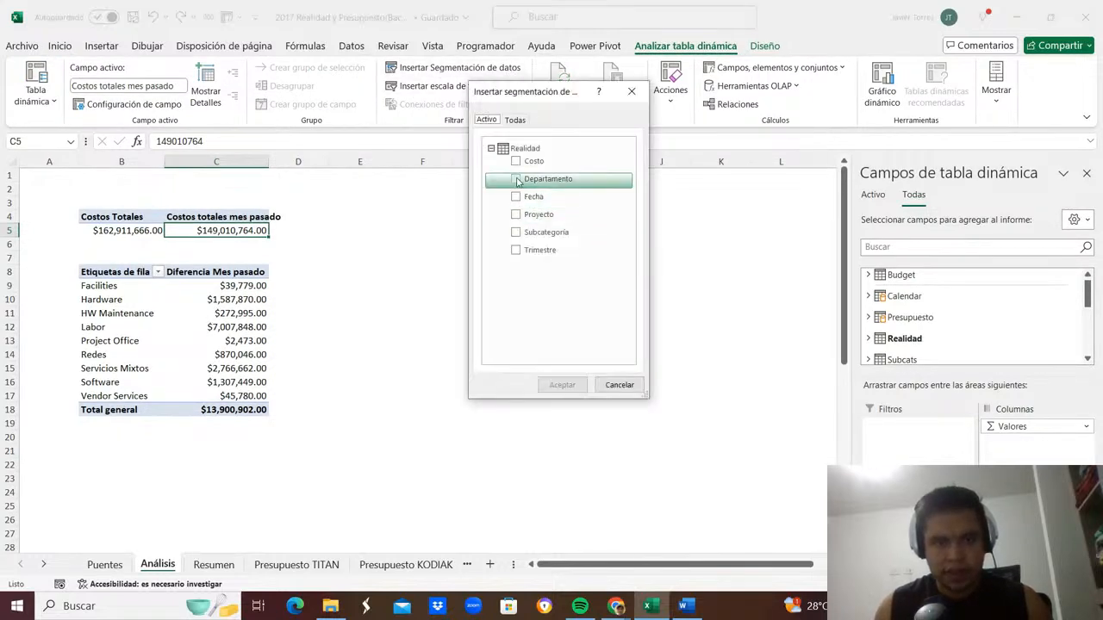
click(517, 123)
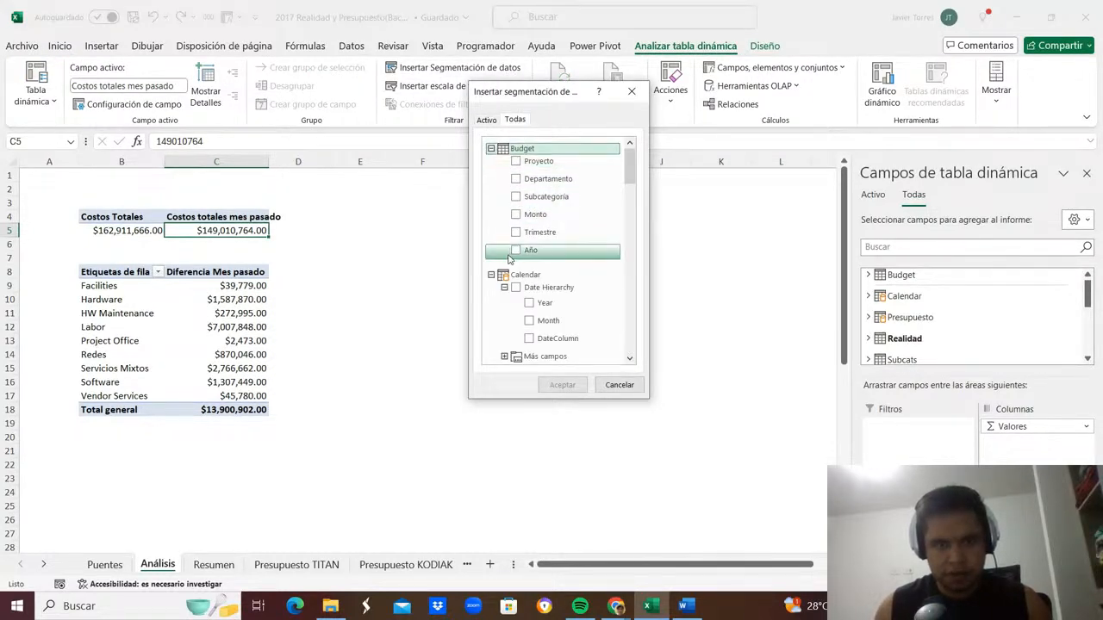
click(529, 320)
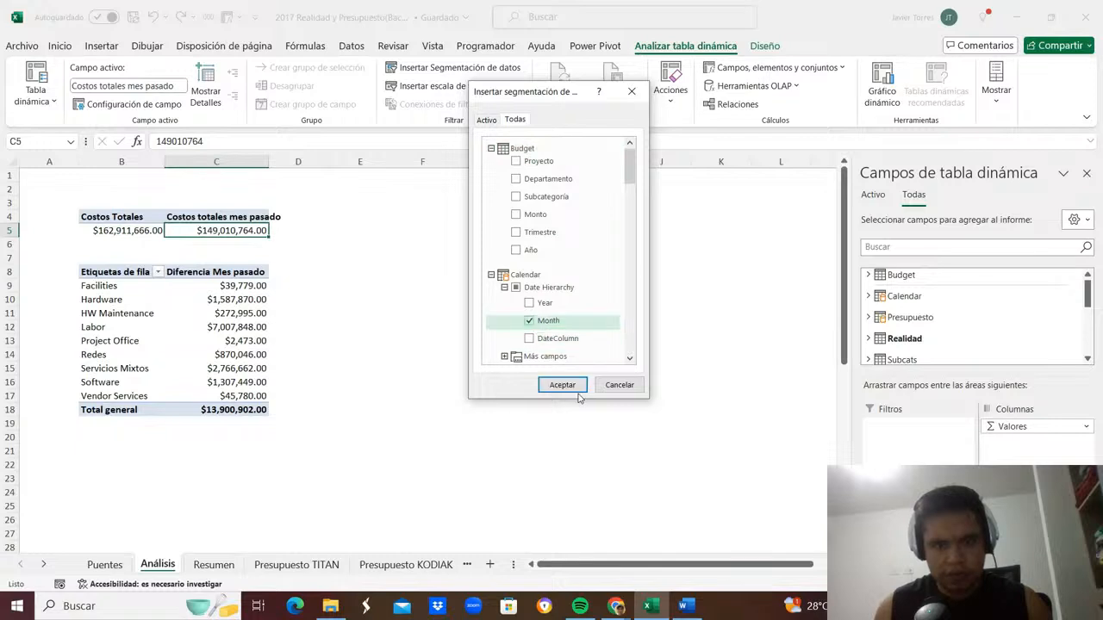
click(561, 385)
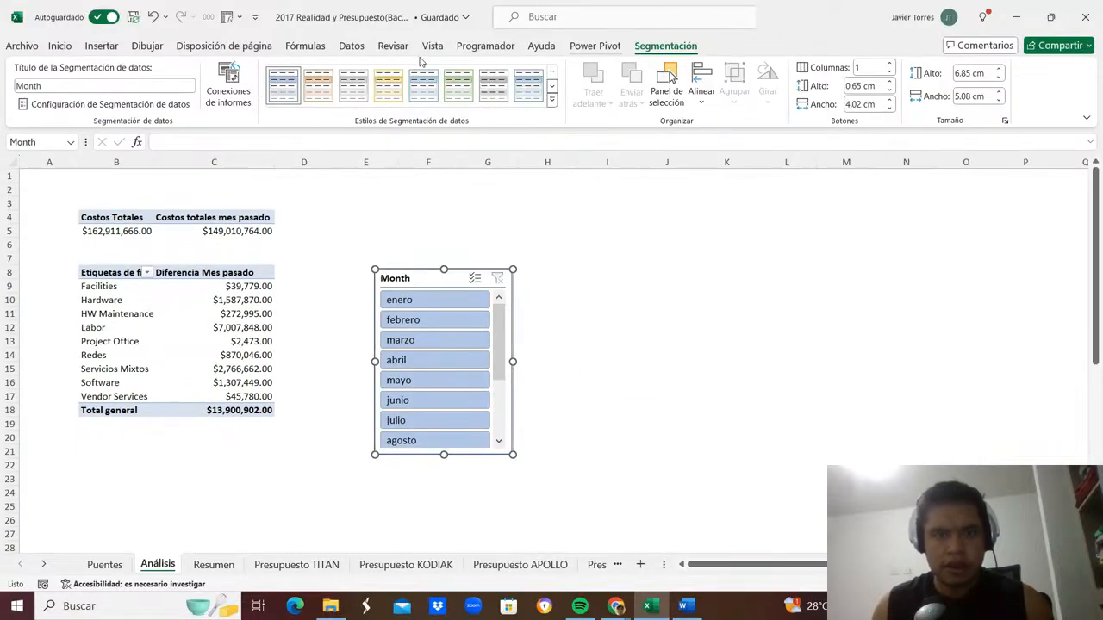
Apply the light green style to the Month slicer and make it slightly taller.
click(462, 88)
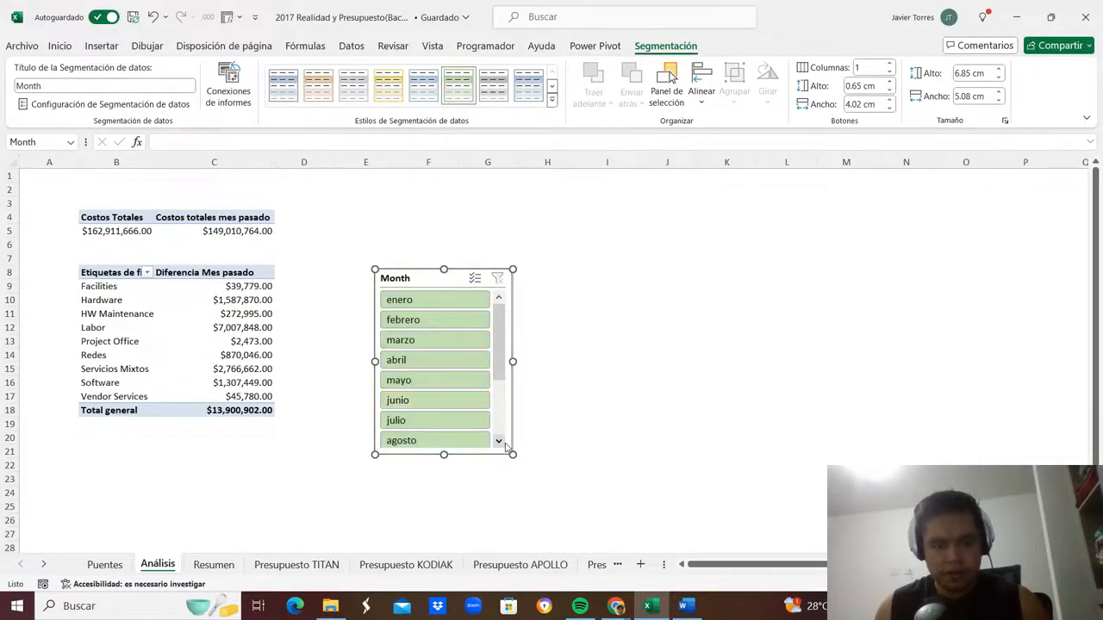
drag(512, 452, 513, 462)
key(Escape)
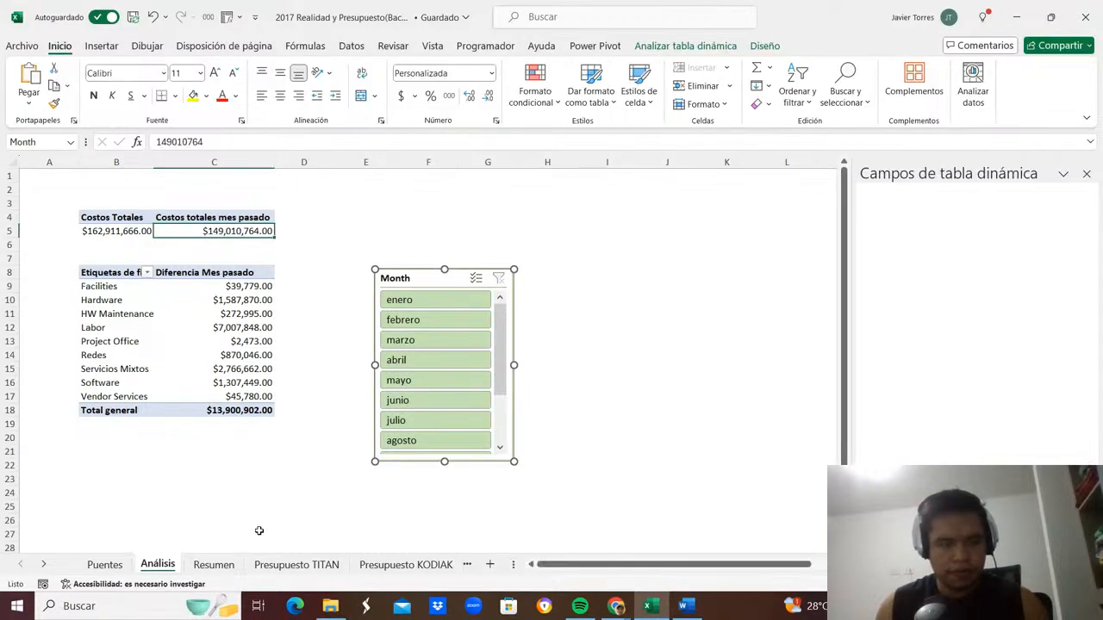
Paste the Month slicer at L4 of the Puentes sheet, filter it to enero and position it beside the QtD vs QtD block.
click(104, 564)
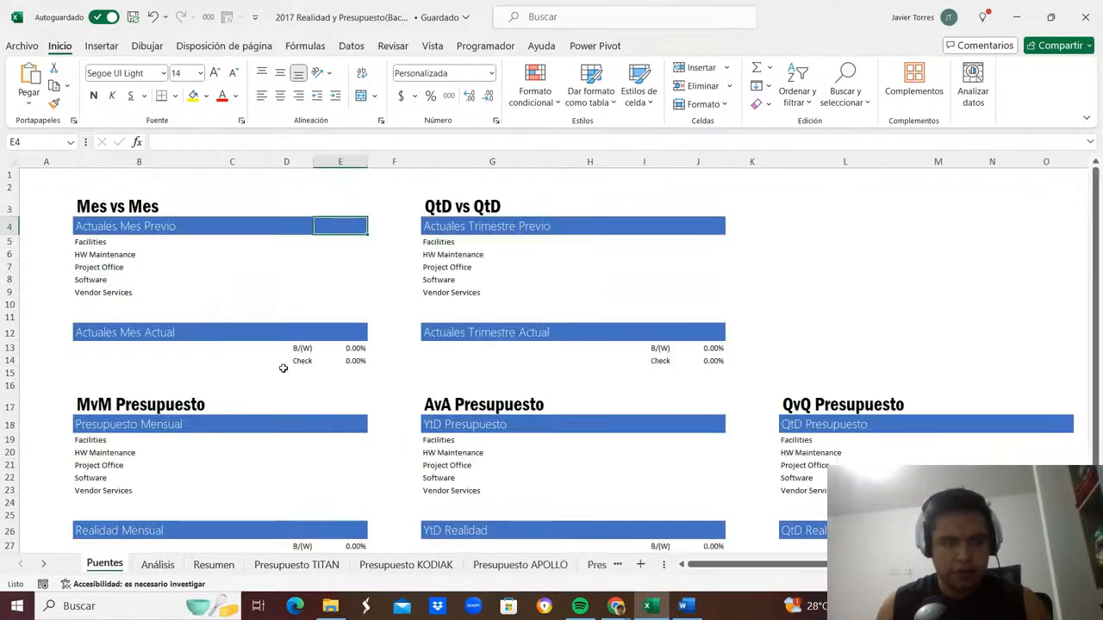
click(864, 229)
key(ctrl+v)
click(855, 244)
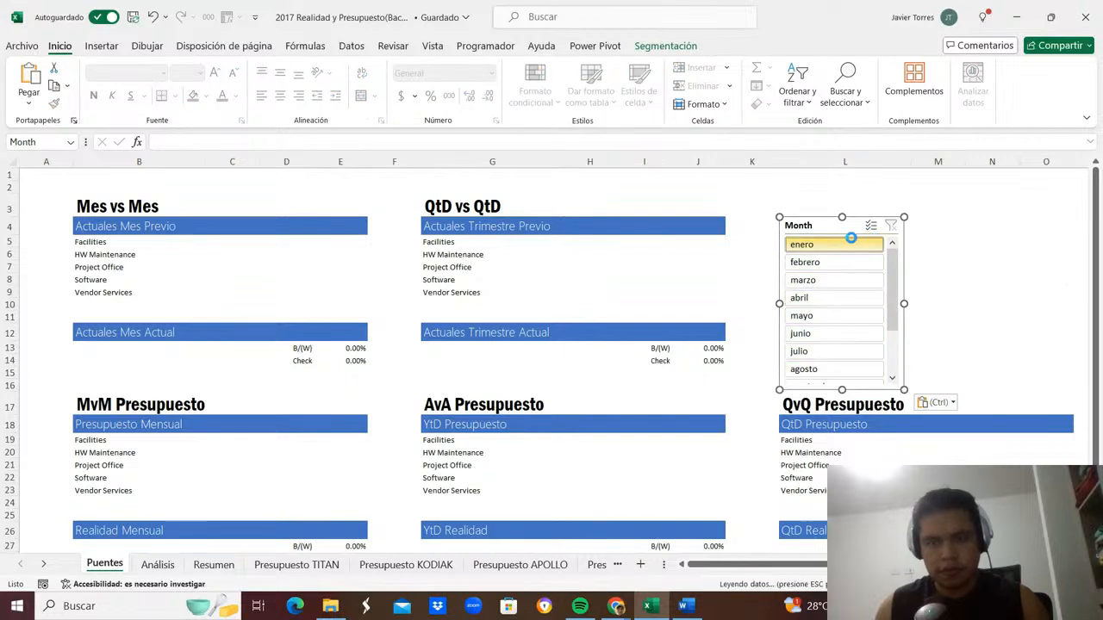
drag(853, 229, 839, 217)
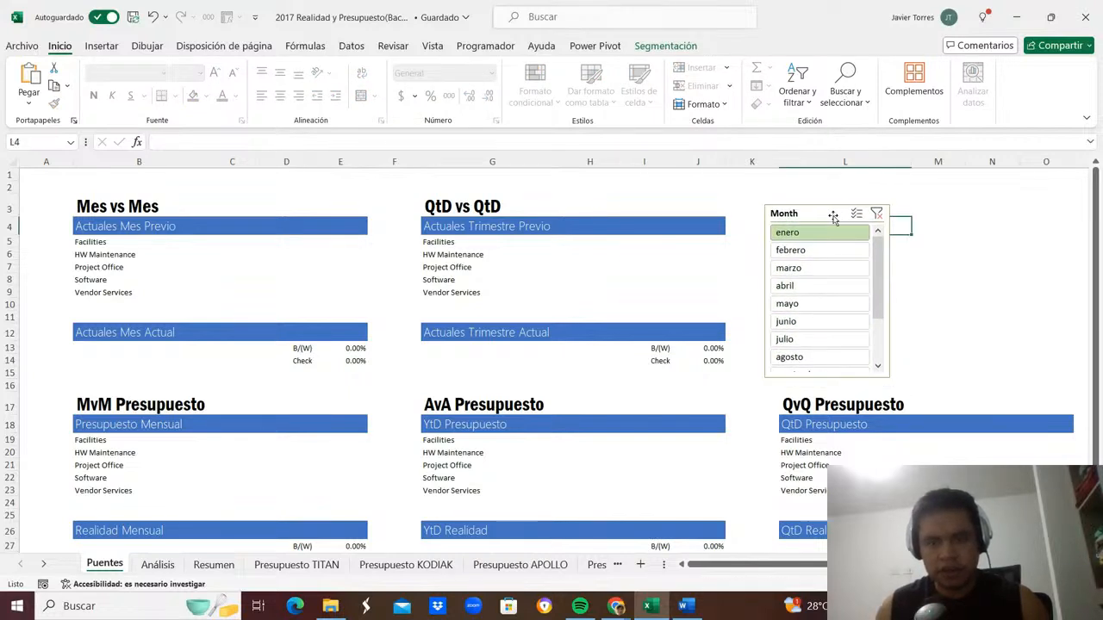
click(898, 223)
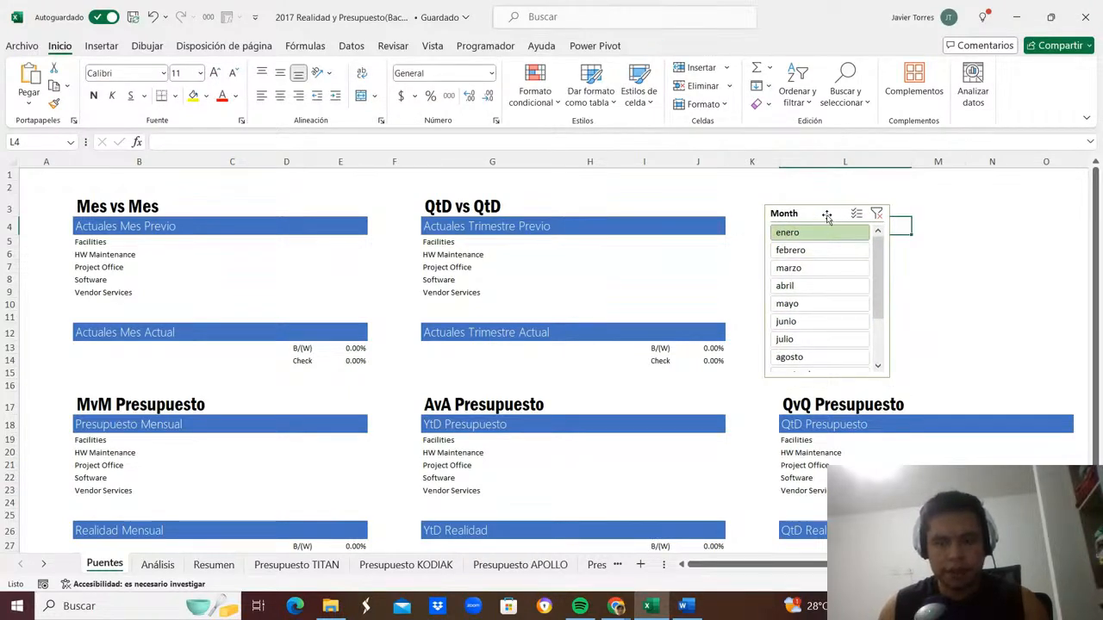
drag(827, 216, 826, 215)
key(Escape)
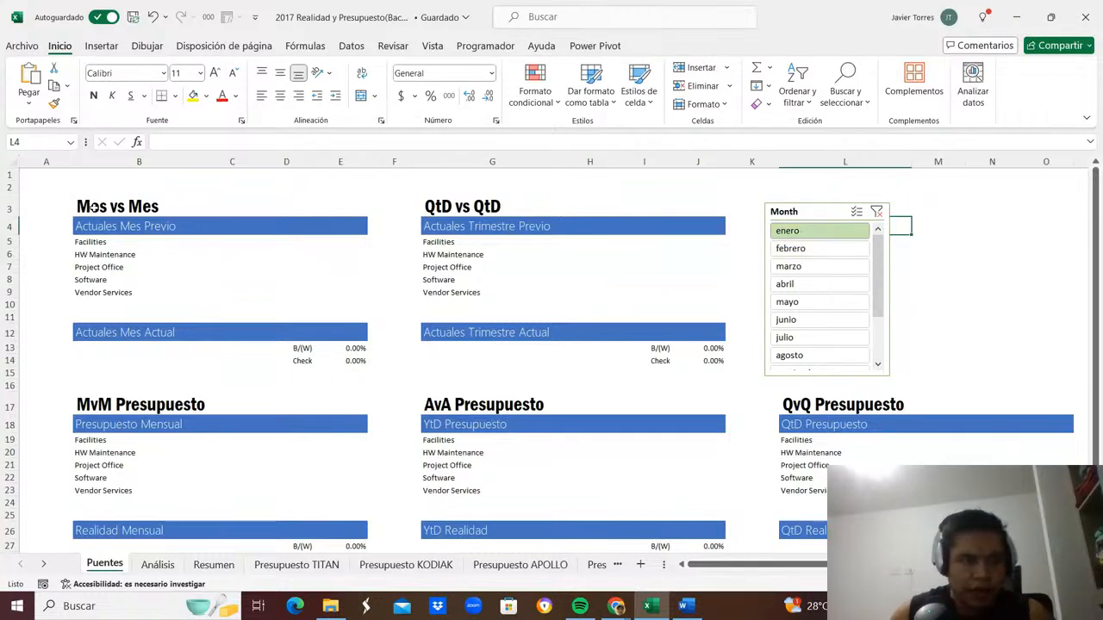
Narrow column A of the Puentes sheet and look over the bridge blocks.
drag(74, 162, 36, 178)
scroll(712, 400, down, 2)
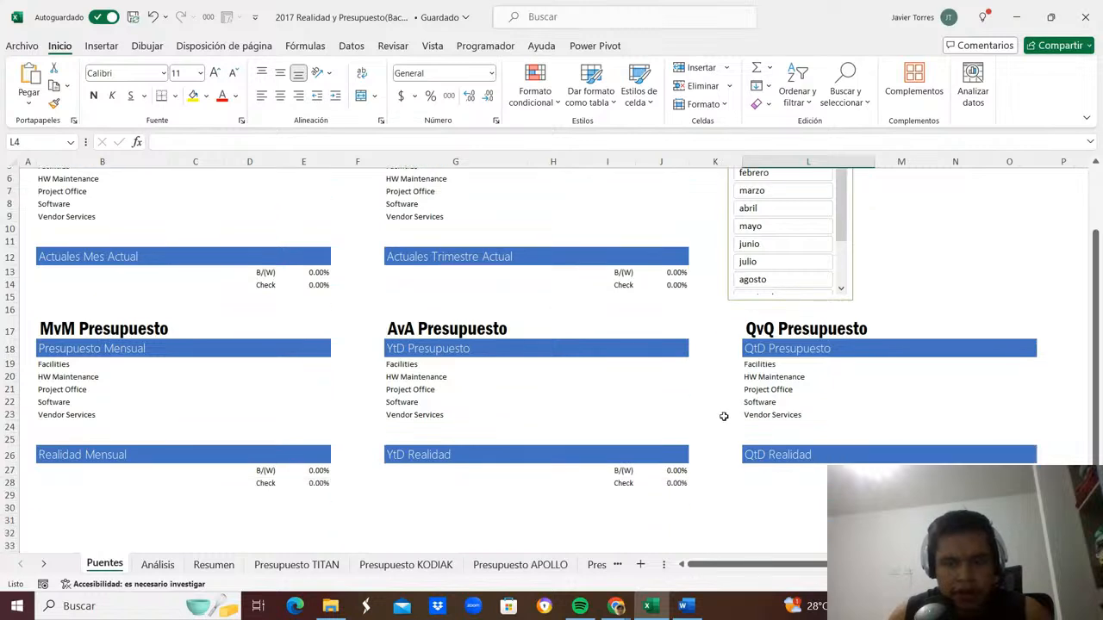
scroll(696, 396, up, 2)
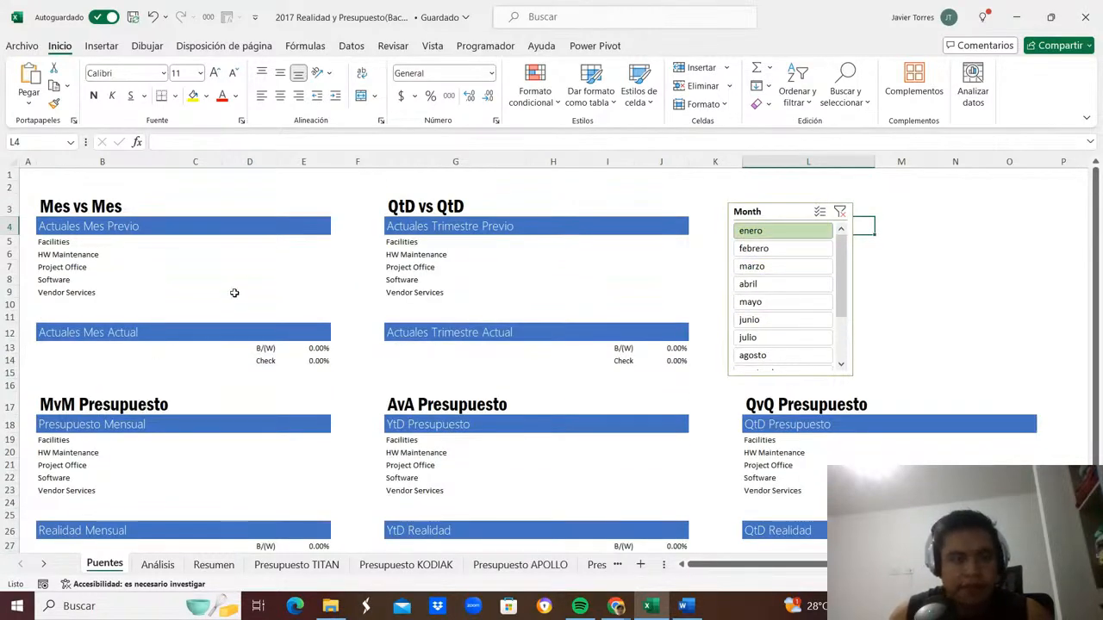
Link the Actuales Mes Previo amount in E4 of Puentes to the Costos totales mes pasado value on the Análisis PivotTable.
click(292, 228)
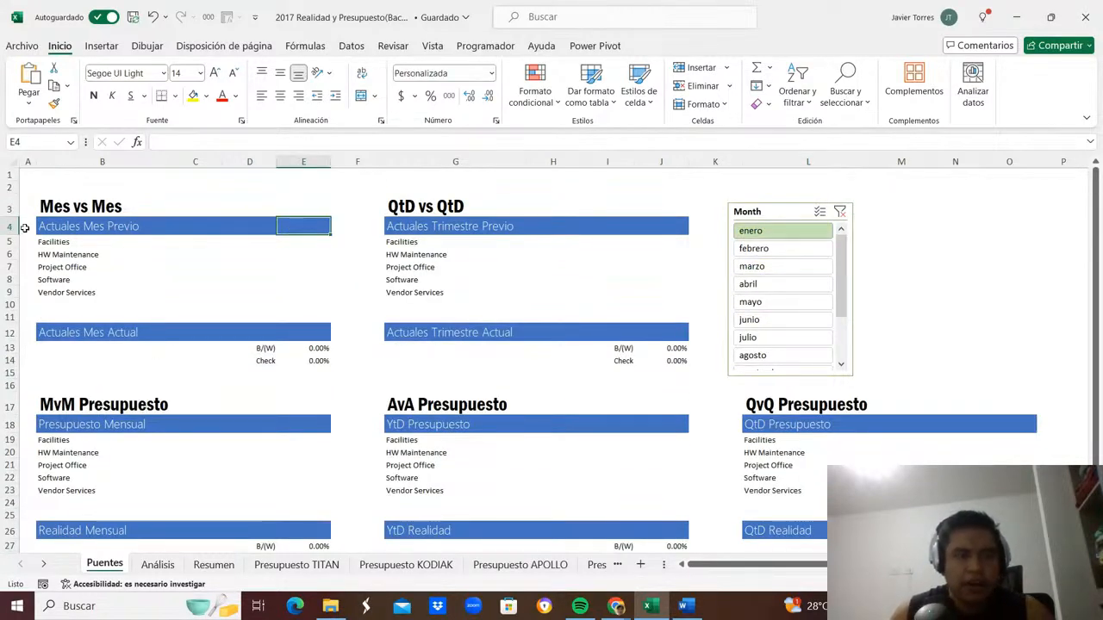
text(=)
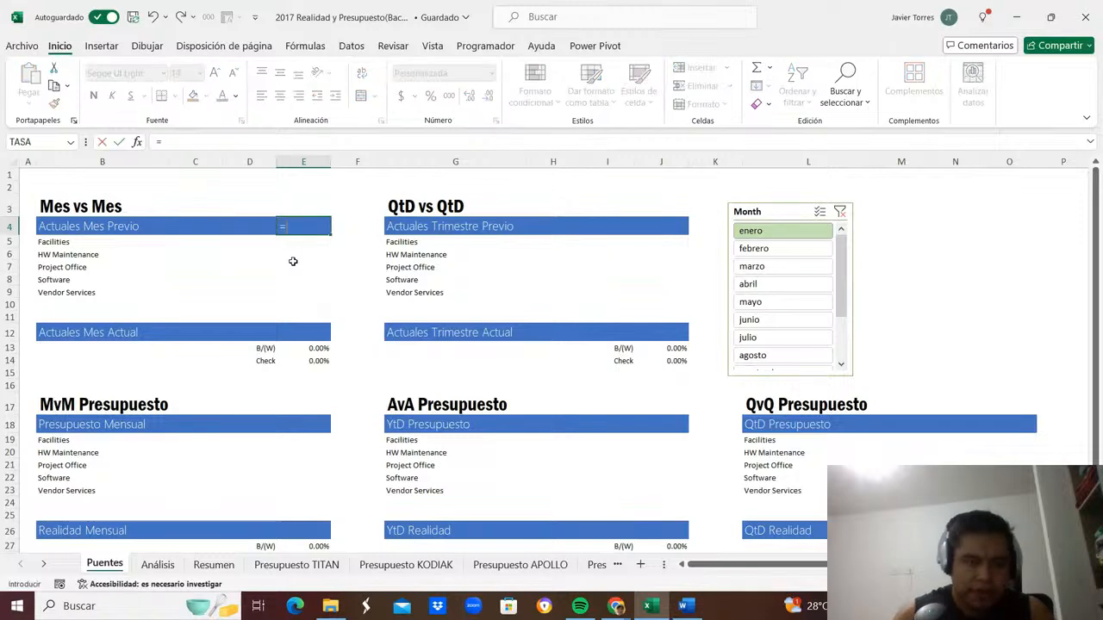
key(ctrl+Page_Down)
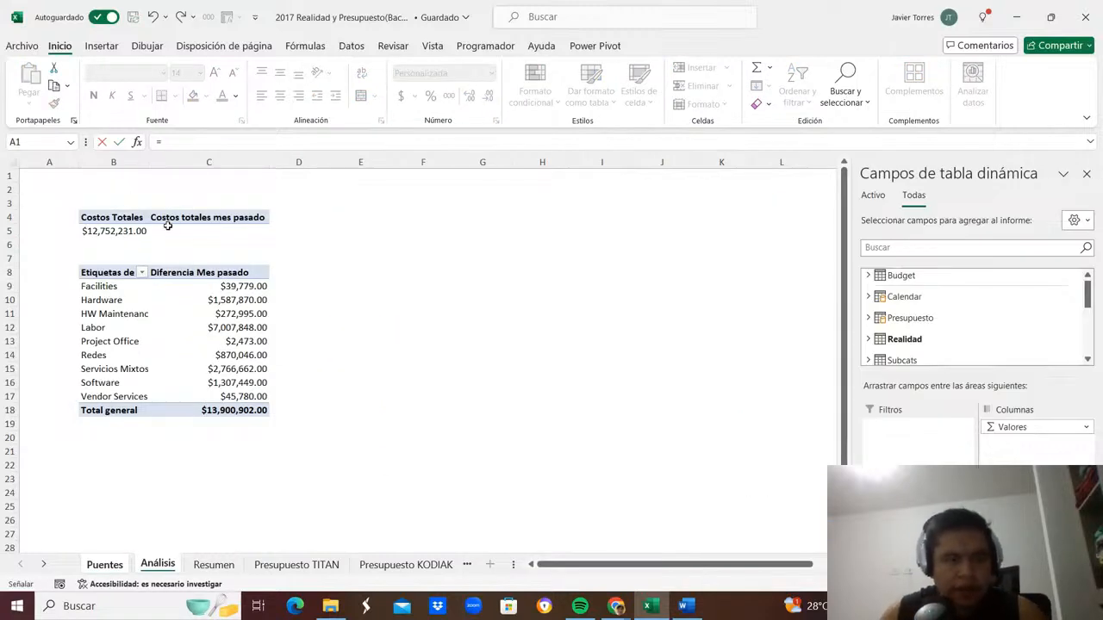
click(198, 232)
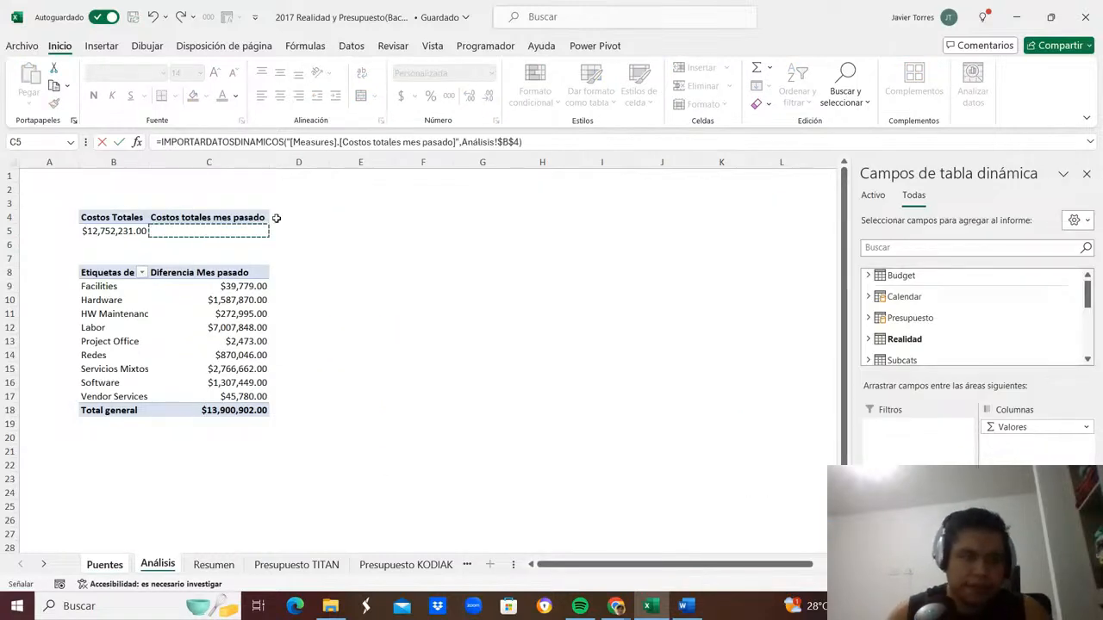
key(Return)
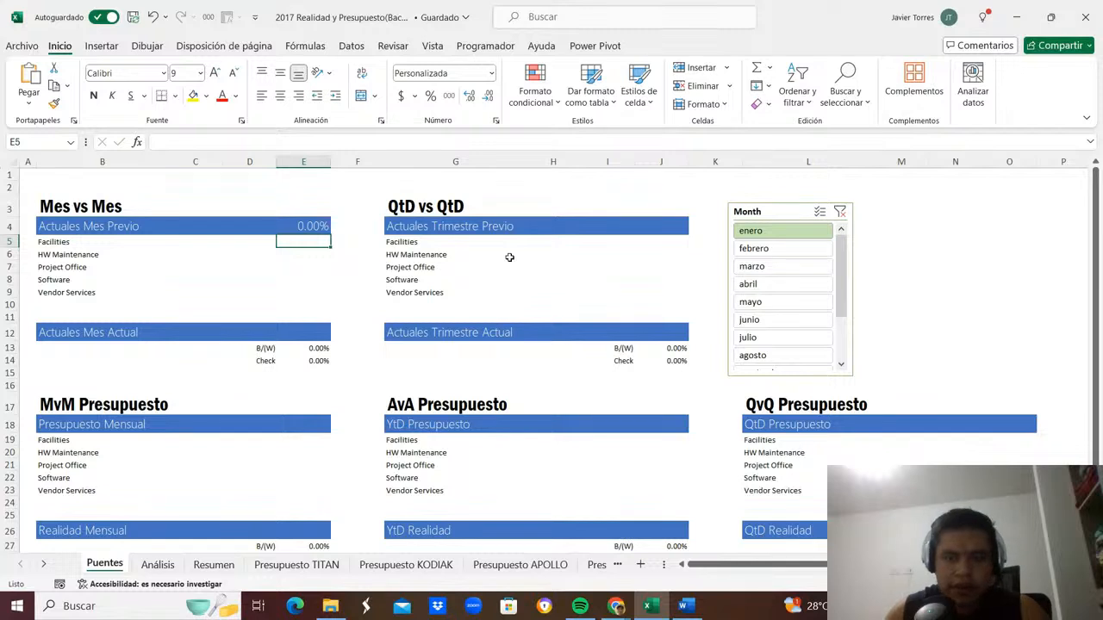
Filter the Month slicer to febrero and widen column E so the Actuales Mes Previo amount fits.
click(756, 249)
click(306, 226)
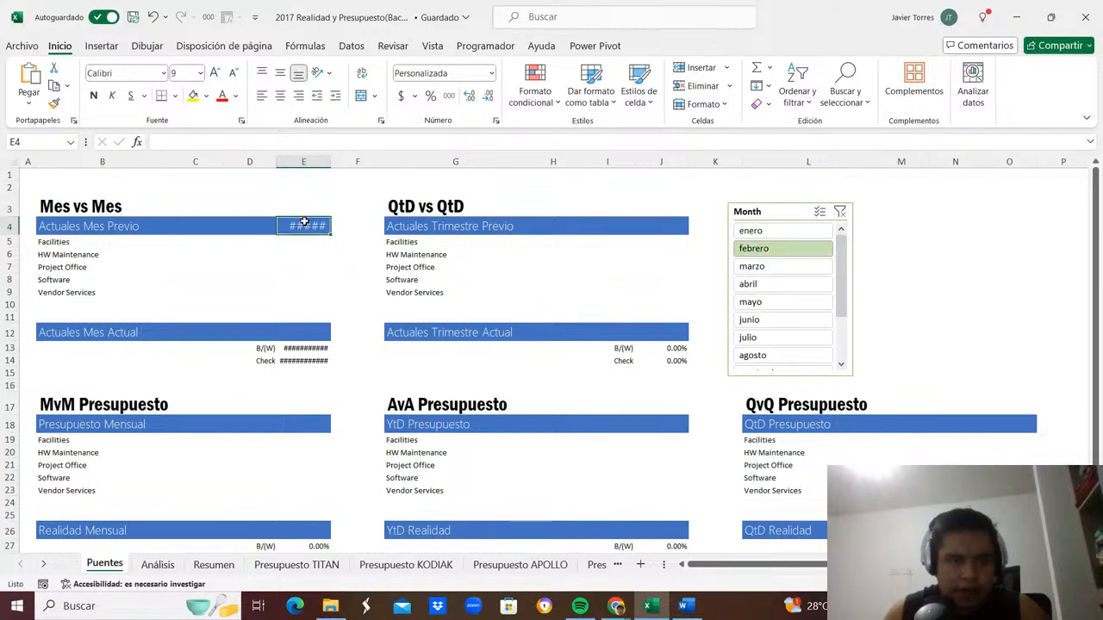
drag(333, 162, 367, 162)
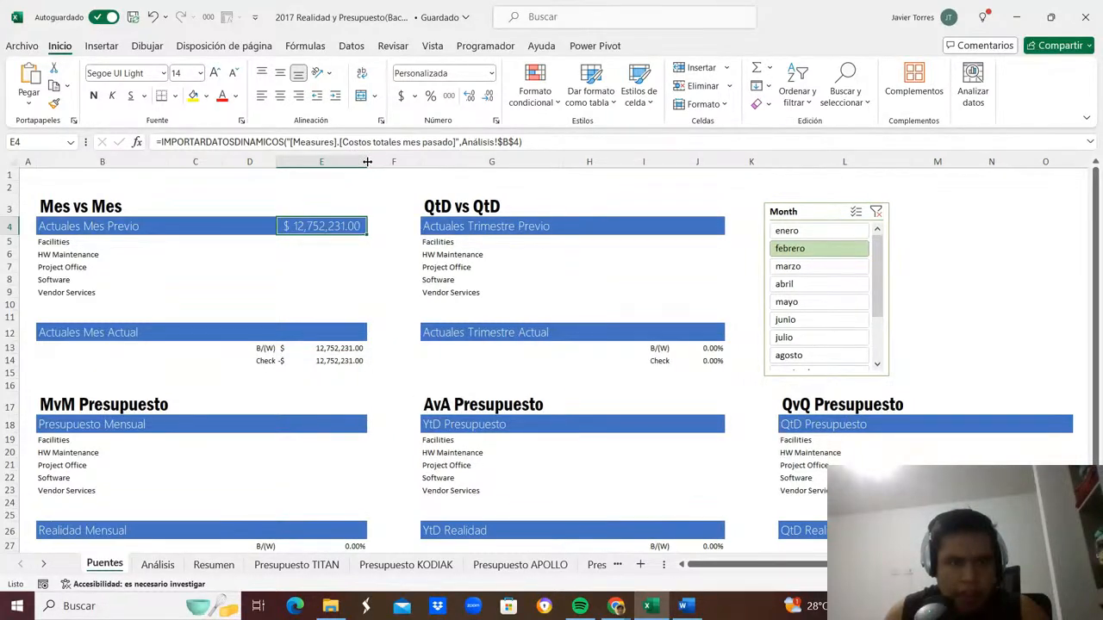
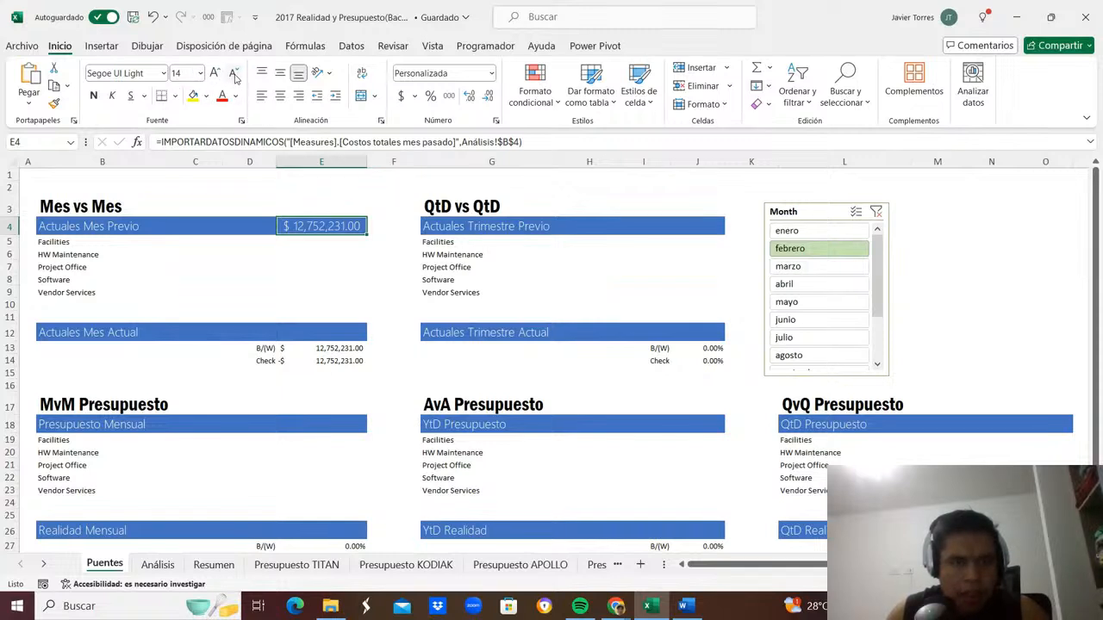
Narrow columns C, H and M of the Puentes sheet slightly to tighten the bridge blocks.
click(379, 266)
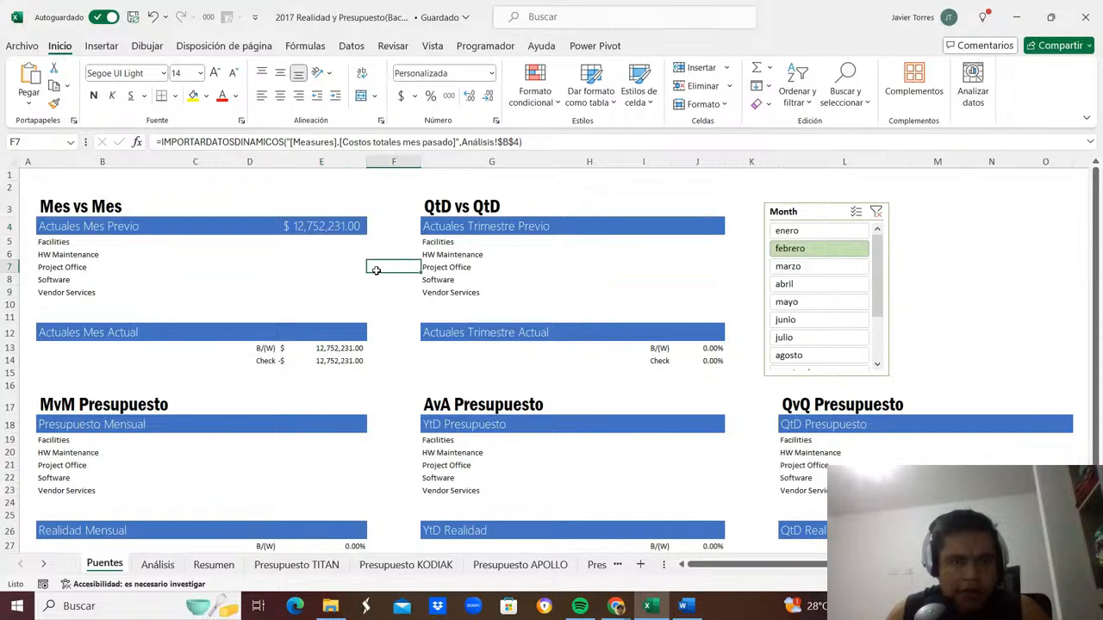
drag(221, 162, 204, 162)
drag(601, 160, 586, 162)
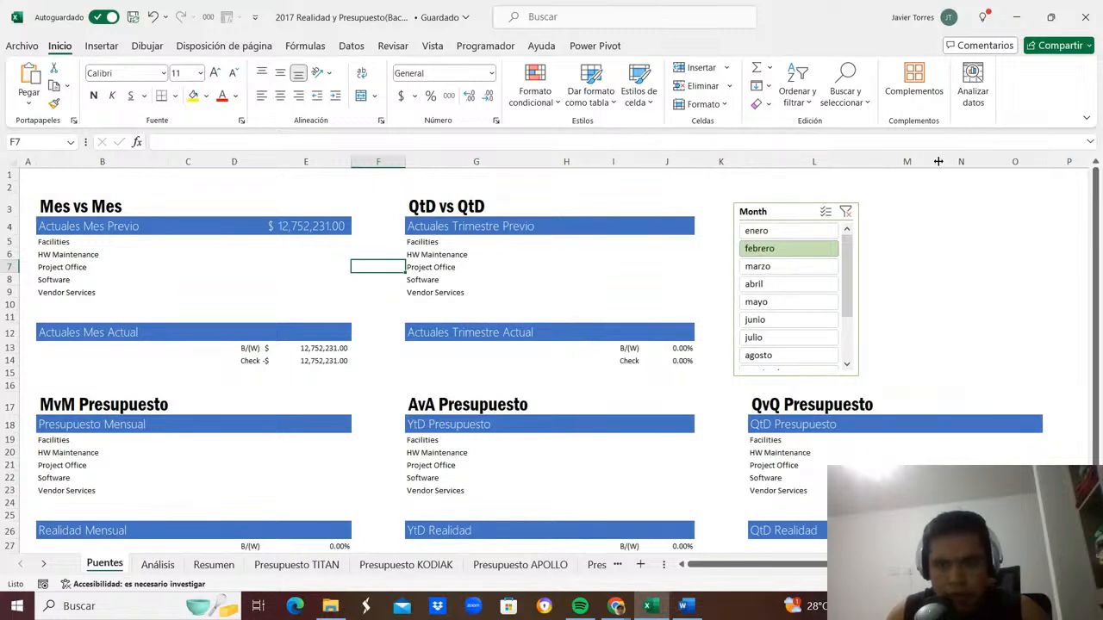
drag(937, 161, 912, 162)
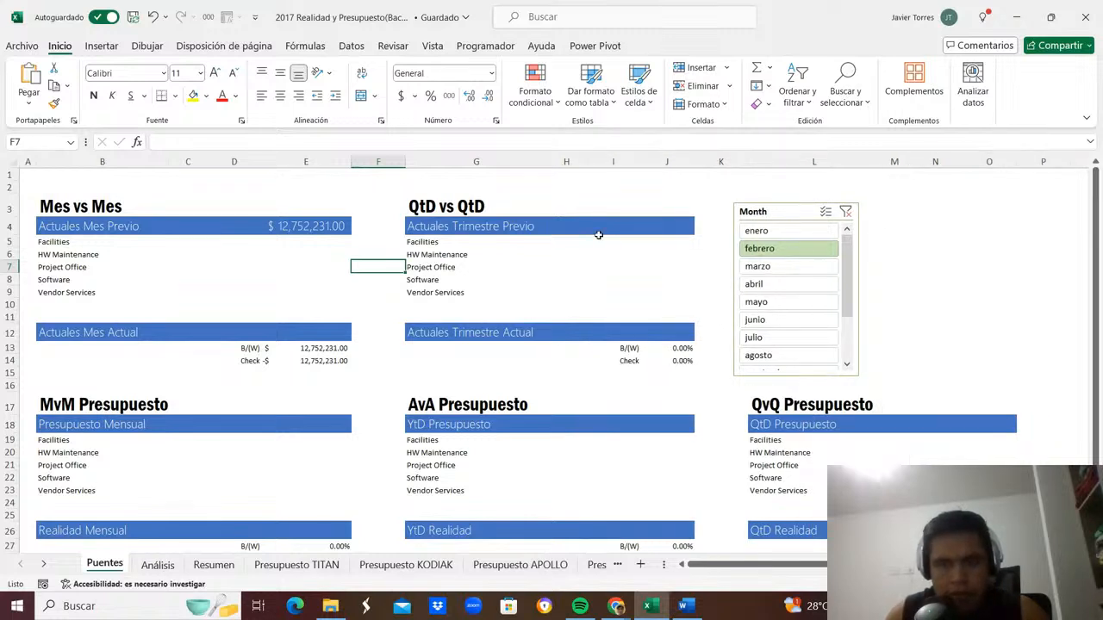
click(625, 269)
Link the Actuales Mes Actual amount in E12 to the Costos Totales value on the Análisis PivotTable and check its formula.
click(311, 326)
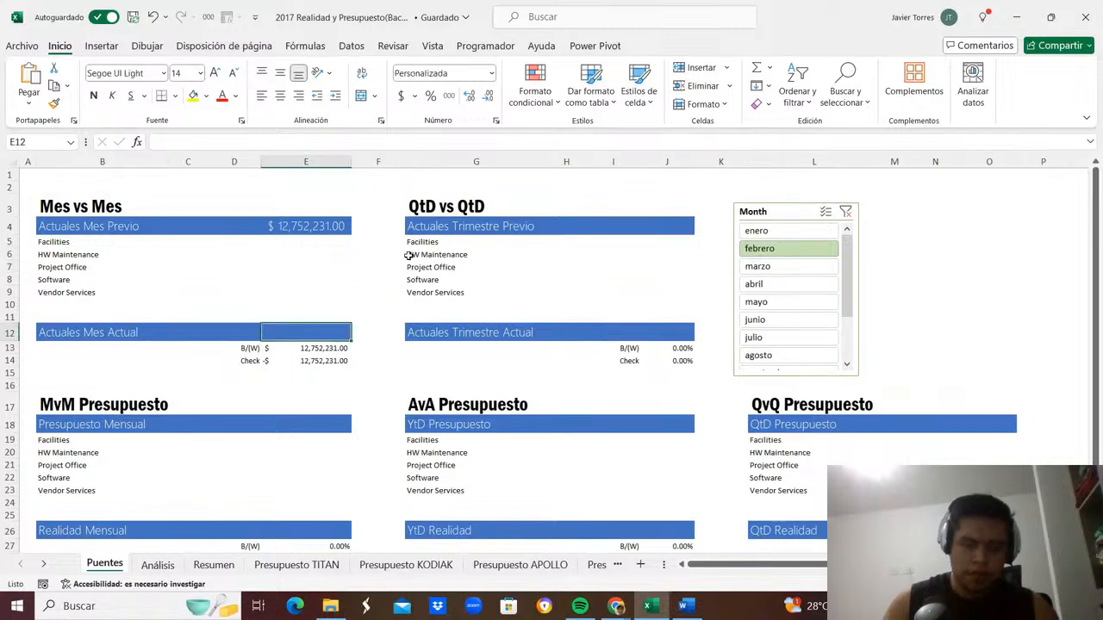
text(=)
key(ctrl+Page_Down)
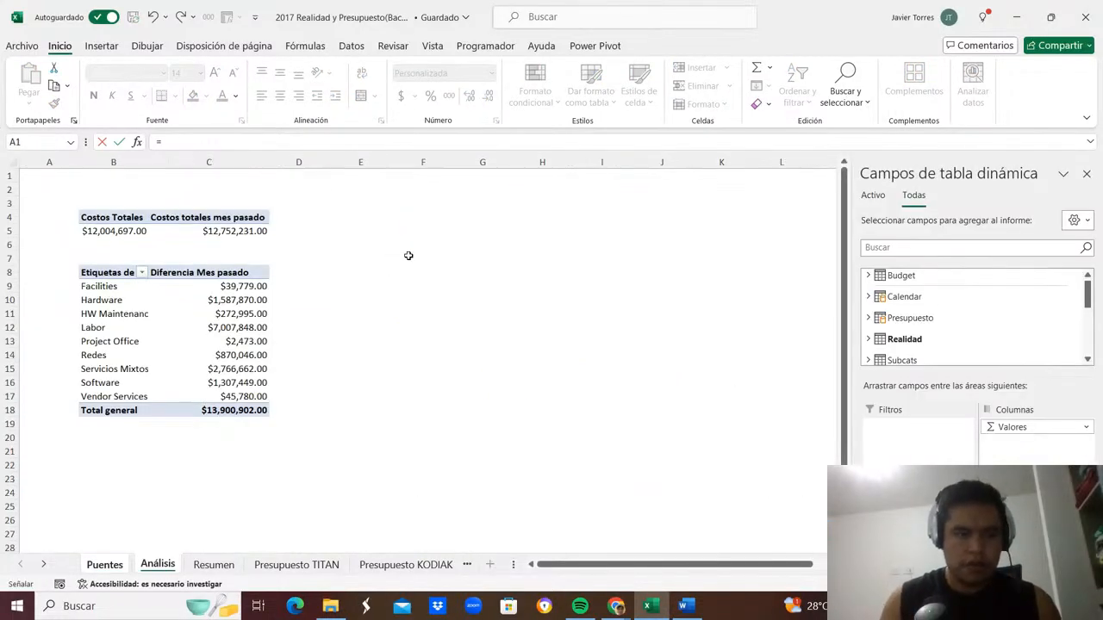
click(133, 226)
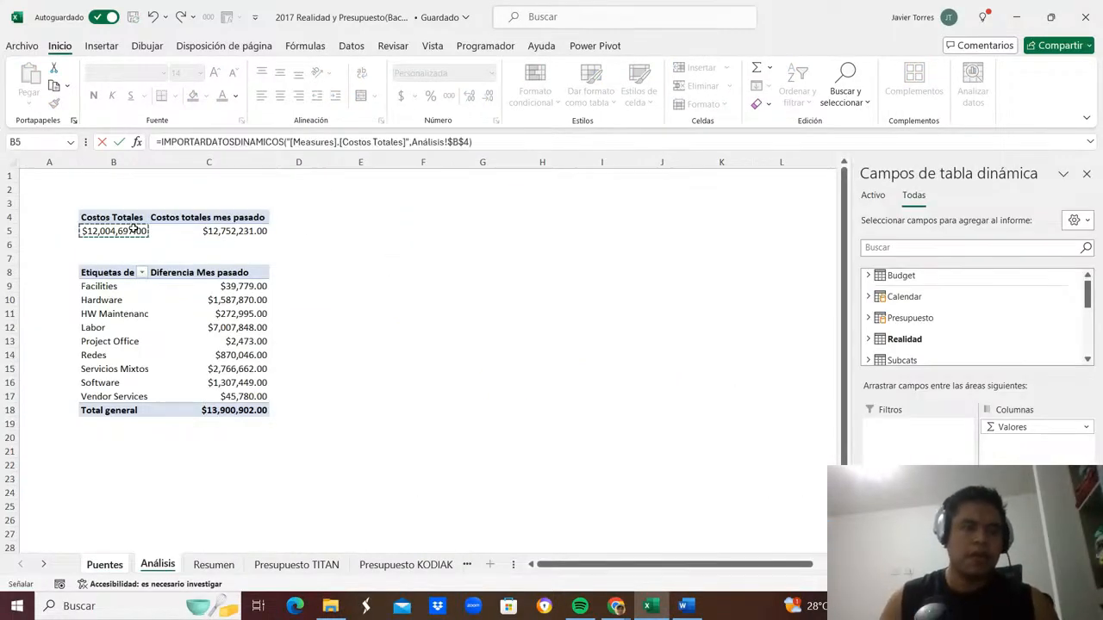
key(Return)
key(Up)
key(F2)
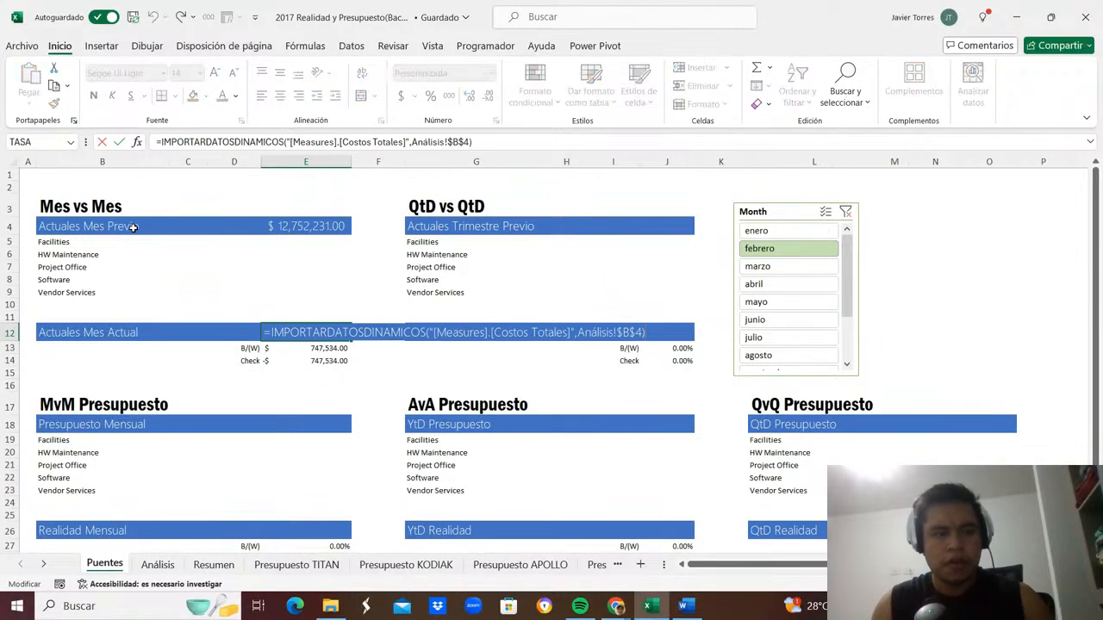
key(Escape)
key(Up)
key(Up)
key(Up)
key(Up)
key(Up)
key(Up)
key(Up)
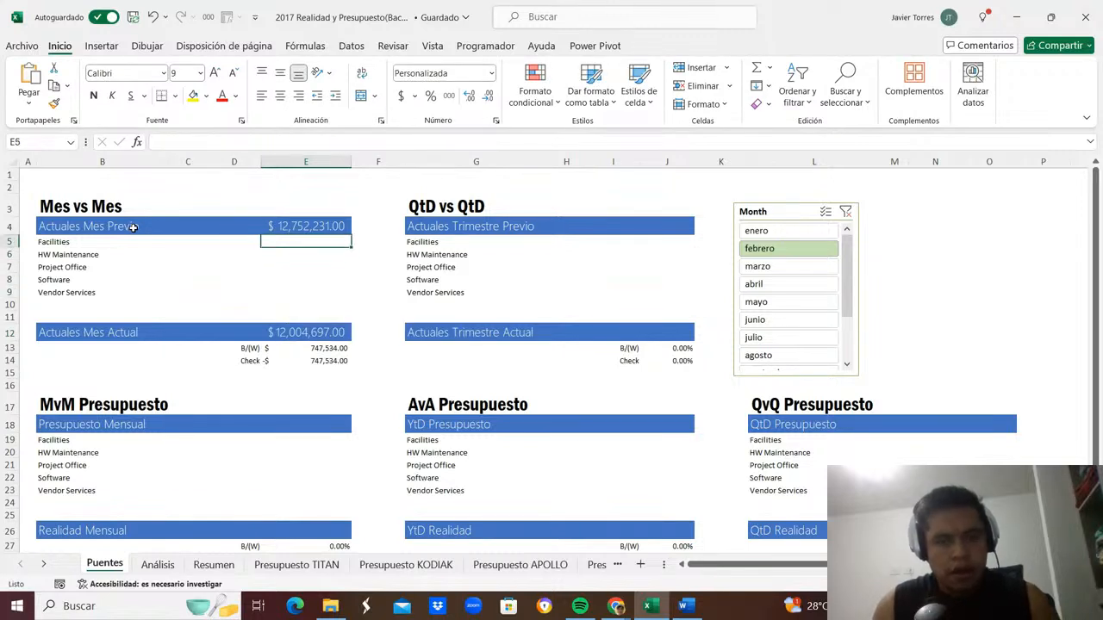
key(Left)
key(Left)
key(Left)
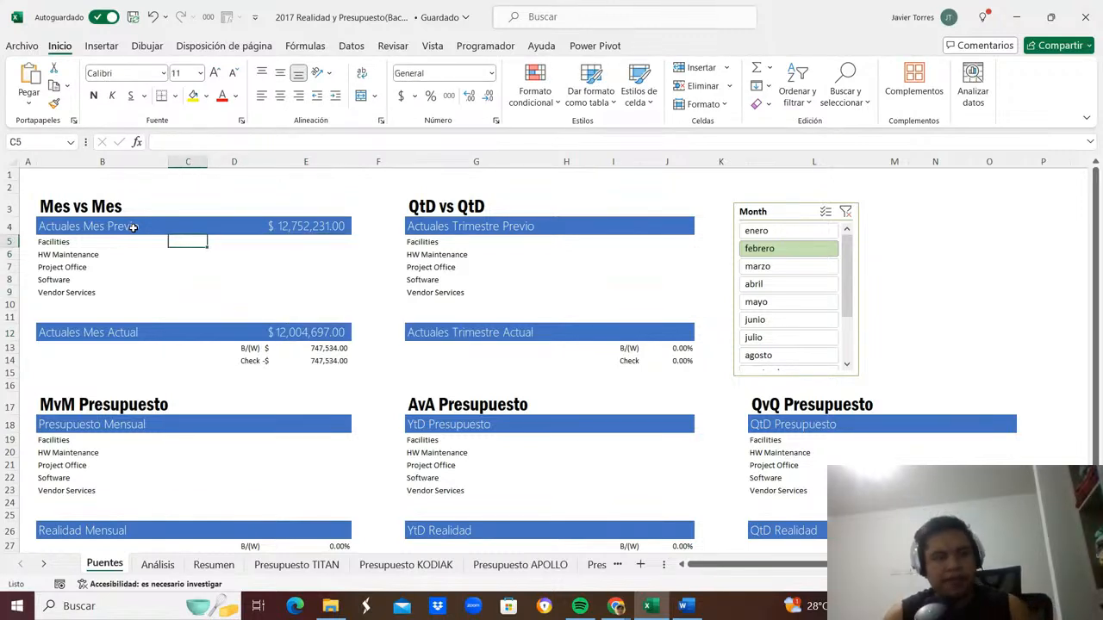
Connect the Month slicer to the Diferencia Mes pasado PivotTable on the Análisis sheet through its filter connections.
key(ctrl+Page_Down)
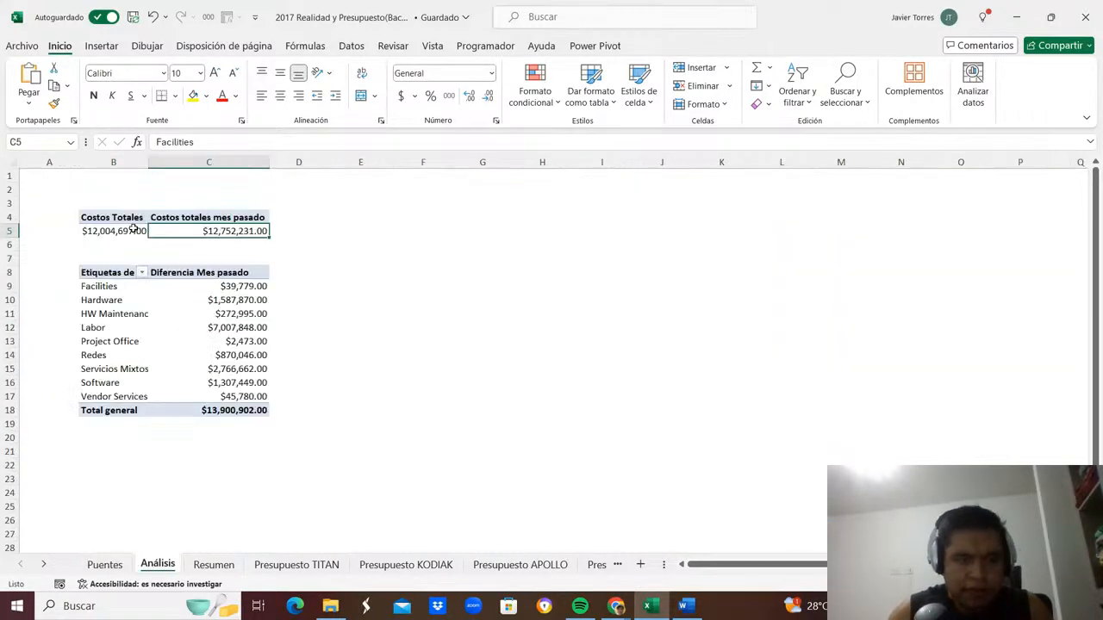
key(Left)
key(Down)
key(Down)
key(Down)
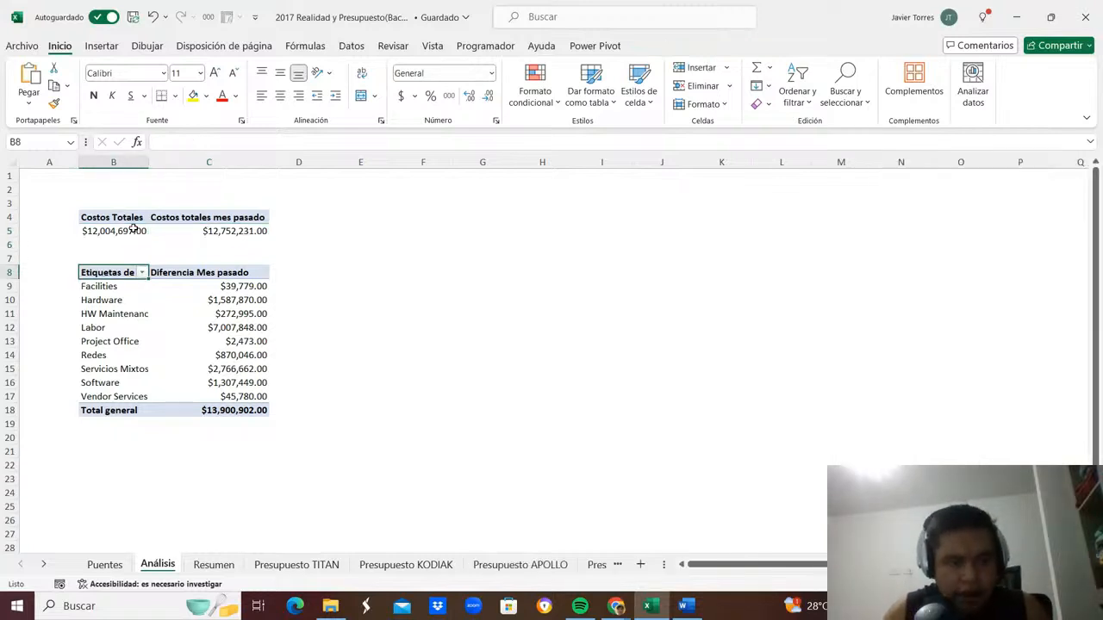
key(Down)
key(Down)
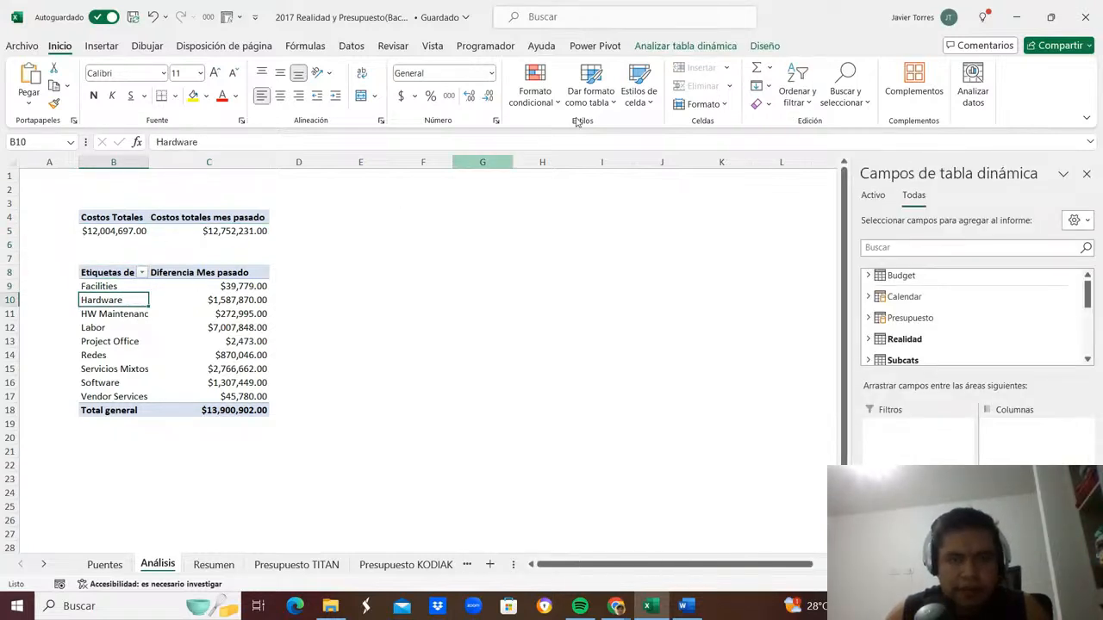
click(685, 45)
click(763, 46)
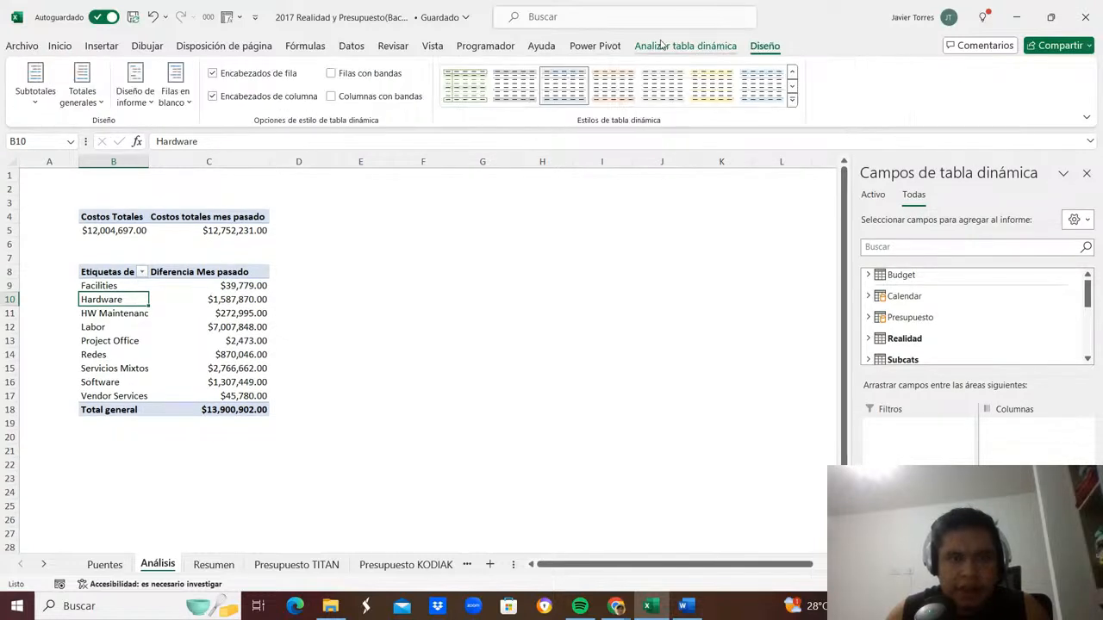
click(664, 46)
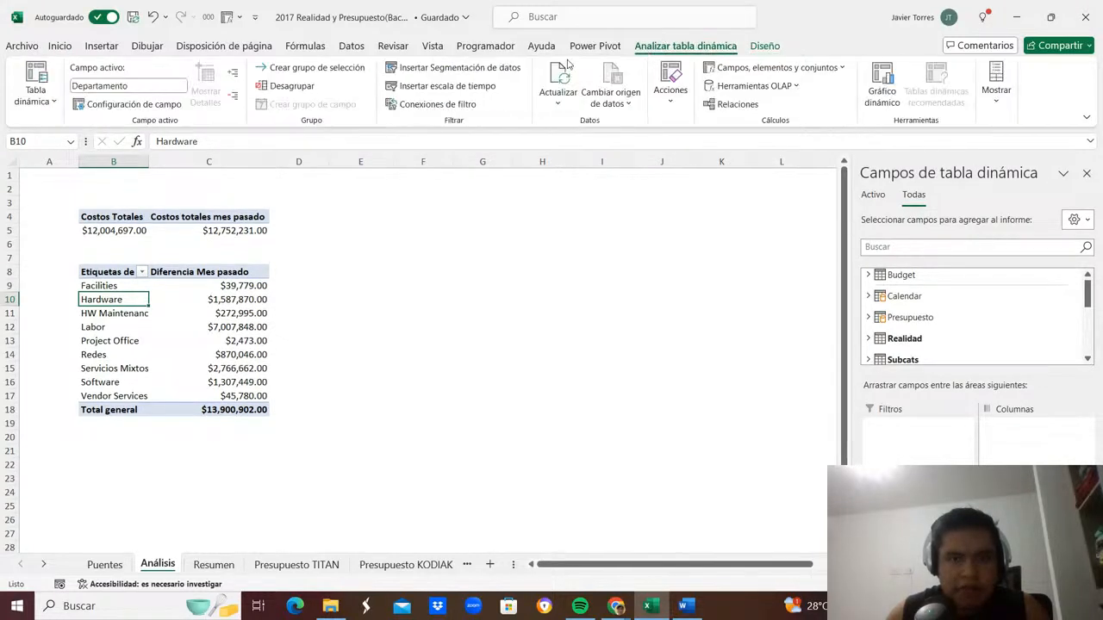
click(435, 105)
click(453, 236)
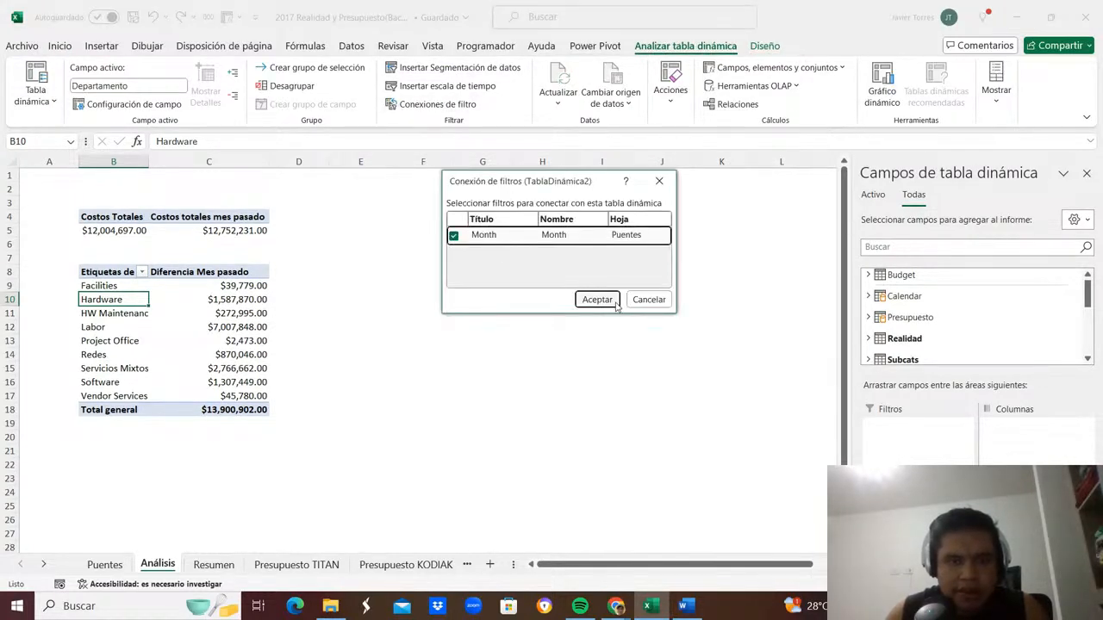
click(596, 299)
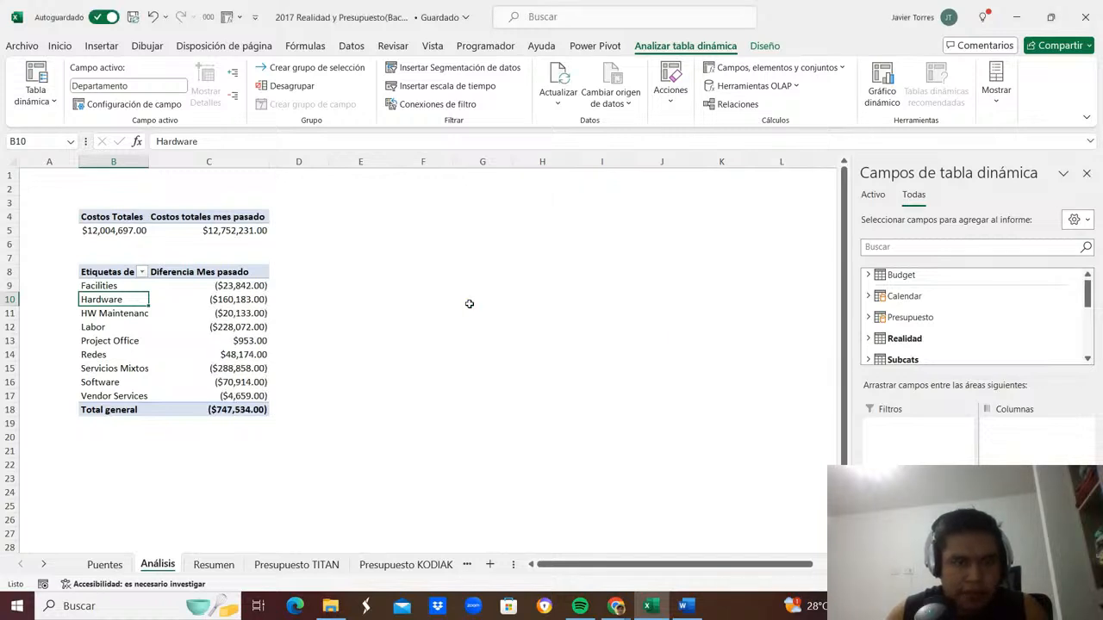
Examine the department labels and differences listed in the Diferencia Mes pasado PivotTable.
click(135, 276)
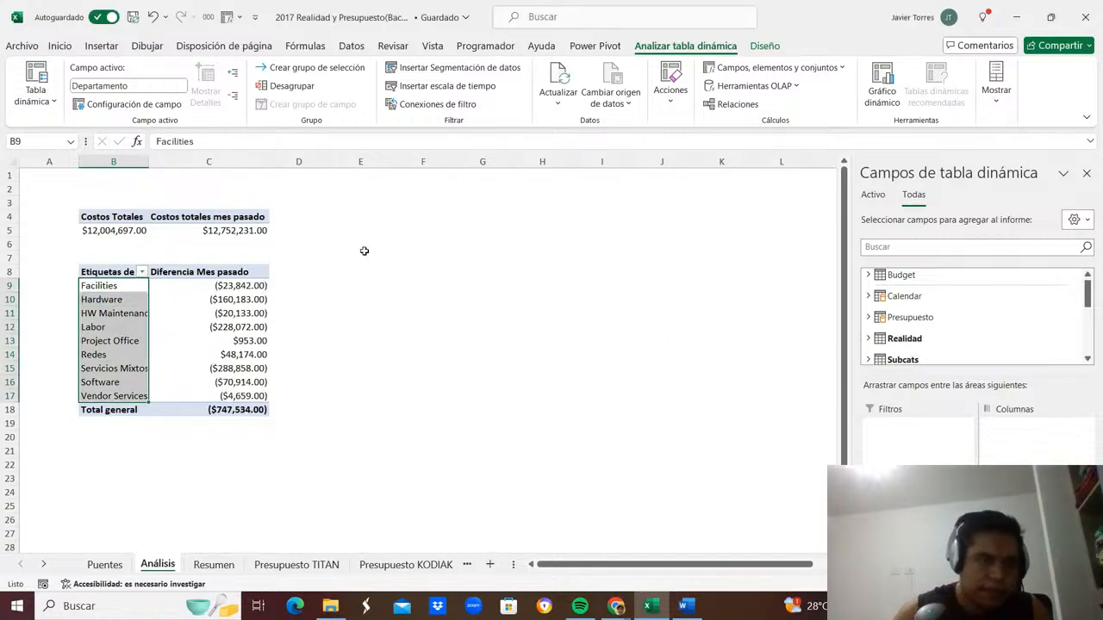
key(Up)
key(Down)
key(Down)
key(Down)
key(Down)
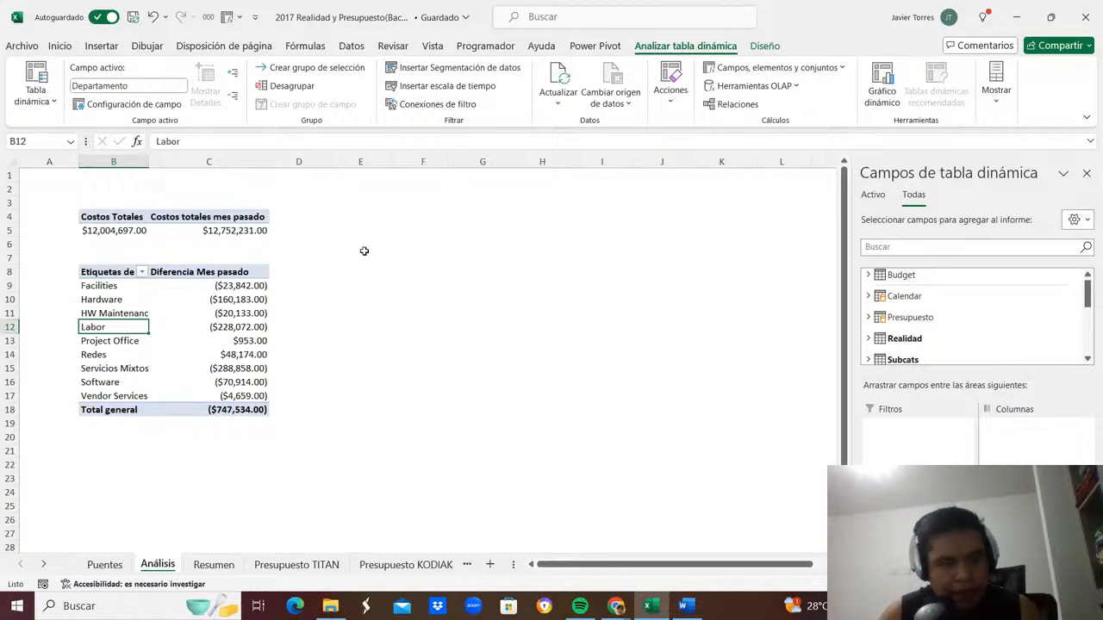
click(363, 251)
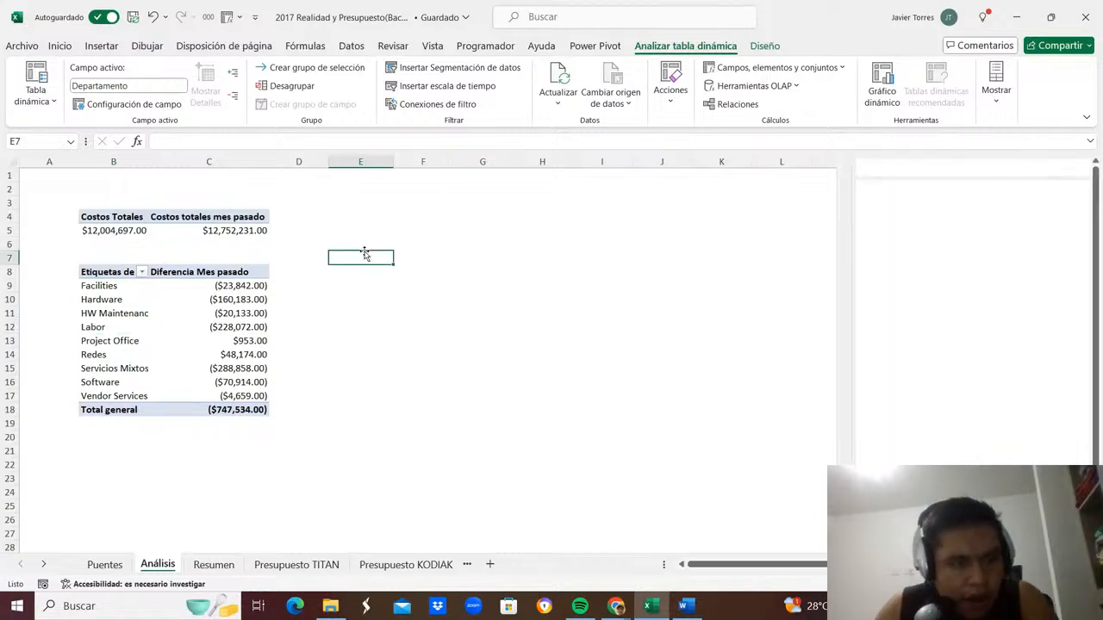
key(Left)
key(Left)
key(Down)
key(Left)
key(Down)
key(Down)
key(Down)
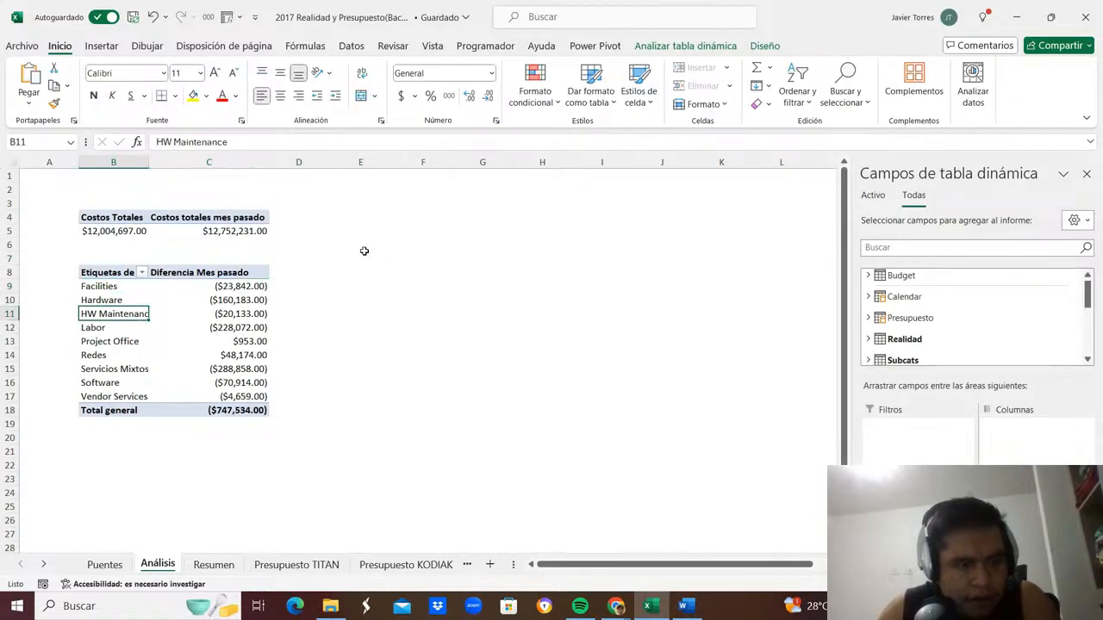
key(Down)
key(Down)
key(Down)
key(Down)
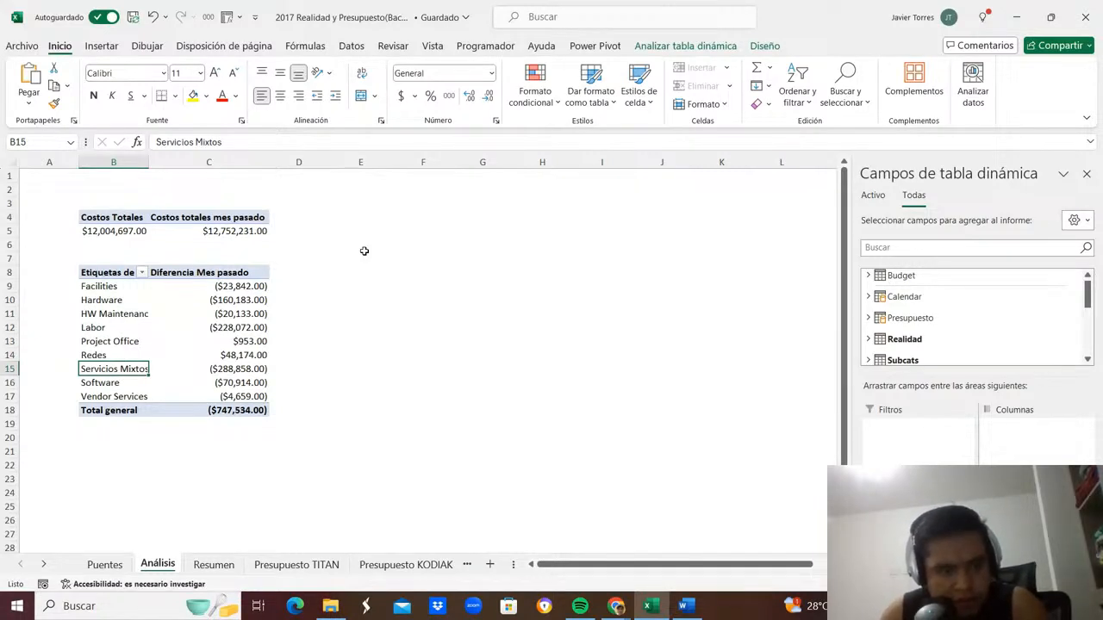
key(Down)
key(Up)
key(Up)
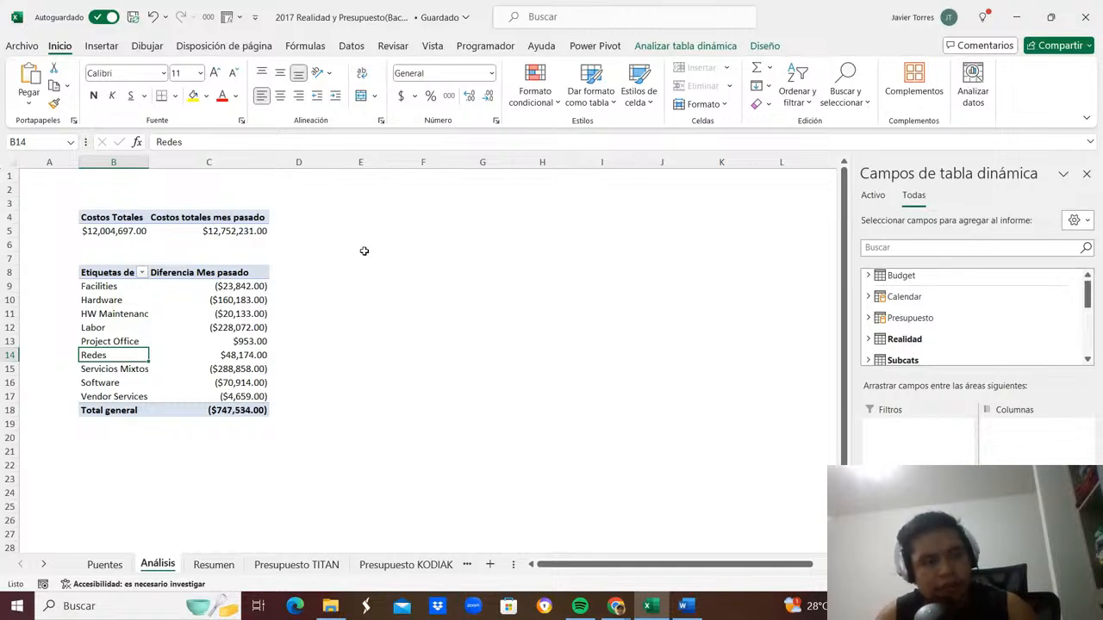
key(Up)
key(Up)
key(Up)
key(Up)
key(Up)
key(Down)
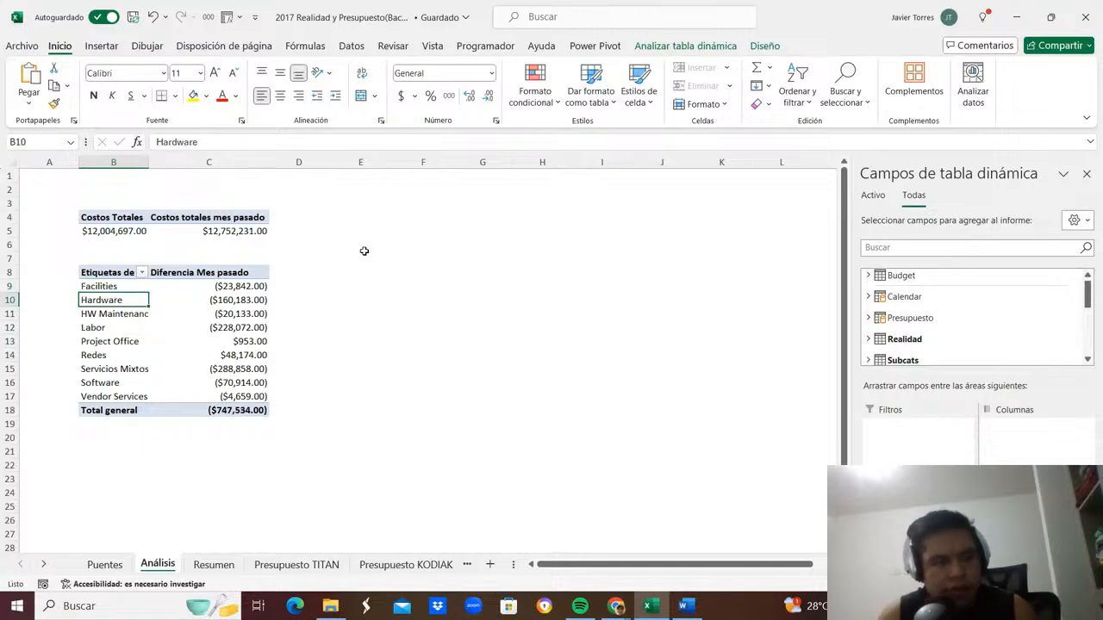
Highlight the Labor and Hardware labels in the Diferencia Mes pasado PivotTable with yellow fill.
key(Down)
key(Down)
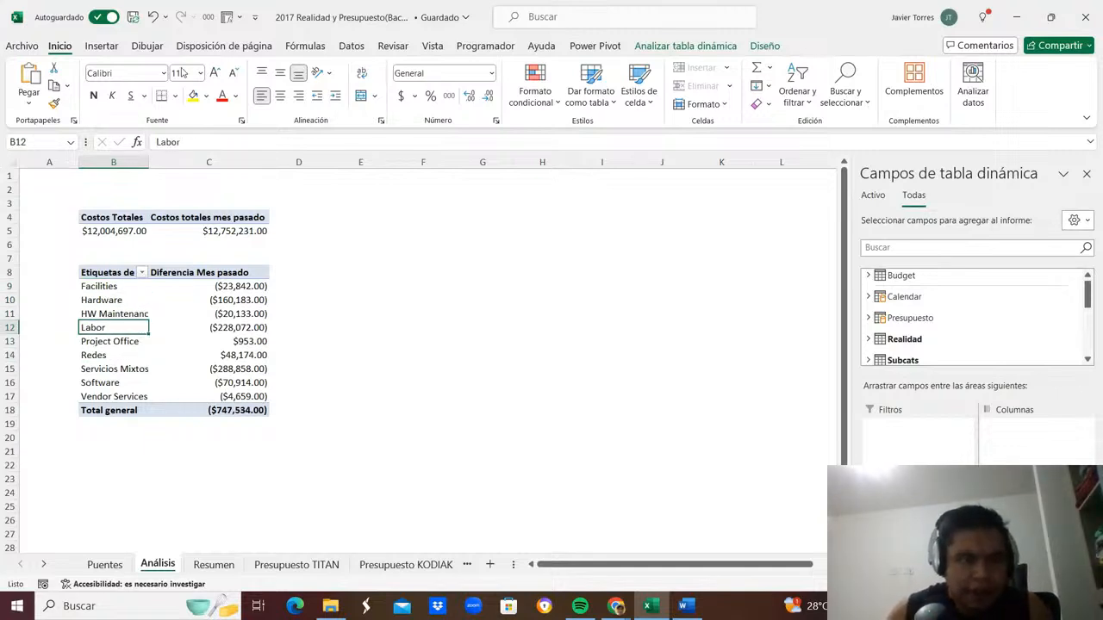
click(194, 97)
key(Up)
key(Up)
key(Up)
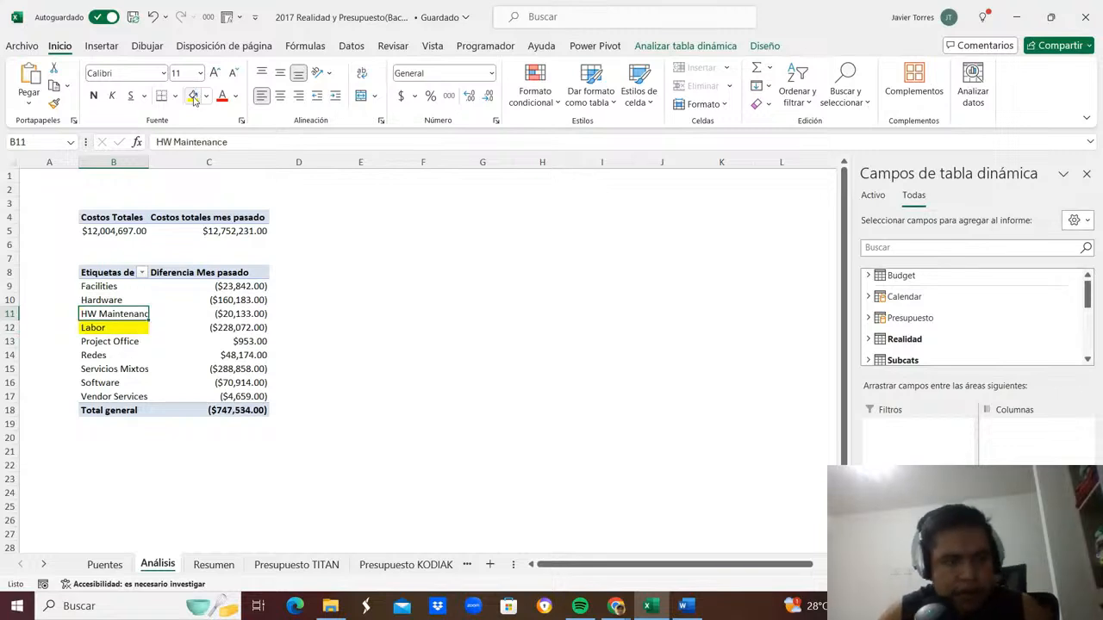
key(Down)
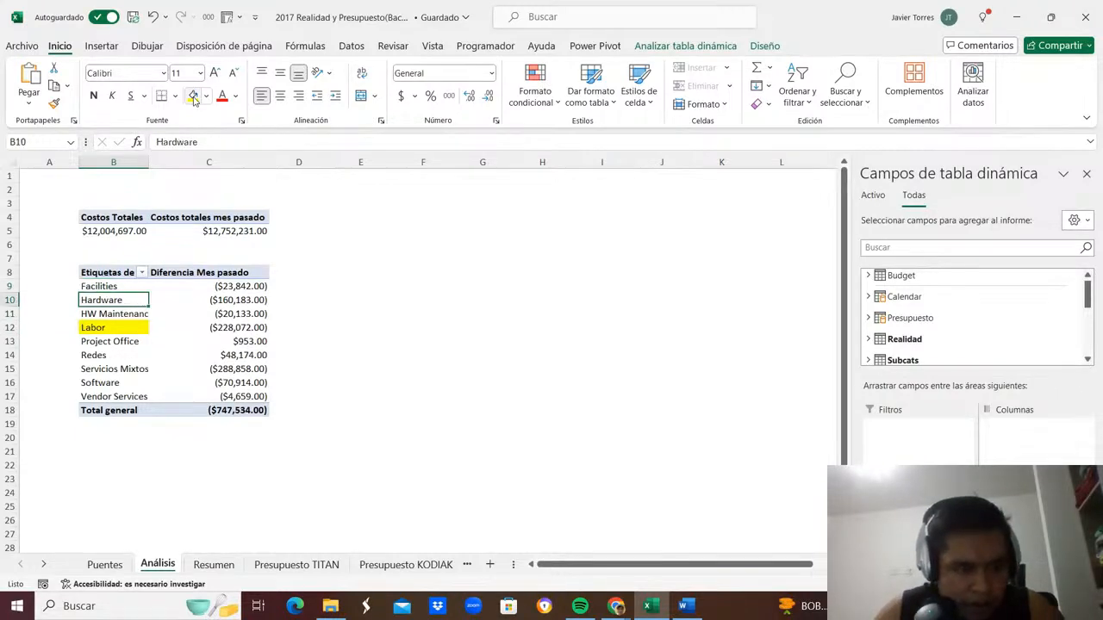
click(194, 97)
Highlight the Software, Servicios Mixtos and Redes labels in the Diferencia Mes pasado PivotTable with yellow fill.
key(Down)
key(Down)
key(Down)
key(Down)
key(Down)
key(Down)
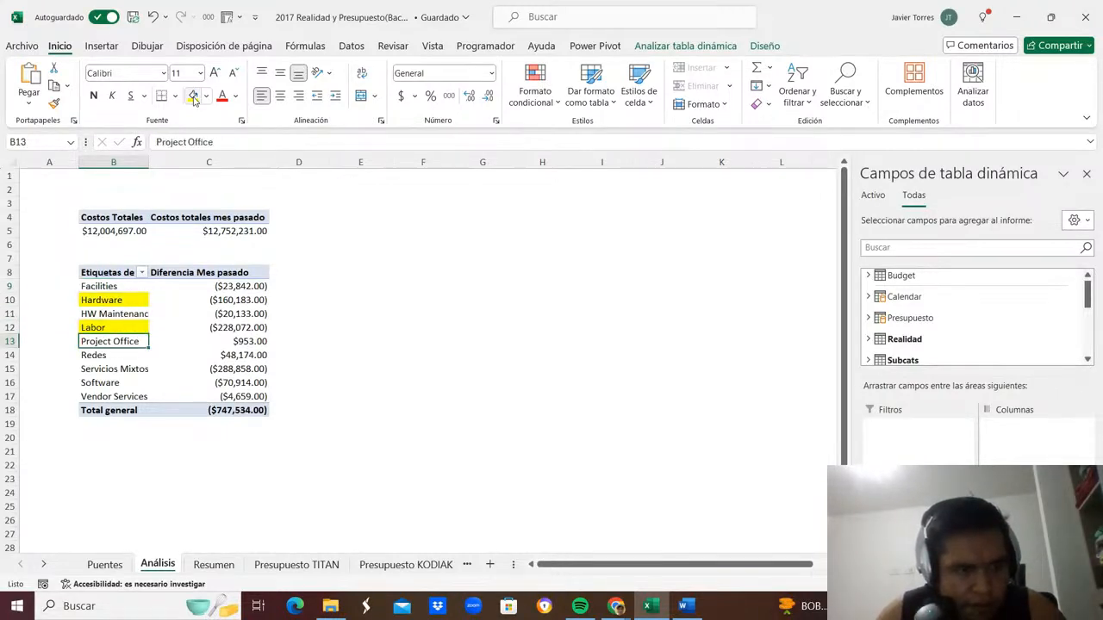
click(194, 97)
key(Up)
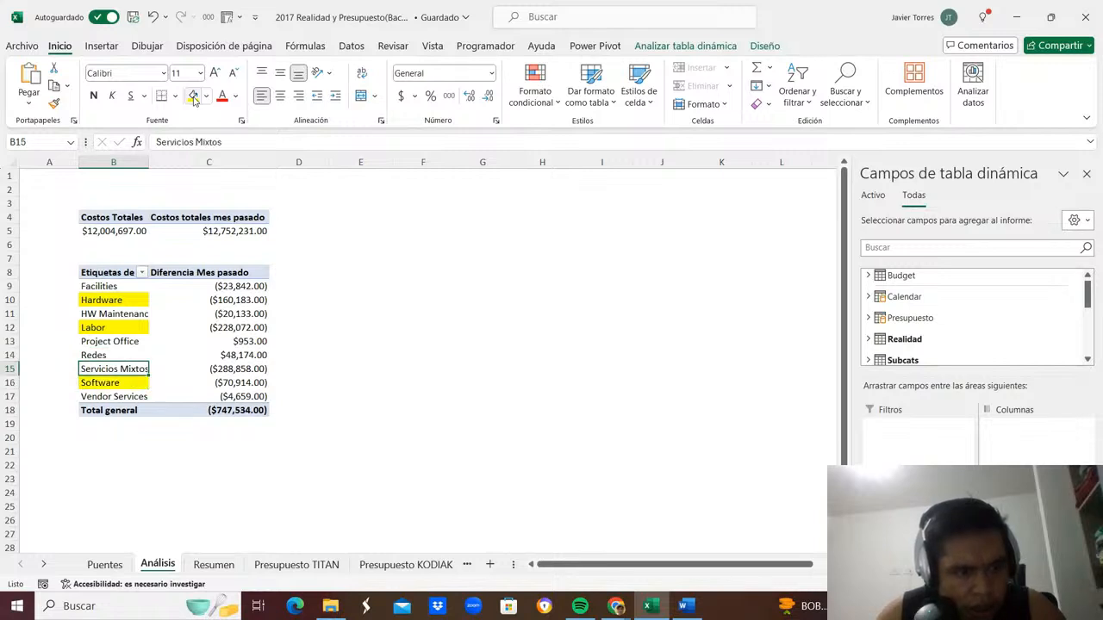
click(194, 98)
key(Up)
click(193, 97)
Review the highlighted department labels of the Diferencia Mes pasado PivotTable against the unhighlighted ones.
key(Up)
key(Up)
key(Up)
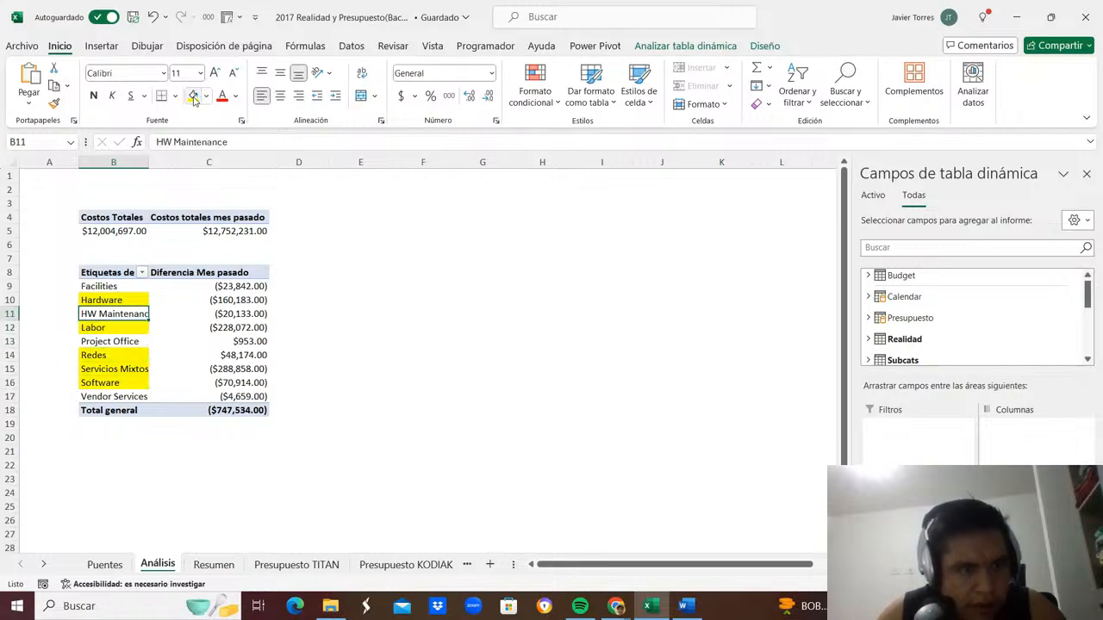
key(Up)
key(Up)
key(Down)
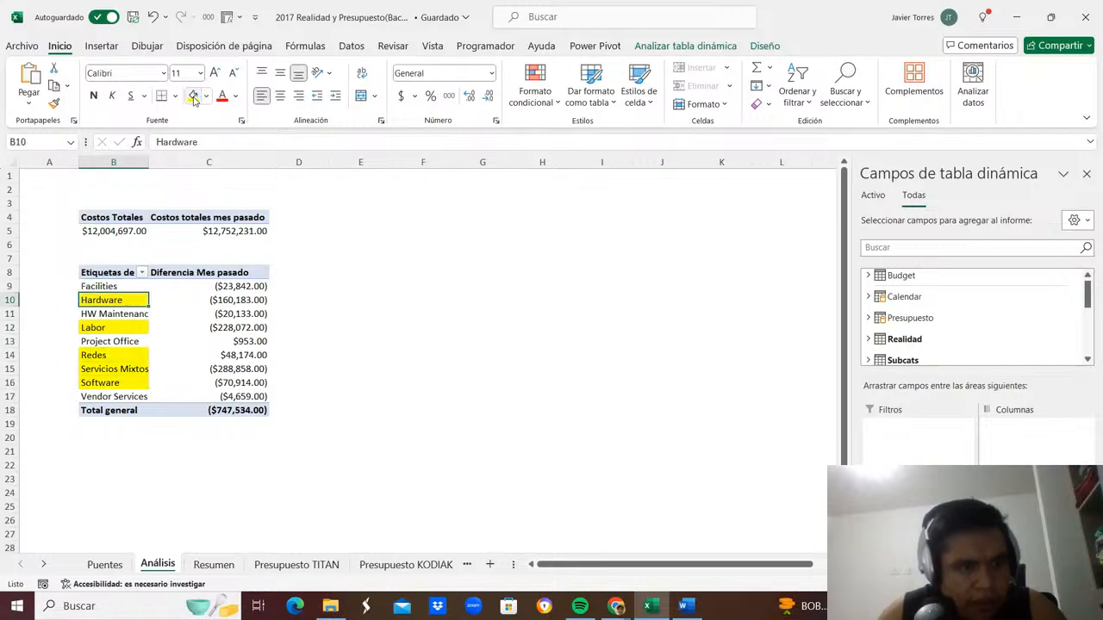
key(Down)
key(Up)
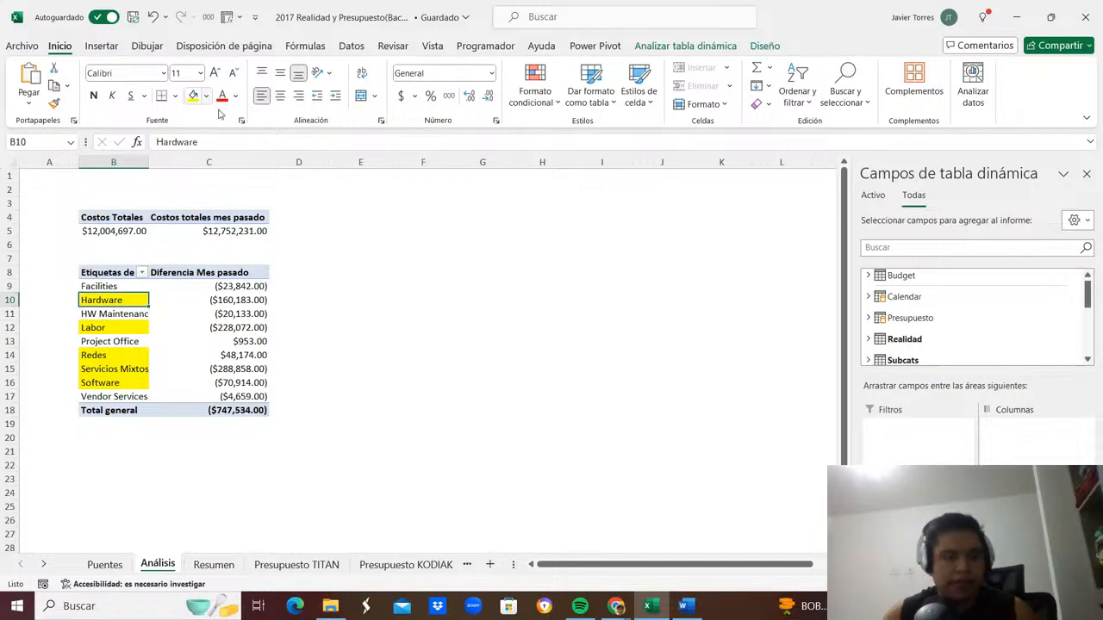
click(90, 316)
key(shift+Right)
click(107, 302)
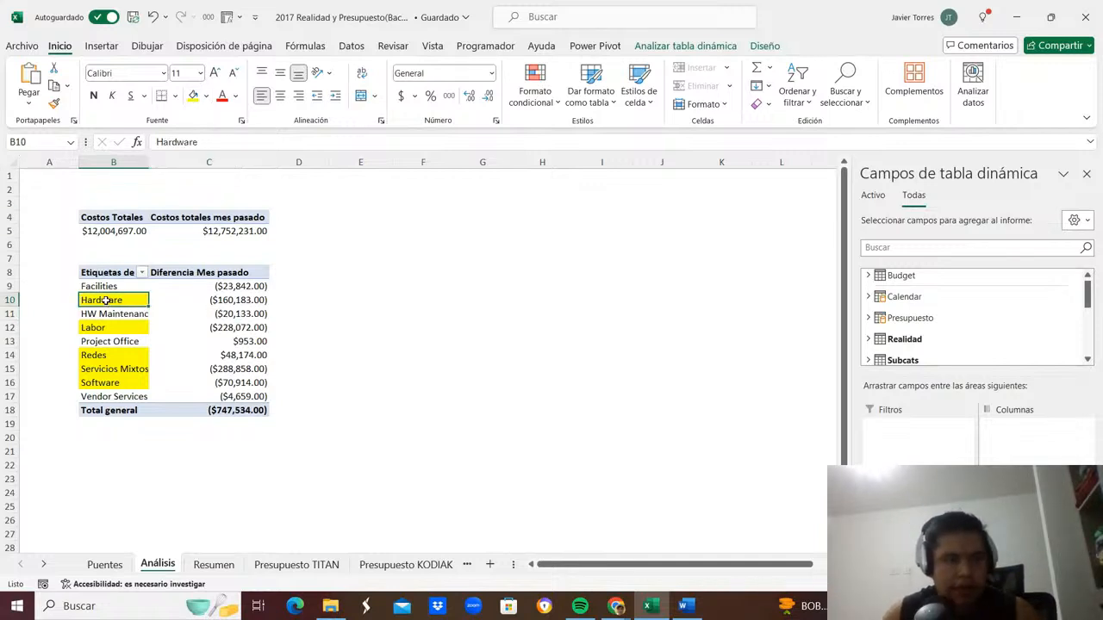
Try pasting the PivotTable labels from Facilities to Software as values at B5 of the Puentes sheet, and undo the paste.
drag(108, 286, 112, 383)
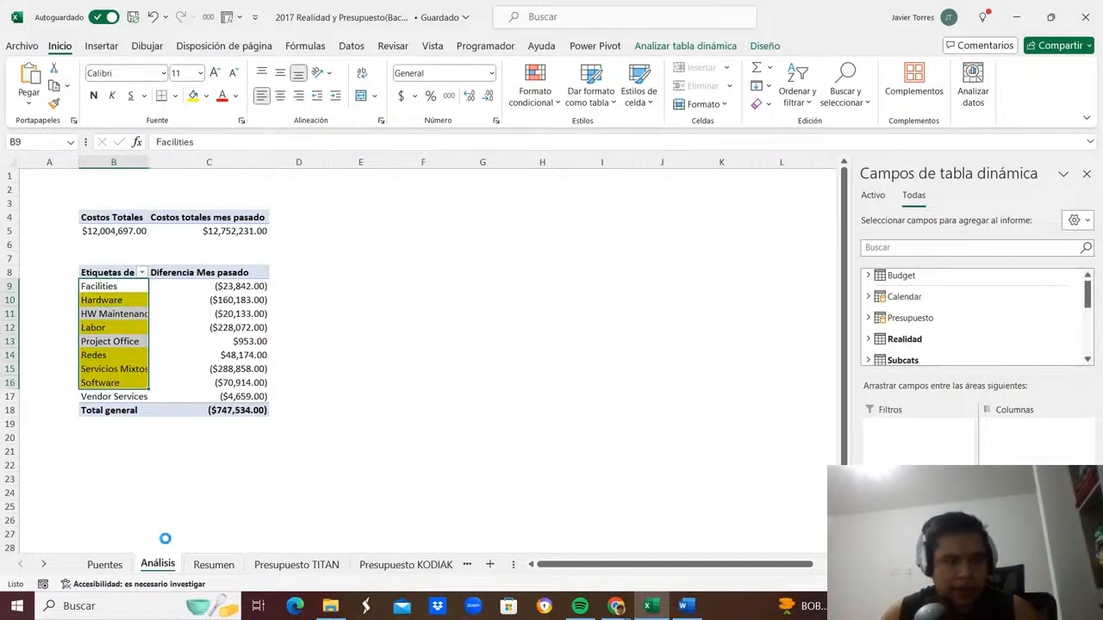
key(ctrl+c)
click(104, 565)
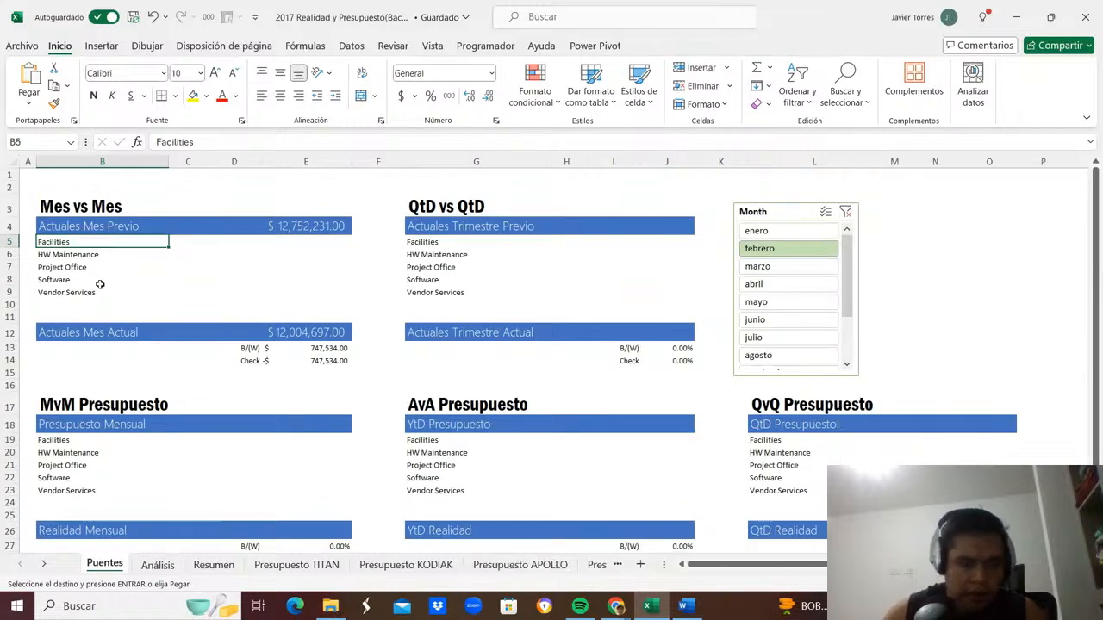
key(ctrl+alt+v)
key(v)
key(Return)
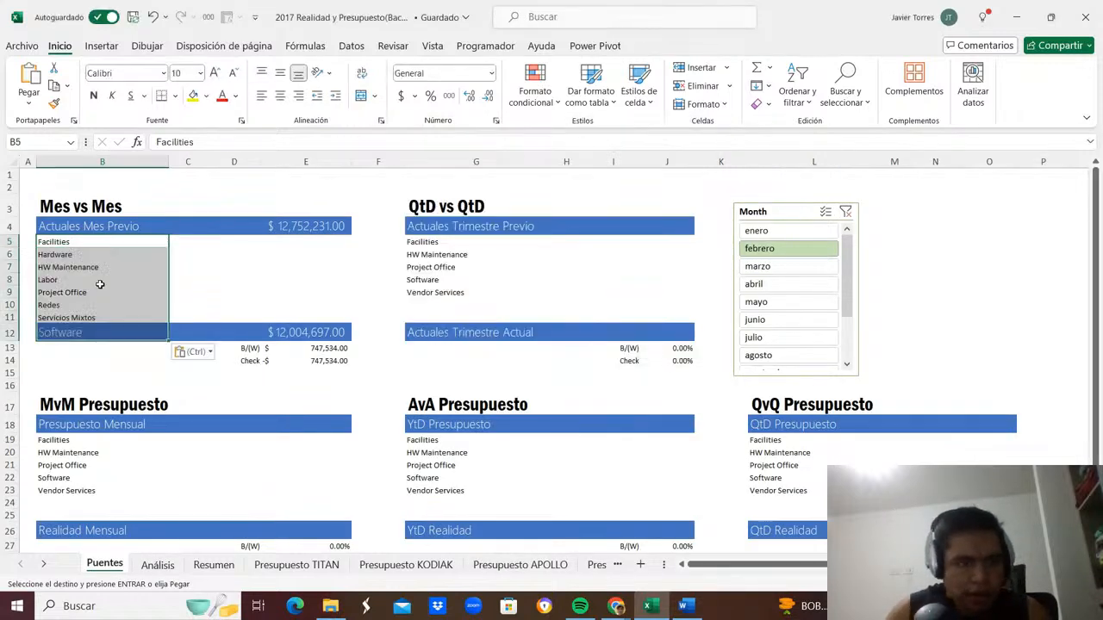
key(ctrl+z)
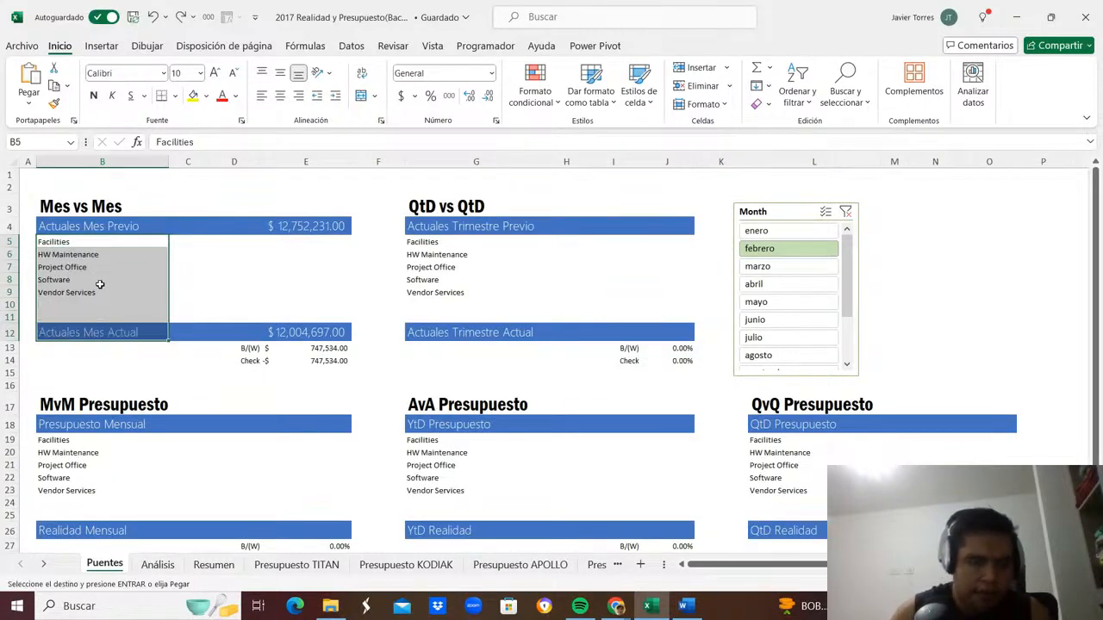
Copy the PivotTable labels from Hardware to Software on Análisis and paste them as values from B5 on the Puentes sheet.
key(ctrl+Page_Down)
key(Down)
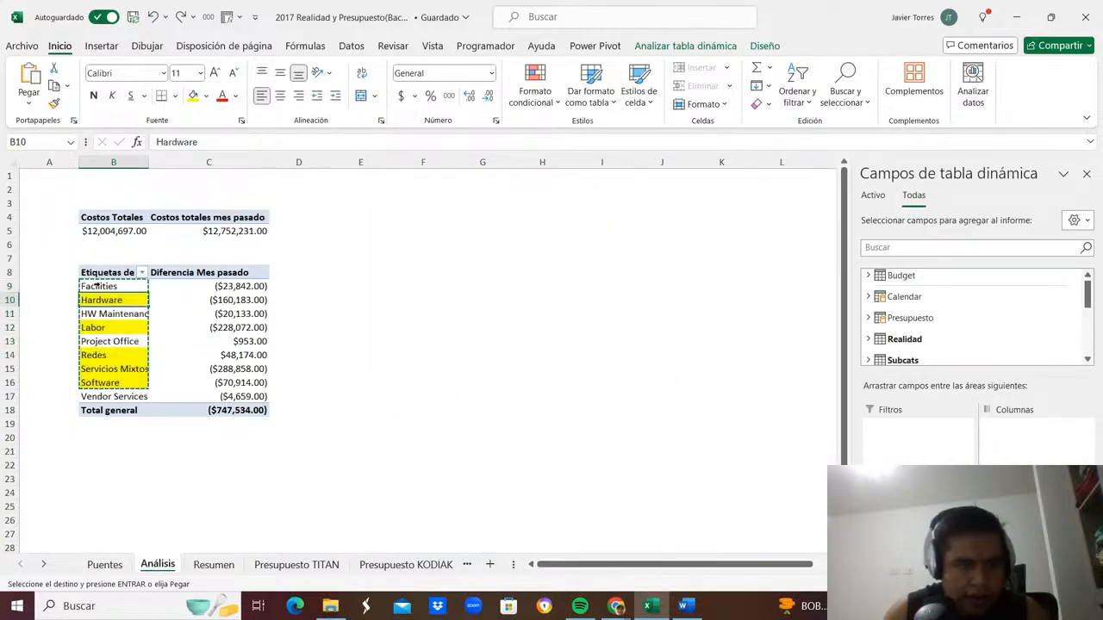
key(shift+Down)
key(shift+Down)
key(shift+Down)
key(shift+Down)
key(shift+Down)
key(shift+Down)
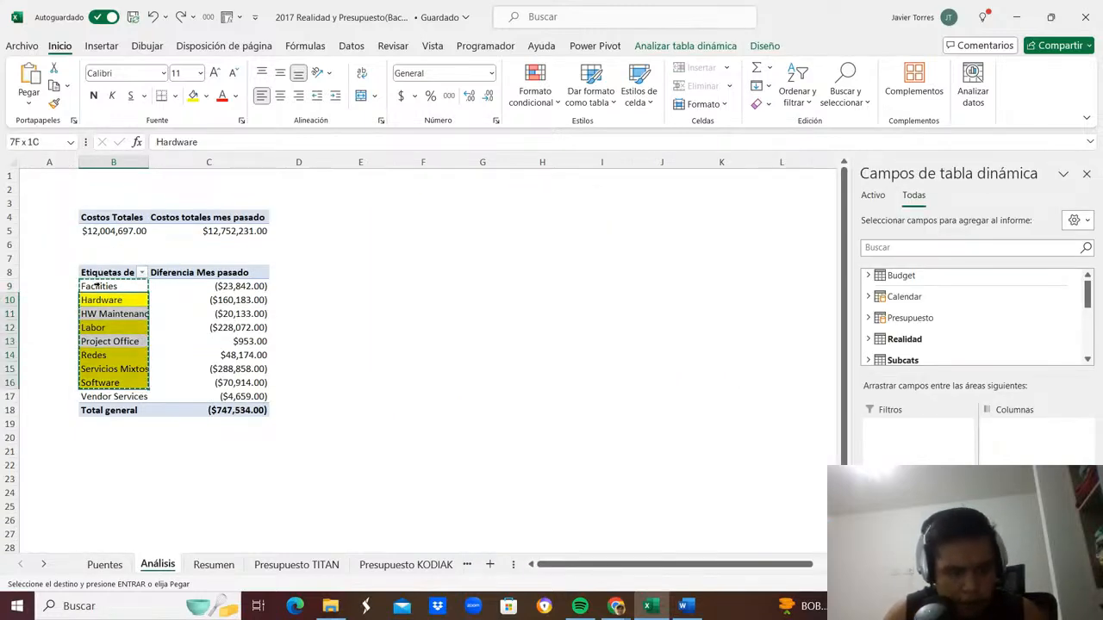
key(ctrl+Page_Up)
key(Up)
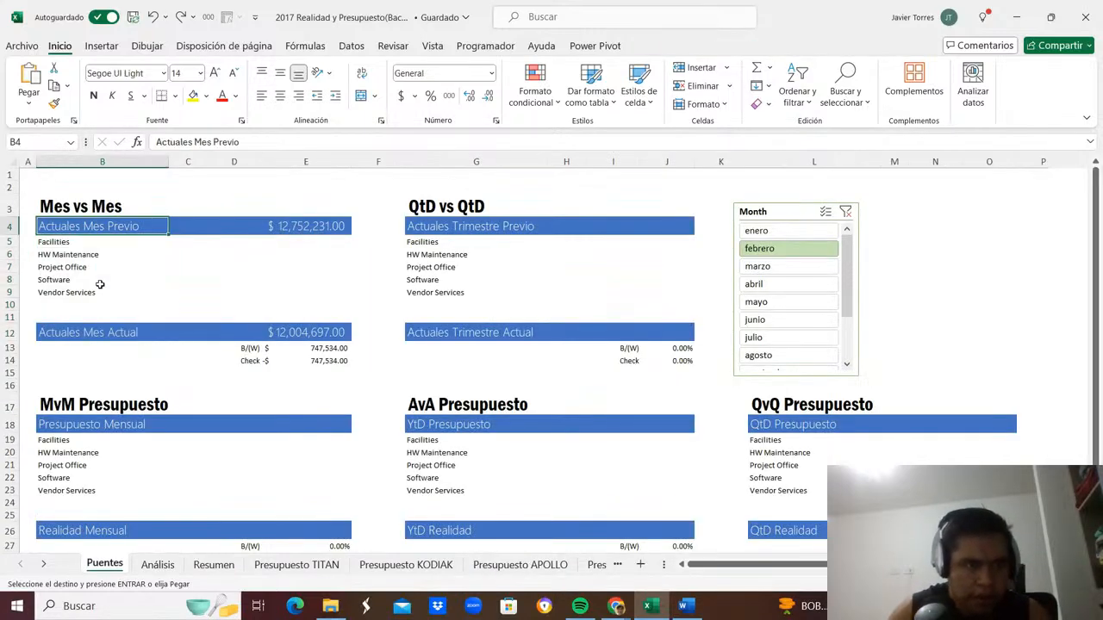
key(Down)
key(ctrl+alt+v)
key(Down)
key(Down)
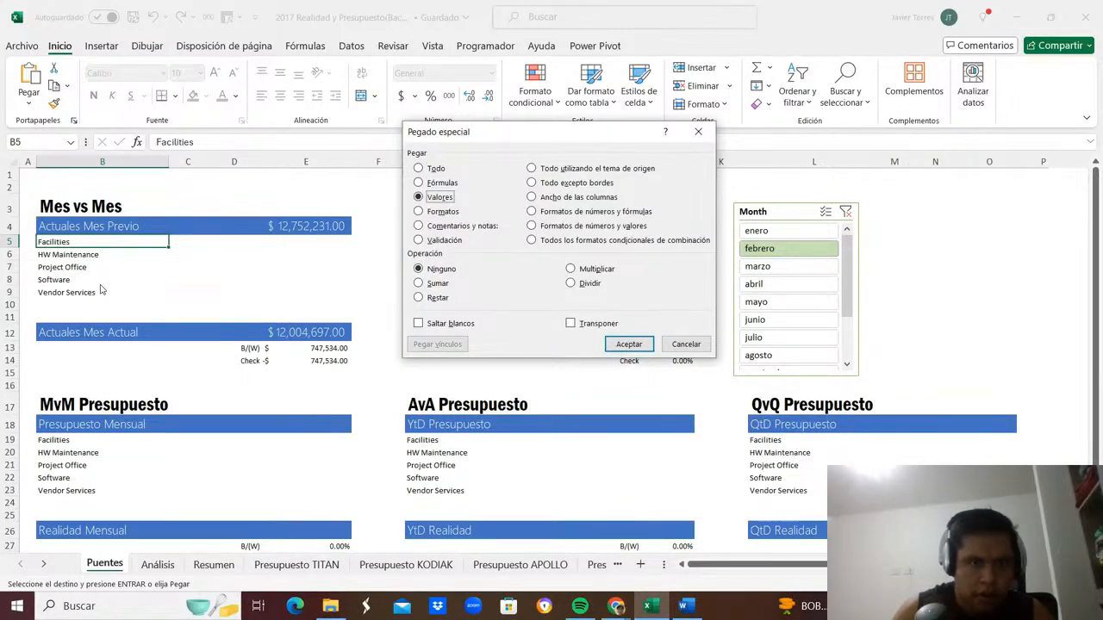
key(Return)
Remove HW Maintenance from the Mes vs Mes list by moving the Labor to Software labels up one row.
key(Down)
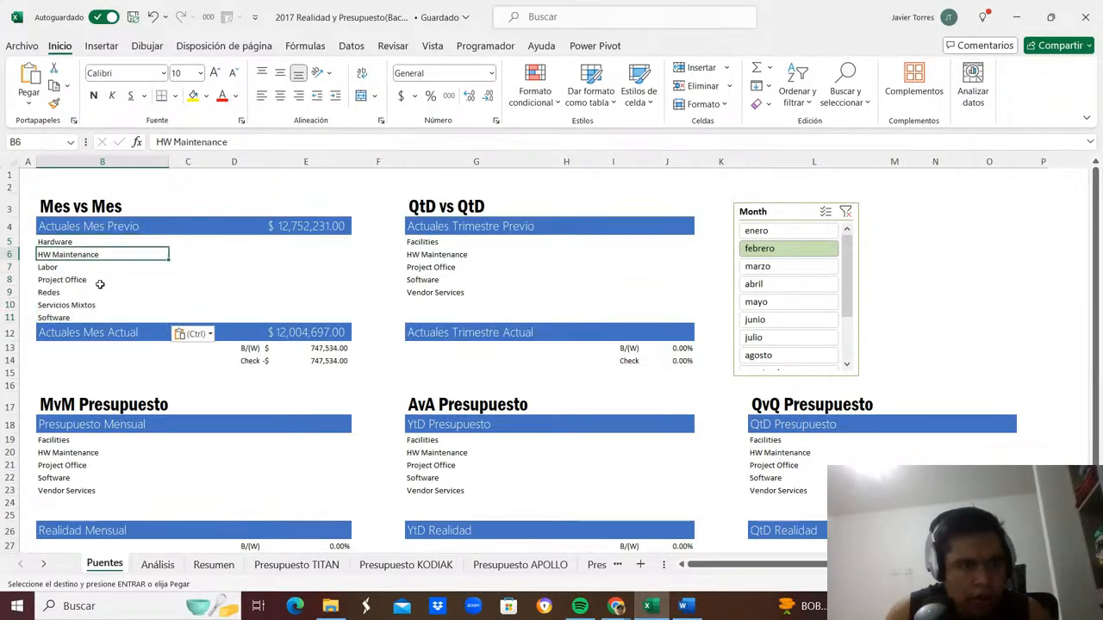
key(Down)
key(shift+Down)
key(shift+Down)
key(shift+Down)
key(shift+Down)
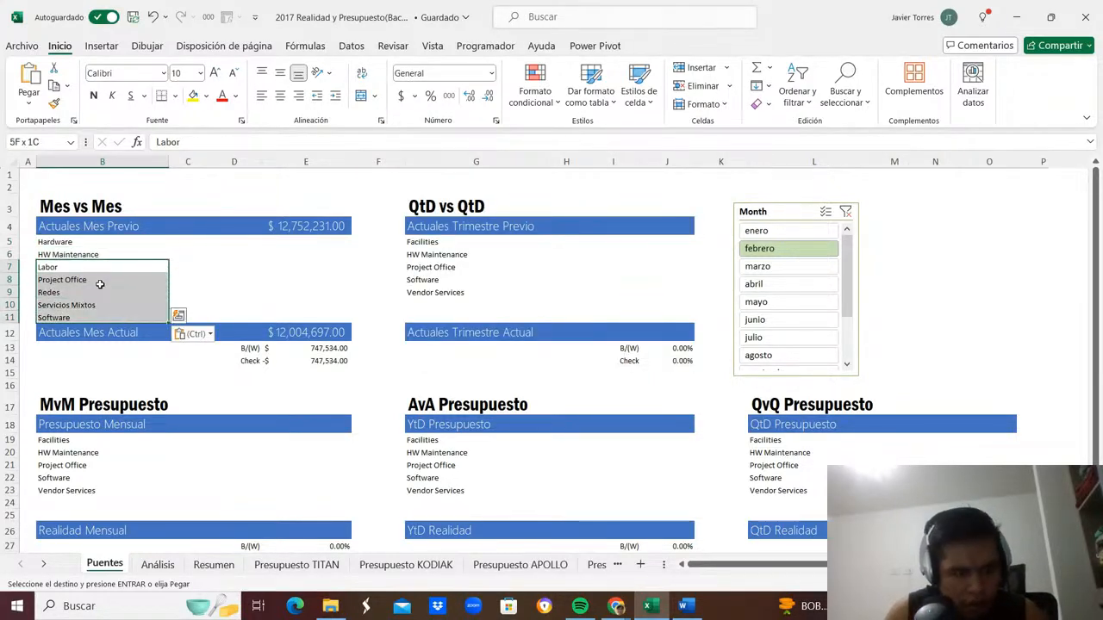
key(ctrl+x)
key(Up)
key(ctrl+v)
Remove Project Office from the Mes vs Mes list by moving the Redes to Software labels up one row.
key(Down)
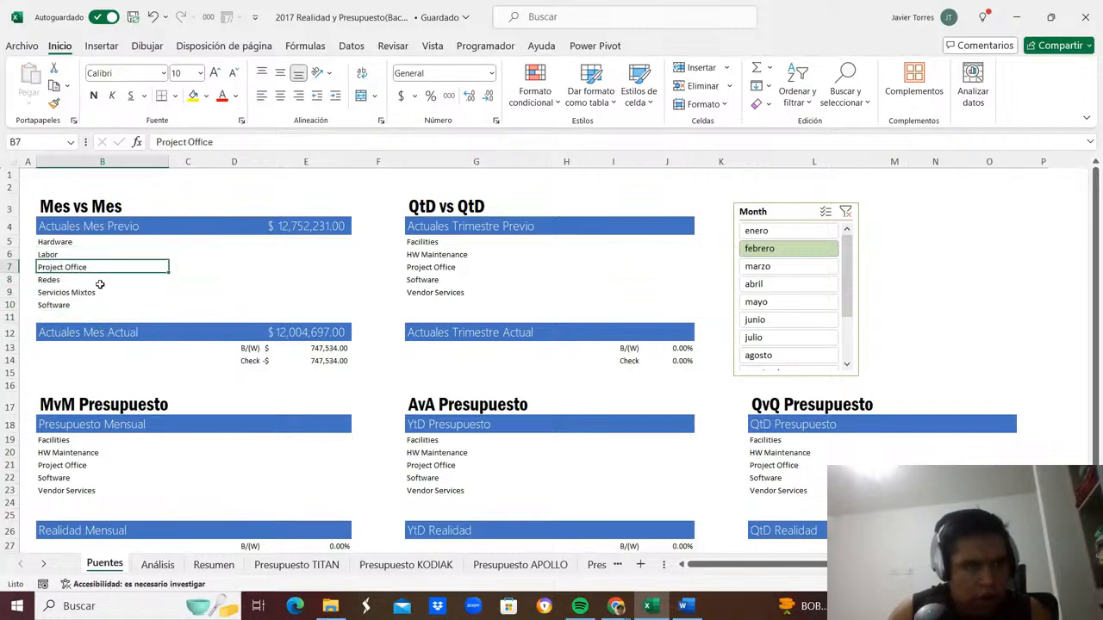
key(Down)
key(shift+Down)
key(shift+Down)
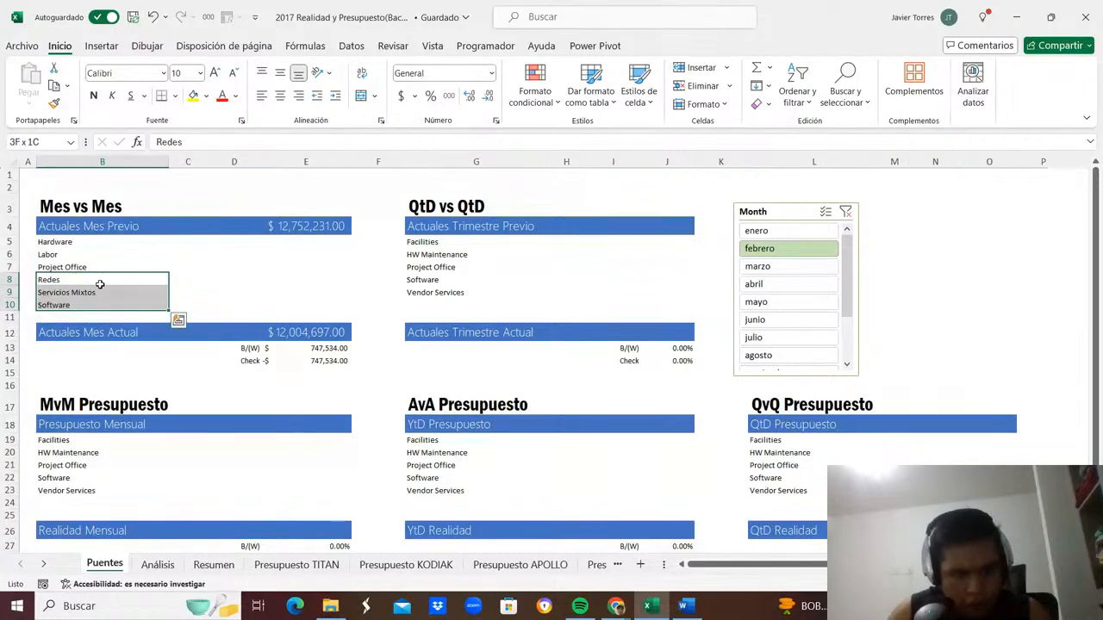
key(ctrl+x)
key(Up)
key(ctrl+v)
Add an Others label in B10 below Software, and select the Hardware amount cell E5 in the Mes vs Mes bridge.
key(Down)
key(Down)
key(Down)
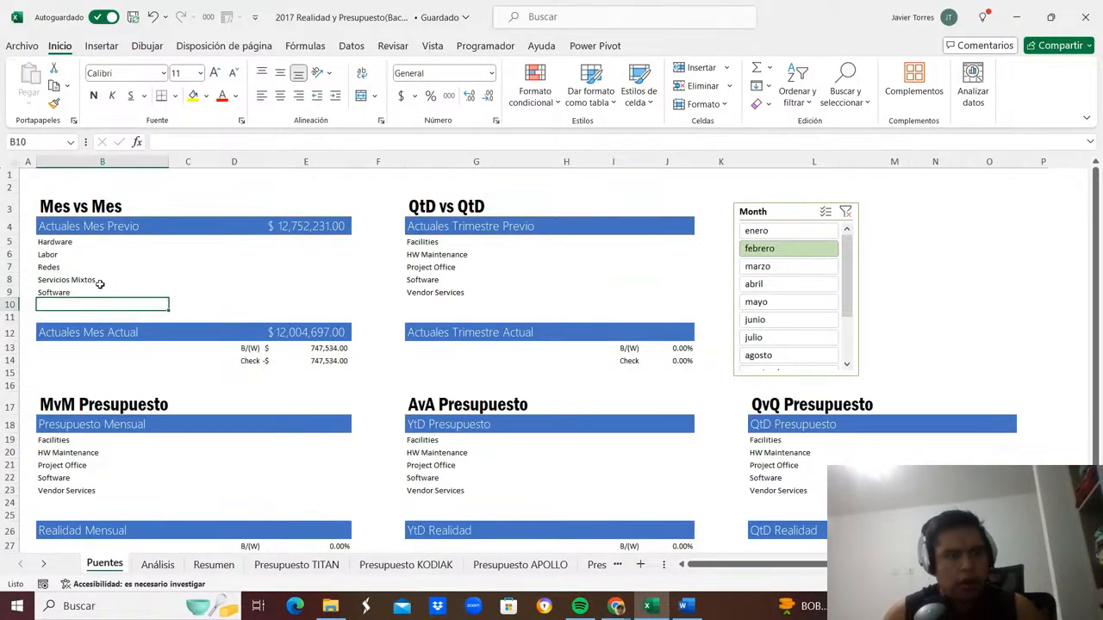
text(Others)
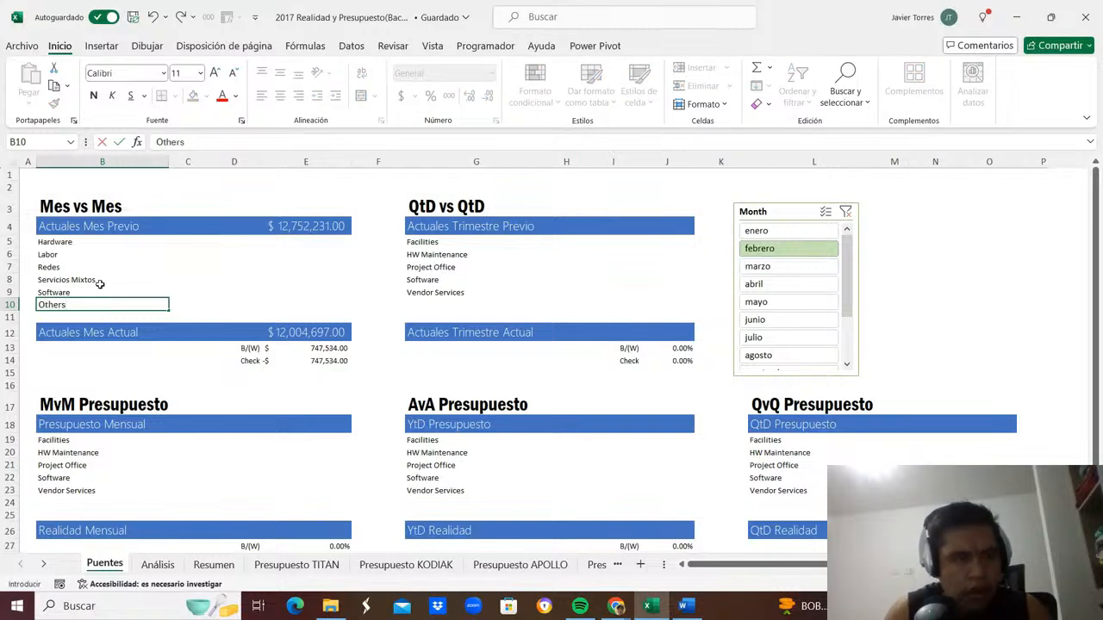
key(Return)
key(Right)
key(Right)
key(Left)
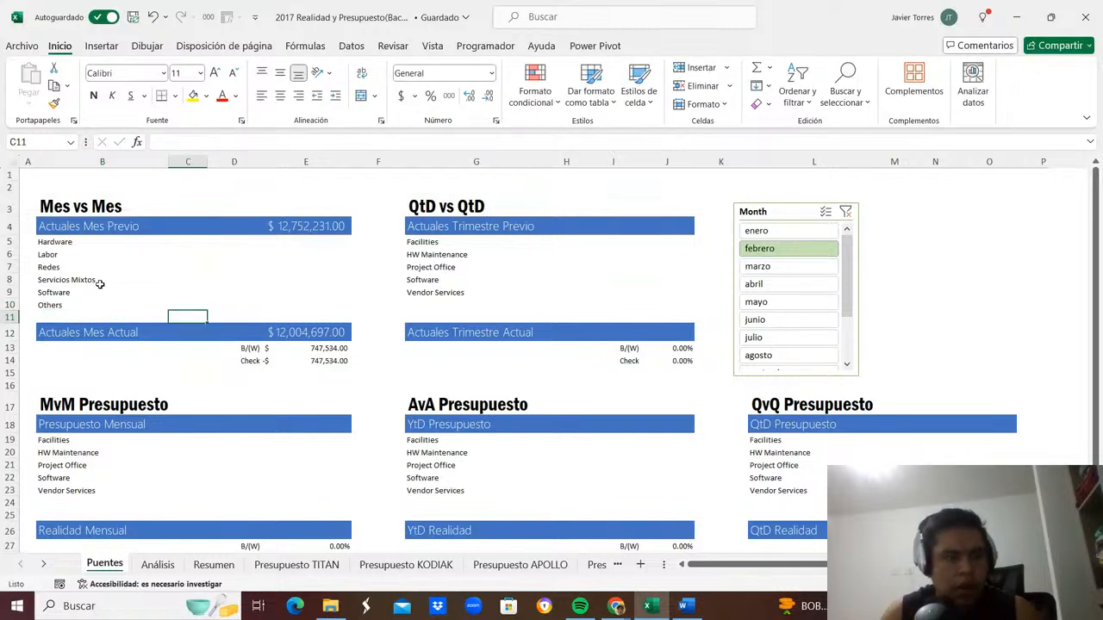
key(Left)
key(Up)
key(Up)
key(Up)
key(Up)
key(Up)
key(Up)
key(Right)
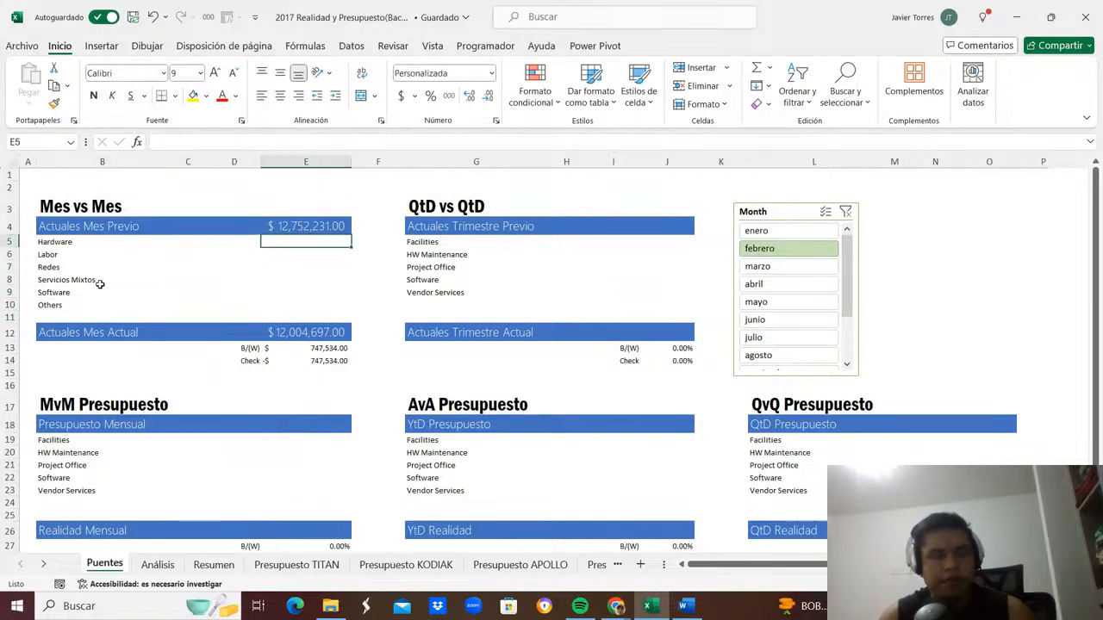
text(=)
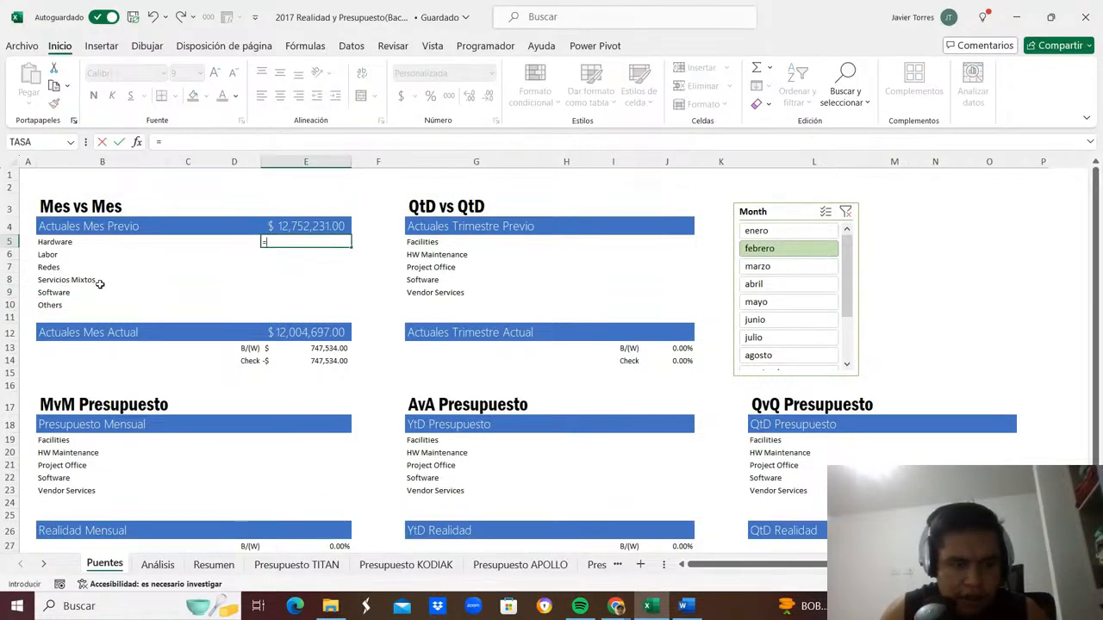
key(ctrl+Page_Down)
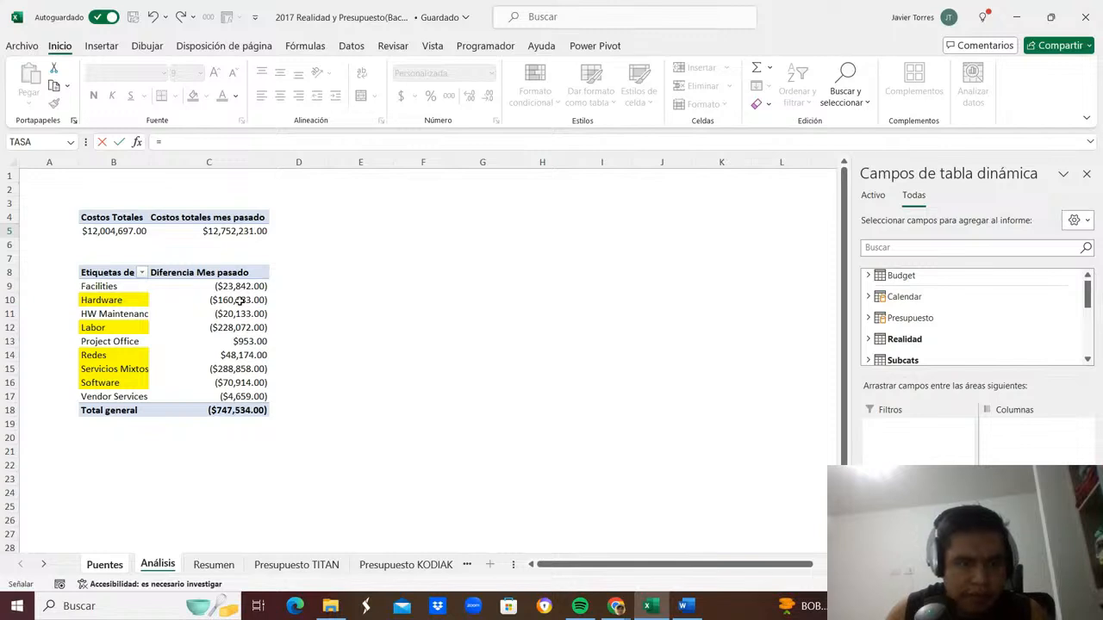
click(239, 300)
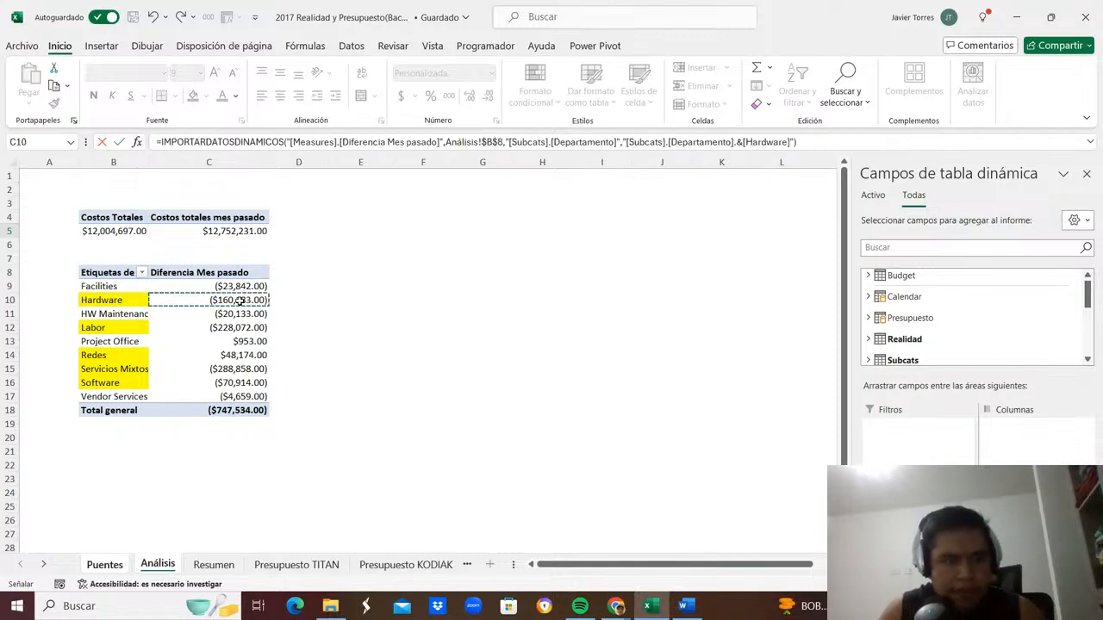
key(Escape)
Link the Hardware and Labor amounts in E5 and E6 to their Diferencia Mes pasado values on the Análisis PivotTable.
text(=)
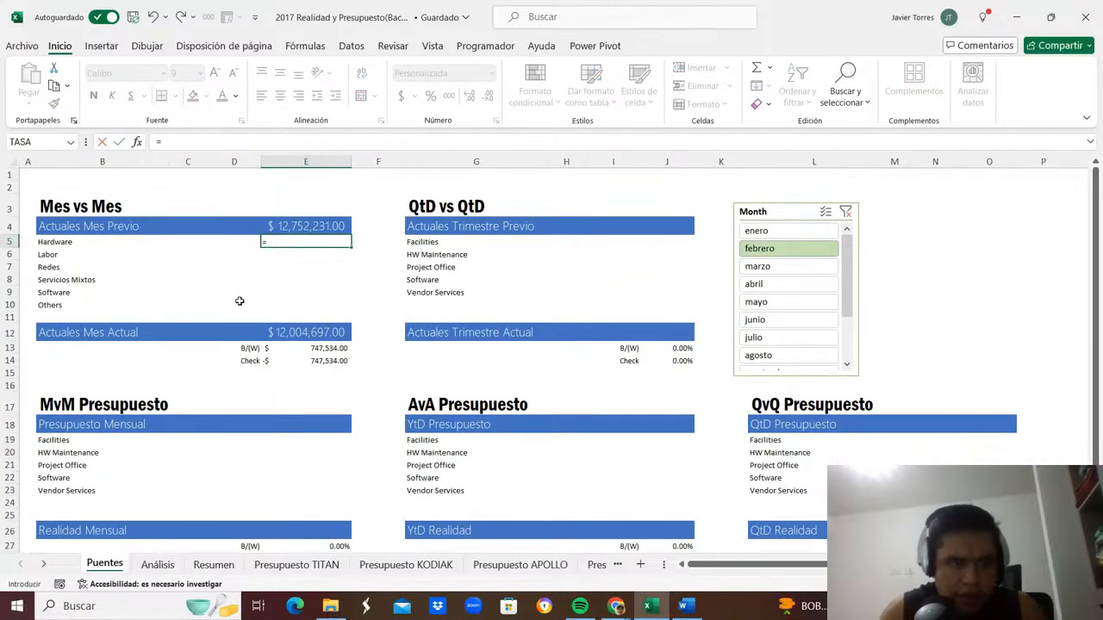
key(ctrl+Page_Down)
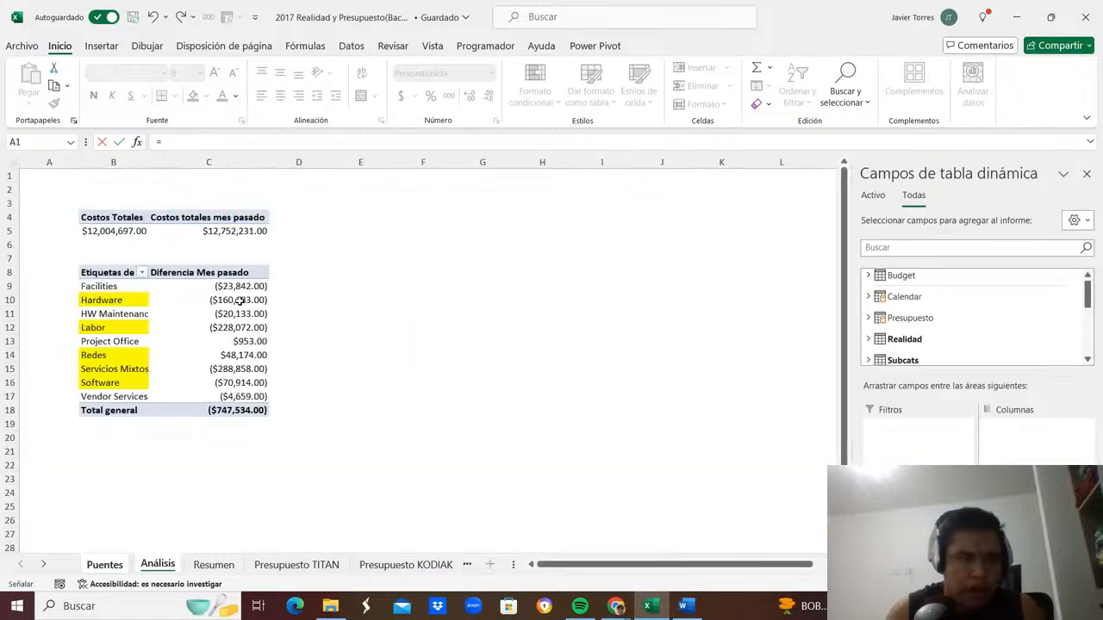
click(240, 300)
key(Return)
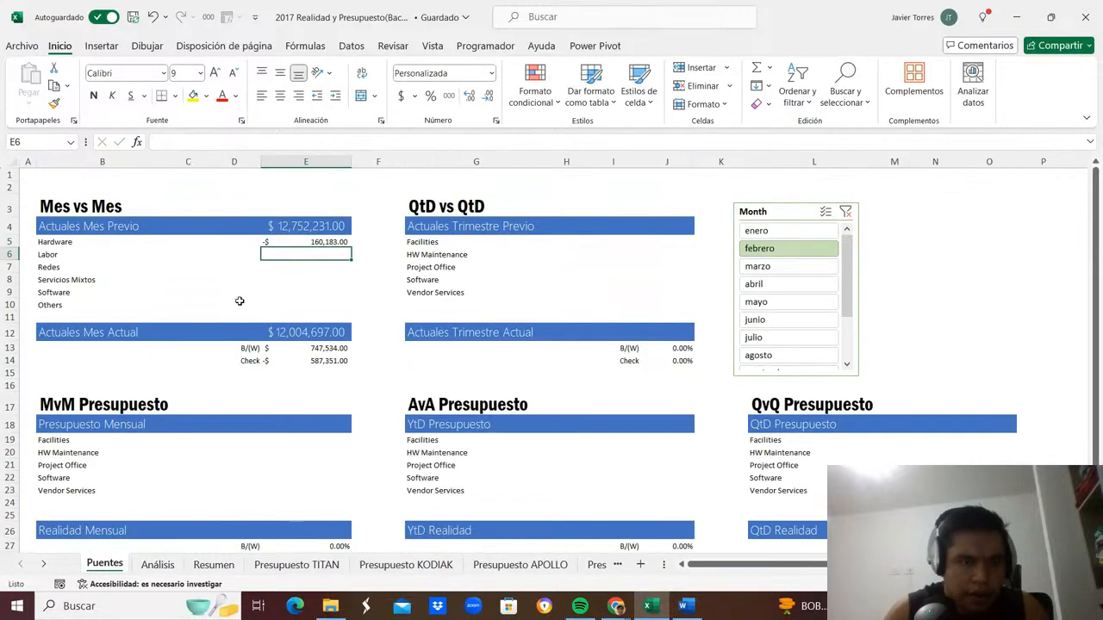
text(=)
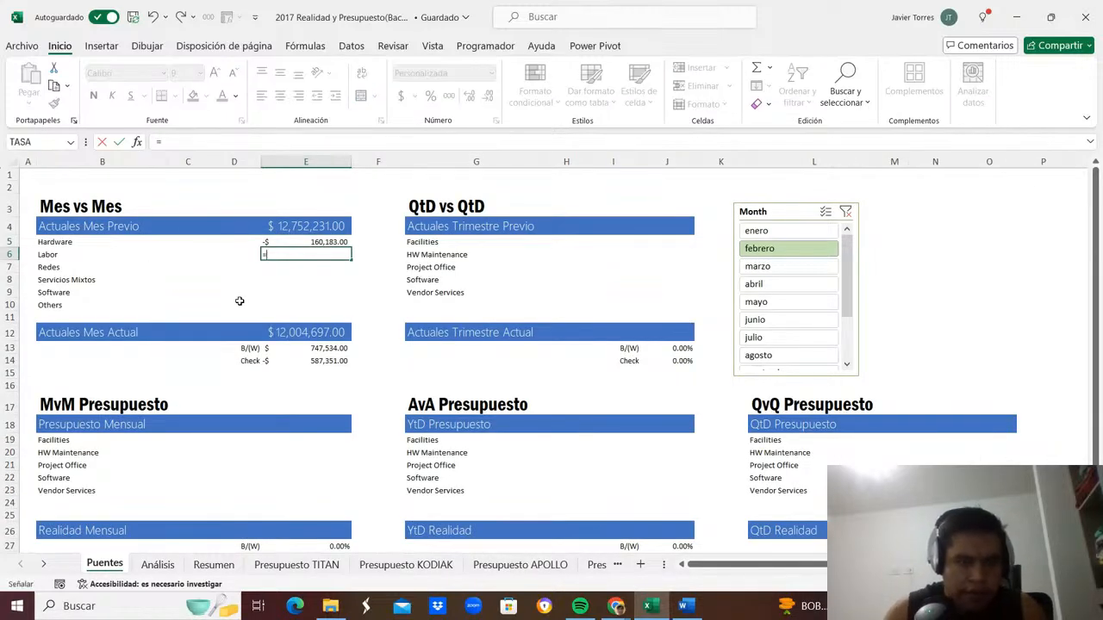
key(ctrl+Page_Down)
click(240, 324)
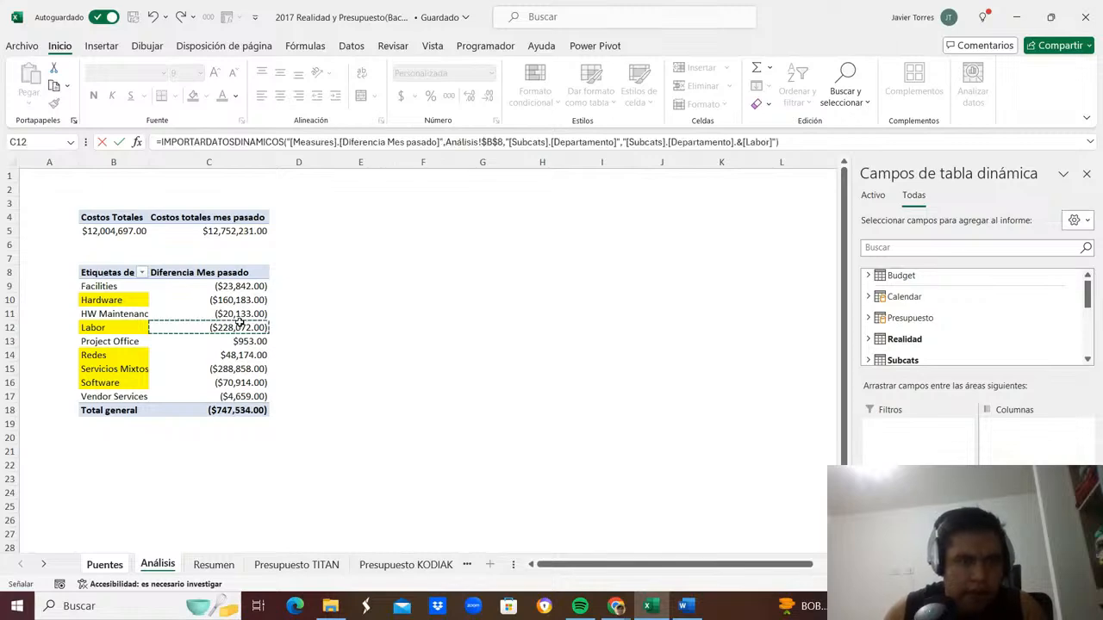
key(Return)
Link the Redes and Servicios Mixtos amounts in E7 and E8 to their Diferencia Mes pasado values on the Análisis PivotTable.
text(=)
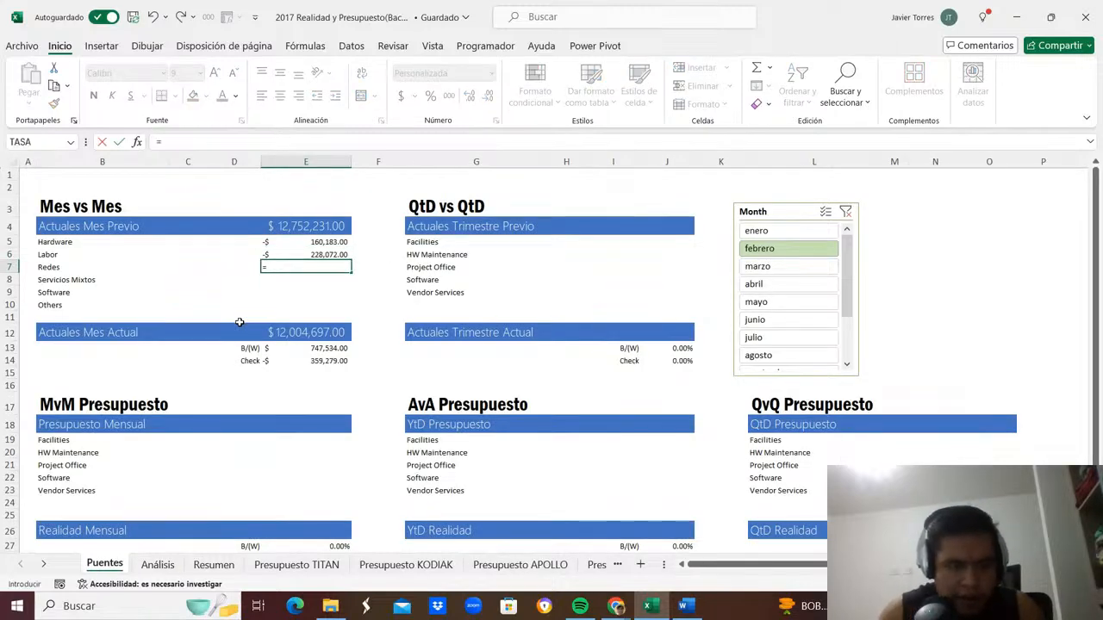
key(ctrl+Page_Down)
click(249, 356)
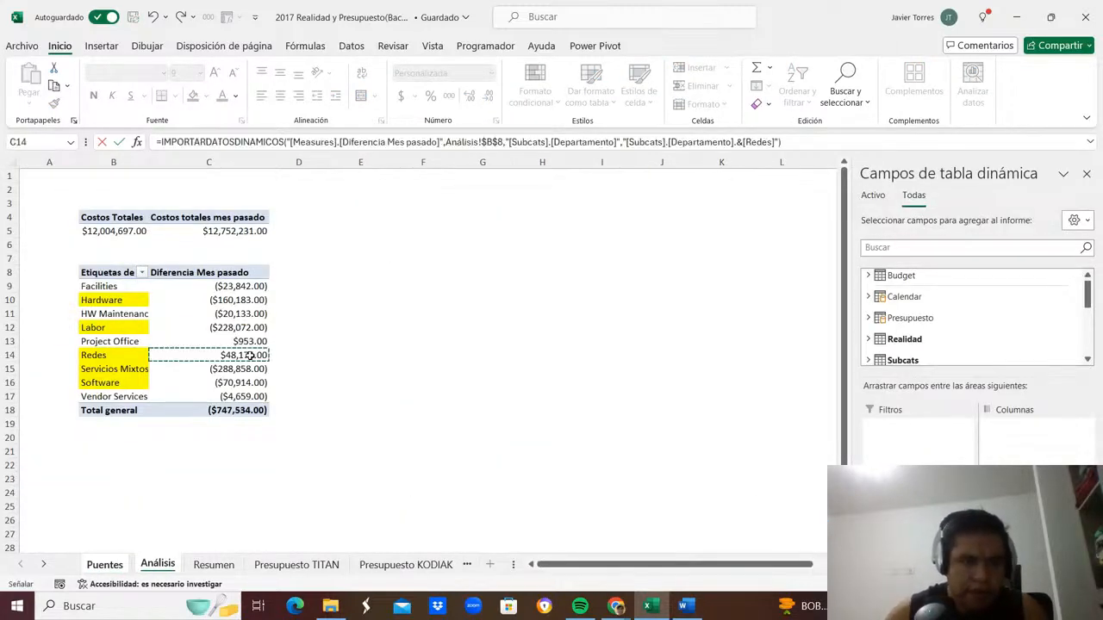
key(Return)
text(=)
key(ctrl+Page_Down)
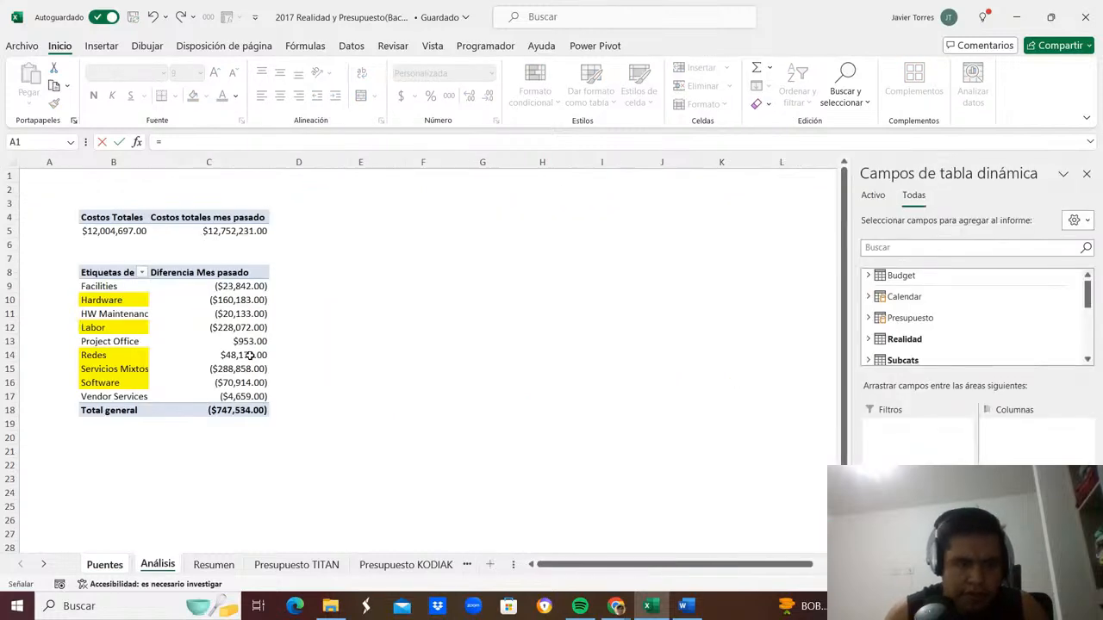
click(260, 369)
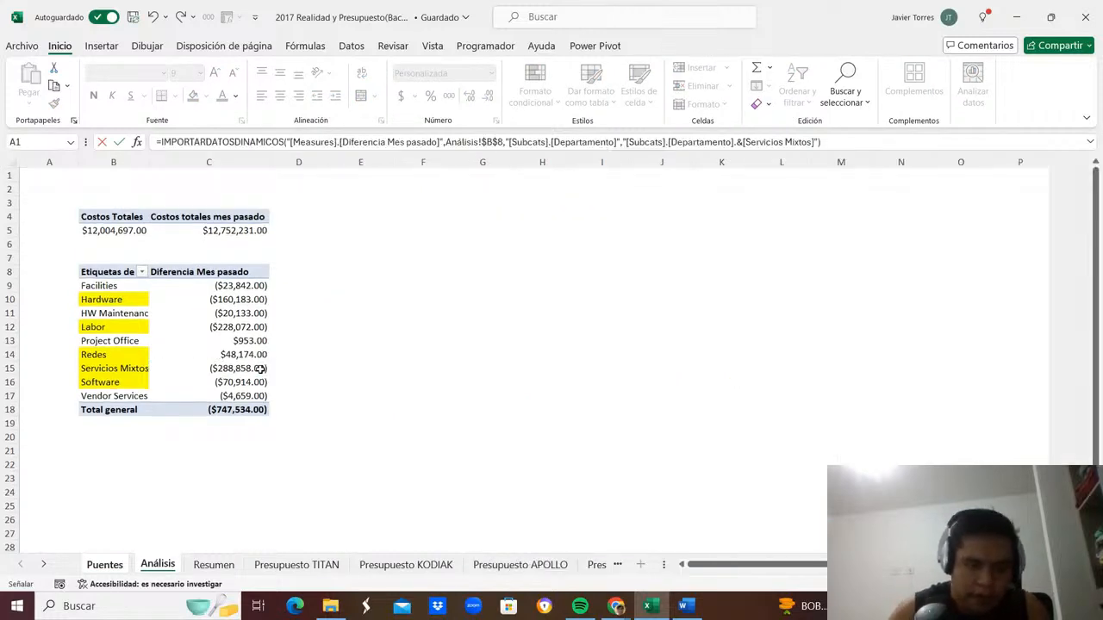
key(Return)
Link the Software amount in E9 to its Diferencia Mes pasado value on the Análisis PivotTable.
text(=)
key(ctrl+Page_Down)
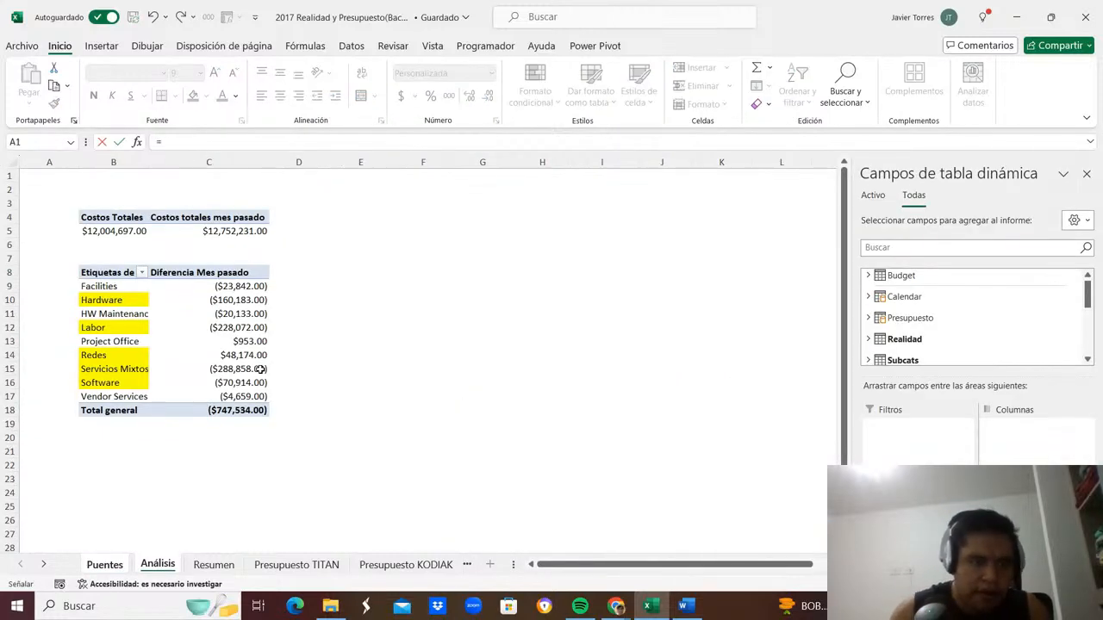
click(240, 383)
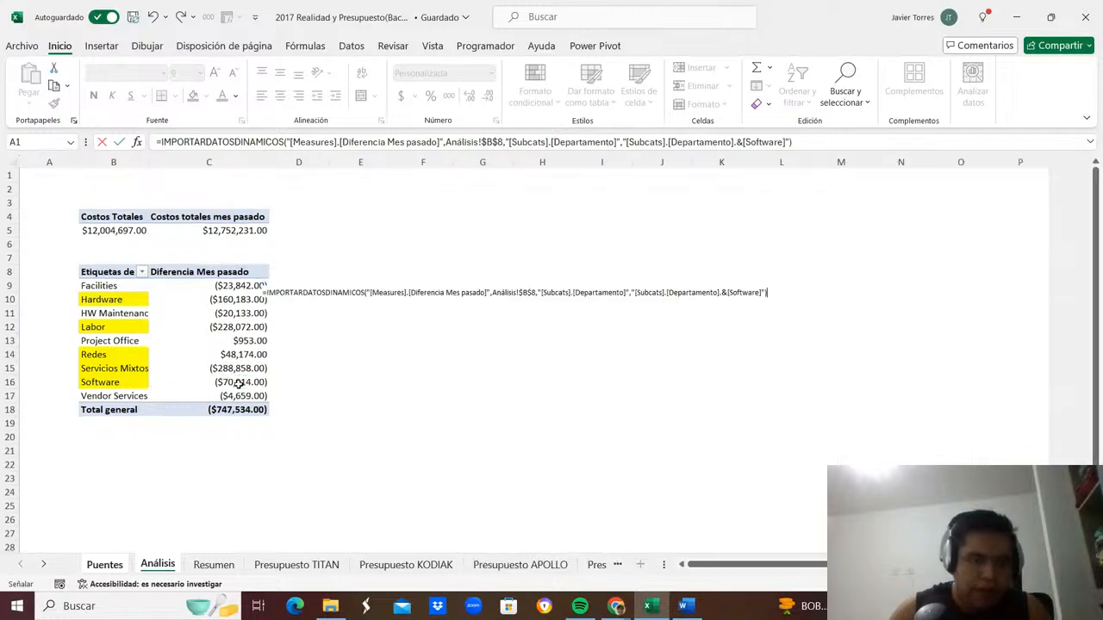
key(Return)
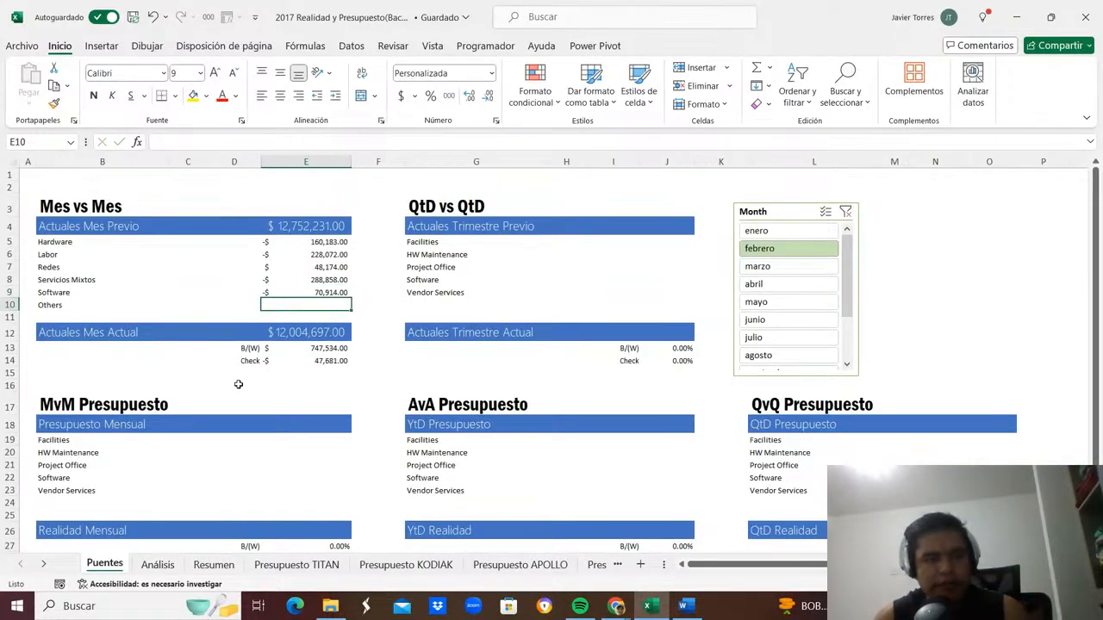
Set Others in E10 to the sum of the Análisis Diferencia Mes pasado values for Facilities, HW Maintenance, Project Office and Vendor Services.
text(=)
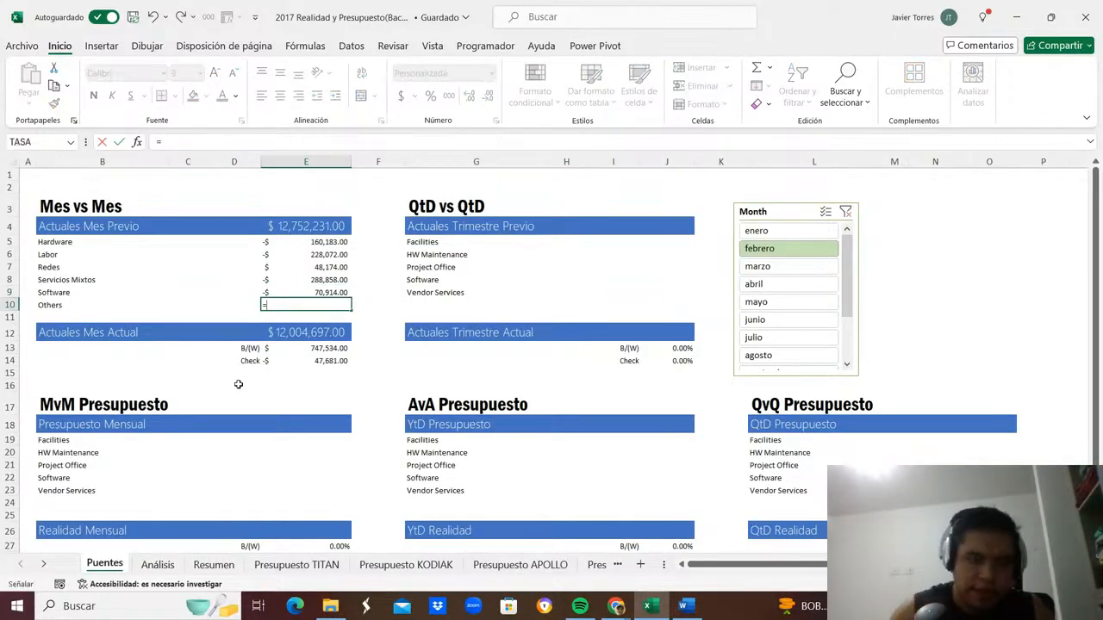
key(ctrl+Page_Down)
click(235, 288)
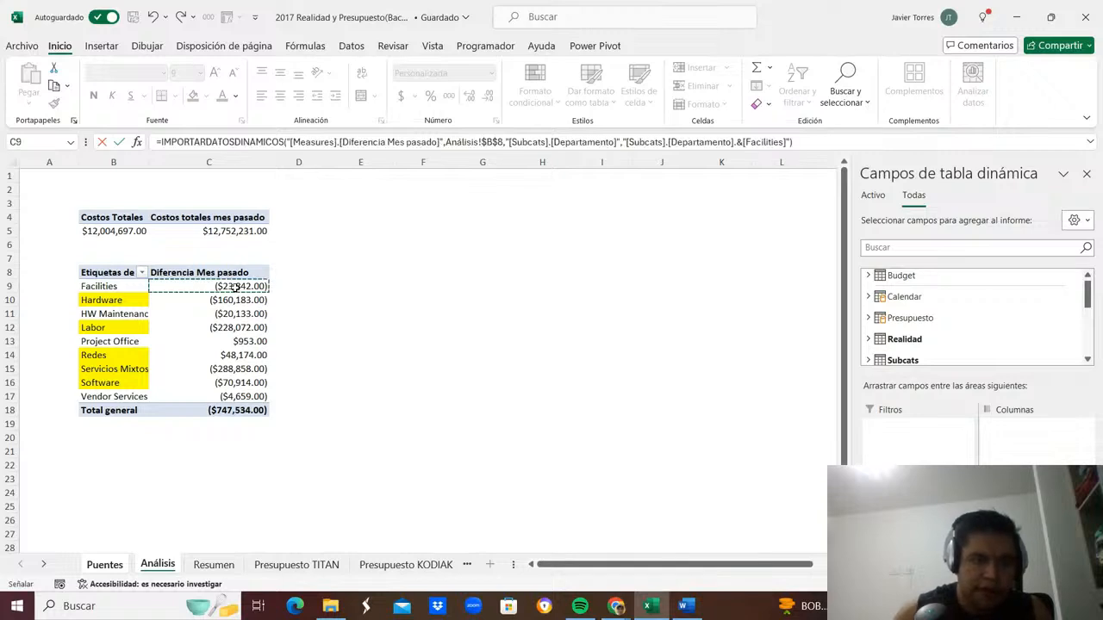
text(+)
click(231, 315)
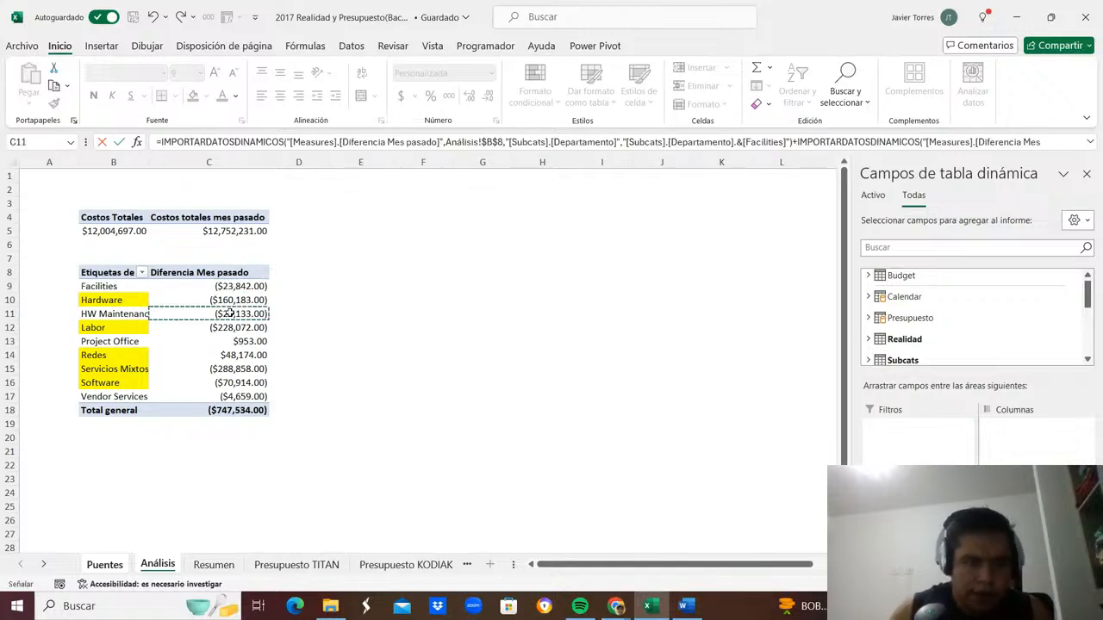
text(+)
click(243, 341)
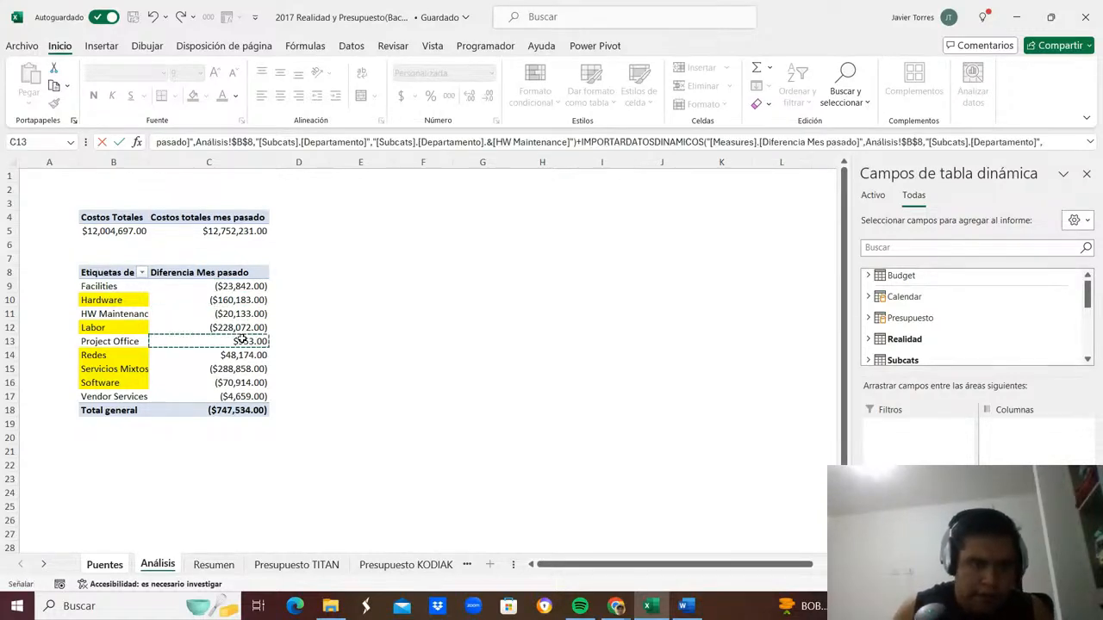
text(+)
click(243, 396)
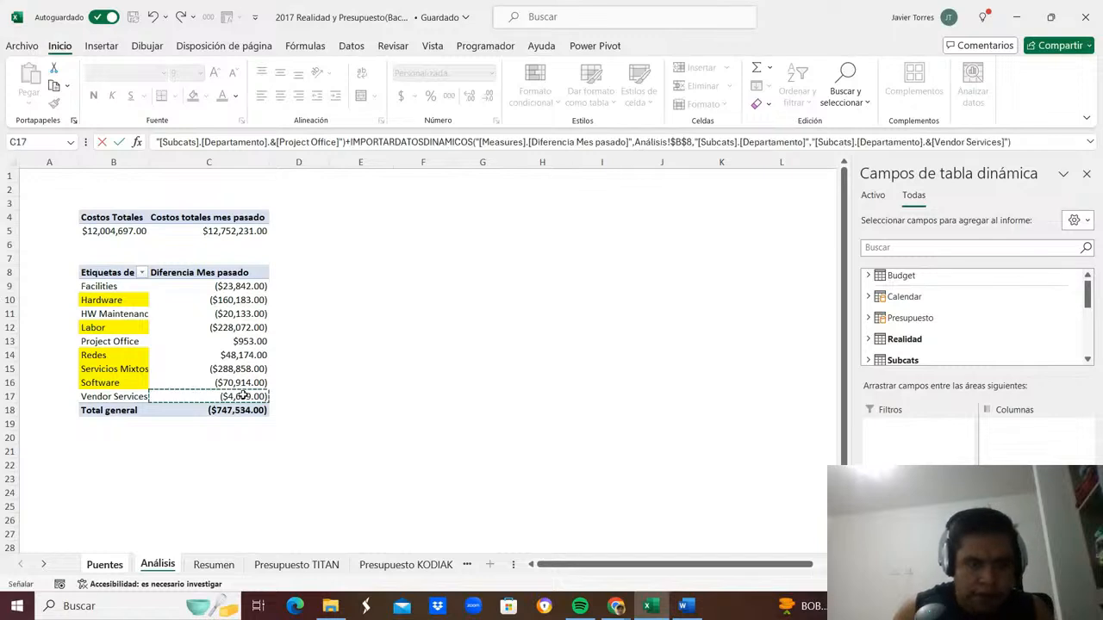
key(Return)
Inspect the cell references in the Mes vs Mes Check formula in E14 without changing it.
key(Down)
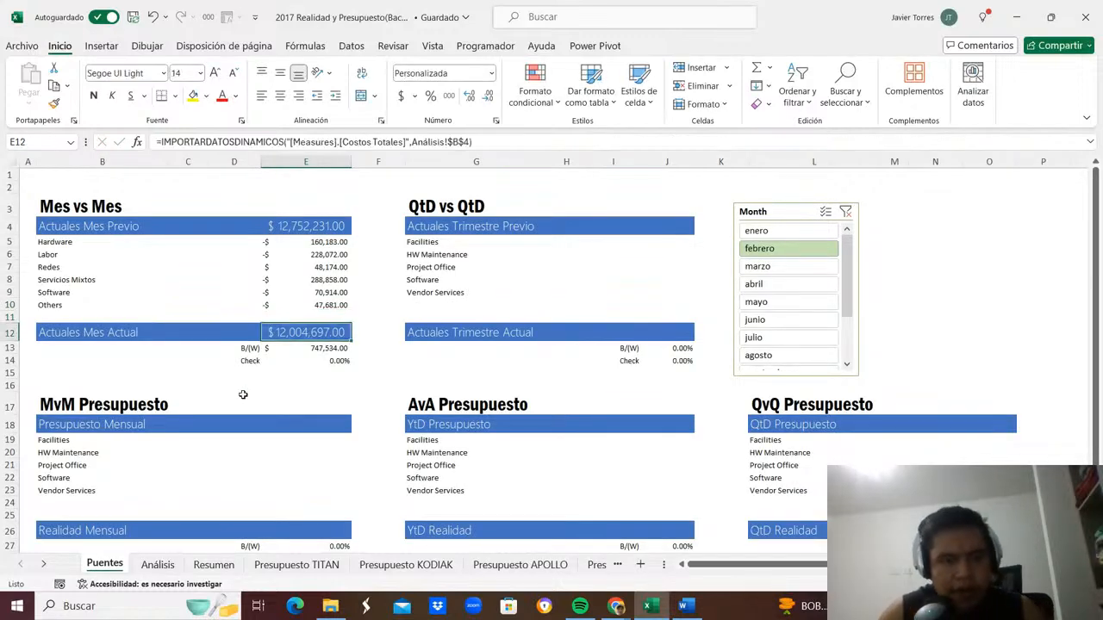
key(Down)
key(Down)
key(F2)
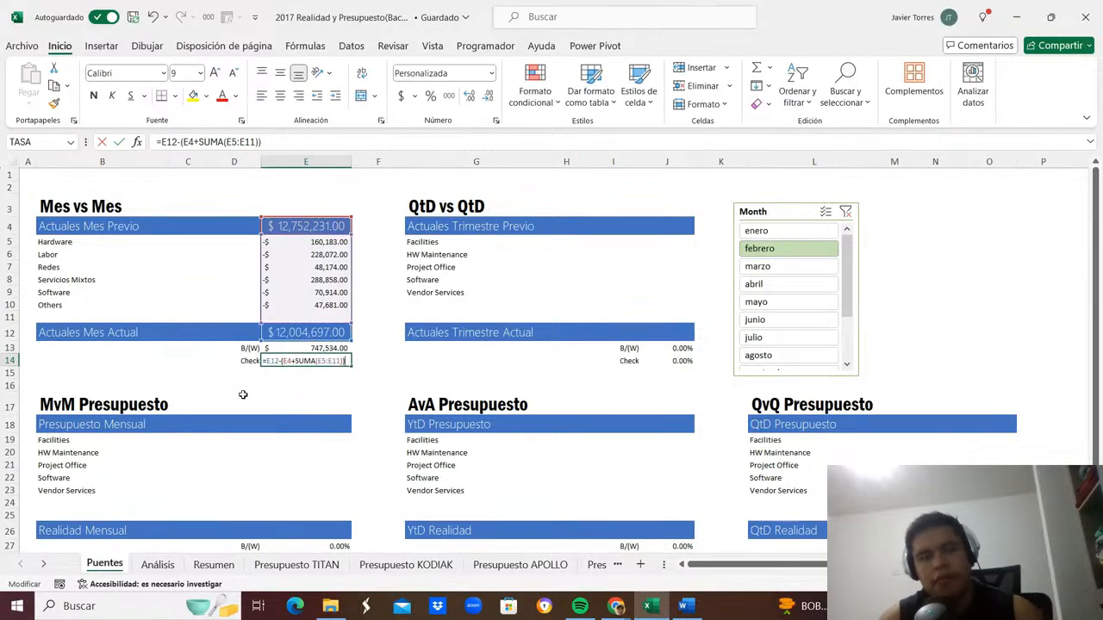
key(Escape)
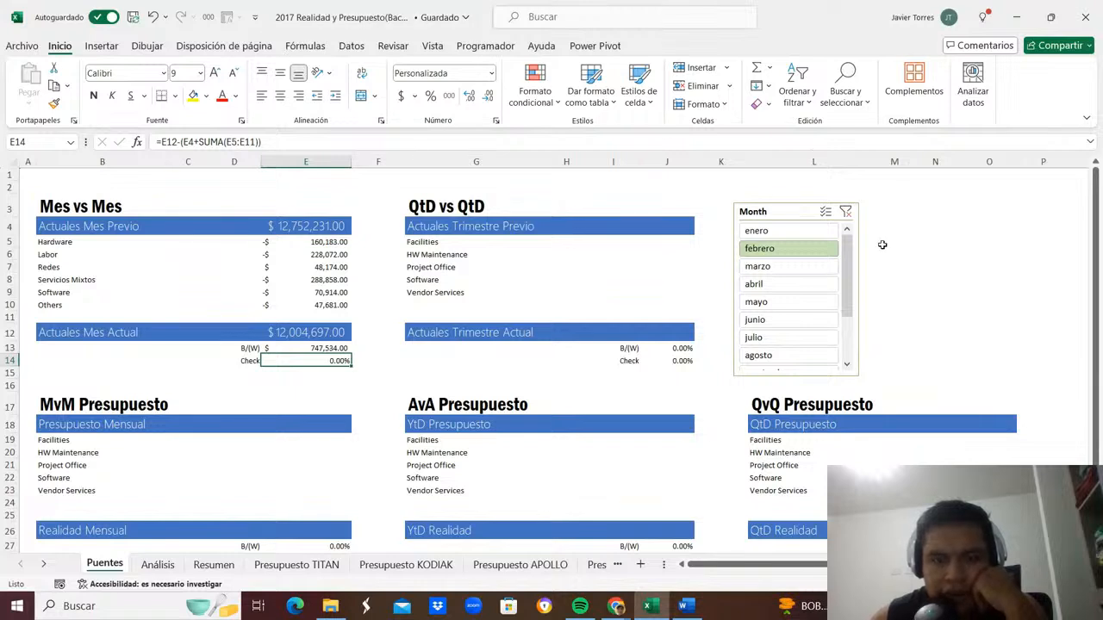
Check the Mes vs Mes bridge by filtering Month through several months from marzo to diciembre, finishing on enero.
click(765, 266)
click(758, 283)
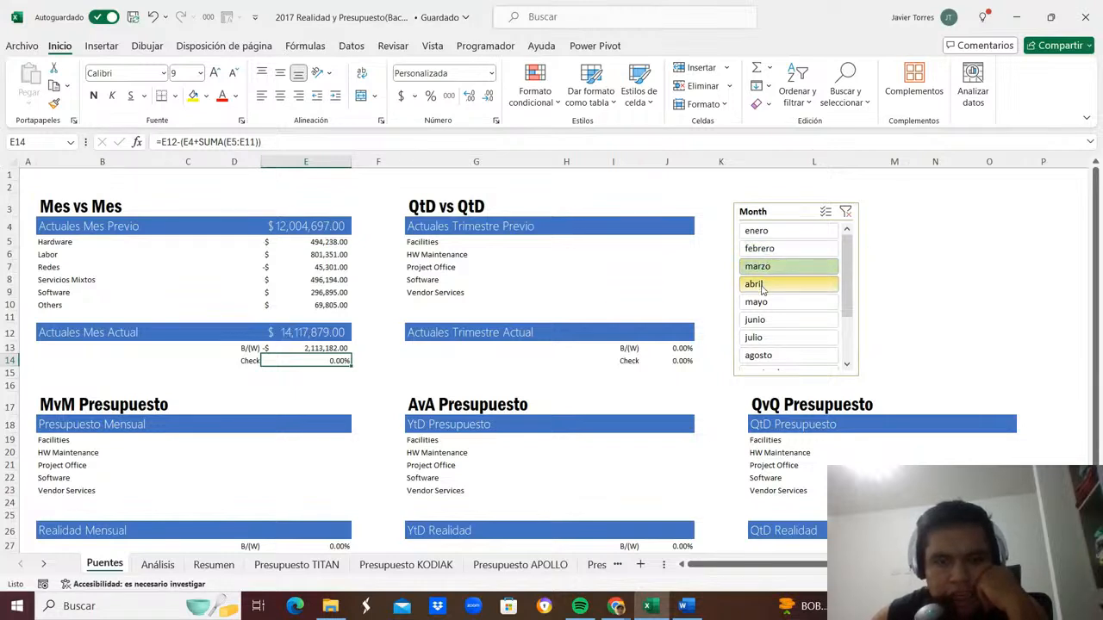
click(764, 321)
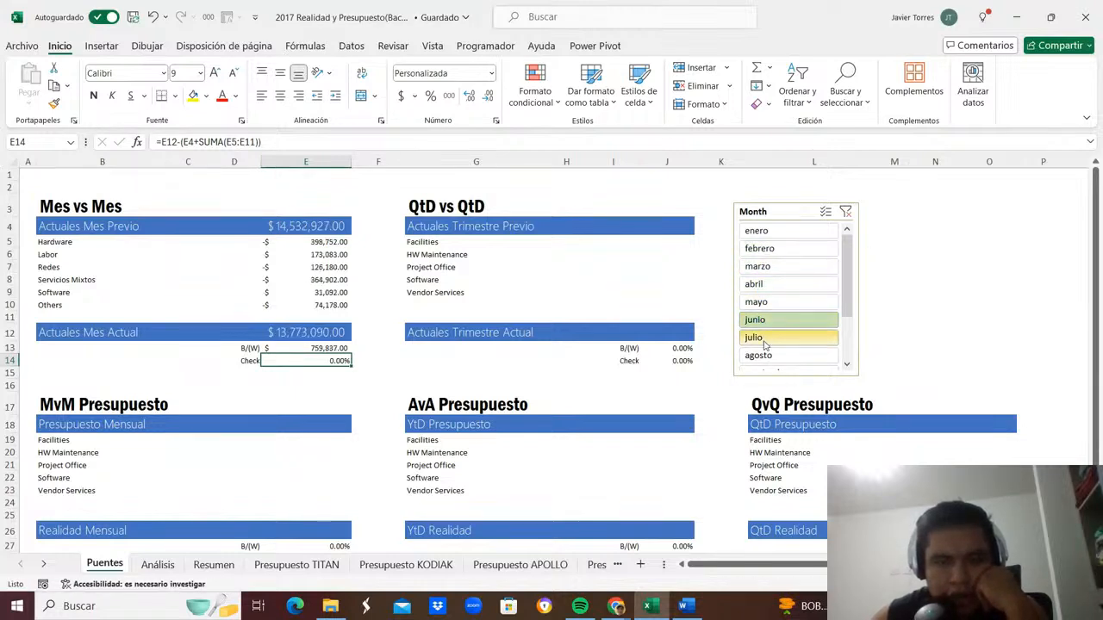
click(756, 337)
click(762, 356)
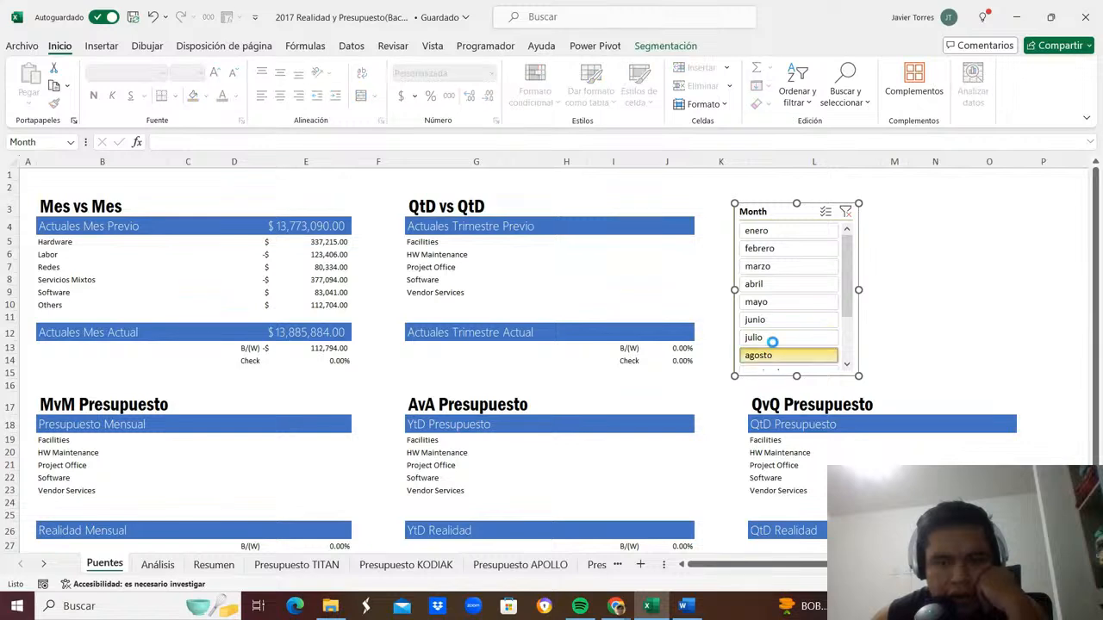
scroll(770, 342, down, 3)
click(768, 356)
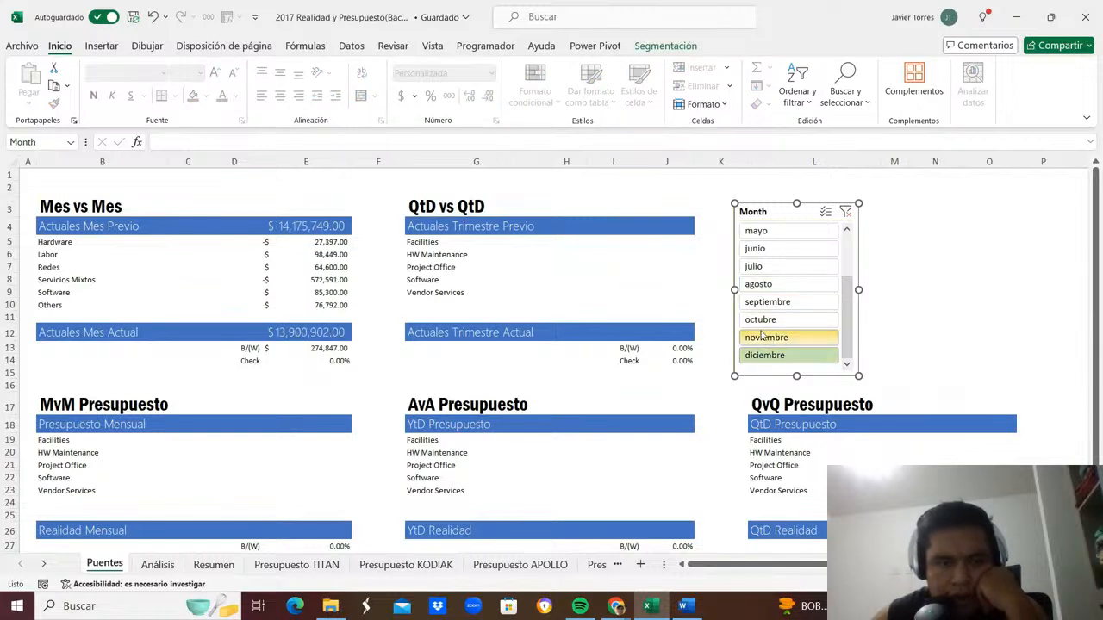
scroll(763, 334, up, 3)
click(758, 231)
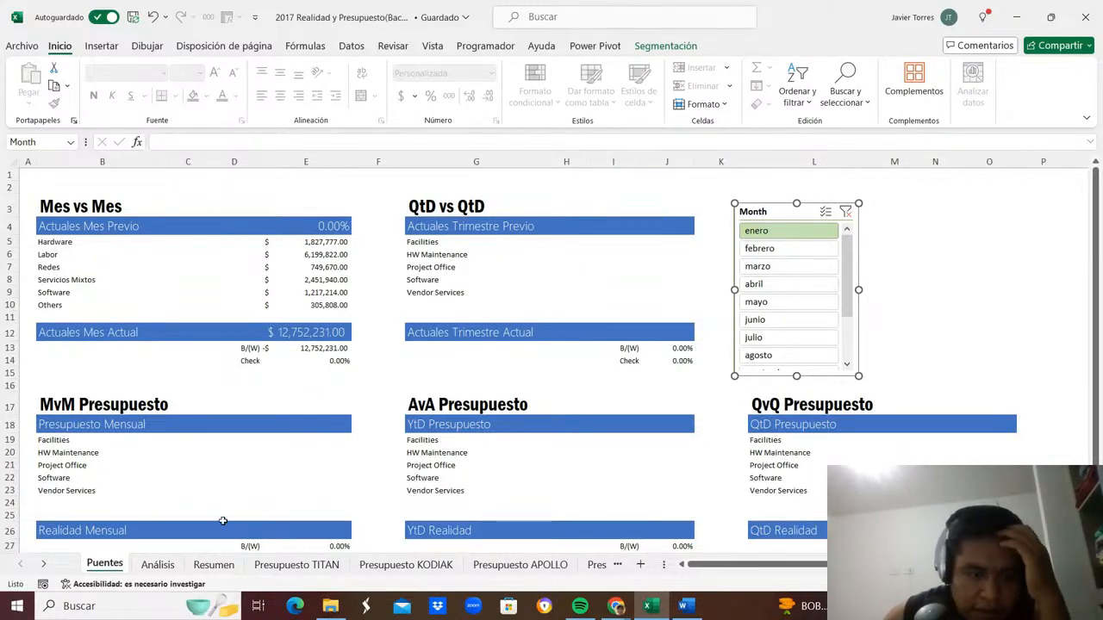
Open the Power Pivot data model and add the heading "Medida general trimestre" in Realidad's calculation area, under Subcategoría beside Medida General.
click(604, 45)
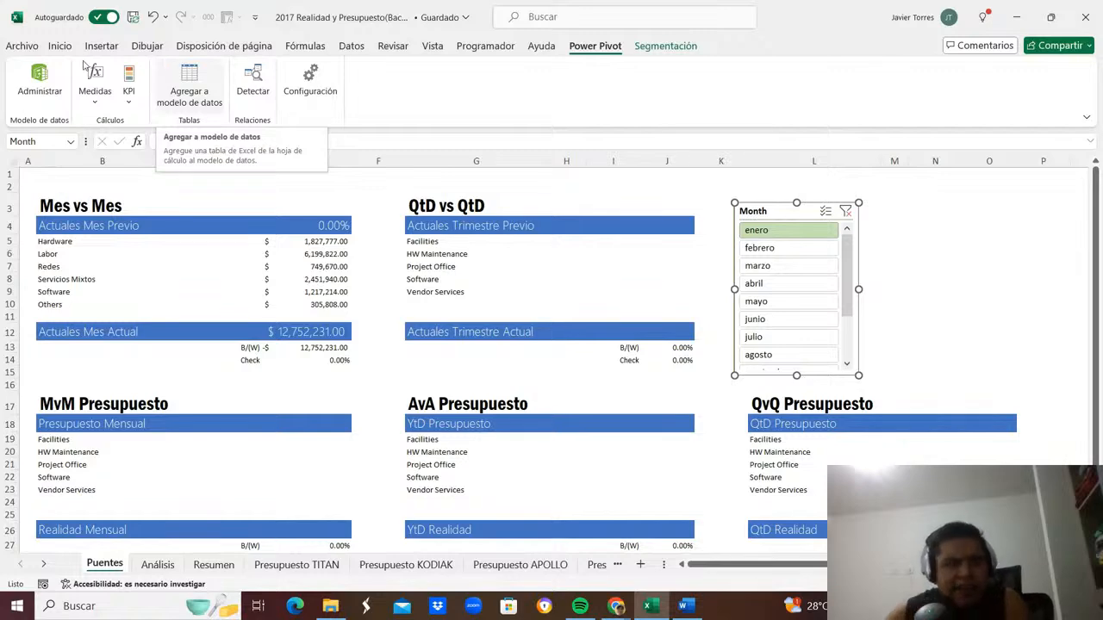
click(39, 80)
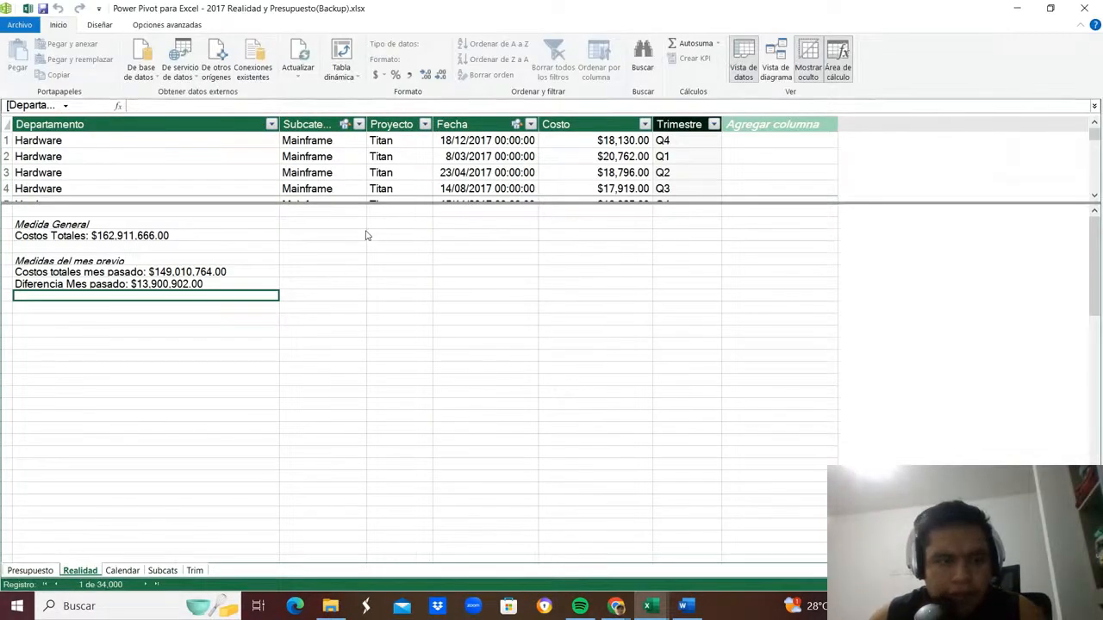
click(369, 237)
click(346, 222)
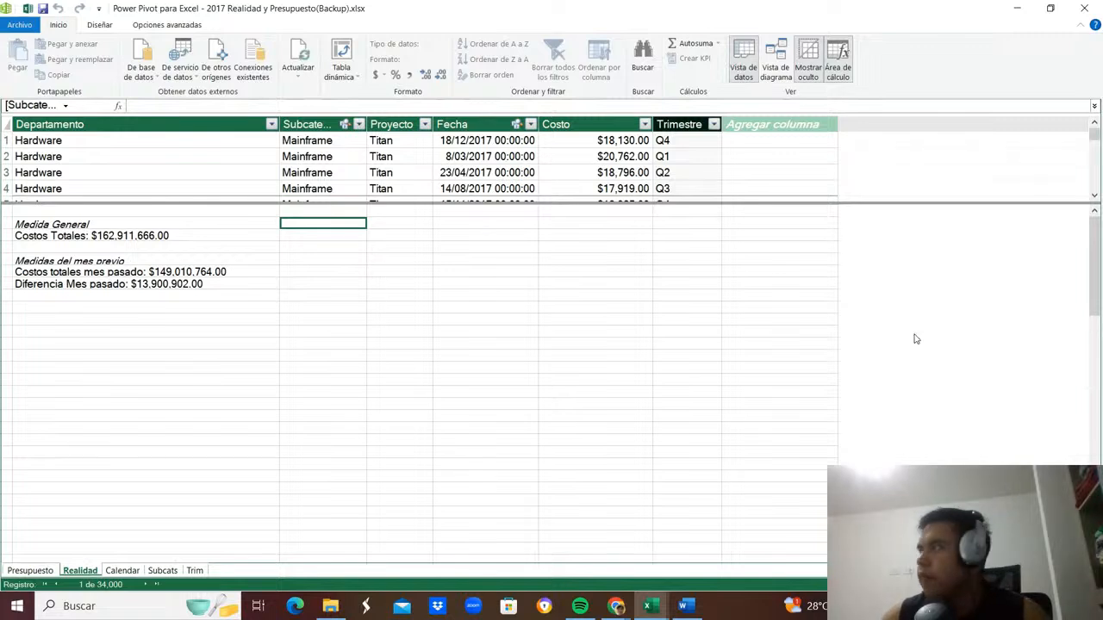
text(Medida)
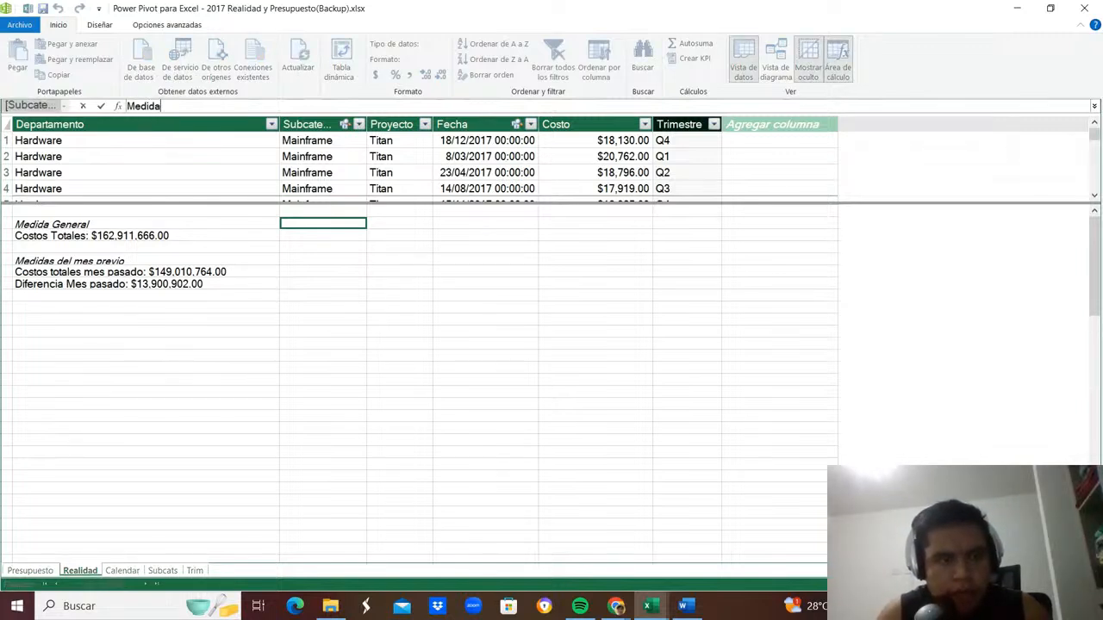
text( general tr)
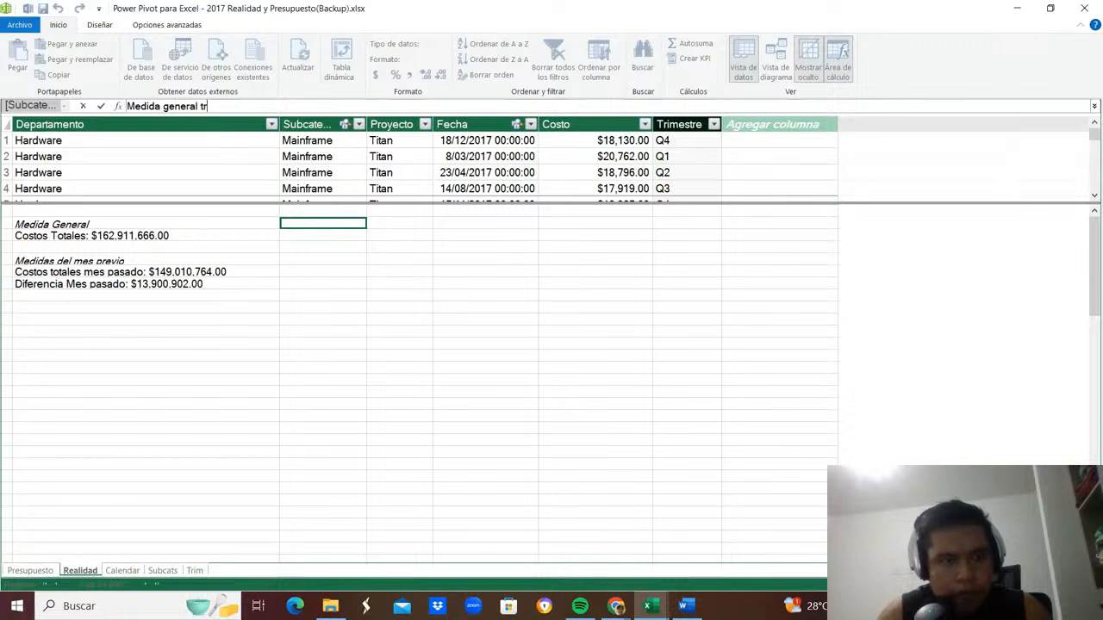
text(imestre)
key(Return)
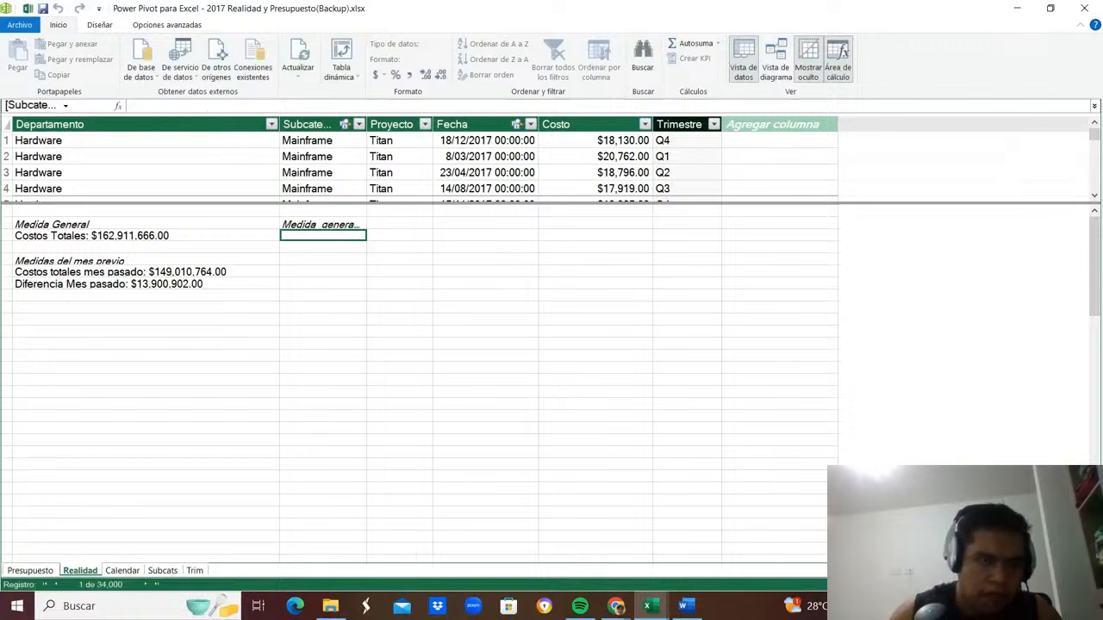
Change the Medida General heading in the calculation area to "Medida General Mensual".
double_click(99, 224)
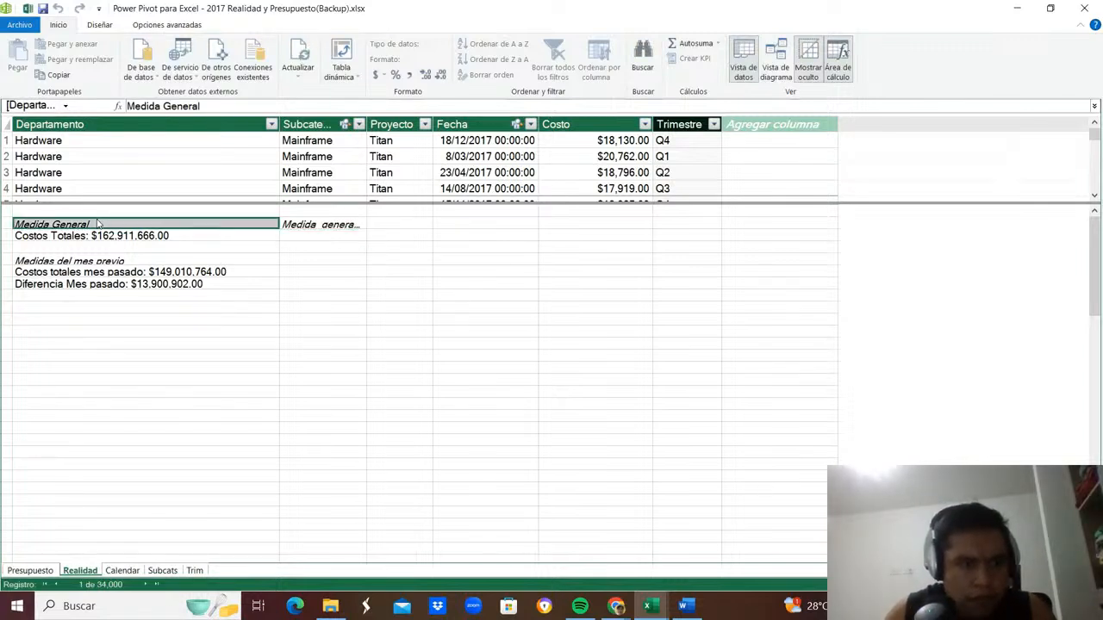
text(Mensual)
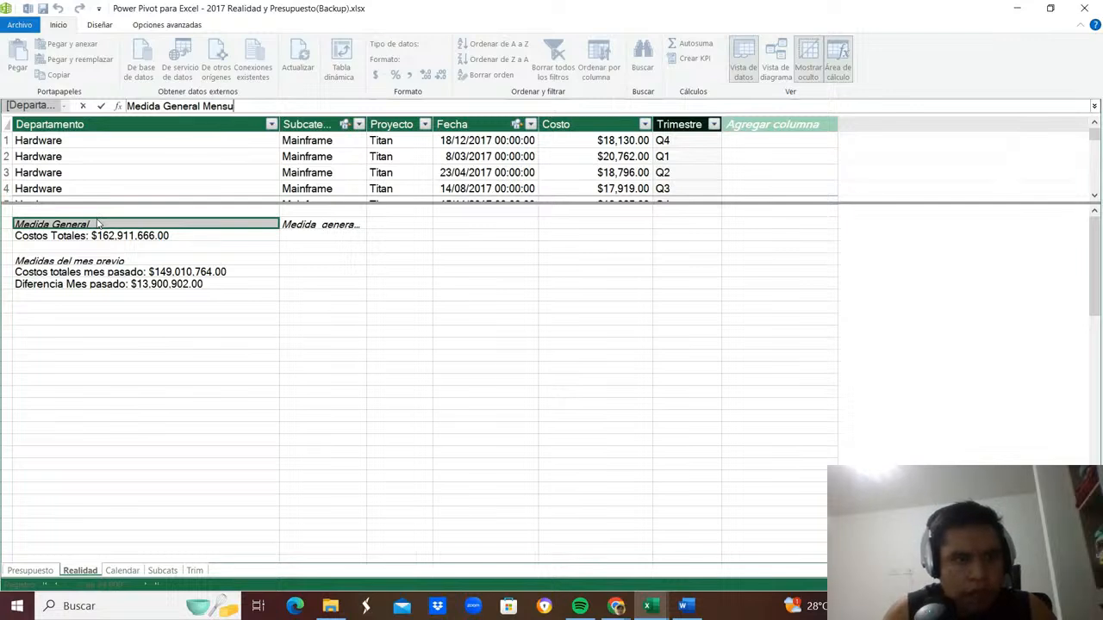
key(Return)
Select the cell below the Medida general trimestre heading and widen the Subcategoría column to fit the heading.
key(Right)
key(Right)
key(Down)
key(Left)
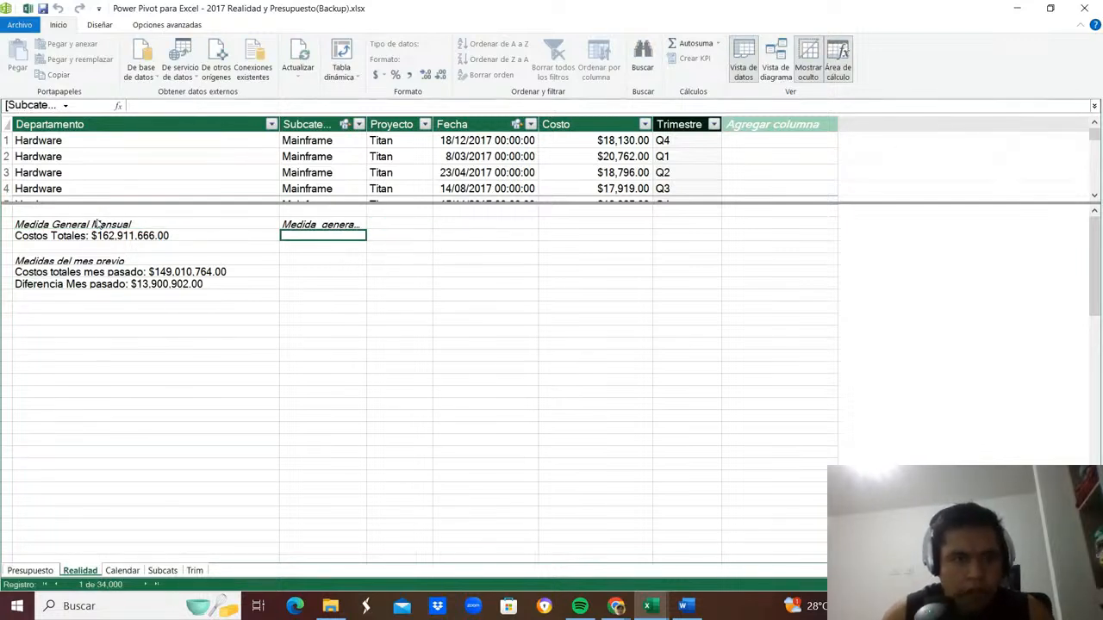
drag(366, 125, 562, 125)
Create the measure Cotos QTD:=TOTALQTD([Costos Totales],'Calendar'[Date]) below the Medida general trimestre heading and format it as currency (Moneda).
text(C)
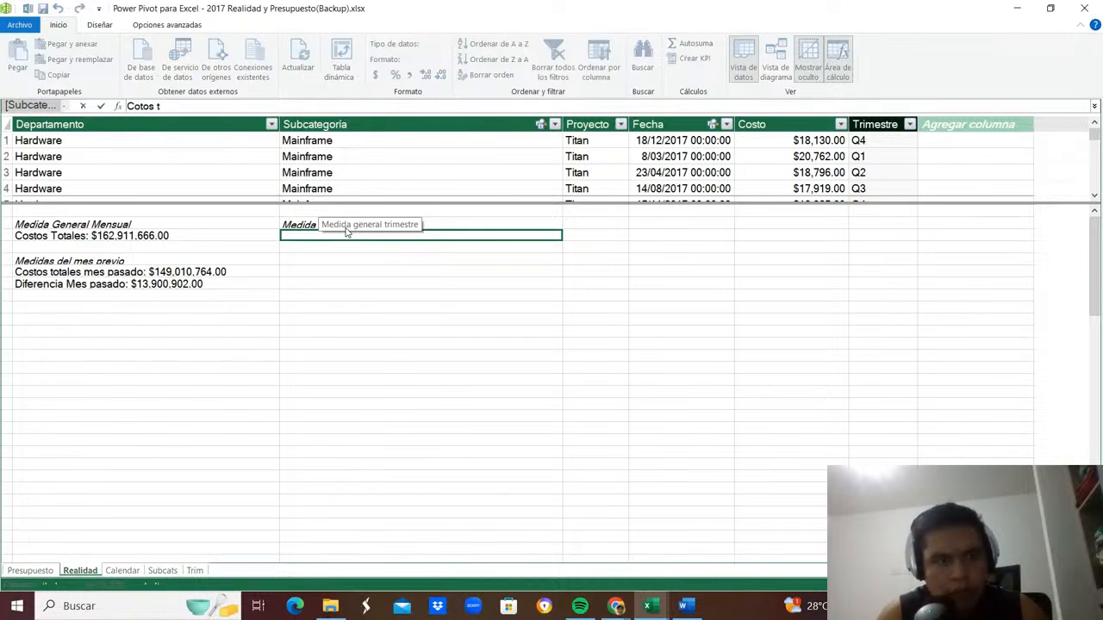
text(otos)
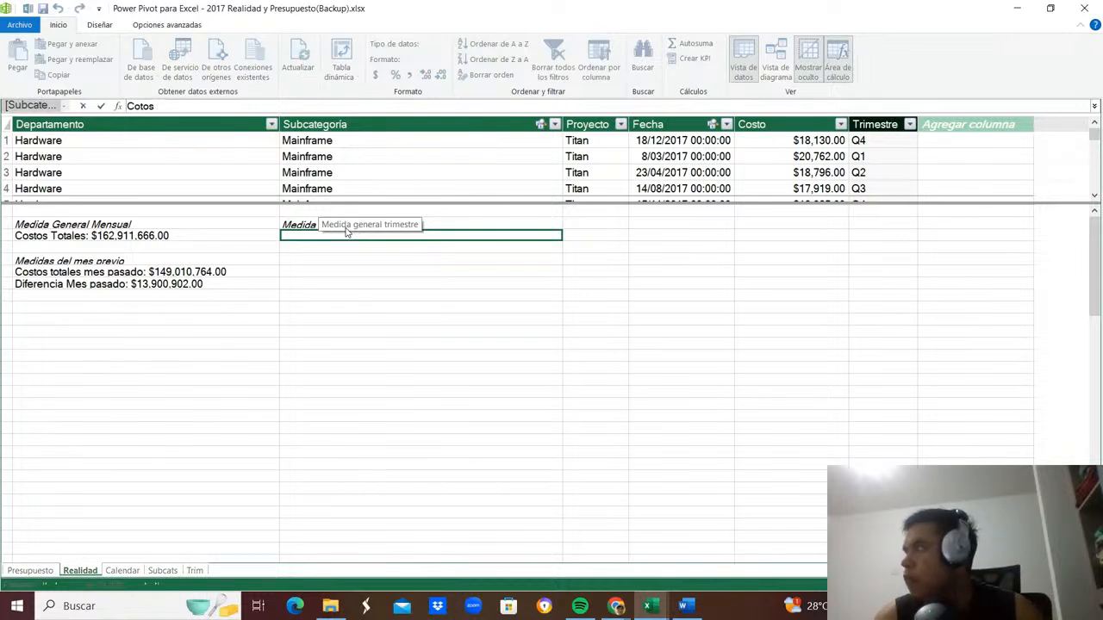
text( QTD)
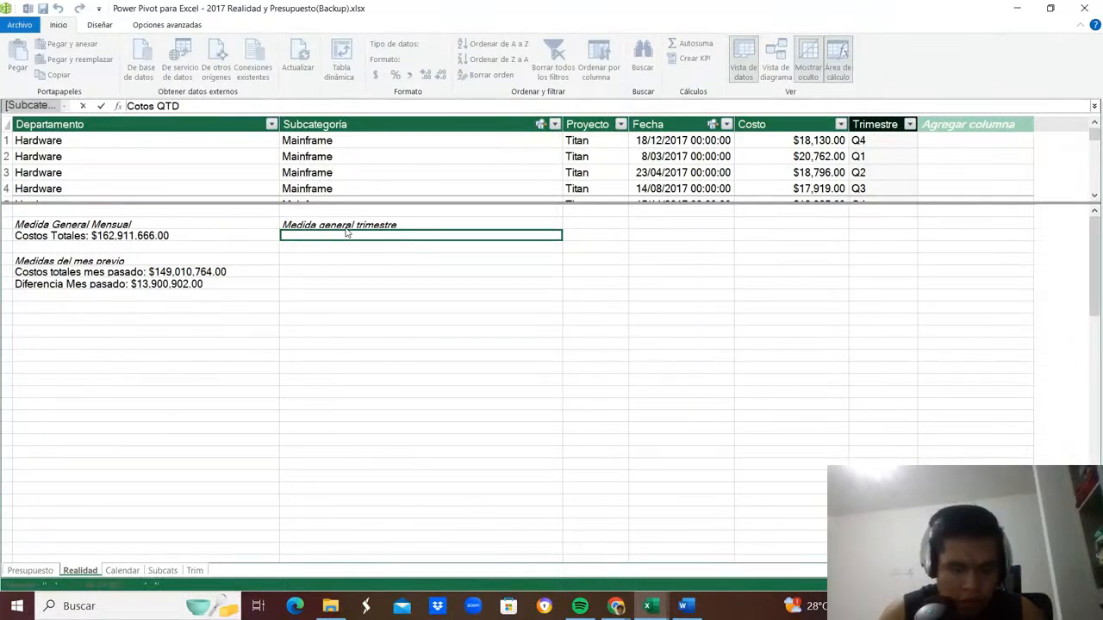
text(:=Tot)
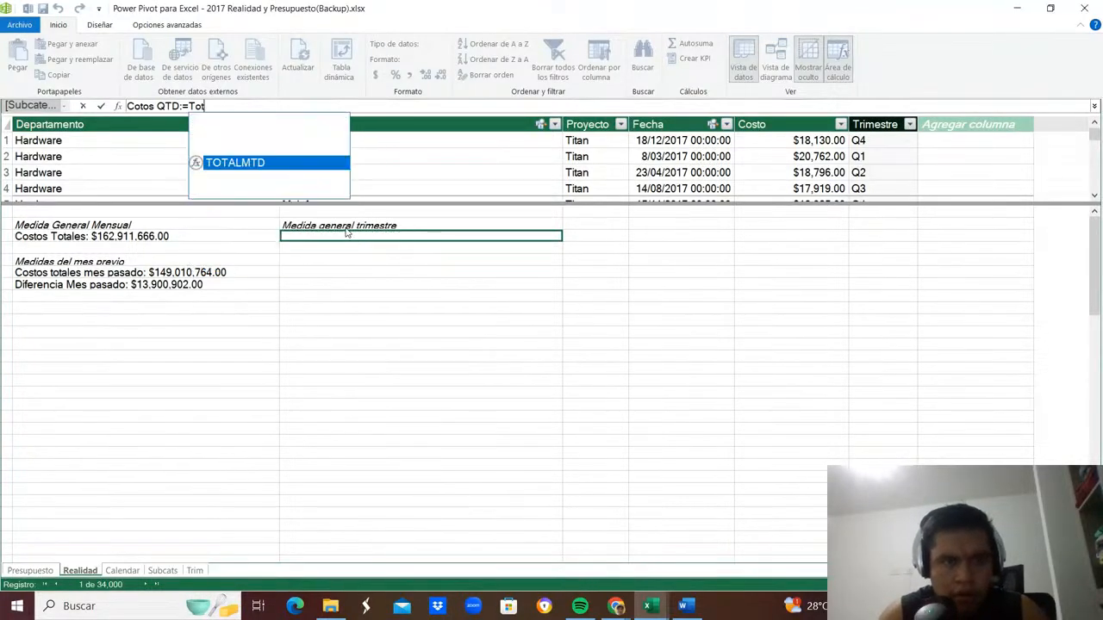
text(alQTD)
key(Tab)
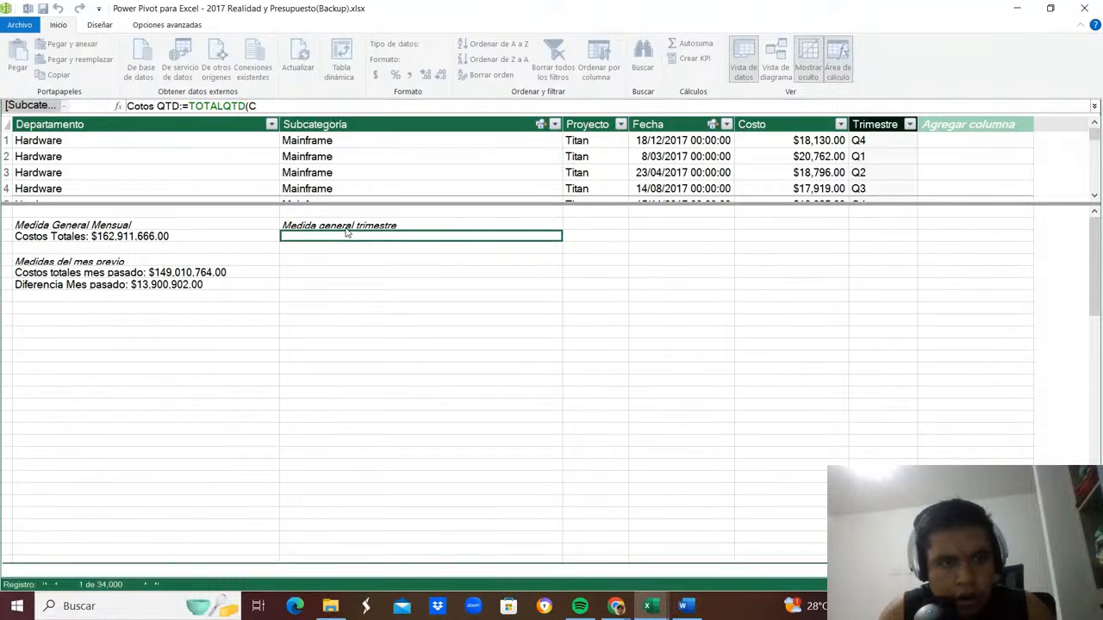
text(COSTOS)
key(Tab)
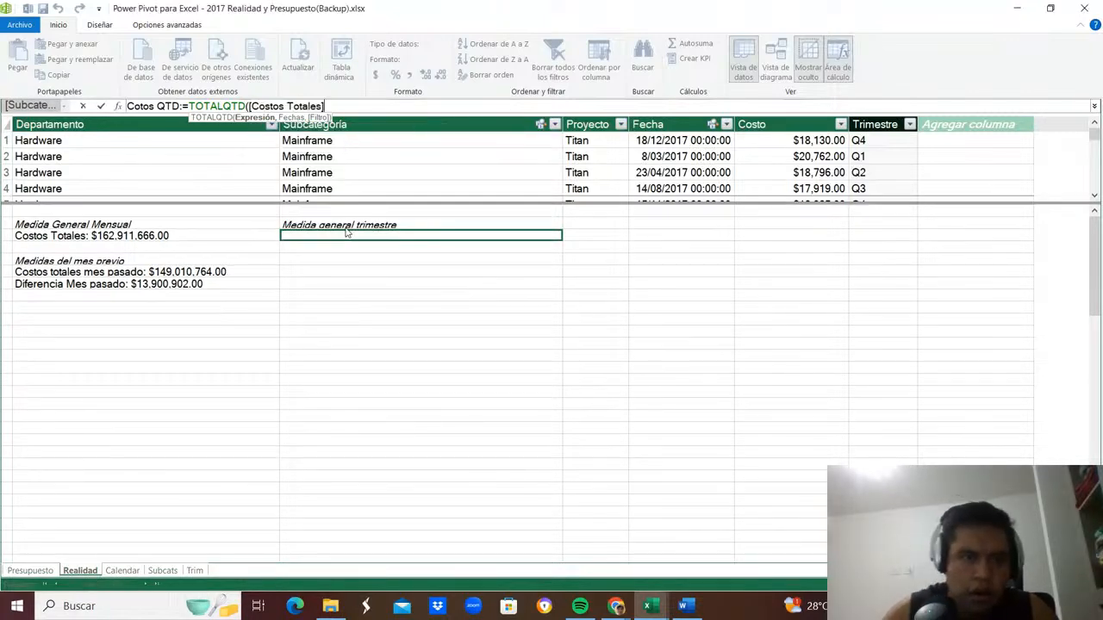
text(,C)
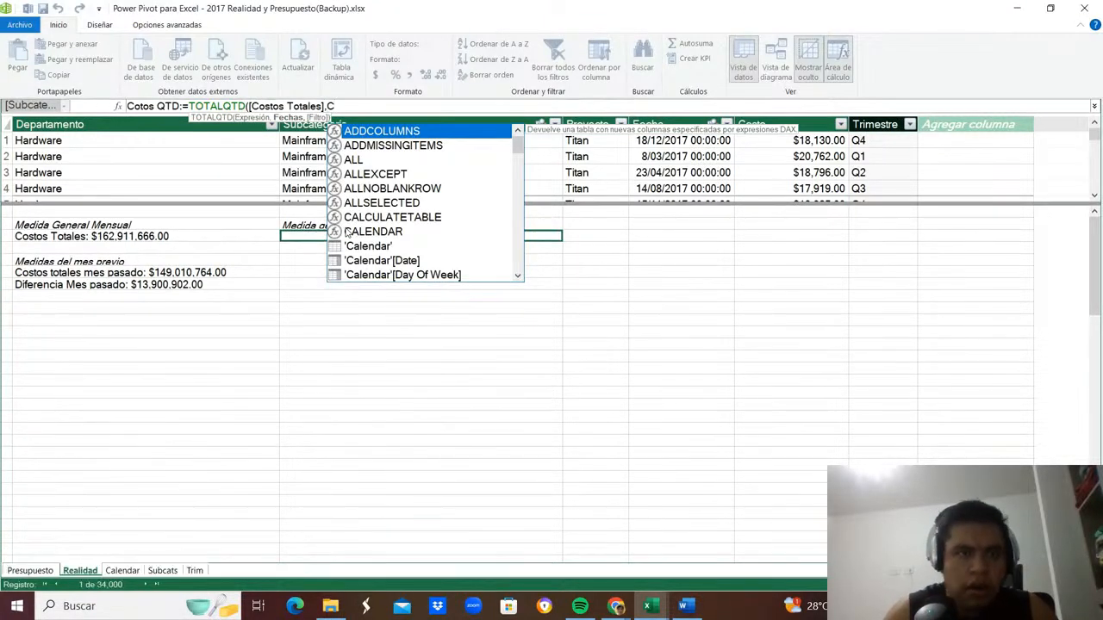
text(ALEN)
key(Down)
key(Tab)
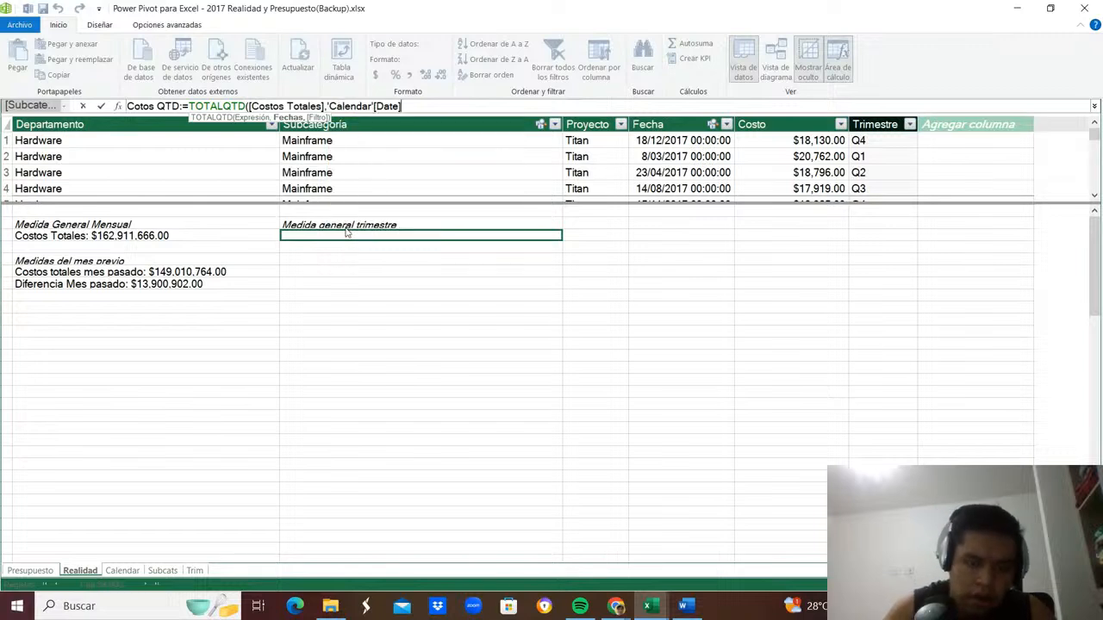
text())
key(Return)
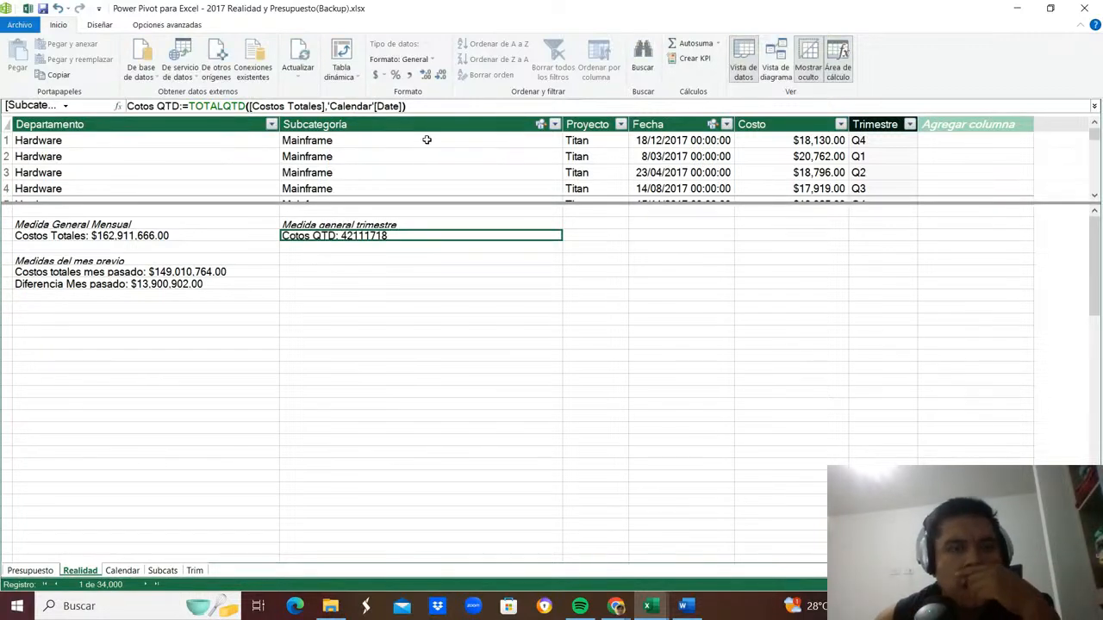
click(384, 76)
click(400, 109)
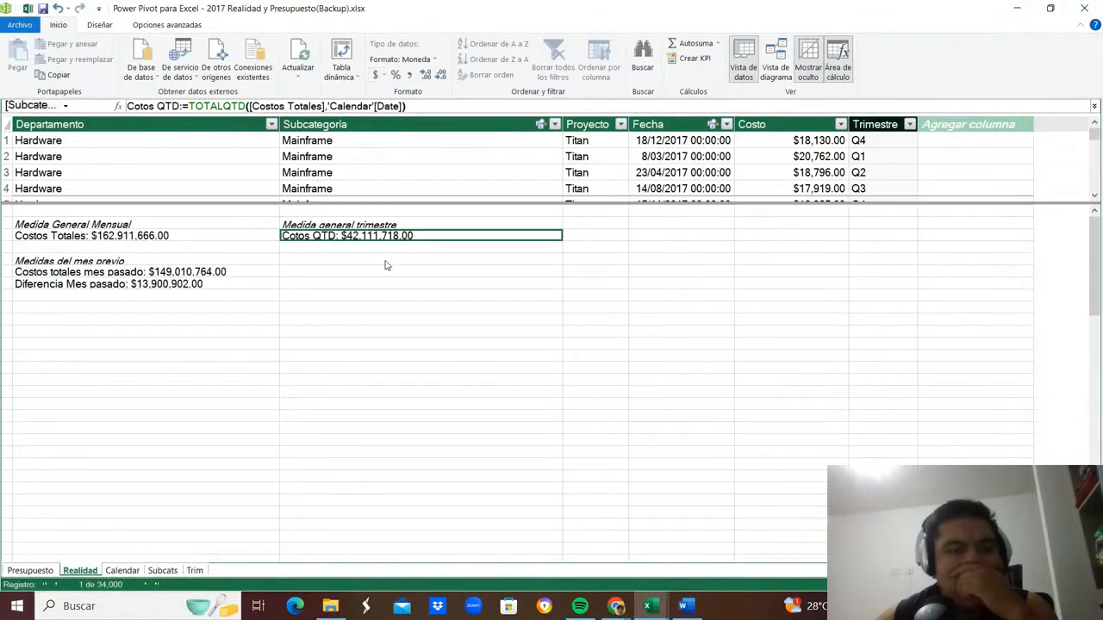
Start entering a heading under Subcategoría in the calculation area, two rows below Cotos QTD and beside Medidas del mes previo.
click(331, 262)
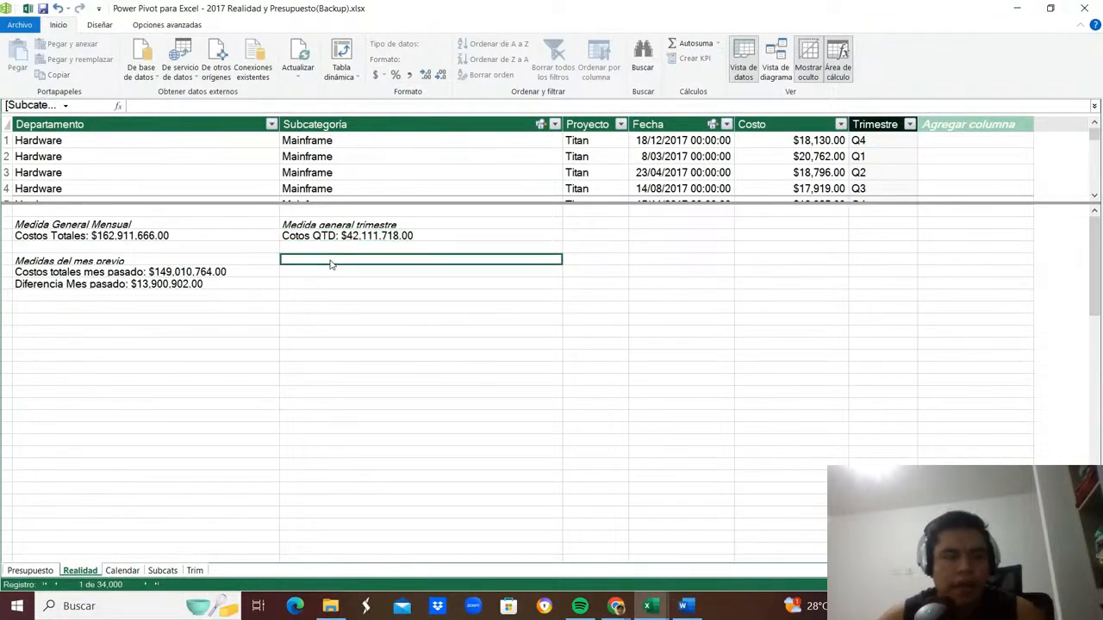
text(m)
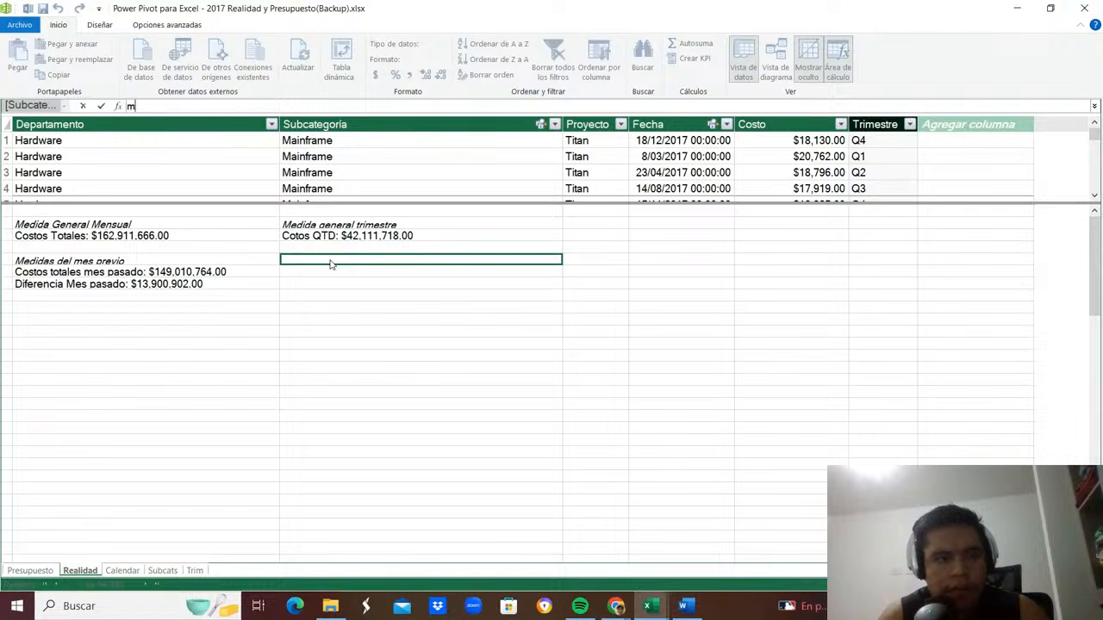
Enter the heading "Medidas del trimestre previo" in the Subcategoría column of the calculation area, beside "Medidas del mes previo".
text(edidas del )
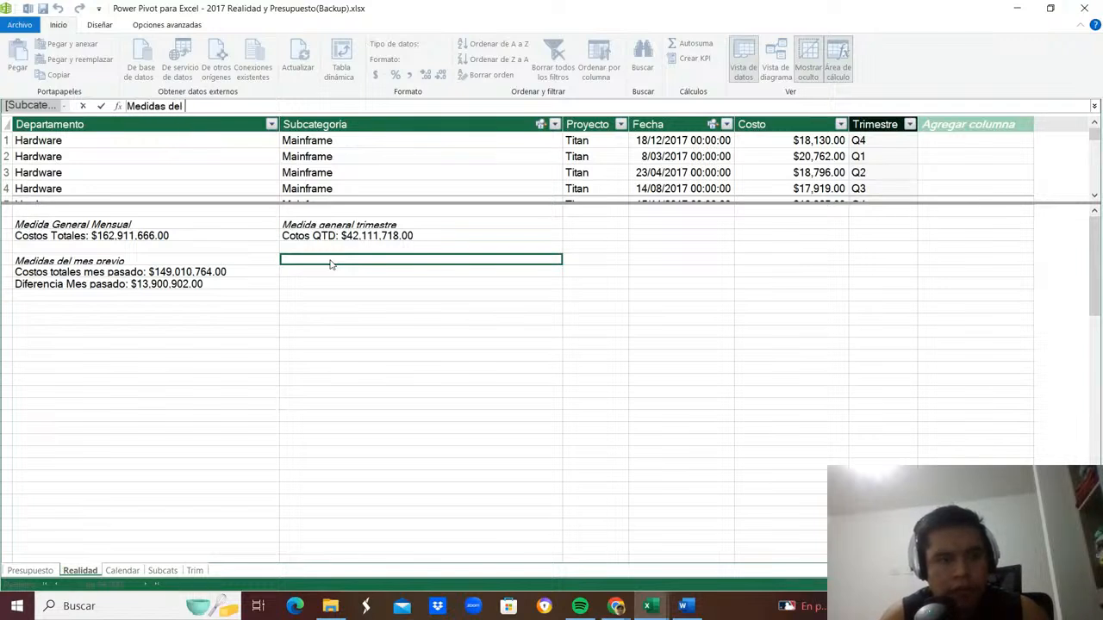
text(trimestre pe)
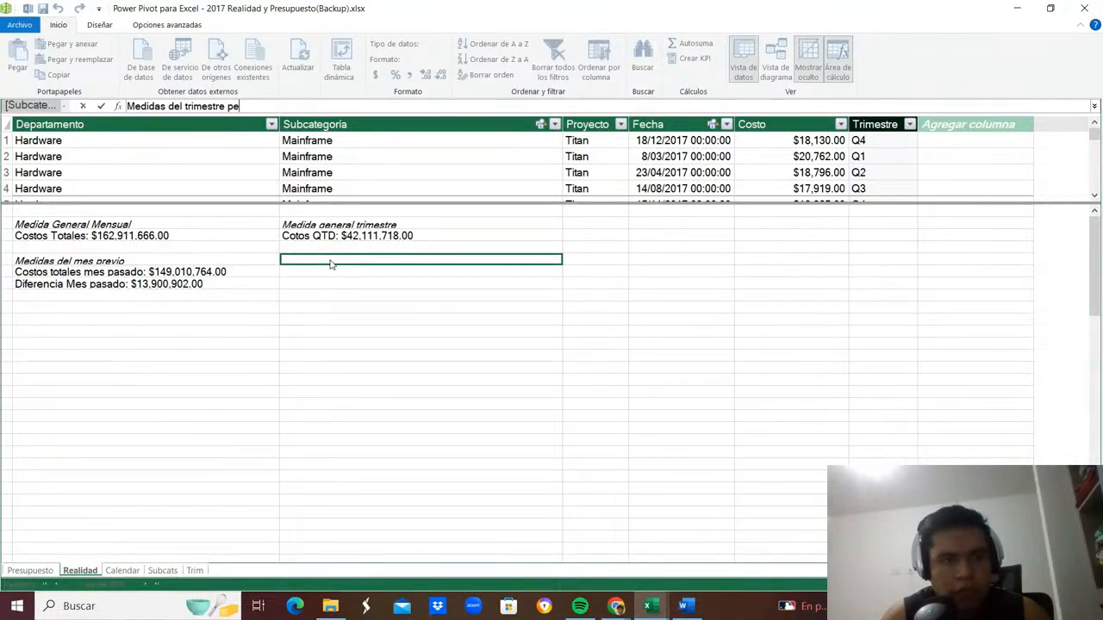
key(BackSpace)
text(revio)
key(Return)
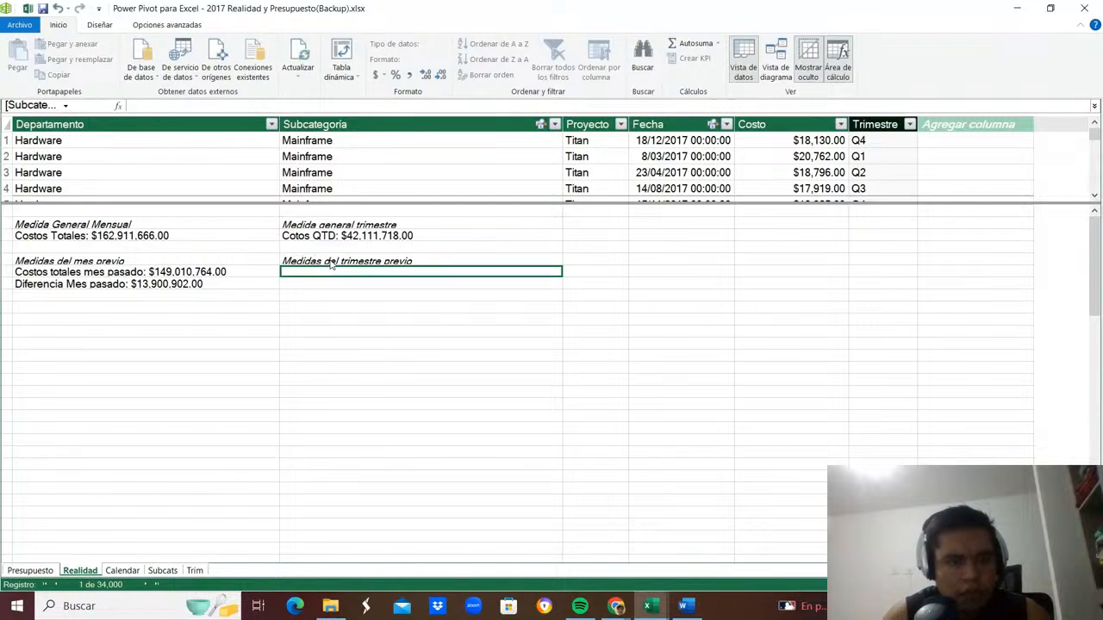
Begin a measure named "Costos totales trimestre pasado" beneath the previous-quarter heading, opening its formula with CALCULATE.
text(Costo)
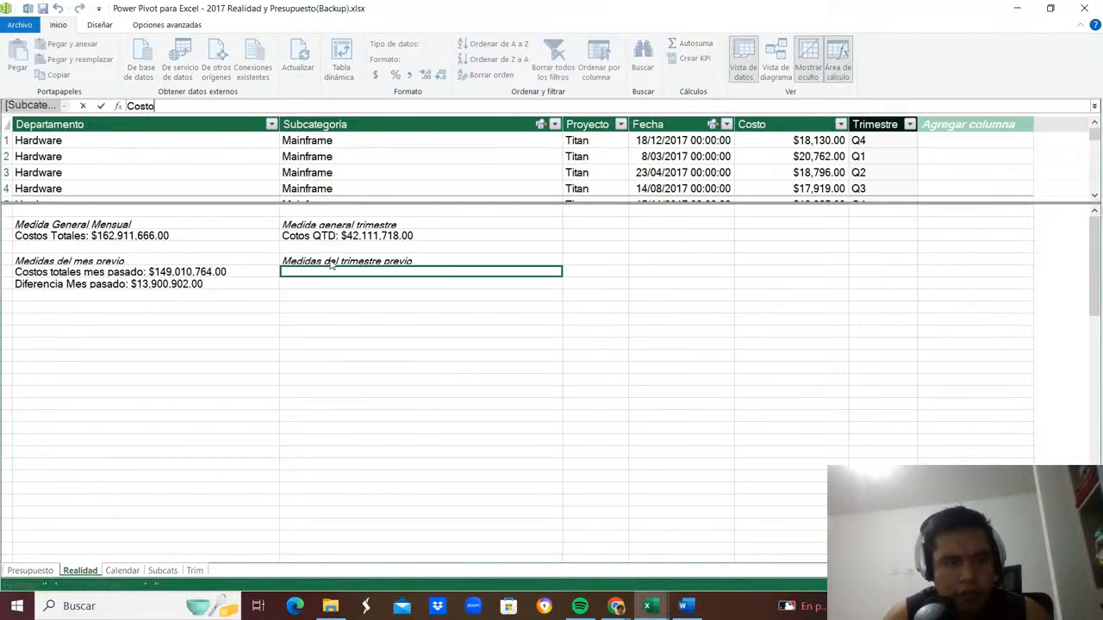
text(s totales tri)
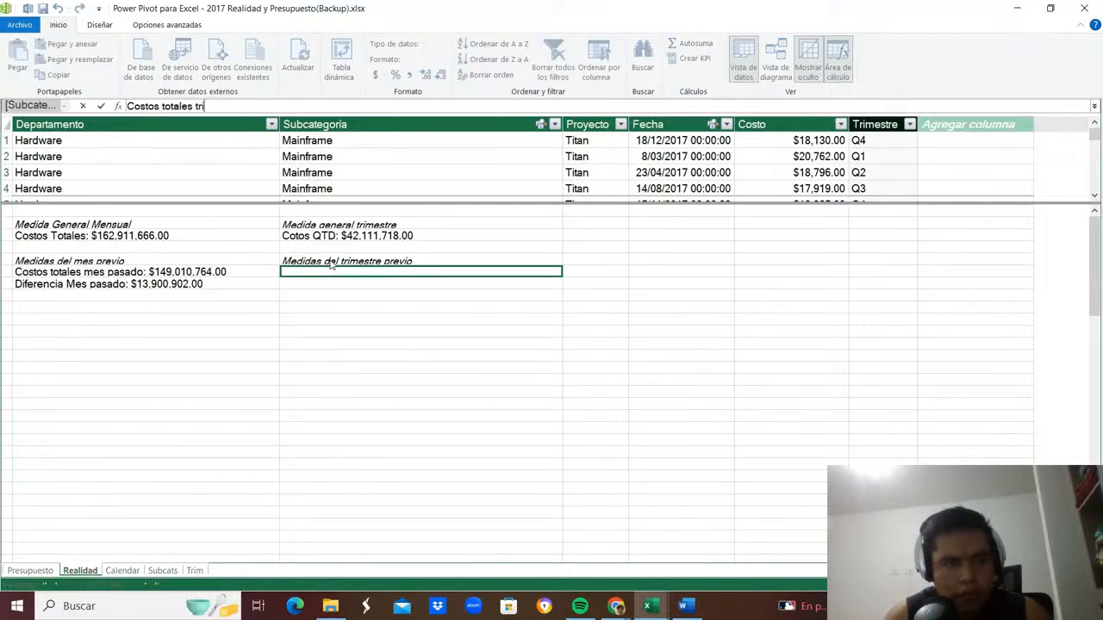
text(mestrepa)
key(BackSpace)
key(BackSpace)
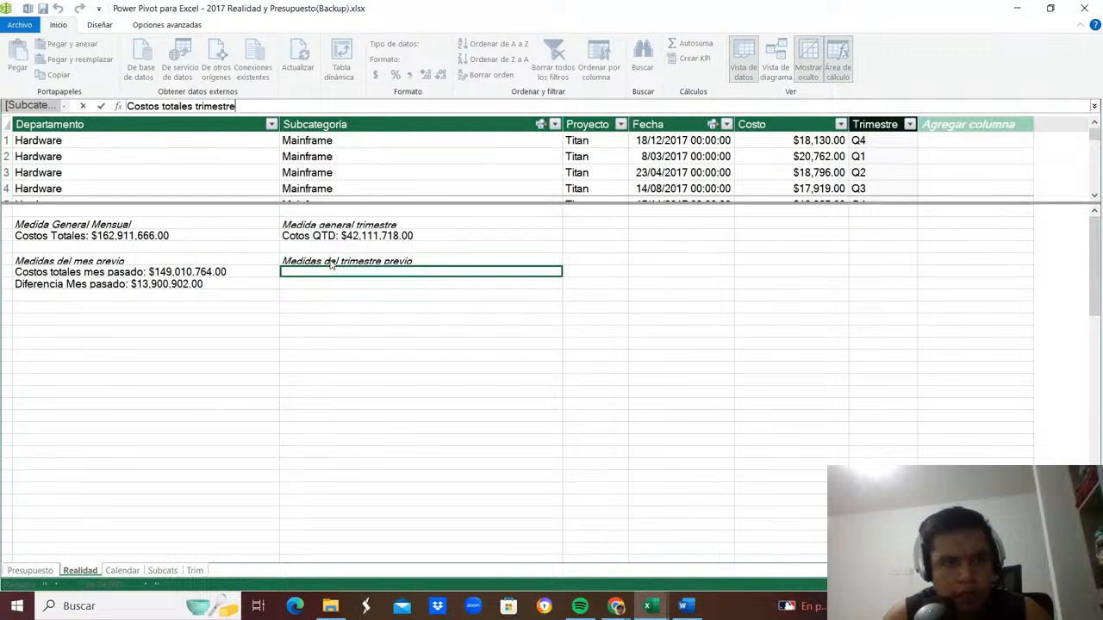
text(pasado:=)
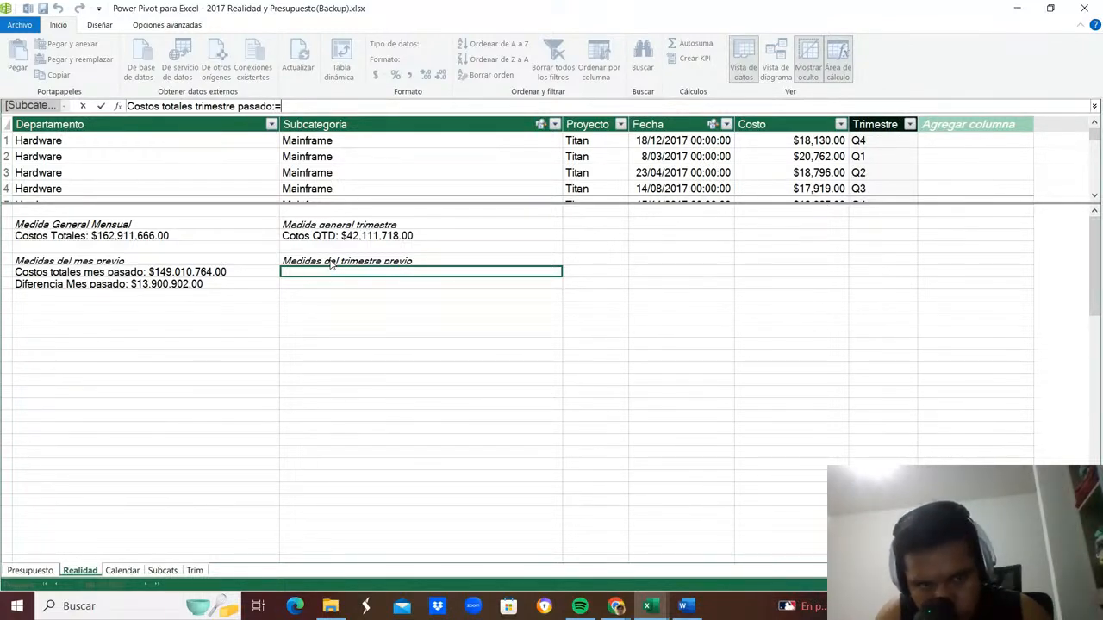
text(CALCULATE()
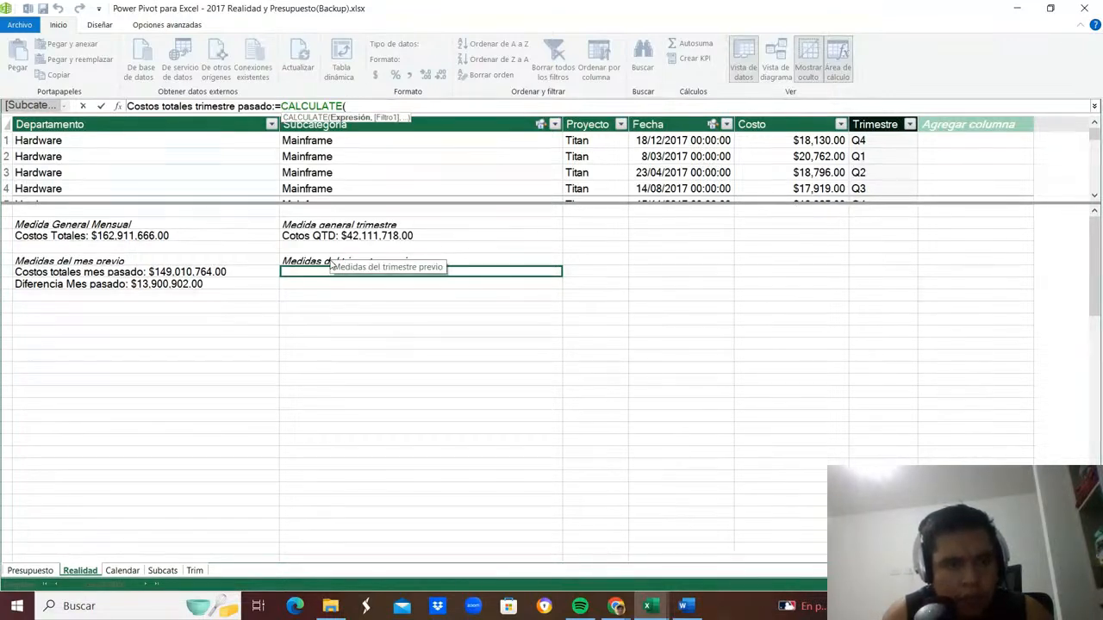
Insert the measure [Cotos QTD] as the expression of the CALCULATE function.
text(c)
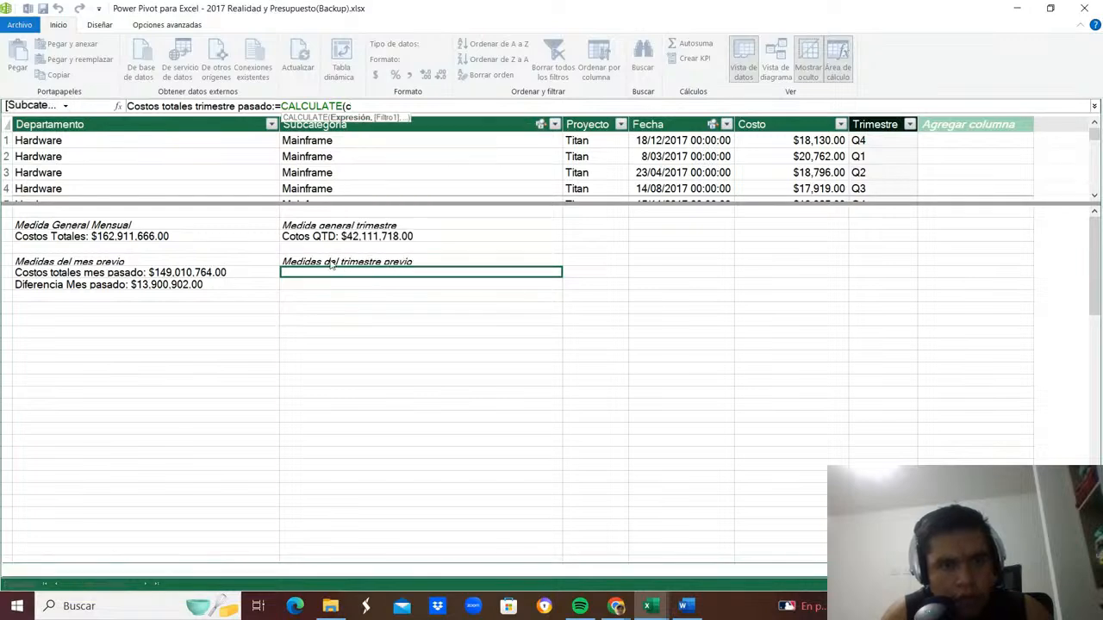
text(ot)
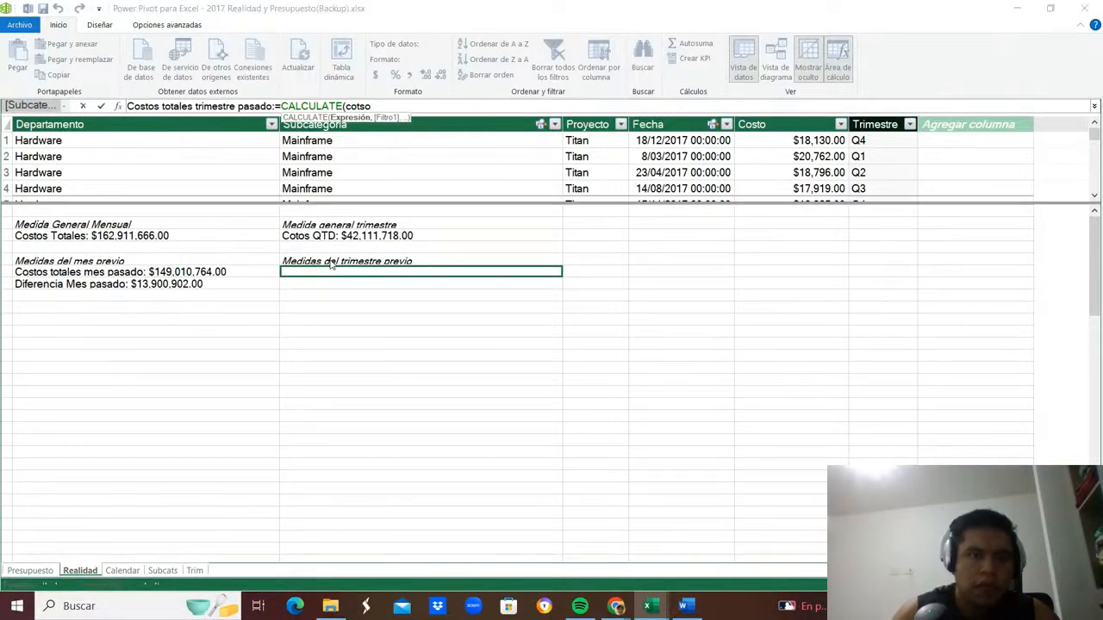
key(BackSpace)
text(stos)
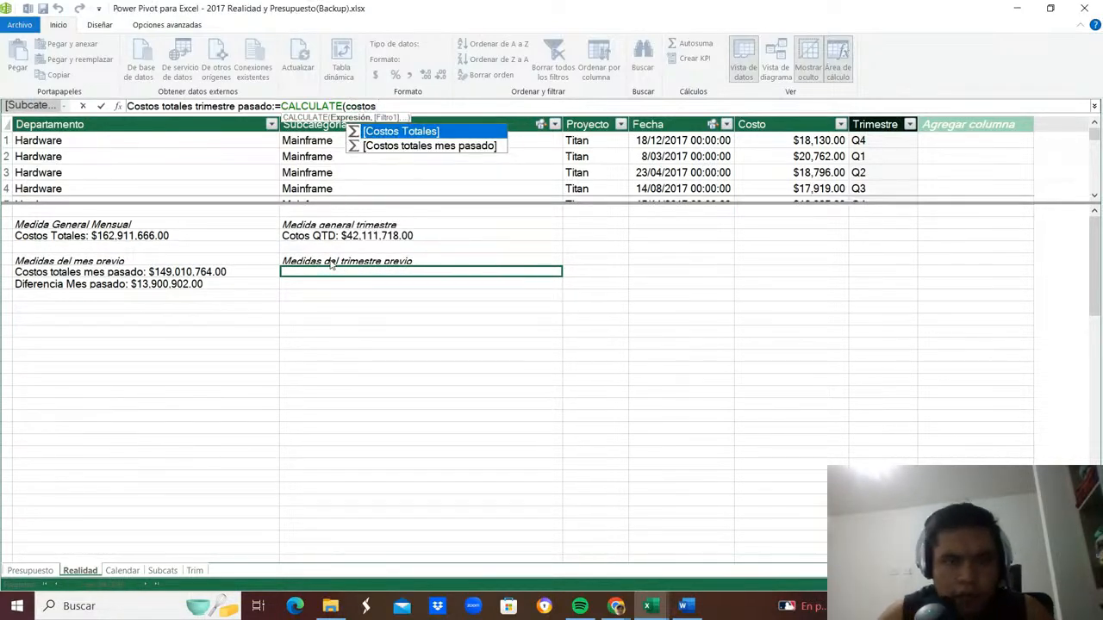
key(BackSpace)
key(BackSpace)
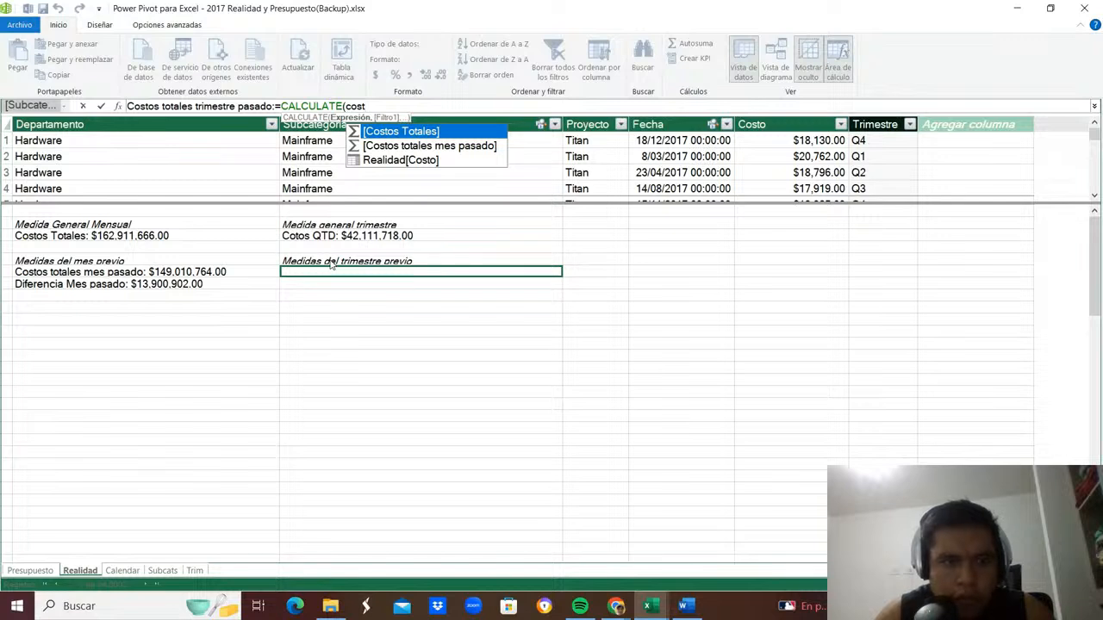
key(BackSpace)
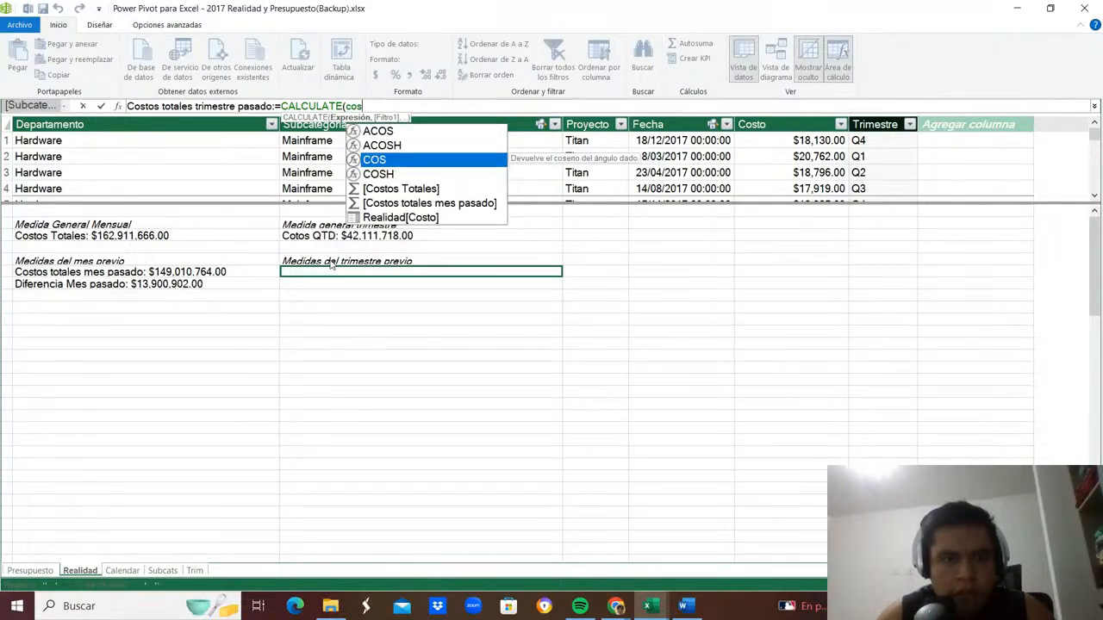
text(t)
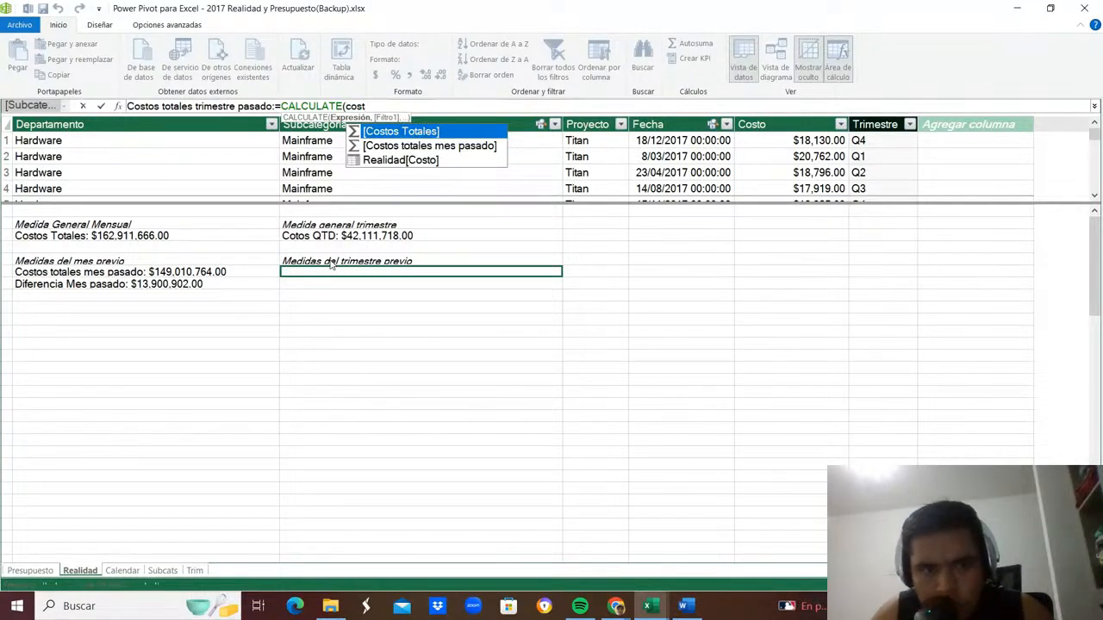
key(BackSpace)
key(BackSpace)
text(t)
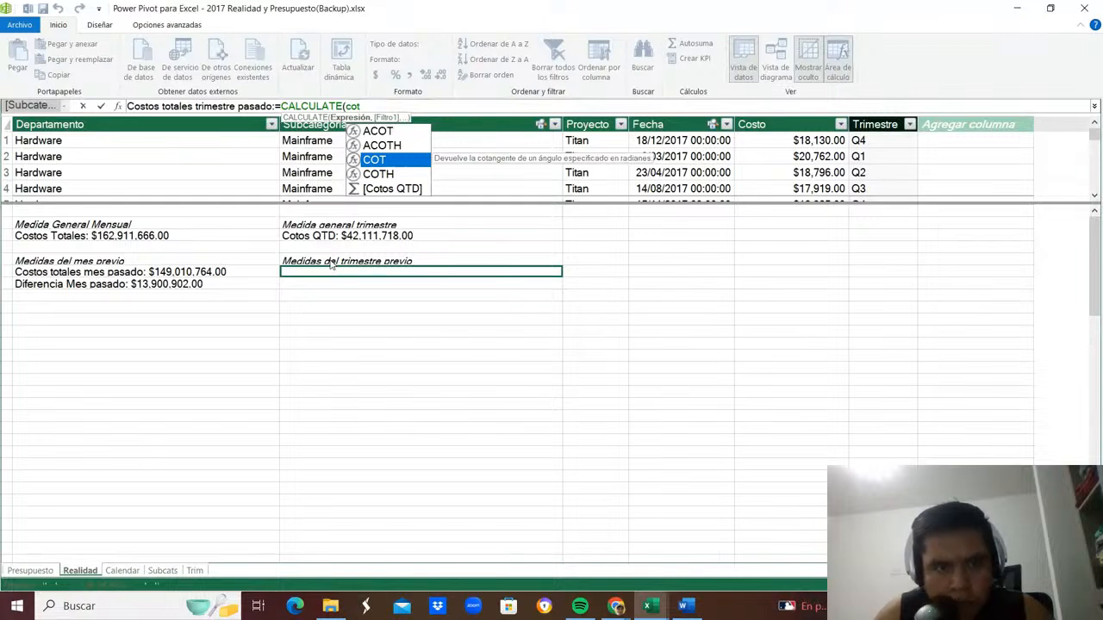
key(Down)
key(Down)
key(Tab)
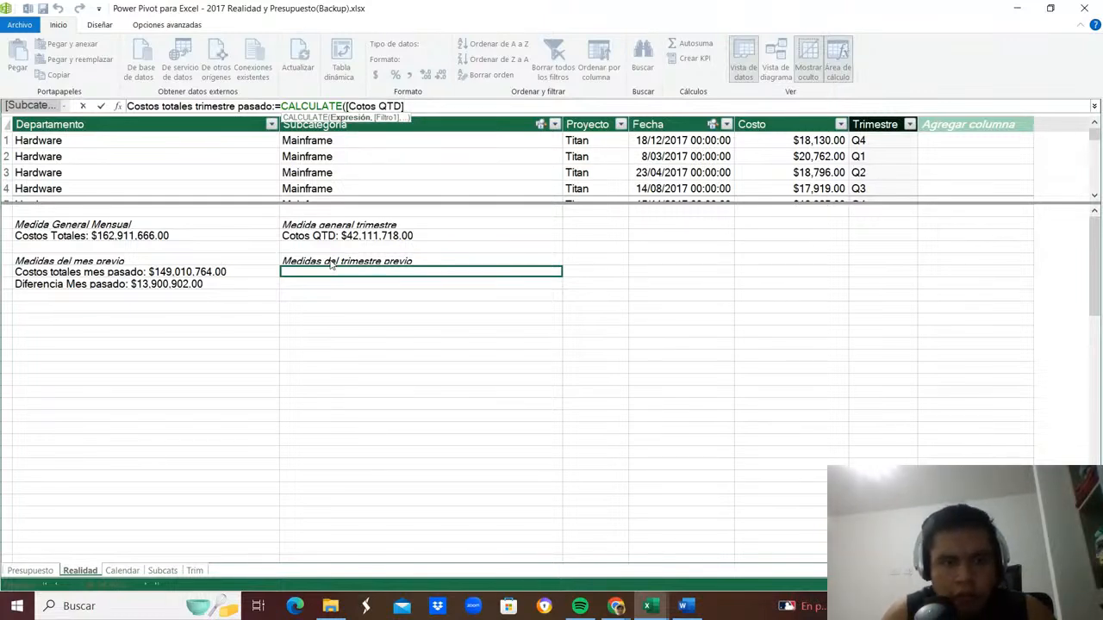
Add a DATEADD function as the CALCULATE filter, using 'Calendar'[Date] as its dates argument.
text(,)
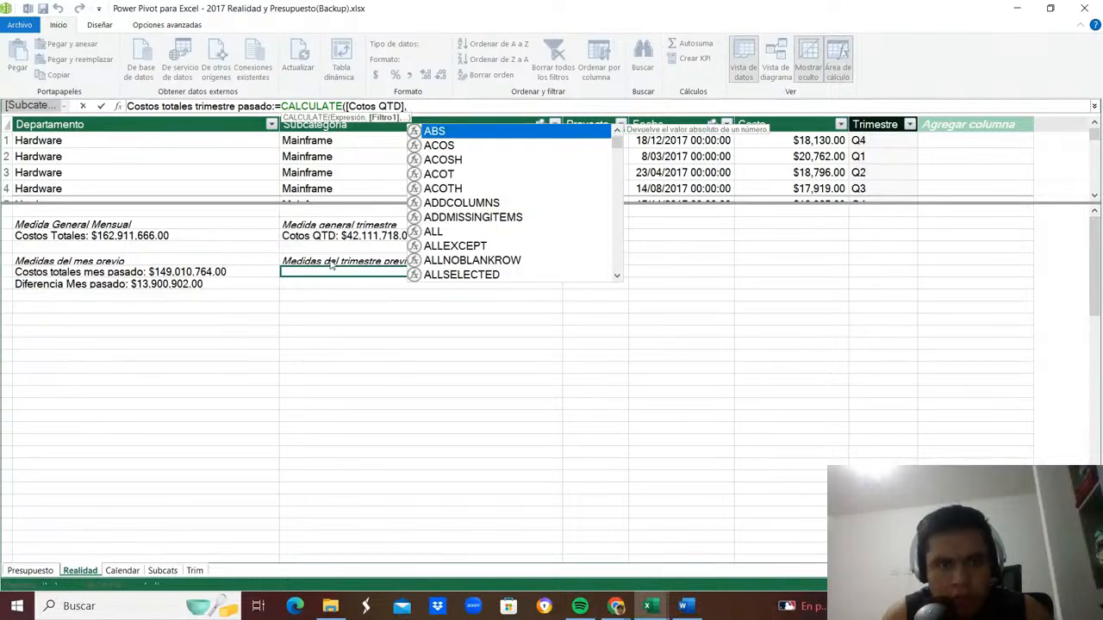
text(date)
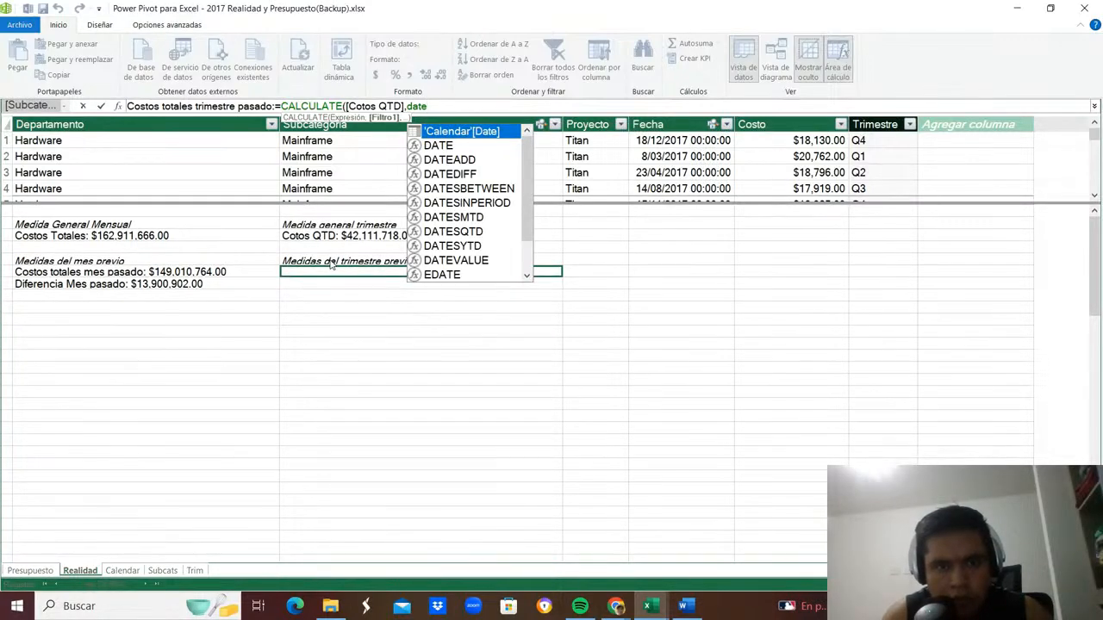
text(add)
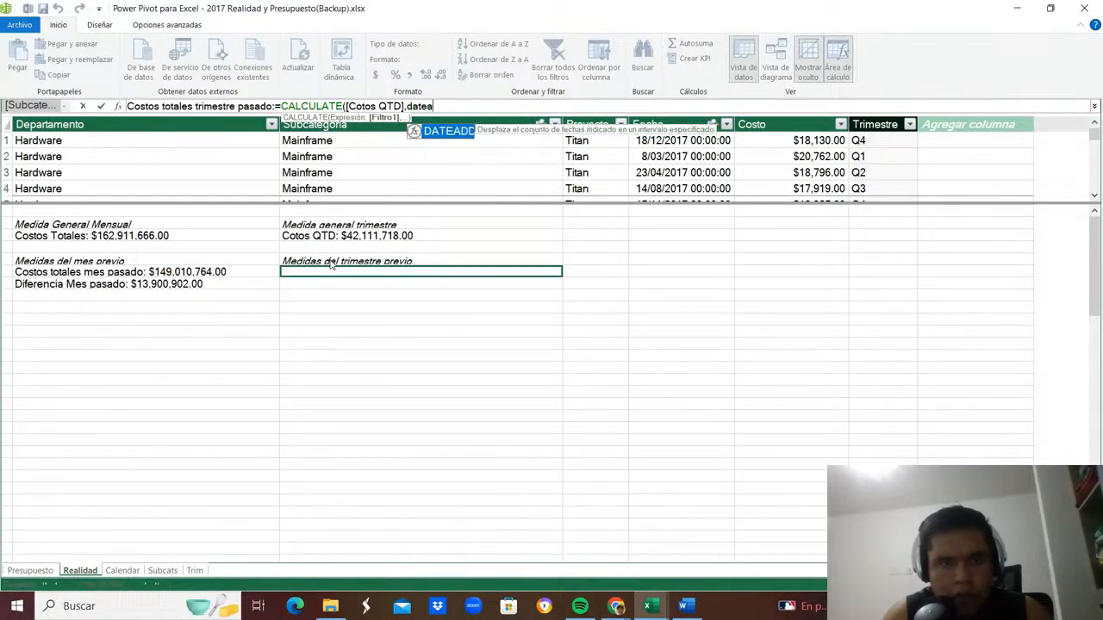
key(Tab)
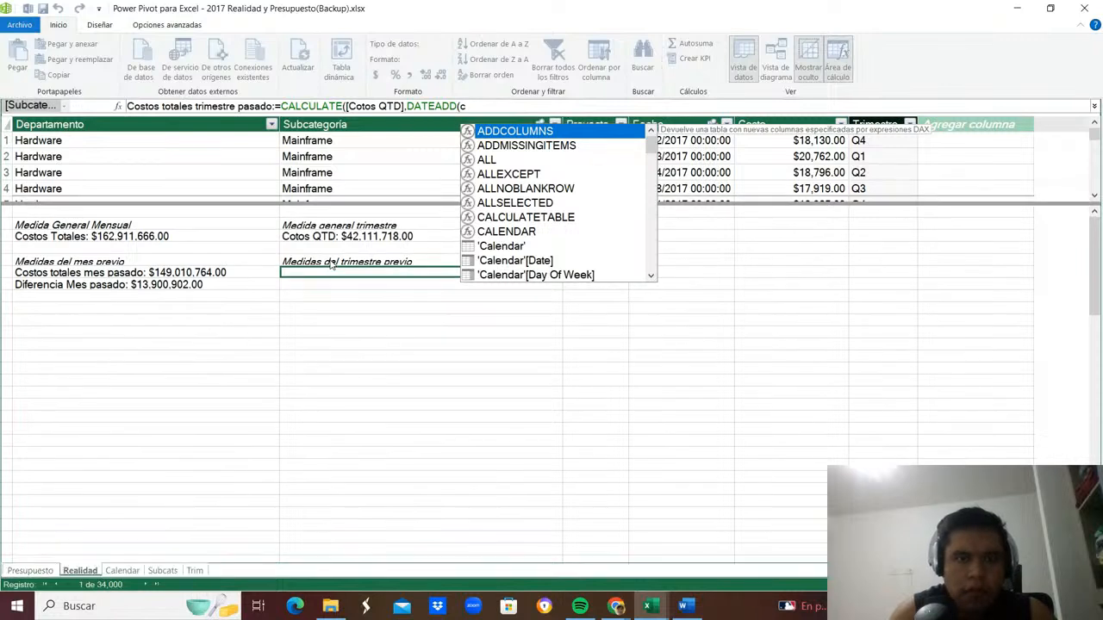
text(calen)
key(Down)
key(Down)
key(Tab)
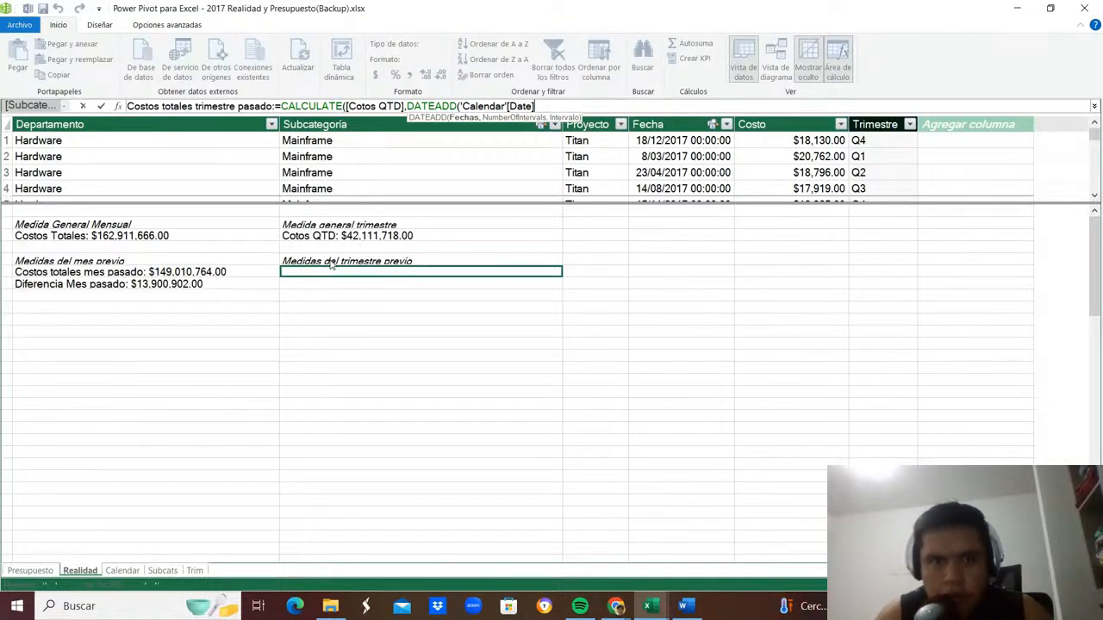
Complete the DATEADD with -1 and QUARTER, and format the finished measure as $ Inglés (Estados Unidos) currency.
text(,-1)
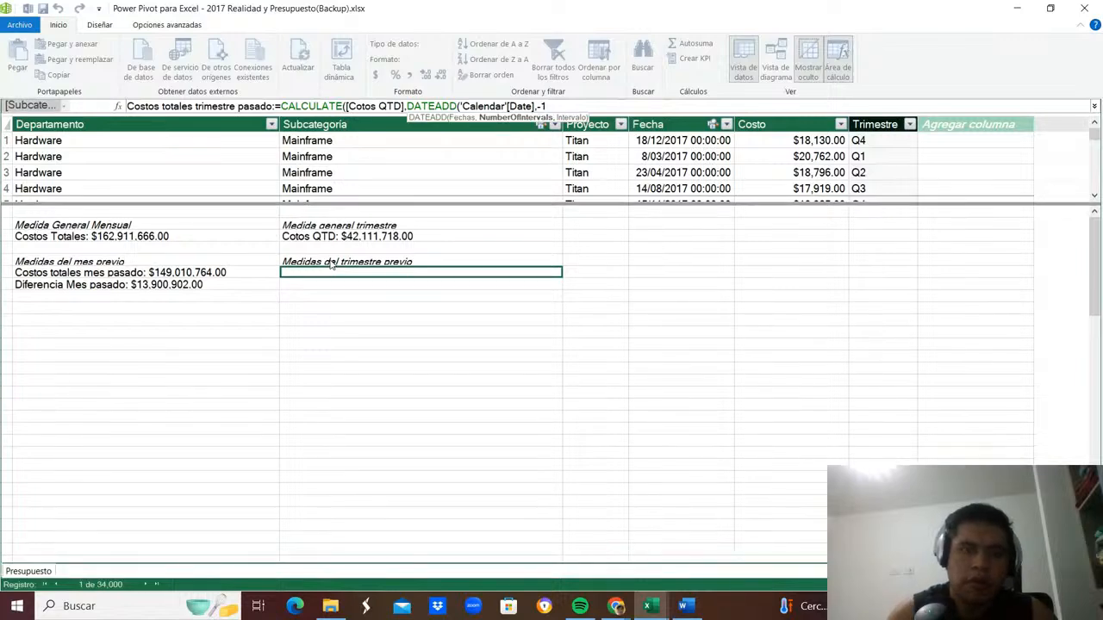
text(,quar)
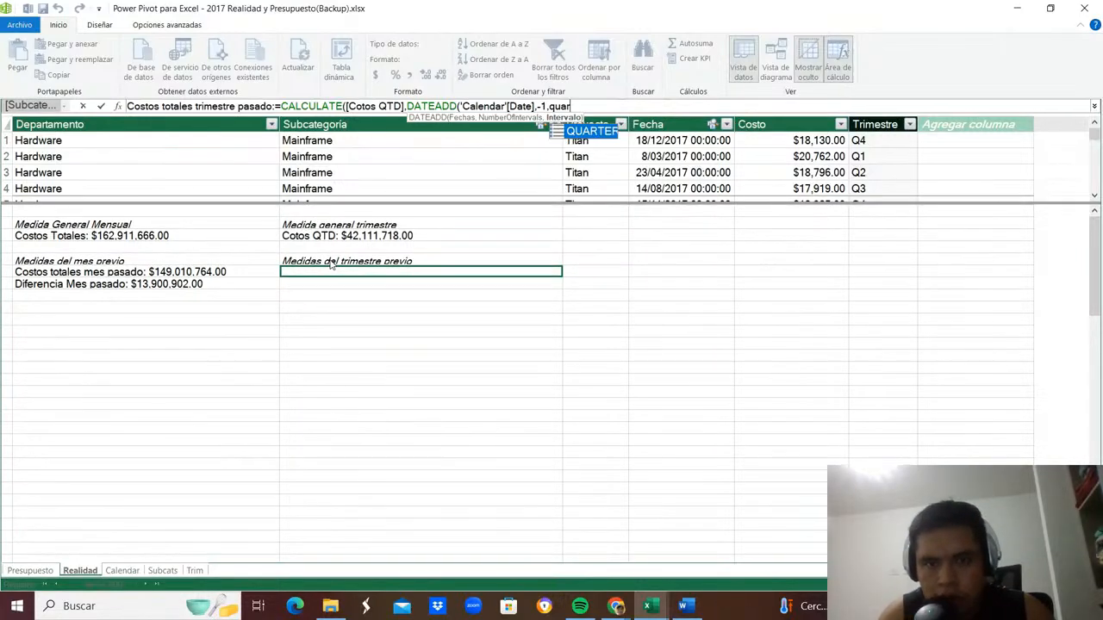
key(Tab)
text())
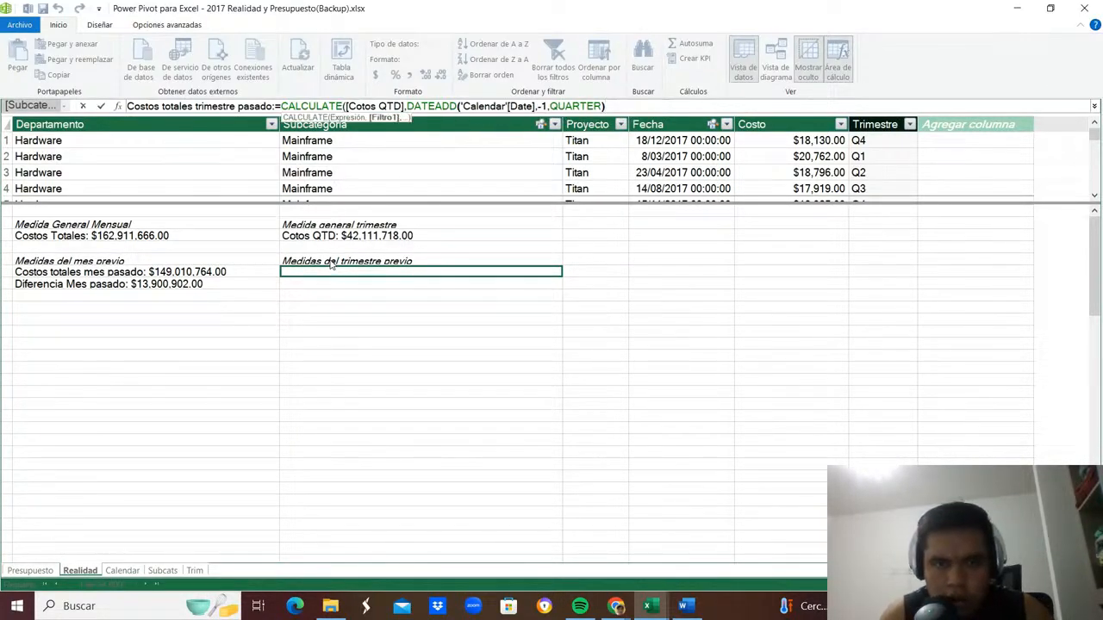
text())
key(Return)
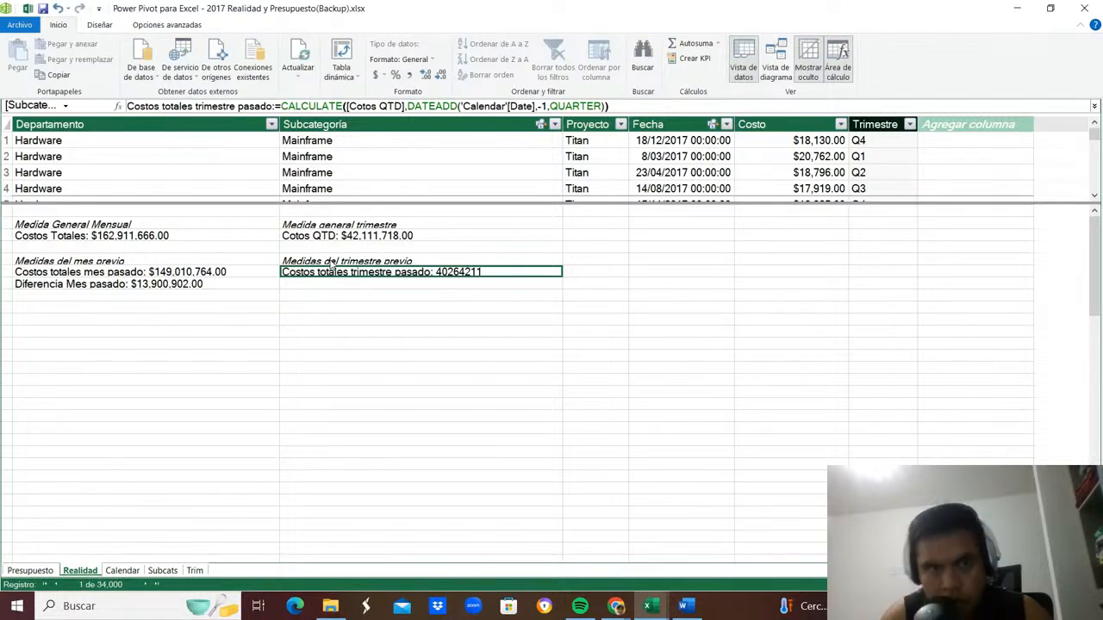
click(386, 76)
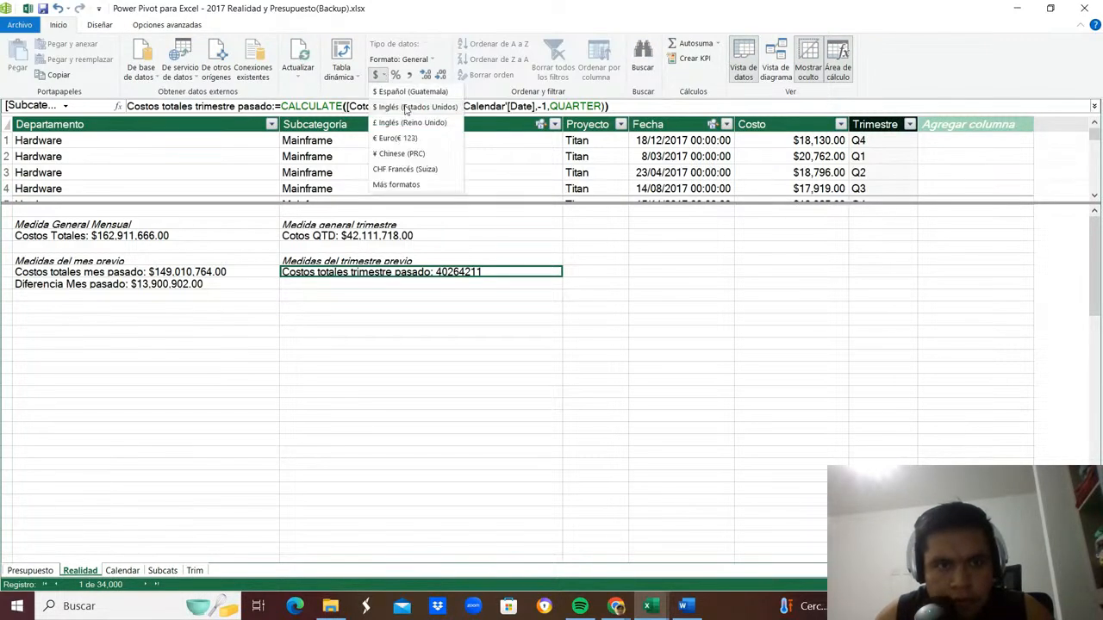
click(409, 112)
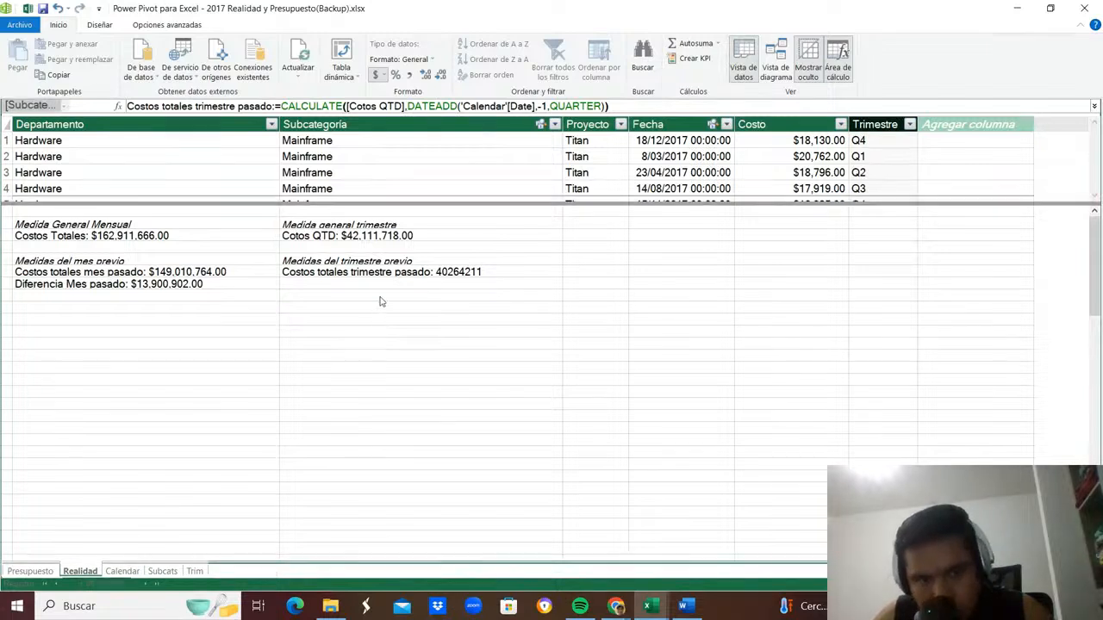
Begin a measure named "Diferencia del trimestre pasado" in the cell below "Costos totales trimestre pasado".
click(403, 281)
text(Diferen)
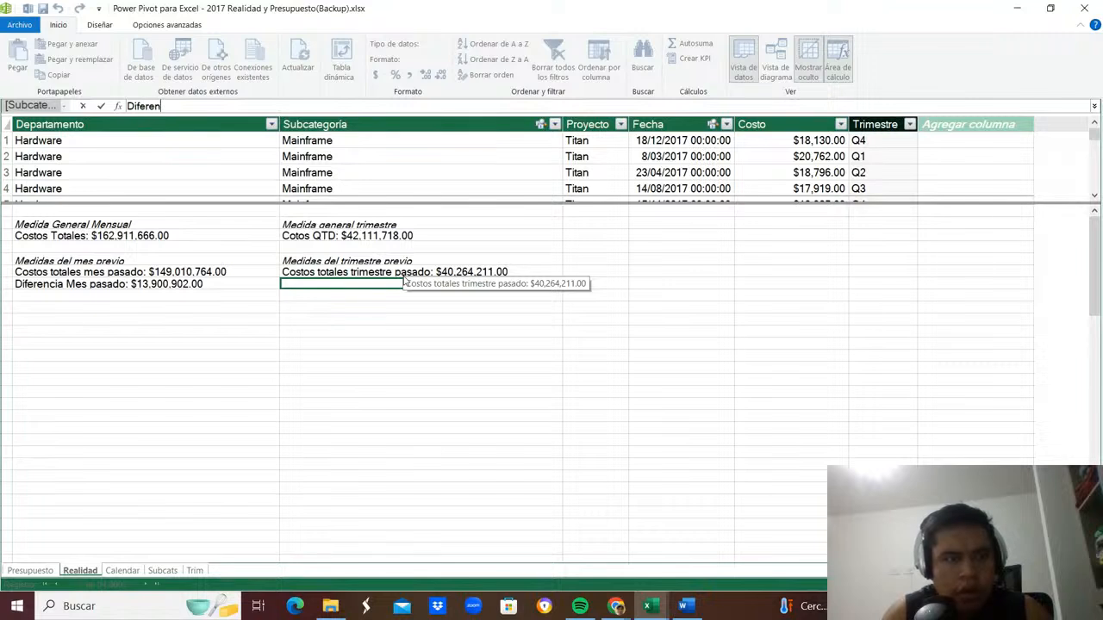
text(cia del trimes)
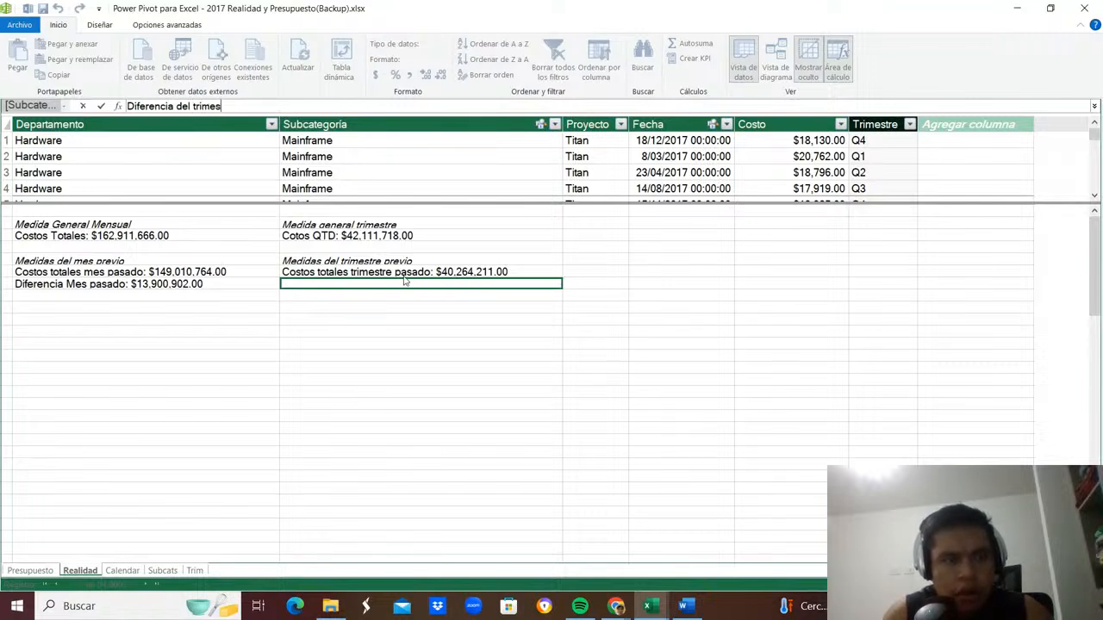
text(tre pasado)
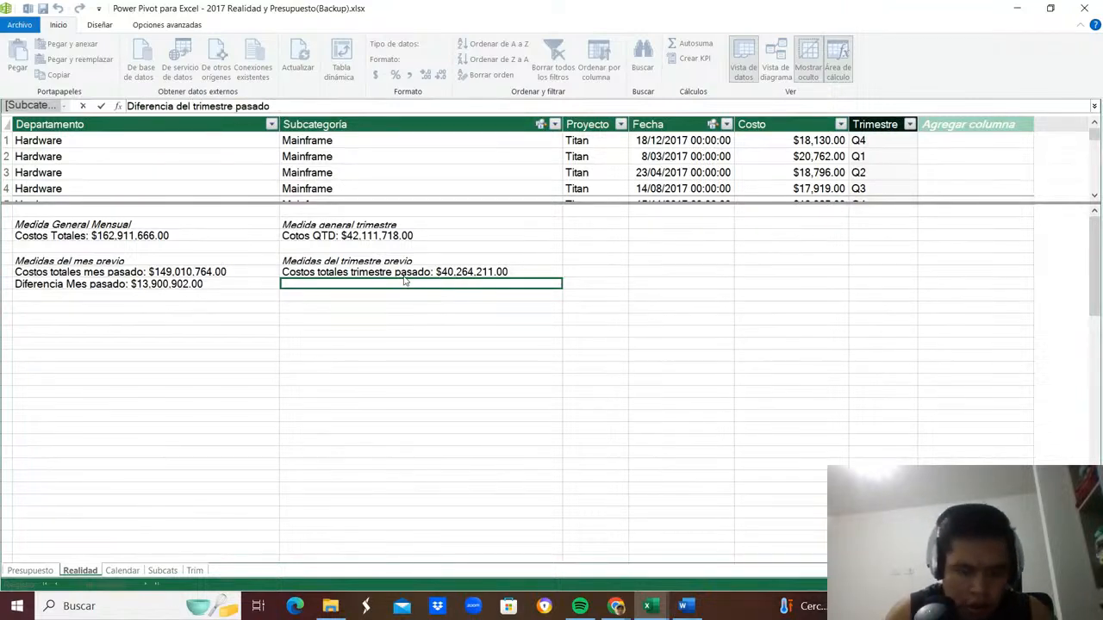
text(:=)
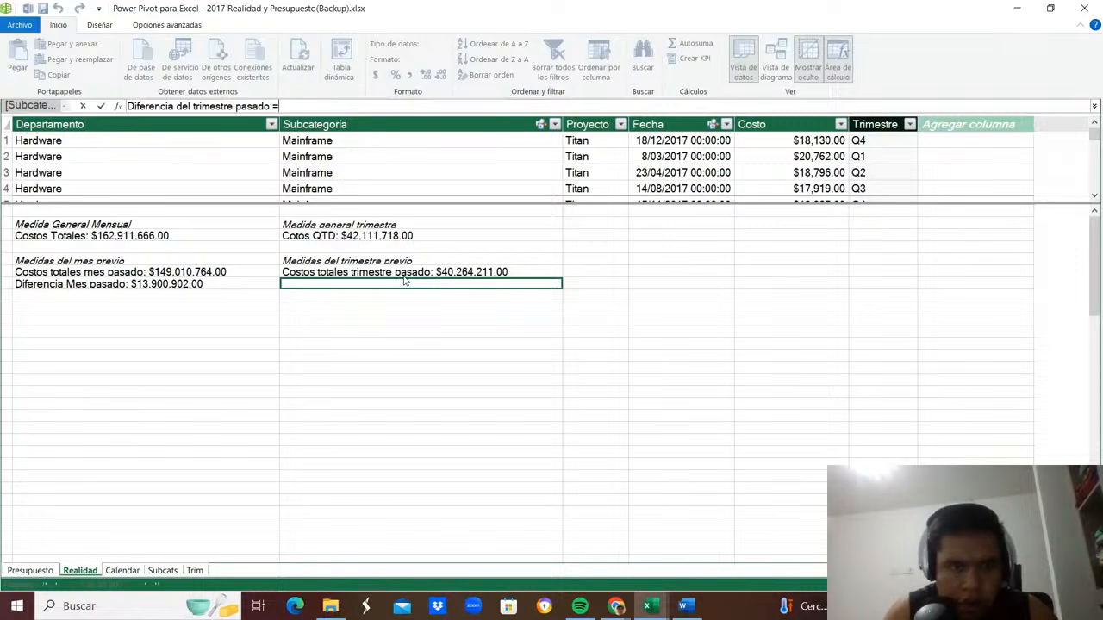
Start the "Diferencia del trimestre pasado" formula with the measure [Cotos QTD] followed by a minus sign.
text(costos)
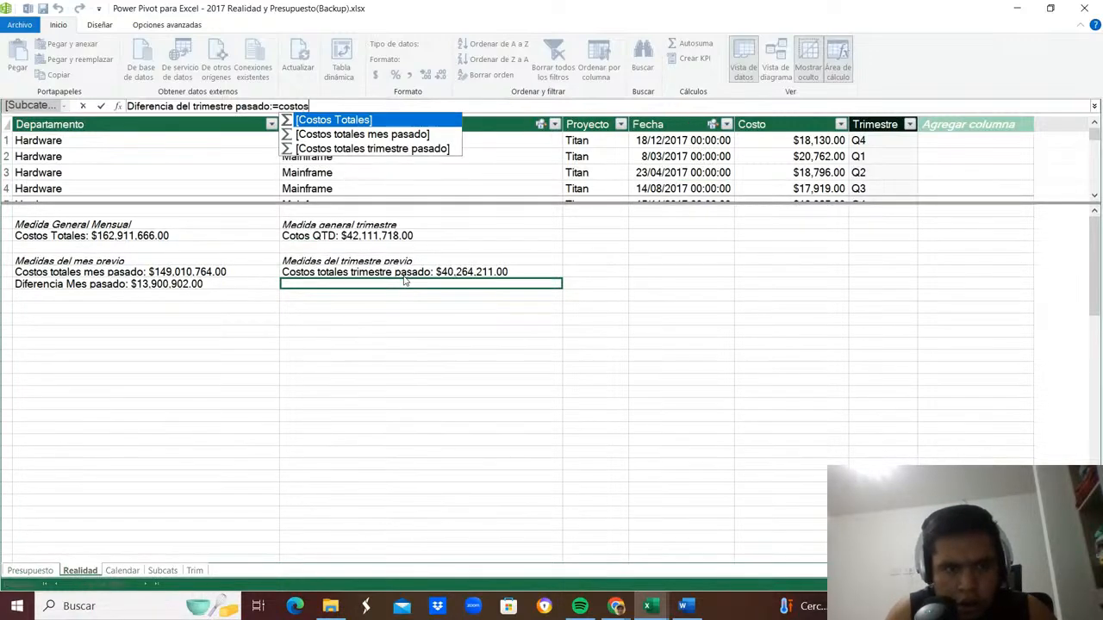
key(BackSpace)
key(BackSpace)
key(BackSpace)
key(BackSpace)
text(to)
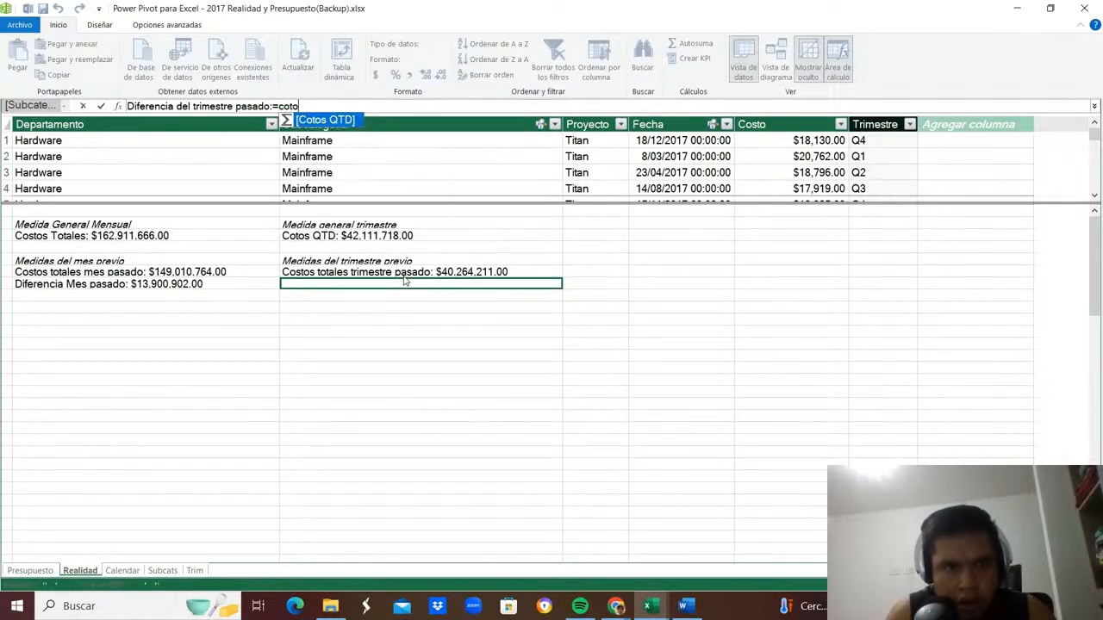
key(Tab)
text(-)
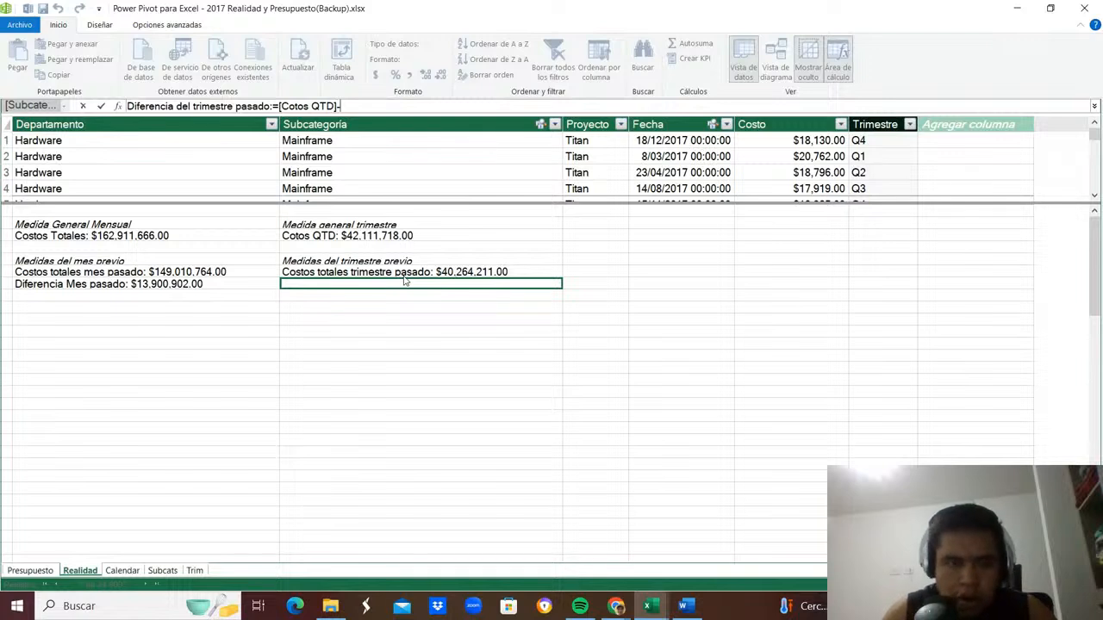
Subtract the measure [Costos totales trimestre pasado] and format the finished difference measure as dollar currency.
text(costos)
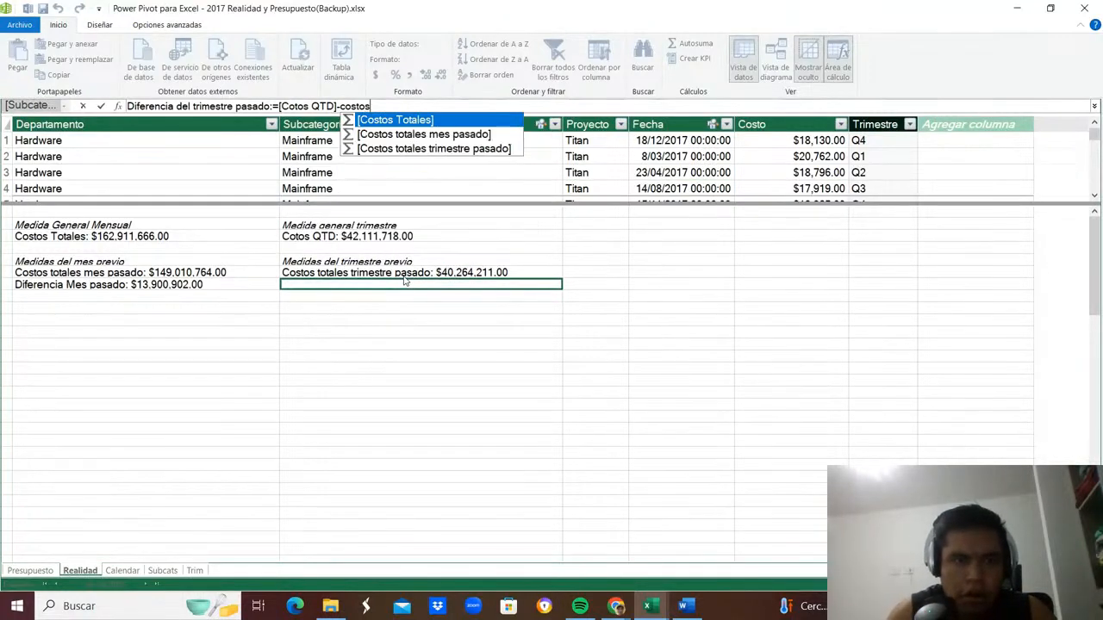
key(Down)
key(Down)
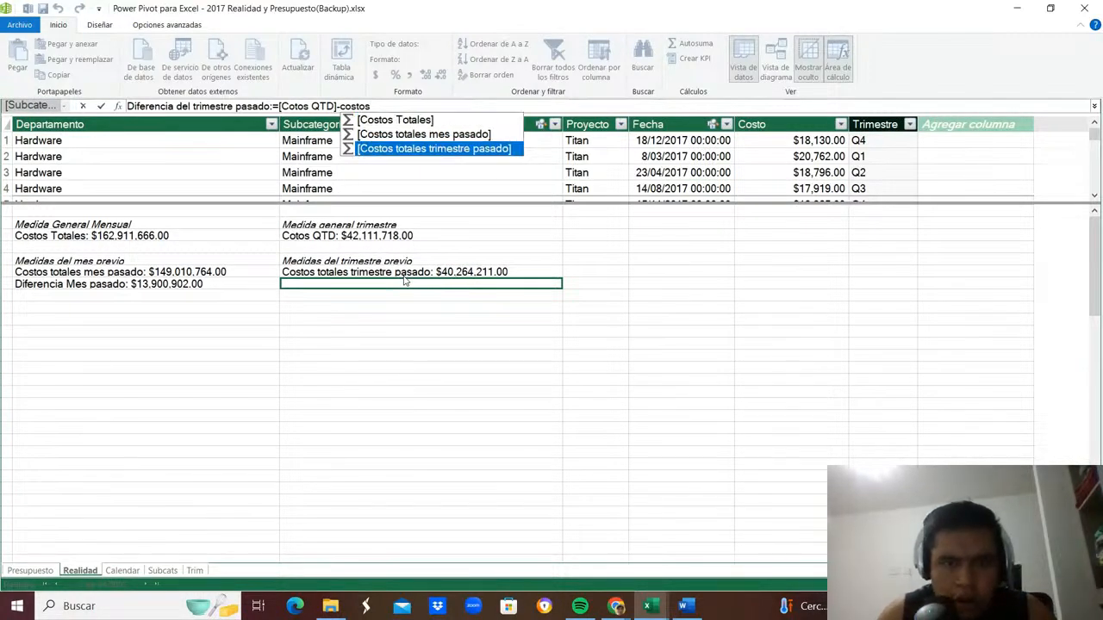
key(Tab)
key(Return)
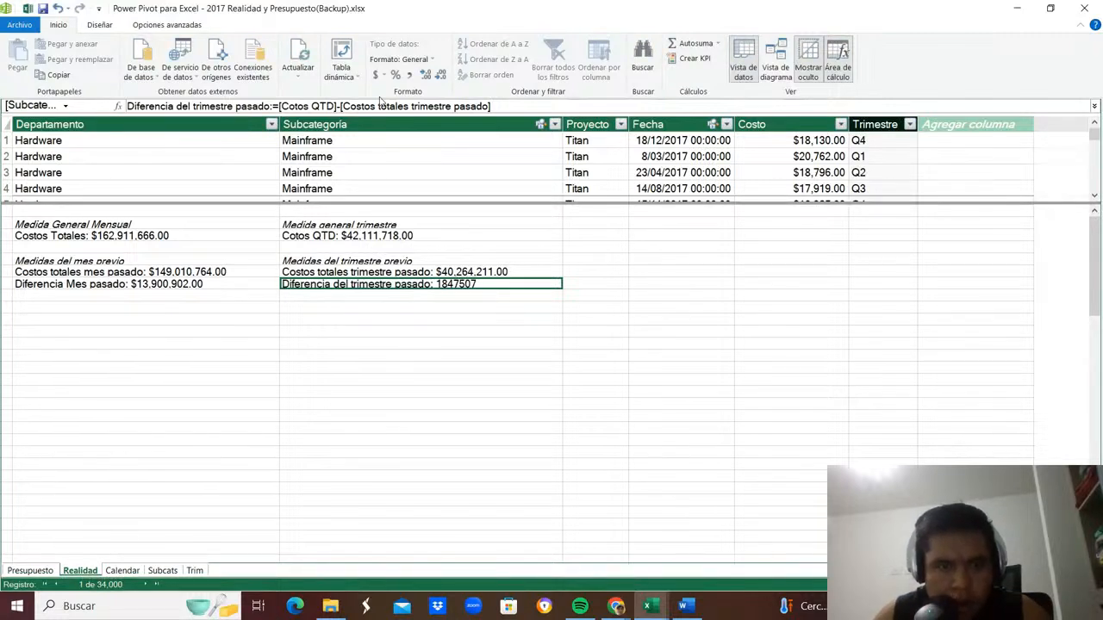
click(382, 76)
click(387, 110)
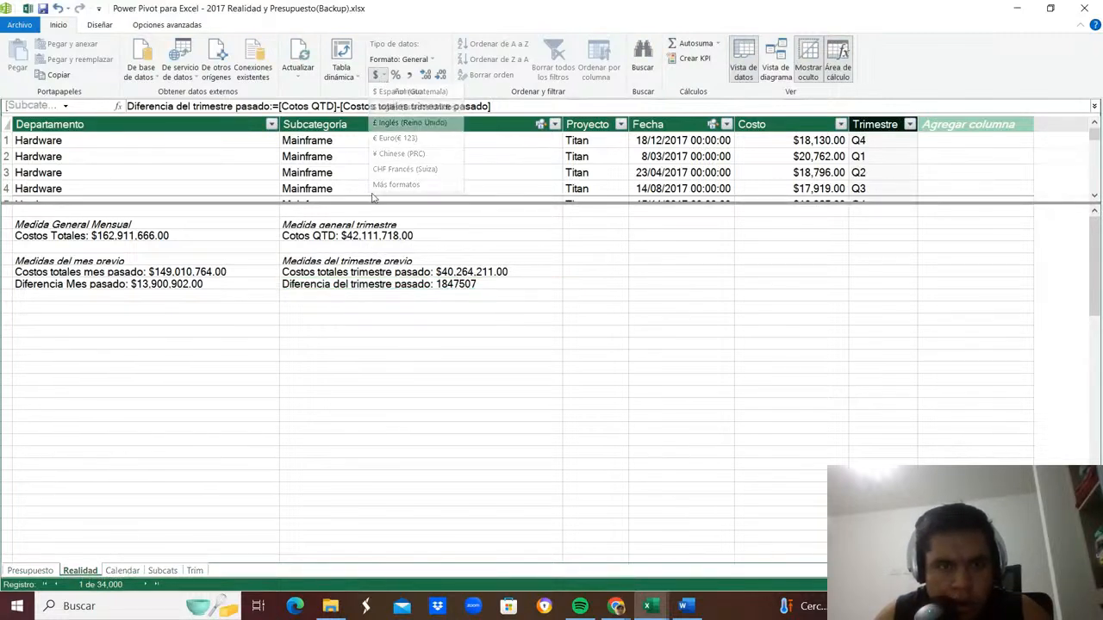
Correct the name of the "Cotos QTD" measure to "Costos QTD" and check the quarter difference formula.
click(356, 236)
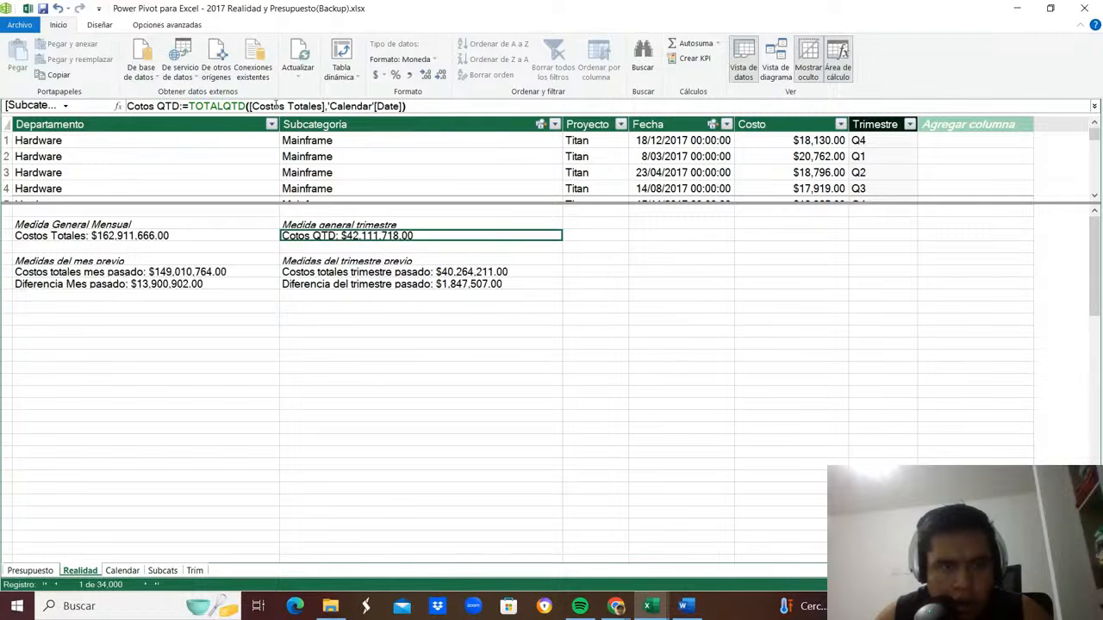
click(139, 106)
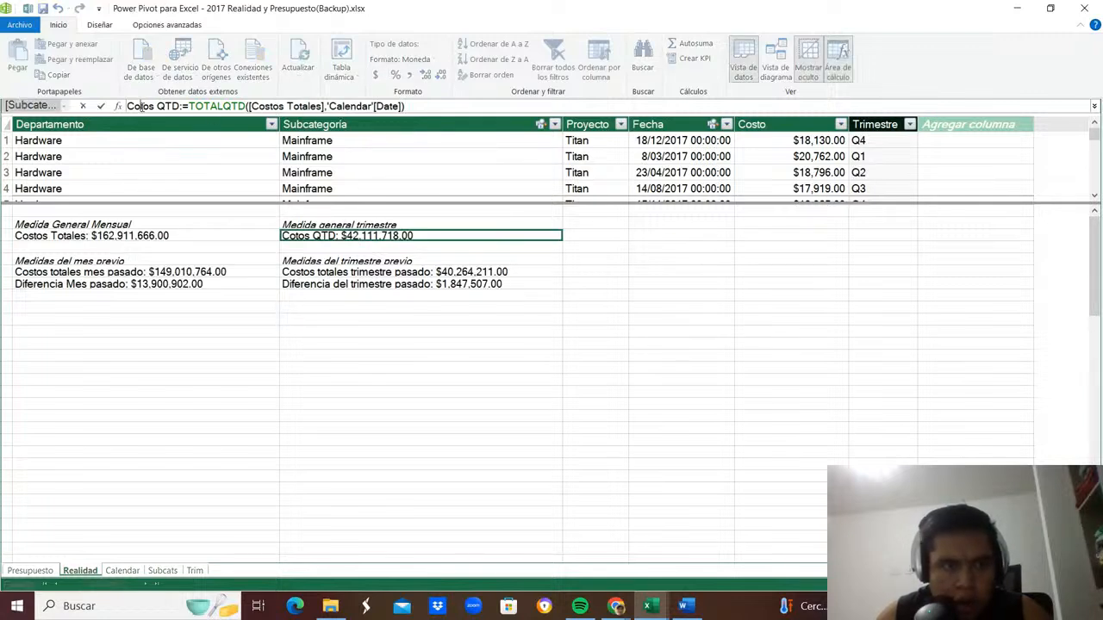
text(s)
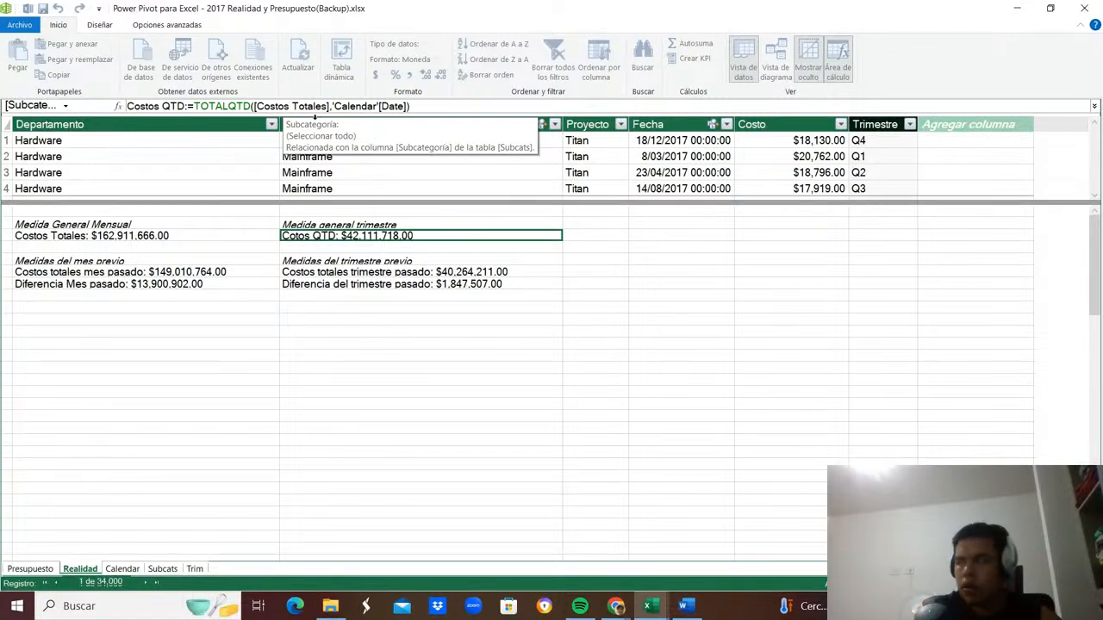
key(Escape)
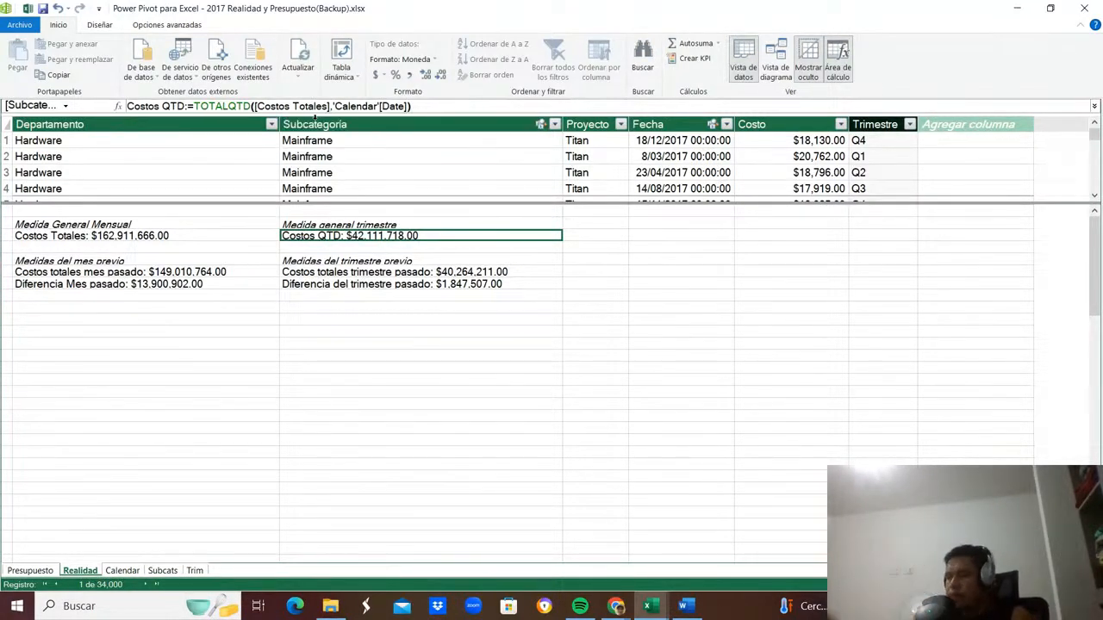
click(451, 367)
click(442, 286)
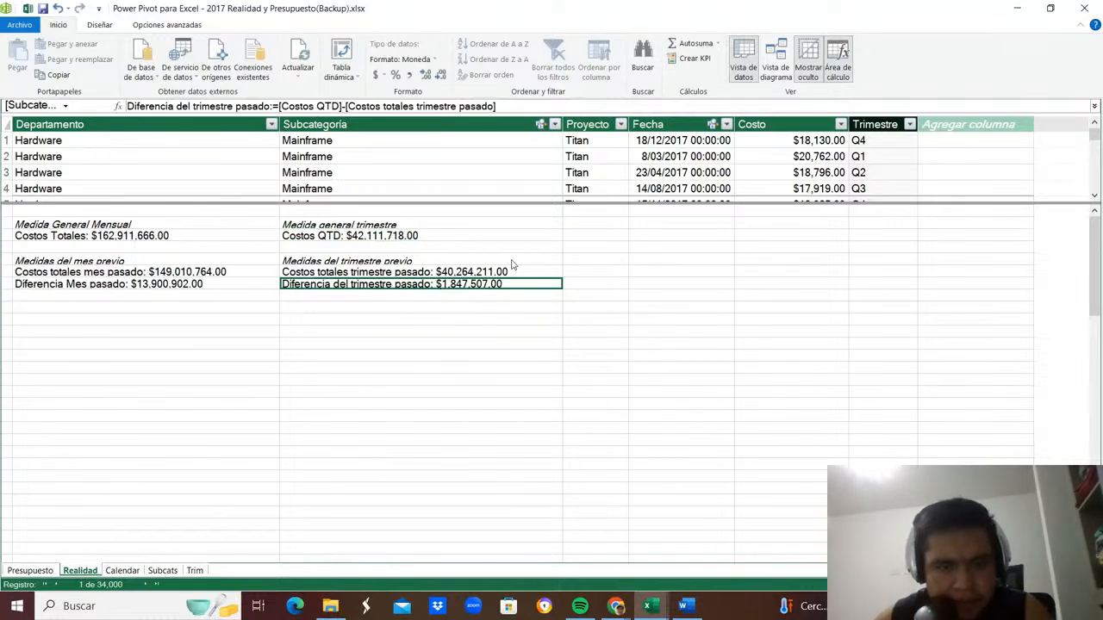
Close the Power Pivot window and go to the workbook's Análisis sheet.
click(1084, 8)
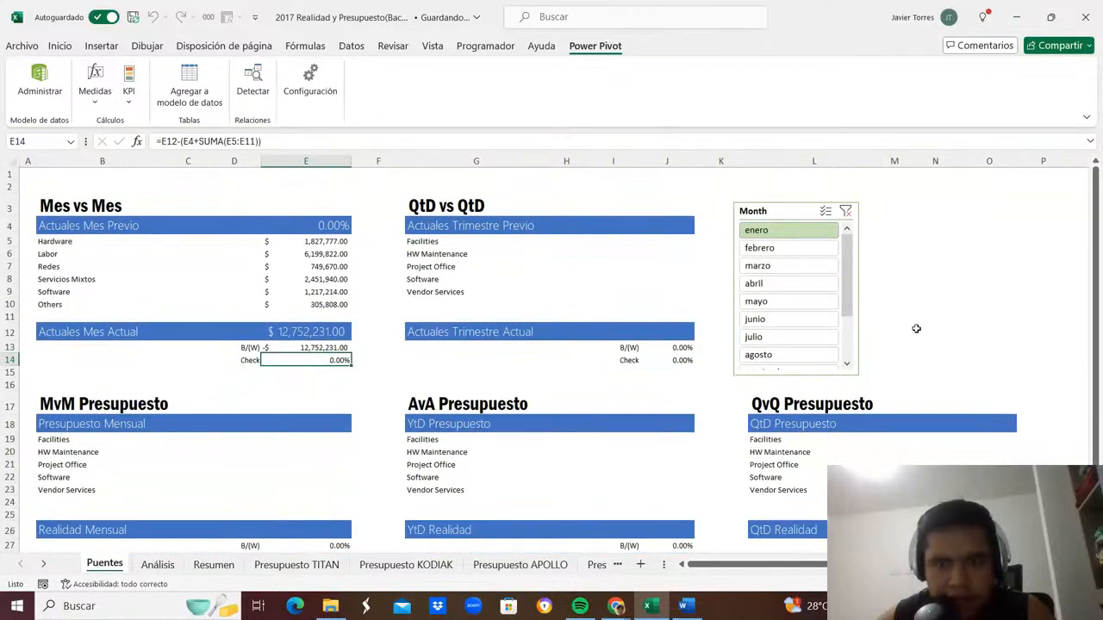
click(936, 329)
click(644, 225)
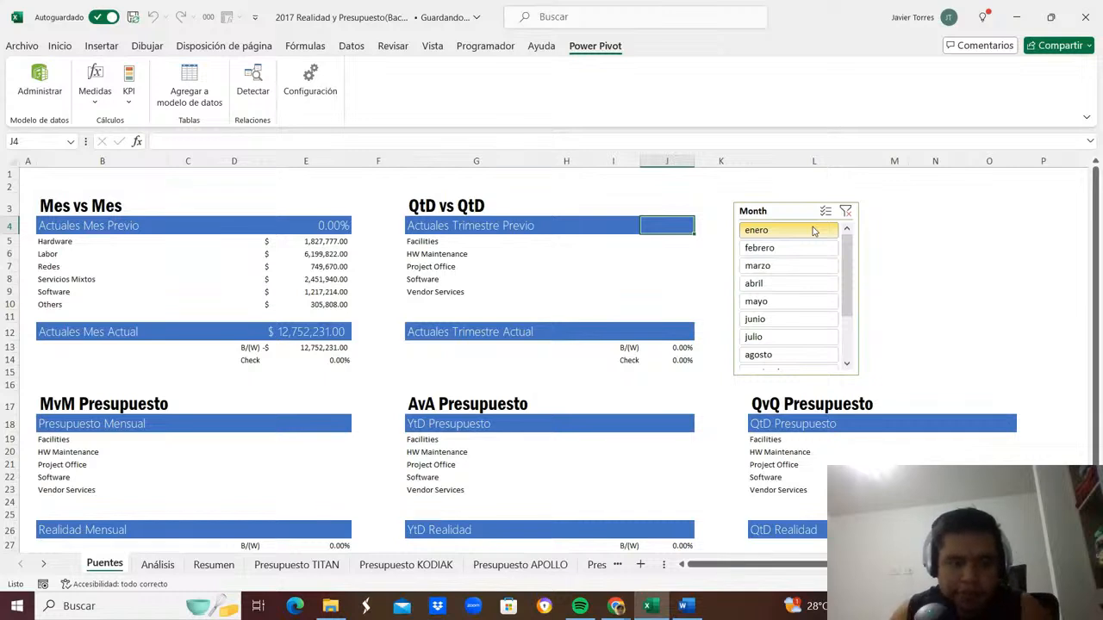
key(ctrl+Page_Down)
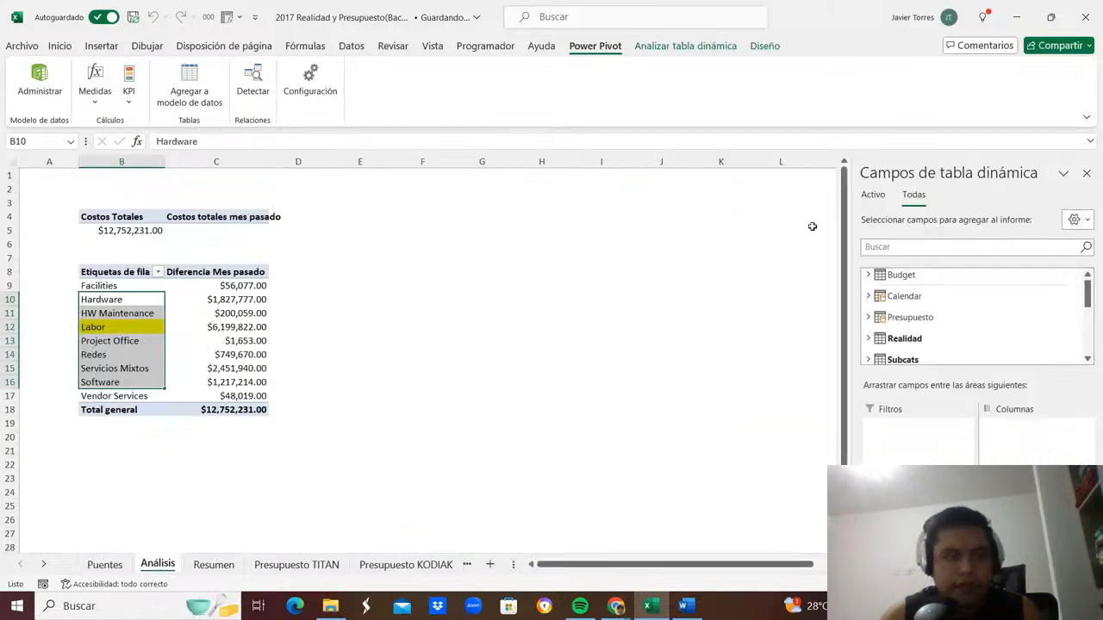
Insert a PivotTable from the Data Model at cell E4 of the Análisis sheet.
key(Up)
key(Up)
key(Up)
key(Up)
key(Right)
key(Right)
key(Right)
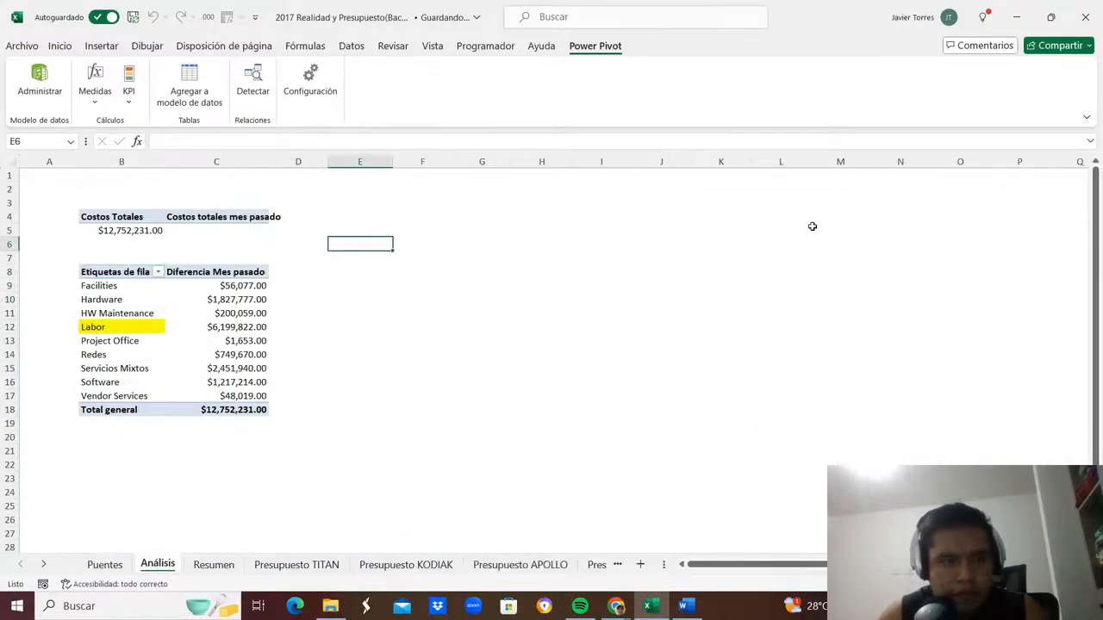
key(Up)
key(Up)
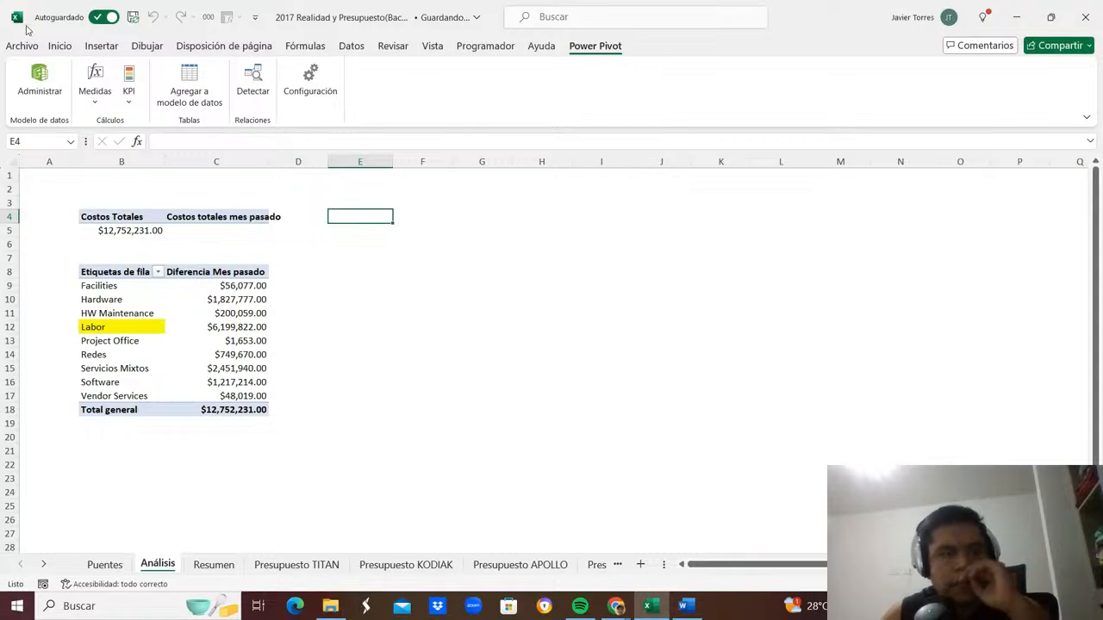
click(101, 46)
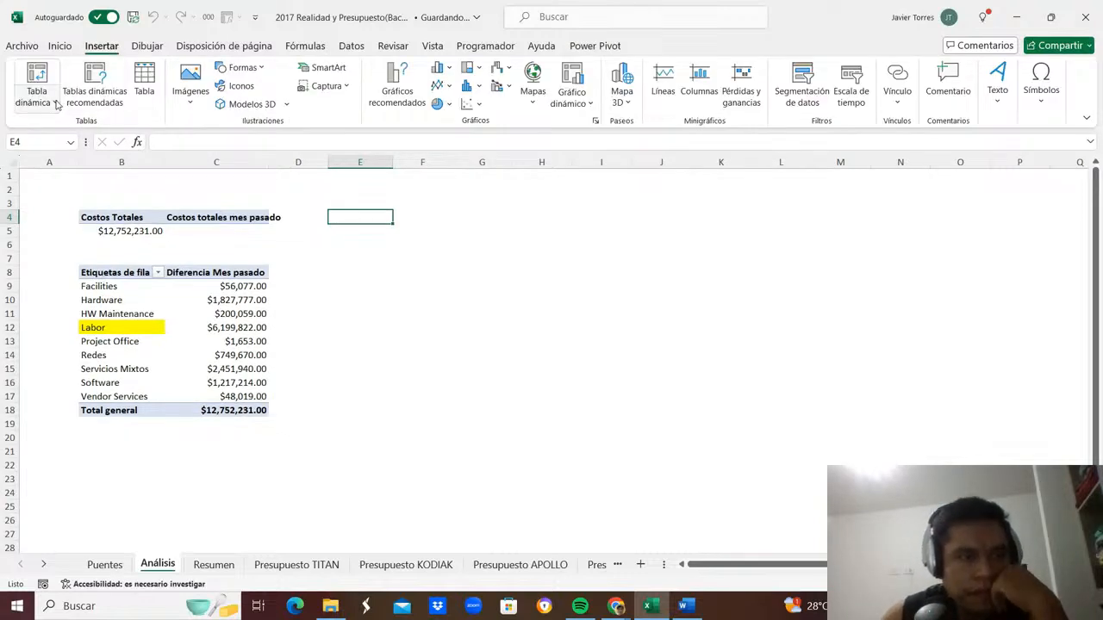
click(56, 104)
click(43, 164)
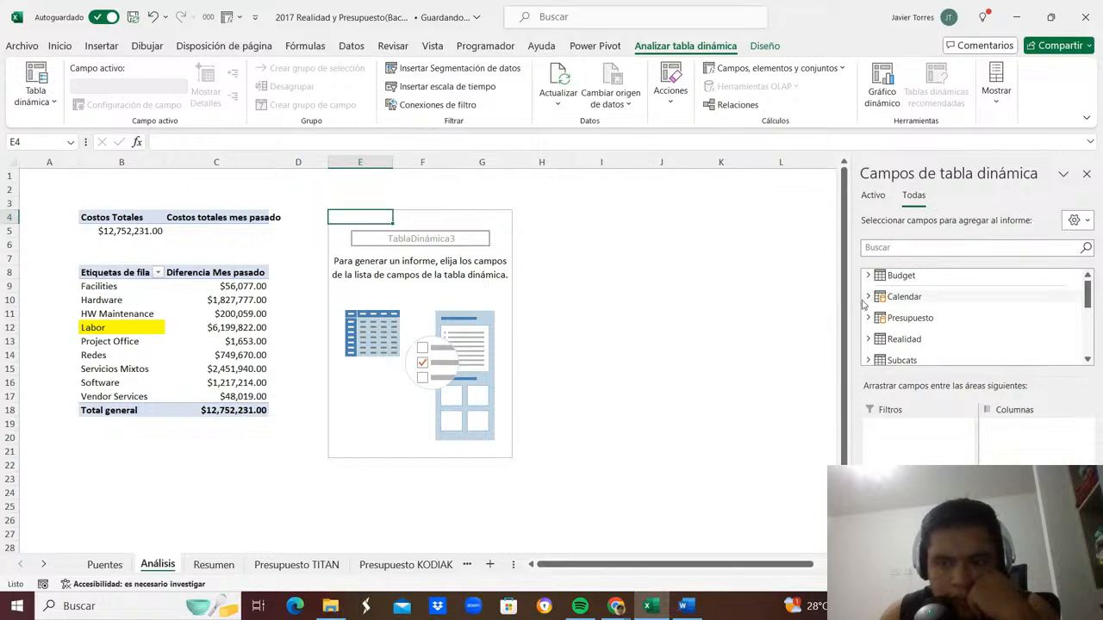
Add the Realidad measures Costos QTD and Costos totales trimestre pasado as values of the new PivotTable.
click(868, 338)
scroll(933, 334, down, 2)
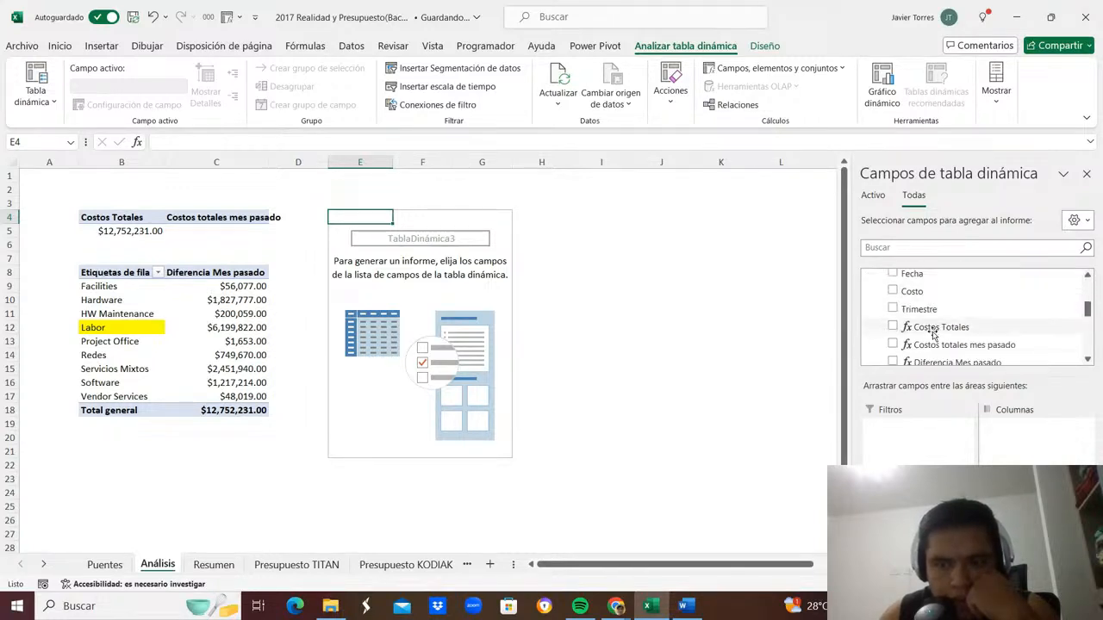
scroll(932, 334, down, 3)
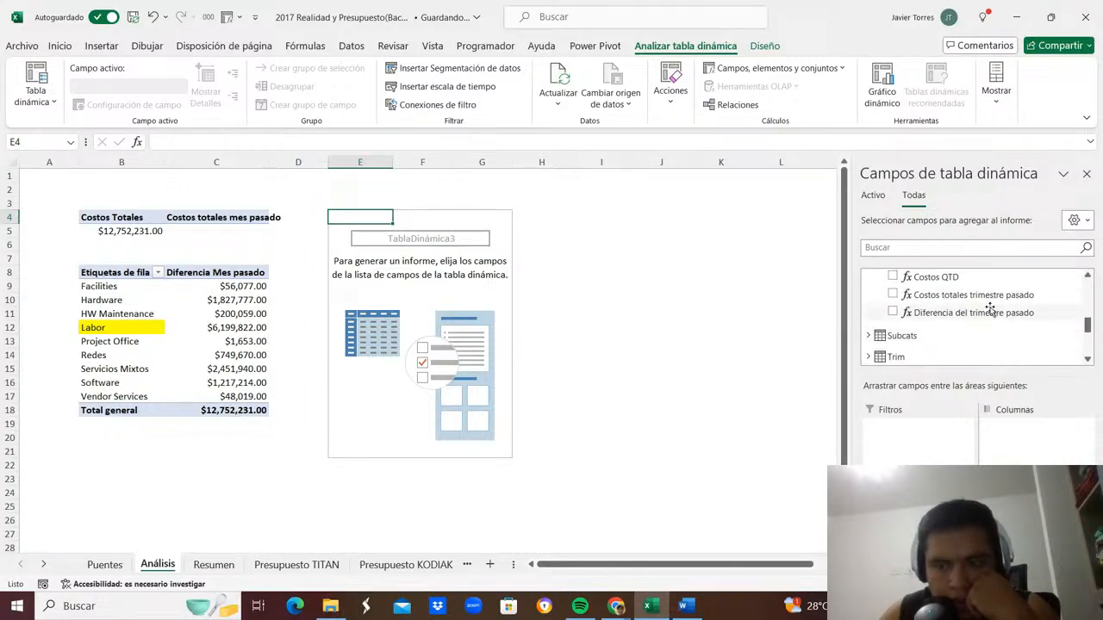
drag(956, 279, 1006, 478)
drag(973, 296, 1007, 476)
Insert another Data Model PivotTable in the existing Análisis sheet at cell E8.
click(344, 280)
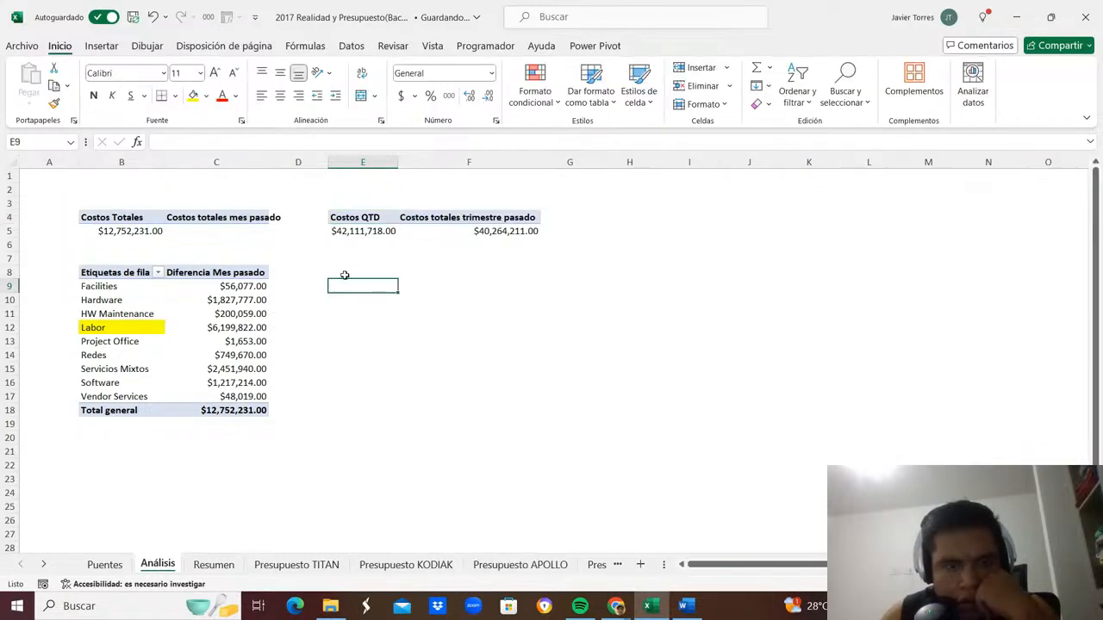
click(343, 274)
click(101, 46)
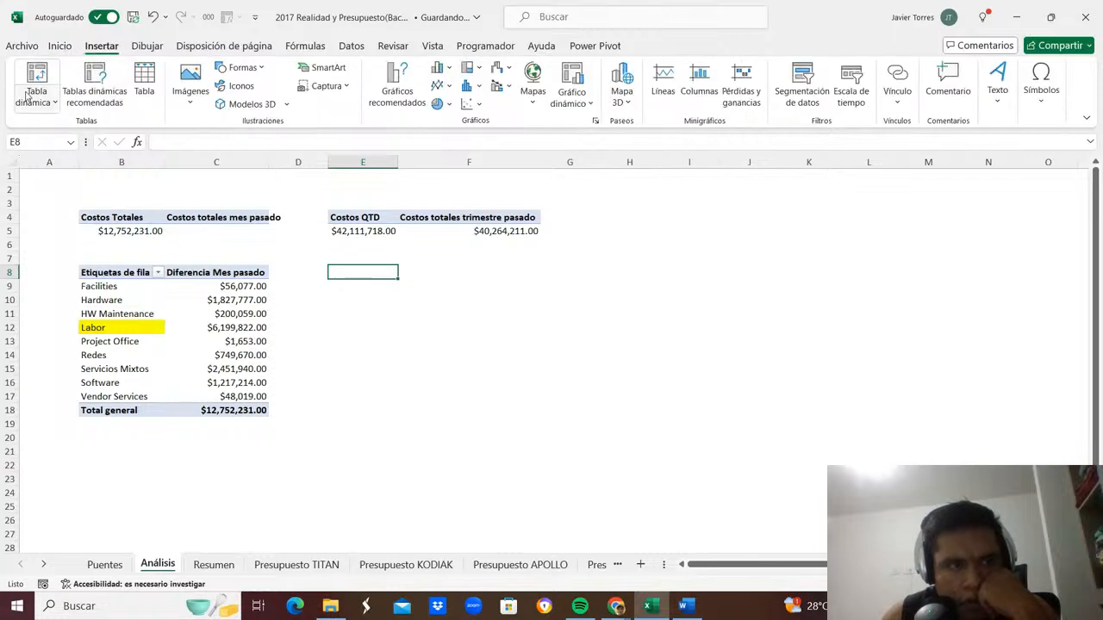
click(28, 96)
click(106, 169)
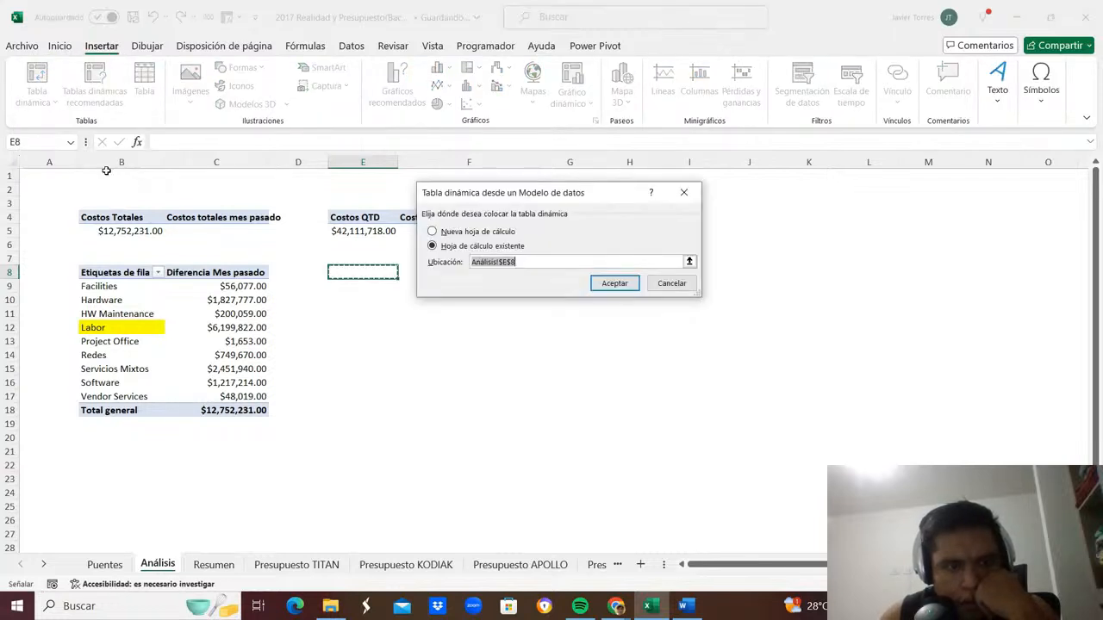
key(Return)
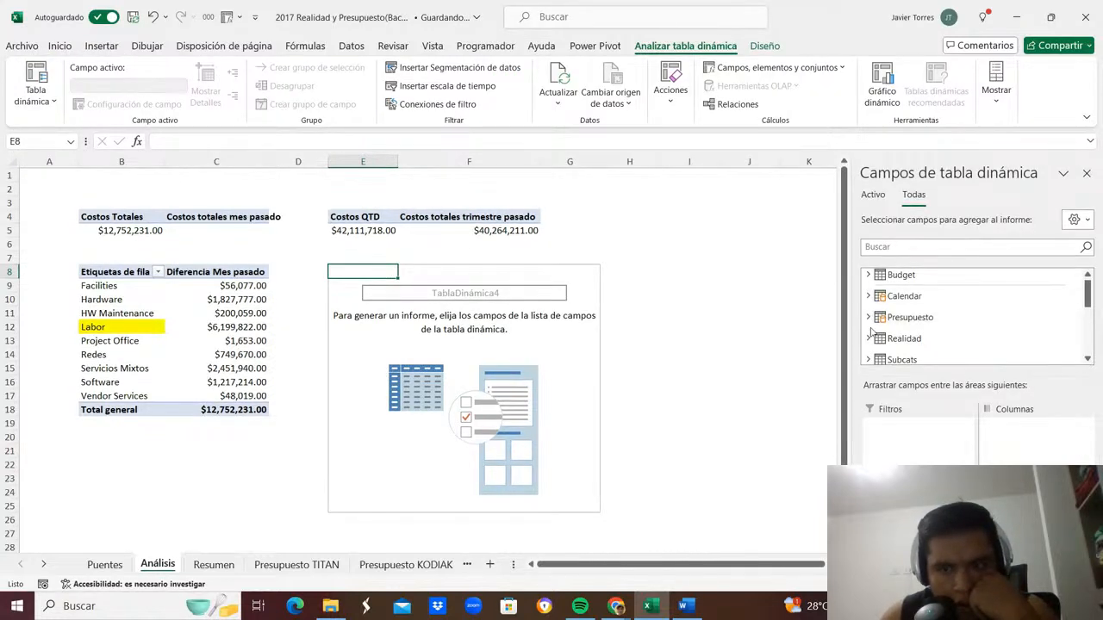
Add the Departamento field from the Subcats table as the rows of the E8 PivotTable.
click(868, 338)
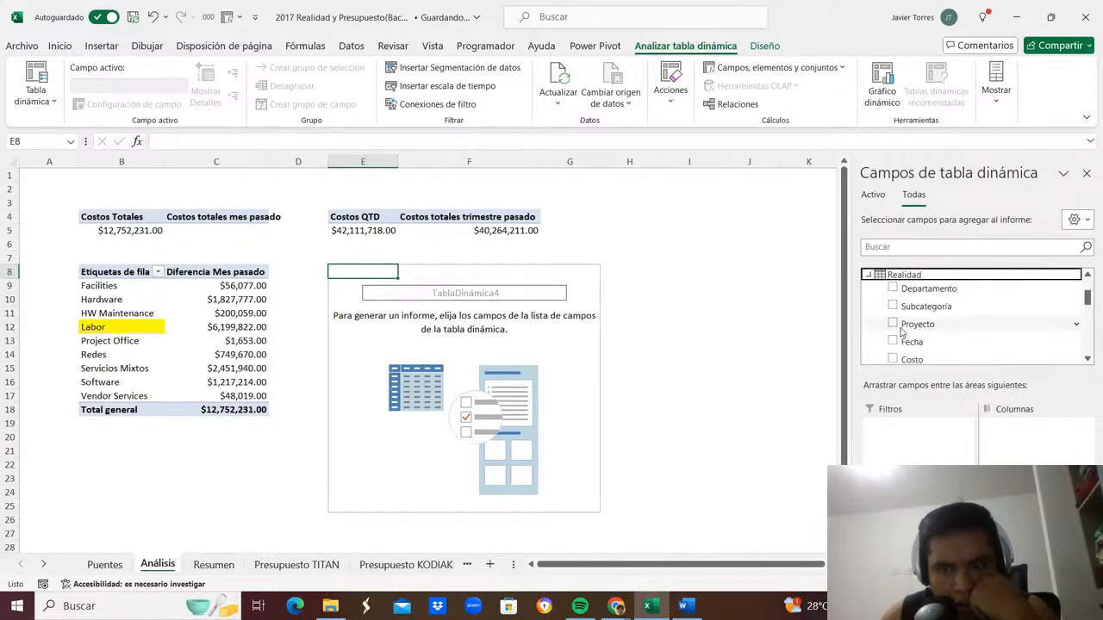
click(870, 275)
click(868, 295)
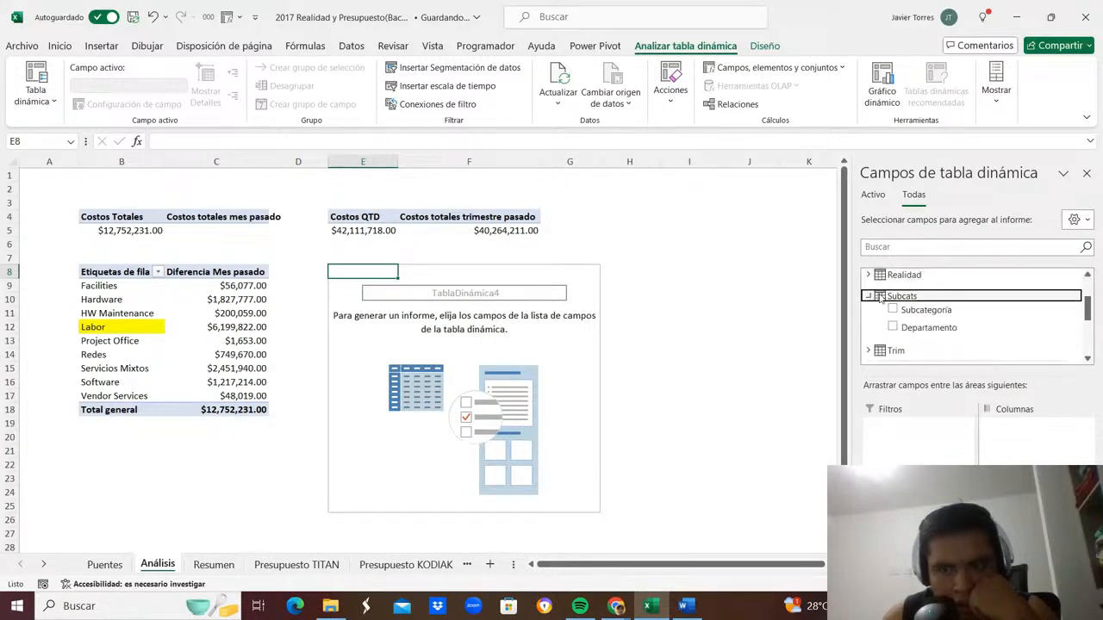
click(934, 329)
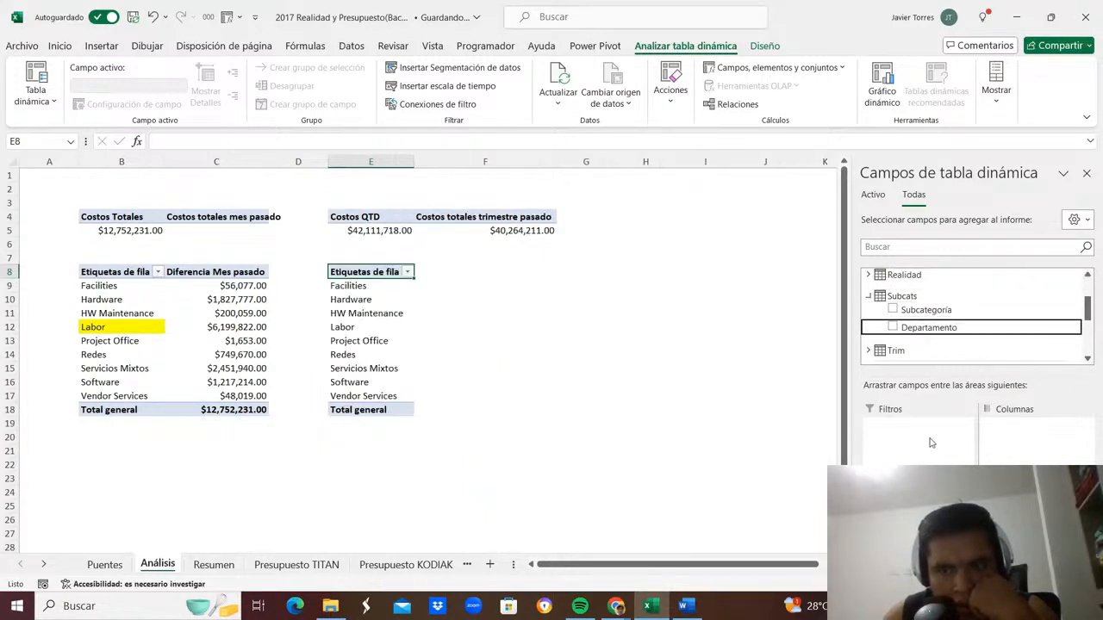
Add the Realidad measure Diferencia del trimestre pasado as the values of the department PivotTable.
click(869, 295)
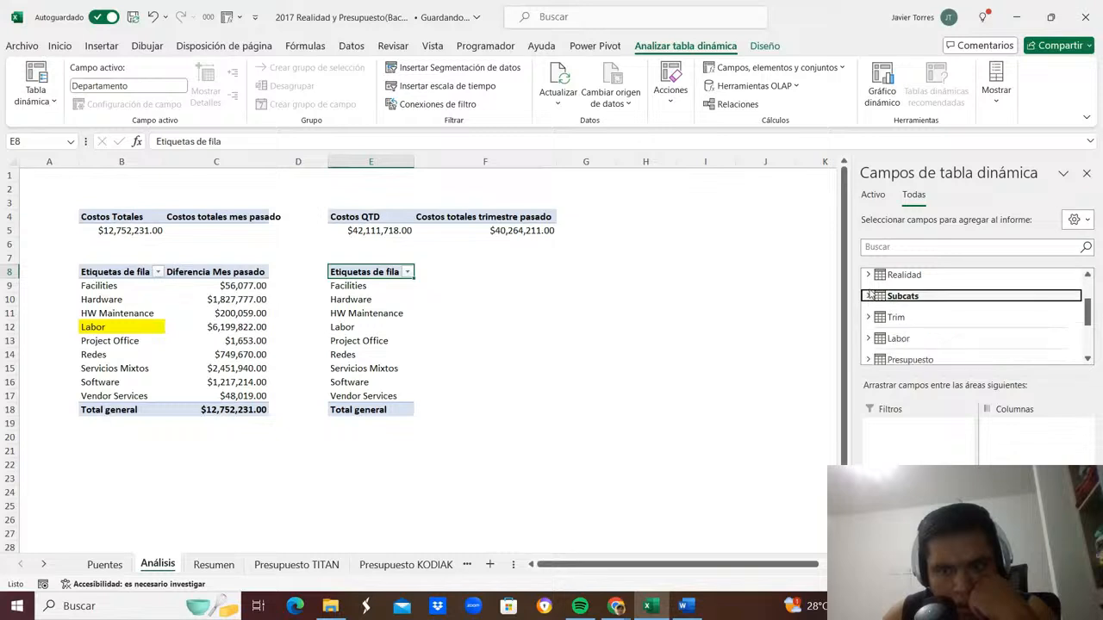
click(868, 275)
scroll(916, 327, down, 5)
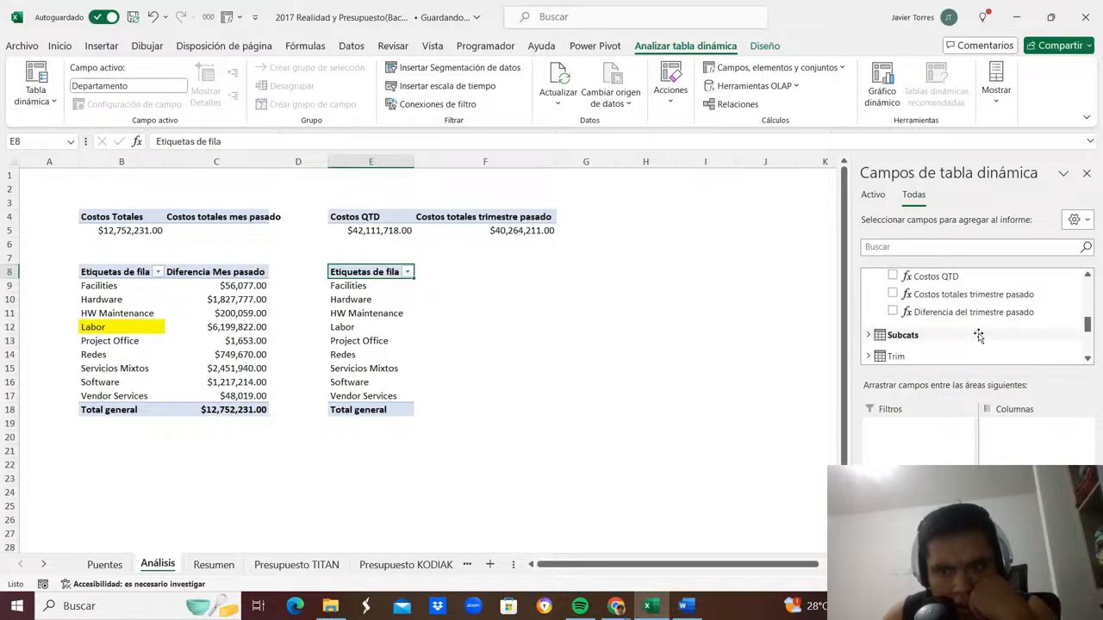
click(973, 312)
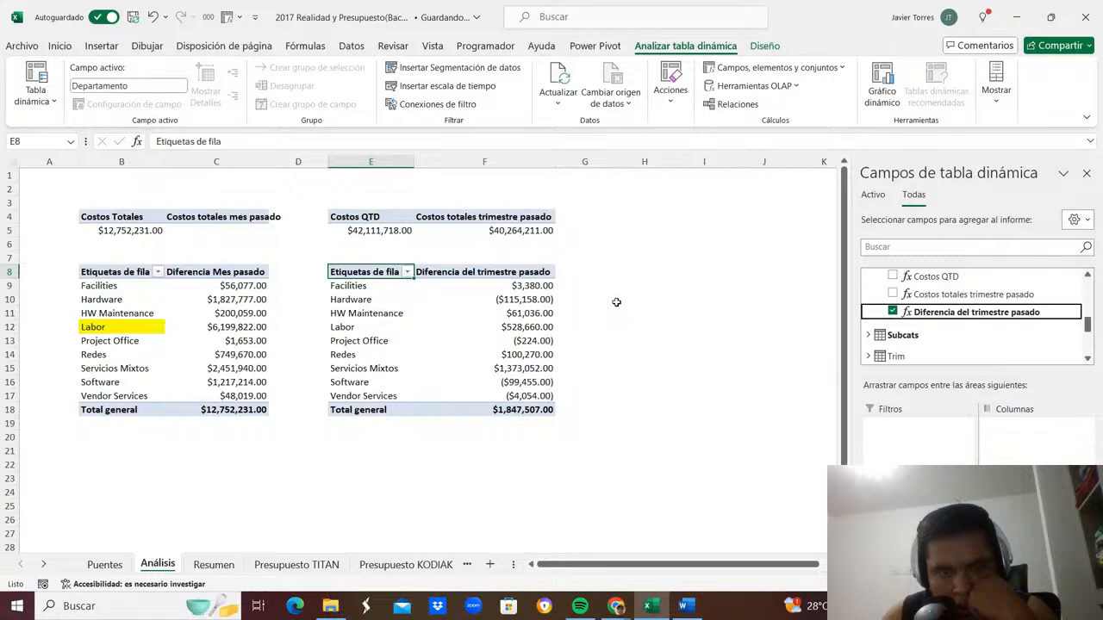
click(616, 301)
click(652, 329)
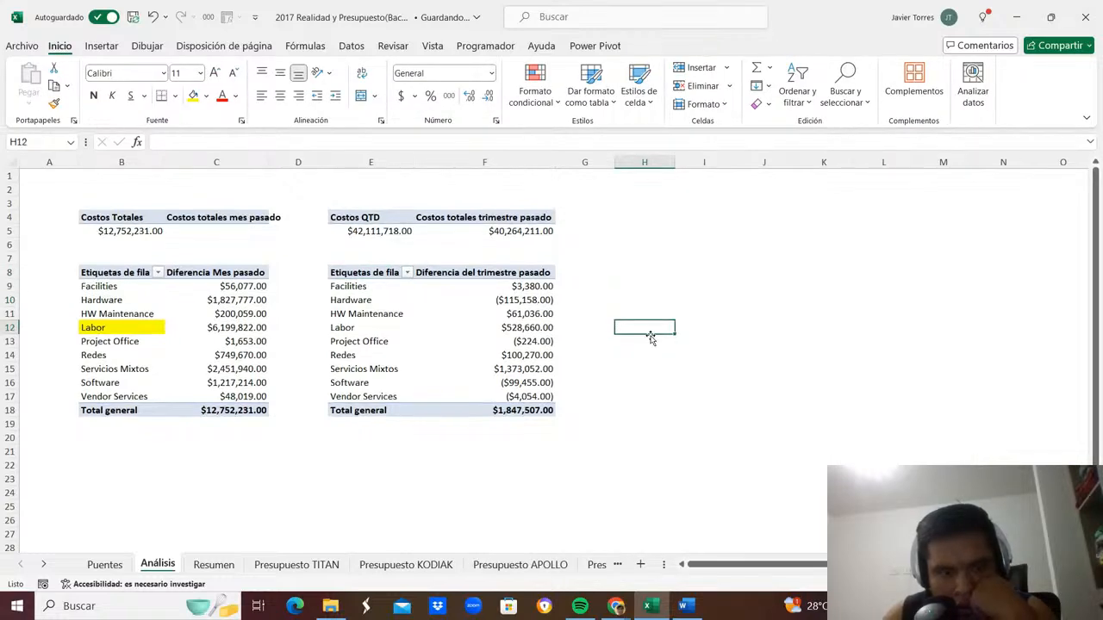
Link the Actuales Trimestre Previo amount in Puentes J4 to the Costos totales trimestre pasado PivotTable value on Análisis.
click(106, 564)
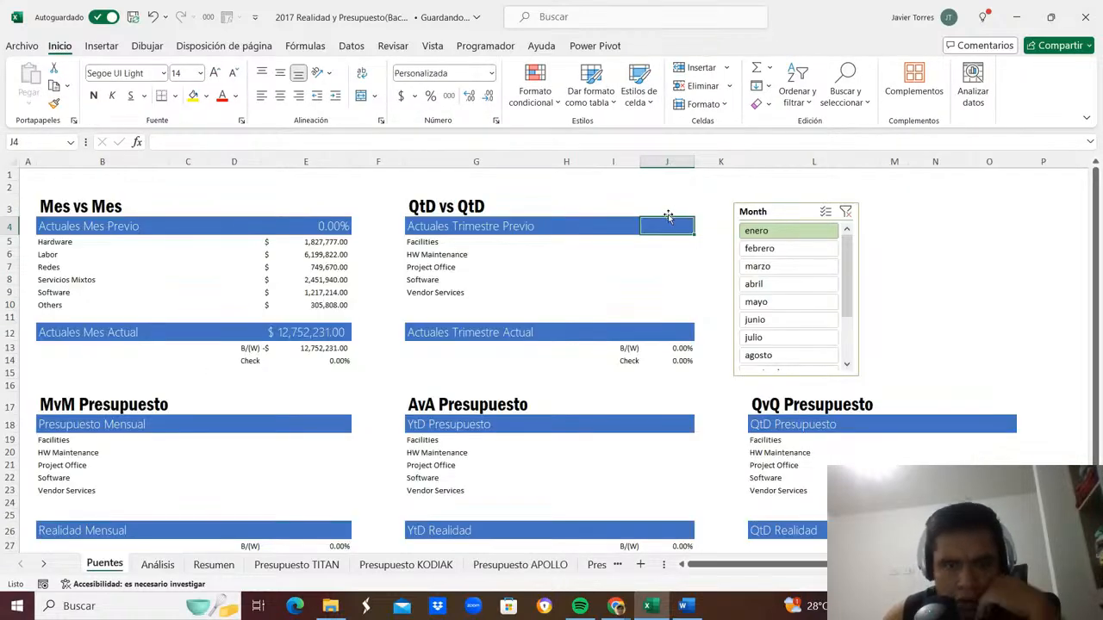
text(=)
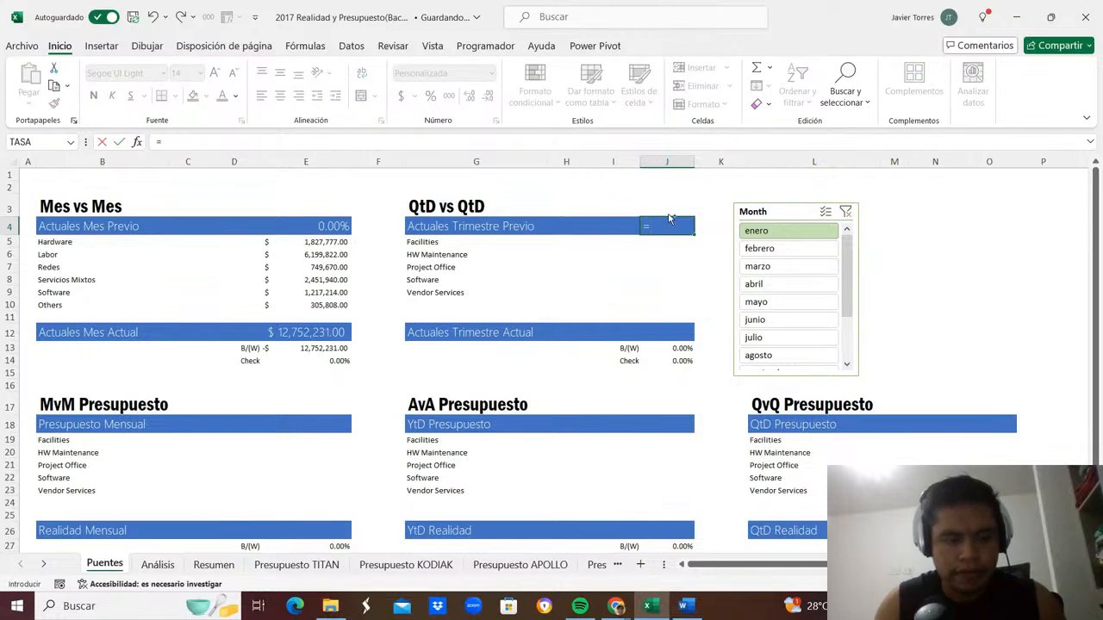
key(ctrl+Page_Down)
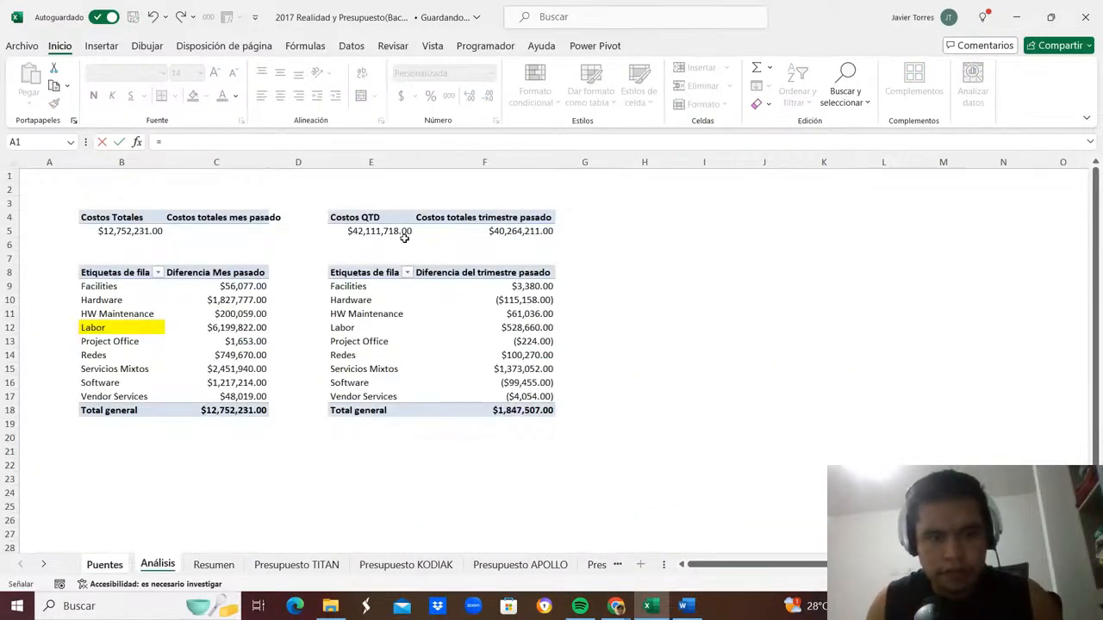
click(462, 236)
key(Return)
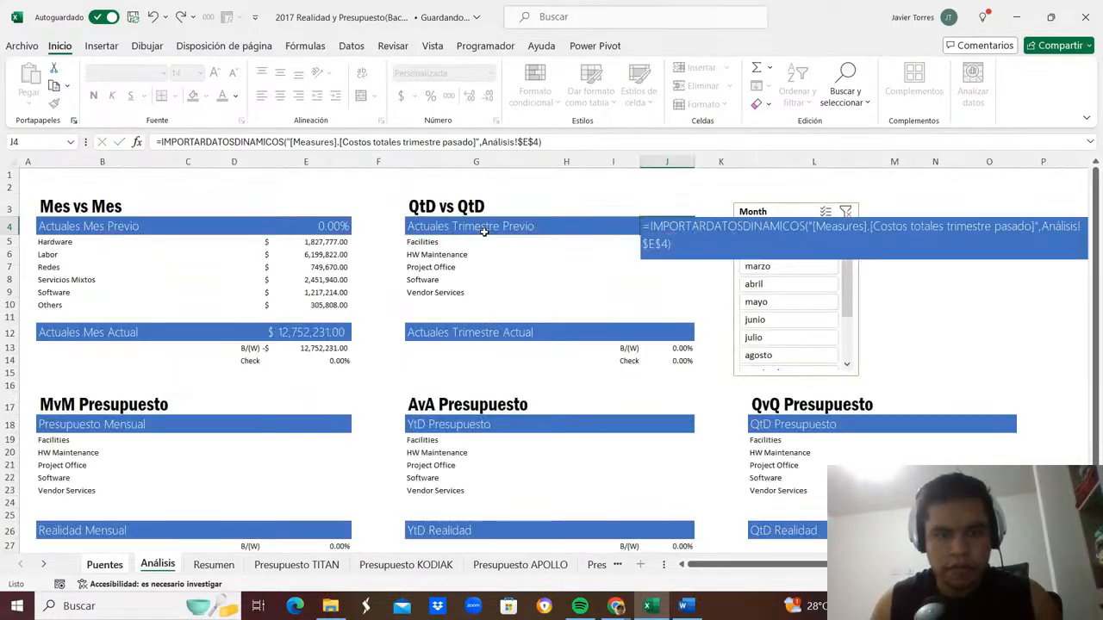
Link the Actuales Trimestre Actual amount in J12 to the Costos QTD PivotTable value on Análisis.
click(706, 332)
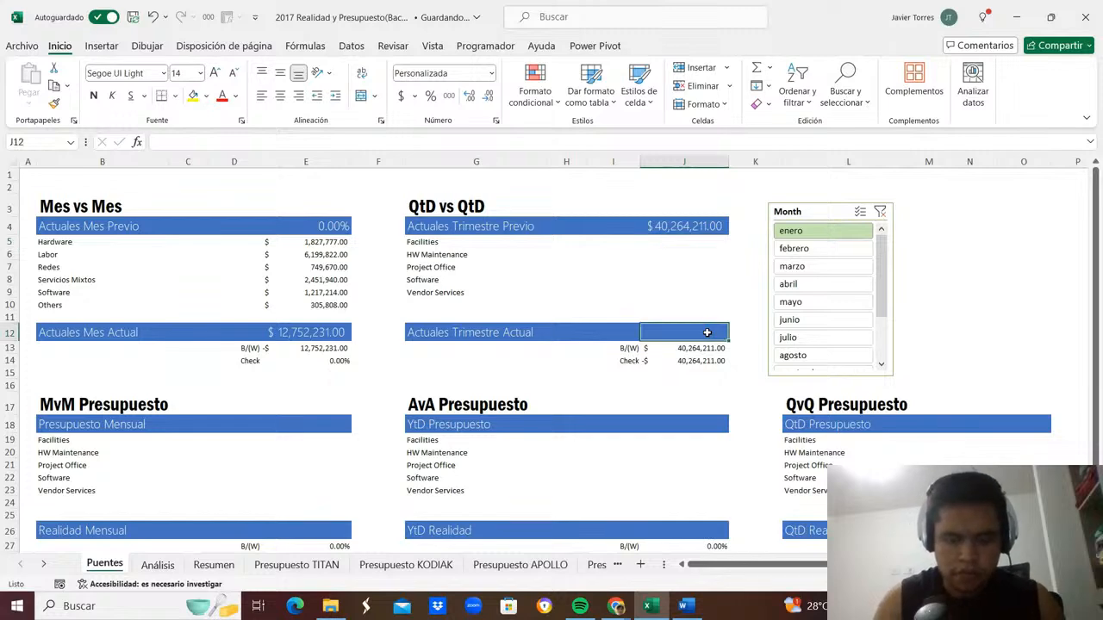
text(=)
key(ctrl+Page_Down)
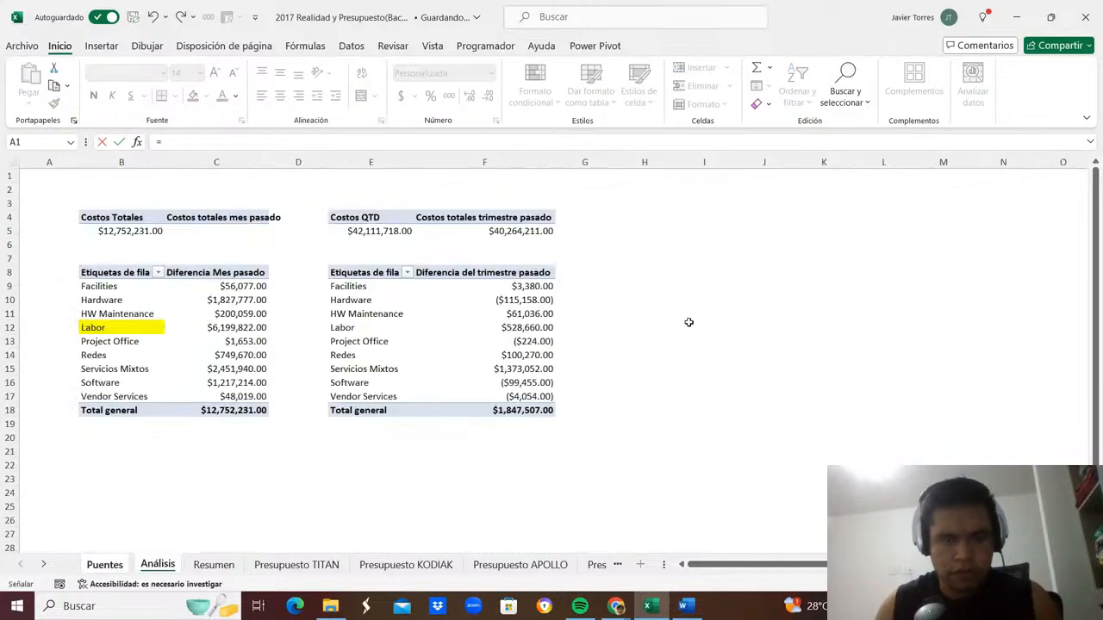
click(399, 231)
key(Return)
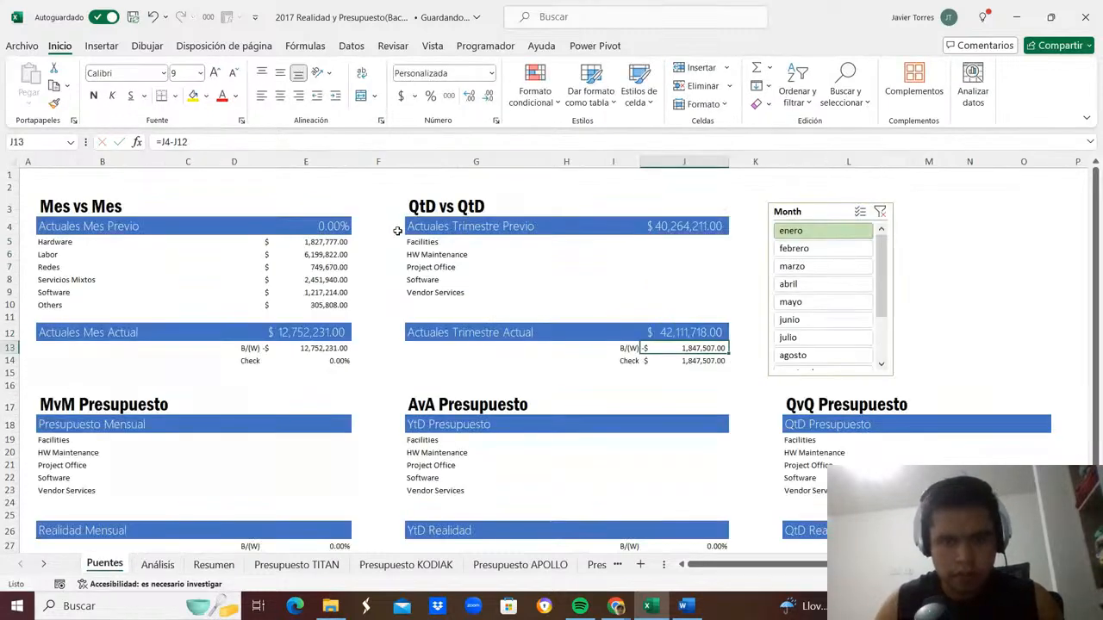
Copy the Mes vs Mes category labels Hardware through Others (B5:B10) over the QtD vs QtD labels starting at G5.
key(Up)
key(Up)
key(Left)
key(Left)
key(Left)
key(Left)
key(Left)
key(Left)
key(Left)
key(Left)
key(Left)
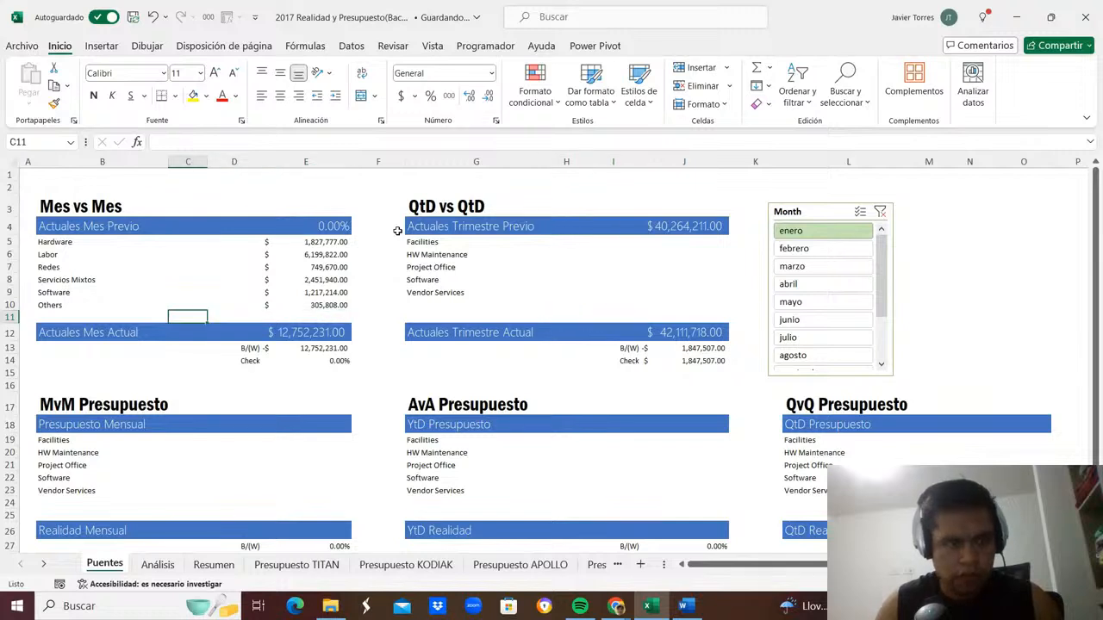
key(Up)
key(Right)
key(shift+Up)
key(shift+Up)
key(shift+Up)
key(shift+Up)
key(shift+Up)
key(shift+Up)
key(shift+Up)
key(shift+Down)
key(shift+Down)
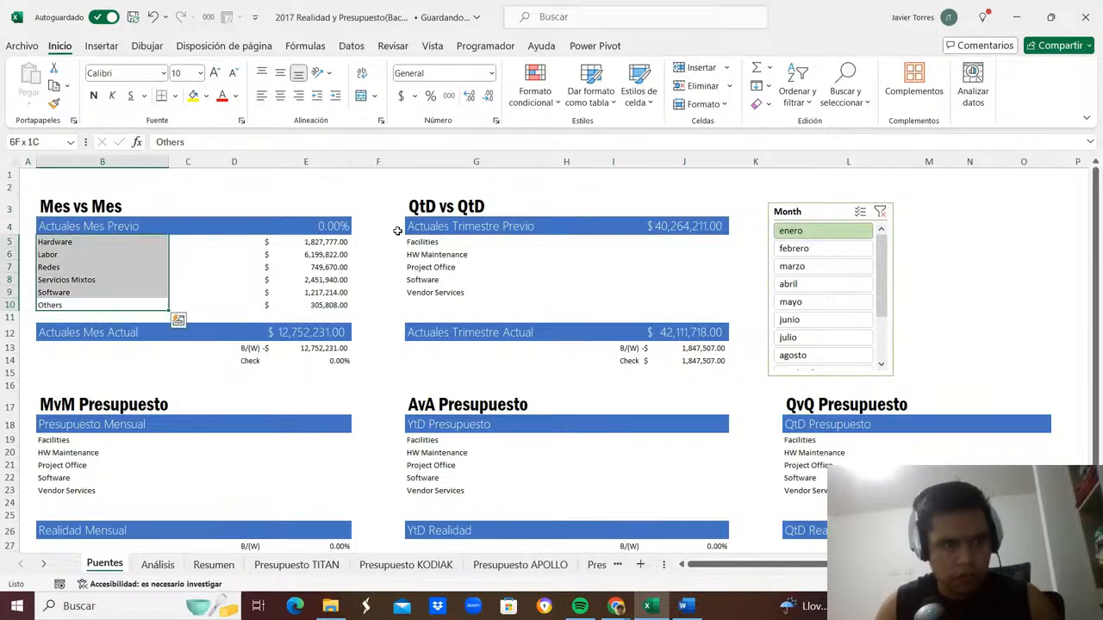
key(ctrl+c)
key(Right)
key(Right)
key(Right)
key(Right)
key(Right)
key(Up)
key(Up)
key(Up)
key(Up)
key(Up)
key(Up)
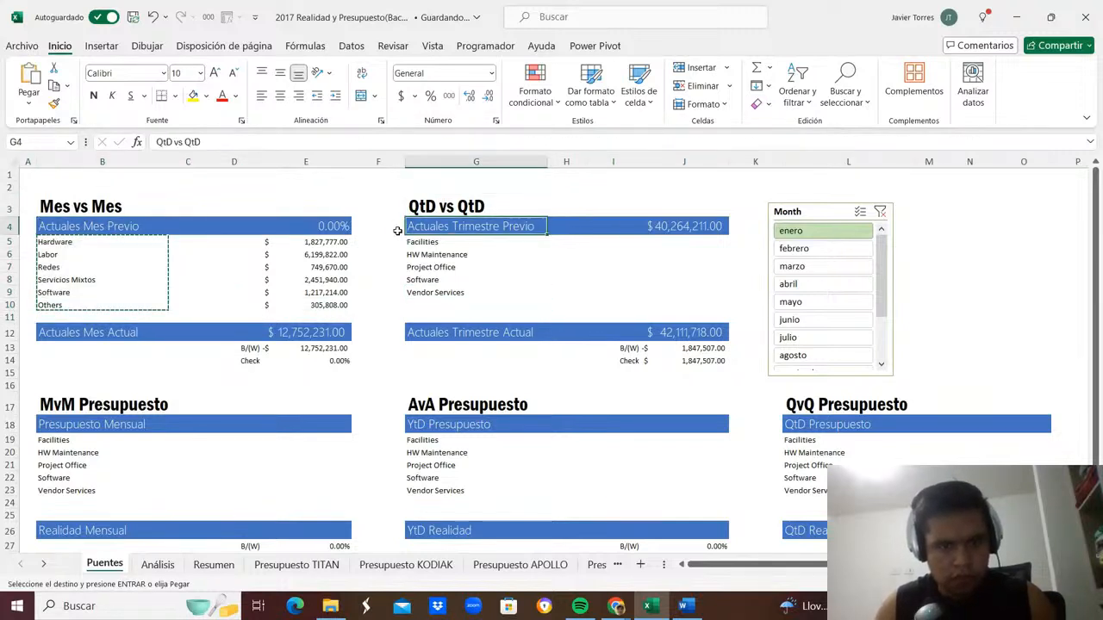
key(Down)
key(ctrl+v)
Link the QtD vs QtD Hardware amount in J5 to Hardware's Diferencia del trimestre pasado value on Análisis.
key(Right)
key(Right)
key(Right)
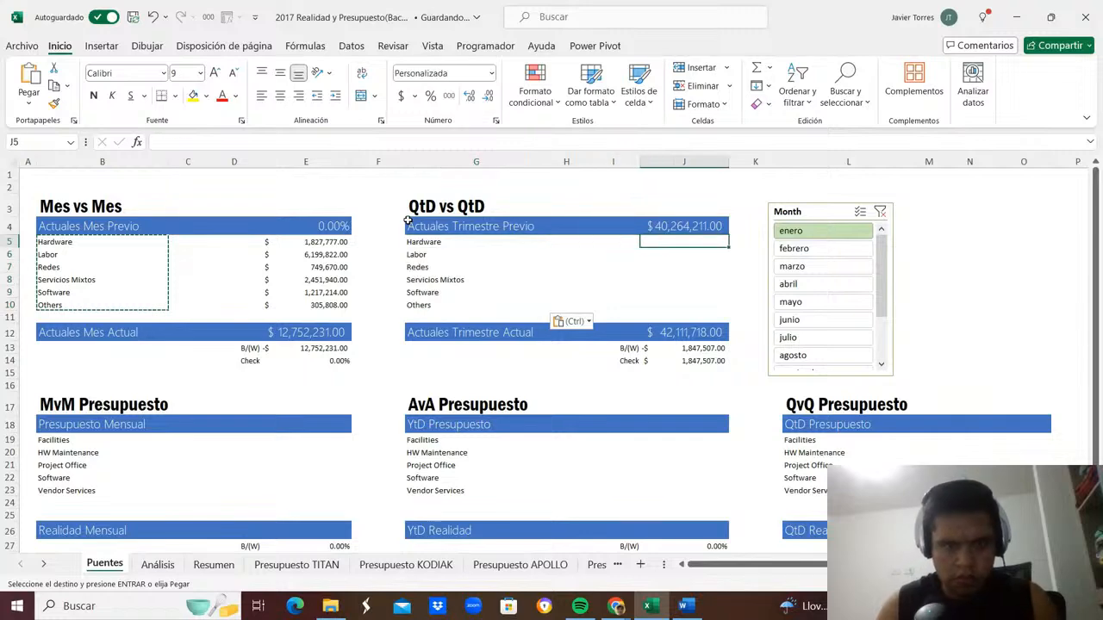
text(=)
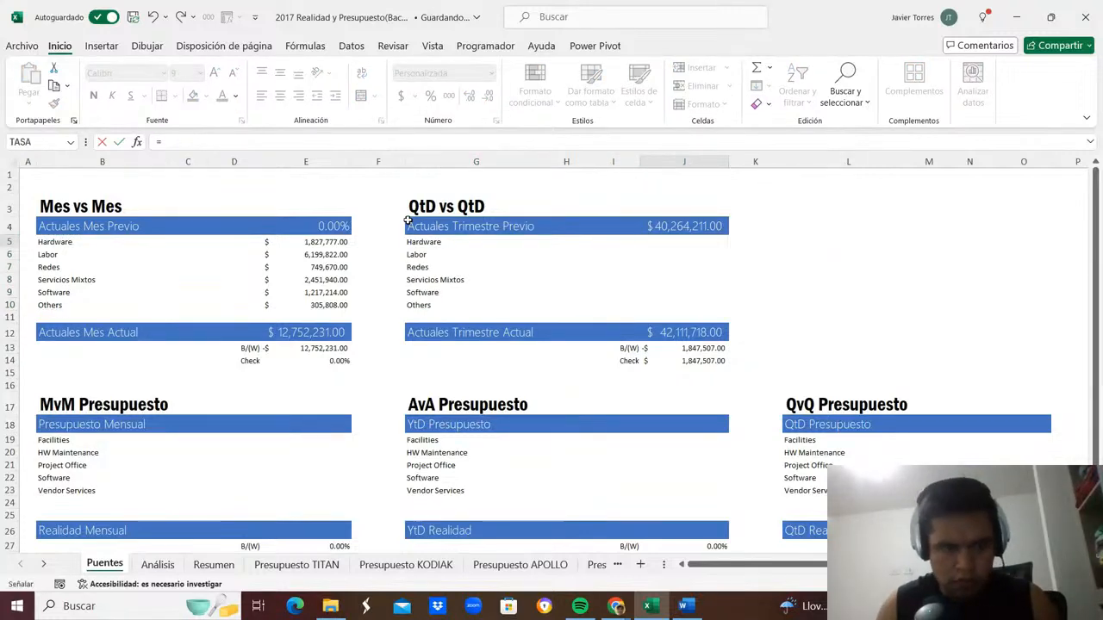
key(ctrl+Page_Down)
click(514, 299)
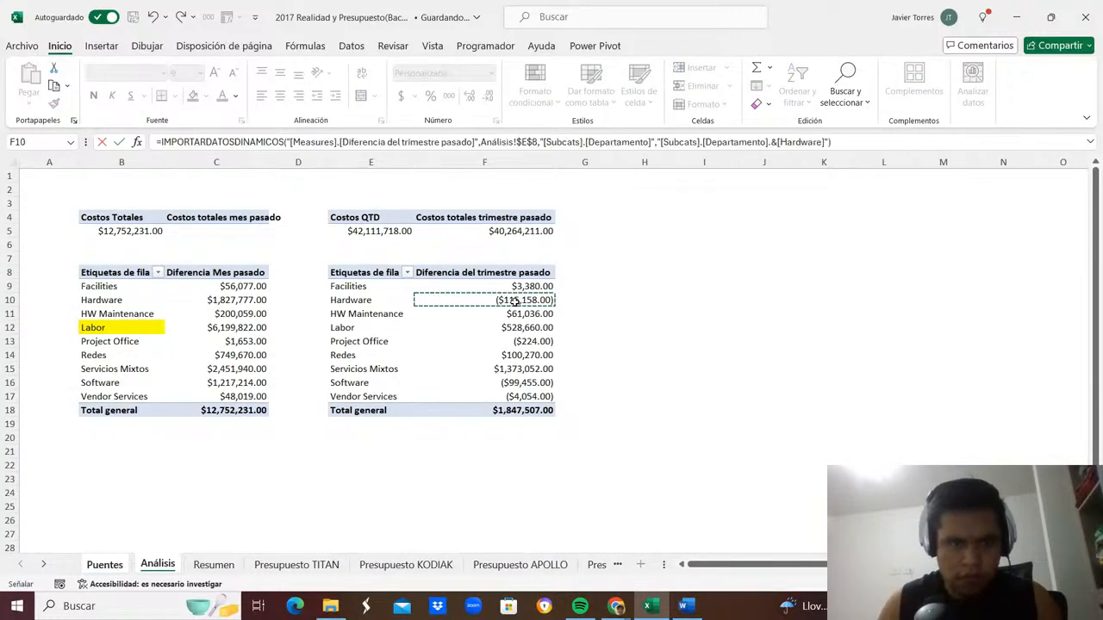
key(Return)
Link the Labor and Redes amounts in J6 and J7 to their Diferencia del trimestre pasado values on Análisis.
text(=)
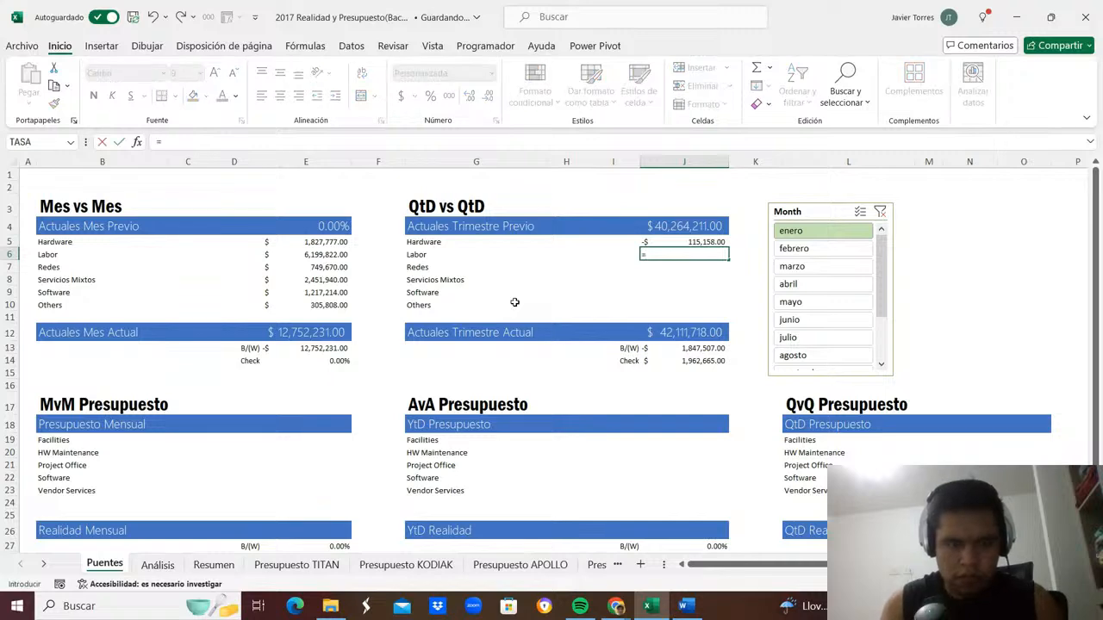
key(ctrl+Page_Down)
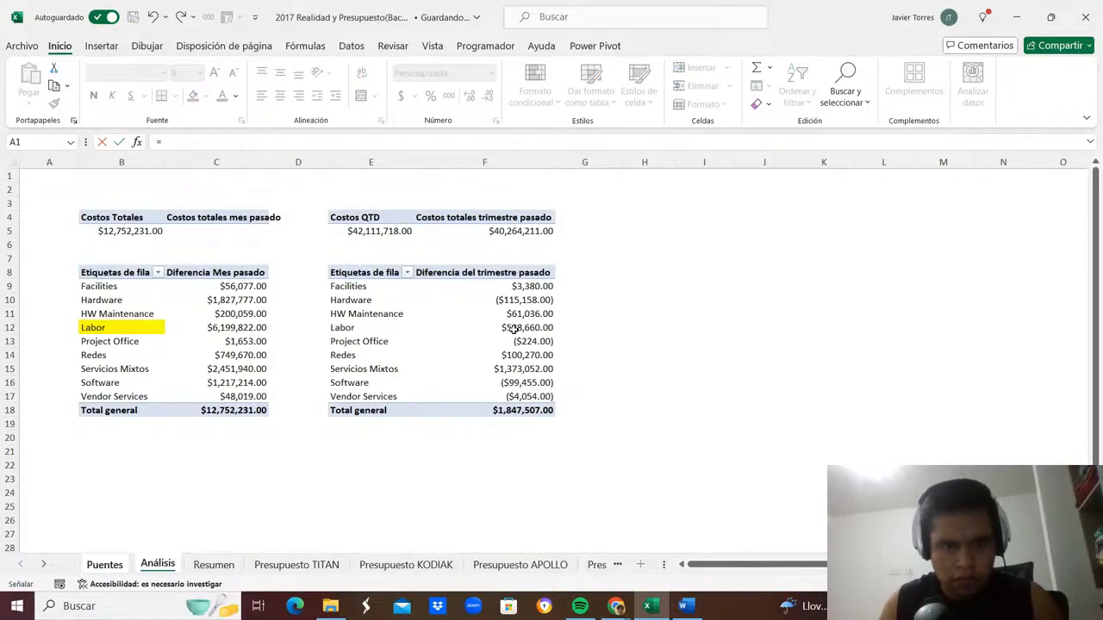
click(515, 328)
key(Return)
text(=)
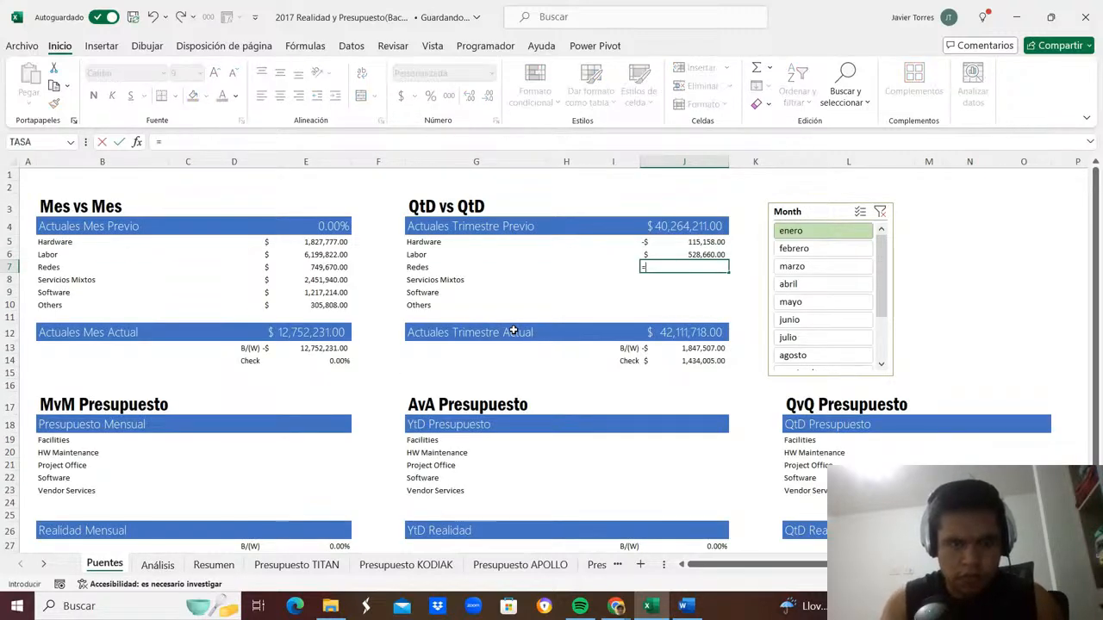
key(ctrl+Page_Down)
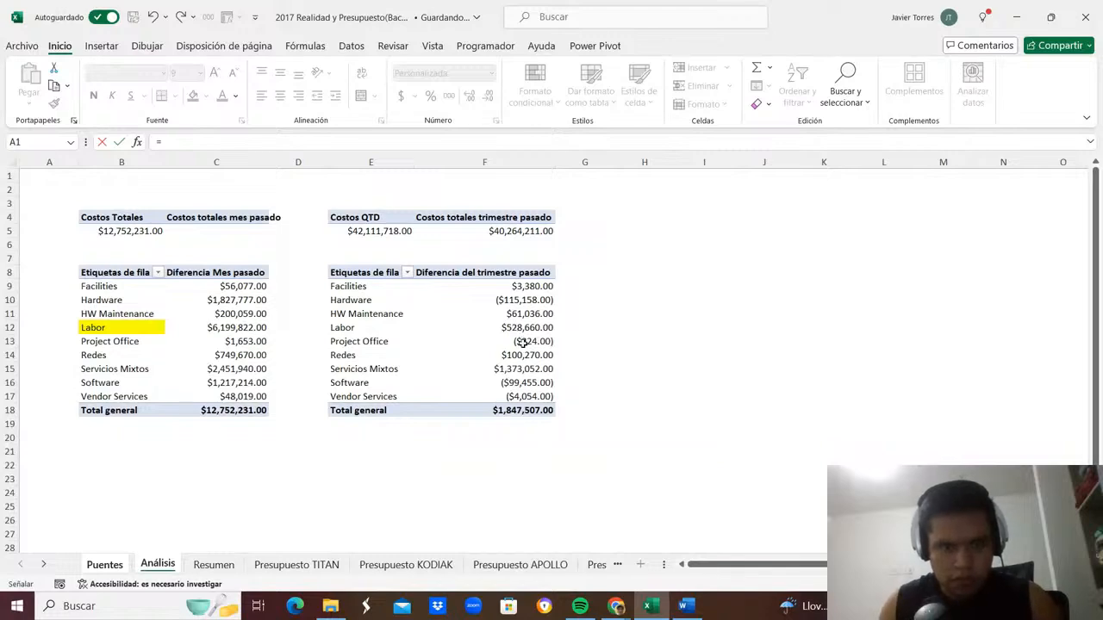
click(522, 353)
key(Return)
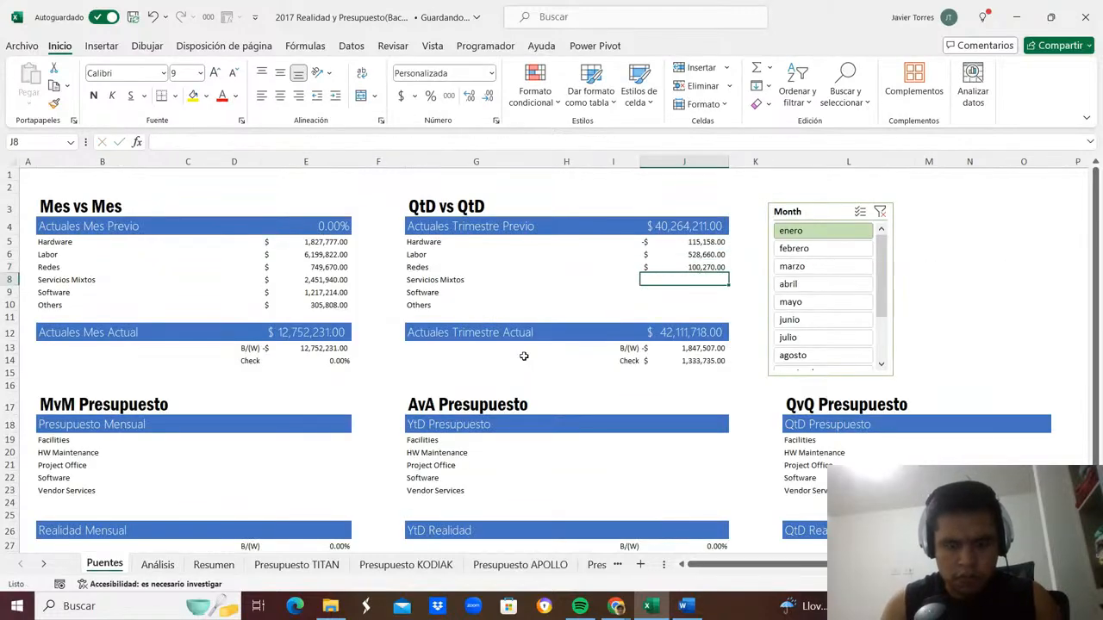
Link the Servicios Mixtos and Software amounts in J8 and J9 to their Diferencia del trimestre pasado values on Análisis.
text(=)
key(ctrl+Page_Down)
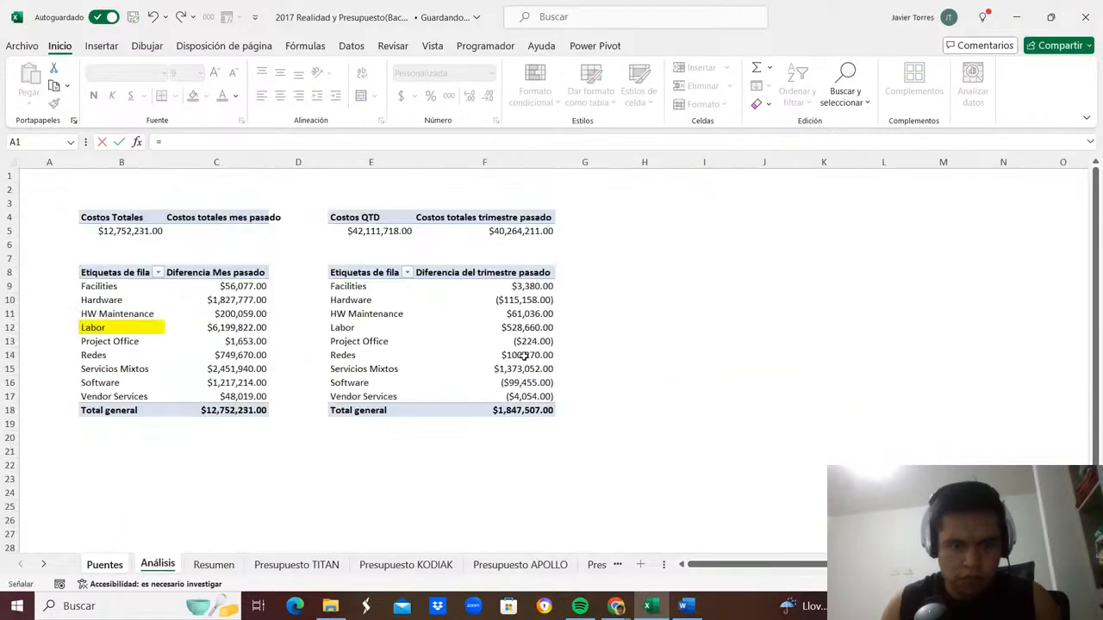
click(525, 369)
key(Return)
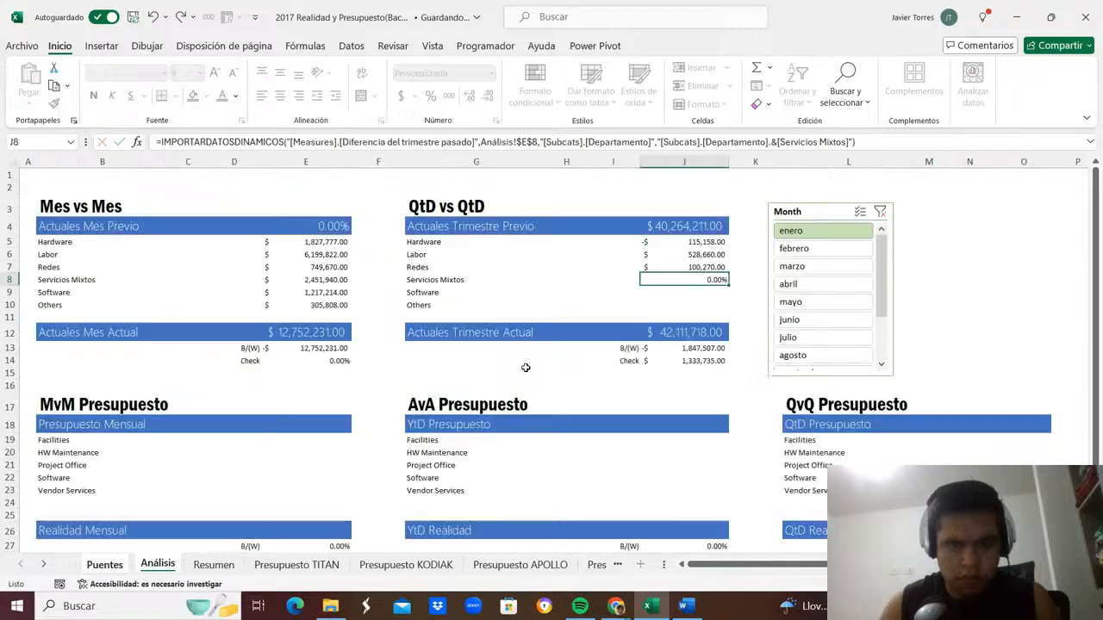
text(=)
key(ctrl+Page_Down)
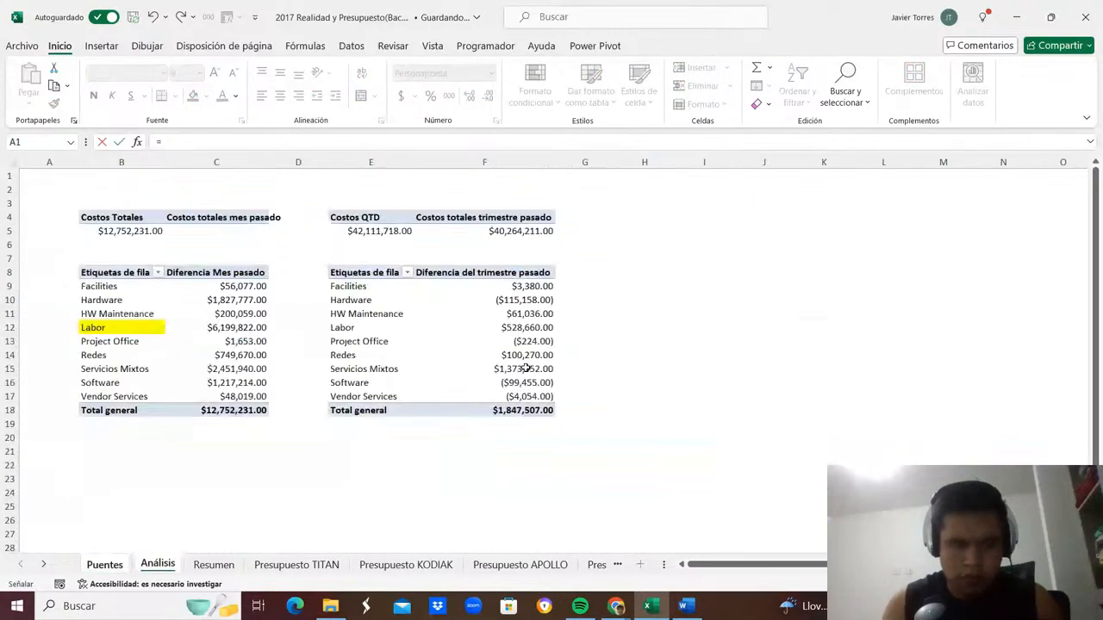
click(508, 382)
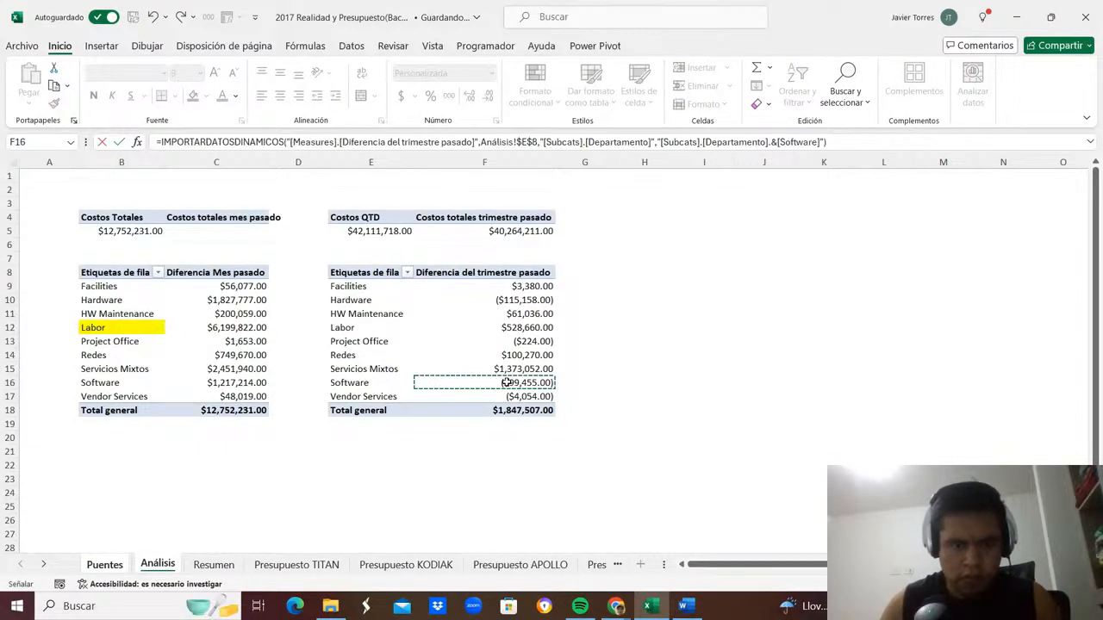
key(Return)
Copy the QtD vs QtD labels Hardware through Software (G5:G9) to Análisis starting at G9, beside the department PivotTable.
key(Left)
key(Up)
key(Left)
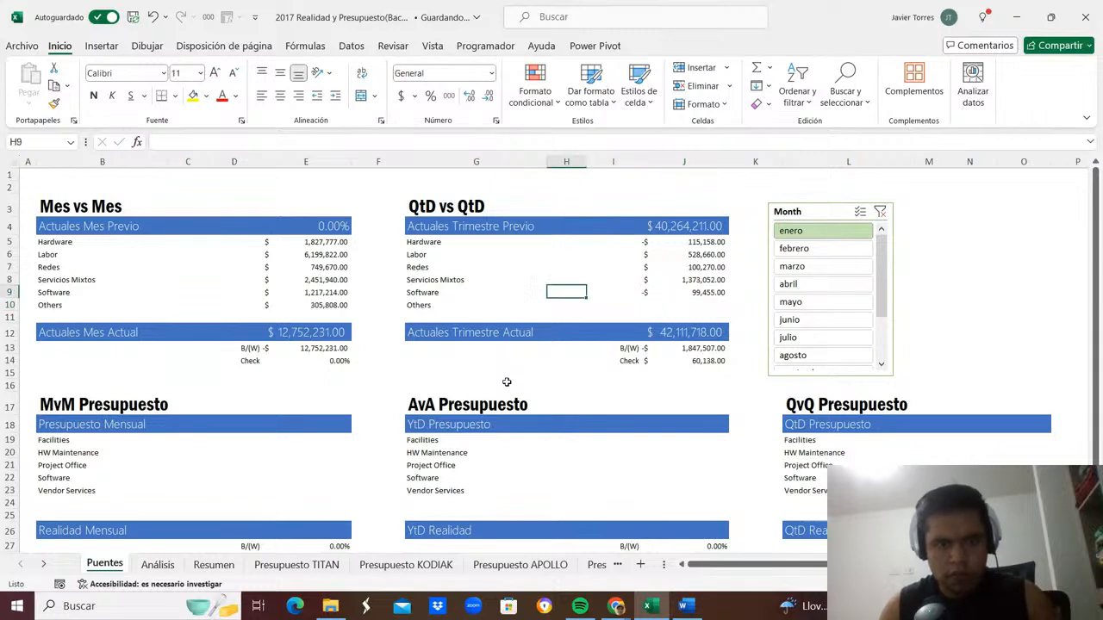
key(Left)
key(Up)
key(Up)
key(Up)
key(Up)
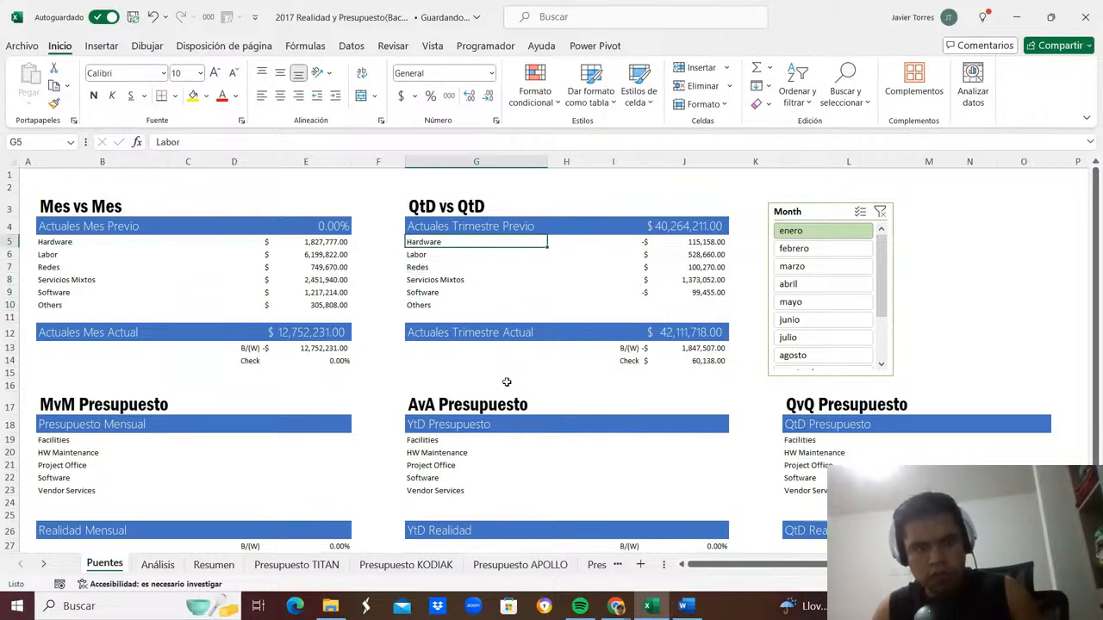
key(shift+Down)
key(shift+Down)
key(shift+Down)
key(shift+Down)
key(ctrl+c)
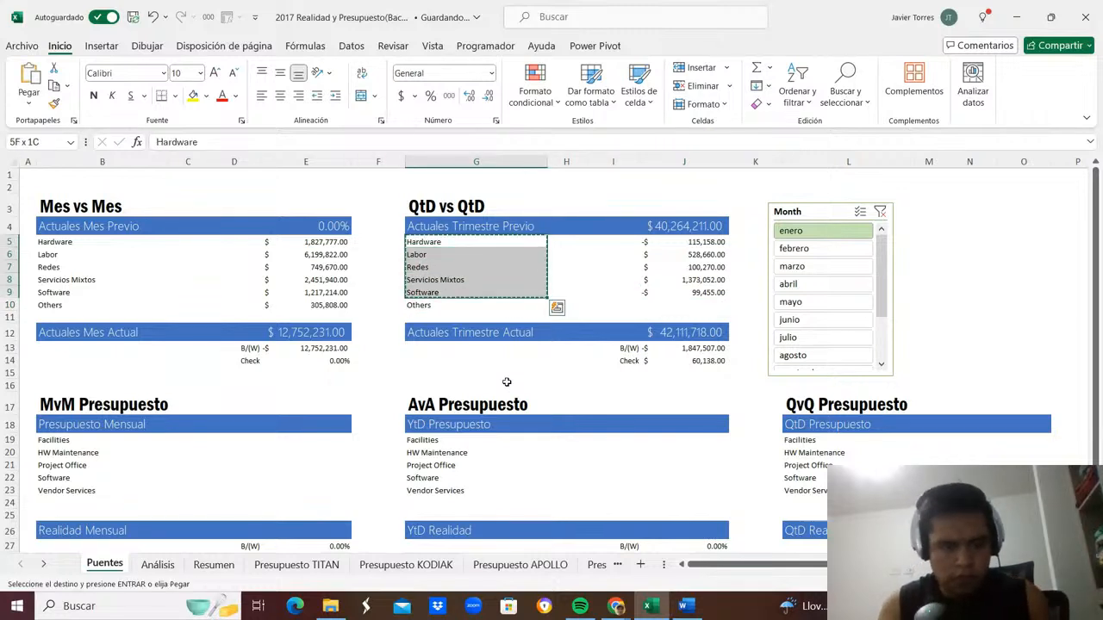
key(ctrl+Page_Down)
key(Up)
key(Left)
key(Up)
key(Up)
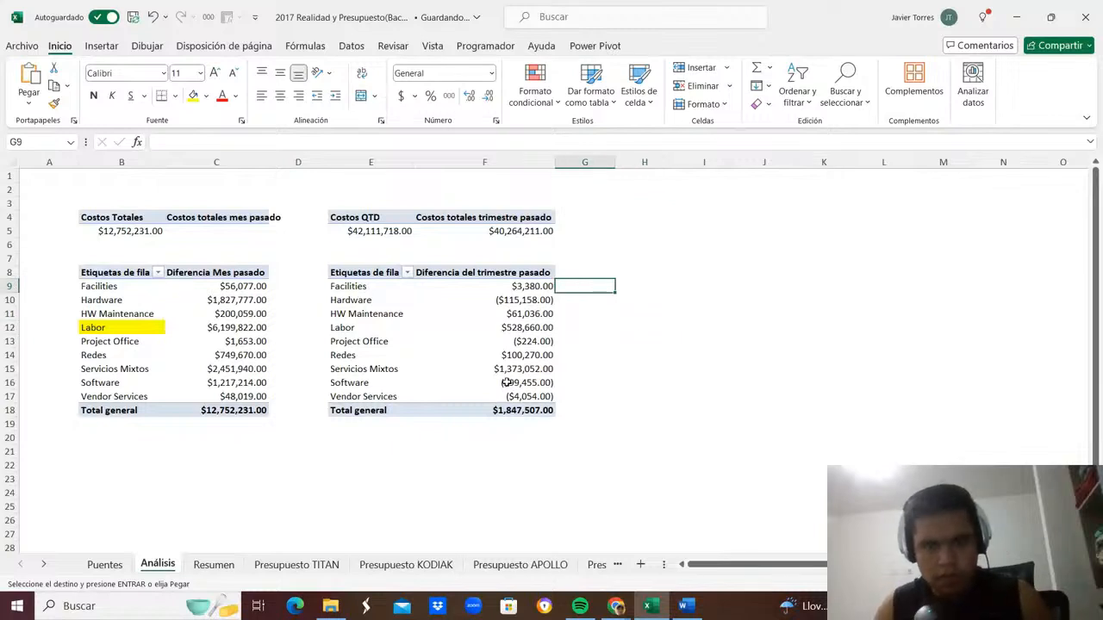
key(ctrl+v)
Highlight duplicate values in E9:G18 on Análisis with conditional formatting, using light red fill and dark red text.
key(Left)
key(Left)
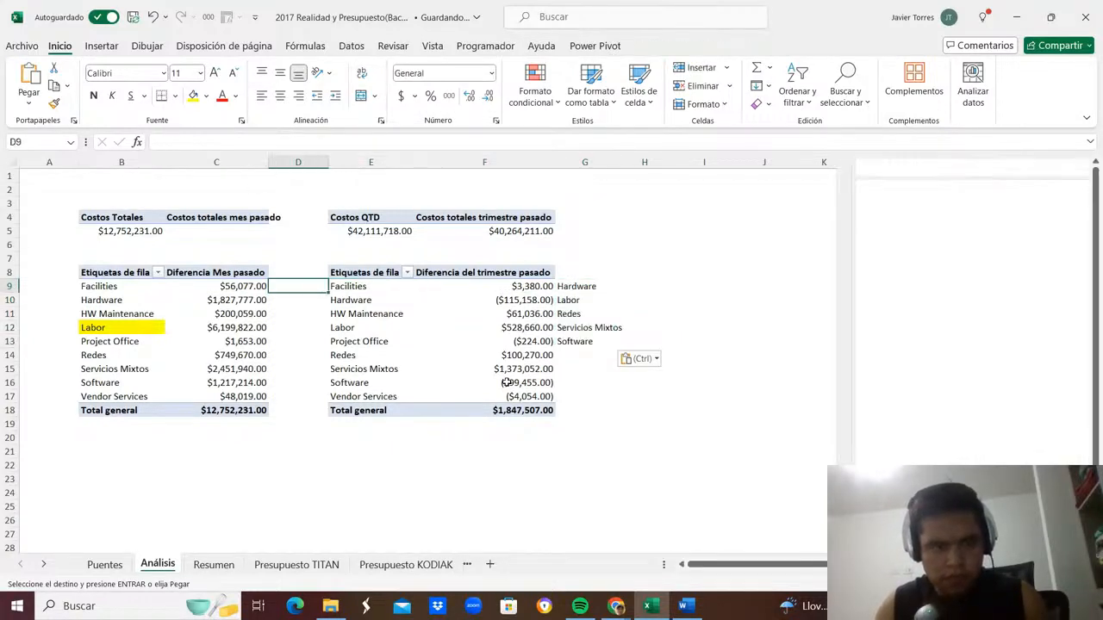
key(shift+Down)
key(shift+Down)
key(shift+Down)
key(shift+Down)
key(shift+Down)
key(shift+Down)
key(shift+Down)
key(shift+Down)
key(shift+Down)
key(shift+Right)
key(shift+Right)
key(shift+Right)
key(shift+Right)
key(shift+Left)
key(shift+Left)
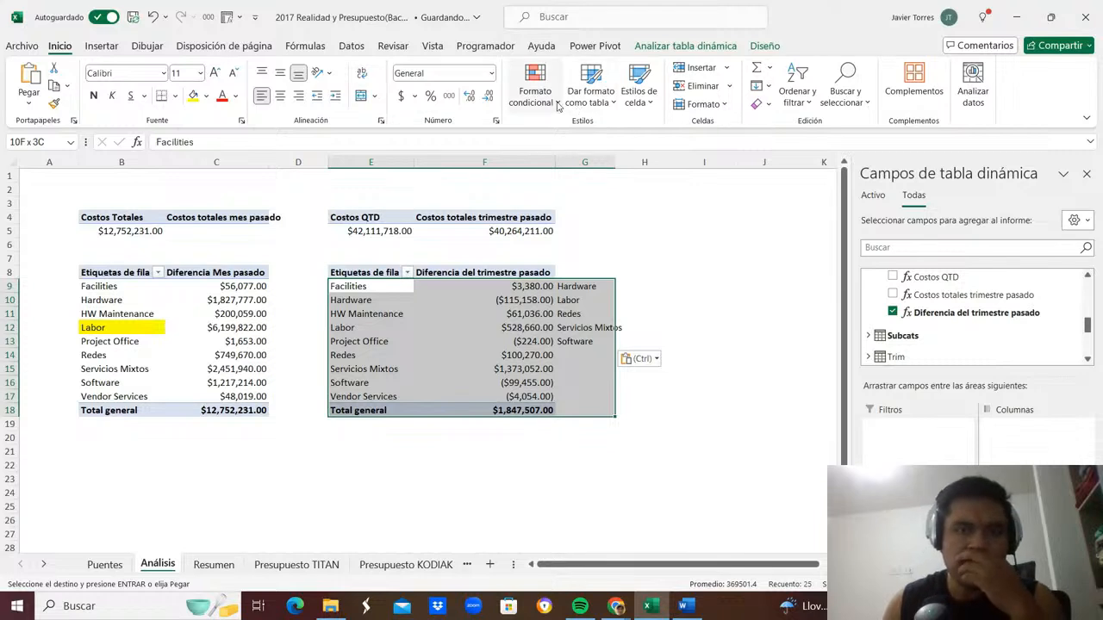
click(534, 86)
mouse_move(712, 136)
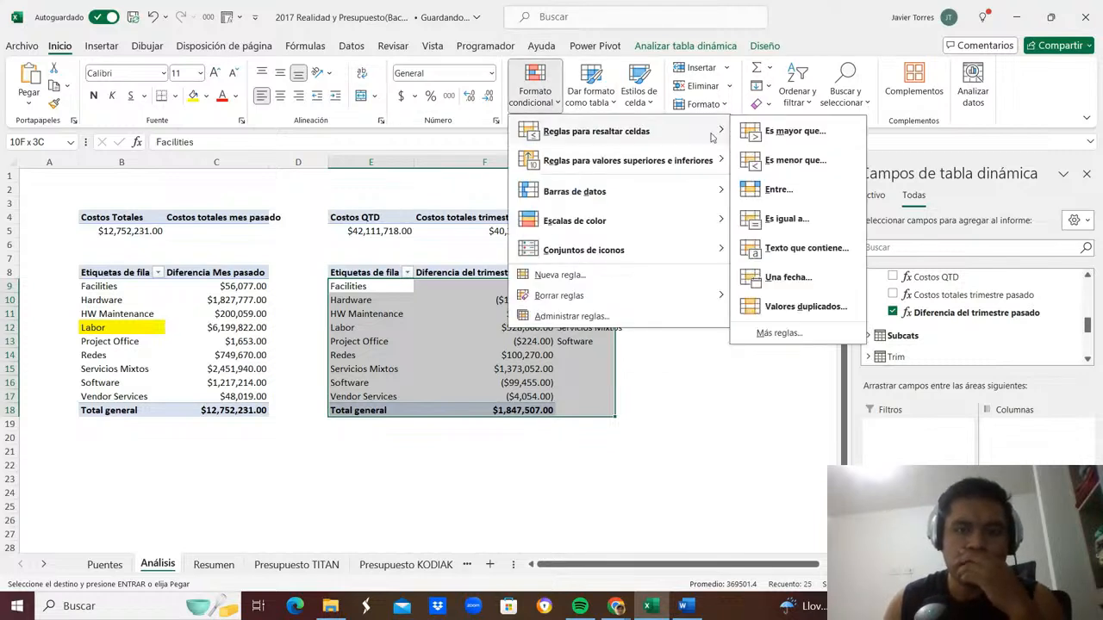
click(813, 312)
key(Return)
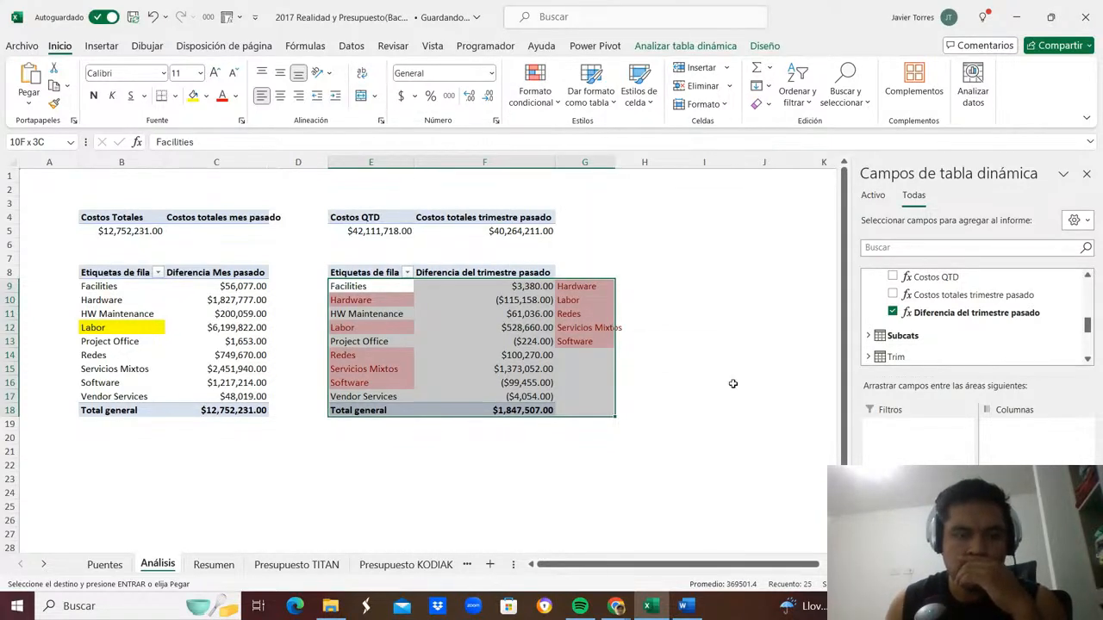
click(530, 494)
Set Others in J10 on Puentes to the sum of the Facilities, HW Maintenance, Project Office and Vendor Services quarter differences from Análisis.
click(213, 565)
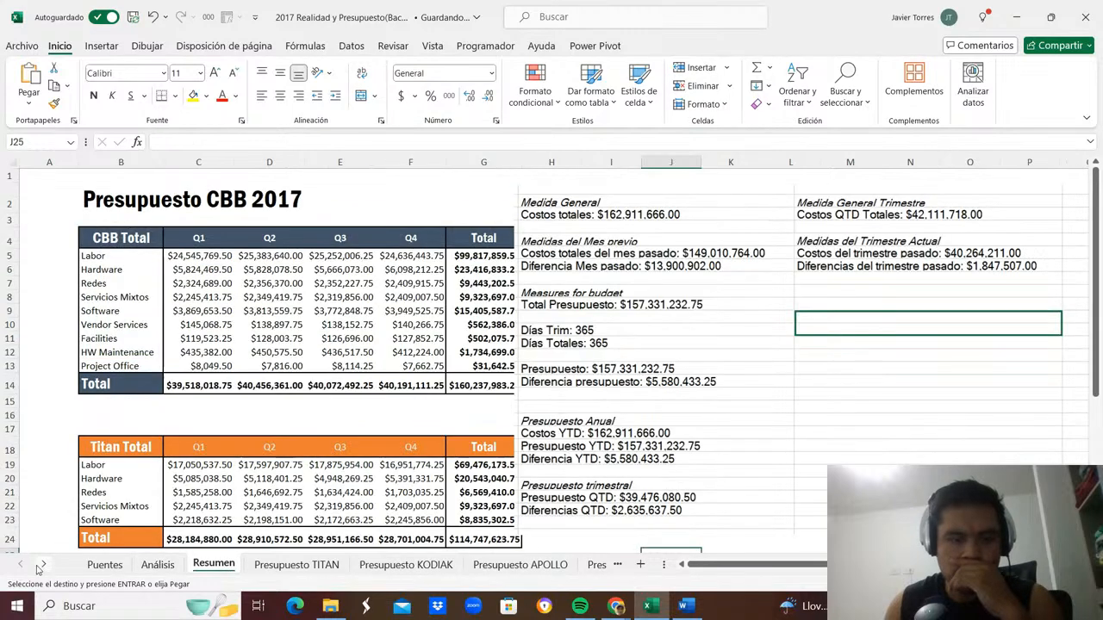
click(102, 565)
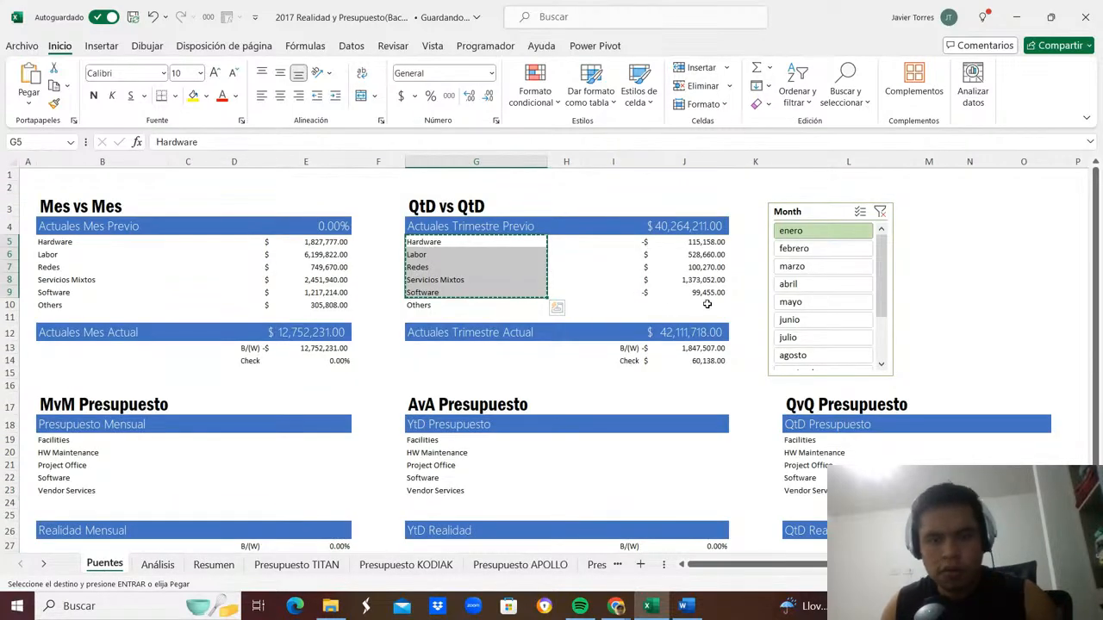
key(Escape)
click(708, 305)
text(=)
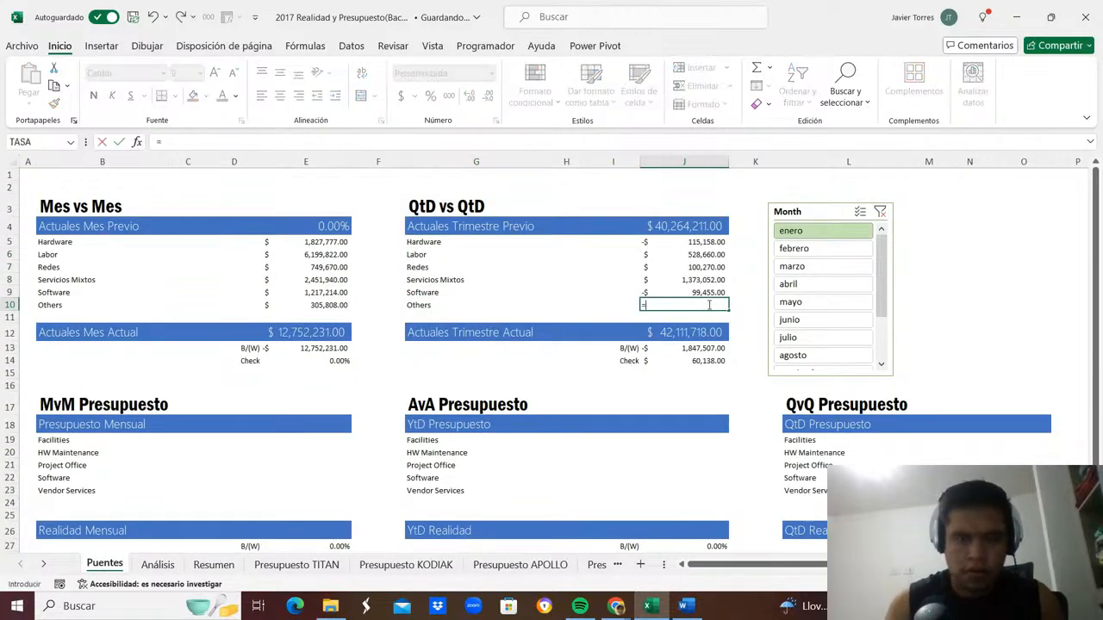
key(ctrl+Page_Down)
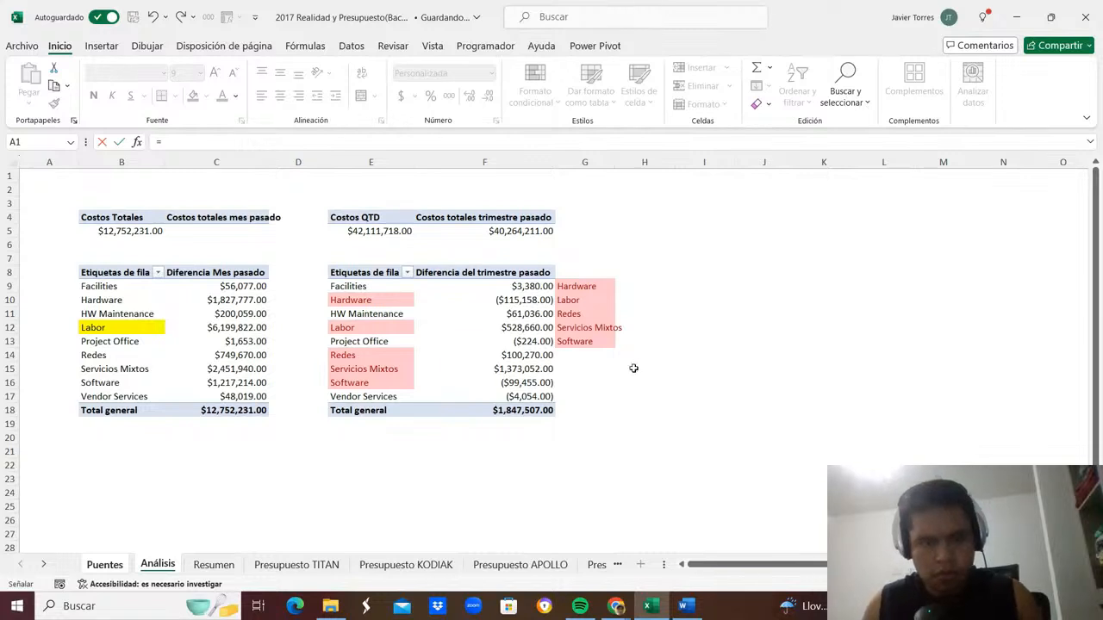
click(520, 288)
text(+)
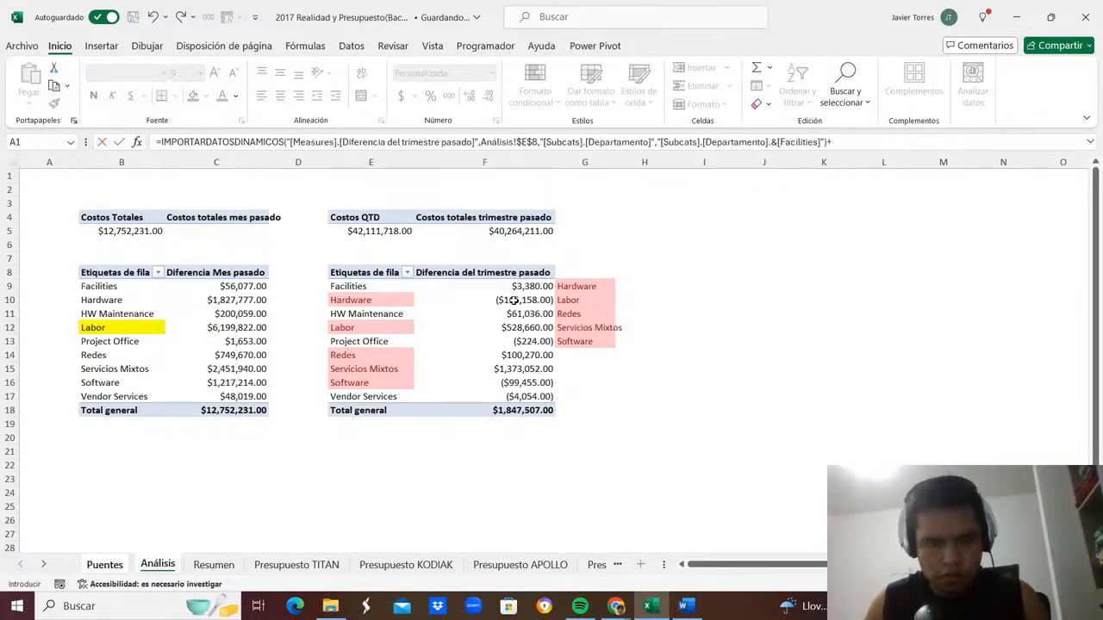
click(516, 312)
text(+)
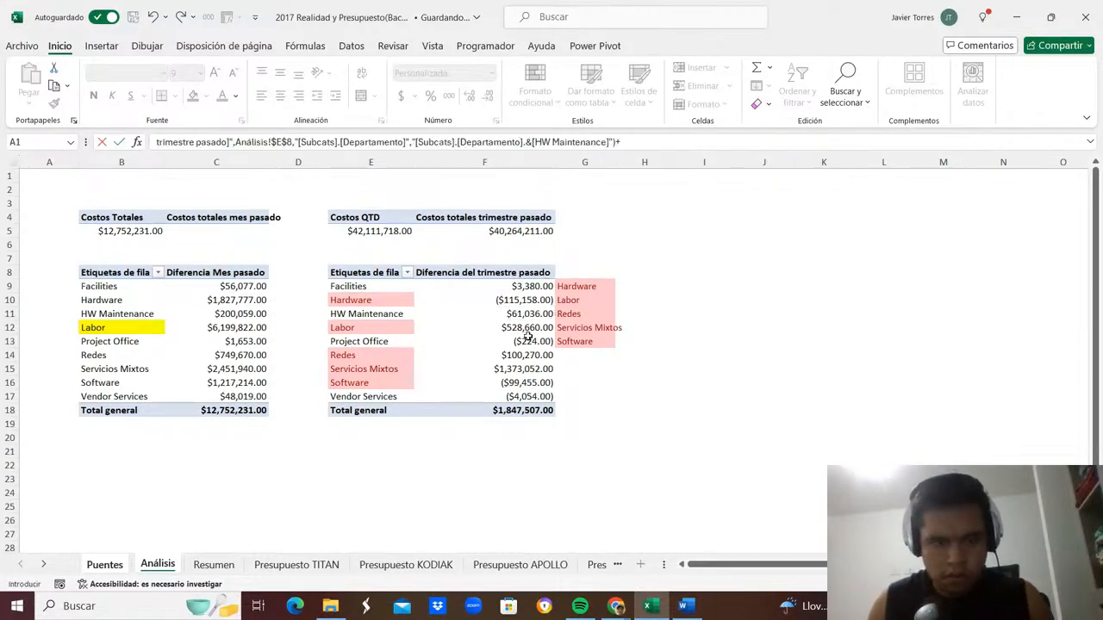
click(529, 339)
text(+)
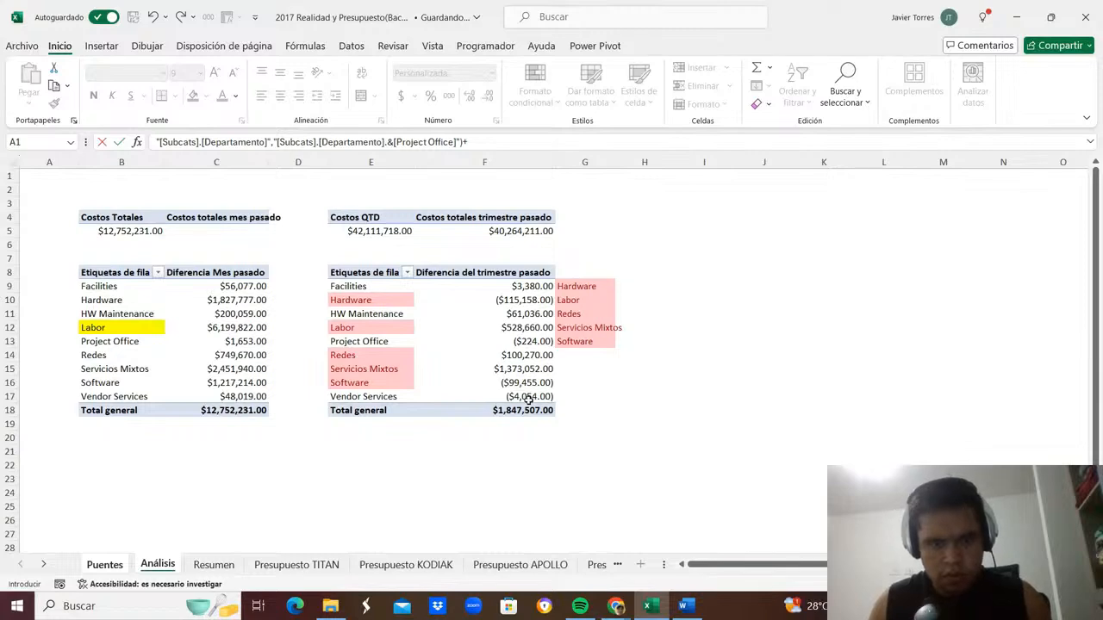
click(527, 396)
key(Return)
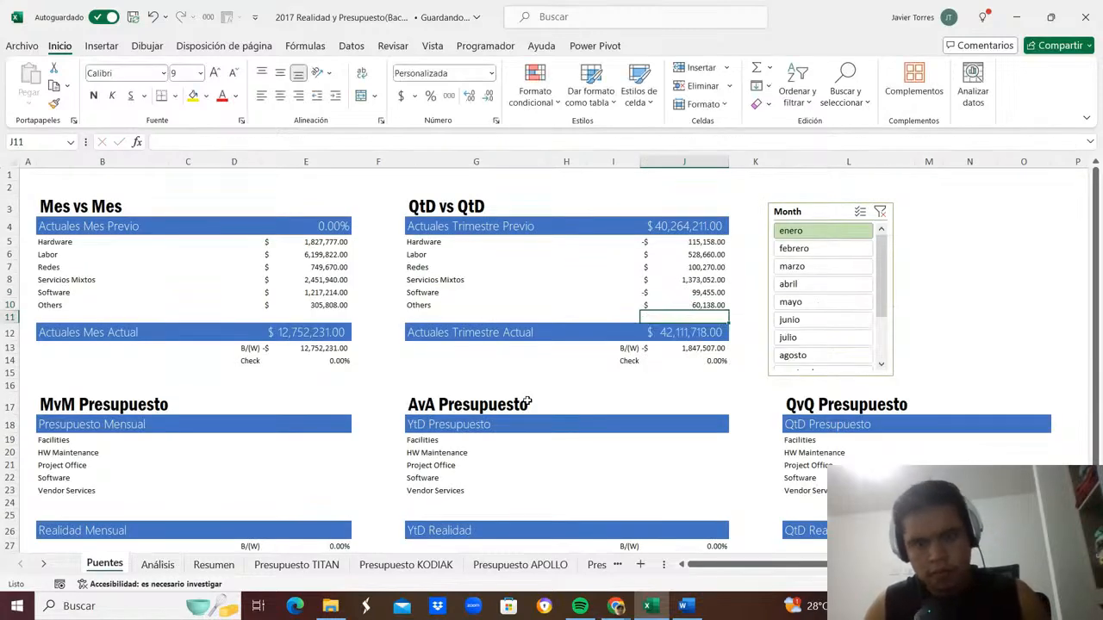
key(Up)
key(Down)
key(Down)
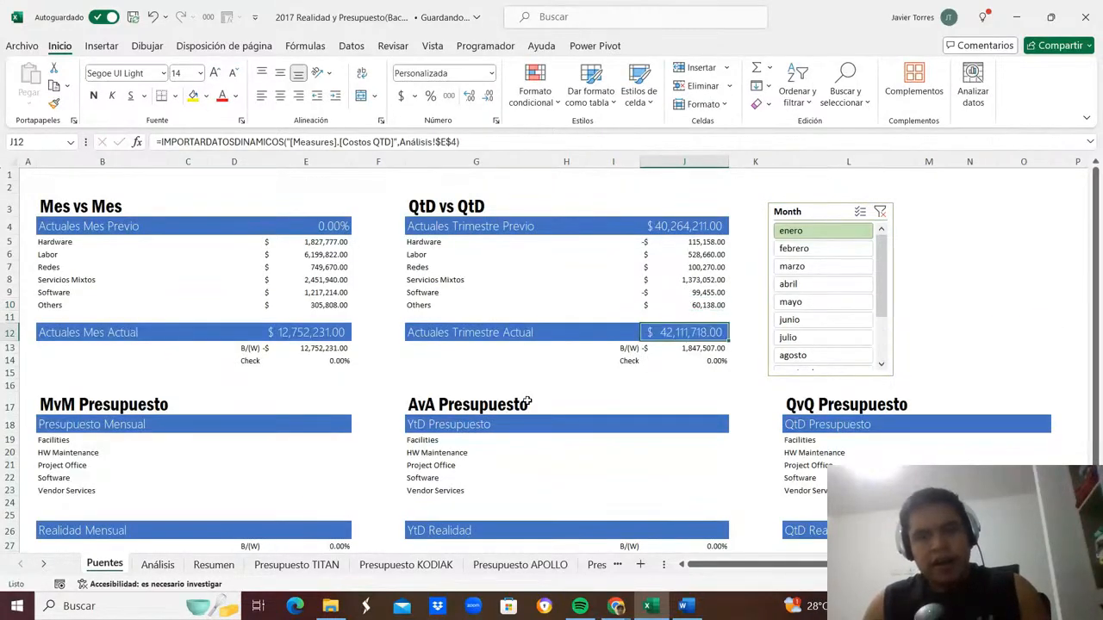
Clear the helper department labels from column G on Análisis and return to Puentes.
key(ctrl+Page_Down)
key(ctrl+space)
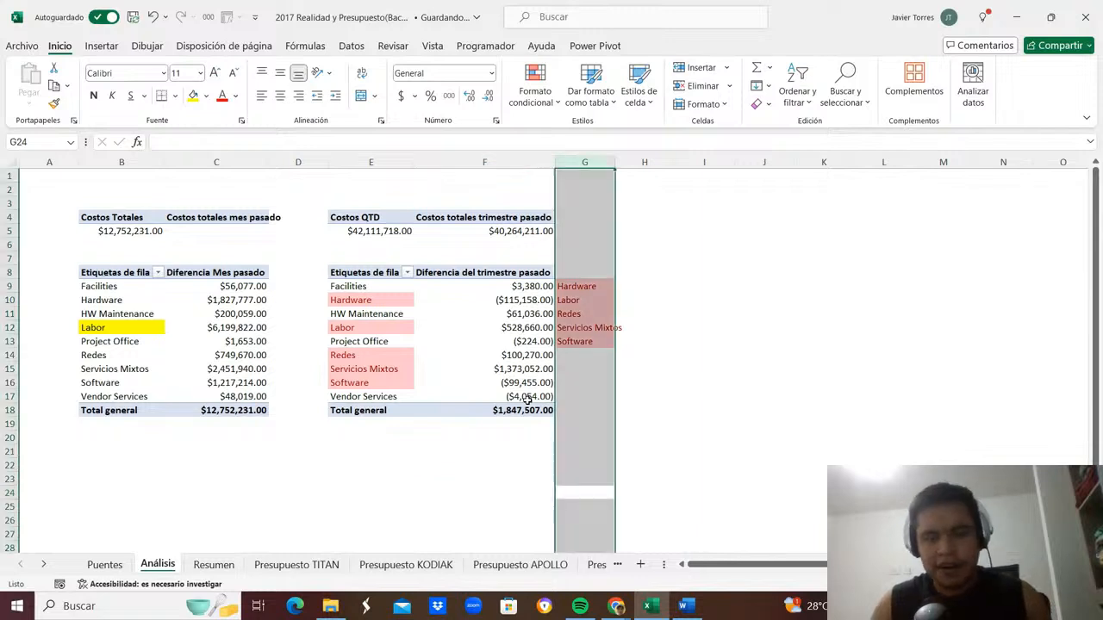
key(Delete)
key(Left)
key(Down)
key(Up)
key(Up)
key(Up)
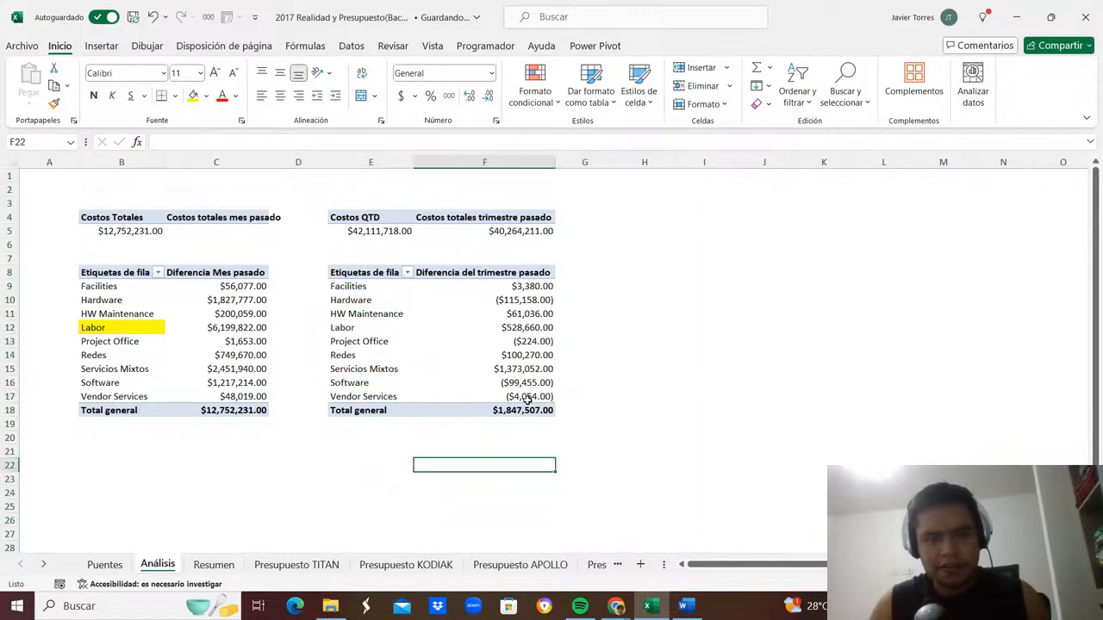
key(Right)
key(Up)
key(Up)
key(Up)
key(Left)
key(ctrl+Page_Up)
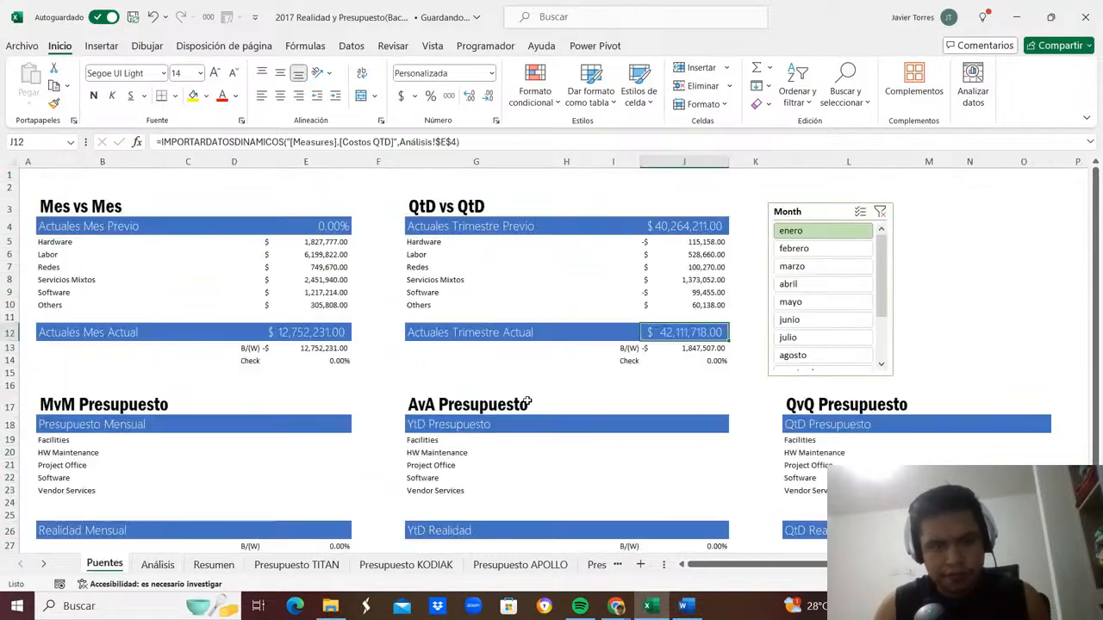
key(ctrl+Page_Down)
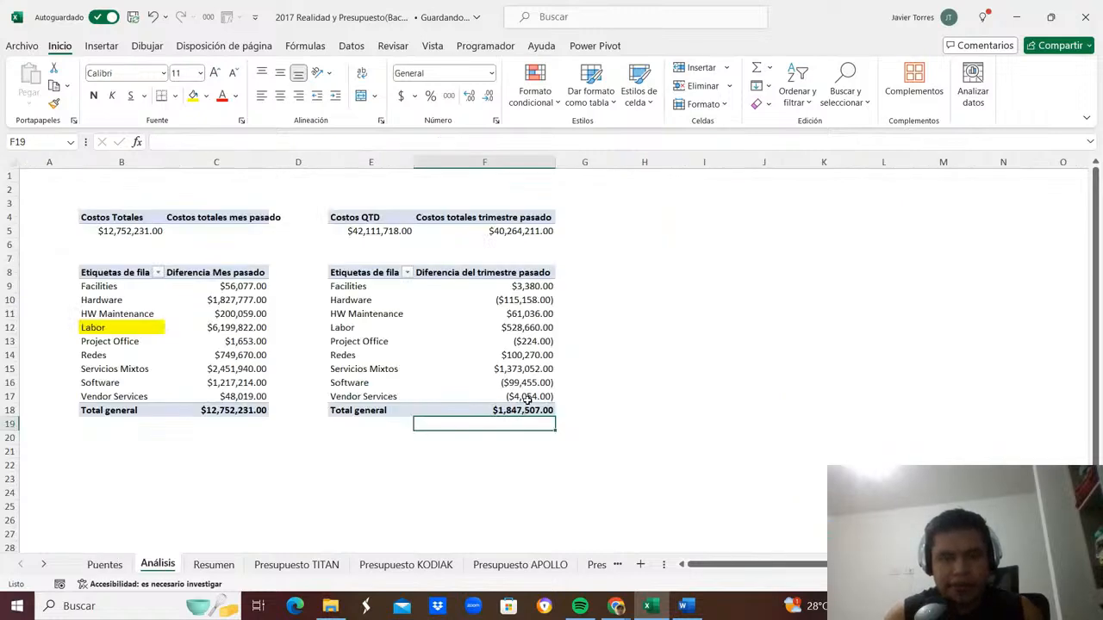
key(ctrl+Page_Up)
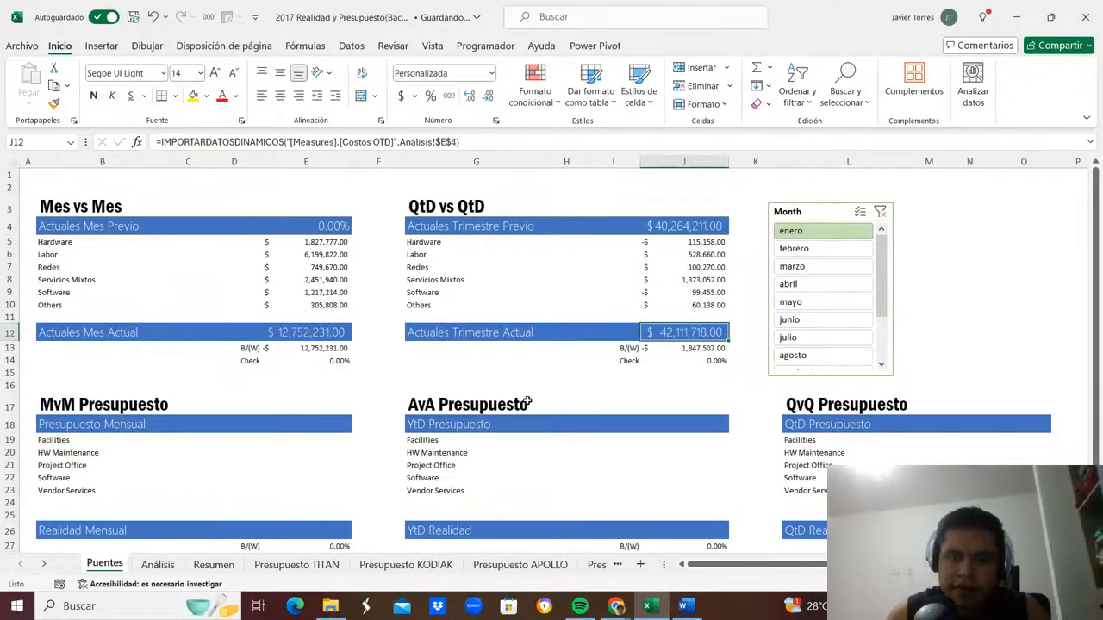
Filter by febrero, marzo and mayo with the Month slicer and compare how the monthly and quarterly figures respond on Puentes and Análisis.
click(815, 252)
click(816, 267)
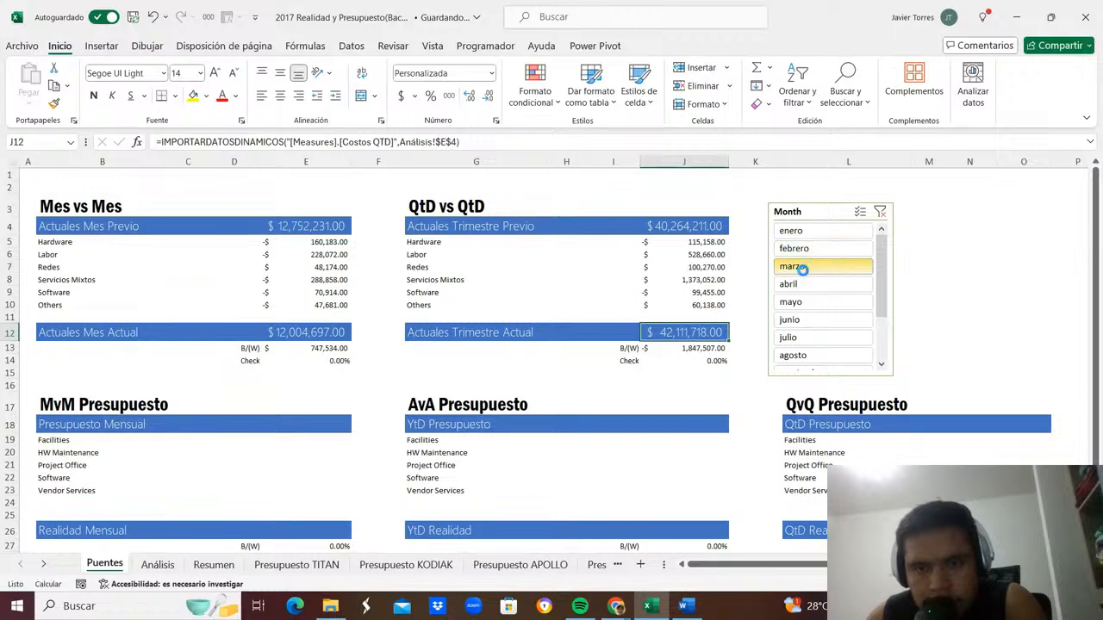
click(821, 303)
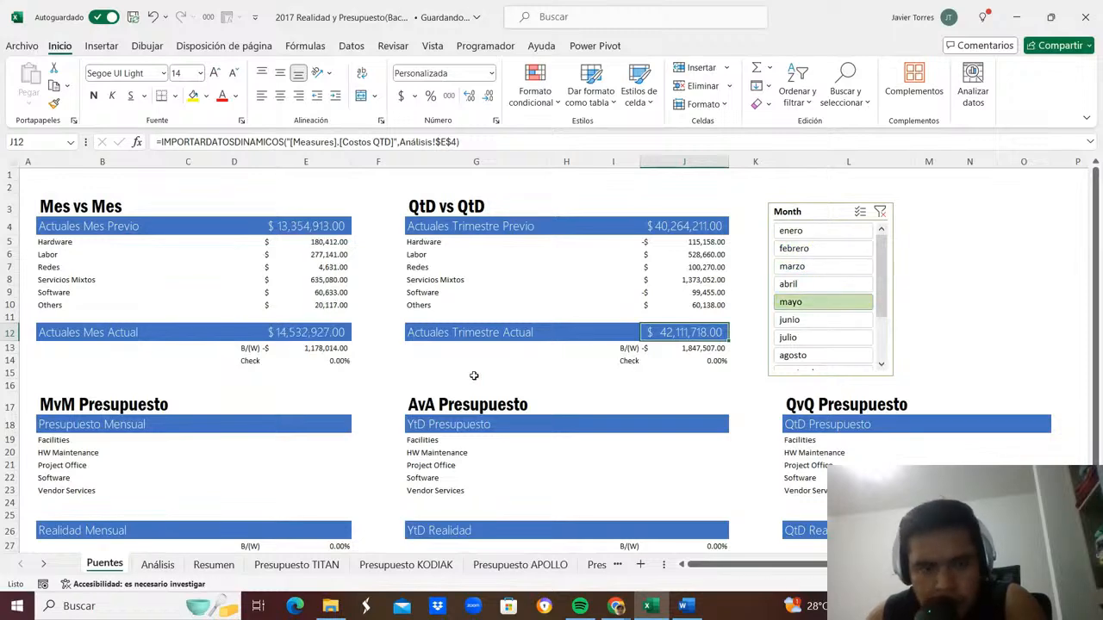
click(179, 564)
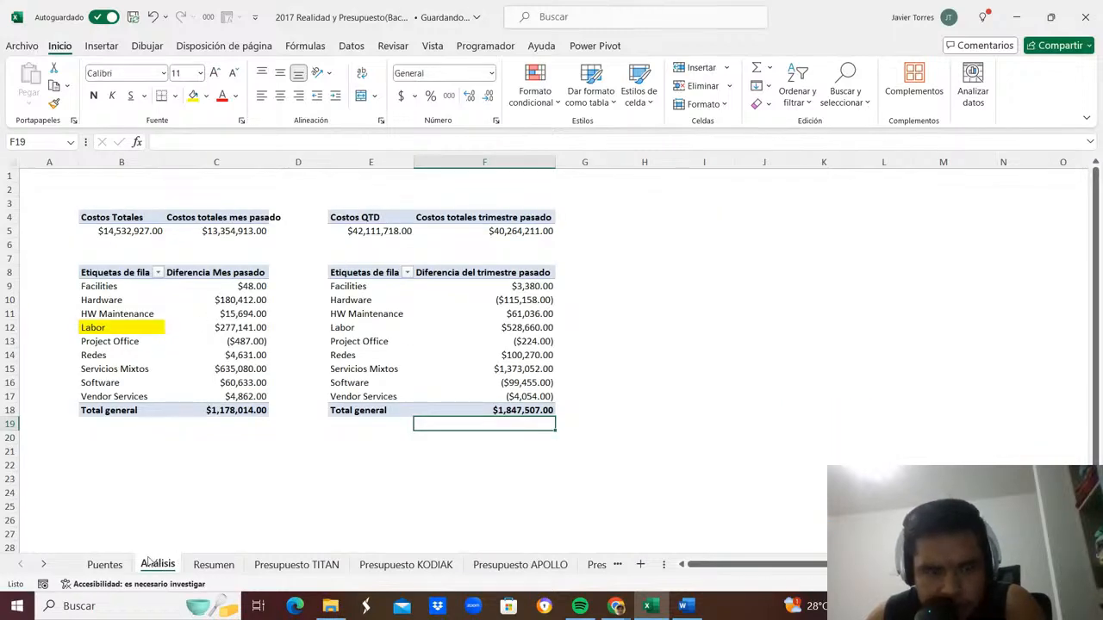
click(121, 564)
click(158, 564)
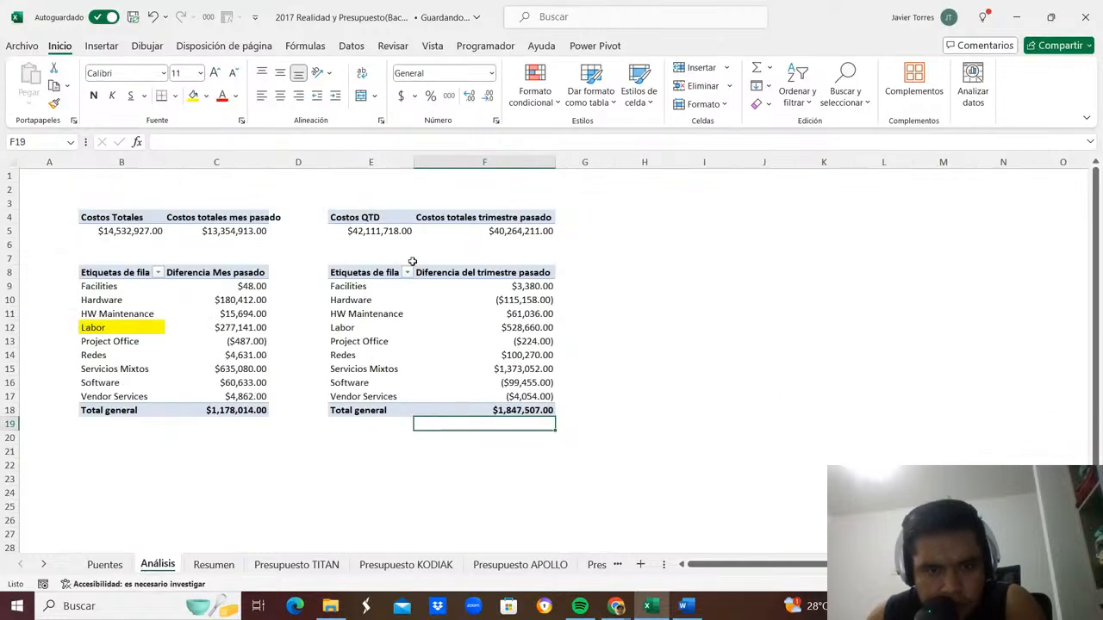
Connect the Costos QTD and Costos totales trimestre pasado PivotTable on Análisis to the Month slicer.
click(425, 230)
click(685, 46)
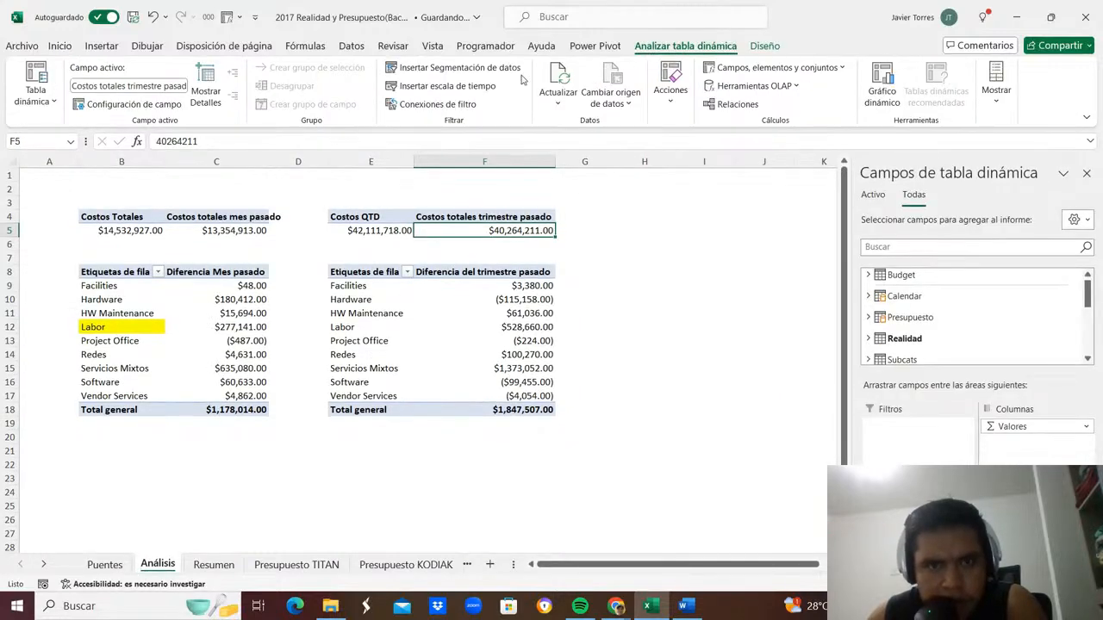
click(435, 103)
click(453, 236)
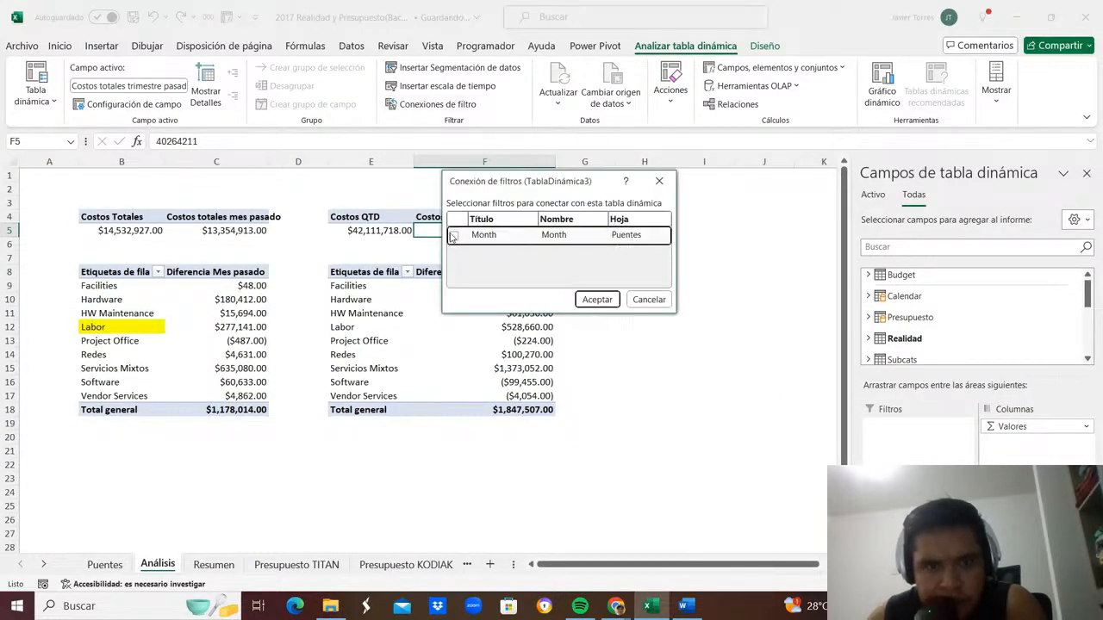
click(595, 300)
Connect the department PivotTable with Diferencia del trimestre pasado to the Month slicer.
click(497, 327)
click(465, 300)
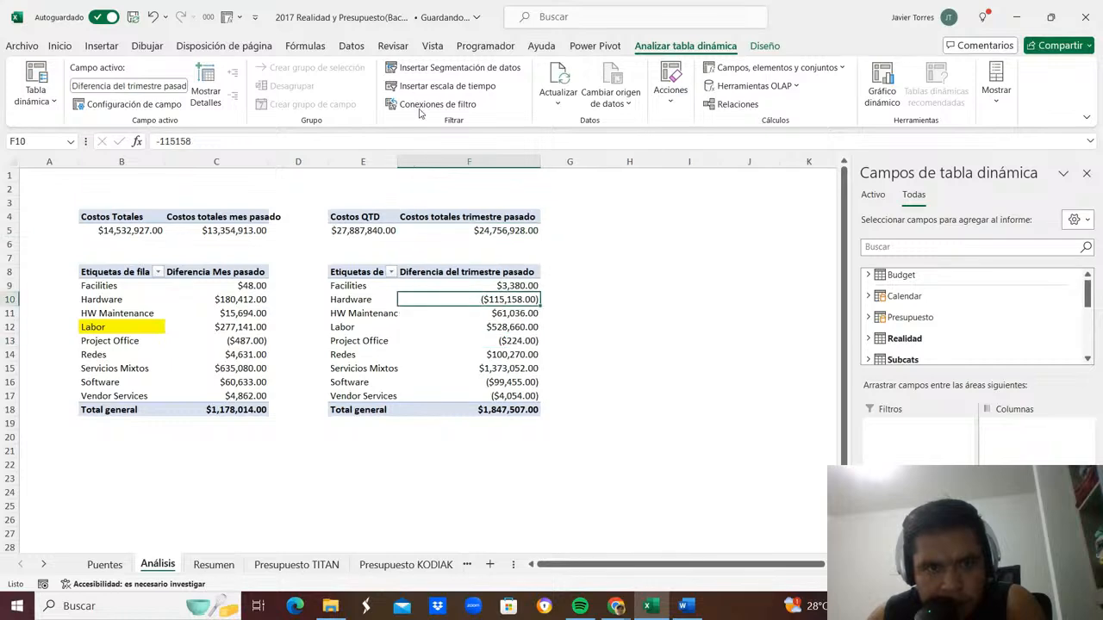
click(435, 104)
click(454, 237)
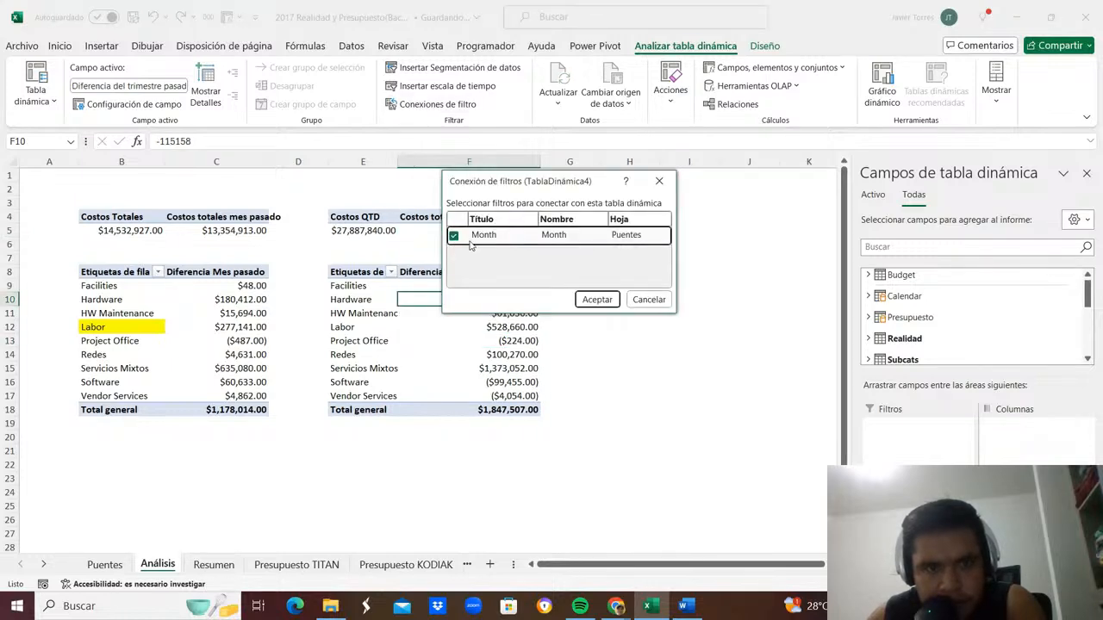
click(596, 299)
Widen column J on Puentes to fit the quarter totals, and narrow the spacer columns F and K.
click(100, 565)
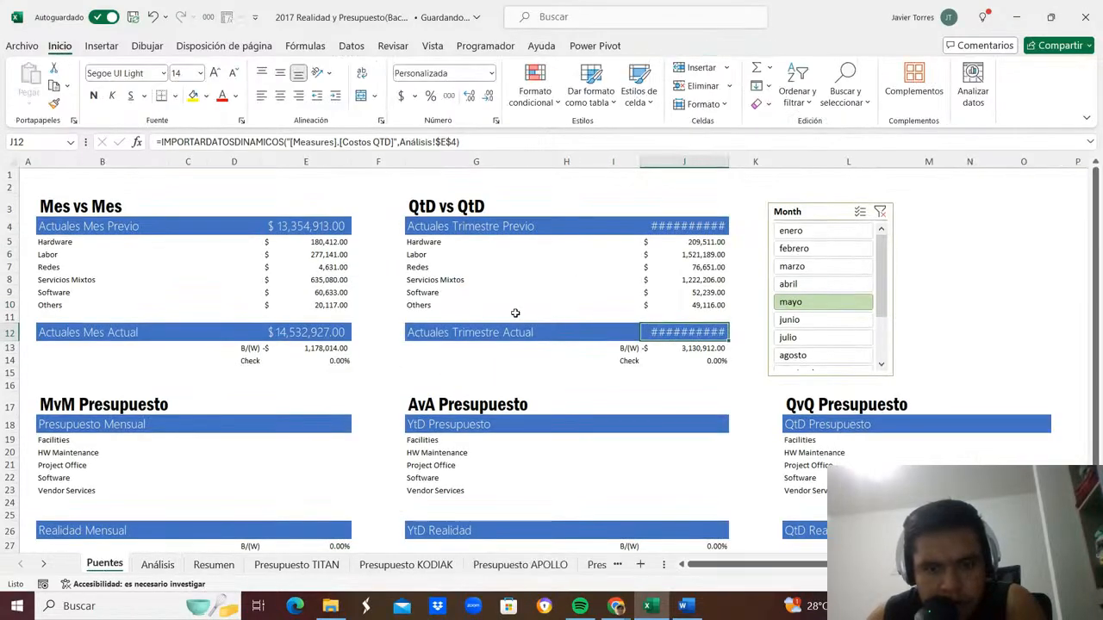
drag(720, 162, 734, 162)
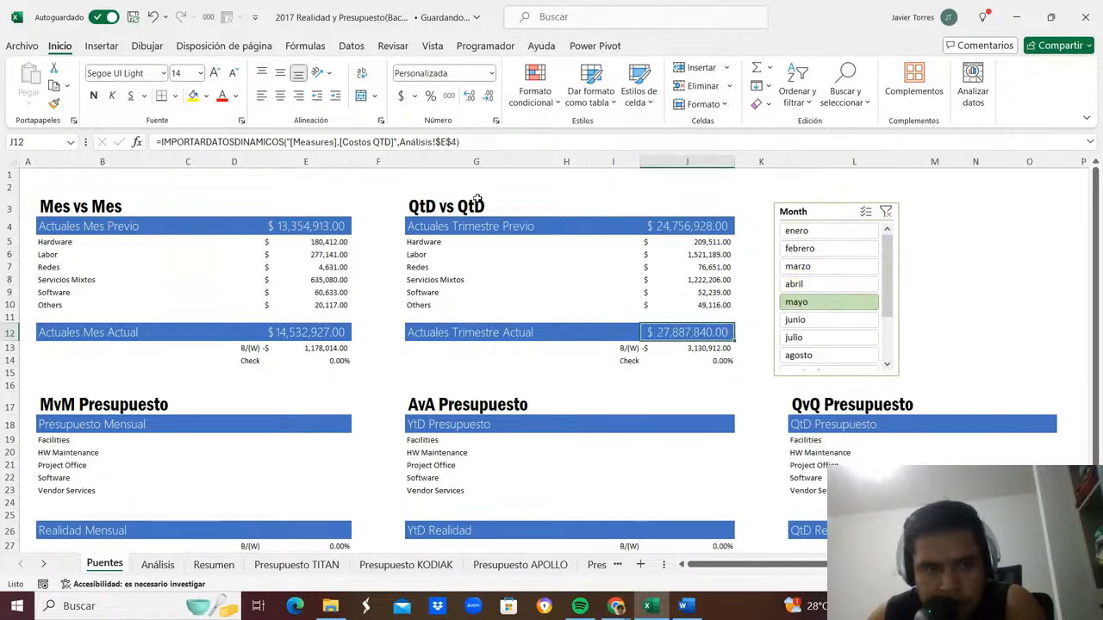
drag(404, 163, 385, 163)
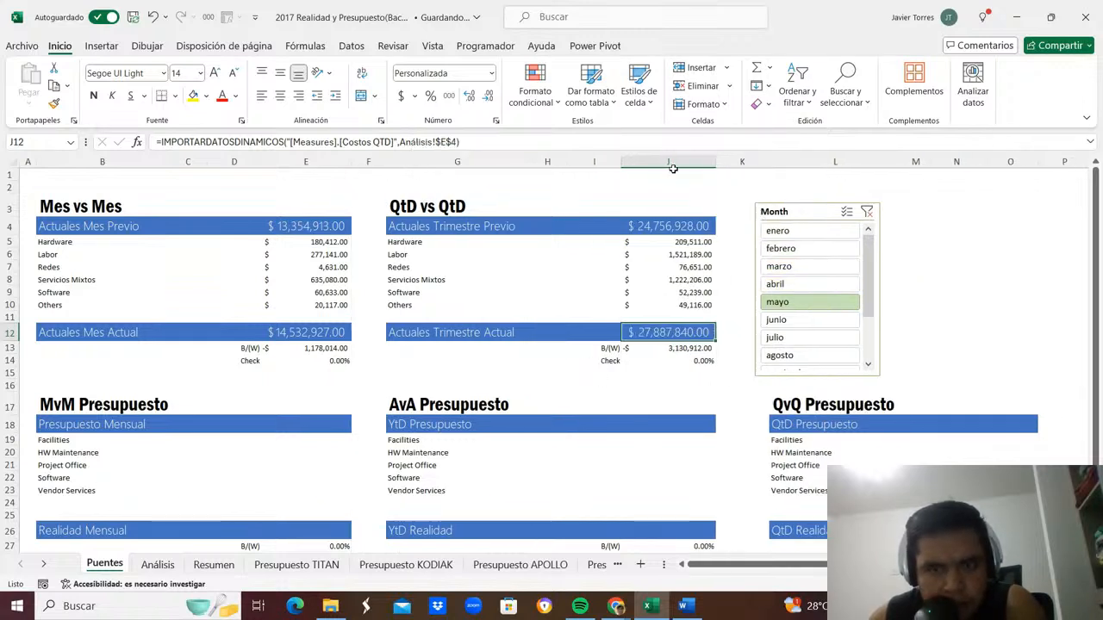
drag(771, 162, 750, 162)
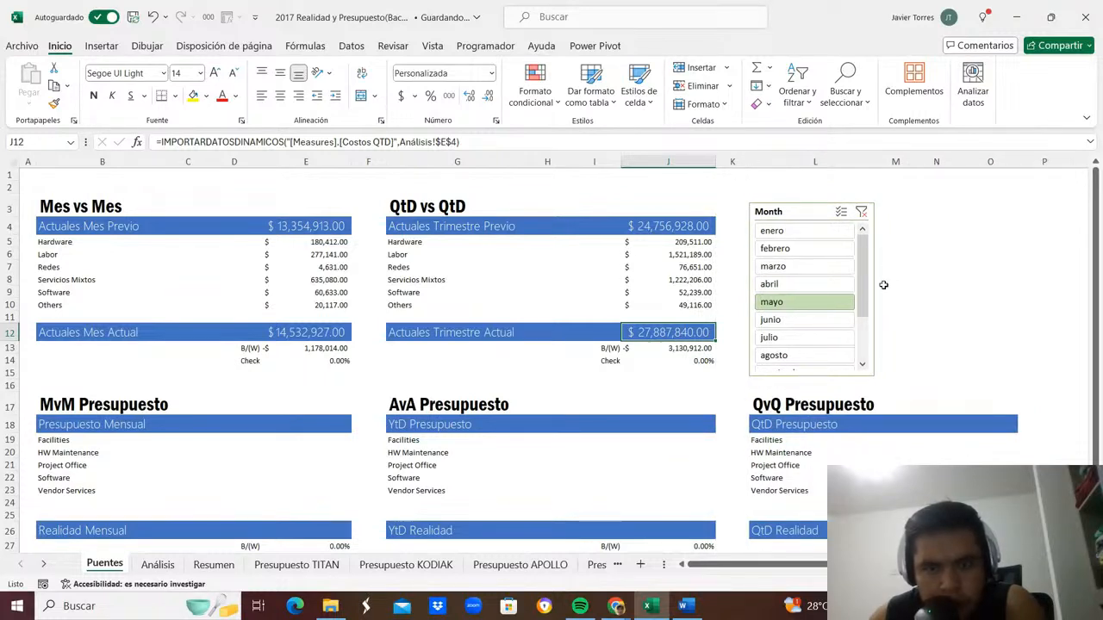
Select each month from enero to junio in the Month slicer and check the QtD vs QtD amounts, leaving junio selected.
click(810, 231)
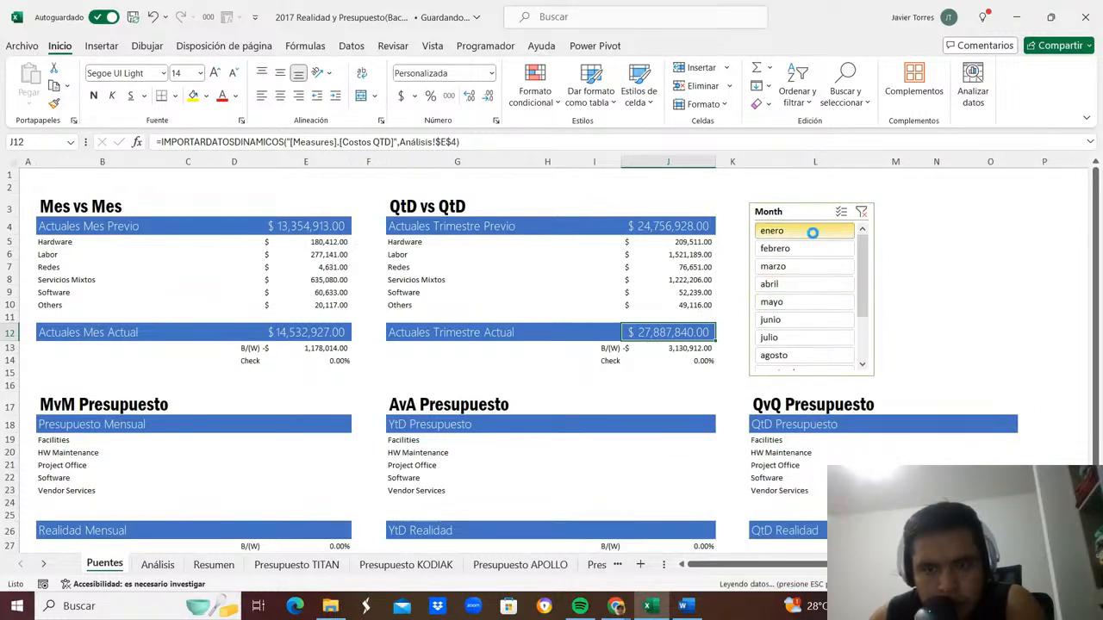
click(809, 249)
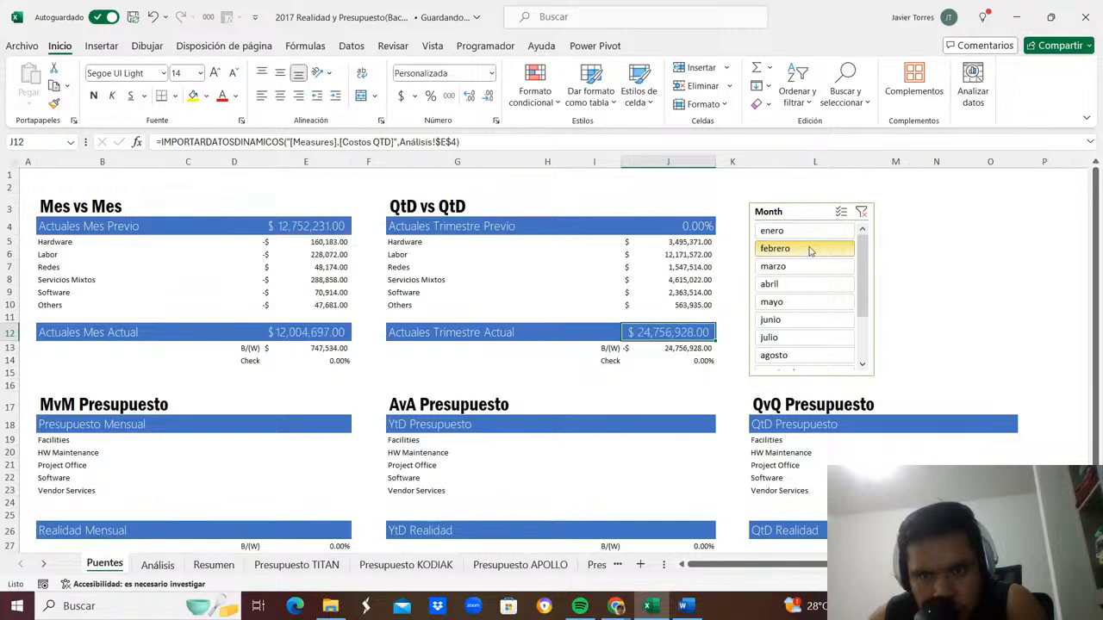
click(805, 268)
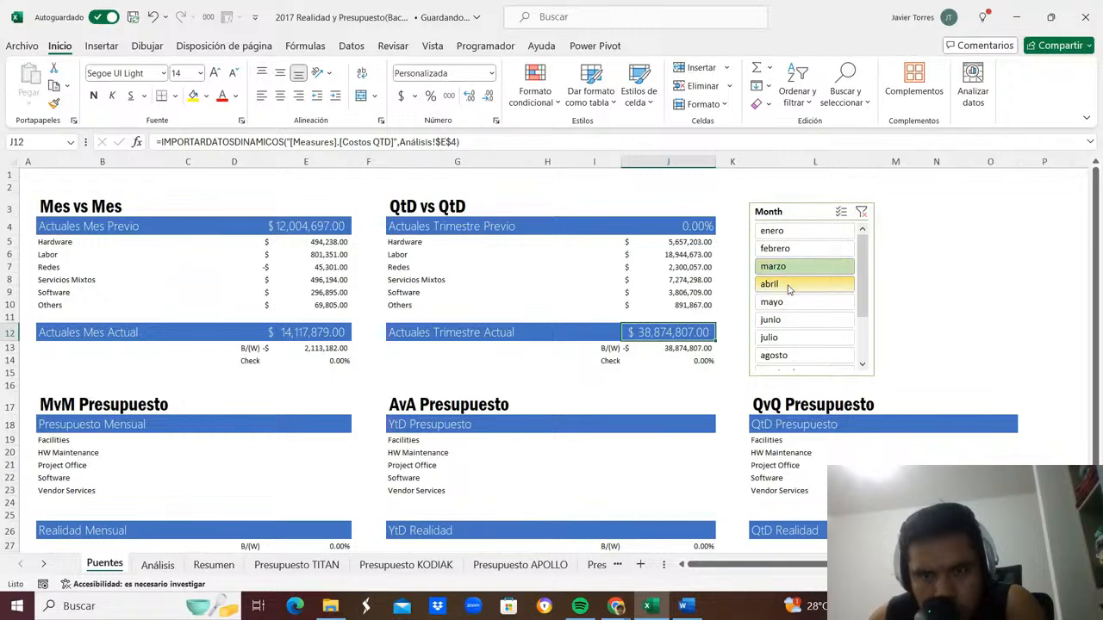
click(788, 286)
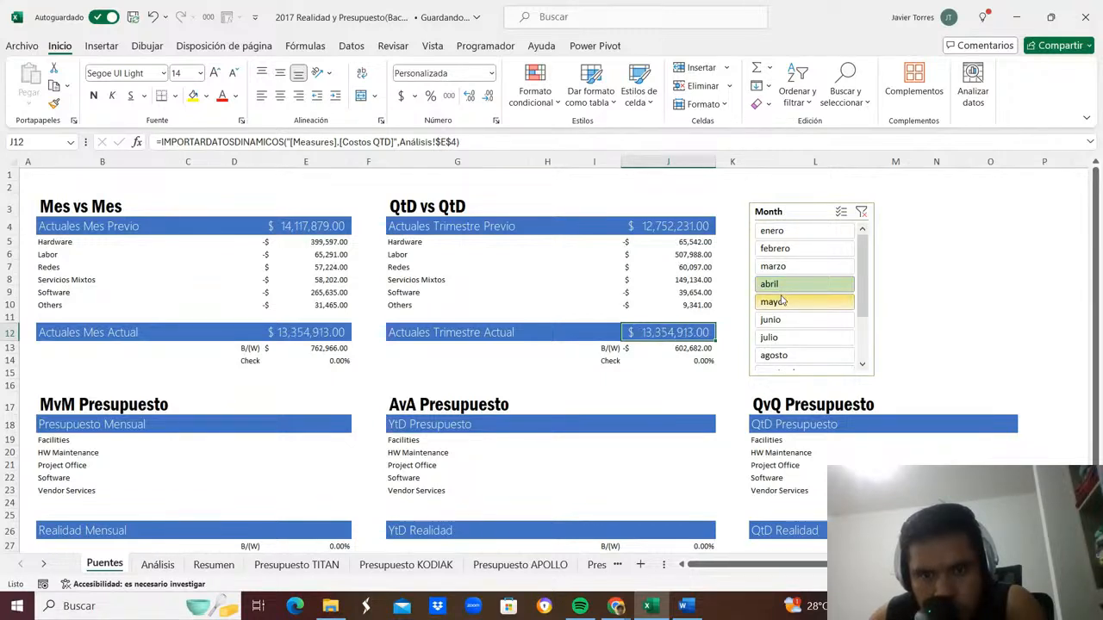
click(782, 301)
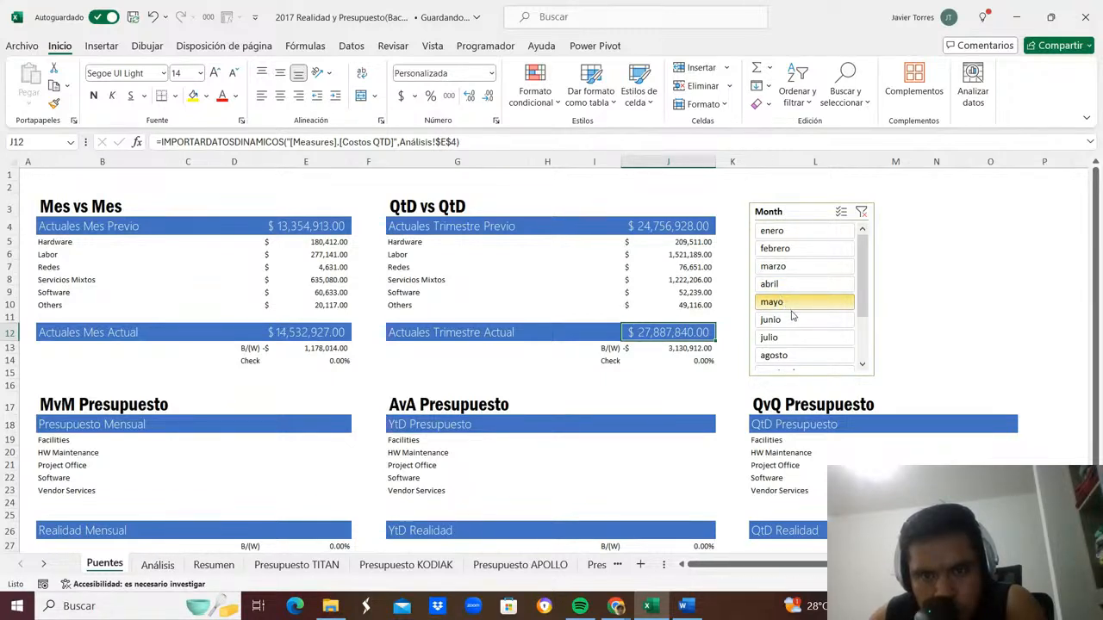
click(793, 318)
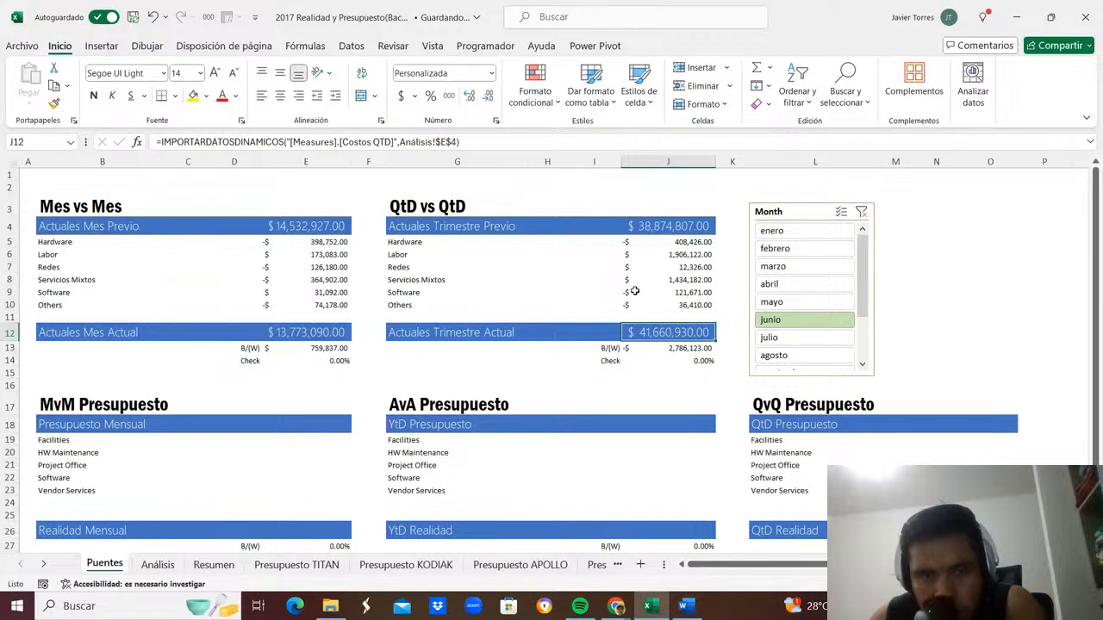
click(999, 222)
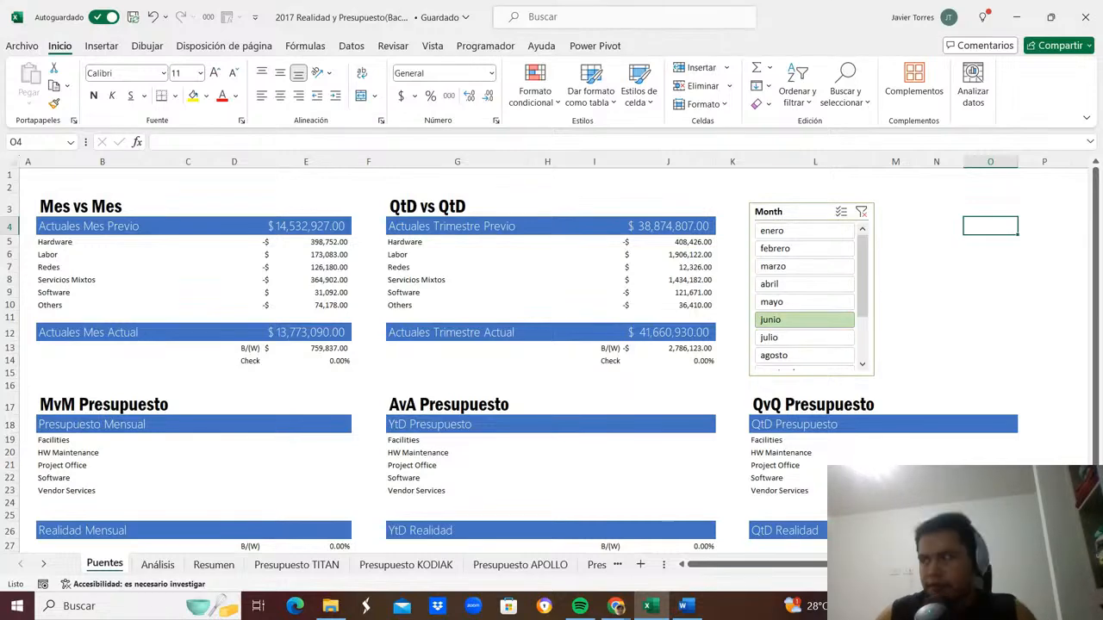
key(alt+Tab)
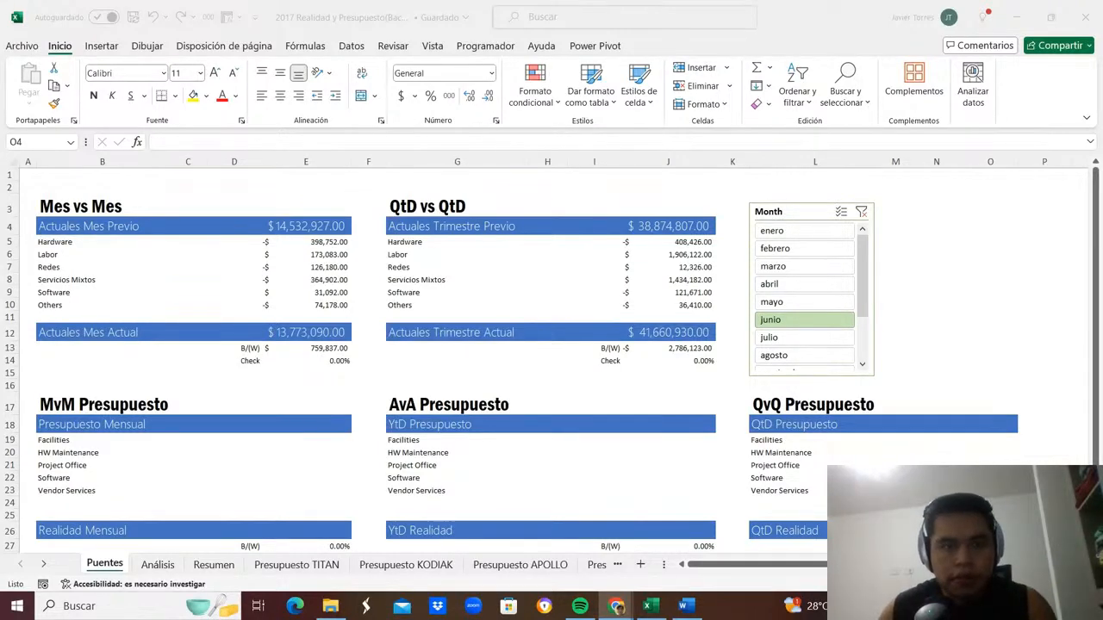
key(alt+Tab)
key(alt+Tab)
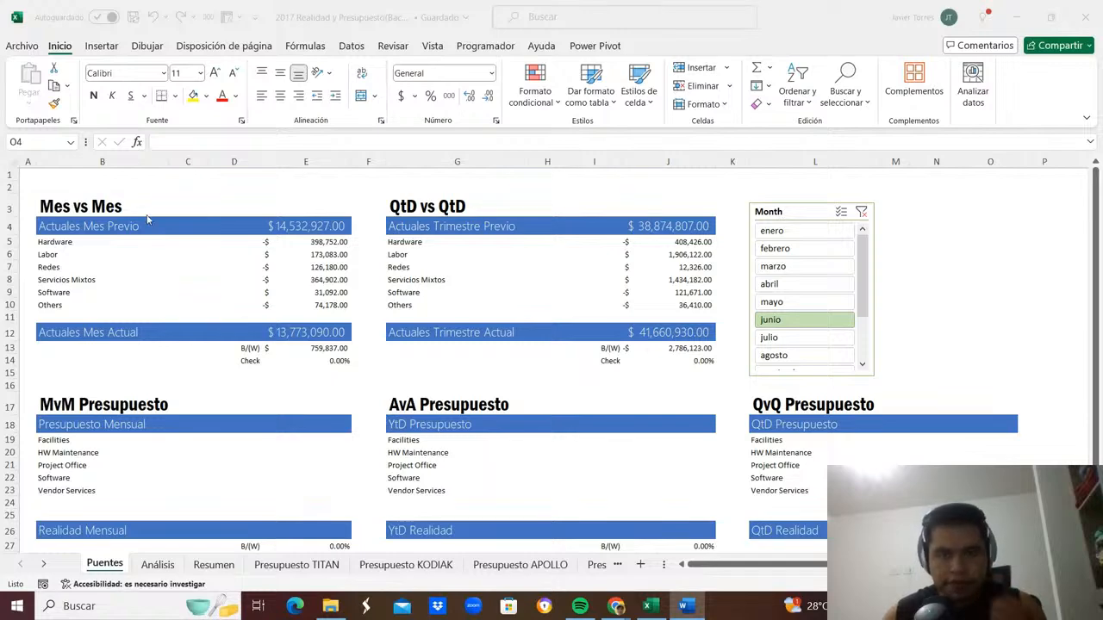
Open the Power Pivot data model window on the Realidad table.
click(591, 48)
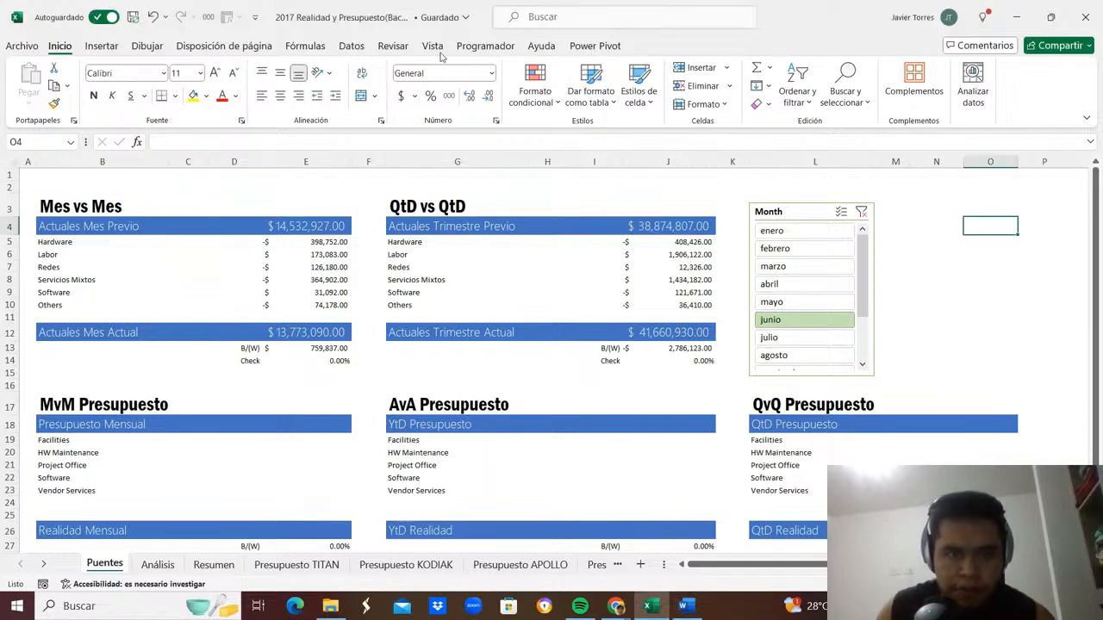
click(595, 46)
click(40, 79)
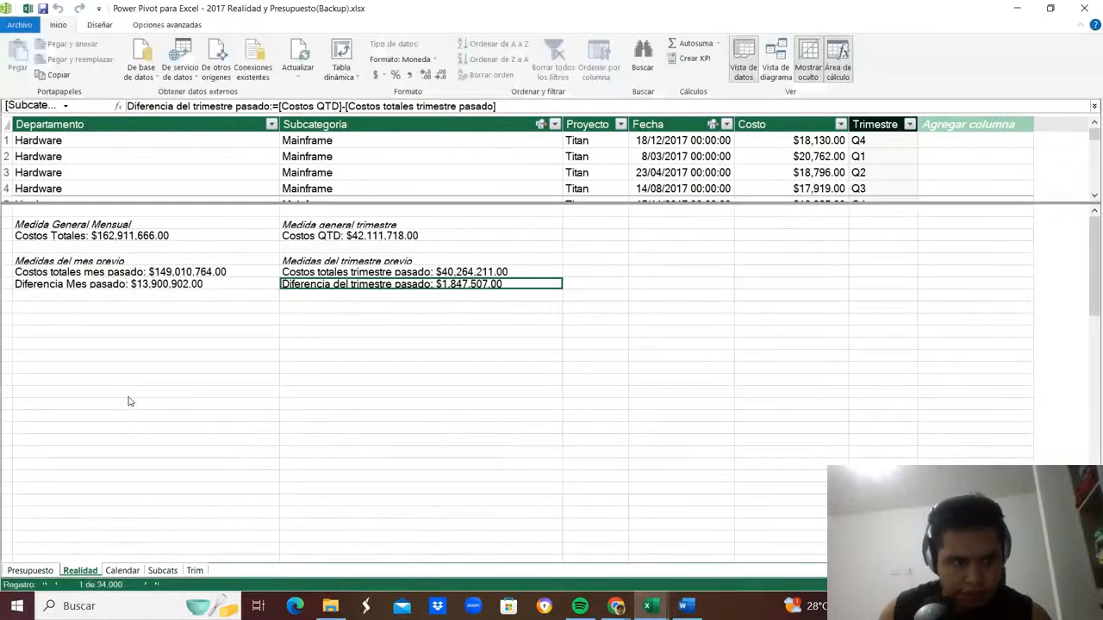
Add the heading Budget measures in the Departamento column of the Realidad calculation area, below the previous-month measures.
click(79, 334)
click(64, 320)
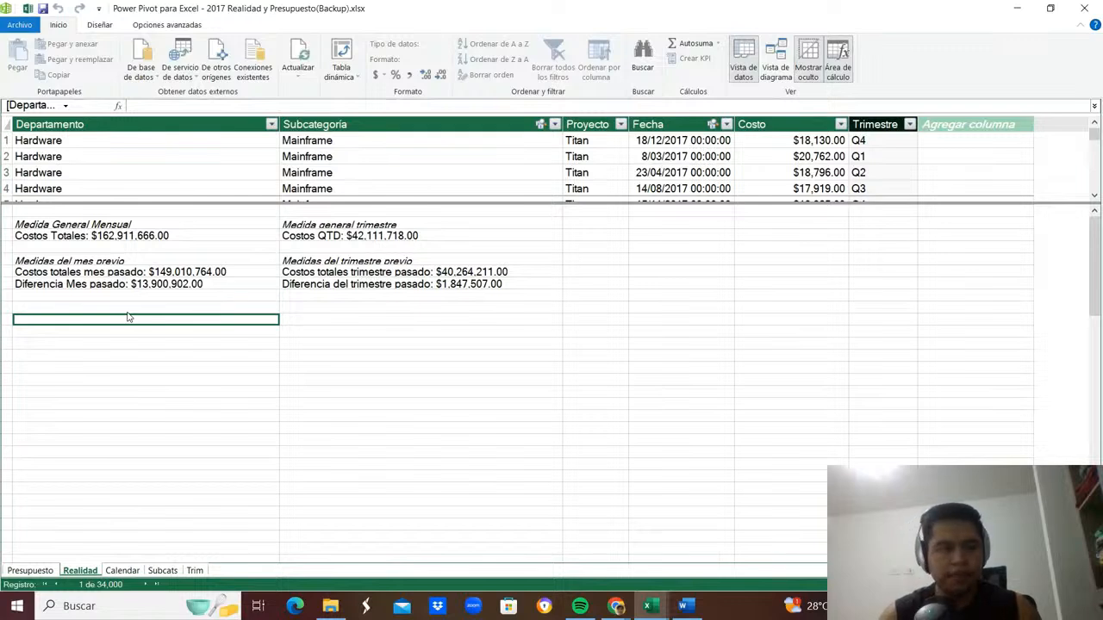
text(bUD)
key(BackSpace)
key(BackSpace)
key(BackSpace)
text(B)
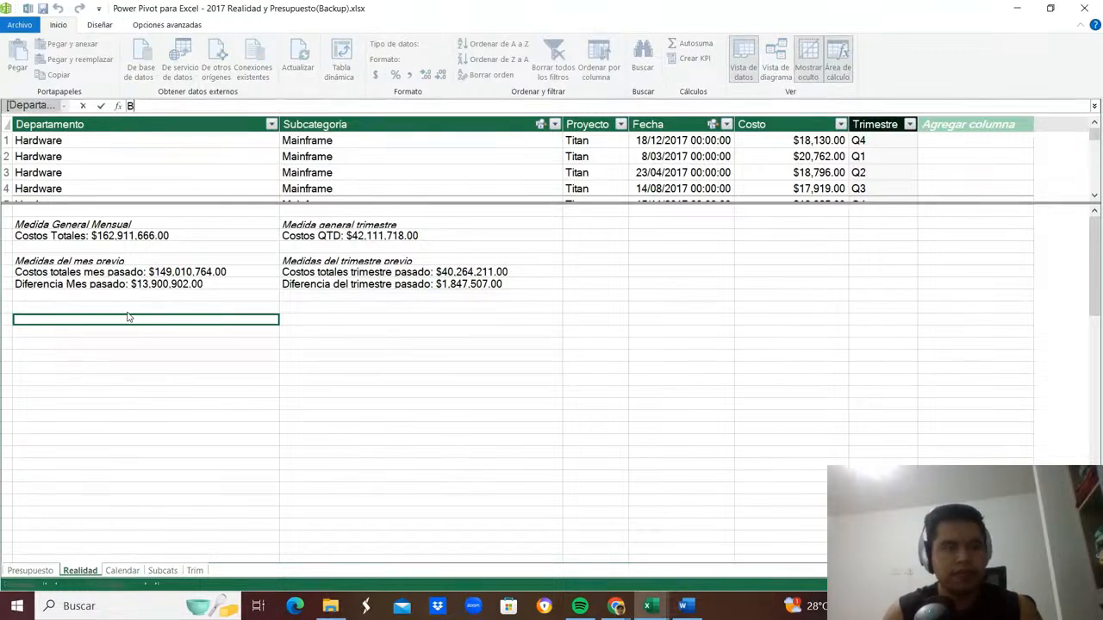
text(udget mesa)
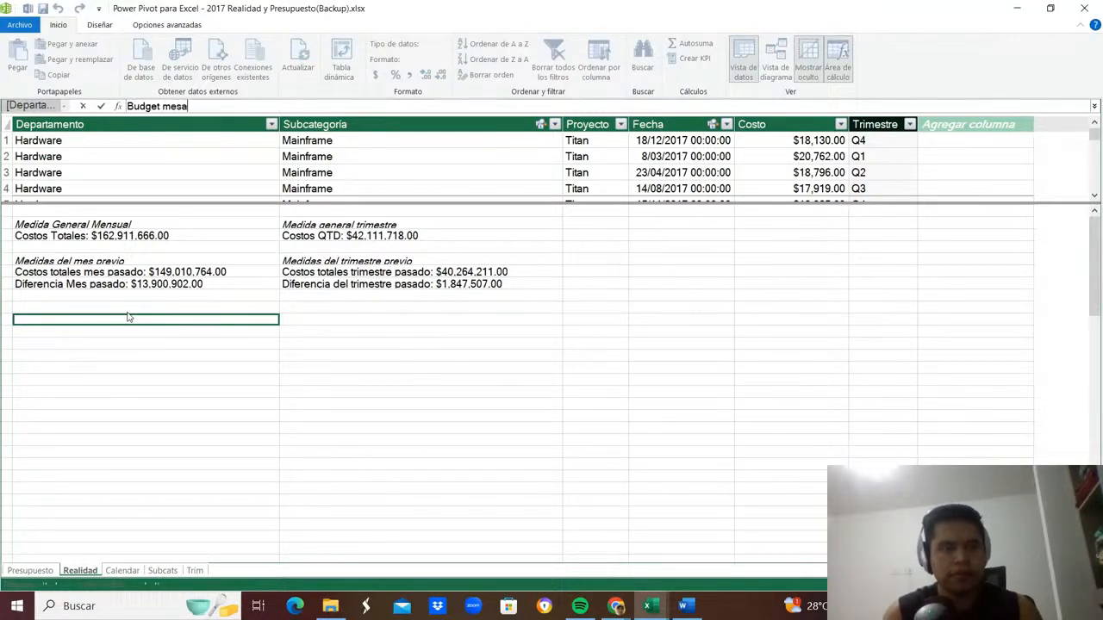
key(BackSpace)
key(BackSpace)
text(asures)
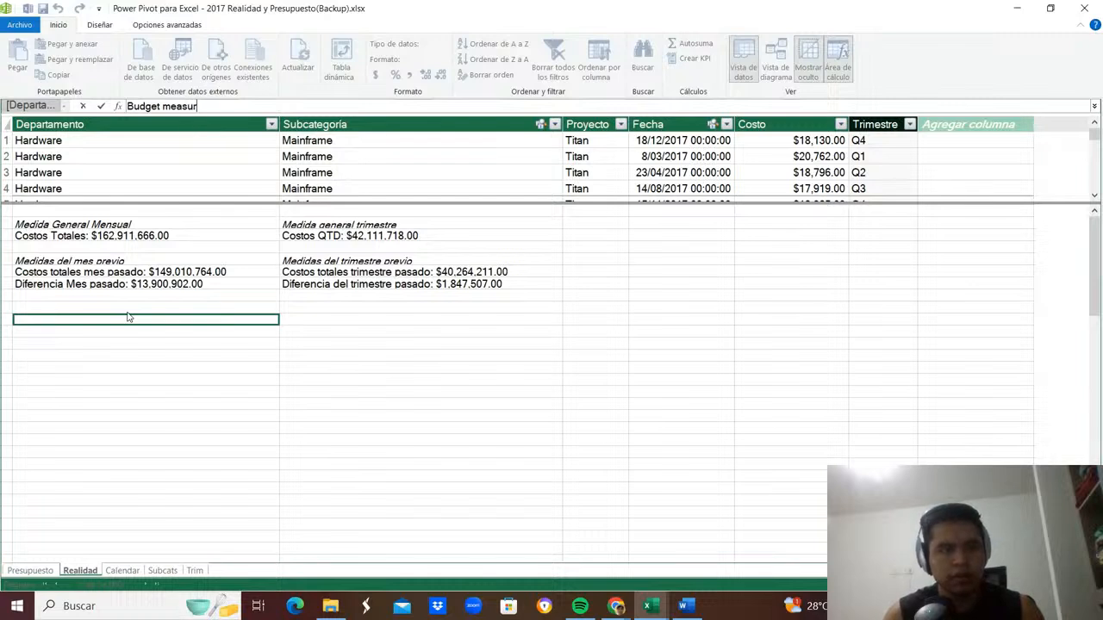
key(Return)
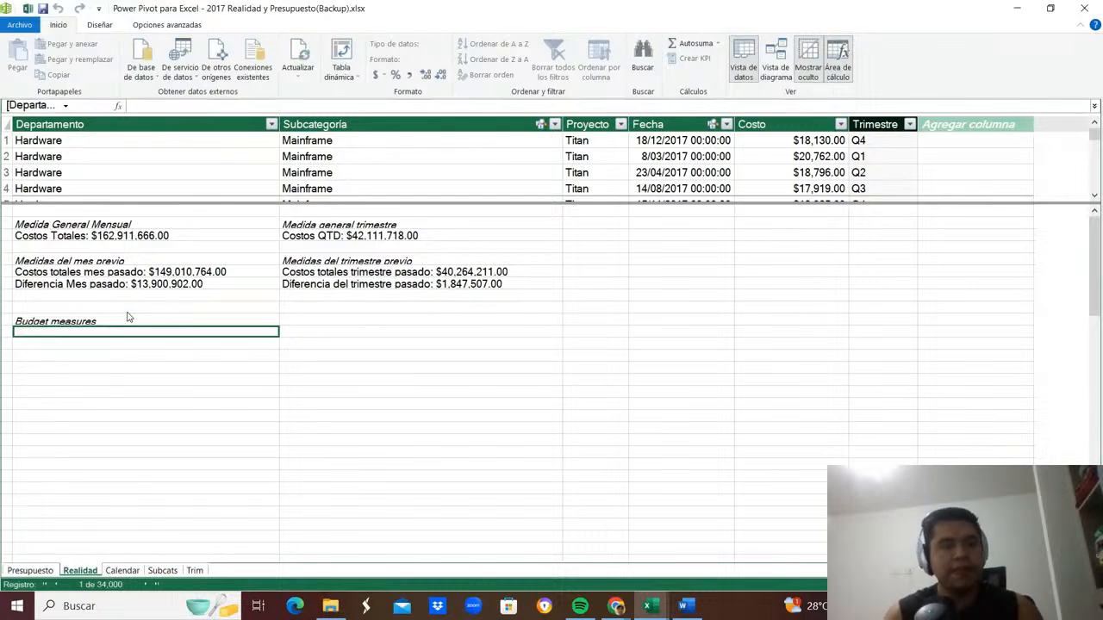
Create the measure Total Presupuesto:=SUM(Presupuesto[Monto]) under the Budget measures heading and format it as dollar currency.
text(Total)
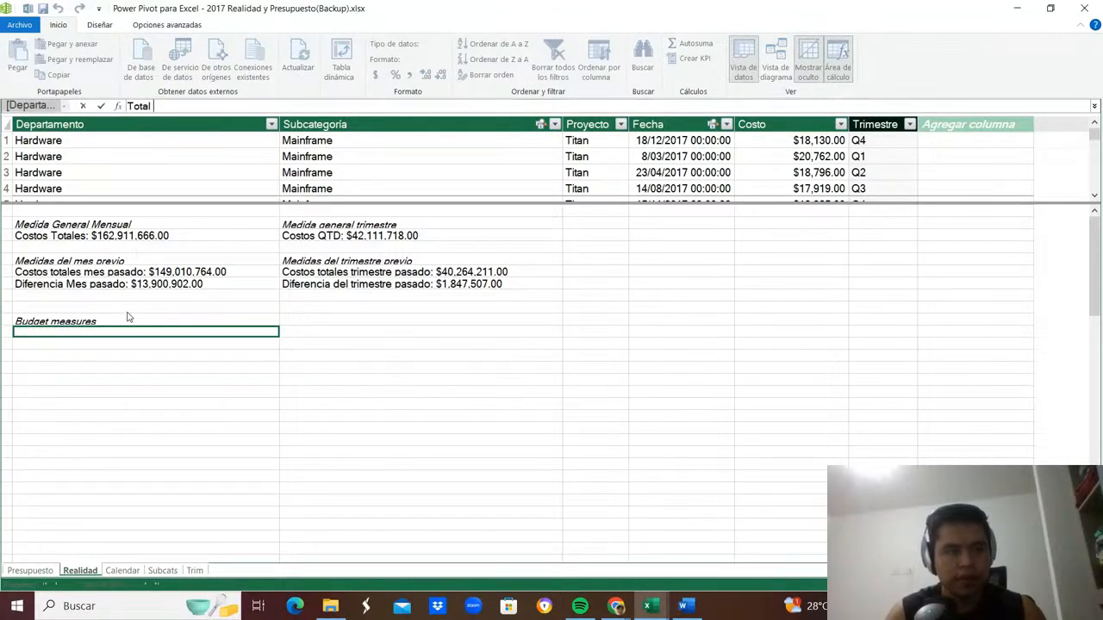
text( Pres)
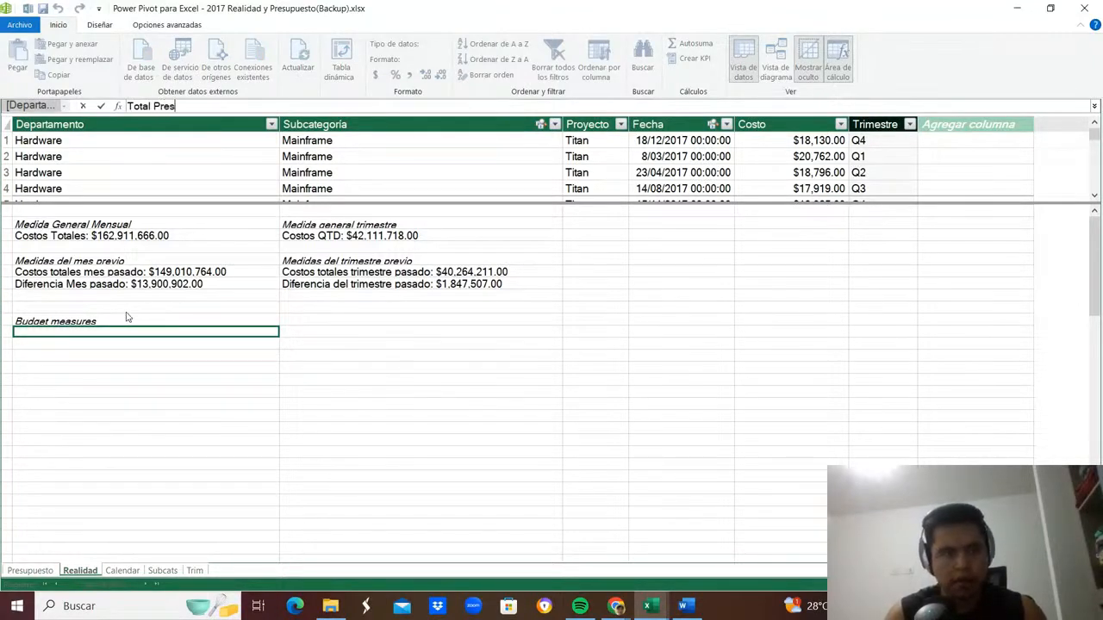
text(upuesto:)
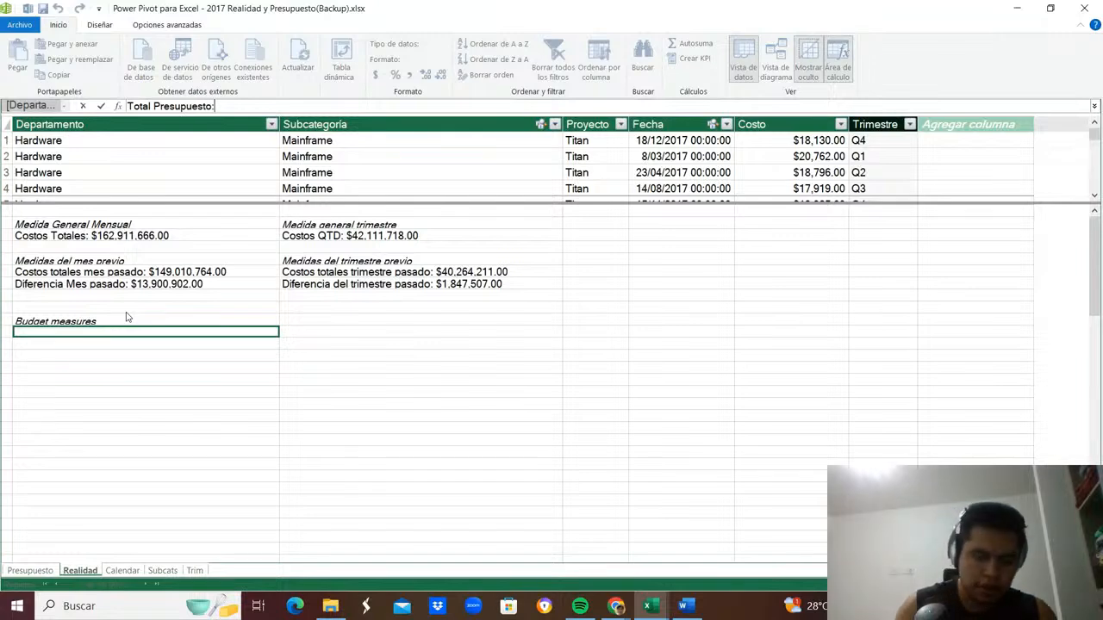
text(=s)
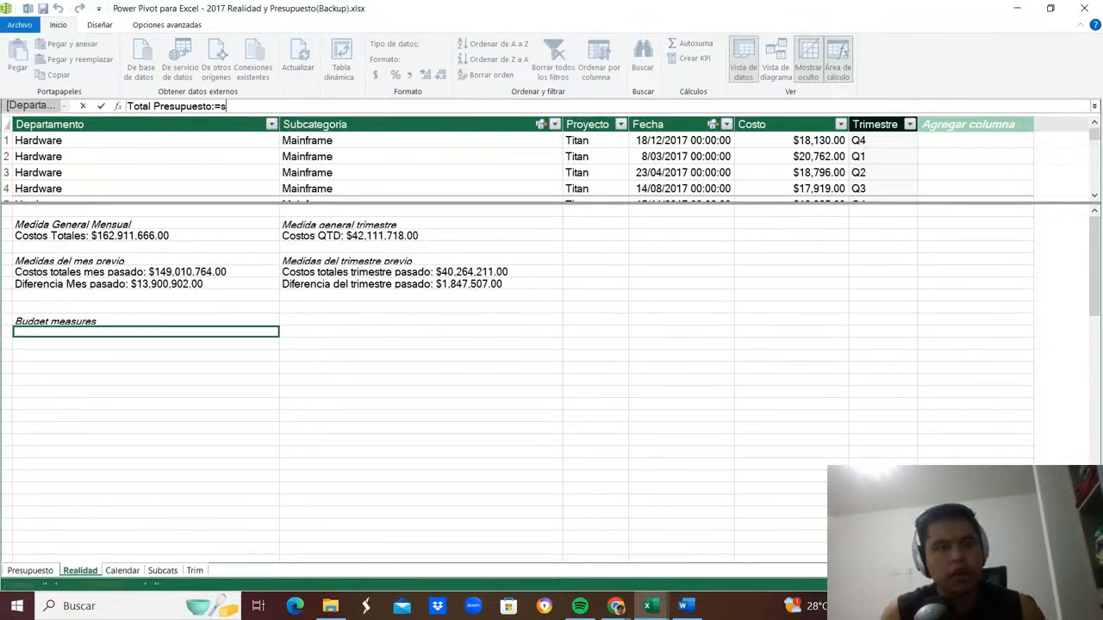
text(um)
key(Tab)
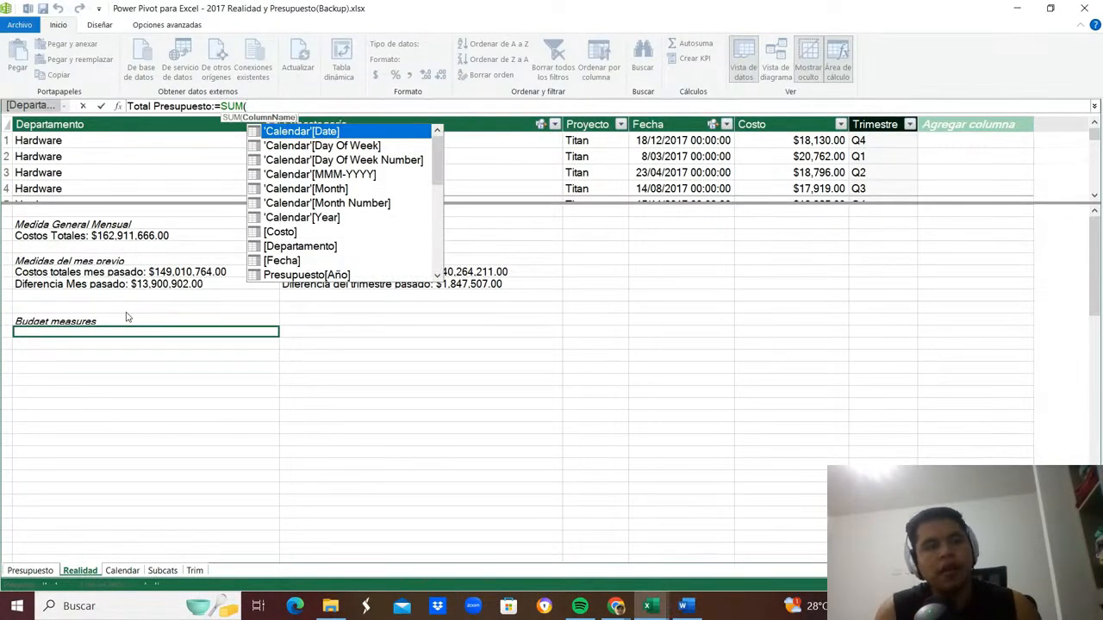
text(monto)
key(Tab)
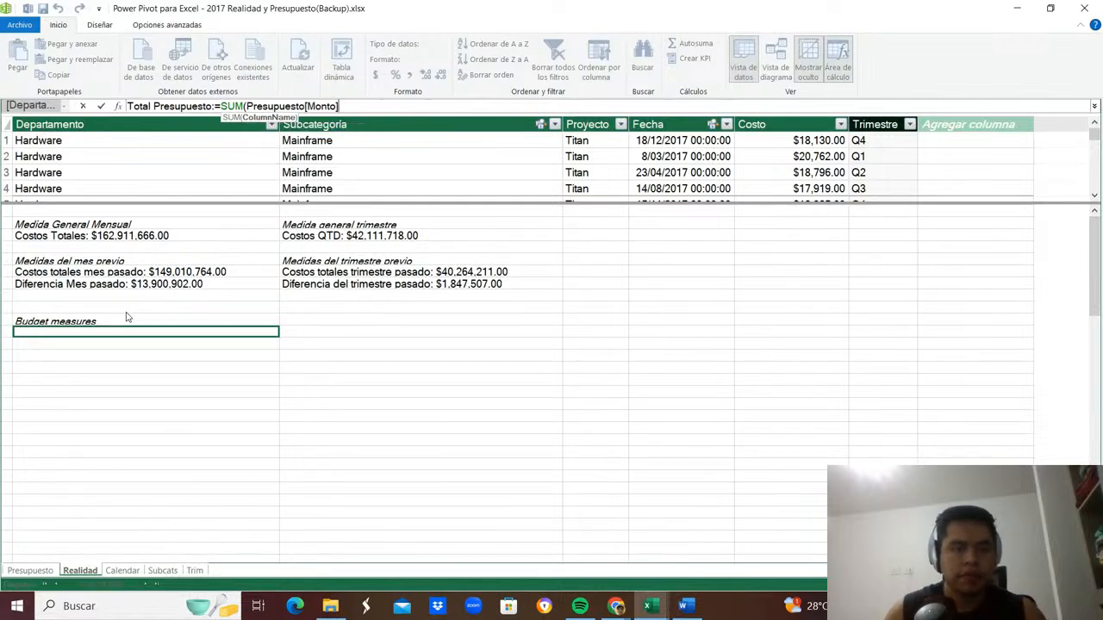
text())
key(Return)
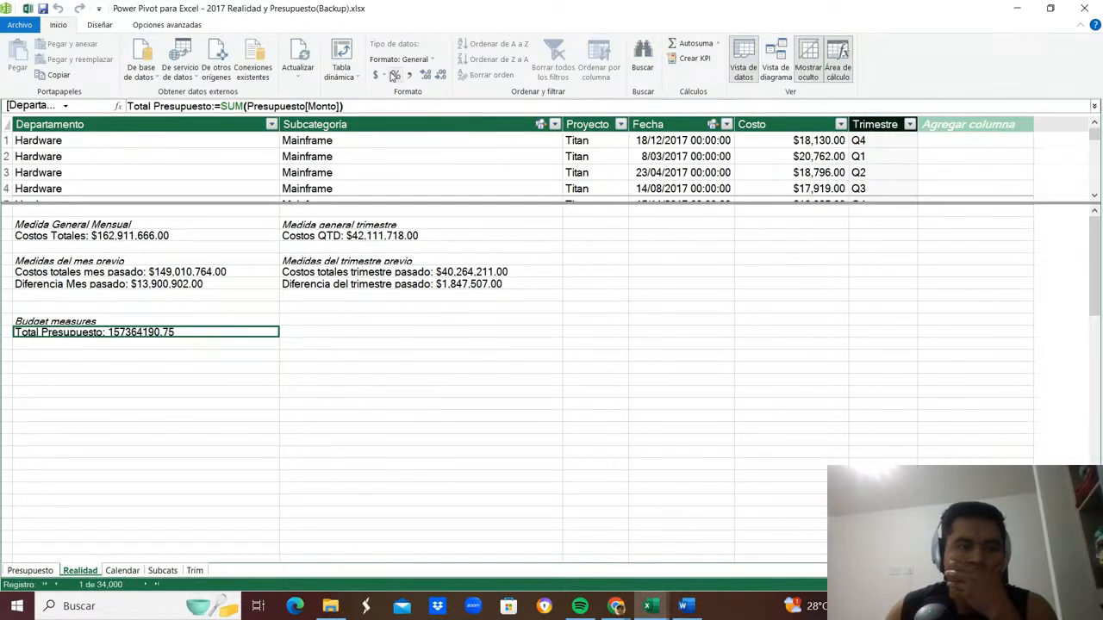
click(388, 76)
click(392, 103)
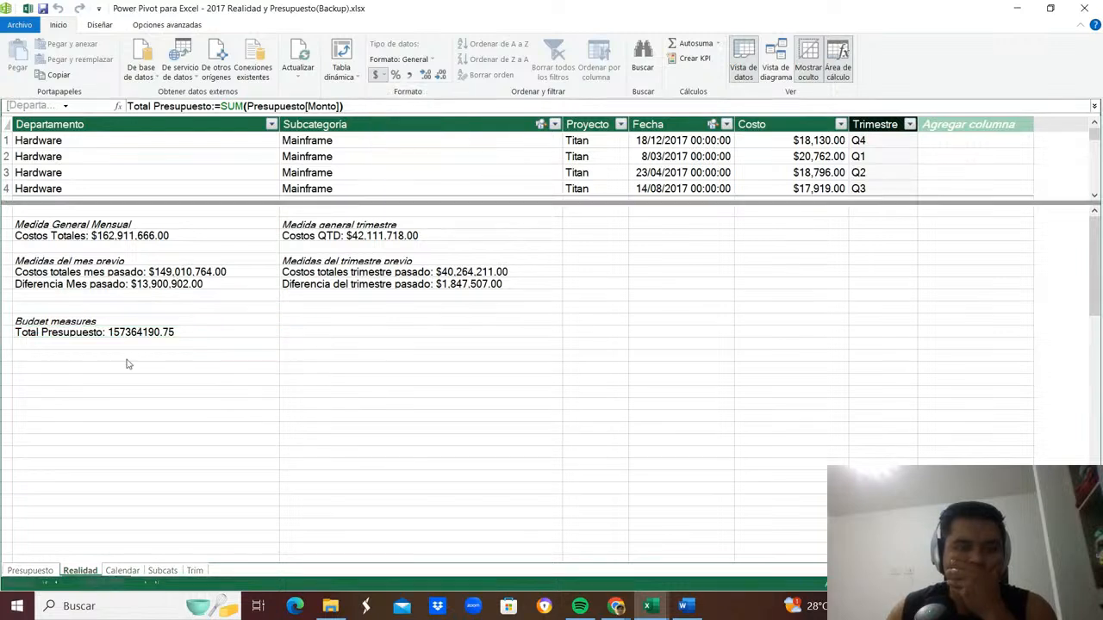
Create the measure Días Trims:=COUNTROWS('Calendar') two rows below Total Presupuesto.
click(81, 363)
text(Tim)
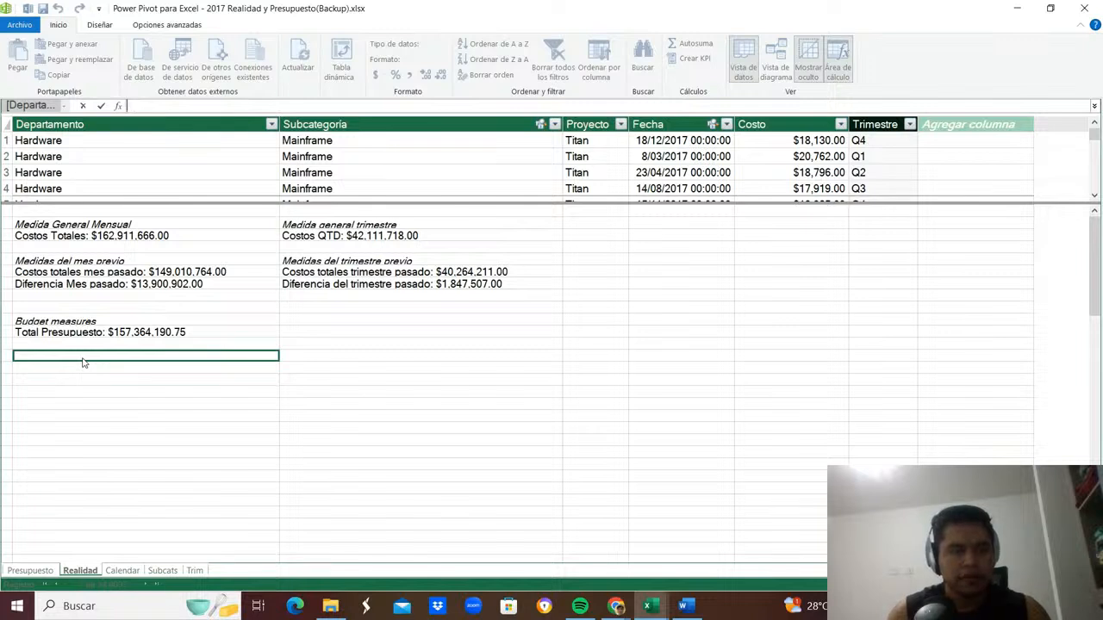
text(t)
key(BackSpace)
key(BackSpace)
key(BackSpace)
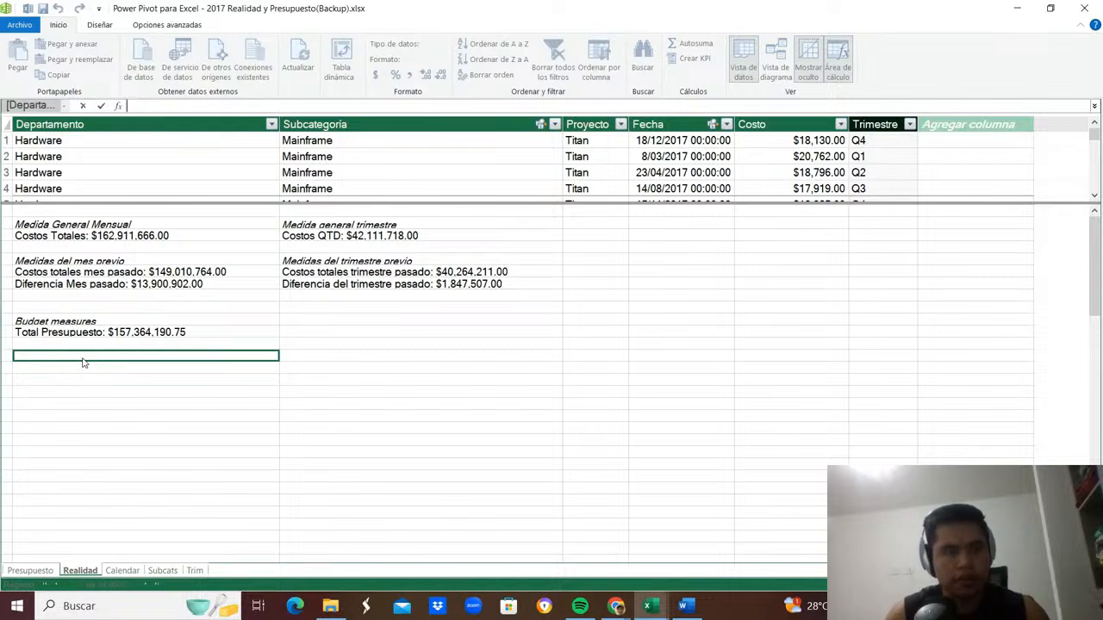
text(Días Trims)
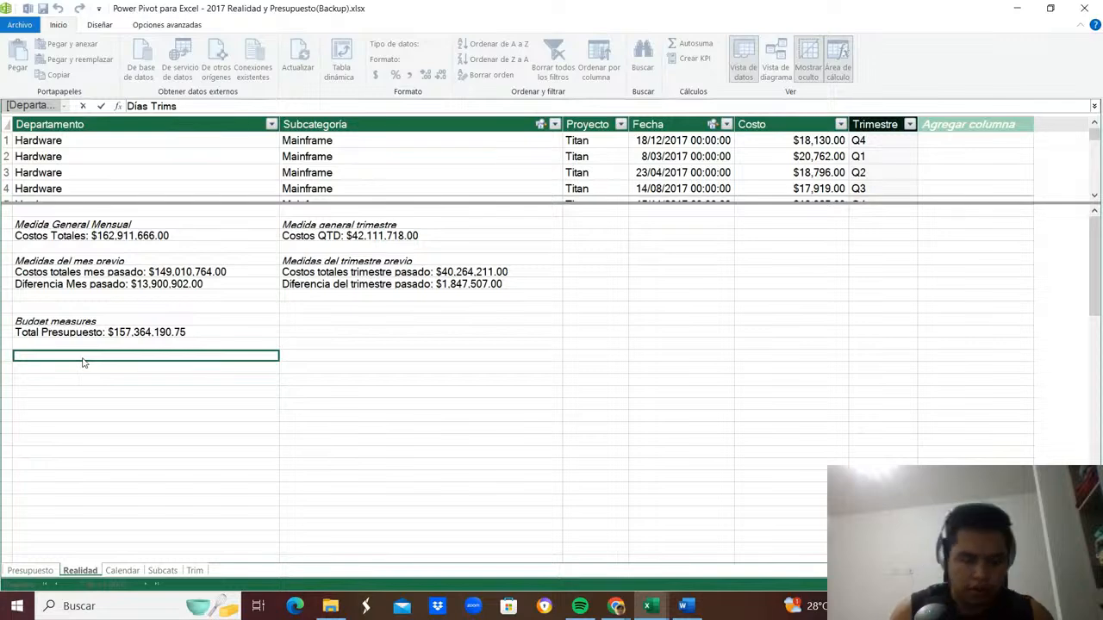
text(:=)
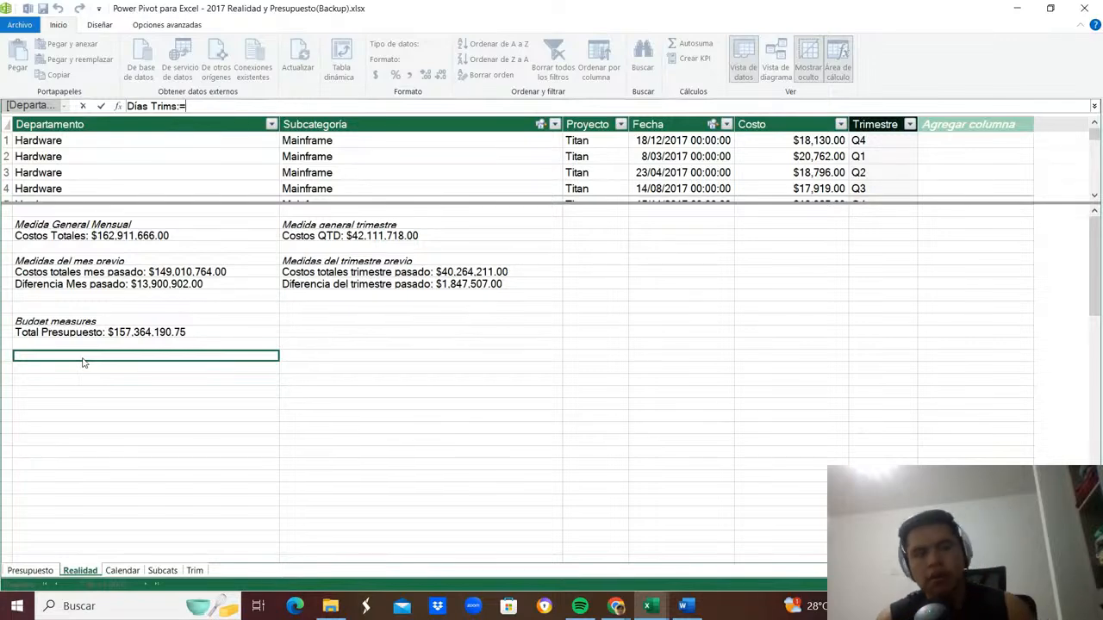
text(c)
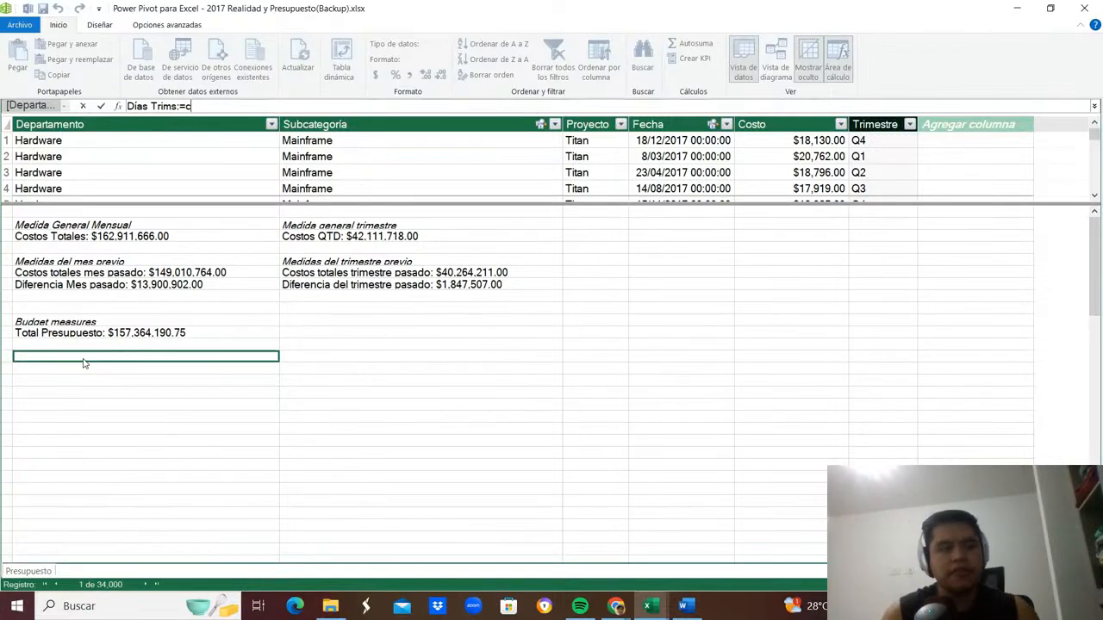
text(ounro)
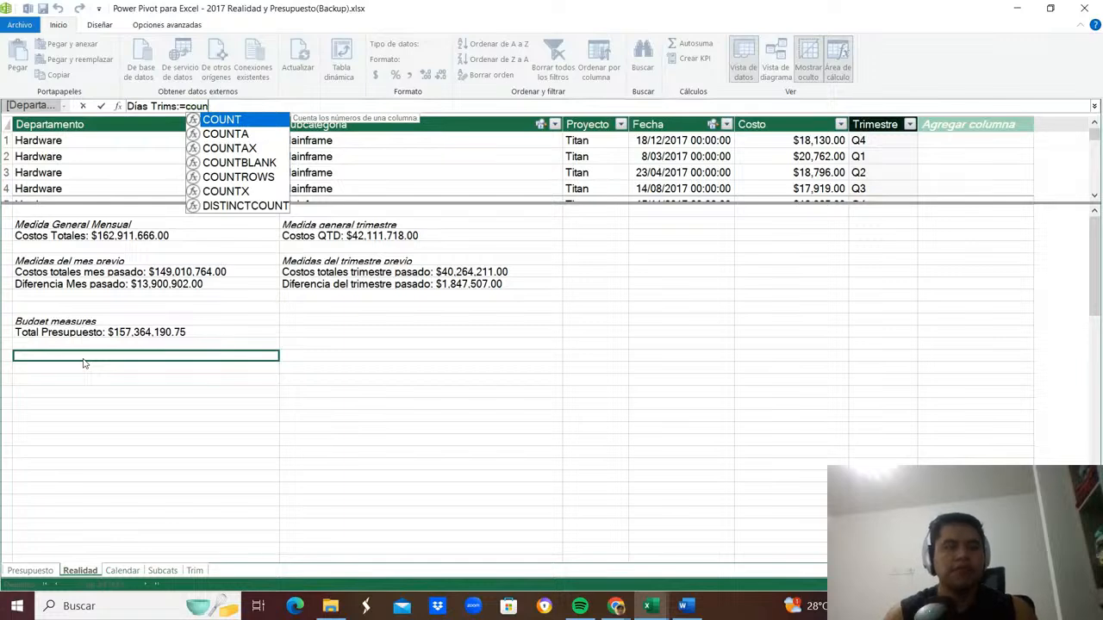
key(BackSpace)
key(BackSpace)
text(tro)
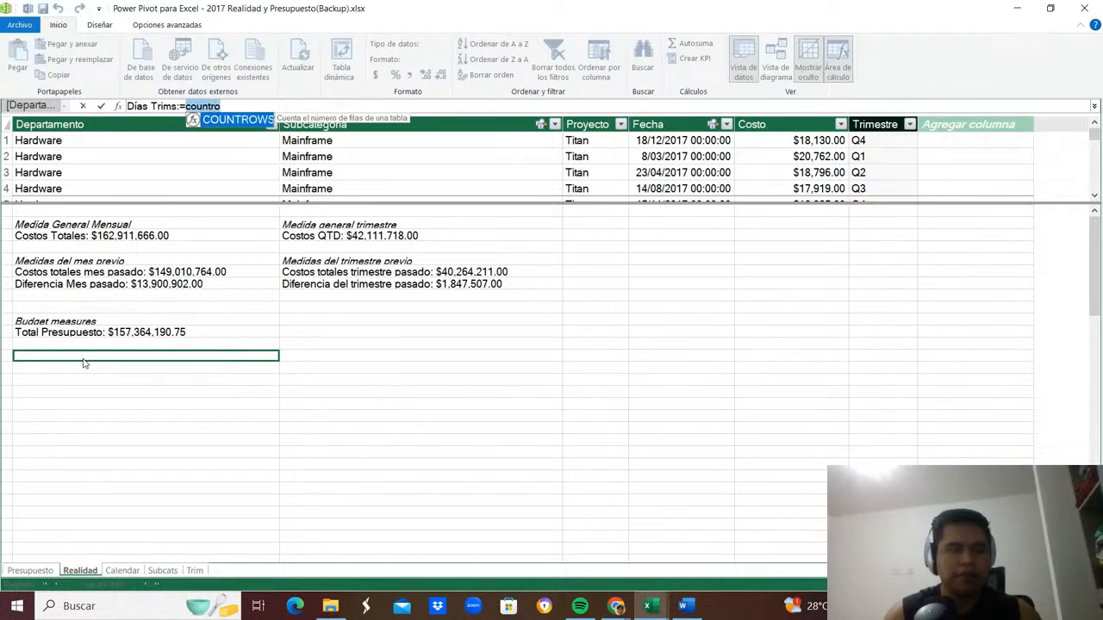
key(Tab)
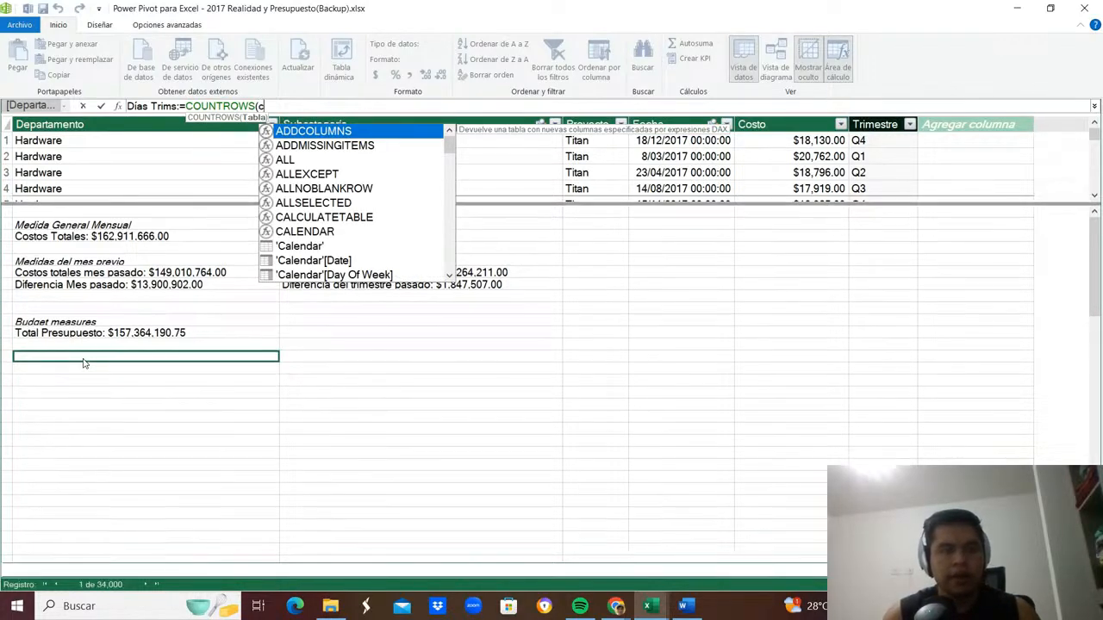
text(cal)
key(Down)
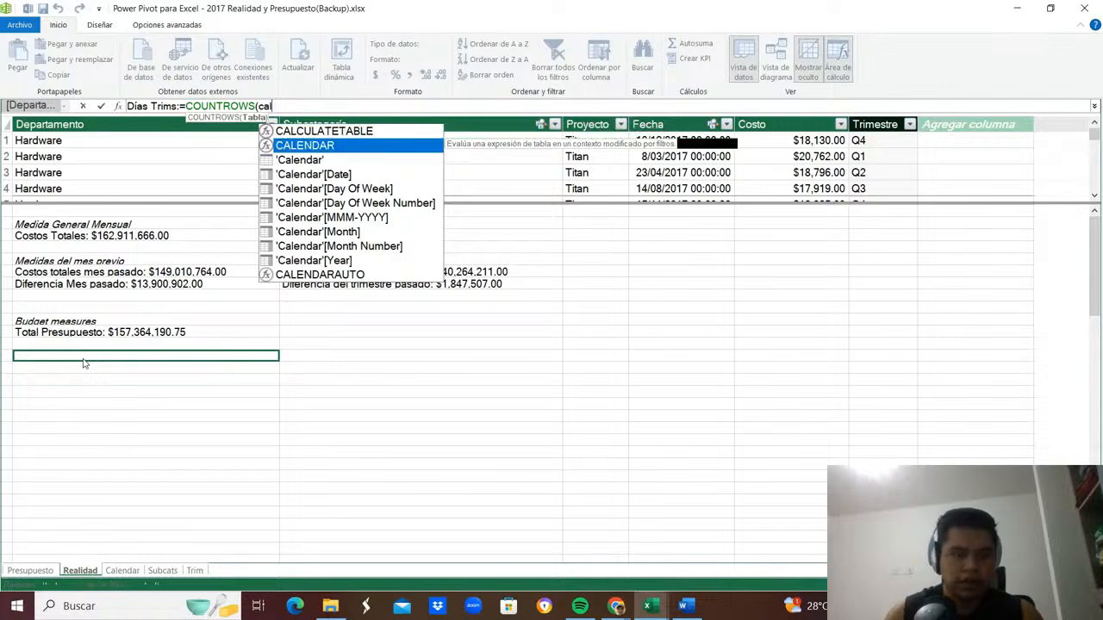
key(Tab)
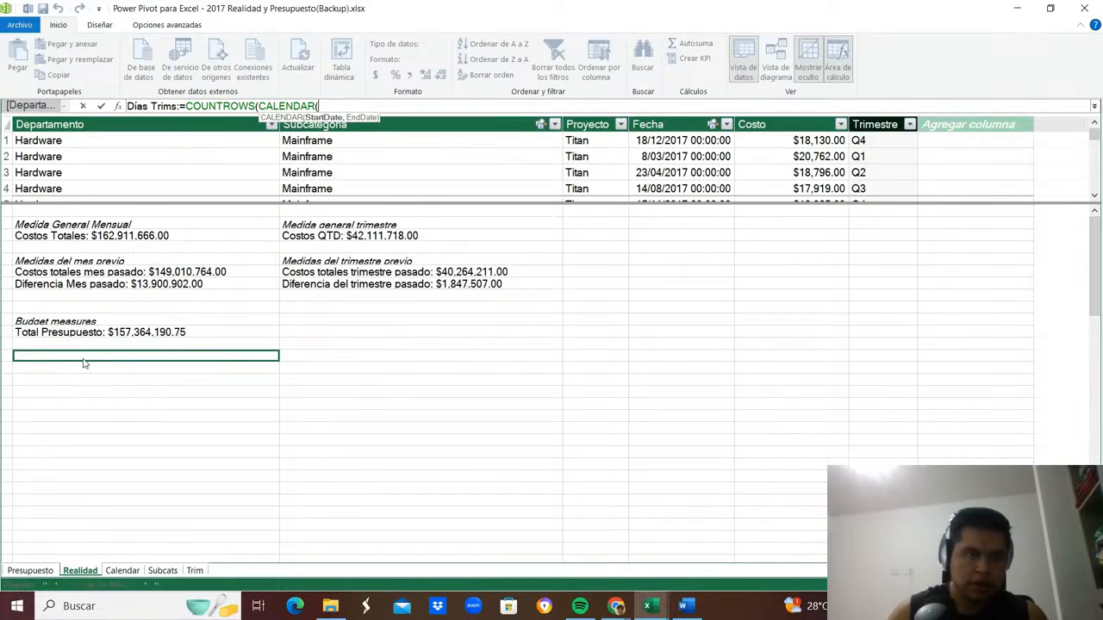
key(BackSpace)
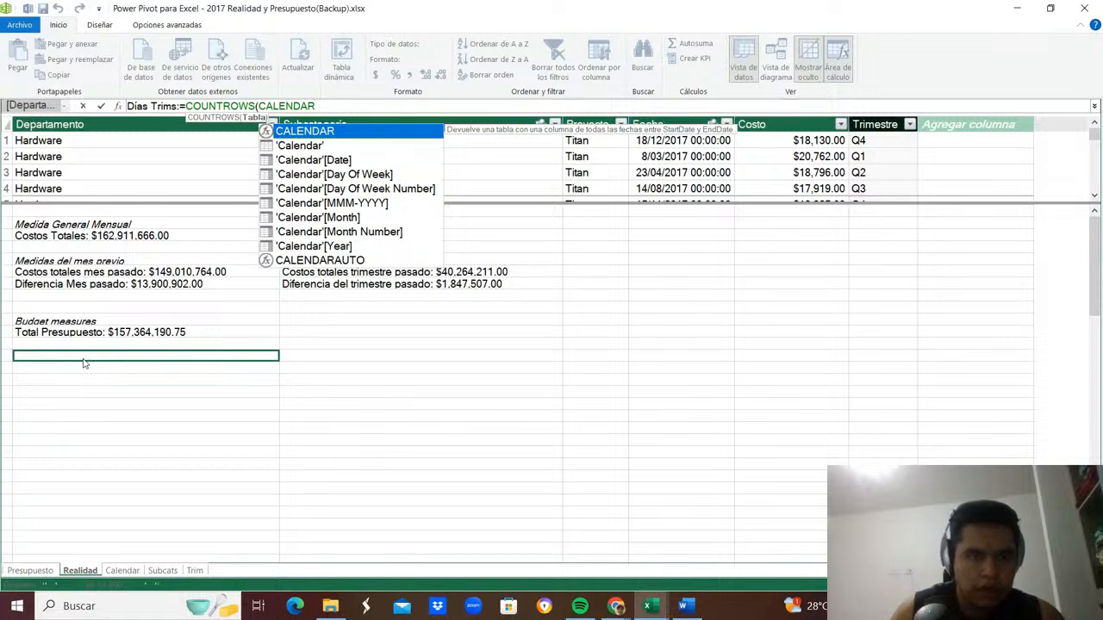
key(Down)
key(Tab)
text())
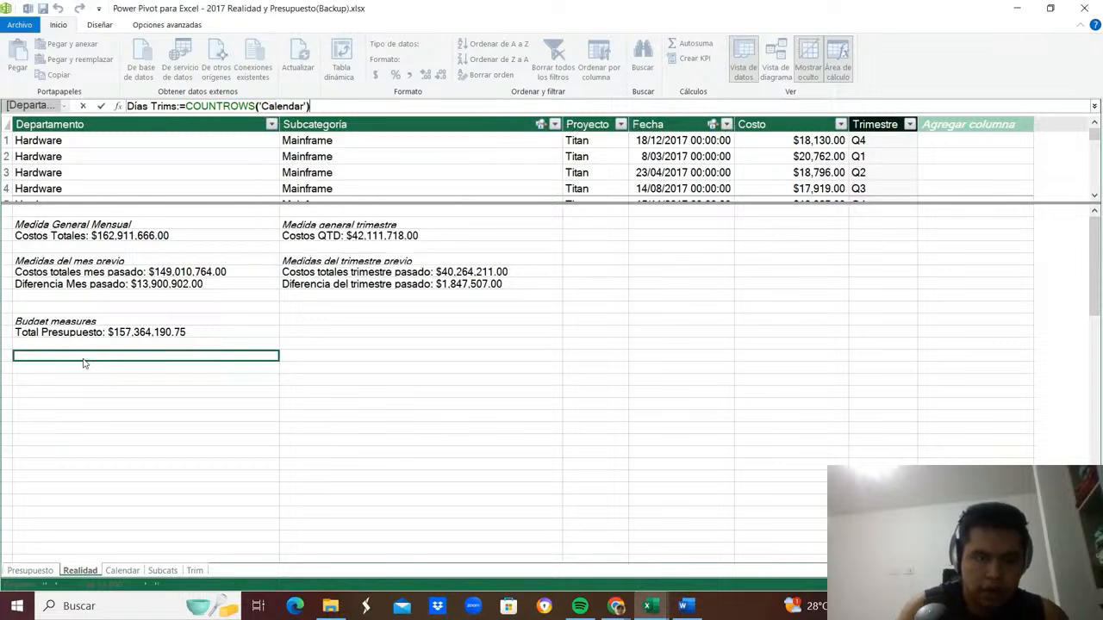
key(Return)
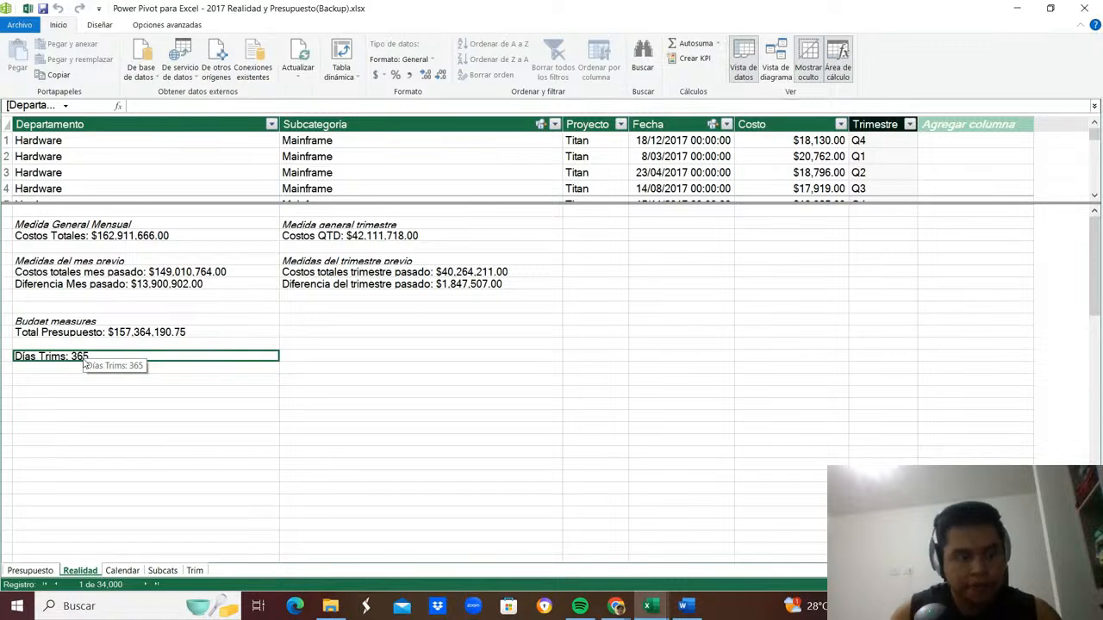
key(Down)
text(Días To)
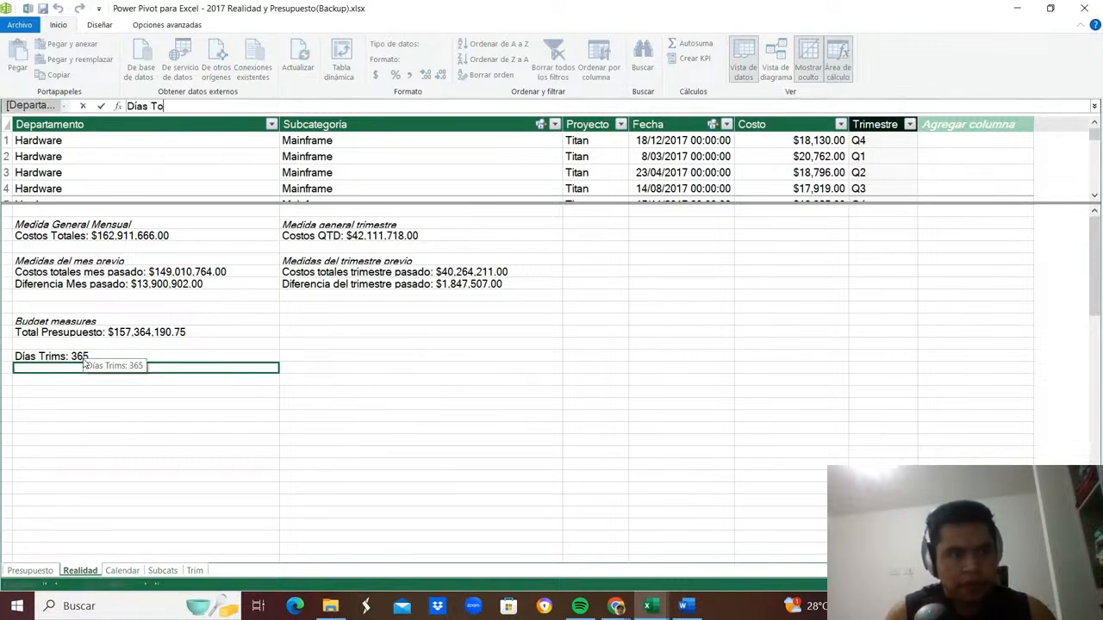
text(tal:=)
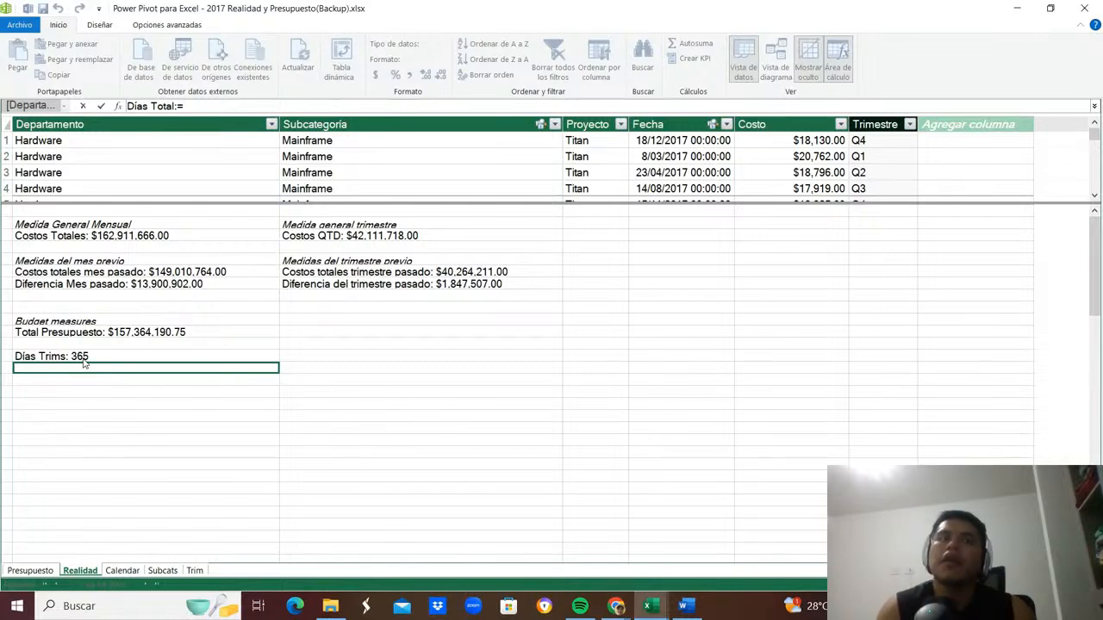
text(CALCULATE()
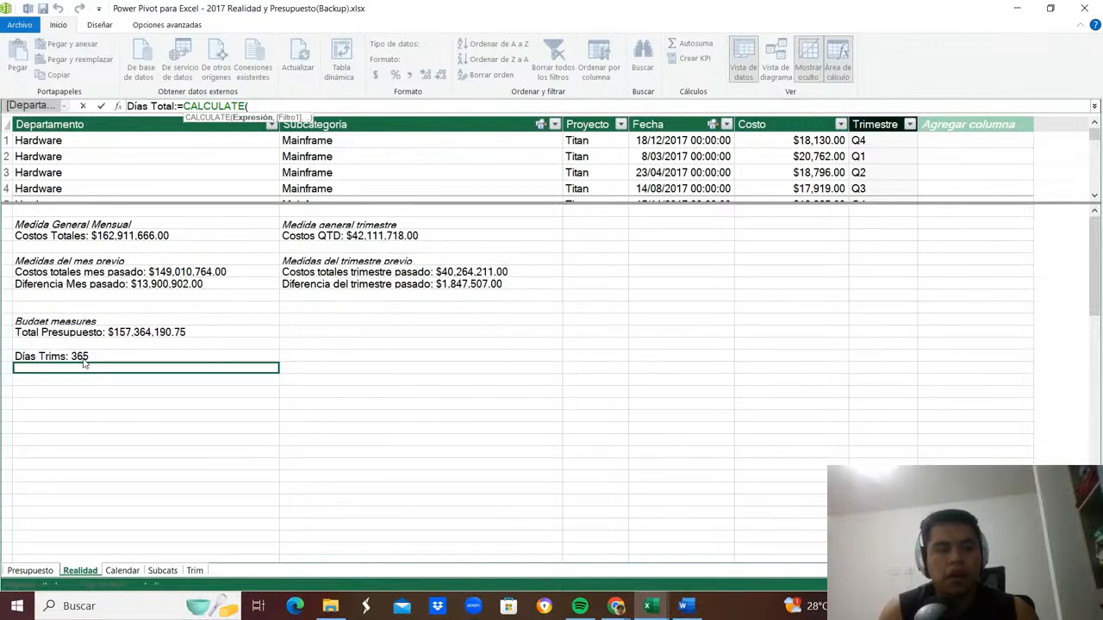
text(d)
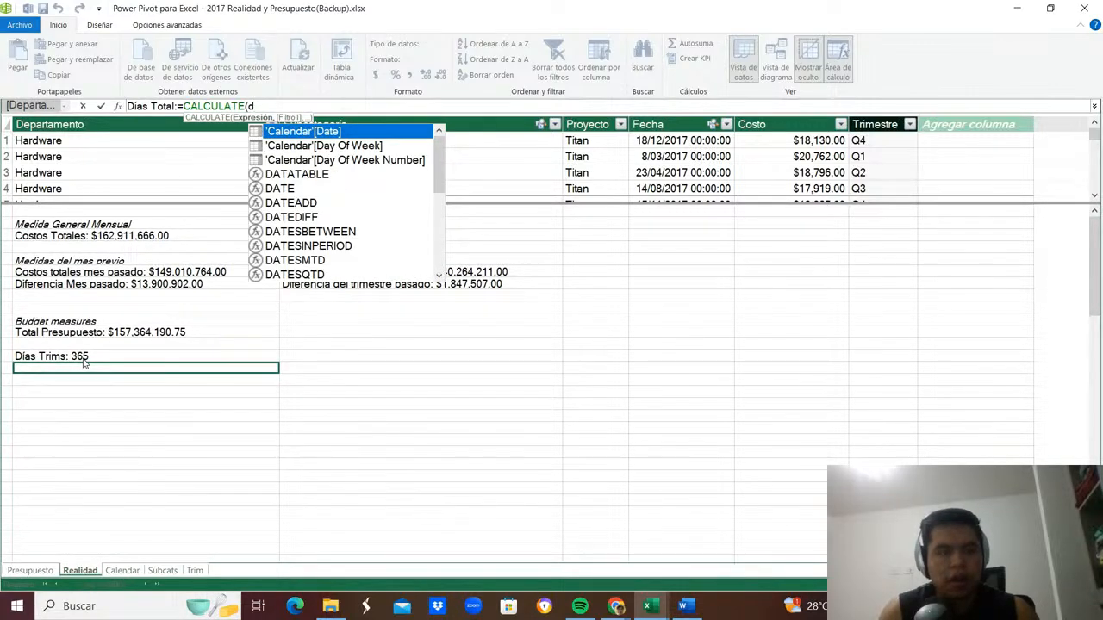
key(BackSpace)
text(trim)
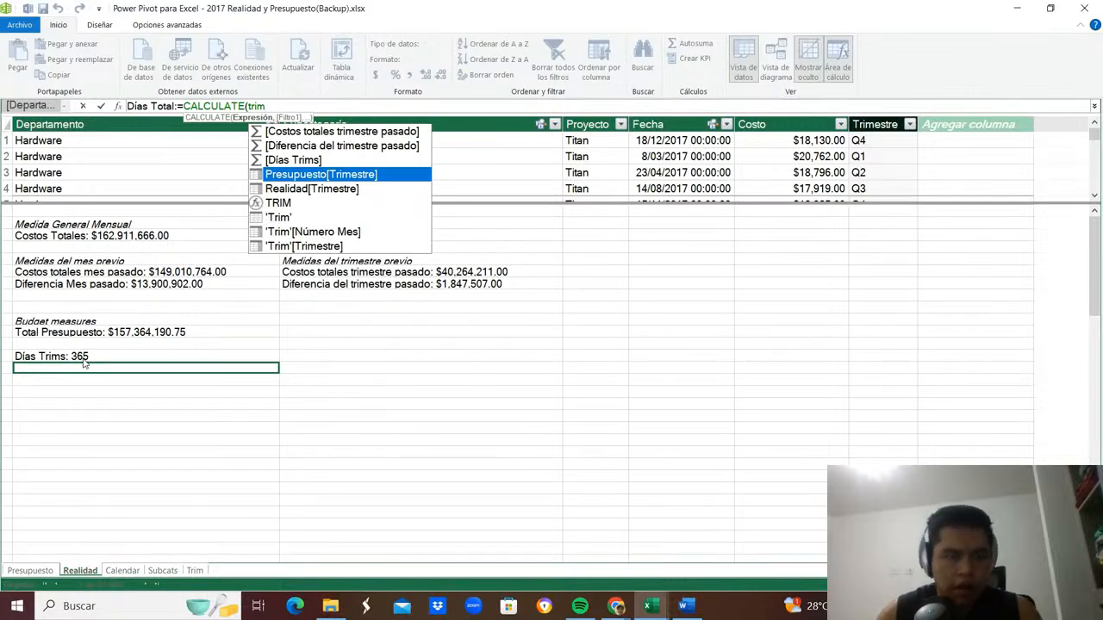
key(Up)
key(Tab)
text(,alle)
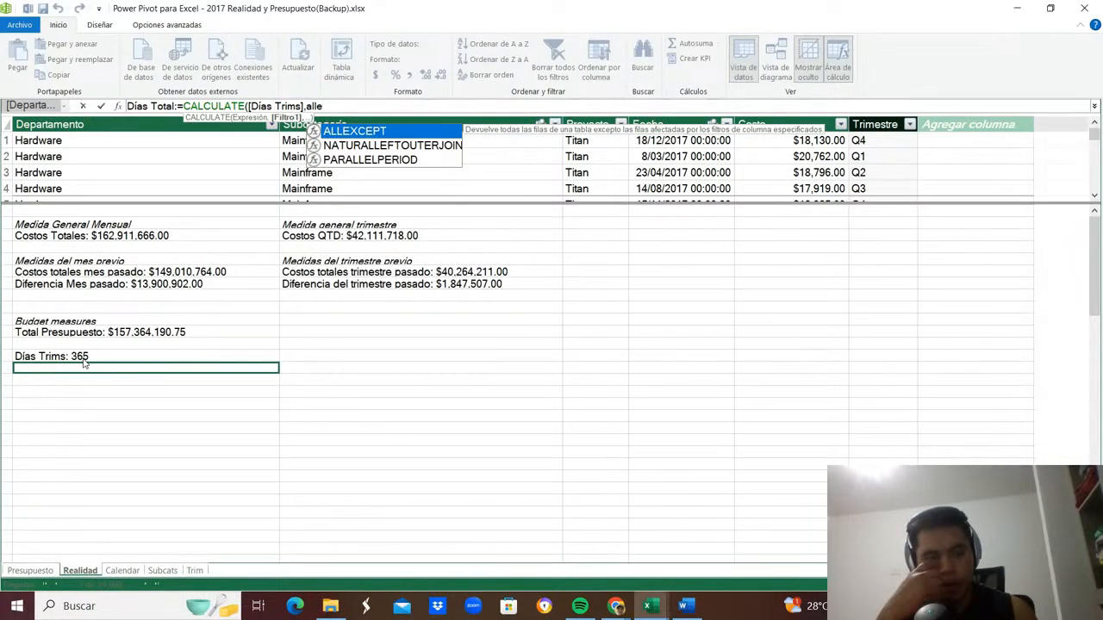
key(Tab)
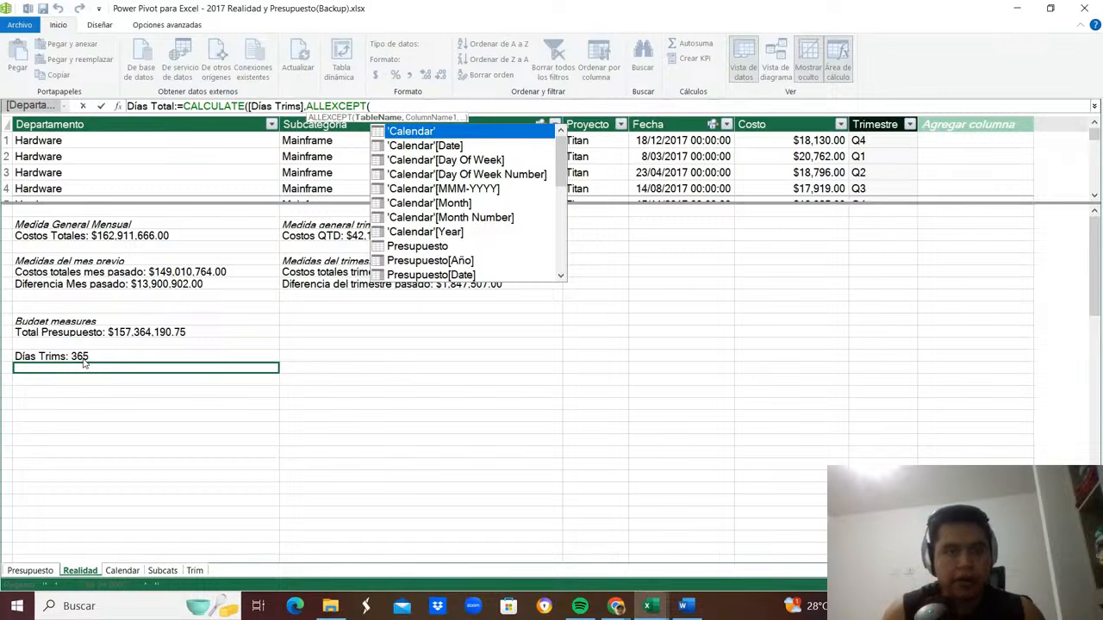
key(Tab)
text(,)
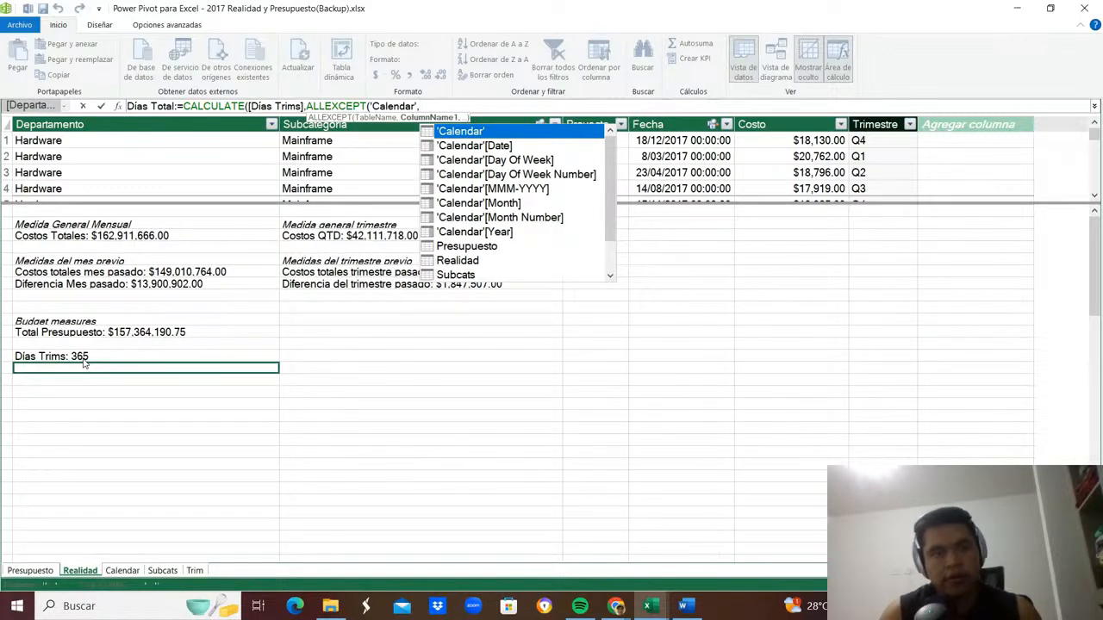
key(Down)
key(Down)
key(Down)
key(Down)
key(Down)
key(Down)
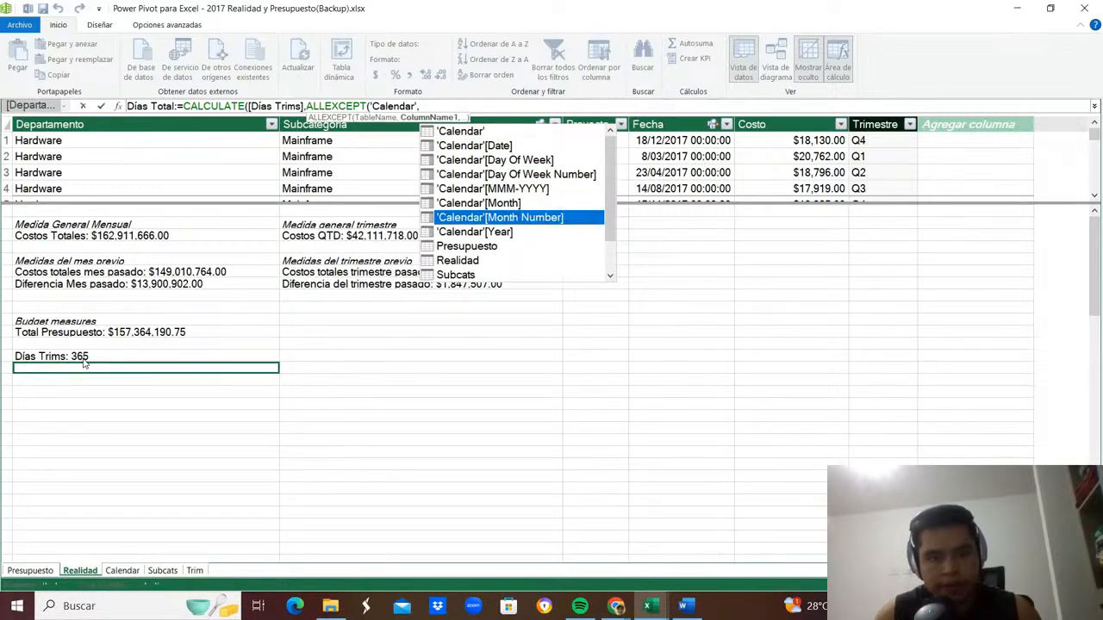
key(Up)
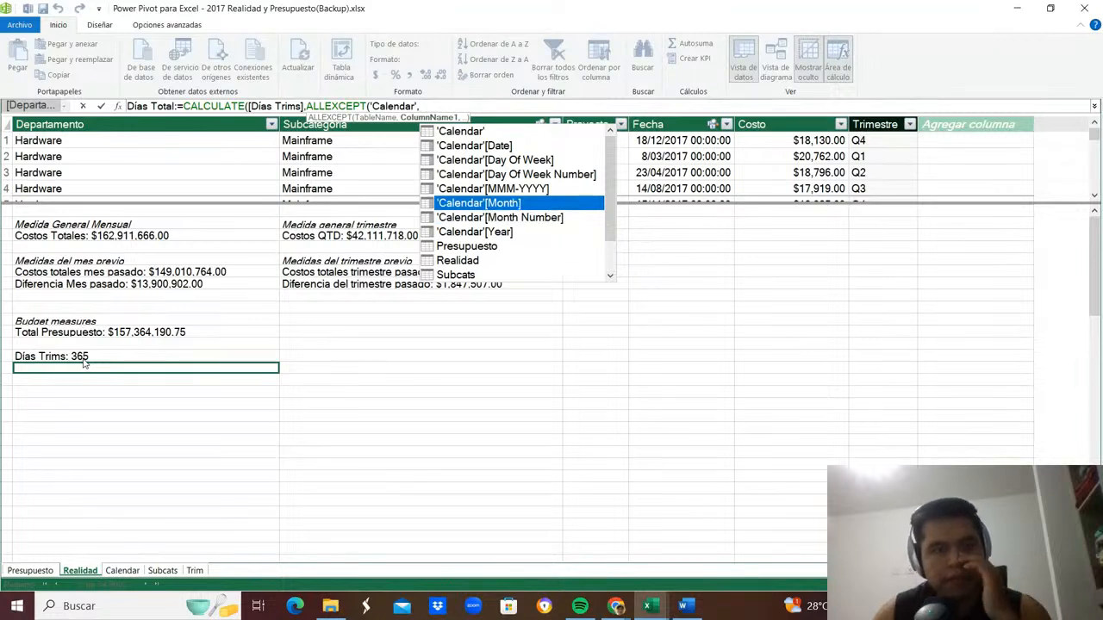
key(Down)
key(Down)
key(Down)
key(Down)
key(Down)
key(Down)
key(Down)
key(Down)
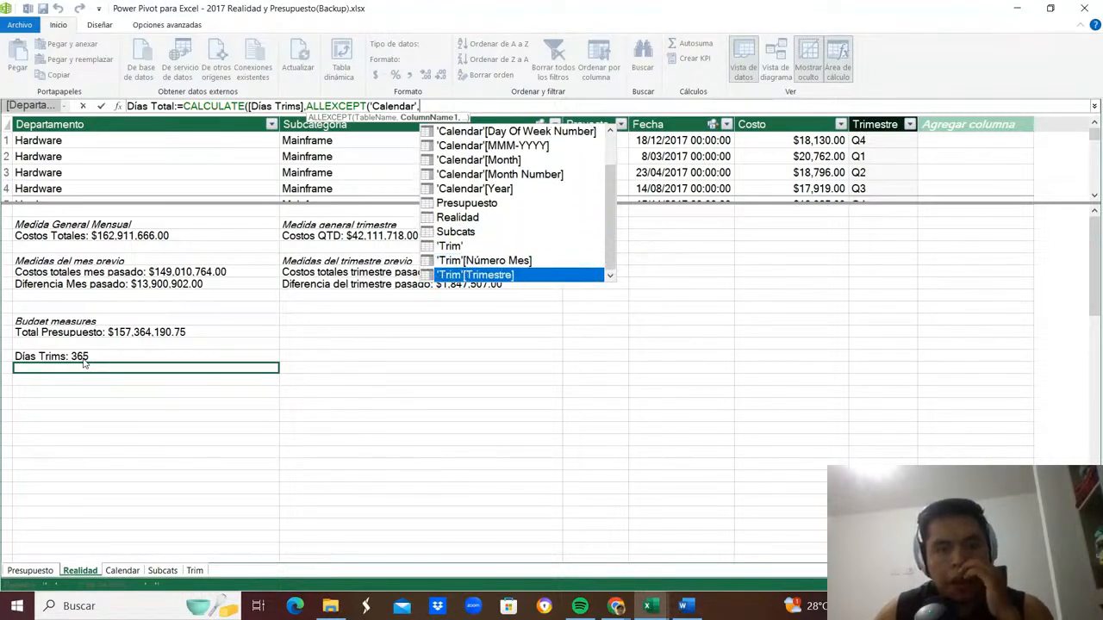
key(Up)
key(Down)
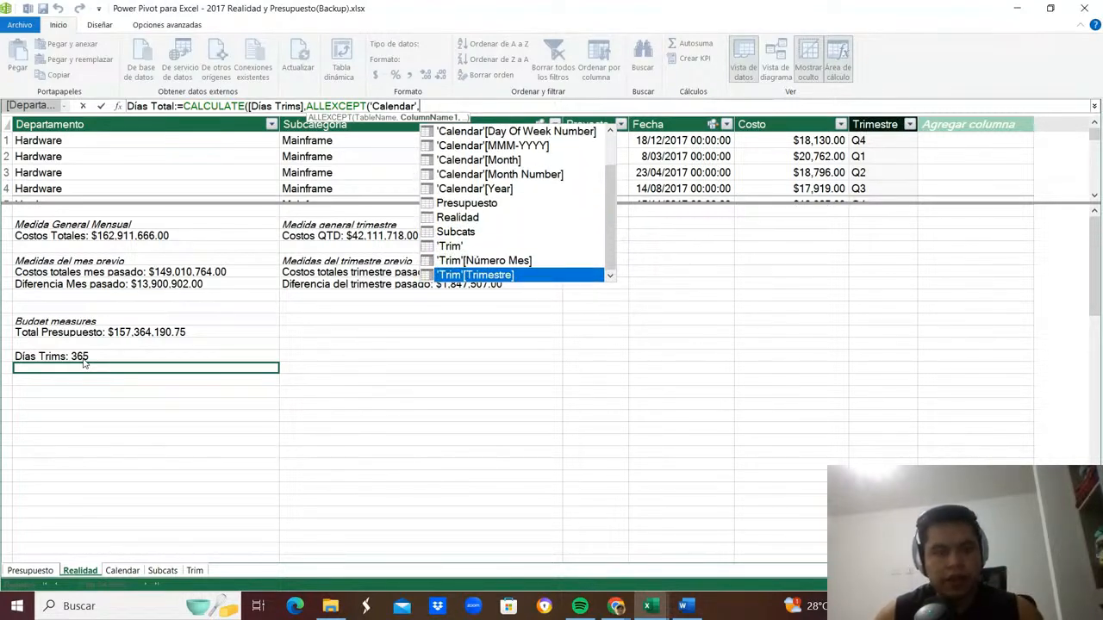
key(Up)
key(Up)
key(Up)
key(Up)
key(Up)
key(Up)
key(Up)
key(Up)
key(Up)
key(Up)
key(Up)
key(Up)
key(Up)
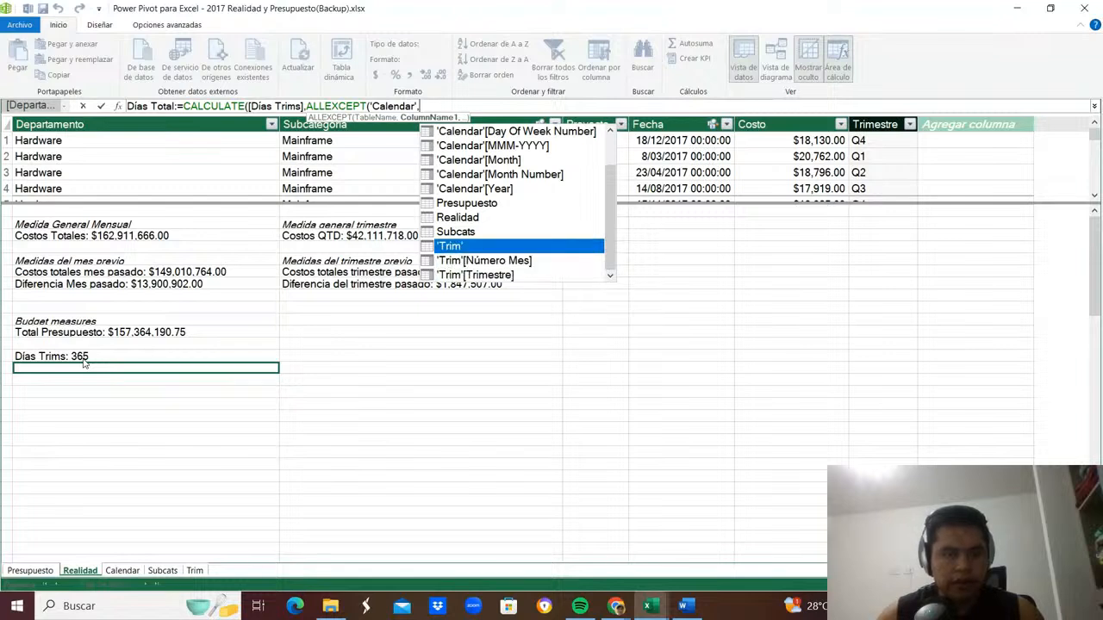
key(Down)
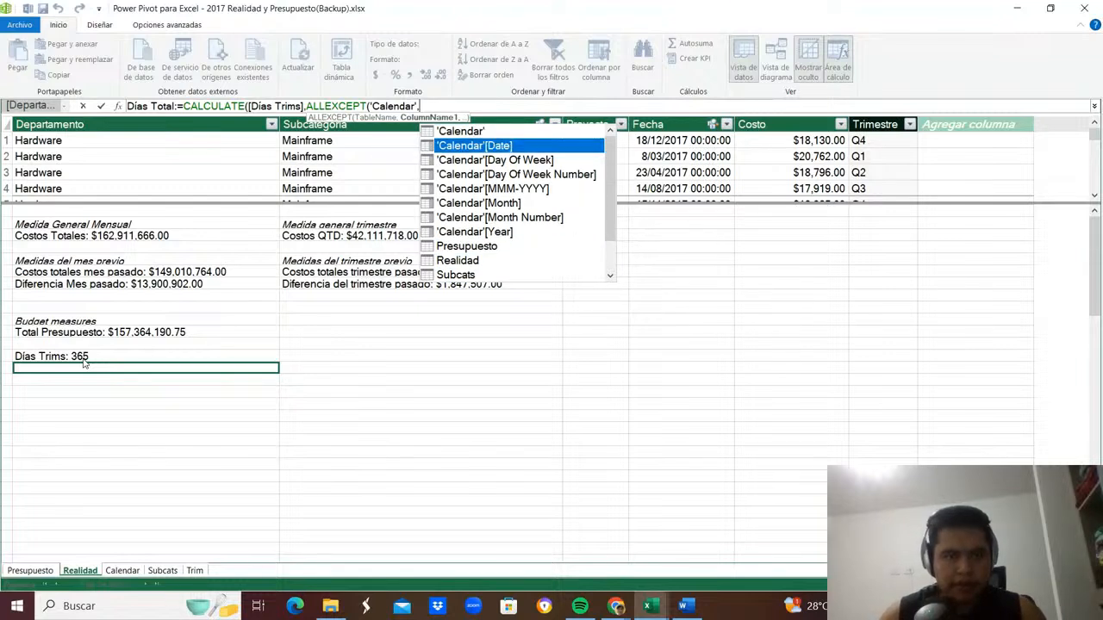
key(Up)
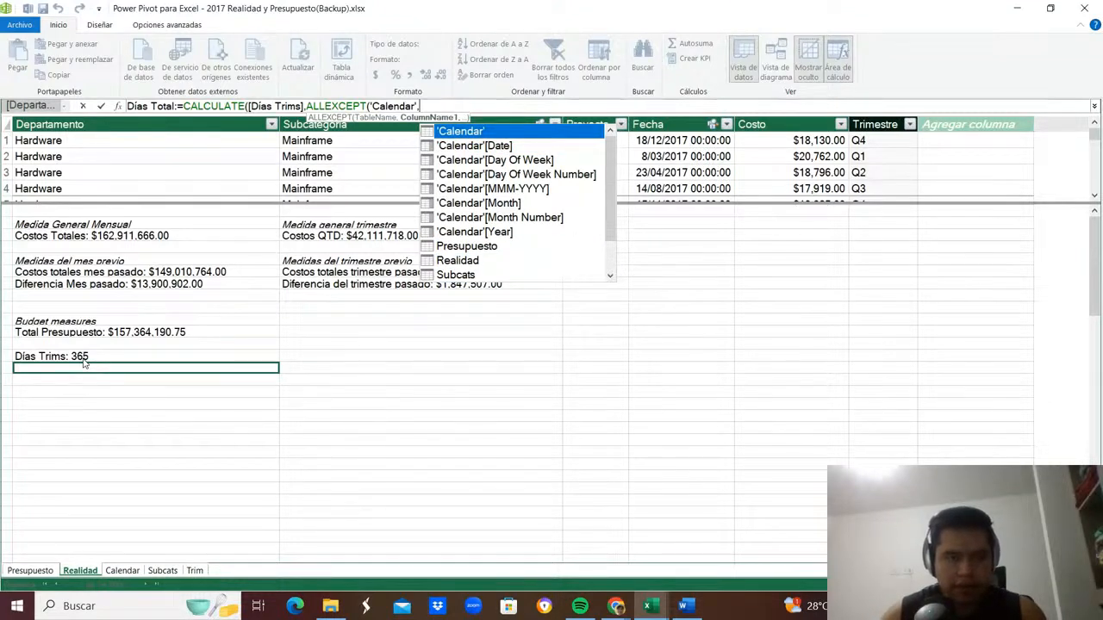
key(Escape)
key(Escape)
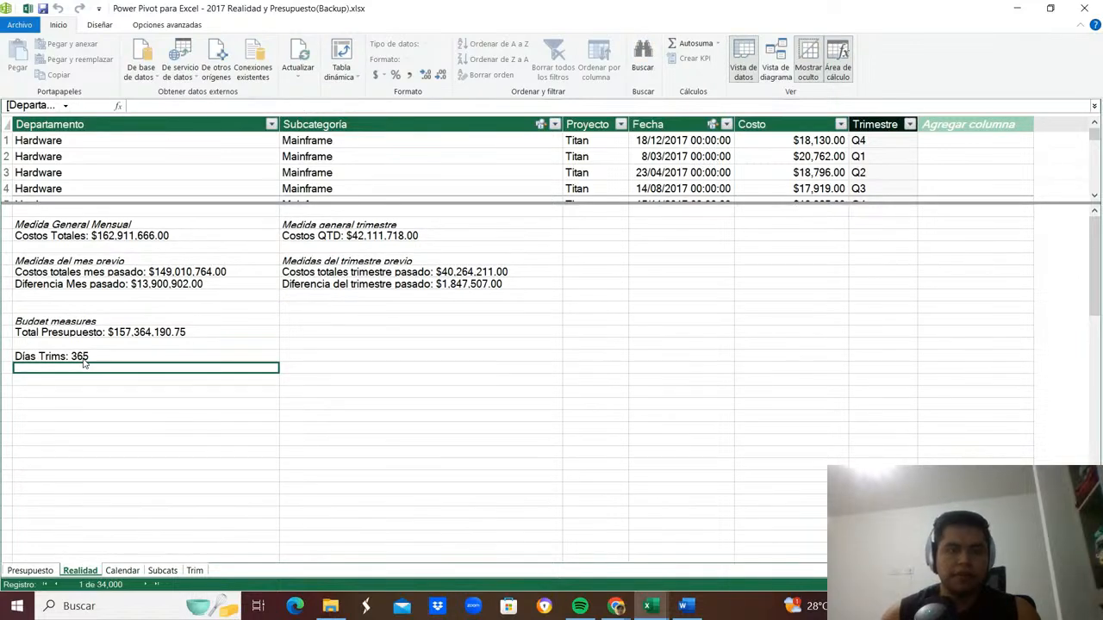
Review the columns of the Calendar, Presupuesto, Realidad, Trim and Subcats tables, checking which ones hold the quarter.
click(121, 570)
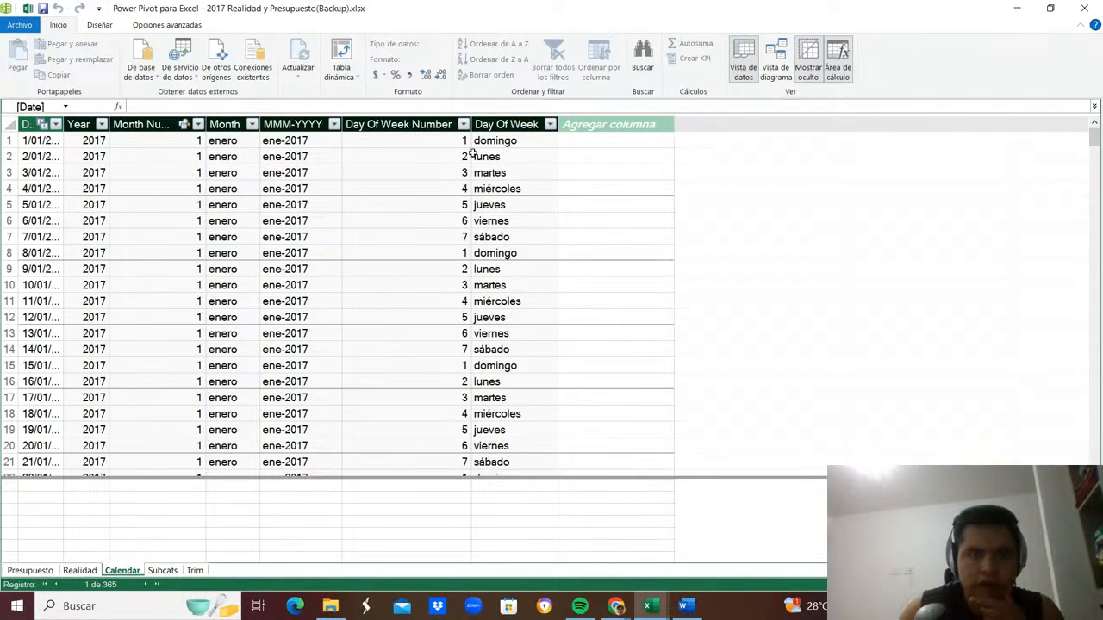
click(591, 172)
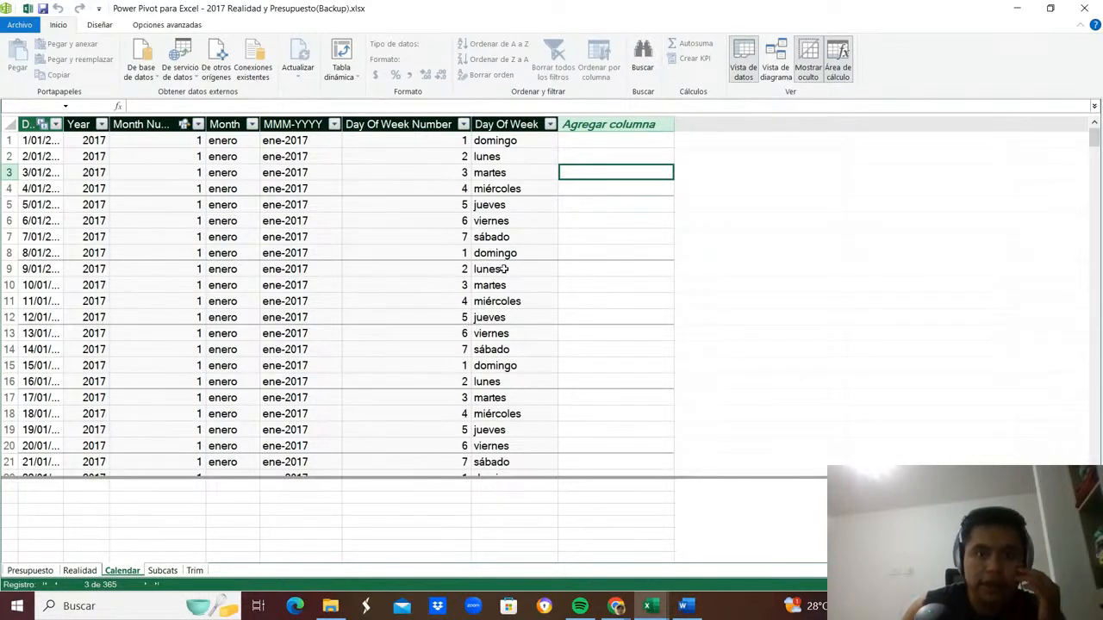
click(33, 570)
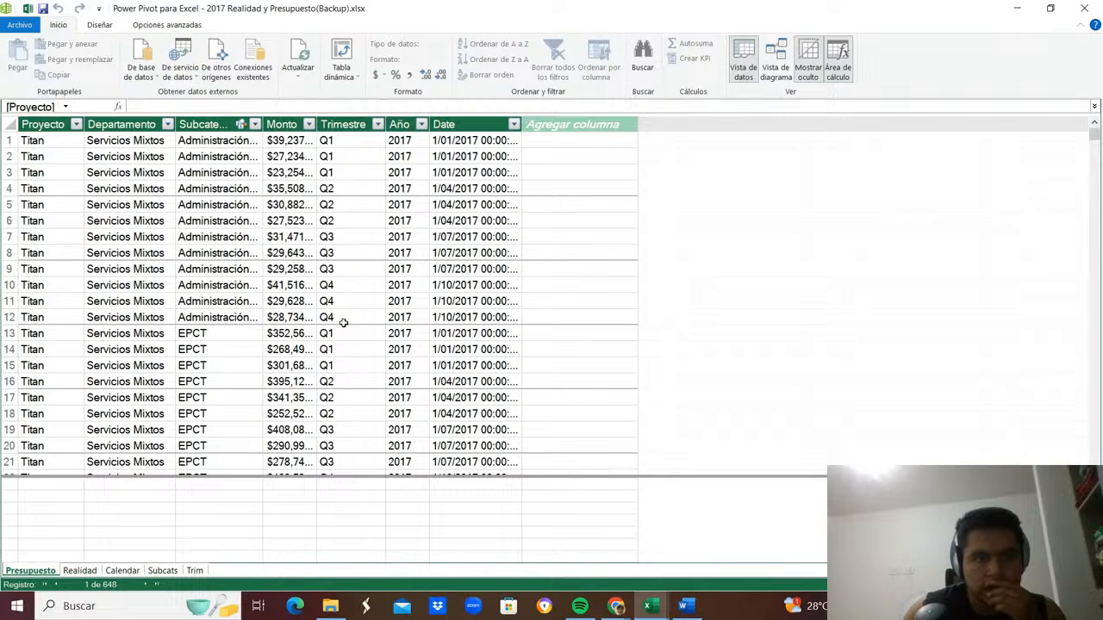
click(81, 572)
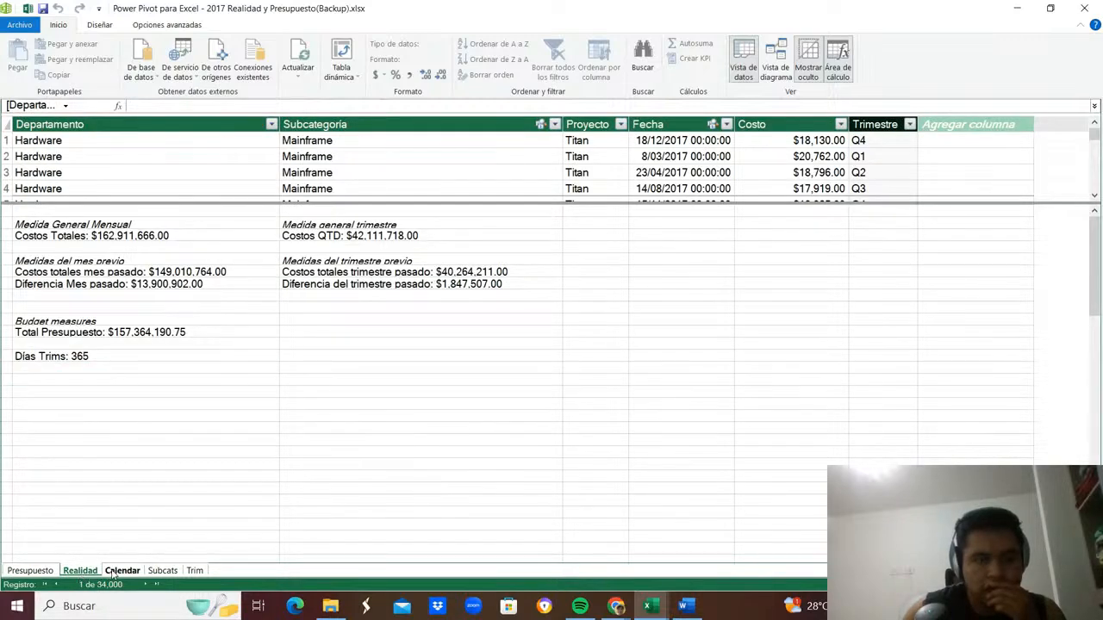
click(114, 571)
click(195, 572)
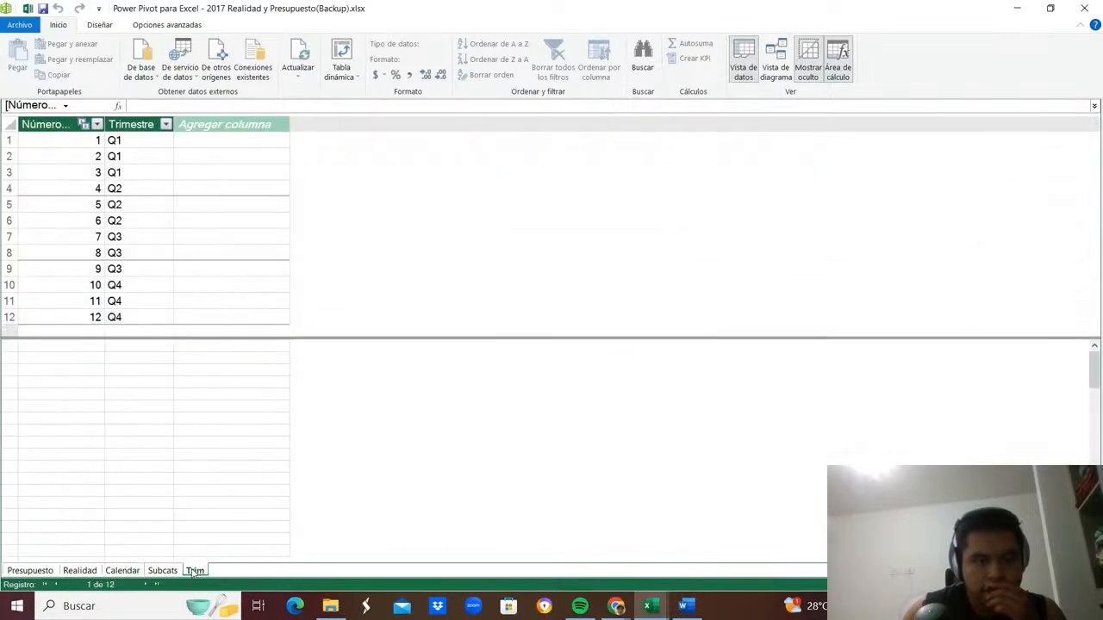
click(161, 570)
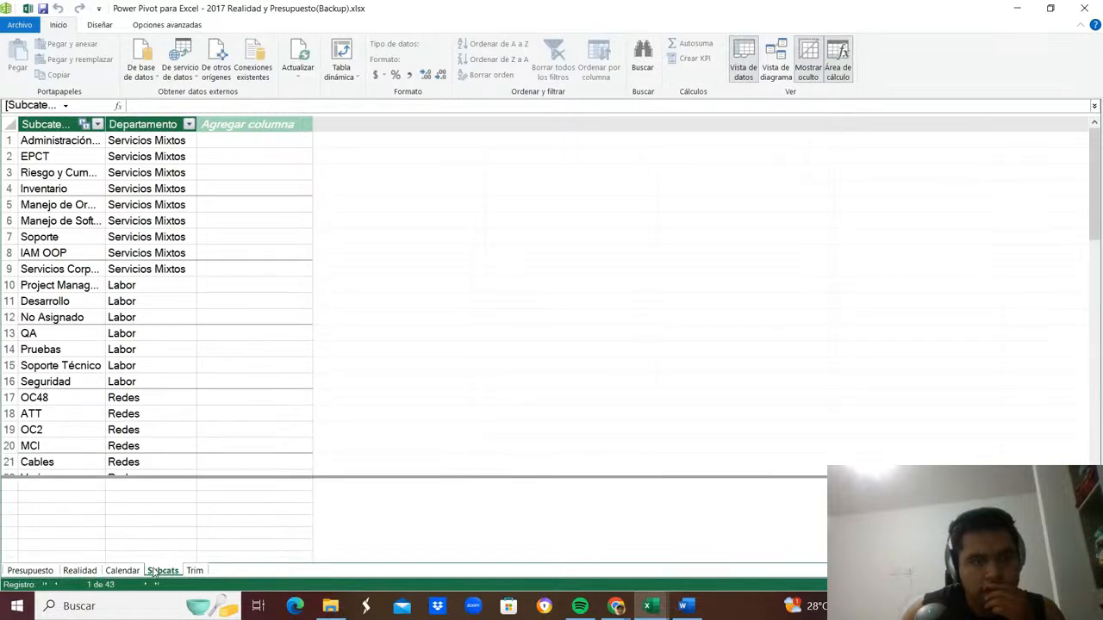
Add a new column named Trimestre at the end of the Calendar table.
click(129, 572)
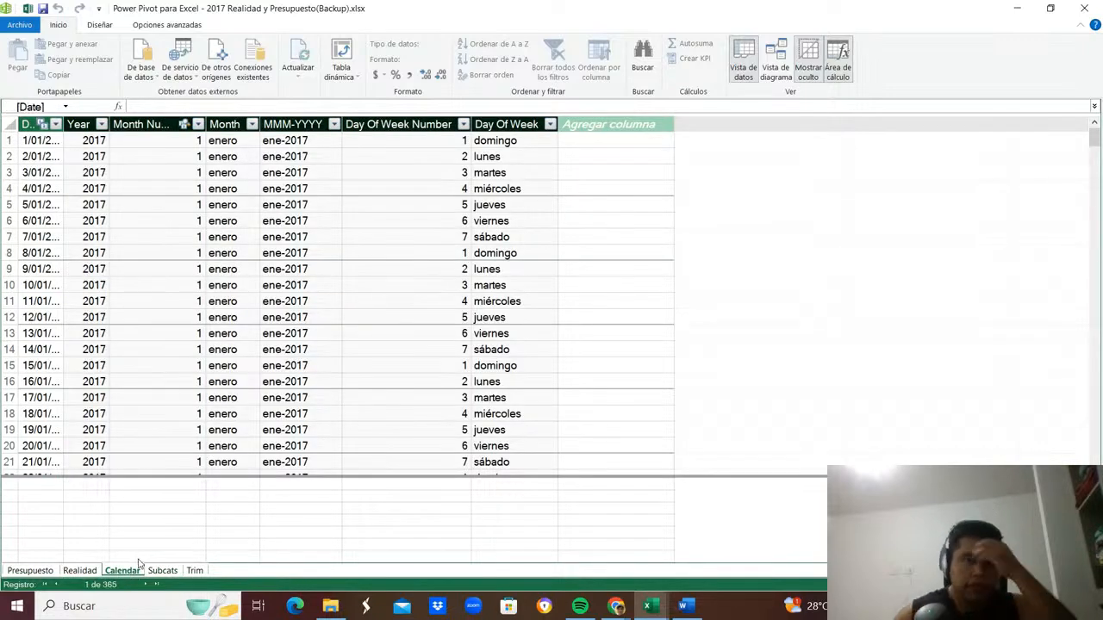
click(600, 130)
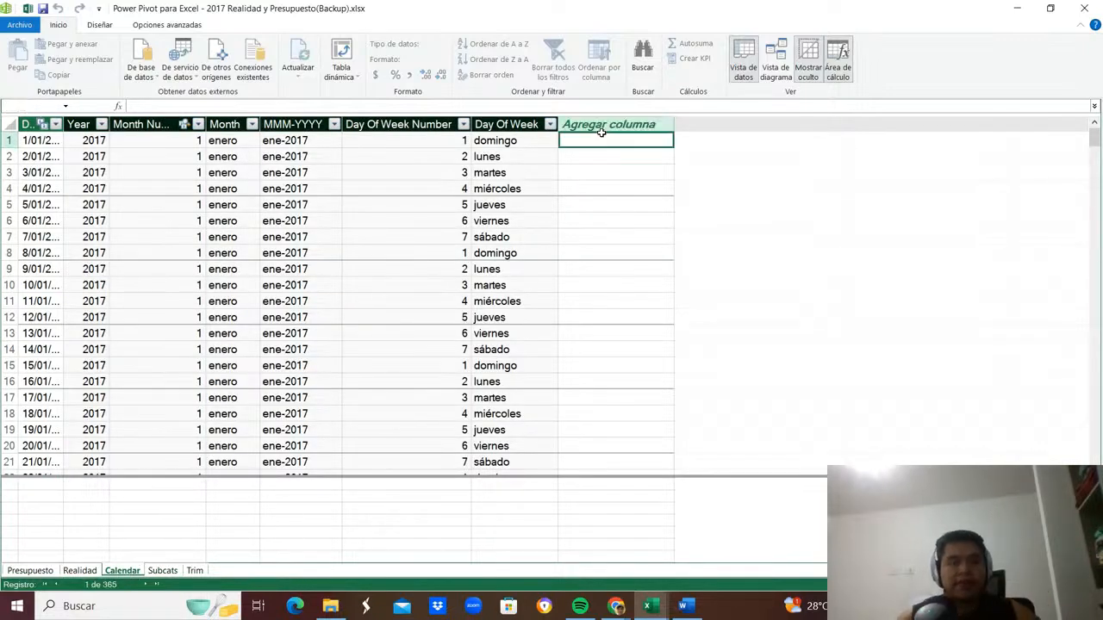
double_click(606, 127)
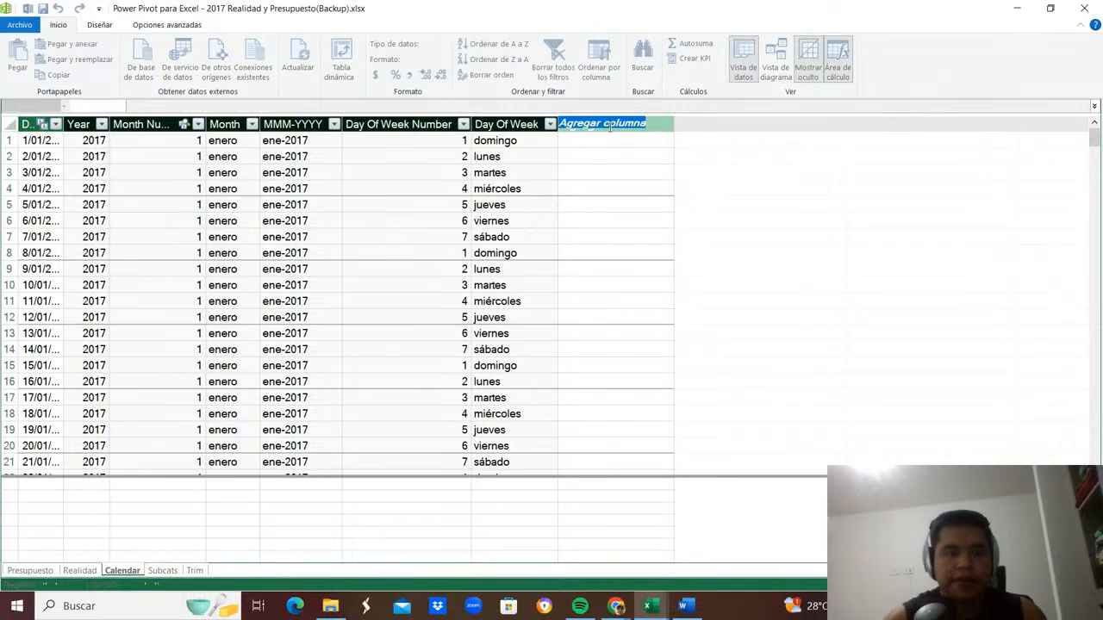
text(Trimestre)
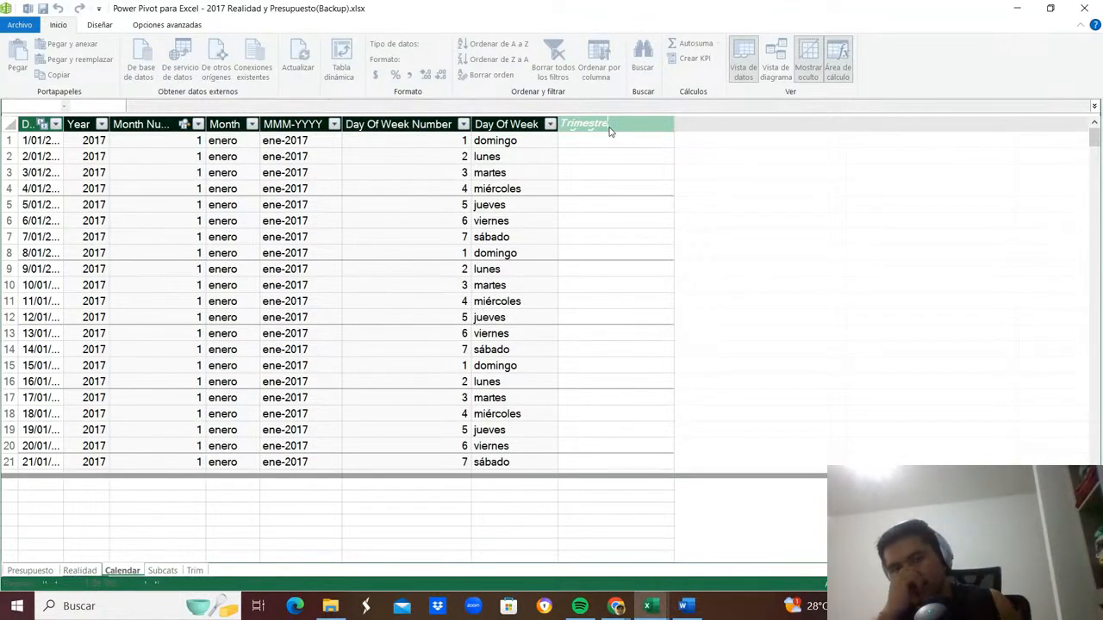
key(Return)
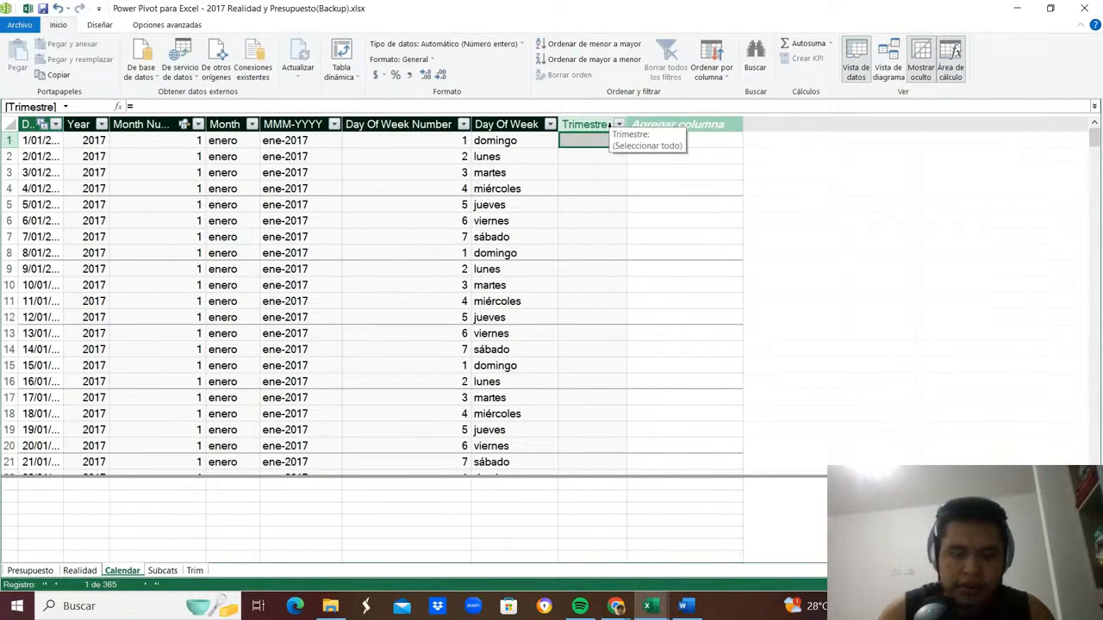
Fill the Calendar table's Trimestre column with the formula =RELATED('Trim'[Trimestre]).
text(rela)
key(Tab)
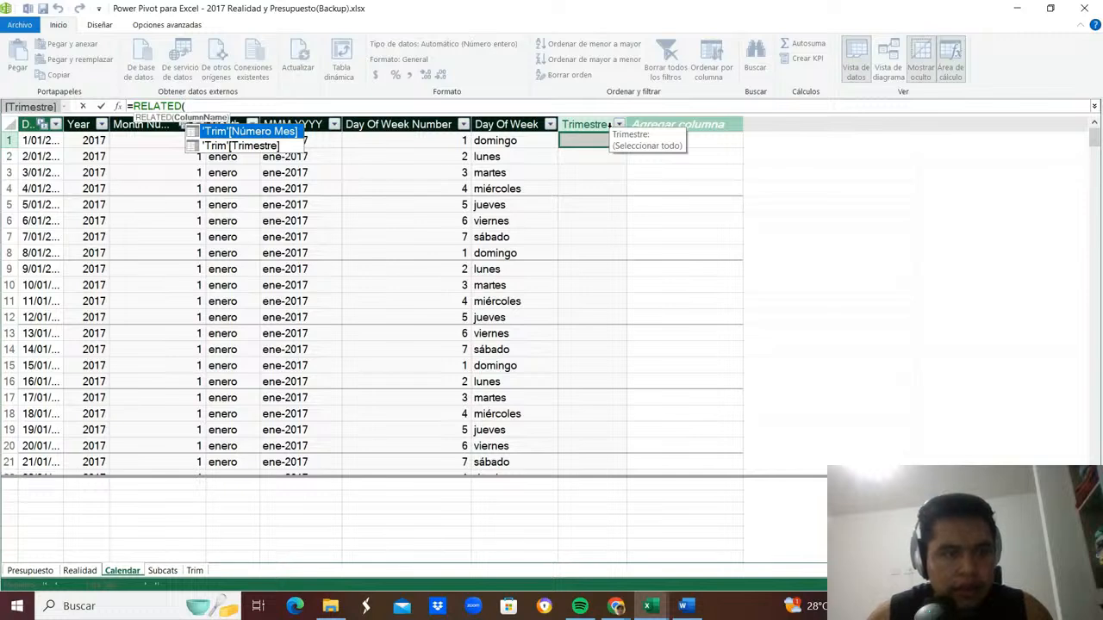
key(Down)
key(Tab)
text())
key(Return)
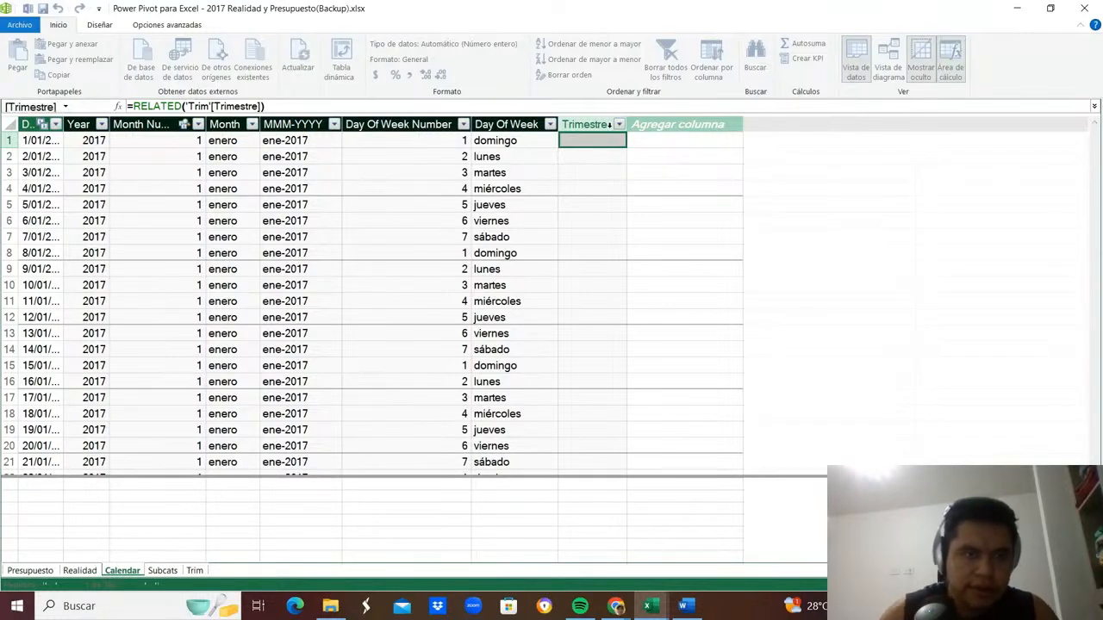
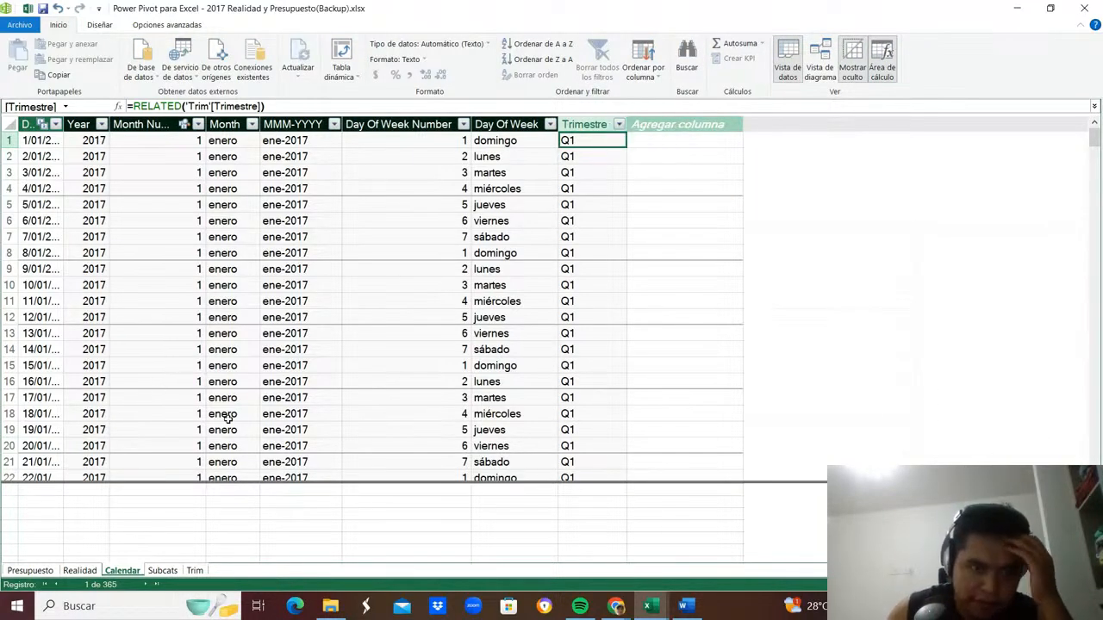
Examine the Trimestre and Año columns in the Presupuesto table and the Trimestre column's formula in the Realidad table.
click(31, 570)
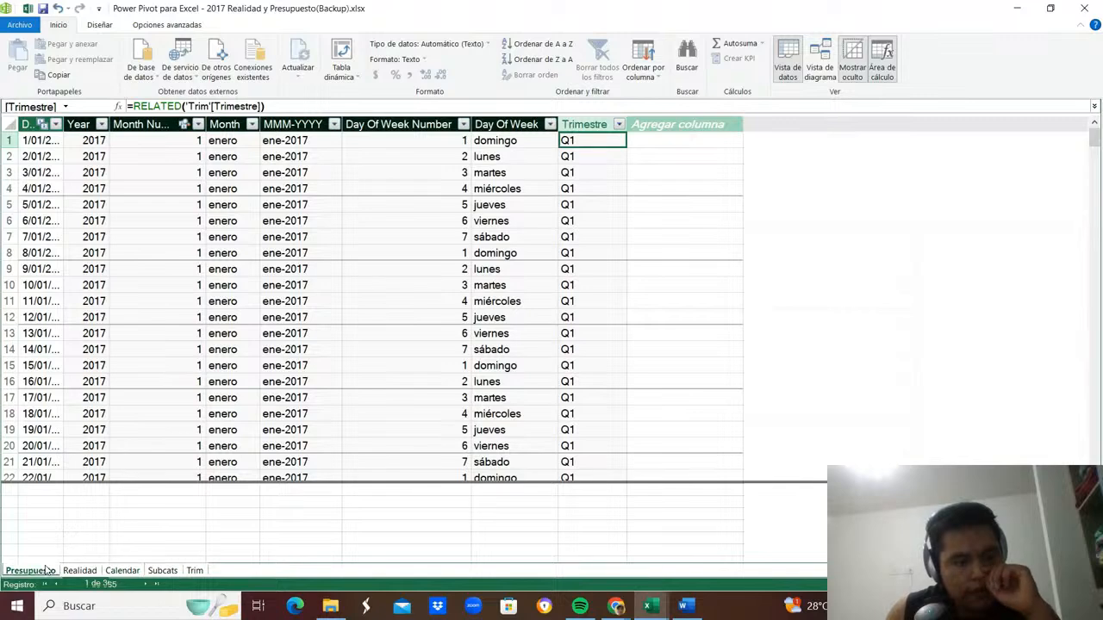
click(341, 238)
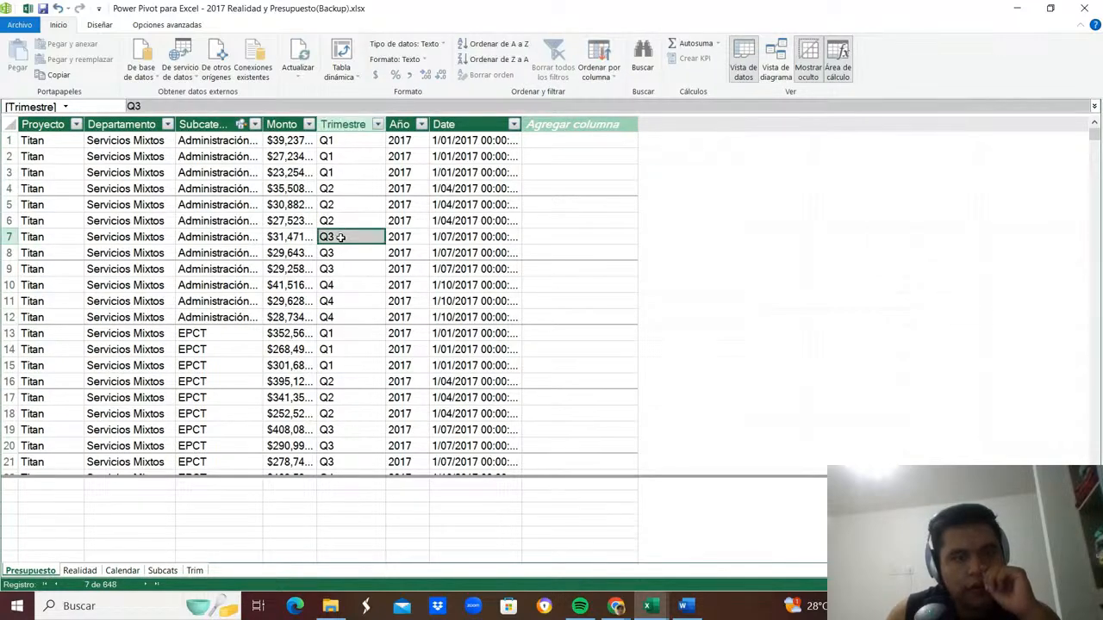
click(343, 188)
click(406, 185)
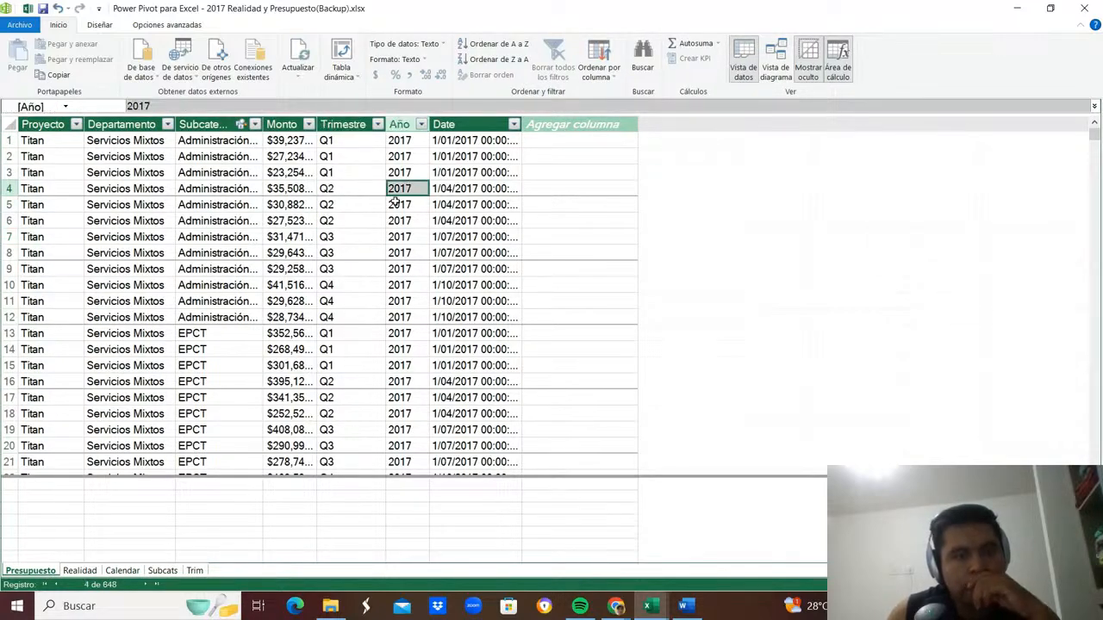
click(79, 570)
click(872, 143)
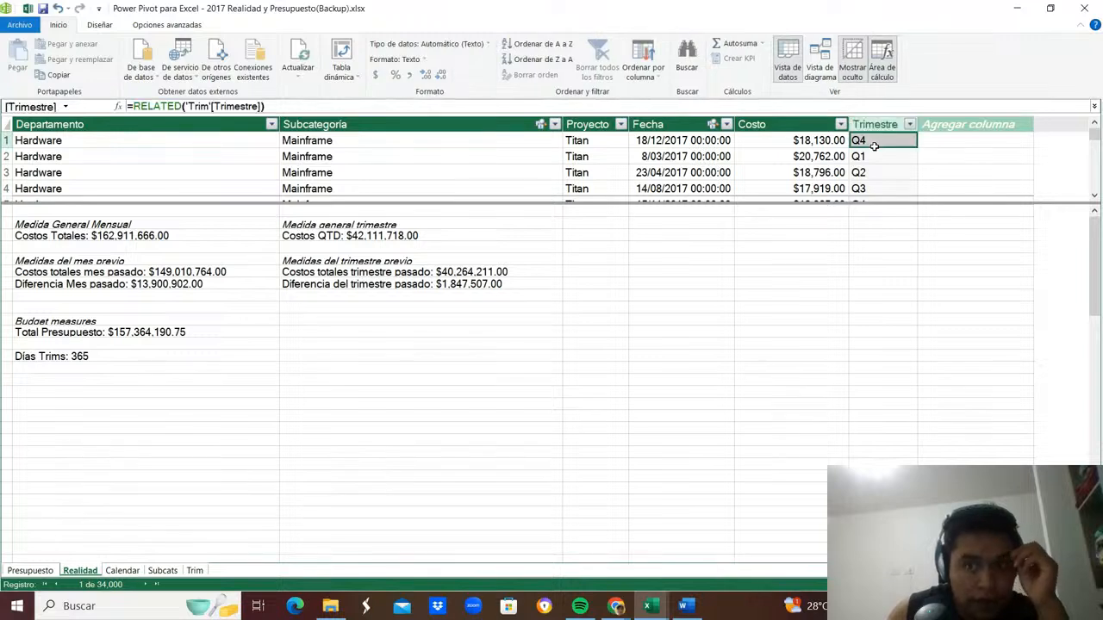
click(870, 159)
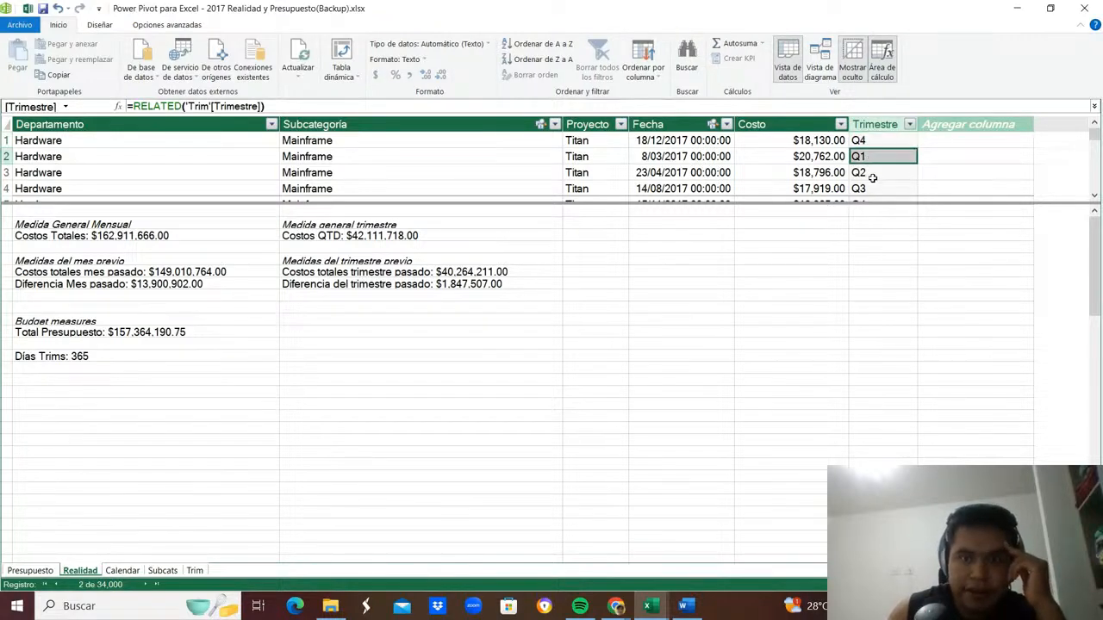
Delete the Trimestre column from the Realidad table.
click(871, 177)
click(869, 197)
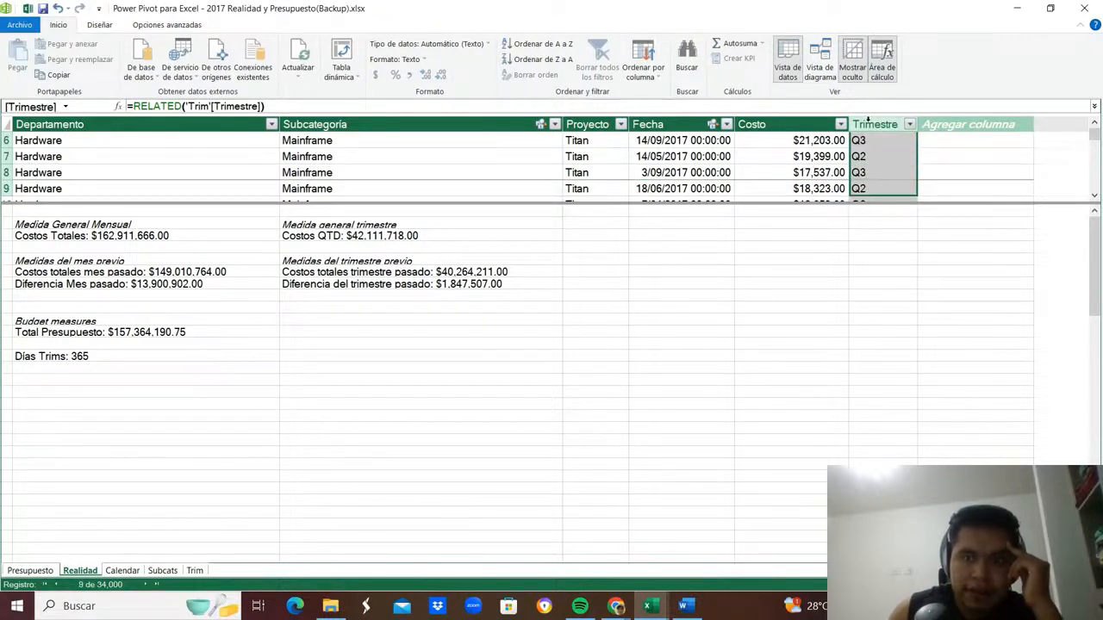
right_click(868, 121)
click(892, 176)
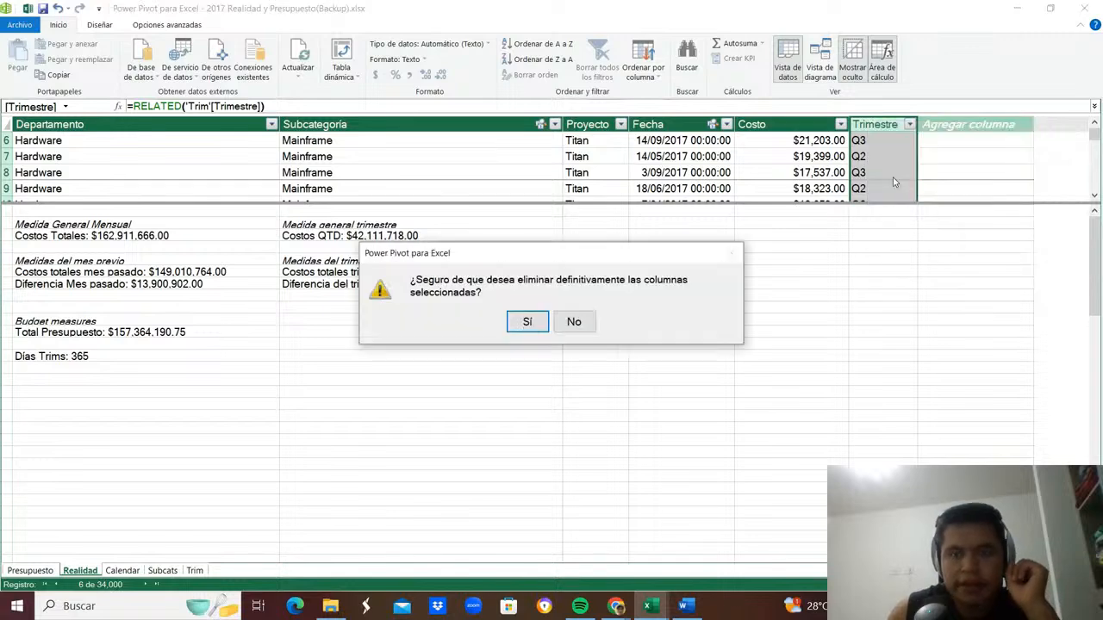
click(526, 322)
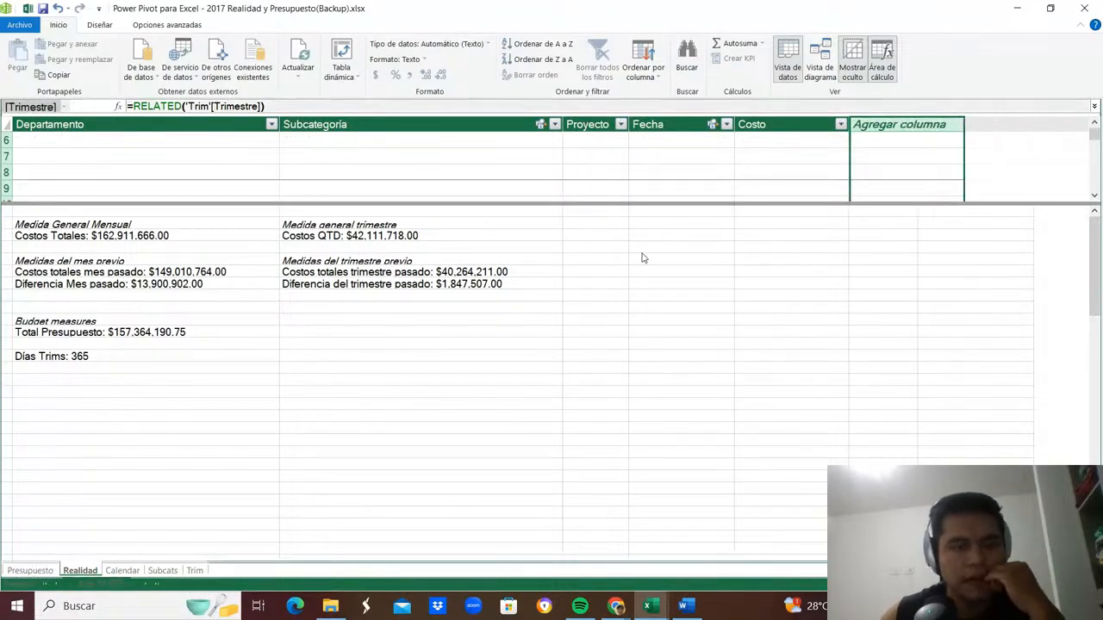
click(423, 320)
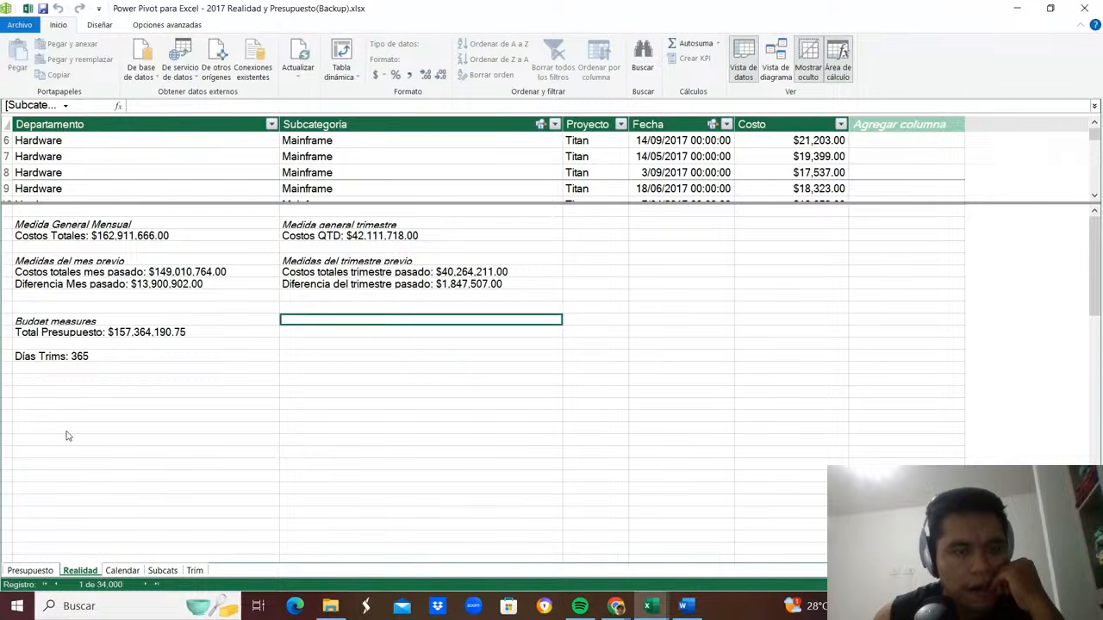
Start a measure named Días Total directly below Días Trims, using CALCULATE with [Días Trims] as its expression.
click(80, 356)
click(87, 369)
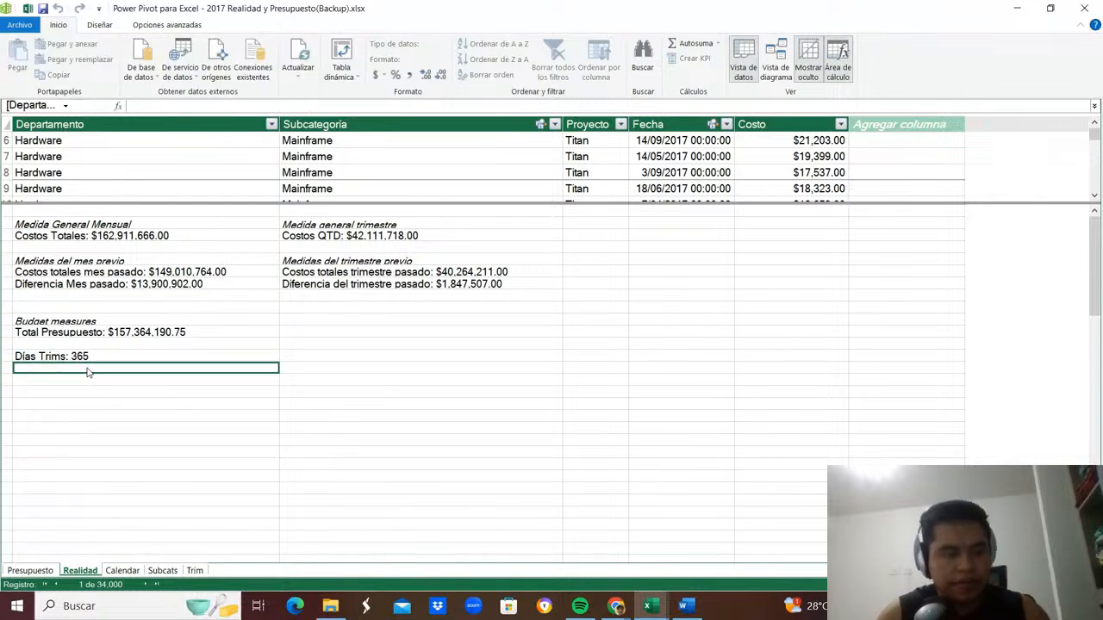
text(Días Total)
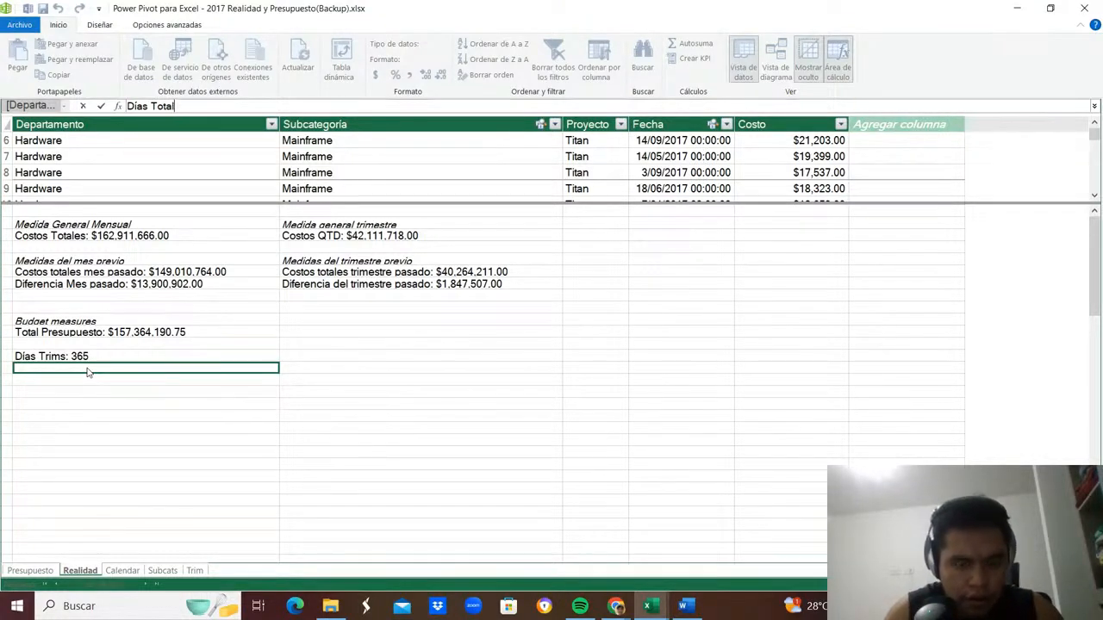
text(:=)
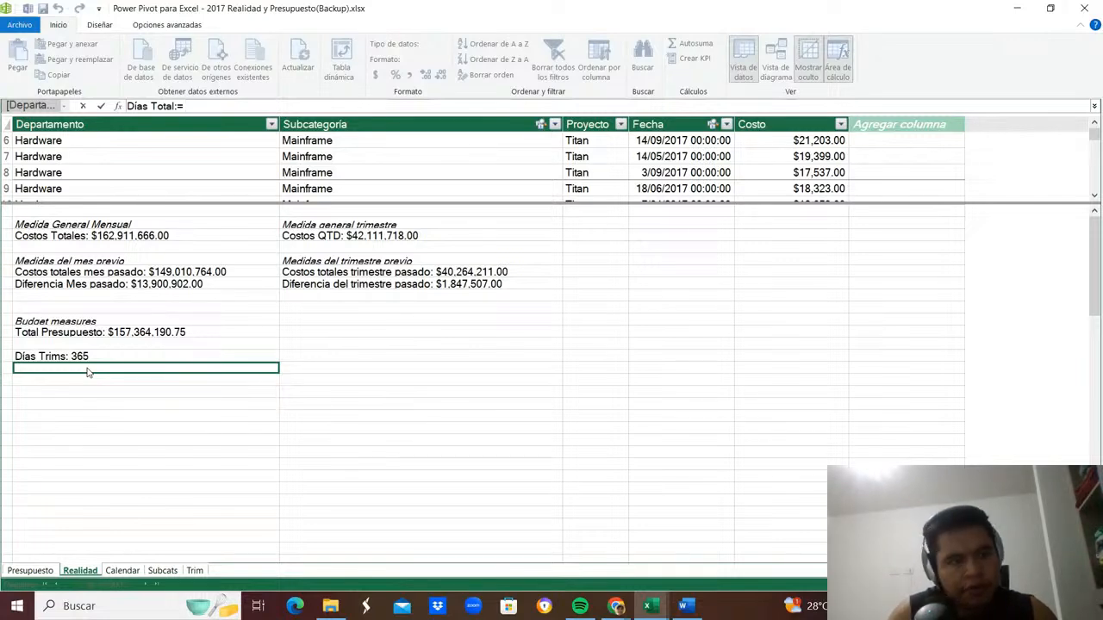
text(cal)
key(Tab)
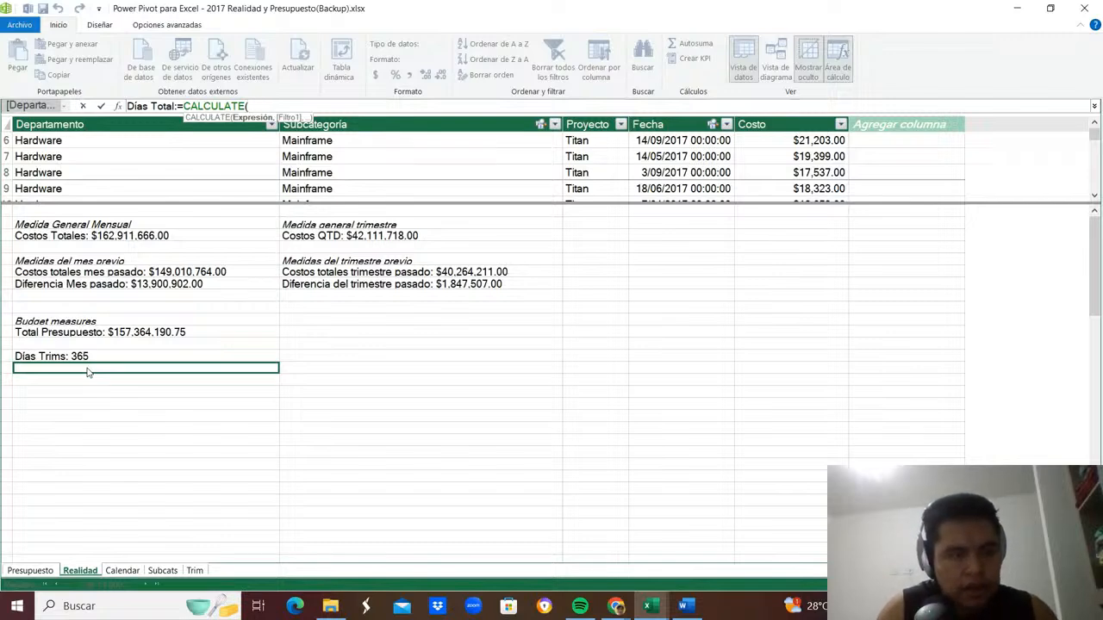
text(trims)
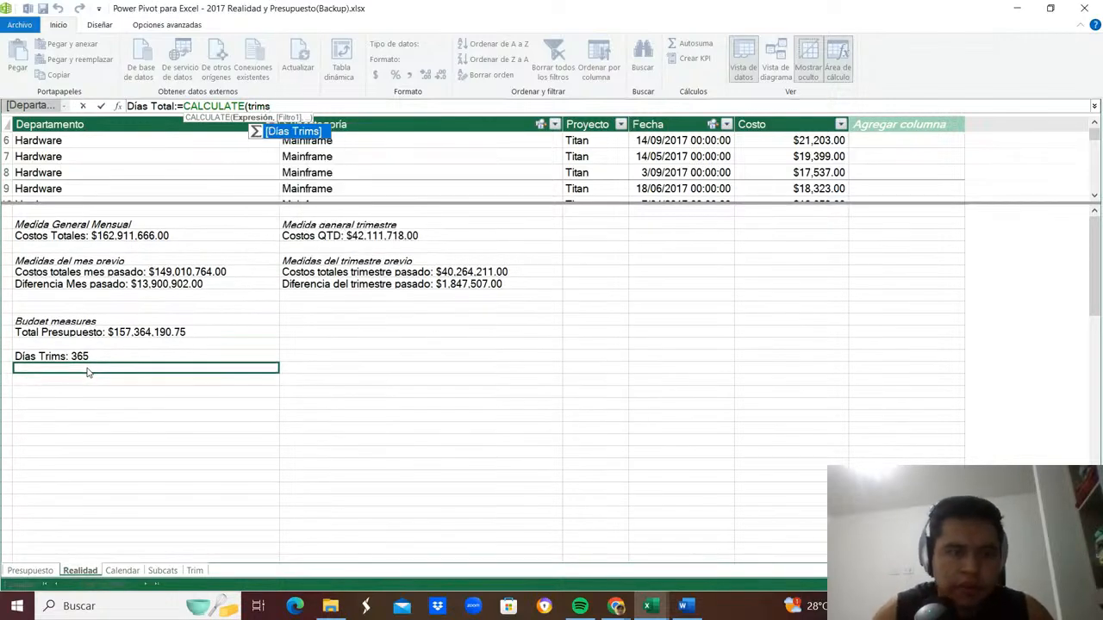
key(Tab)
text(,)
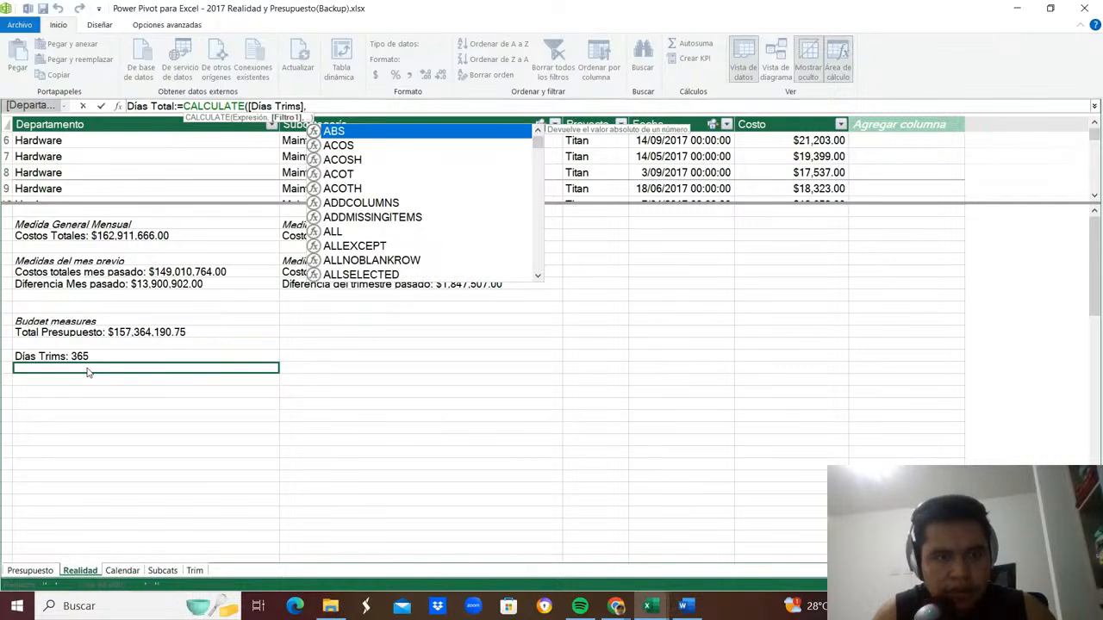
Complete the Días Total measure with the filter ALLEXCEPT('Calendar','Calendar'[Trimestre]).
text(allex)
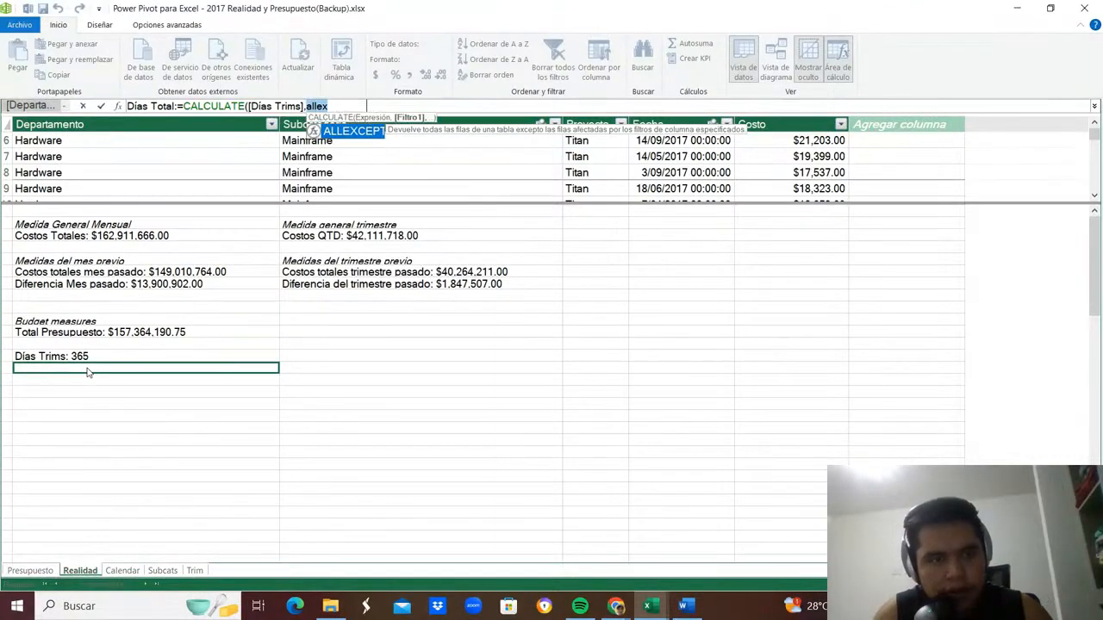
key(Tab)
key(Tab)
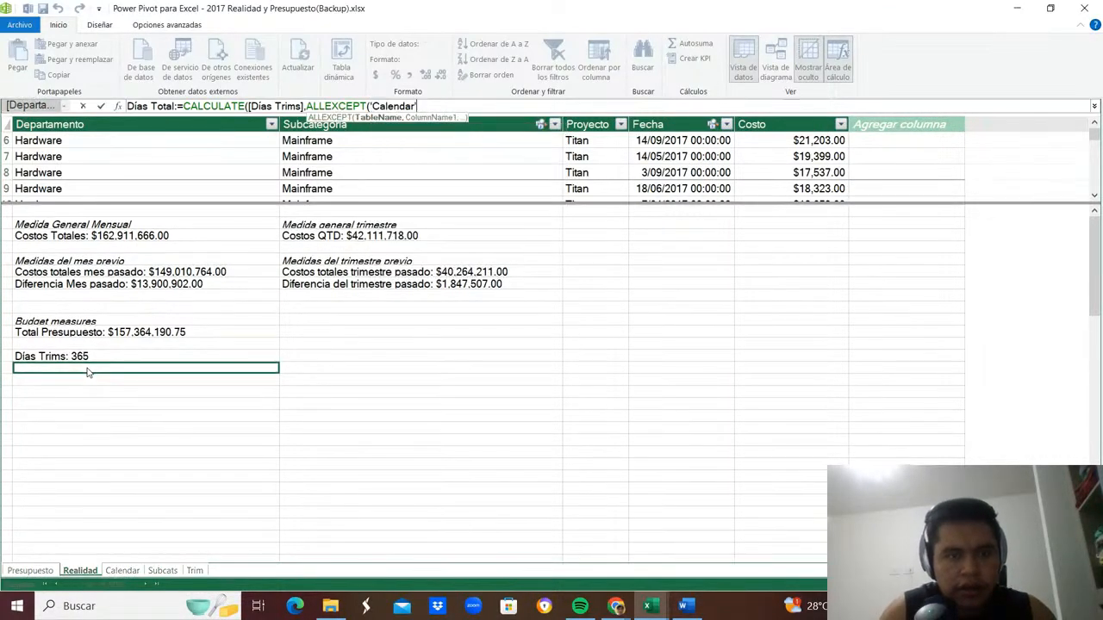
text(,cal)
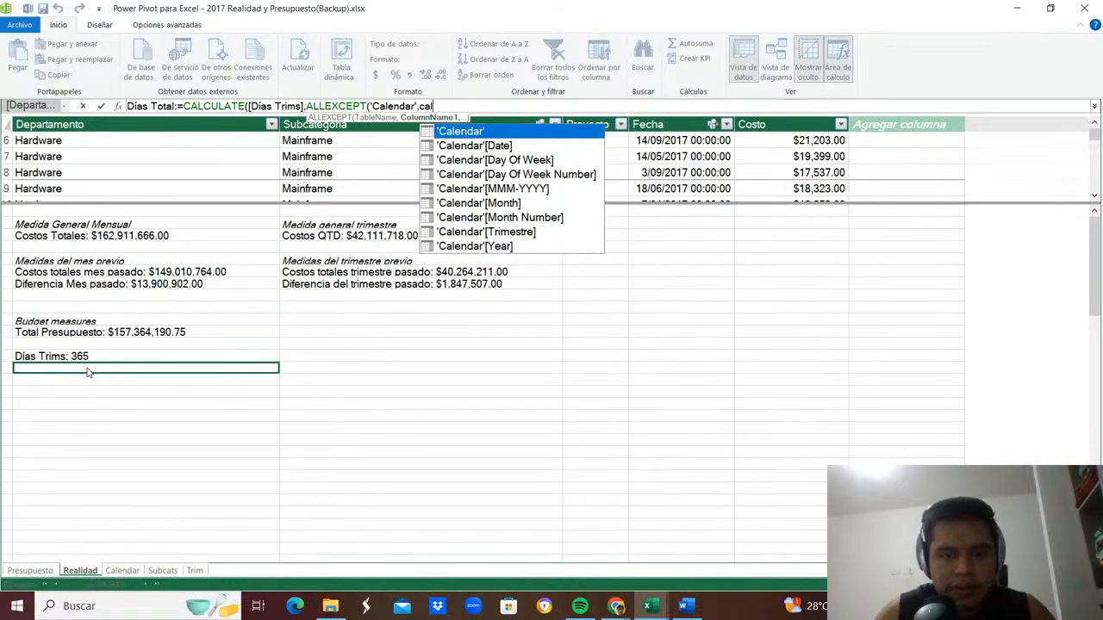
key(Down)
key(Down)
key(Down)
key(Down)
key(Down)
key(Down)
key(Down)
key(Tab)
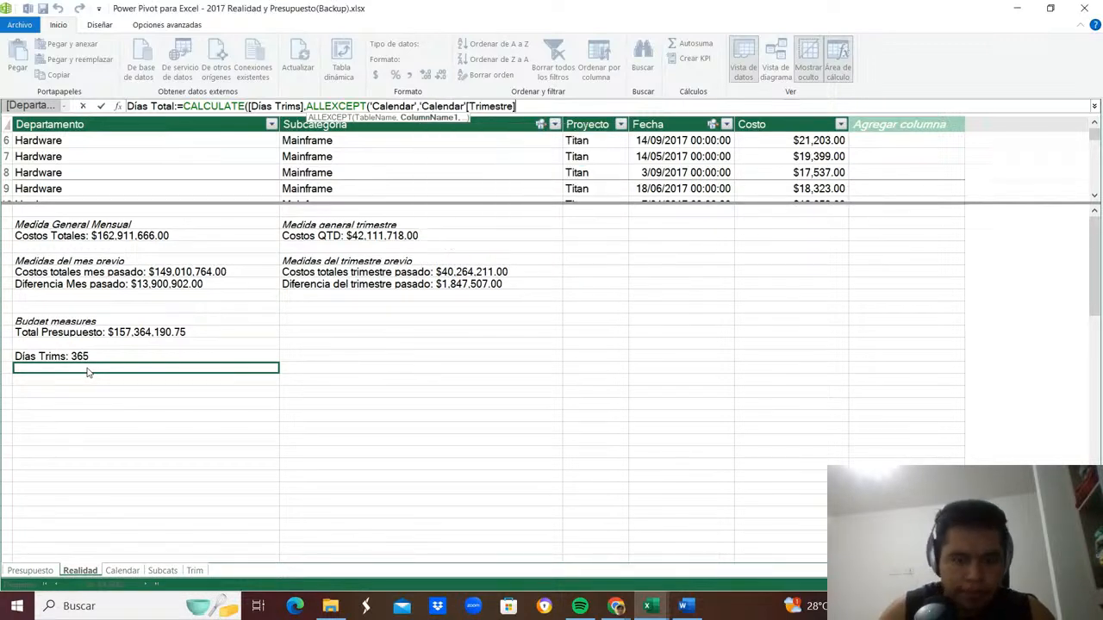
text())
key(Return)
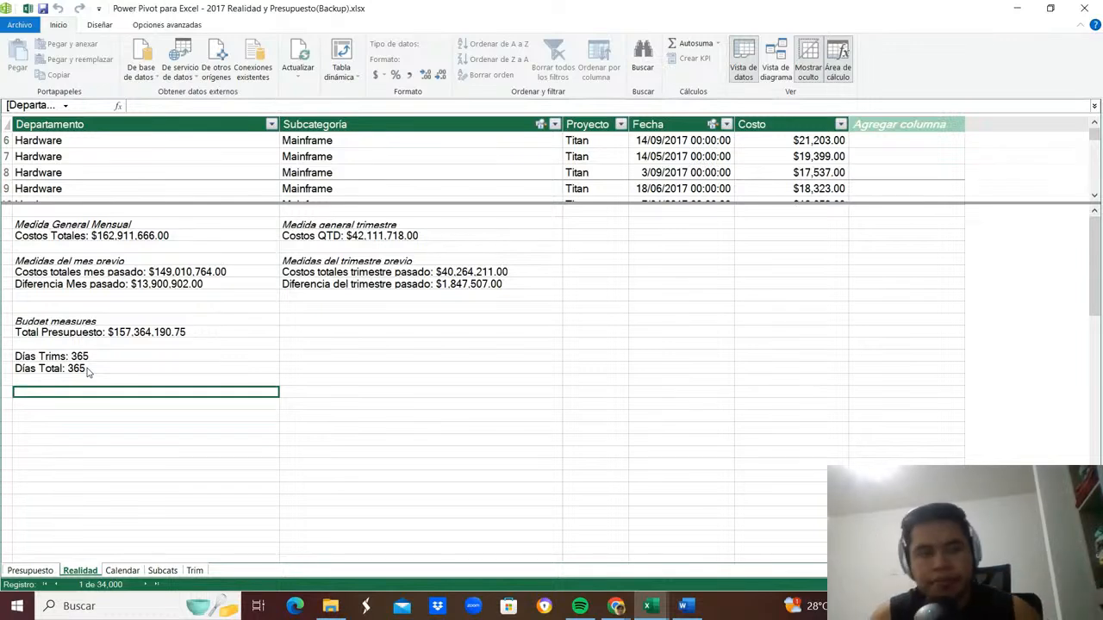
Start a new measure named TTL Presupuesto, leaving one blank row below Días Total.
text(tt)
key(BackSpace)
key(BackSpace)
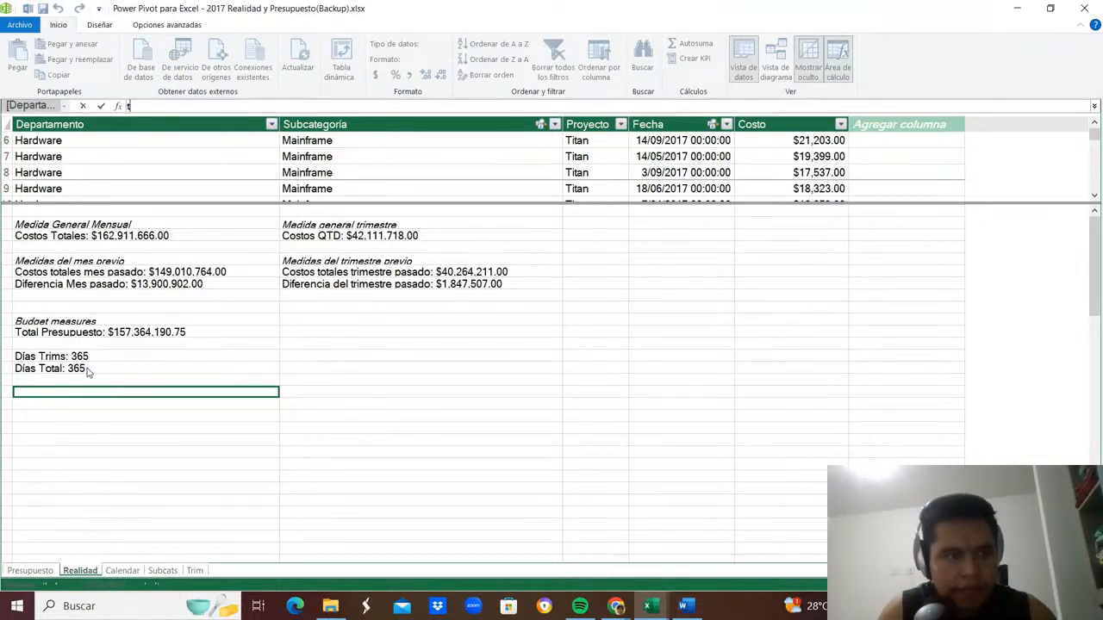
text(TTL Pres)
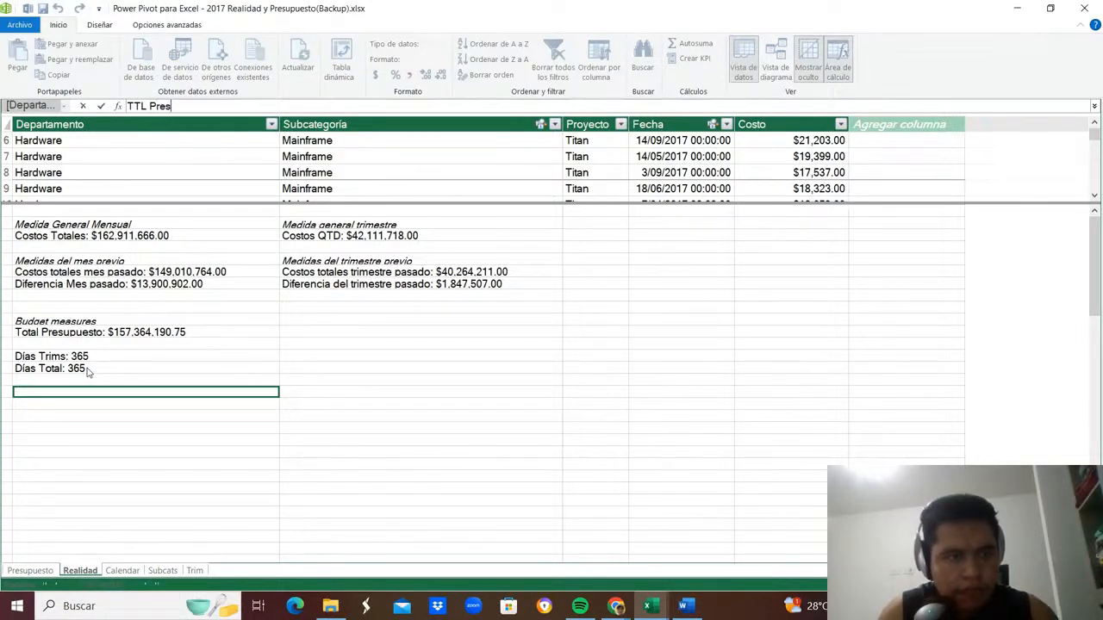
text(upuesto:=)
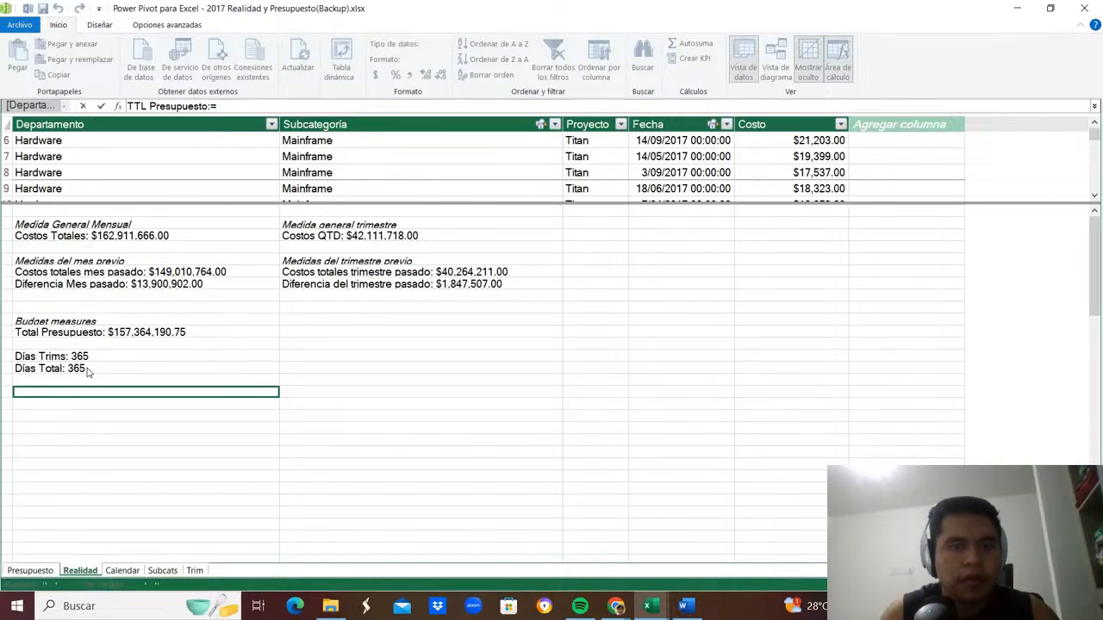
text(c)
key(BackSpace)
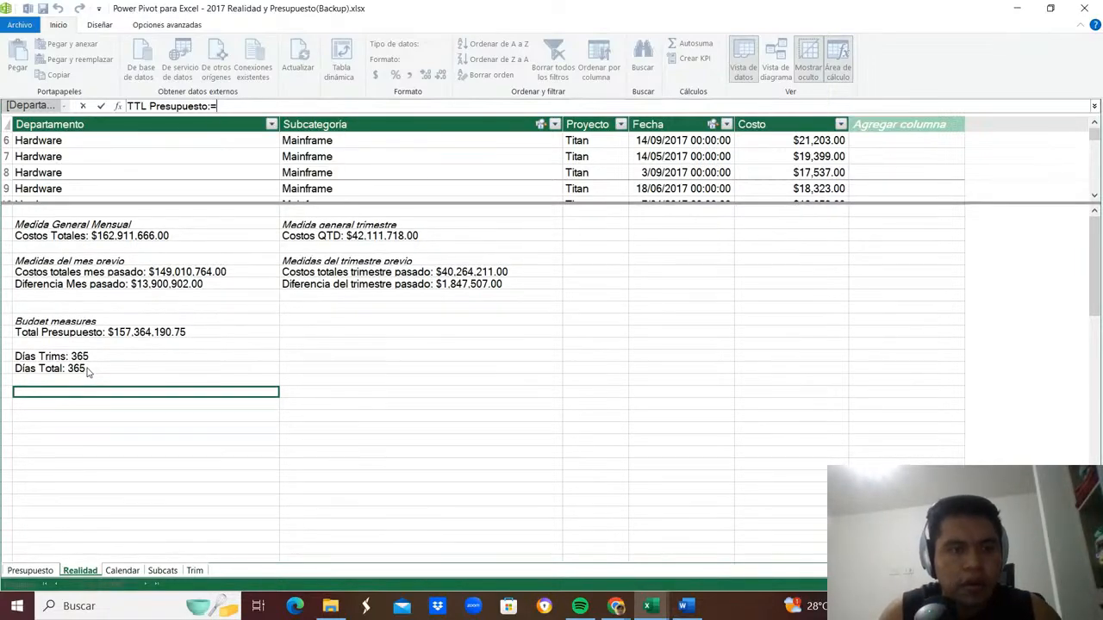
Begin the TTL Presupuesto formula with SUMX iterating over VALUES('Calendar'[Trimestre]).
text(sumx()
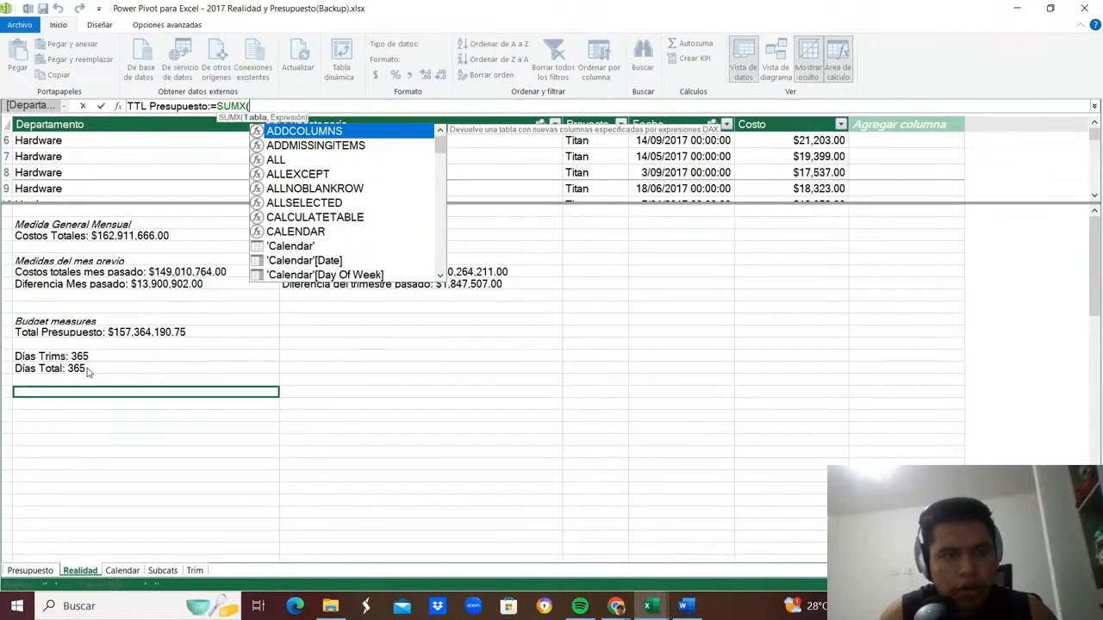
text(avlues)
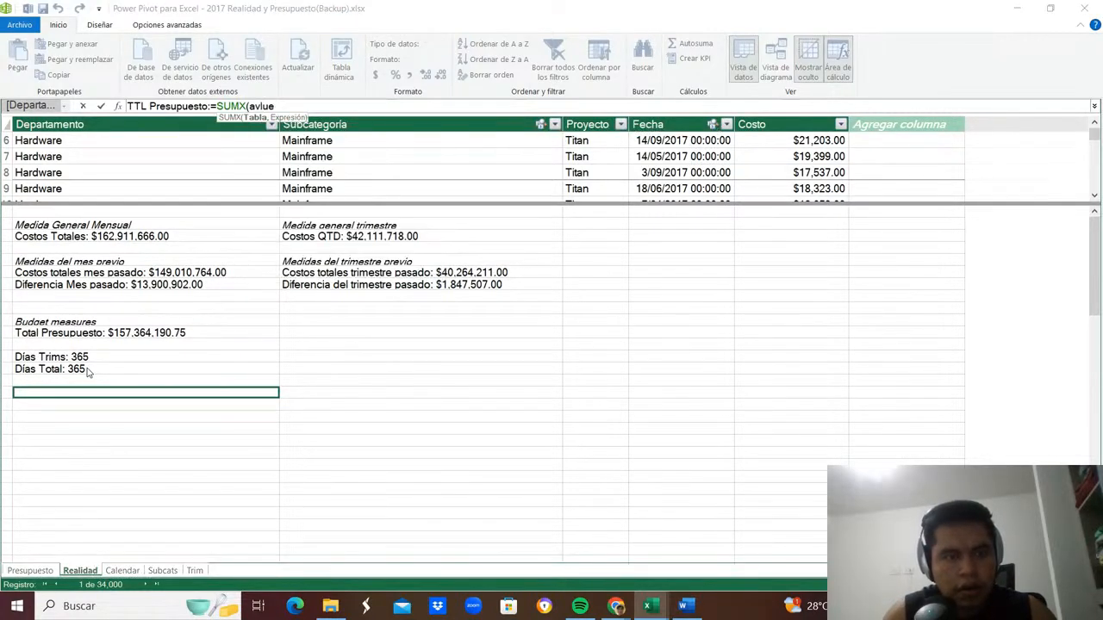
key(BackSpace)
key(BackSpace)
key(BackSpace)
key(BackSpace)
key(BackSpace)
key(BackSpace)
text(v)
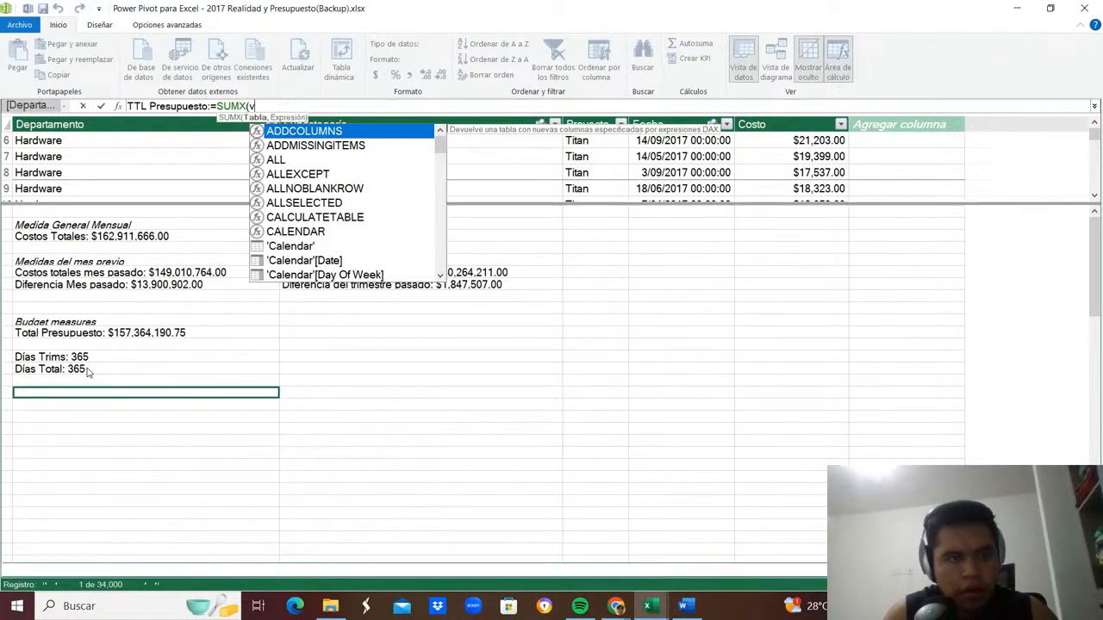
text(alues()
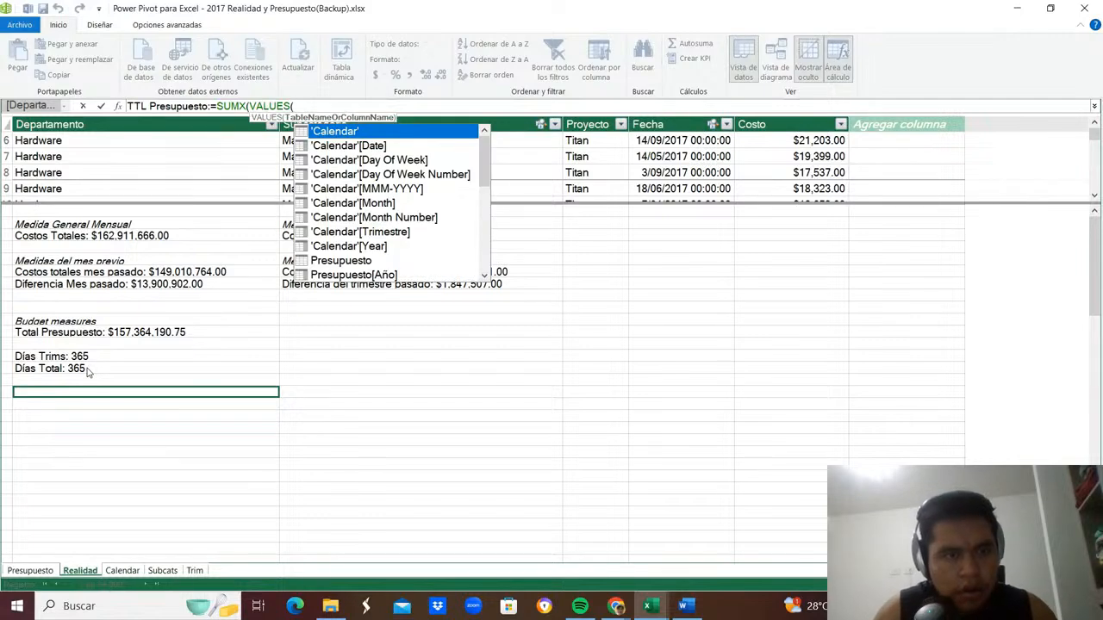
key(Down)
key(Down)
key(Down)
key(Down)
key(Down)
key(Down)
key(Down)
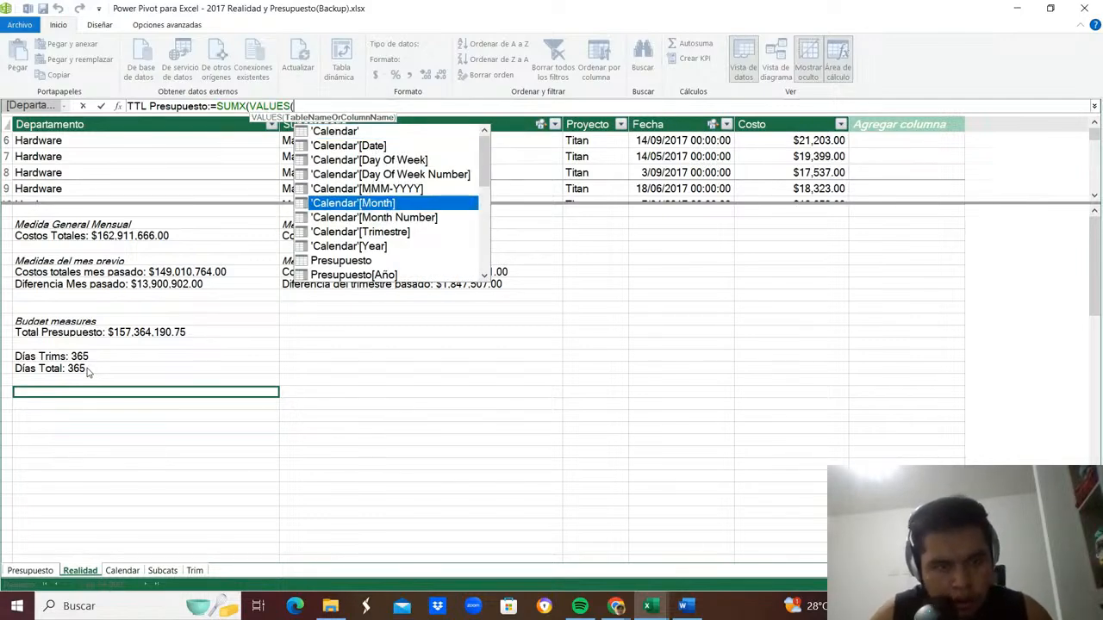
key(Tab)
text(),)
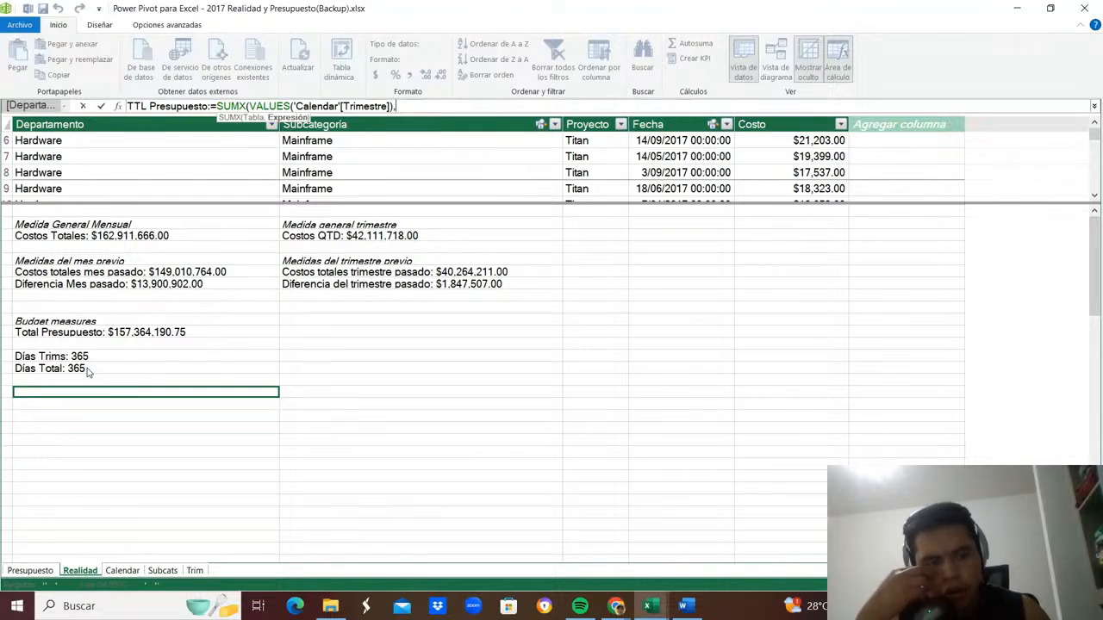
Enter [Días Trims]/[Días Total] as the SUMX expression, followed by a multiplication sign.
text(trim)
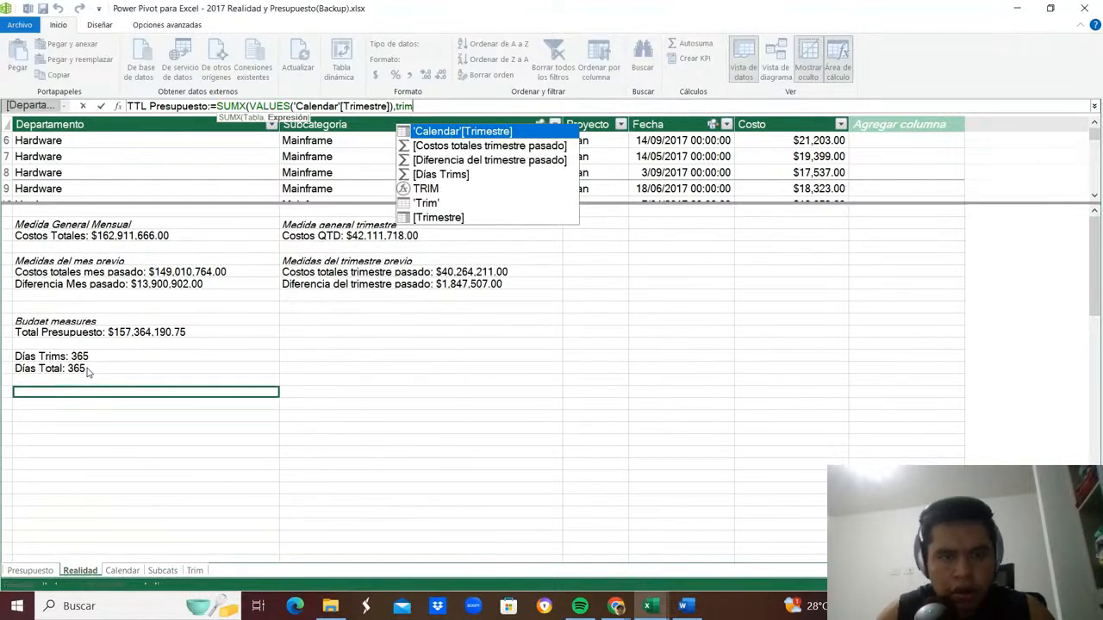
key(Down)
key(Down)
key(Down)
key(Tab)
text(/)
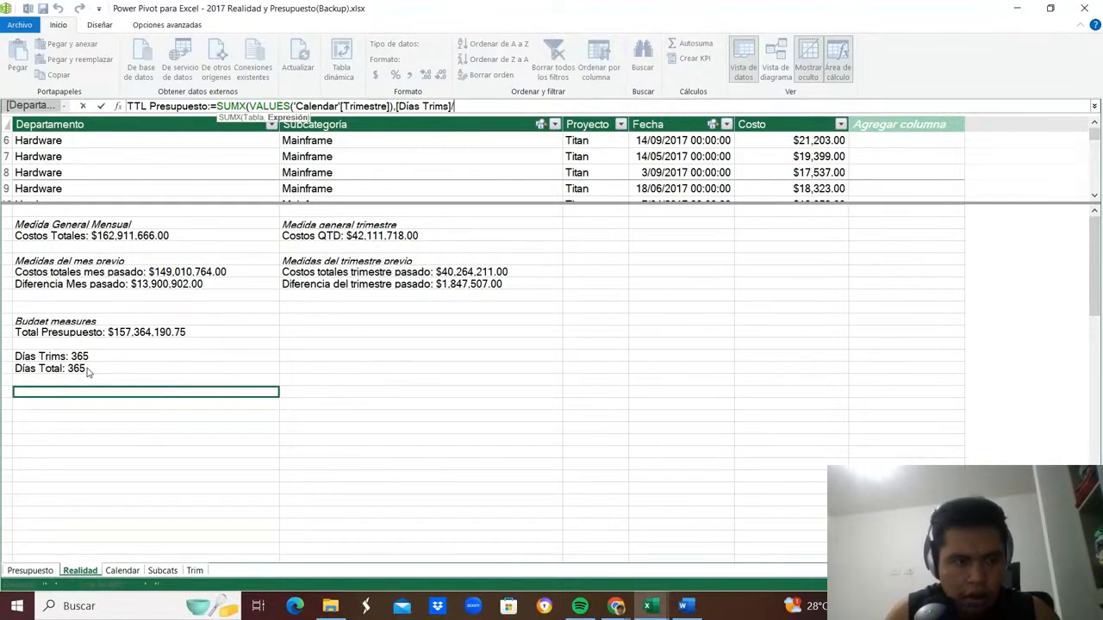
text(tot)
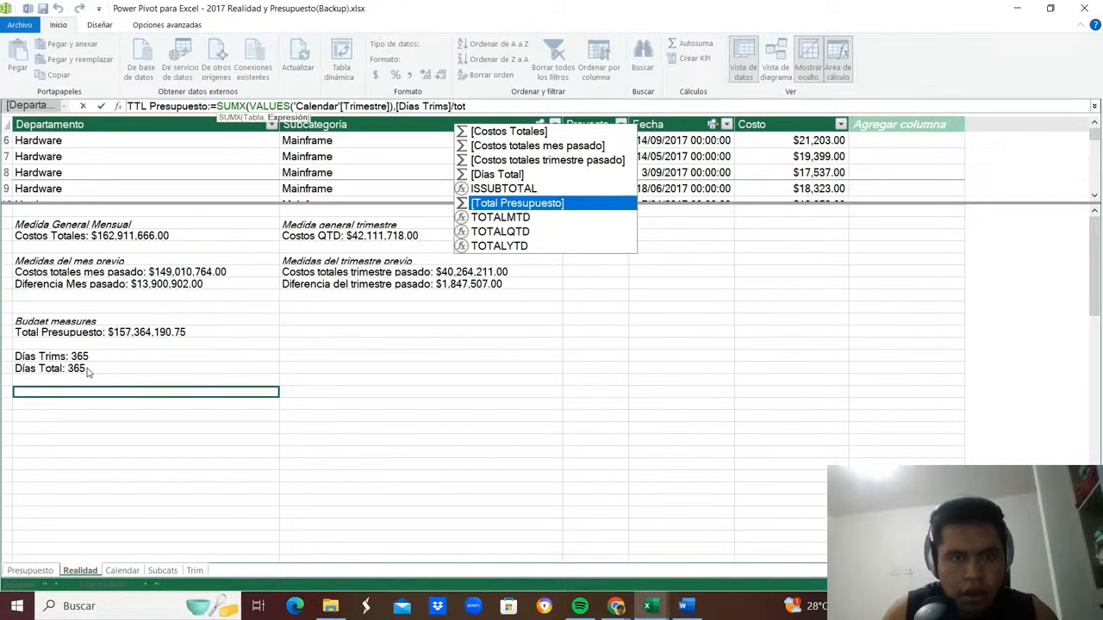
key(Up)
key(Up)
text(t)
key(Tab)
text(*c)
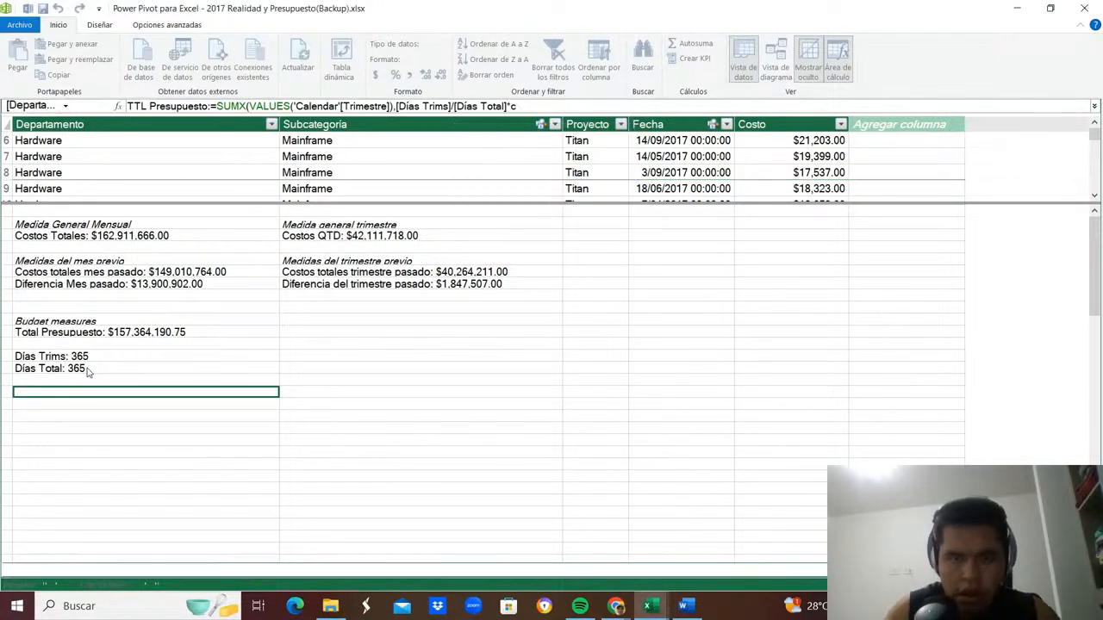
Continue the TTL Presupuesto formula with CALCULATE, using Presupuesto[Monto] as its expression.
text(alc)
key(Tab)
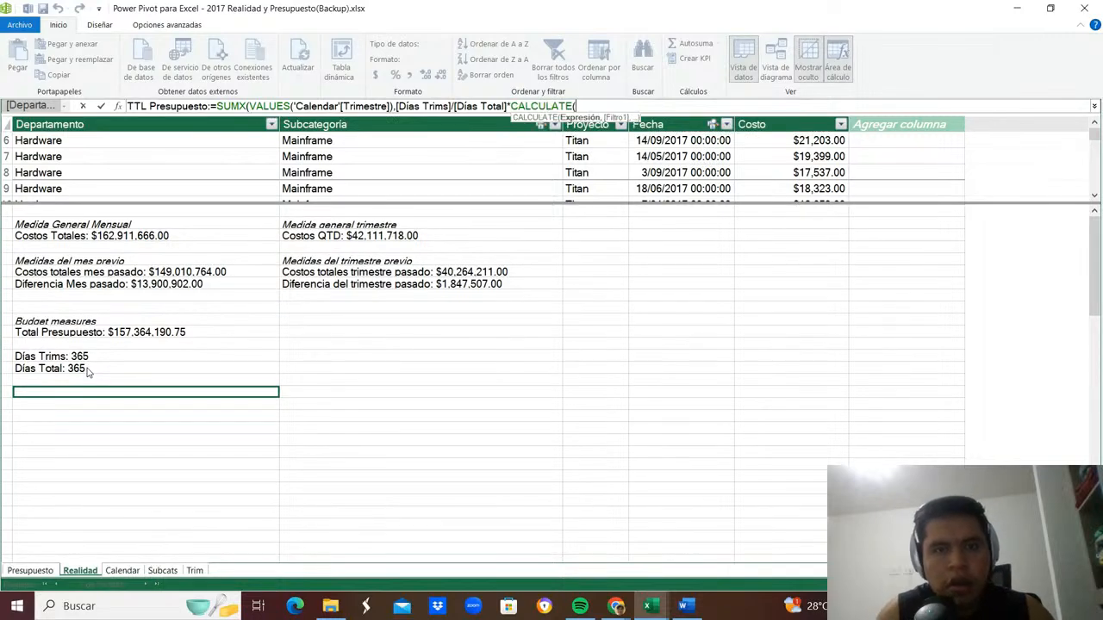
text(monto)
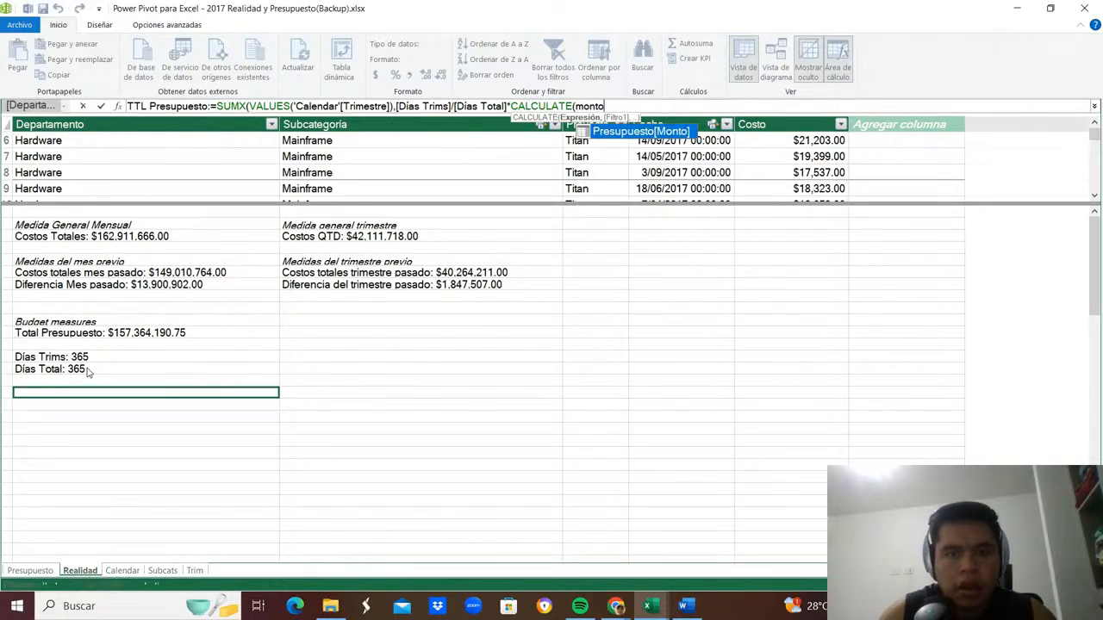
key(Tab)
text(,)
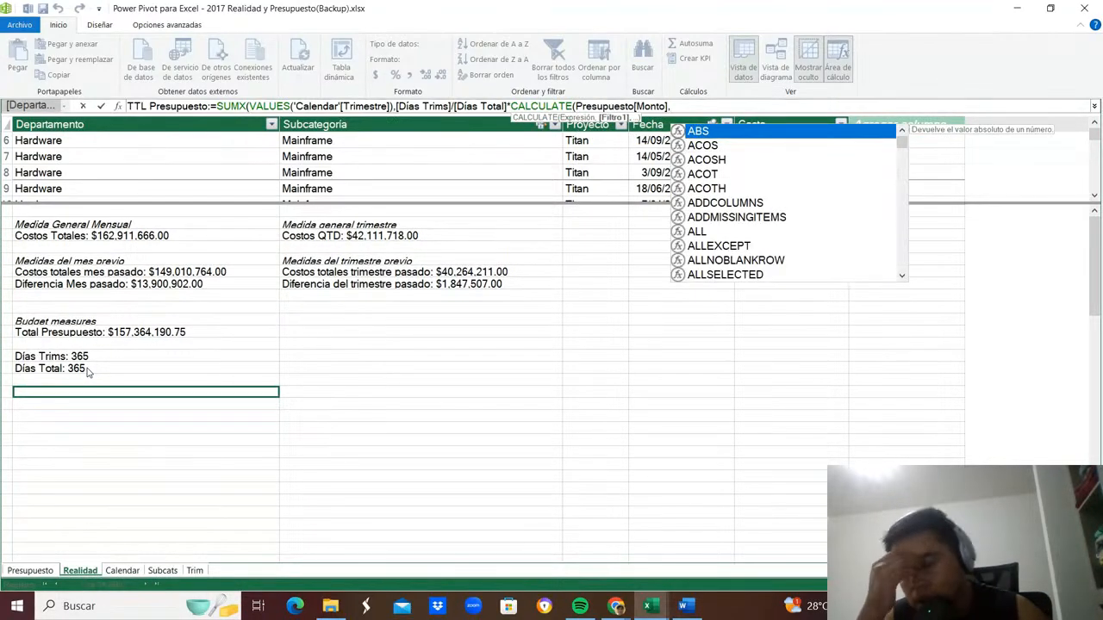
Add a FILTER over ALL(Presupuesto[Trimestre]) as the filter argument of CALCULATE in TTL Presupuesto.
text(filte)
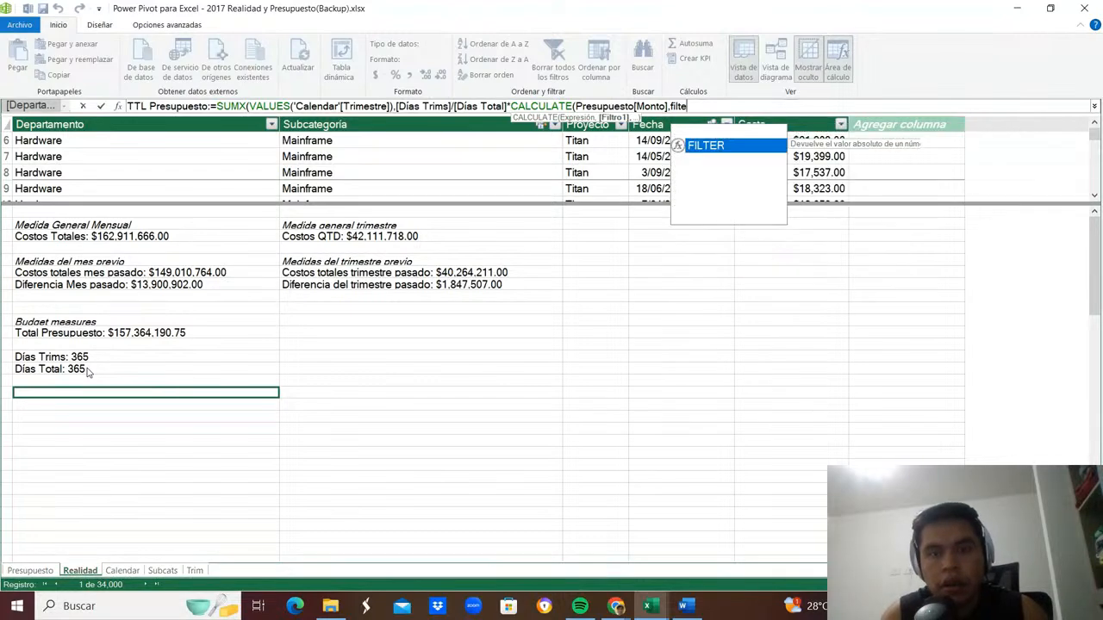
text(r)
key(Tab)
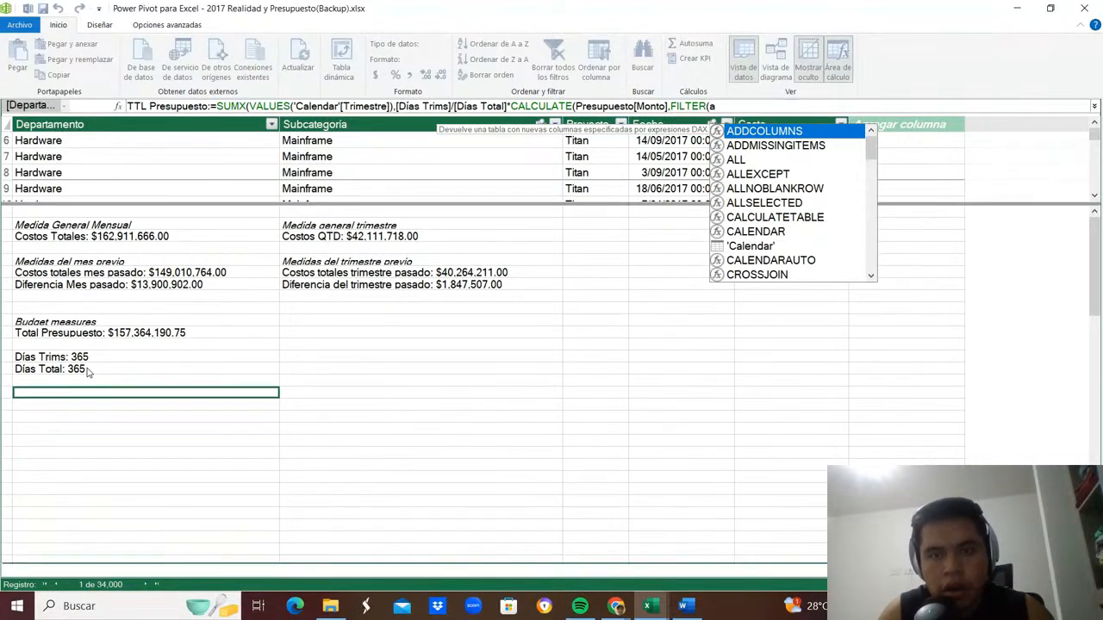
text(all()
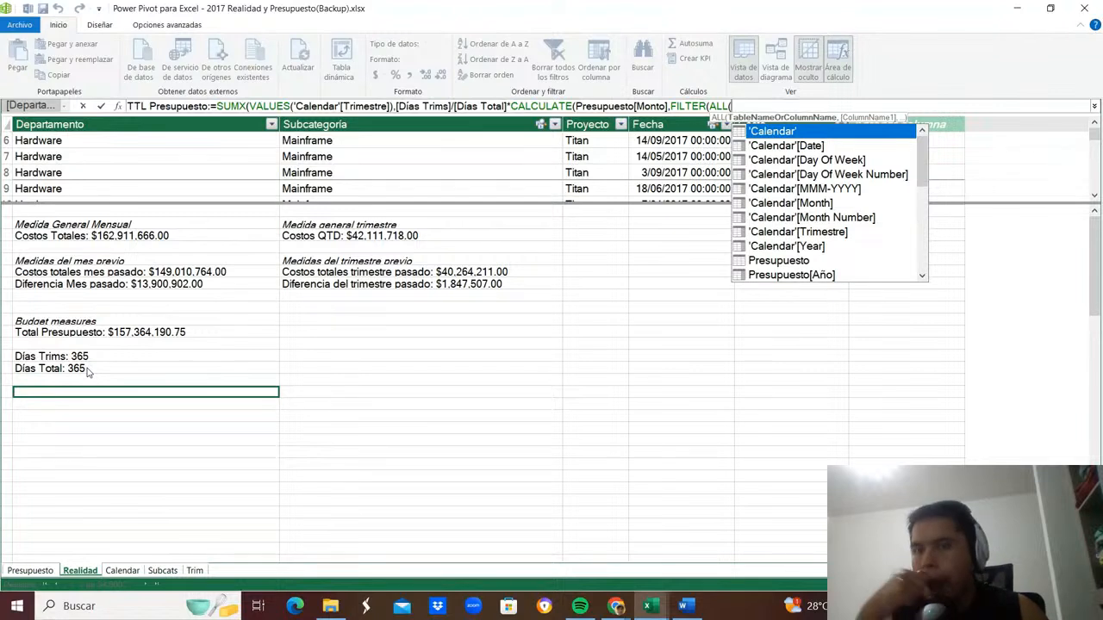
text(presu)
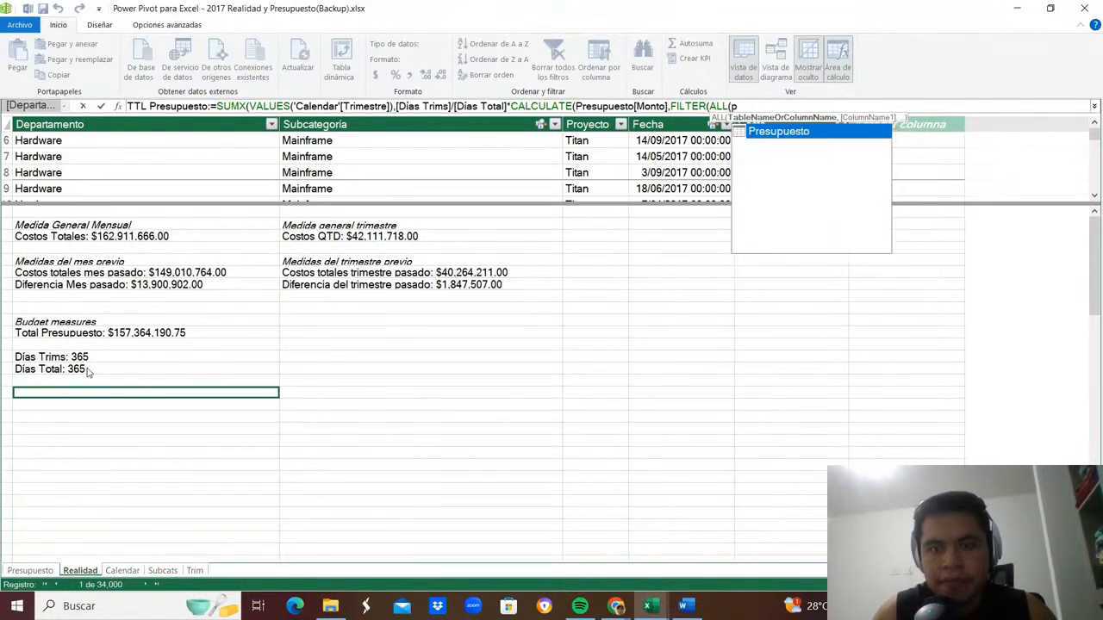
key(Down)
key(Down)
key(Down)
key(Down)
key(Down)
key(Down)
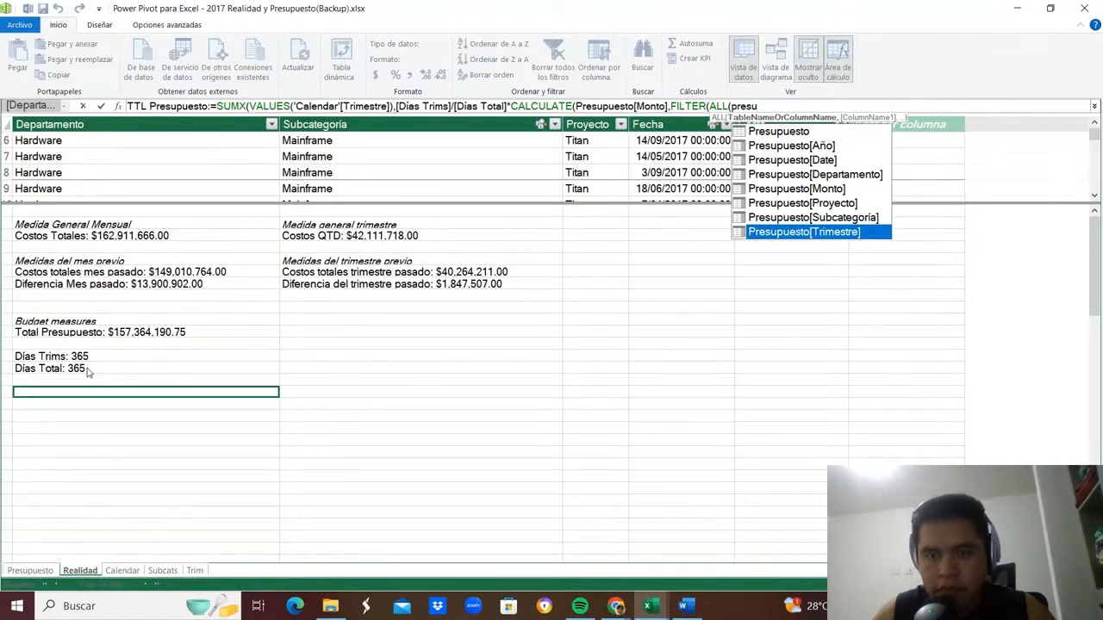
key(Tab)
text(),)
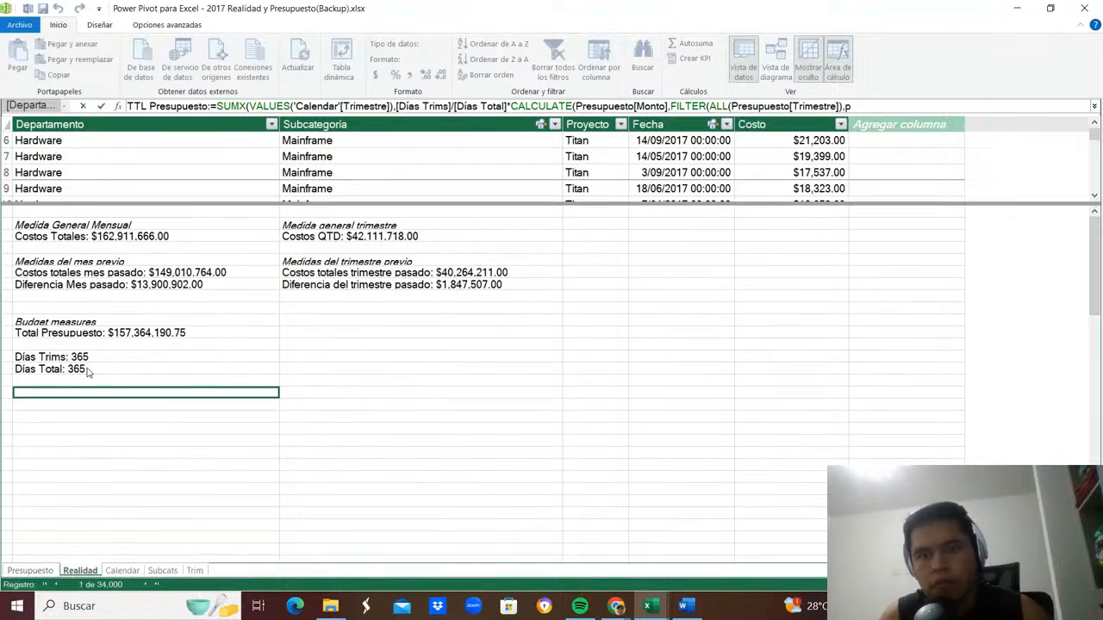
Set the FILTER condition to Presupuesto[Trimestre]='Calendar'[Trimestre], close all parentheses and commit the TTL Presupuesto measure.
text(presu)
key(Down)
key(Down)
key(Up)
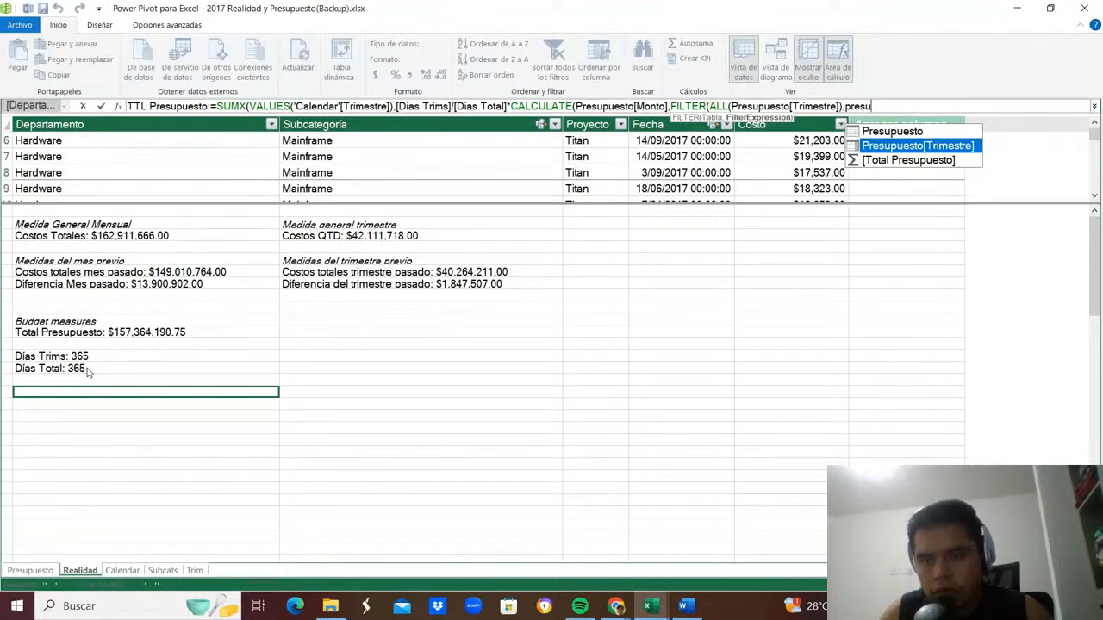
key(Tab)
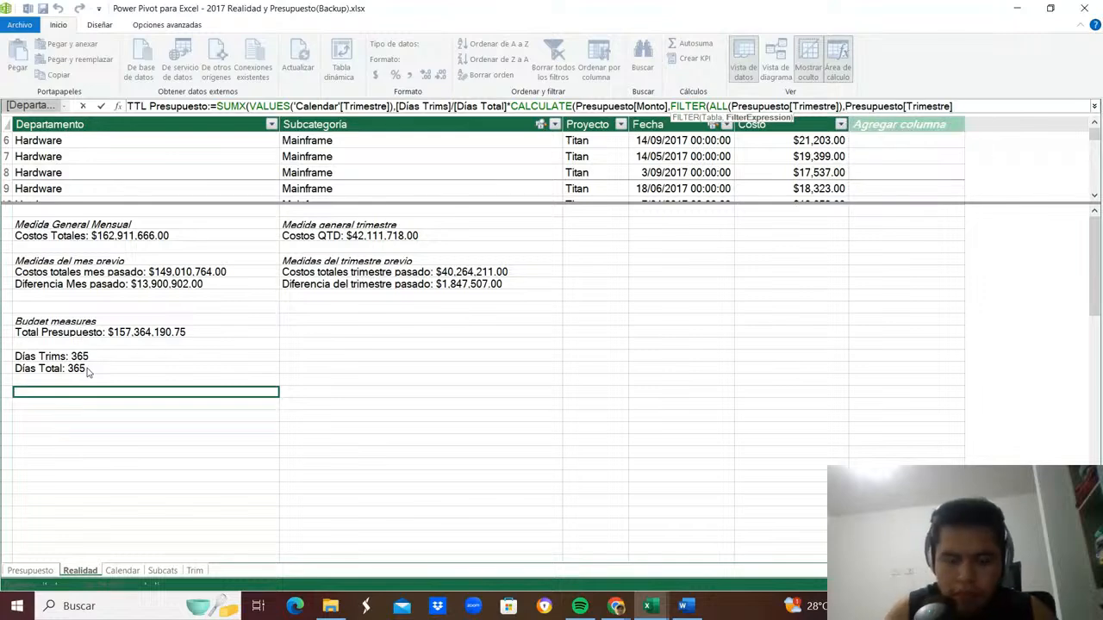
text(=c)
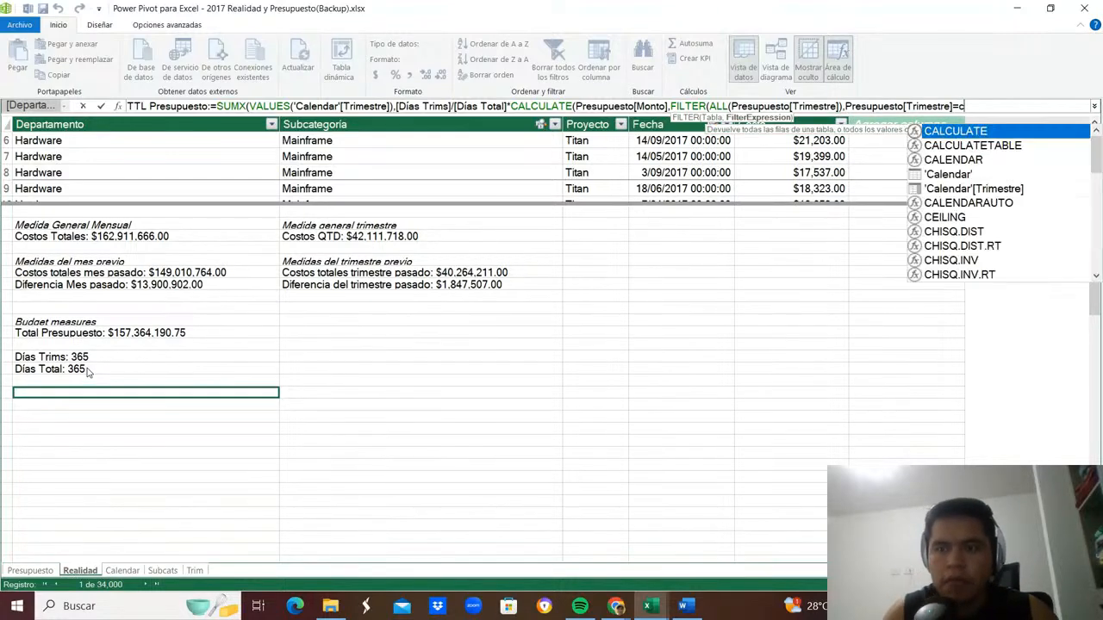
text(alen)
key(Down)
key(Down)
key(Tab)
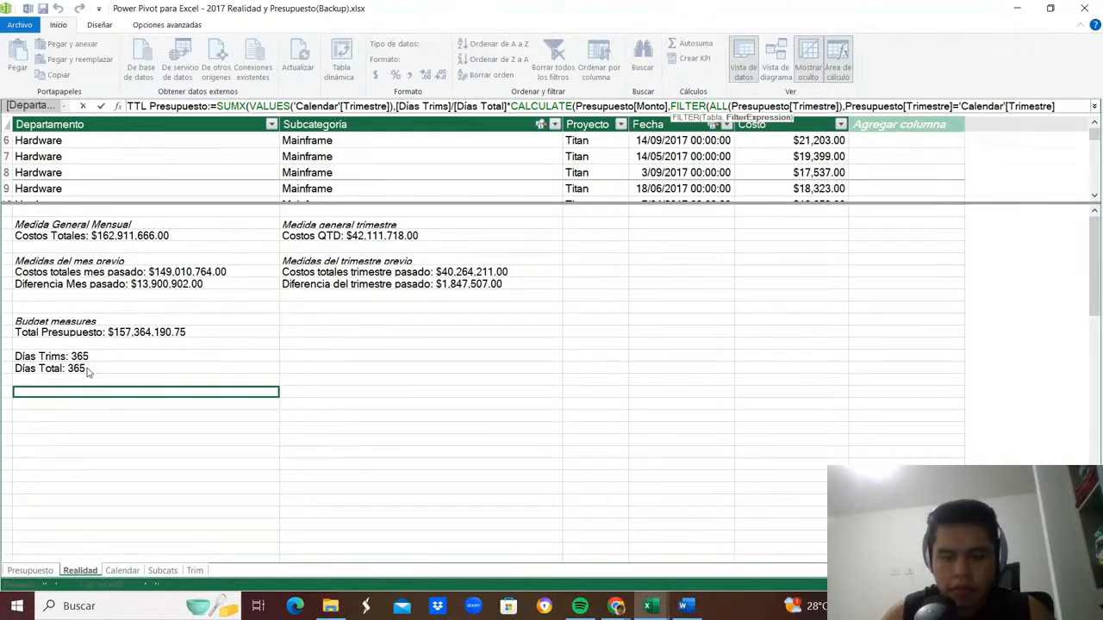
text()))
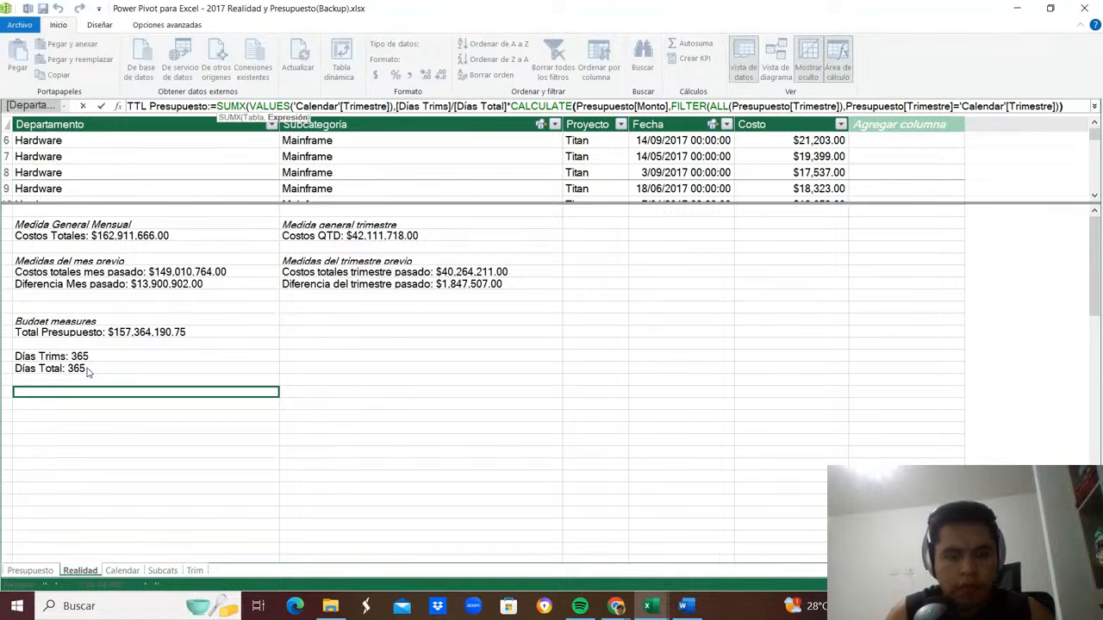
text())
key(Return)
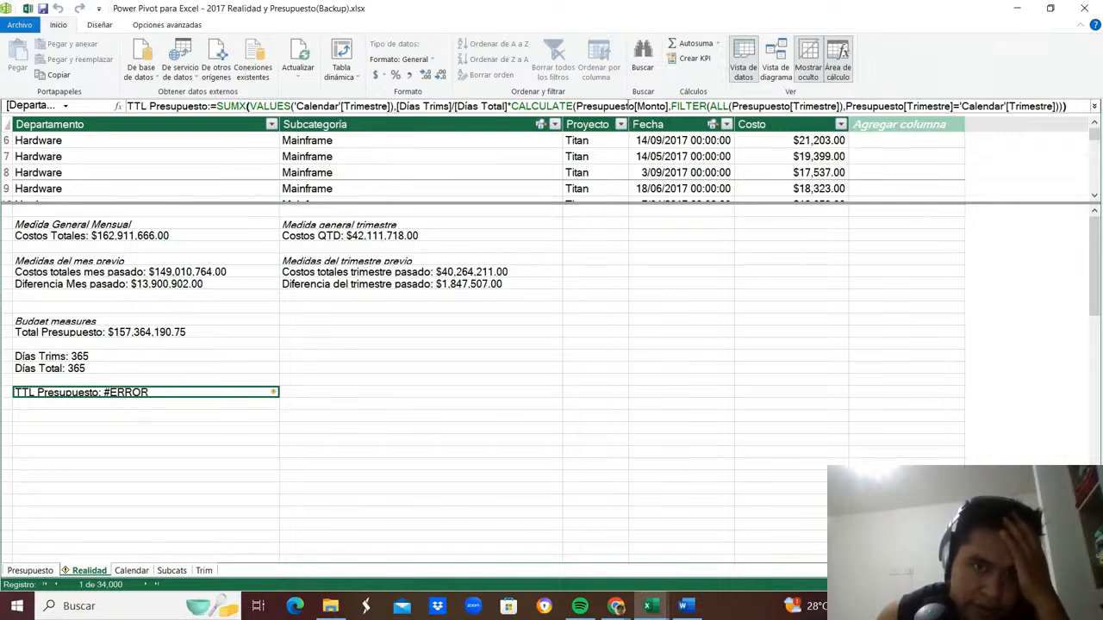
Replace Presupuesto[Monto] with [Total Presupuesto] in the TTL Presupuesto formula and format the measure as $ Inglés (Estados Unidos) currency.
click(670, 105)
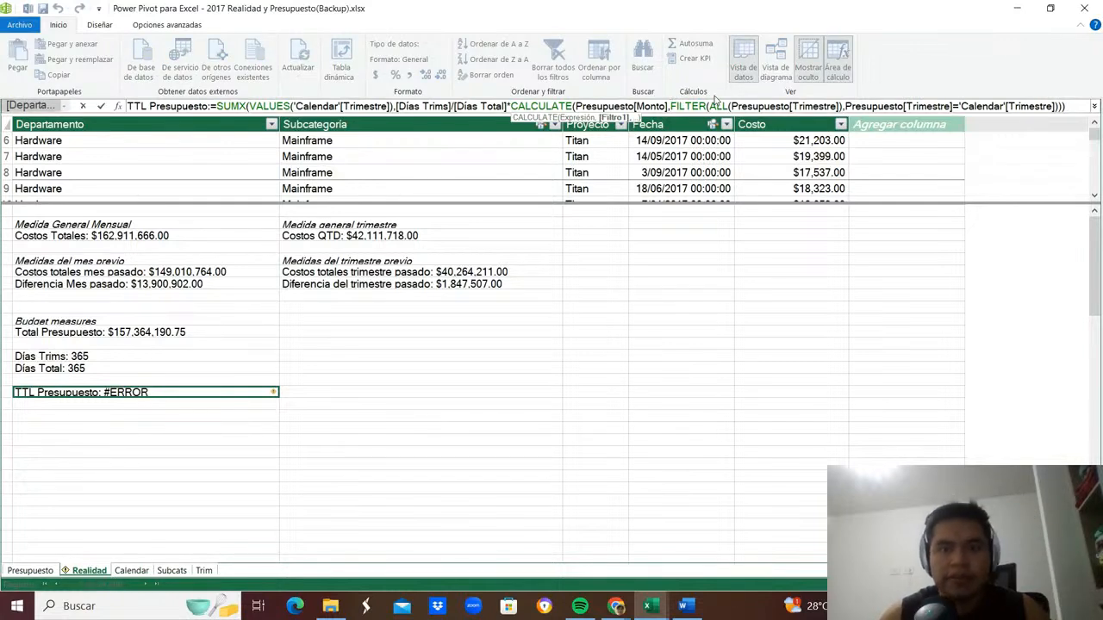
key(Left)
key(shift+Left)
key(shift+Left)
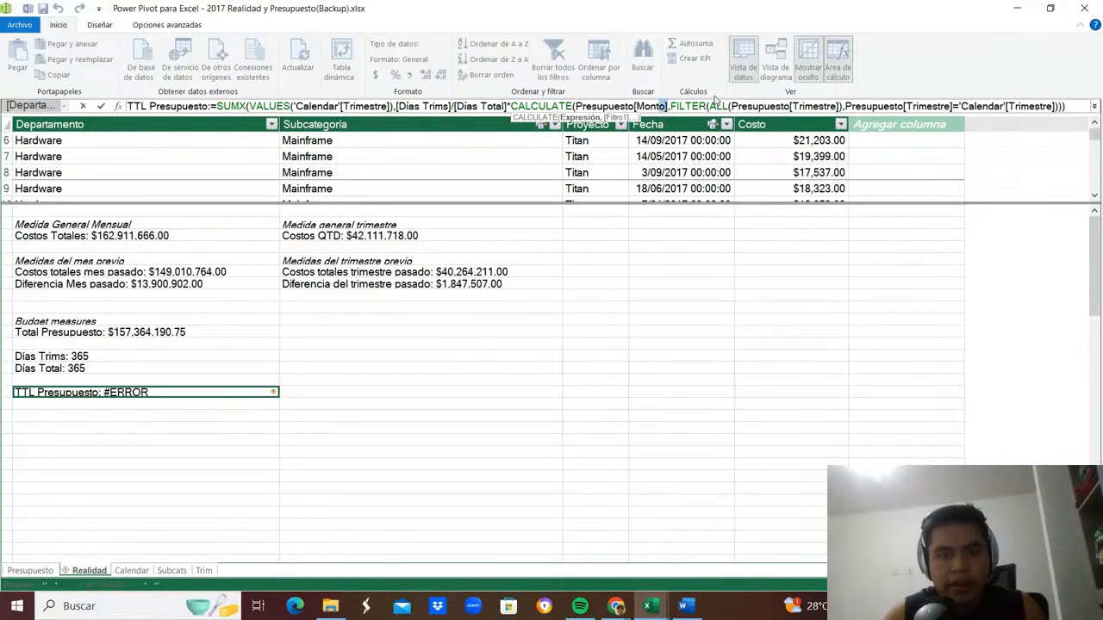
key(shift+Left)
key(shift+Left)
key(shift+Left)
key(shift+Left)
key(shift+Left)
key(shift+Left)
key(shift+Left)
key(shift+Left)
key(shift+Left)
key(shift+Left)
key(shift+Left)
key(shift+Left)
key(shift+Left)
key(shift+Left)
key(shift+Left)
key(shift+Left)
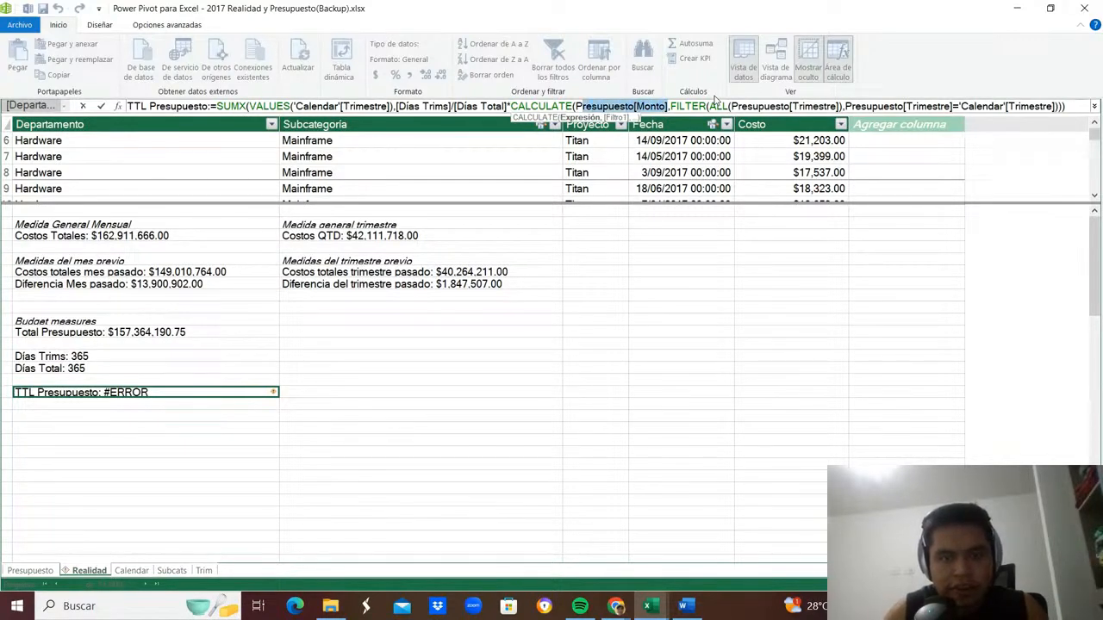
key(Delete)
key(Delete)
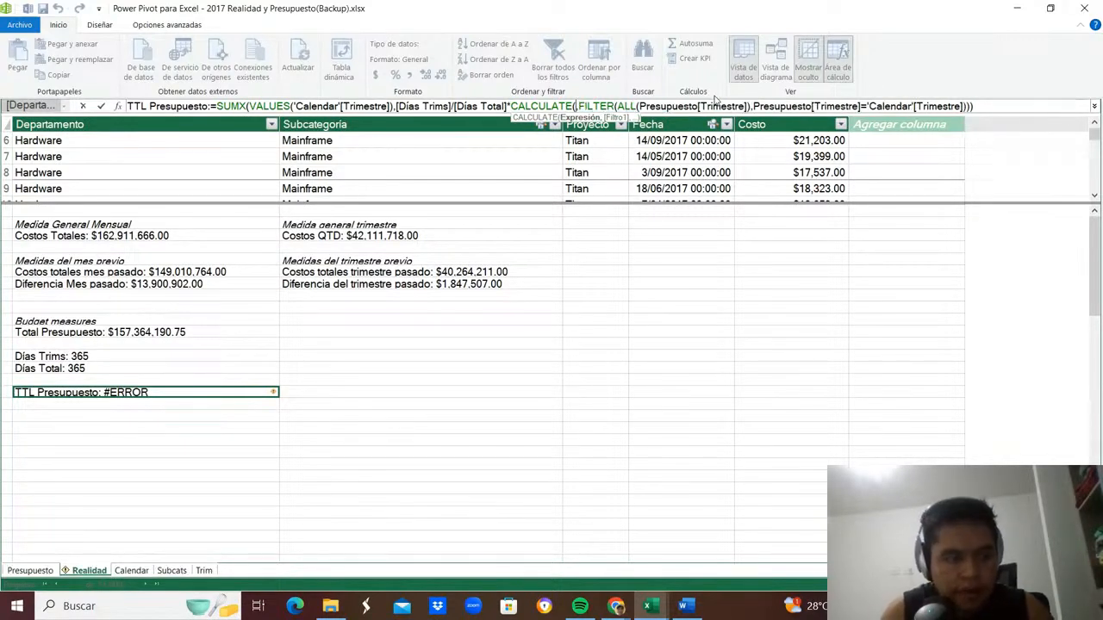
text(total,)
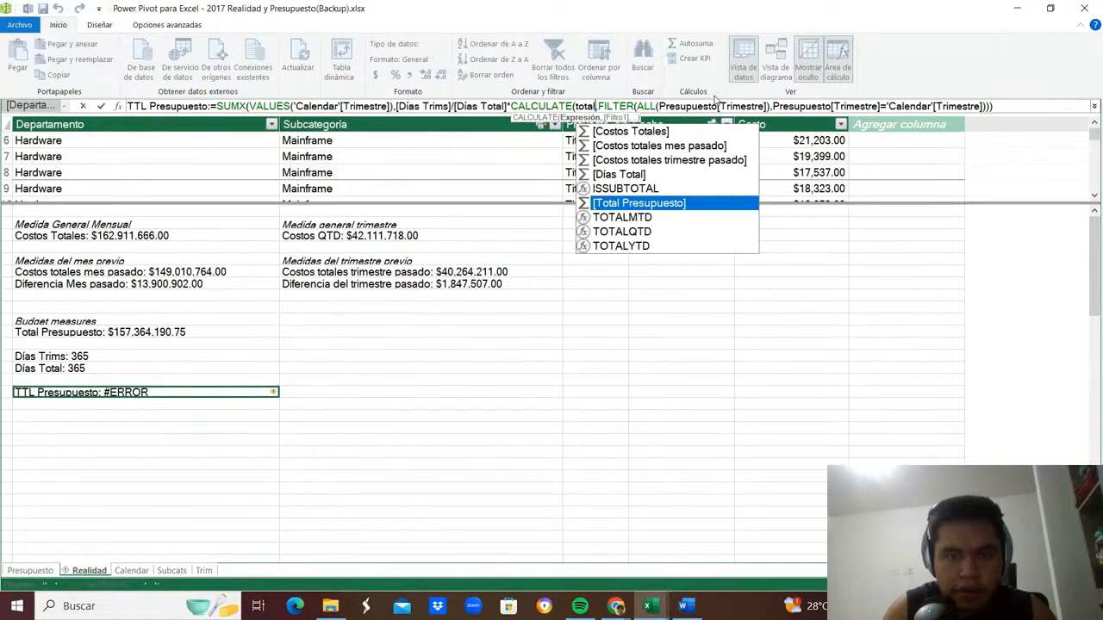
key(Tab)
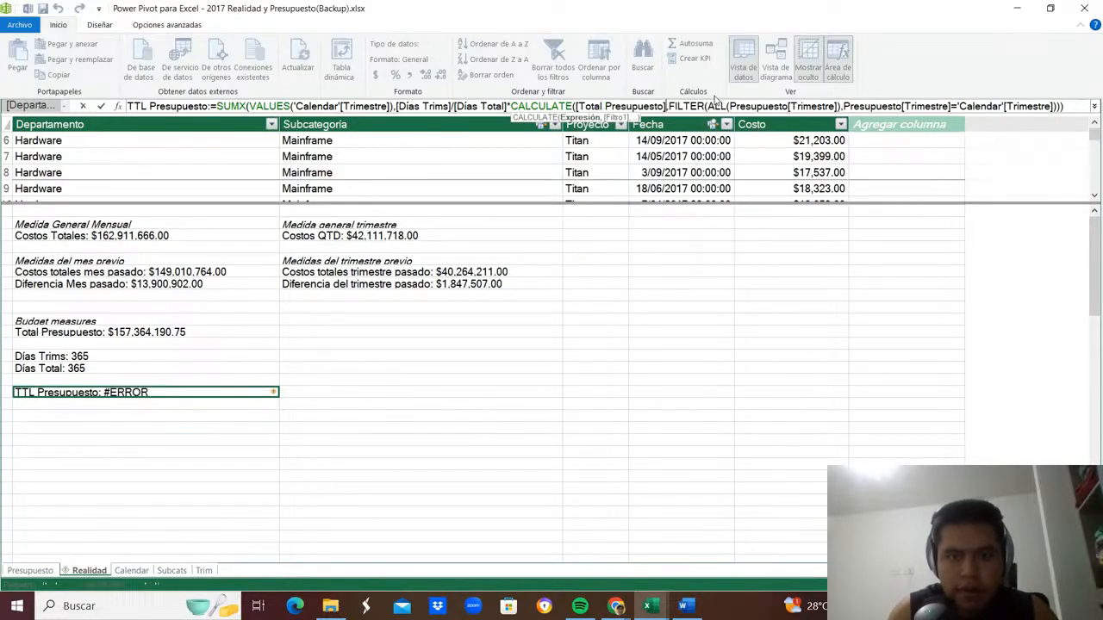
key(Return)
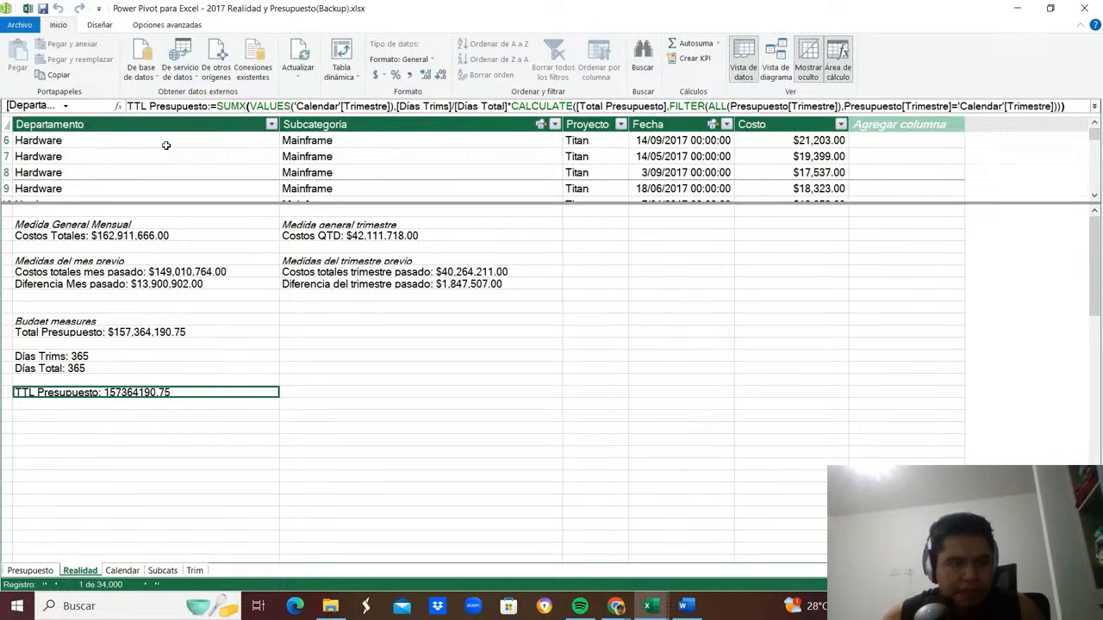
click(379, 77)
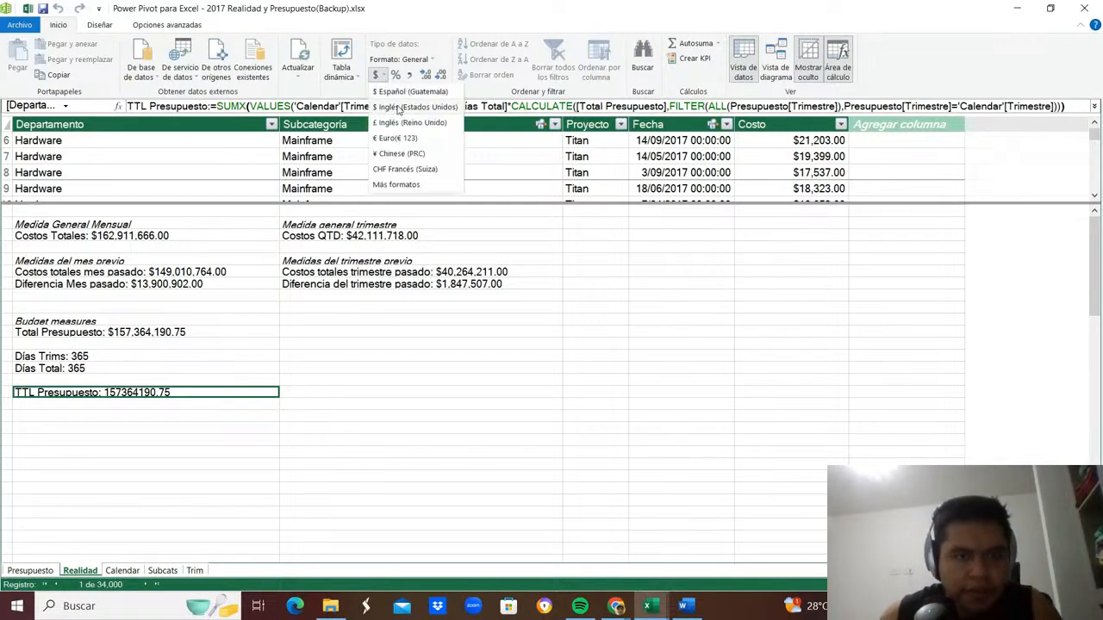
click(395, 107)
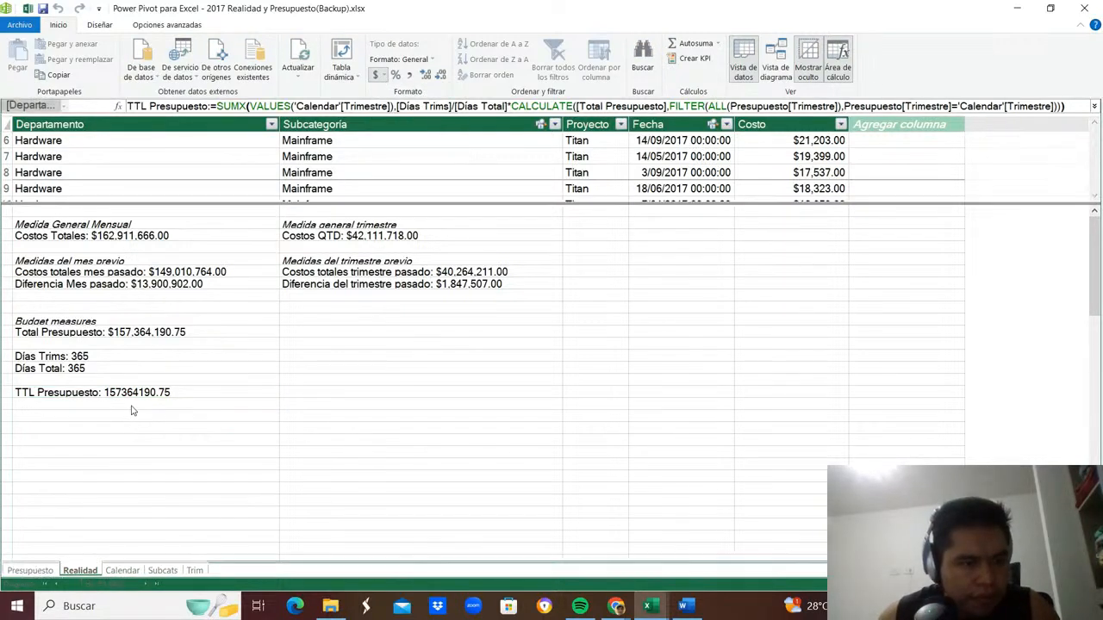
Start a new measure named Diferencia Presupuesto in the cell directly below TTL Presupuesto.
click(130, 405)
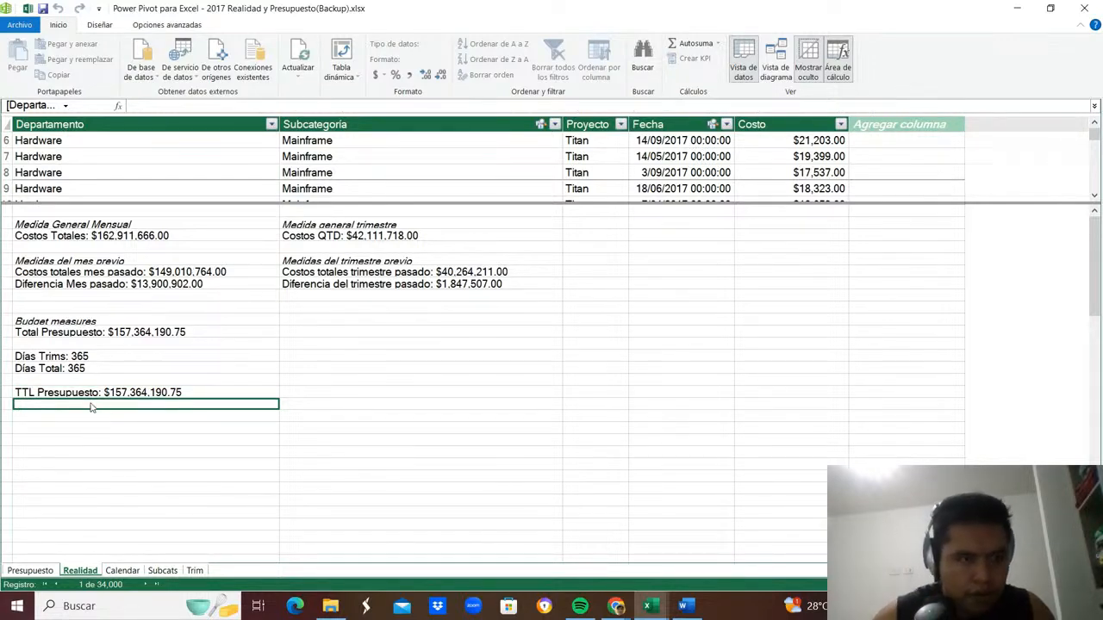
text(Diferencia P)
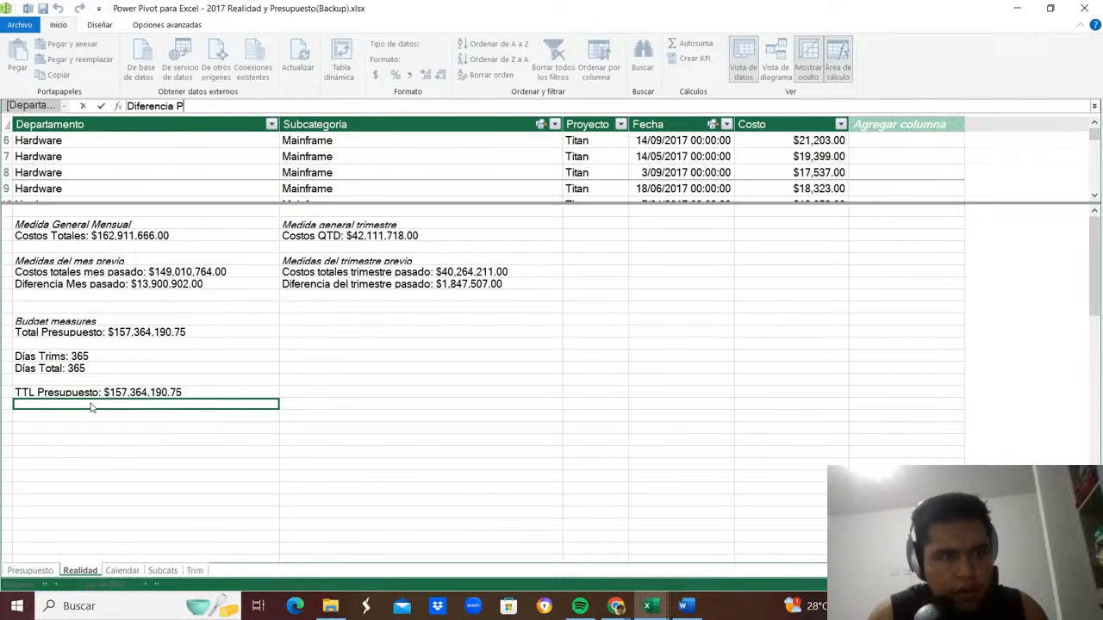
text(resupuesto)
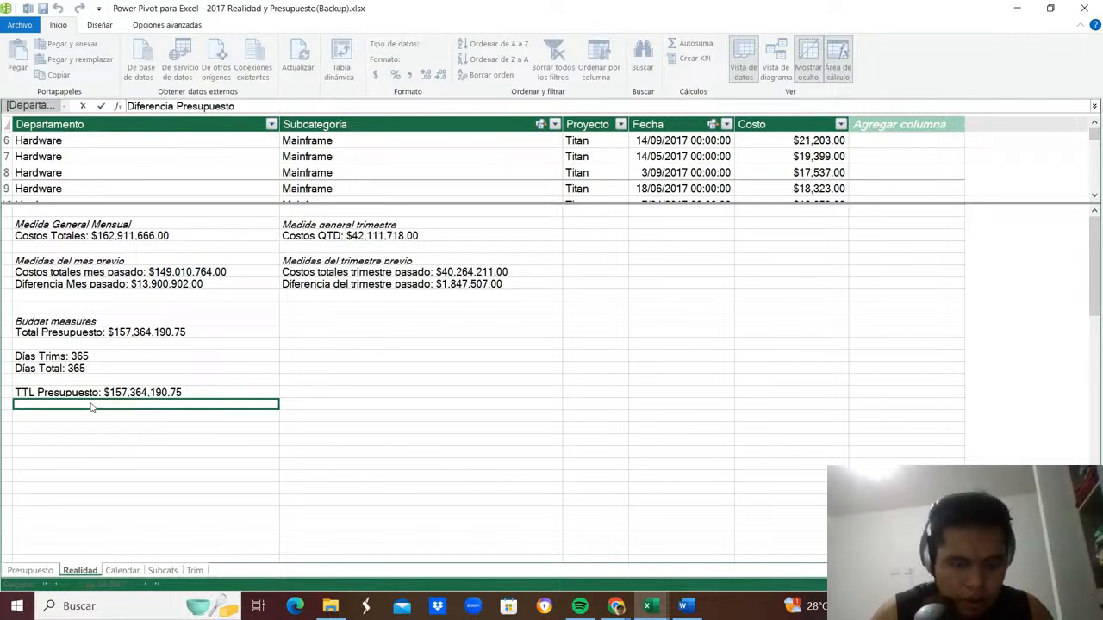
text(=)
key(BackSpace)
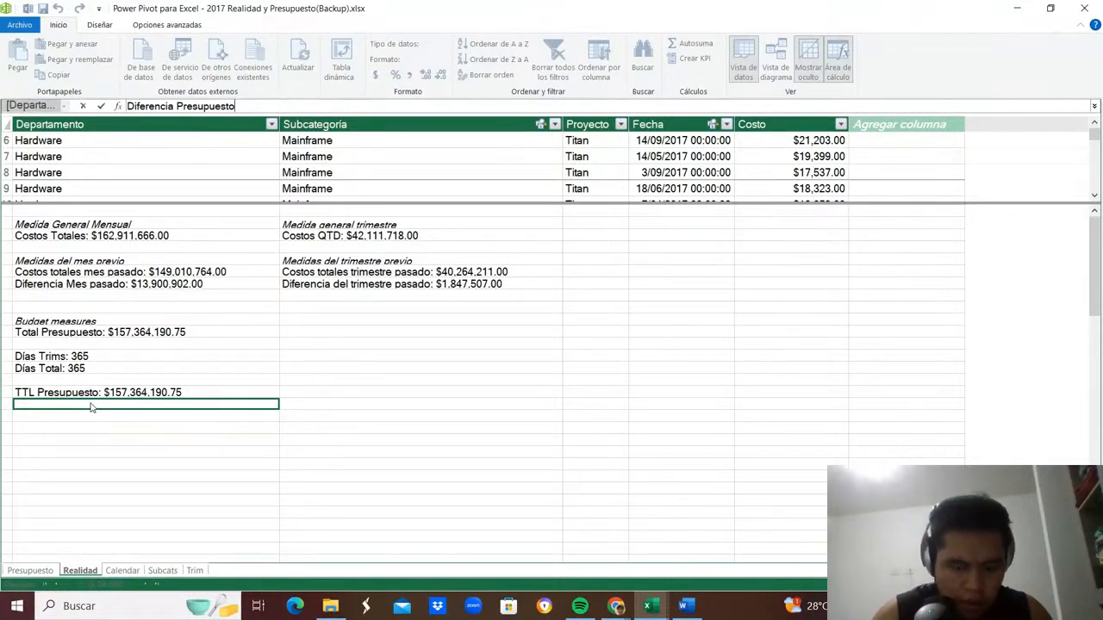
text(:=)
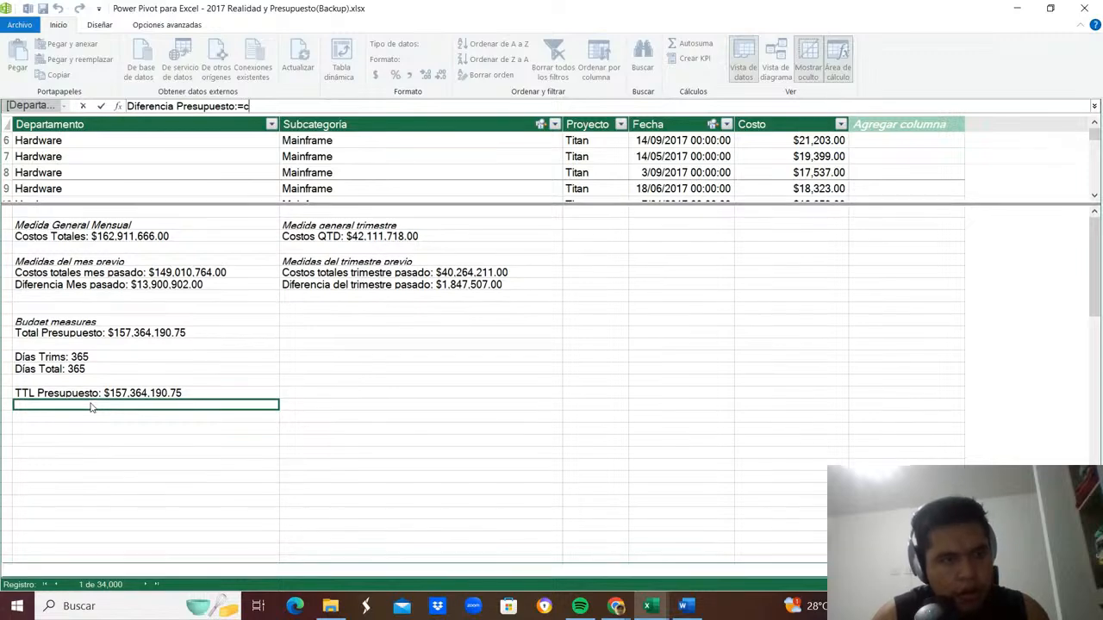
Define Diferencia Presupuesto as [Costos Totales]-[TTL Presupuesto] and commit the measure.
text(costos)
key(Down)
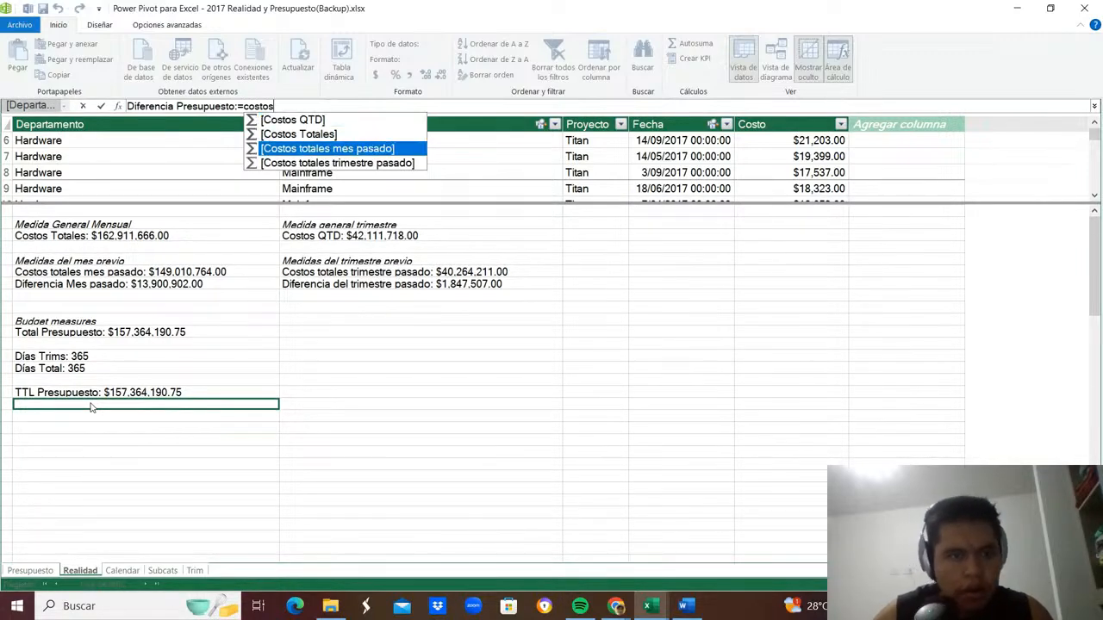
key(Up)
key(Tab)
text(-)
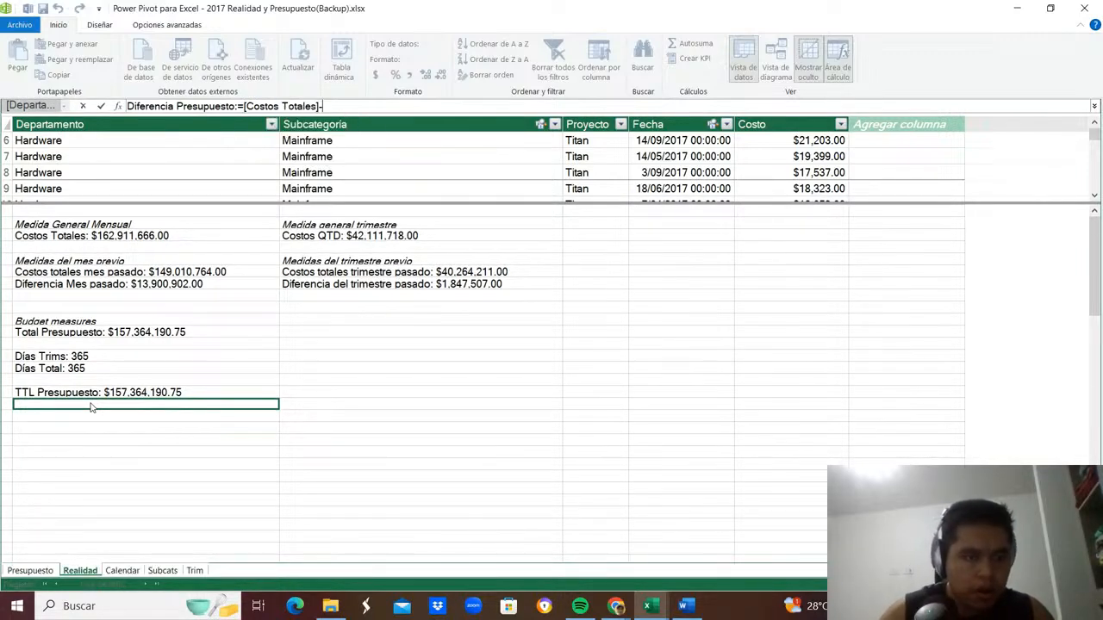
text([TTL)
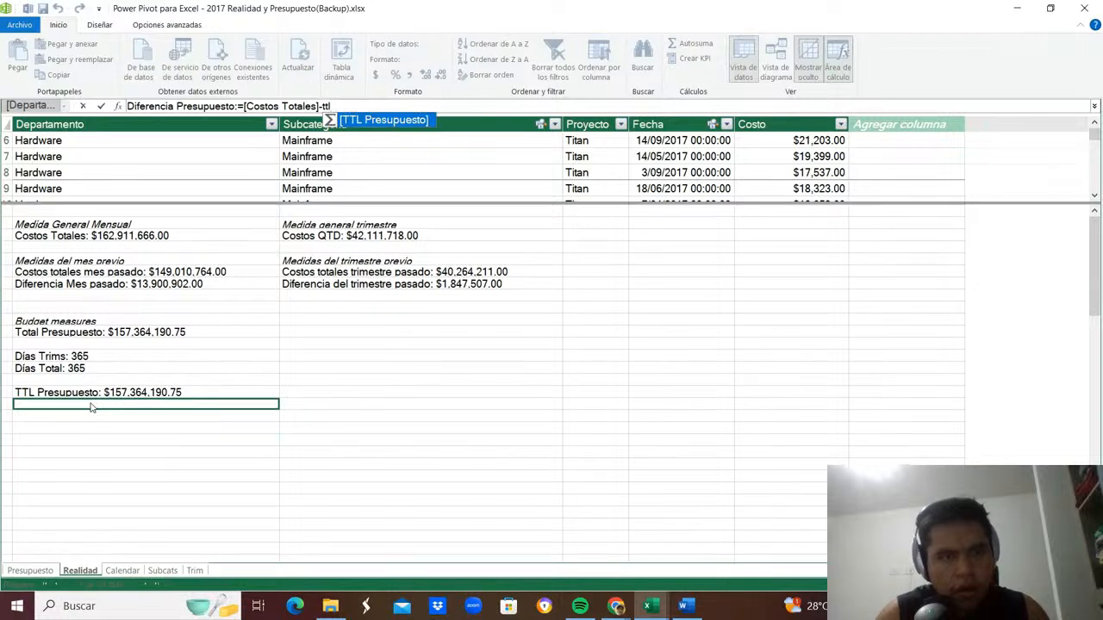
key(Tab)
key(Return)
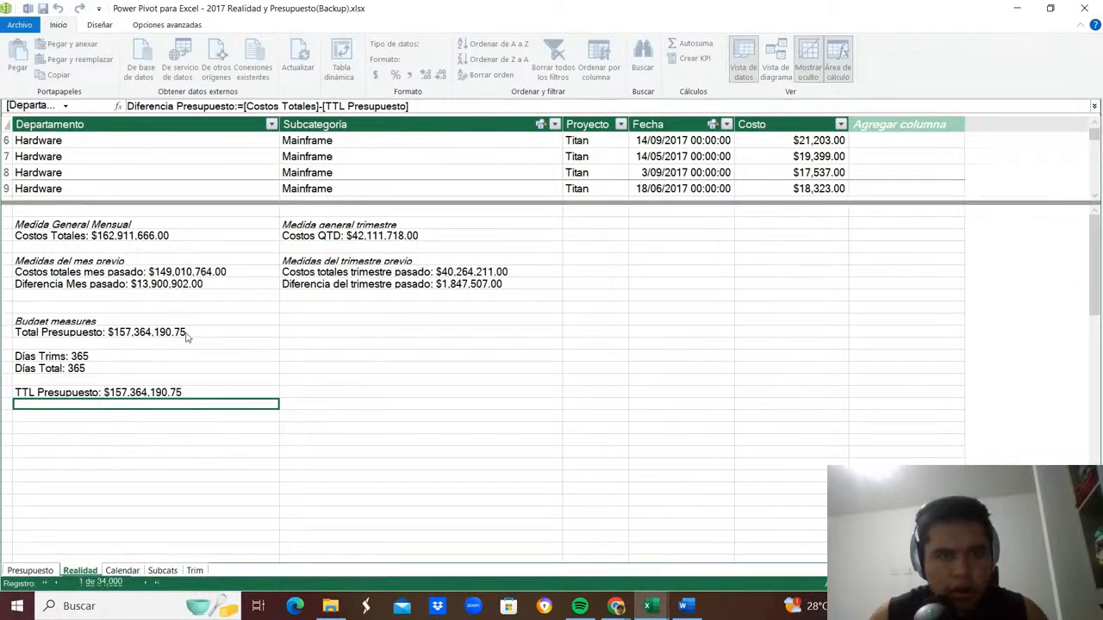
Format Diferencia Presupuesto as $ Inglés (Estados Unidos) currency and close the Power Pivot window to return to the Excel workbook.
click(385, 76)
click(402, 109)
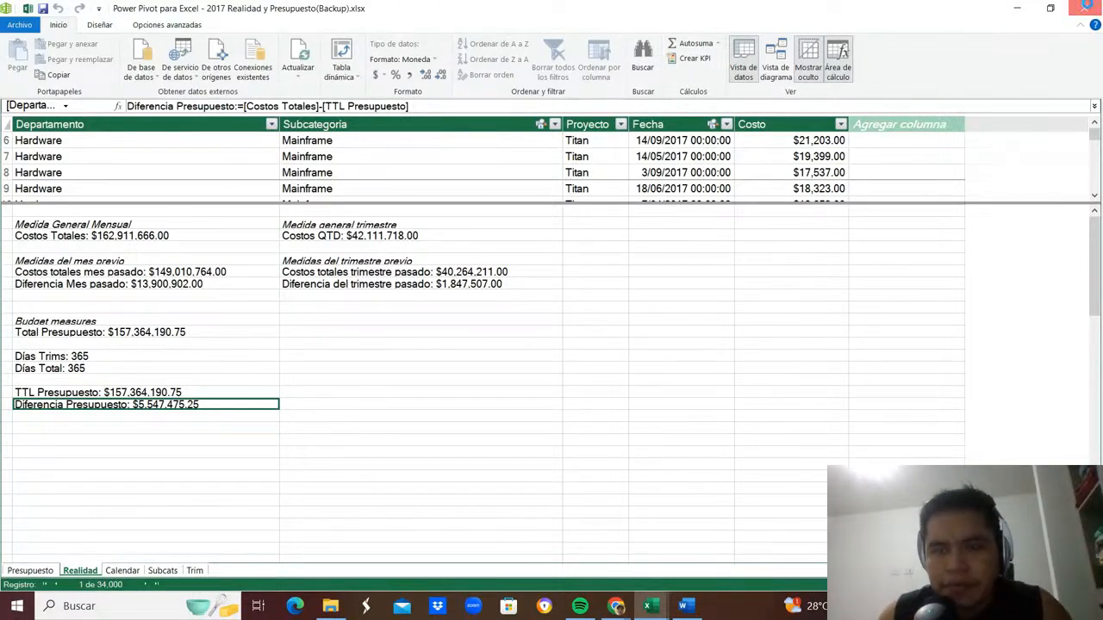
click(1084, 7)
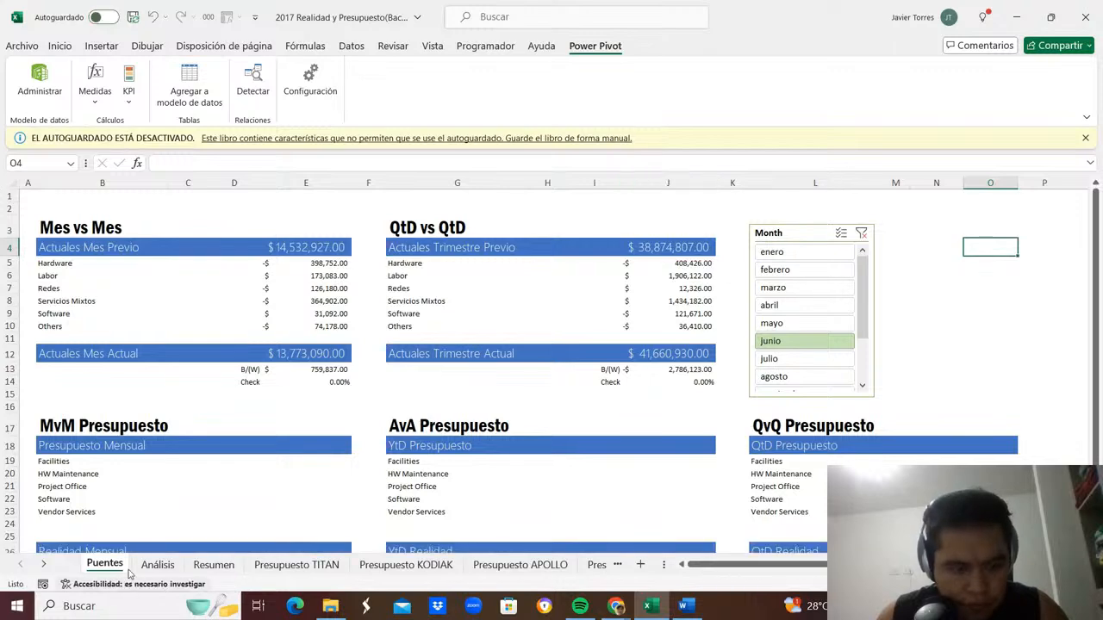
On the Análisis sheet, enter the title "Costos reales Mensual vs Mes Pasado" in cell B2.
click(158, 564)
click(169, 190)
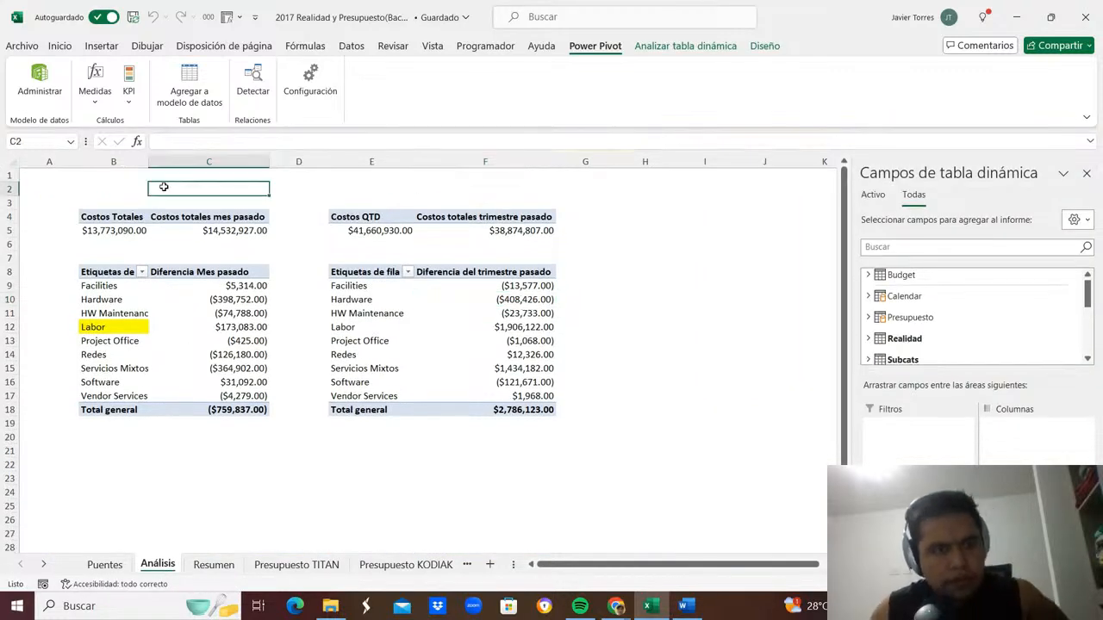
click(109, 199)
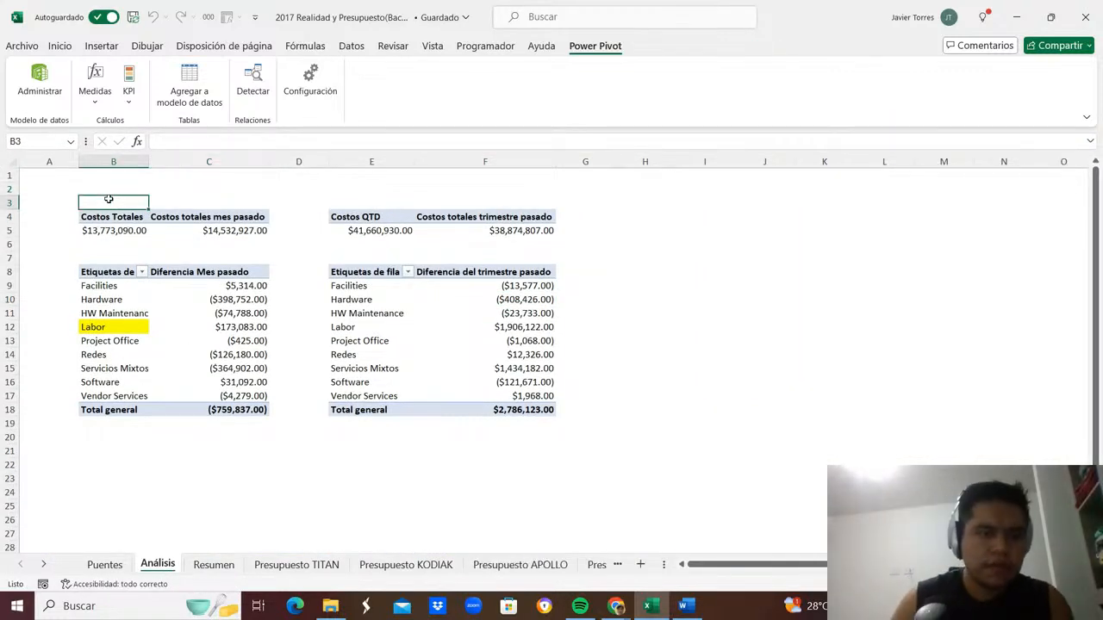
key(Up)
text(C)
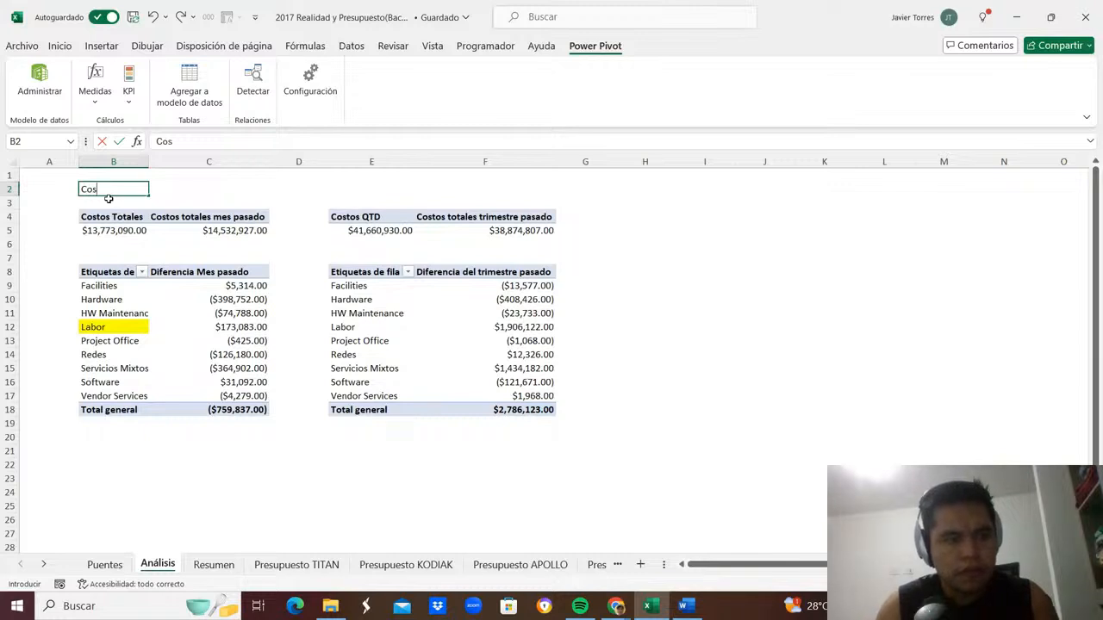
text(ostos mensu)
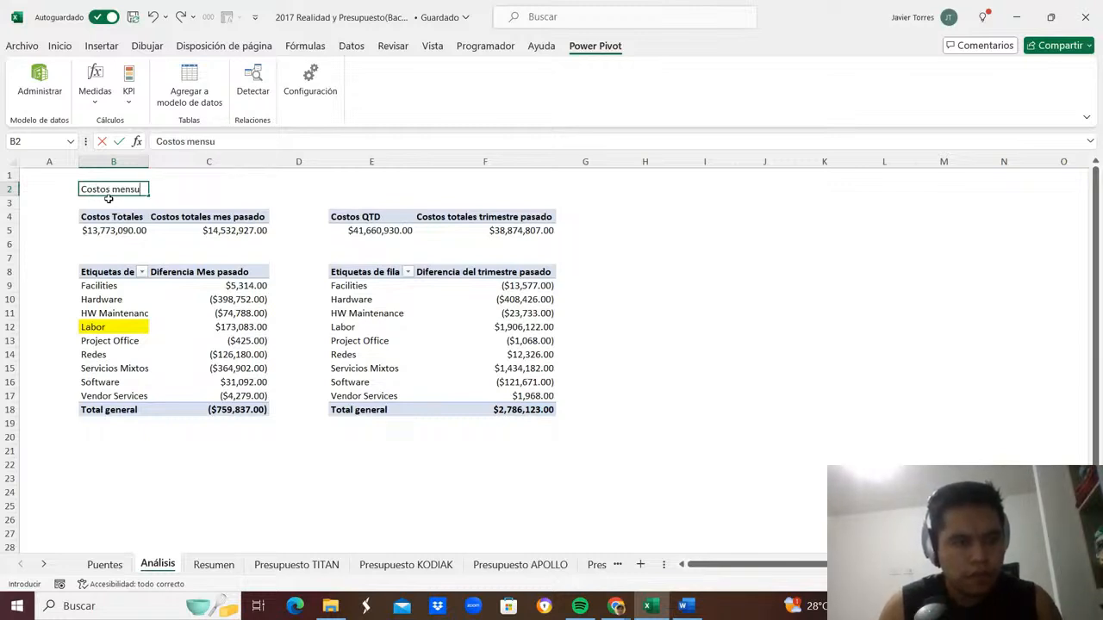
key(BackSpace)
key(BackSpace)
text(Menvus)
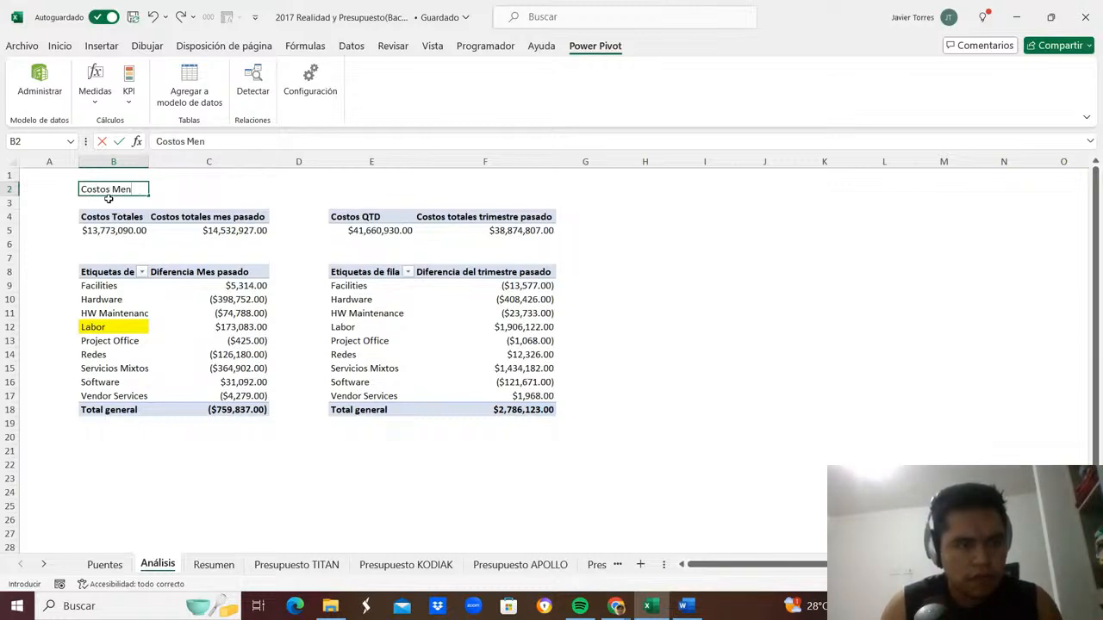
key(BackSpace)
key(BackSpace)
key(BackSpace)
key(BackSpace)
key(BackSpace)
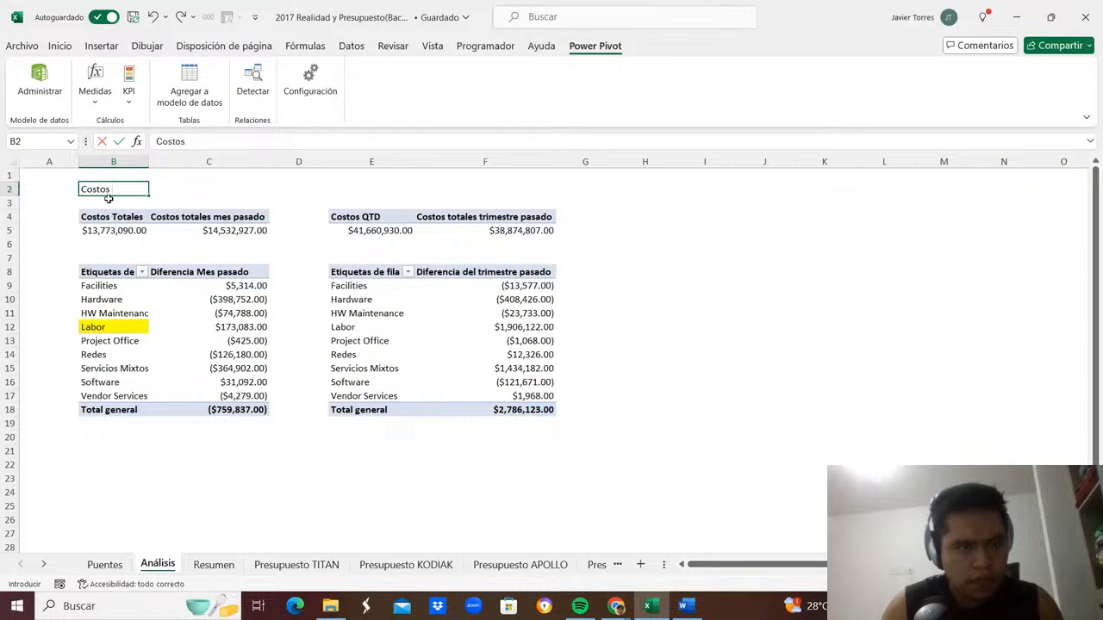
text(reales Mn)
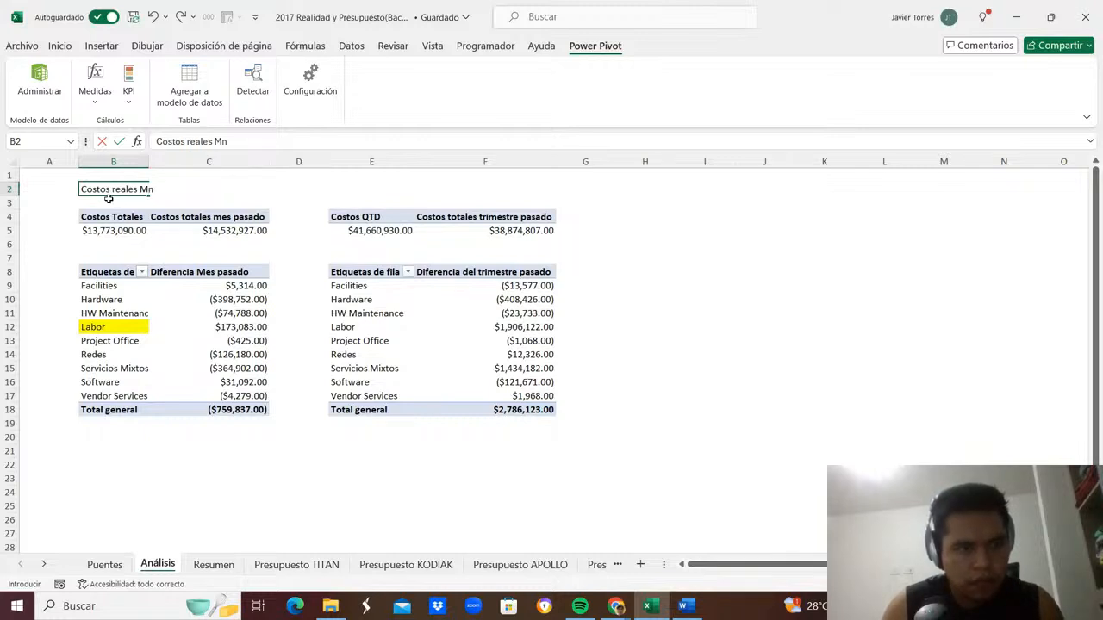
key(BackSpace)
text(ensual vs)
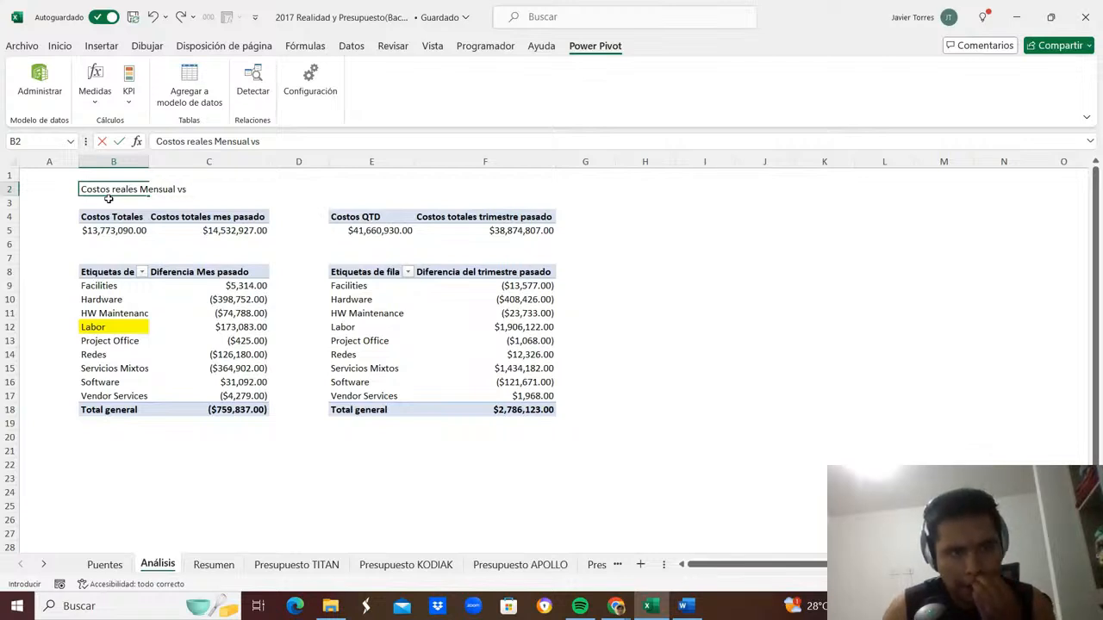
text( mes pasado)
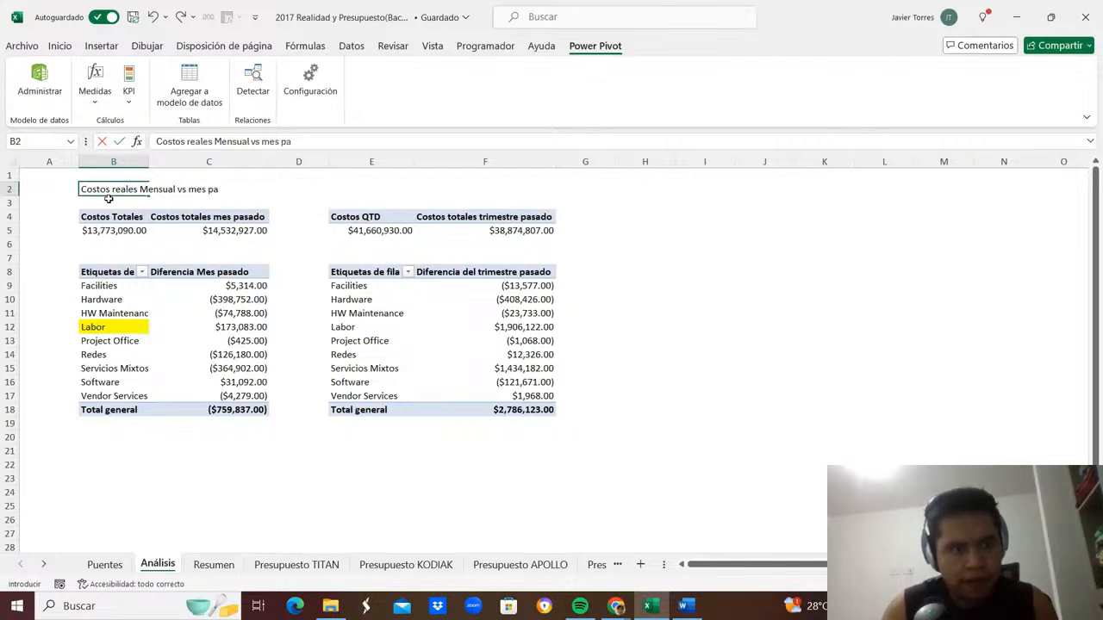
key(BackSpace)
key(BackSpace)
key(BackSpace)
key(BackSpace)
key(BackSpace)
key(BackSpace)
key(BackSpace)
key(BackSpace)
key(BackSpace)
key(BackSpace)
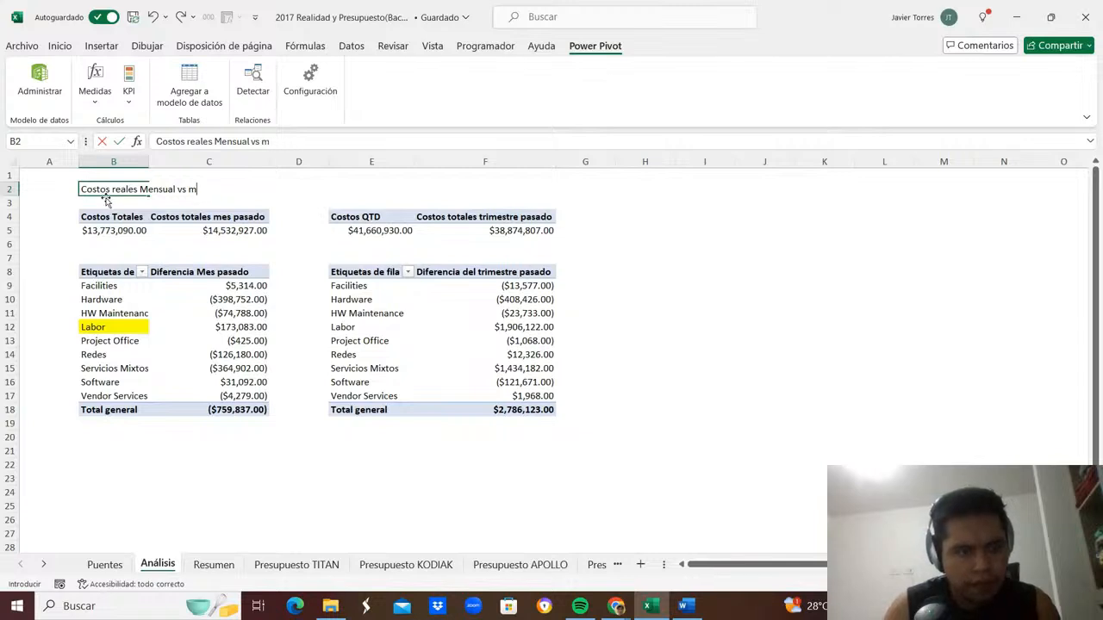
text(Mes)
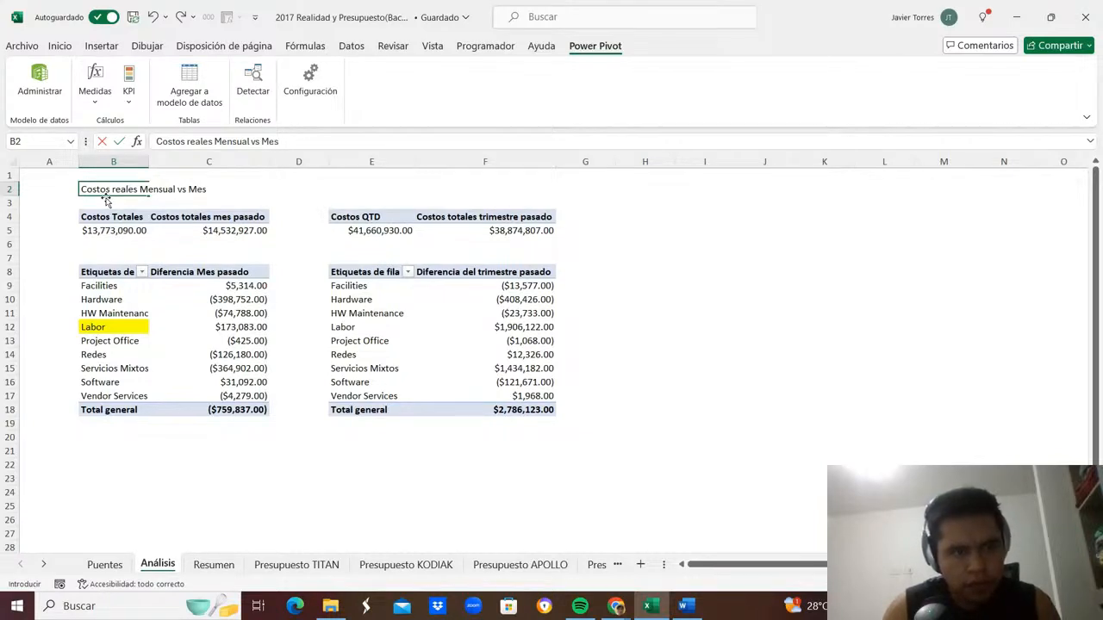
text( Pasado)
key(Return)
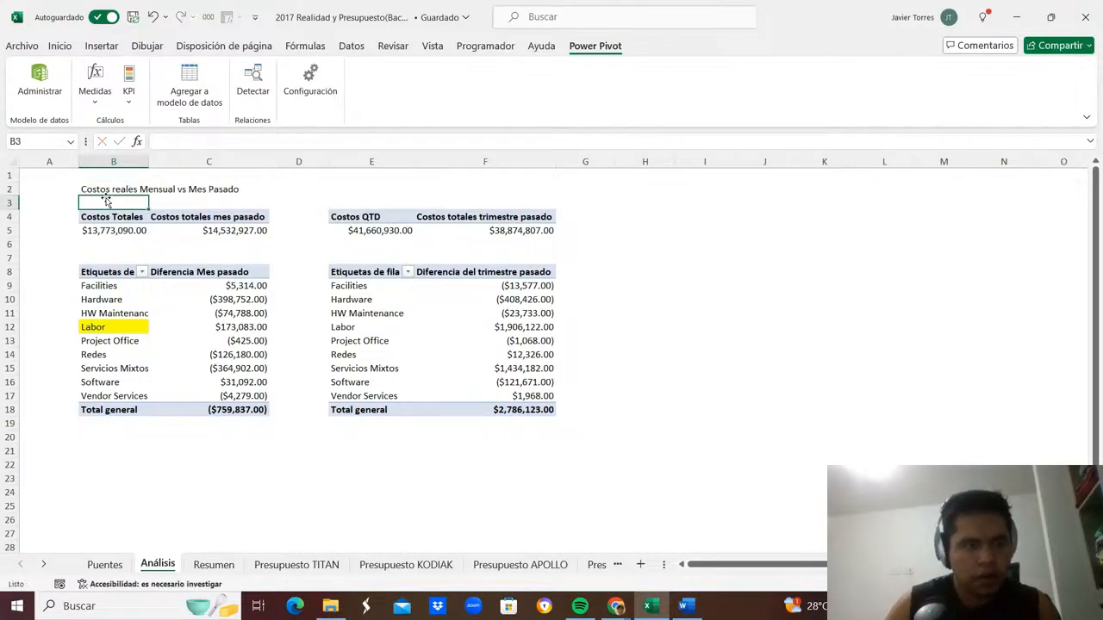
Copy the B2 title to E2 and reword it as "Costos reales Trimestrales vs Trimestre Pasado".
click(107, 195)
key(ctrl+c)
key(Right)
key(Right)
key(Right)
key(ctrl+v)
key(F2)
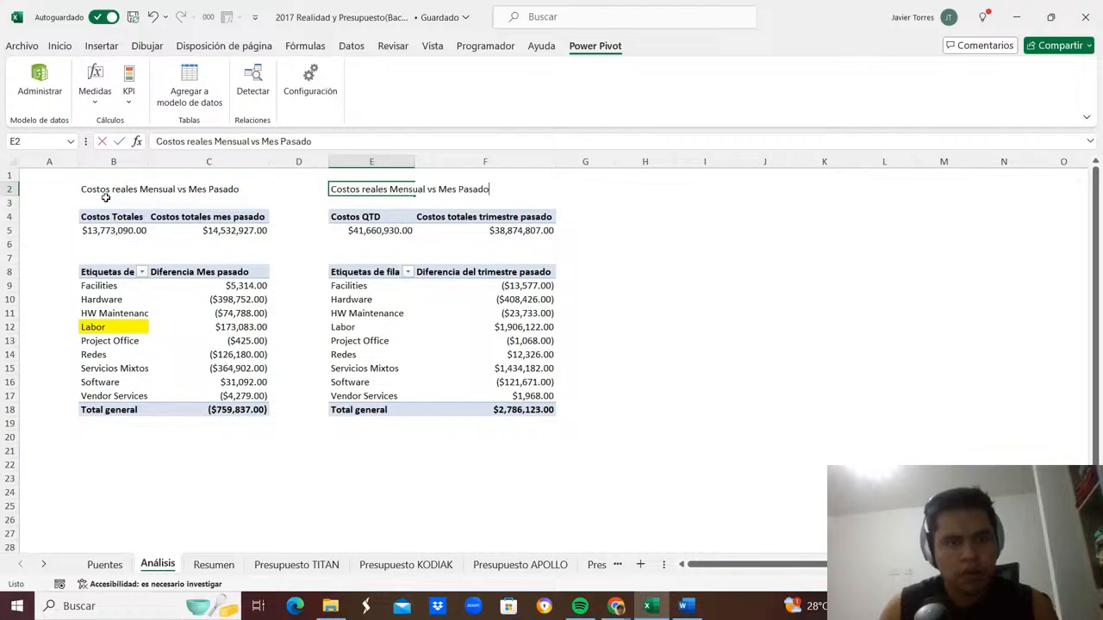
double_click(398, 190)
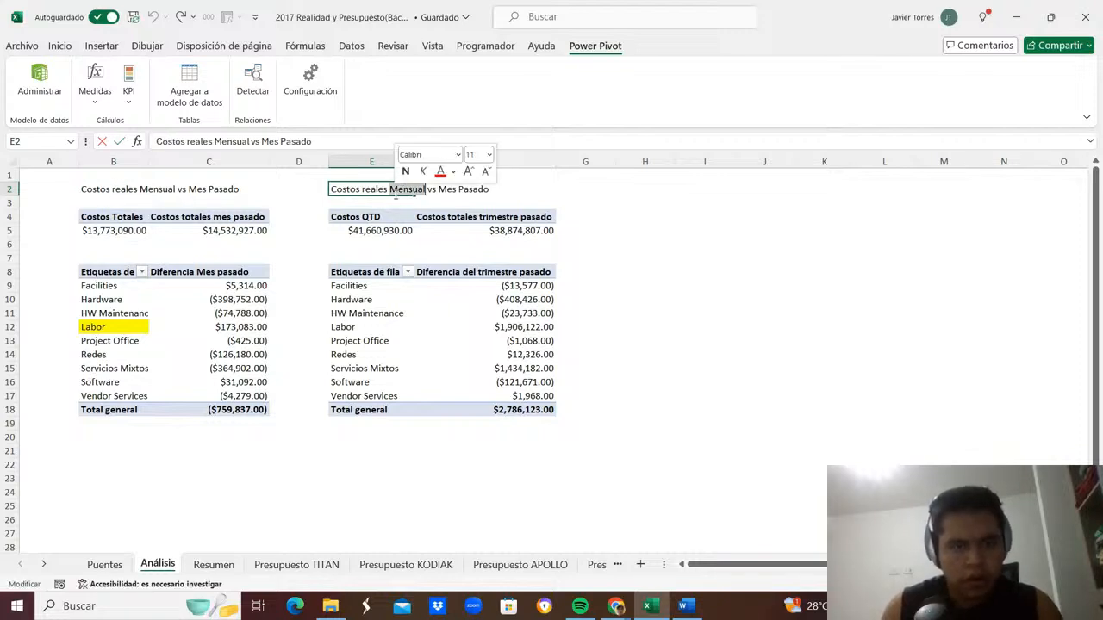
text(t)
key(BackSpace)
text(Trimestrales)
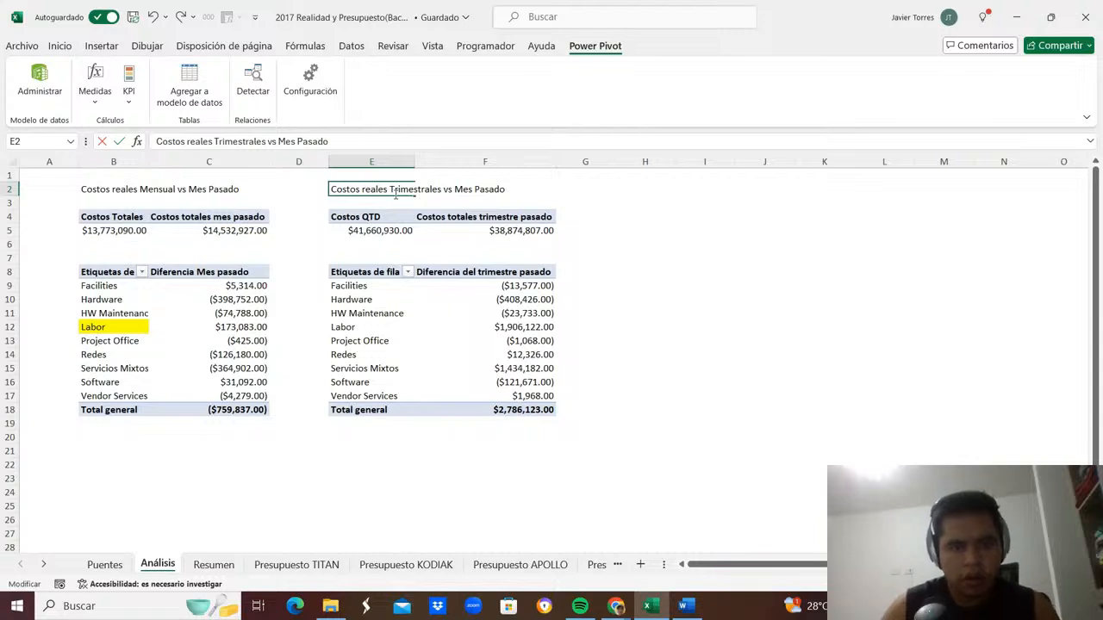
key(BackSpace)
key(BackSpace)
key(BackSpace)
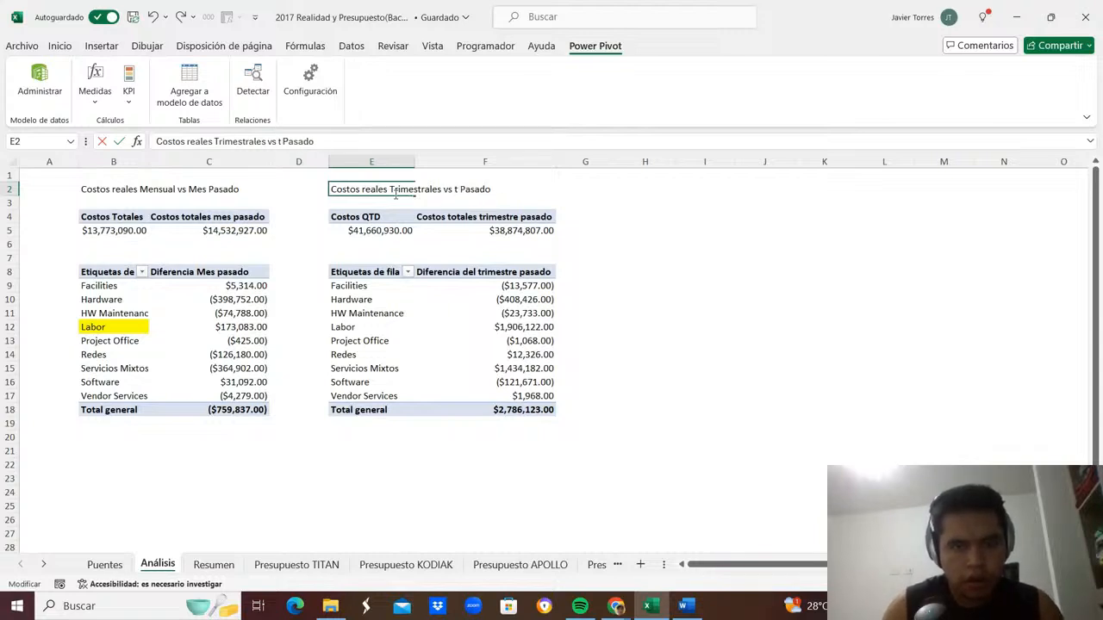
text(Trimestre)
key(Return)
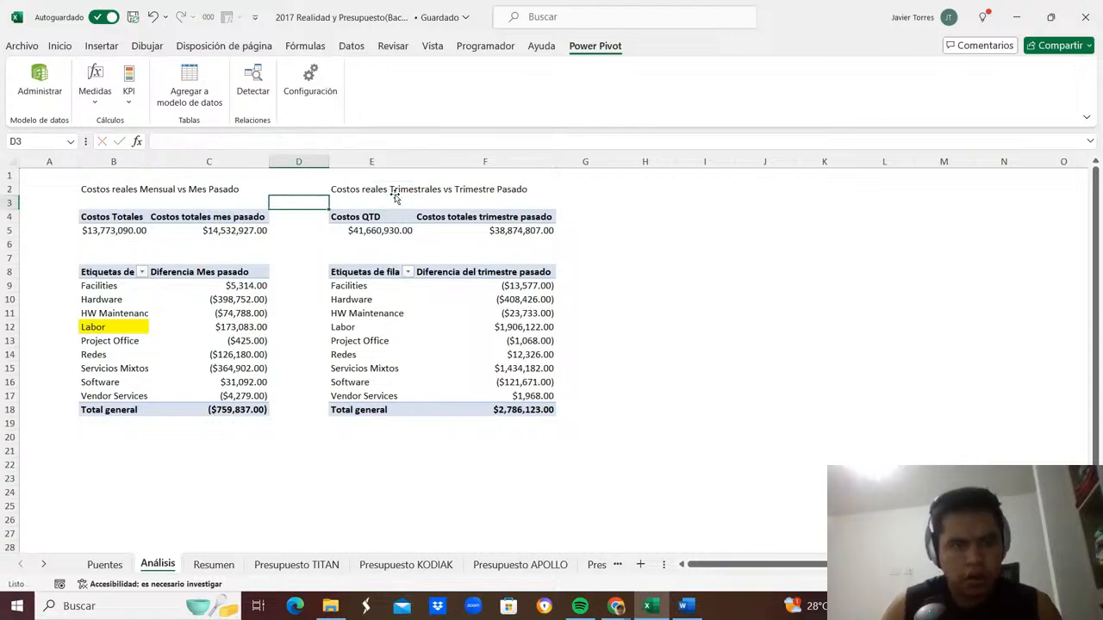
Make the titles in B2 and E2 bold.
key(Left)
key(Left)
key(Up)
key(Left)
key(ctrl+b)
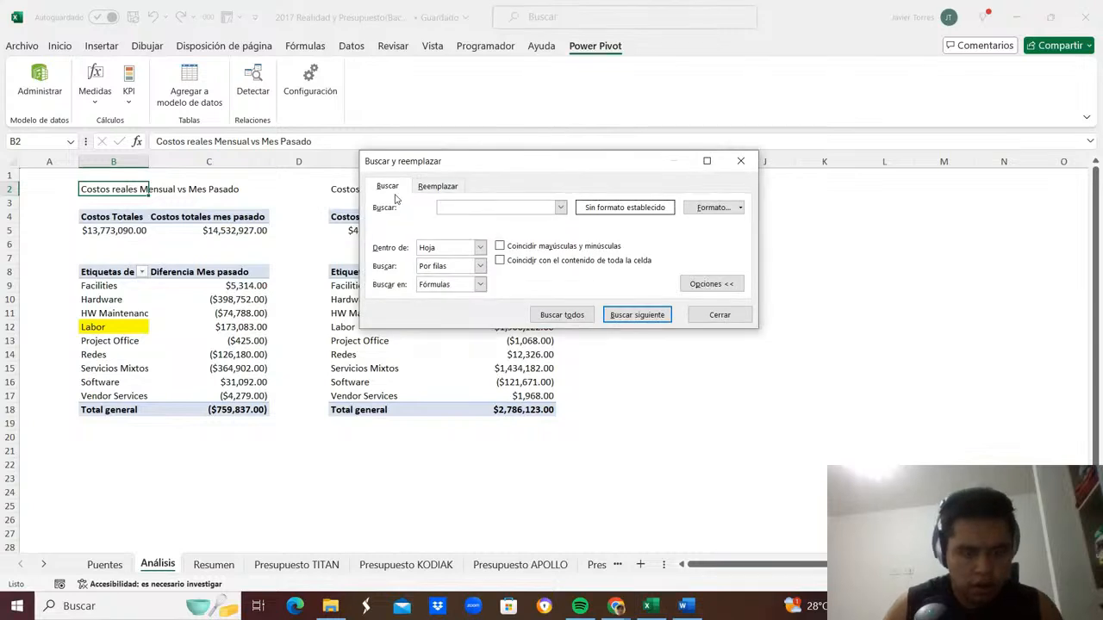
key(Escape)
key(ctrl+n)
click(395, 196)
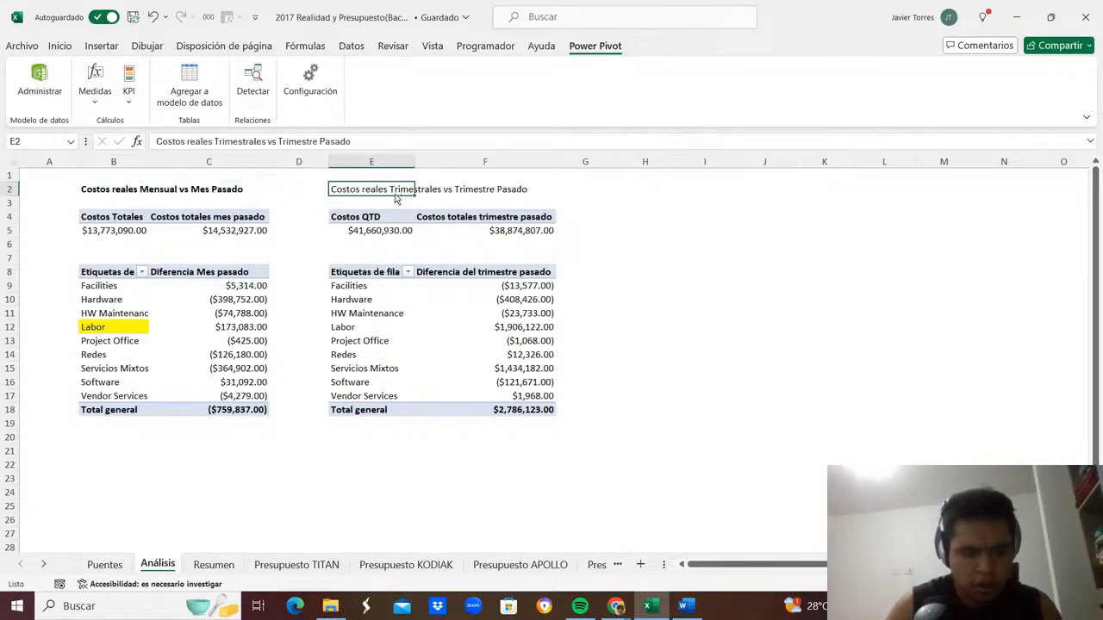
key(ctrl+n)
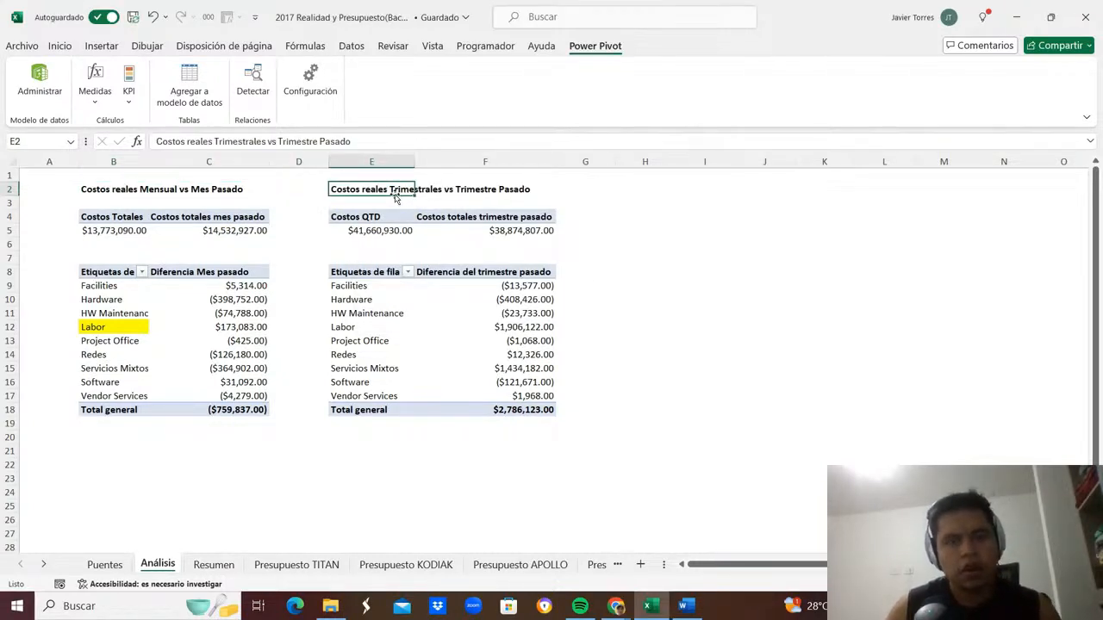
Set the font of the whole title row 2 to Montserrat black.
key(ctrl+shift+Right)
key(shift+space)
click(59, 45)
click(121, 73)
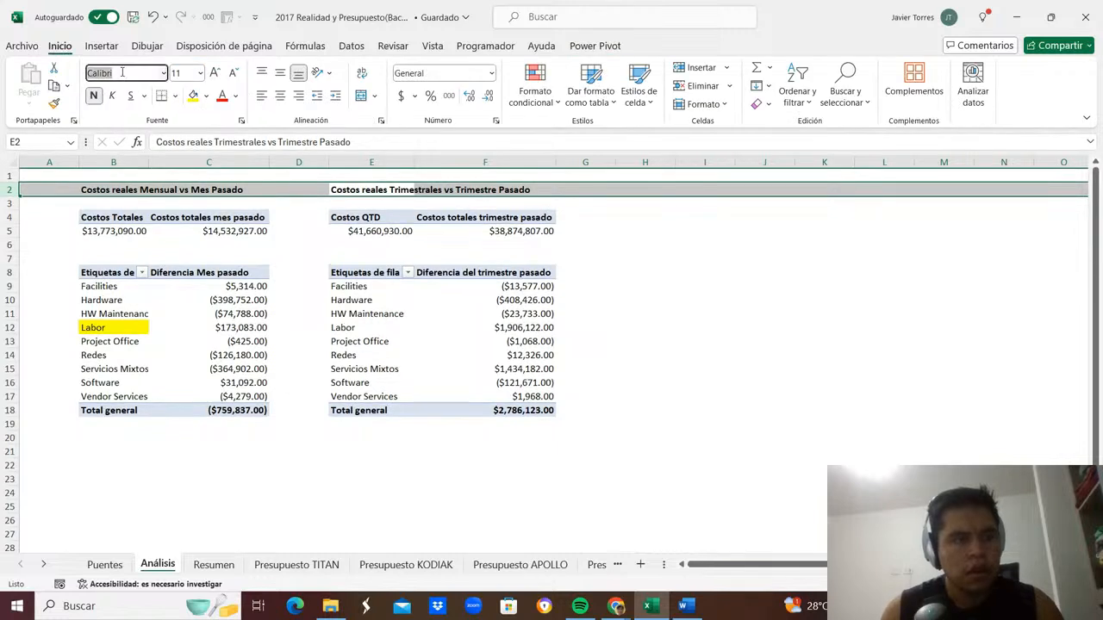
text(Mont)
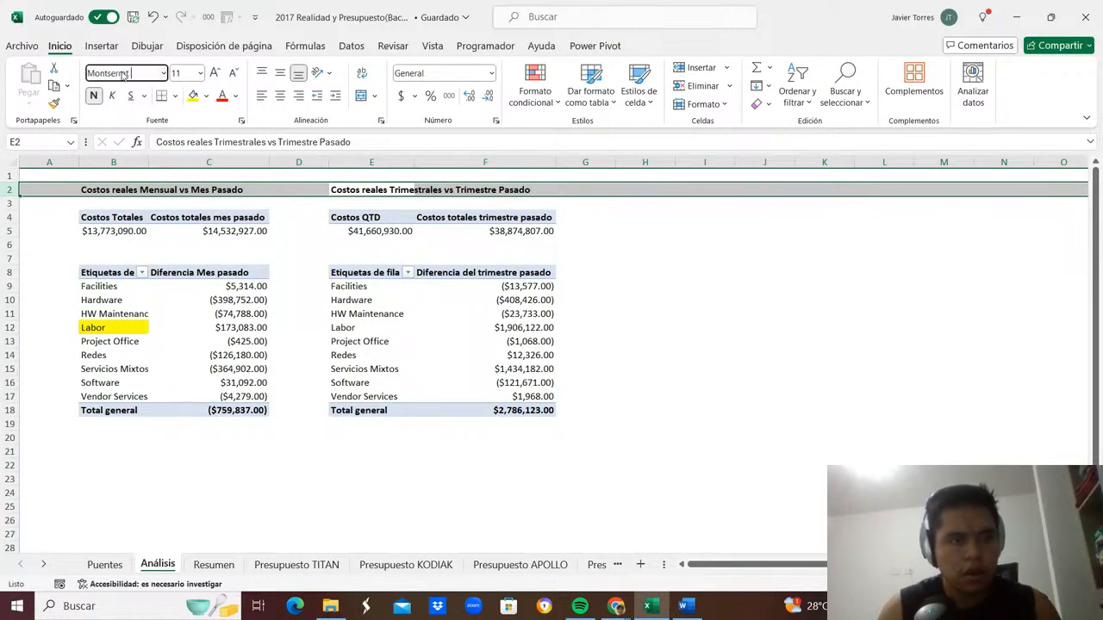
text(serrat black)
key(Return)
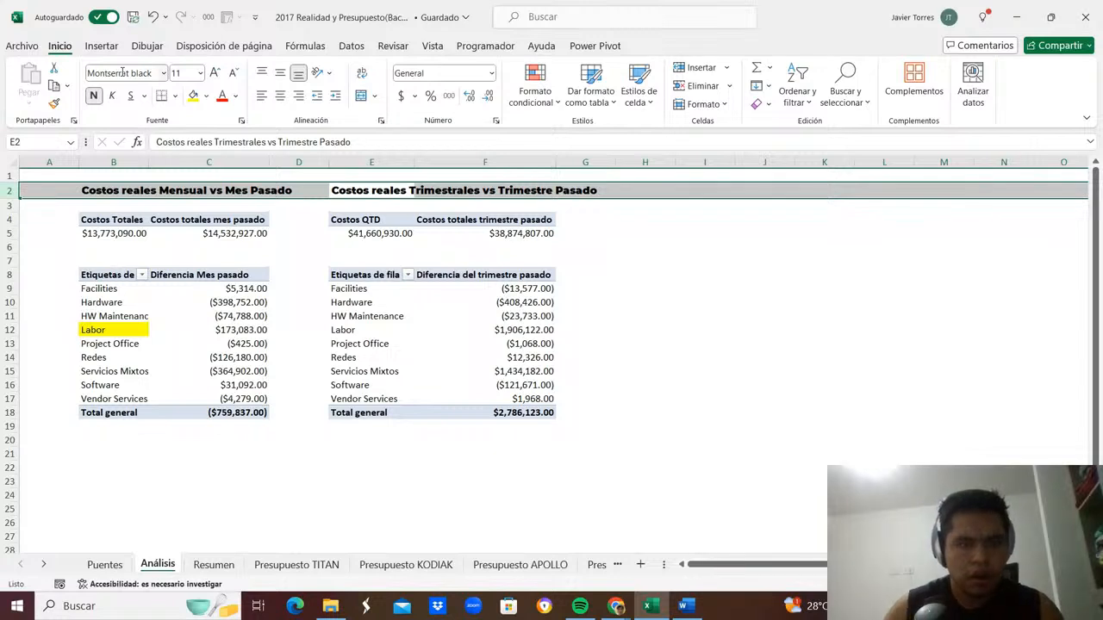
key(Right)
key(Right)
key(Left)
key(Left)
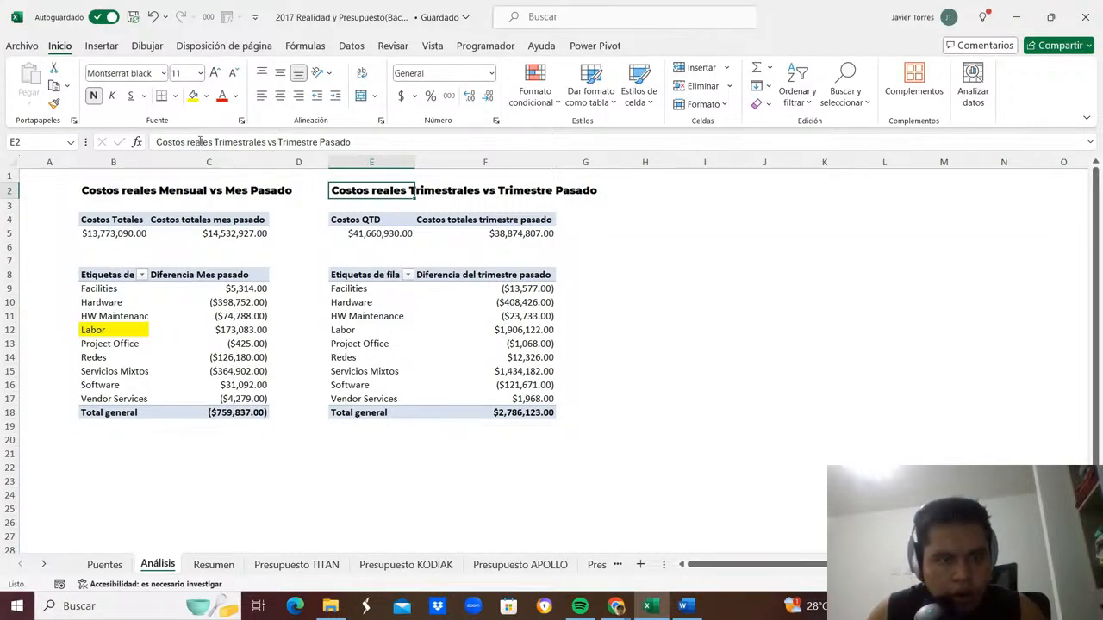
Shorten the title in B2 to "Costos reales M vs M Pasado".
click(133, 184)
click(212, 142)
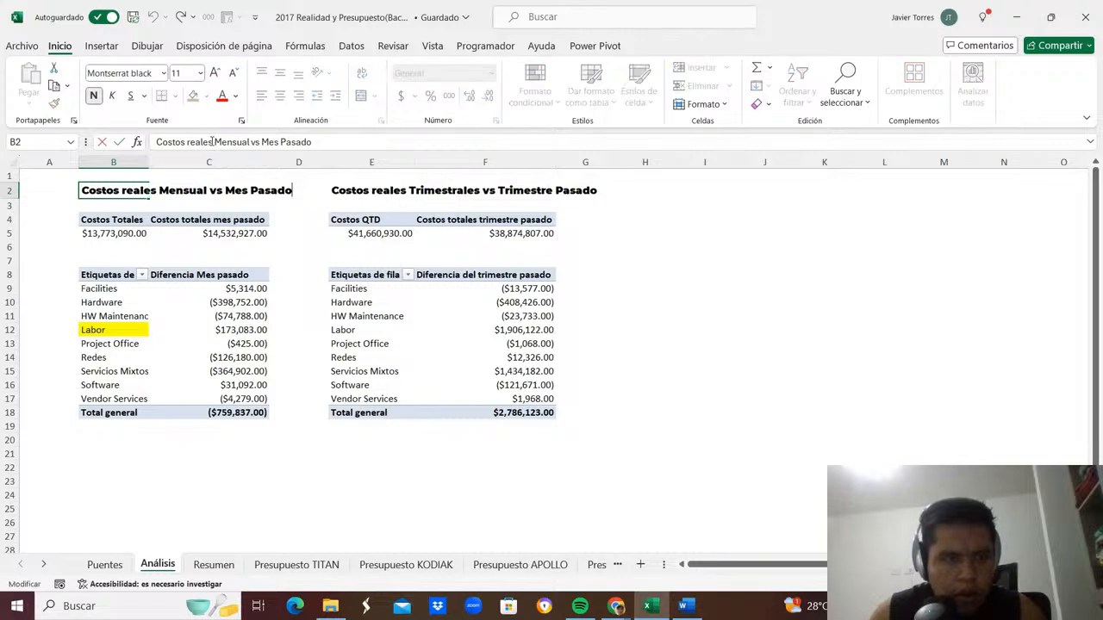
drag(230, 143, 248, 144)
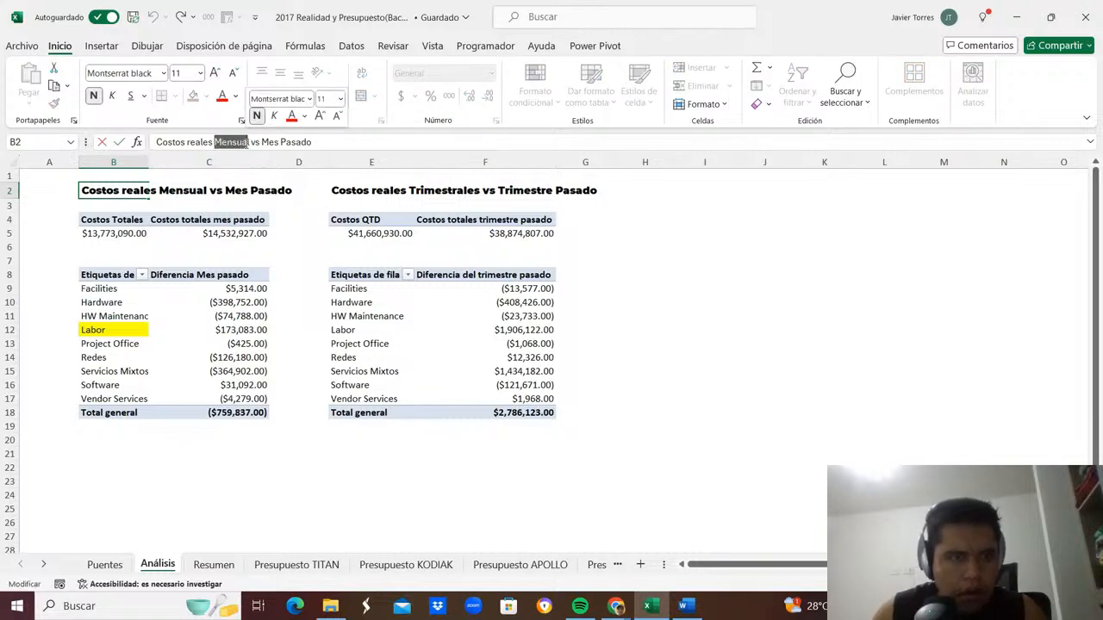
text(I vs )
text(M)
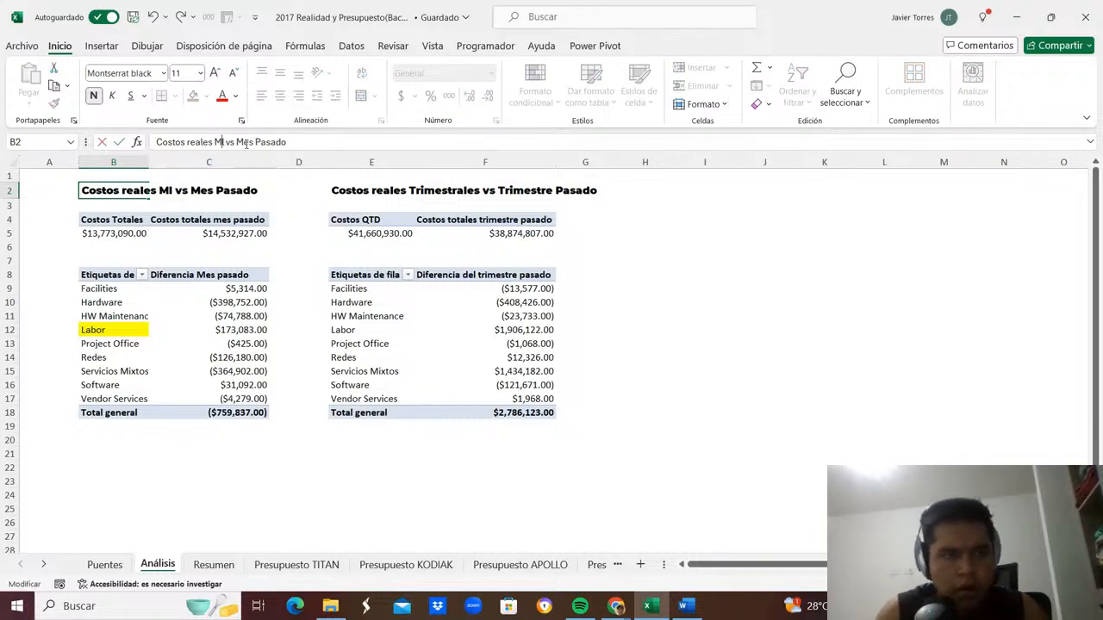
key(Delete)
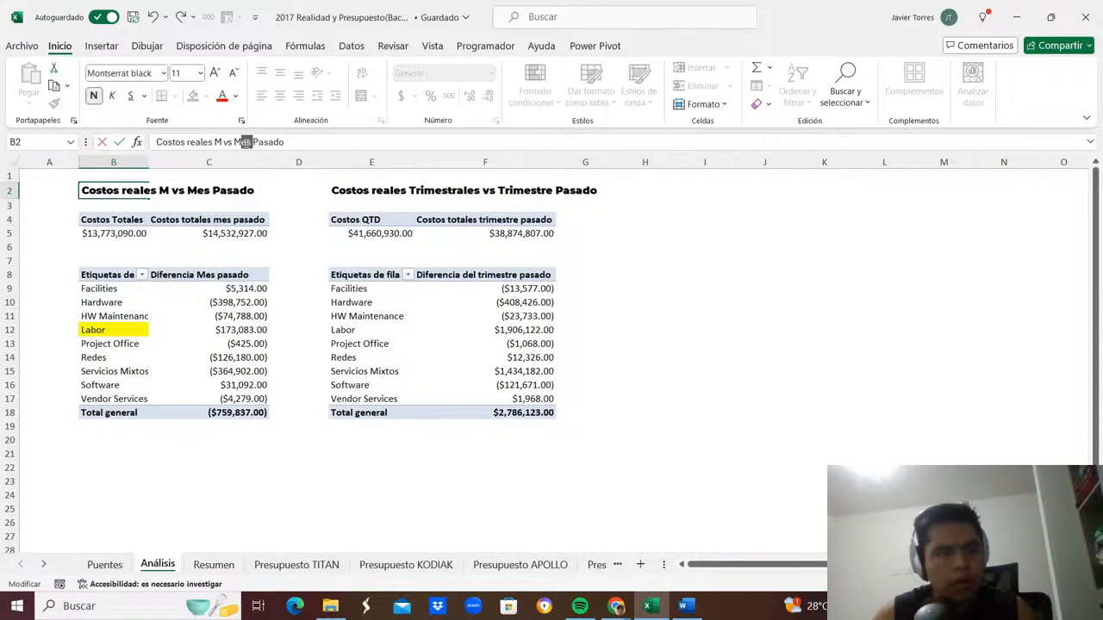
key(Delete)
key(Return)
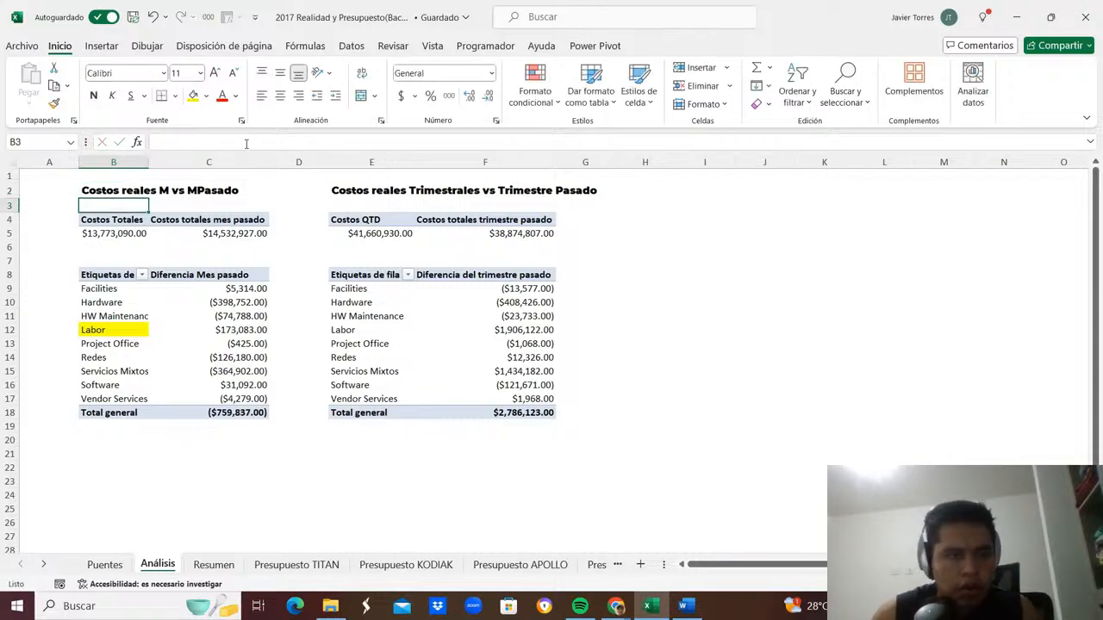
key(Up)
key(F2)
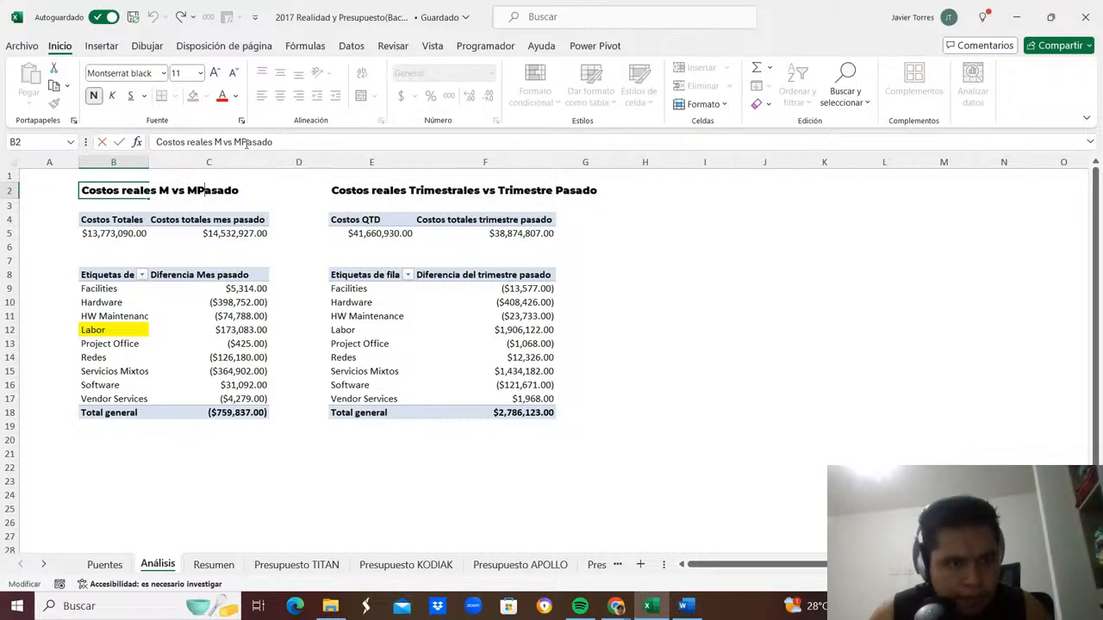
key(Return)
Replace "Trimestrales" with "QTD" in the title in E2.
key(Right)
key(Up)
key(Right)
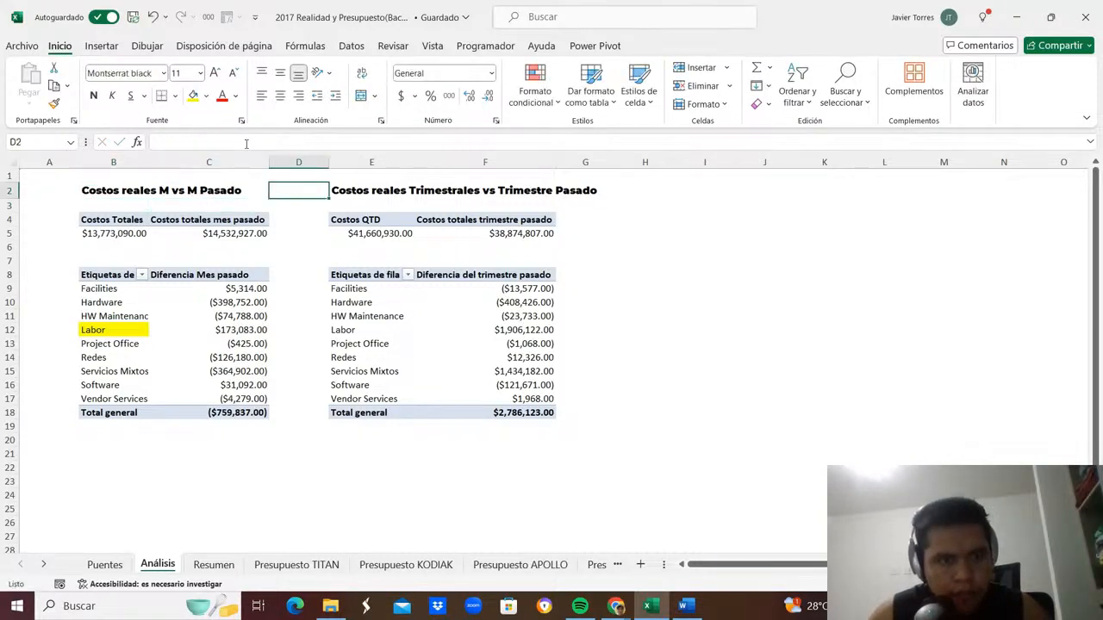
key(Right)
key(F2)
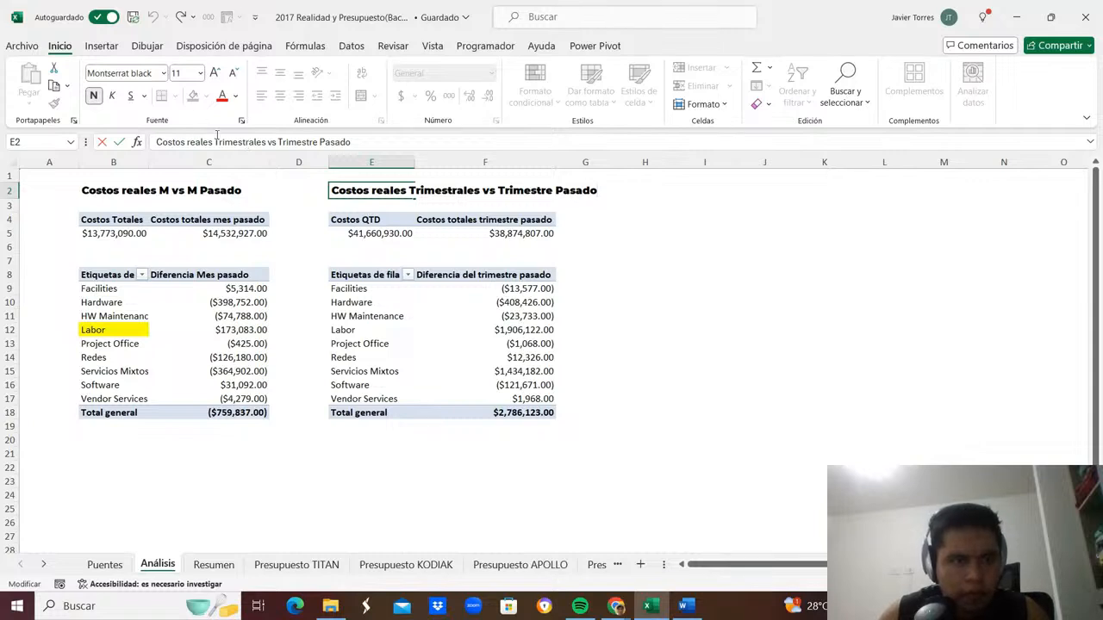
drag(215, 142, 266, 146)
text(t)
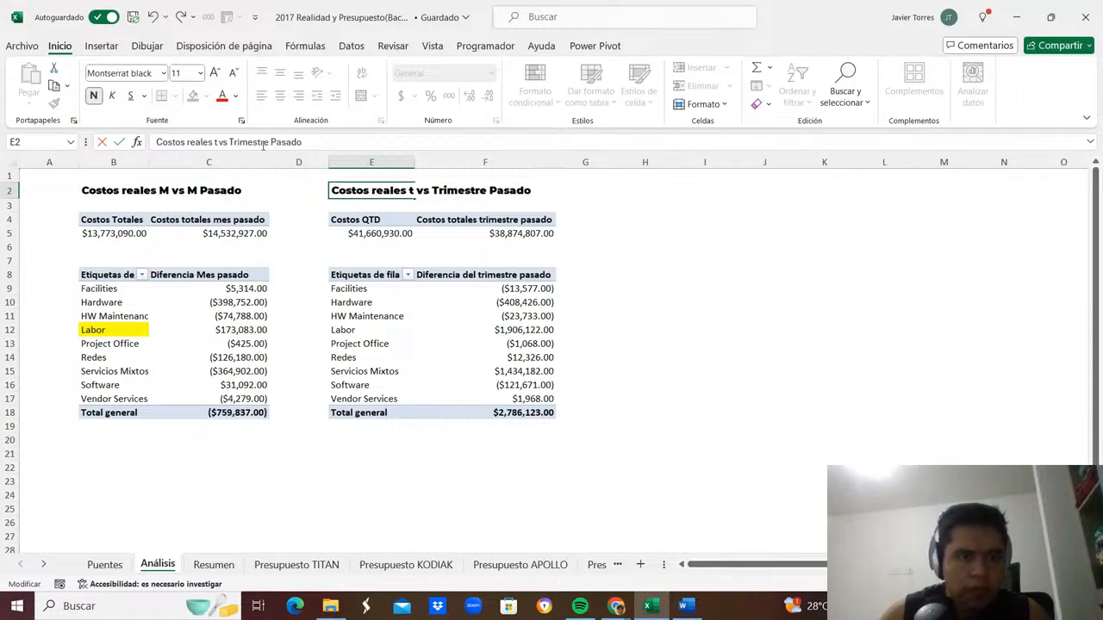
key(BackSpace)
text(QTD)
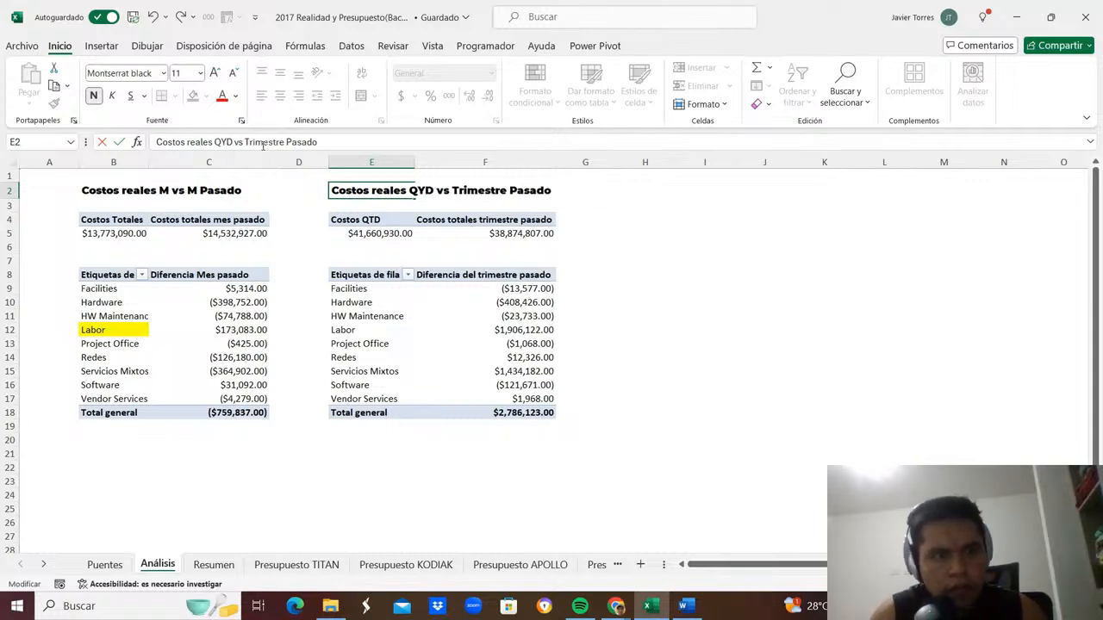
key(BackSpace)
key(BackSpace)
text(YT)
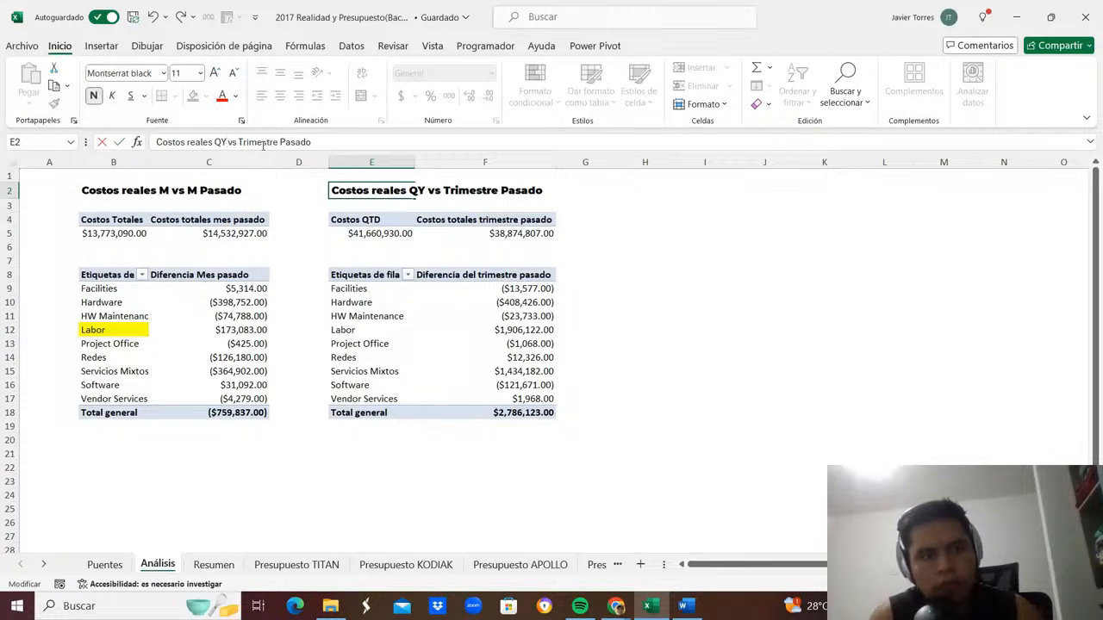
key(BackSpace)
key(BackSpace)
text(TD)
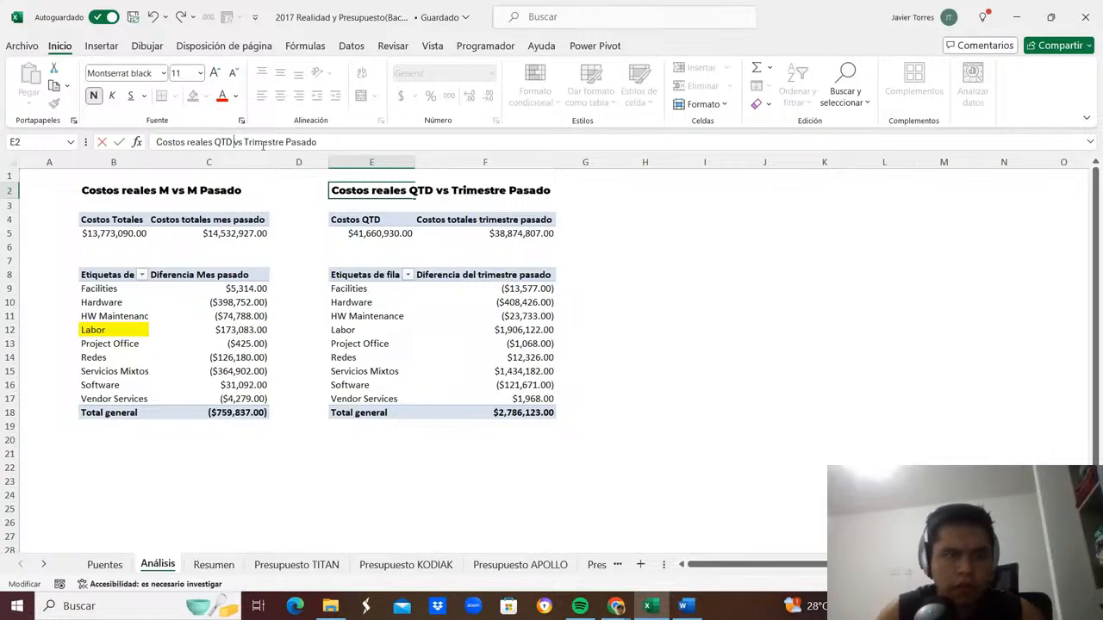
Replace "Trimestre" with "QTD" in E2 so the title reads "Costos reales QTD vs QTD Pasado".
double_click(262, 142)
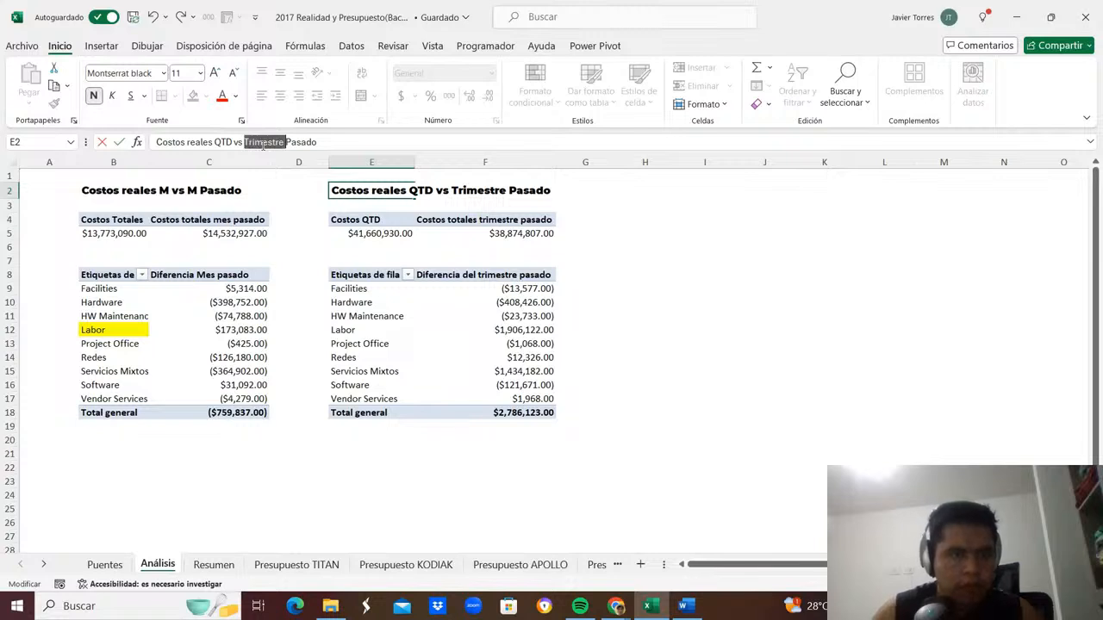
text(QTD)
key(ctrl+Return)
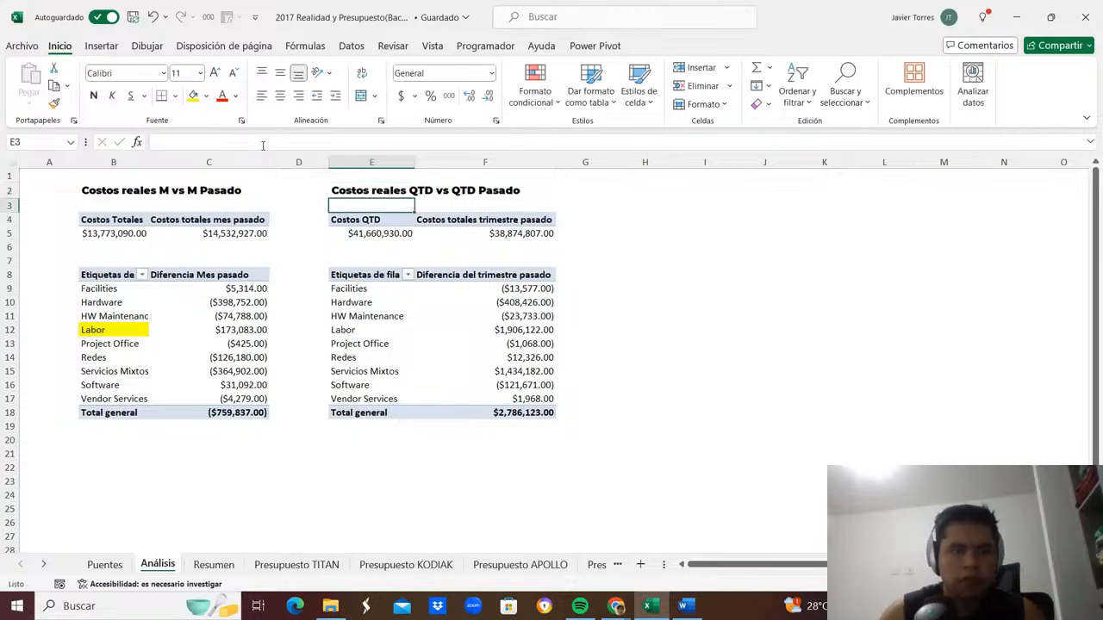
Copy the E2 title to H2.
key(ctrl+c)
key(Right)
key(Right)
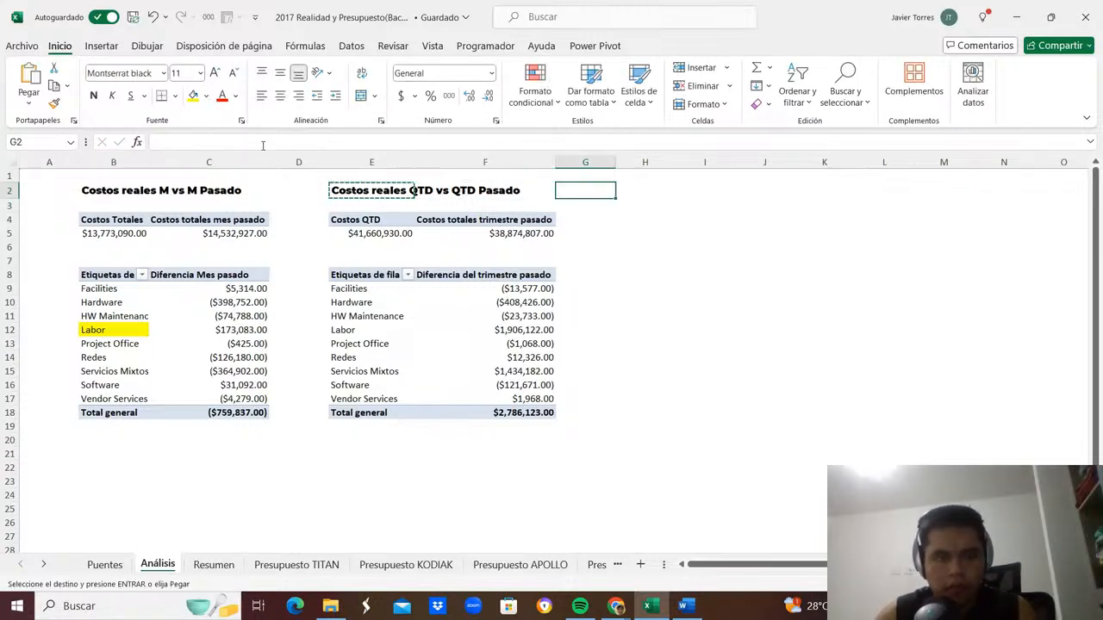
key(Right)
key(Return)
key(Left)
key(Left)
key(Down)
key(Left)
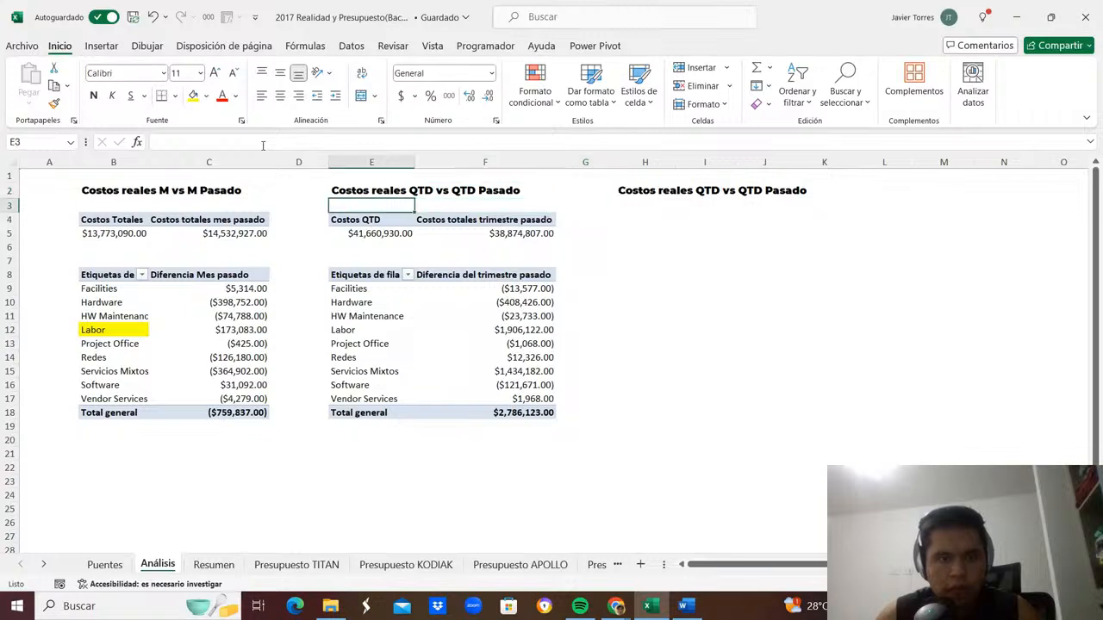
Insert "vs Budget Mensual" after "Costos reales" in the H2 title.
key(Down)
key(Up)
key(Right)
key(Right)
key(Up)
key(Right)
key(F2)
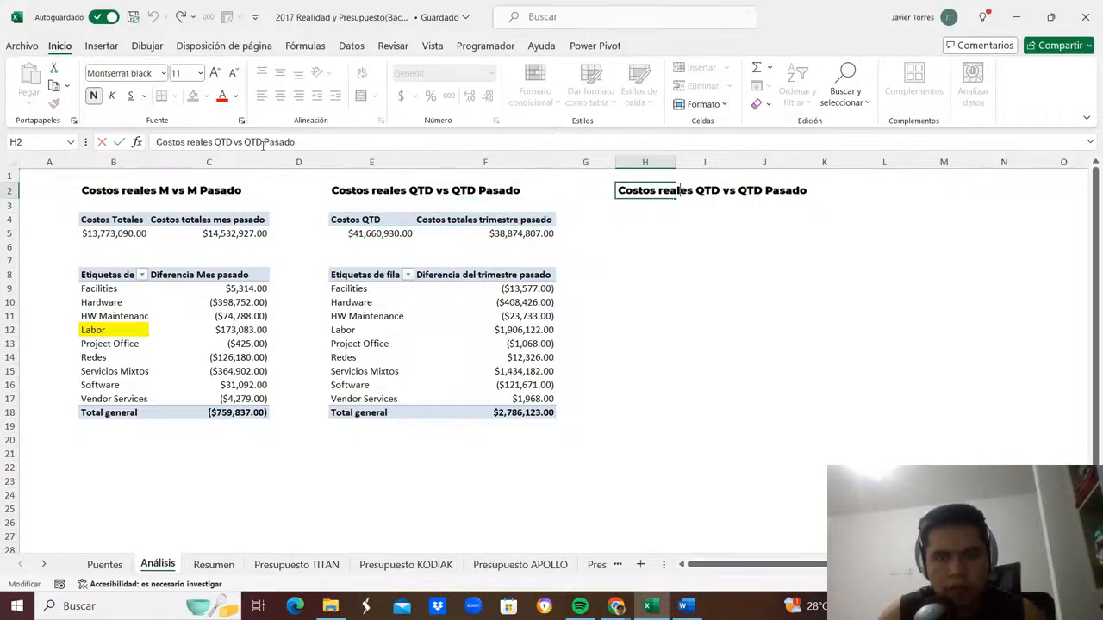
text(VS)
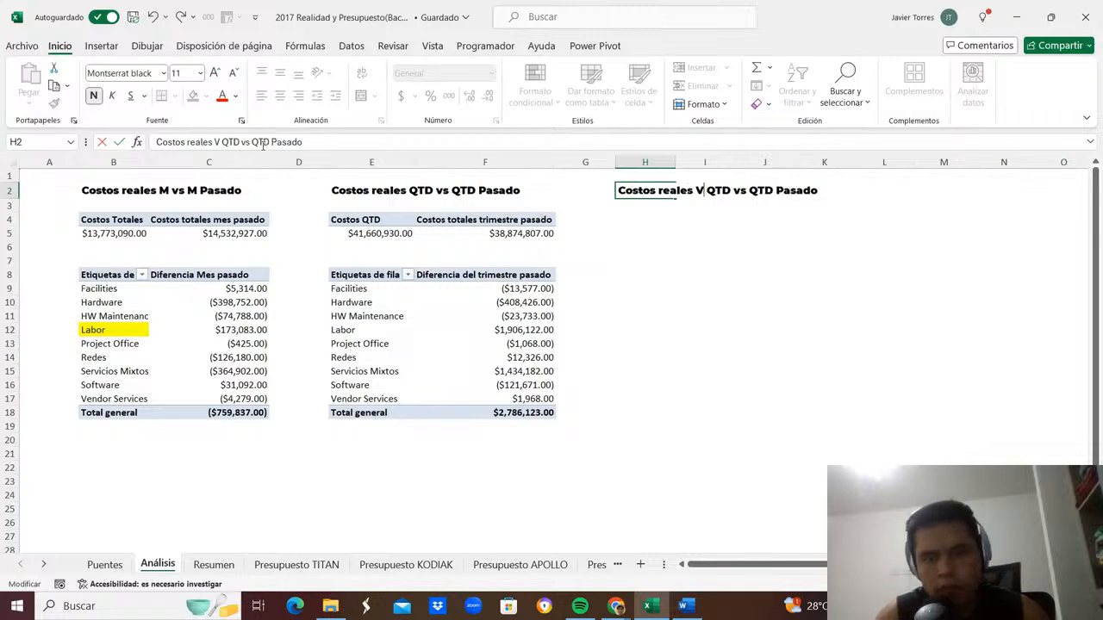
key(BackSpace)
key(BackSpace)
text(vs Budget)
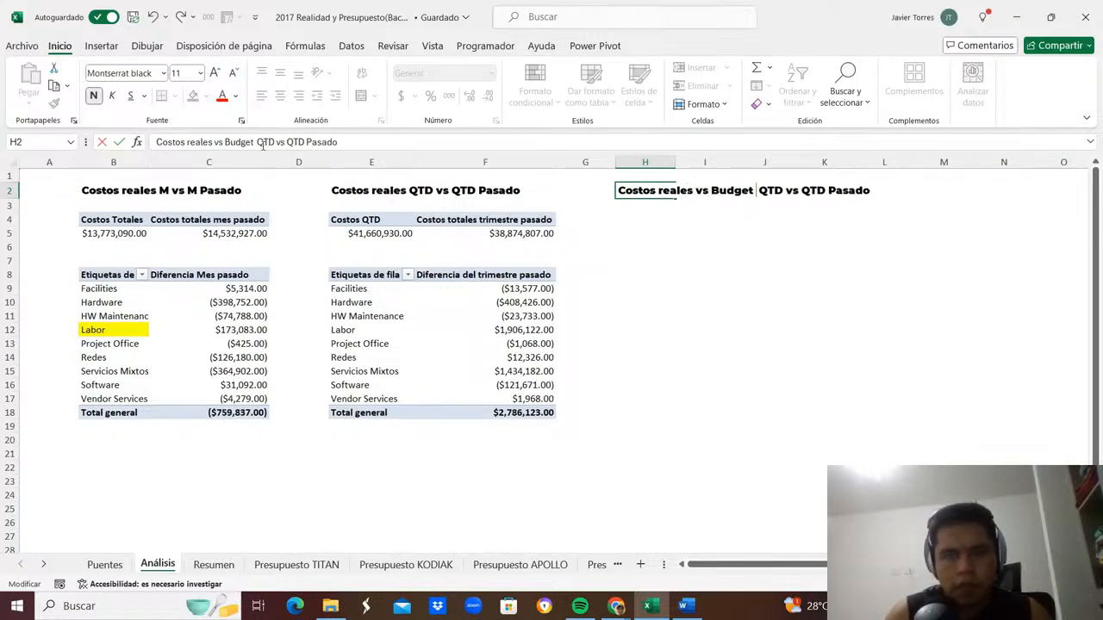
text( Me QTD vs)
key(BackSpace)
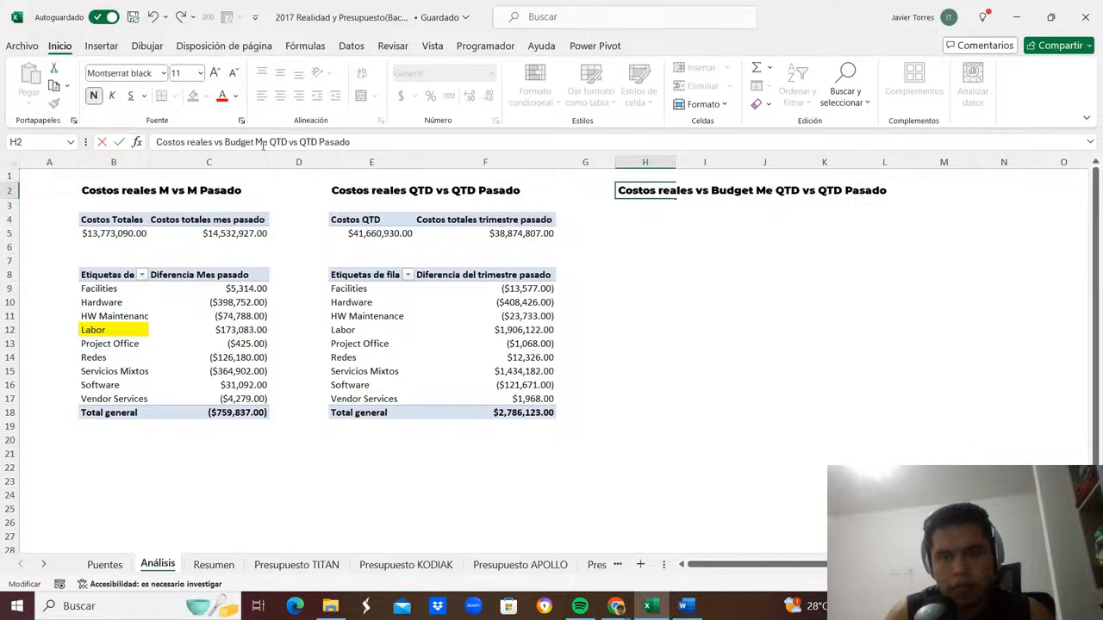
text(nsual)
key(Return)
Remove the trailing "QTD vs QTD Pasado" from H2, leaving the title "Costos reales vs Budget Mensual".
key(Right)
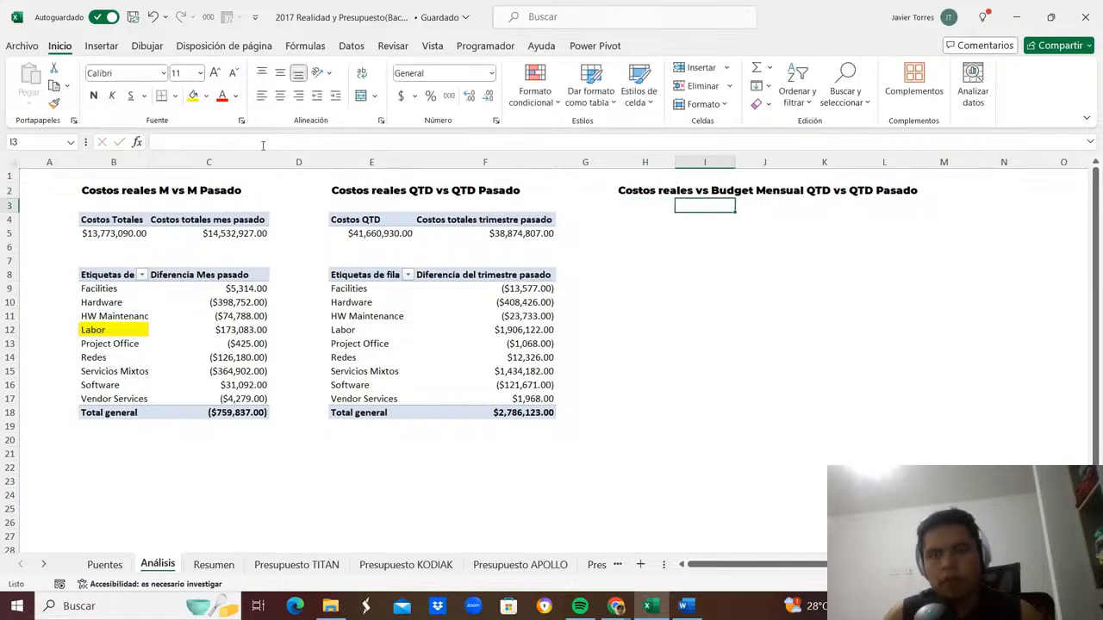
key(Right)
key(Right)
key(Up)
key(Left)
key(Left)
key(F2)
key(Left)
key(F2)
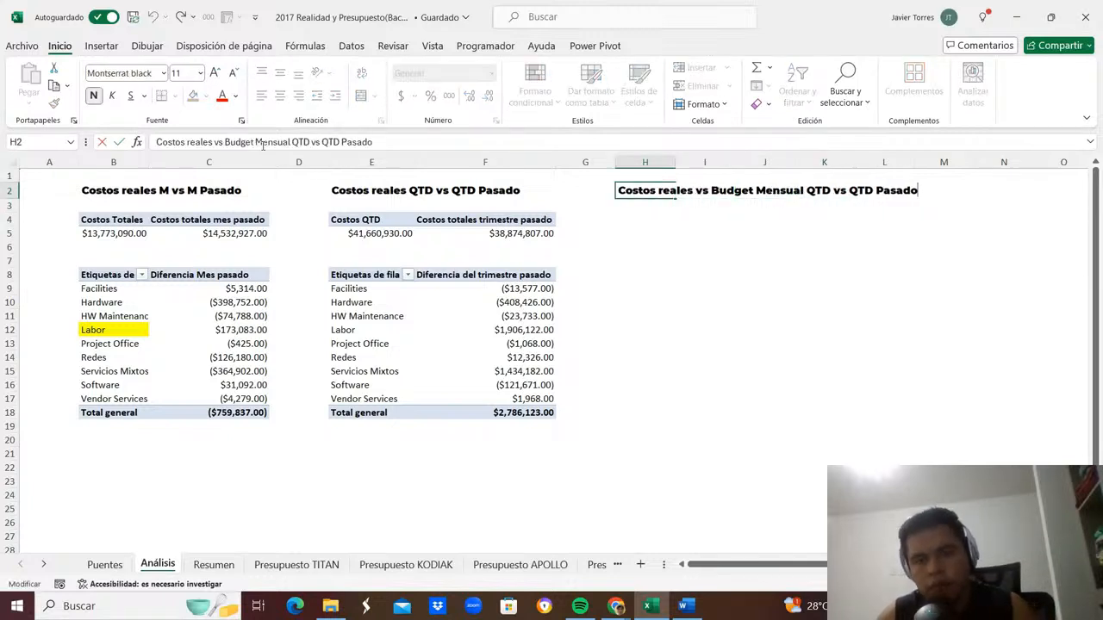
key(ctrl+shift+Left)
key(ctrl+shift+Left)
key(ctrl+shift+Left)
key(ctrl+shift+Left)
key(BackSpace)
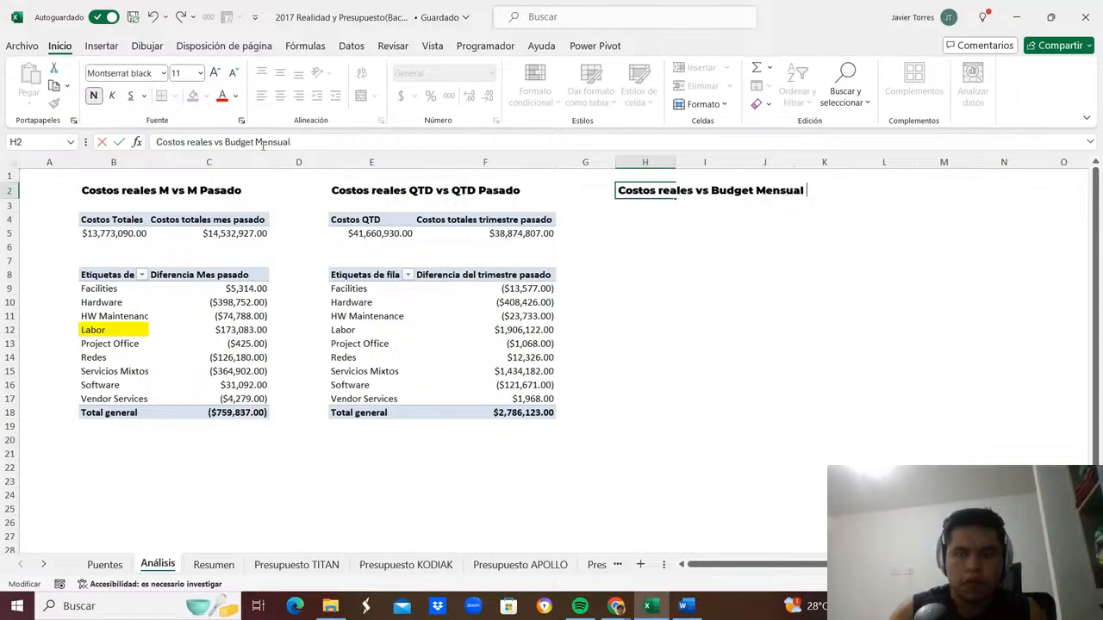
key(Return)
Copy both quarterly pivot tables in E4:F18 and paste them starting at H4, below the Budget Mensual title.
key(Left)
key(Left)
key(Down)
key(Left)
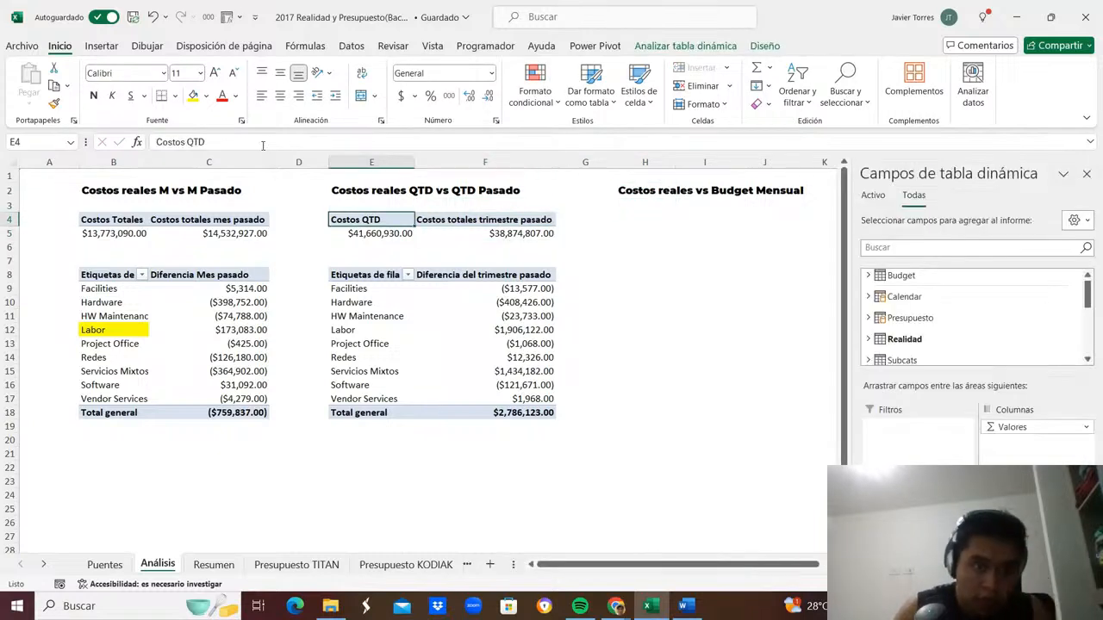
key(ctrl+shift+Down)
key(ctrl+shift+Down)
key(ctrl+shift+Down)
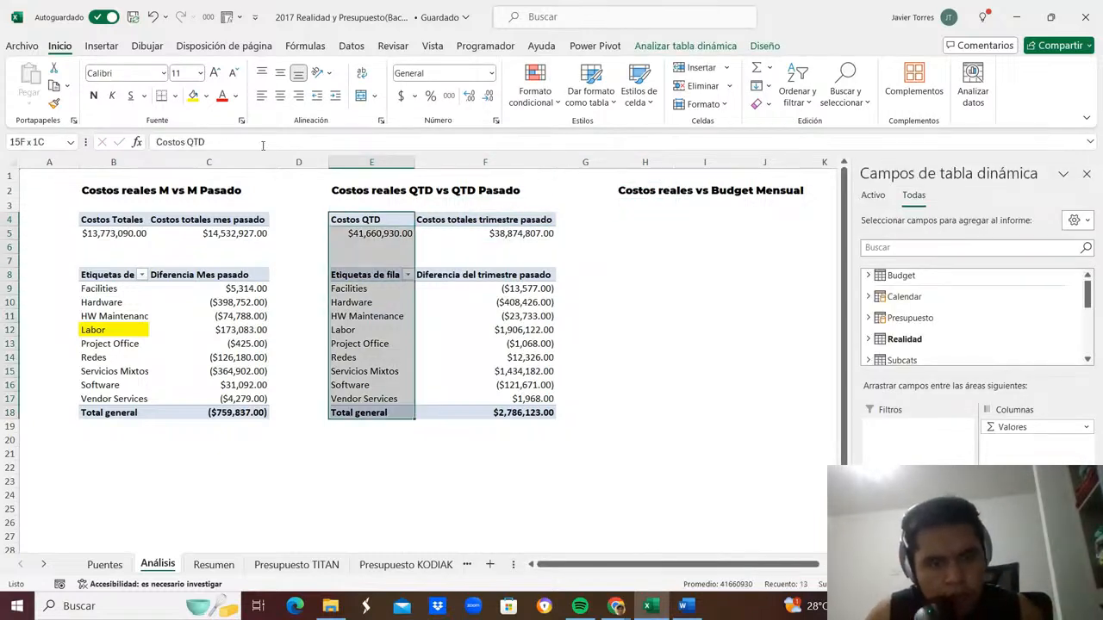
key(shift+Right)
key(shift+Right)
key(shift+Left)
key(ctrl+c)
key(Right)
key(Right)
key(Right)
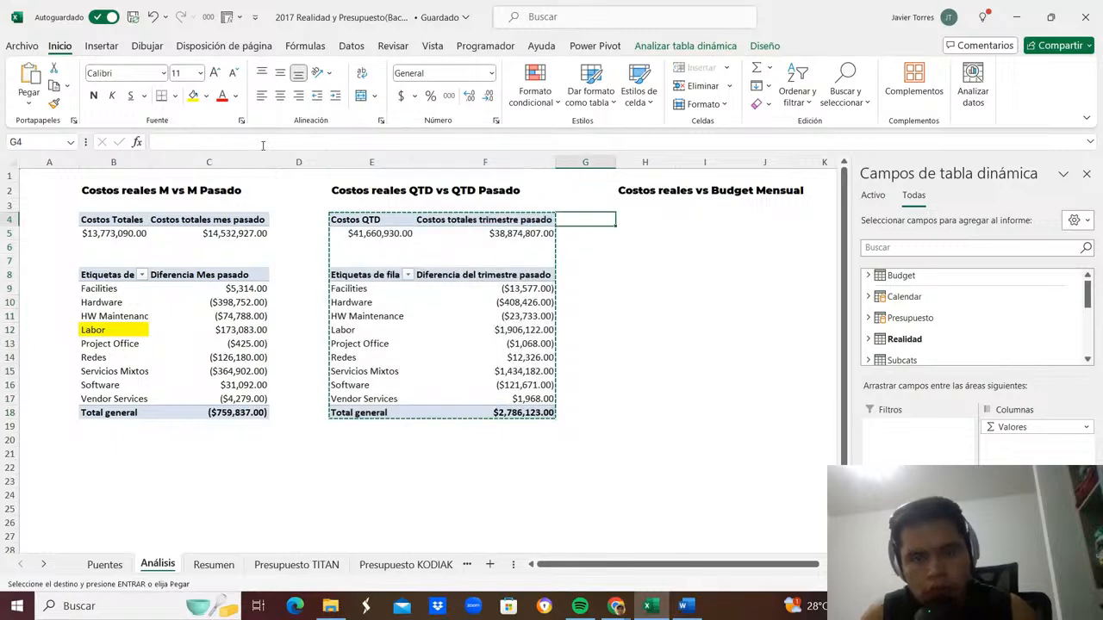
key(ctrl+v)
Remove the Costos QTD value from the copied pivot table at H4.
key(Down)
key(Up)
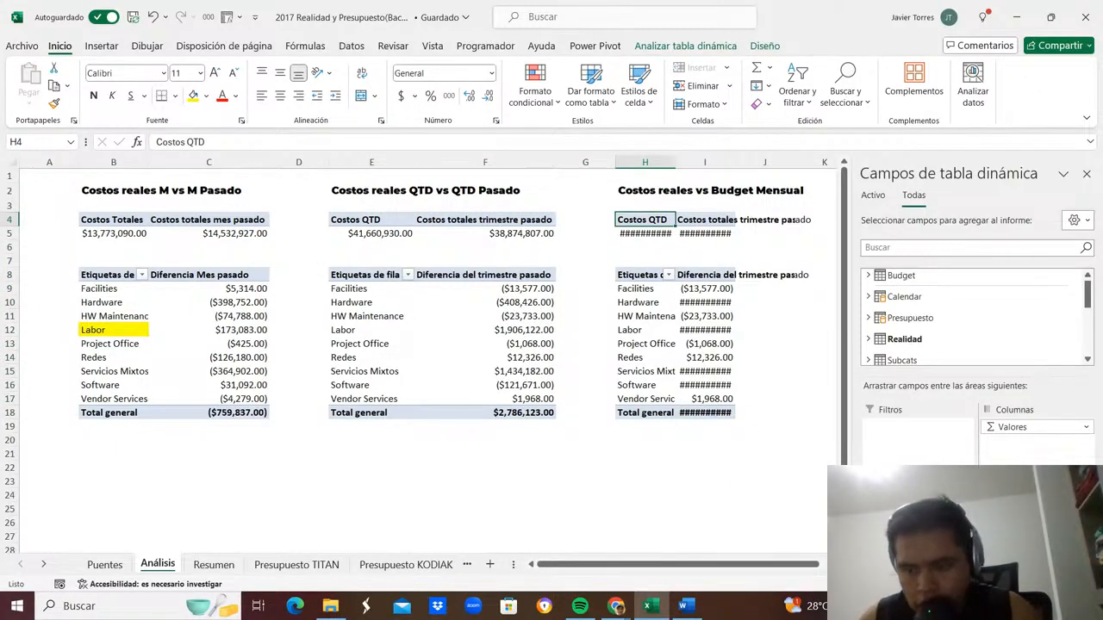
key(Delete)
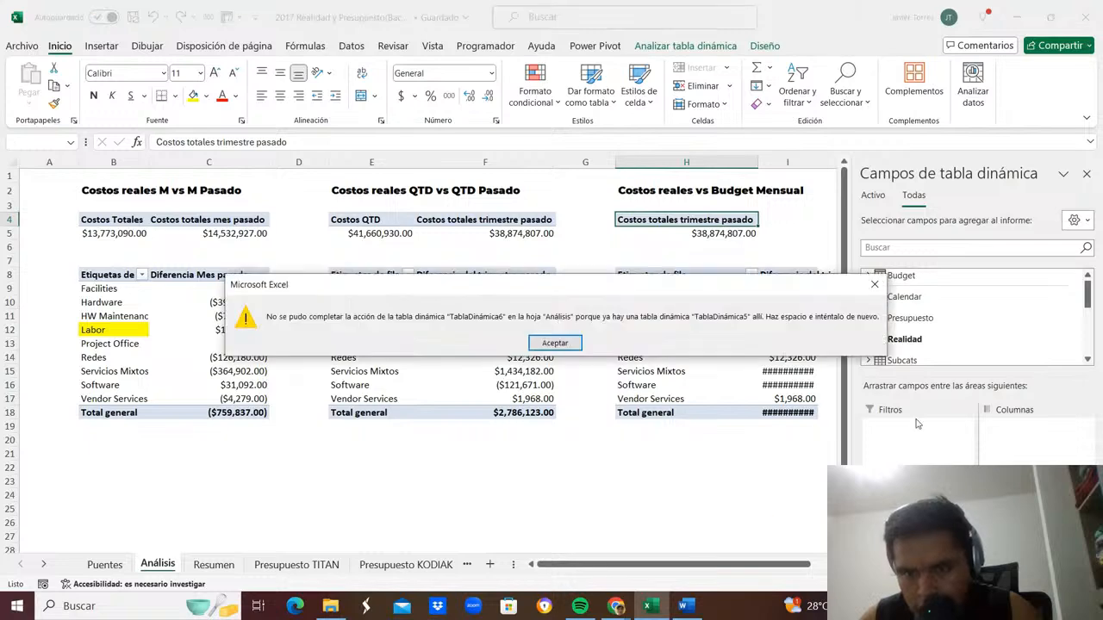
key(Return)
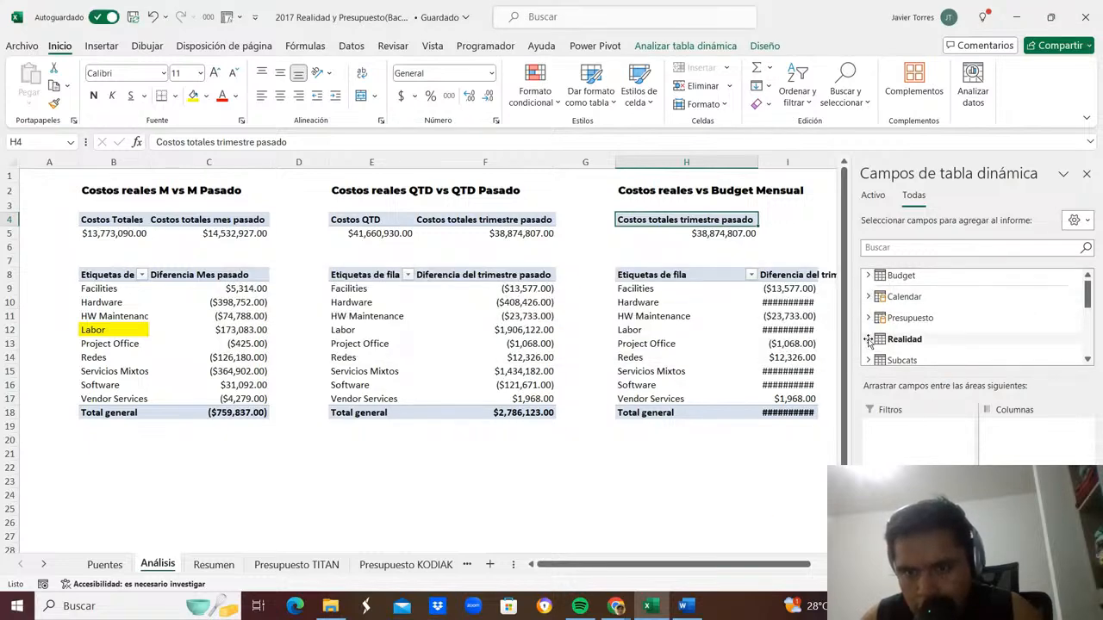
Replace the measure in the Costos reales vs Budget Mensual summary pivot with Costos Totales and TTL Presupuesto.
click(868, 340)
scroll(990, 340, down, 2)
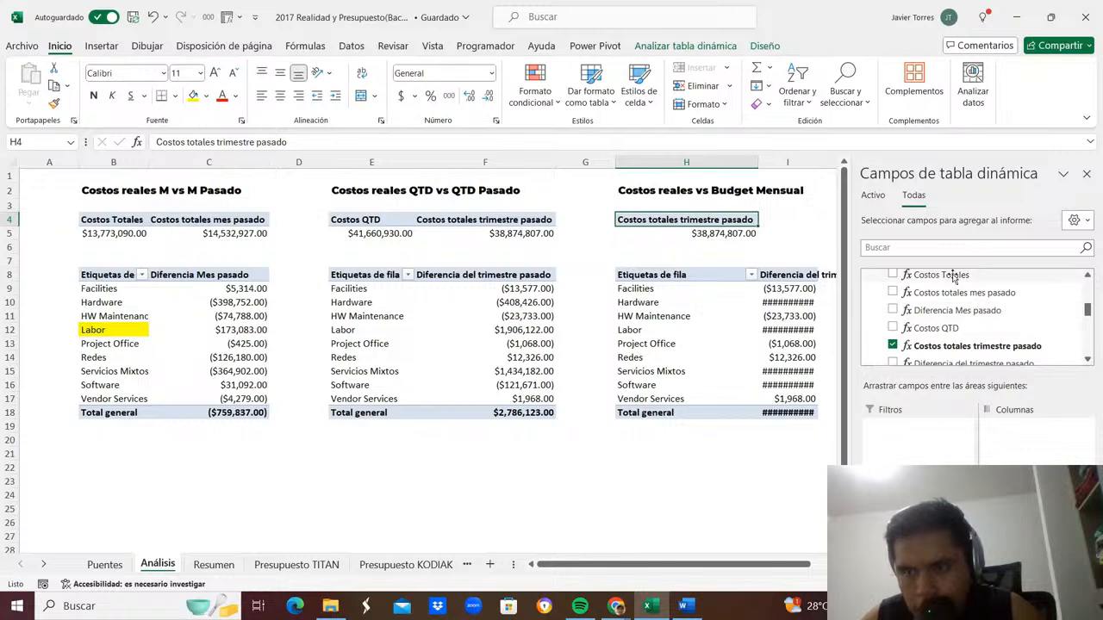
drag(953, 276, 689, 507)
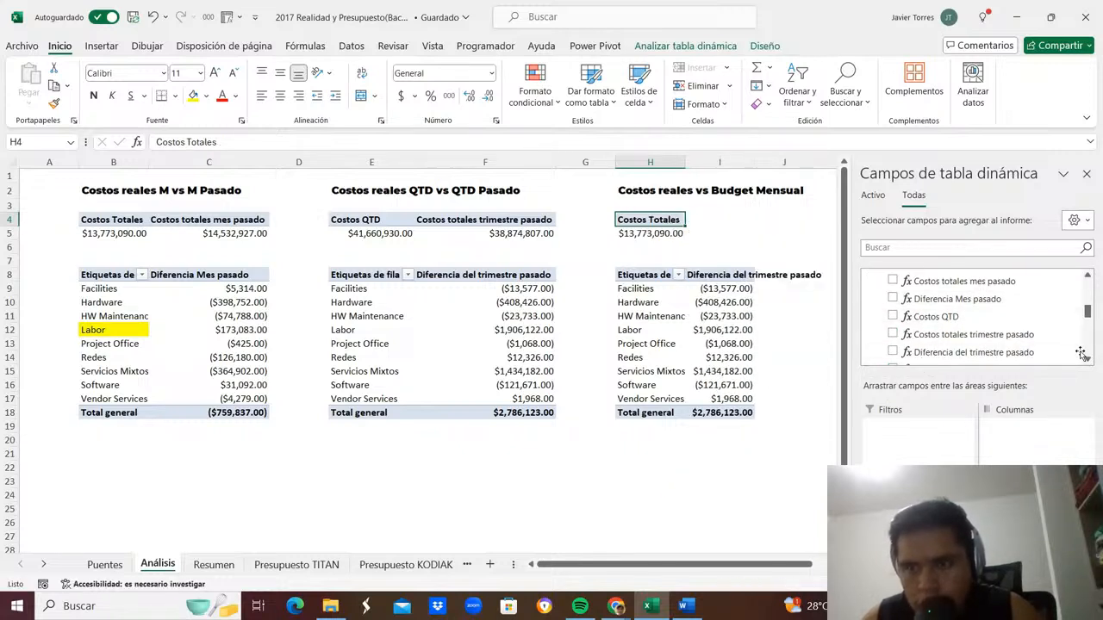
click(1089, 276)
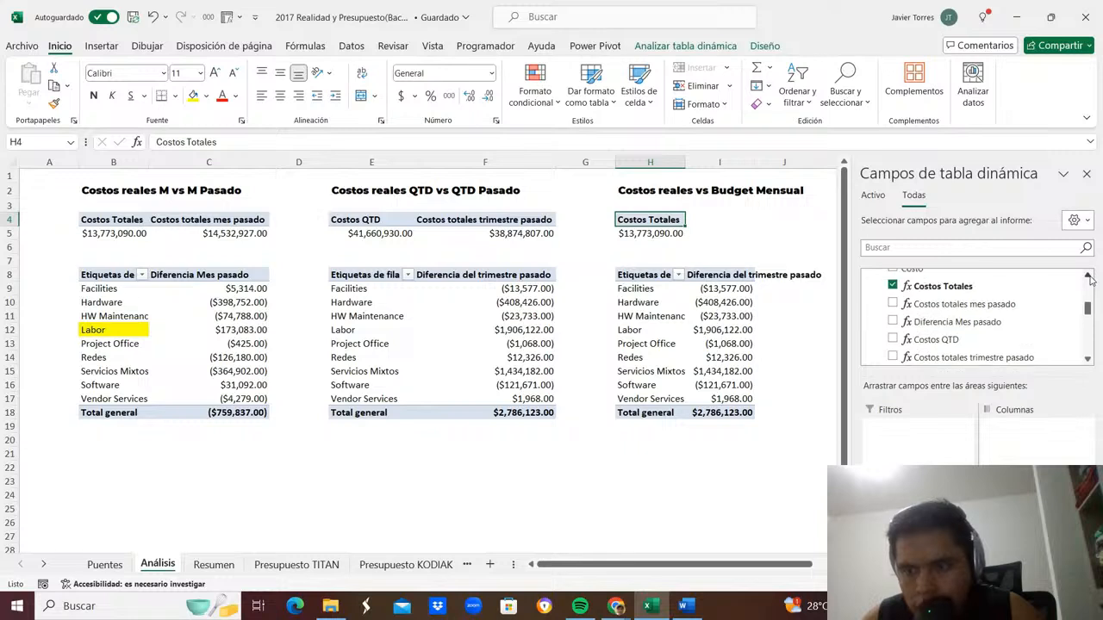
click(1088, 360)
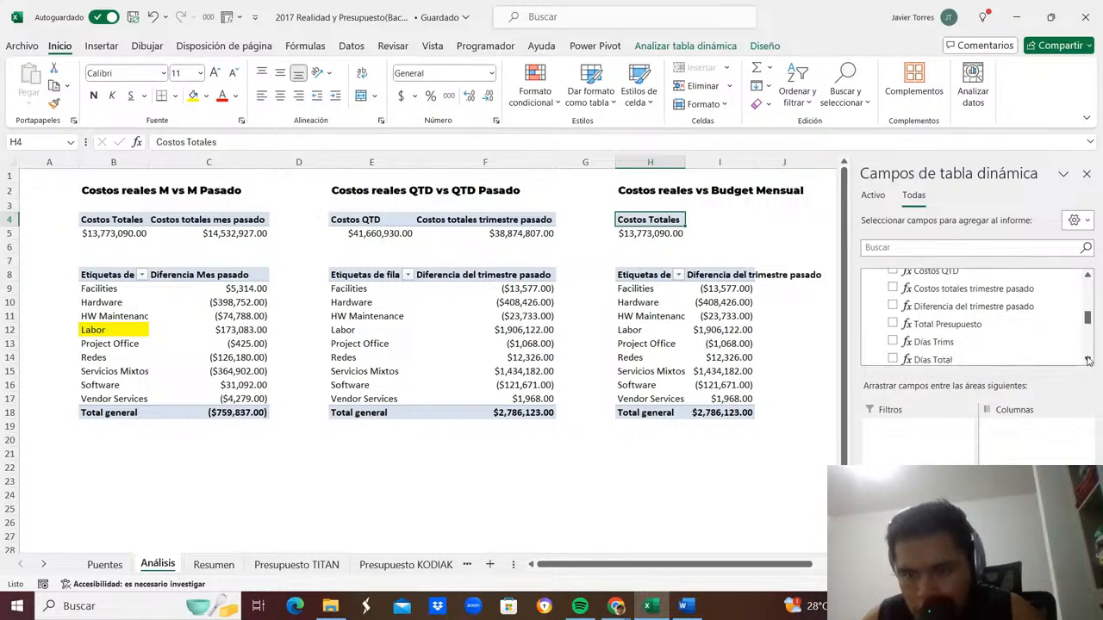
click(1088, 360)
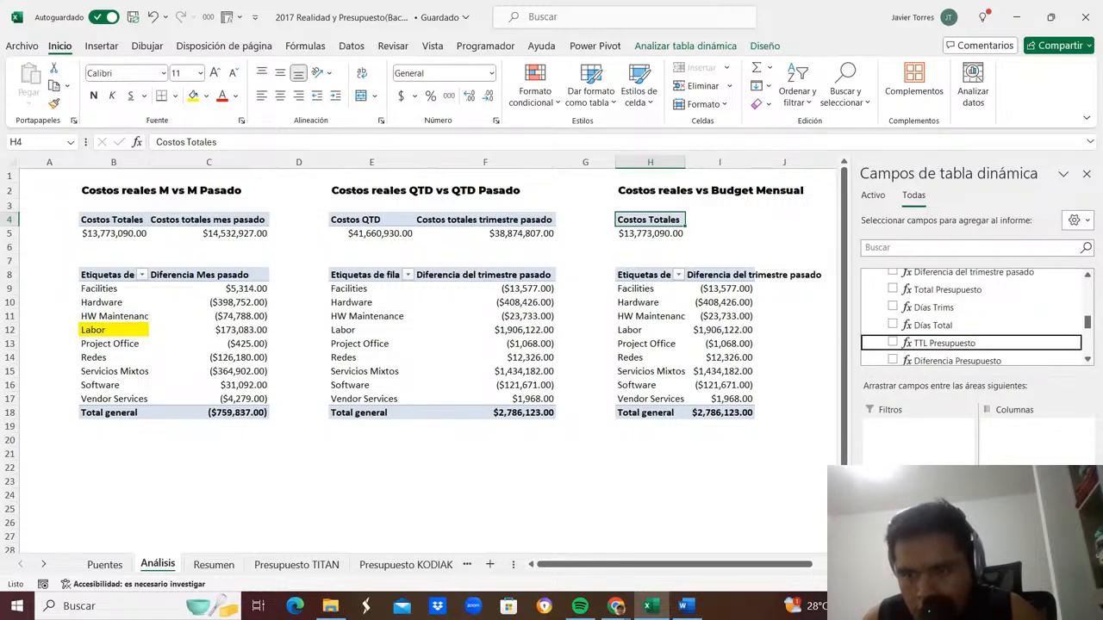
click(892, 343)
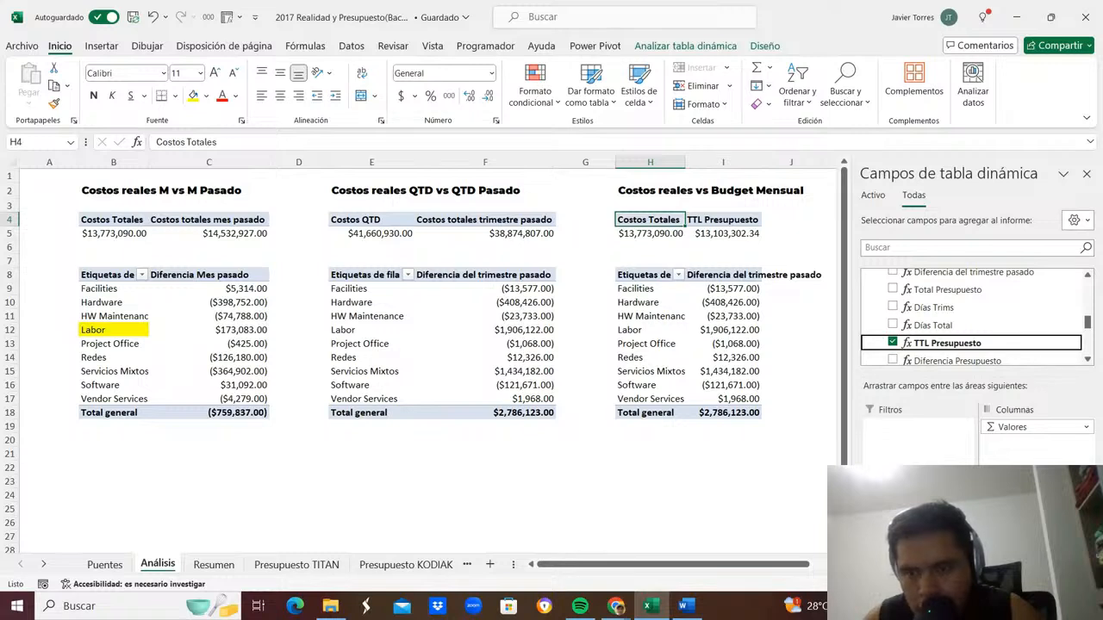
Replace Diferencia del trimestre pasado with Diferencia Presupuesto in the department pivot under Costos reales vs Budget Mensual.
click(691, 331)
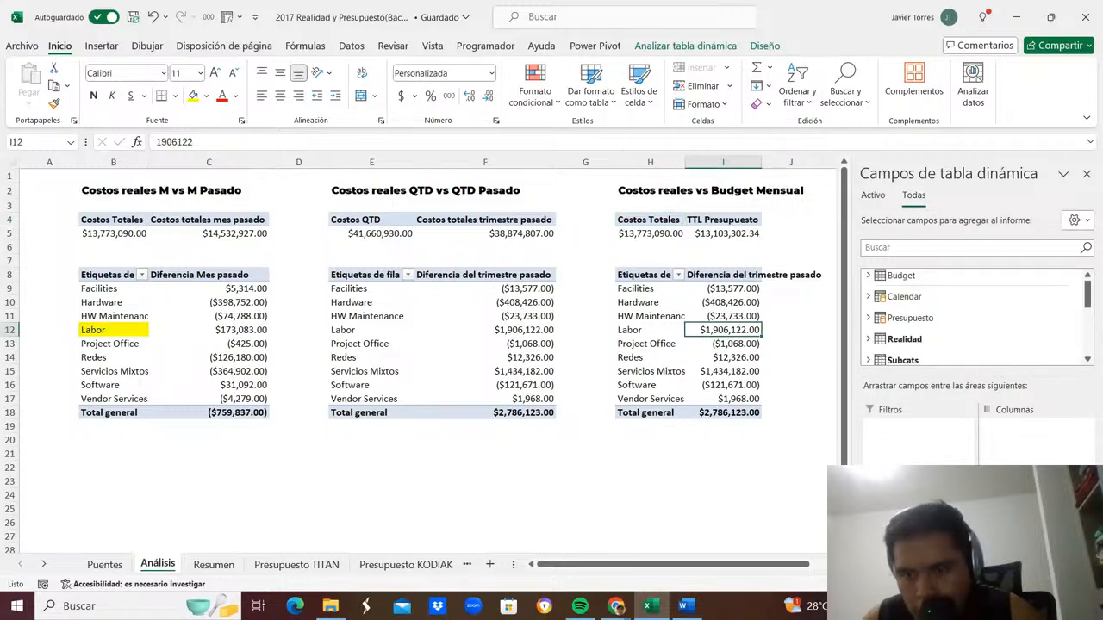
drag(1025, 509, 702, 444)
click(868, 340)
scroll(1028, 356, down, 1)
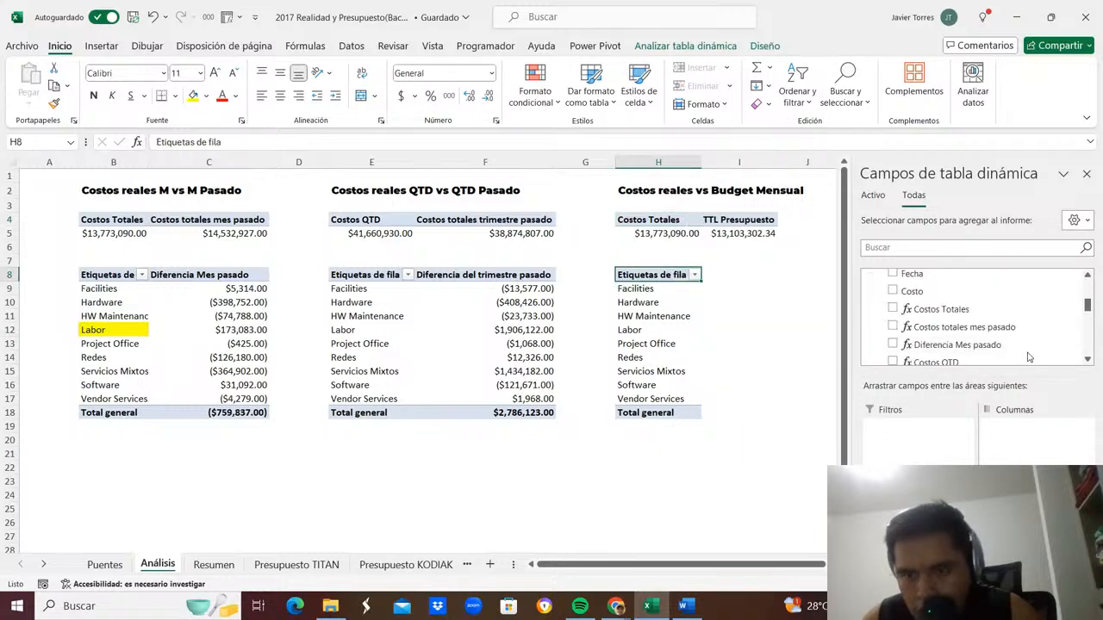
scroll(1028, 357, down, 3)
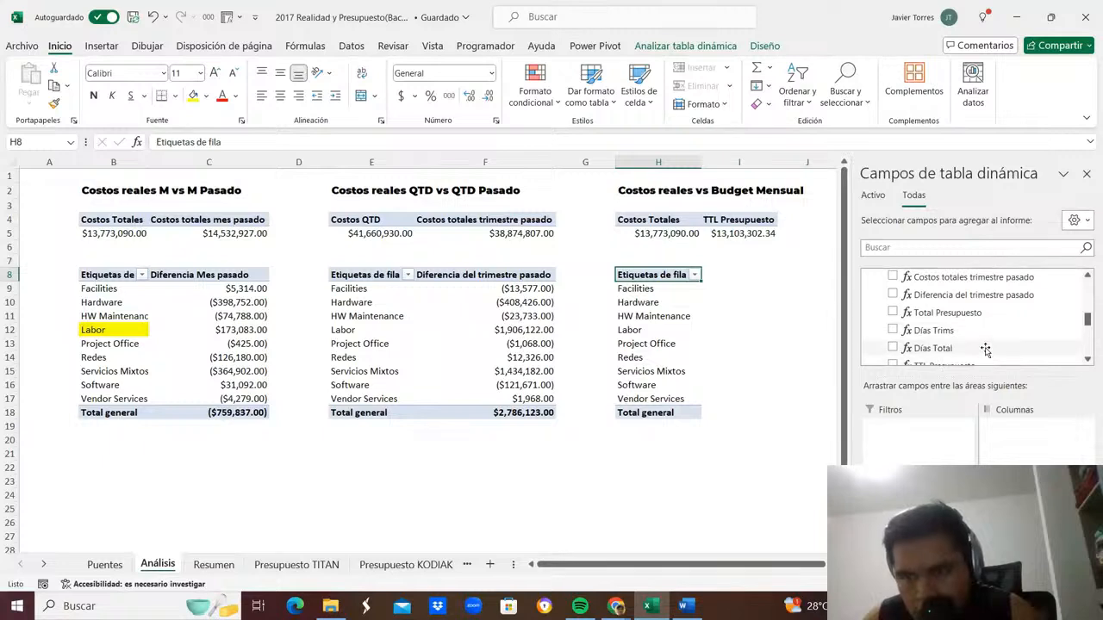
scroll(984, 349, down, 1)
drag(970, 350, 1017, 525)
Review the filter connections of the two pivot tables under Costos reales vs Budget Mensual.
click(707, 232)
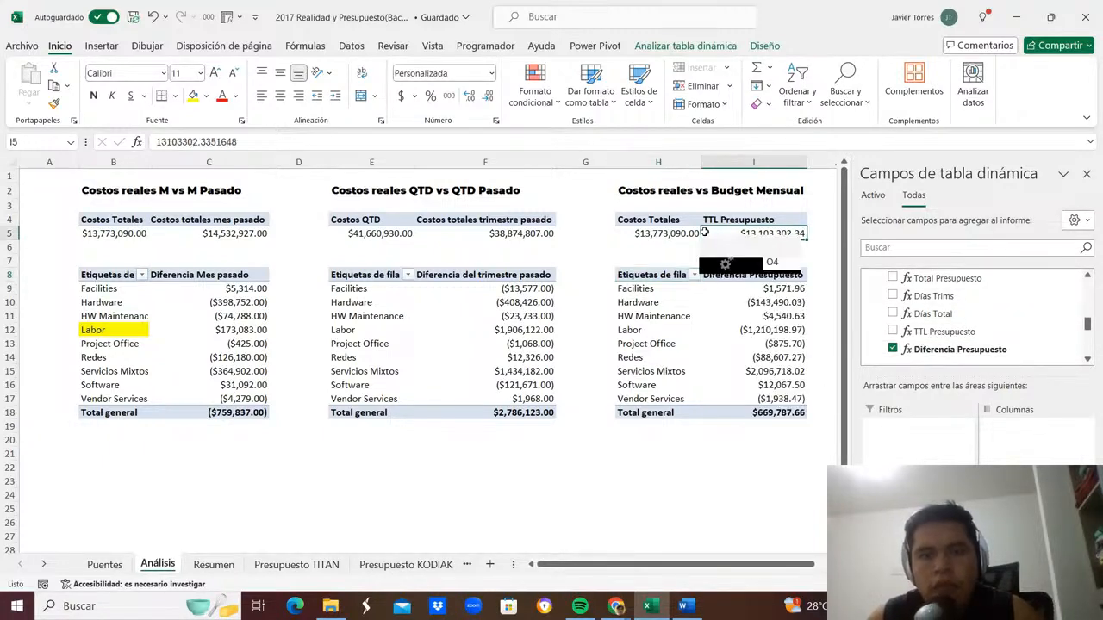
click(685, 45)
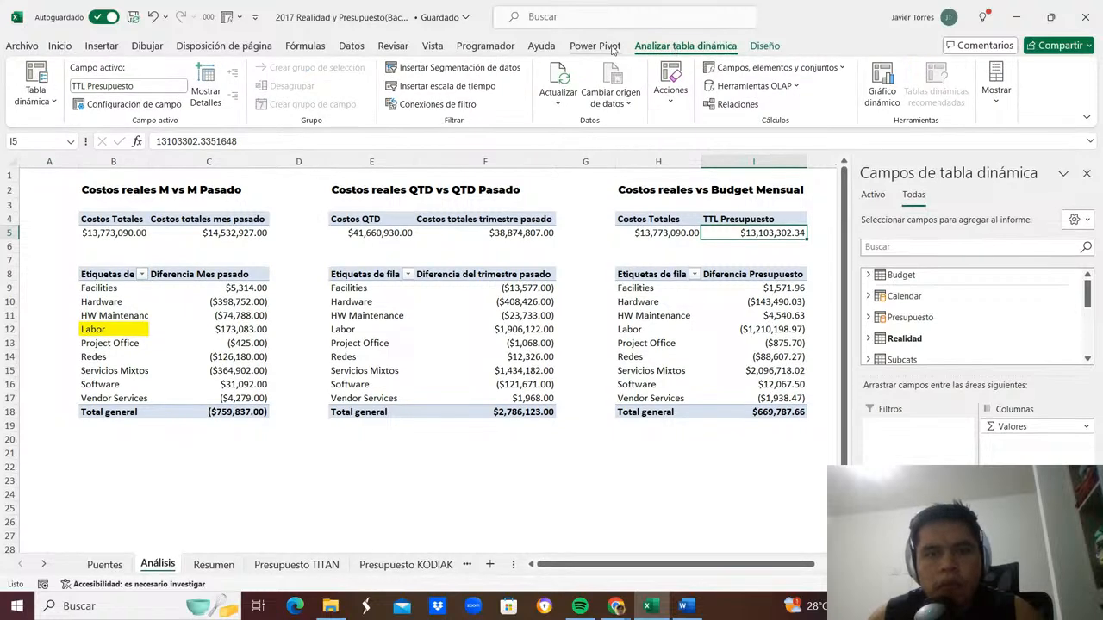
click(414, 103)
click(647, 298)
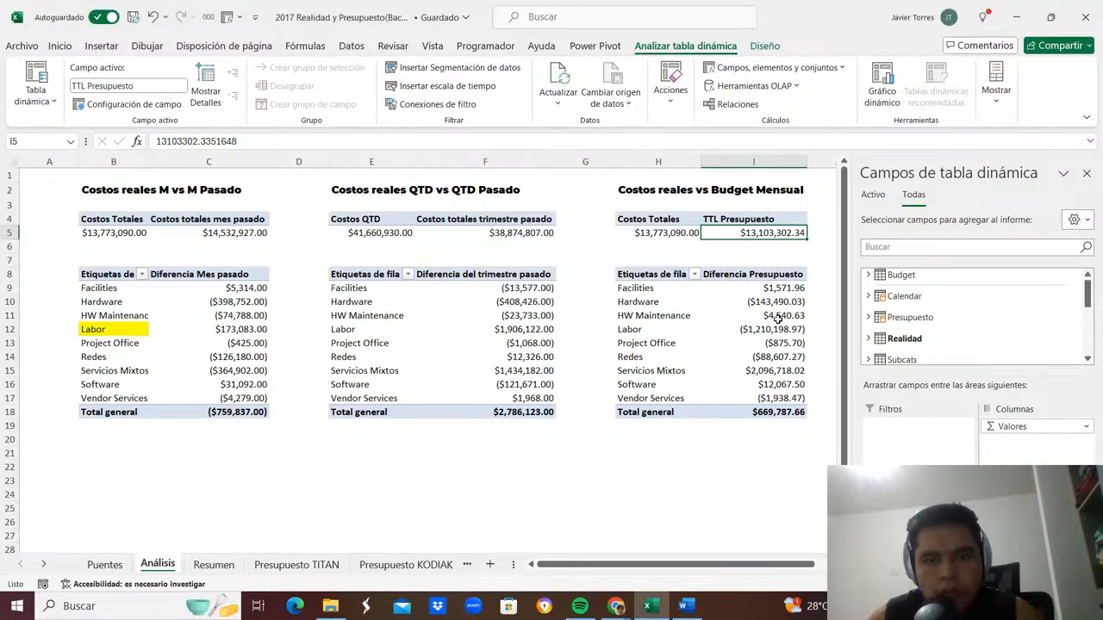
click(775, 315)
click(429, 104)
click(596, 298)
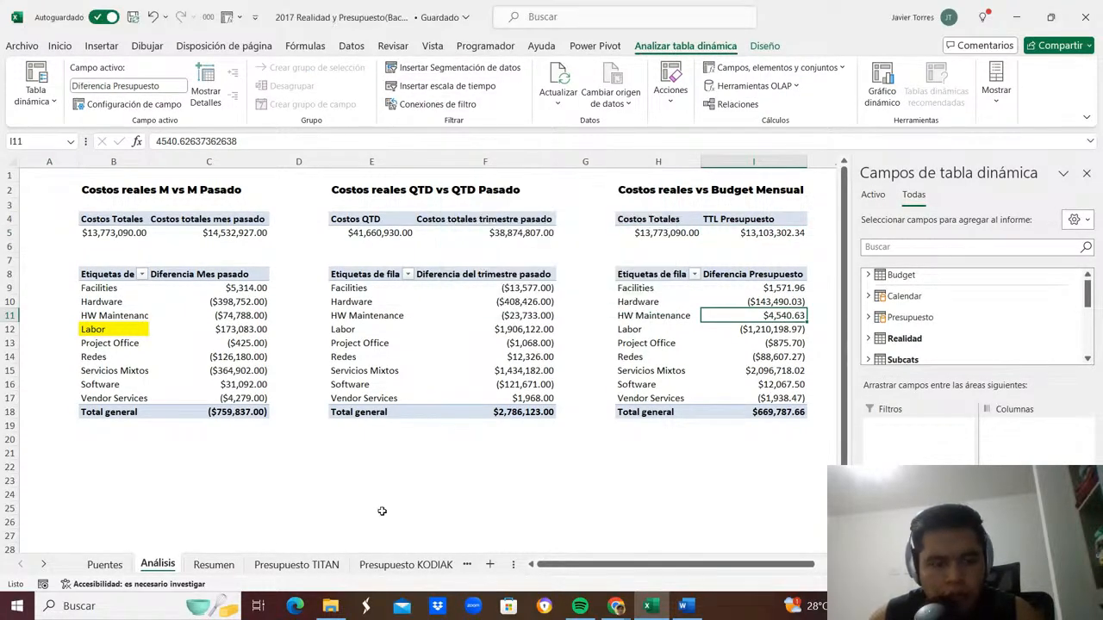
On the Puentes sheet, link the Presupuesto Mensual amount in E18 to the TTL Presupuesto value on the Análisis sheet.
click(104, 564)
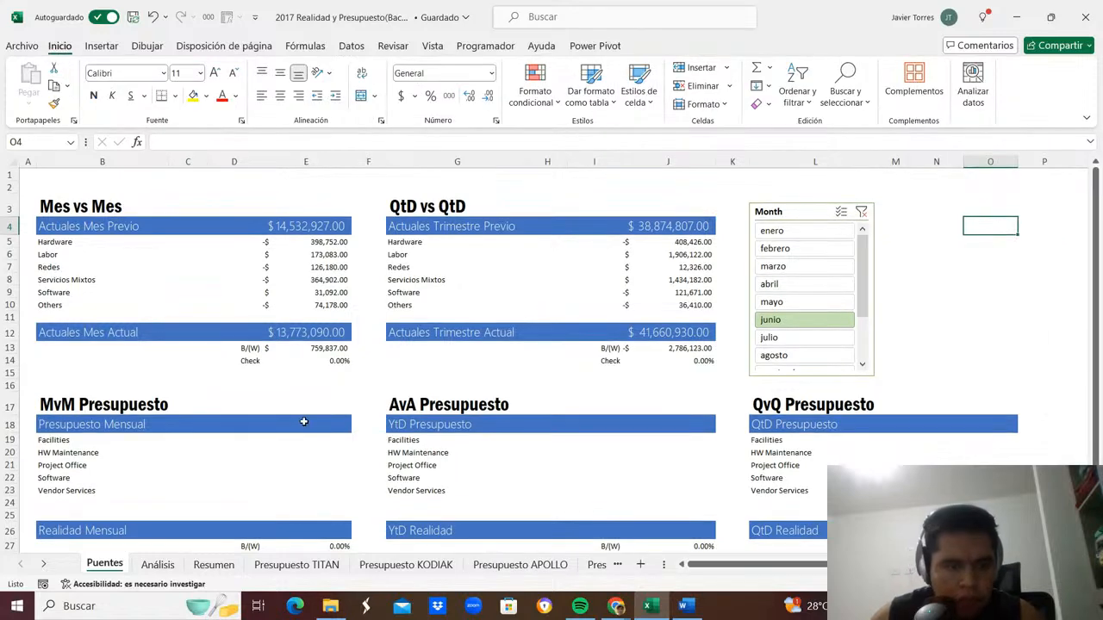
click(304, 422)
text(=)
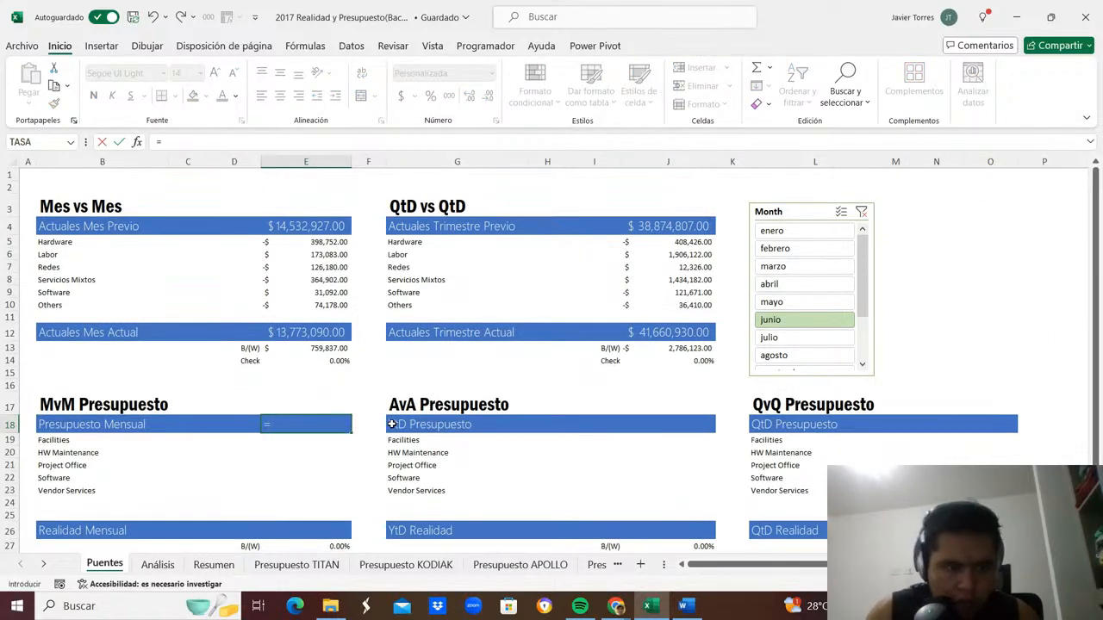
key(ctrl+Page_Down)
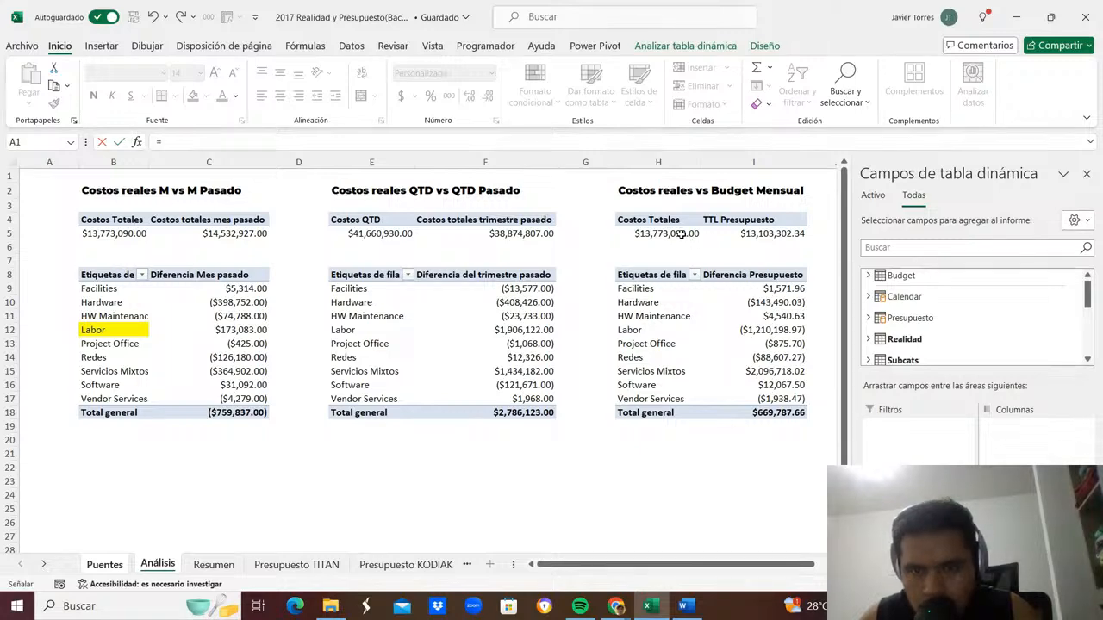
click(746, 233)
key(Return)
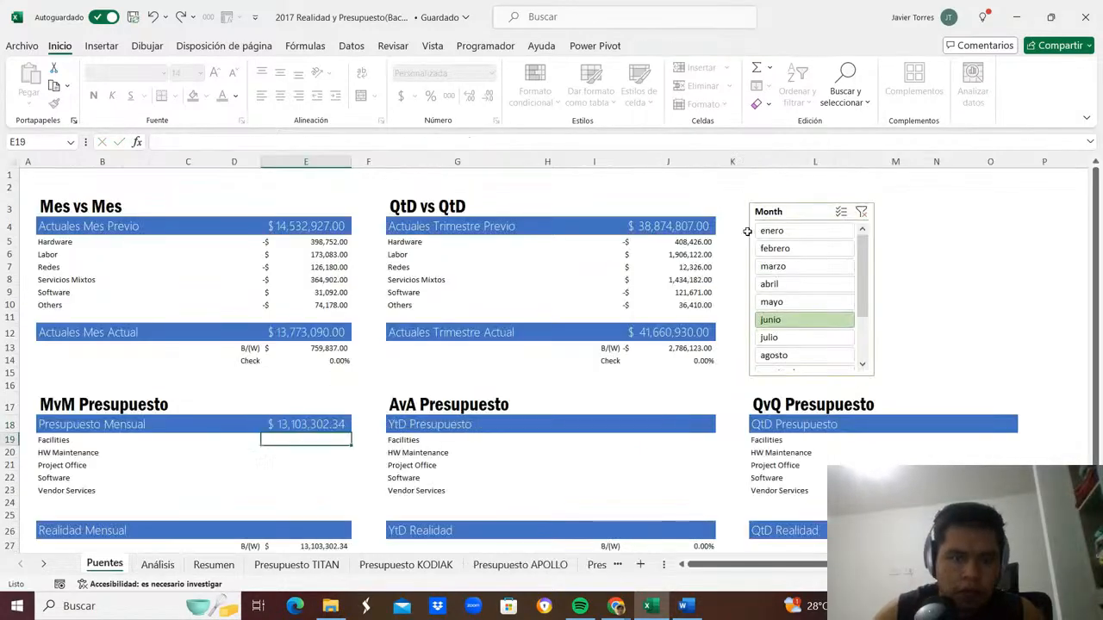
Link the Realidad Mensual amount in E26 to the Costos Totales value of the budget pivot on the Análisis sheet.
key(Down)
key(Down)
key(Down)
key(Down)
key(Down)
key(Down)
key(Down)
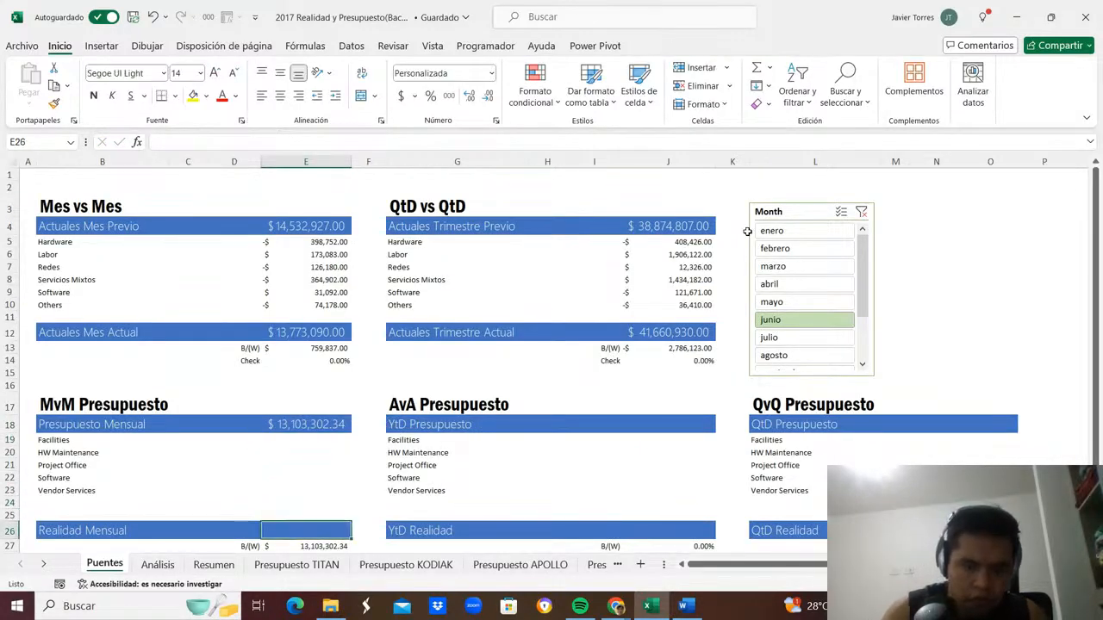
text(=)
key(ctrl+Page_Down)
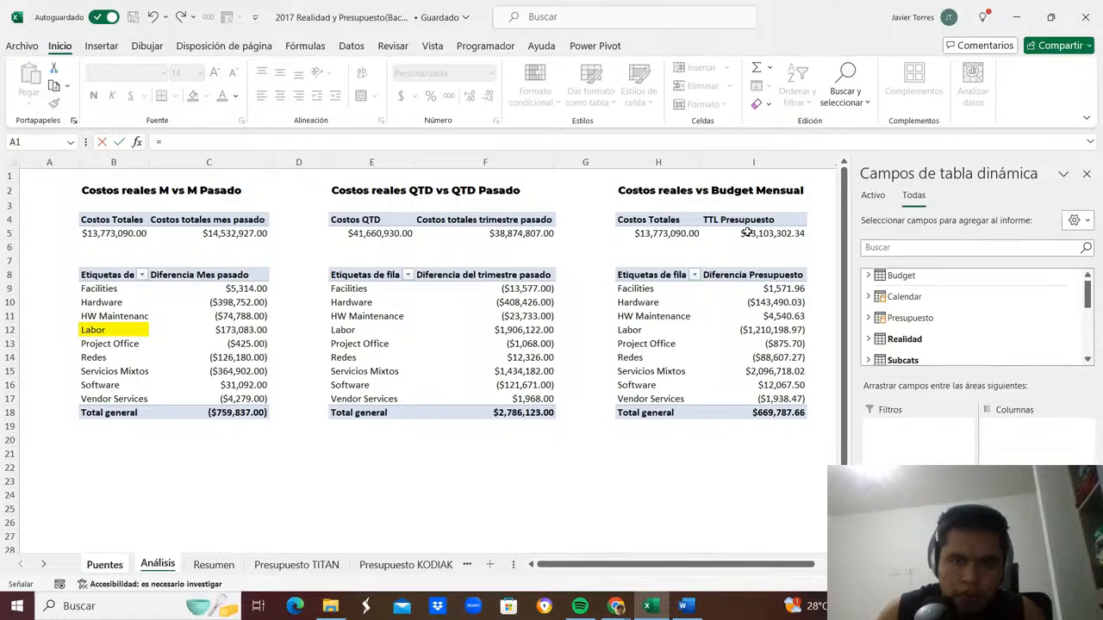
click(687, 238)
key(ctrl+Return)
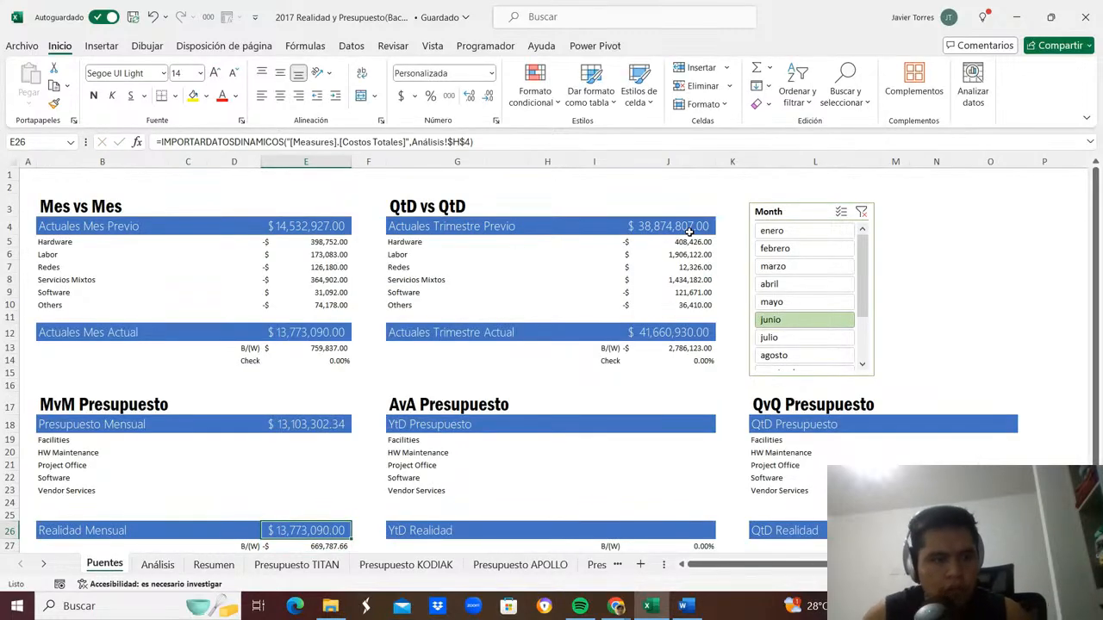
Copy the category labels Hardware through Others from Mes vs Mes over the MvM Presupuesto labels starting at B19.
drag(61, 242, 67, 298)
key(ctrl+c)
click(64, 440)
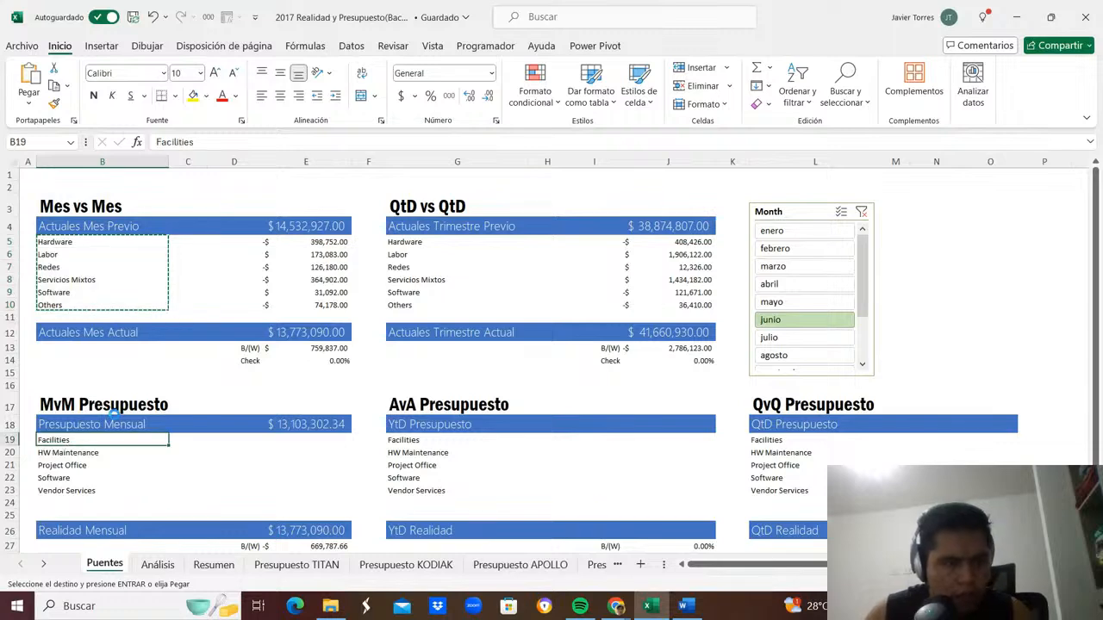
key(ctrl+v)
click(294, 441)
key(Escape)
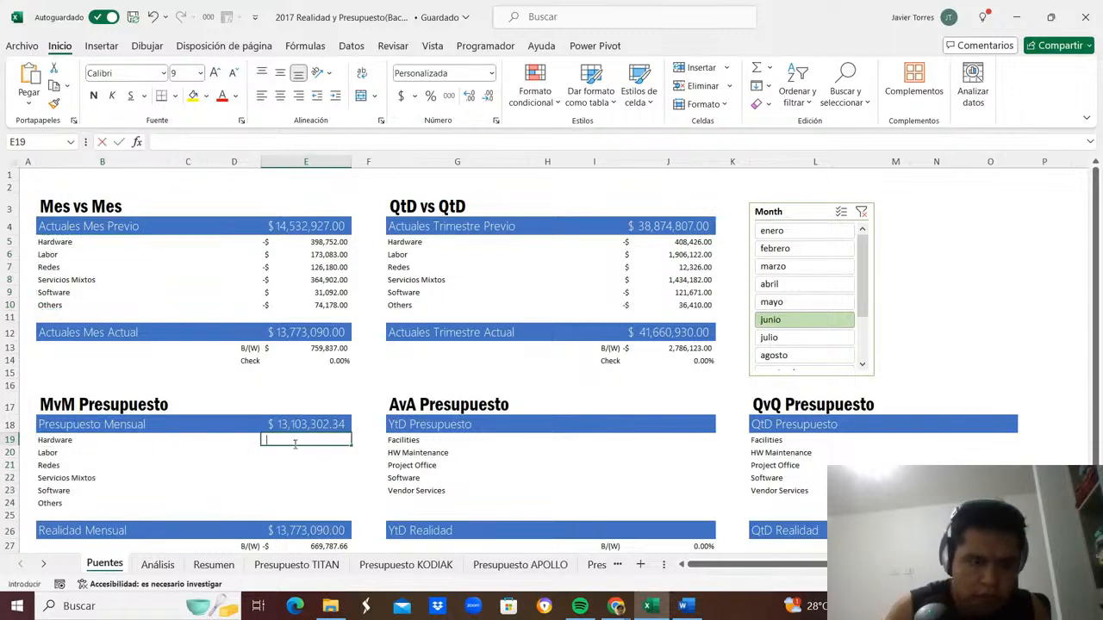
Link the Hardware and Labor amounts in E19 and E20 to their Diferencia Presupuesto values on the Análisis sheet.
text(=)
key(ctrl+Page_Down)
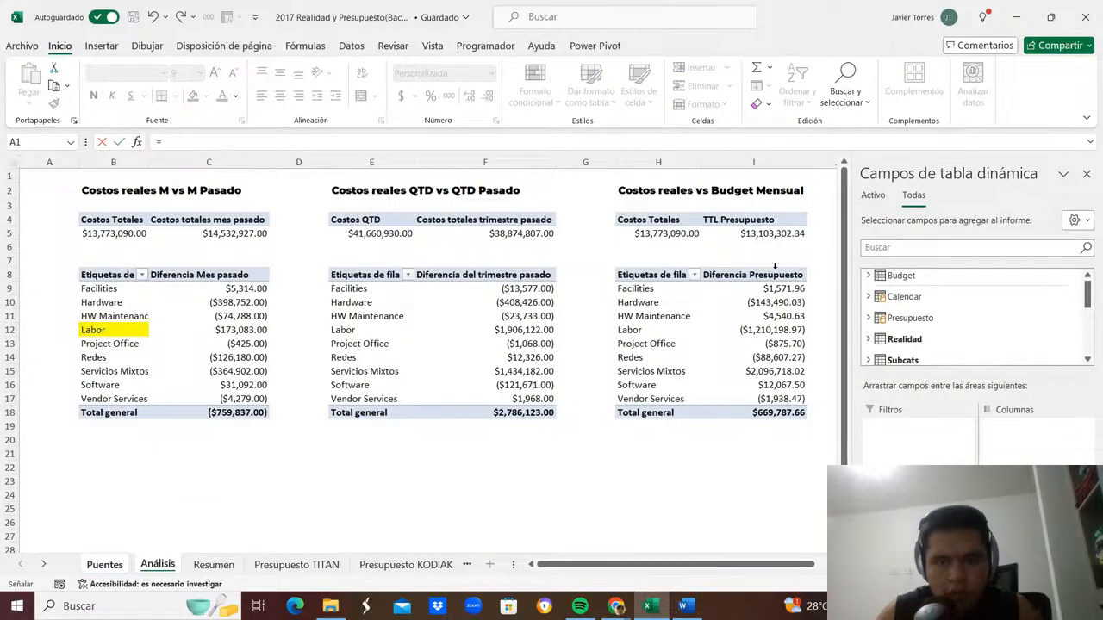
click(794, 303)
key(Return)
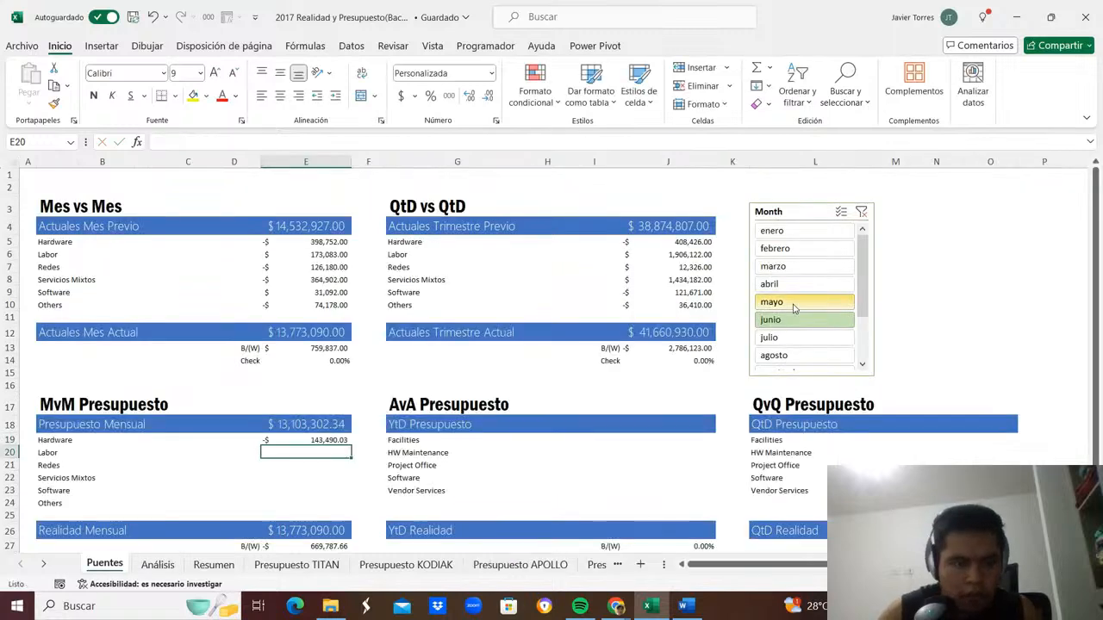
text(=)
key(ctrl+Page_Down)
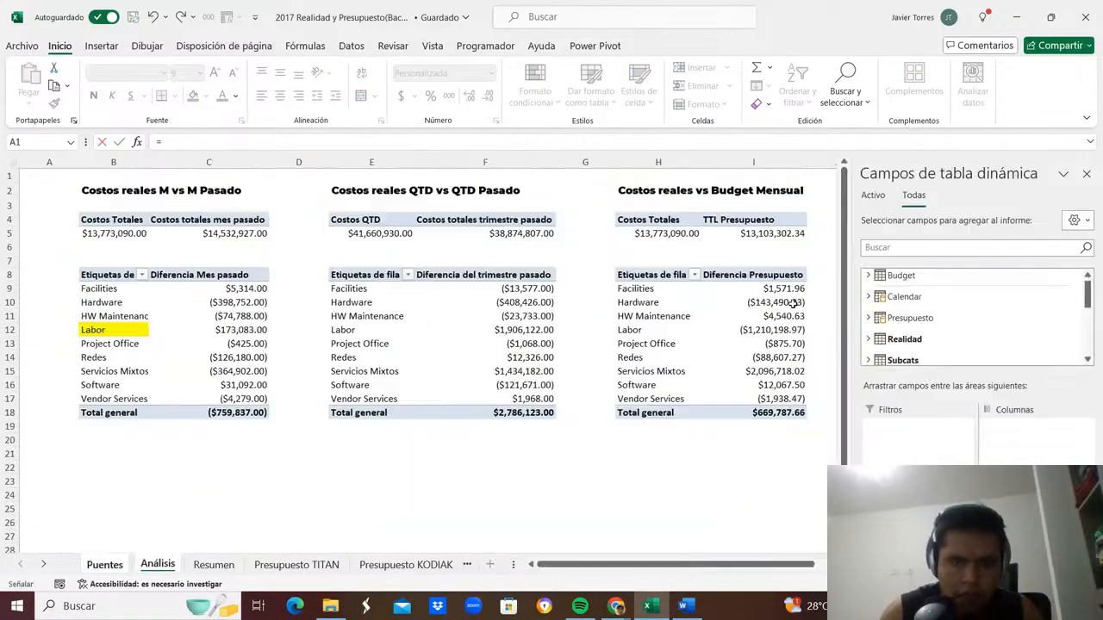
click(796, 327)
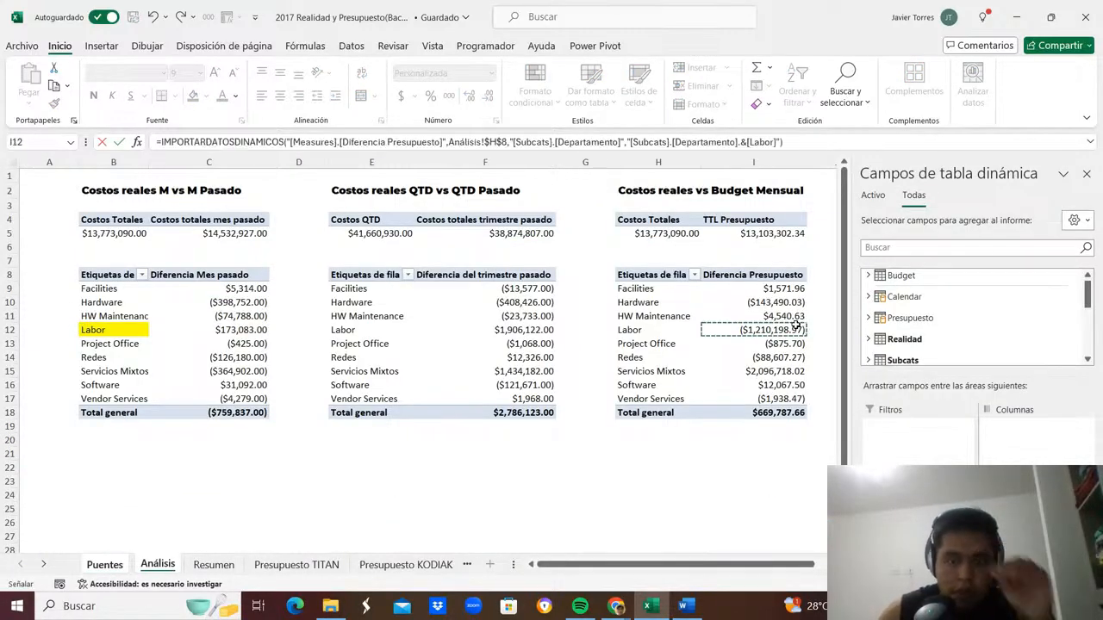
key(Return)
Try to link the Redes amount in E21 to its Diferencia Presupuesto value on the Análisis sheet.
text(=)
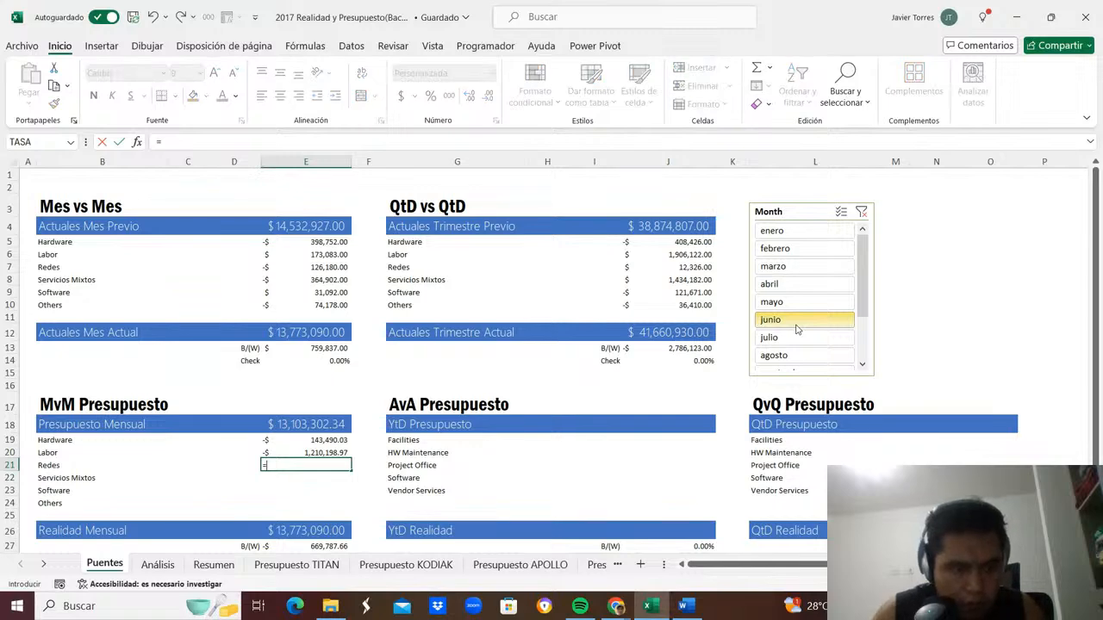
key(ctrl+Page_Down)
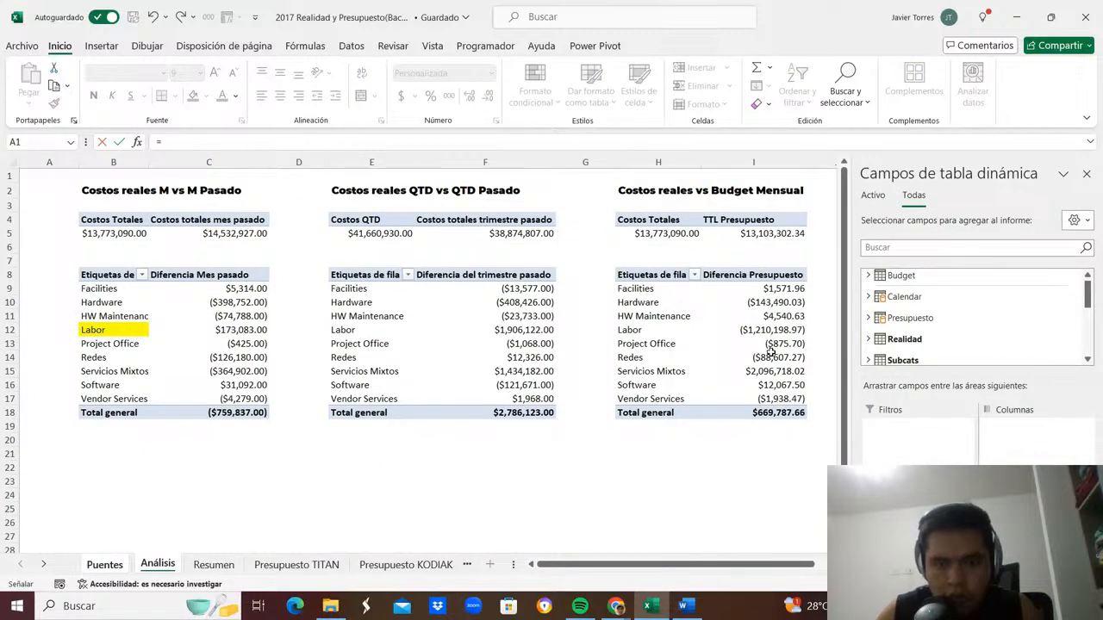
click(771, 357)
key(Return)
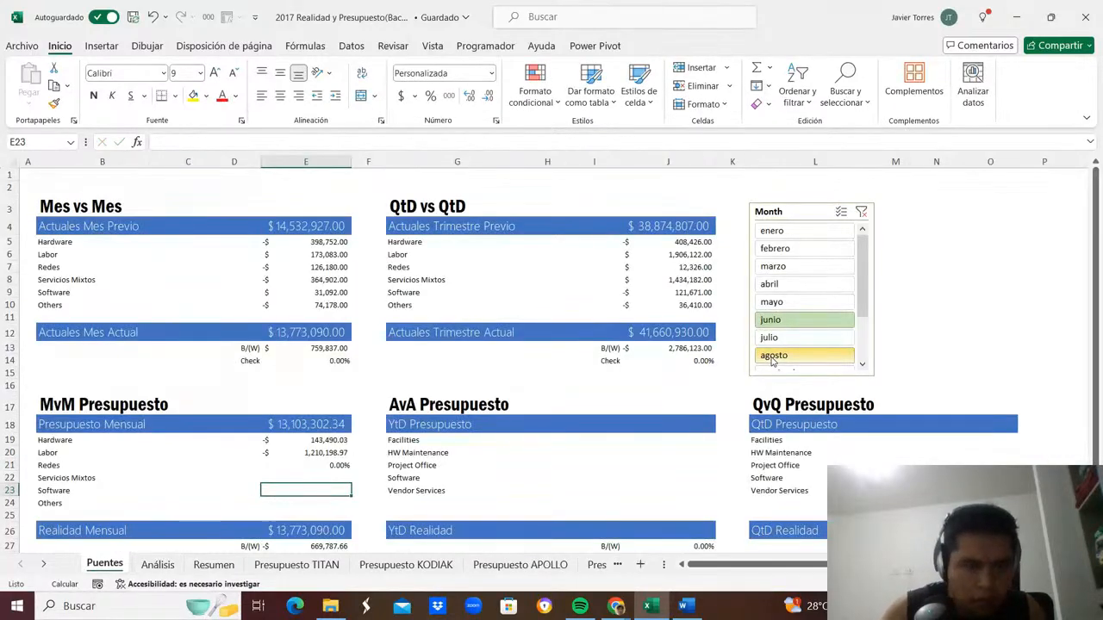
Link the Redes and Servicios Mixtos amounts in E21 and E22 to their Diferencia Presupuesto values on the Análisis sheet.
text(=)
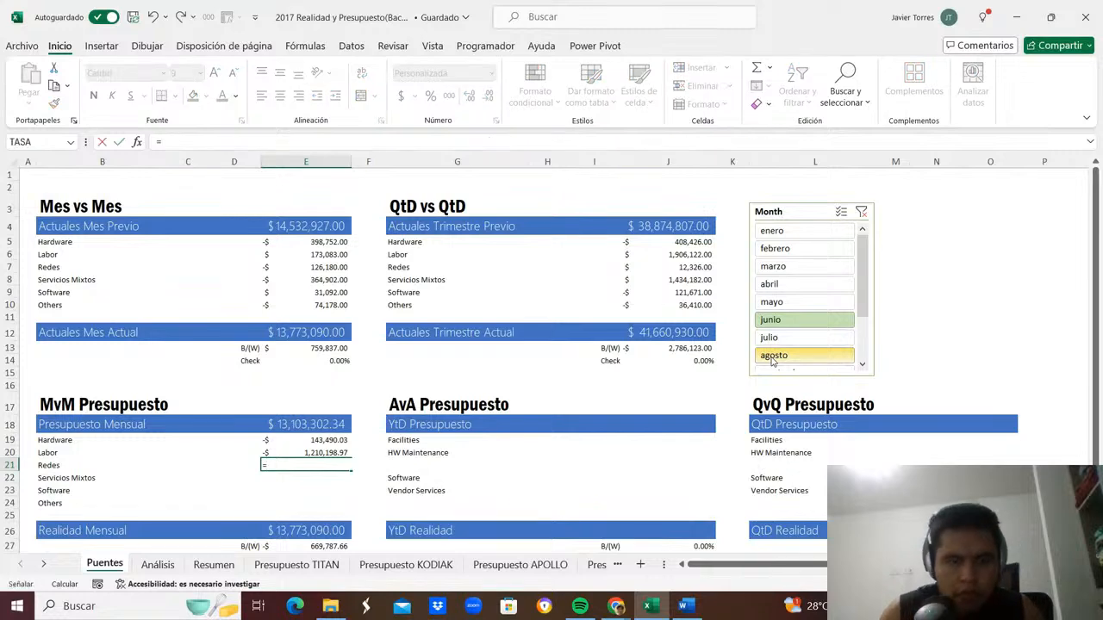
key(ctrl+Page_Down)
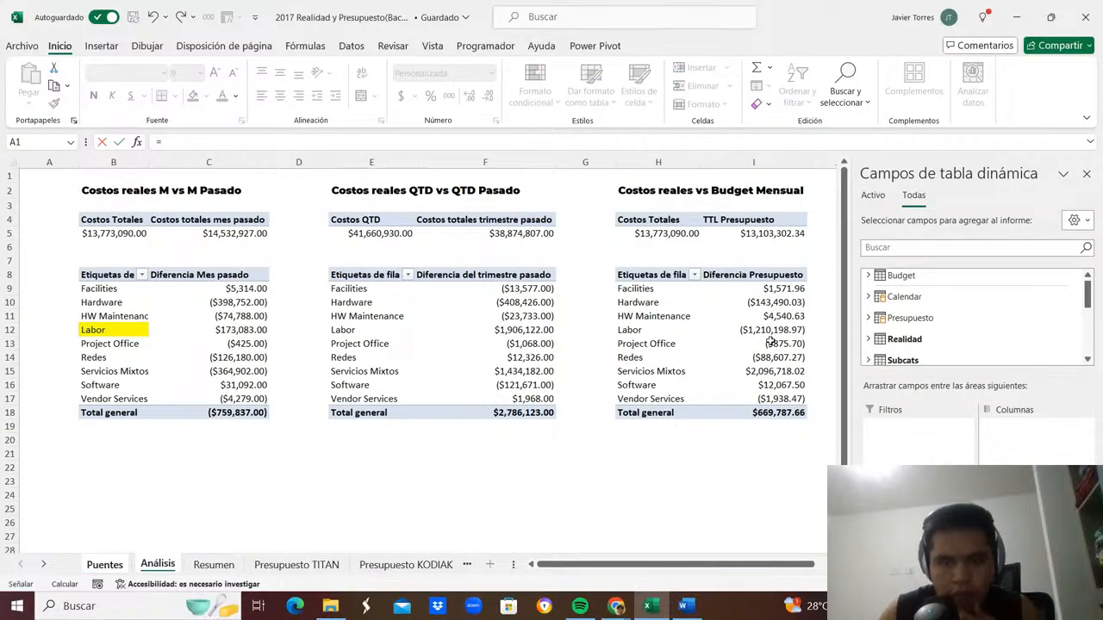
click(781, 354)
key(Return)
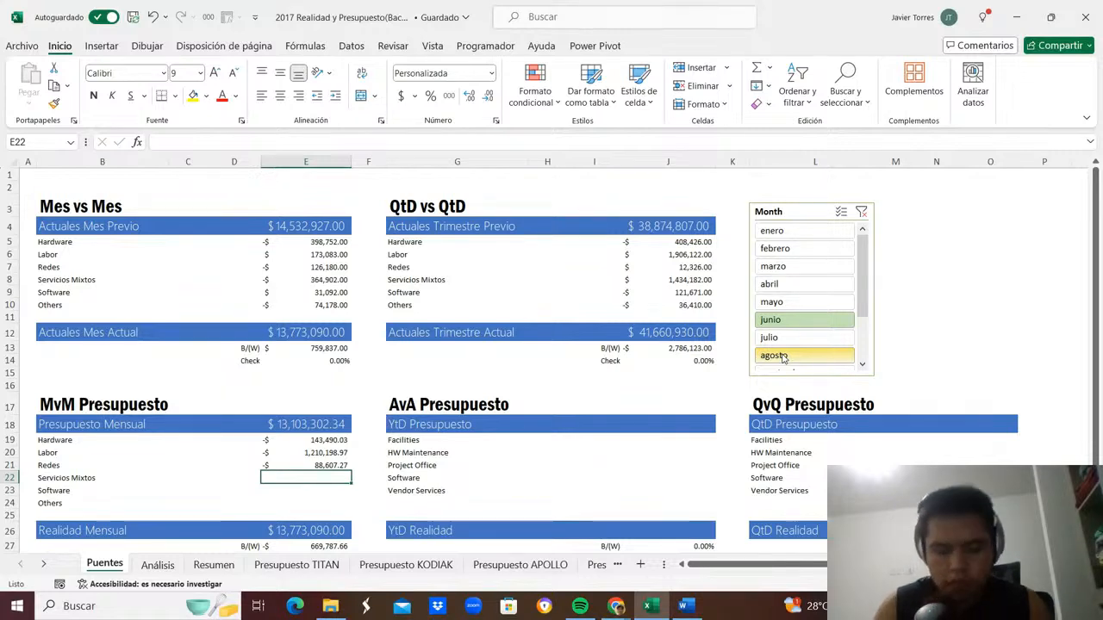
text(=)
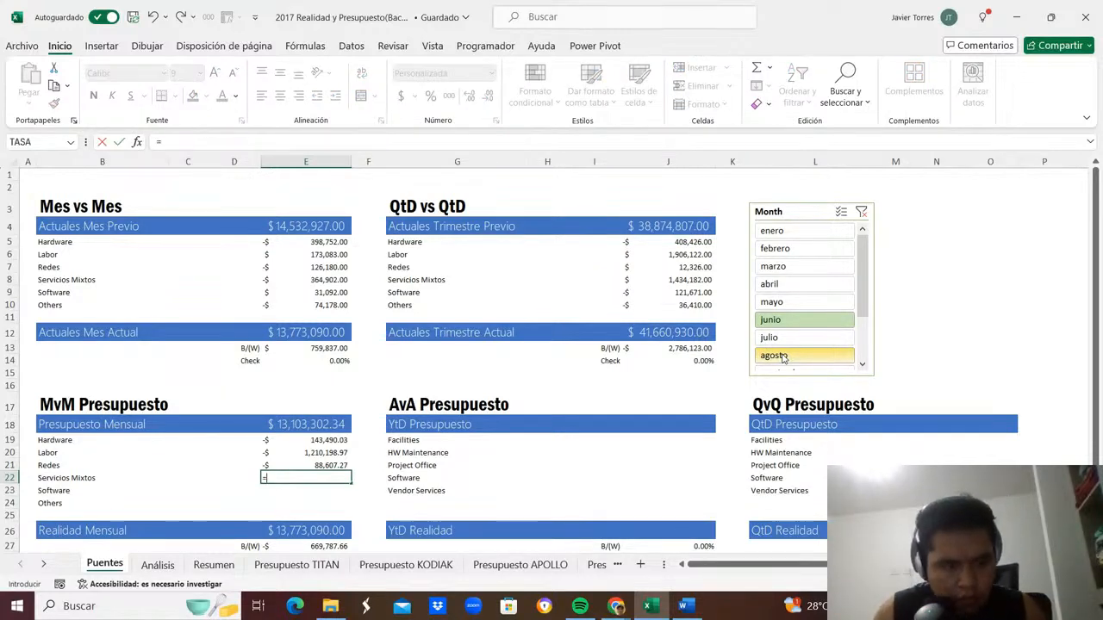
key(ctrl+Page_Down)
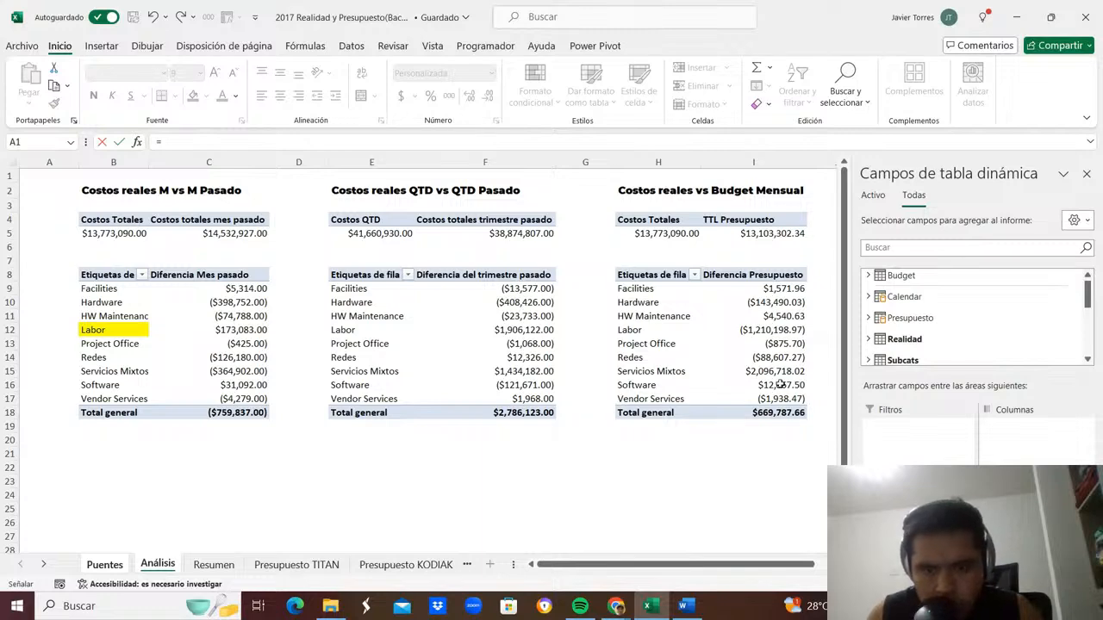
click(788, 371)
key(Return)
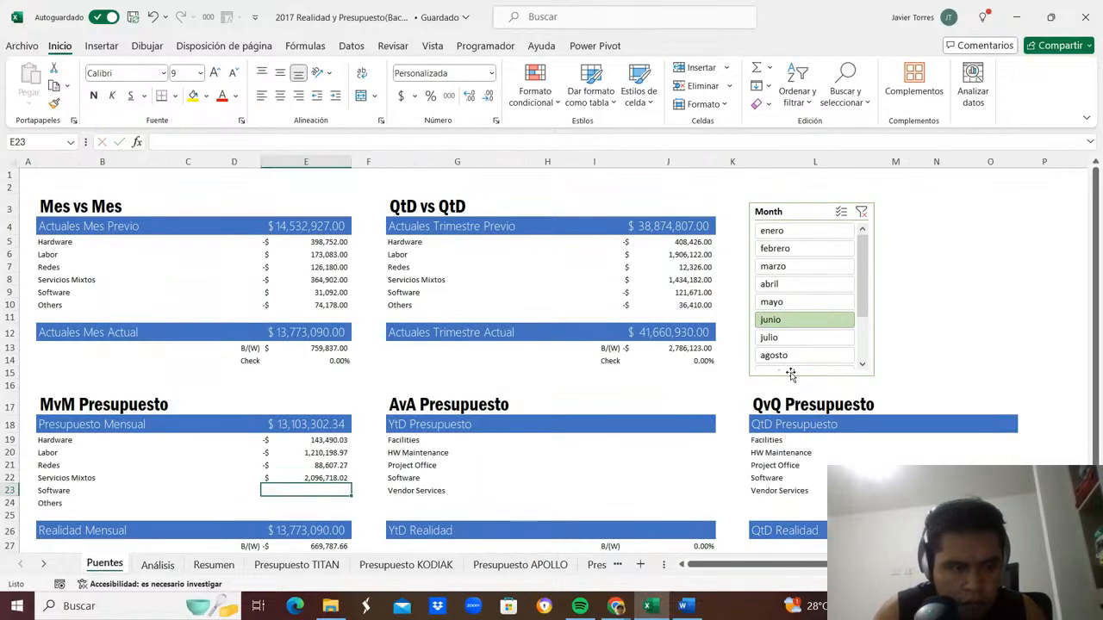
Link the Software amount in E23 to its Diferencia Presupuesto value on the Análisis sheet.
text(=)
key(ctrl+Page_Down)
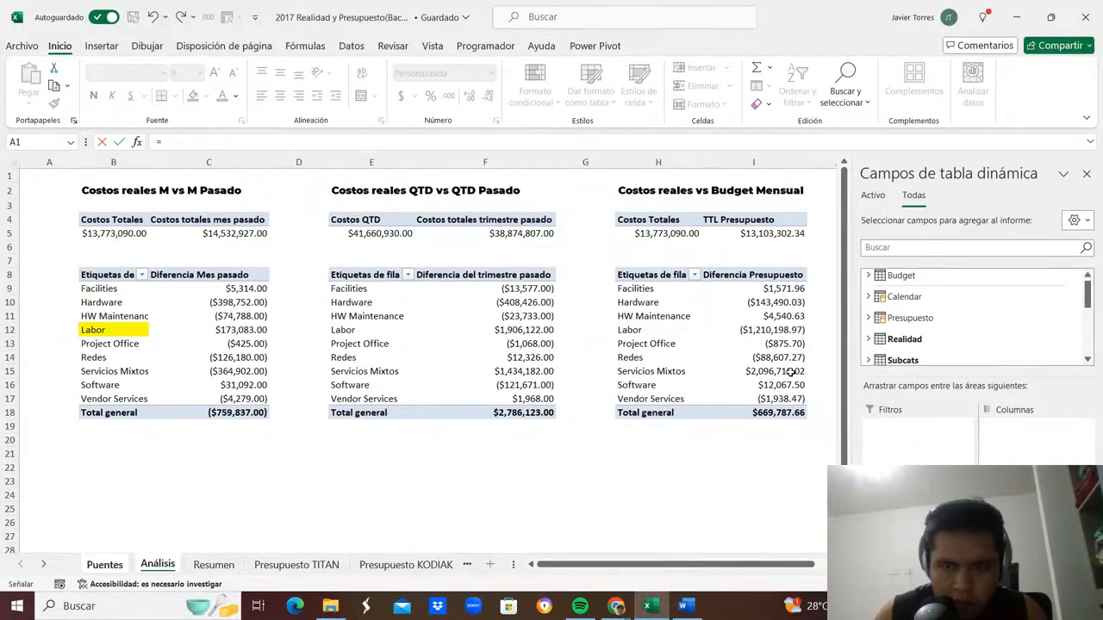
click(770, 385)
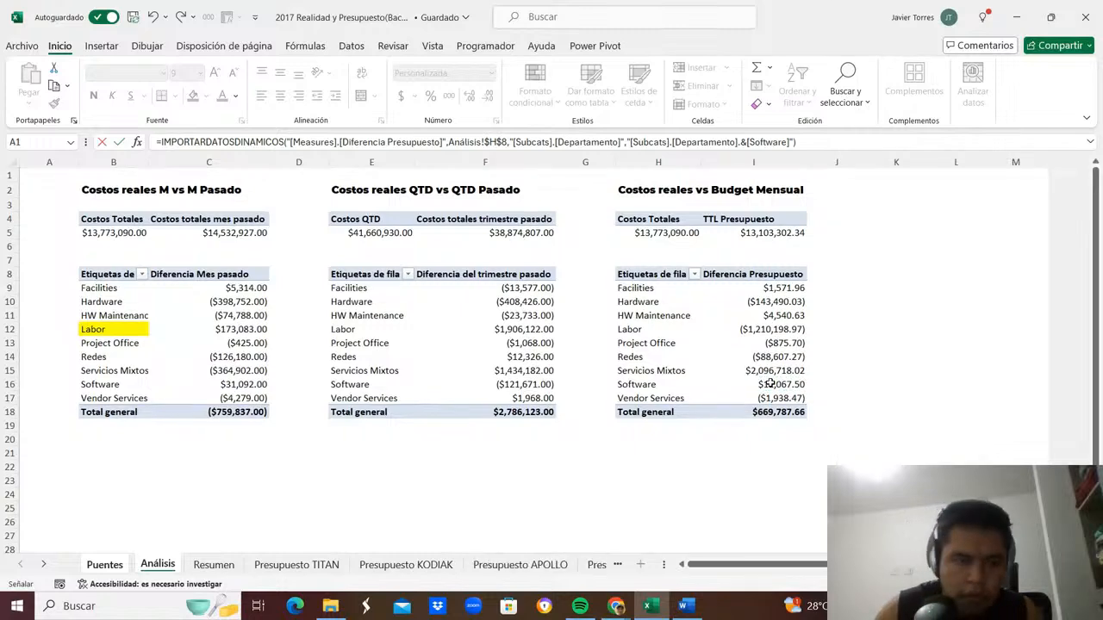
key(Return)
Copy the labels Hardware through Software from B19:B23 to the Análisis sheet, starting at J9 beside the monthly budget pivot.
key(Left)
key(Up)
key(Left)
key(Left)
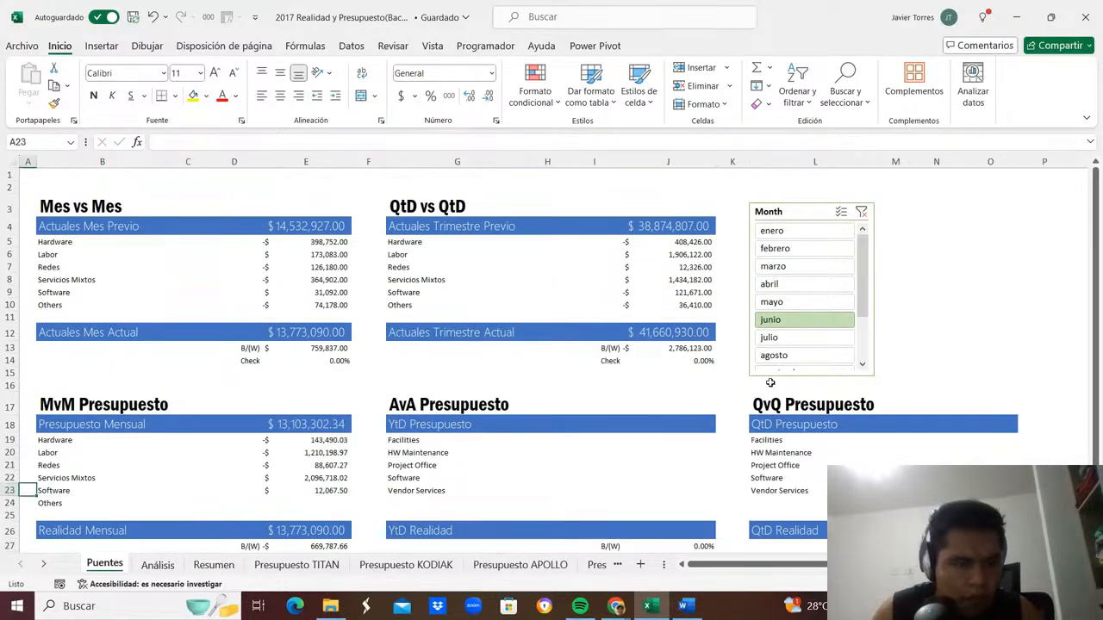
key(shift+Up)
key(shift+Up)
key(shift+Up)
key(shift+Up)
key(ctrl+c)
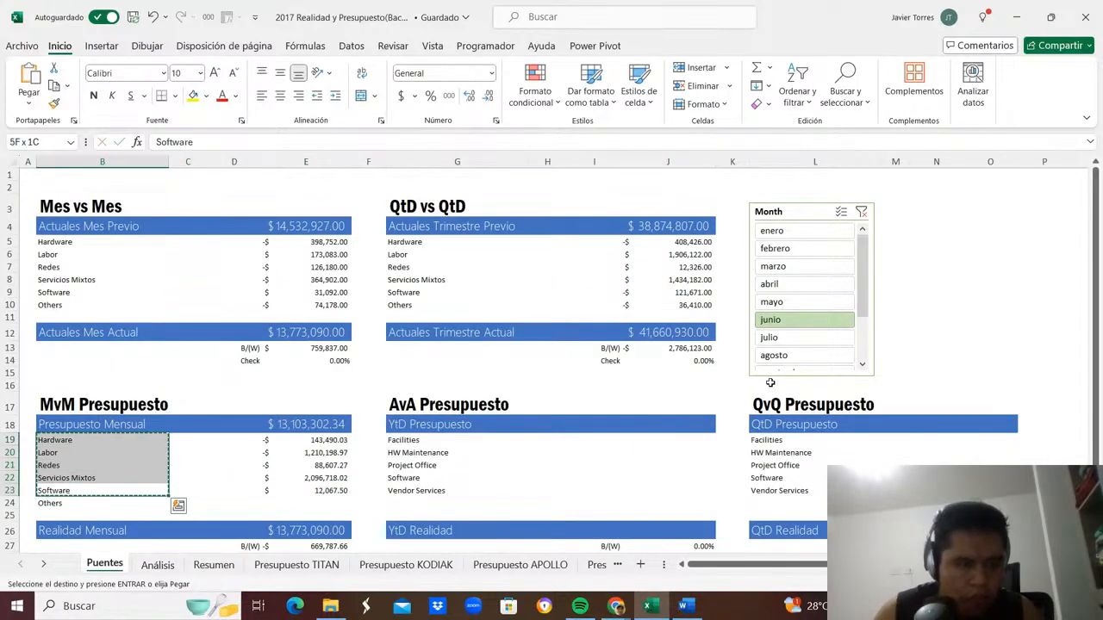
key(ctrl+Page_Down)
key(Right)
key(Up)
key(Up)
key(ctrl+v)
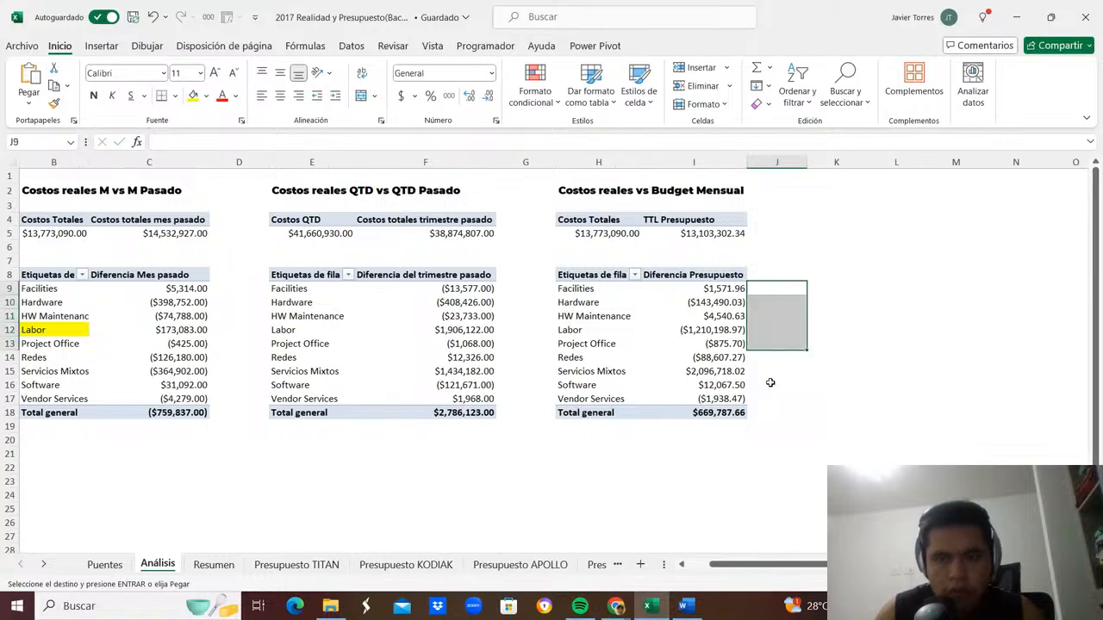
key(Escape)
Highlight duplicate values in H9:J18 on Análisis with light red fill and dark red text.
key(Left)
key(Left)
key(ctrl+shift+Down)
key(shift+Right)
key(shift+Right)
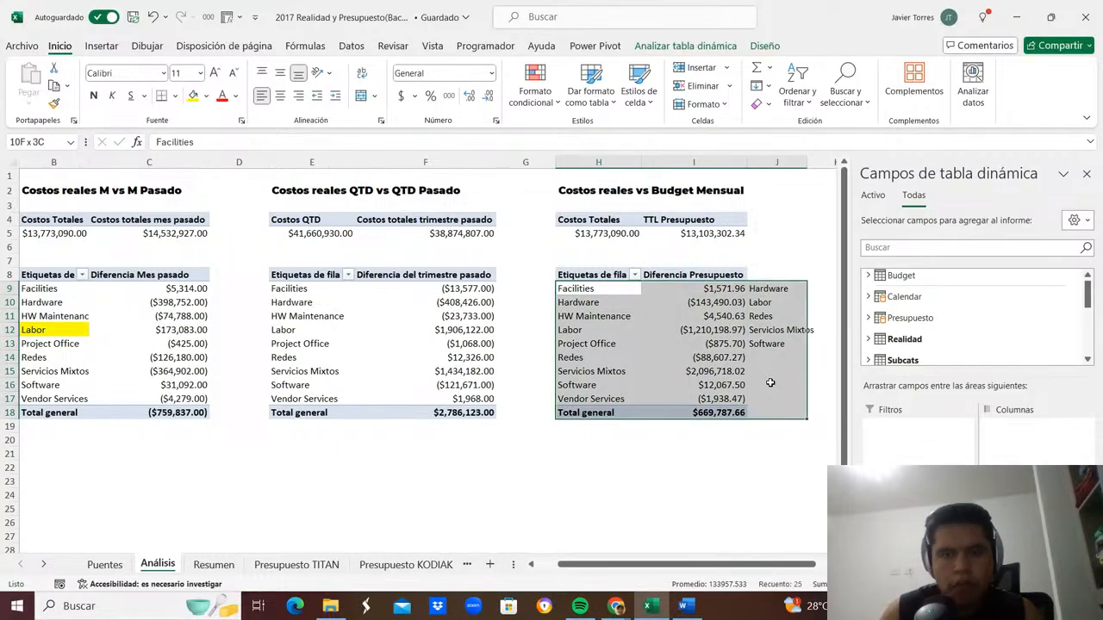
click(552, 103)
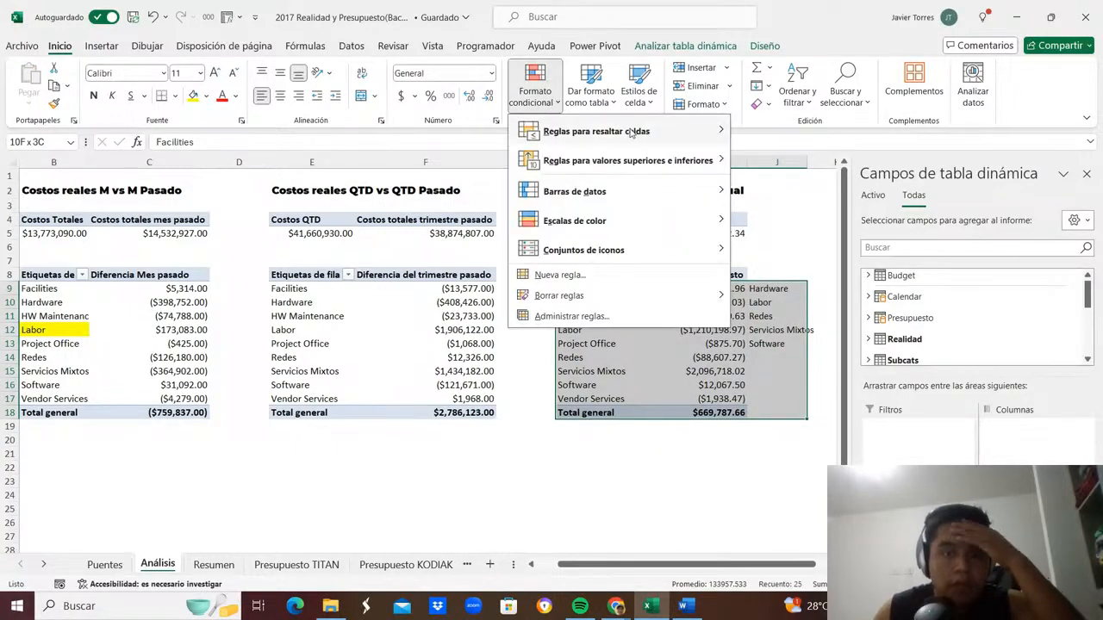
mouse_move(634, 133)
click(828, 310)
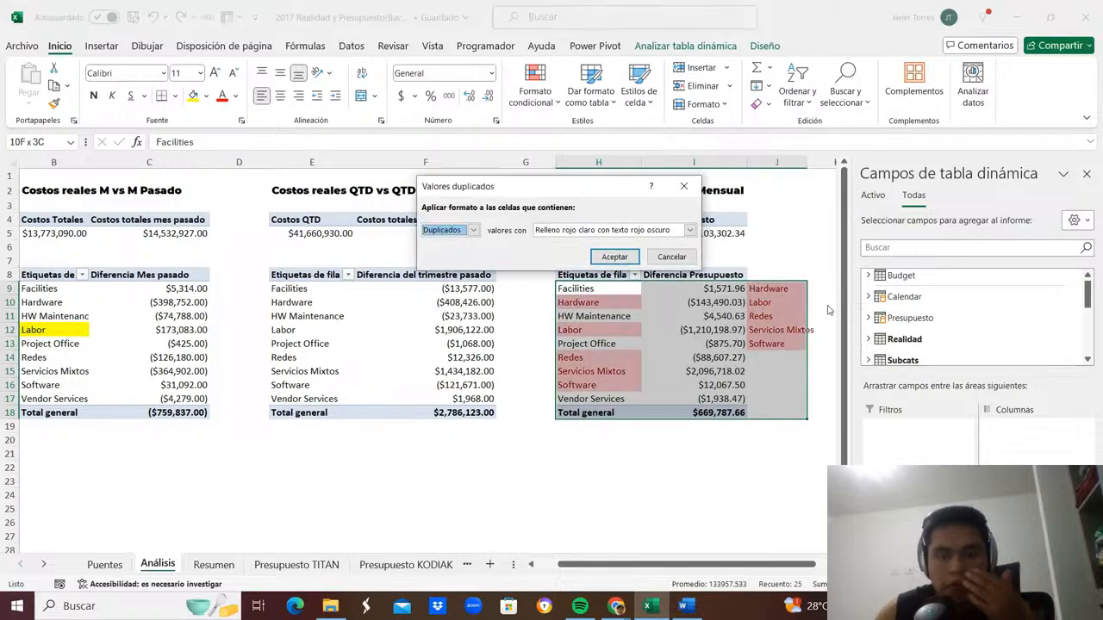
key(Return)
key(Left)
key(Right)
Link the Others amount in E24 to the sum of the Facilities, HW Maintenance, Project Office and Vendor Services Diferencia Presupuesto values on Análisis.
key(ctrl+Page_Up)
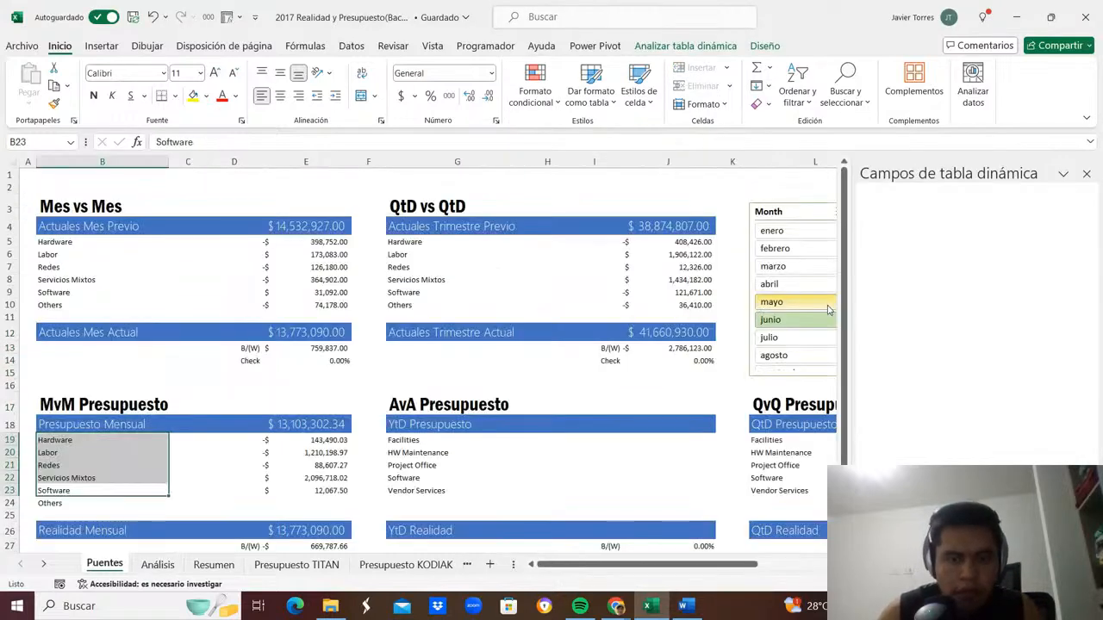
key(Right)
key(Right)
key(Right)
key(Down)
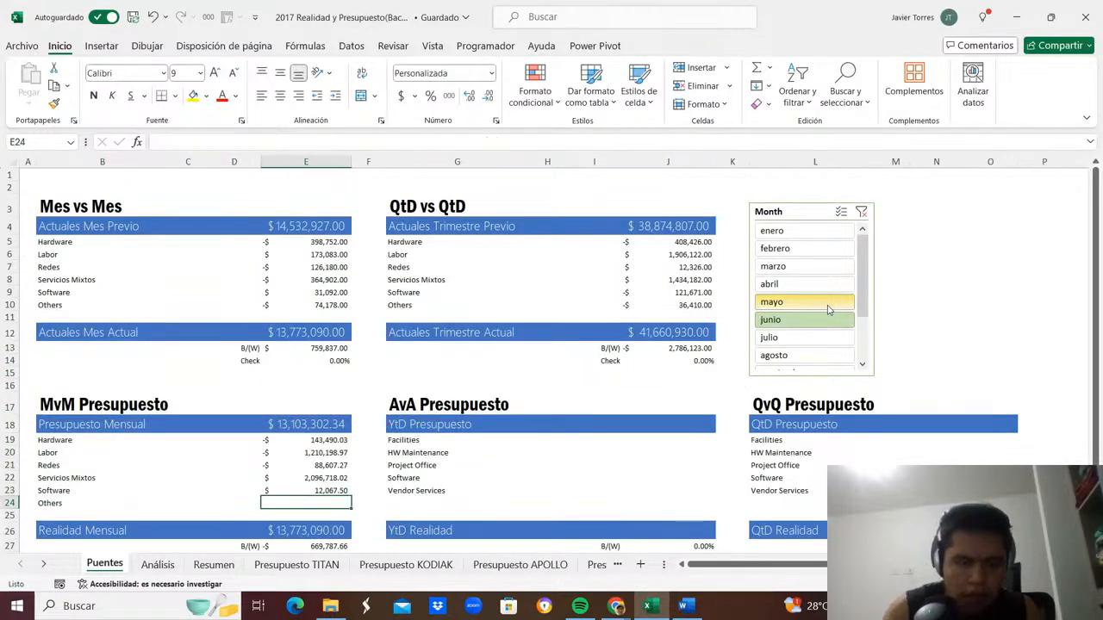
text(=)
key(ctrl+Page_Down)
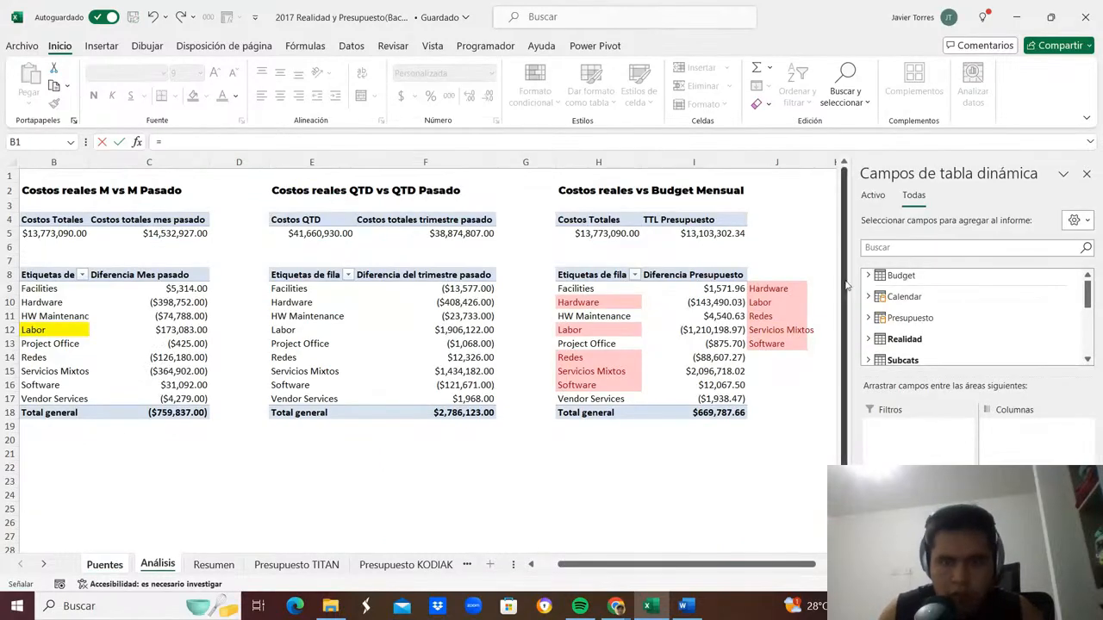
click(730, 290)
text(+)
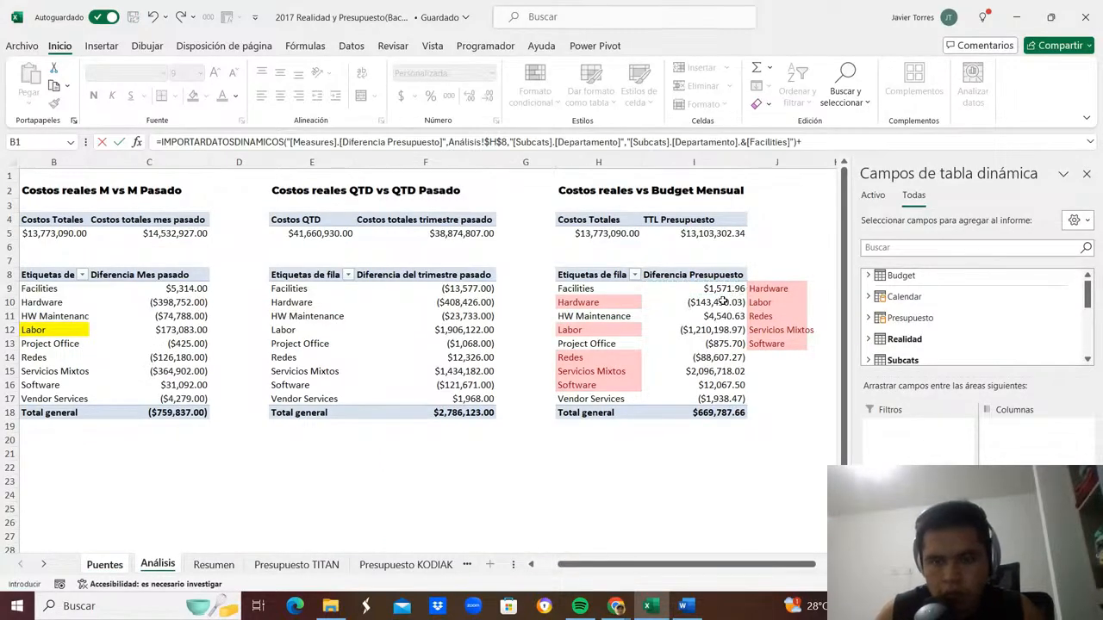
click(721, 316)
text(+)
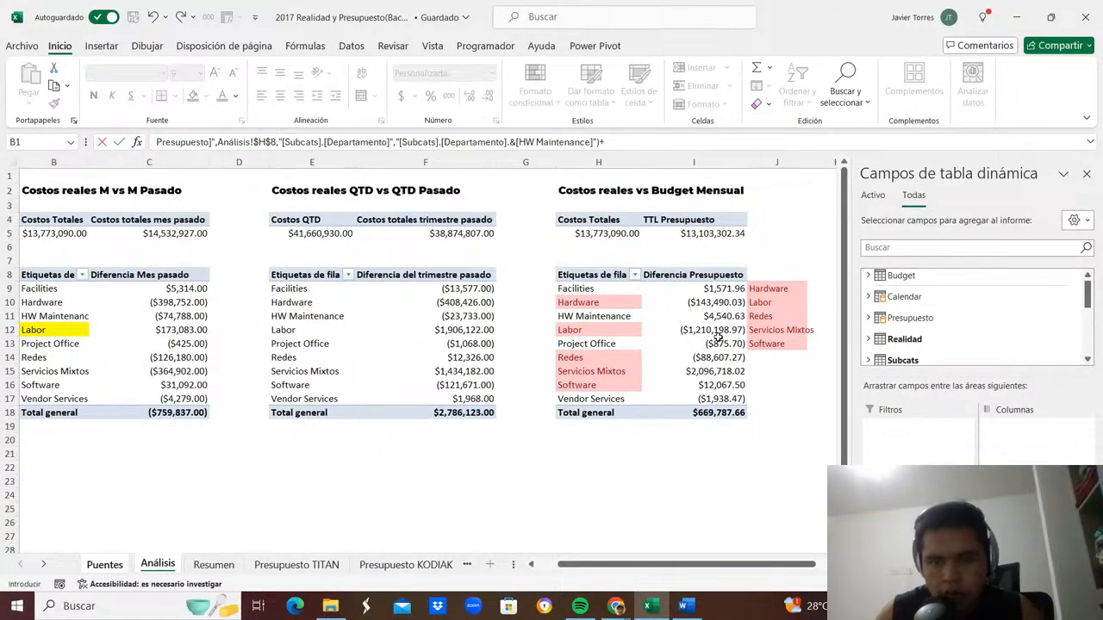
click(717, 341)
text(+)
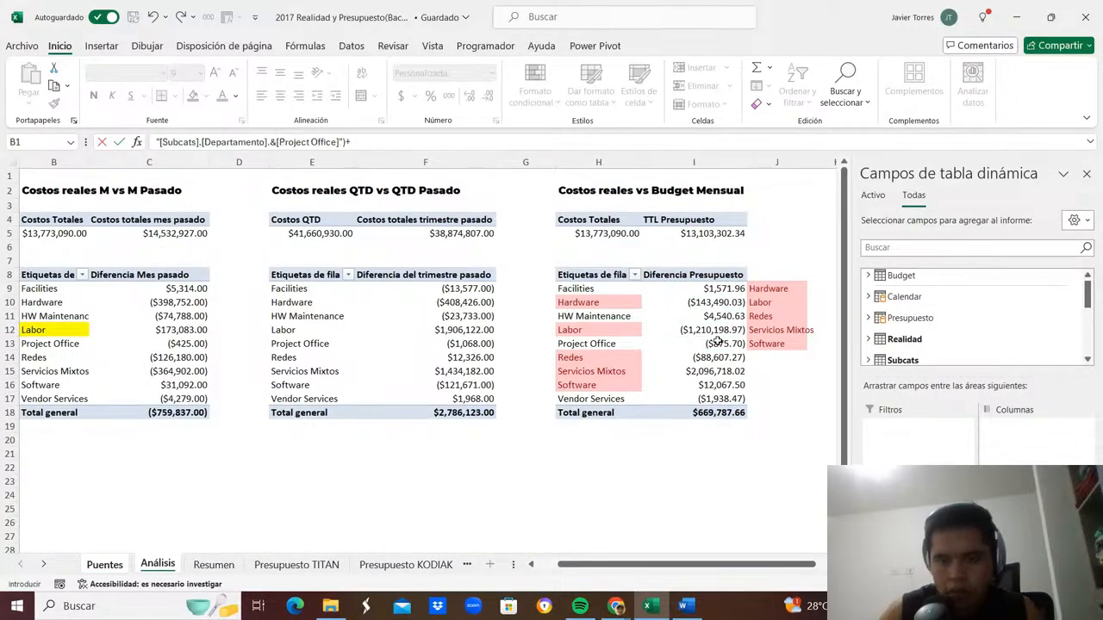
click(713, 399)
key(Return)
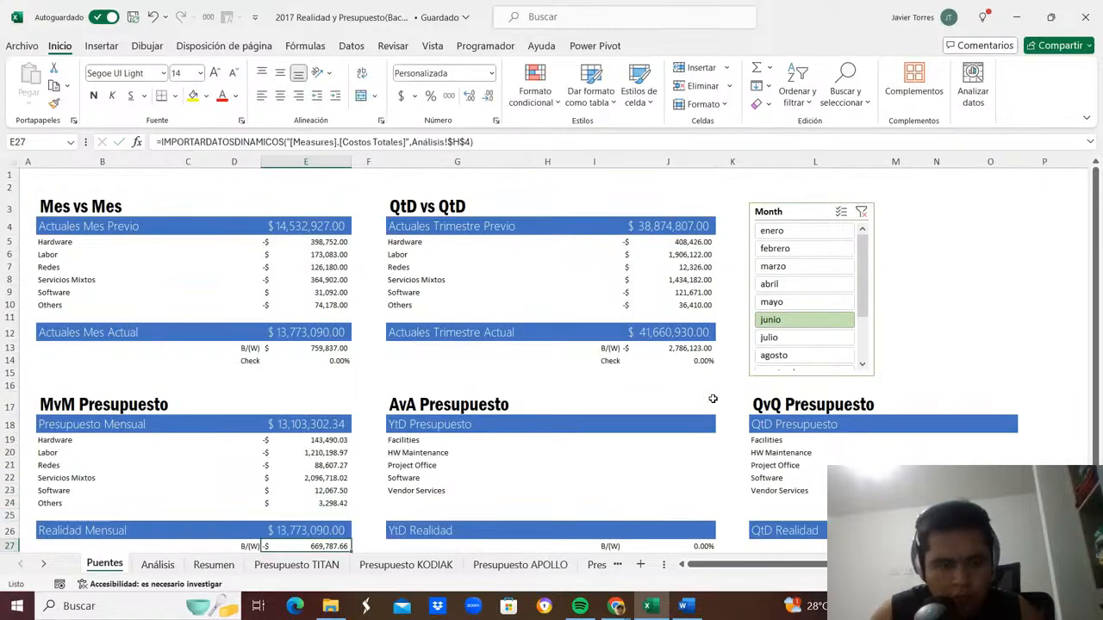
Review the linked formulas of the MvM Presupuesto bridge upward to the Hardware amount in E19.
key(Up)
key(Up)
key(Up)
key(Up)
key(Up)
key(Up)
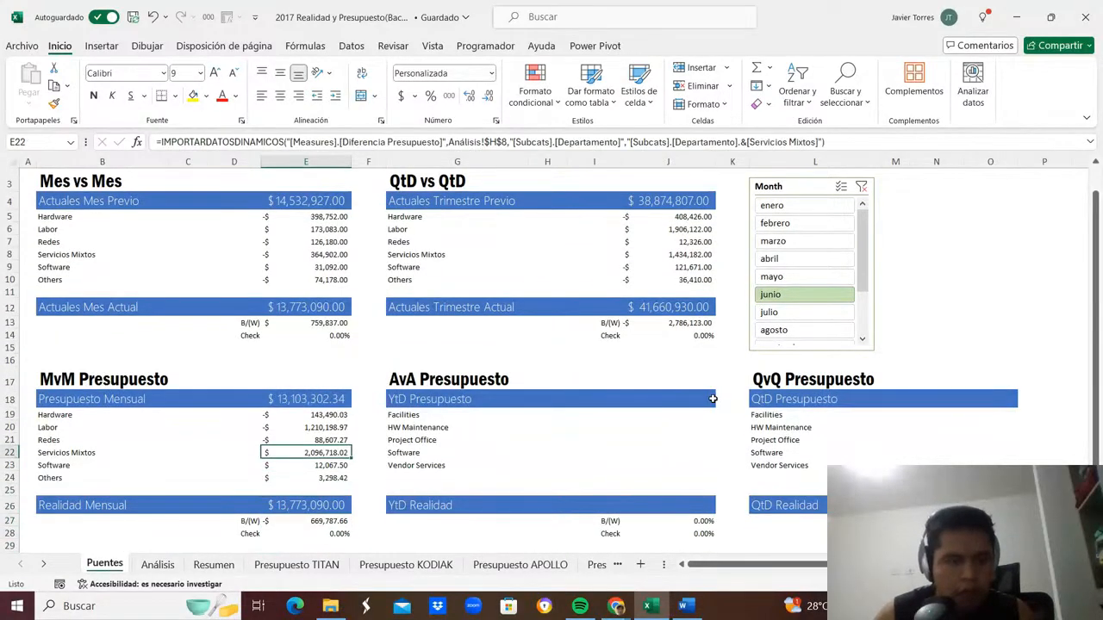
key(Up)
key(Up)
key(Up)
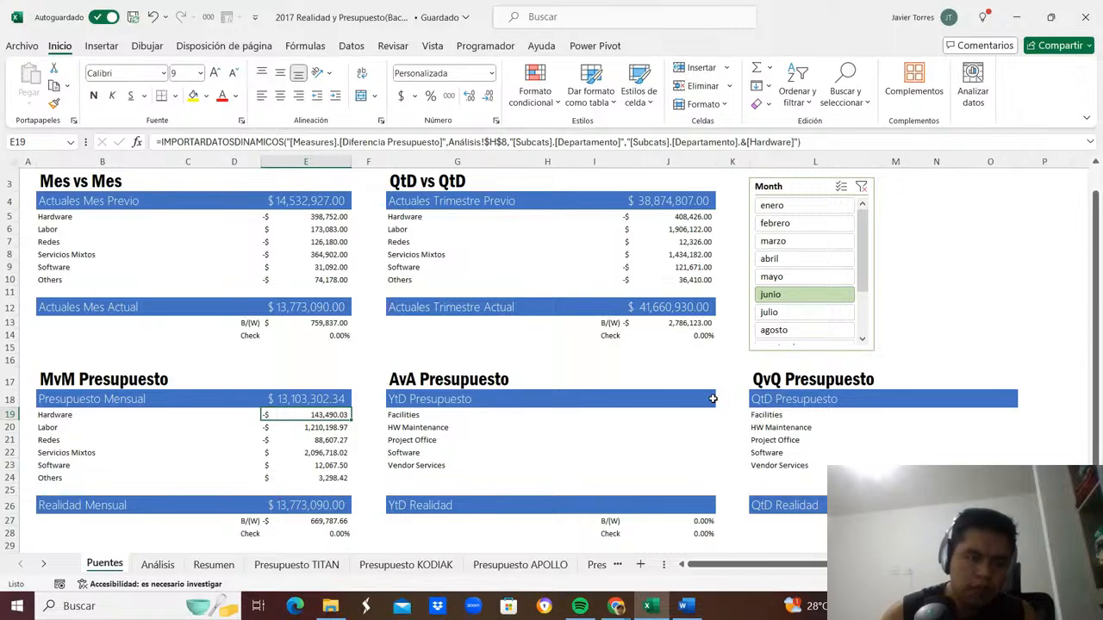
Clear the helper labels from column J on the Análisis sheet and return to the Puentes sheet.
key(ctrl+Page_Down)
key(Right)
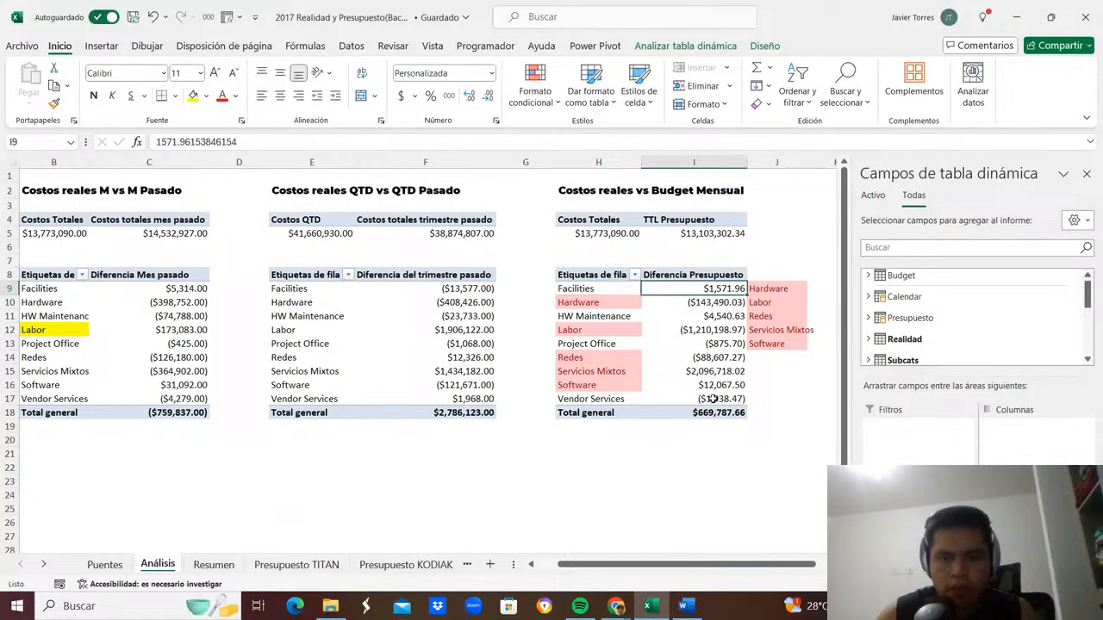
key(Right)
key(ctrl+space)
key(Delete)
key(Left)
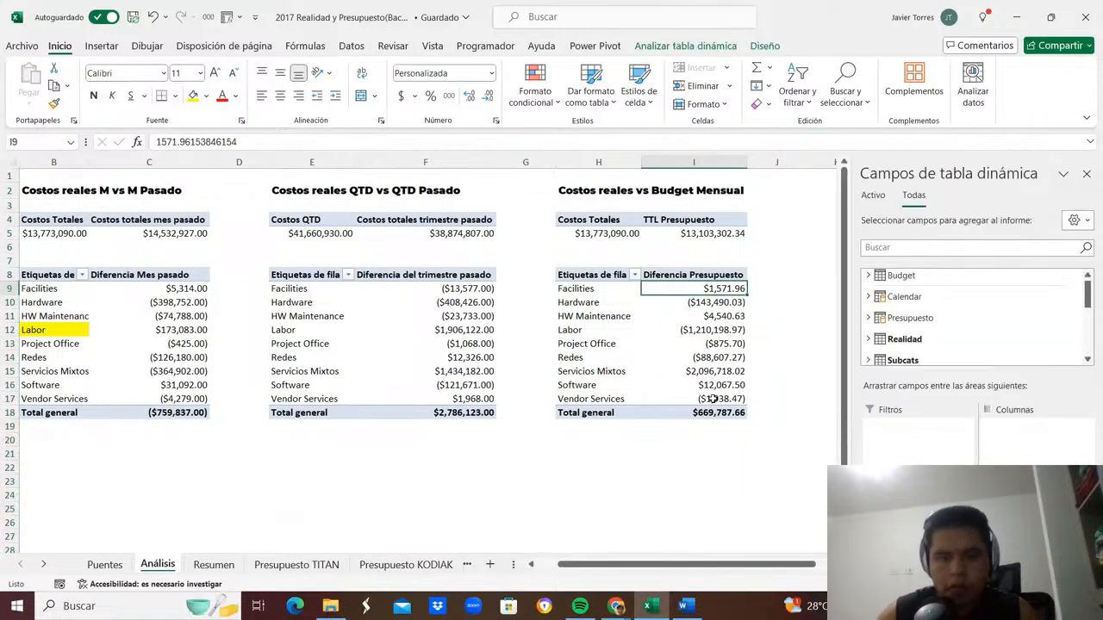
key(ctrl+Page_Down)
key(ctrl+Page_Up)
key(ctrl+Page_Up)
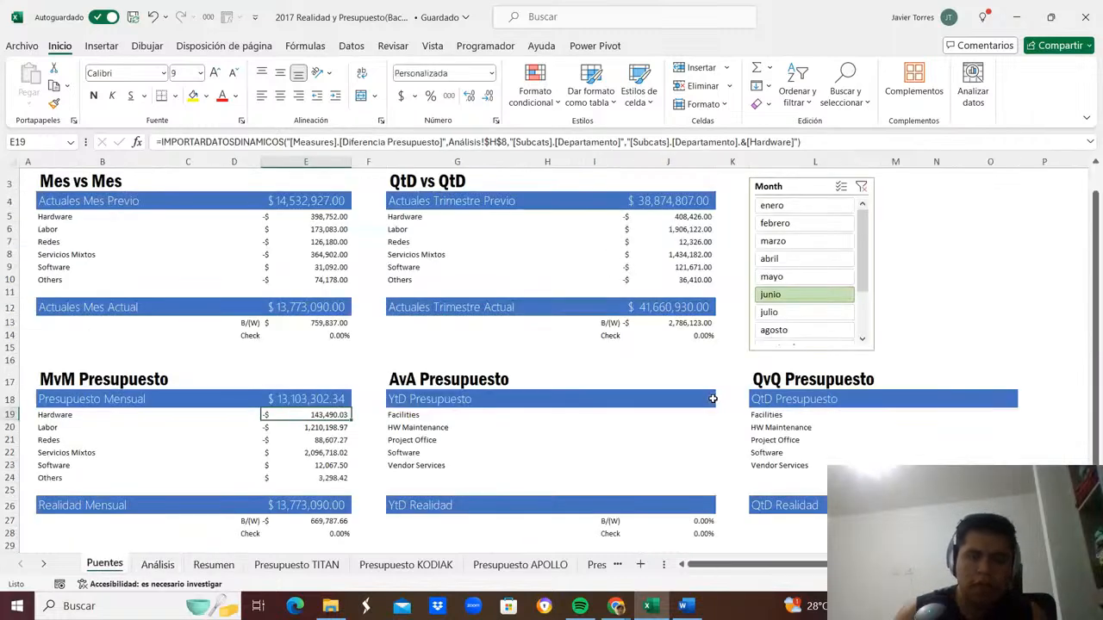
Check the bridges with the Month filter on enero, febrero and marzo, and set it back to junio.
click(801, 207)
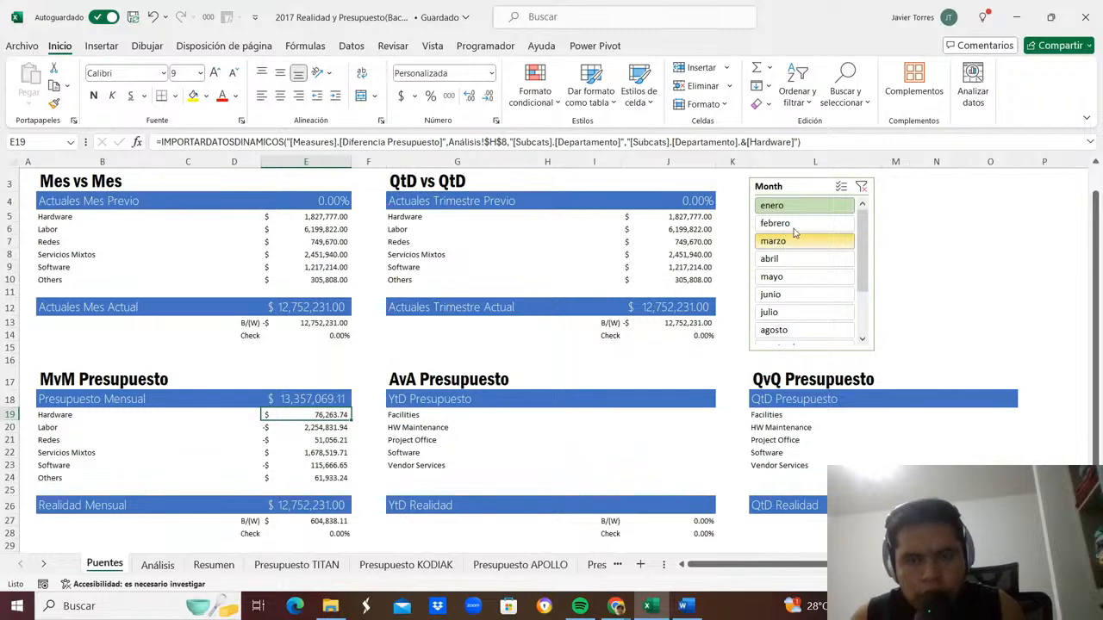
click(784, 221)
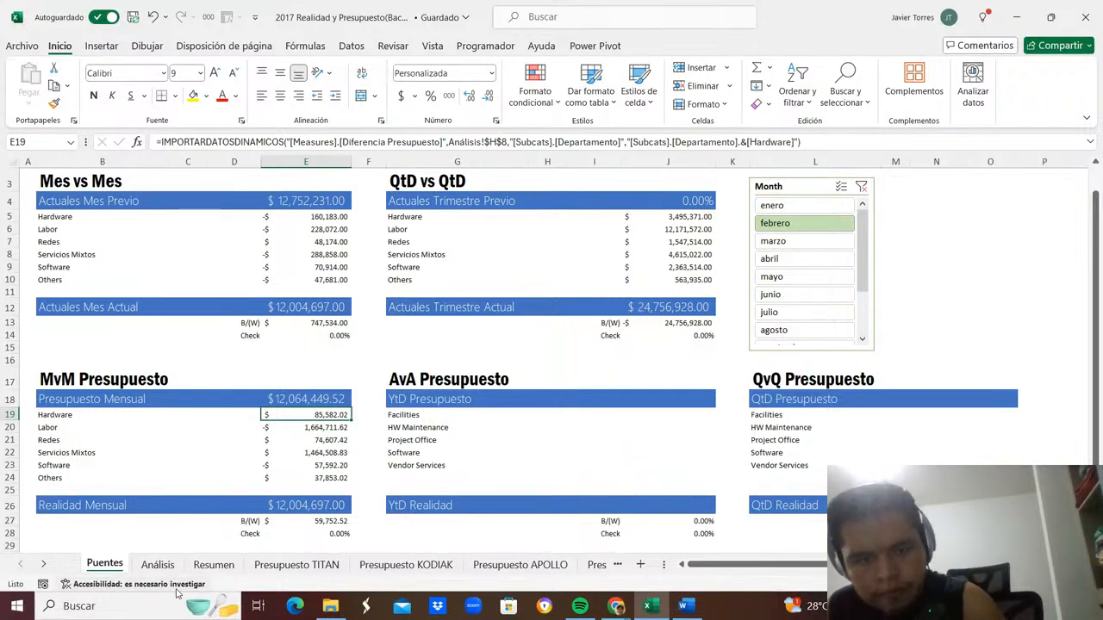
click(820, 242)
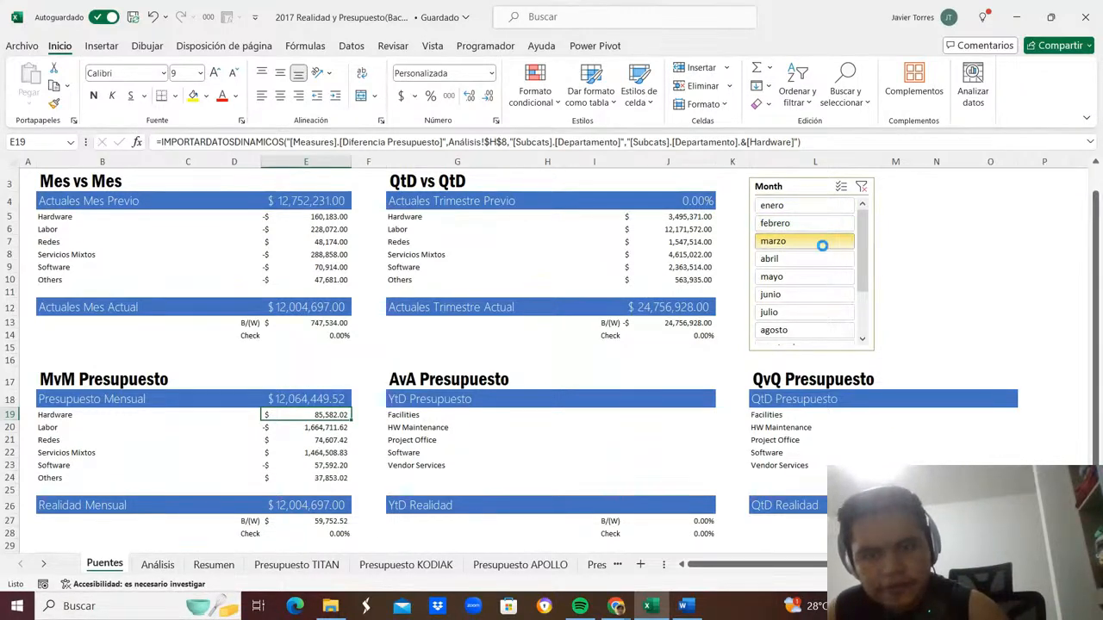
click(811, 293)
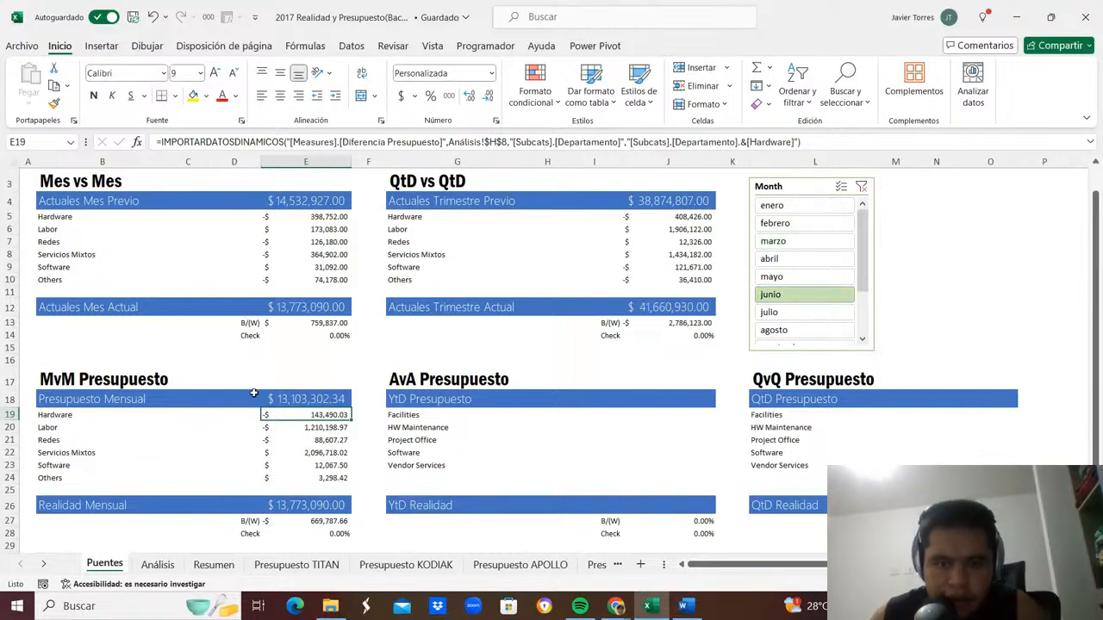
click(470, 427)
scroll(583, 470, down, 1)
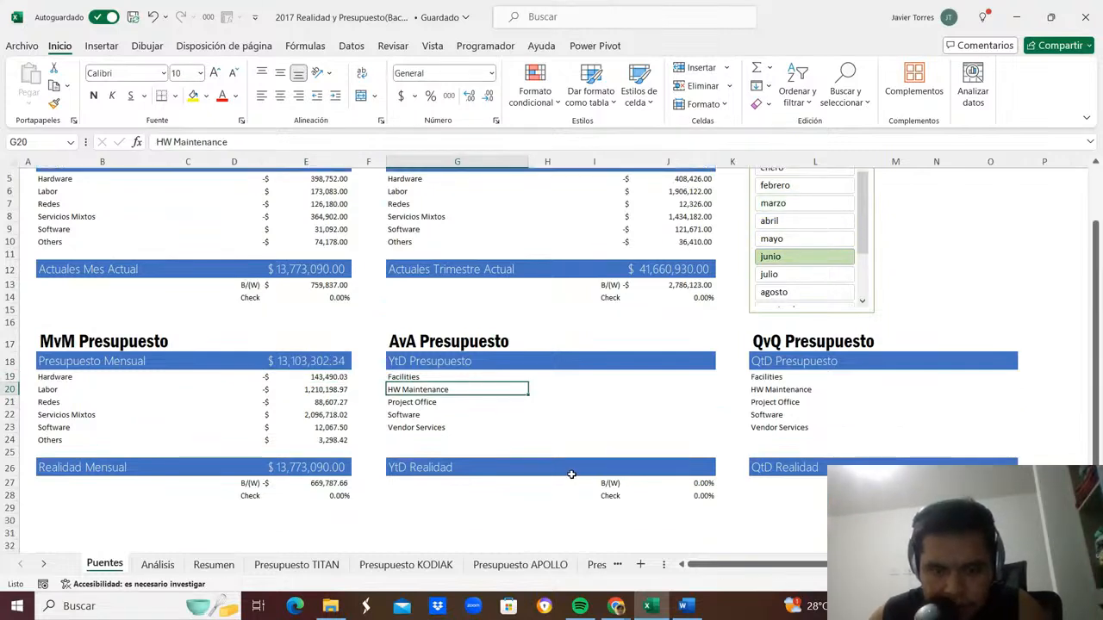
scroll(569, 474, up, 1)
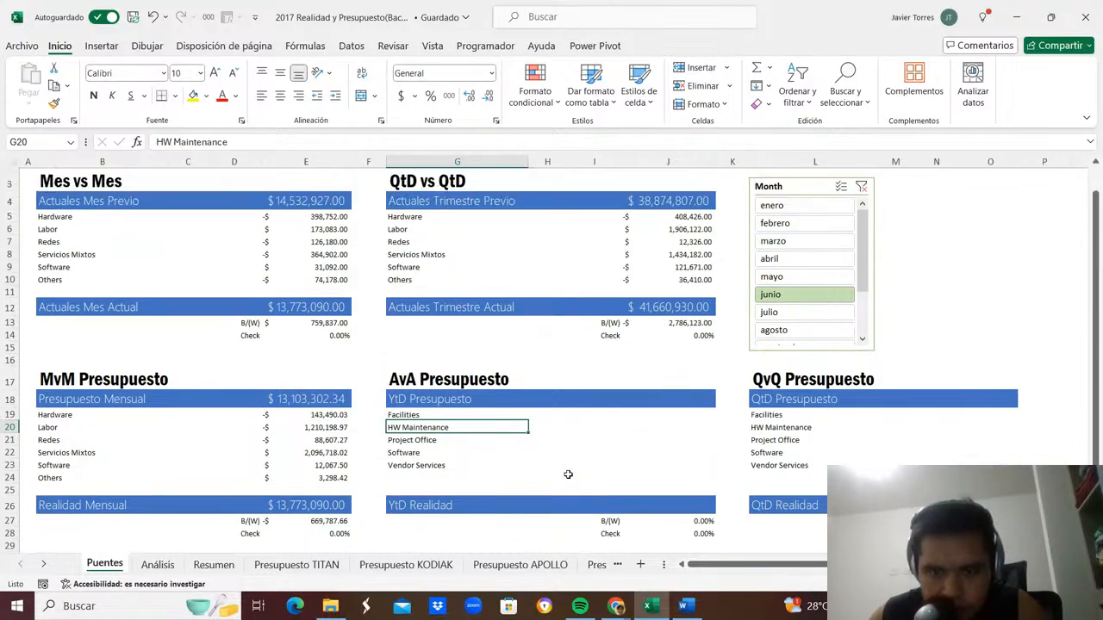
click(576, 426)
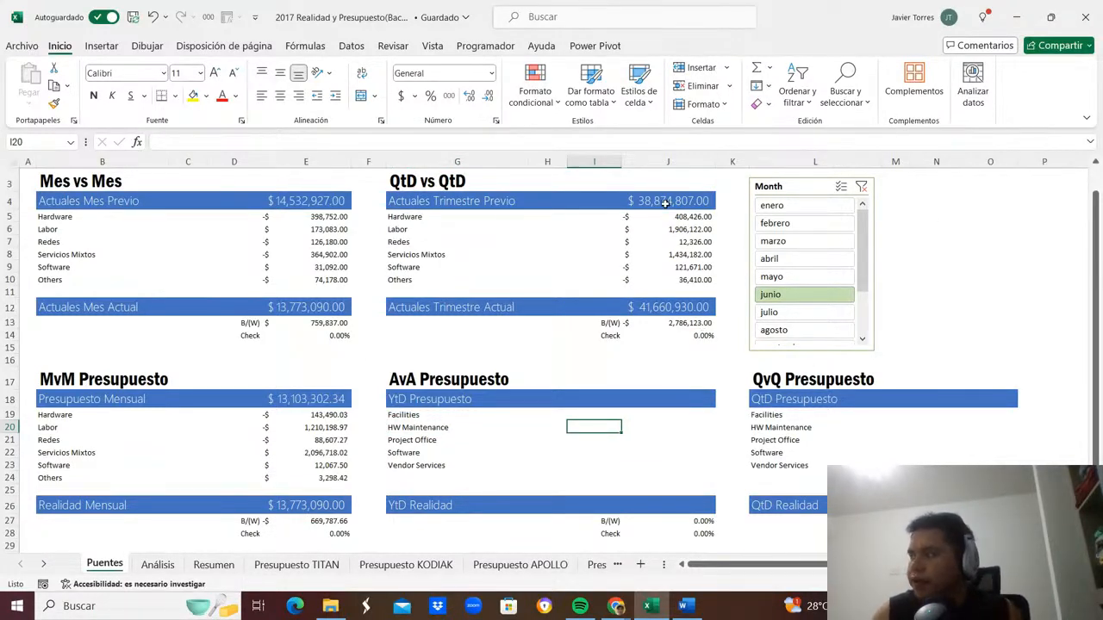
click(158, 564)
click(104, 563)
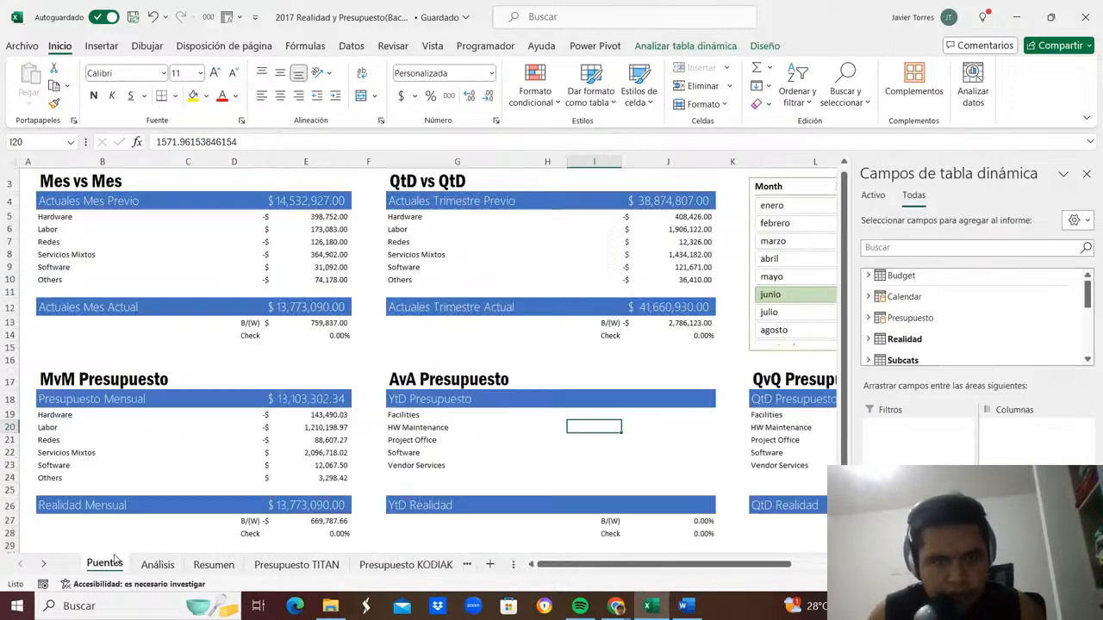
Switch to the Power Pivot window and add the heading Presupuesto Anual beneath the Diferencia Presupuesto measure in the Realidad table.
click(593, 48)
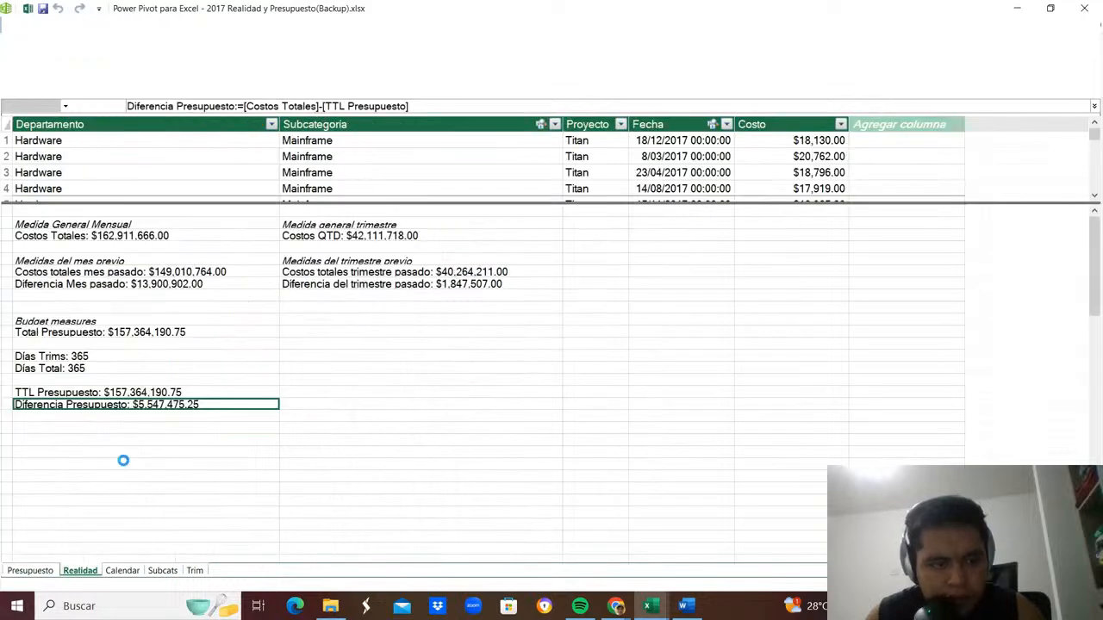
click(74, 427)
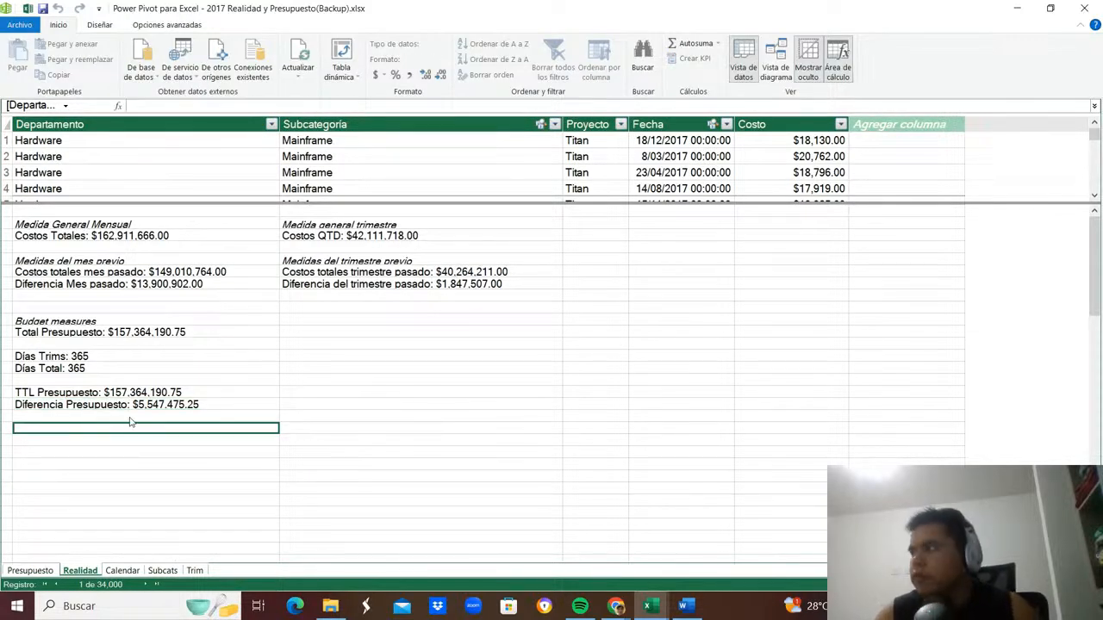
text(Presu)
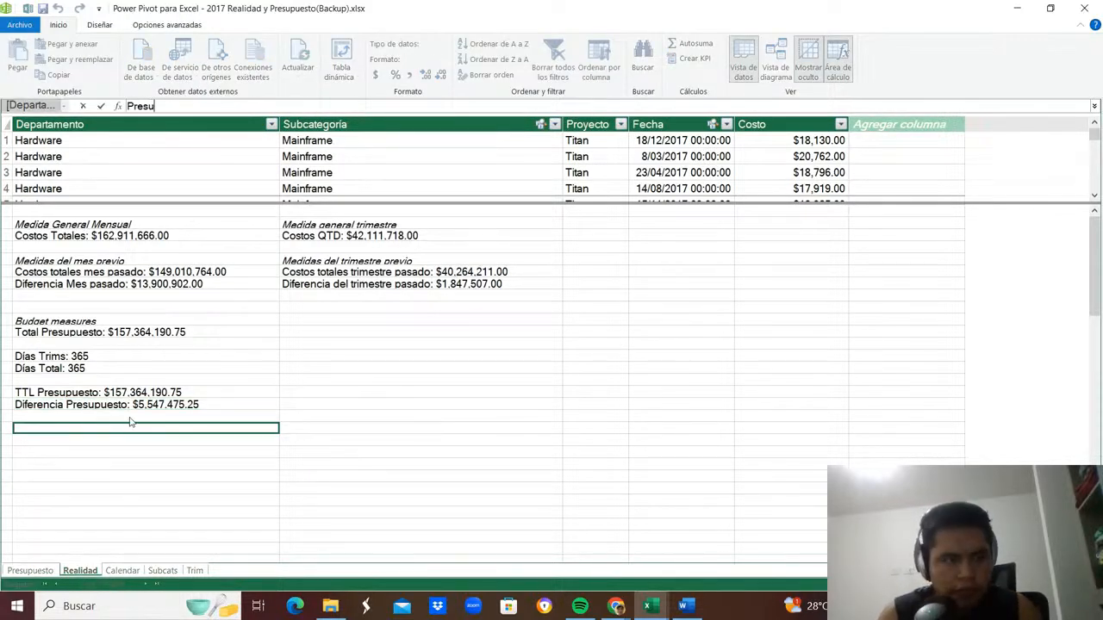
text(puesto Anual)
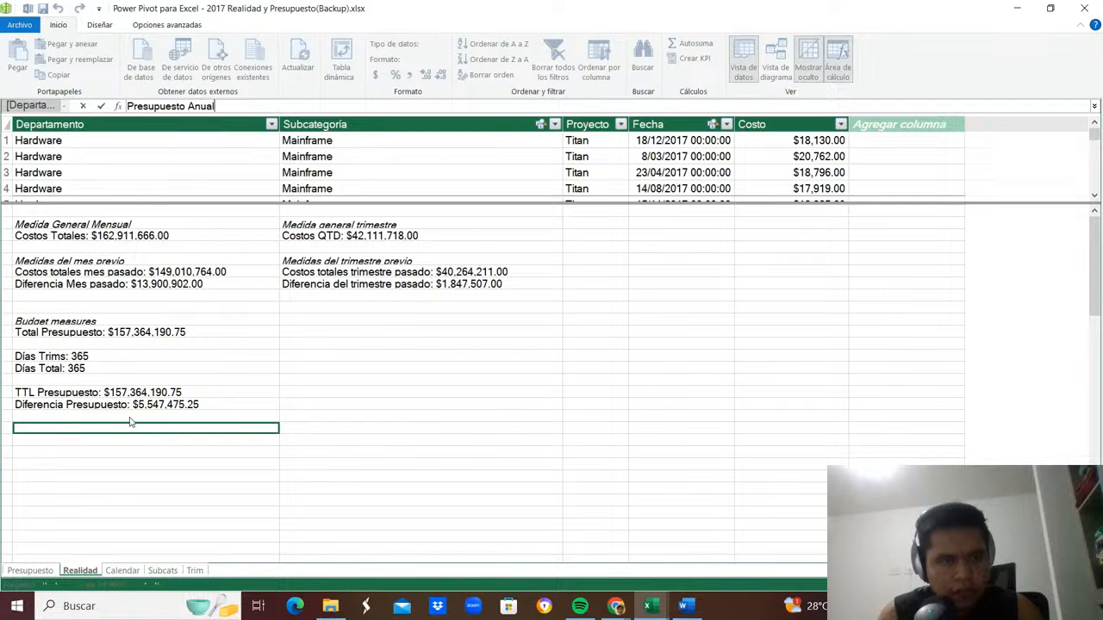
key(Return)
Create the measure Costos YTD:=TOTALQTD([Costos Totales],'Calendar'[Date]) beneath the Presupuesto Anual heading.
text(C)
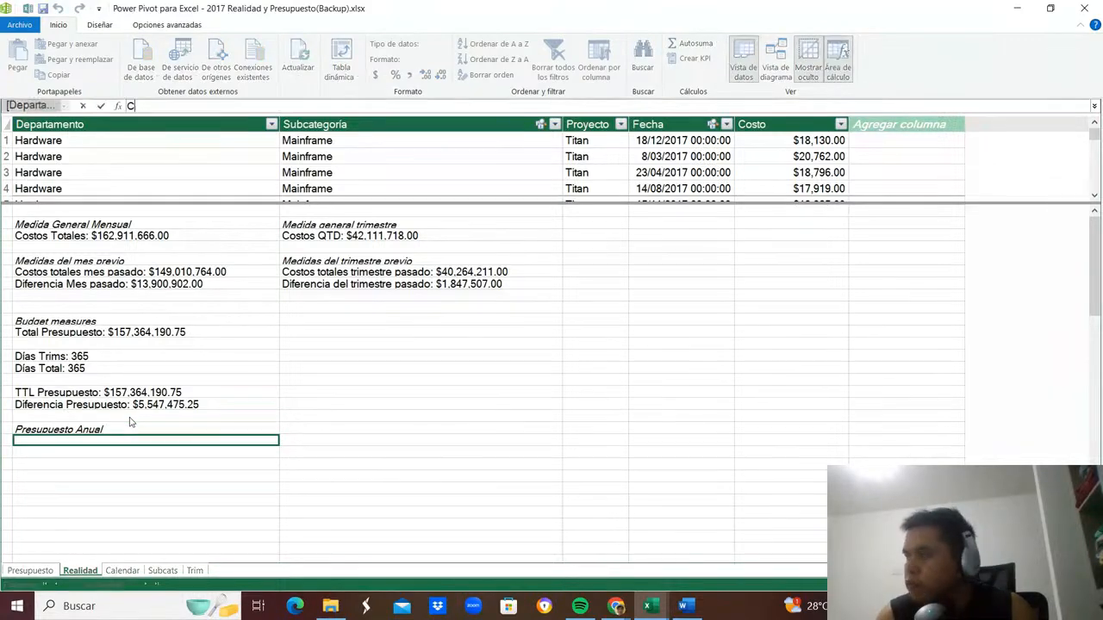
text(ostos YT)
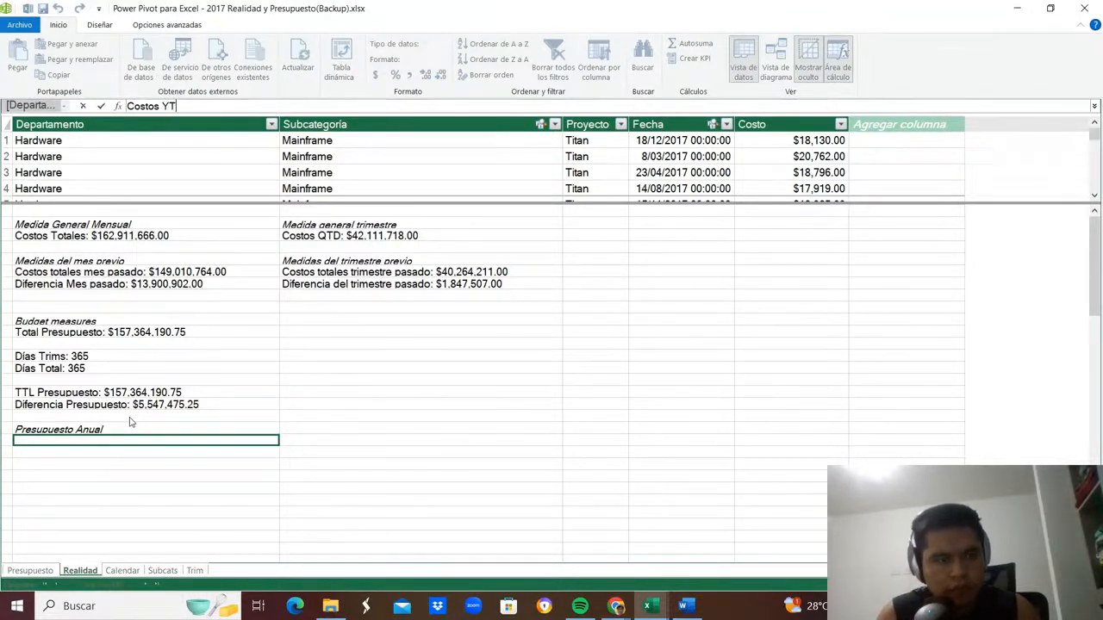
text(D:=TOTAL)
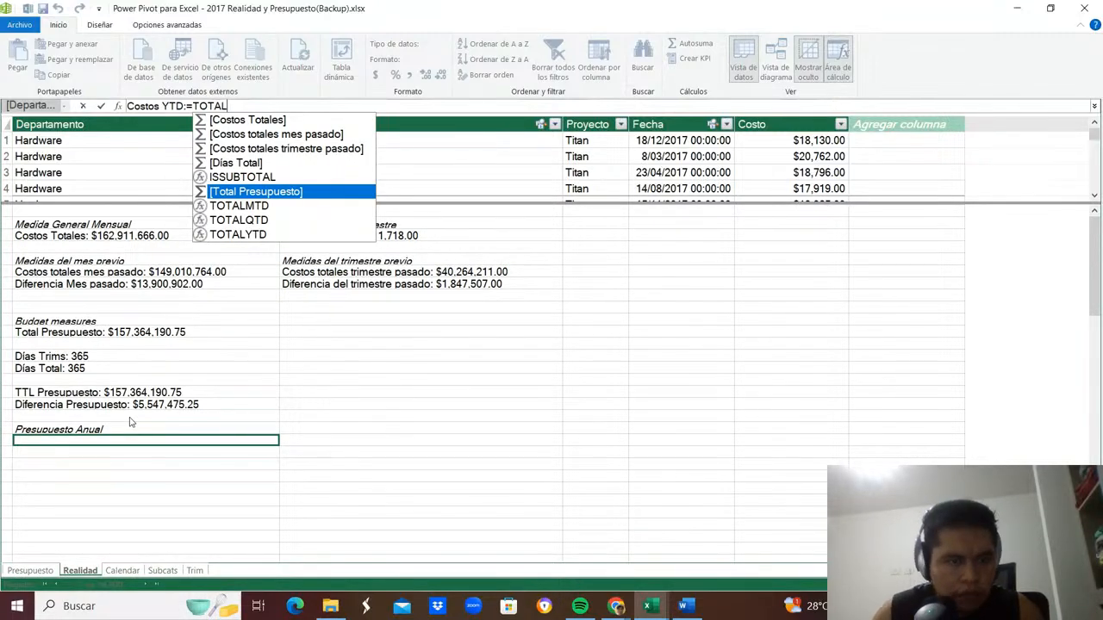
text(QTD()
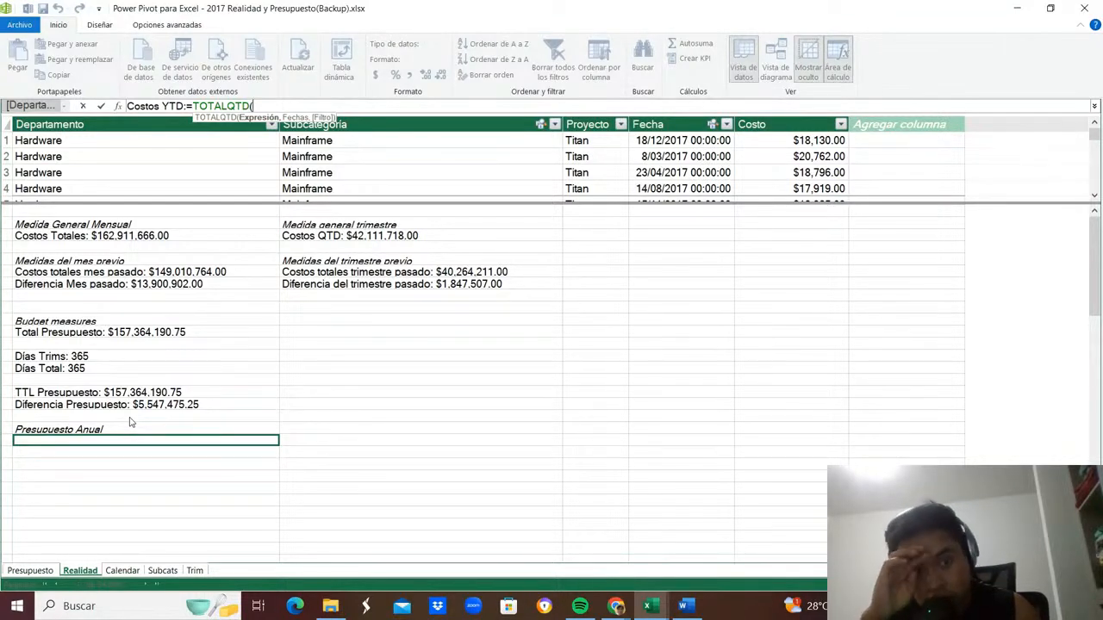
text(COSTOS)
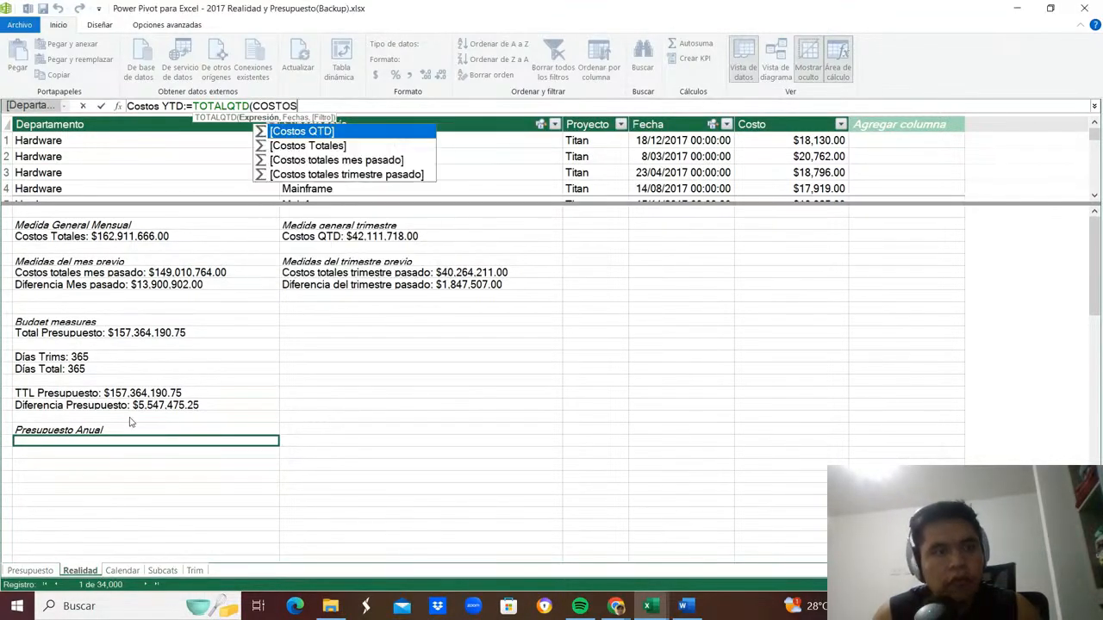
key(Down)
key(Tab)
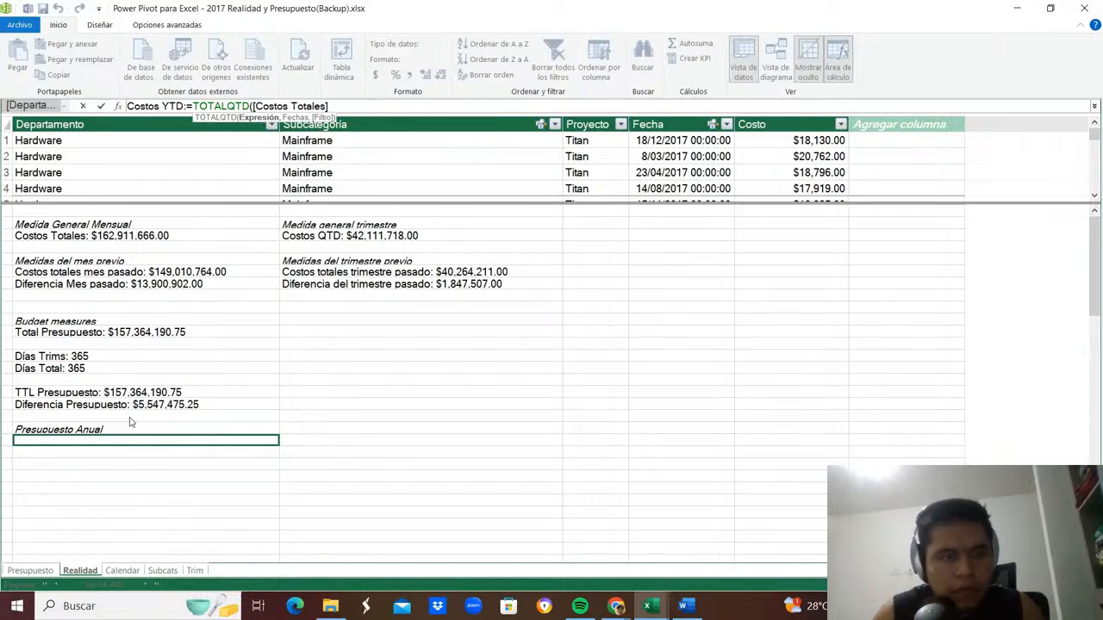
text(,CALEN)
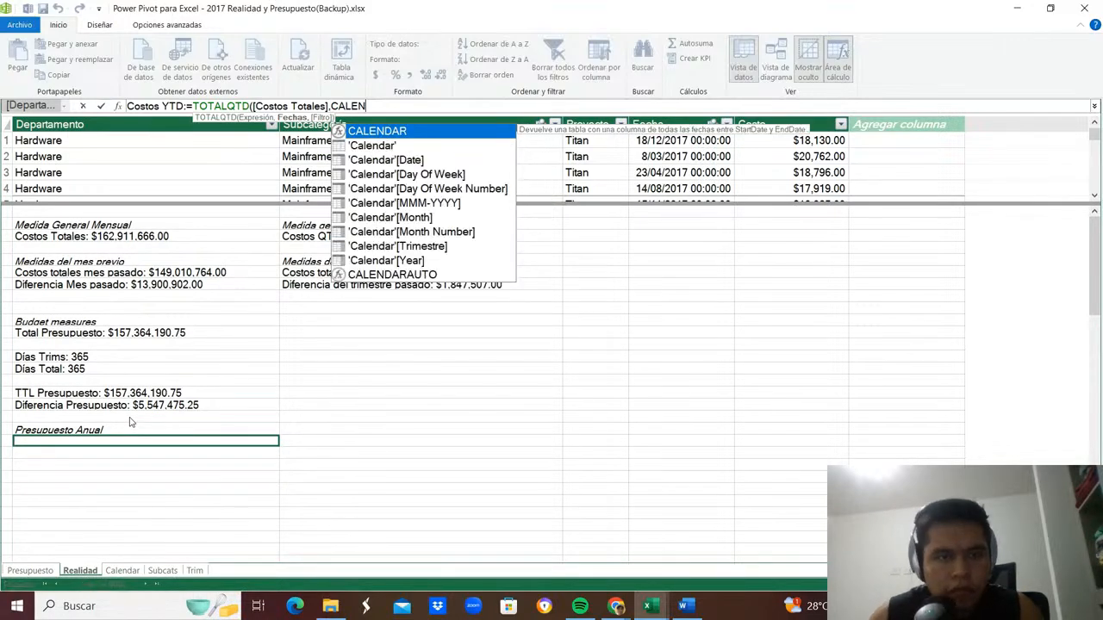
key(Down)
key(Down)
key(Tab)
text())
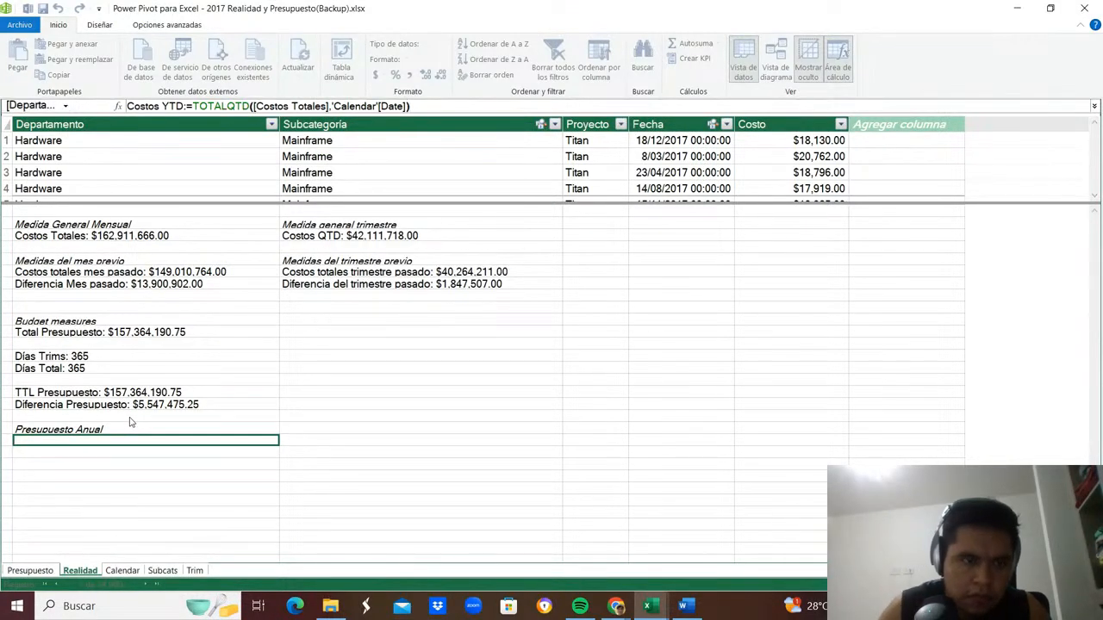
key(Return)
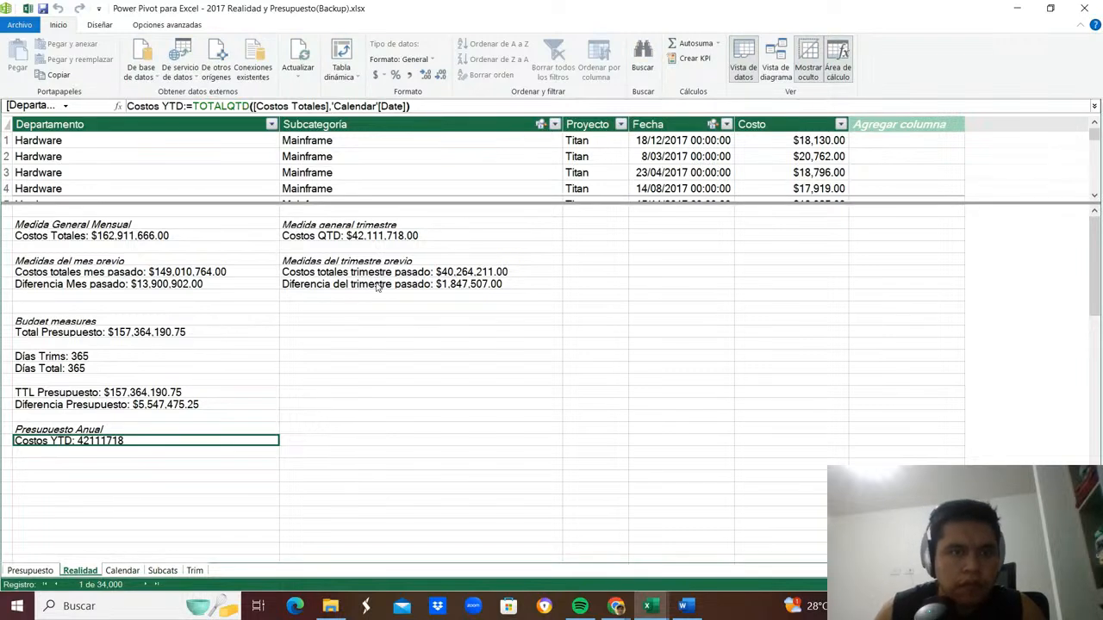
Format the Costos YTD measure as currency with the $ Inglés (Estados Unidos) option.
click(383, 76)
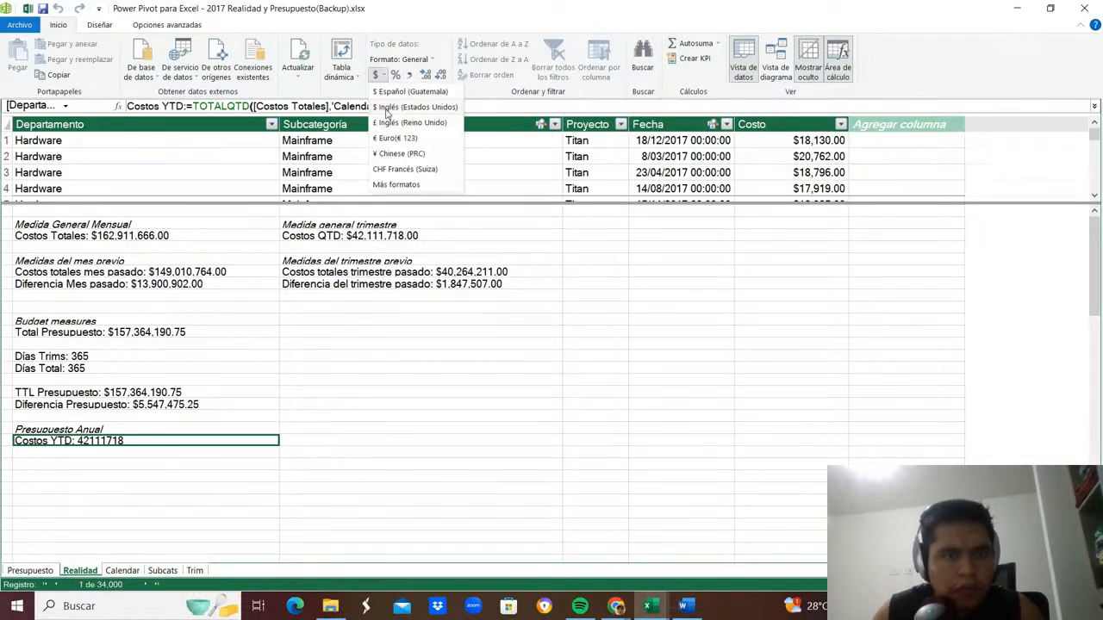
click(386, 108)
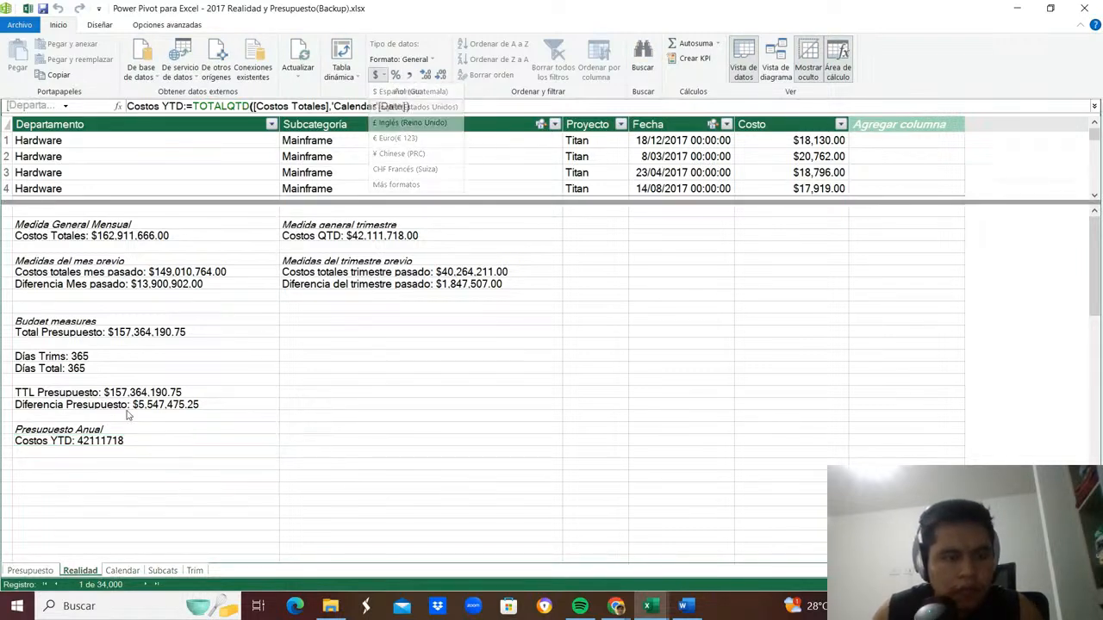
click(95, 442)
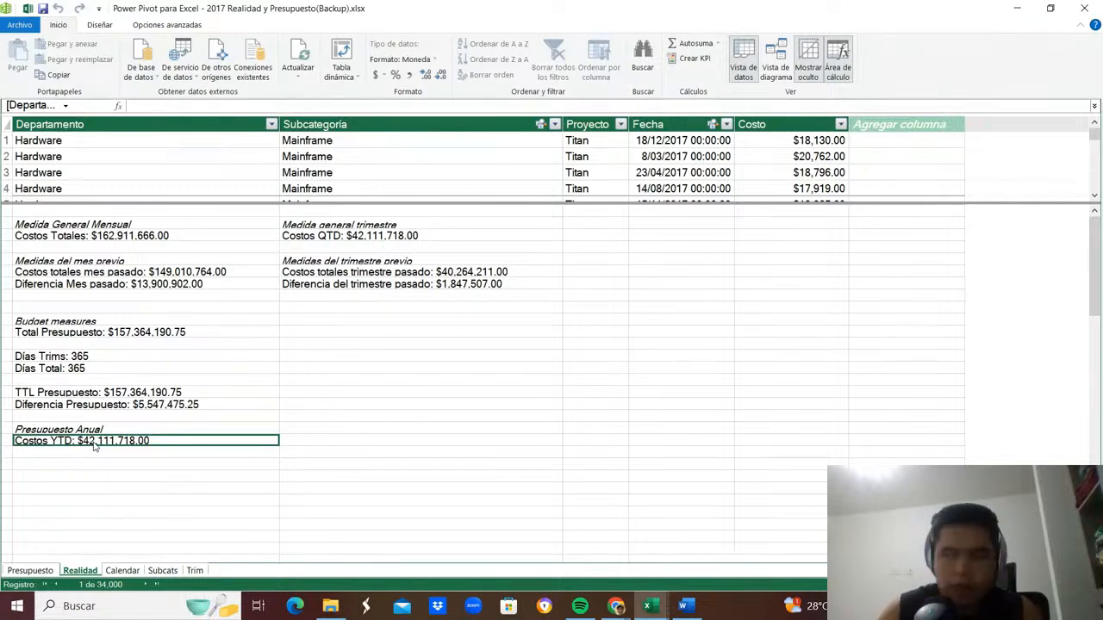
Create the measure Presupuesto YTD:=TOTALYTD([Costos Totales],'Calendar'[Date]) directly beneath Costos YTD.
key(Down)
text(p)
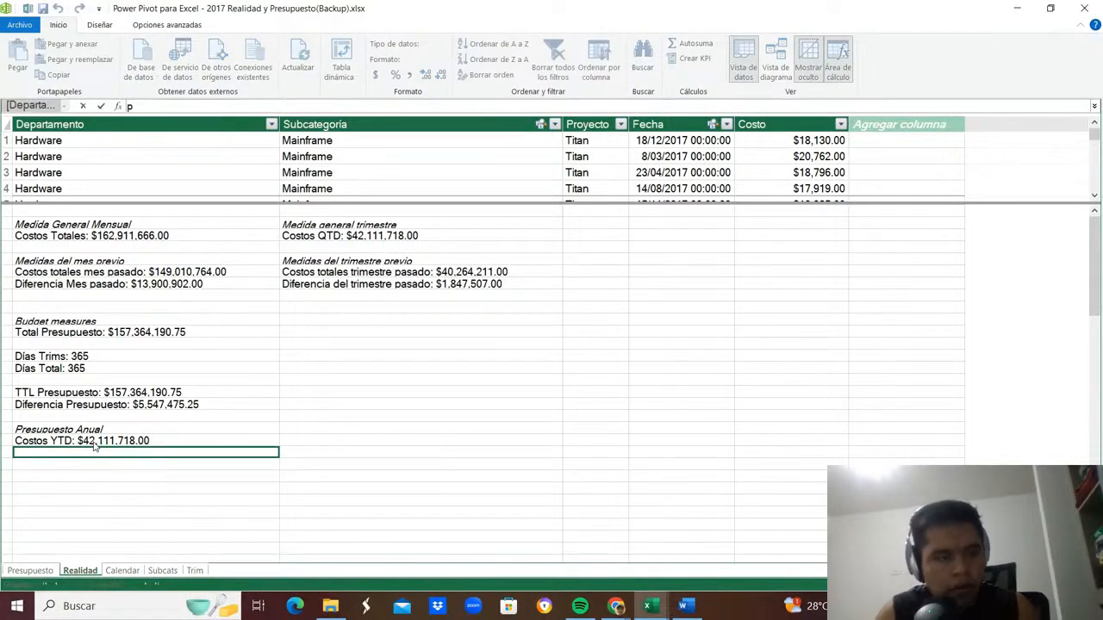
text(resupuest)
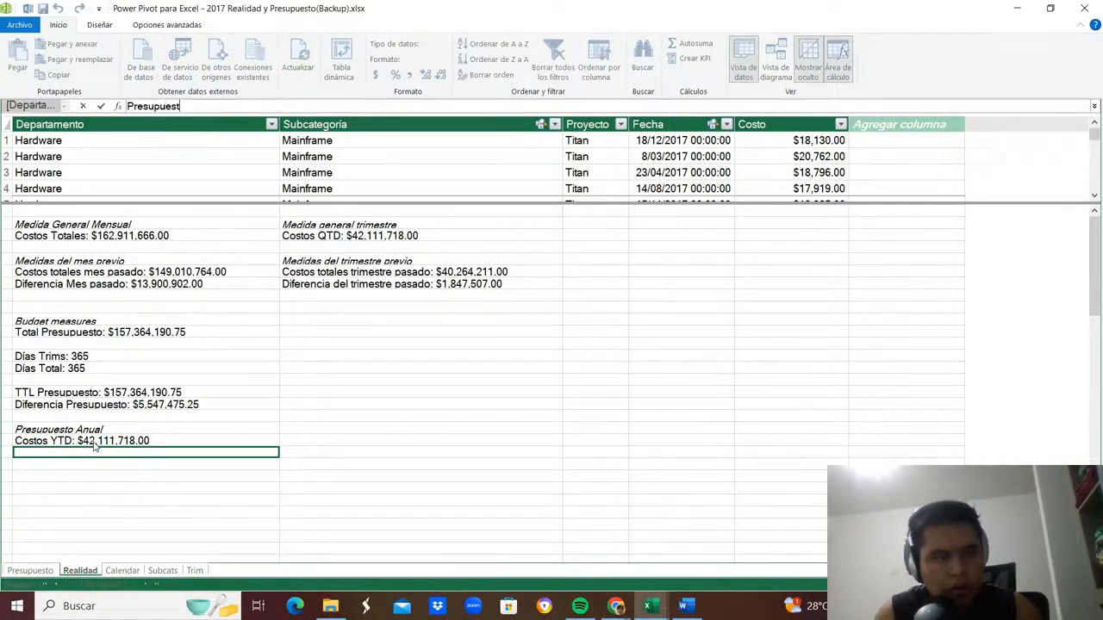
text(o YT)
key(BackSpace)
key(BackSpace)
text(TY)
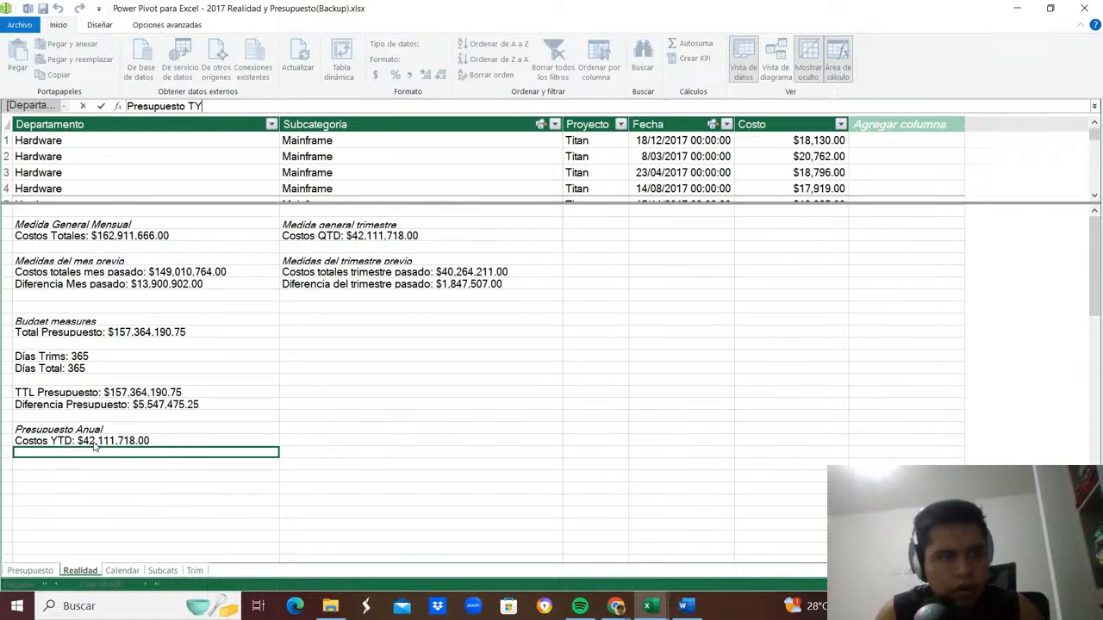
key(BackSpace)
key(BackSpace)
text(YTD)
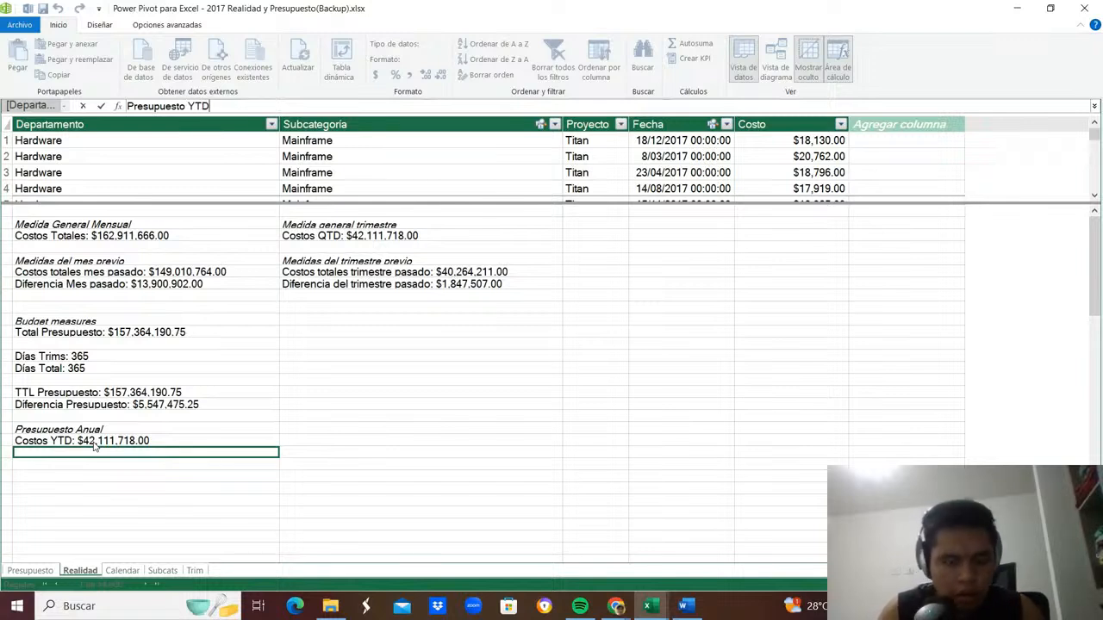
text(:=)
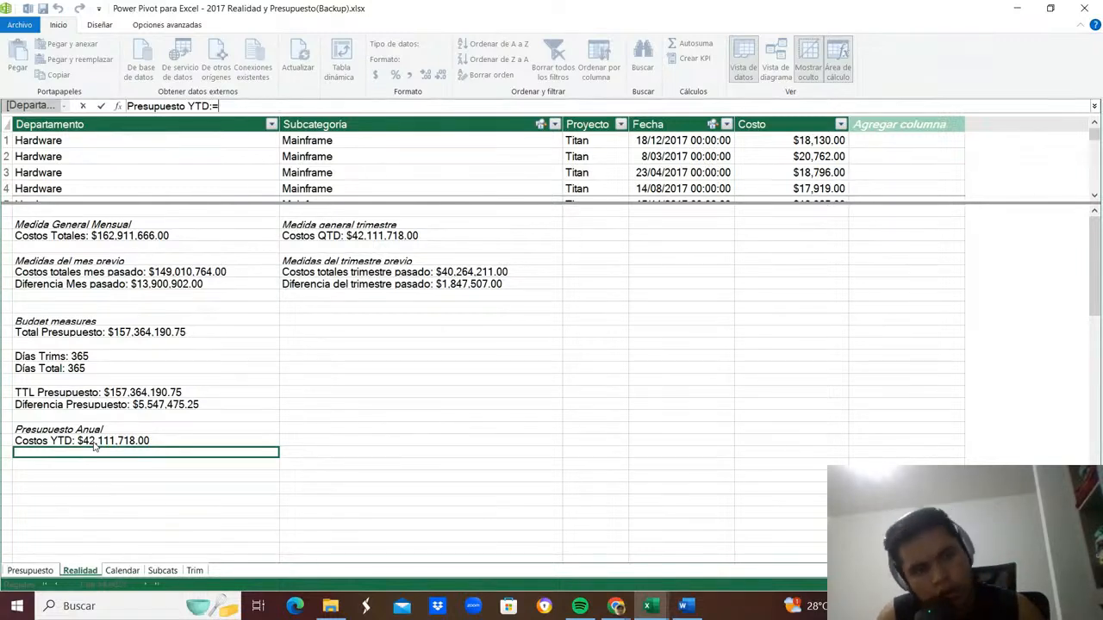
text(TOTAL)
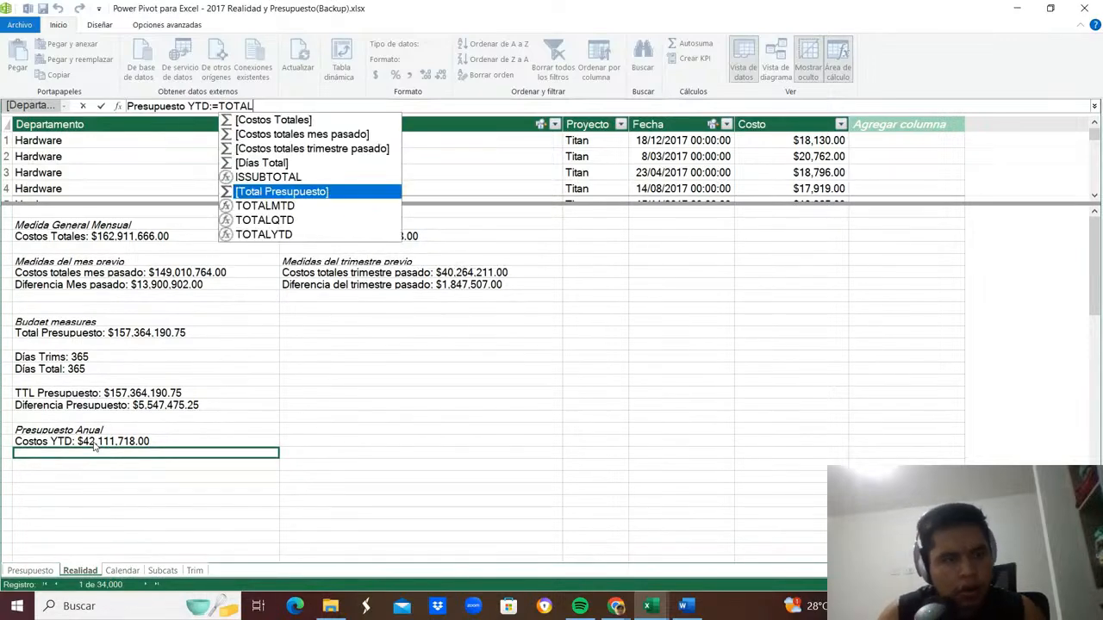
key(Down)
key(Down)
key(Down)
key(Tab)
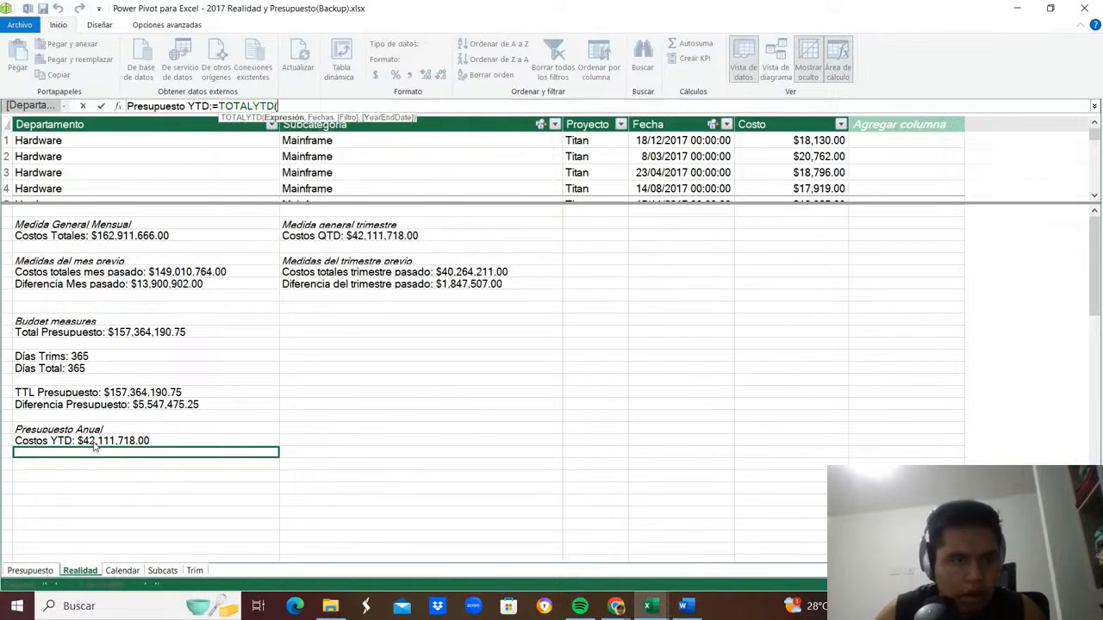
text(COSTOS)
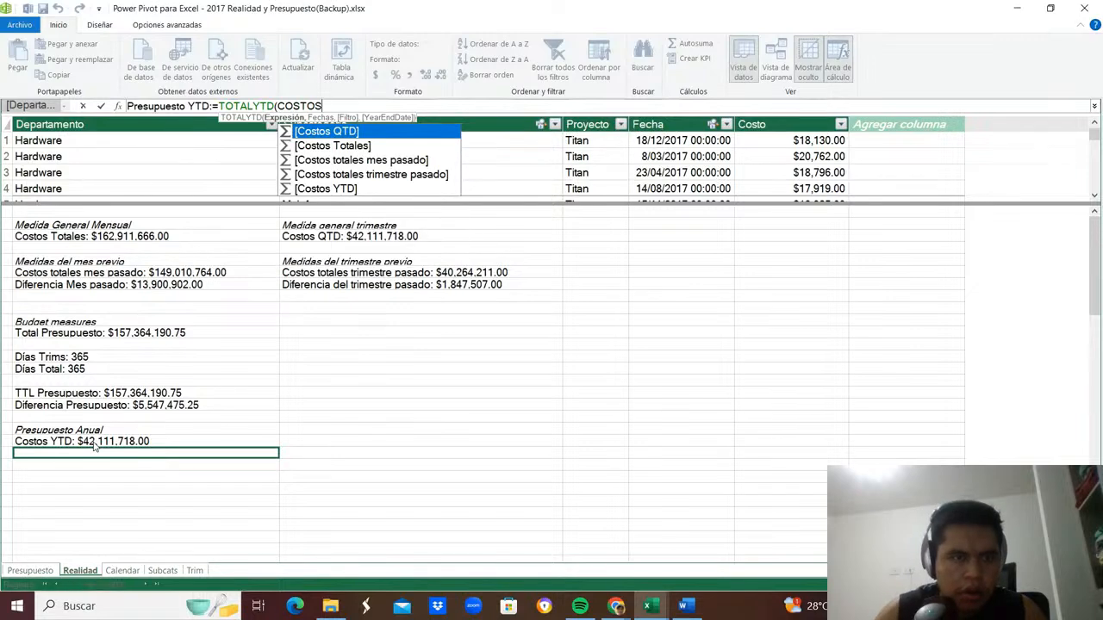
key(Down)
key(Tab)
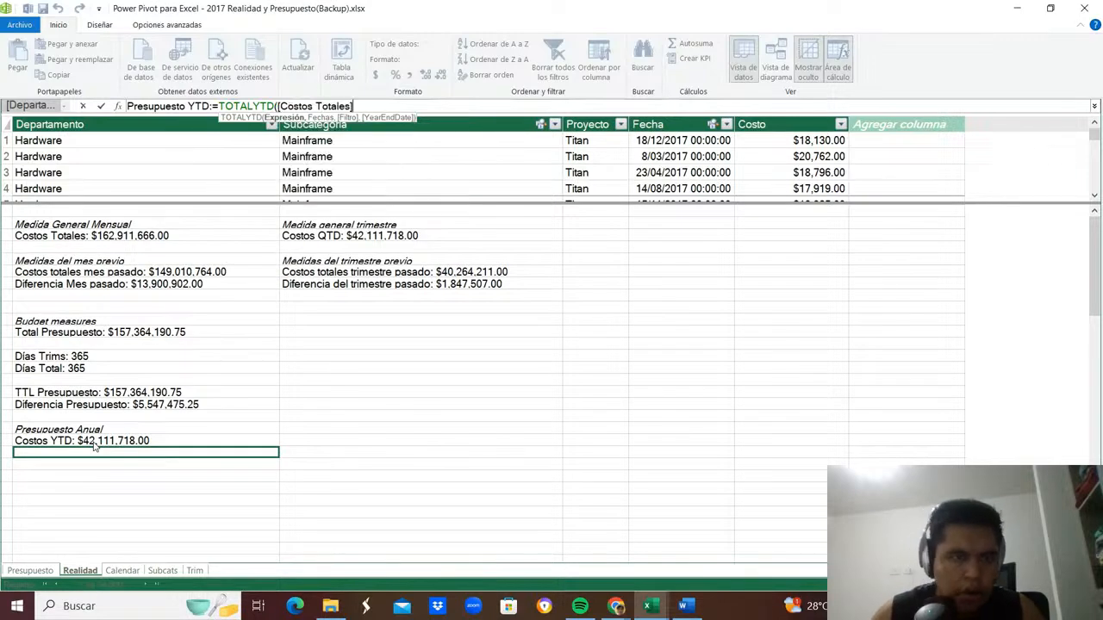
text(,CALEN)
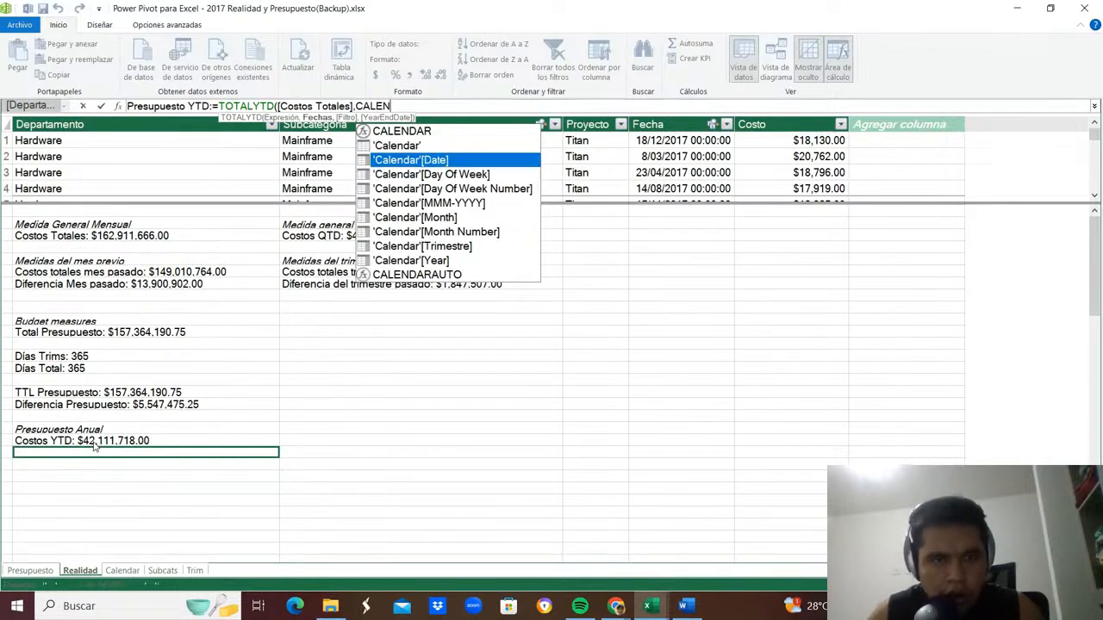
key(Tab)
text())
key(Return)
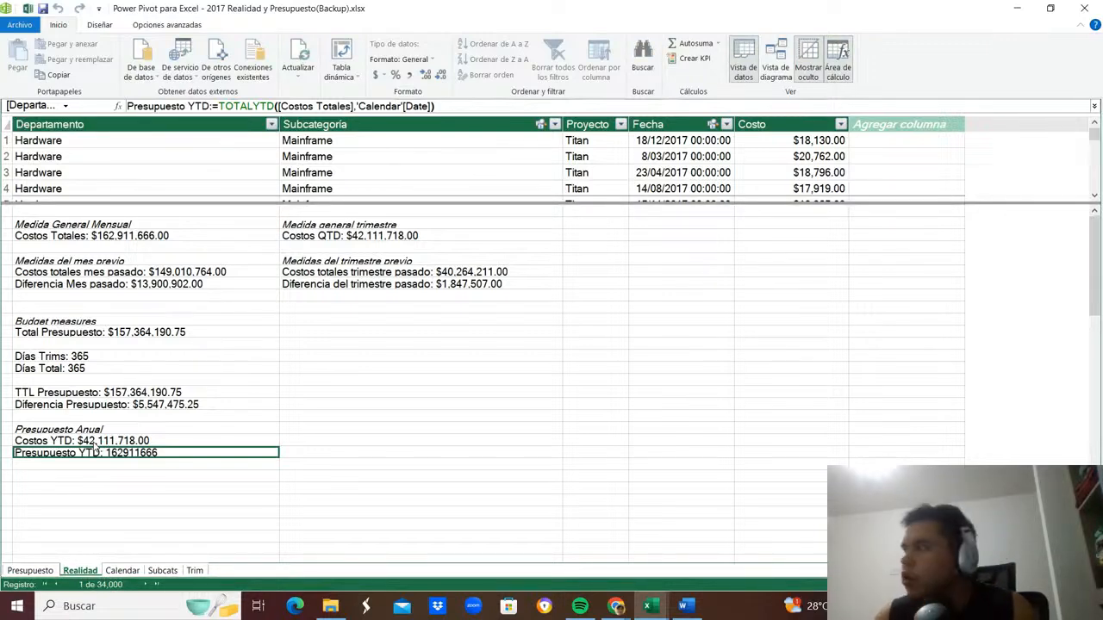
Create the measure Diferencia YTD:=[Costos YTD]-[Presupuesto YTD] directly beneath Presupuesto YTD.
key(Down)
text(d)
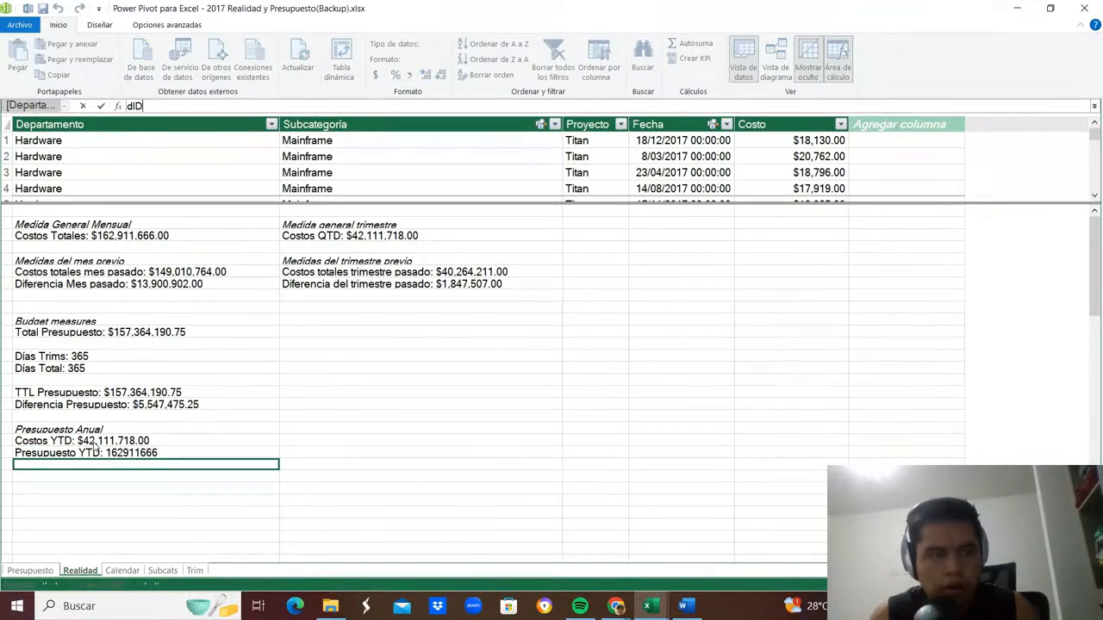
text(iferencia )
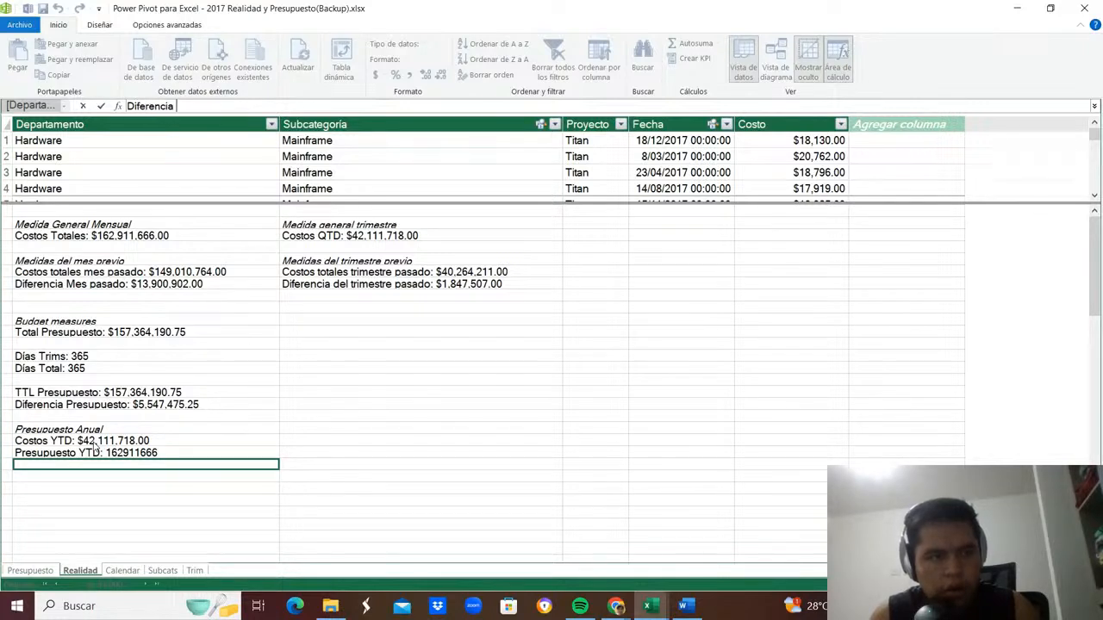
text(YTD:=)
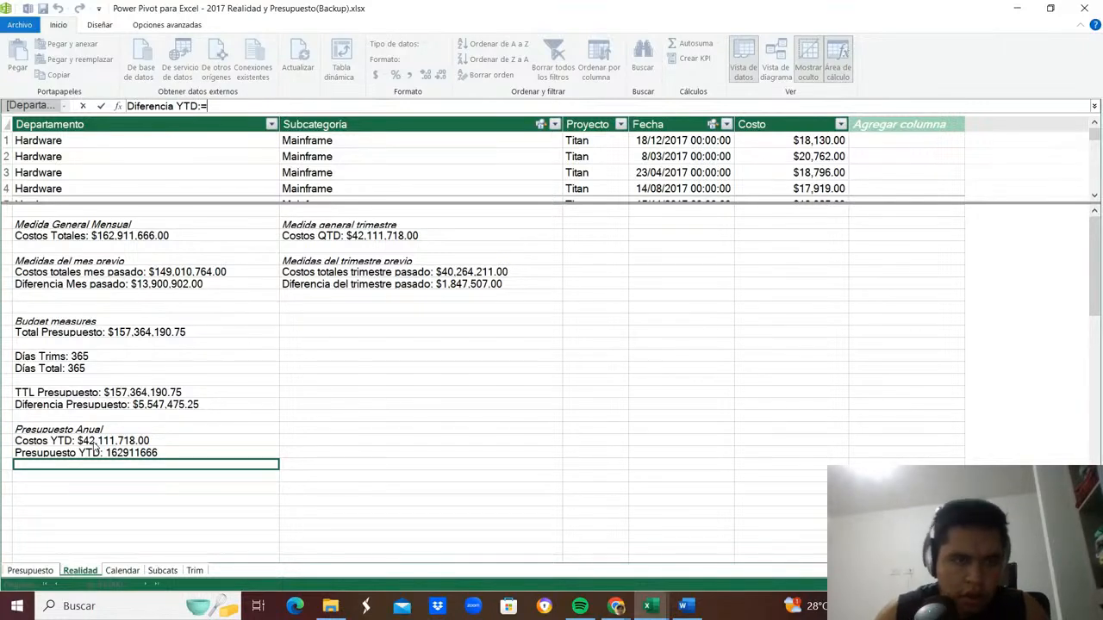
text(COSTOS)
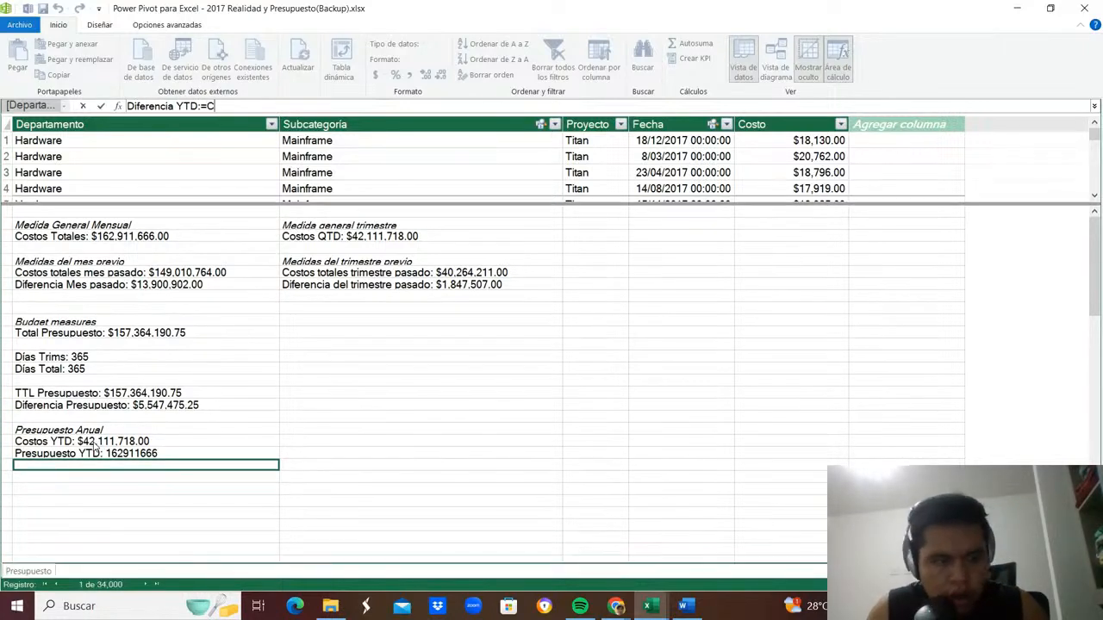
key(Down)
key(Down)
key(Down)
key(Down)
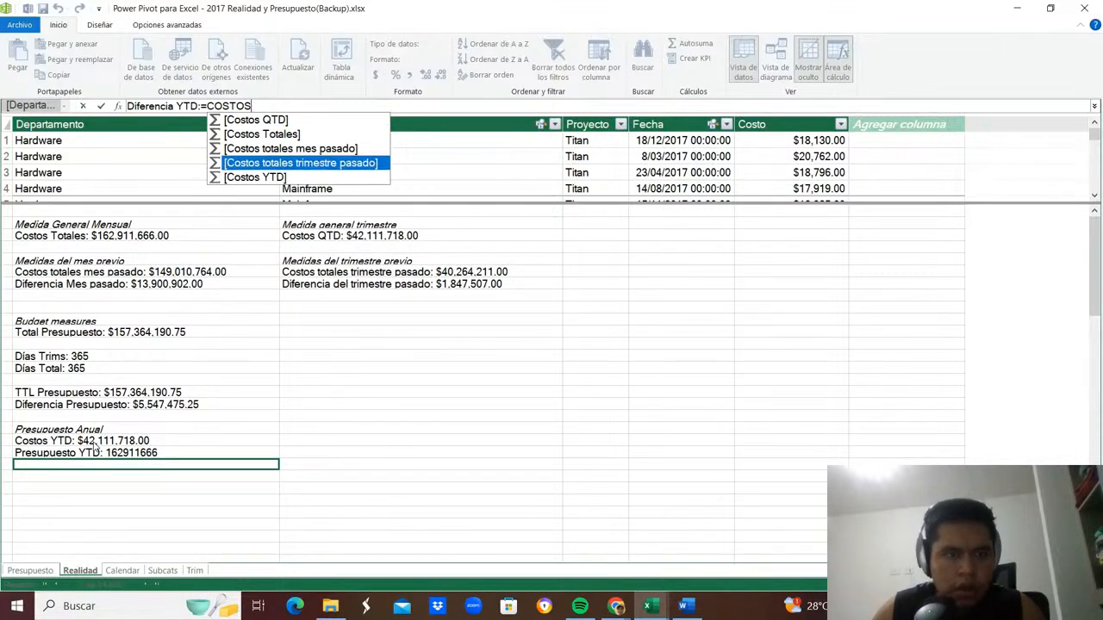
key(Tab)
text(-P)
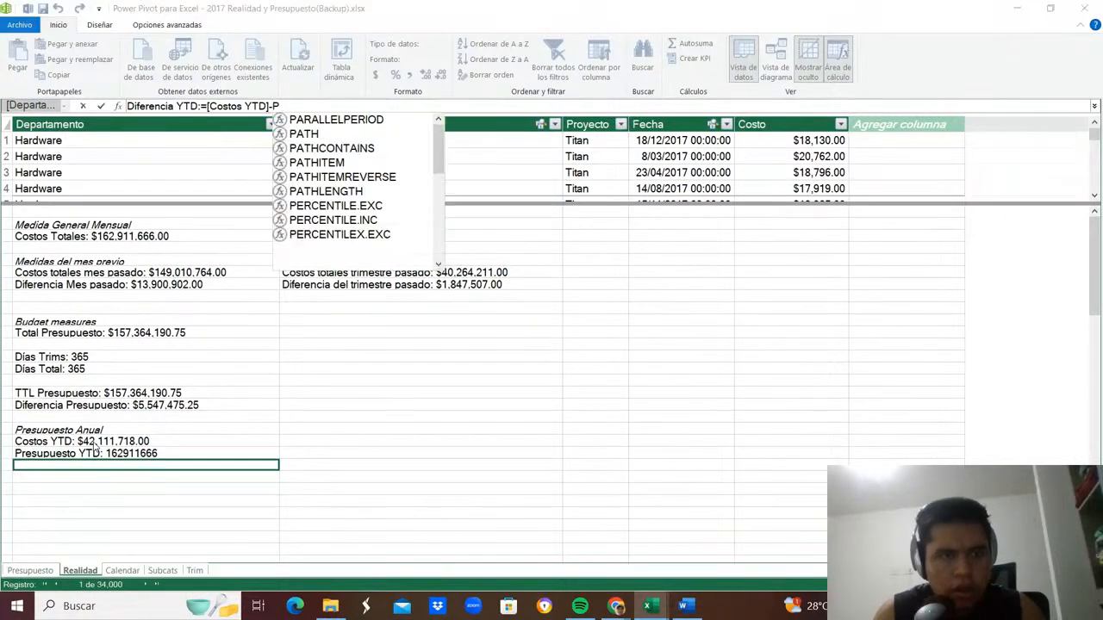
text(RESU)
key(Down)
key(Down)
key(Down)
key(Down)
key(Down)
key(Down)
key(Down)
key(Down)
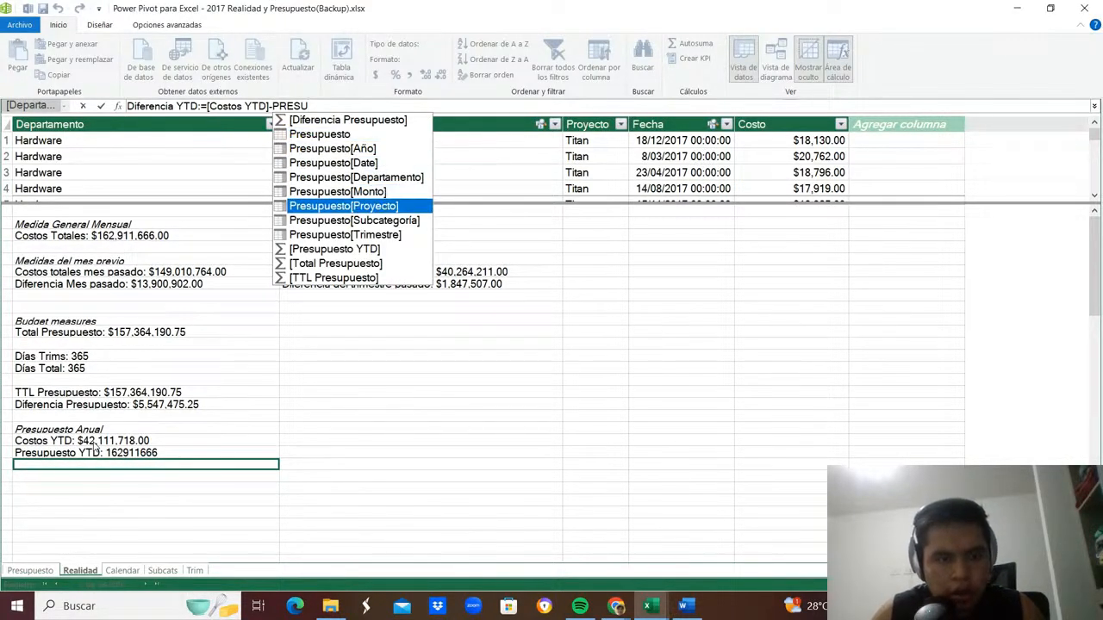
key(Tab)
key(Return)
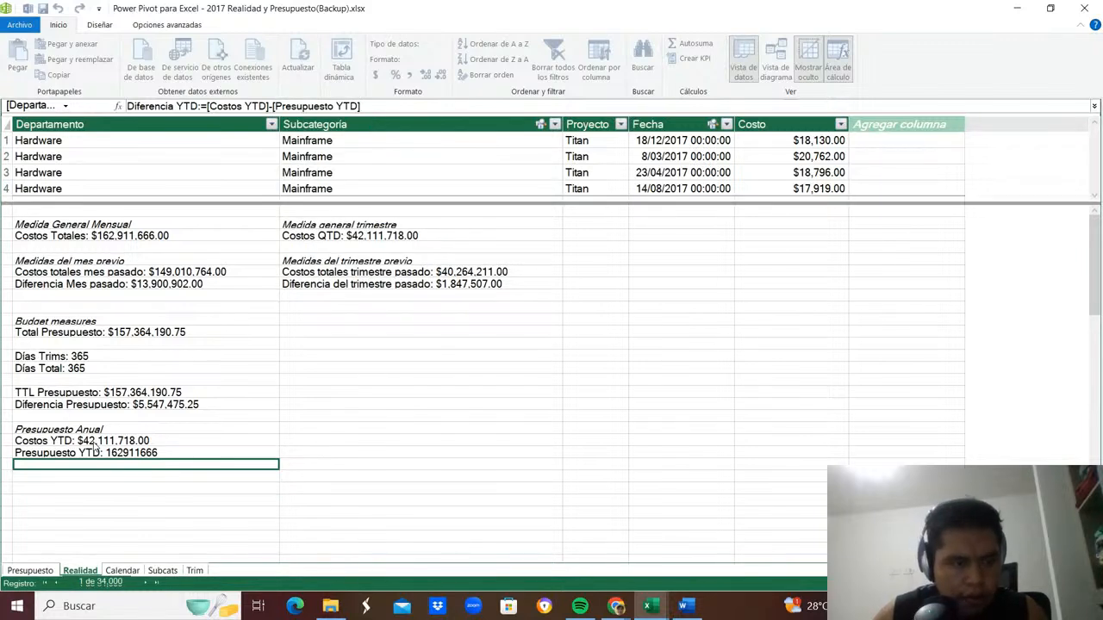
Format the Costos YTD, Presupuesto YTD and Diferencia YTD measures together as $ Inglés (Estados Unidos) currency.
key(shift+Up)
key(shift+Up)
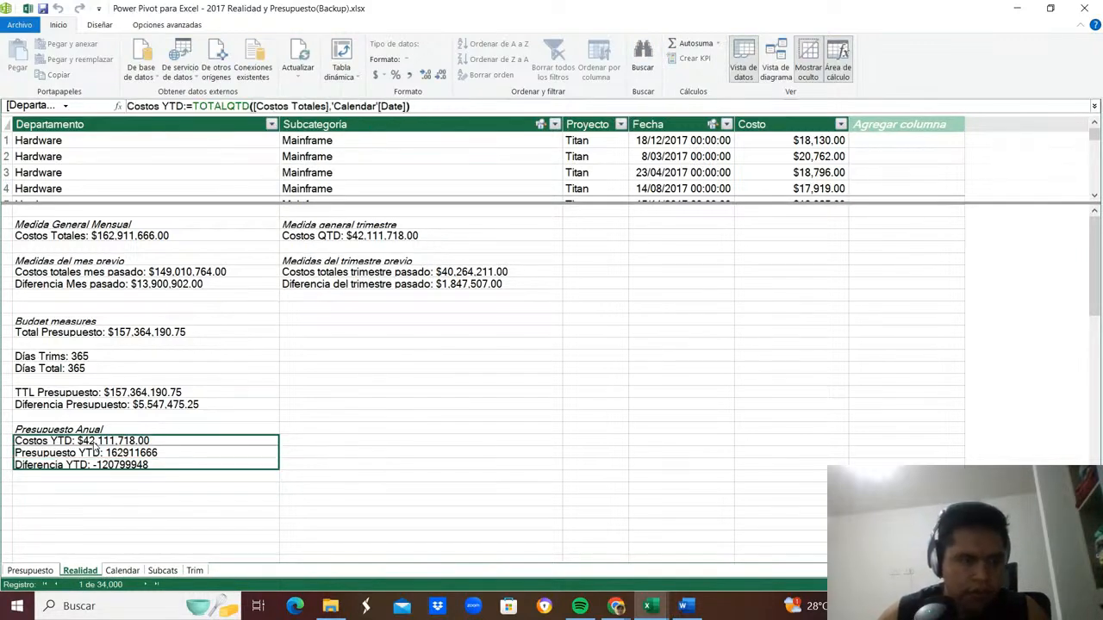
click(379, 75)
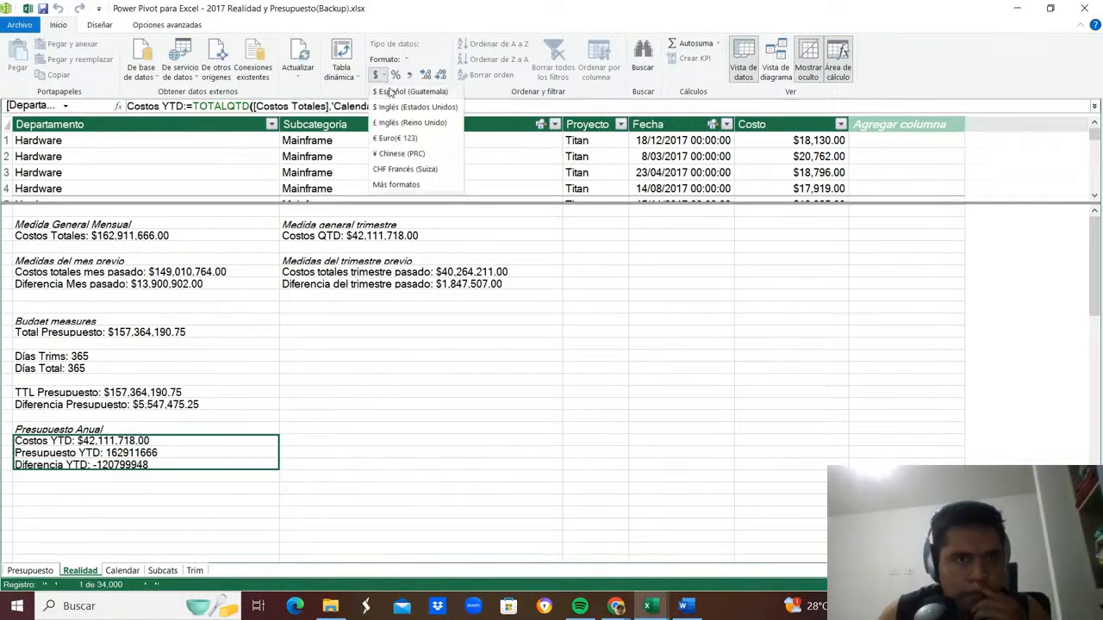
click(392, 110)
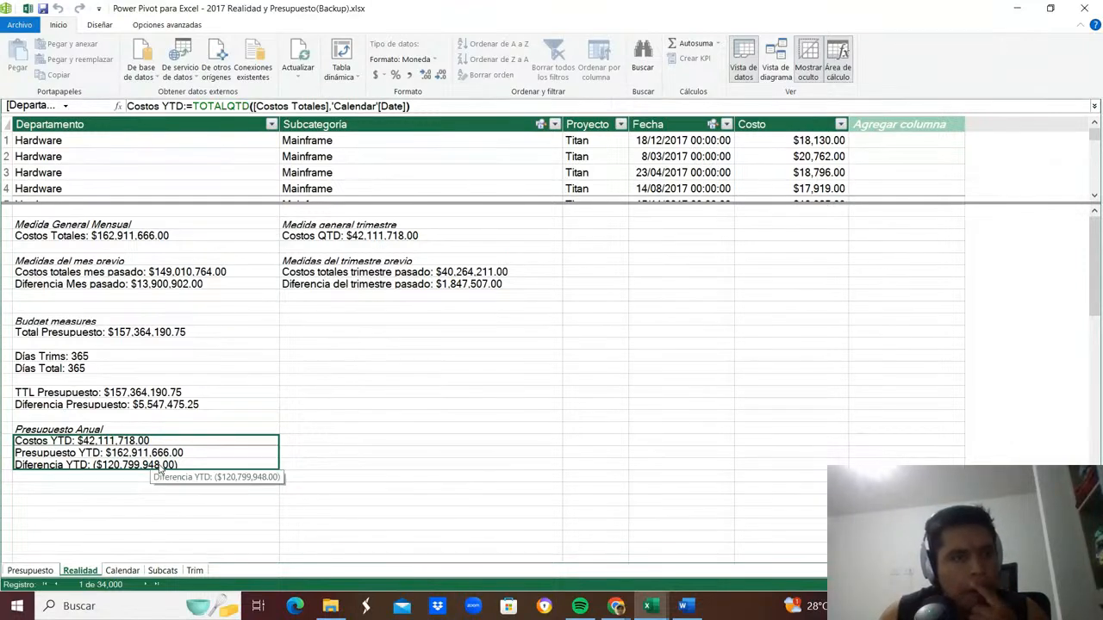
click(126, 466)
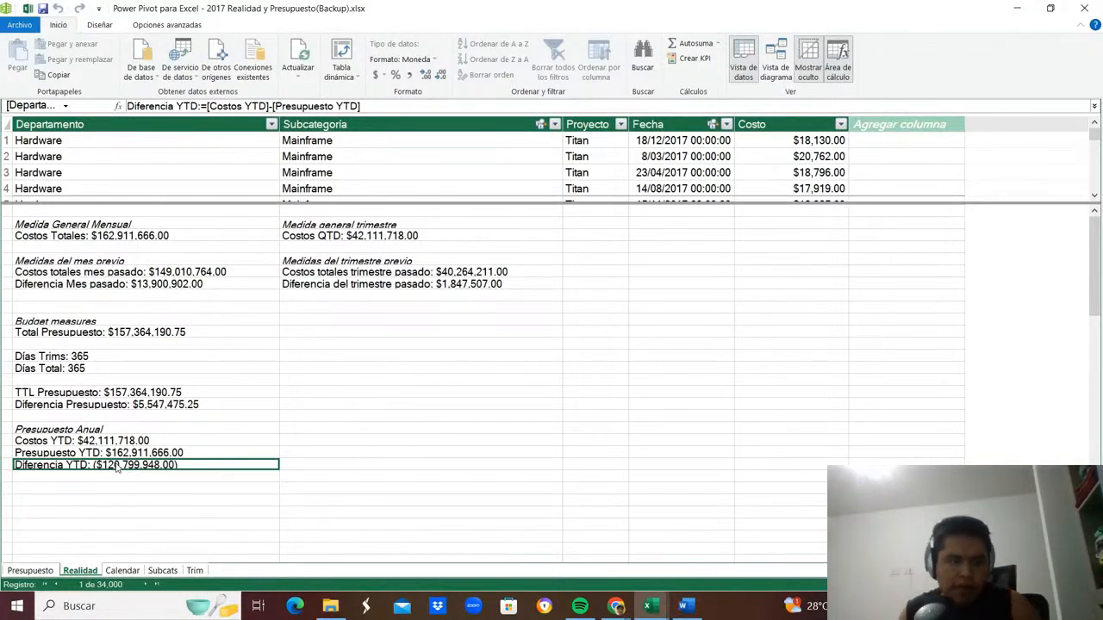
Change the Presupuesto YTD measure to TOTALYTD([TTL Presupuesto],'Calendar'[Date]).
key(Up)
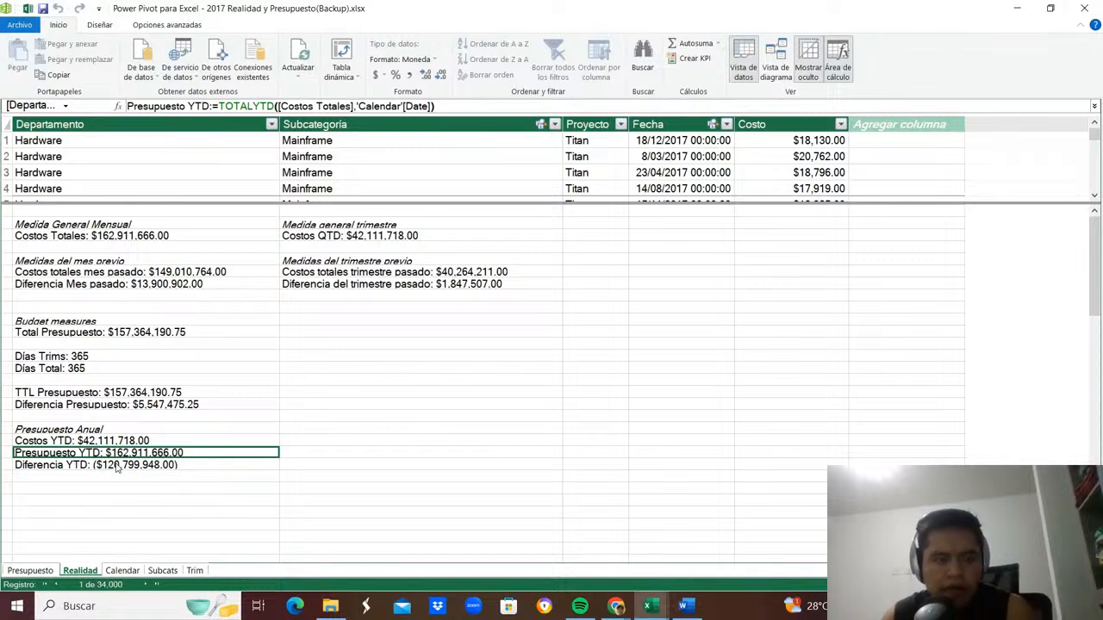
key(Up)
key(Down)
key(Up)
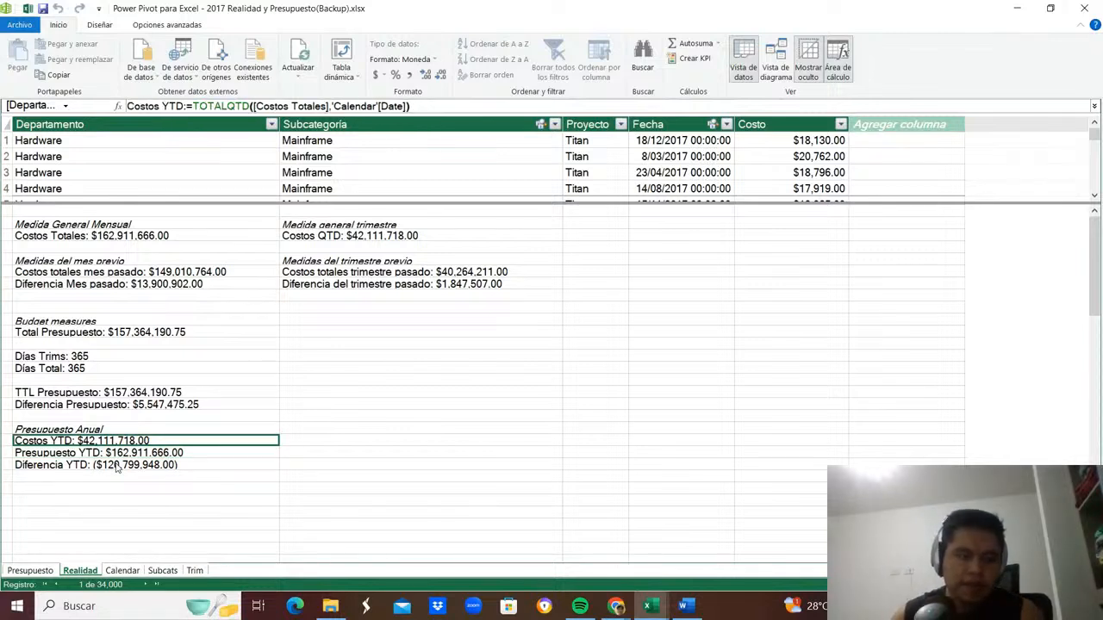
key(Down)
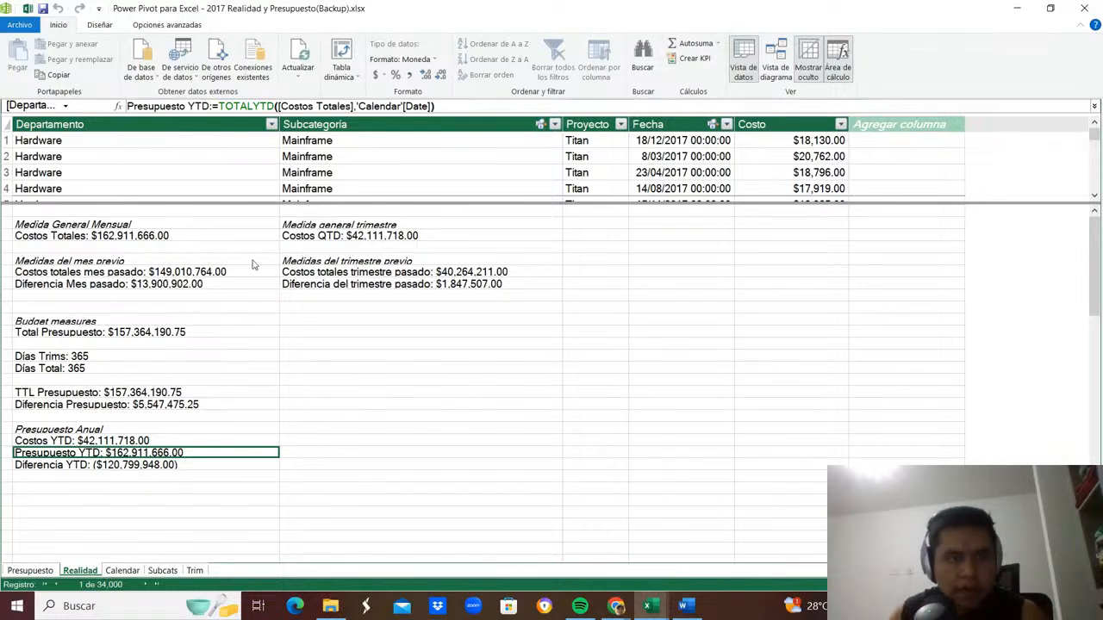
click(352, 106)
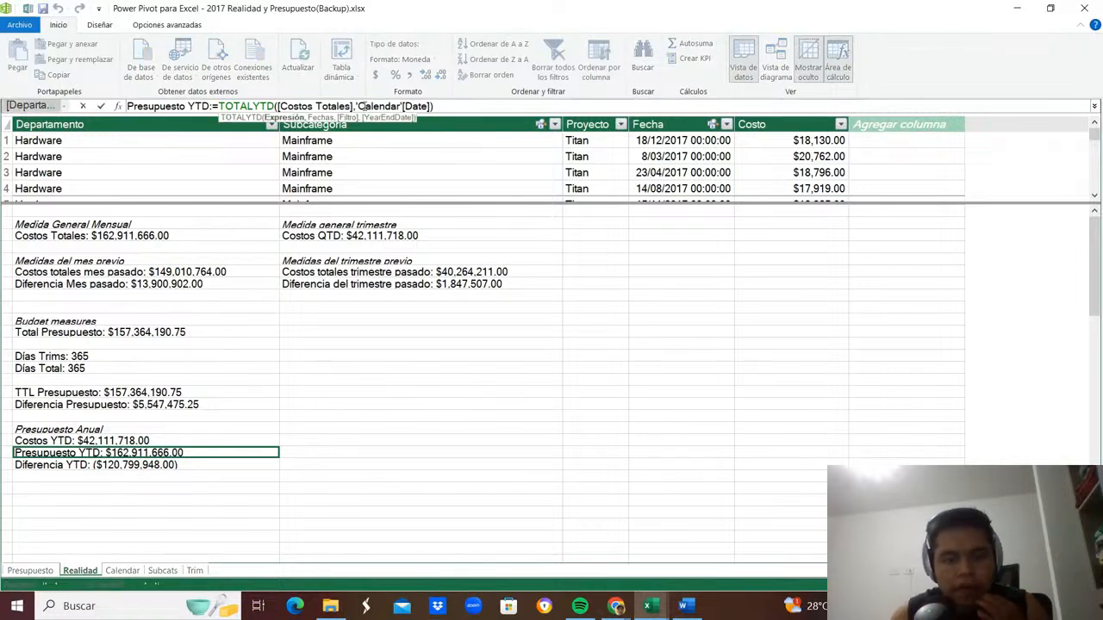
key(BackSpace)
key(BackSpace)
key(BackSpace)
key(BackSpace)
key(BackSpace)
key(BackSpace)
key(BackSpace)
key(BackSpace)
key(BackSpace)
key(BackSpace)
key(BackSpace)
key(BackSpace)
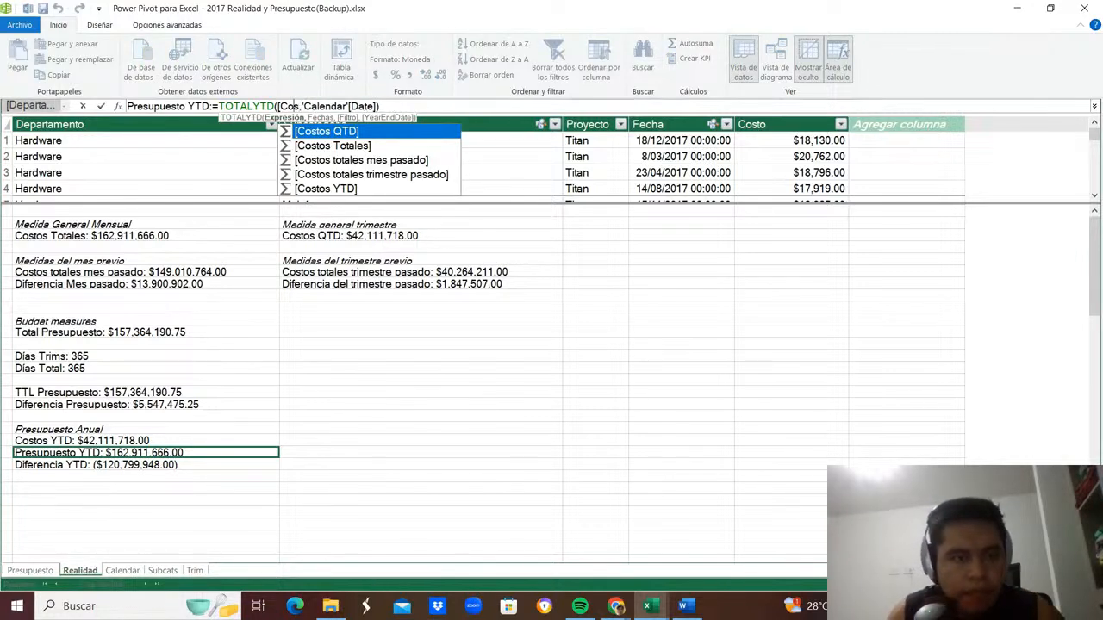
key(BackSpace)
key(BackSpace)
key(BackSpace)
key(BackSpace)
text(T)
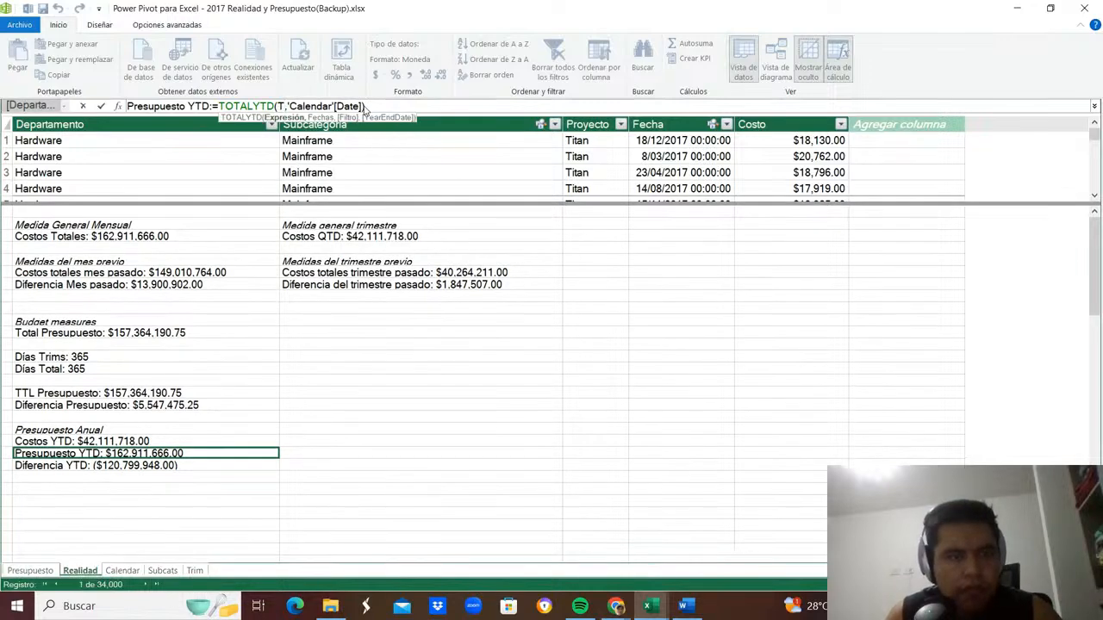
text(TL)
key(Tab)
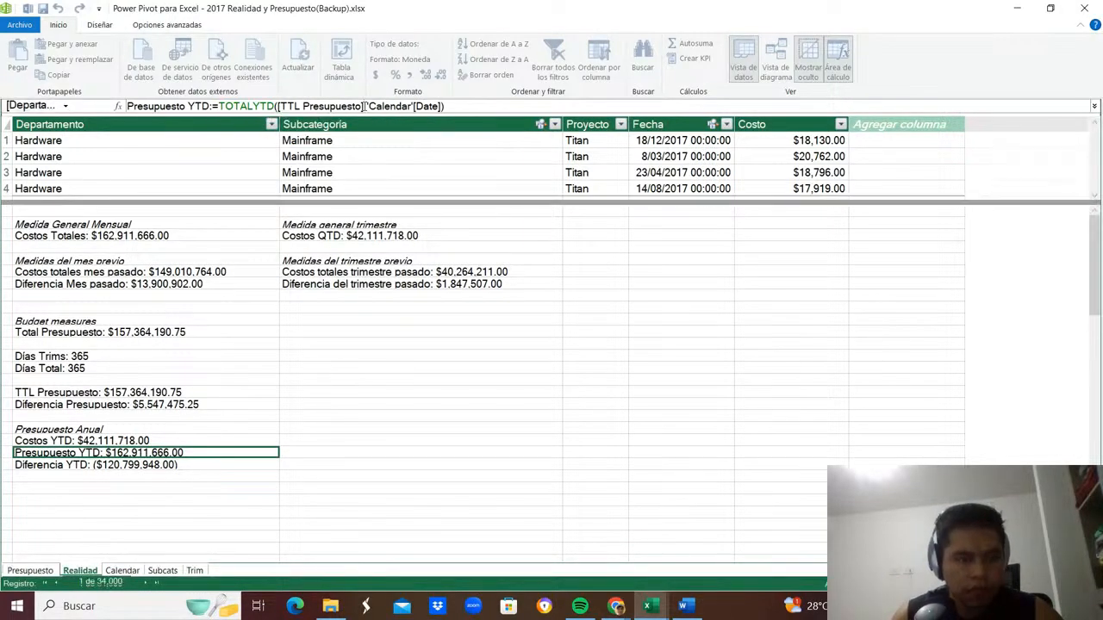
key(Return)
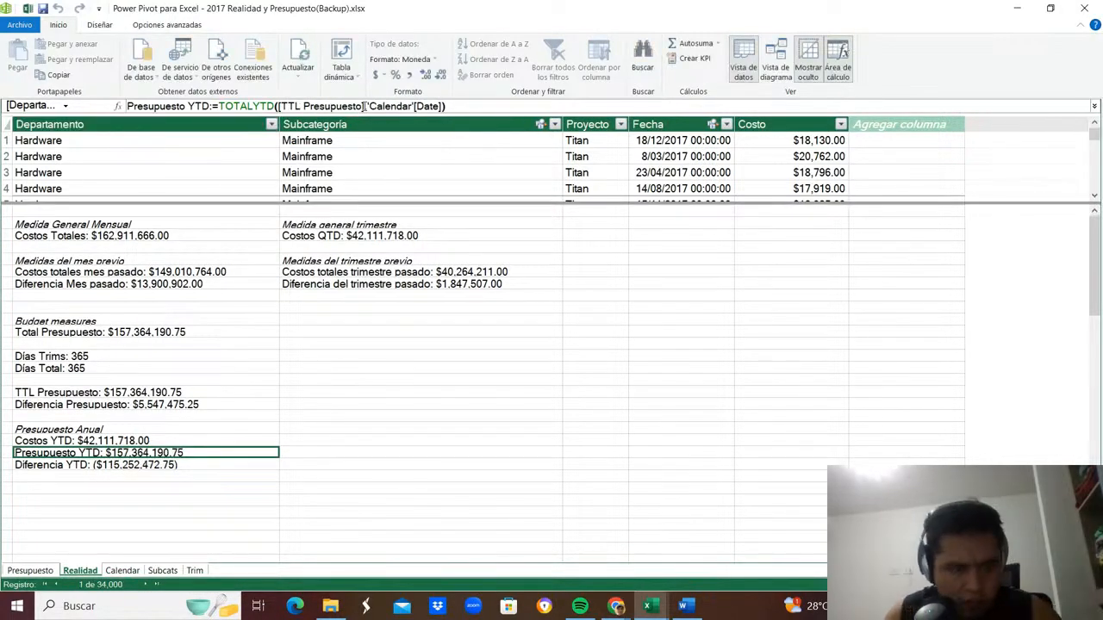
Correct the Costos YTD measure to use TOTALYTD in place of TOTALQTD: TOTALYTD([Costos Totales],'Calendar'[Date]).
key(Down)
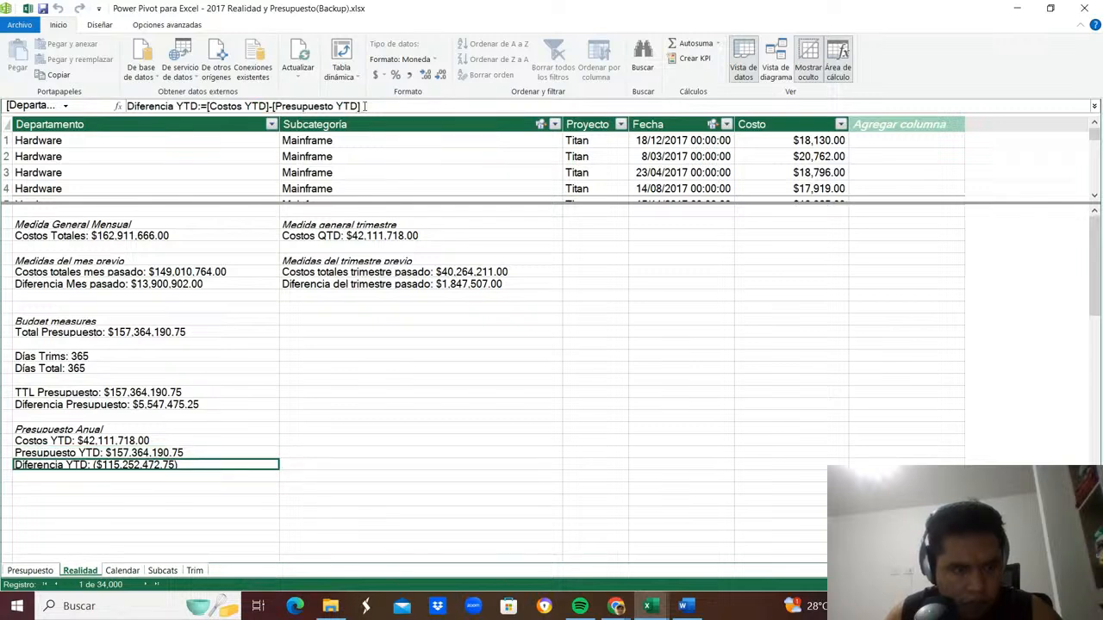
key(Up)
key(Up)
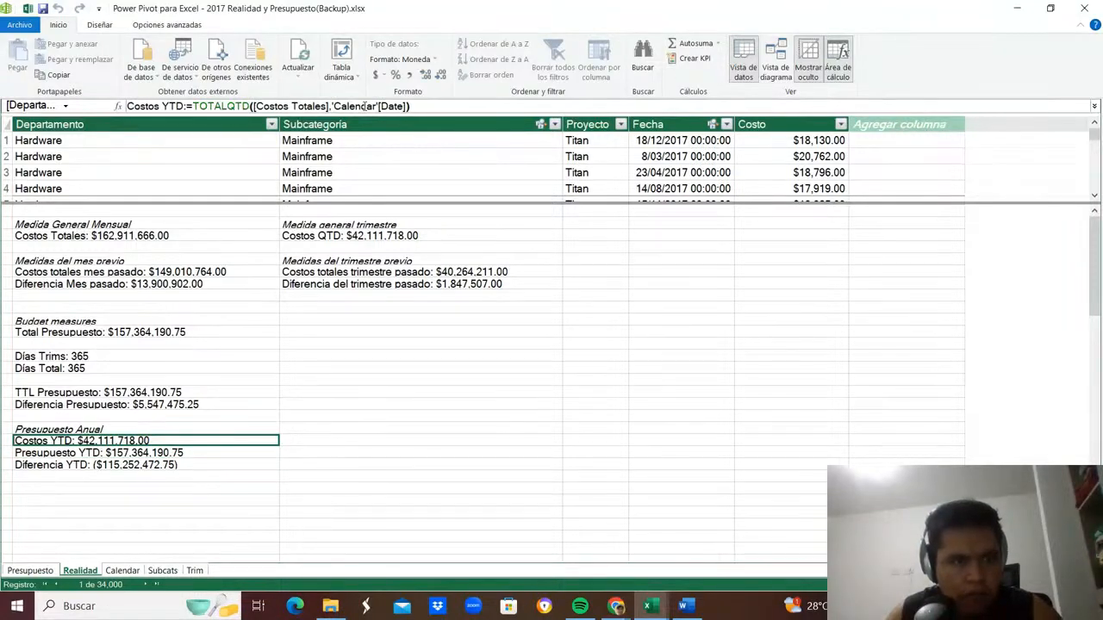
click(229, 106)
key(BackSpace)
text(Y)
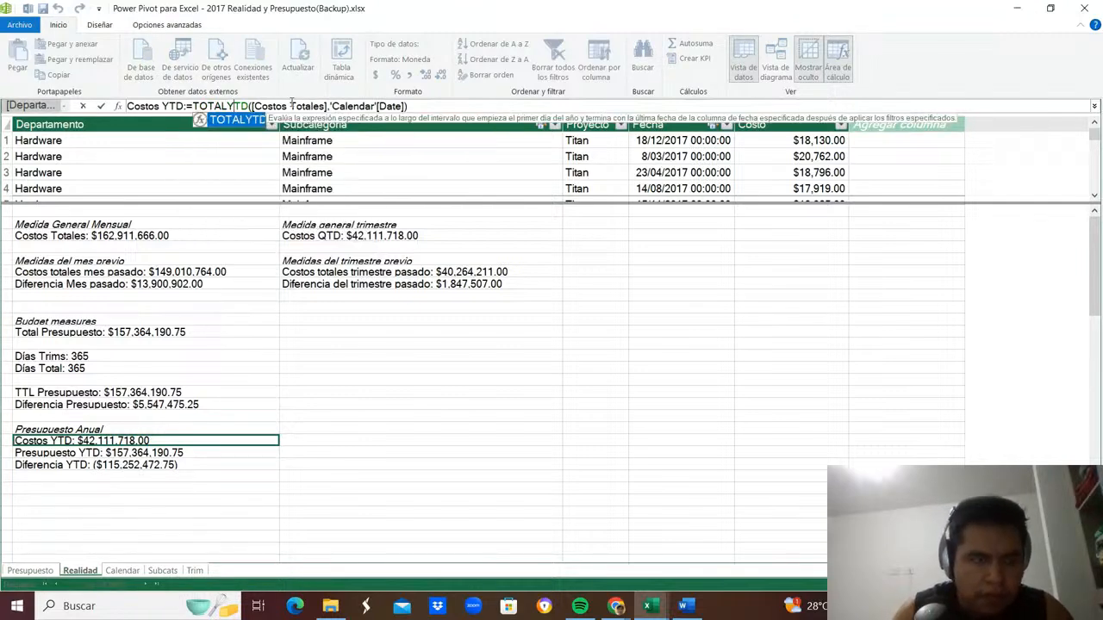
key(Return)
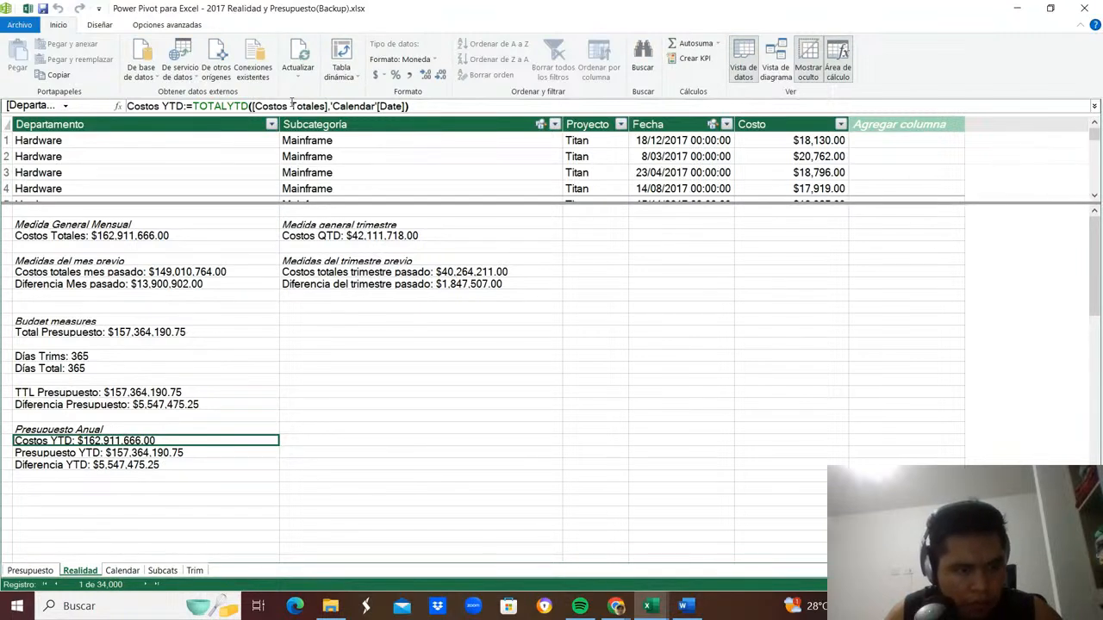
key(Down)
key(Down)
key(Down)
key(Down)
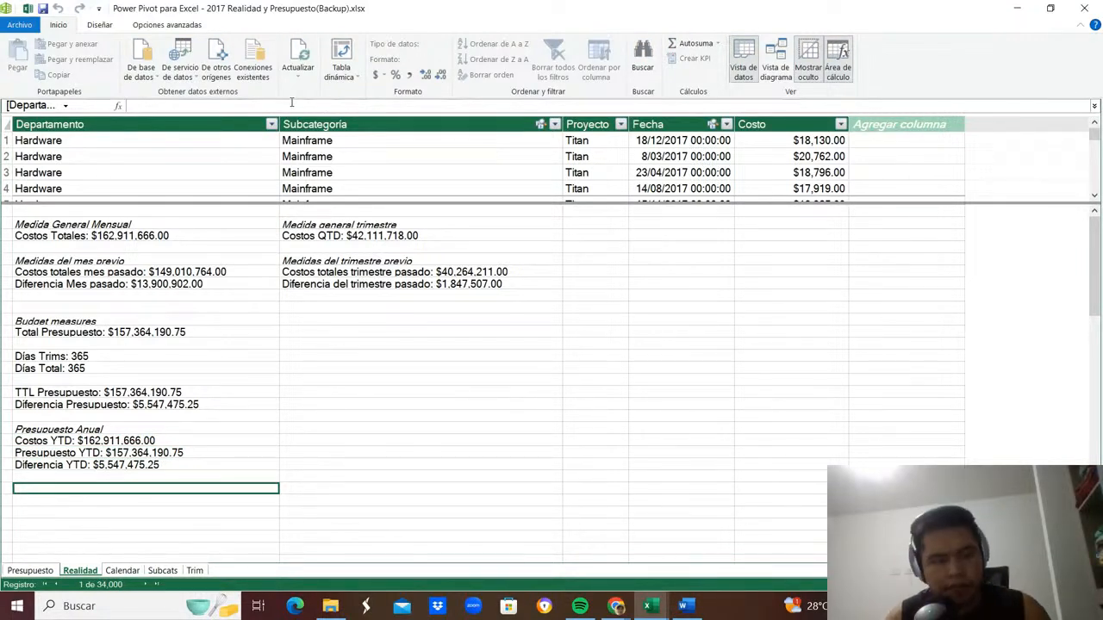
key(Up)
key(Up)
key(Down)
key(Down)
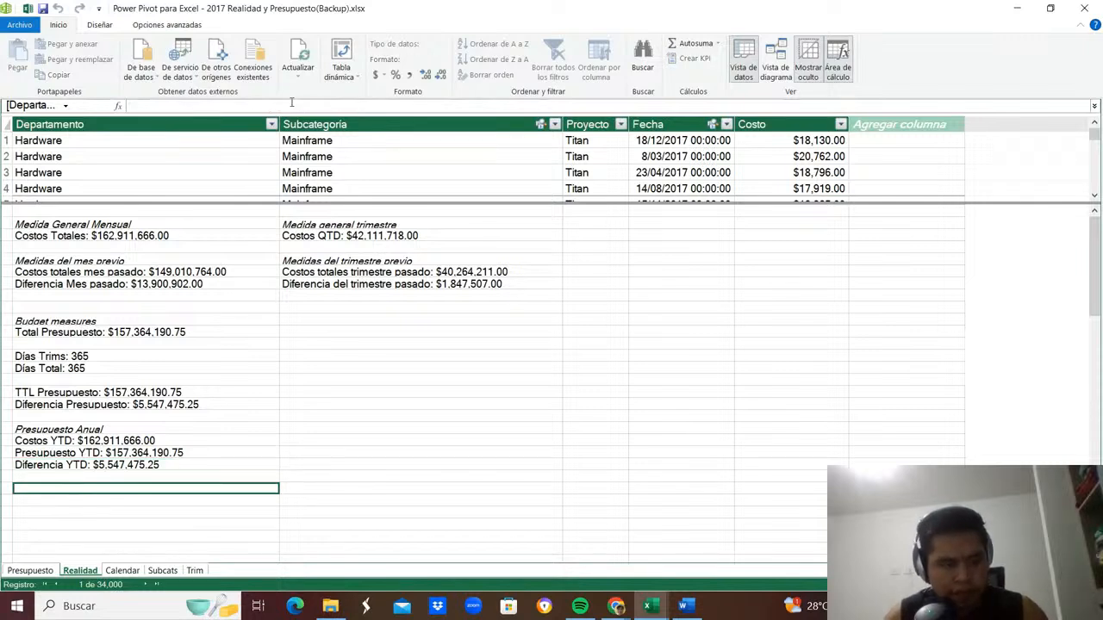
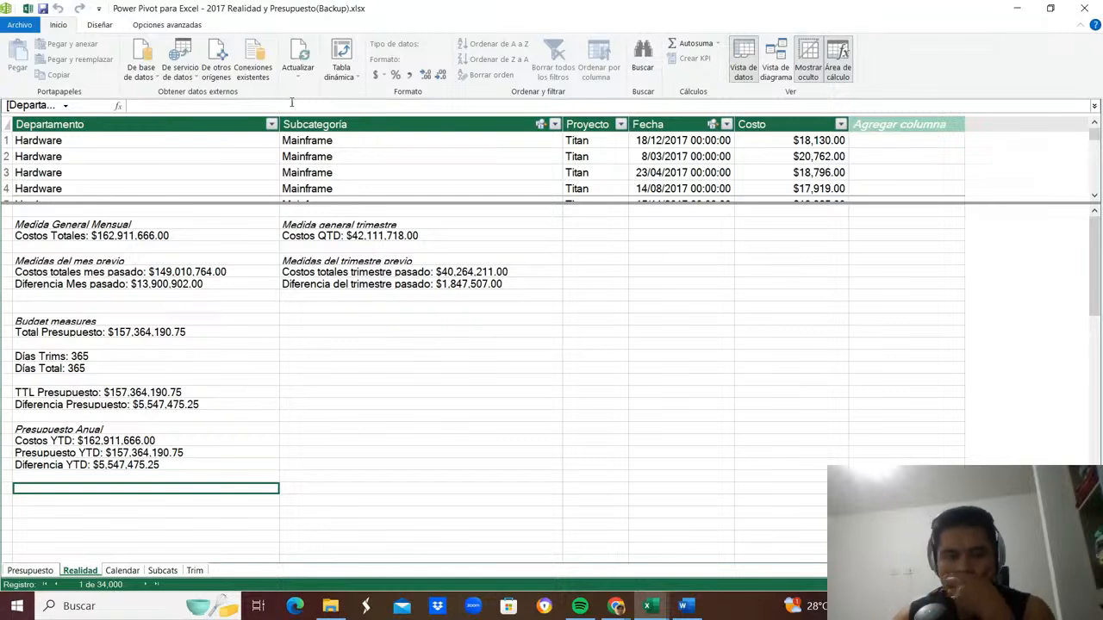
key(Up)
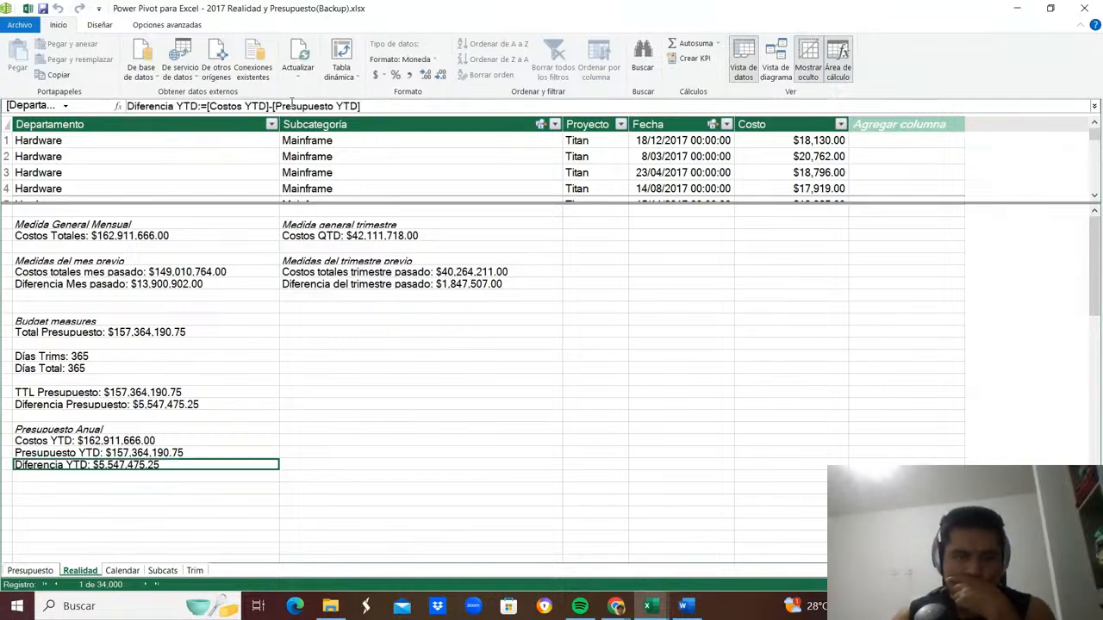
key(Down)
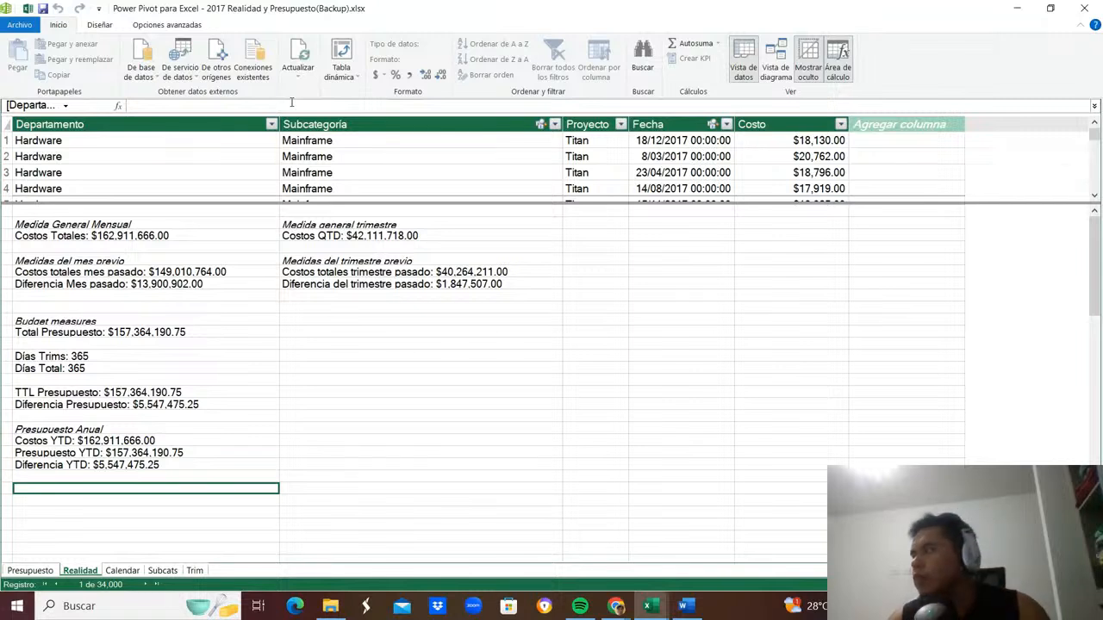
text(pR)
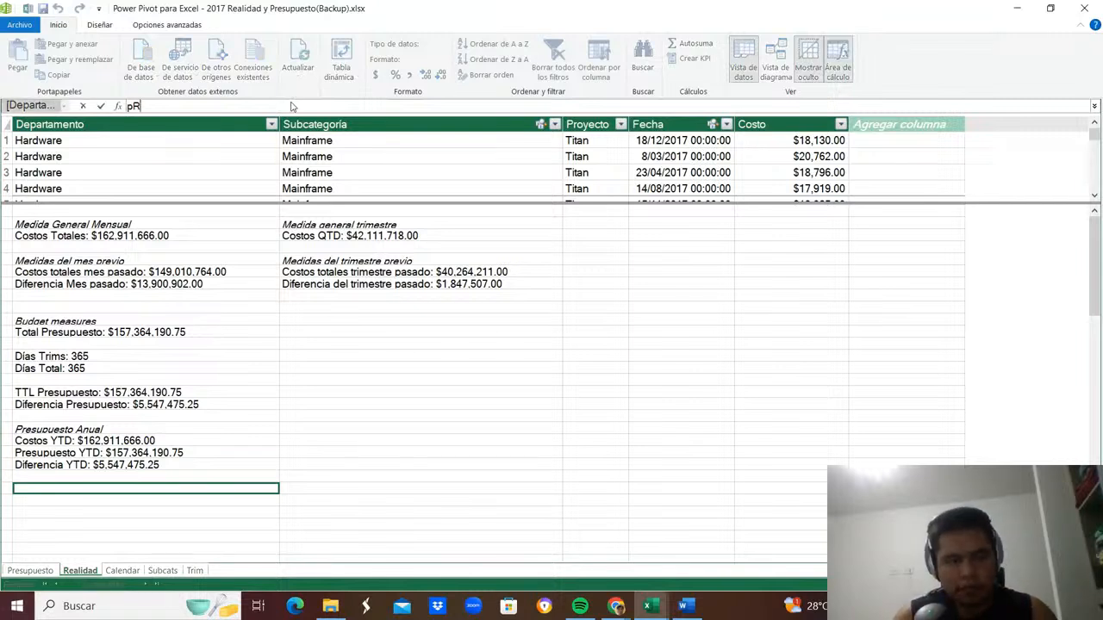
key(BackSpace)
key(BackSpace)
key(BackSpace)
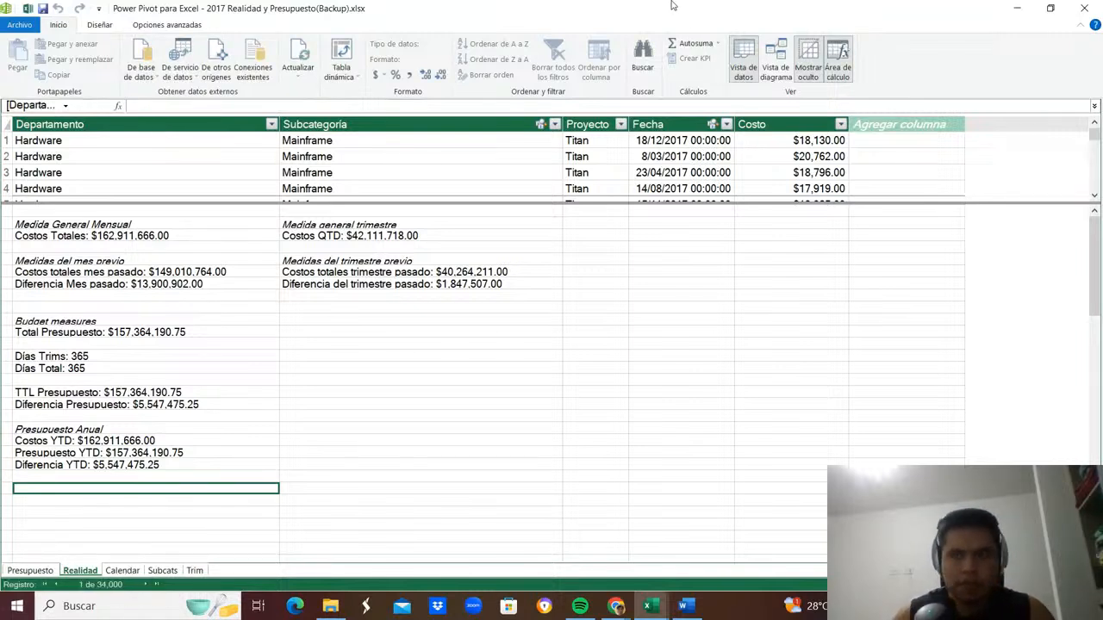
Close the data model window and copy the Costos reales vs Budget Mensual block, H2:I18 on the Análisis sheet, to K2.
click(1084, 8)
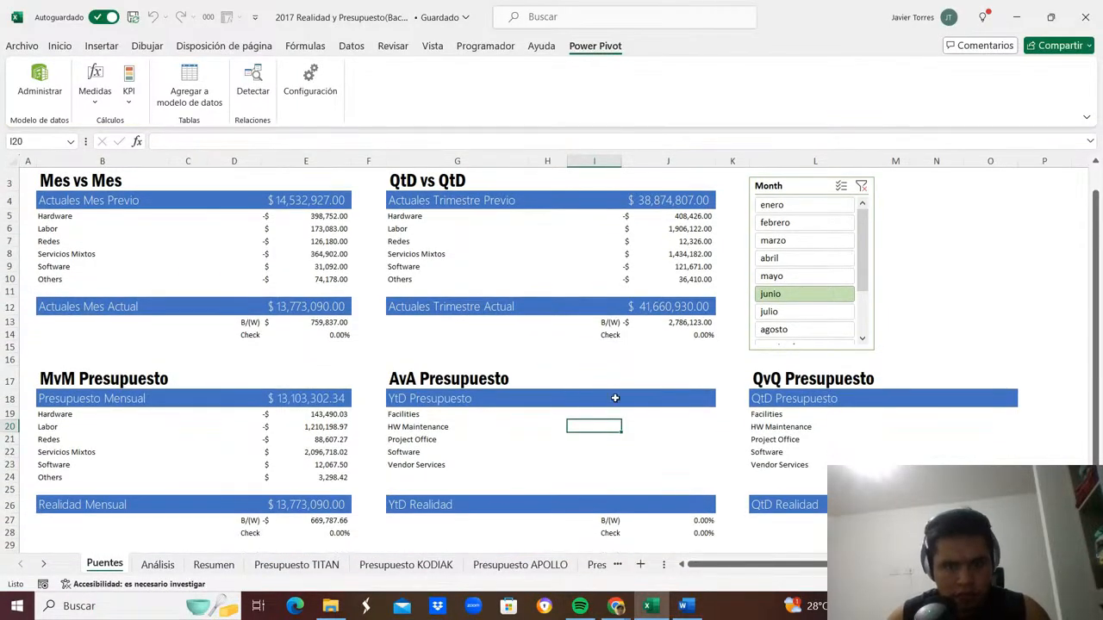
click(157, 569)
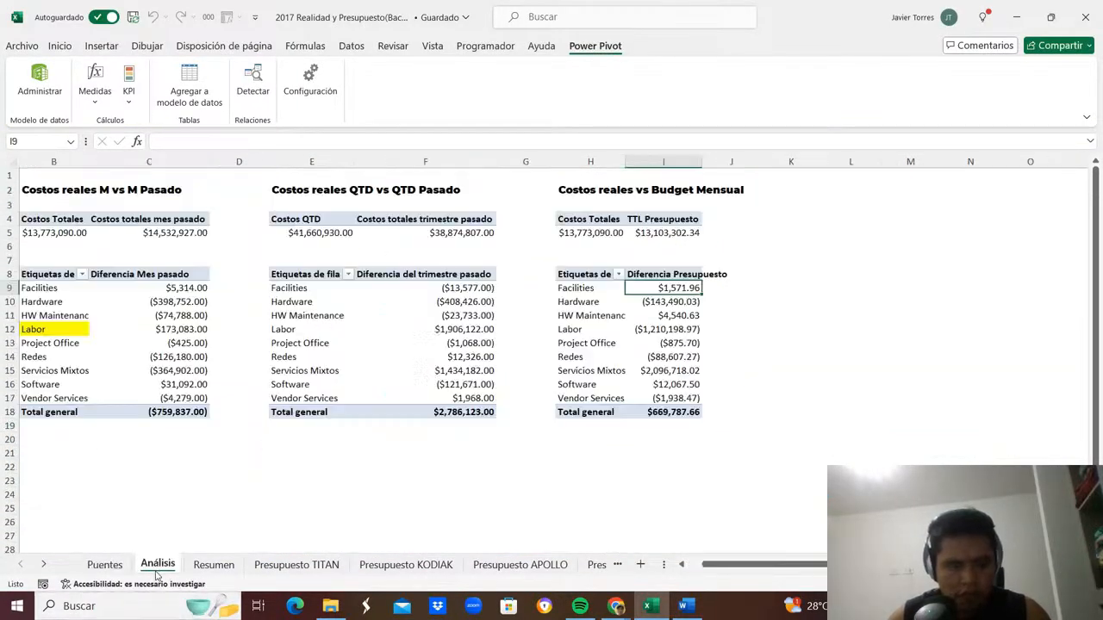
drag(558, 190, 669, 416)
key(ctrl+c)
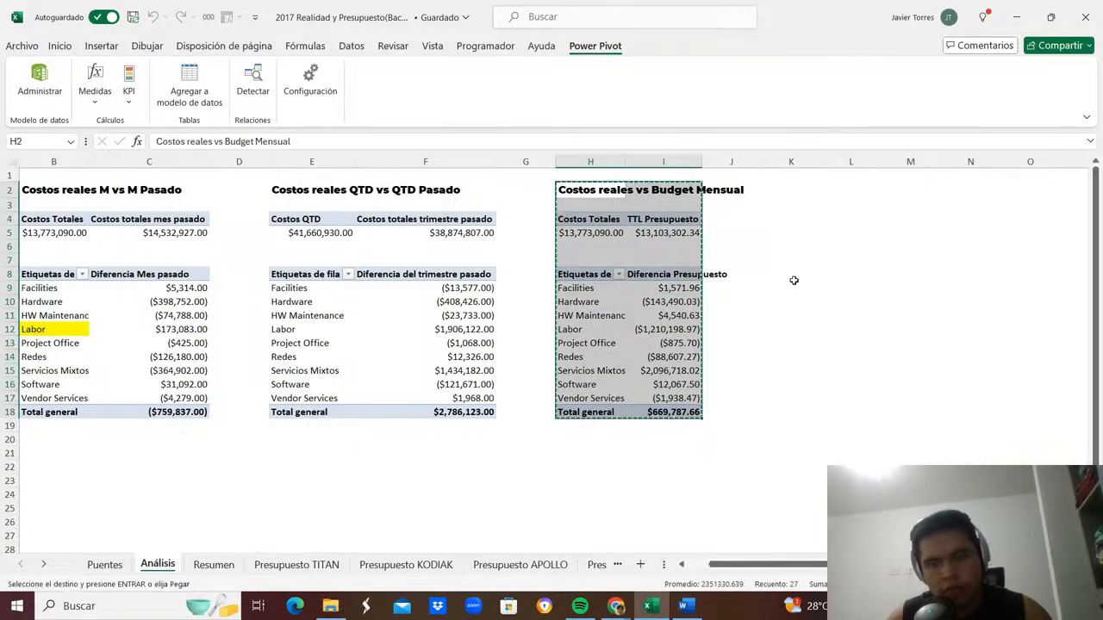
click(769, 183)
key(ctrl+v)
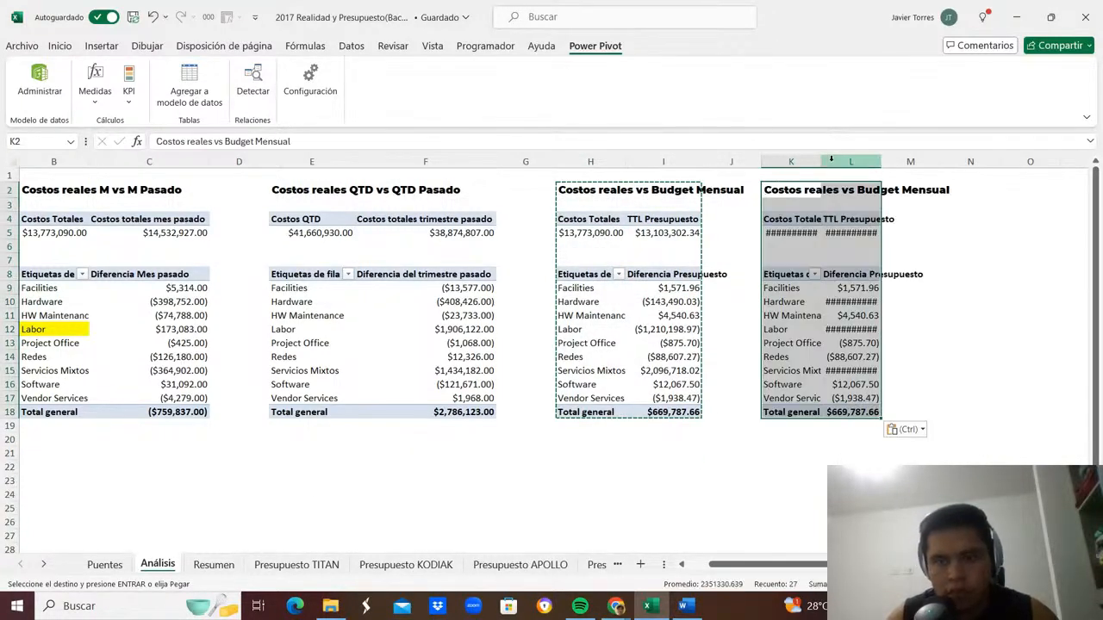
Widen columns K and L of the pasted block and columns H and I of the original block to fit their contents.
drag(823, 161, 849, 162)
double_click(895, 164)
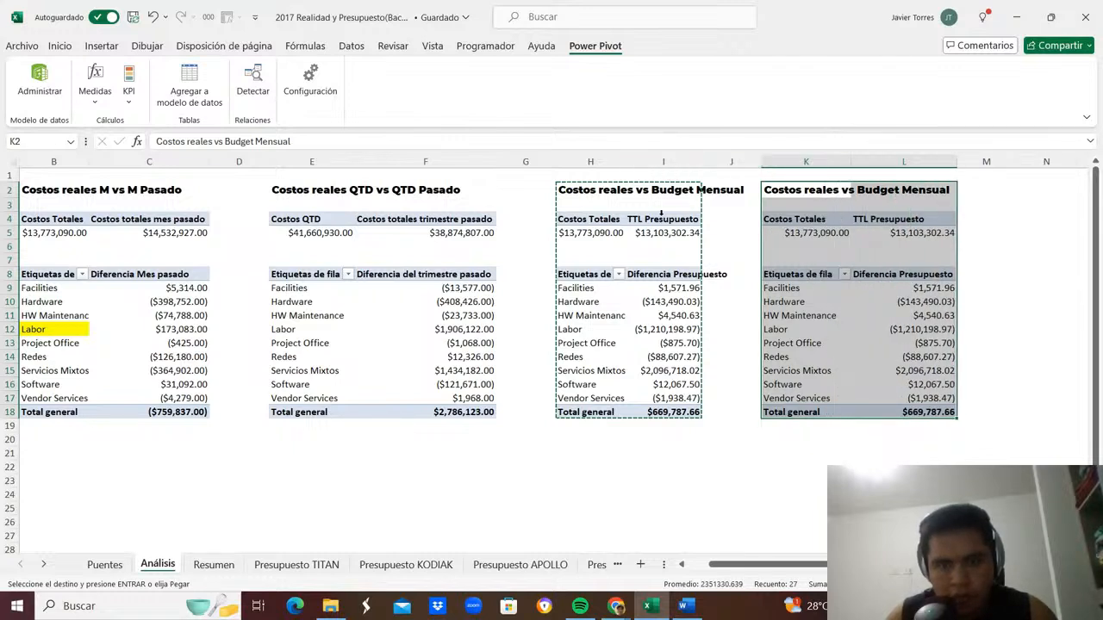
key(Escape)
drag(630, 168, 644, 168)
drag(726, 167, 755, 163)
Retitle the copied block in K2 as Costos reales vs Budget Anual.
double_click(889, 192)
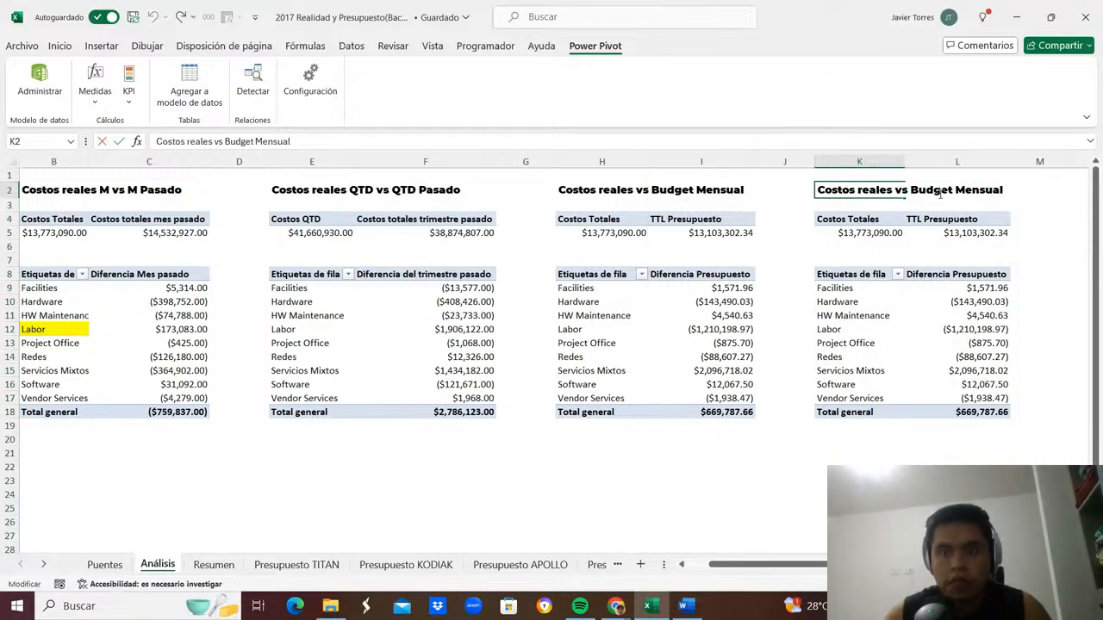
key(ctrl+shift+Left)
text(a)
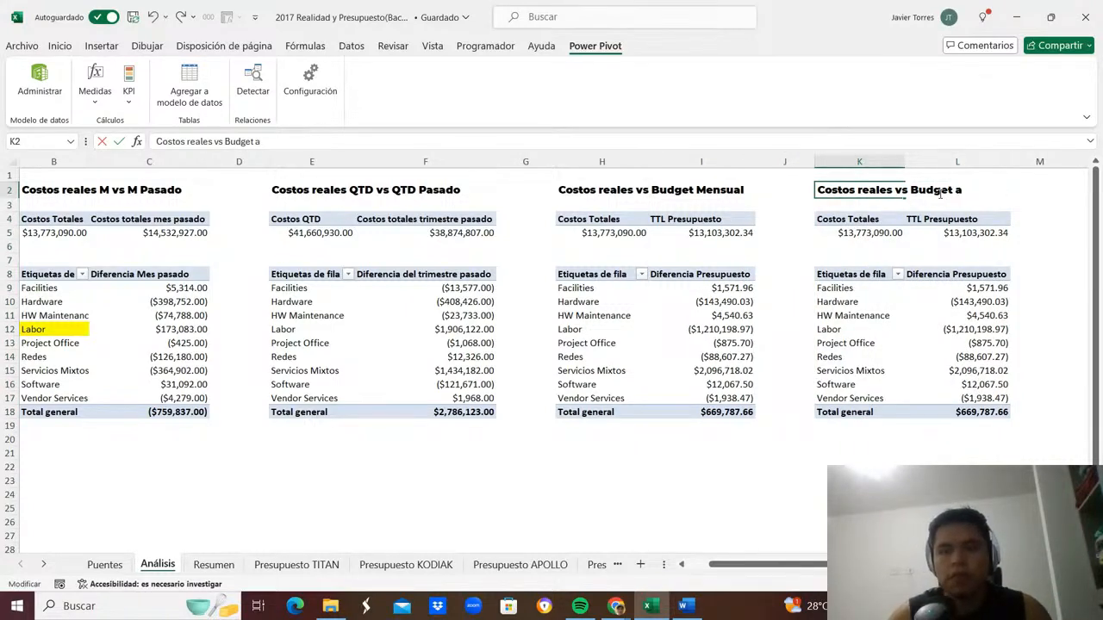
key(Return)
Replace Costos Totales and TTL Presupuesto with Costos YTD and Presupuesto YTD in the summary pivot table at K4.
key(Return)
key(Return)
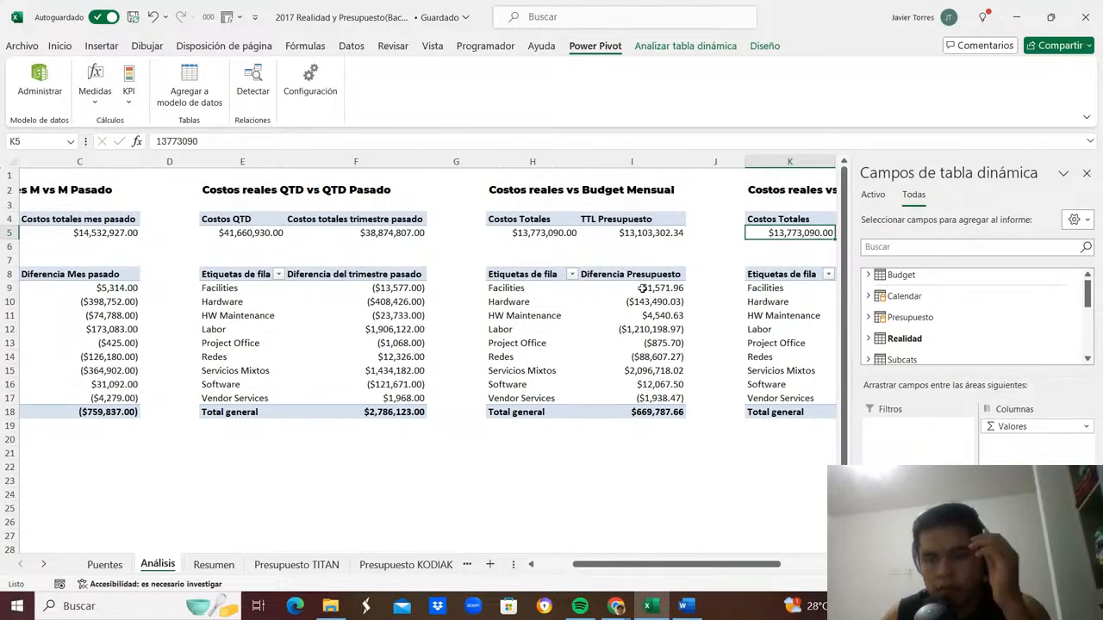
click(869, 339)
scroll(939, 328, down, 3)
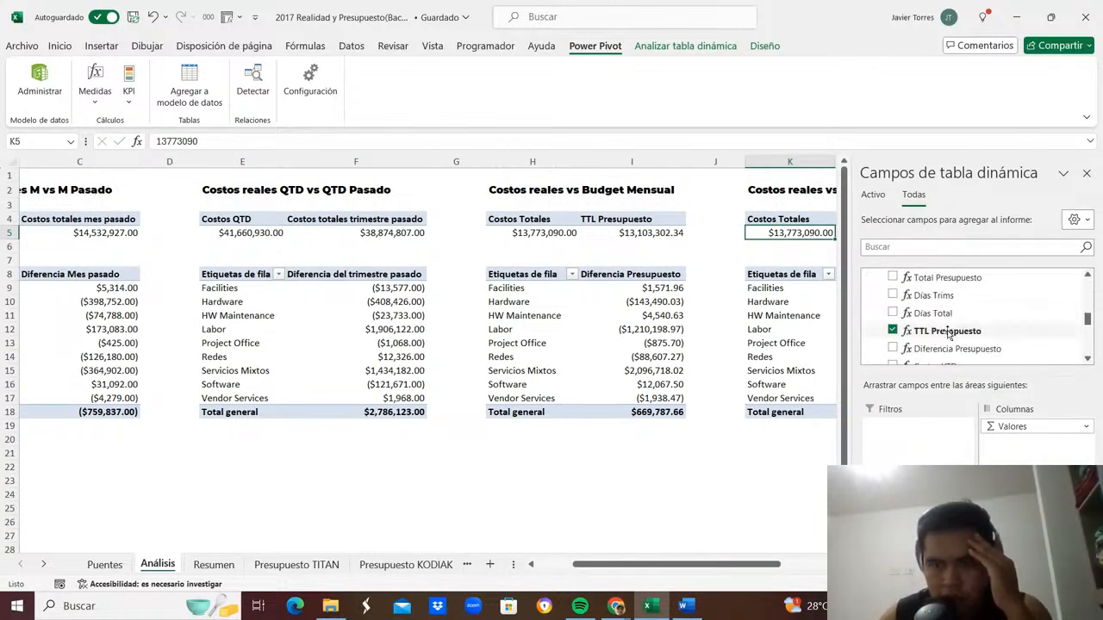
scroll(947, 334, down, 2)
scroll(947, 334, up, 1)
scroll(950, 336, down, 1)
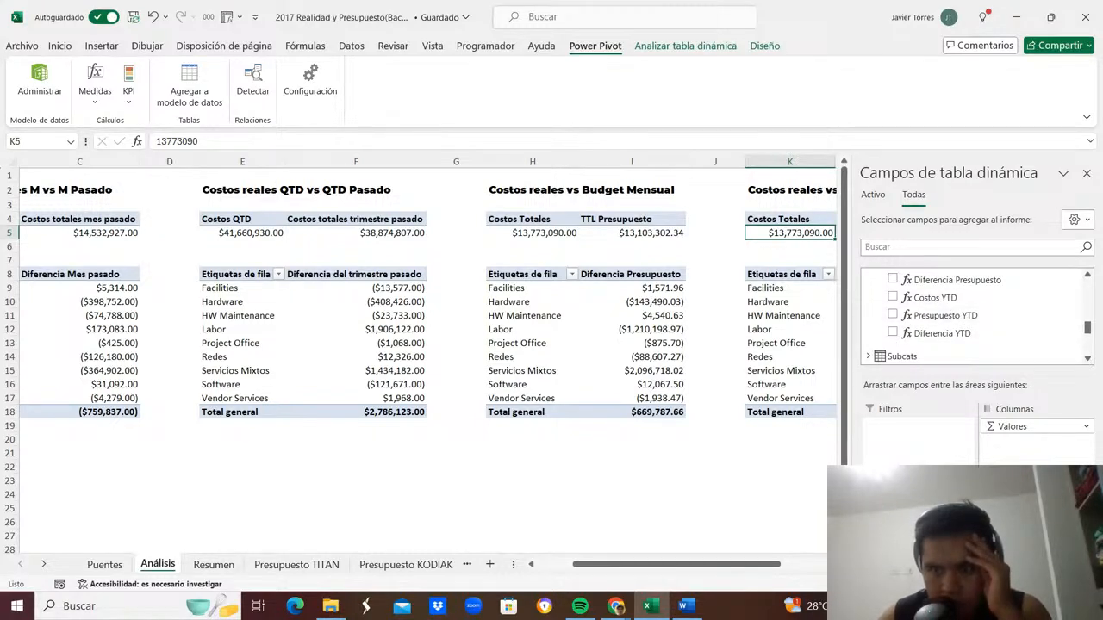
click(920, 297)
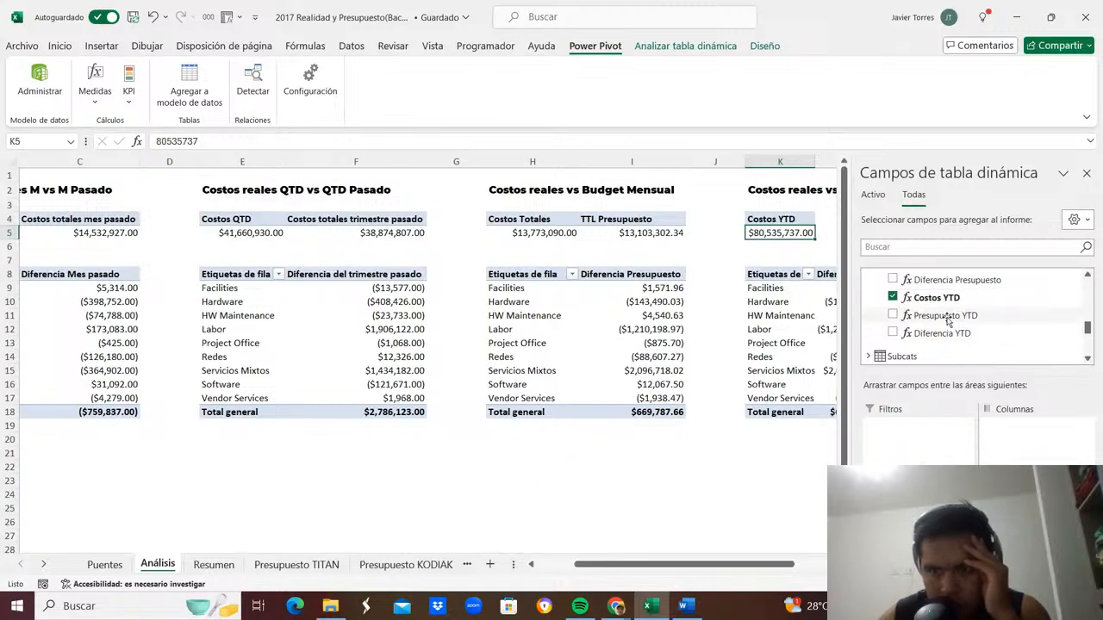
key(space)
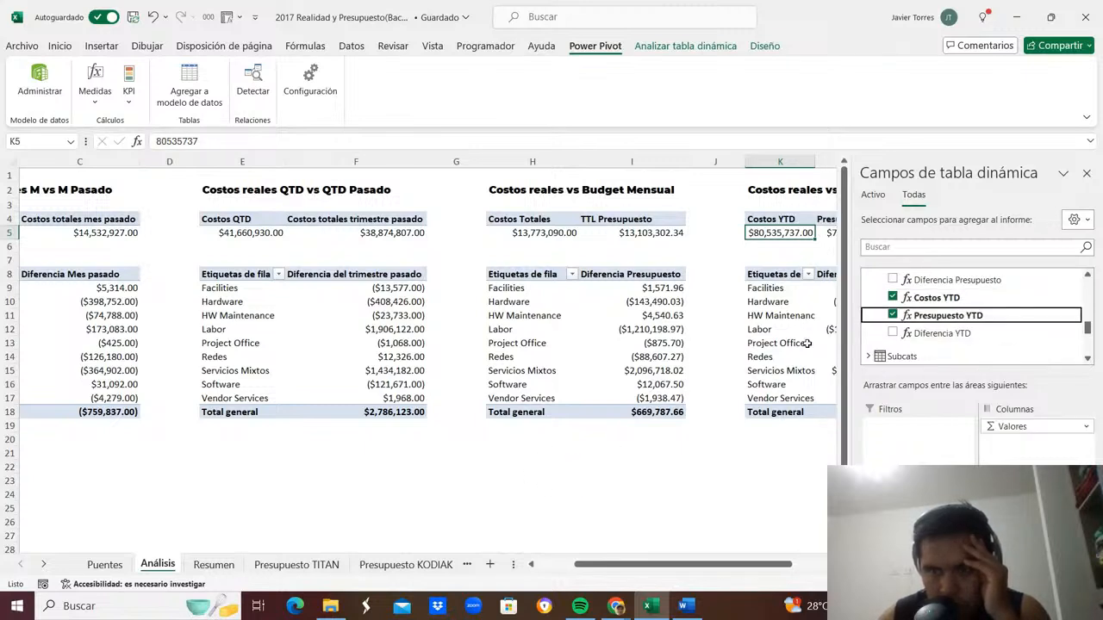
Replace Diferencia Presupuesto with Diferencia YTD in the department pivot table at K8 under Costos reales vs Budget Anual.
click(807, 343)
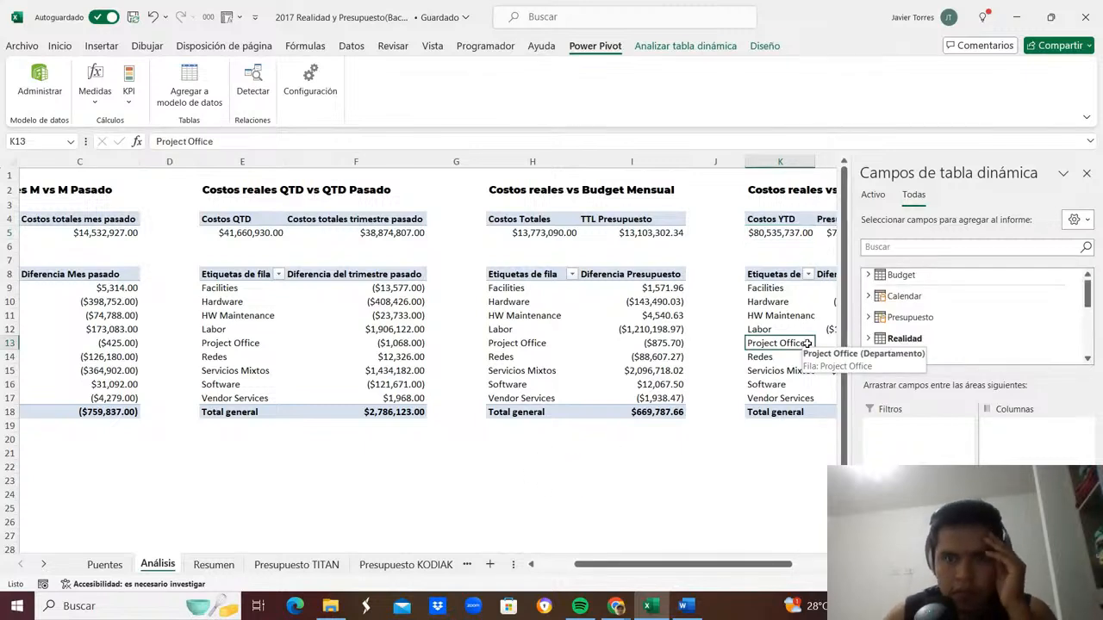
click(798, 479)
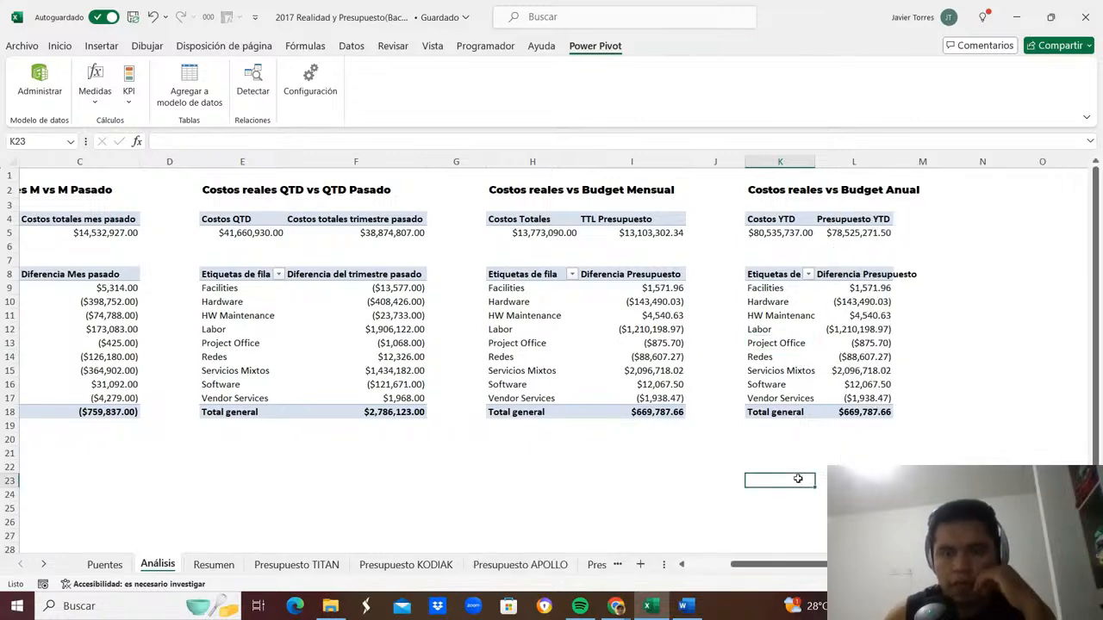
key(Right)
key(Right)
key(Right)
key(Left)
key(Up)
key(Up)
key(Left)
key(Up)
key(Up)
key(Up)
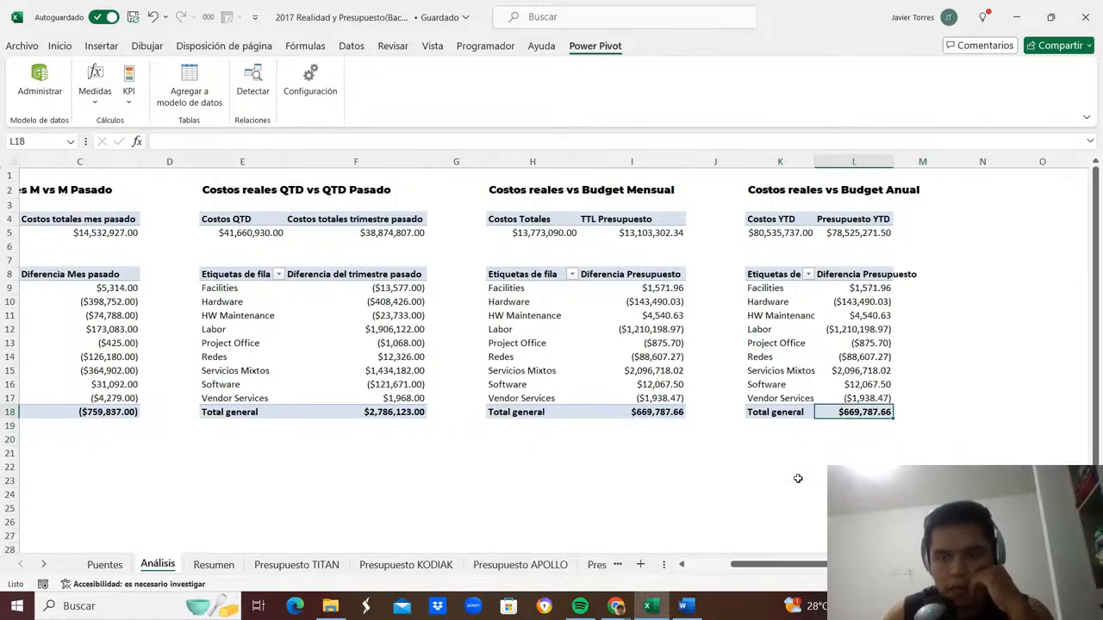
key(Up)
key(Up)
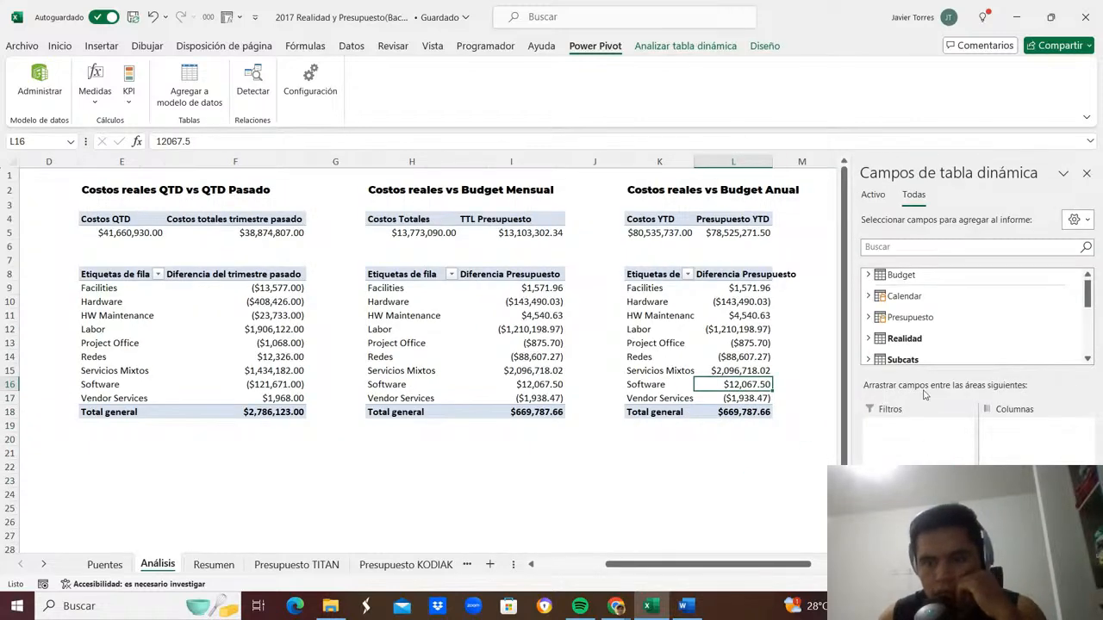
click(868, 339)
scroll(939, 345, down, 5)
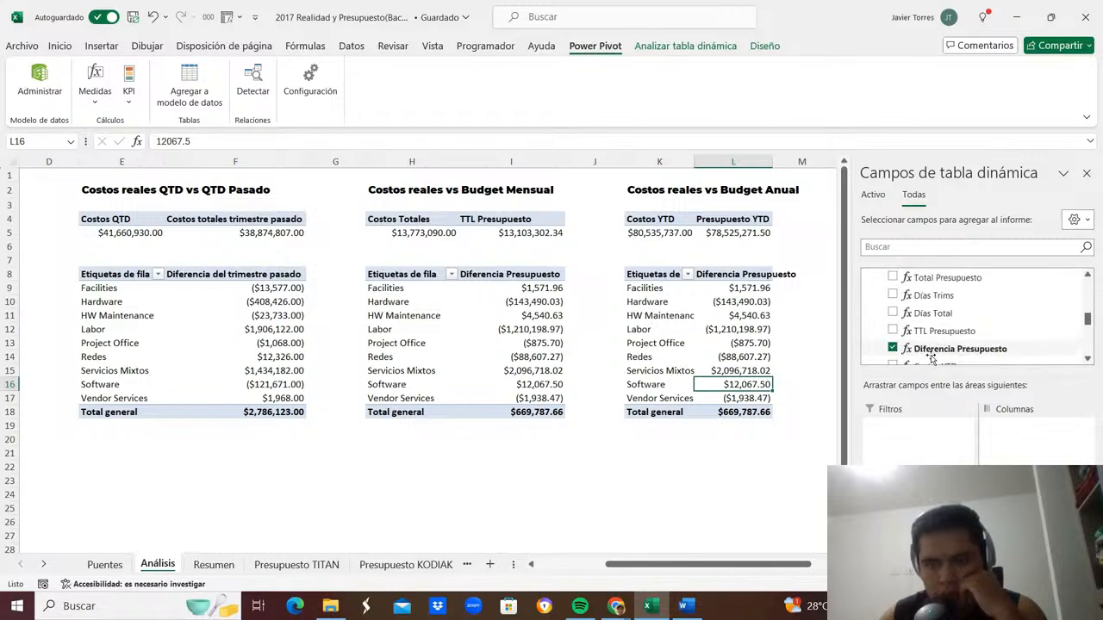
scroll(930, 353, down, 2)
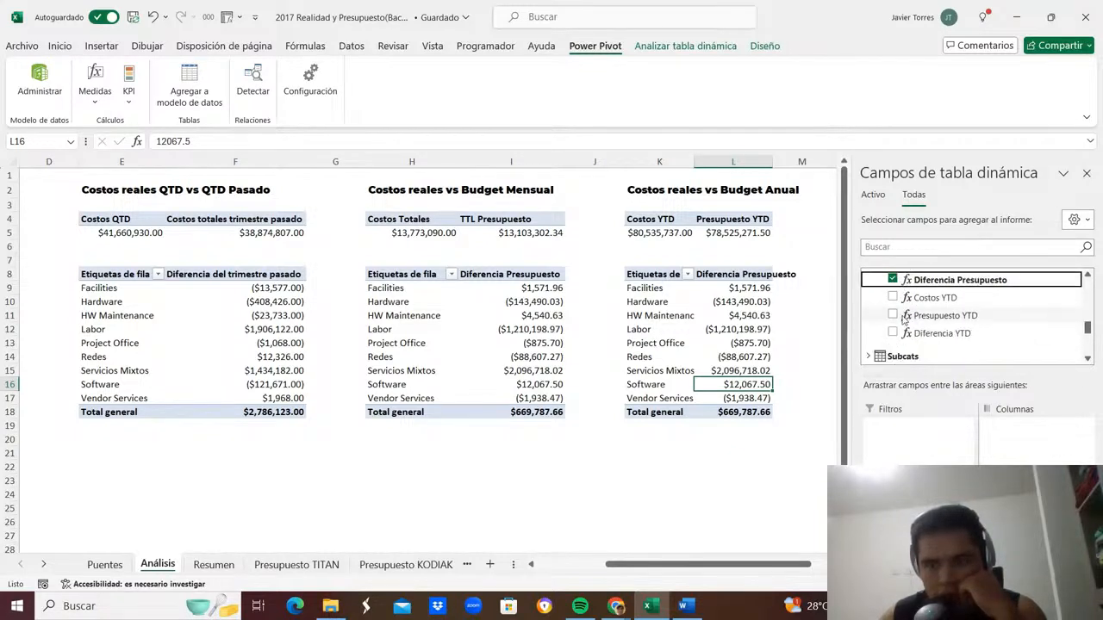
drag(942, 333, 827, 487)
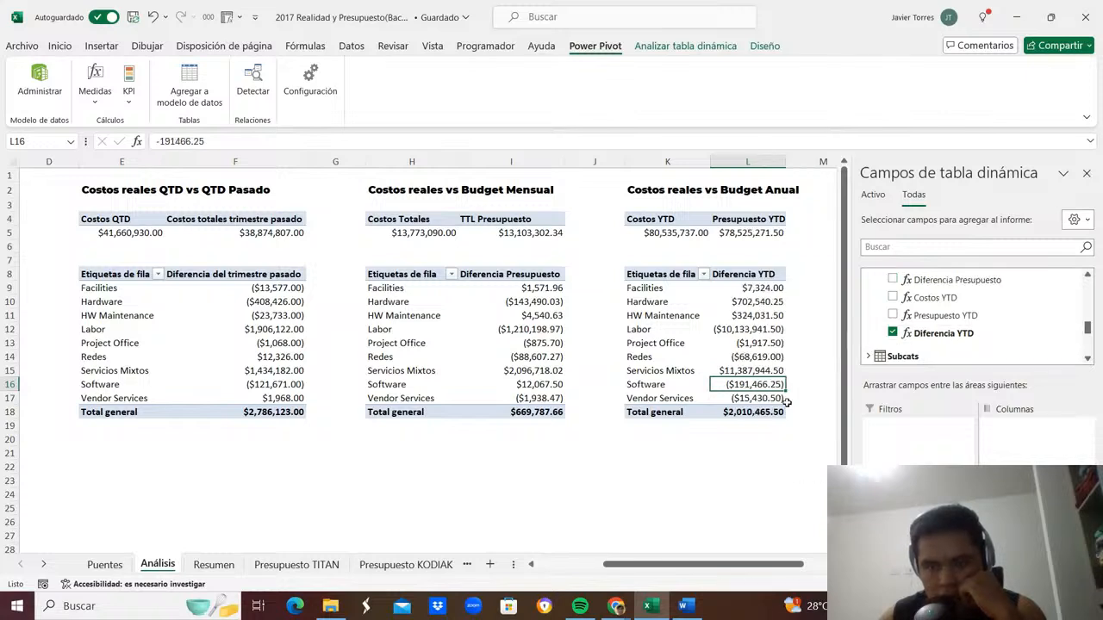
click(811, 358)
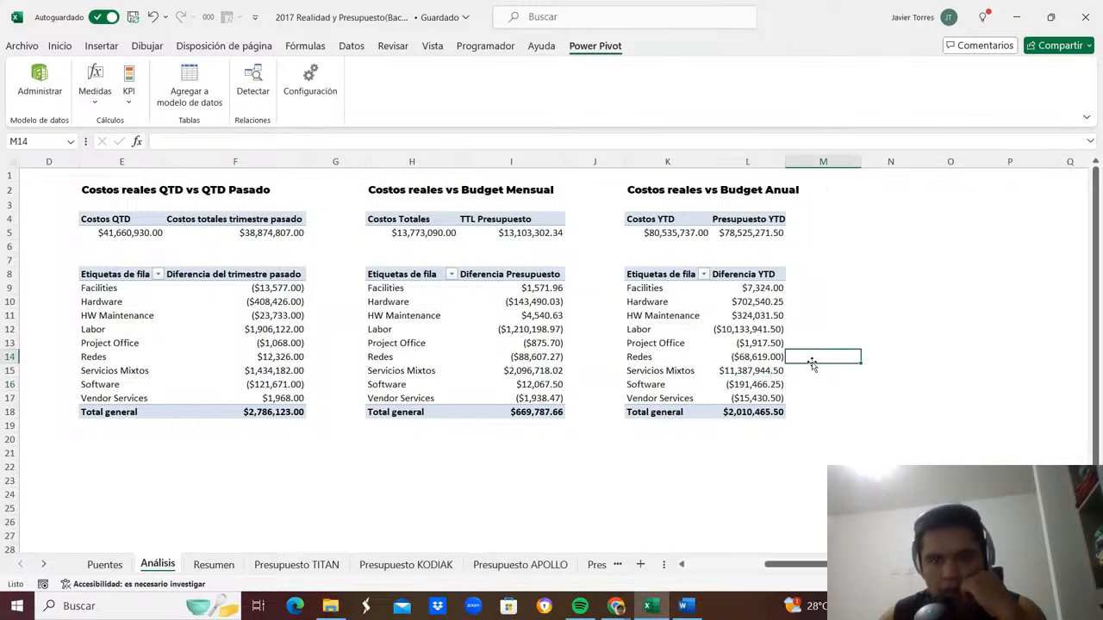
Check the Month slicer's filter connection for both pivot tables under Costos reales vs Budget Anual.
click(764, 238)
right_click(760, 237)
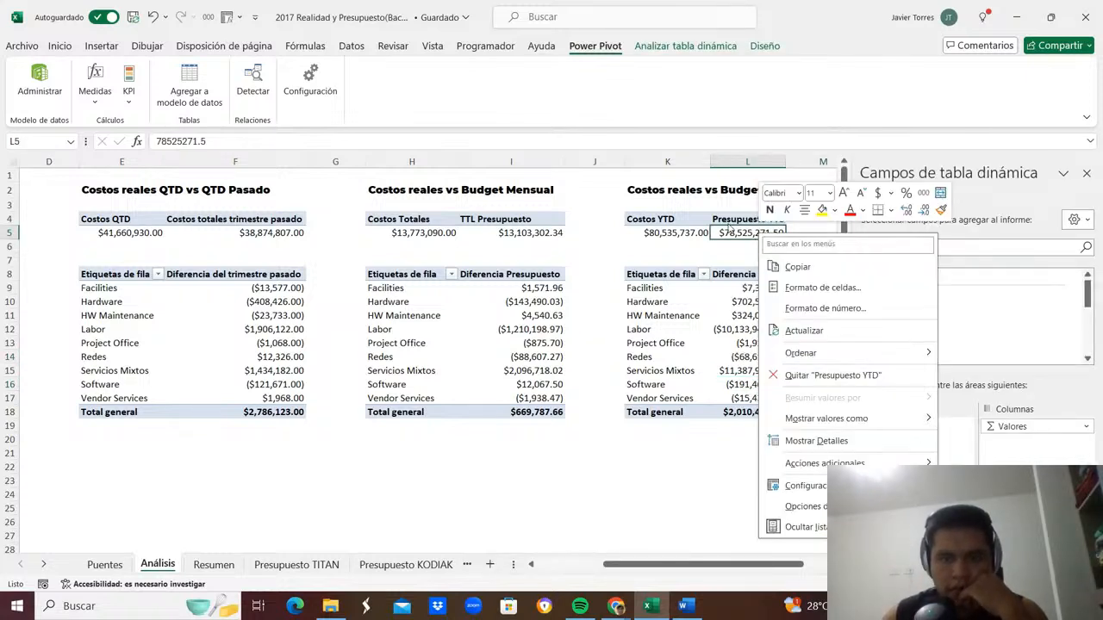
click(668, 50)
click(422, 104)
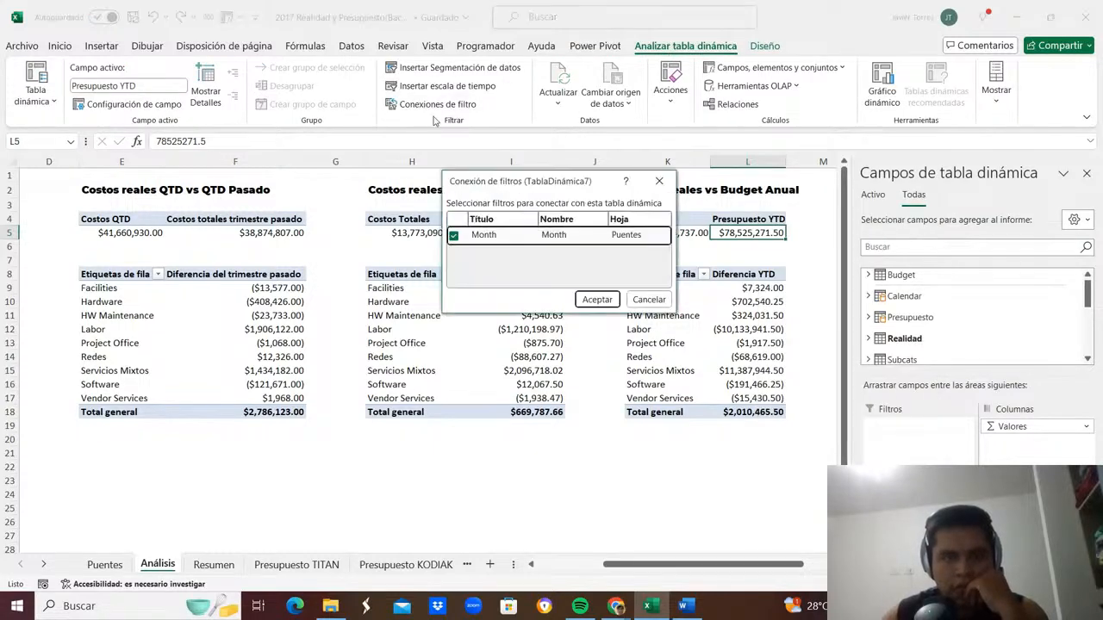
click(596, 299)
click(747, 343)
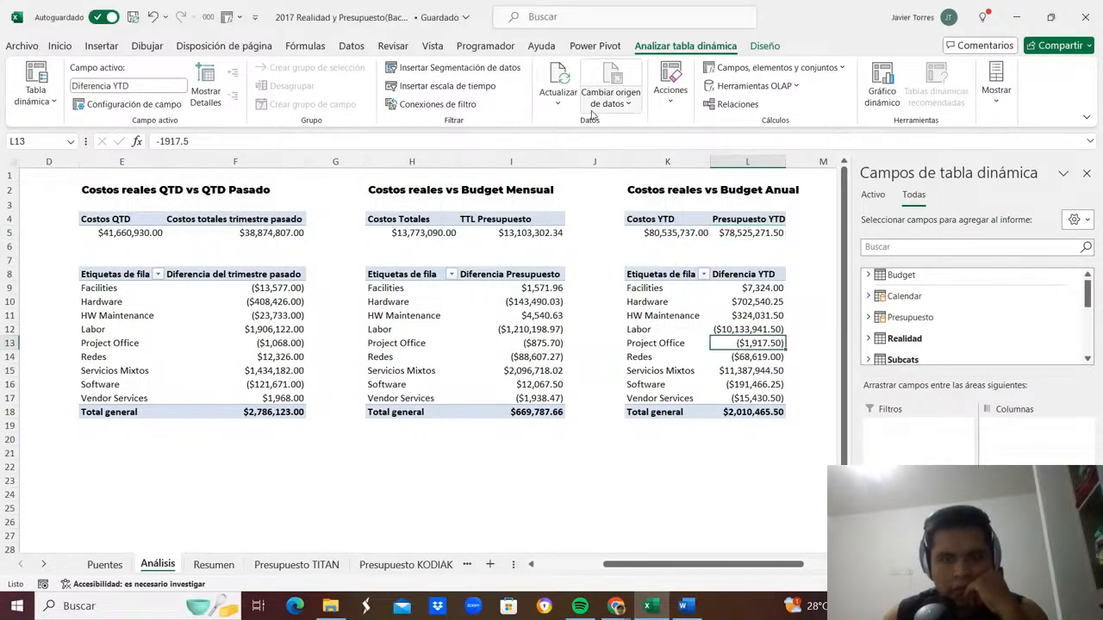
click(472, 103)
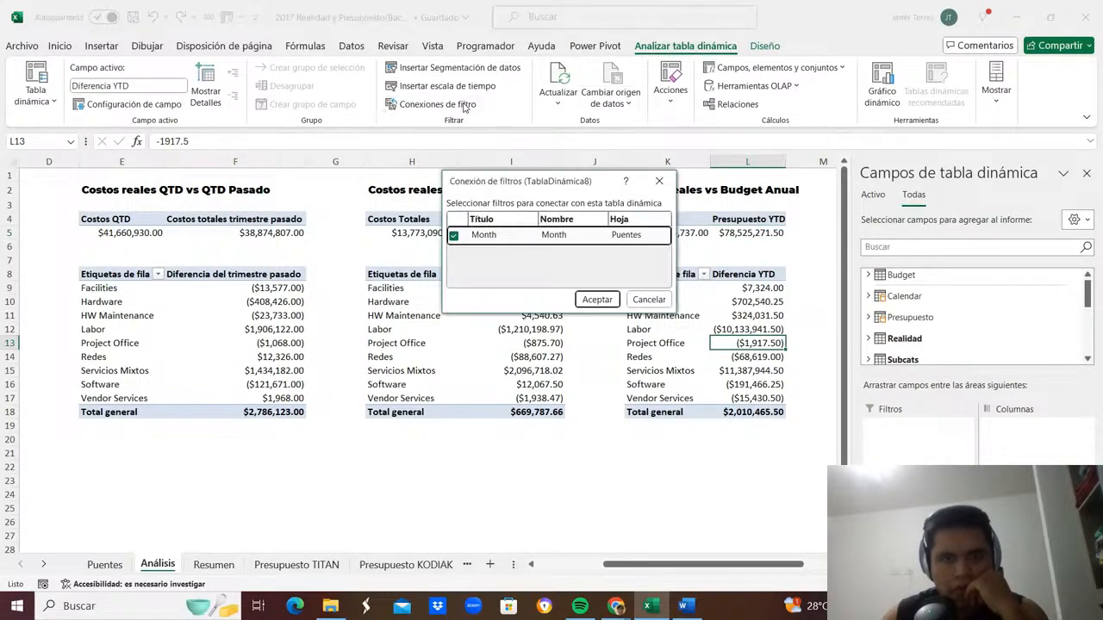
click(597, 299)
On the Puentes sheet, copy the MvM Presupuesto category labels B19:B24 over the AvA Presupuesto labels starting at G19.
click(104, 564)
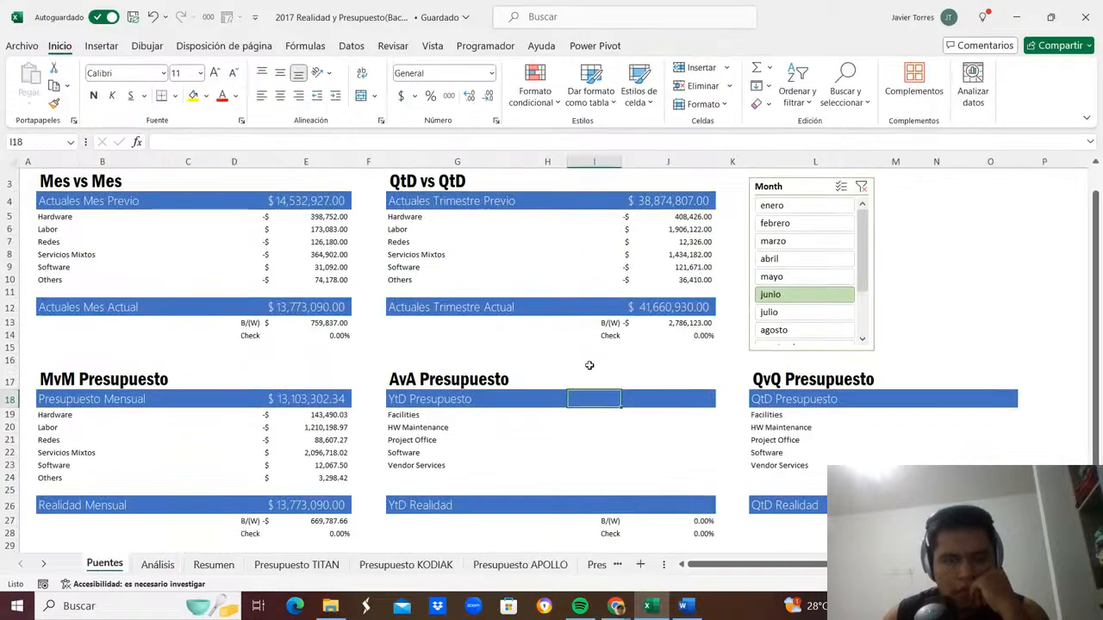
drag(52, 417, 61, 477)
key(ctrl+c)
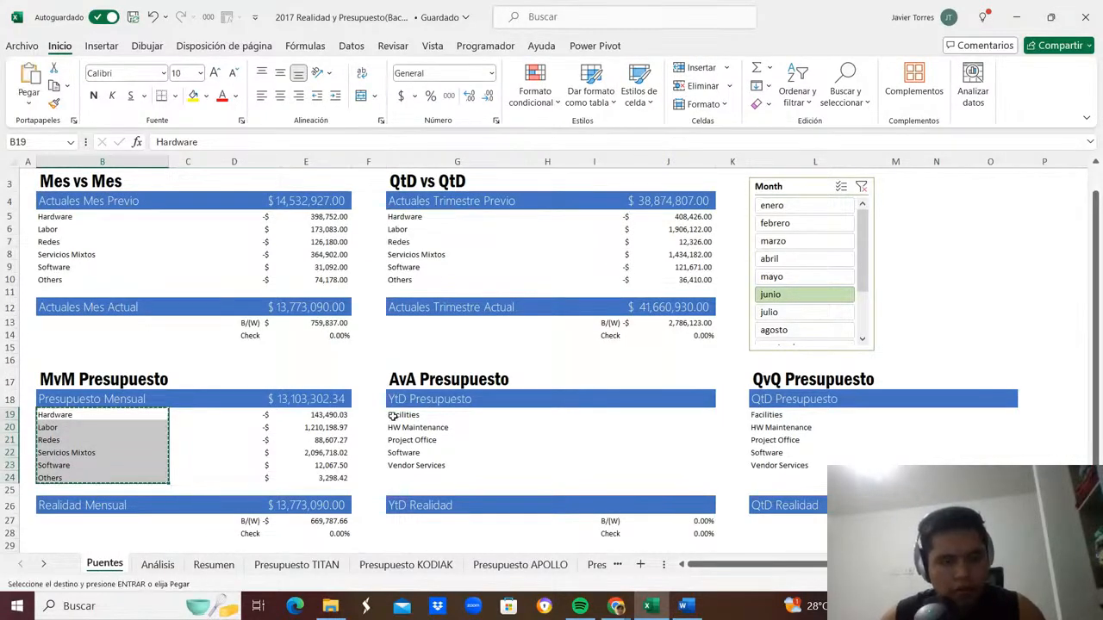
click(395, 415)
key(ctrl+v)
Link the YtD Presupuesto amount in J18 to the Presupuesto YTD value in L5 of the Análisis sheet.
click(646, 412)
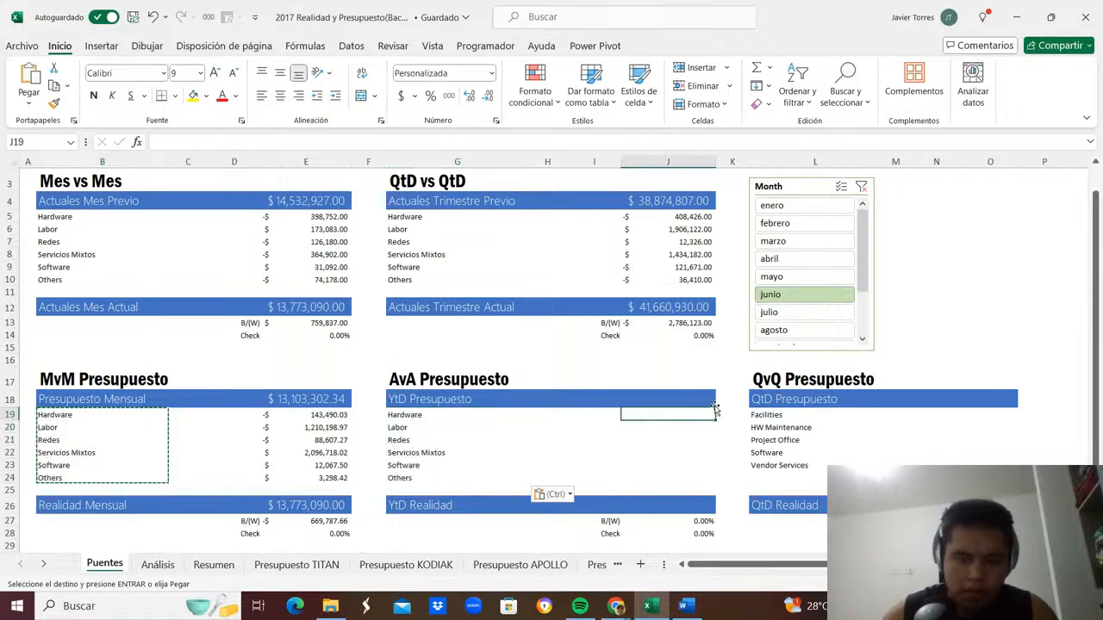
text(=)
key(Escape)
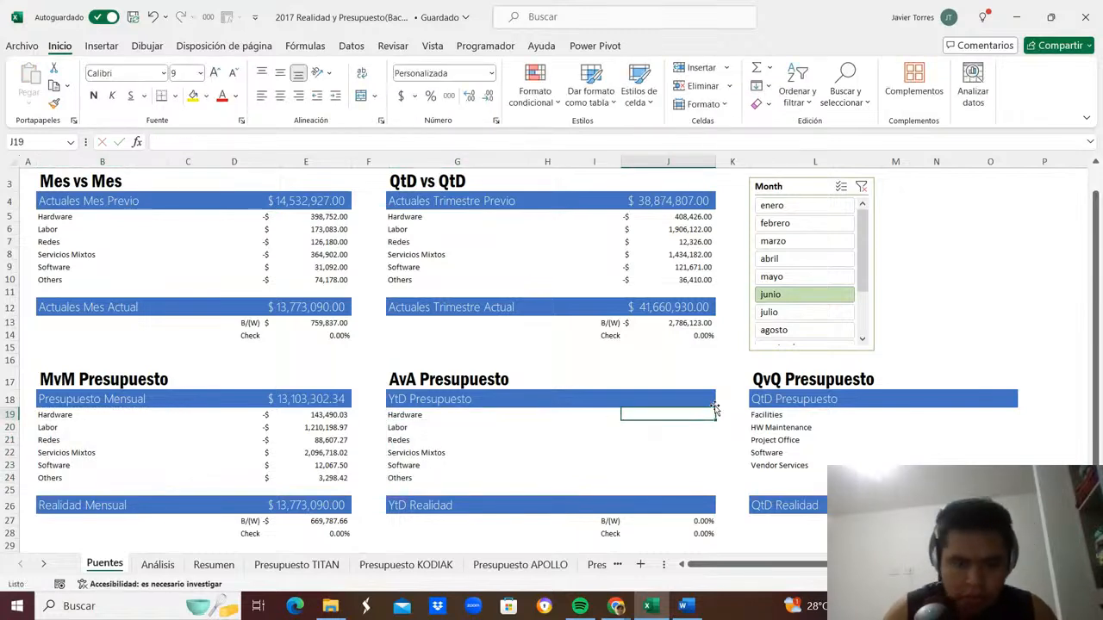
click(712, 403)
text(=)
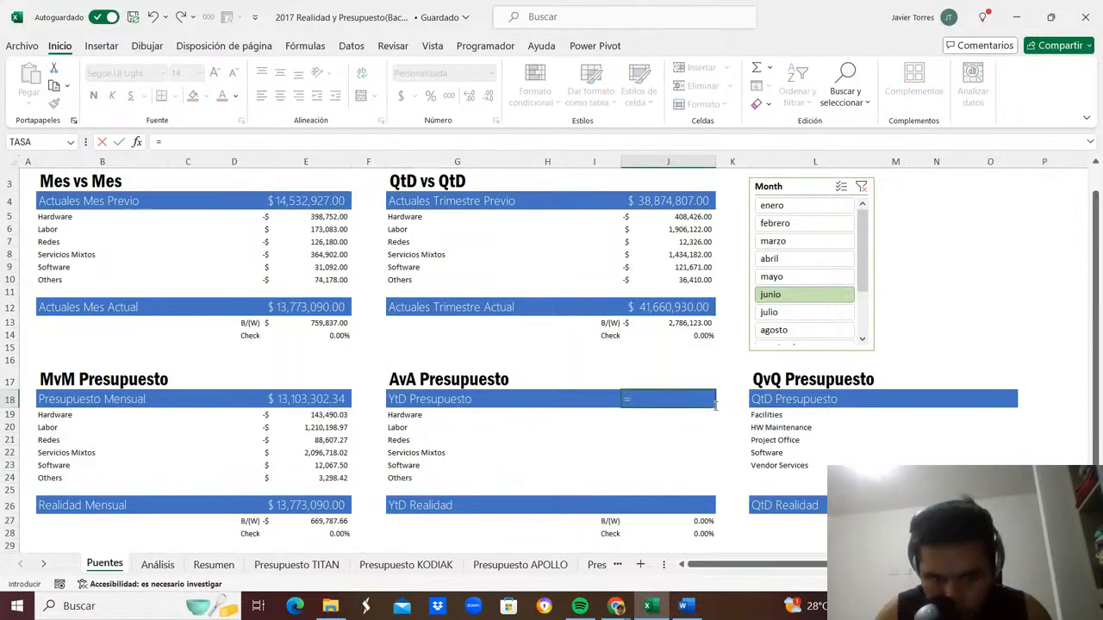
key(ctrl+Page_Down)
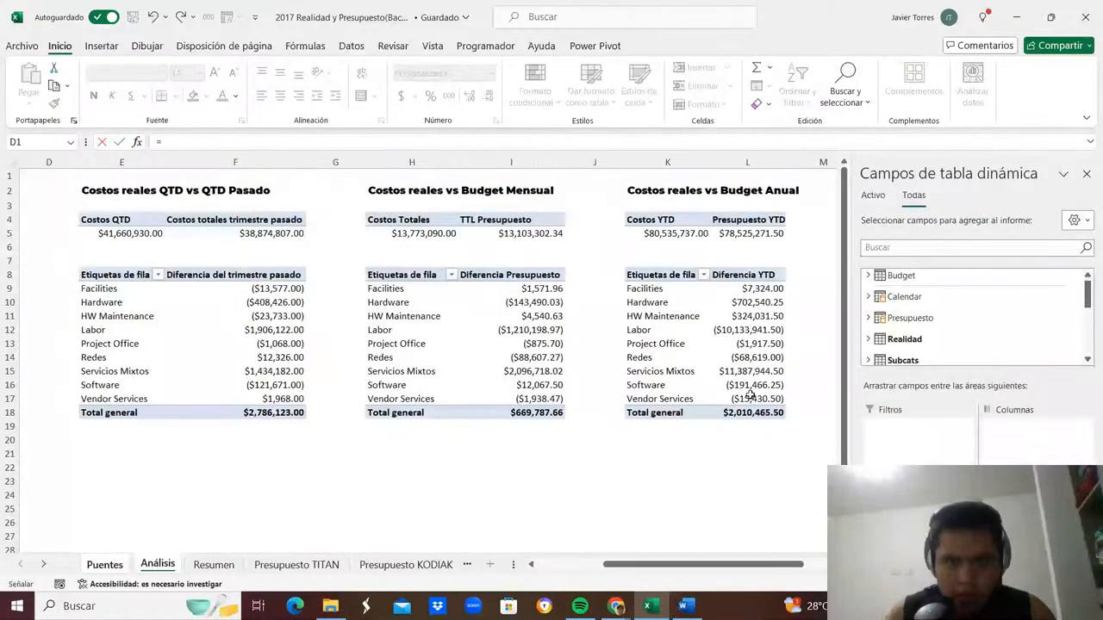
click(749, 233)
key(Return)
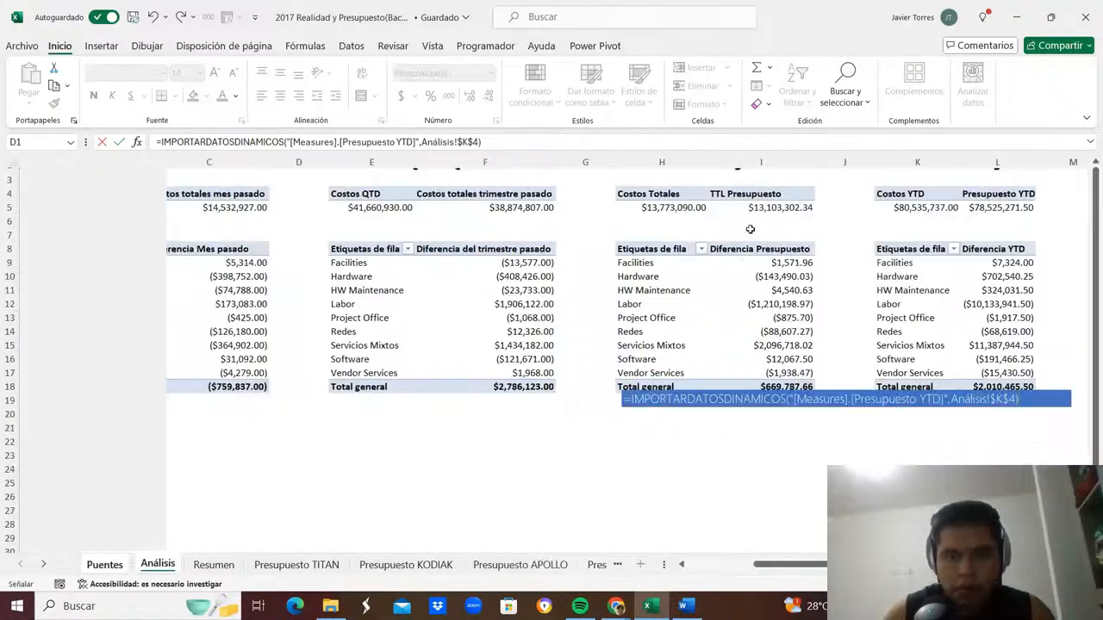
Link the YtD Realidad amount in J26 to the Costos YTD value in K5 of the Análisis sheet.
key(Down)
key(Down)
key(Down)
key(Down)
key(Down)
key(Down)
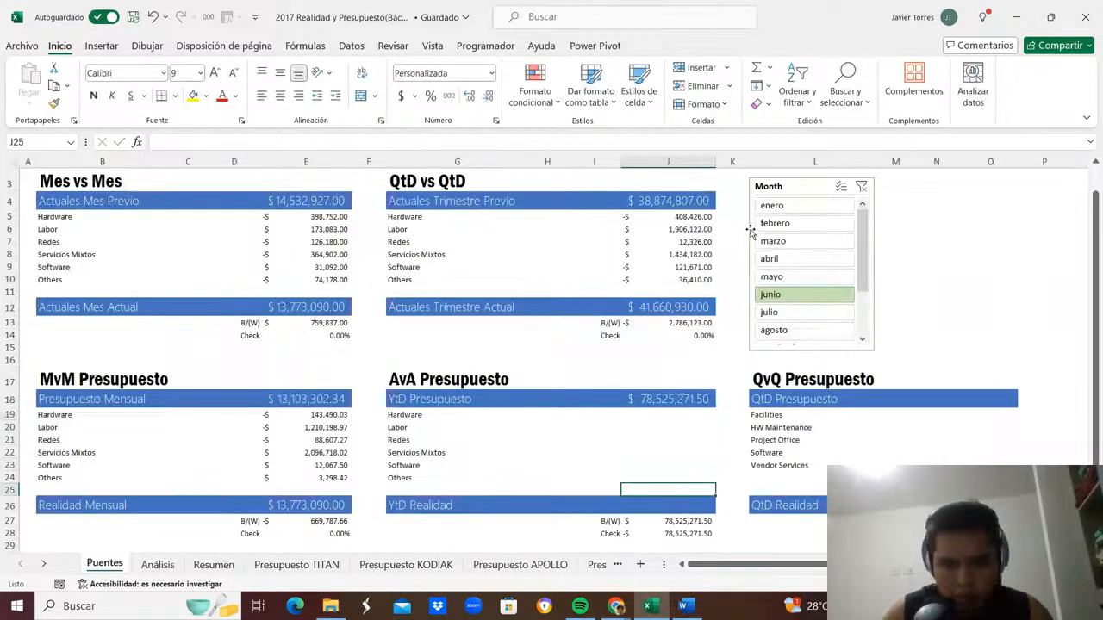
text(=)
key(ctrl+Page_Down)
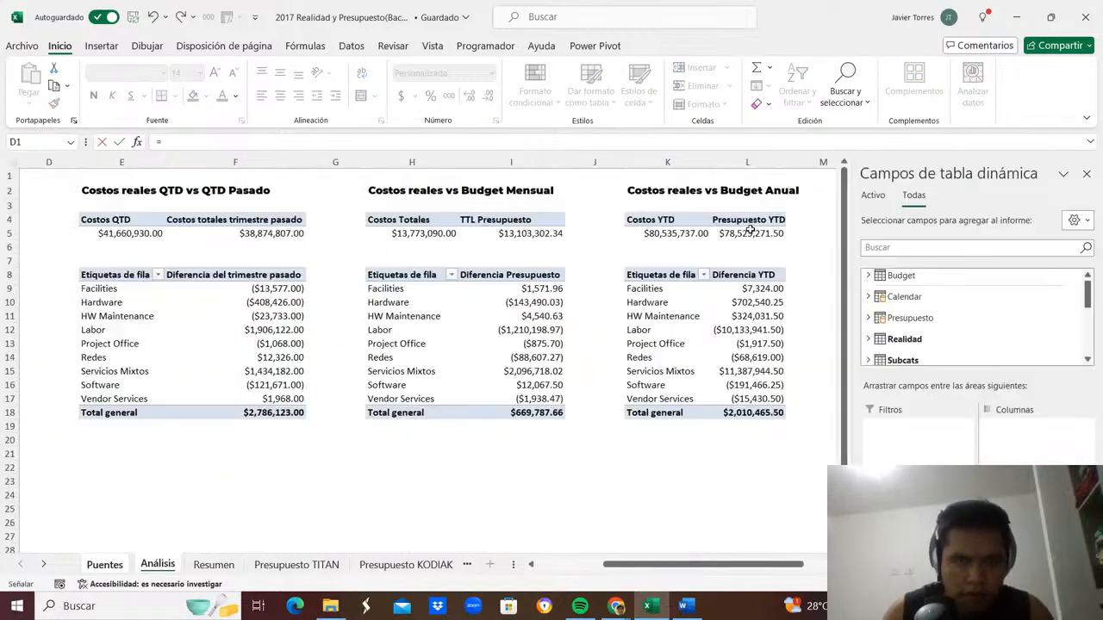
click(680, 233)
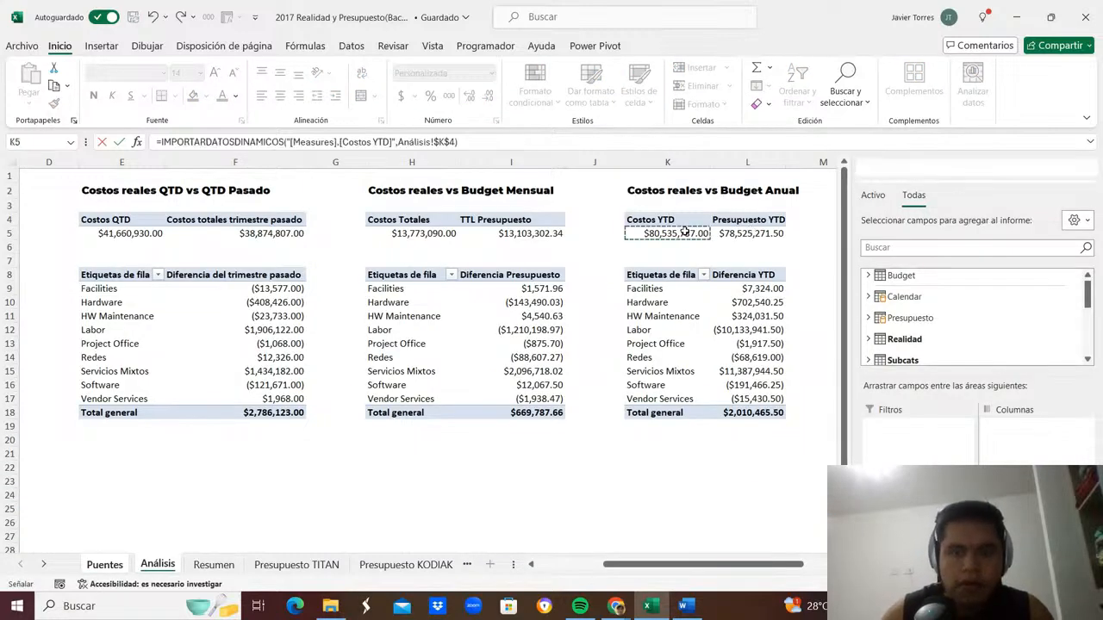
key(Return)
Link the AvA Presupuesto Hardware amount in J19 to Hardware's Diferencia YTD value on the Análisis sheet.
key(Up)
key(Up)
key(Up)
key(Up)
key(Up)
key(Up)
key(Up)
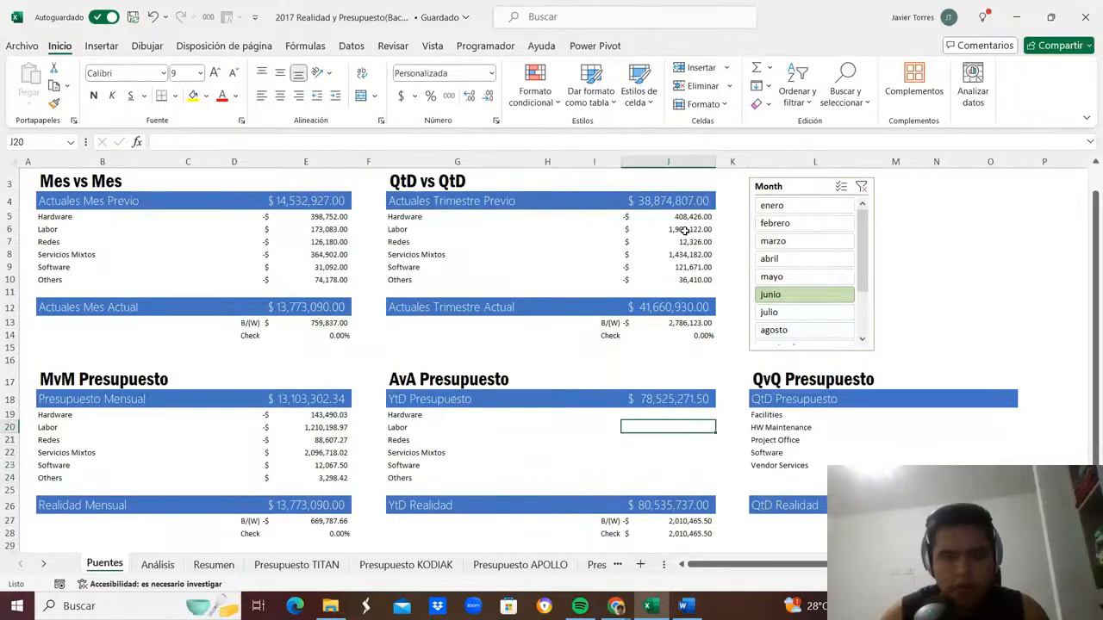
key(Up)
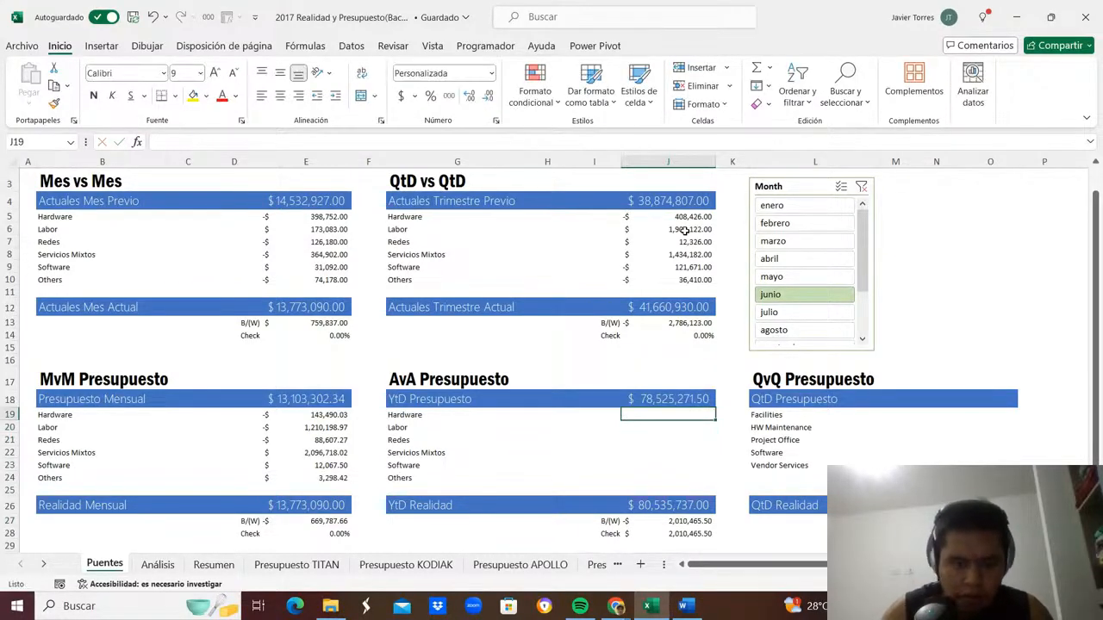
text(=)
key(ctrl+Page_Down)
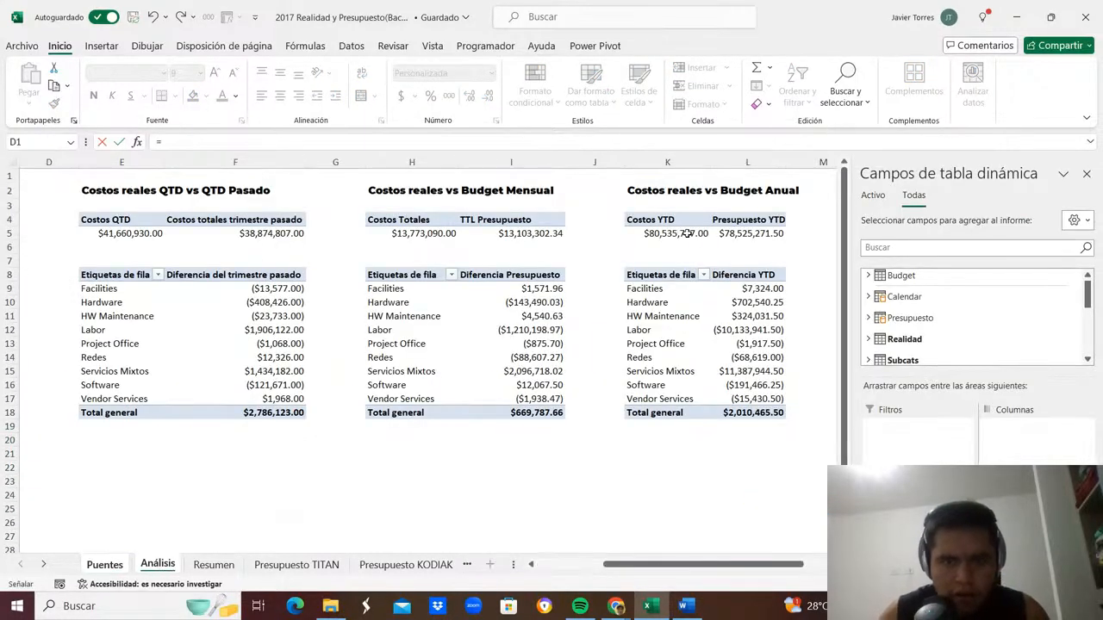
click(758, 306)
key(Return)
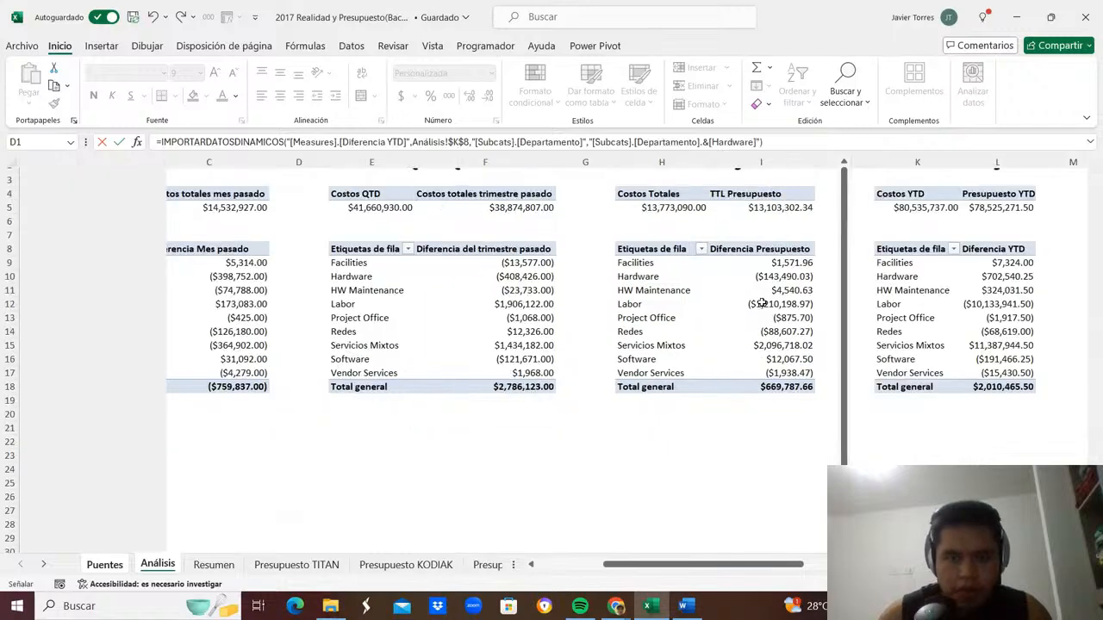
Link the AvA Presupuesto Labor and Redes amounts in J20 and J21 to their Diferencia YTD values on the Análisis sheet.
text(=)
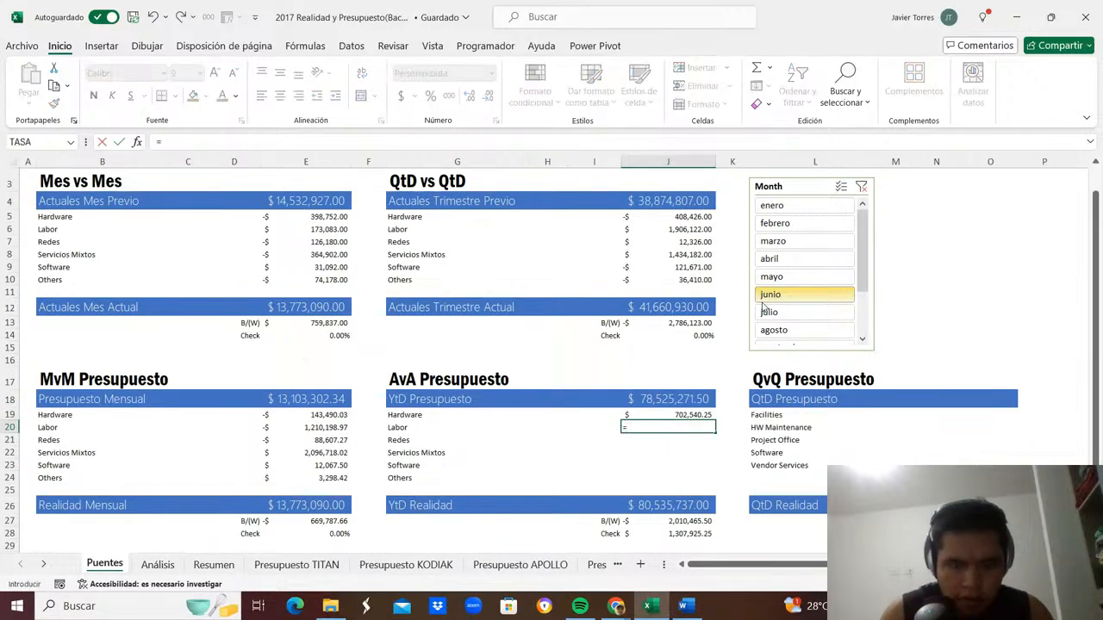
key(ctrl+Page_Down)
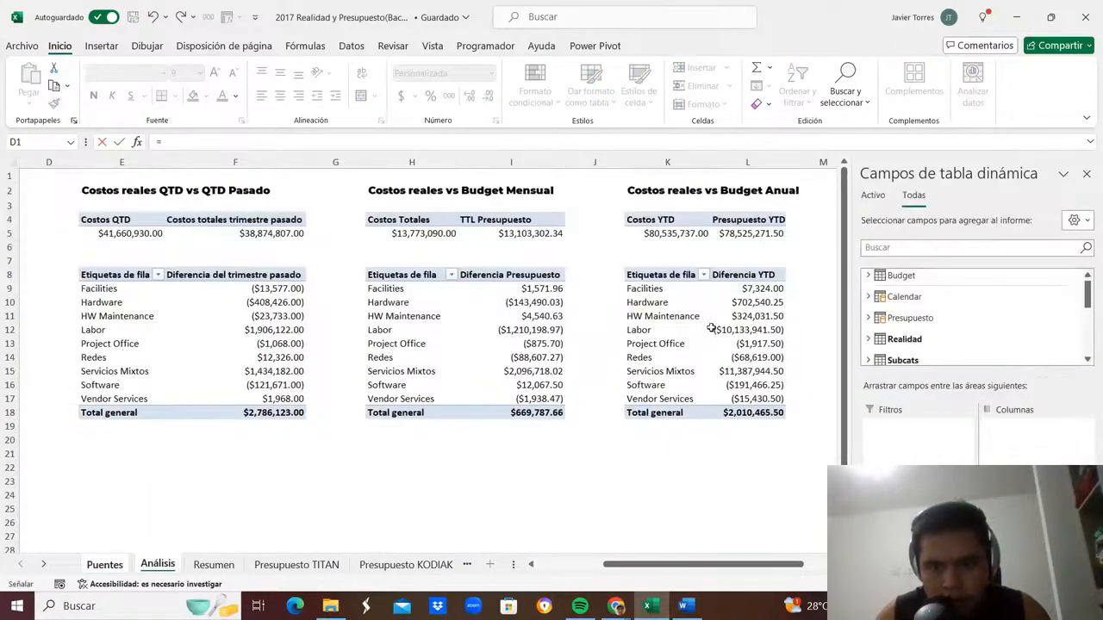
click(731, 330)
key(Return)
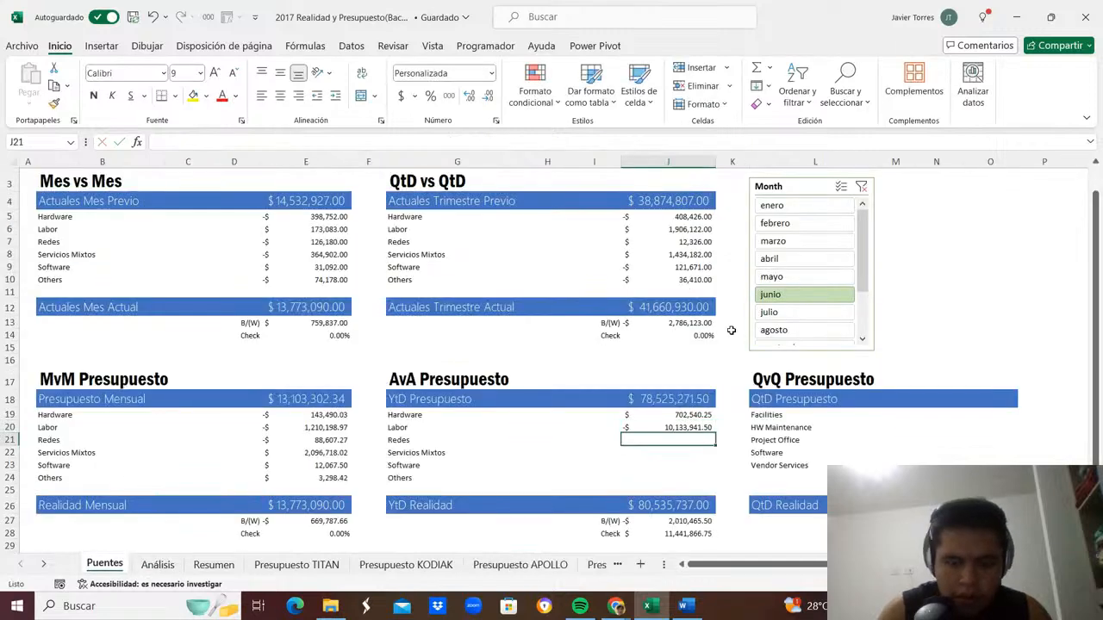
text(=)
key(ctrl+Page_Down)
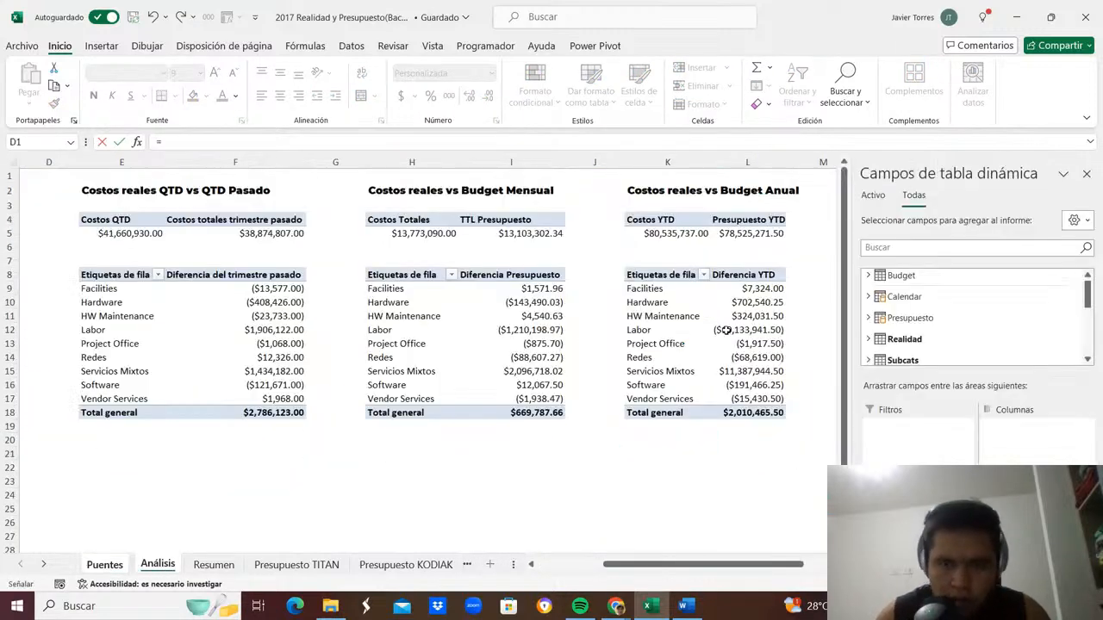
click(758, 357)
key(Return)
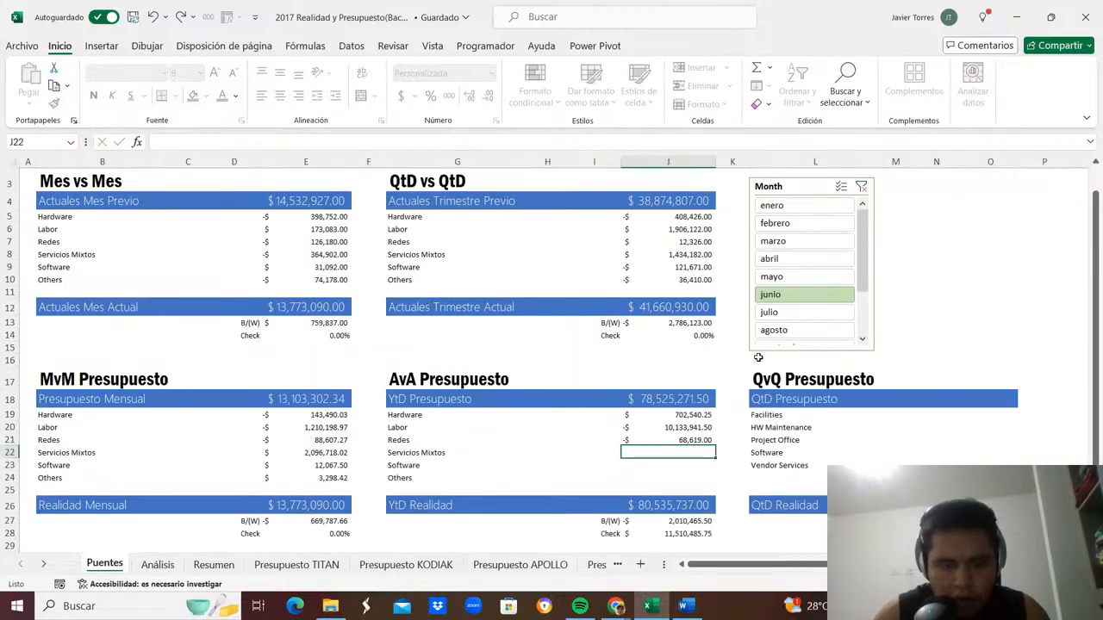
Link the AvA Presupuesto Servicios Mixtos and Software amounts in J22 and J23 to their Diferencia YTD values on the Análisis sheet.
text(=)
key(ctrl+Page_Down)
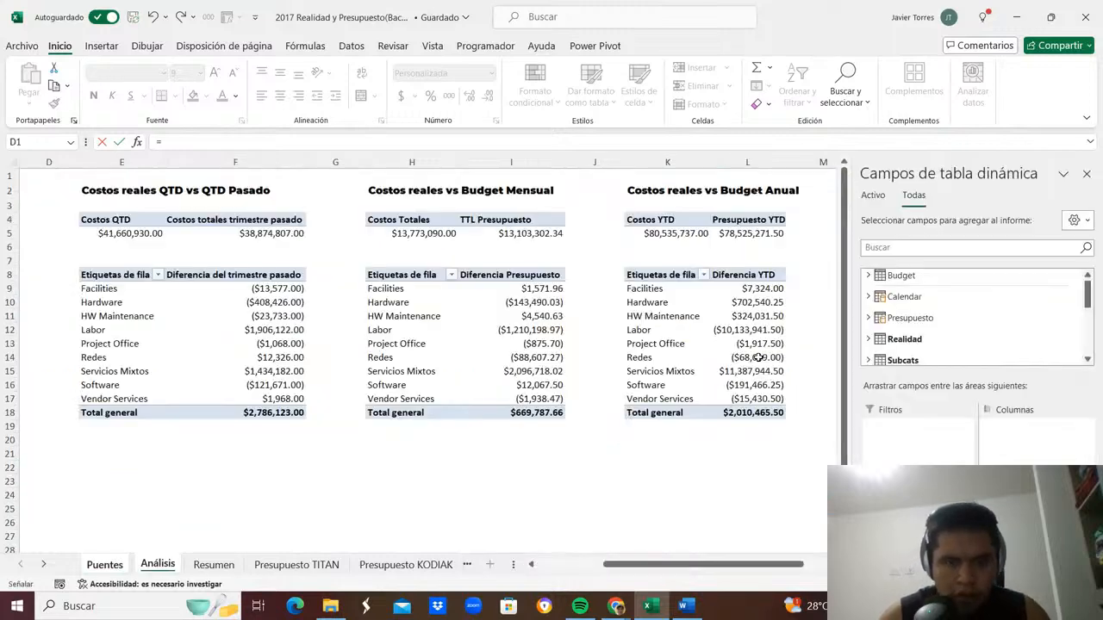
click(738, 368)
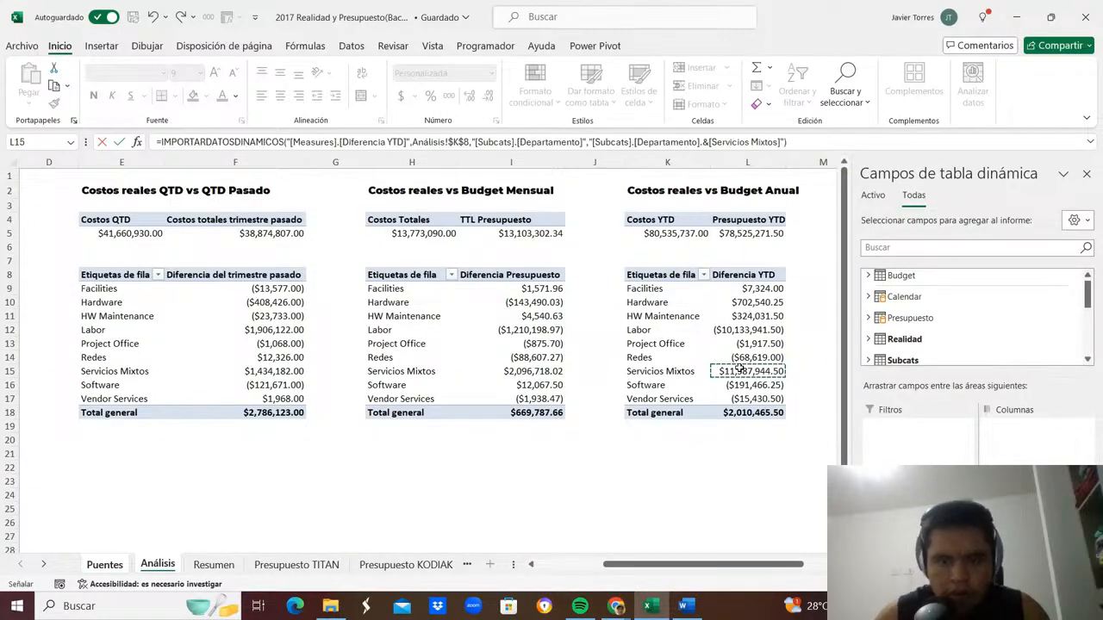
key(Return)
text(=)
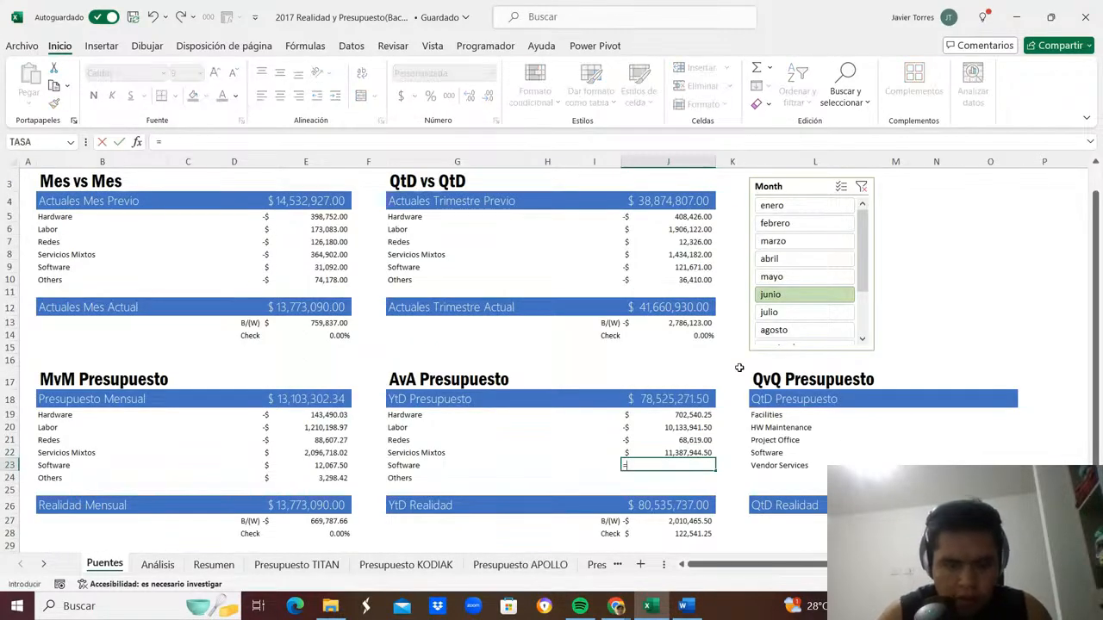
key(ctrl+Page_Down)
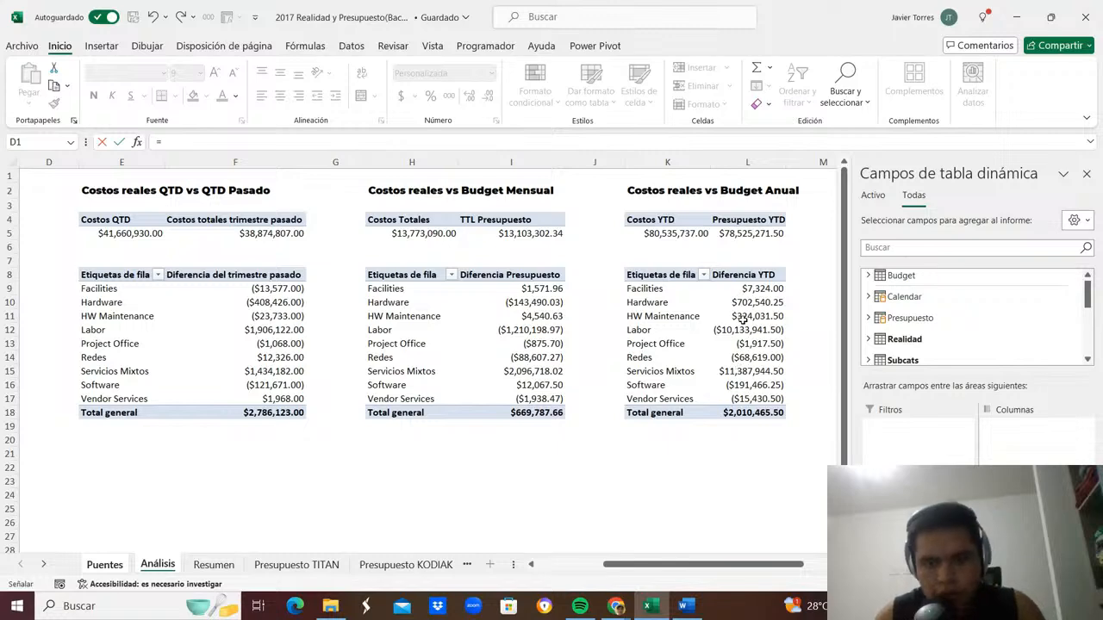
click(756, 387)
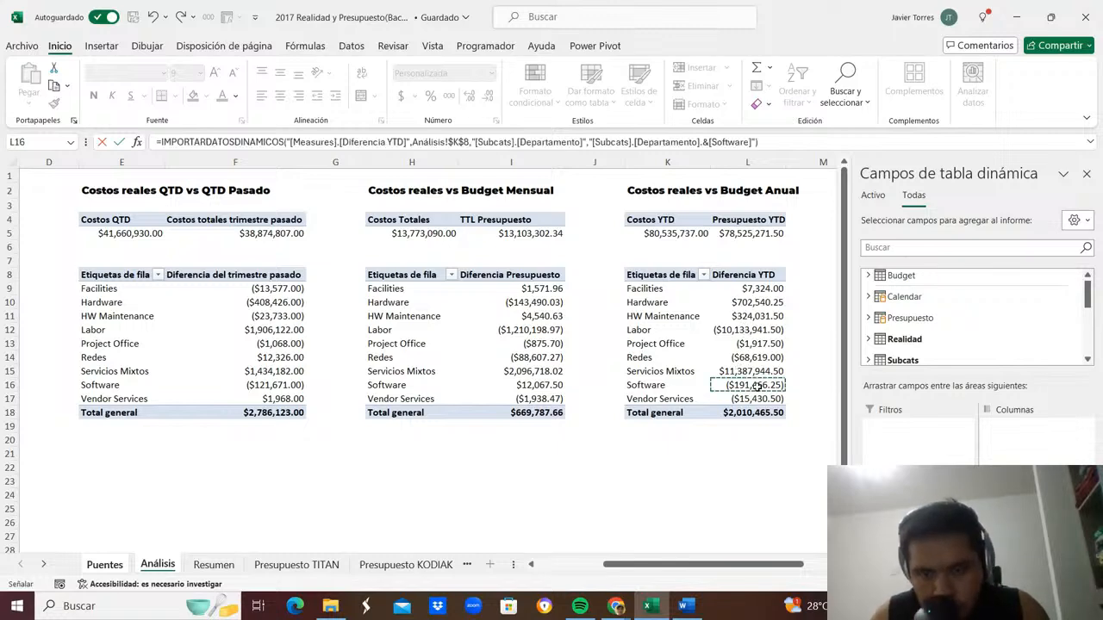
key(Return)
Copy the AvA Presupuesto category labels from Hardware to Others in G19:G24 to M9 beside the Diferencia YTD pivot table on the Análisis sheet.
key(Left)
key(Left)
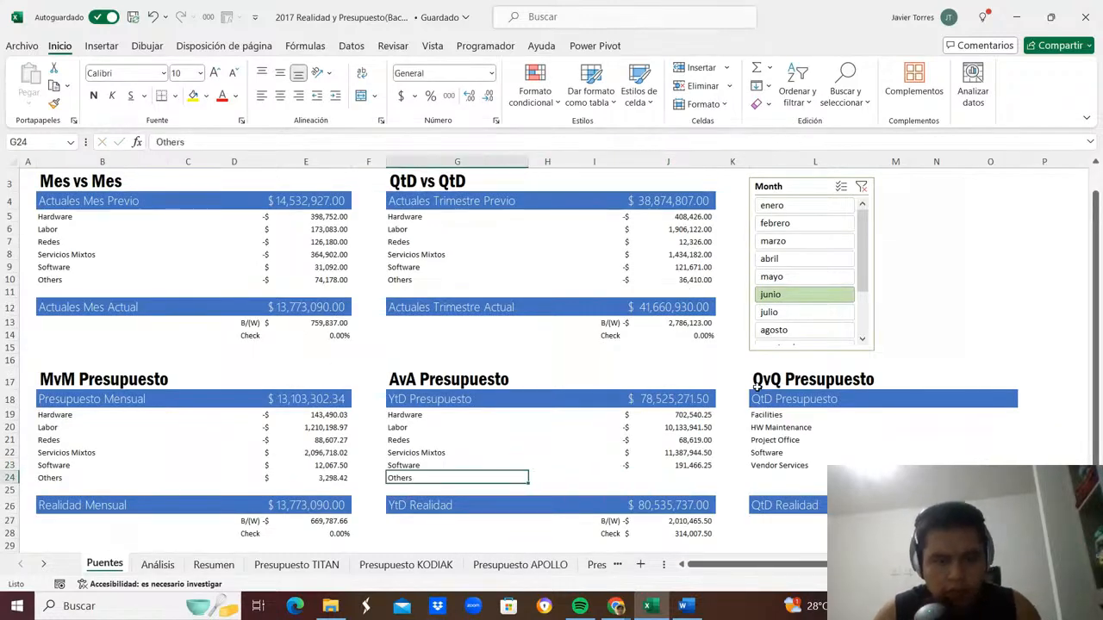
key(shift+Up)
key(shift+Up)
key(shift+Up)
key(shift+Up)
key(shift+Up)
key(shift+Up)
key(shift+Up)
key(shift+Down)
key(shift+Down)
key(shift+Down)
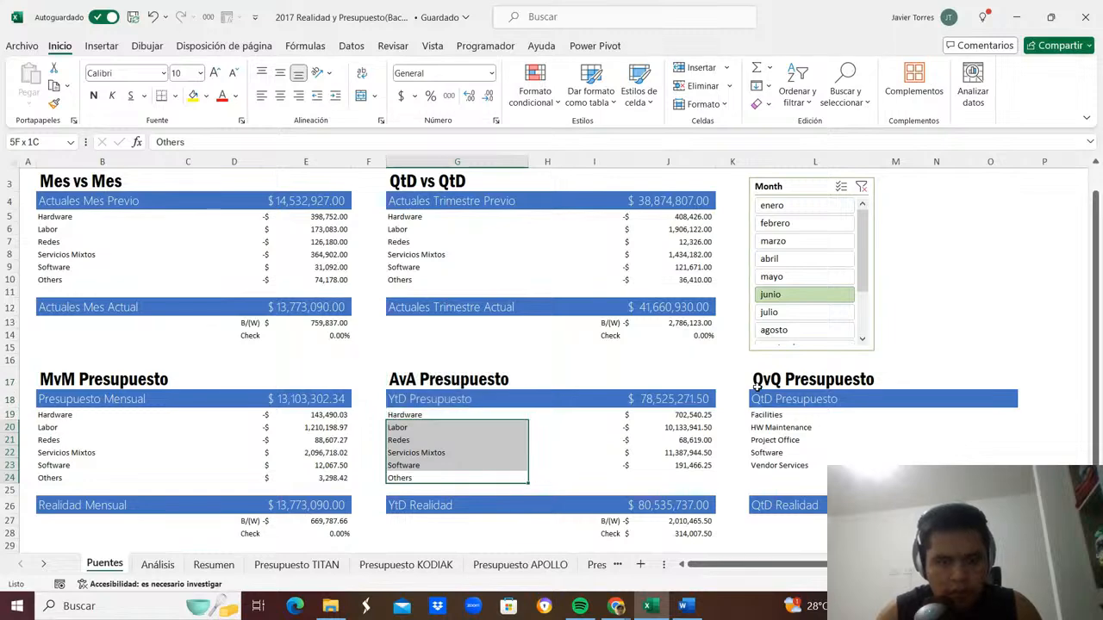
key(shift+Up)
key(ctrl+c)
key(ctrl+Page_Down)
key(ctrl+Page_Down)
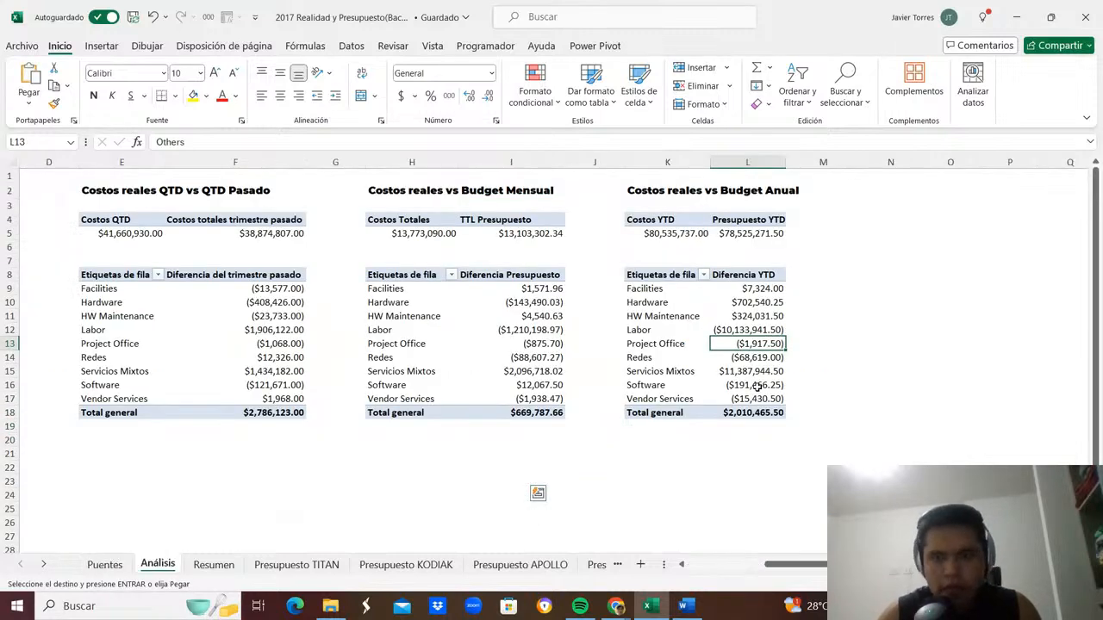
key(ctrl+v)
Highlight duplicate values in K9:M18 with conditional formatting to match the pasted labels against the pivot table's departments.
key(Left)
key(Left)
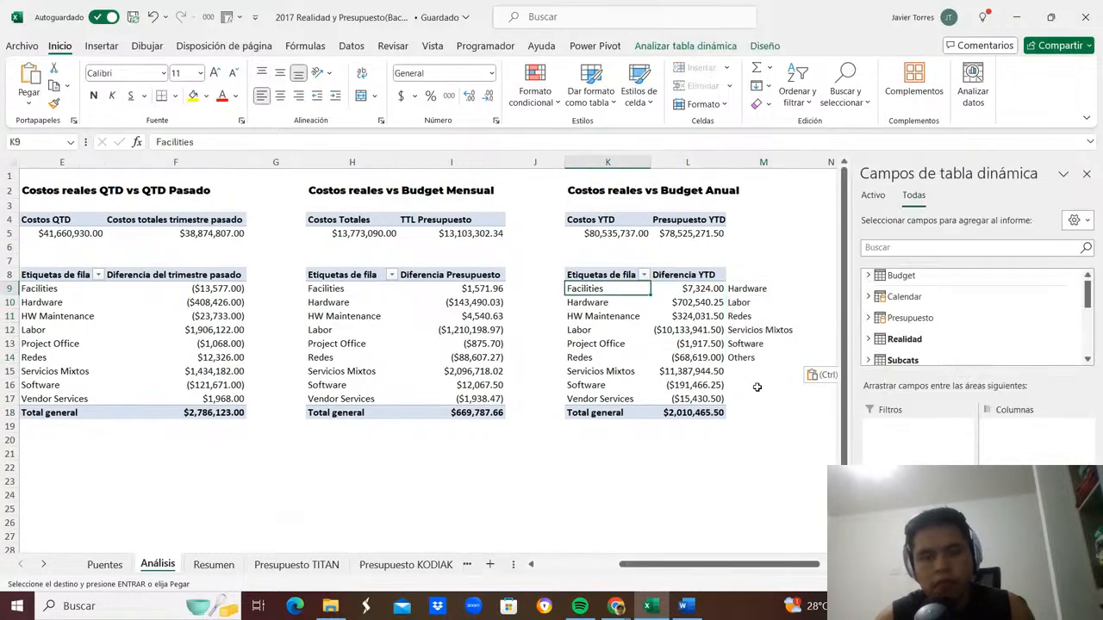
key(ctrl+shift+Down)
key(shift+Right)
key(shift+Right)
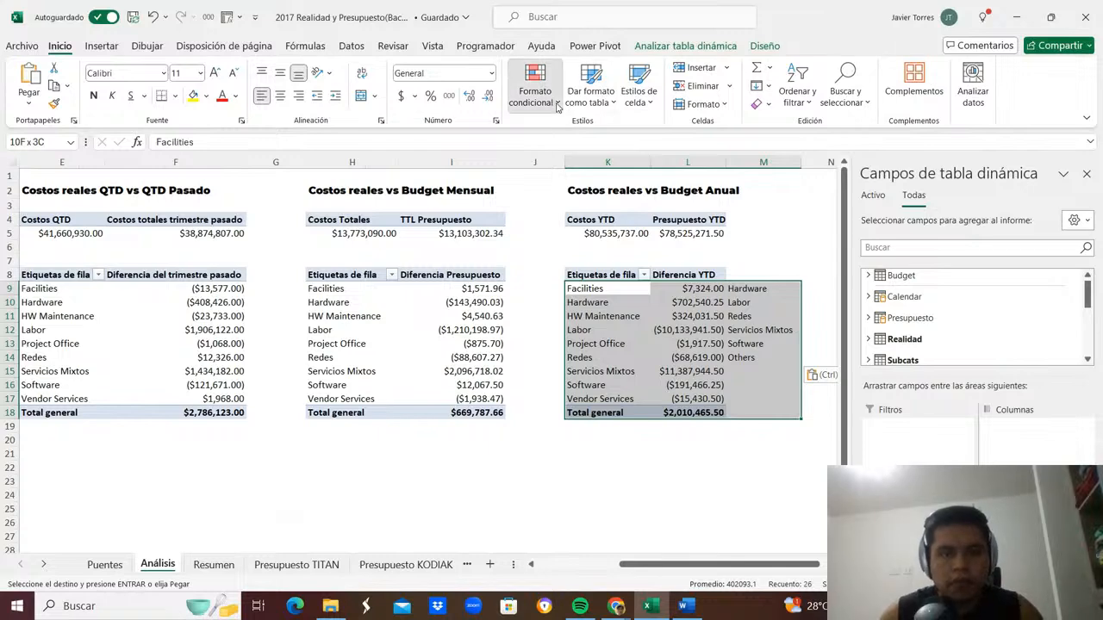
click(534, 87)
mouse_move(636, 131)
click(804, 306)
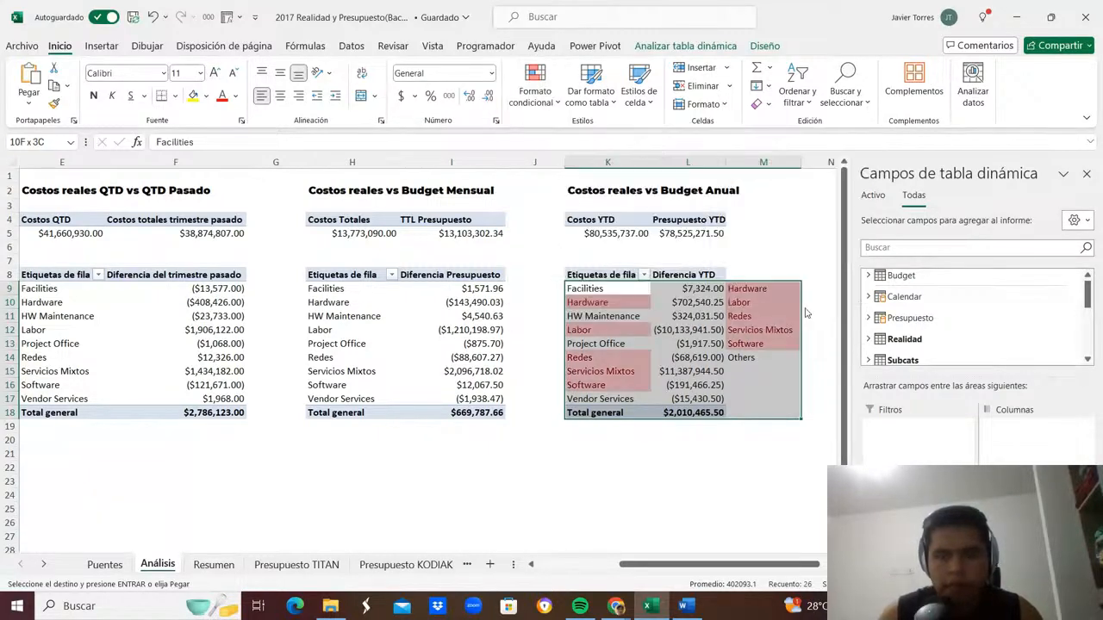
key(Return)
key(Left)
key(Up)
key(Right)
key(Right)
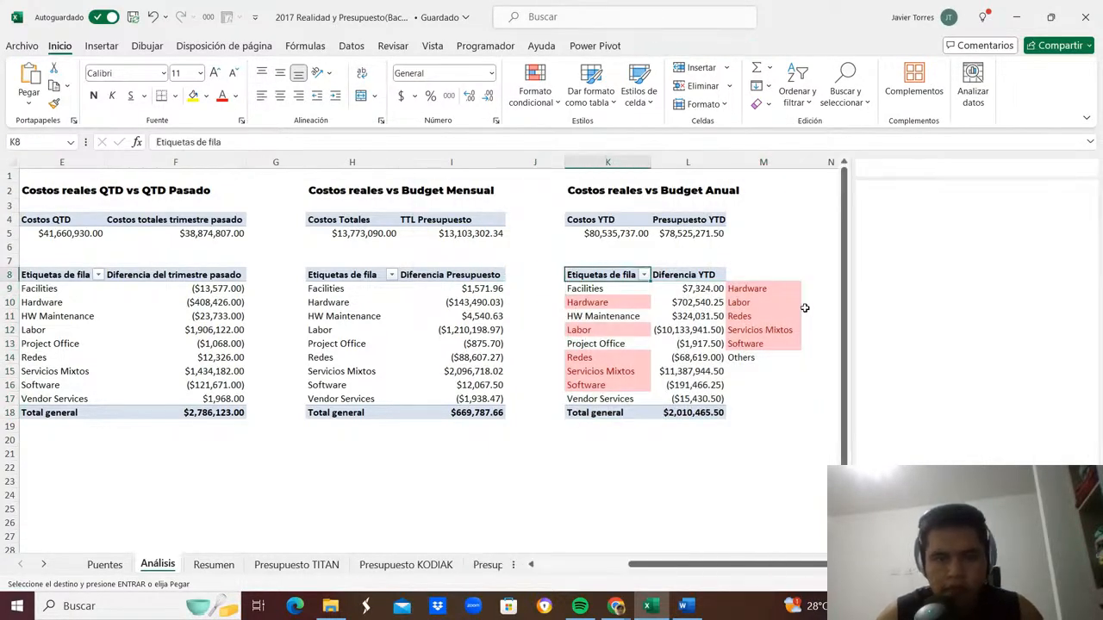
key(Down)
key(ctrl+Page_Down)
key(ctrl+Page_Up)
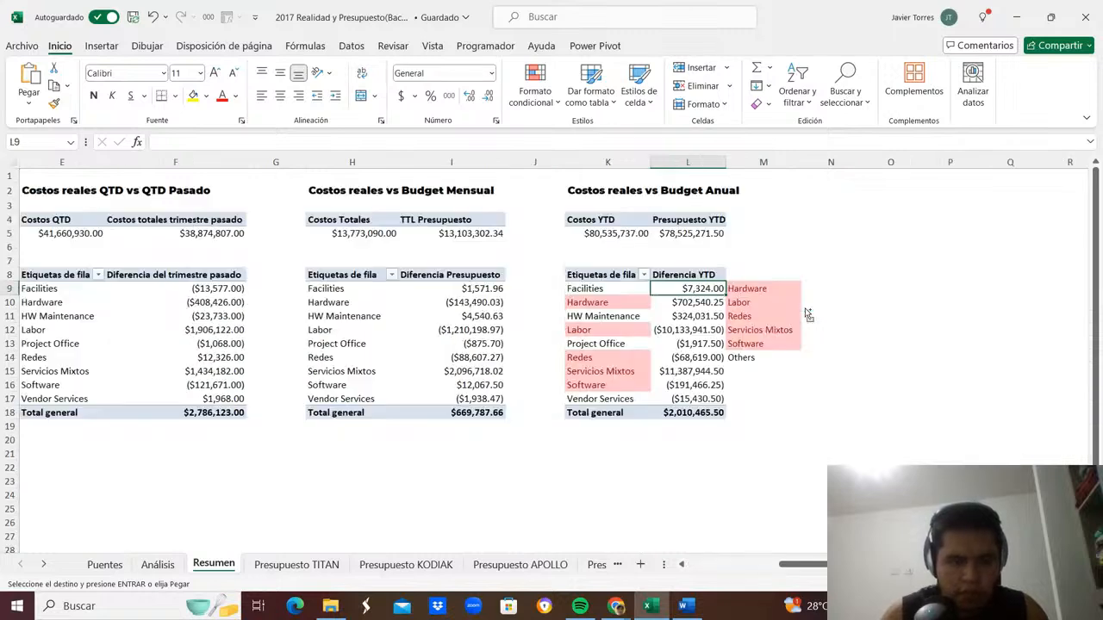
Set the AvA Presupuesto Others amount in J24 to the sum of the Diferencia YTD values for Facilities, HW Maintenance, Project Office and Vendor Services.
key(ctrl+Page_Up)
key(Right)
key(Right)
key(Right)
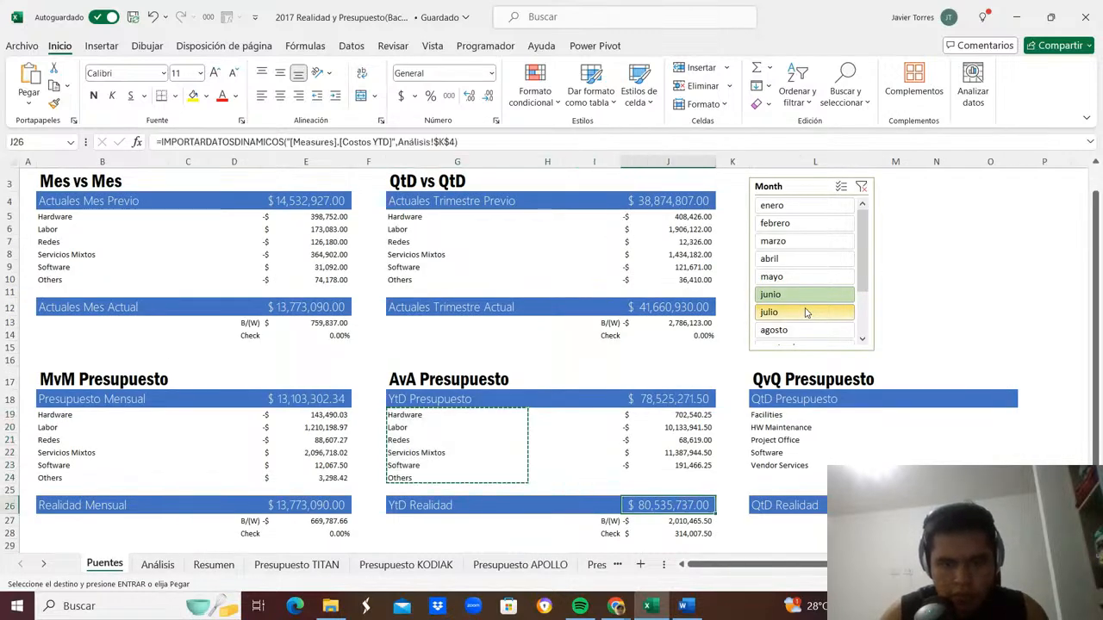
key(Escape)
text(=)
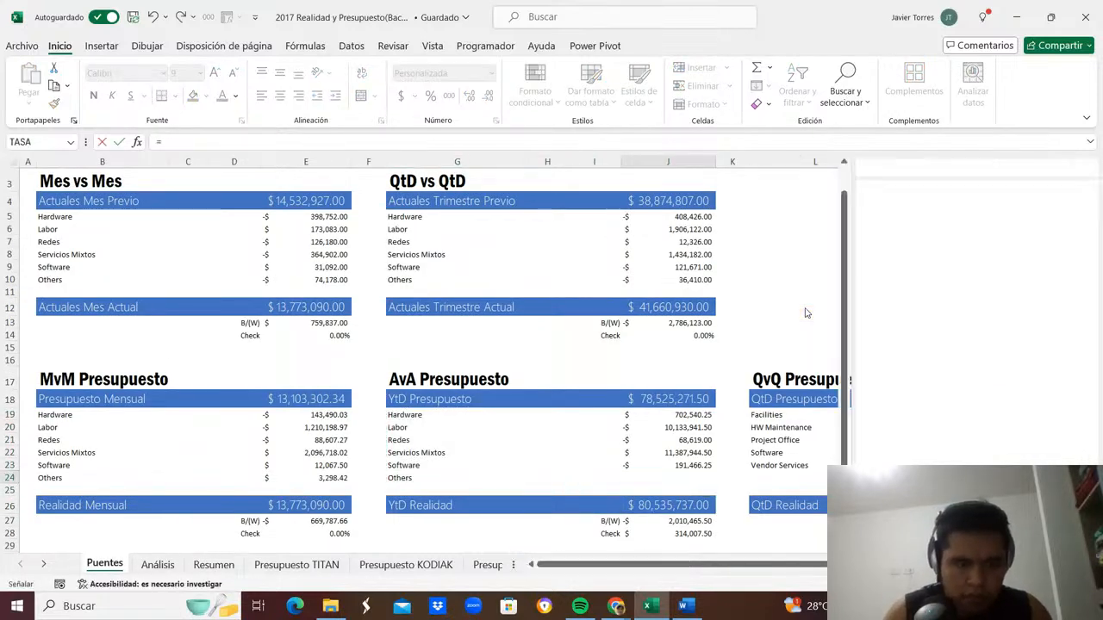
key(ctrl+Page_Down)
click(694, 291)
text(+)
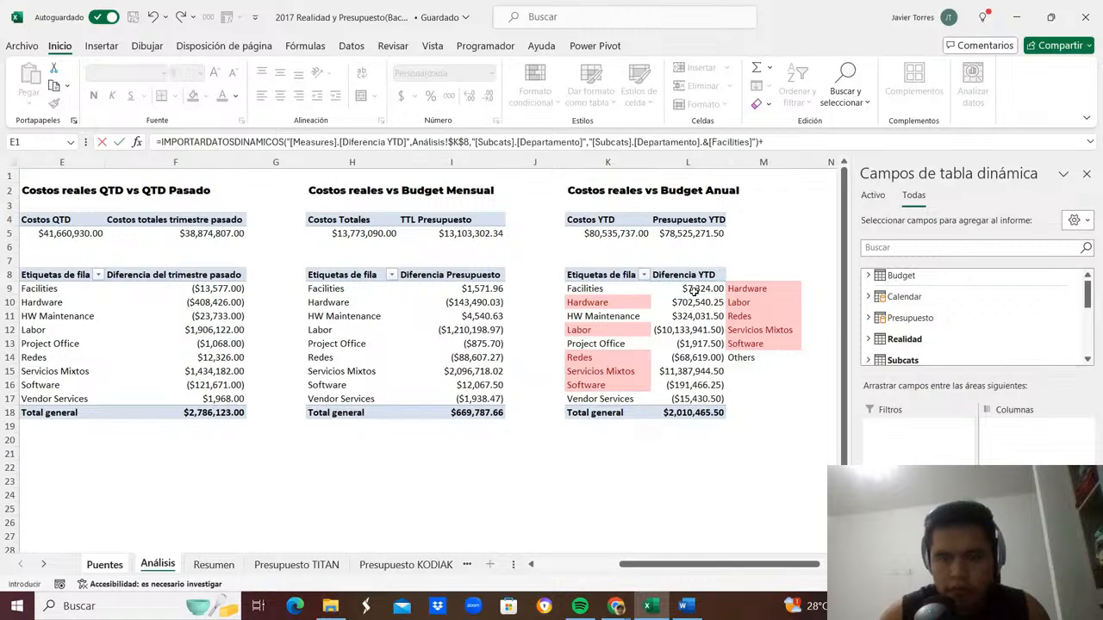
click(695, 317)
text(+)
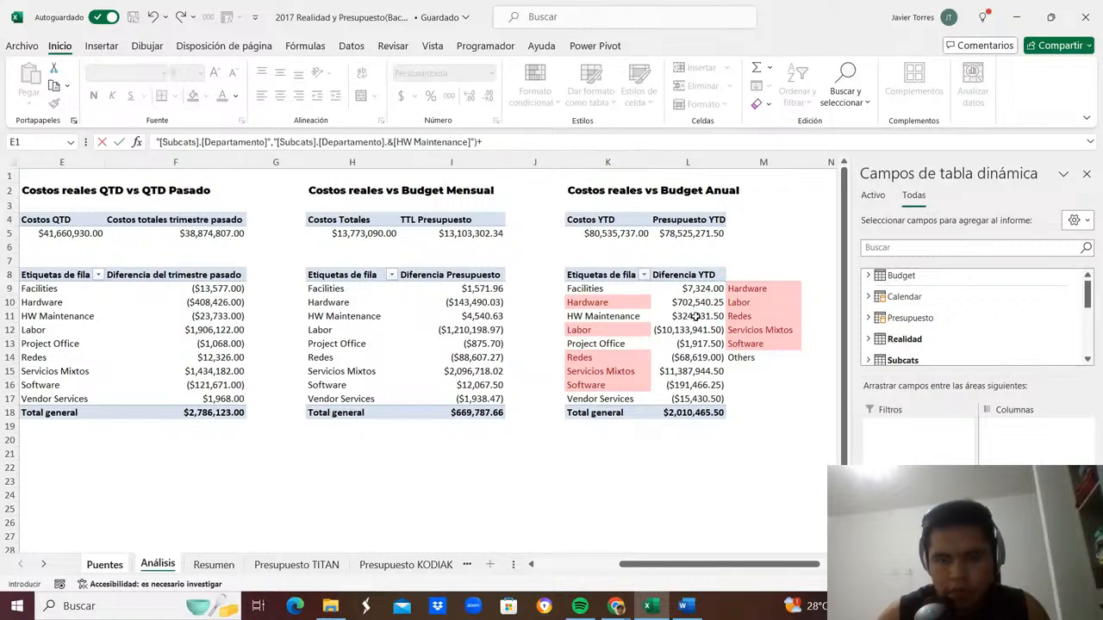
click(705, 343)
text(+)
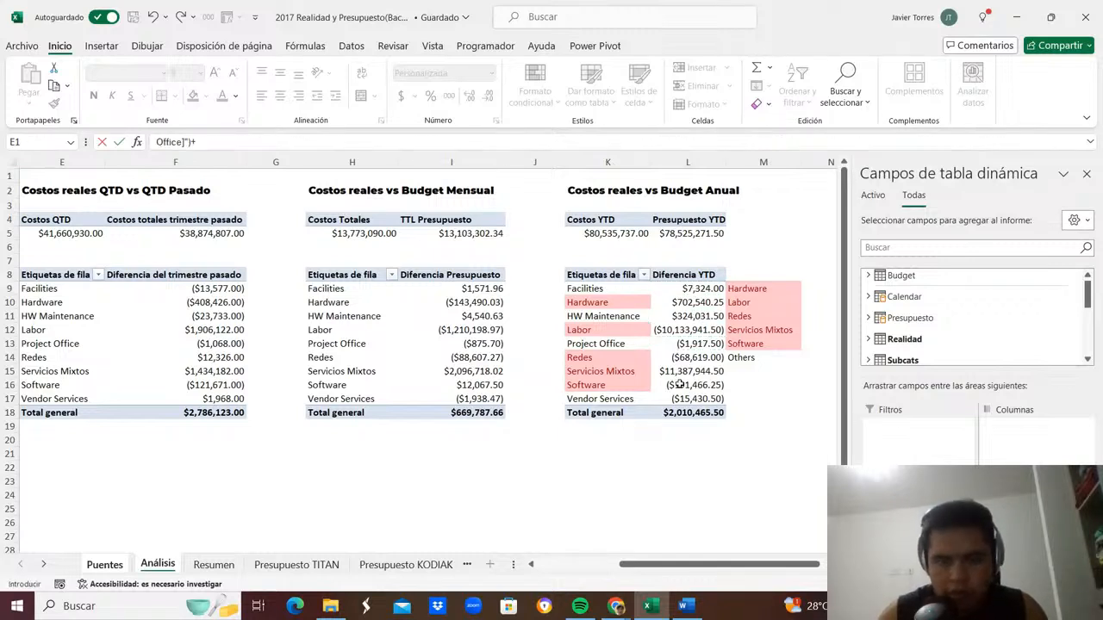
click(687, 398)
key(Return)
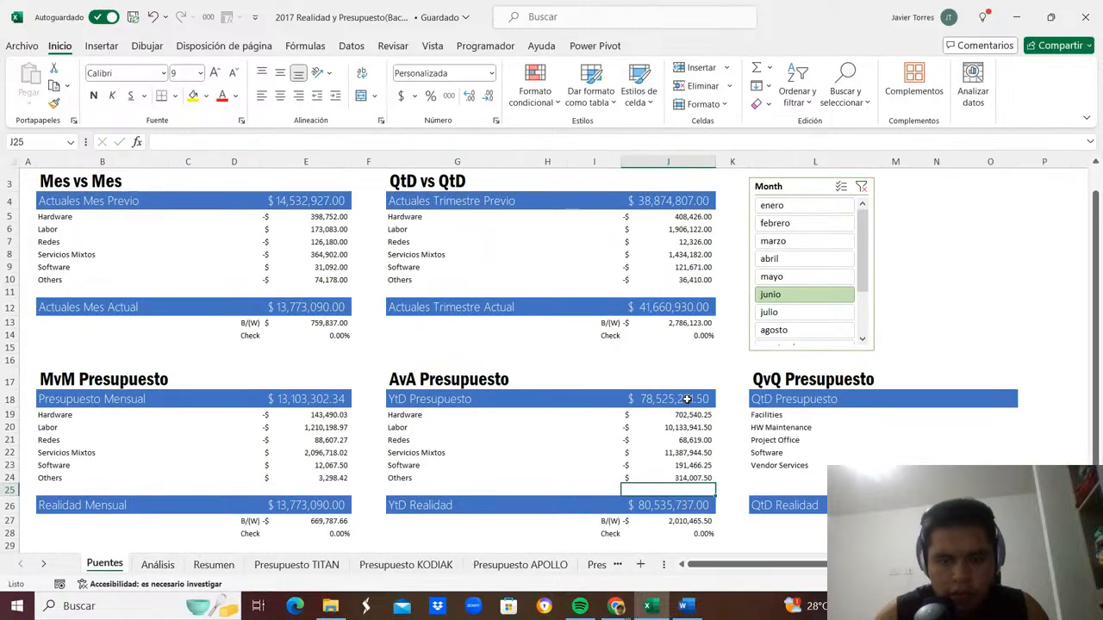
Examine the linked amounts and formulas in the AvA Presupuesto bridge.
key(Up)
key(Up)
key(Up)
key(Up)
key(Down)
key(Down)
key(Down)
key(Down)
key(Down)
key(Down)
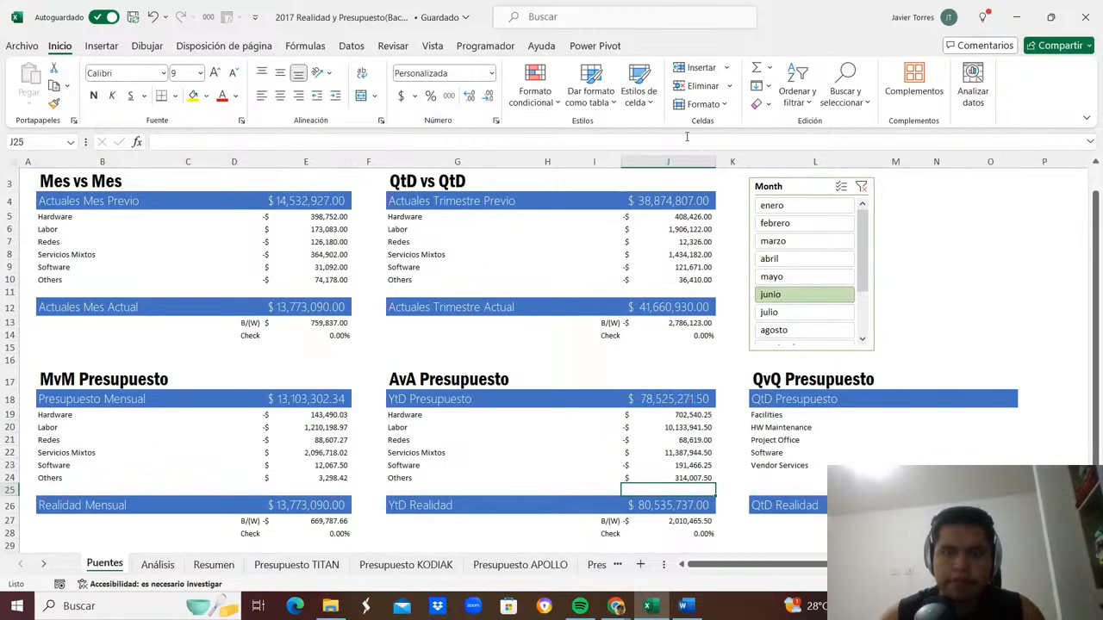
Check the bridges for different periods by filtering Month to enero, febrero, marzo, abril, mayo and diciembre in turn.
click(800, 208)
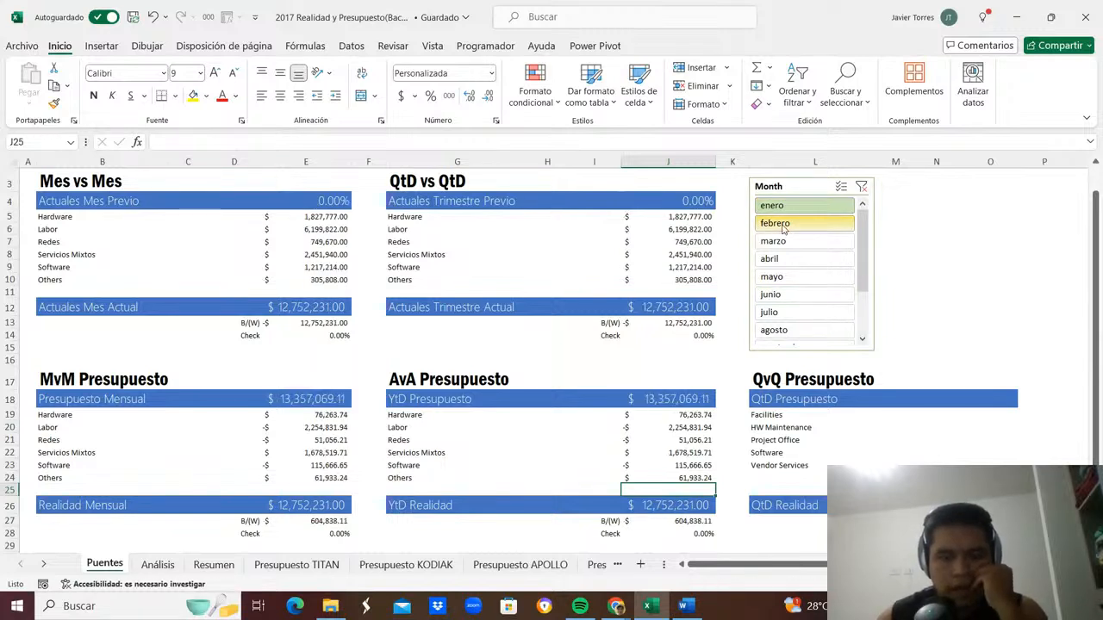
click(783, 225)
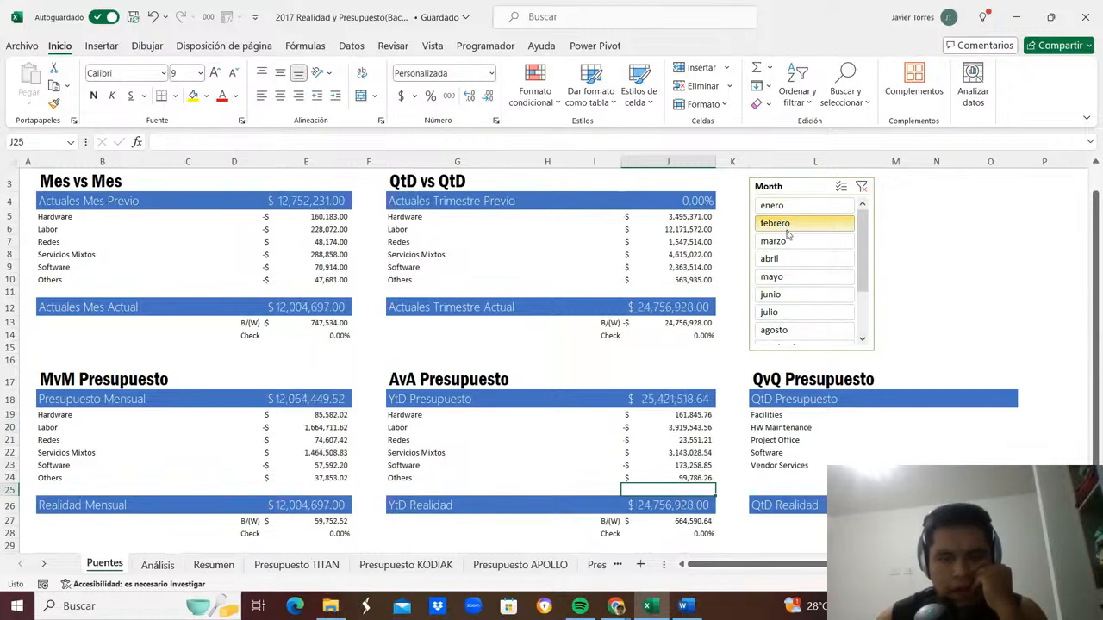
click(791, 241)
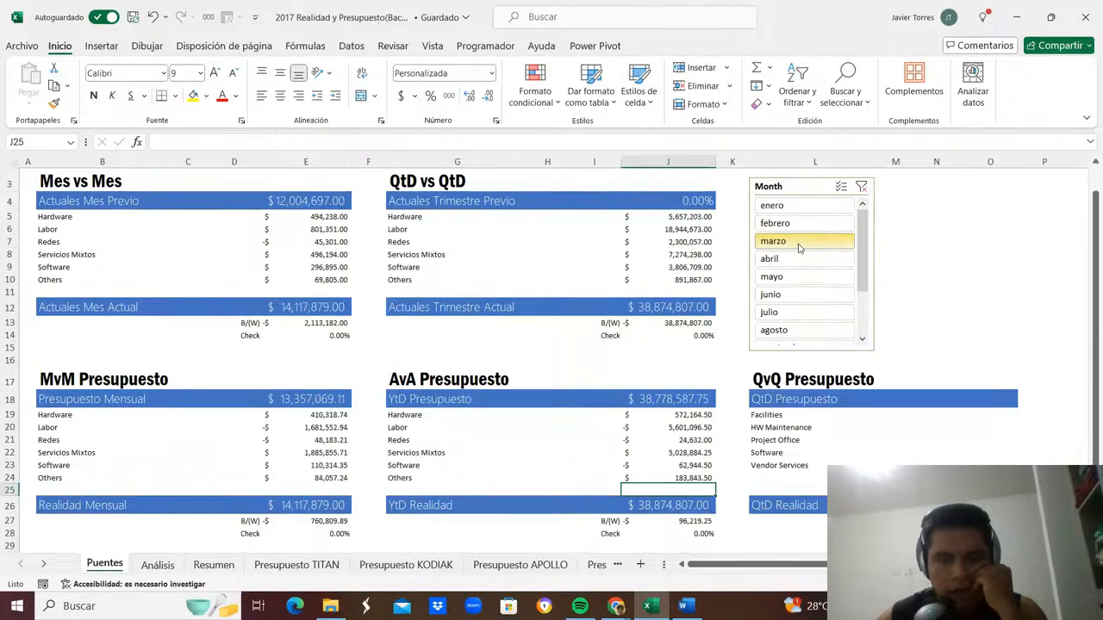
click(803, 260)
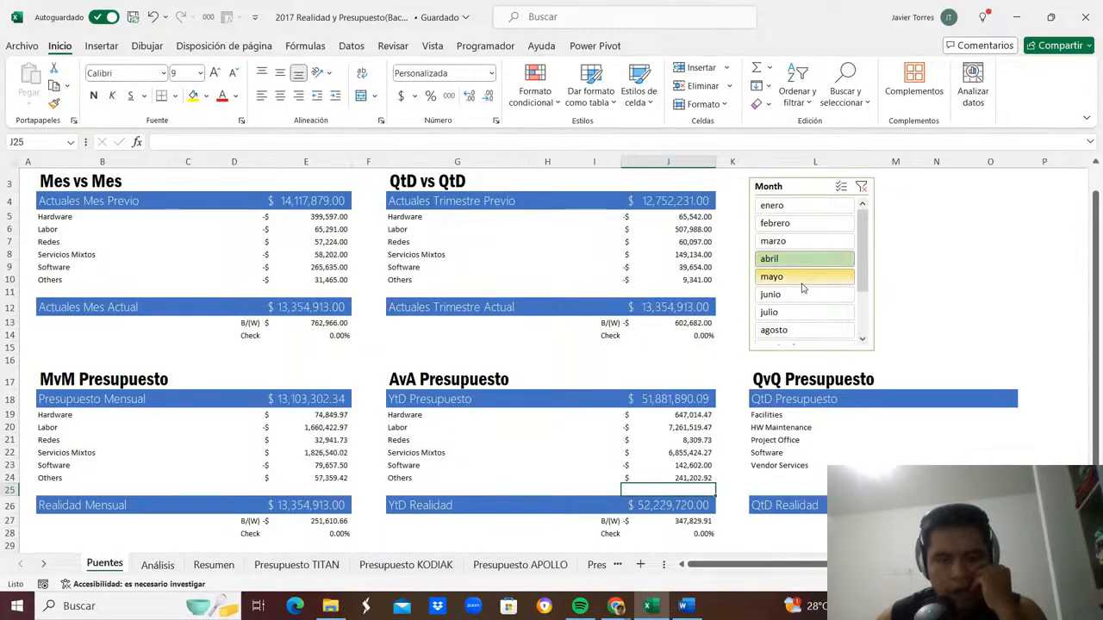
click(801, 285)
scroll(797, 297, down, 3)
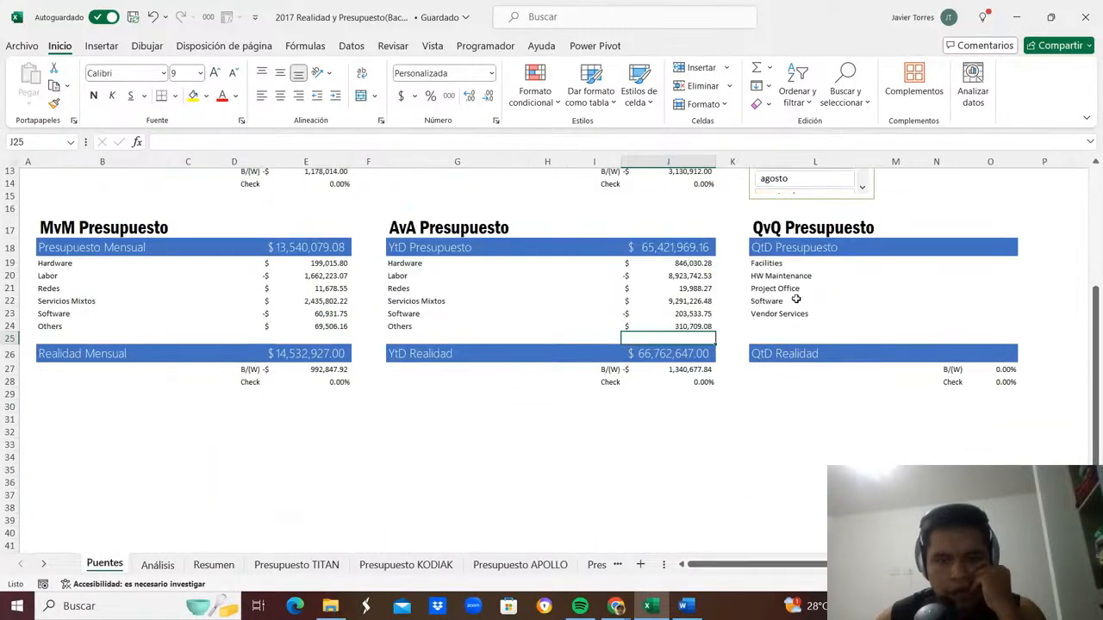
scroll(796, 299, up, 2)
scroll(842, 251, down, 3)
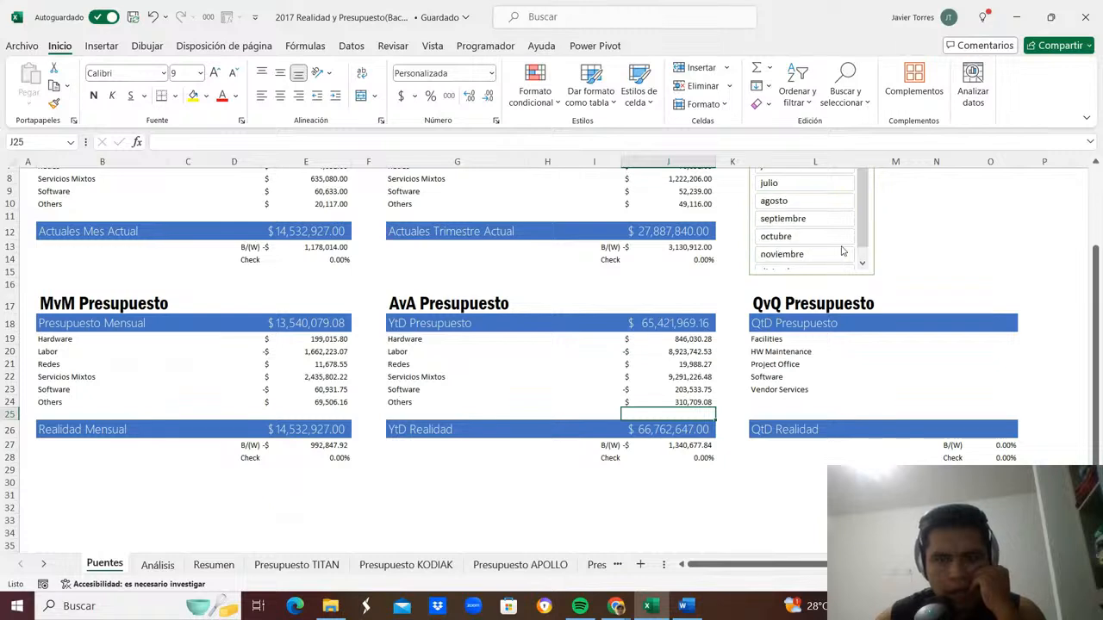
scroll(843, 251, down, 3)
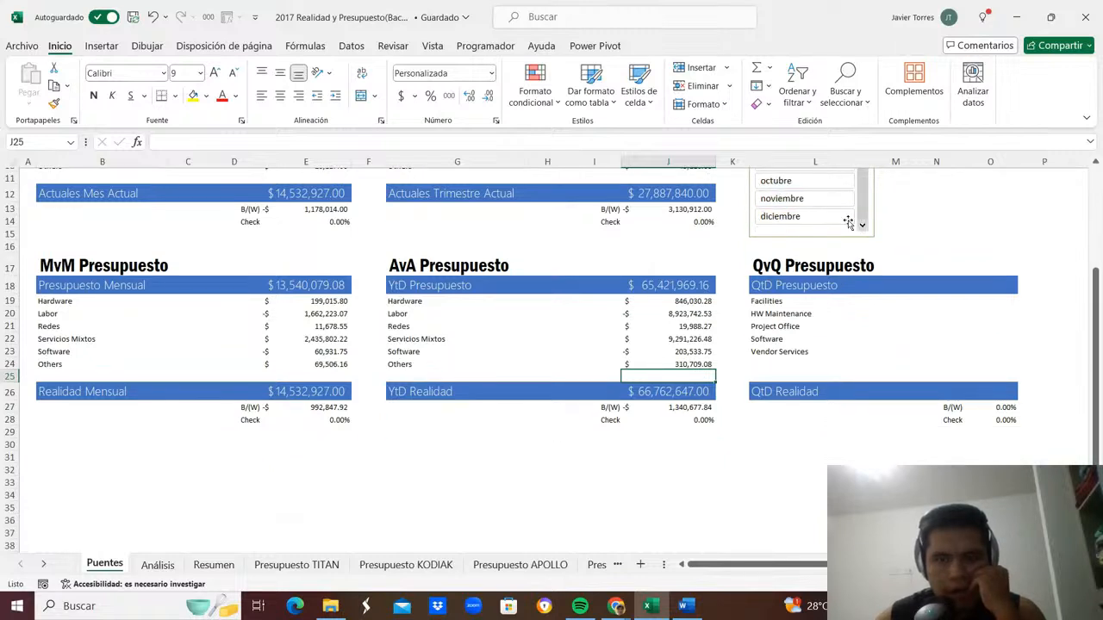
click(814, 216)
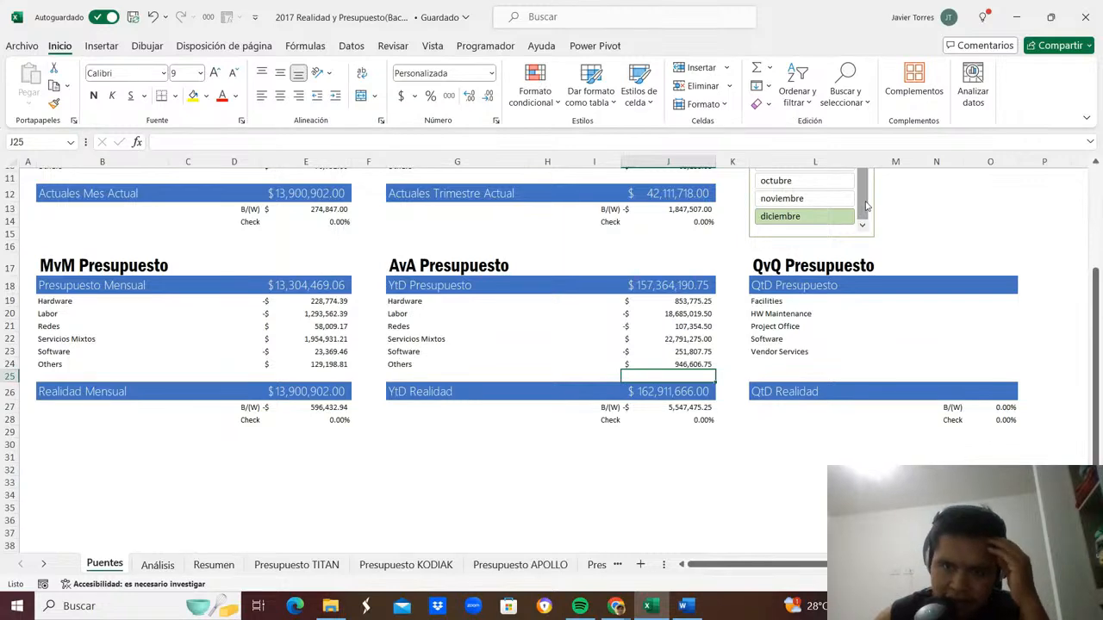
Move the Month slicer up to the top of the Puentes sheet and enlarge it to show more months.
drag(866, 205, 872, 167)
scroll(864, 231, up, 3)
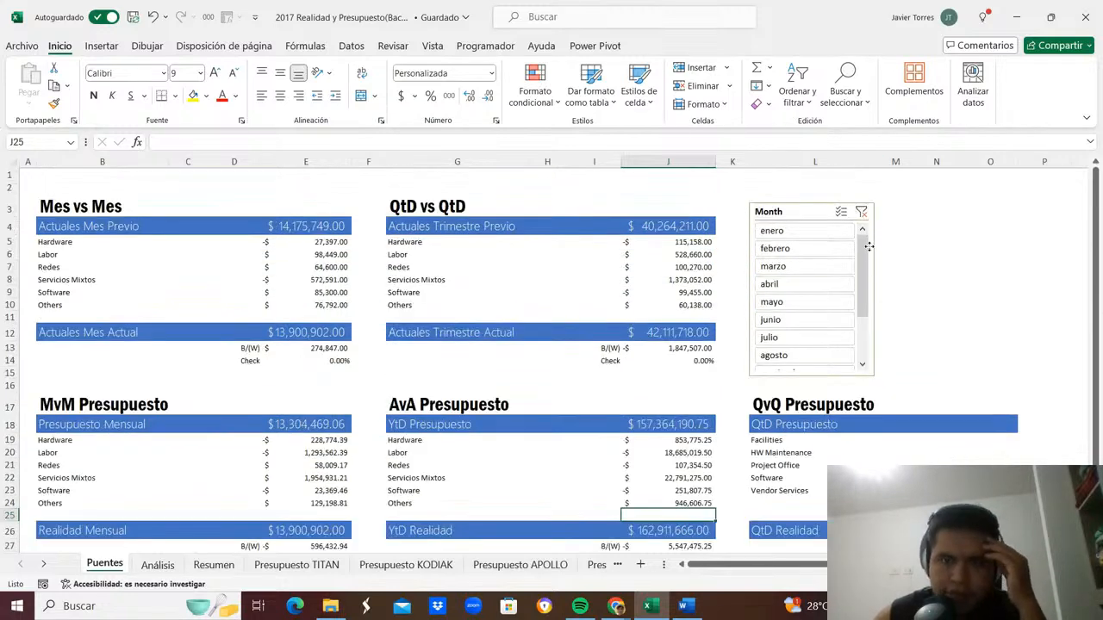
drag(869, 247, 866, 229)
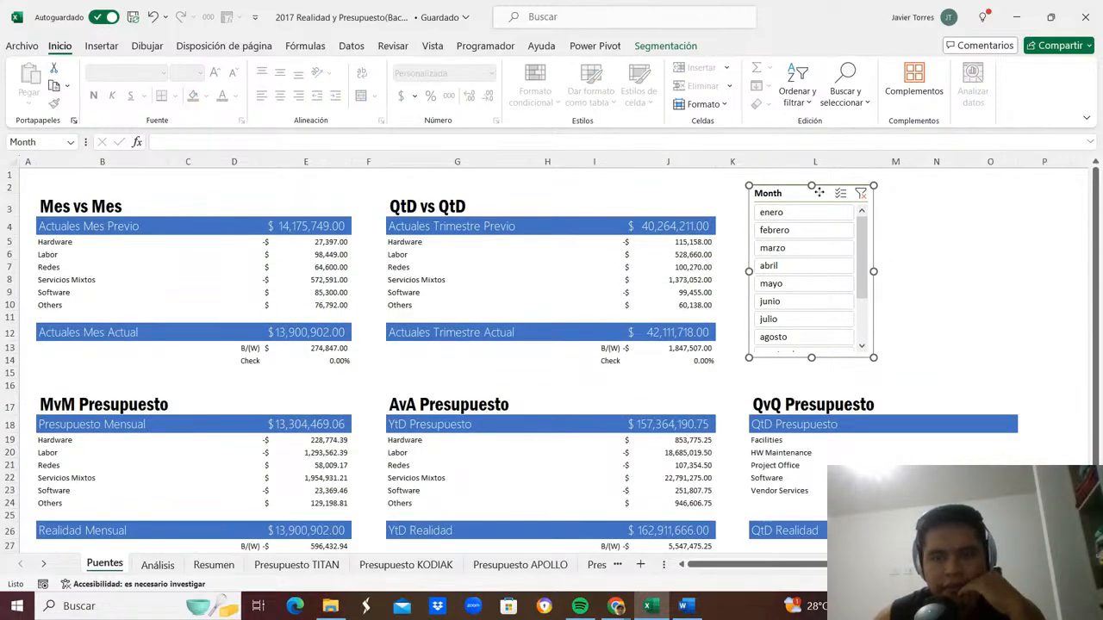
drag(818, 193, 817, 181)
drag(872, 344, 869, 382)
scroll(859, 316, down, 3)
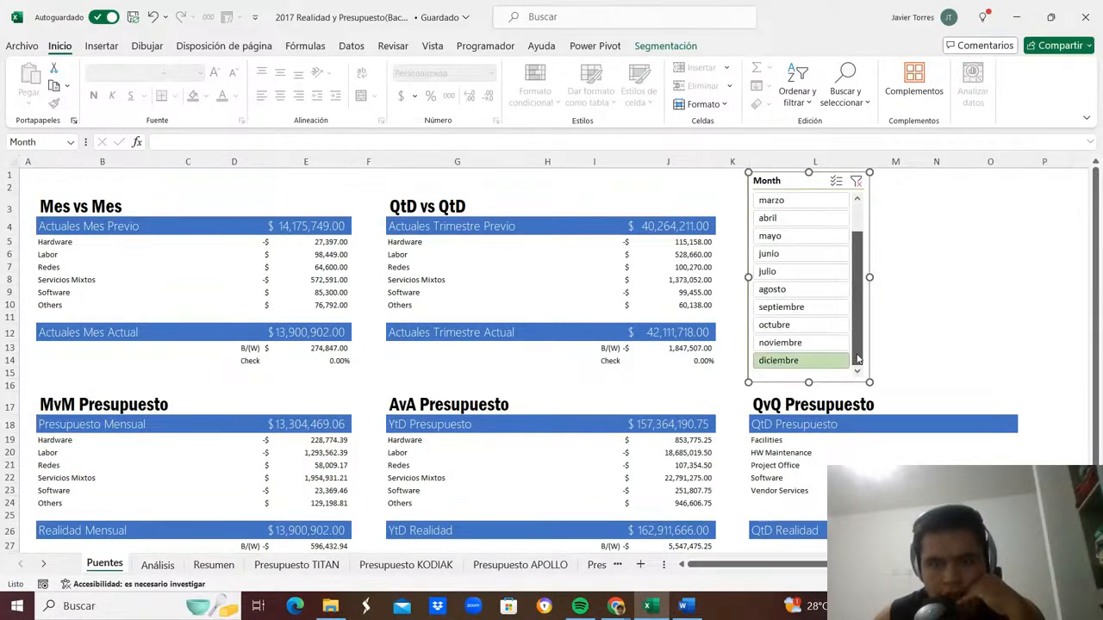
scroll(859, 316, up, 3)
click(936, 278)
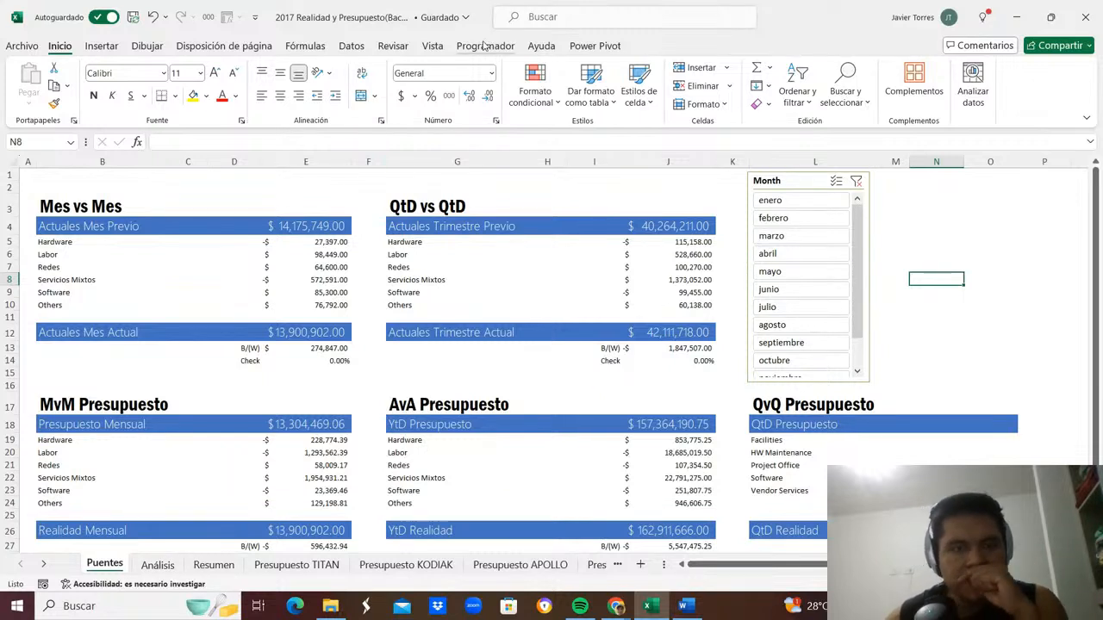
Open the Power Pivot data model and add the heading Presupuesto Trimestral below the Presupuesto Anual measures in the Realidad table.
click(583, 45)
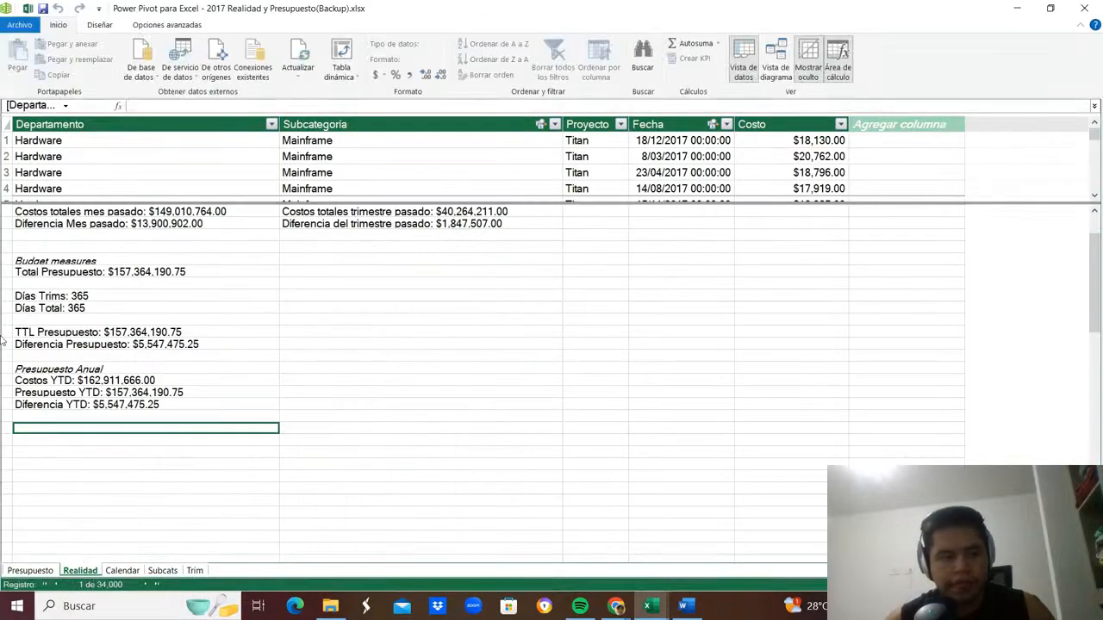
text(Presupuesto T)
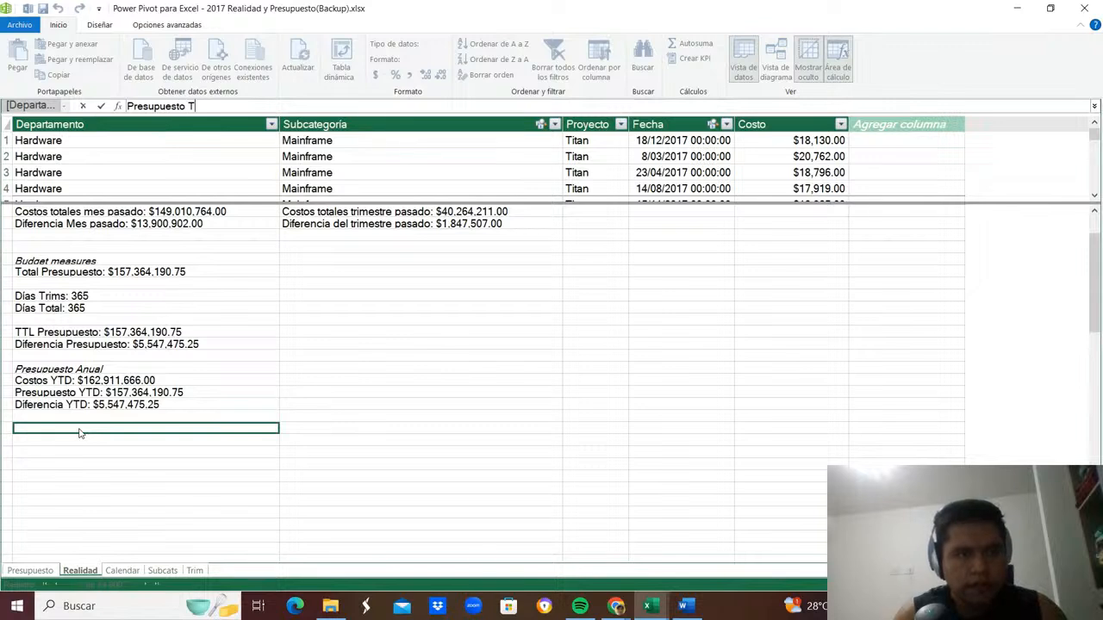
key(BackSpace)
key(BackSpace)
key(BackSpace)
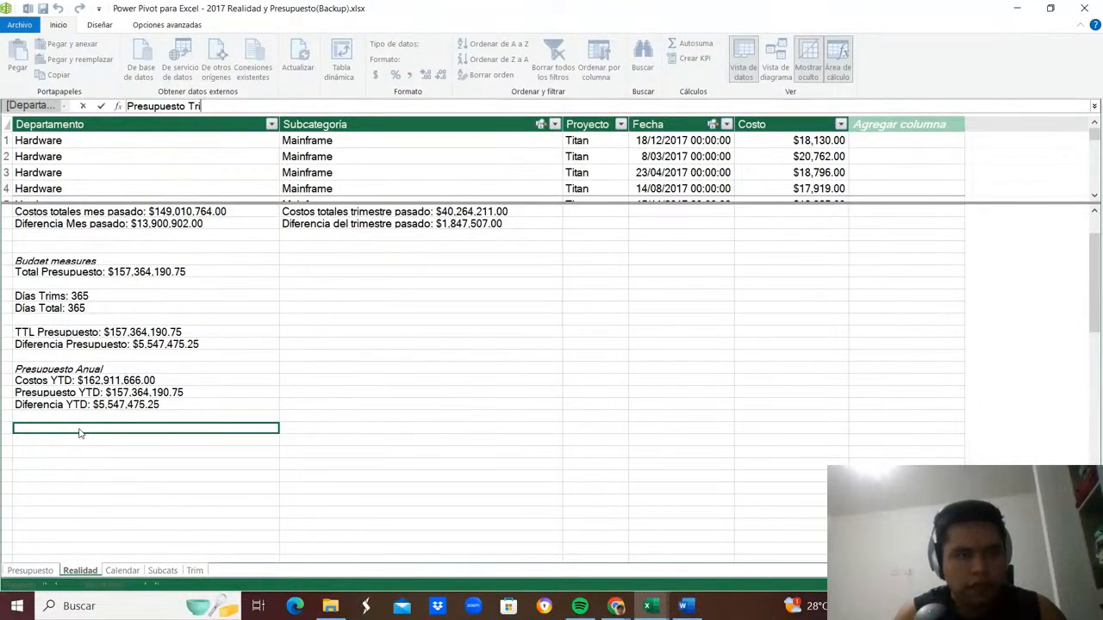
text(mestral)
key(Return)
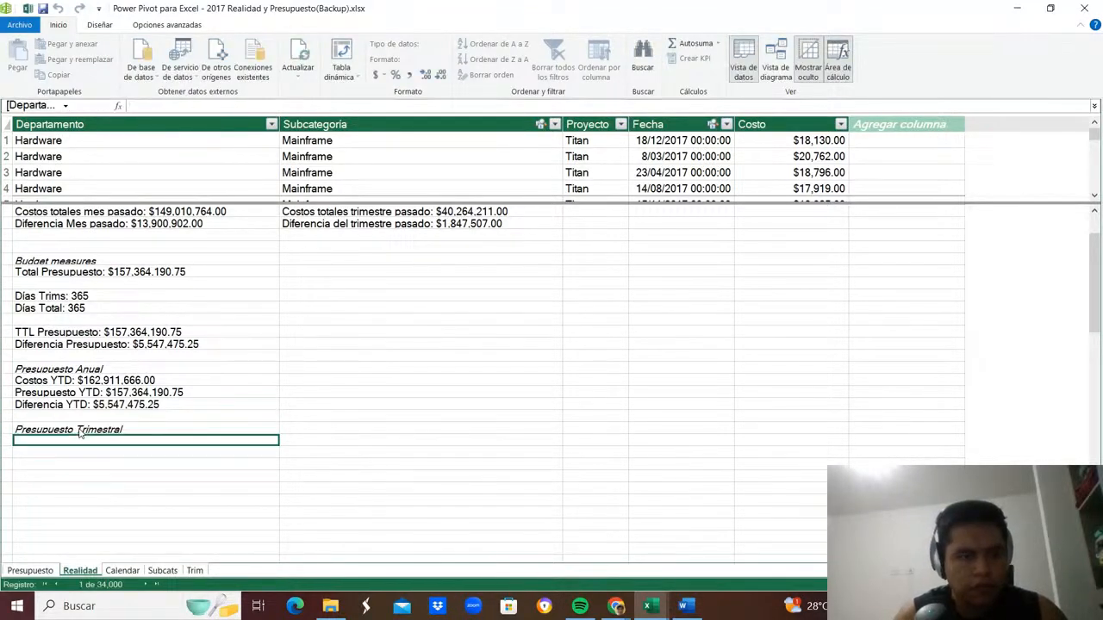
Create the measure Presupuesto QTD:=TOTALQTD([TTL Presupuesto],'Calendar'[Date]) under the Presupuesto Trimestral heading and format it as $ Inglés (Estados Unidos) currency.
text(Bud)
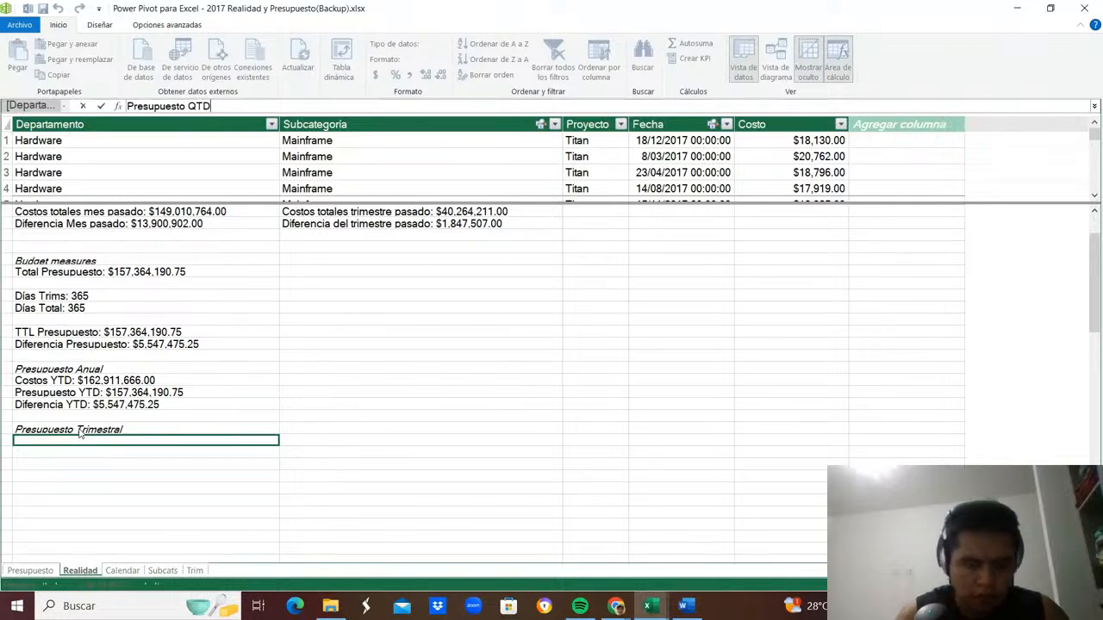
text(=)
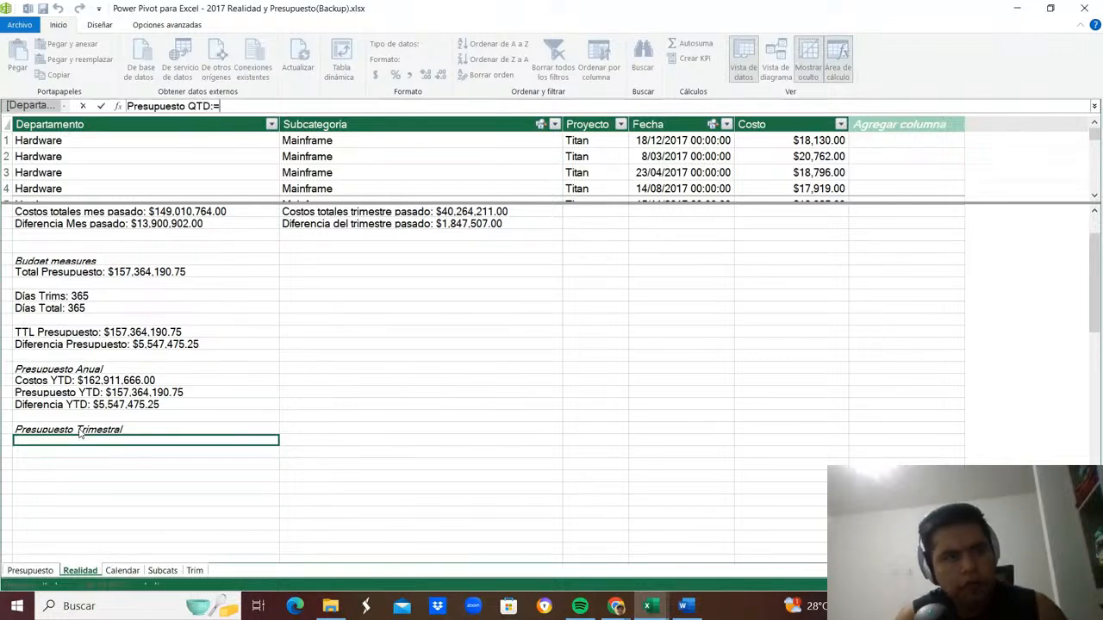
text(TOTAL)
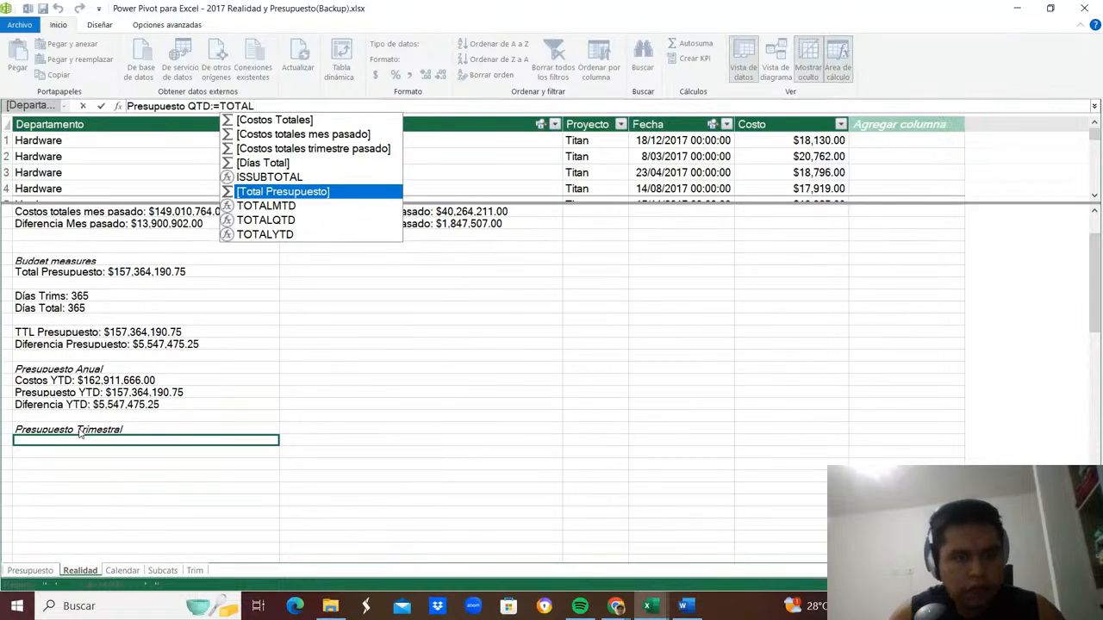
key(Down)
key(Down)
key(Tab)
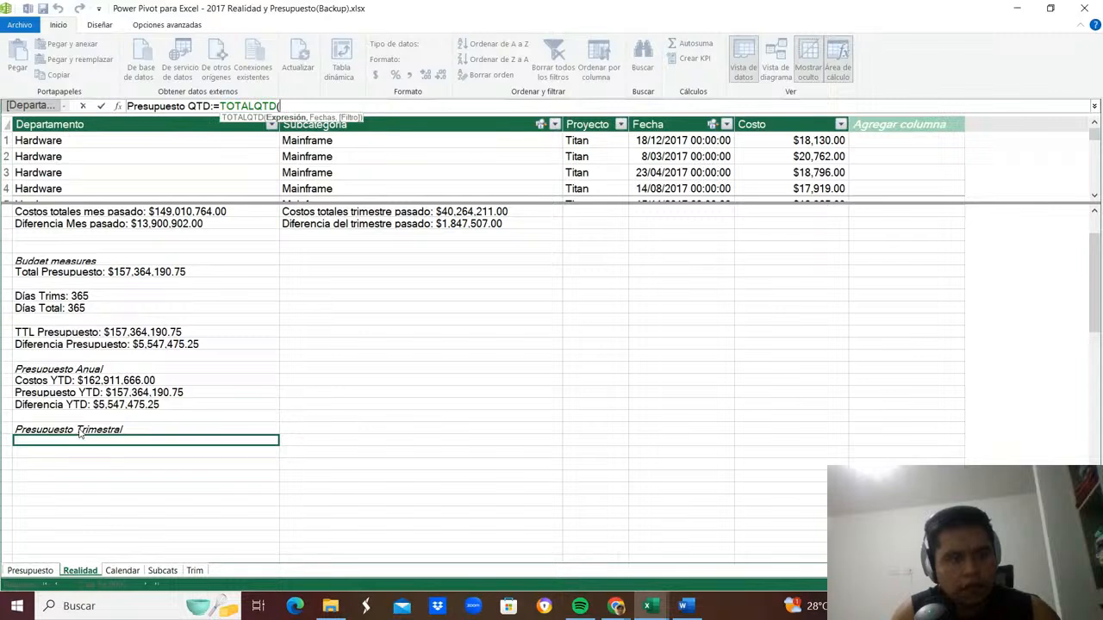
text([TTL)
key(Tab)
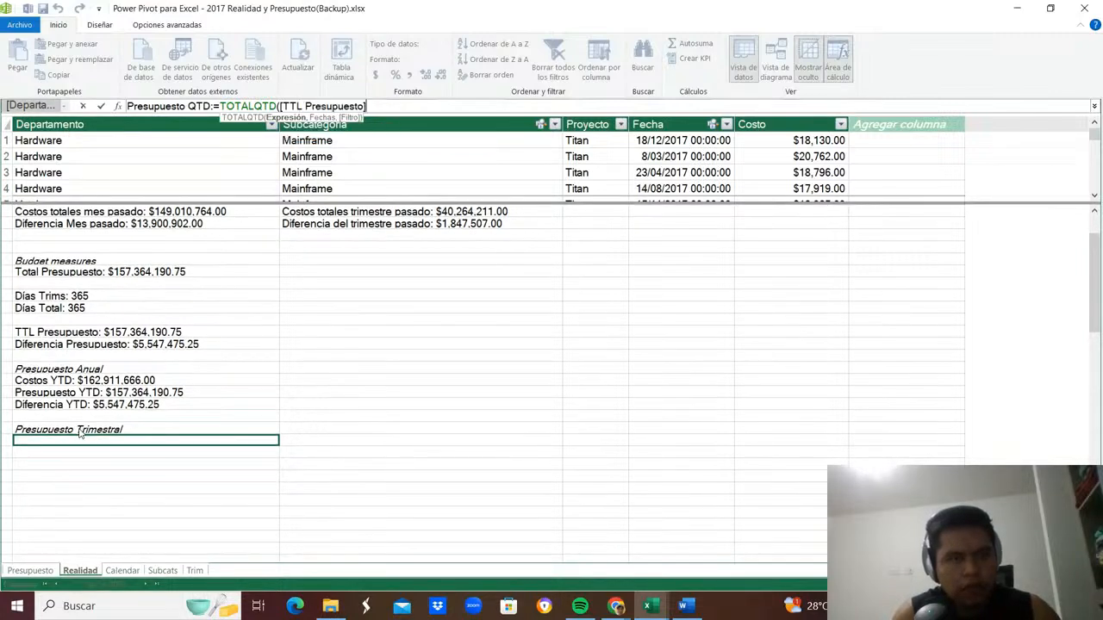
text(,)
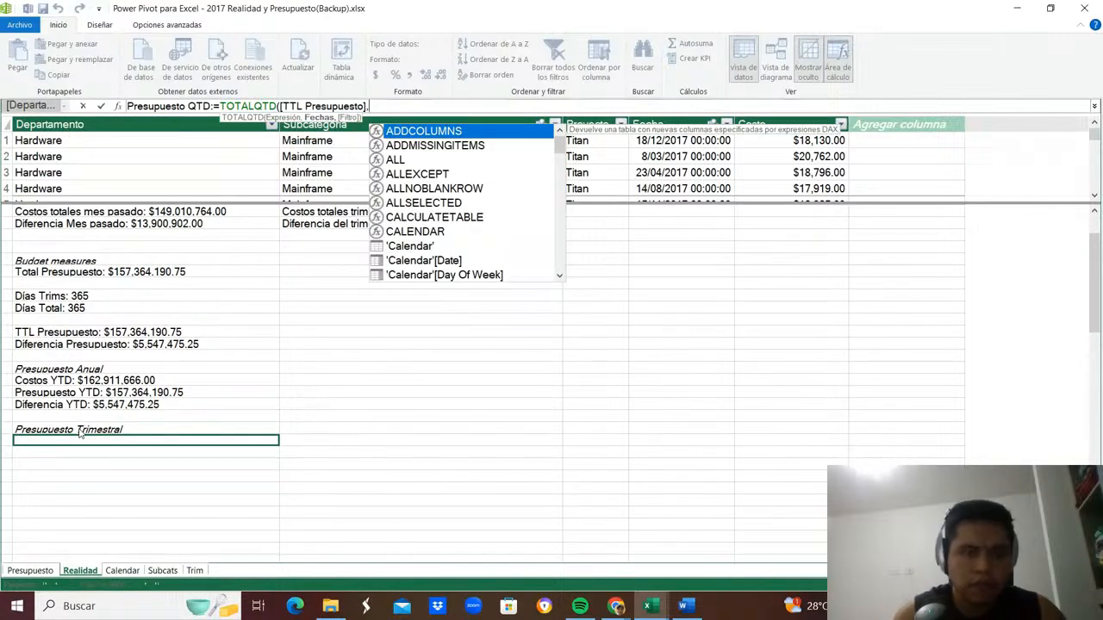
text(DA)
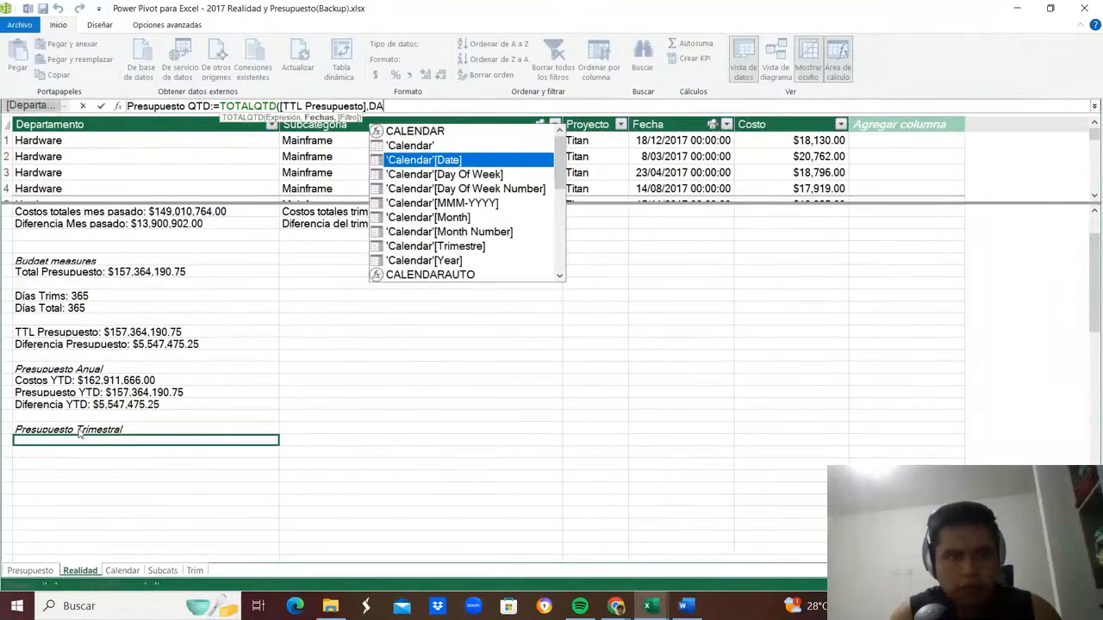
key(BackSpace)
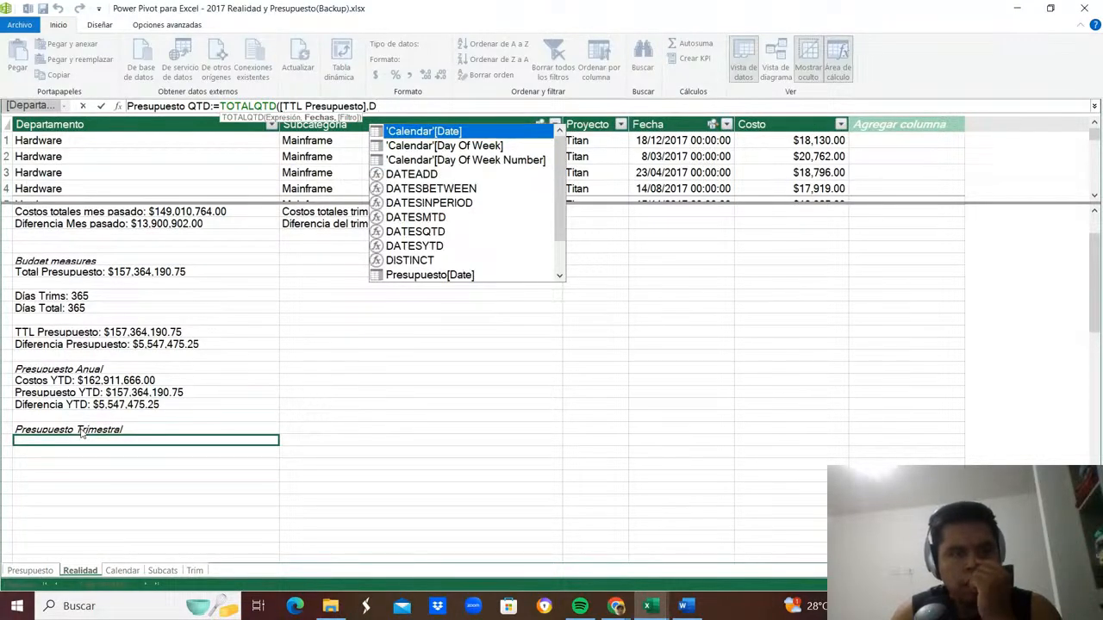
key(BackSpace)
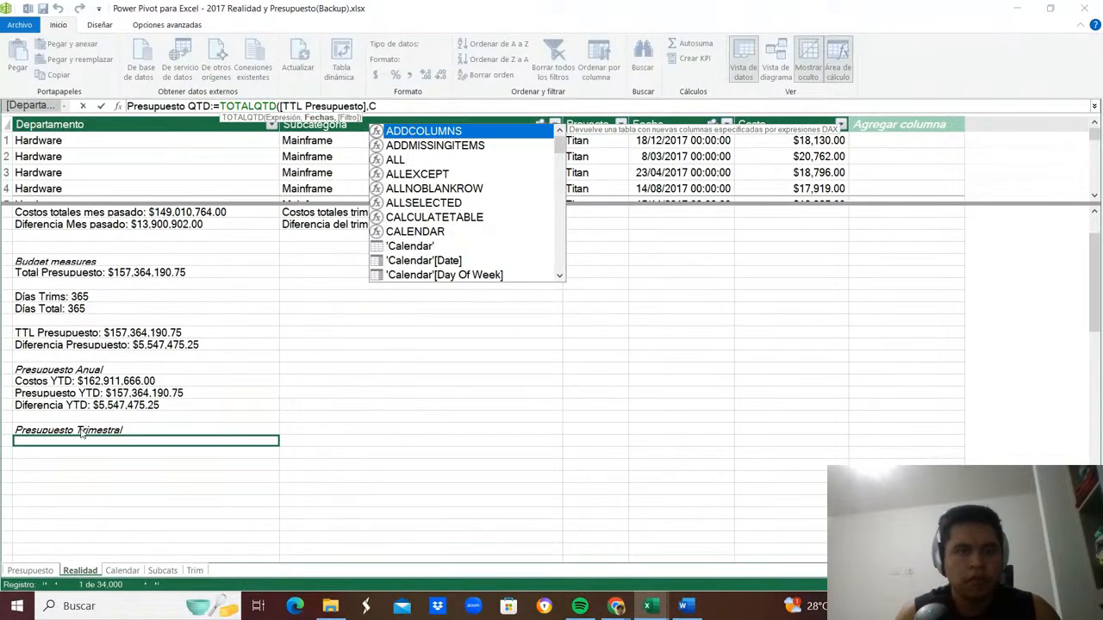
text(CALEN)
key(Down)
key(Down)
key(Tab)
text())
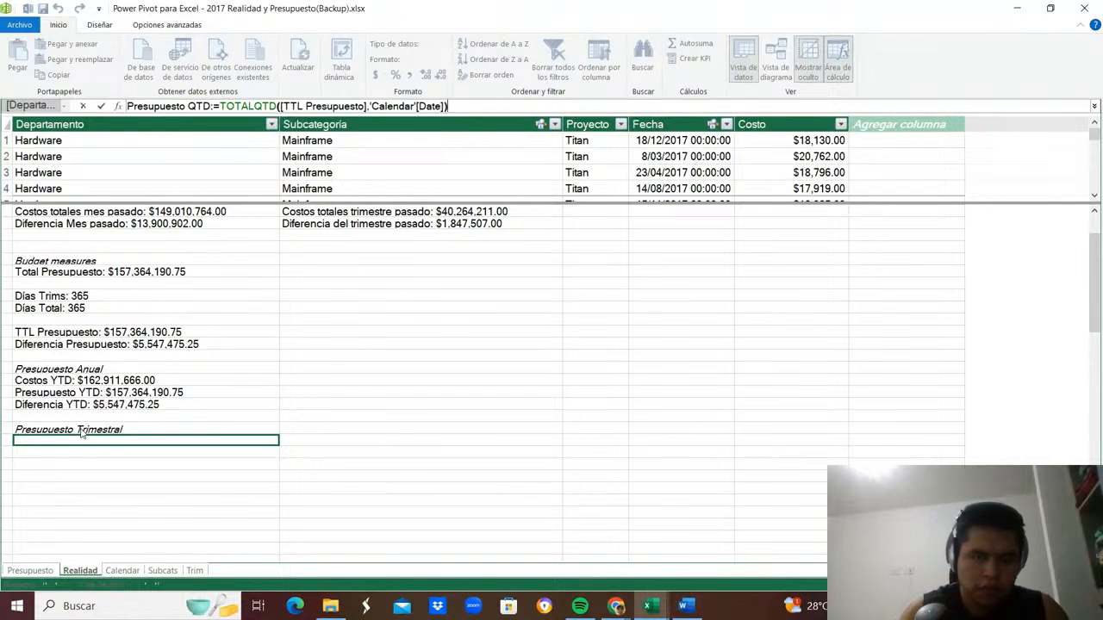
key(Return)
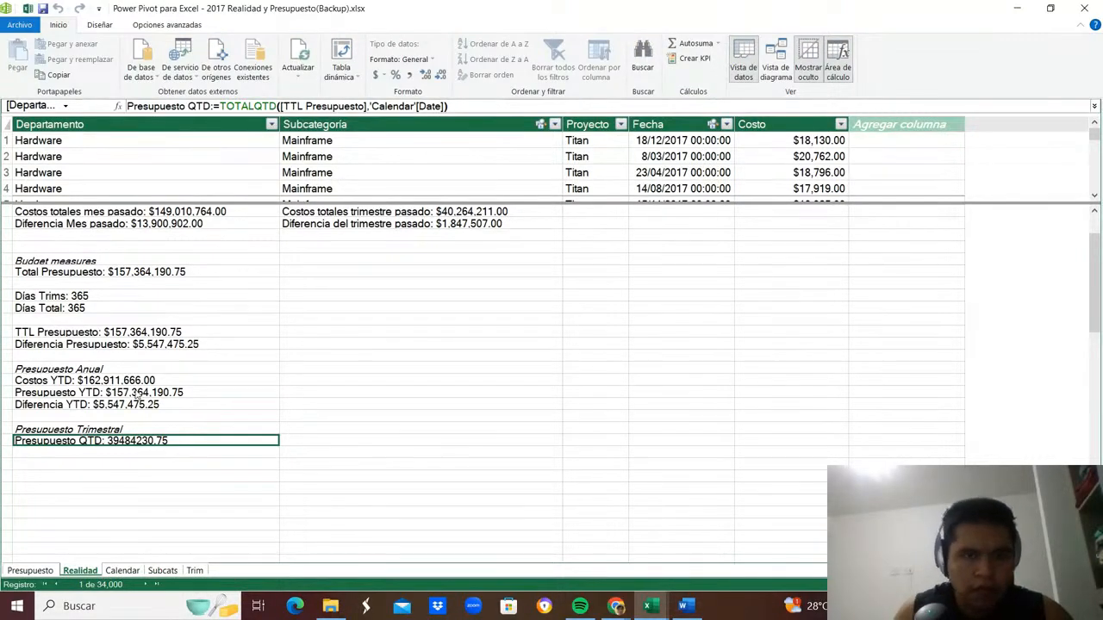
click(380, 75)
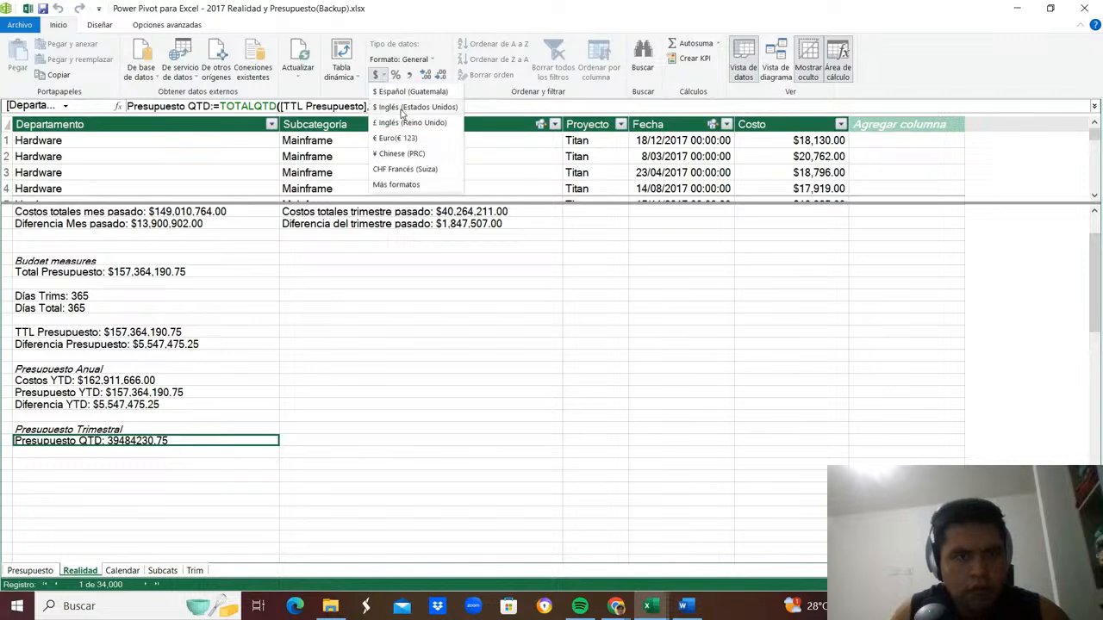
click(399, 109)
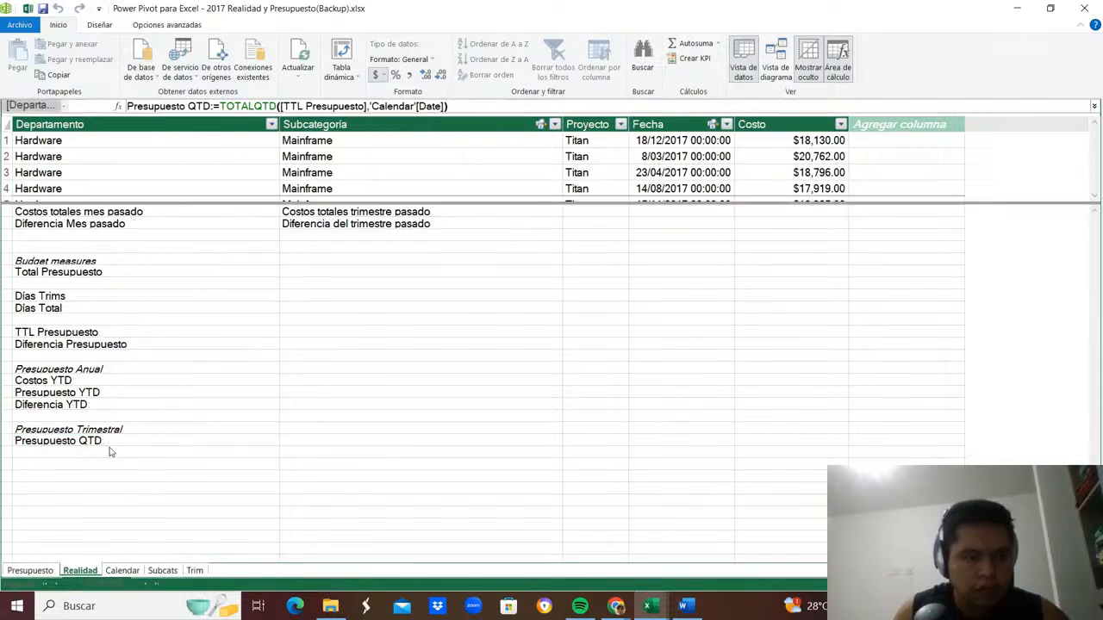
Add the measure Diferencias QTD:=[Costos totales trimestre pasado]-[Presupuesto QTD] below Presupuesto QTD and format it as $ Inglés (Estados Unidos) currency.
click(109, 453)
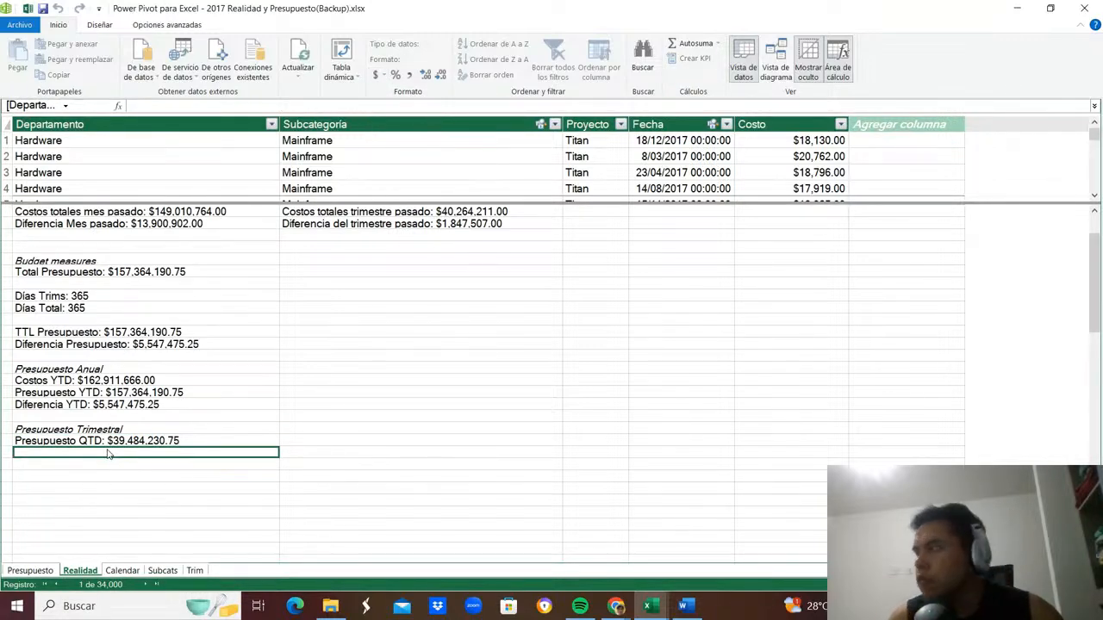
text(di)
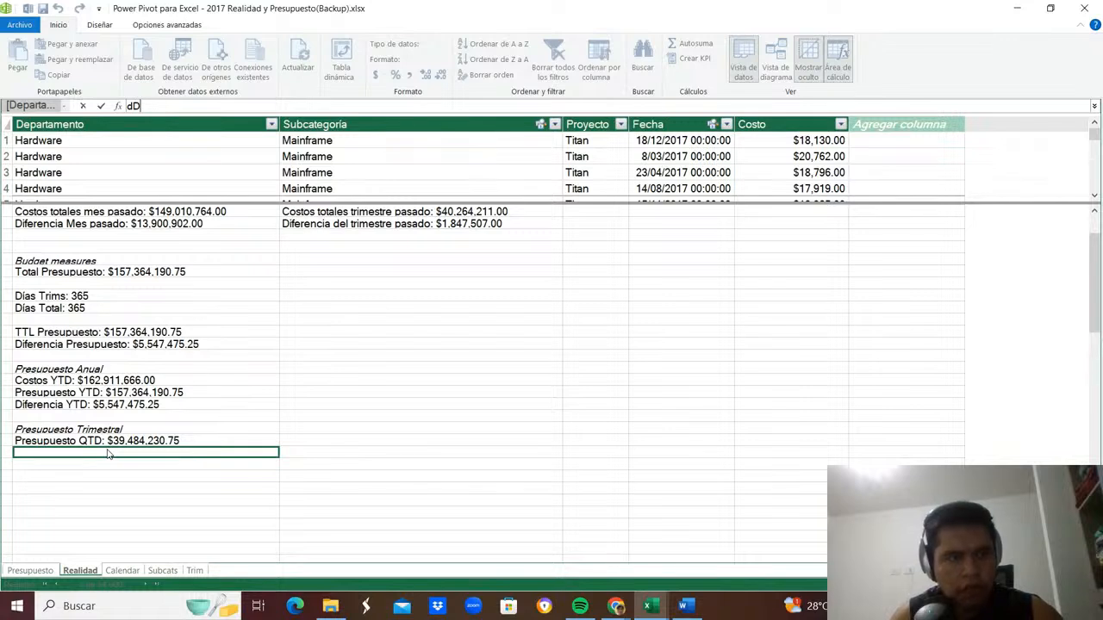
text(ferencias)
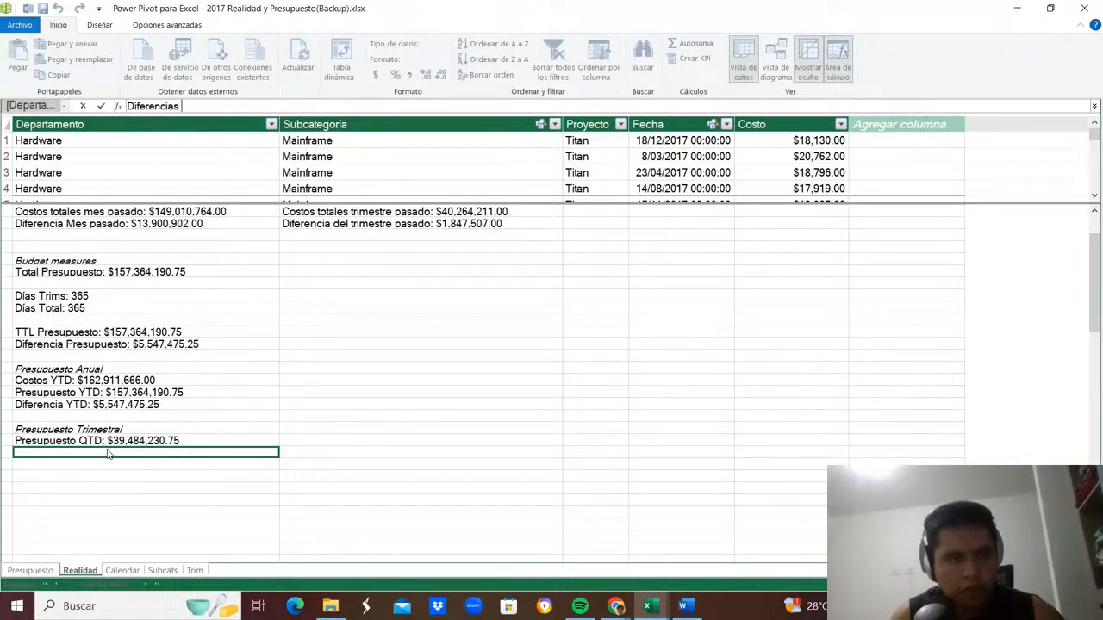
text( QTD:=)
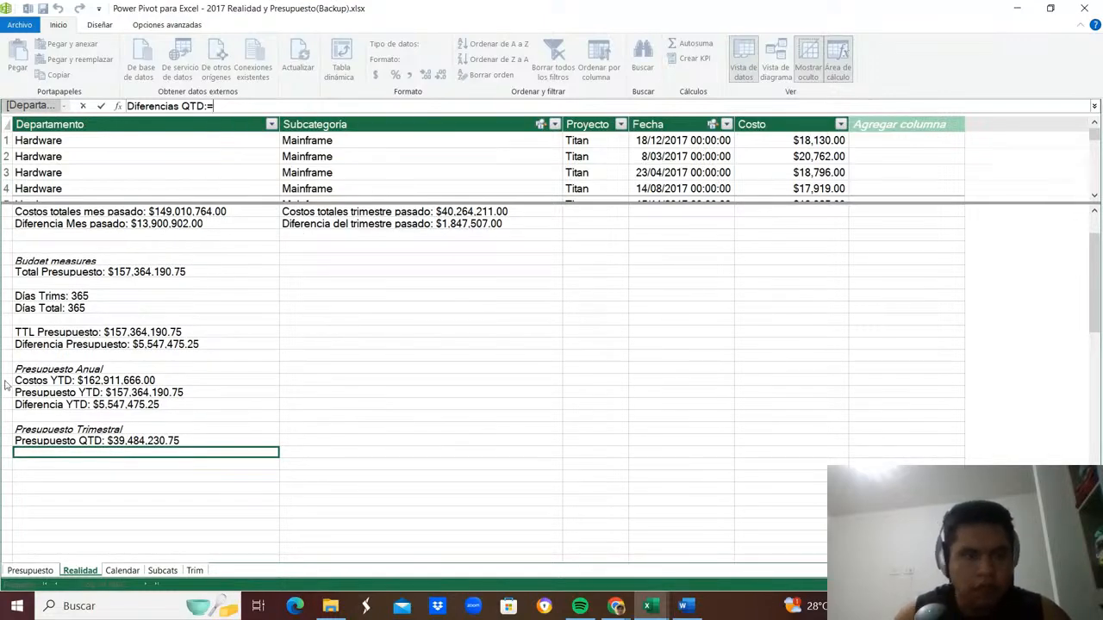
text(COSTO)
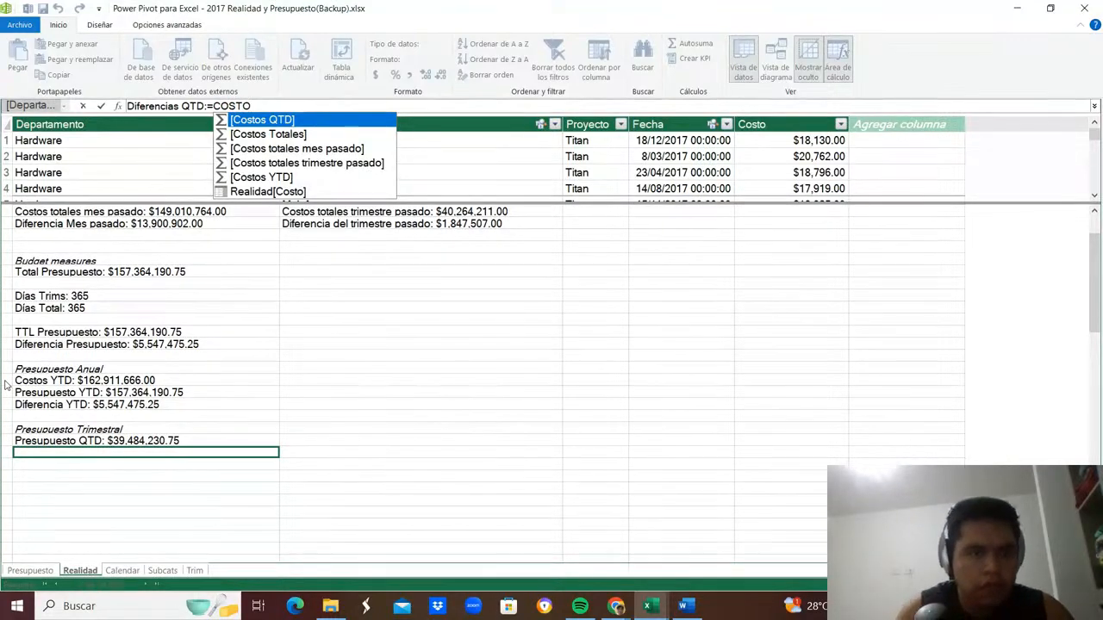
key(Down)
key(Down)
key(Down)
key(Tab)
text(-)
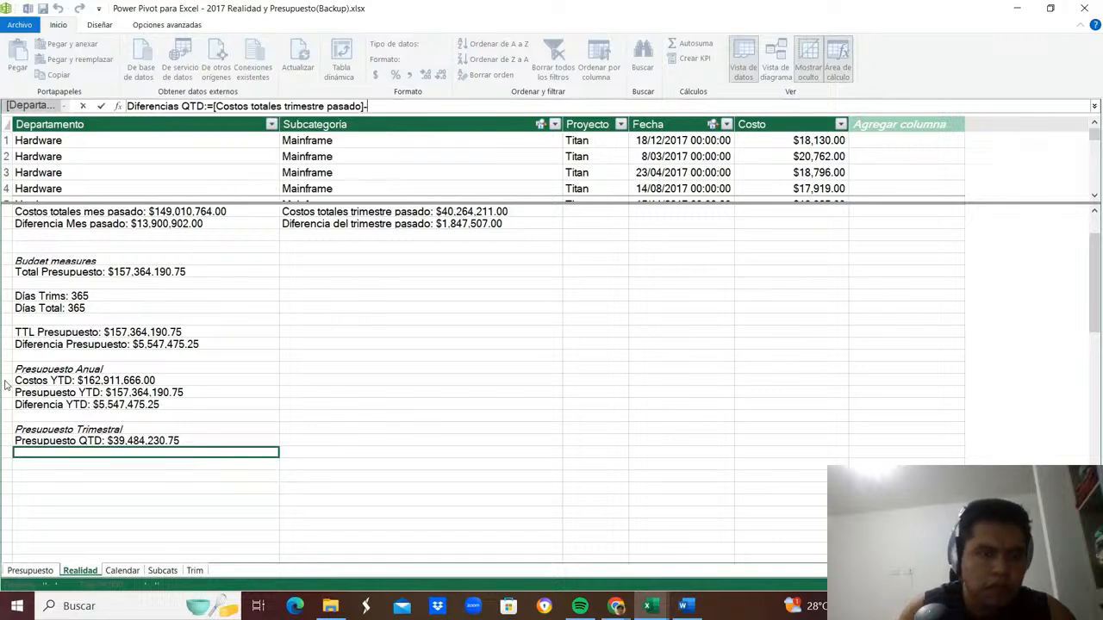
text(PRESUPUES)
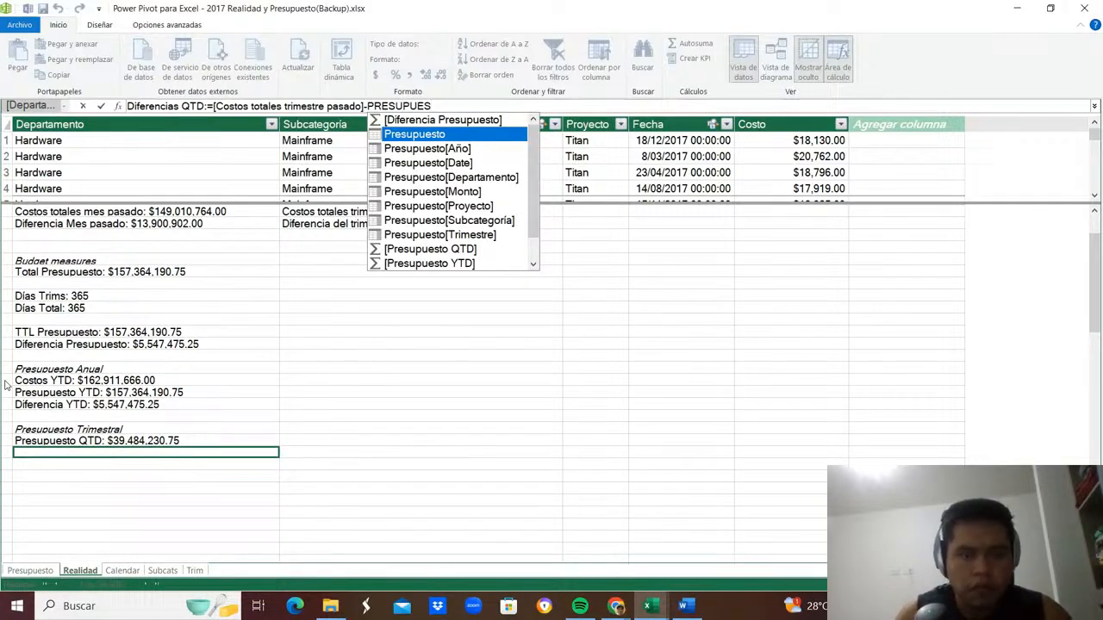
key(Down)
key(Down)
key(Down)
key(Down)
key(Down)
key(Down)
key(Down)
key(Down)
key(Tab)
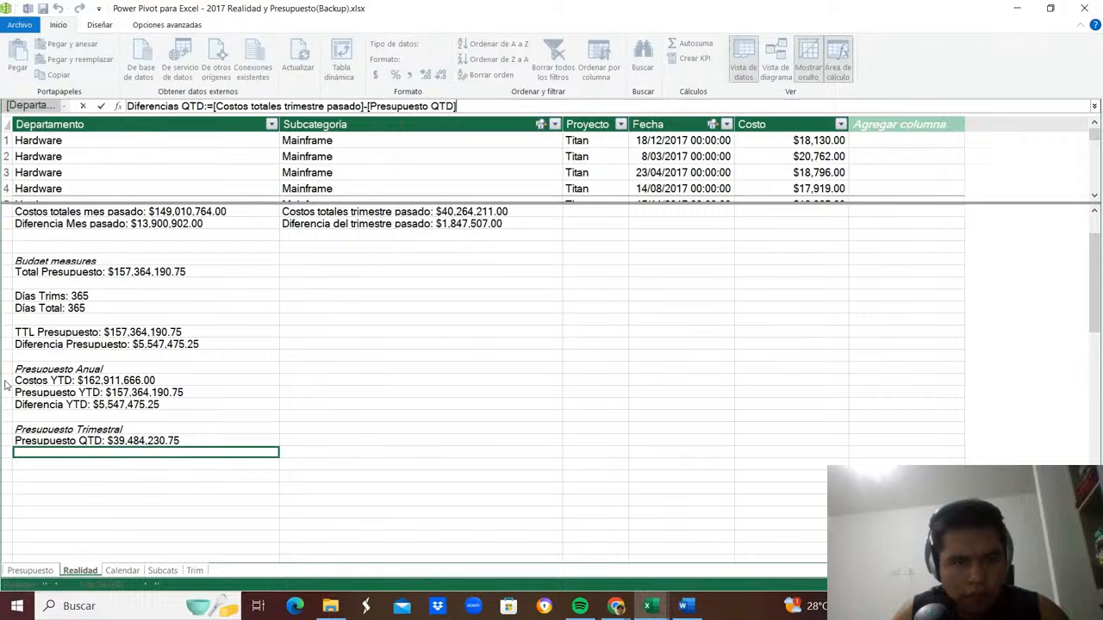
key(Return)
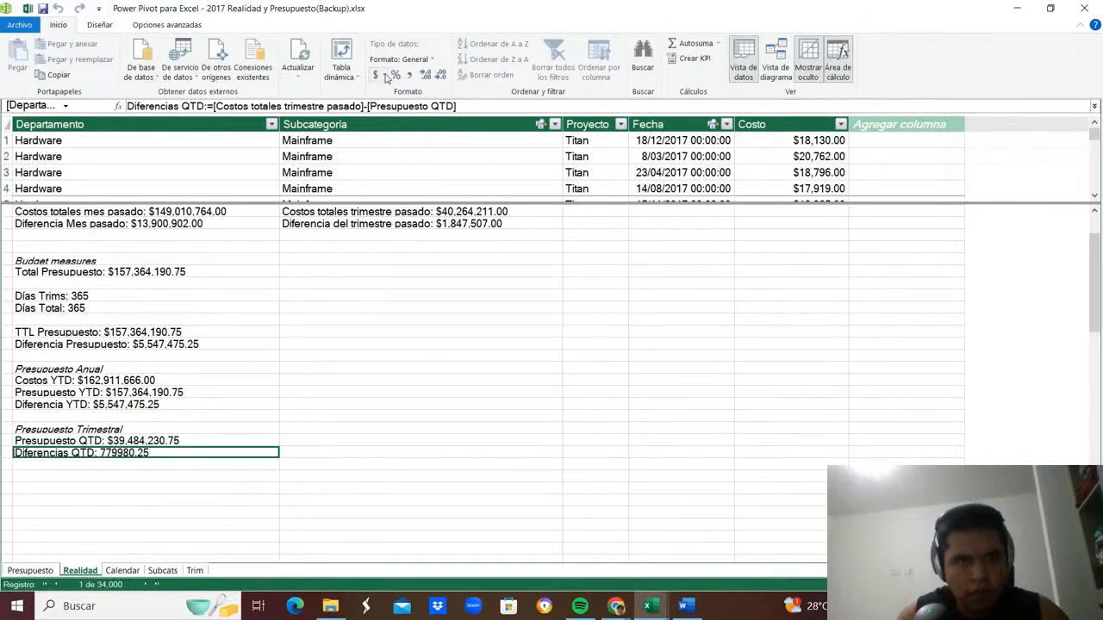
click(386, 76)
click(388, 109)
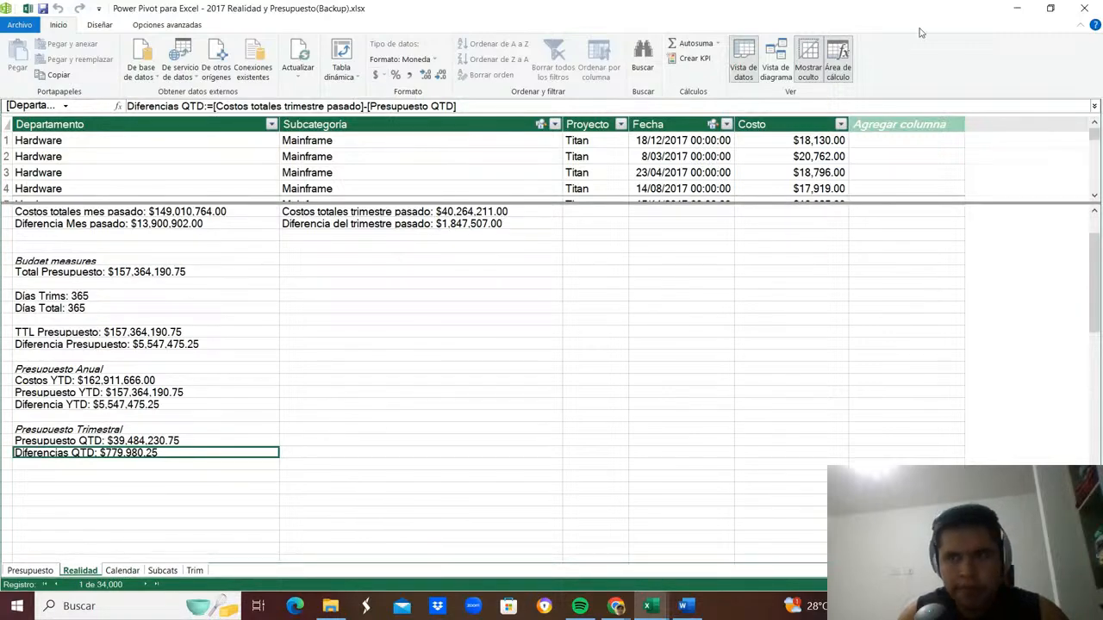
Return to the workbook and copy the Costos reales vs Budget Anual title and pivot tables on the Análisis sheet to N2.
click(1083, 9)
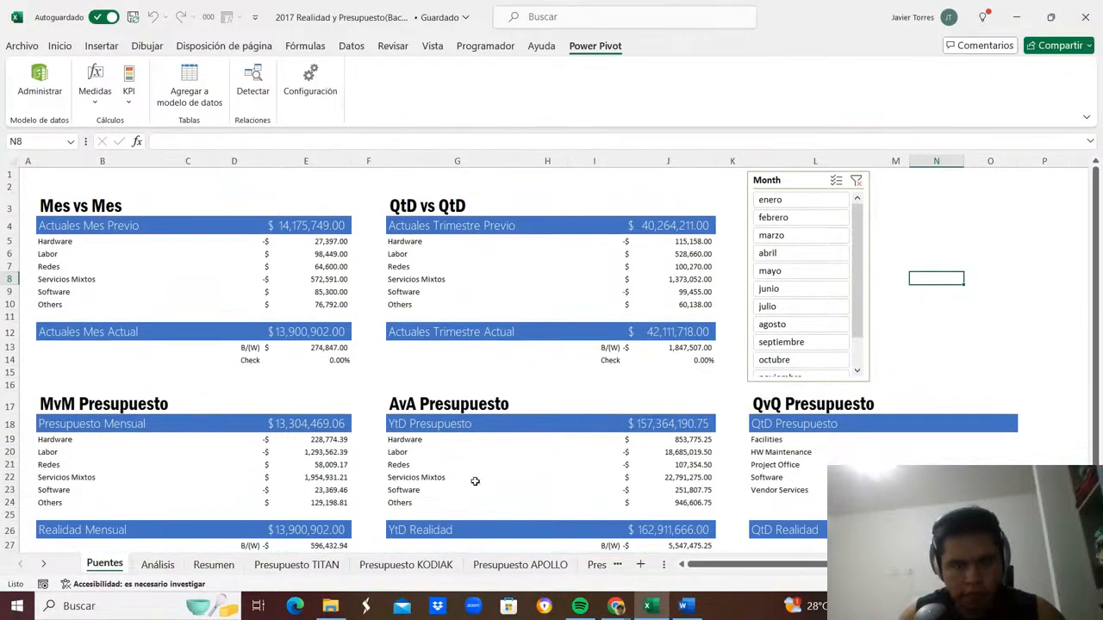
click(158, 565)
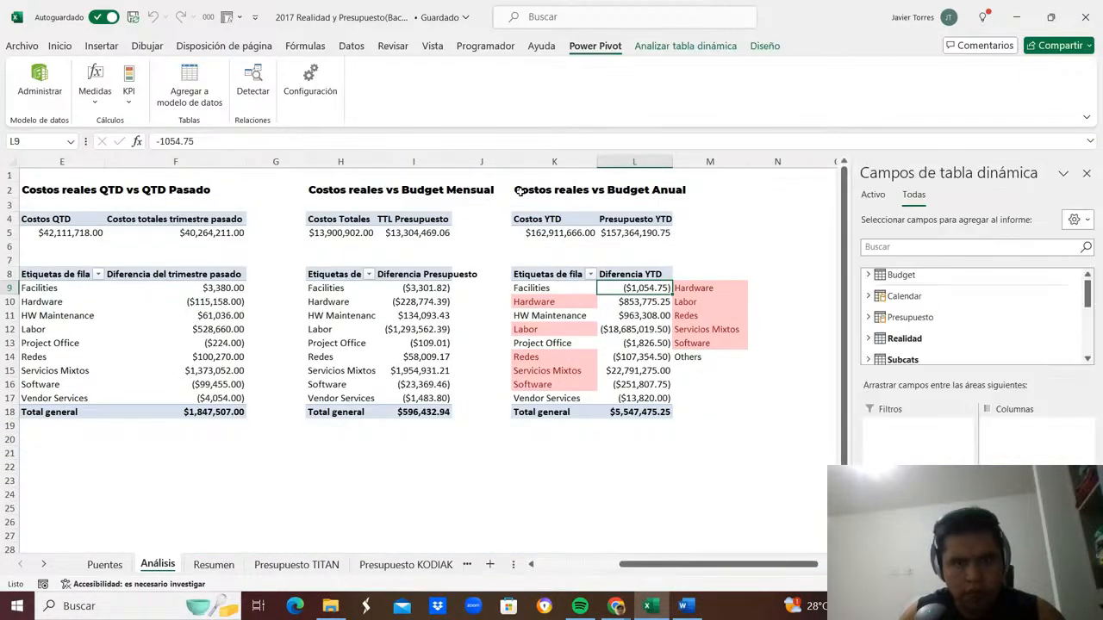
drag(520, 191, 673, 412)
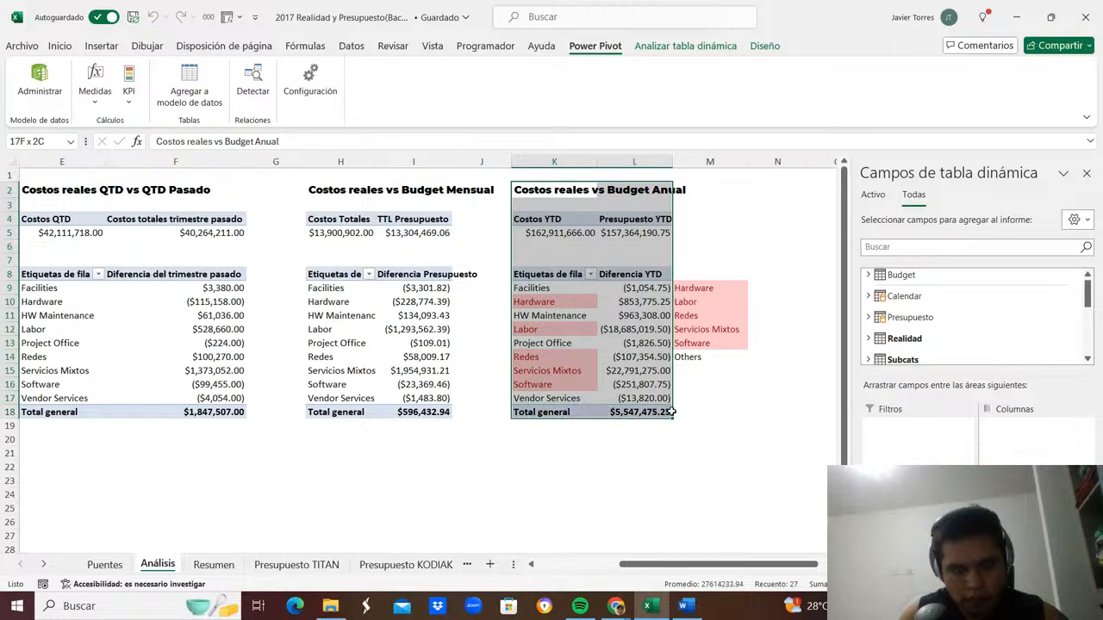
key(ctrl+c)
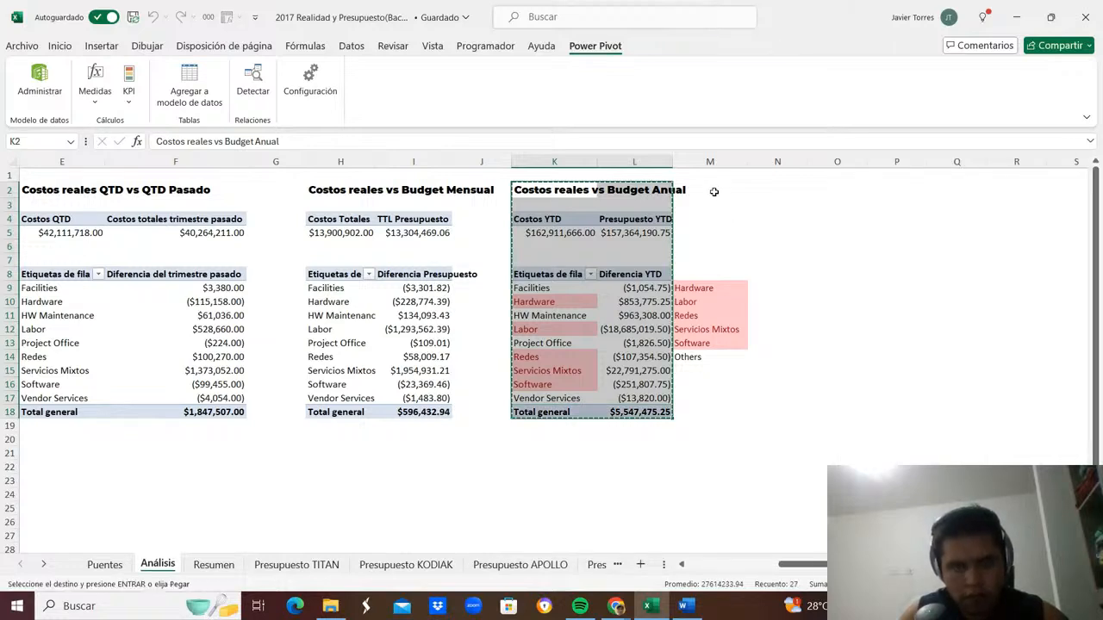
click(715, 189)
click(754, 190)
key(ctrl+v)
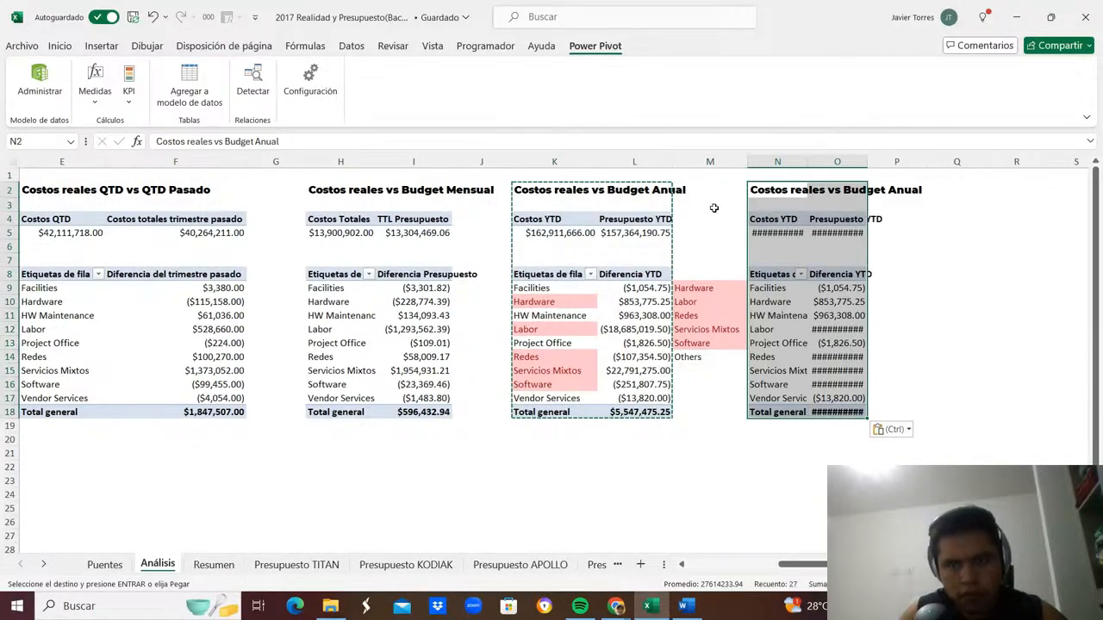
End the copy selection and auto-fit column N to the contents of the copied budget tables.
click(712, 205)
key(ctrl+space)
key(Escape)
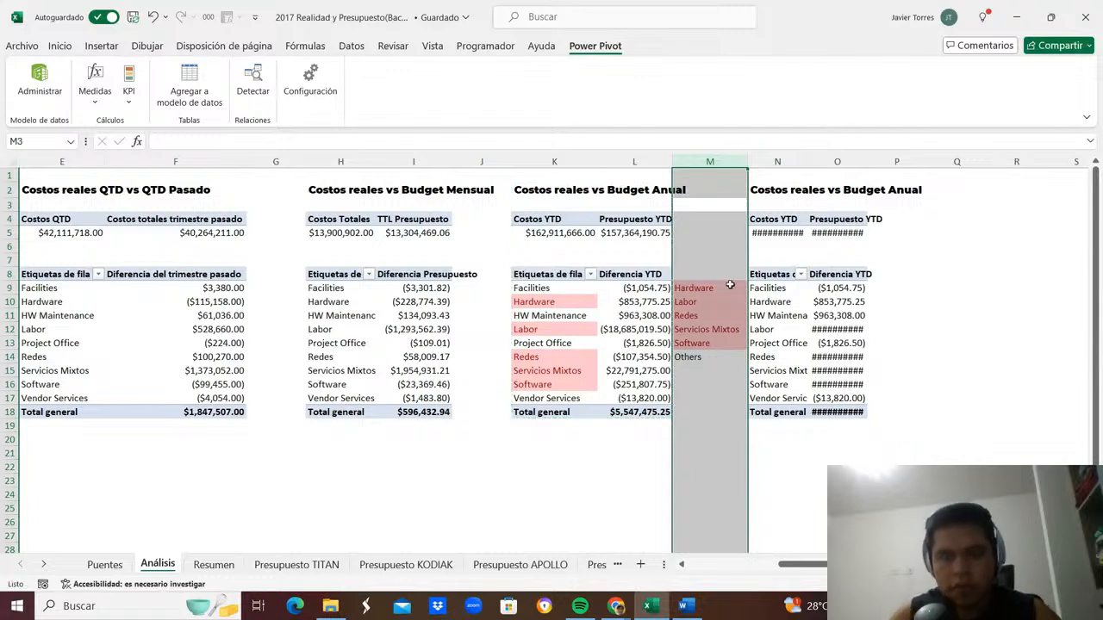
key(Up)
key(Up)
key(Down)
key(Down)
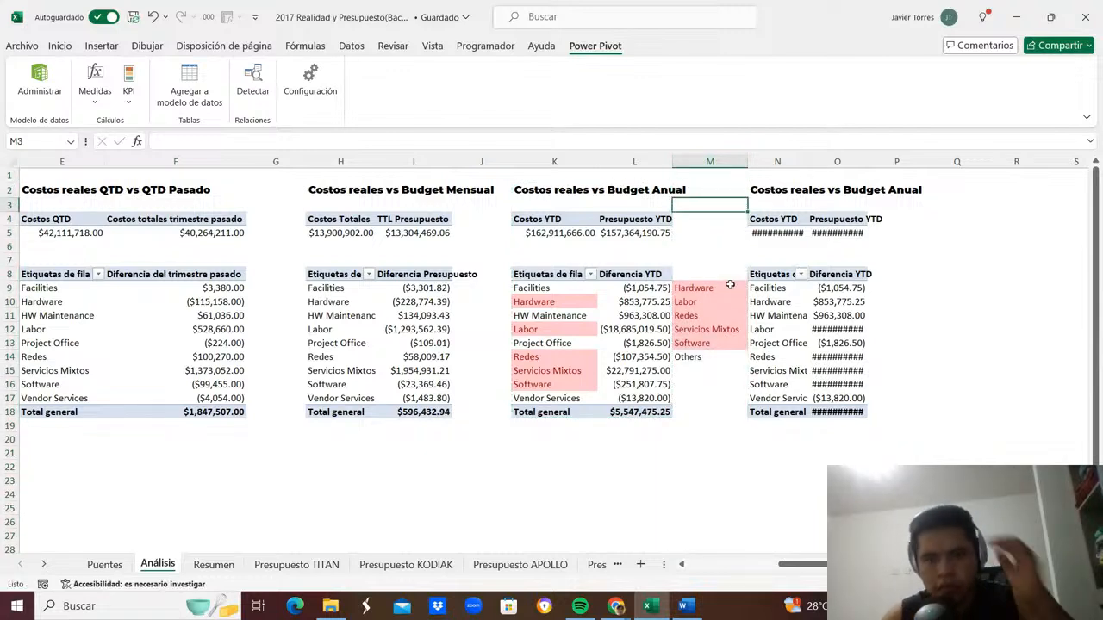
double_click(808, 161)
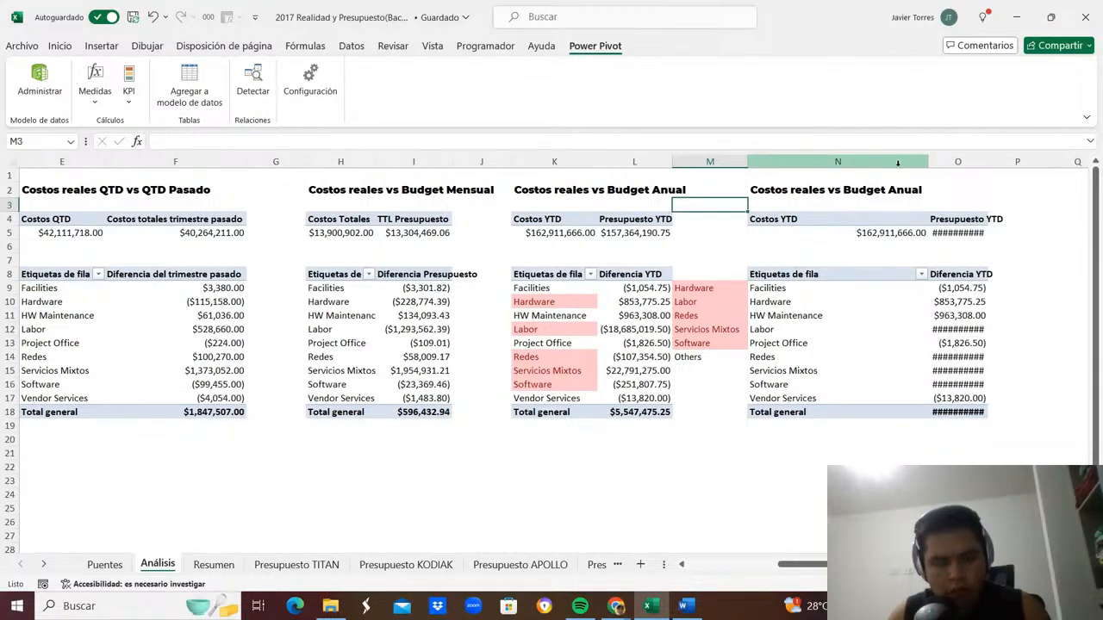
Narrow column N and remove Costos YTD from the values of the copied pivot table at N4.
key(ctrl+z)
drag(806, 164, 939, 162)
click(881, 231)
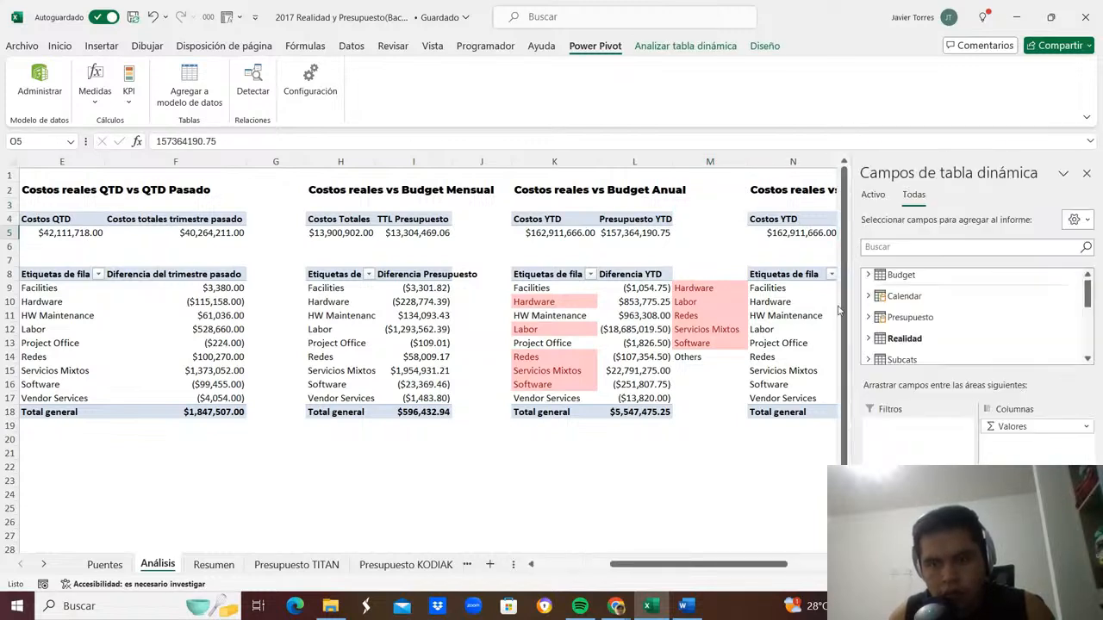
click(868, 339)
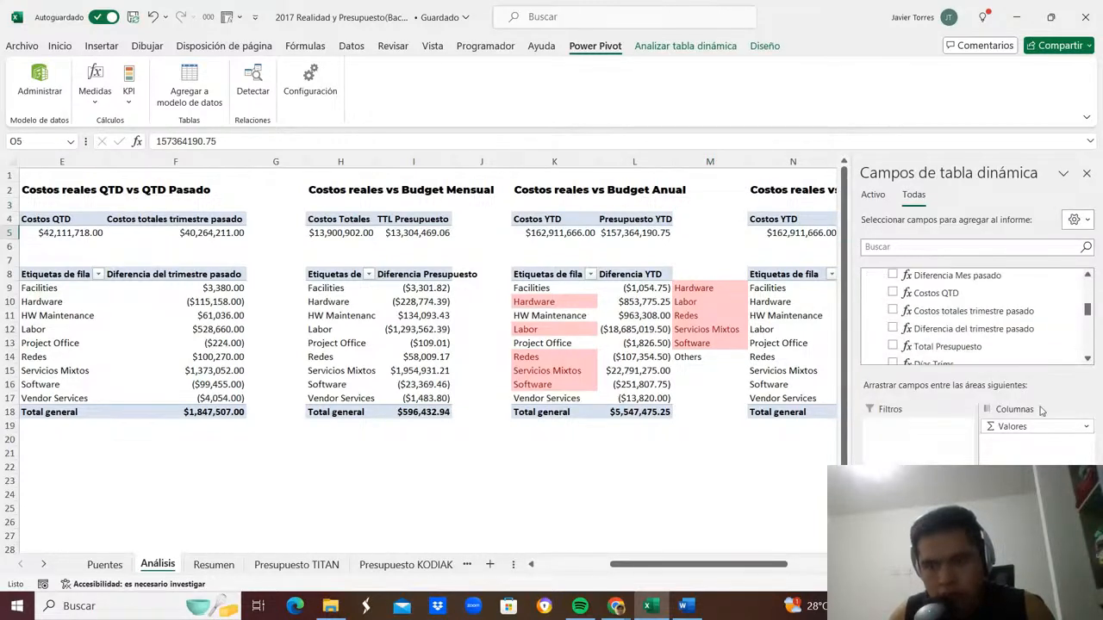
drag(849, 507, 825, 507)
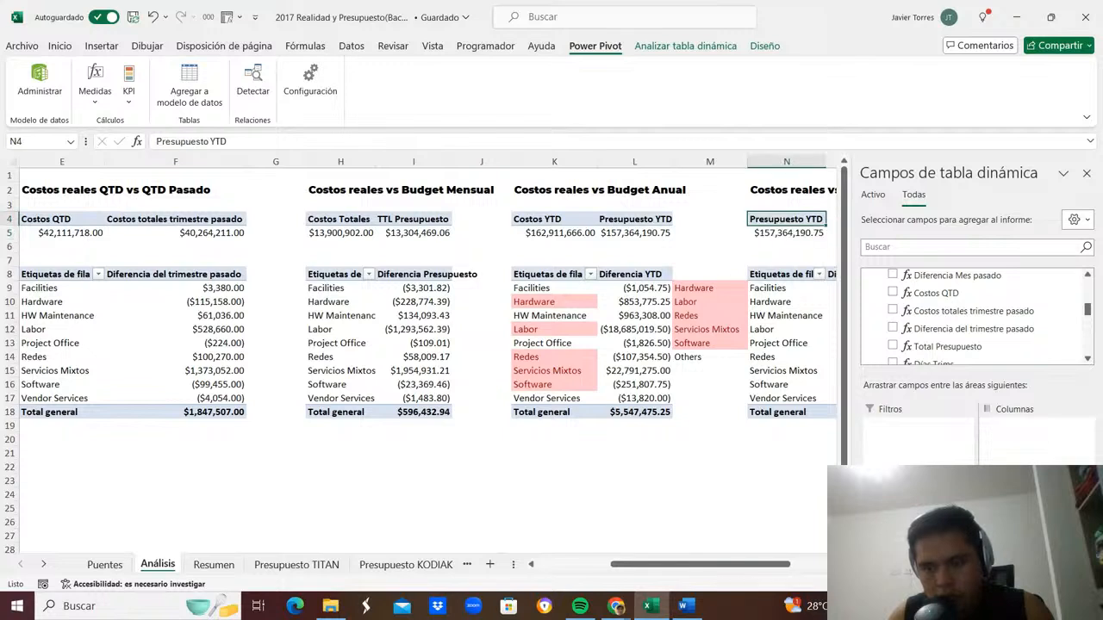
Replace Presupuesto YTD with the Costos QTD measure in the values of the pivot table at N4.
click(1088, 359)
click(1088, 359)
click(1088, 359)
click(1088, 359)
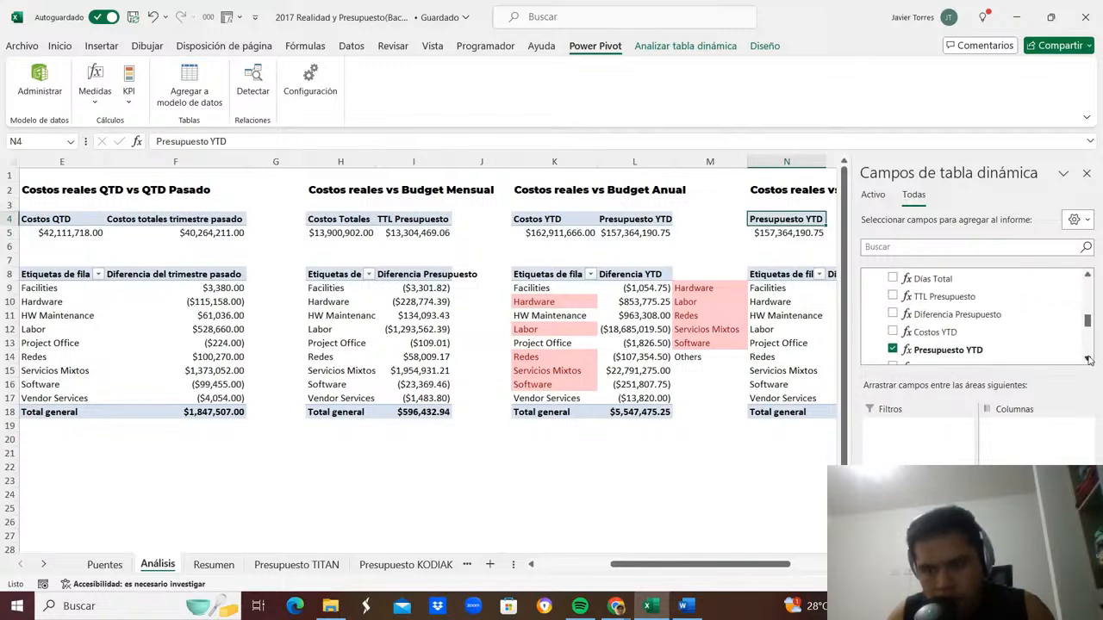
click(1088, 359)
click(1088, 359)
click(1088, 359)
click(1088, 359)
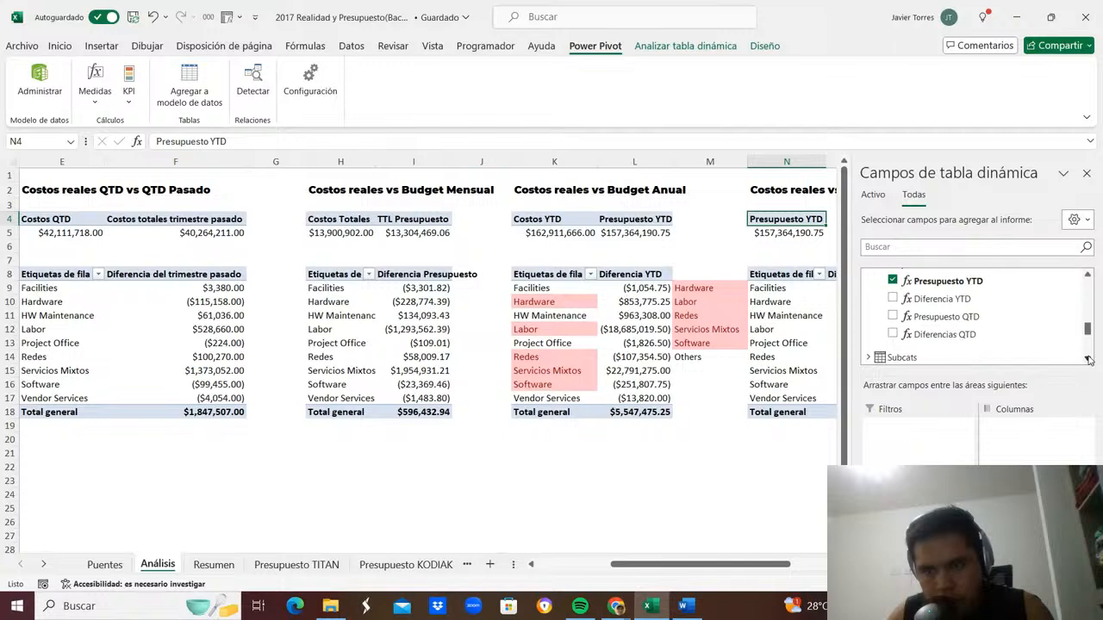
click(951, 318)
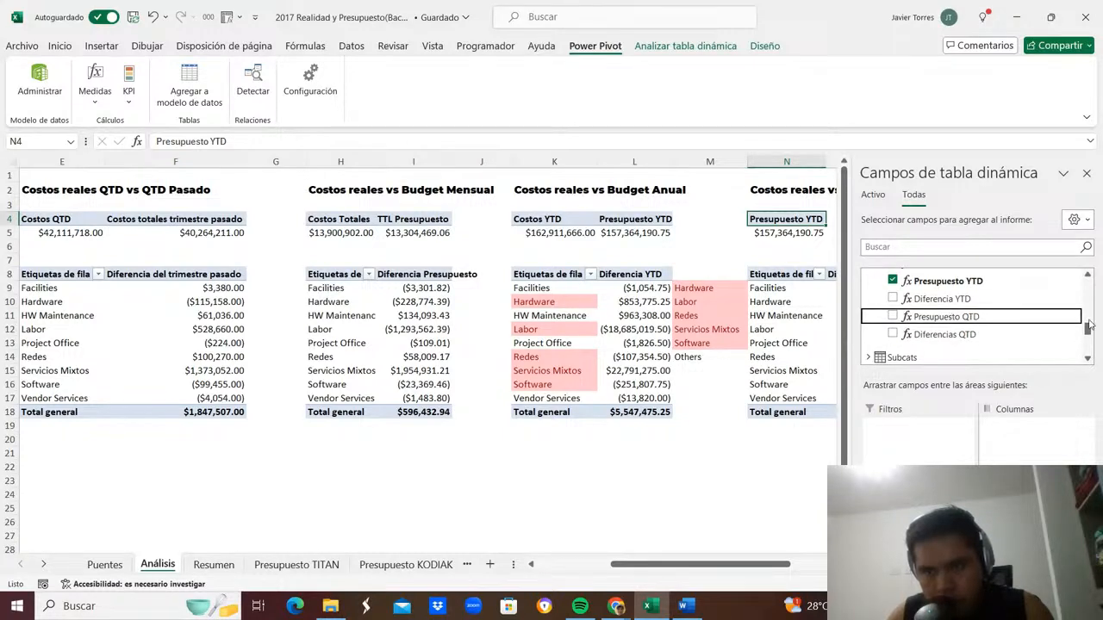
click(1087, 276)
click(1087, 277)
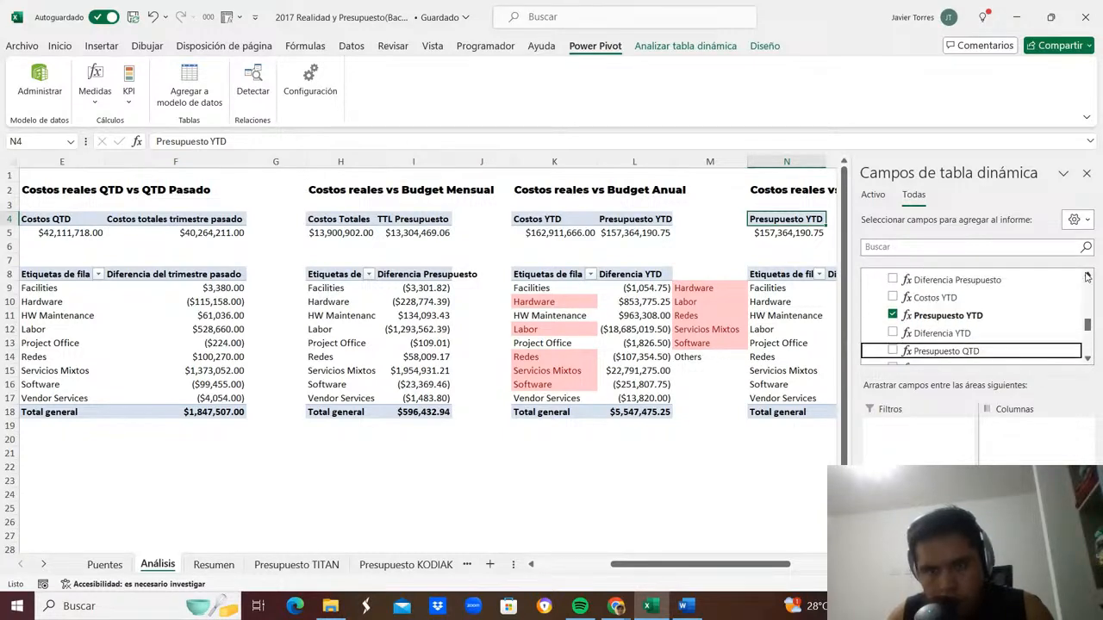
click(1087, 277)
click(1087, 277)
click(1087, 276)
click(1087, 276)
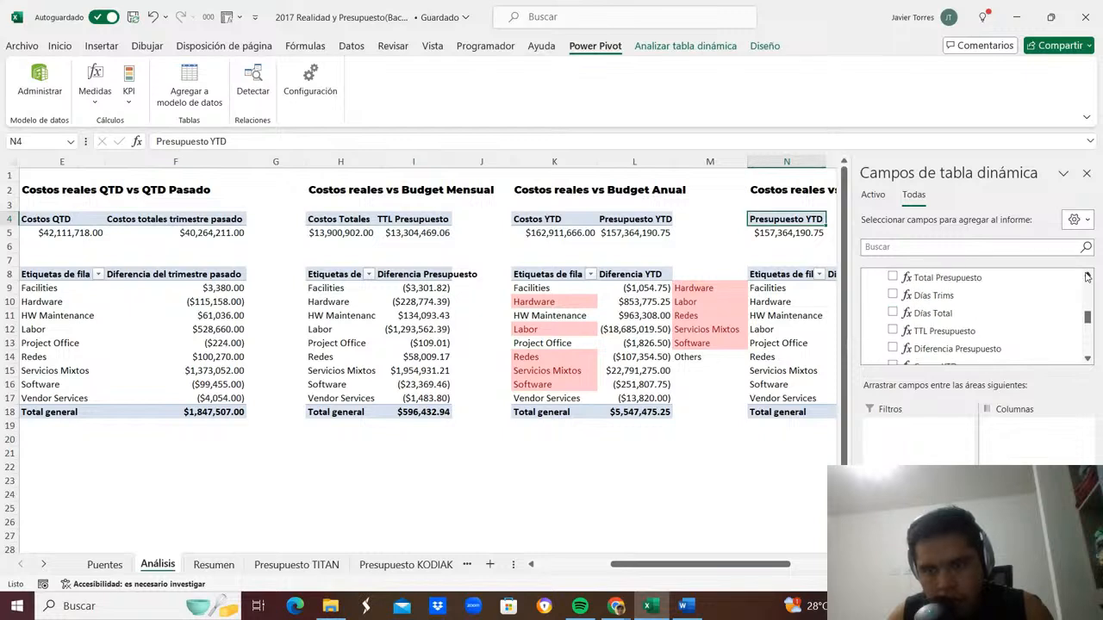
click(1087, 277)
click(1087, 276)
click(1087, 276)
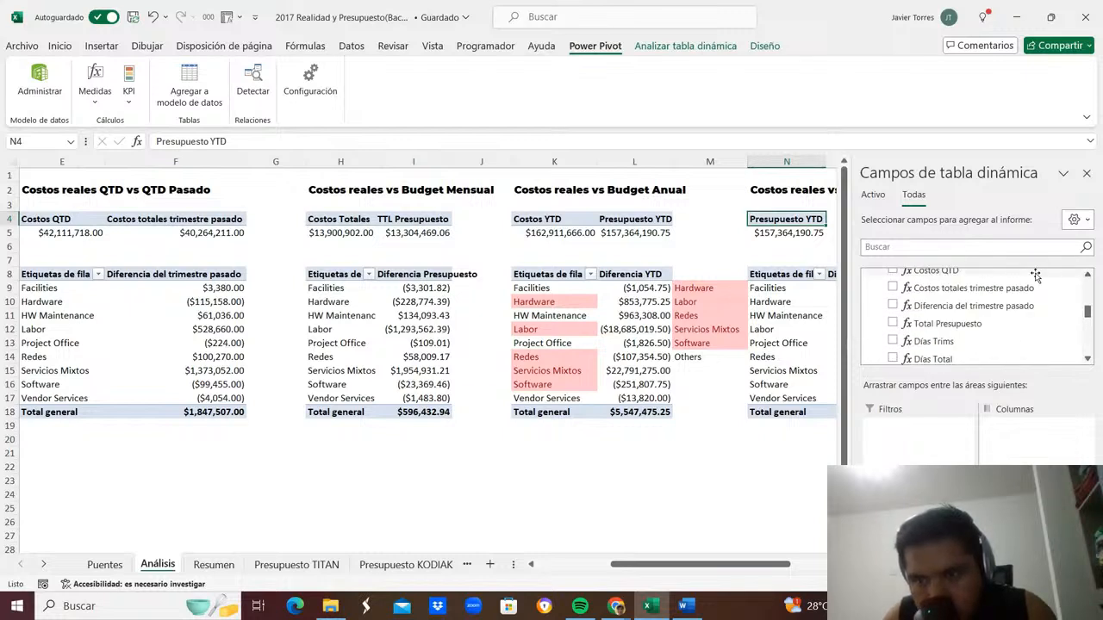
click(1087, 277)
click(941, 282)
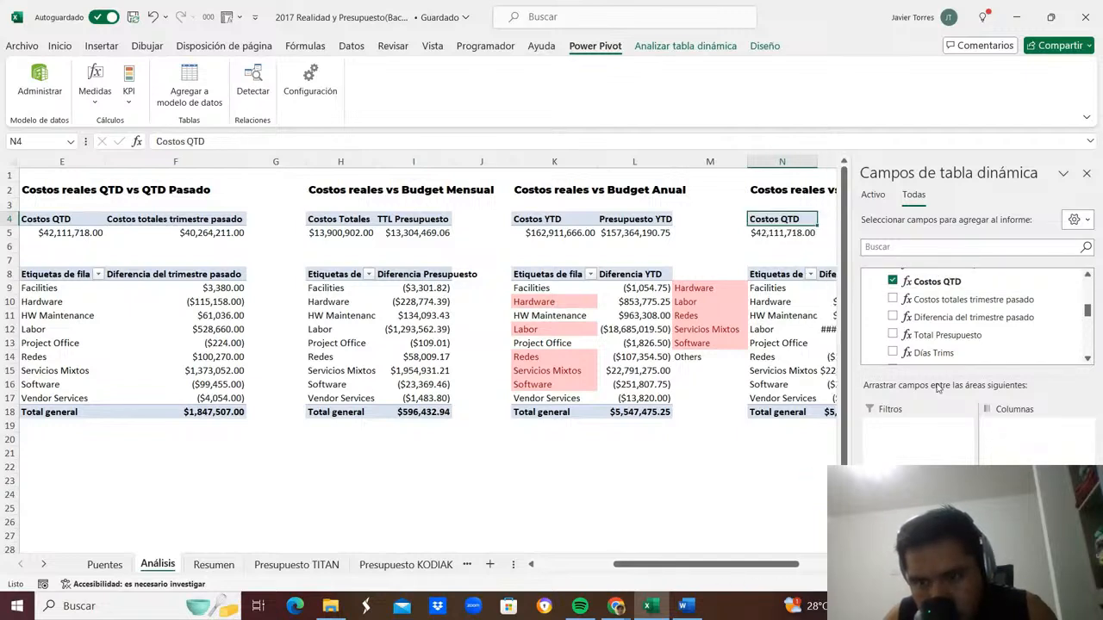
Add the Presupuesto QTD measure to the values of the pivot table at N4, after Costos QTD.
click(1088, 359)
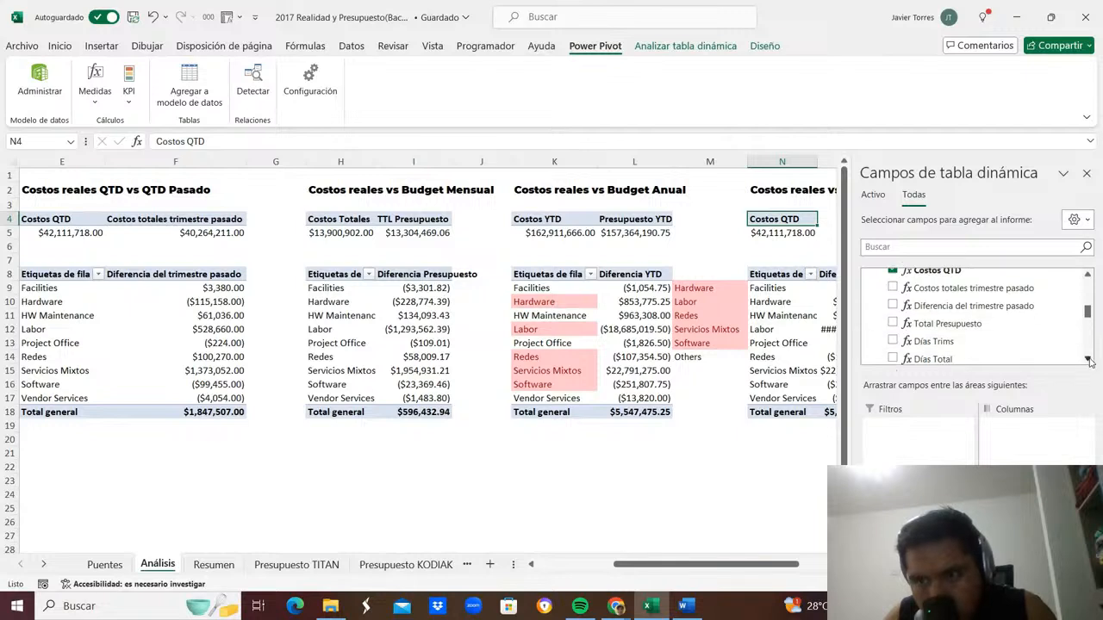
click(1088, 359)
click(1089, 360)
click(1089, 360)
click(1090, 359)
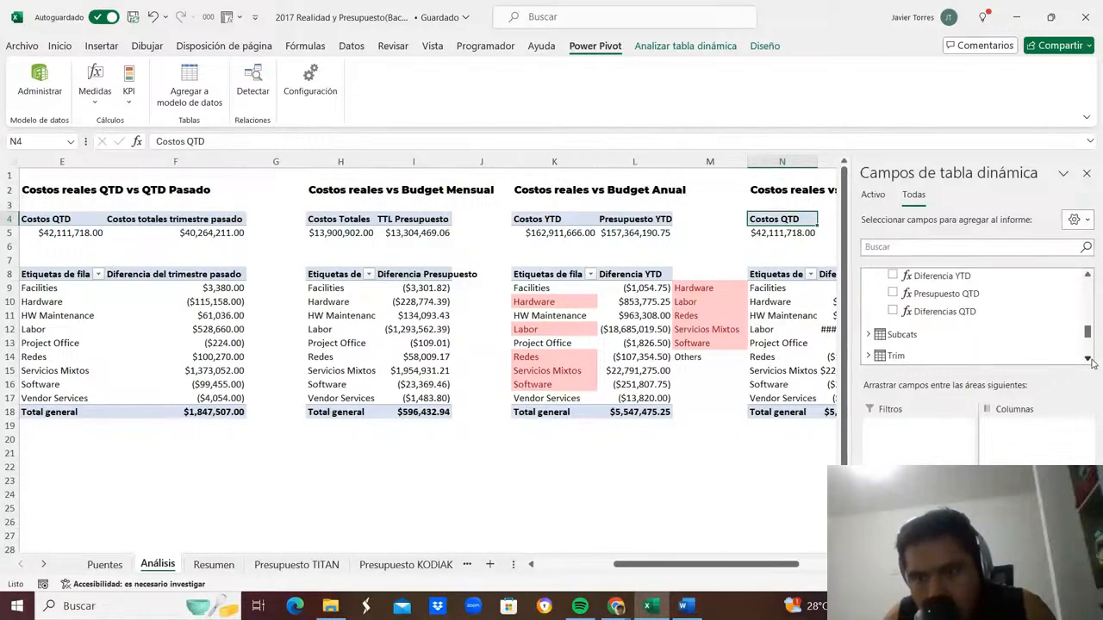
click(1091, 360)
click(1089, 278)
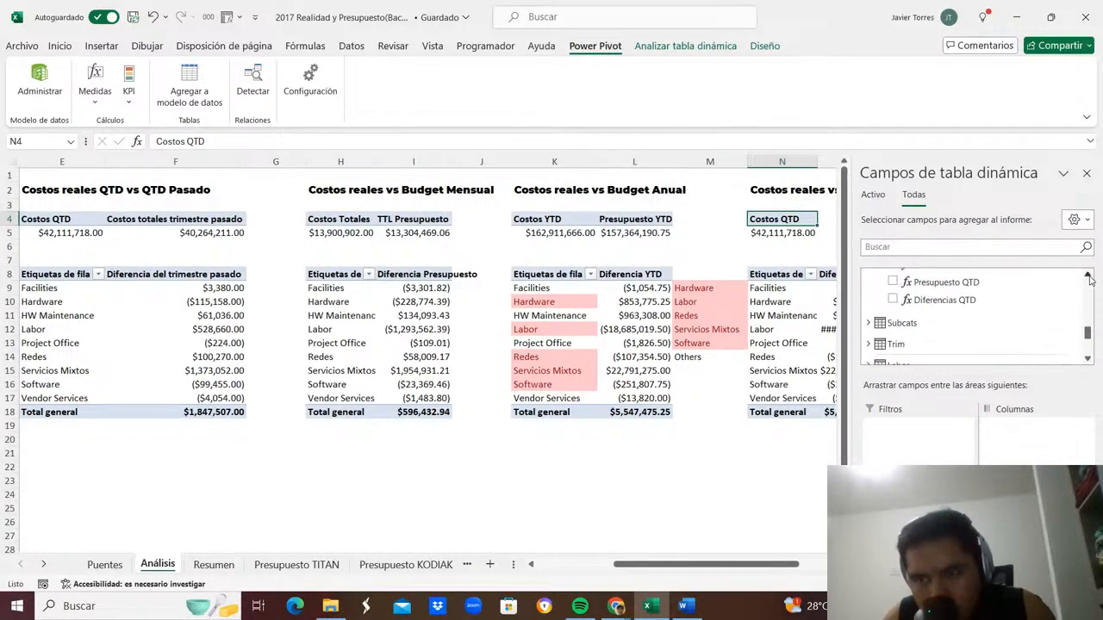
click(1089, 278)
drag(922, 296, 1025, 530)
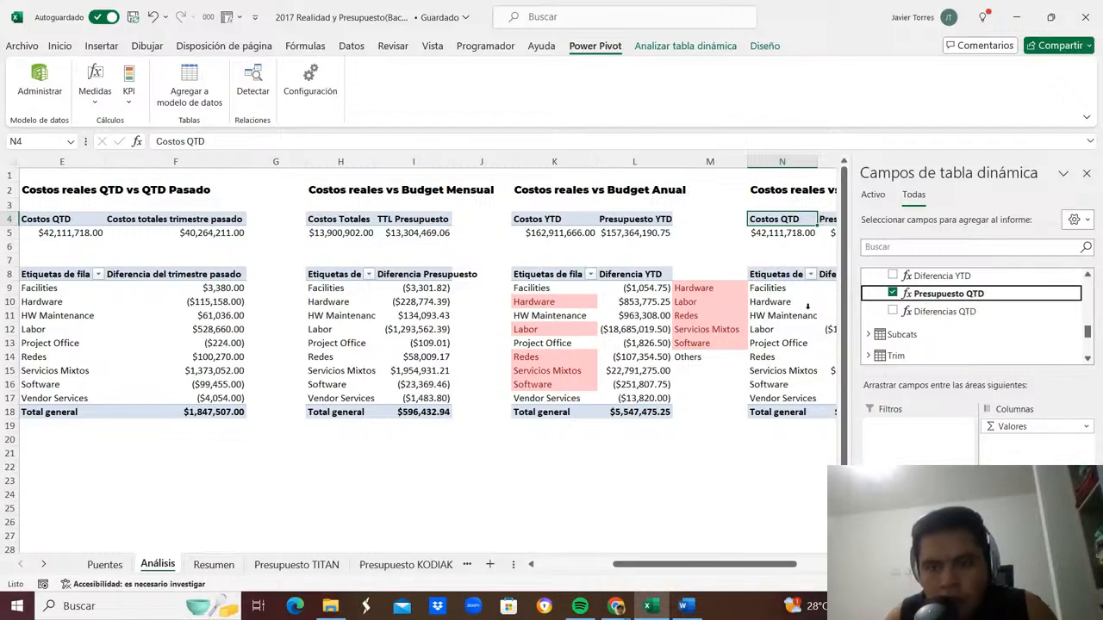
Replace Diferencia YTD with the Diferencias QTD measure in the values of the category pivot table at N8.
click(807, 305)
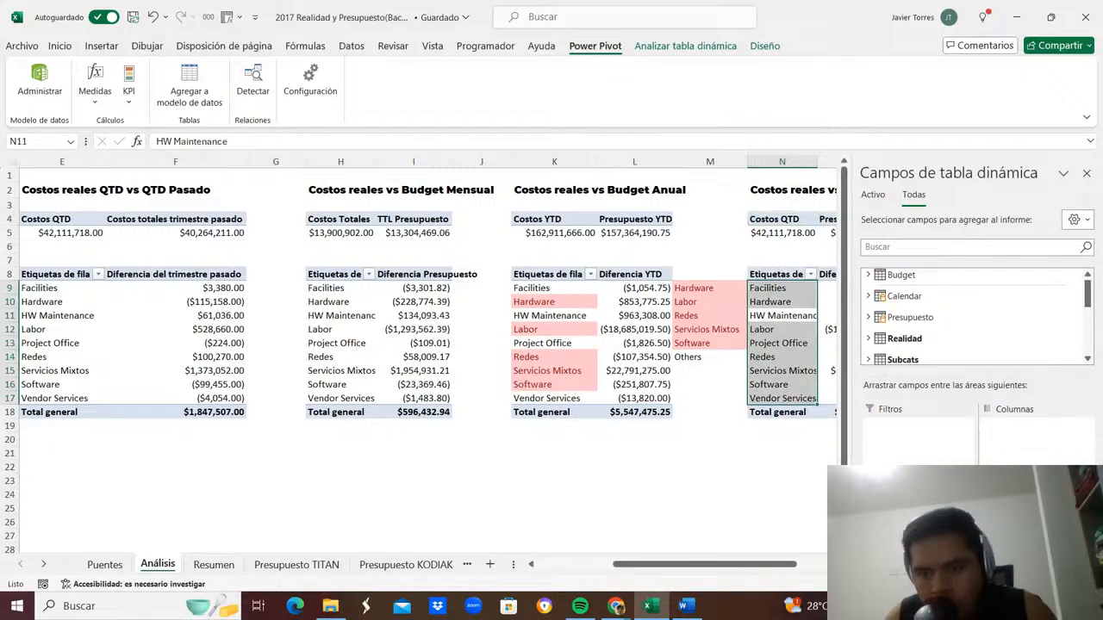
drag(1025, 530, 822, 479)
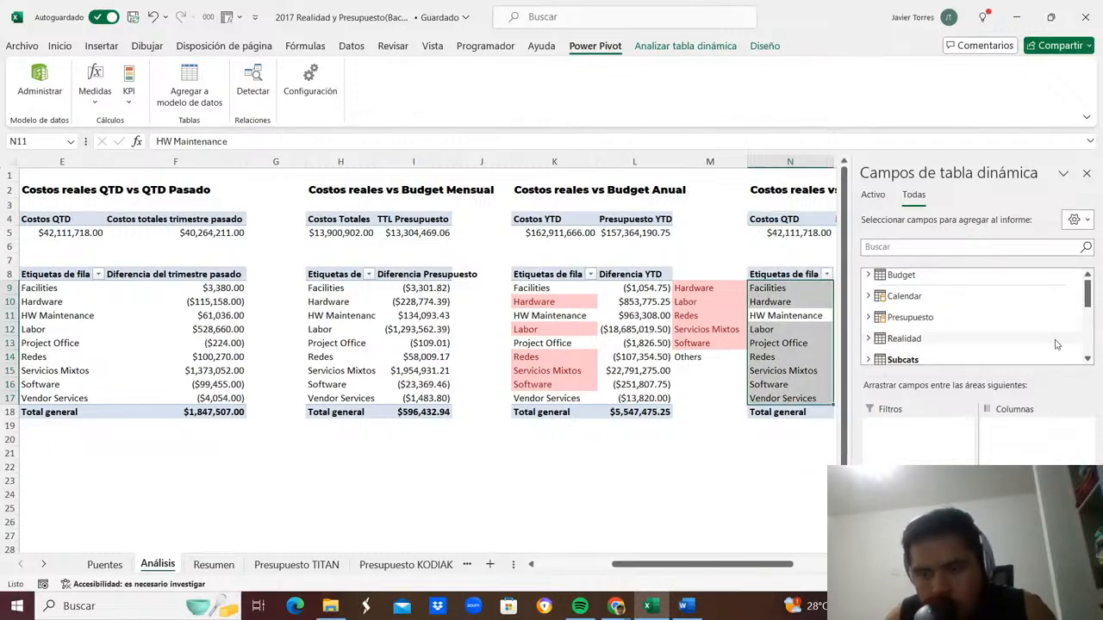
click(868, 338)
scroll(938, 341, down, 5)
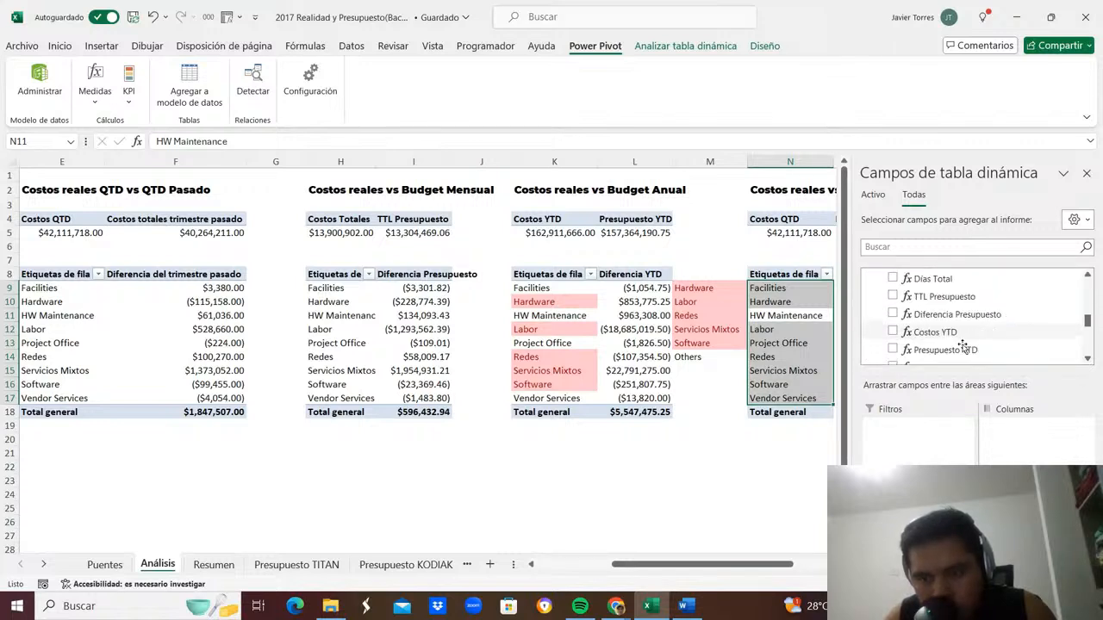
scroll(959, 352, down, 1)
drag(955, 336, 1034, 526)
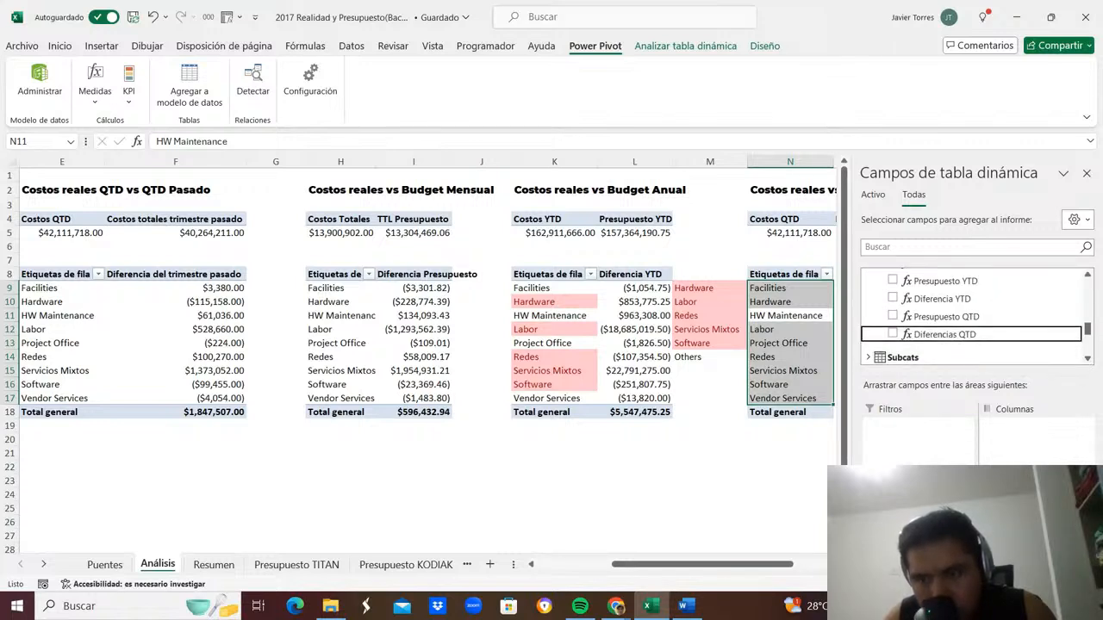
click(756, 477)
key(Right)
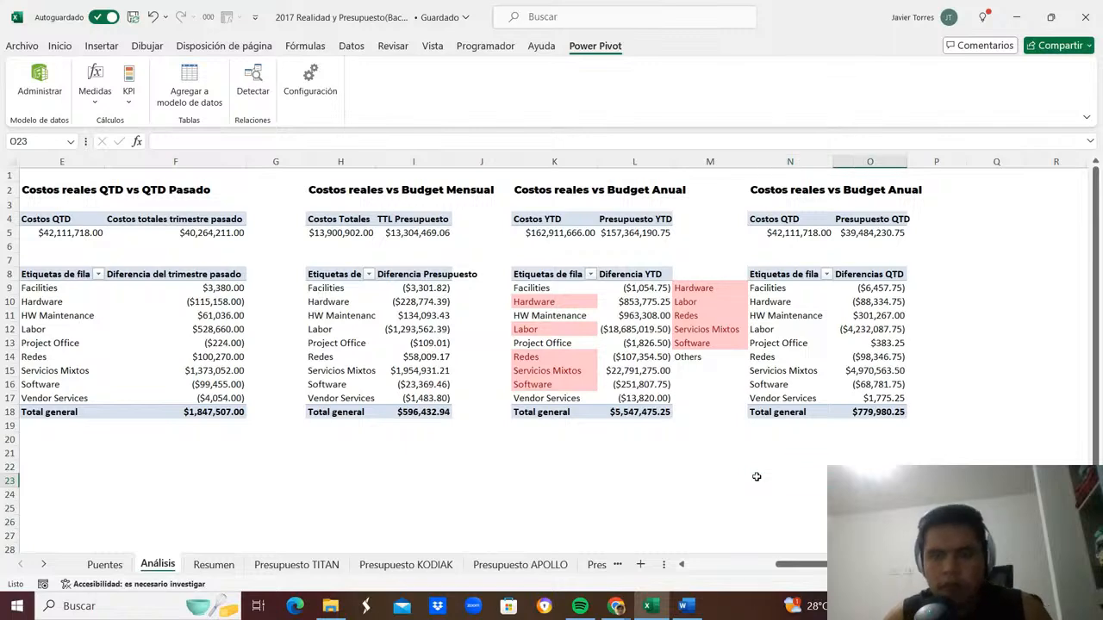
In the Power Pivot data model, redefine the measure as Diferencias QTD:=[Costos QTD]-[Presupuesto QTD] and return to the workbook.
click(39, 86)
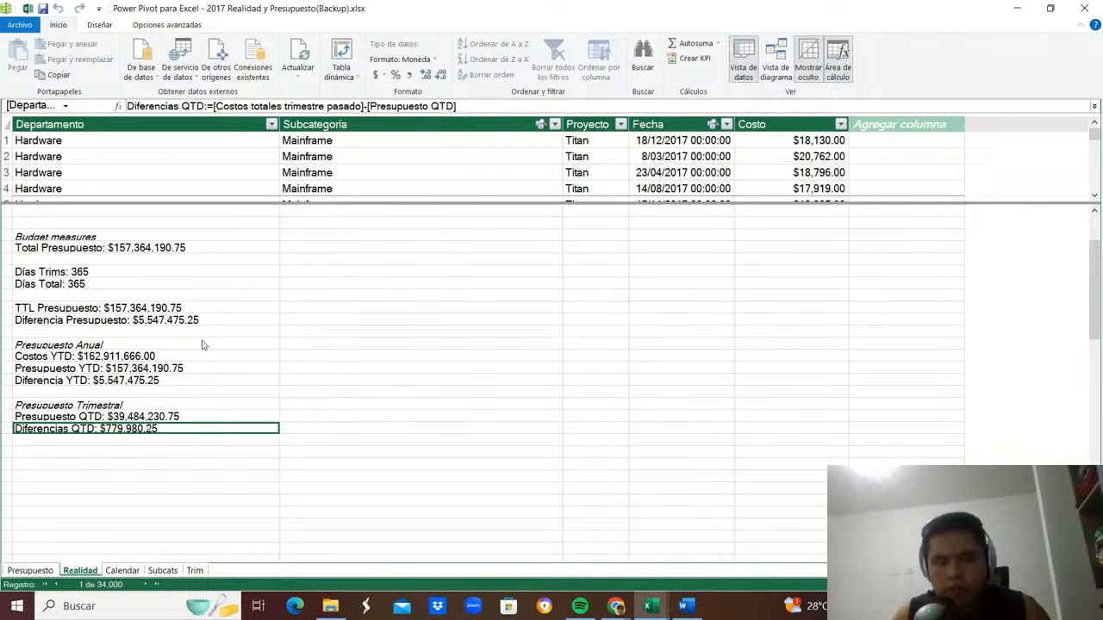
click(363, 106)
key(shift+Left)
key(shift+Left)
key(shift+Left)
key(shift+Left)
key(shift+Left)
key(shift+Left)
key(shift+Left)
key(shift+Left)
key(shift+Left)
key(shift+Left)
key(shift+Left)
key(shift+Left)
key(shift+Left)
key(shift+Left)
key(shift+Left)
key(shift+Left)
key(shift+Left)
key(shift+Left)
key(shift+Left)
key(shift+Left)
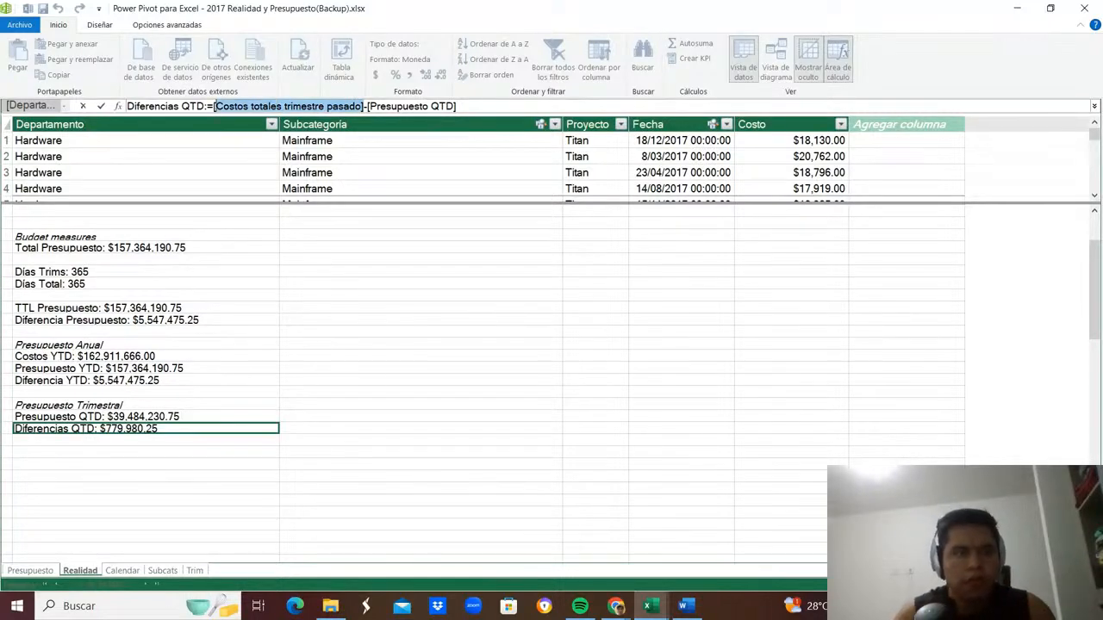
key(BackSpace)
text(COSTO)
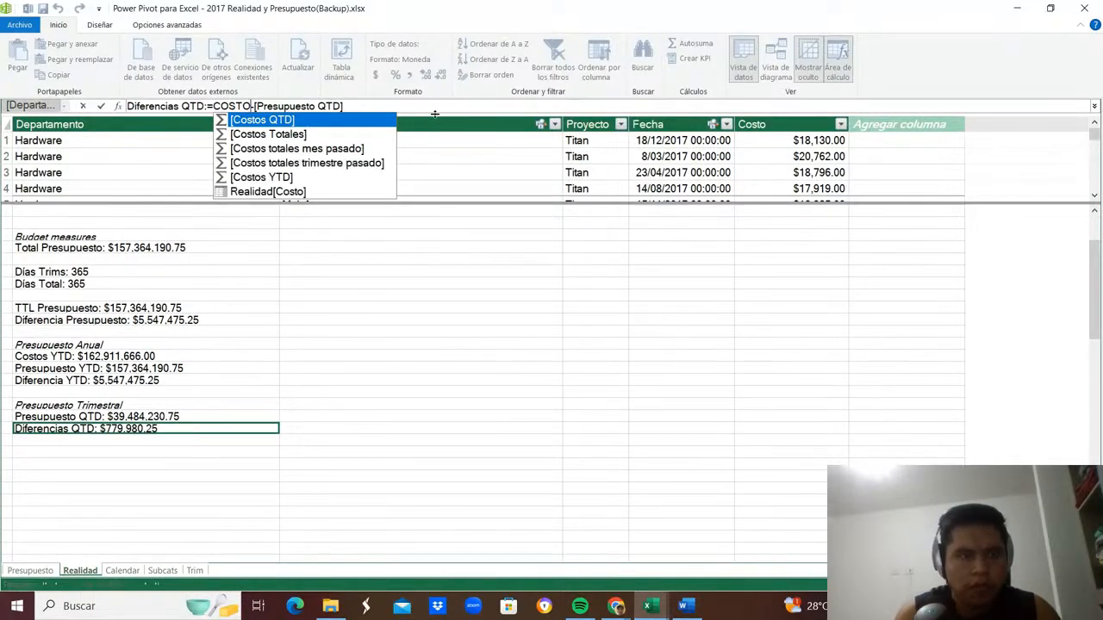
key(Tab)
key(Return)
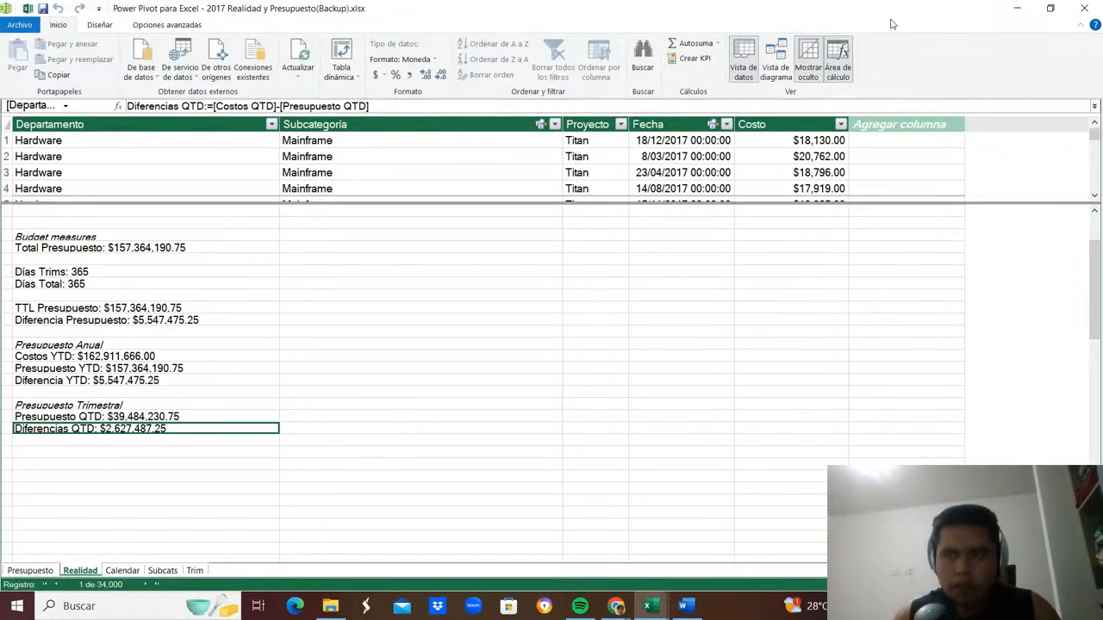
click(1084, 8)
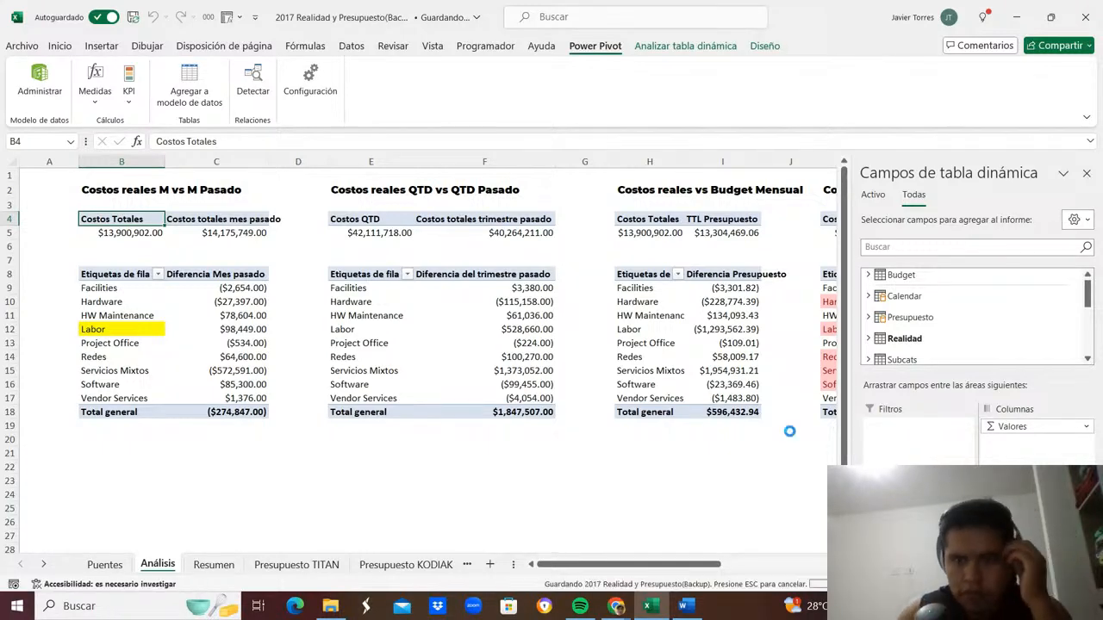
Examine the Diferencias QTD values by category in the pivot table at N8 on the Análisis sheet.
click(789, 431)
key(Right)
key(Right)
key(Right)
key(Right)
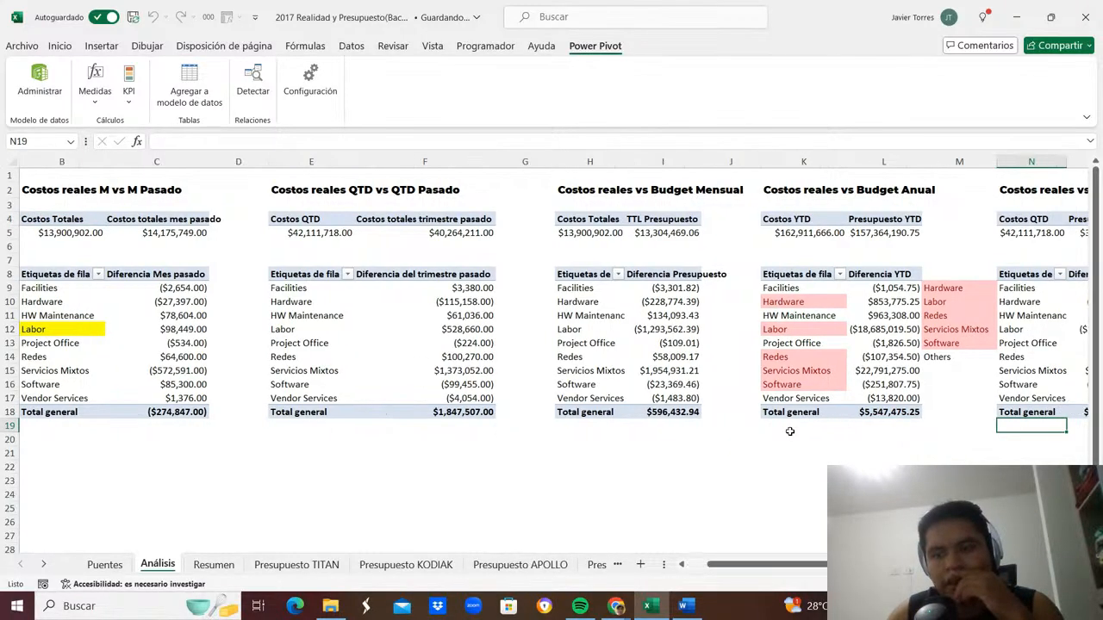
key(Right)
key(Right)
key(Right)
key(Right)
key(Right)
key(Right)
key(Left)
key(Left)
key(Left)
key(Left)
key(Up)
key(Up)
key(Left)
key(Up)
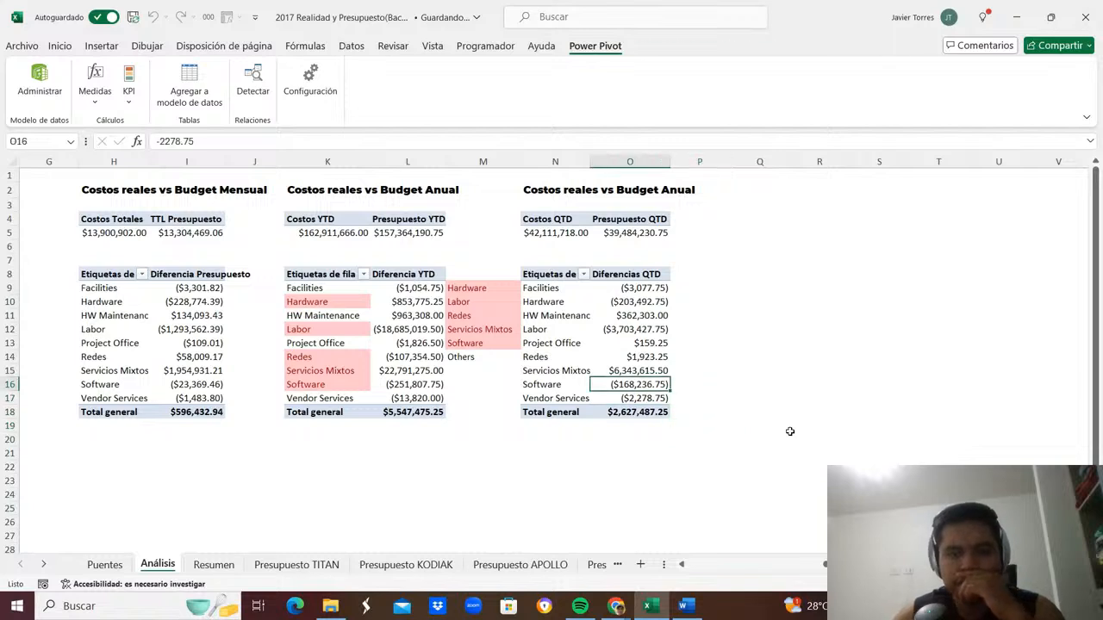
key(Up)
key(Up)
key(Up)
key(Up)
key(Up)
key(Up)
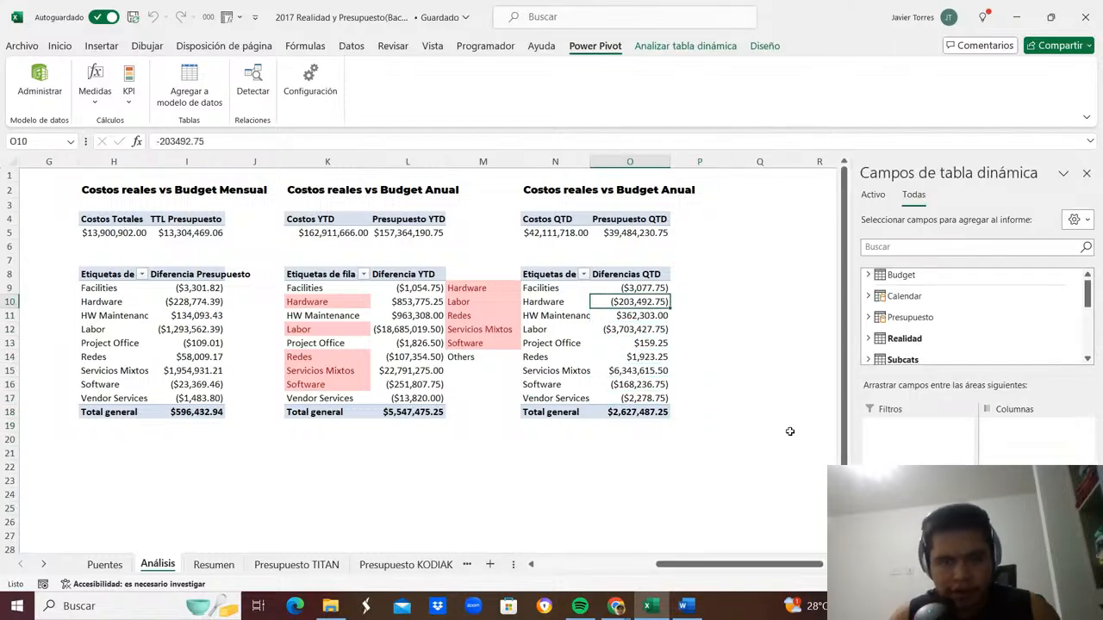
On the Puentes sheet, link the QtD Presupuesto amount in O18 to the Presupuesto QTD value in O5 of Análisis.
key(ctrl+Page_Up)
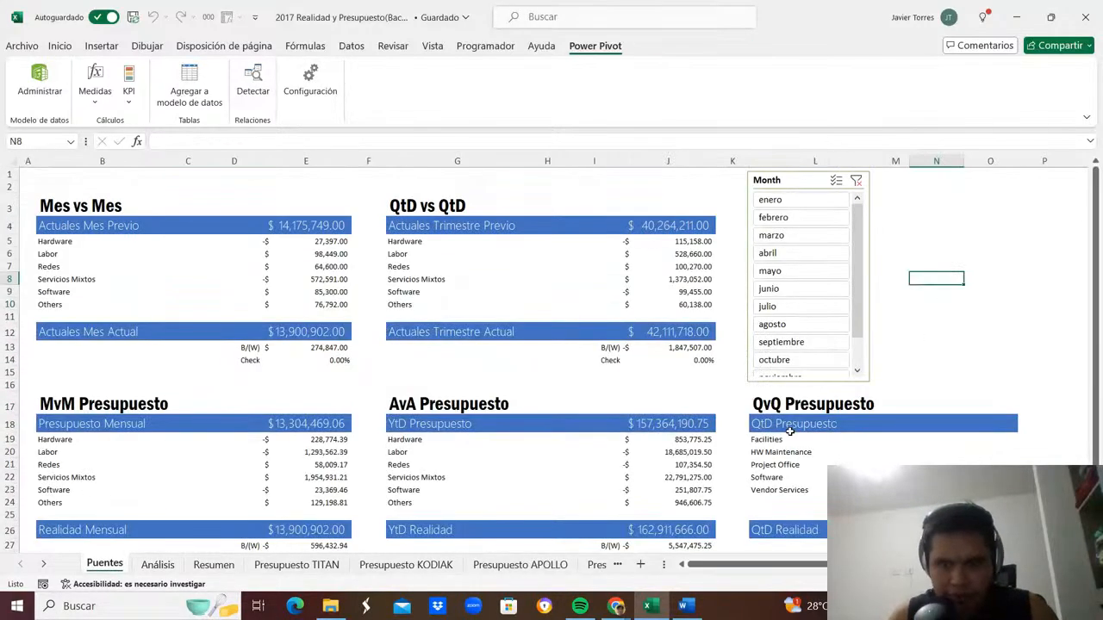
key(Down)
key(Down)
key(Down)
key(Down)
key(Down)
key(Down)
key(Down)
key(Down)
key(Down)
key(Down)
key(Right)
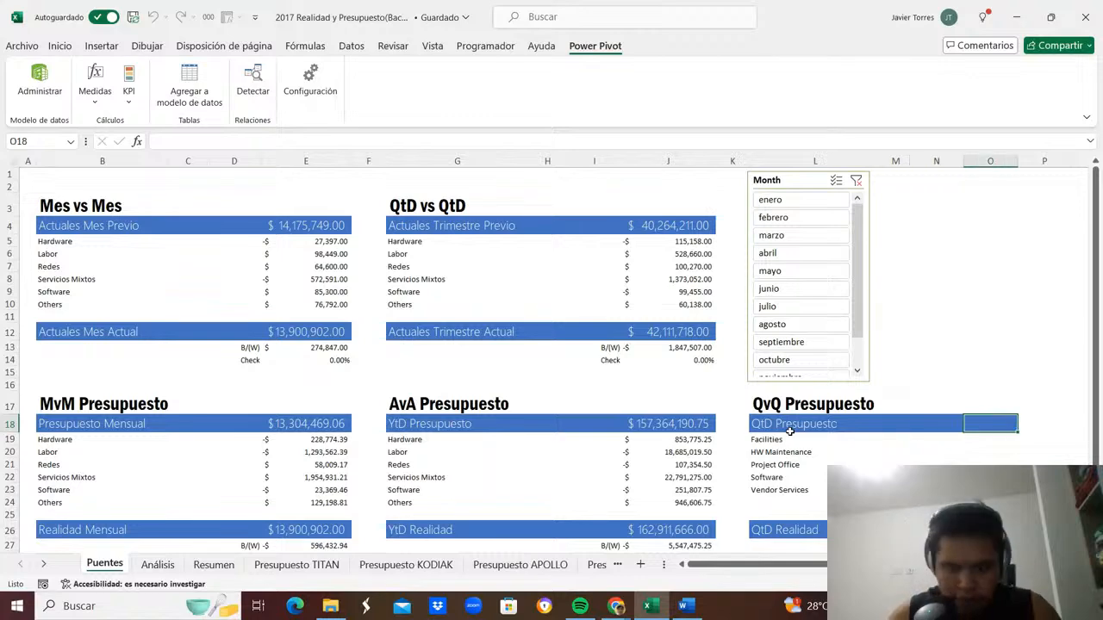
text(=)
key(ctrl+Page_Down)
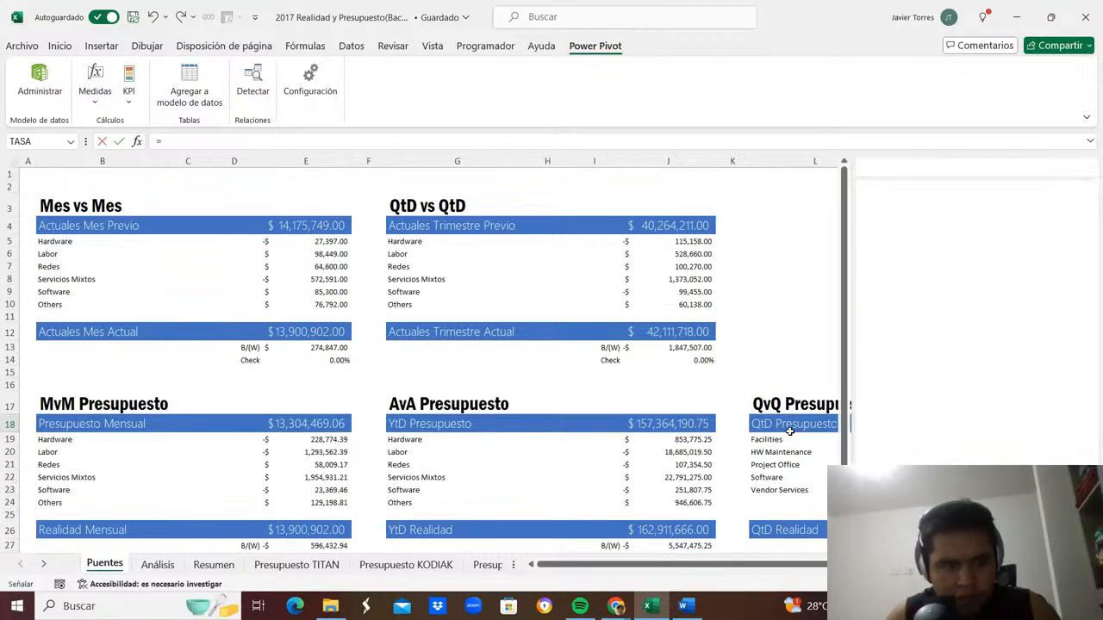
click(633, 231)
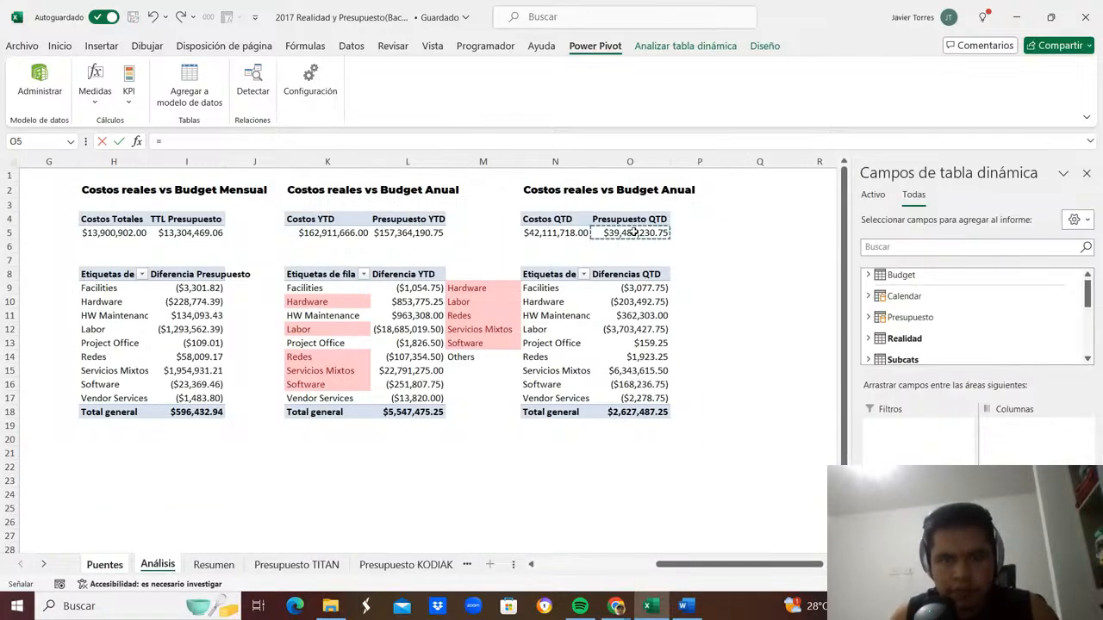
key(Return)
Link the QtD Realidad amount in O26 of Puentes to the Costos QTD value in N5 of Análisis.
key(Down)
key(Down)
key(Down)
key(Down)
key(Down)
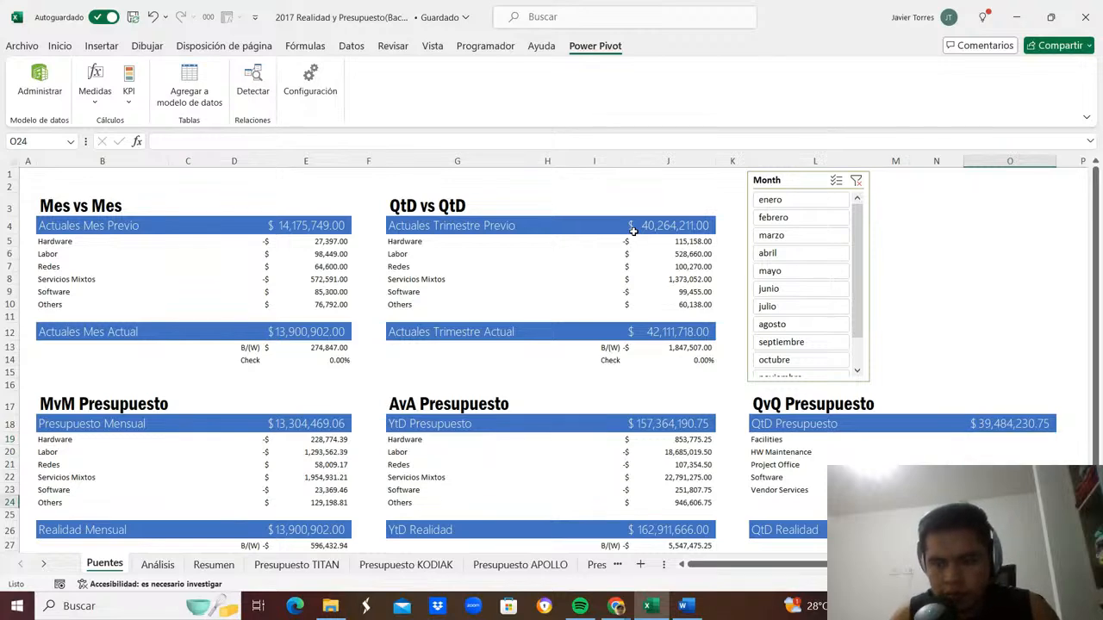
text(=)
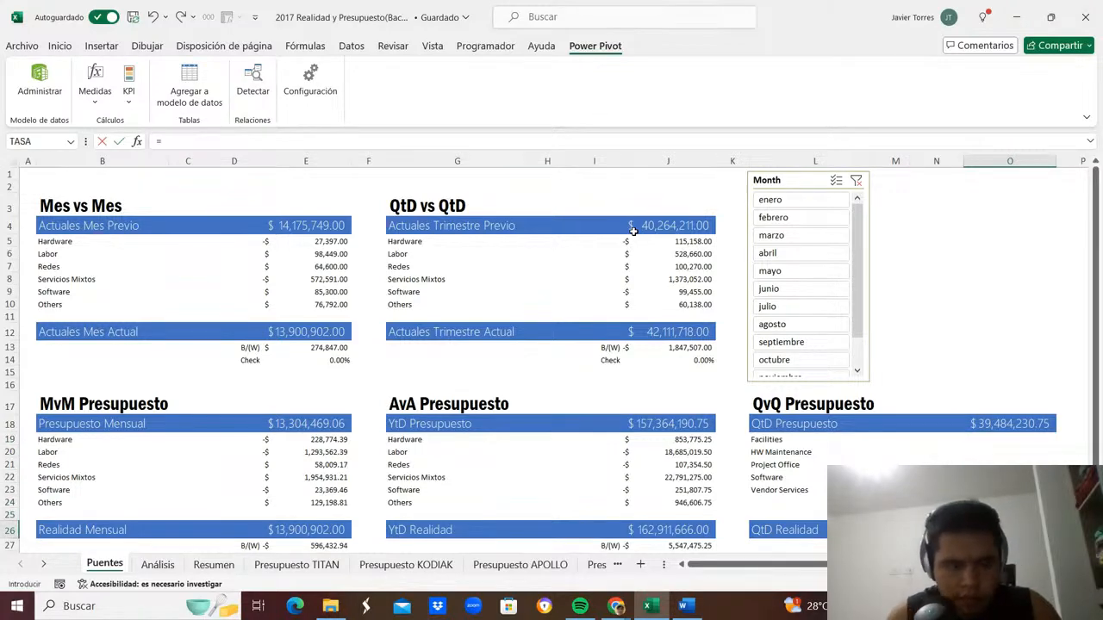
key(ctrl+Page_Down)
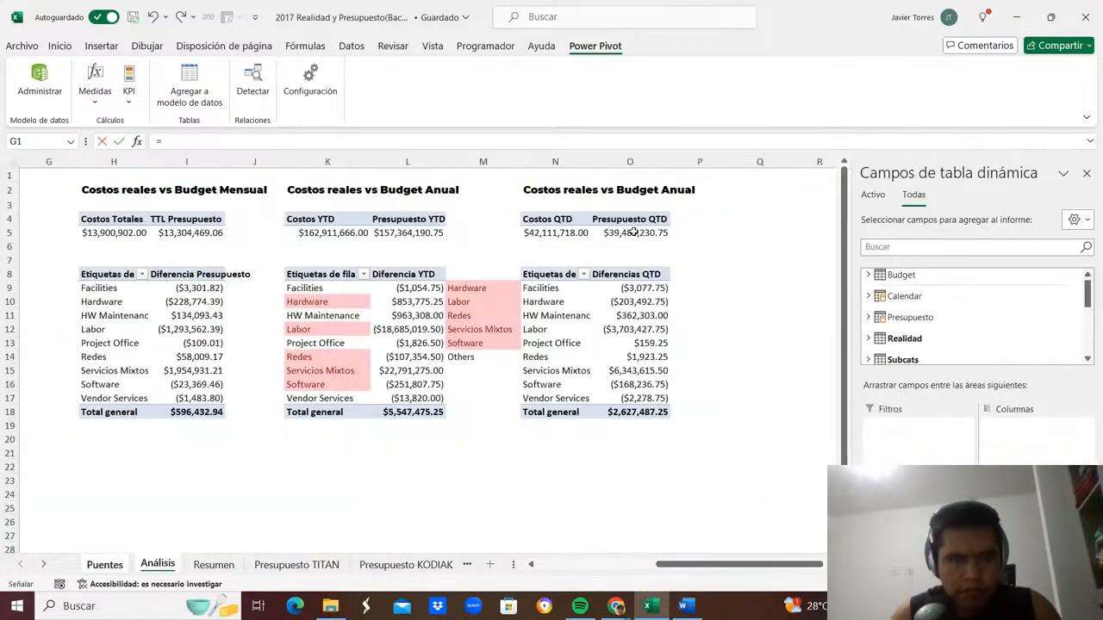
click(550, 231)
key(Return)
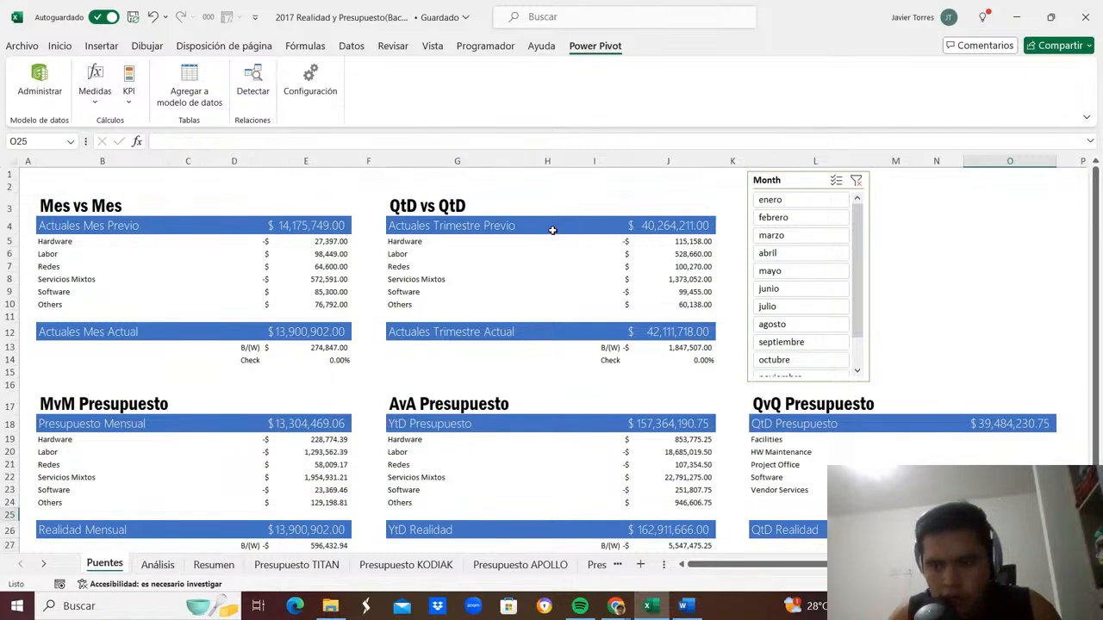
Copy the category labels Hardware through Others from G19:G24 of the AvA Presupuesto bridge to L19 in the QvQ Presupuesto bridge.
key(Up)
key(Up)
key(Up)
key(Up)
key(Up)
key(Up)
key(Left)
key(Left)
key(Left)
key(Left)
key(Left)
key(Left)
key(Left)
key(Left)
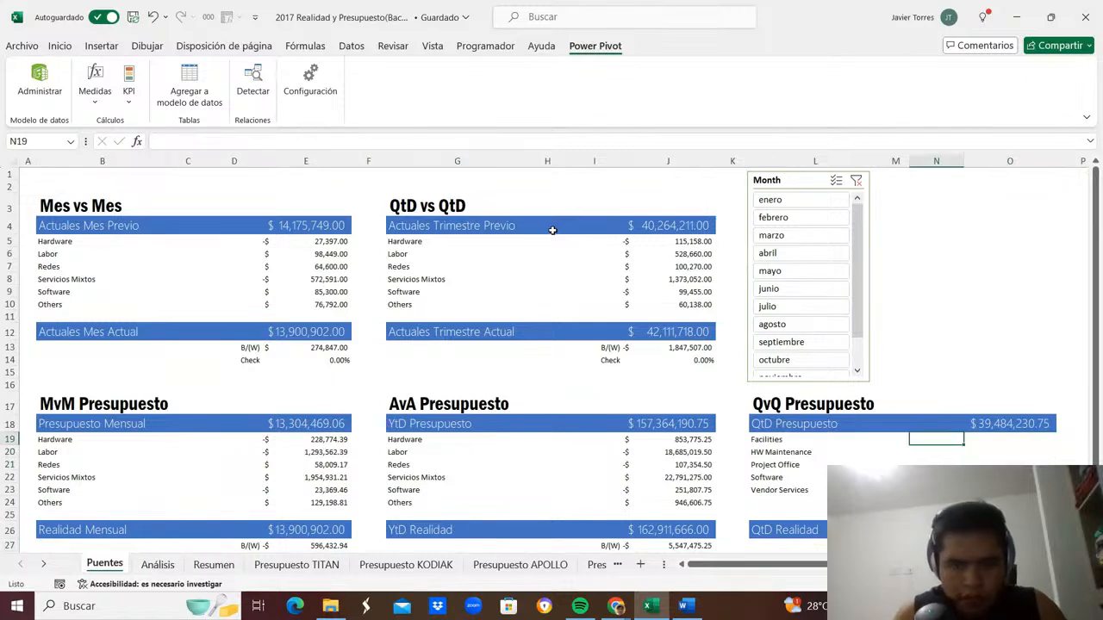
key(shift+Down)
key(shift+Down)
key(shift+Down)
key(shift+Down)
key(shift+Down)
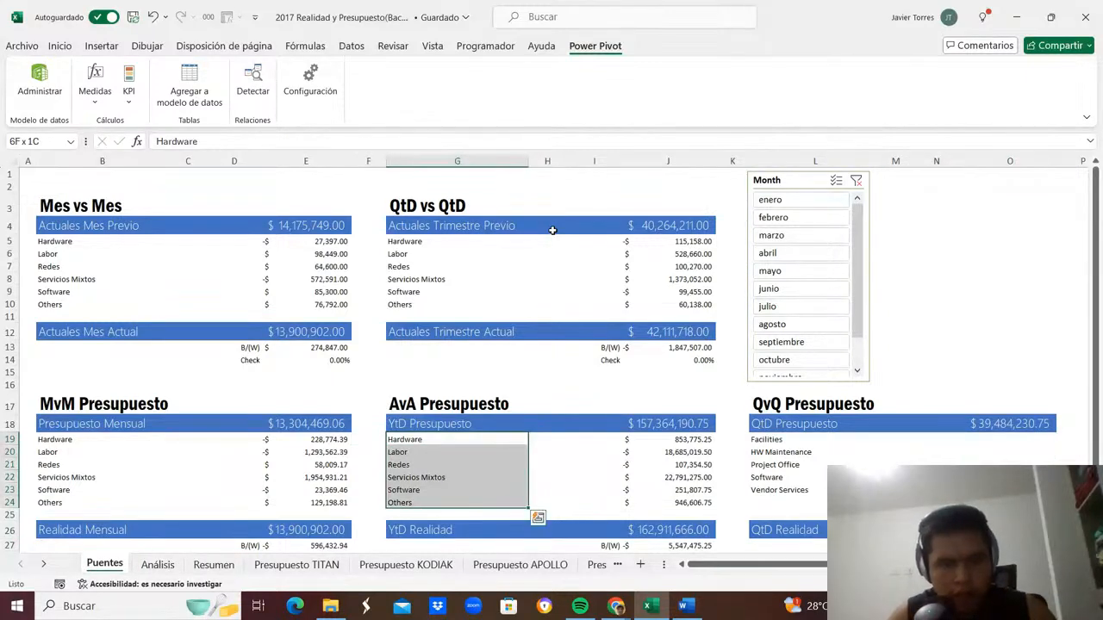
key(ctrl+c)
key(Right)
key(Right)
key(Right)
key(Right)
key(Right)
key(Return)
Link the Hardware amount in O19 of Puentes to the Hardware value of Diferencias QTD in O10 of Análisis.
key(Right)
key(Right)
key(Right)
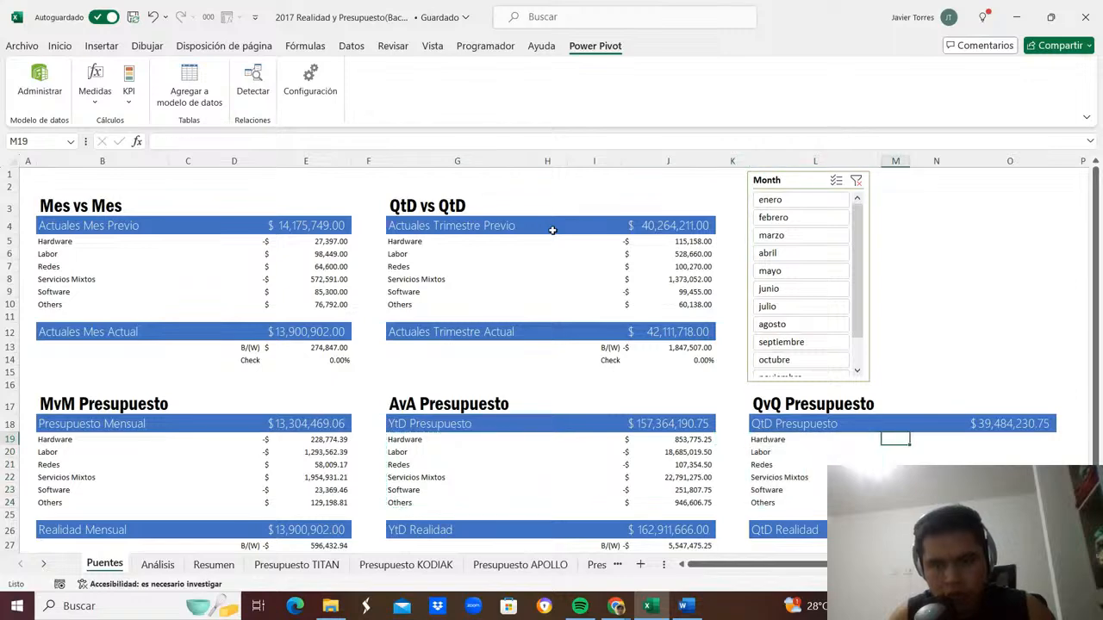
text(=)
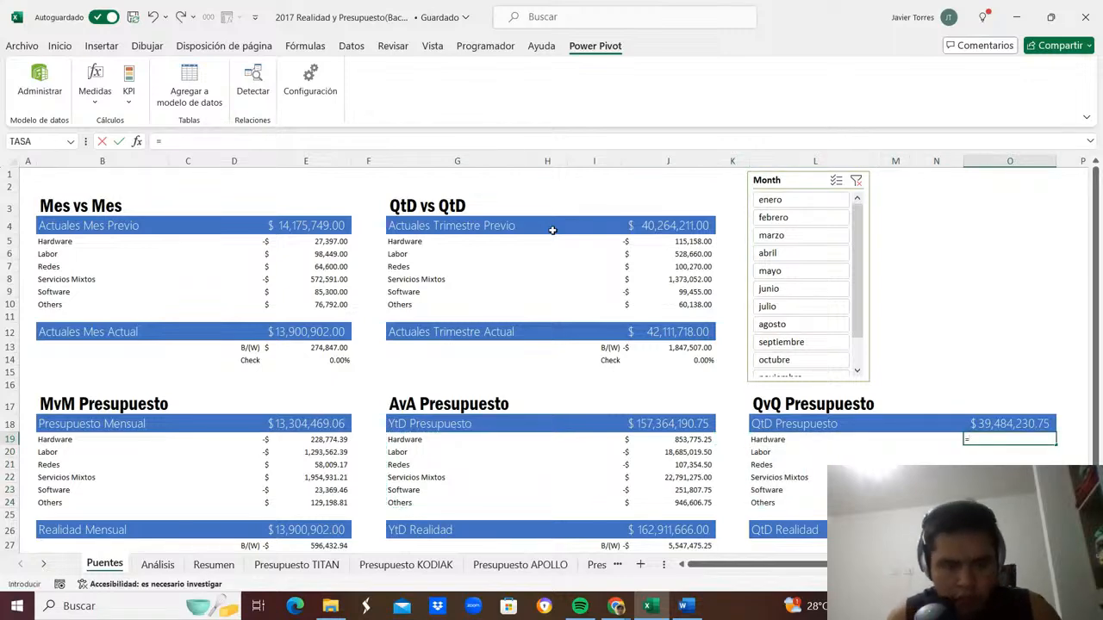
key(ctrl+Page_Down)
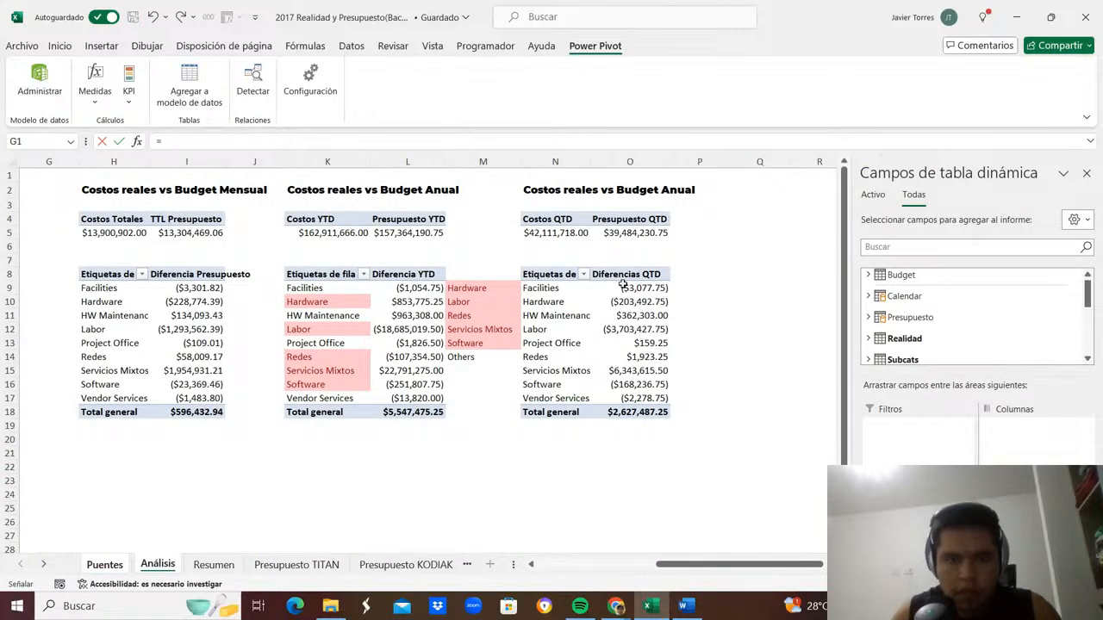
key(Escape)
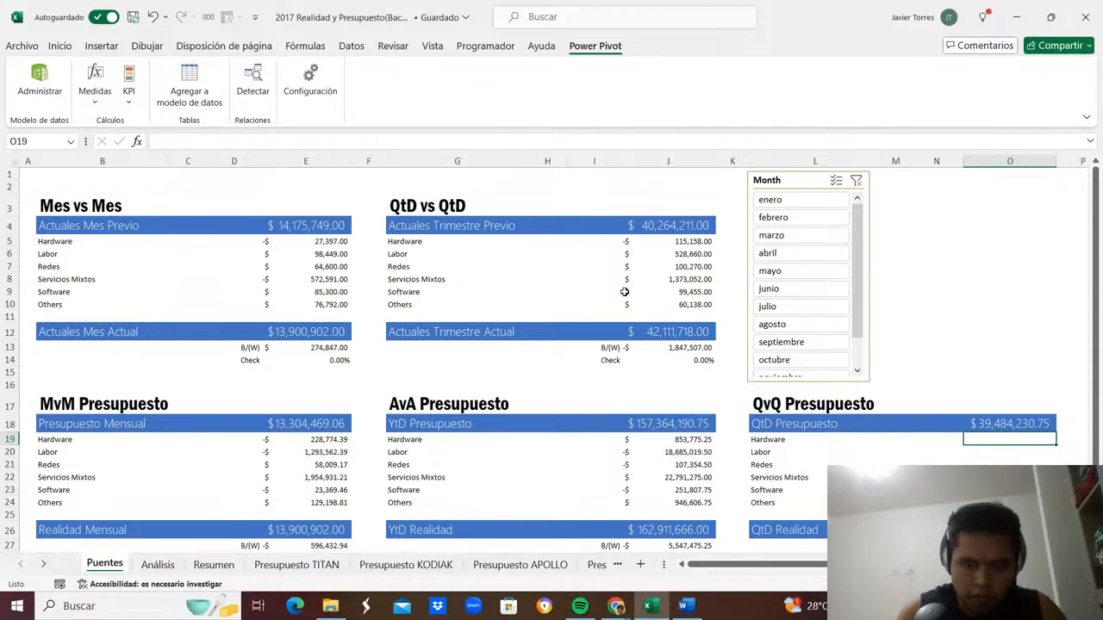
text(=)
key(ctrl+Page_Down)
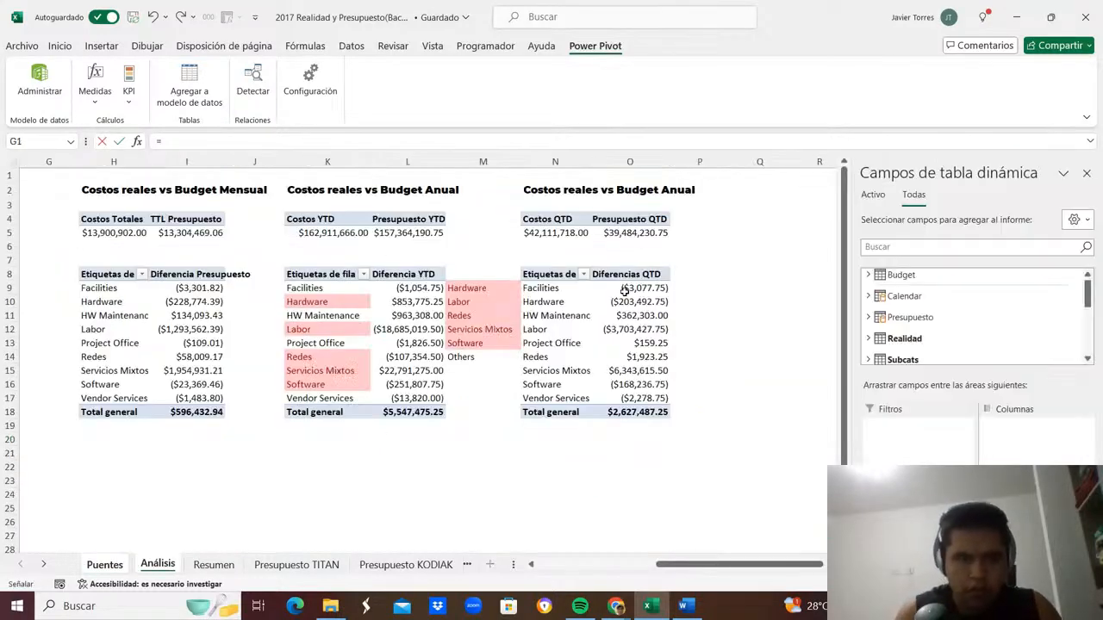
click(628, 301)
key(Return)
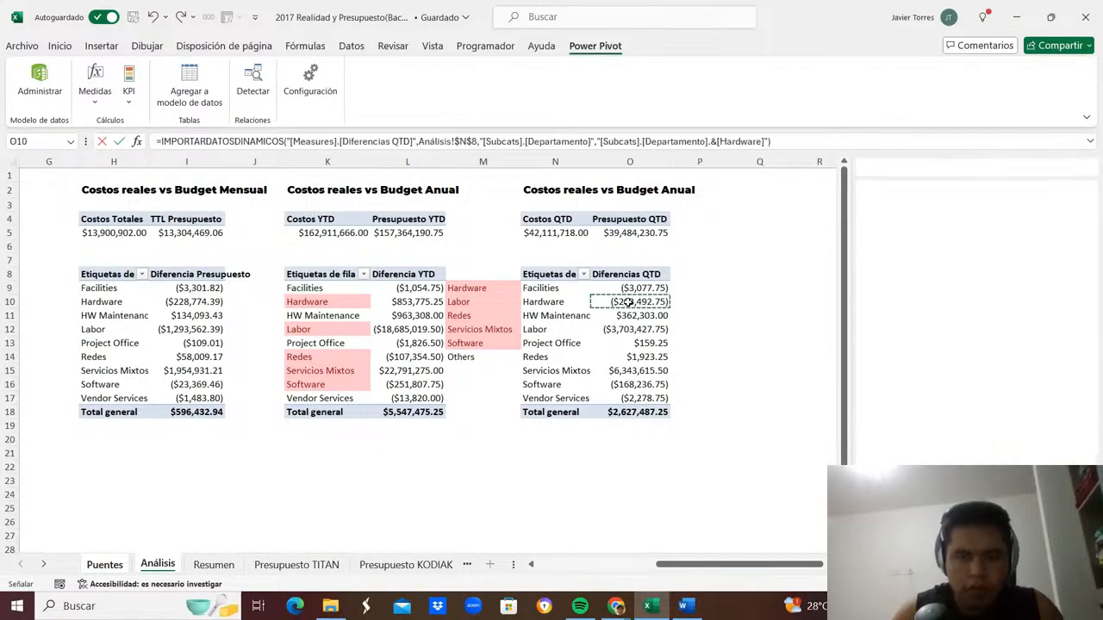
Link the Labor and Redes amounts in O20 and O21 to their Diferencias QTD values in the Análisis pivot table.
text(=)
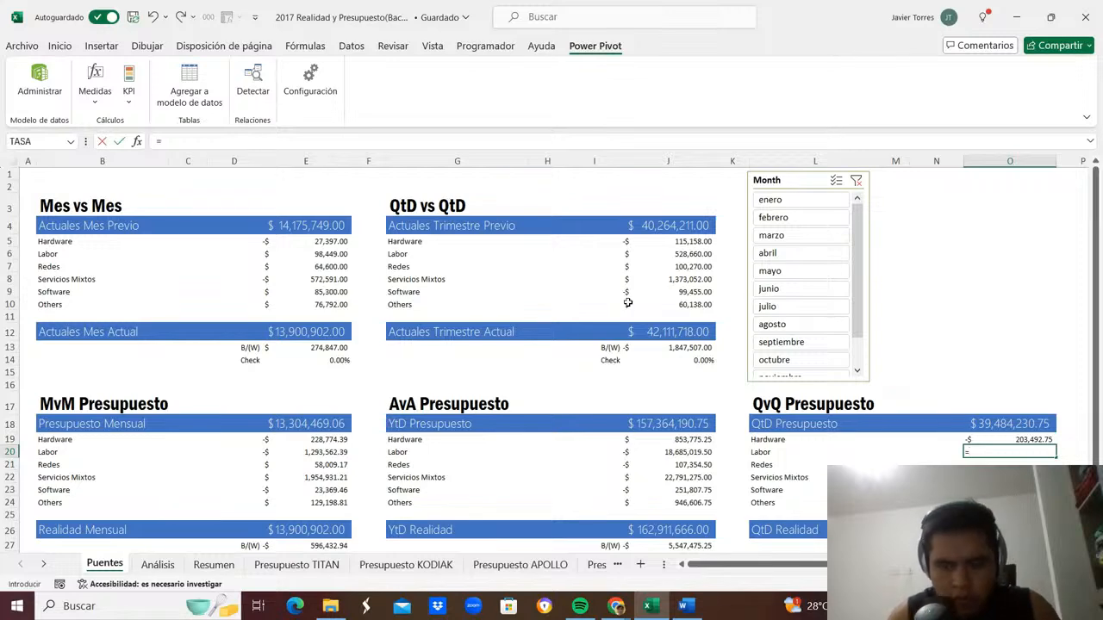
key(ctrl+Page_Down)
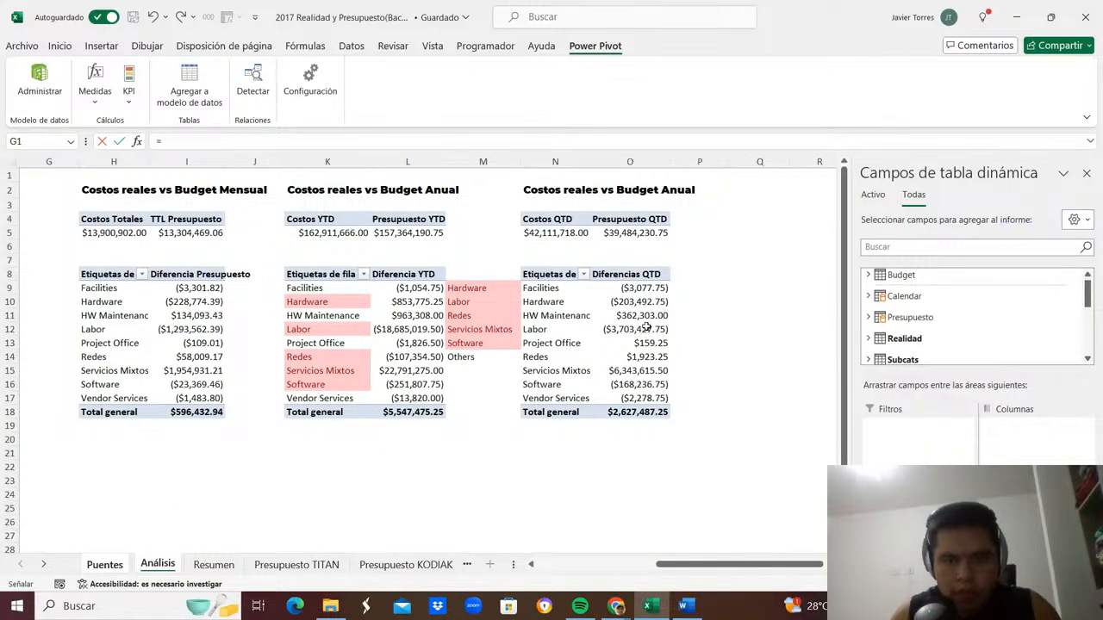
click(642, 325)
key(Return)
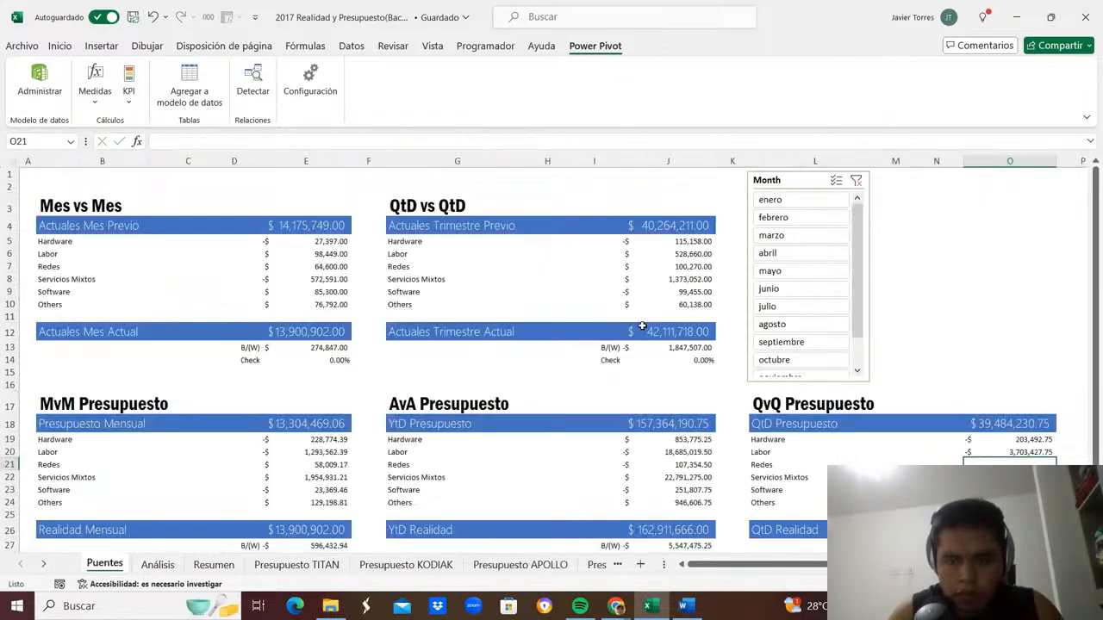
text(=)
key(ctrl+Page_Down)
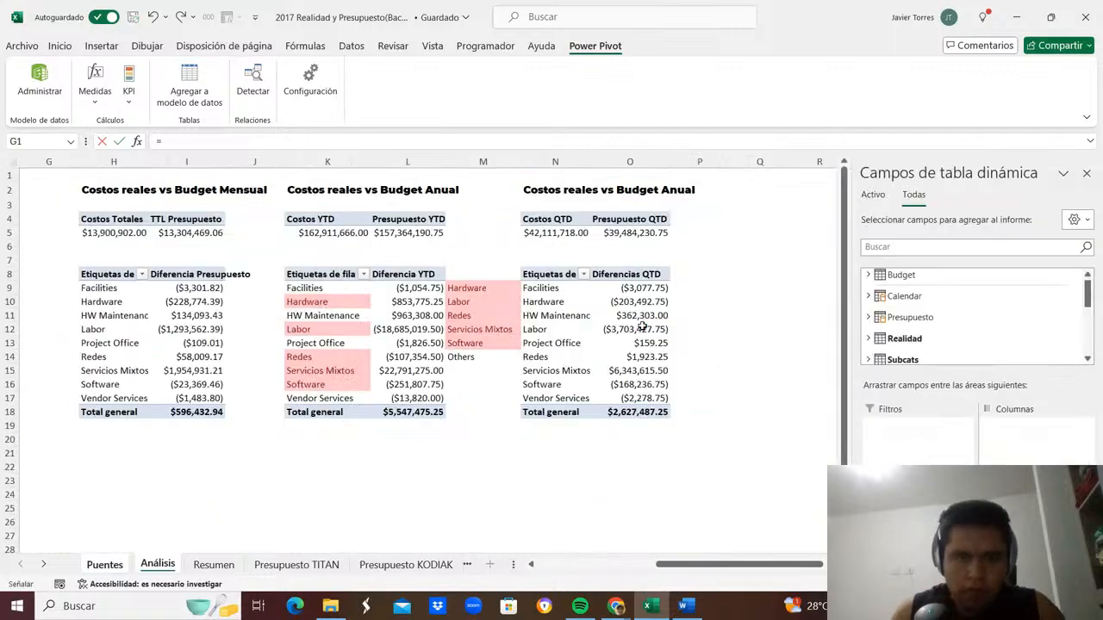
click(642, 356)
key(Return)
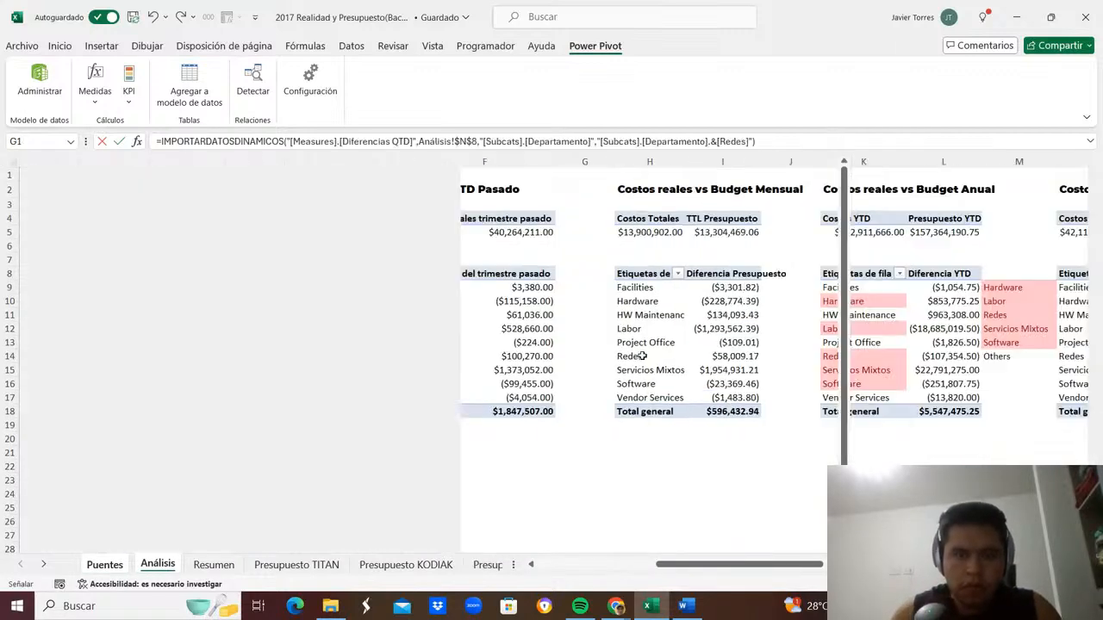
Link the Servicios Mixtos and Software amounts in O22 and O23 to their Diferencias QTD values on Análisis.
text(=)
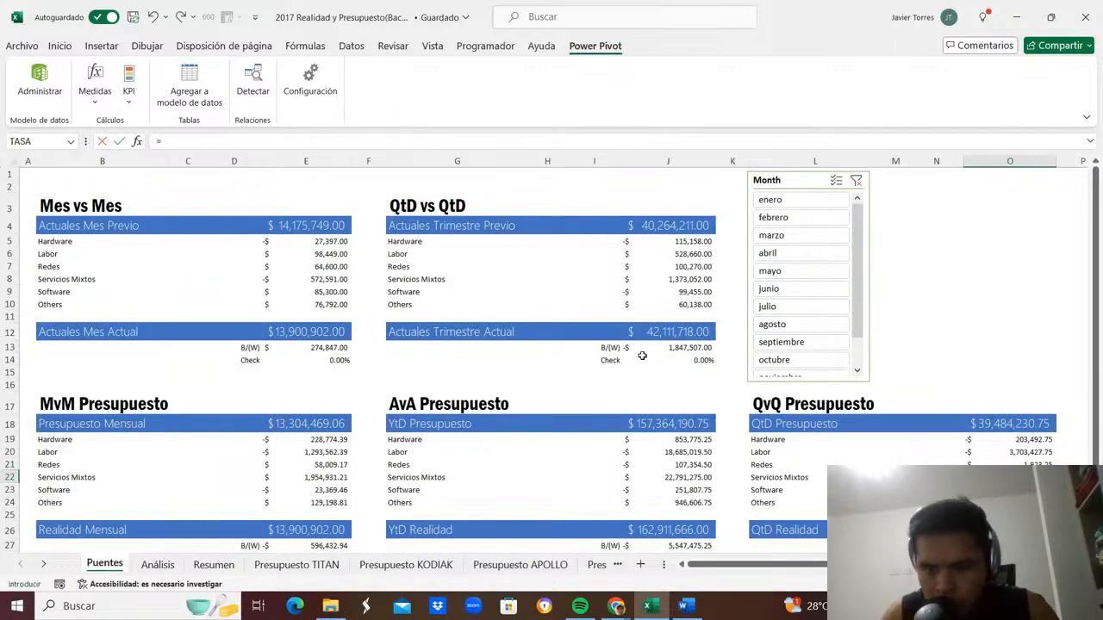
key(ctrl+Page_Down)
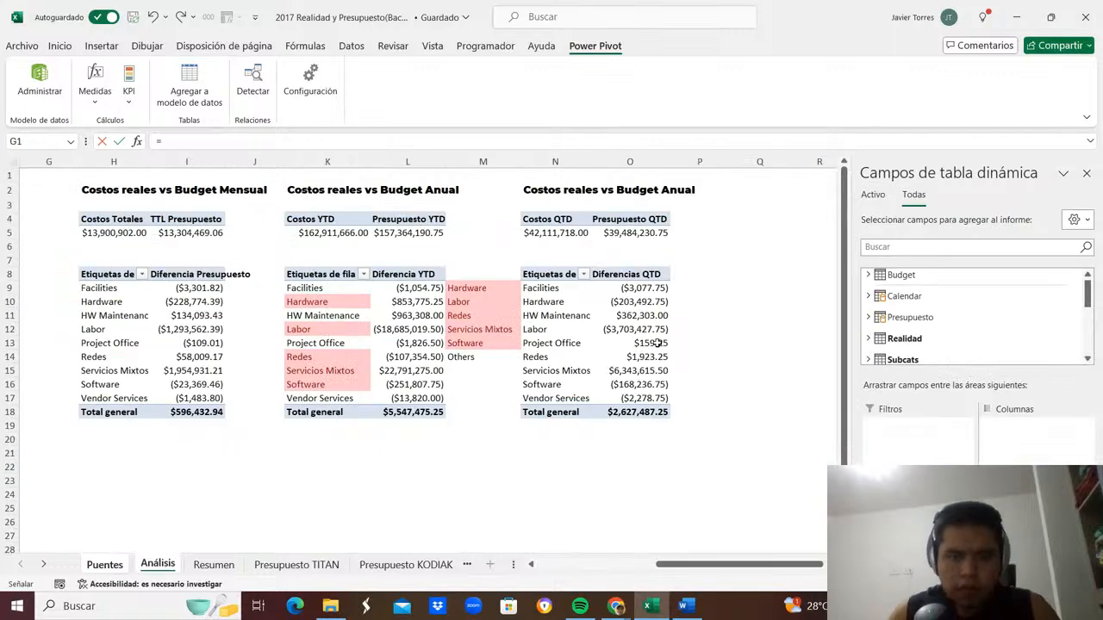
click(645, 371)
key(Return)
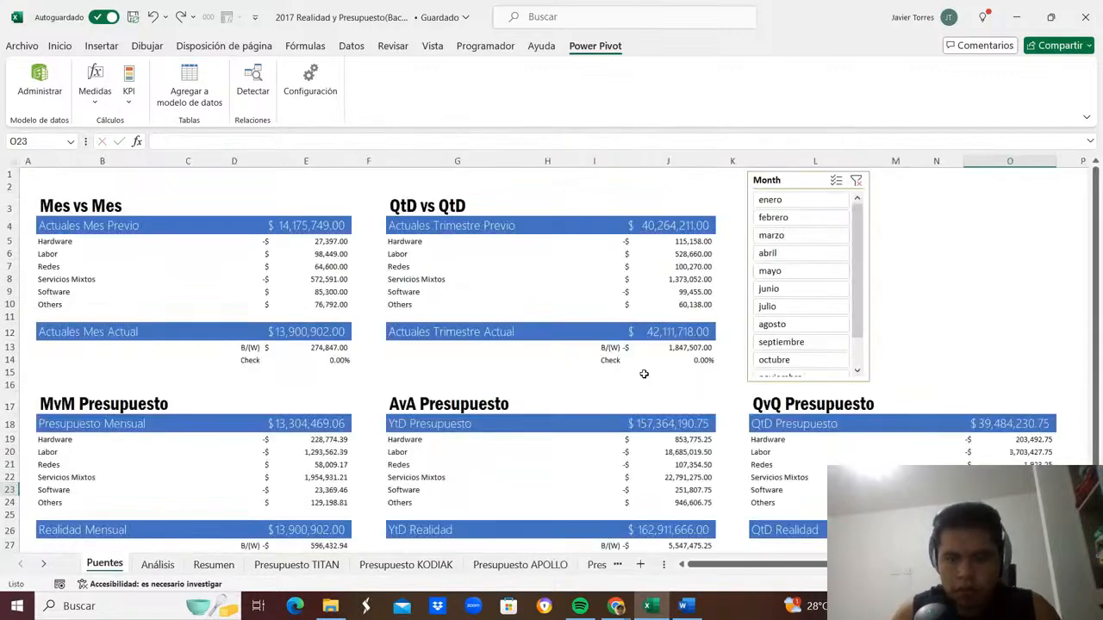
text(=)
key(ctrl+Page_Down)
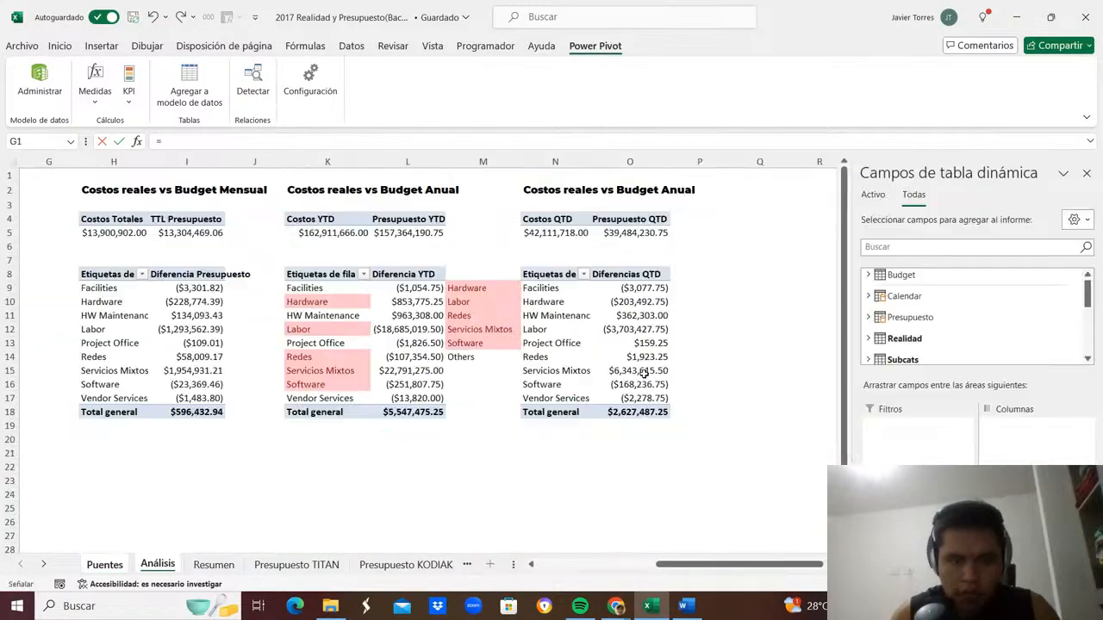
click(628, 381)
key(Return)
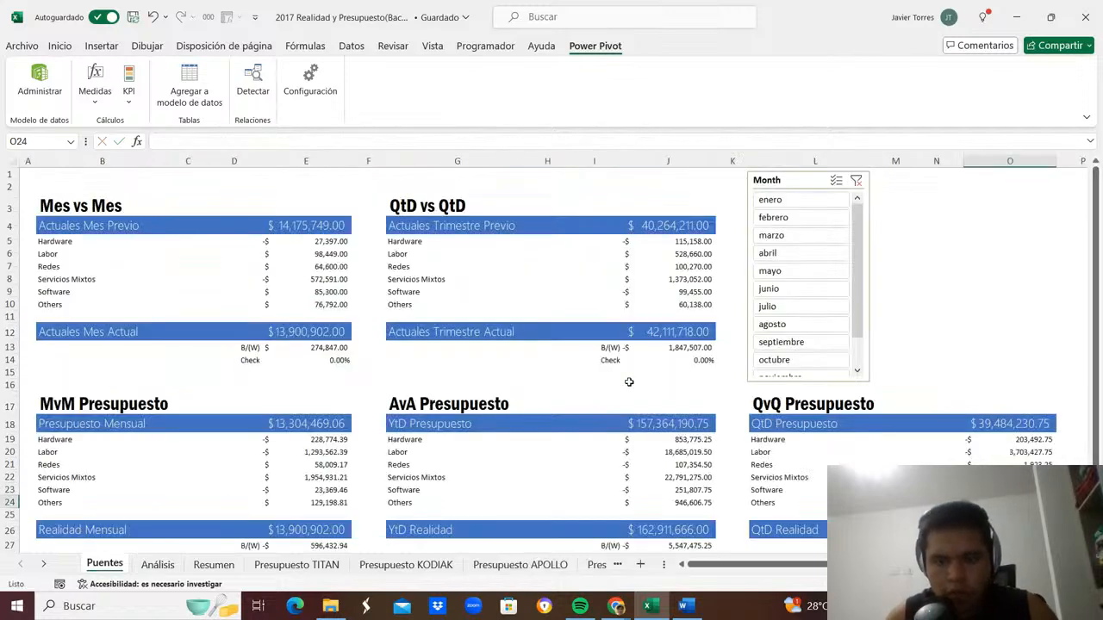
On the Análisis sheet, copy the category list in M9:M14 to P9, beside the Diferencias QTD pivot table.
key(ctrl+Page_Down)
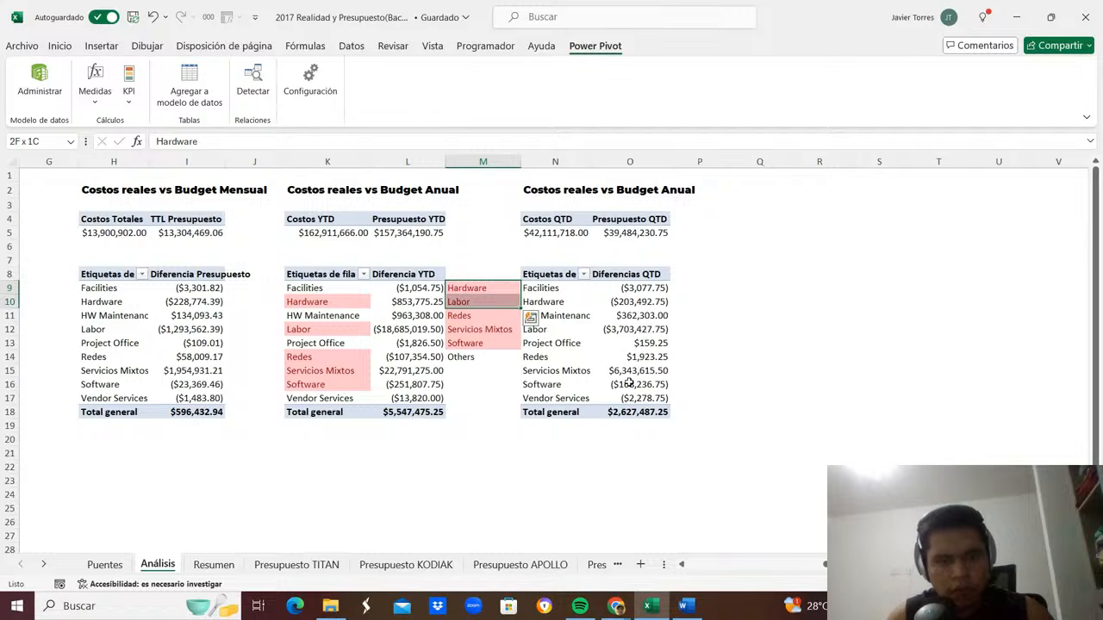
key(shift+Down)
key(shift+Down)
key(shift+Down)
key(shift+Down)
key(ctrl+c)
key(Right)
key(Right)
key(Right)
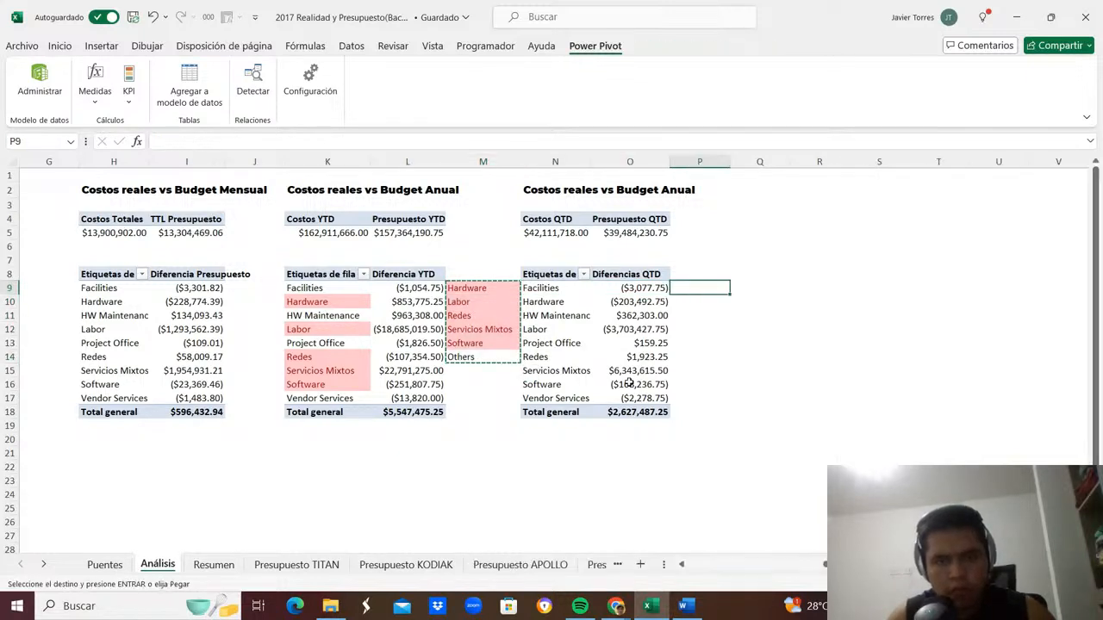
key(Return)
Clear the contents of column M, which holds the original category list.
key(Left)
key(Left)
key(Left)
key(ctrl+space)
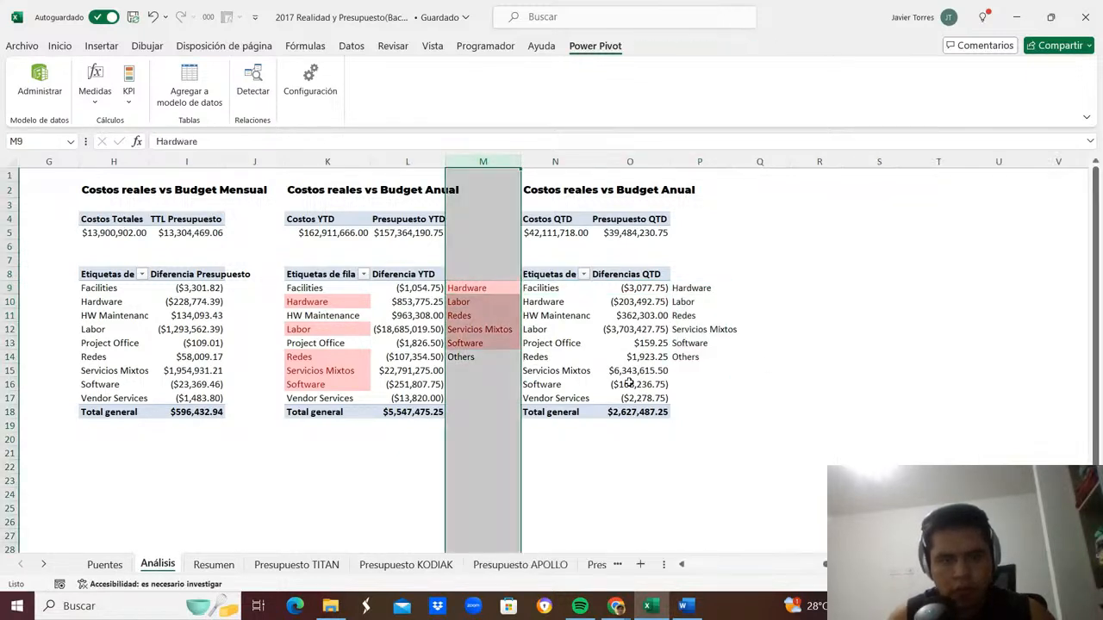
key(Delete)
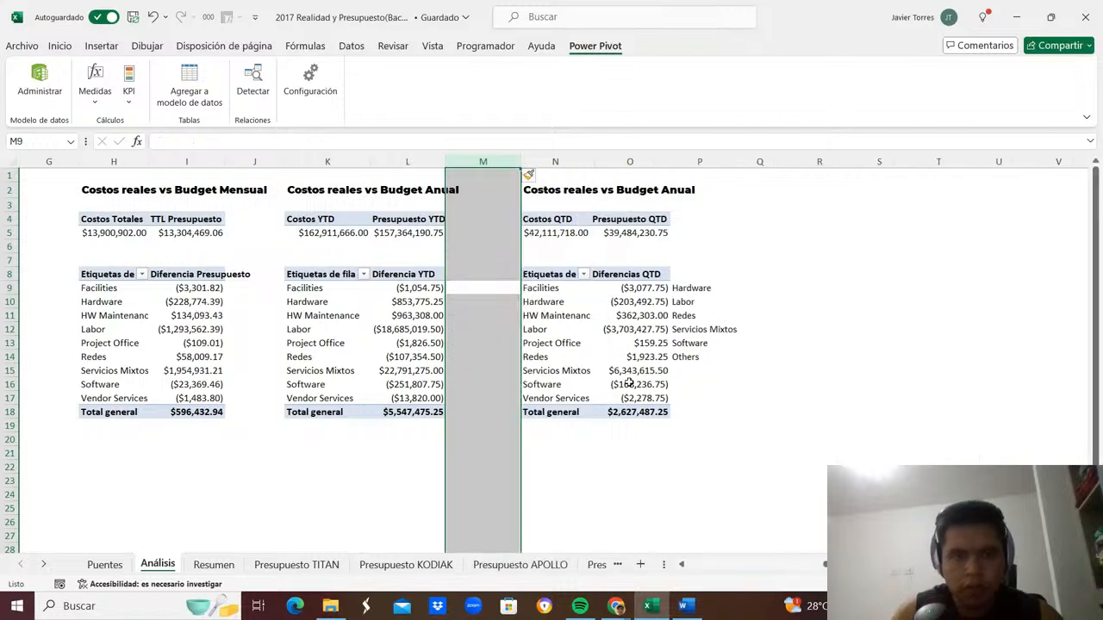
Highlight duplicate values in N9:P17 with conditional formatting, using light red fill with dark red text.
key(Right)
key(Right)
key(Right)
key(shift+Down)
key(shift+Down)
key(shift+Down)
key(shift+Down)
key(shift+Down)
key(shift+Left)
key(shift+Left)
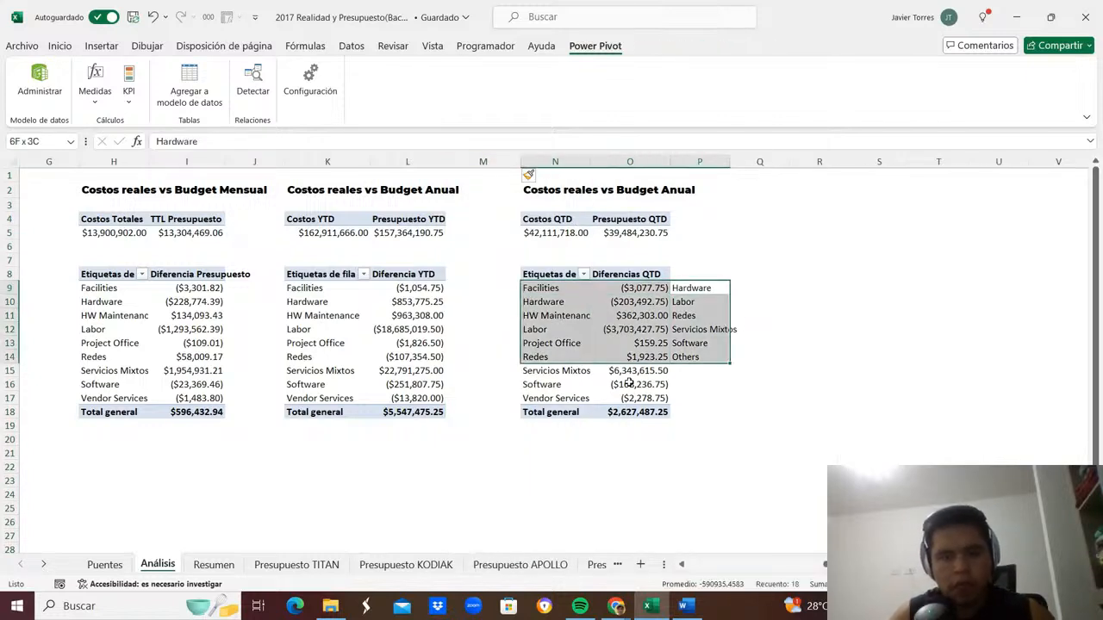
key(shift+Down)
key(shift+Down)
key(shift+Down)
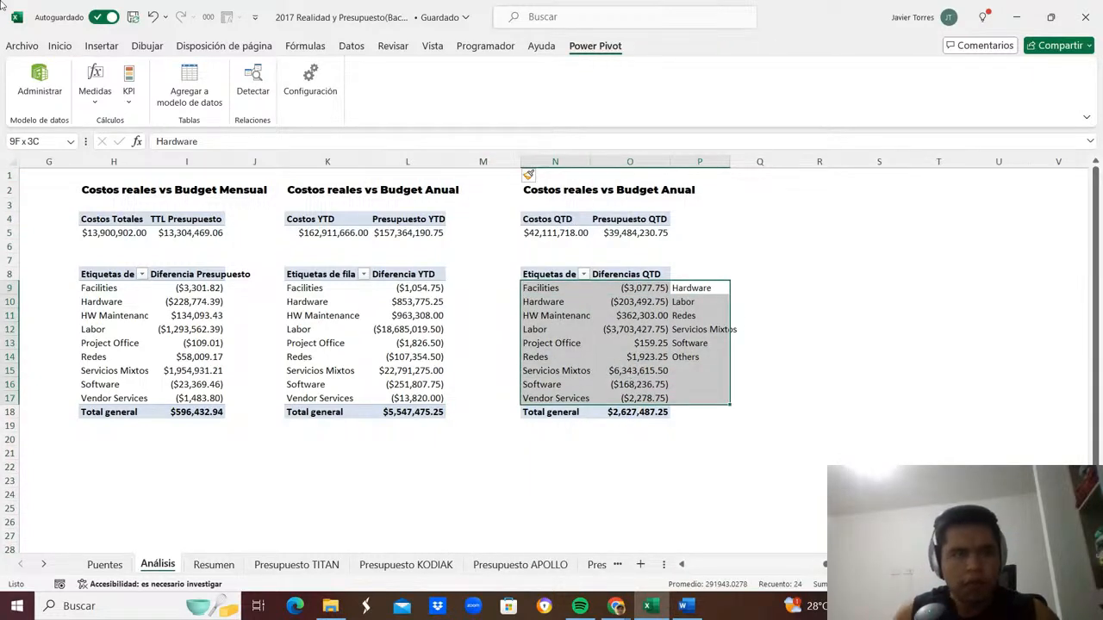
click(60, 46)
click(543, 94)
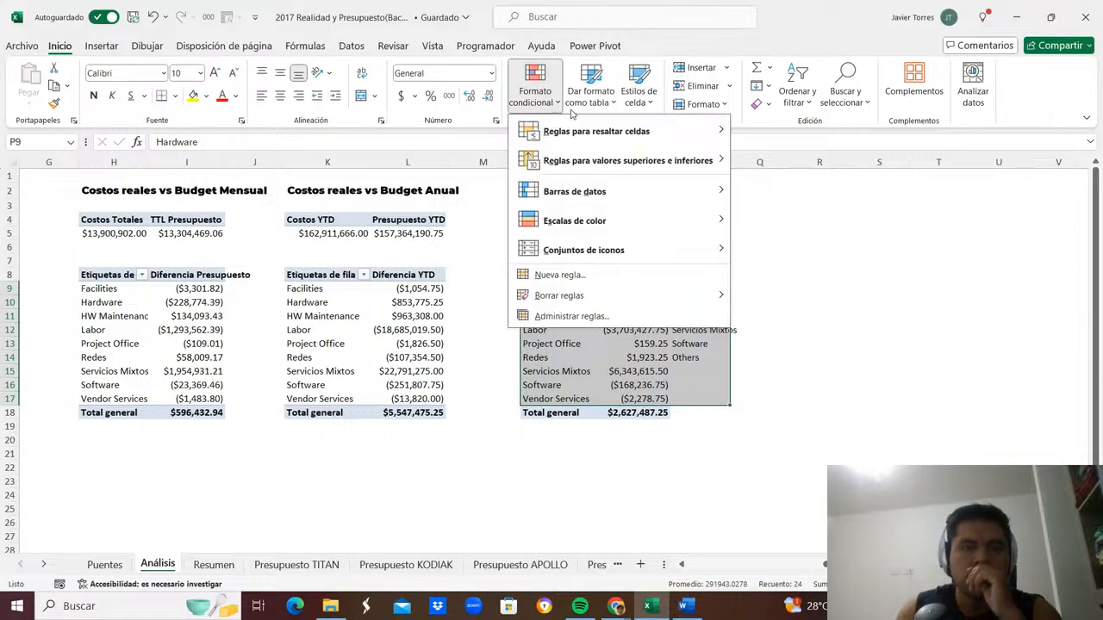
mouse_move(634, 131)
click(798, 314)
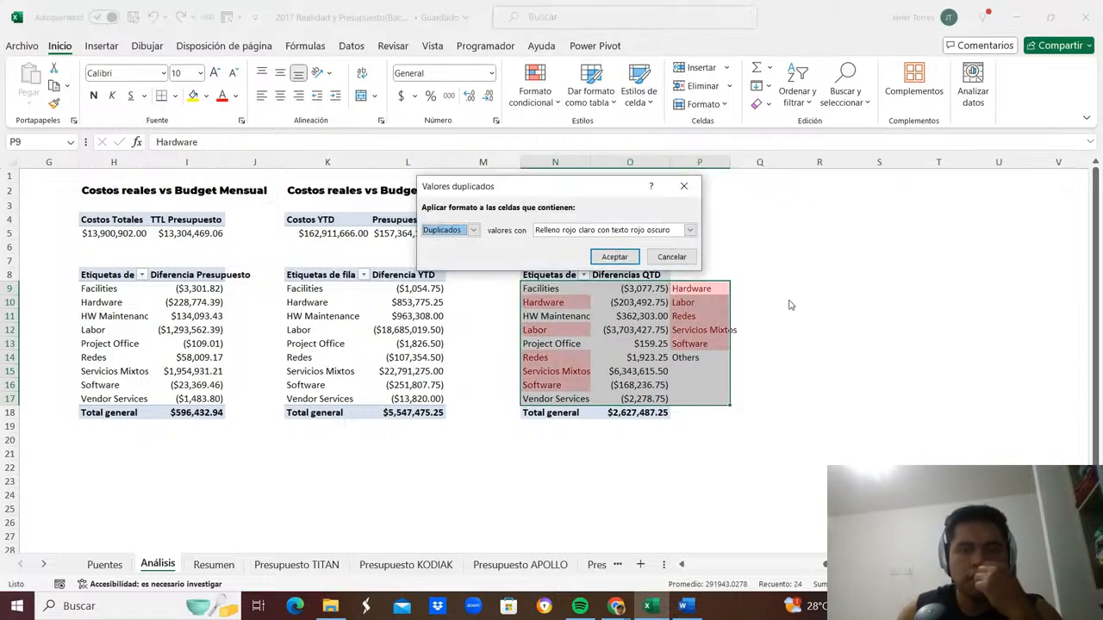
key(Return)
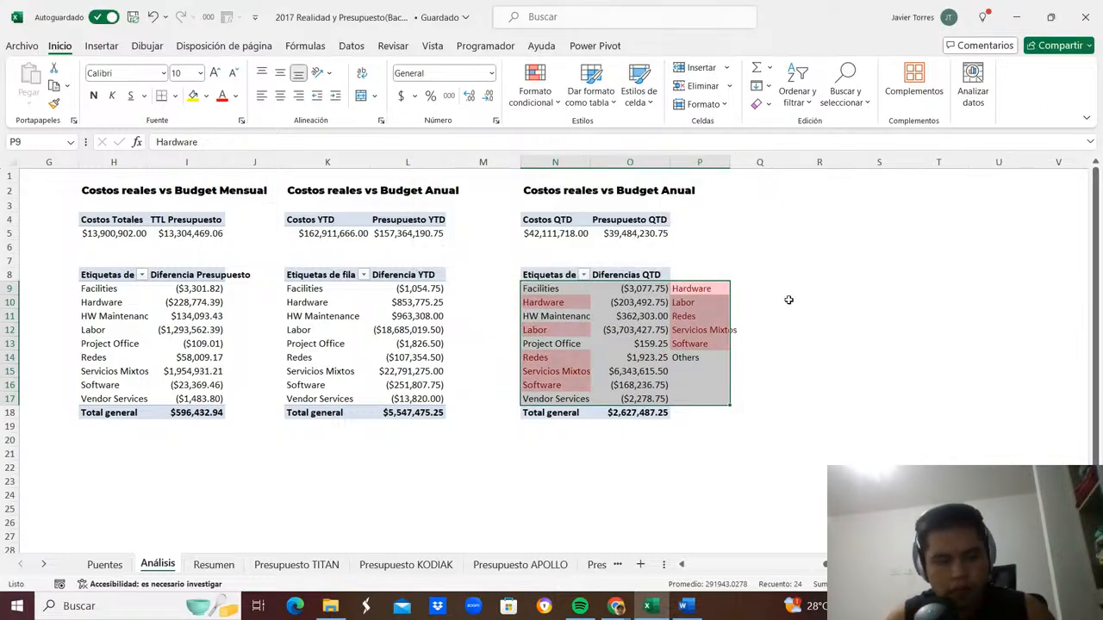
Set Others in O24 of Puentes to the sum of the Facilities, HW Maintenance, Project Office and Vendor Services Diferencias QTD values.
key(ctrl+Page_Up)
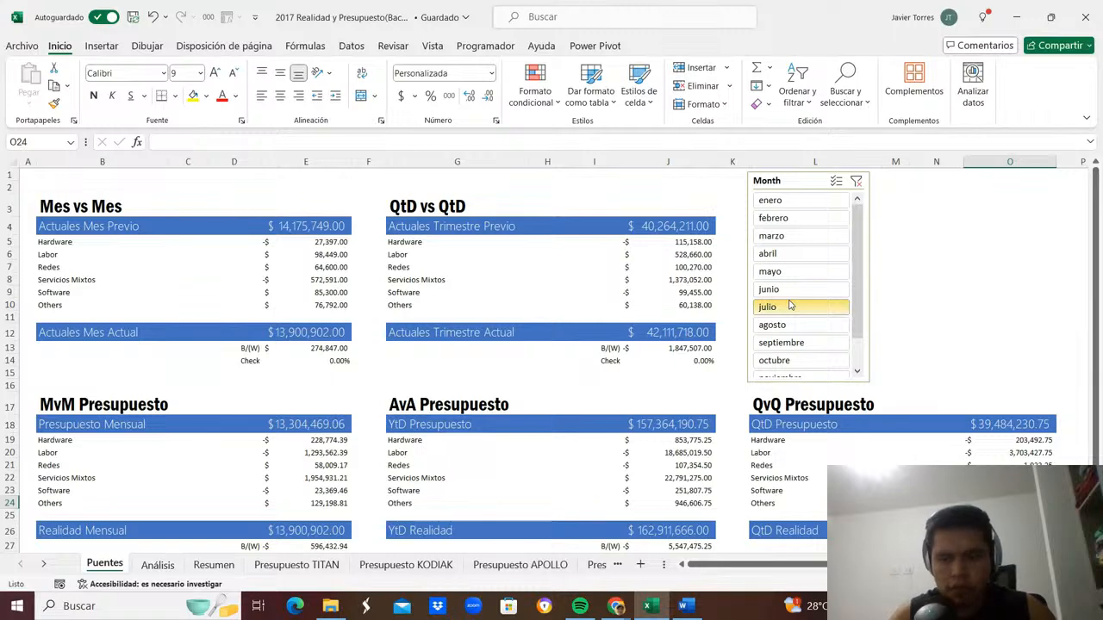
key(ctrl+Page_Down)
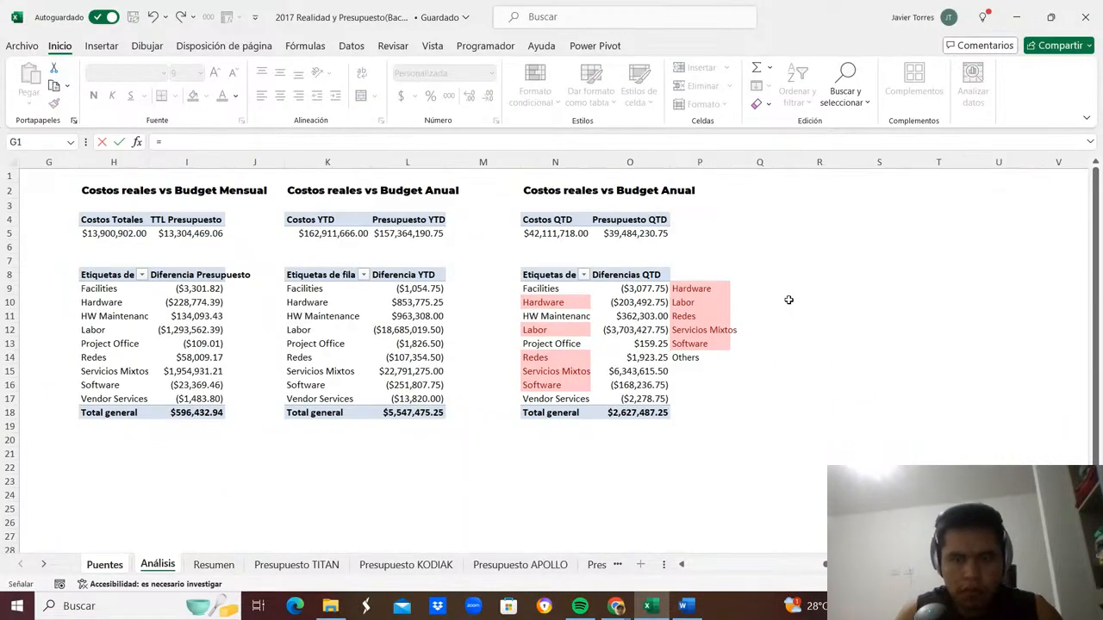
click(644, 288)
text(+)
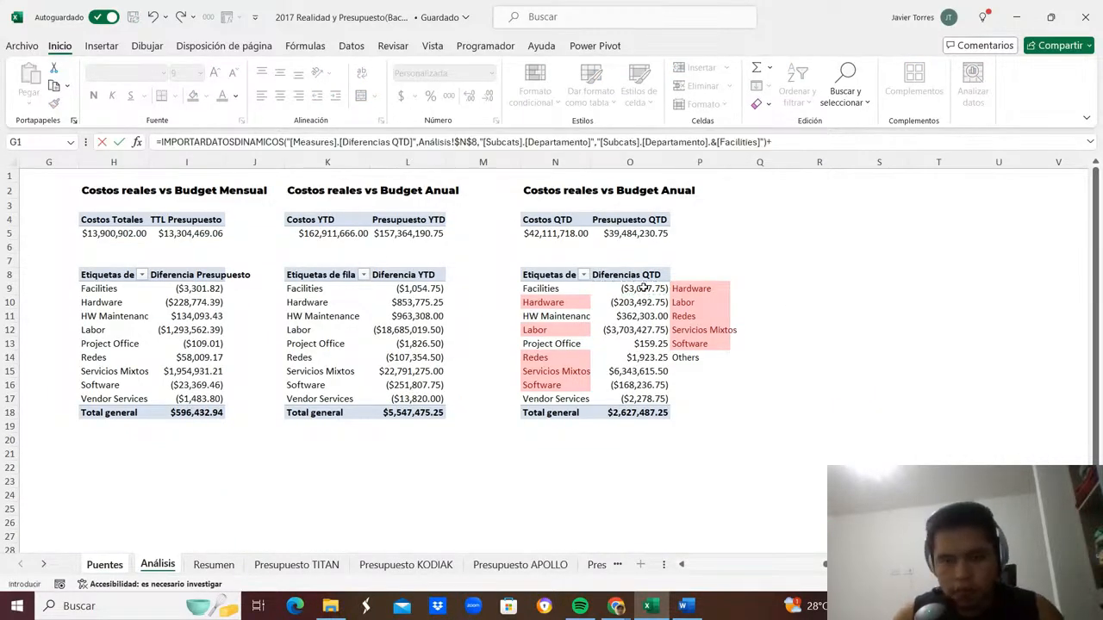
click(617, 316)
text(+)
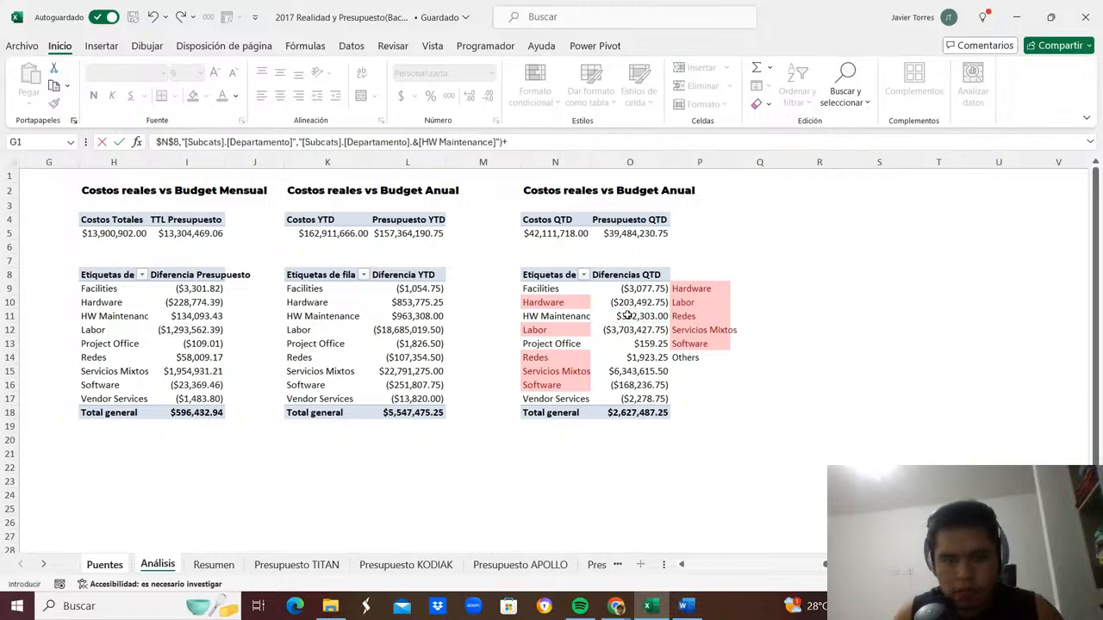
click(637, 342)
text(+)
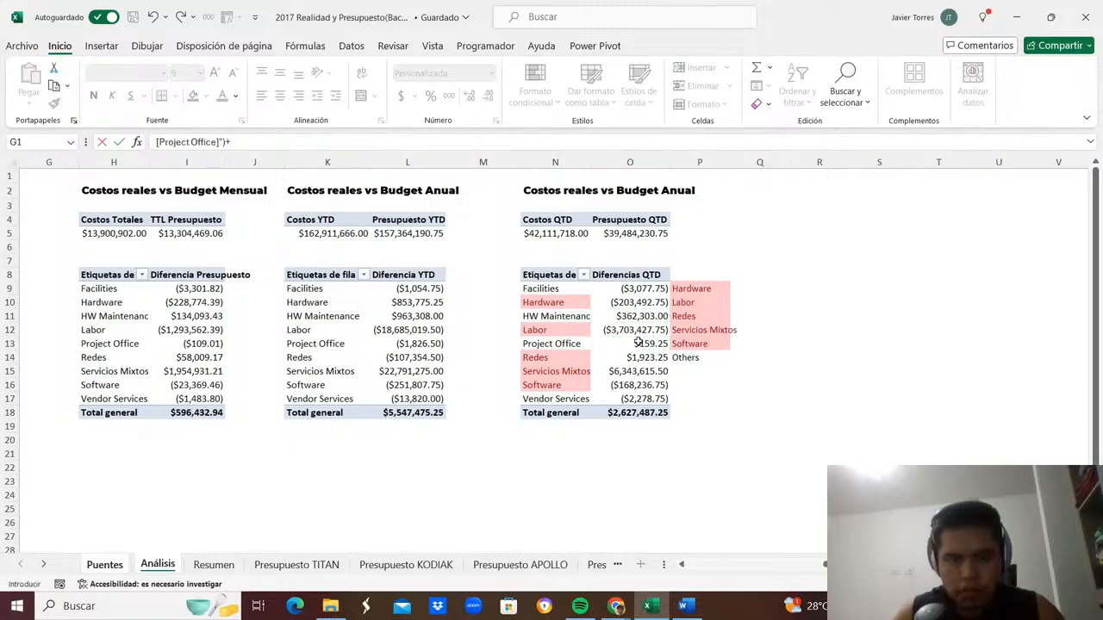
click(661, 399)
key(Return)
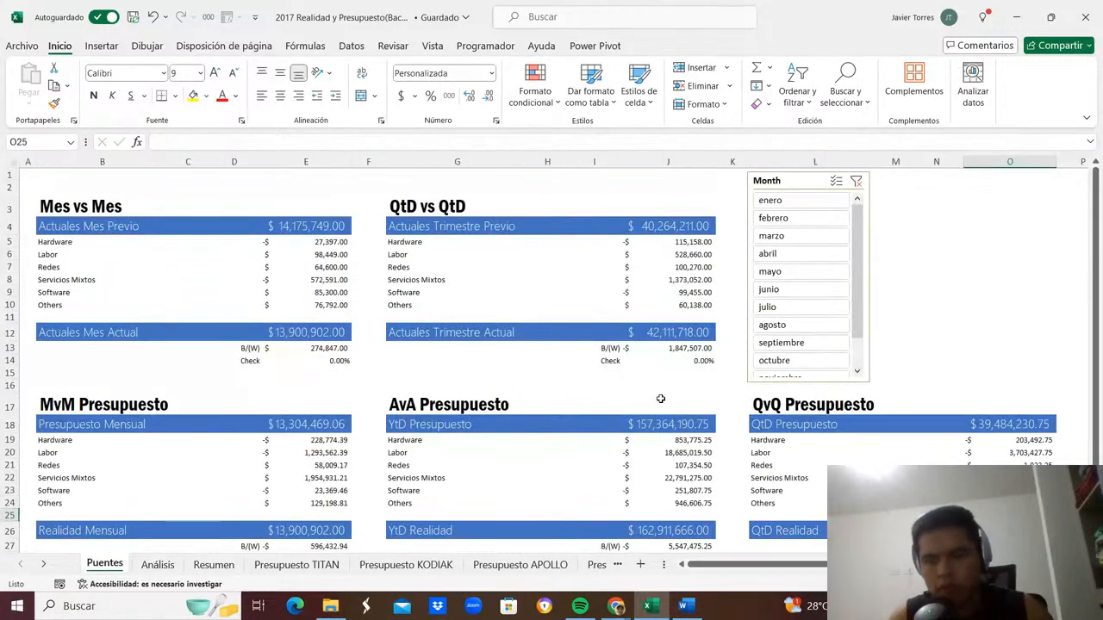
Examine the B/(W) and check cells beneath QtD Realidad in the QvQ Presupuesto bridge.
key(Down)
key(Down)
key(Down)
key(Down)
key(Up)
key(Up)
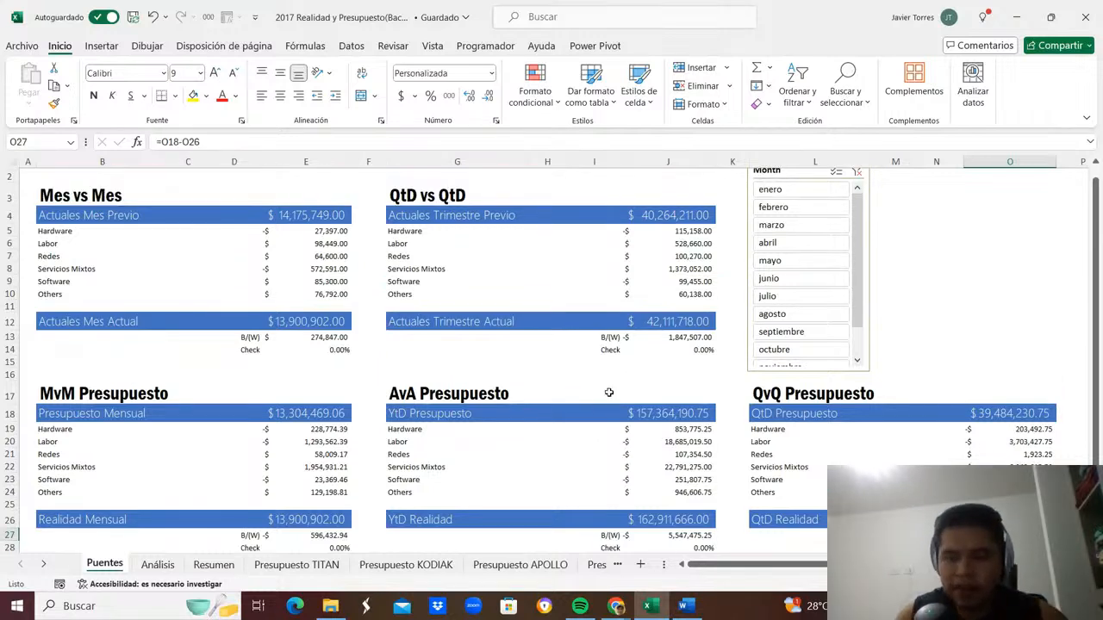
scroll(609, 389, up, 1)
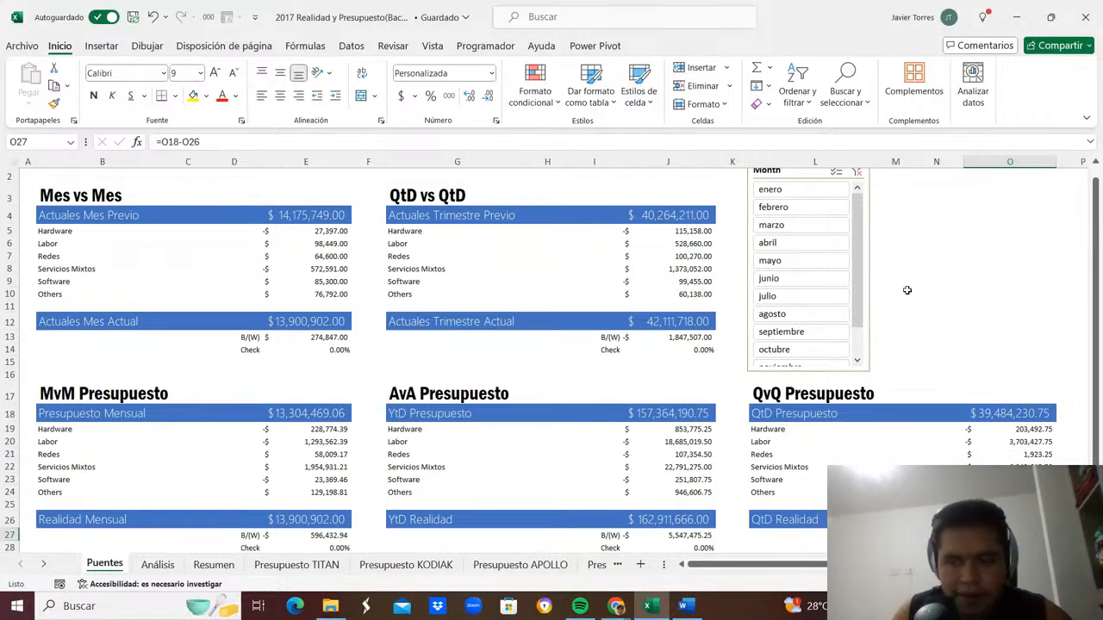
Widen columns E, J and O on Puentes so the large bridge totals fit within their cells.
scroll(860, 346, down, 3)
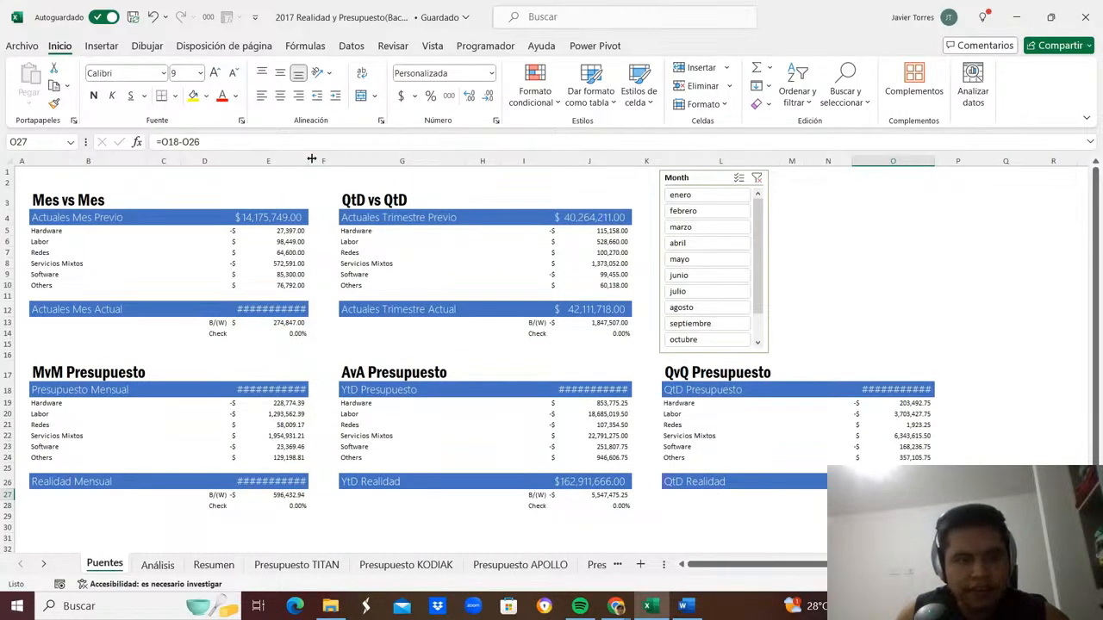
drag(307, 160, 315, 161)
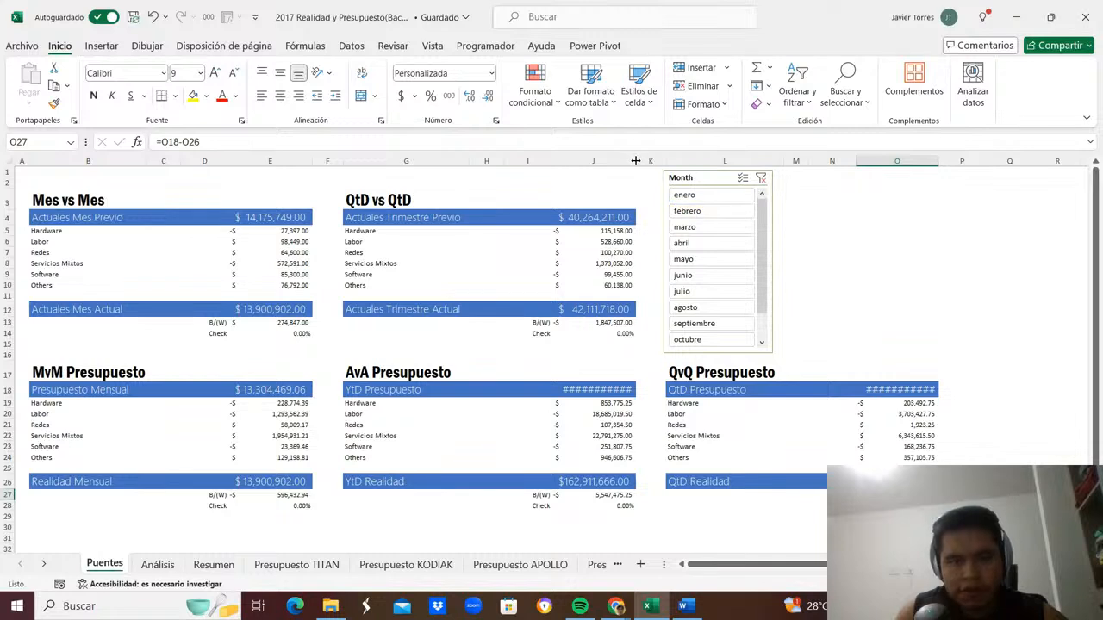
drag(635, 161, 638, 162)
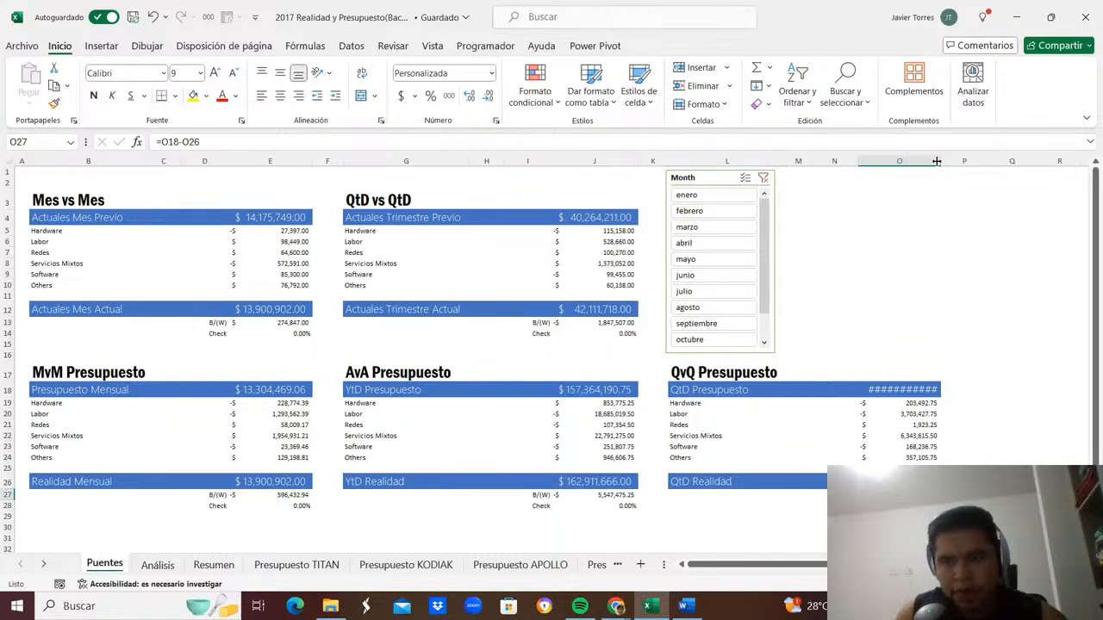
drag(940, 161, 947, 162)
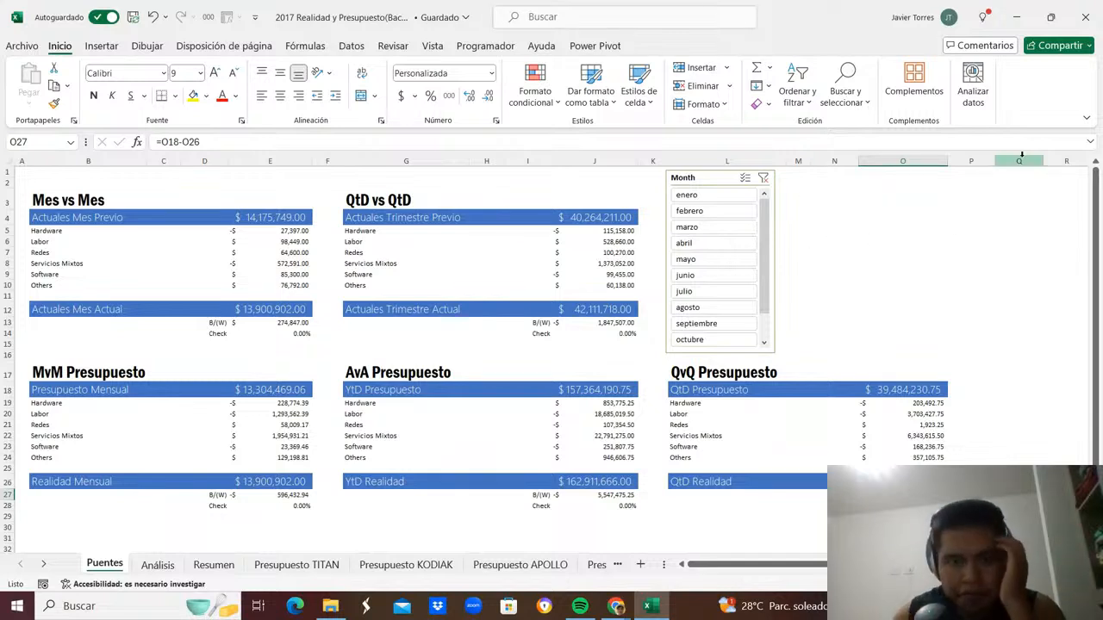
click(971, 216)
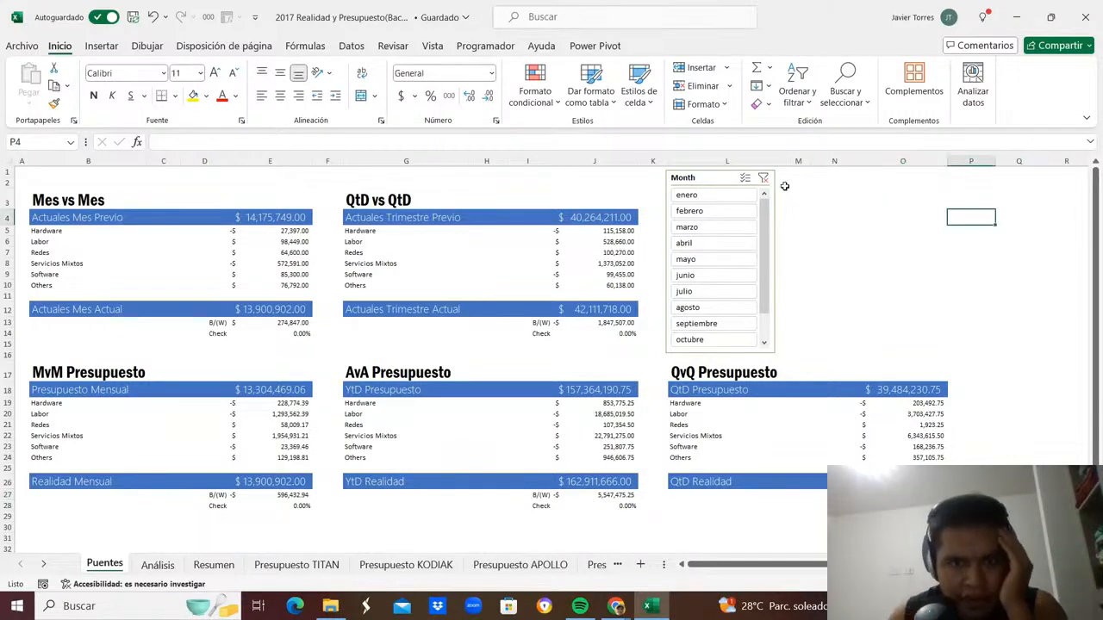
Filter all the bridges with the Month slicer by febrero, marzo and abril in turn, leaving abril selected.
click(708, 211)
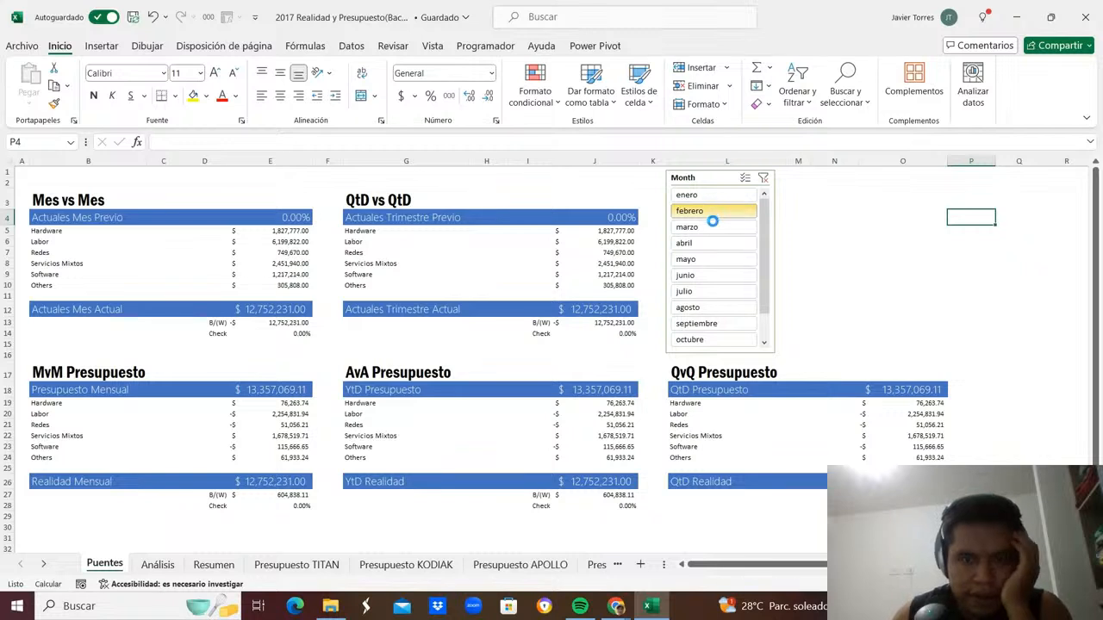
click(714, 227)
click(715, 242)
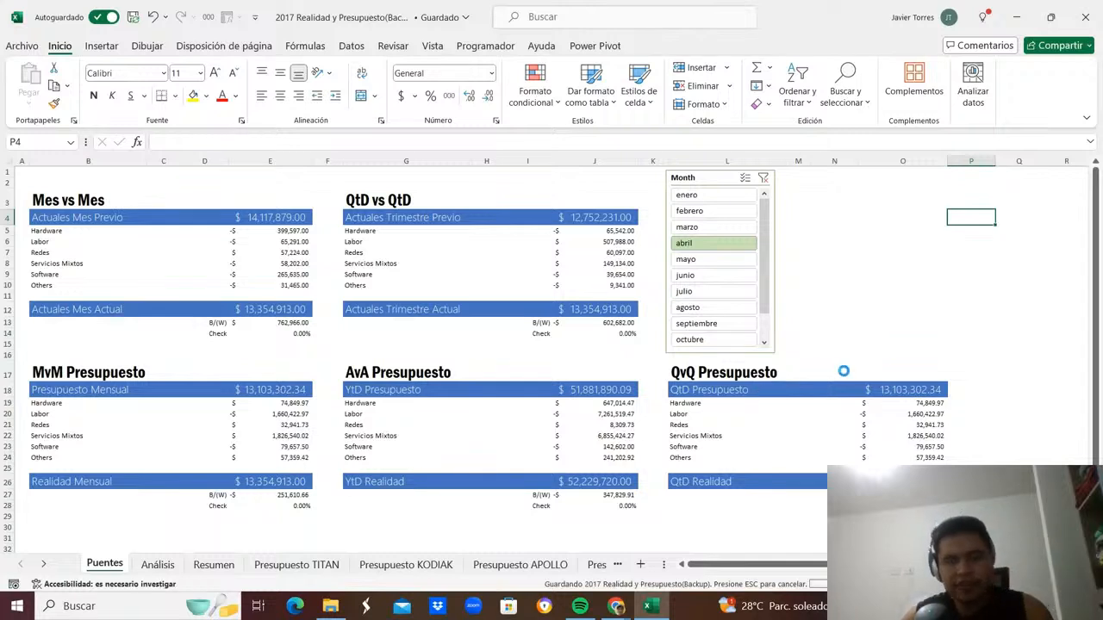
click(871, 323)
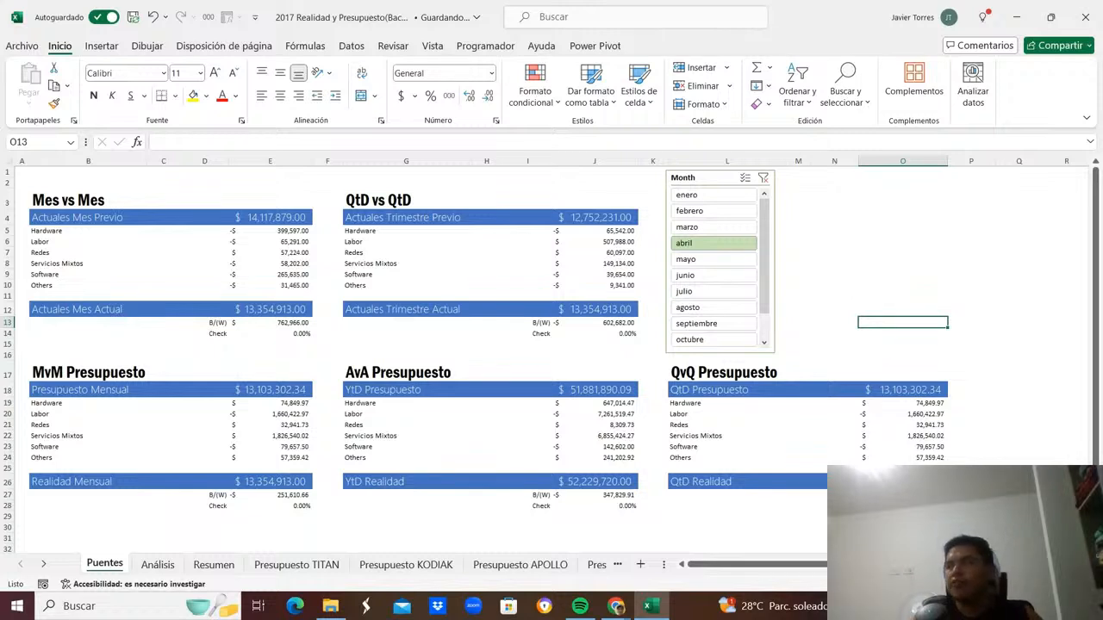